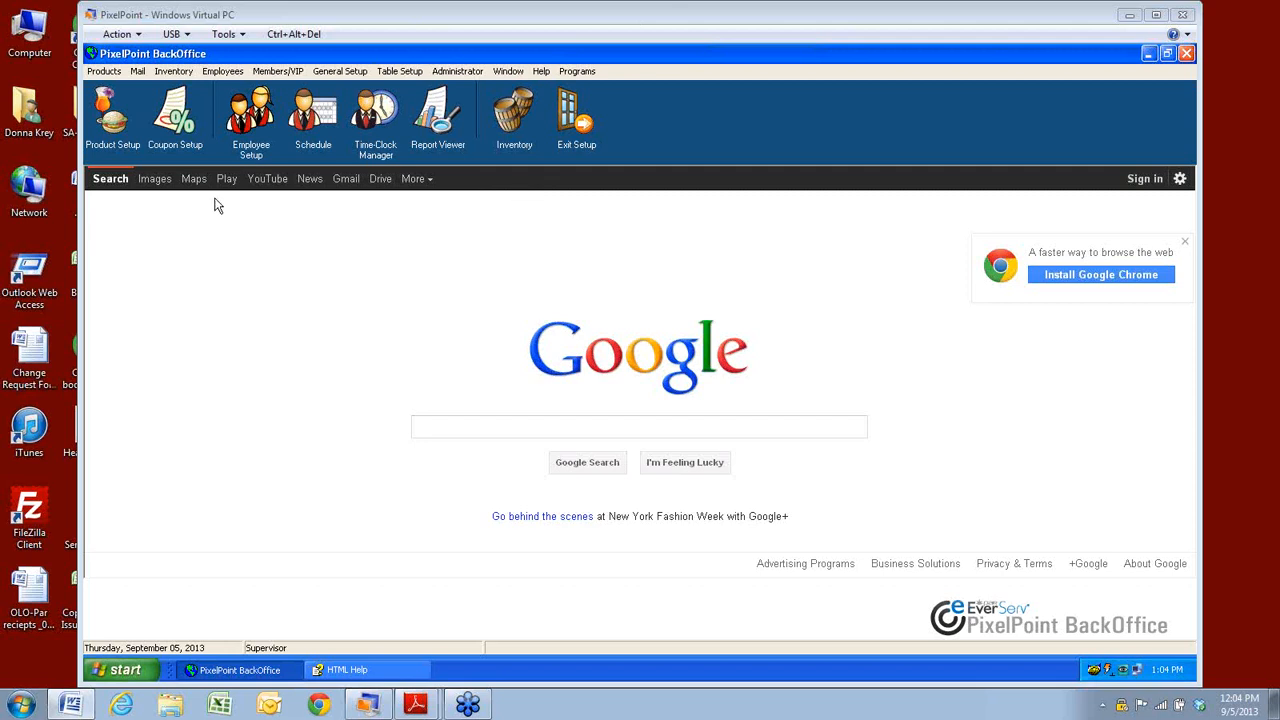
Open the Inventory menu to list stocked items, suppliers and warehouses.
click(172, 72)
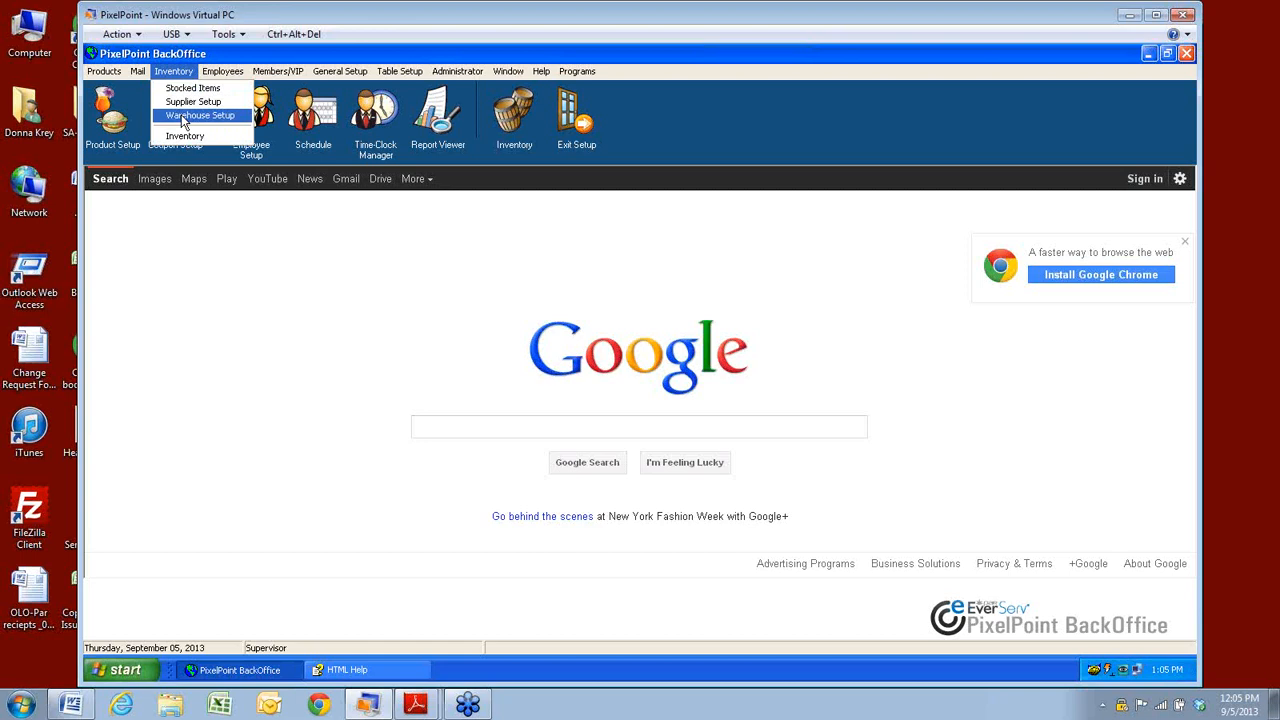
Open Warehouse Setup to view the WareHouse General record, reference D878.
click(184, 118)
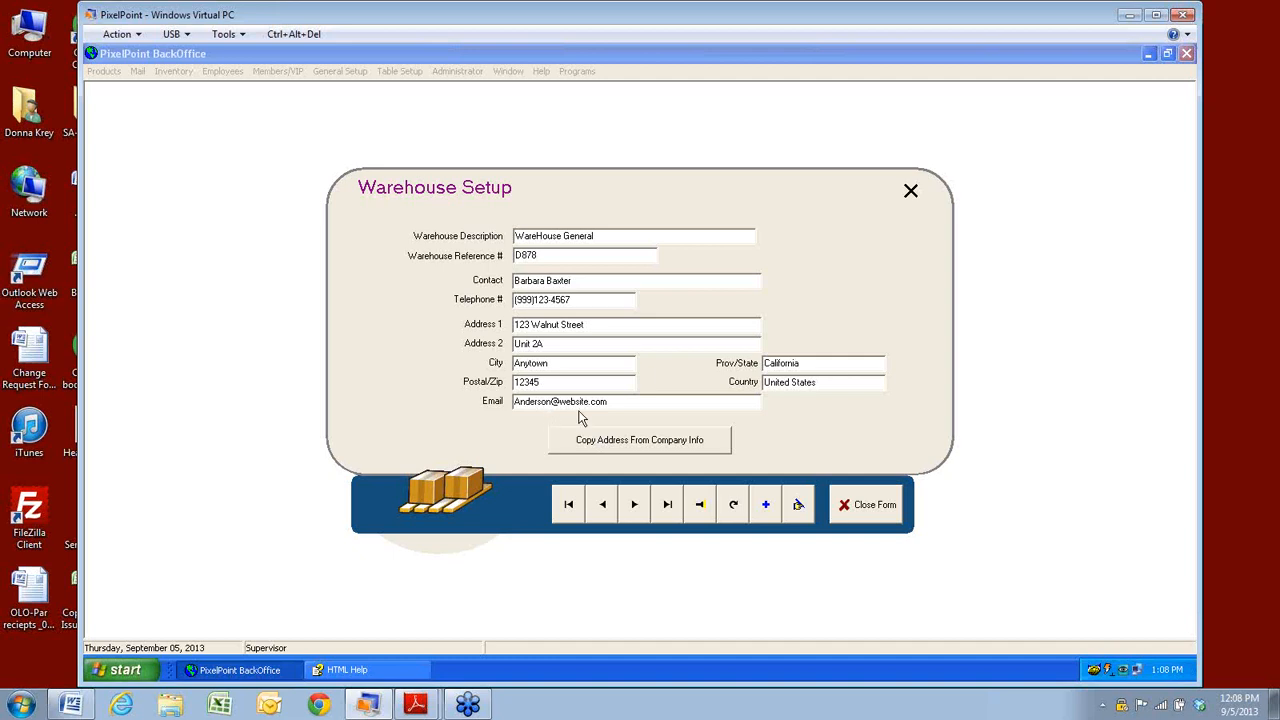
Load the Main Bar Warehouse record (WH123), then close Warehouse Setup.
click(701, 507)
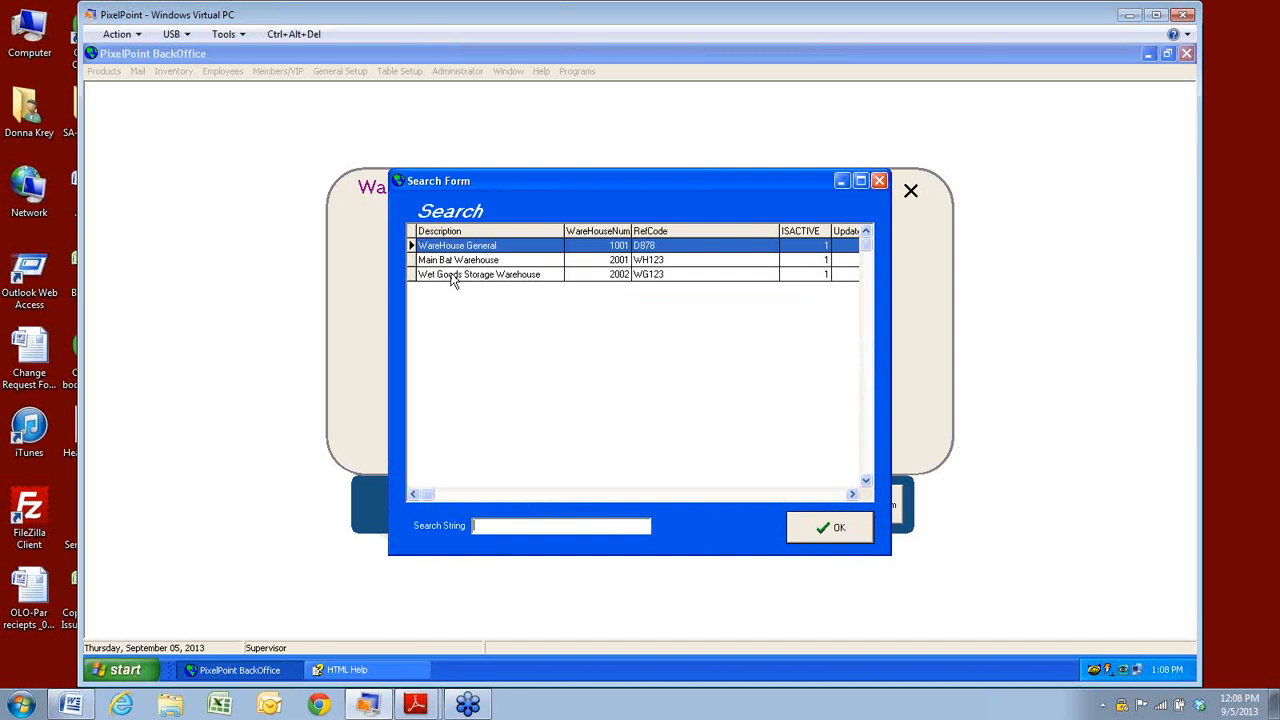
click(454, 262)
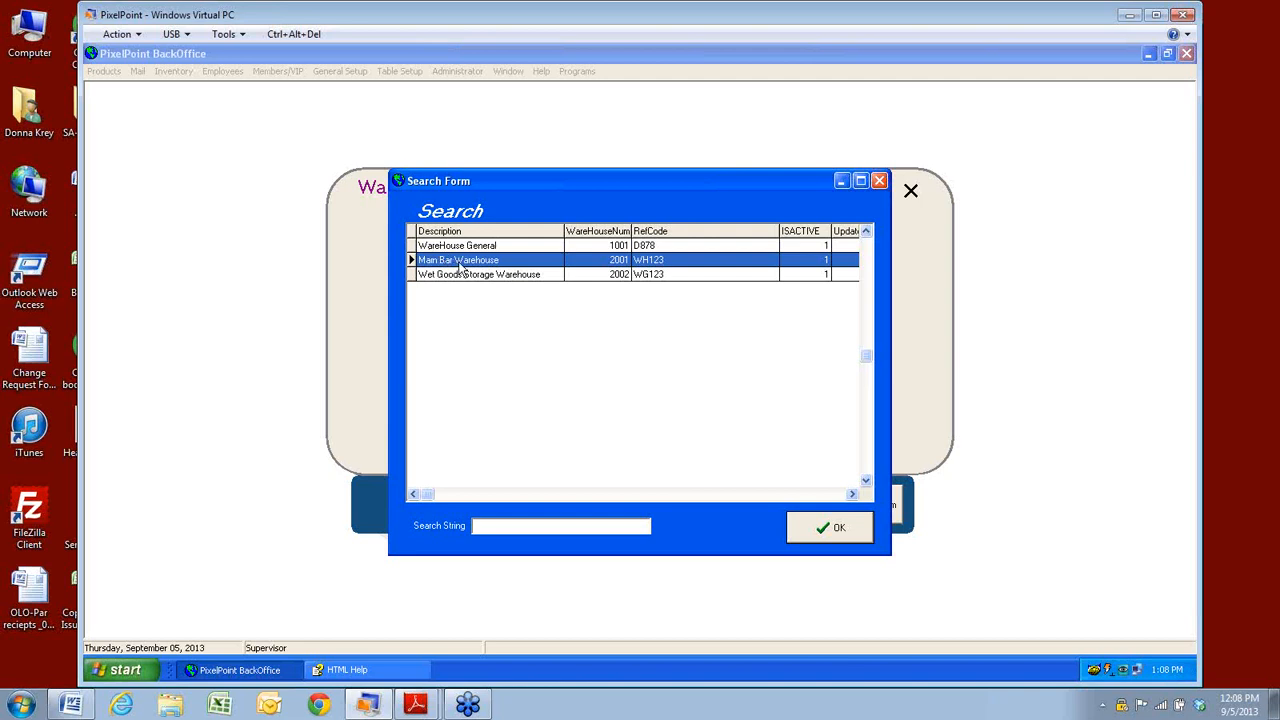
click(836, 530)
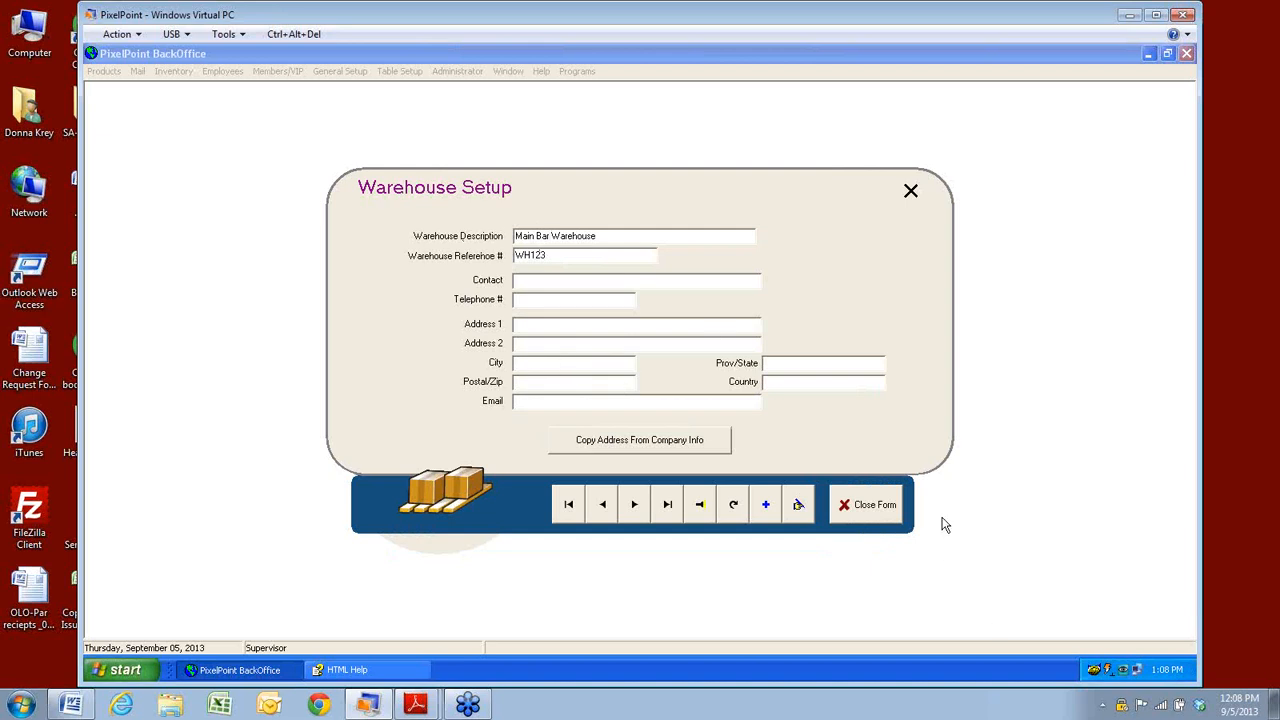
click(876, 508)
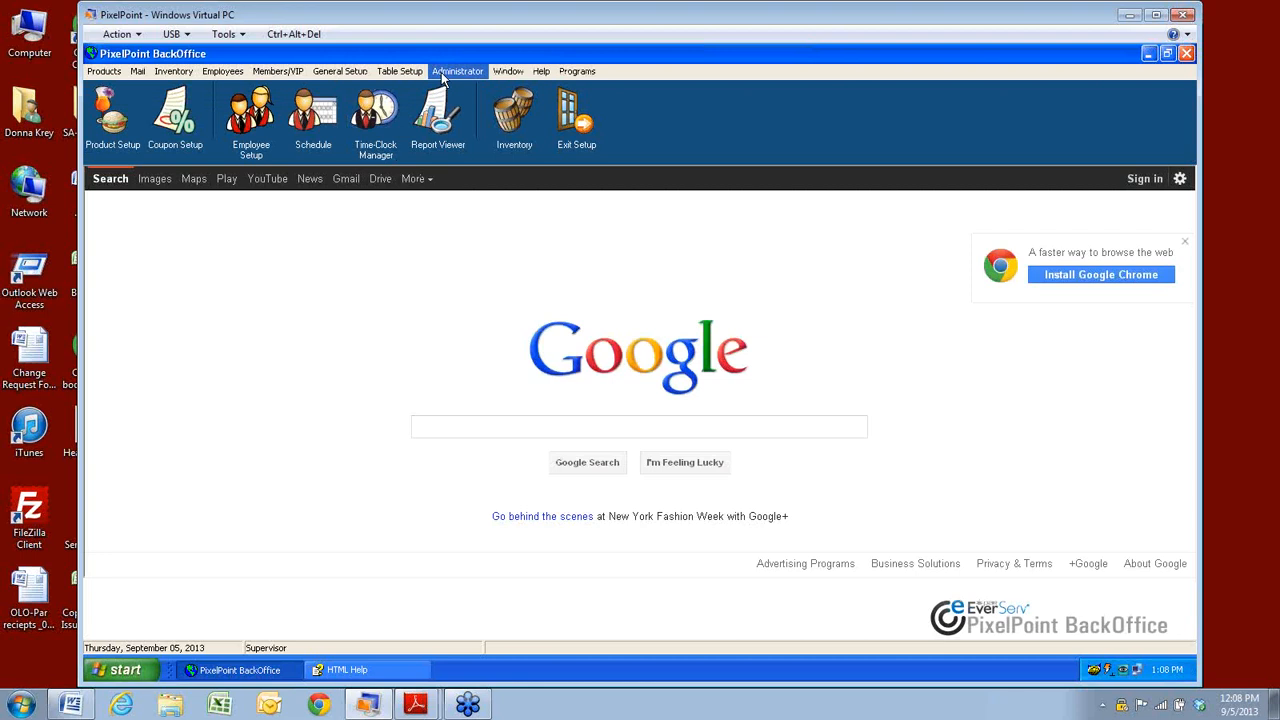
click(441, 74)
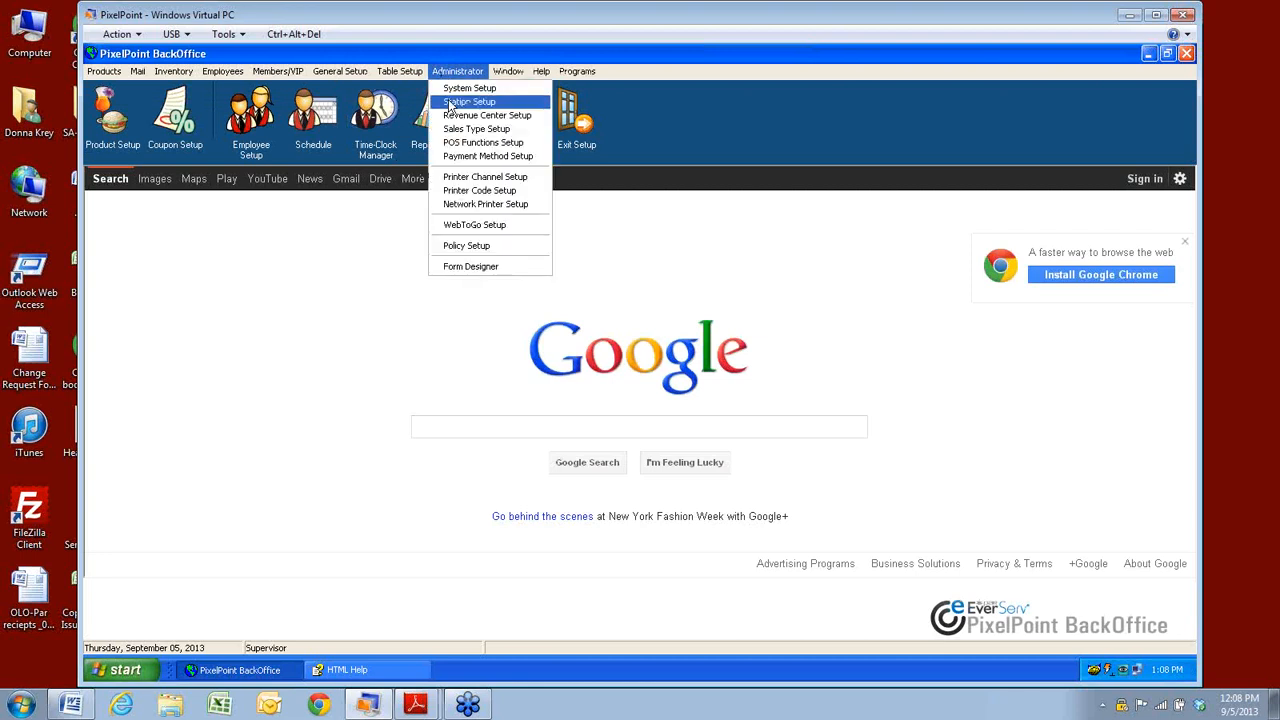
click(449, 102)
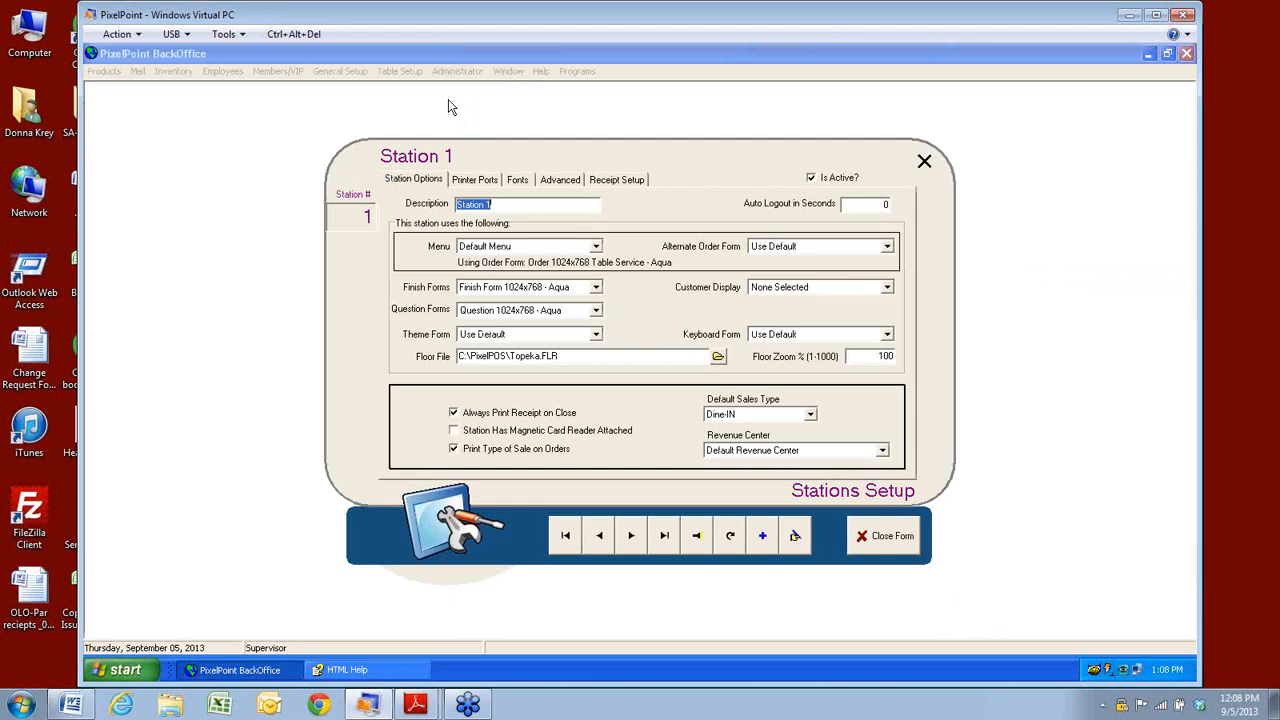
click(573, 185)
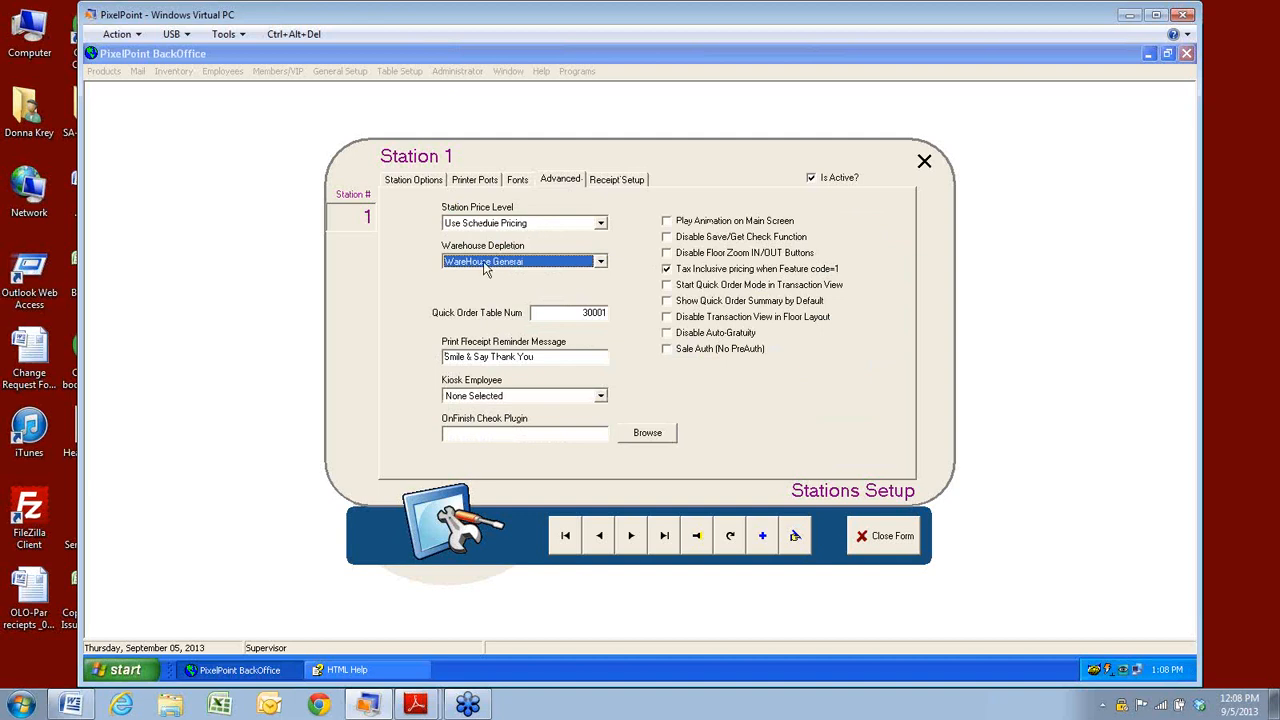
click(601, 263)
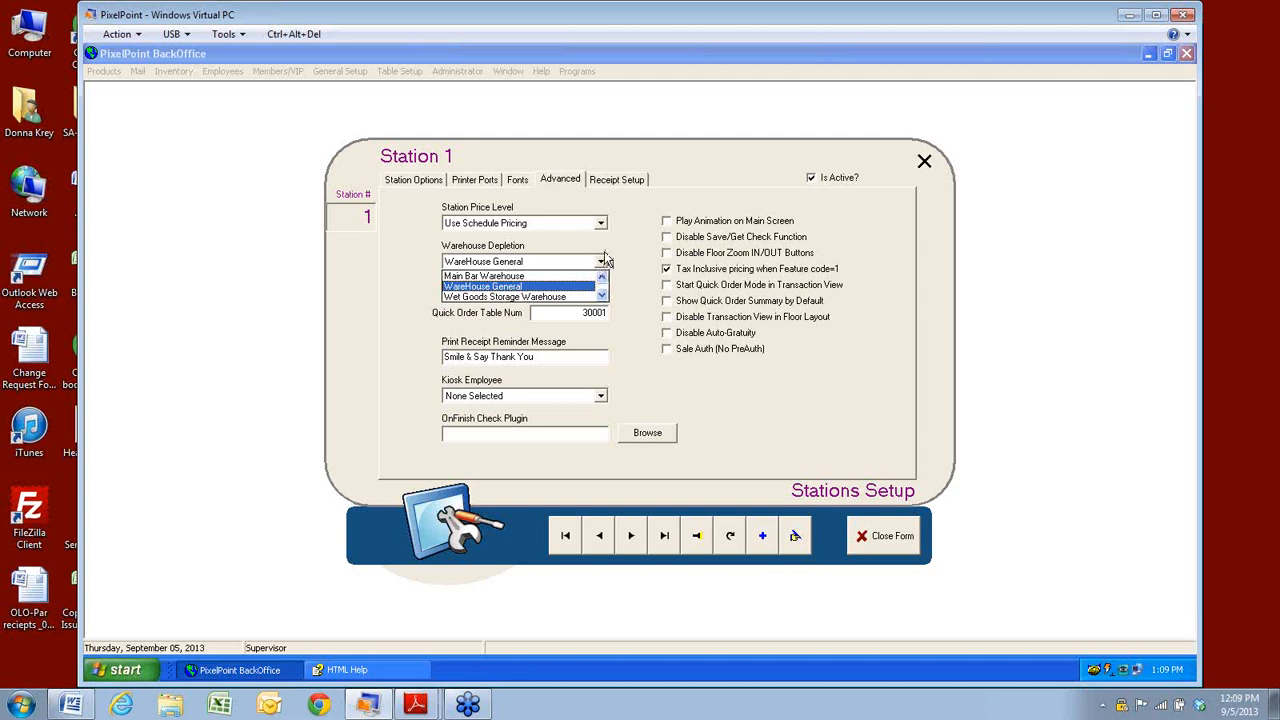
click(897, 550)
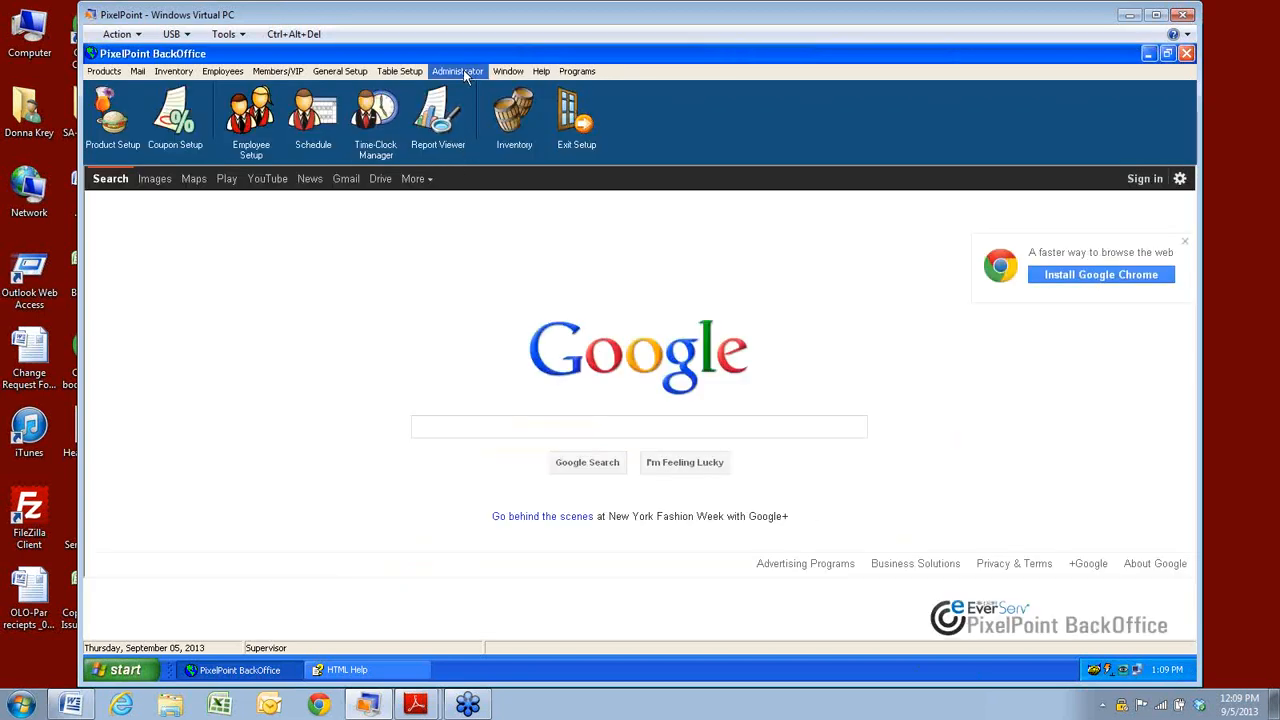
Open the Administrator system setup options and close them unchanged.
click(463, 70)
click(466, 90)
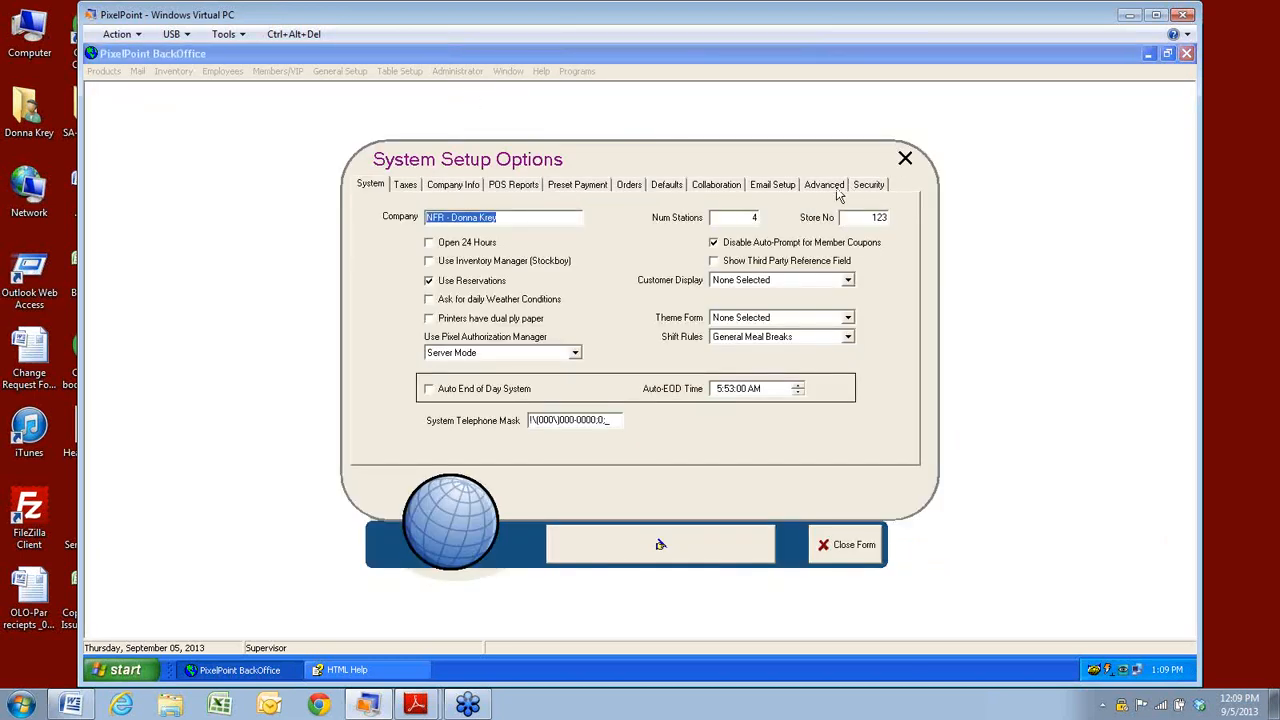
click(835, 545)
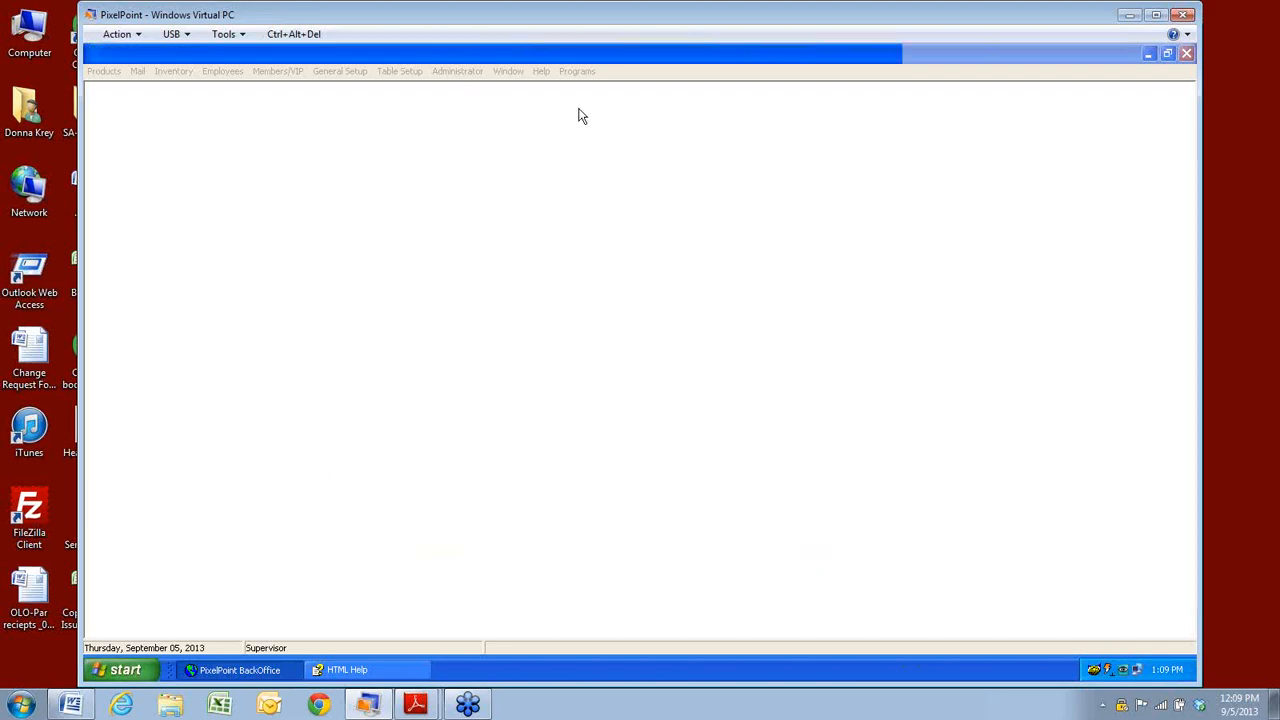
Confirm Station 1's Advanced settings still deplete from WareHouse General, then close Station Setup.
click(458, 72)
click(466, 102)
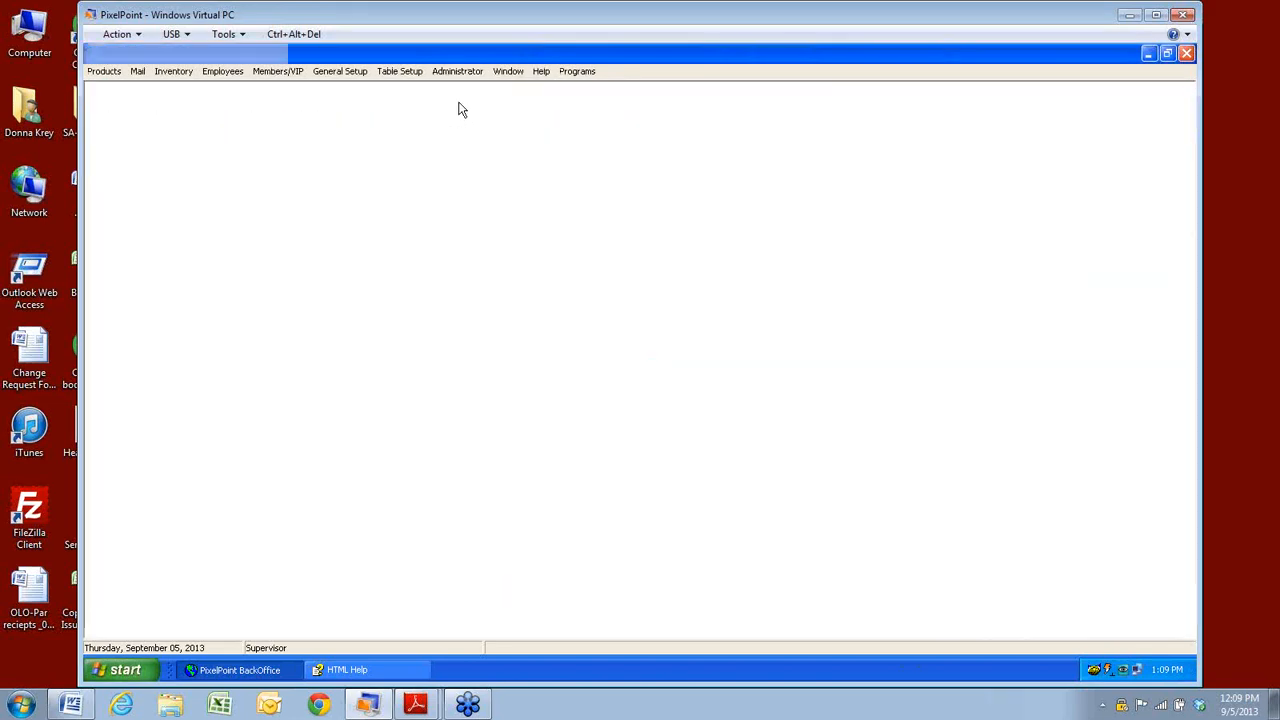
click(558, 182)
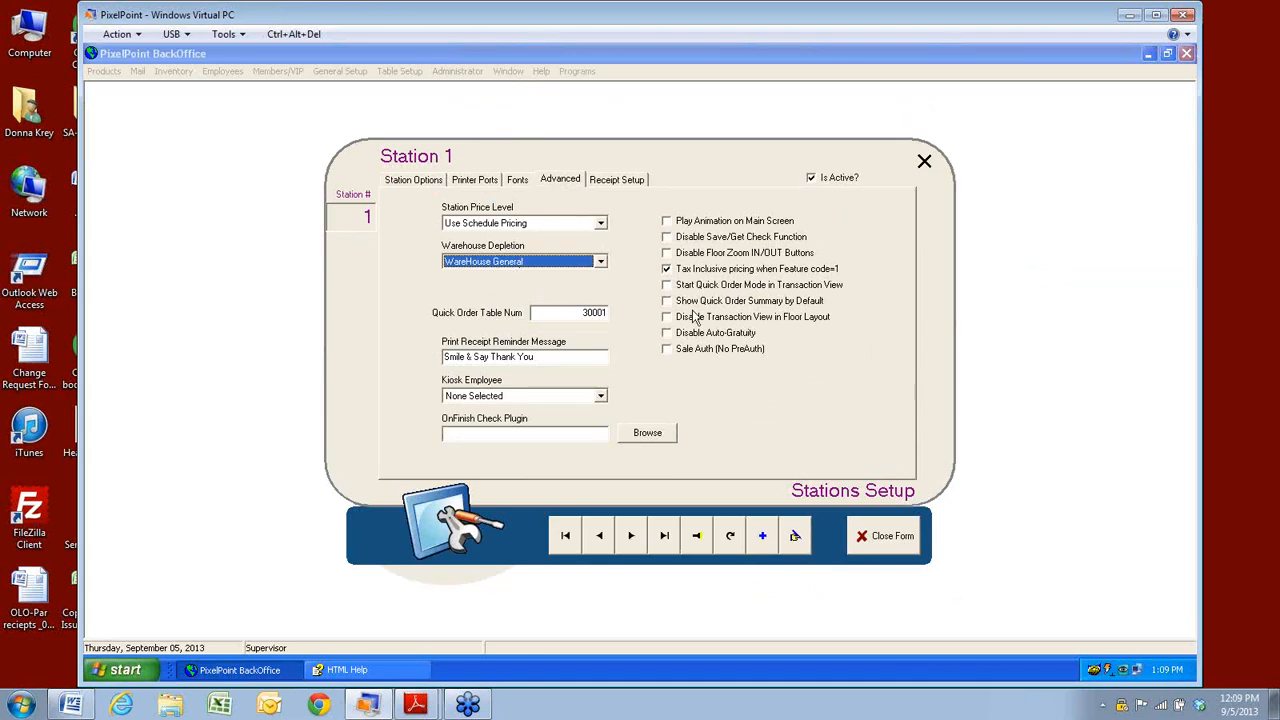
click(886, 552)
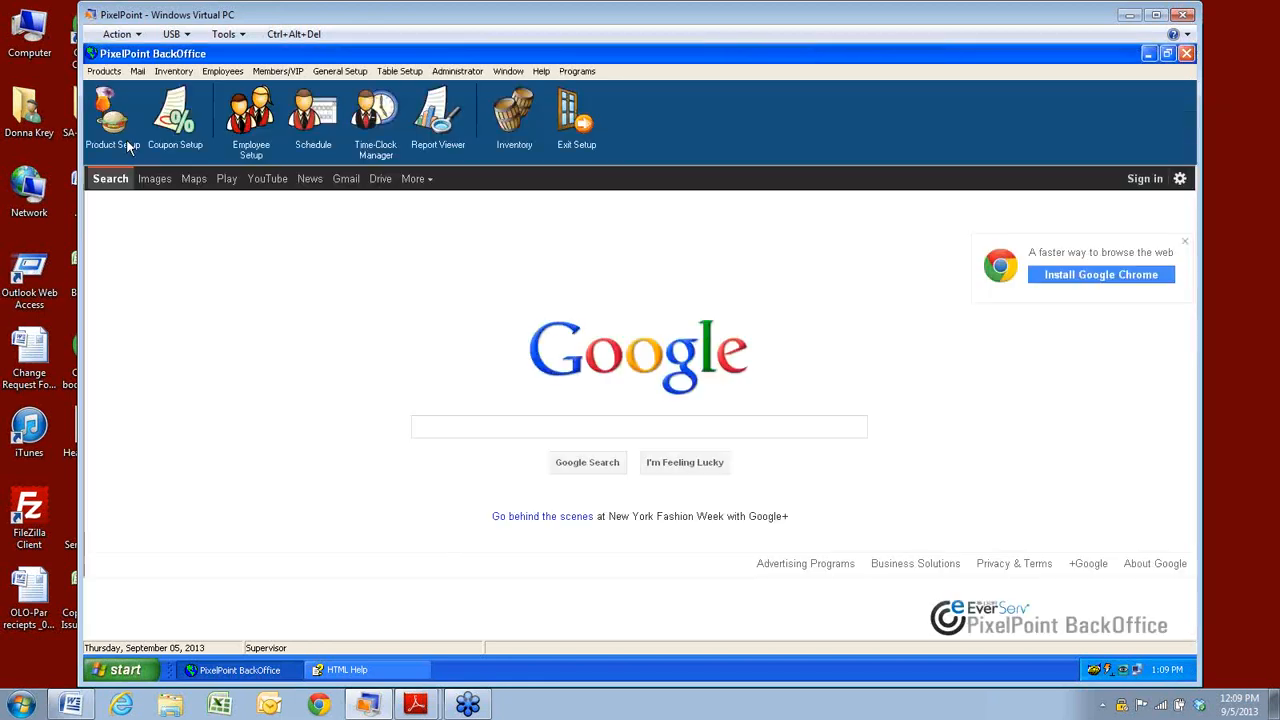
click(173, 71)
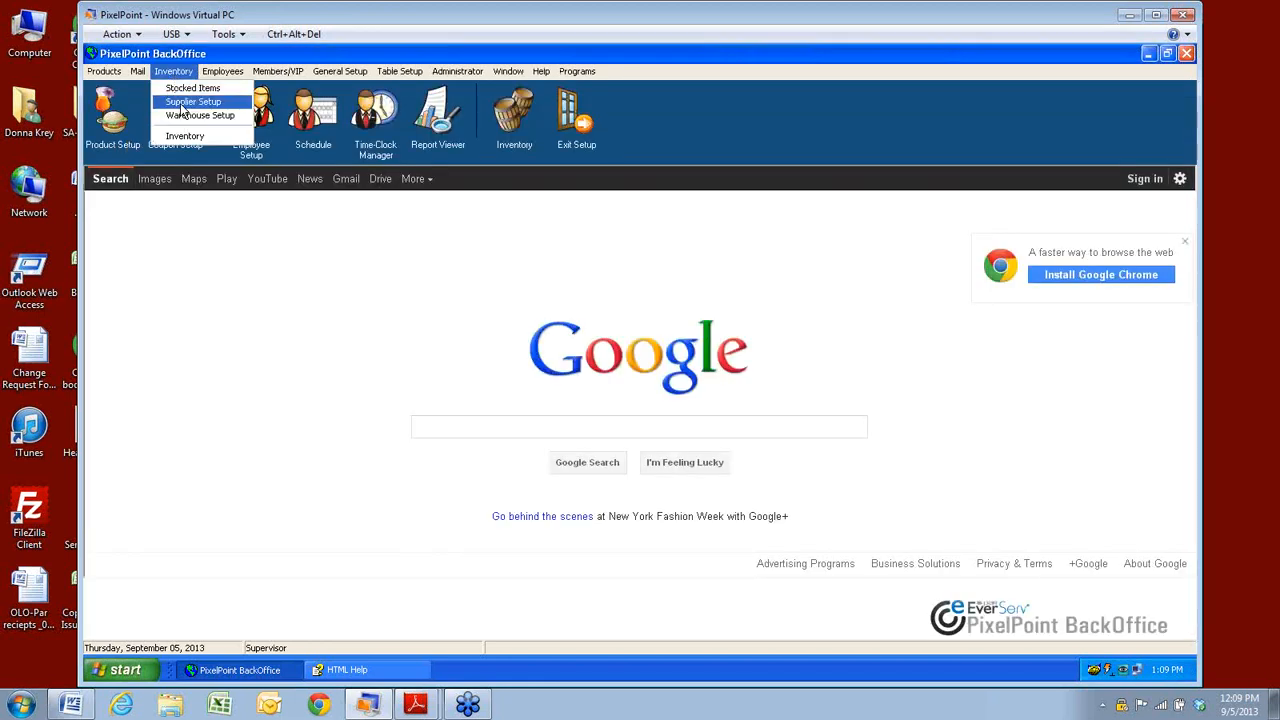
Open ABC Supplier's setup and review the payment terms lookup, keeping COD.
click(181, 102)
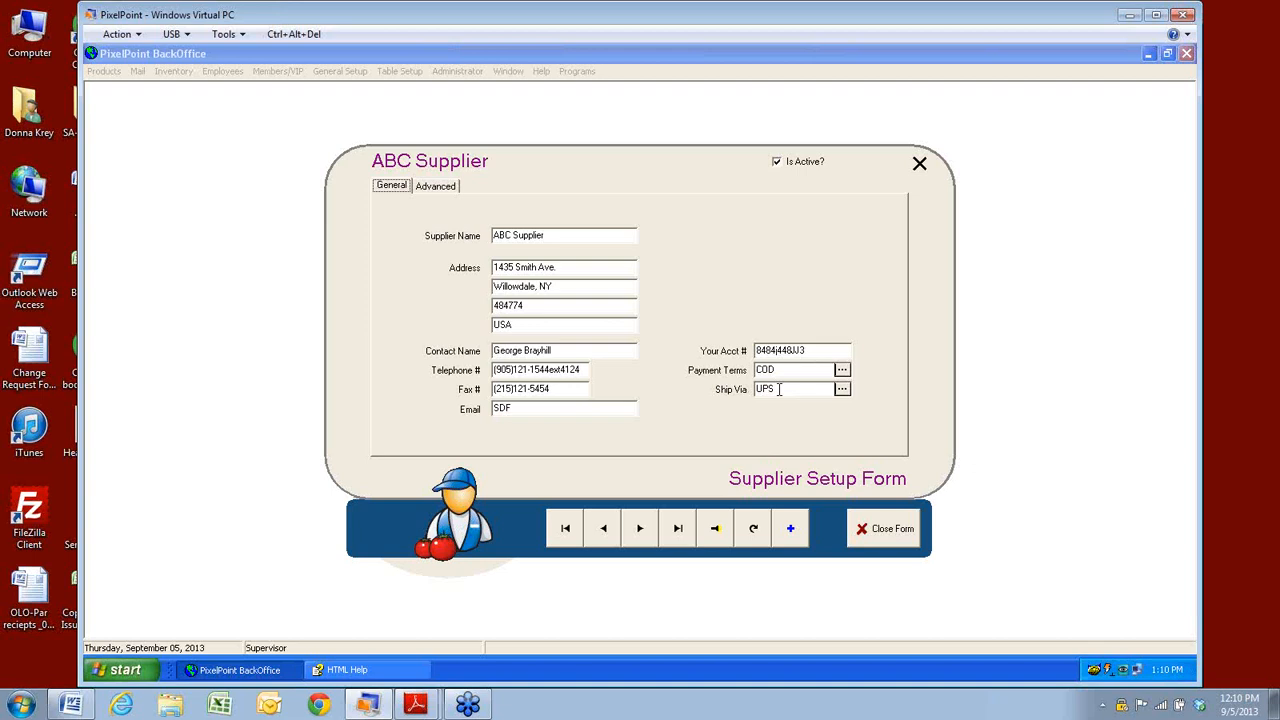
click(842, 372)
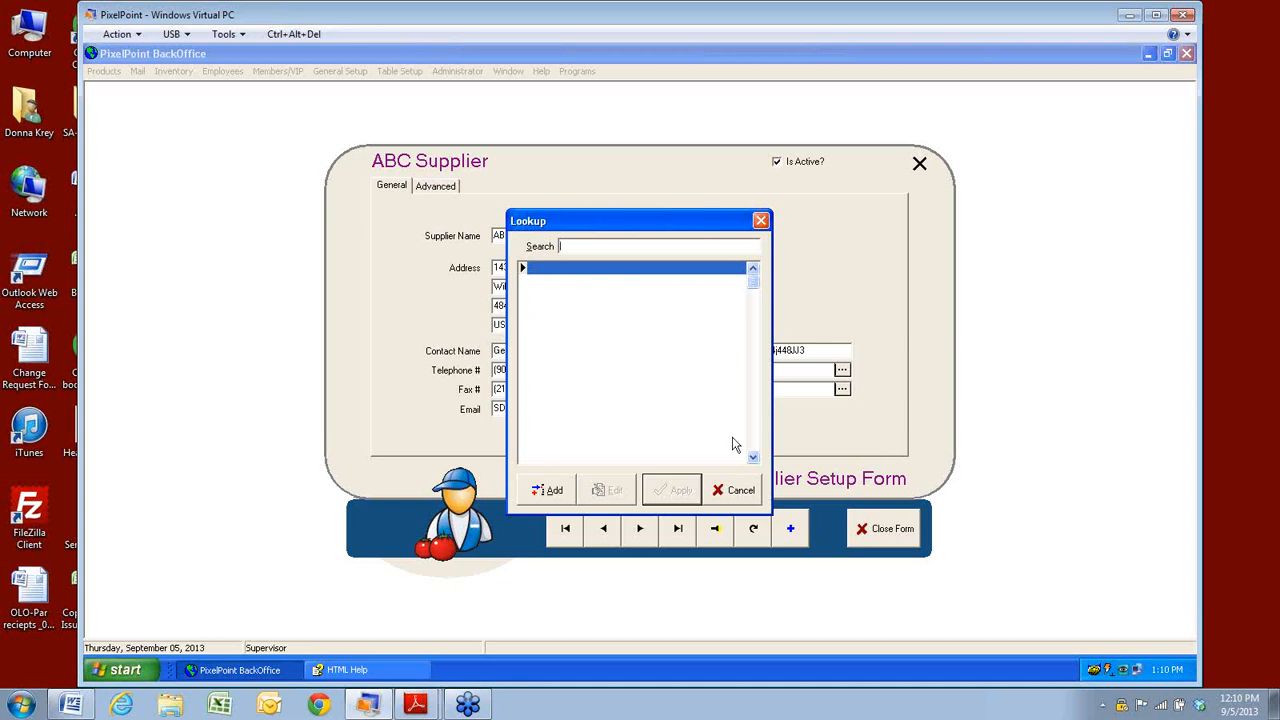
click(743, 491)
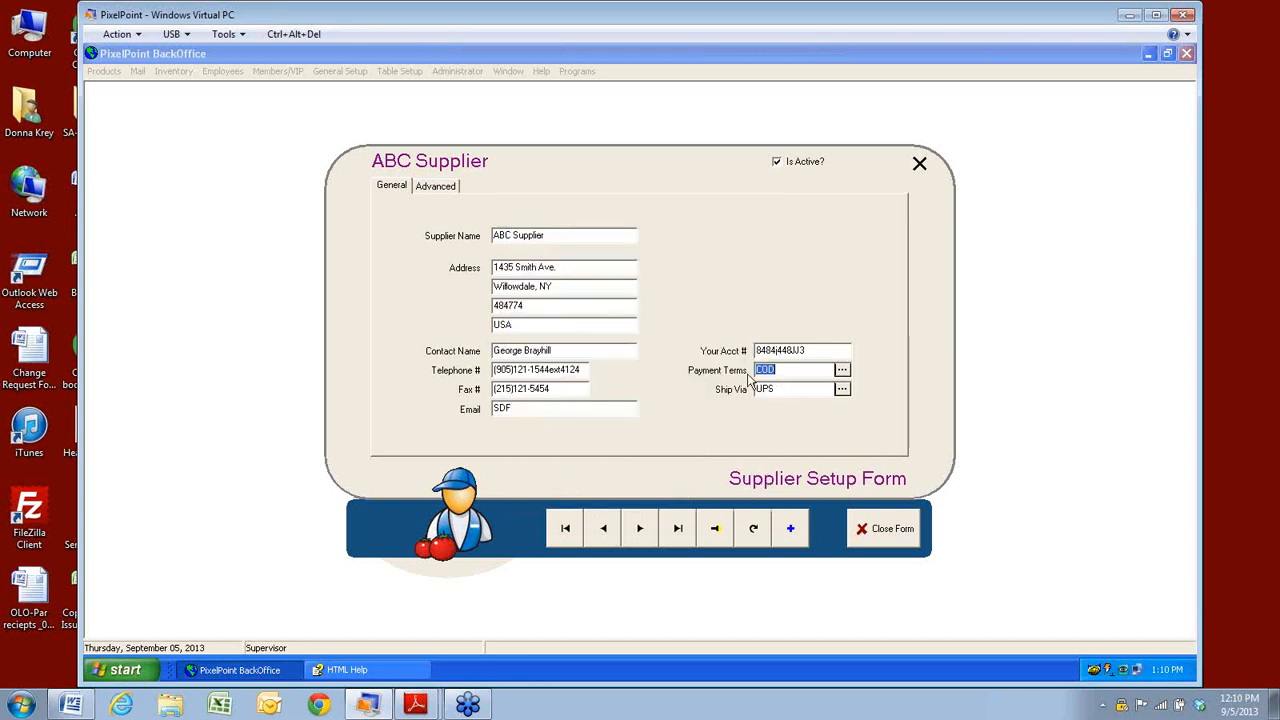
Review ABC Supplier's Advanced tax exemptions and list its linked items: Olive, Chicken Breast, Vodka, Mayo, Egg.
click(435, 192)
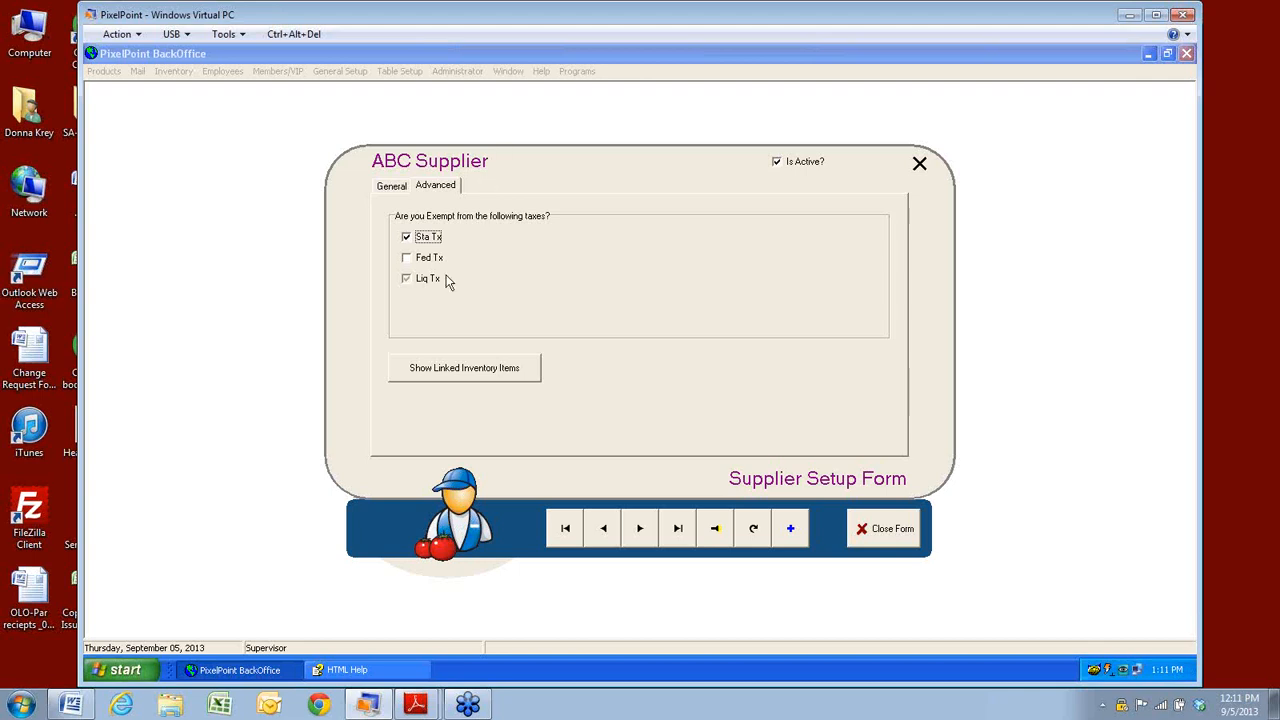
click(432, 376)
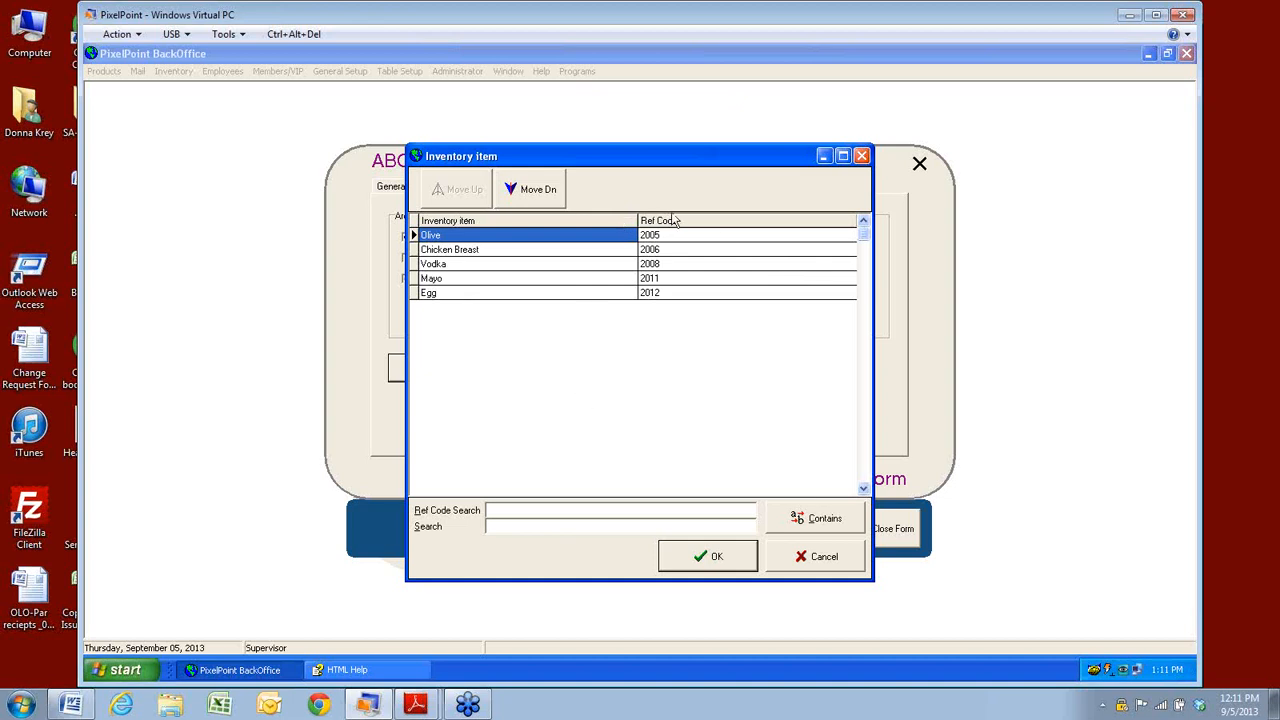
Try the name and Ref Code searches, then close the linked items list and Supplier Setup.
click(495, 527)
click(507, 511)
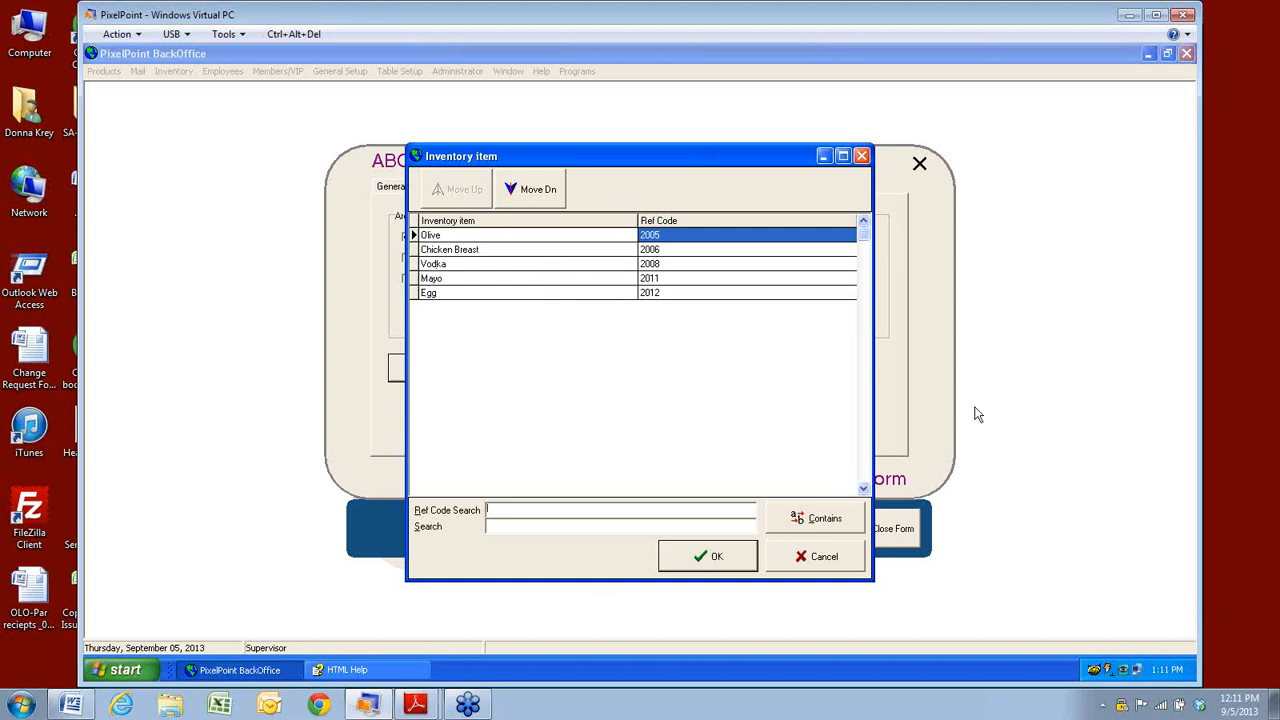
click(826, 566)
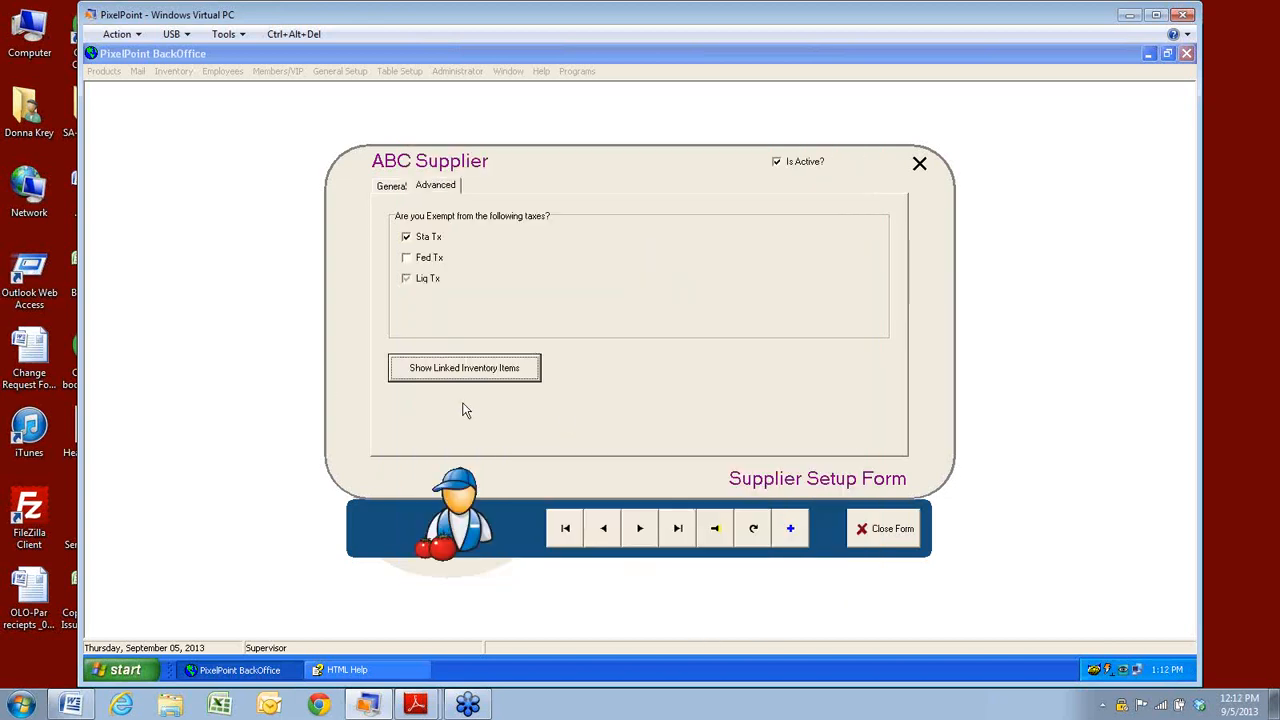
click(874, 540)
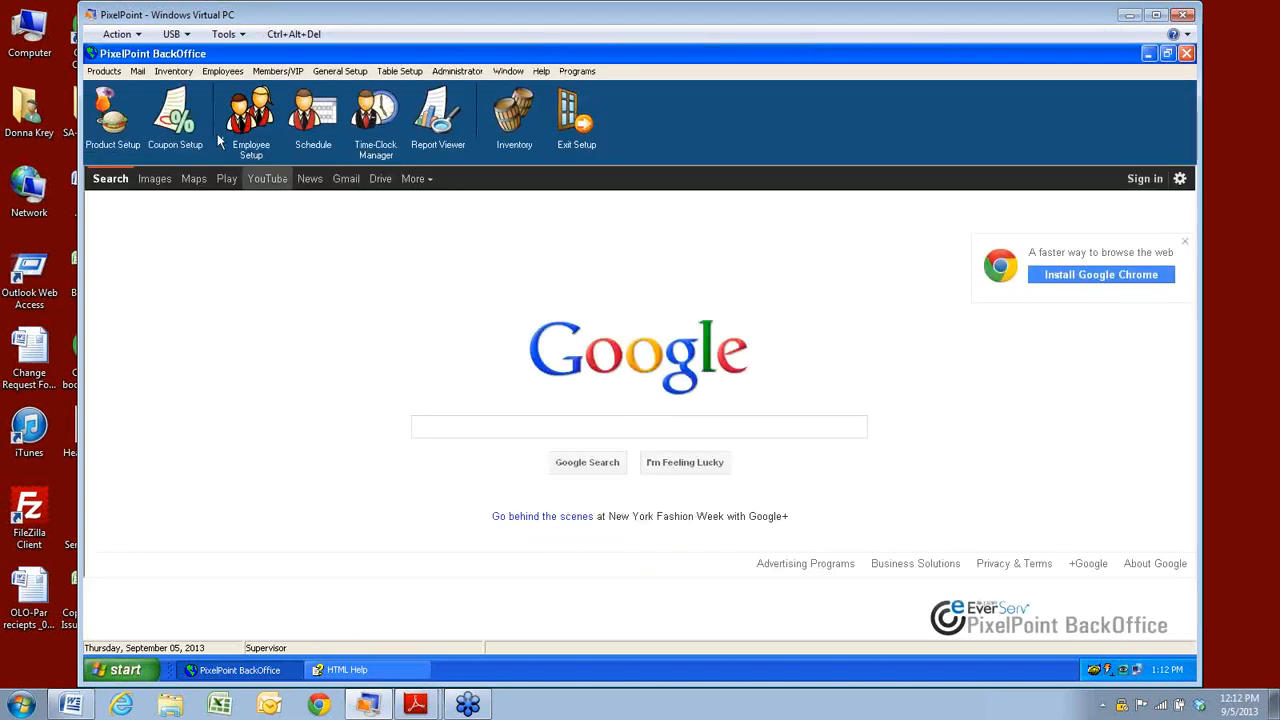
Open Stocked Items from the Inventory menu, starting at Chicken Breast.
click(173, 71)
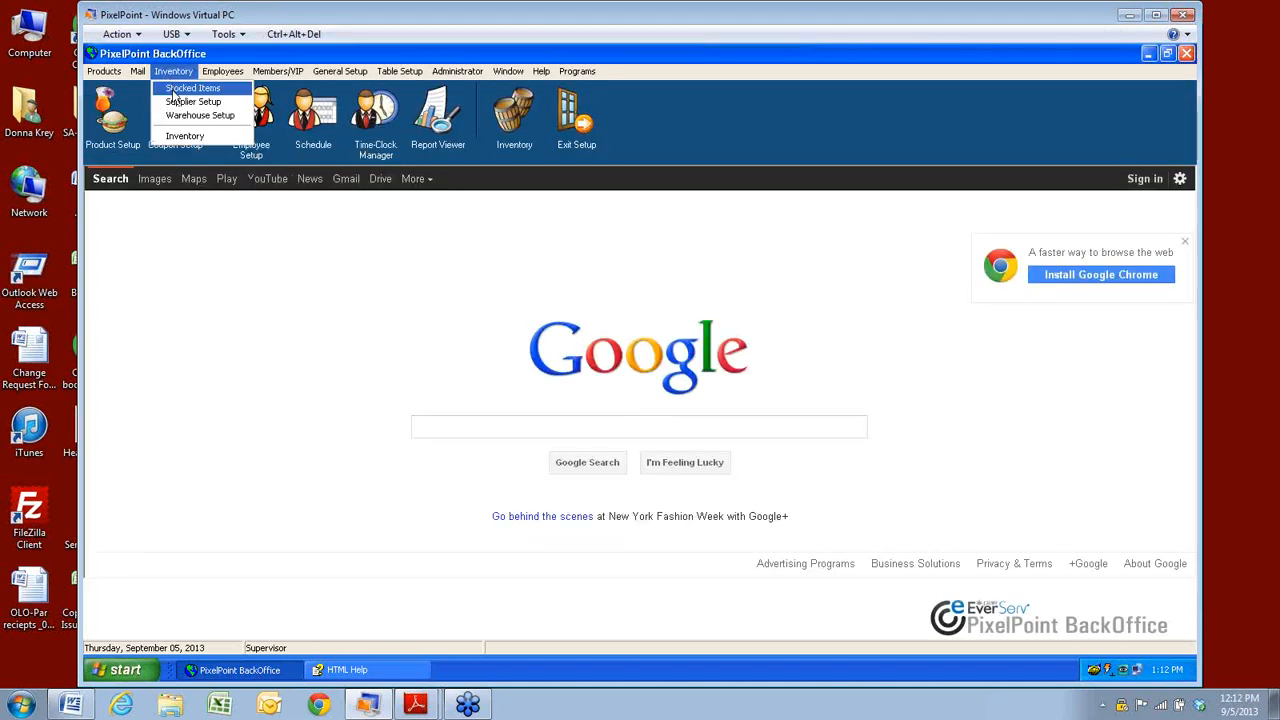
click(173, 90)
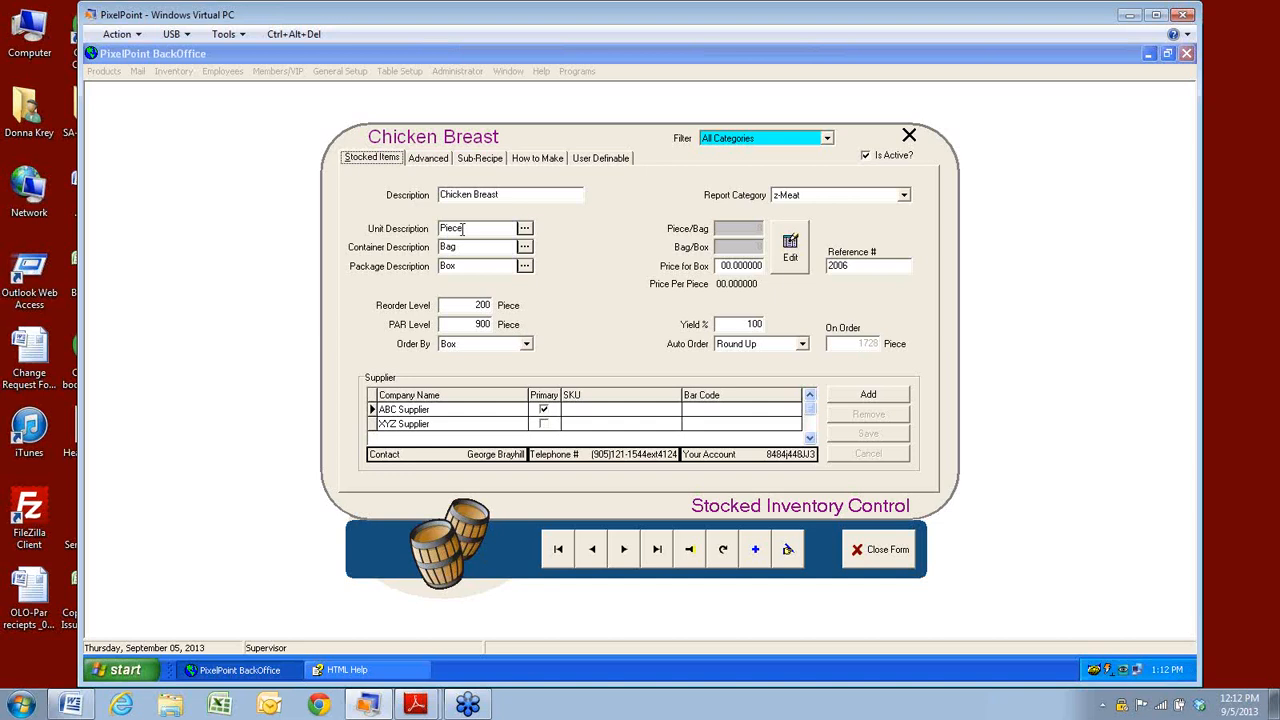
Browse Egg, Mashed Potato, Mayo and Olive, inspect Mayo's Ounce/Jar/Box units, then return to Mashed Potato.
click(624, 549)
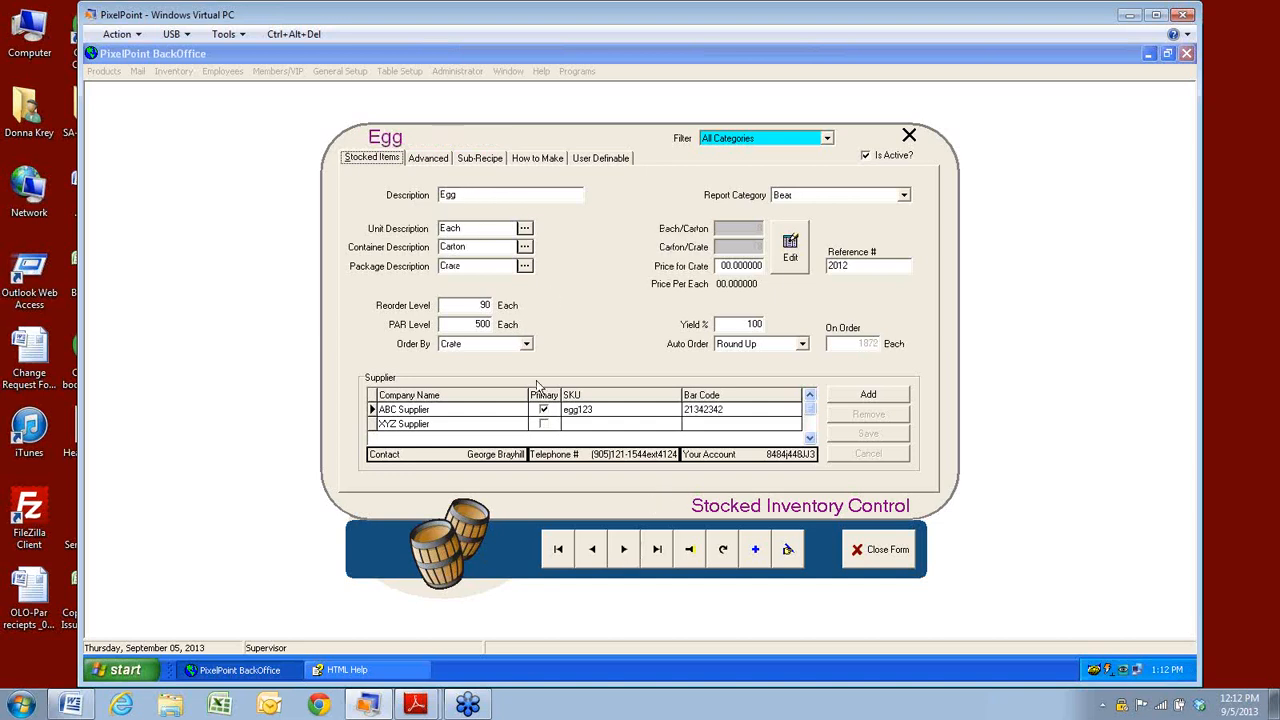
click(631, 557)
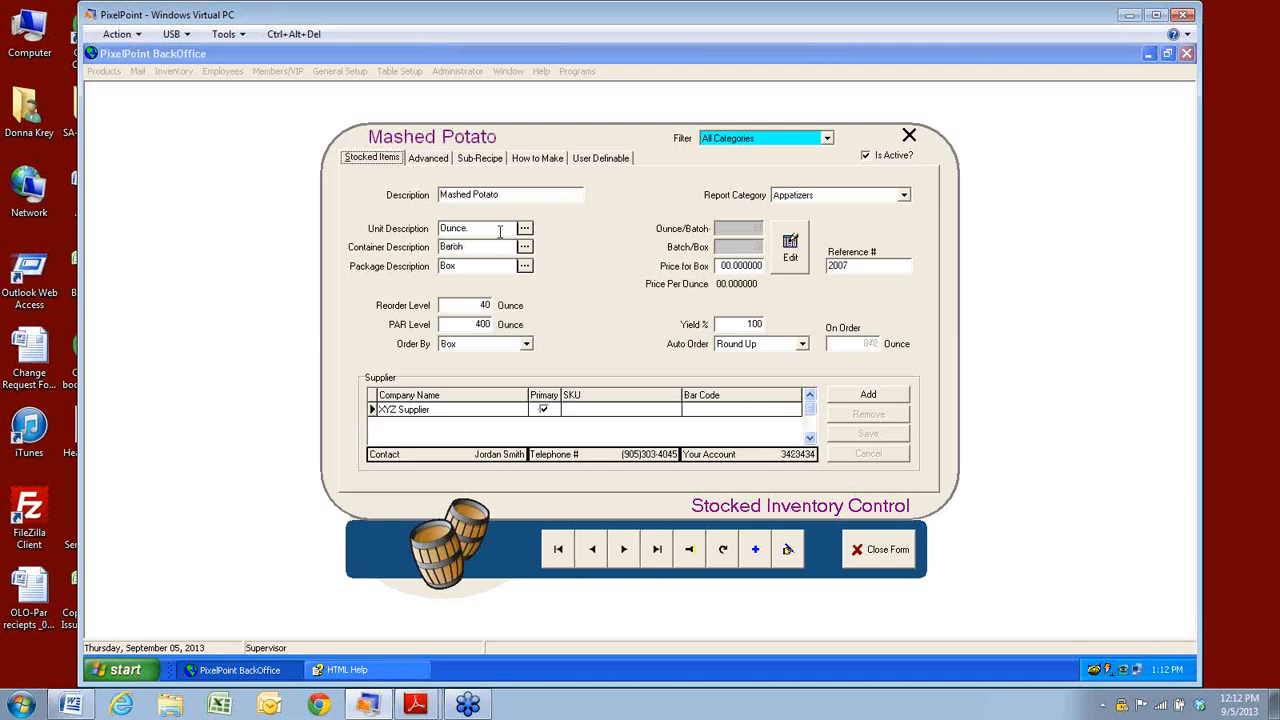
click(626, 566)
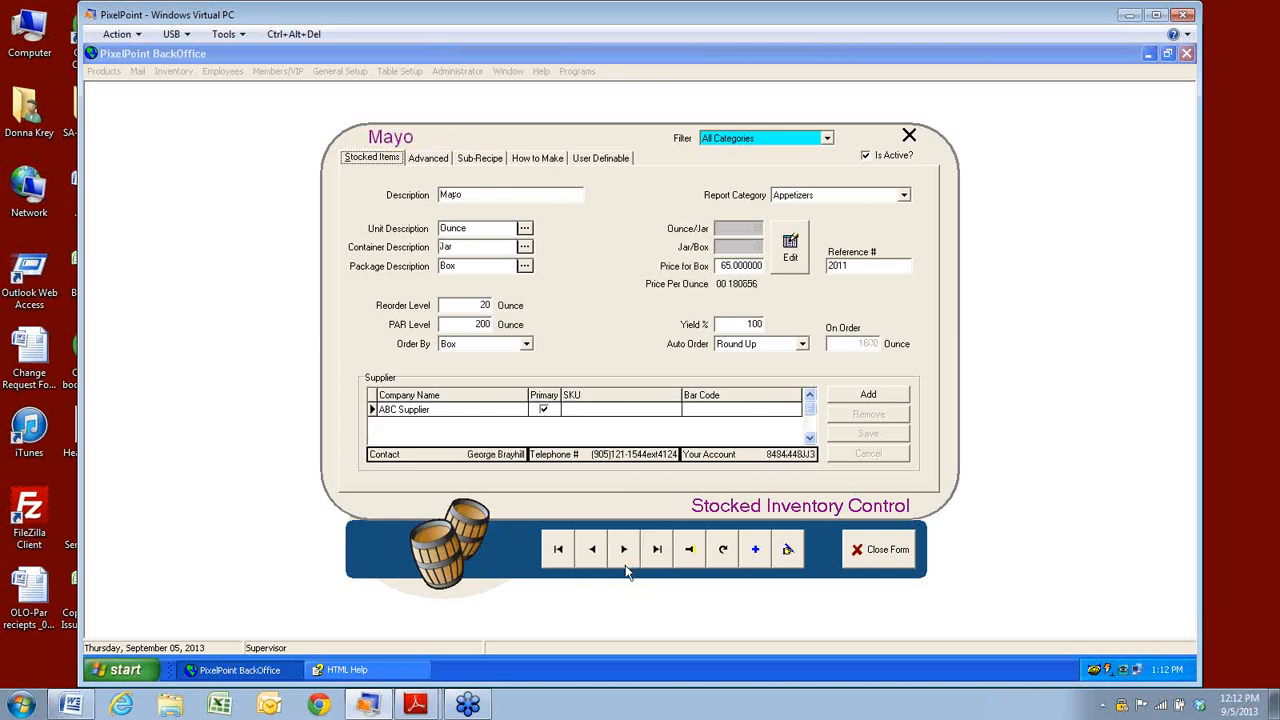
click(626, 566)
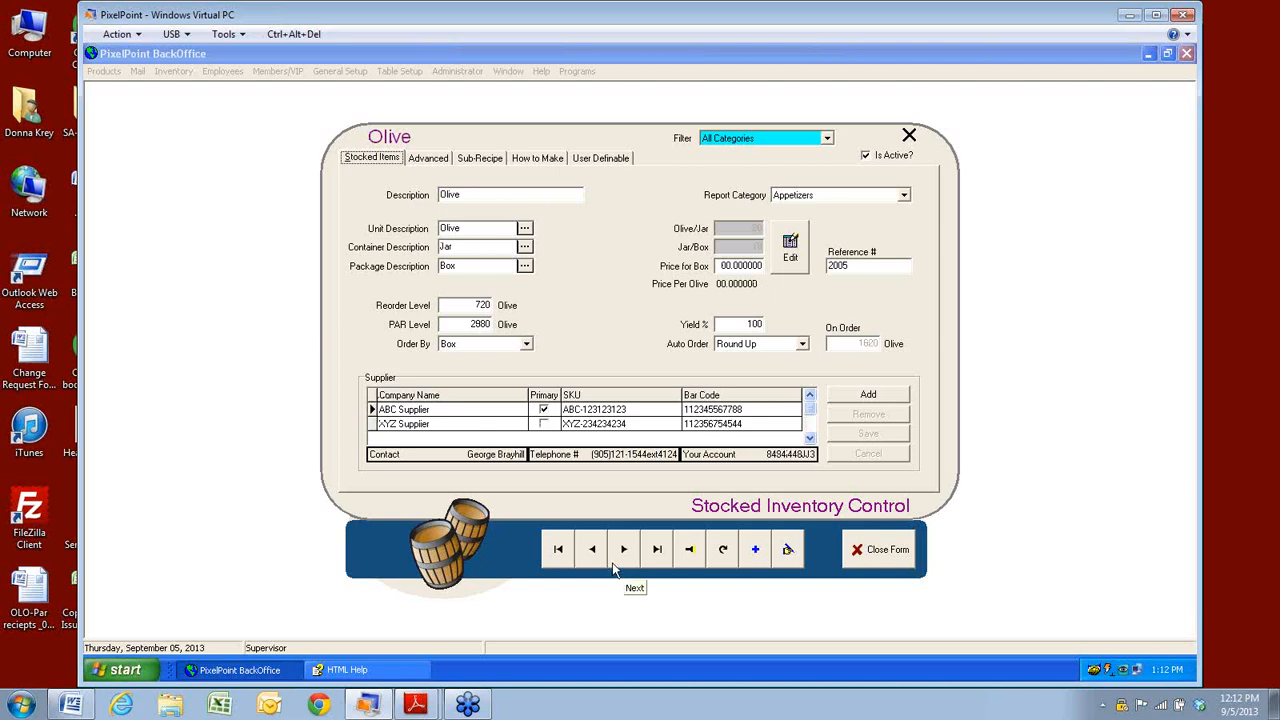
click(593, 565)
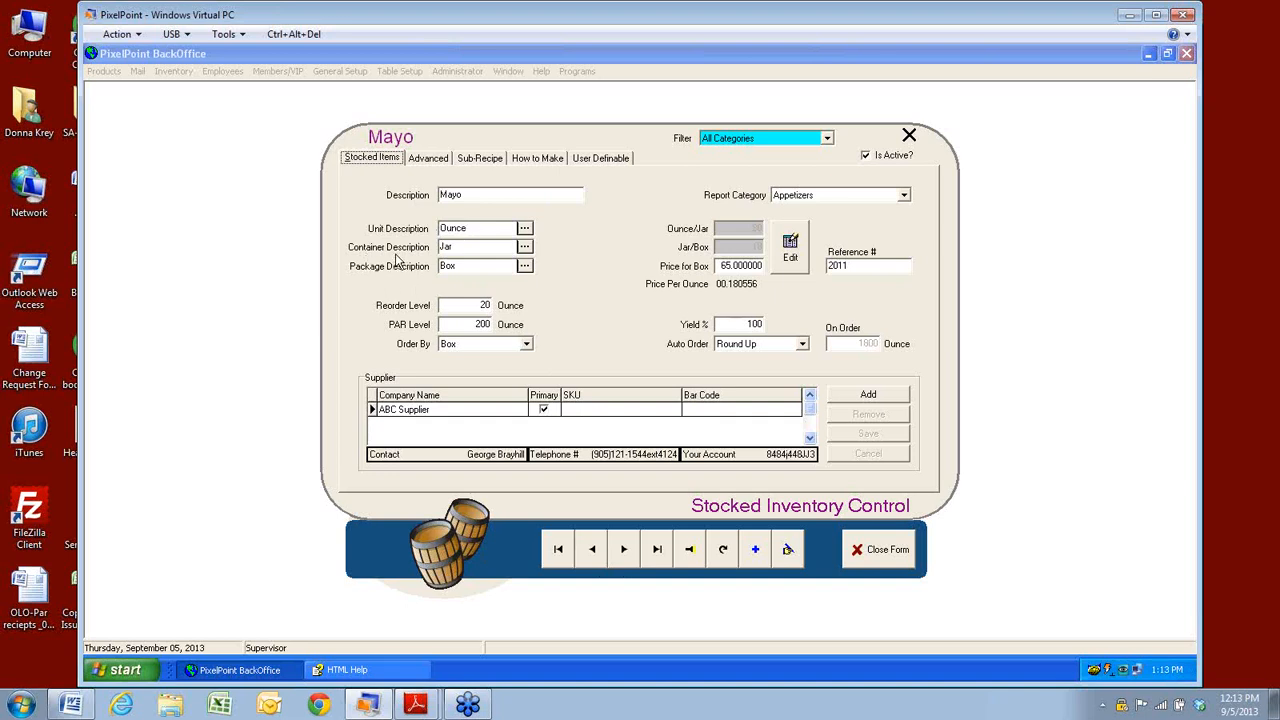
click(446, 229)
click(592, 560)
Review Egg's reorder level 80 and PAR 500, then move back to Chicken Breast.
click(592, 560)
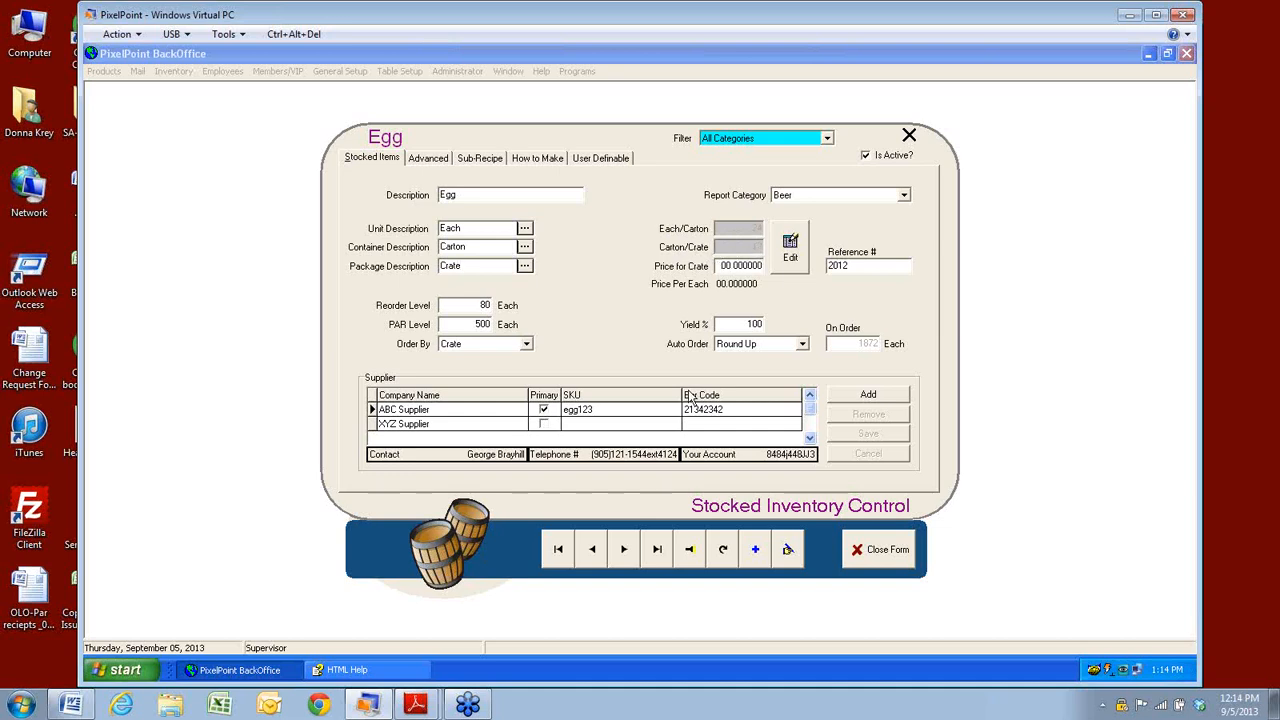
click(591, 556)
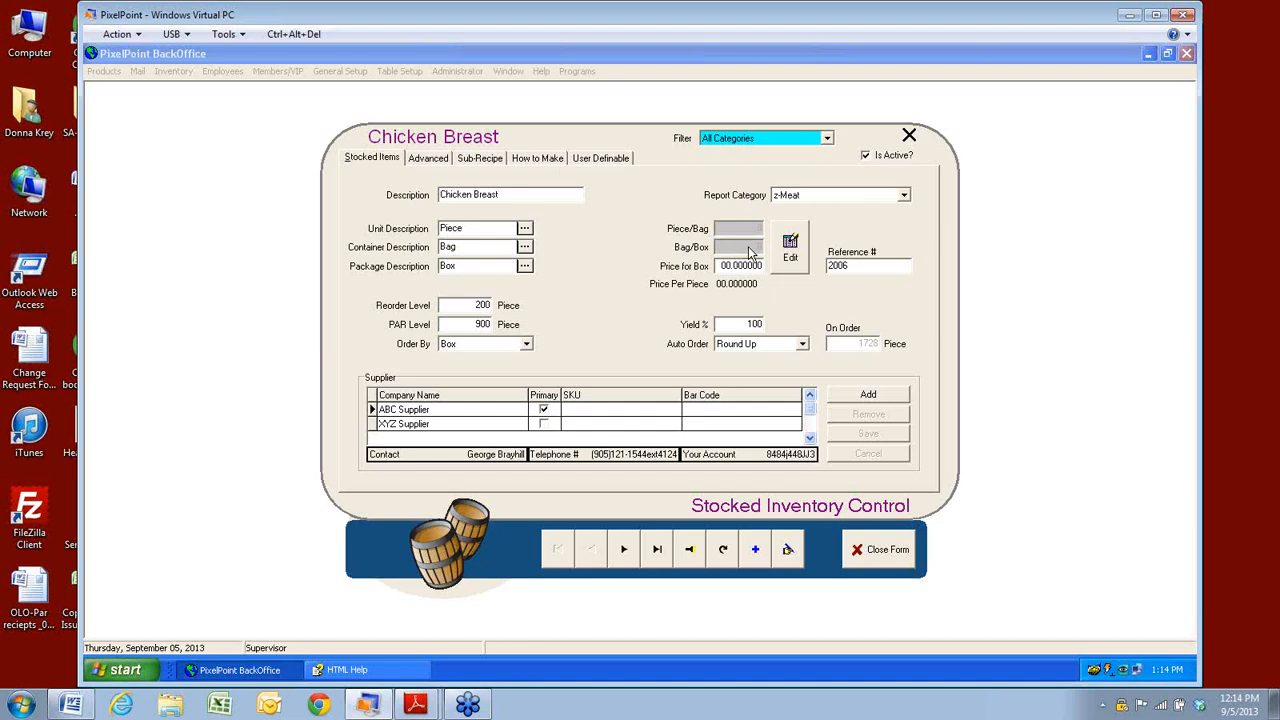
click(755, 549)
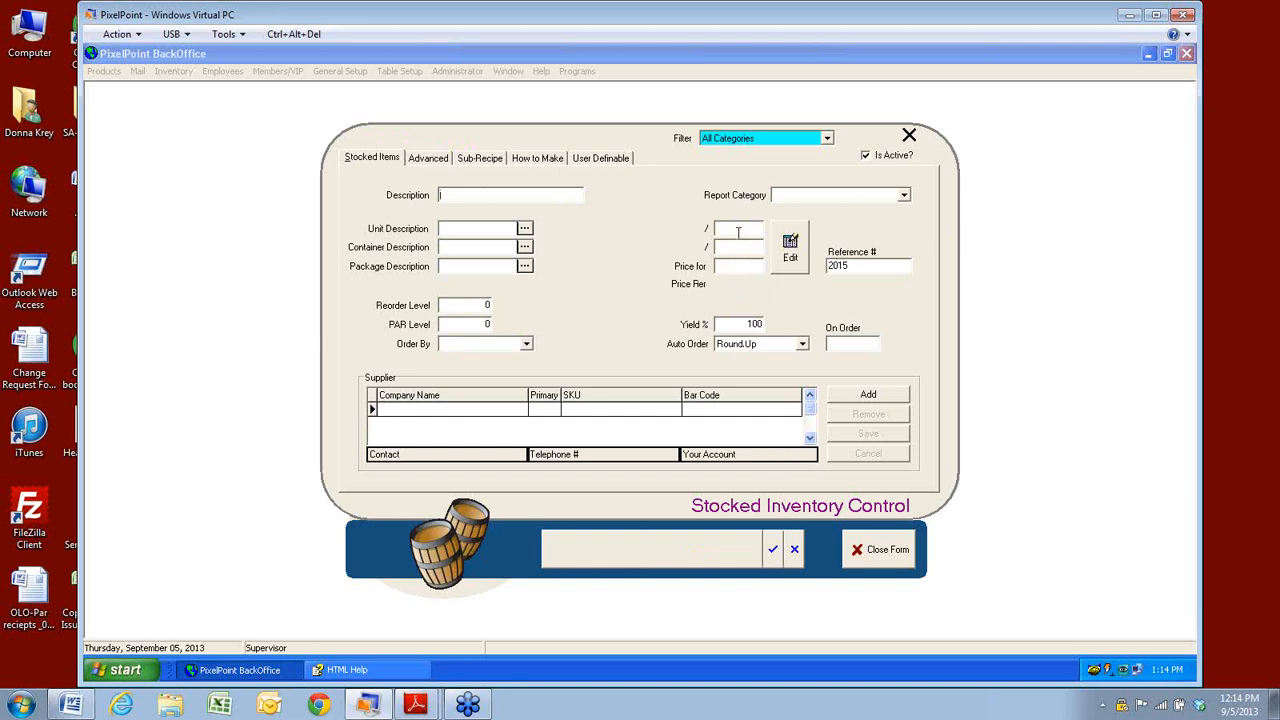
click(795, 553)
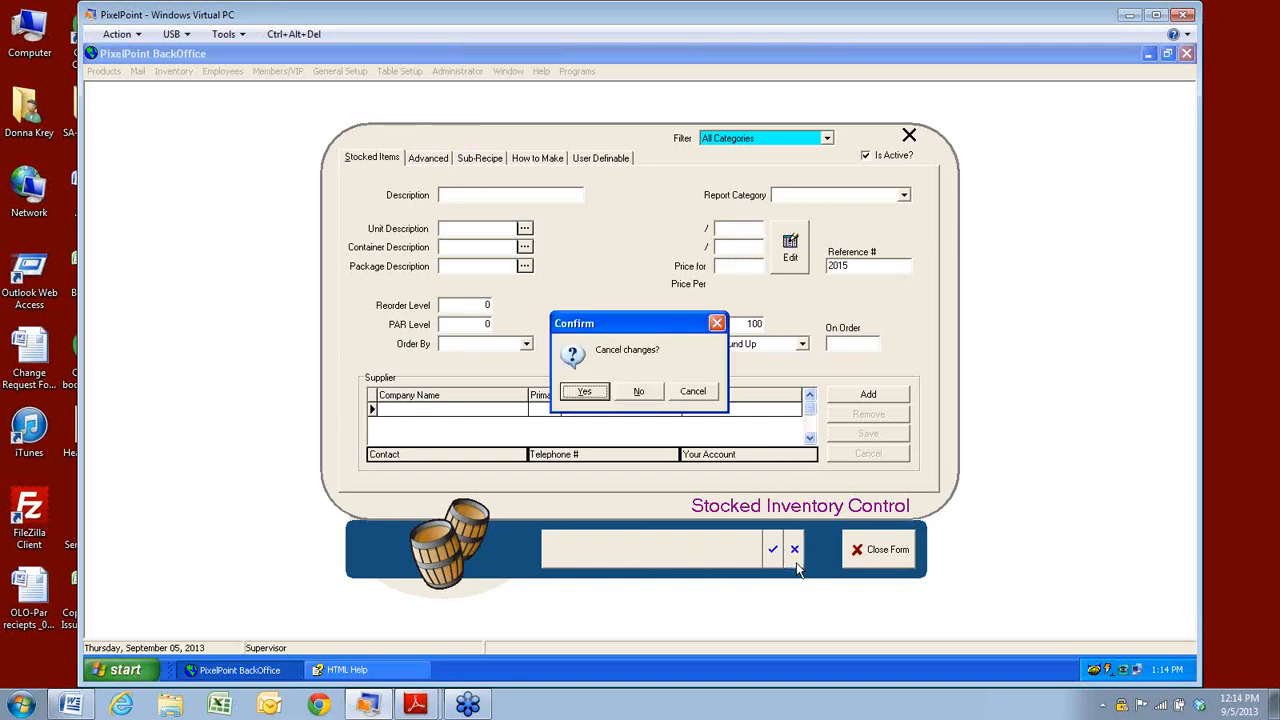
click(589, 393)
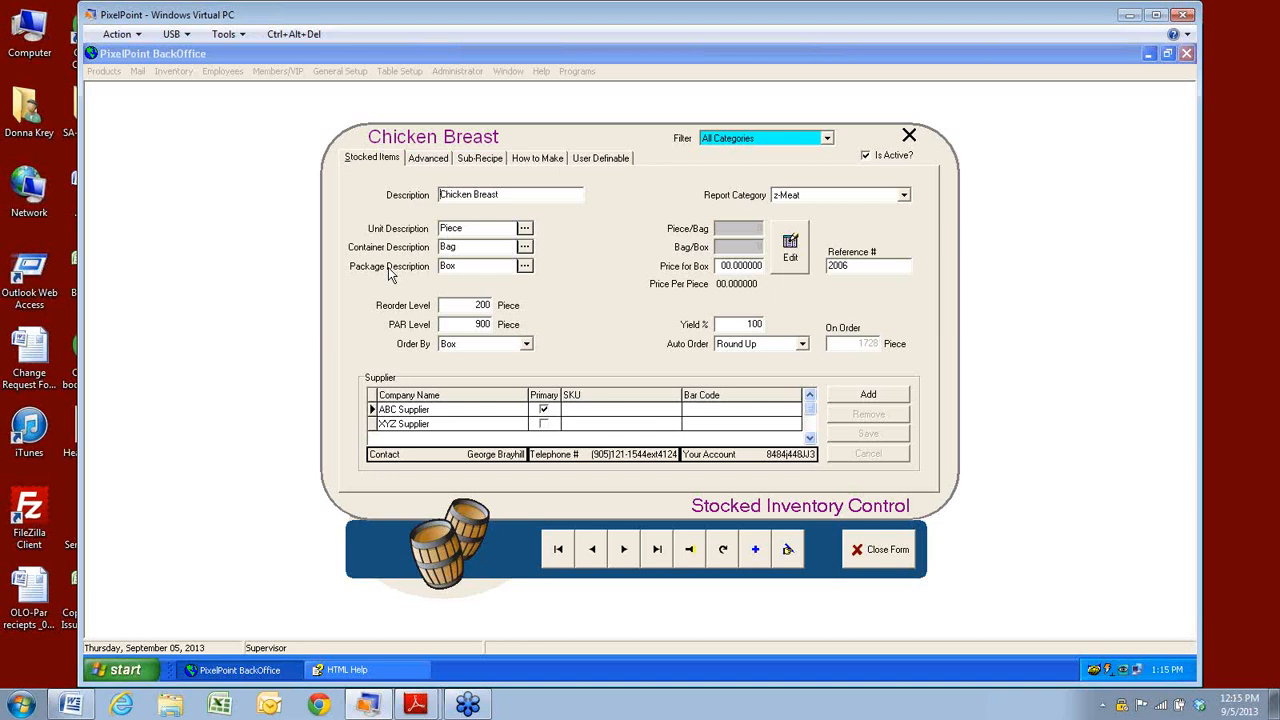
Move to the Egg item, set its crate price to 35, and show the carton and crate pack quantities.
click(624, 549)
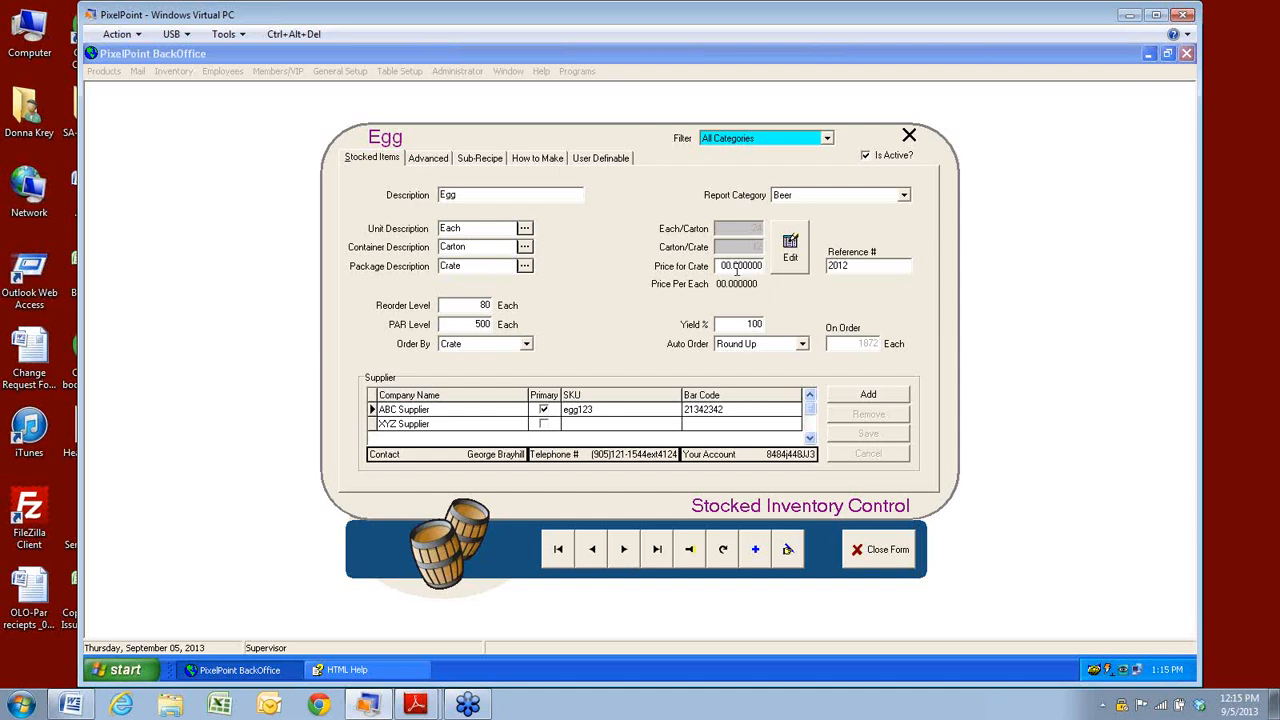
drag(760, 266, 716, 275)
text(3)
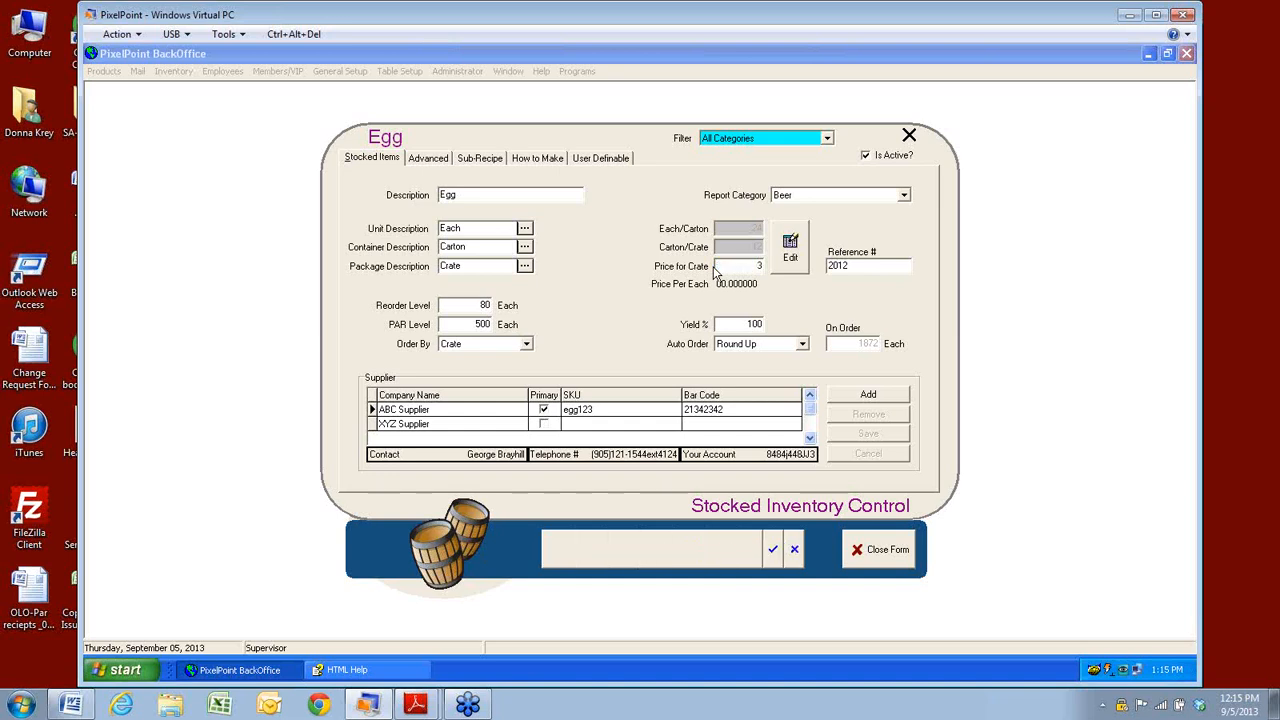
click(762, 266)
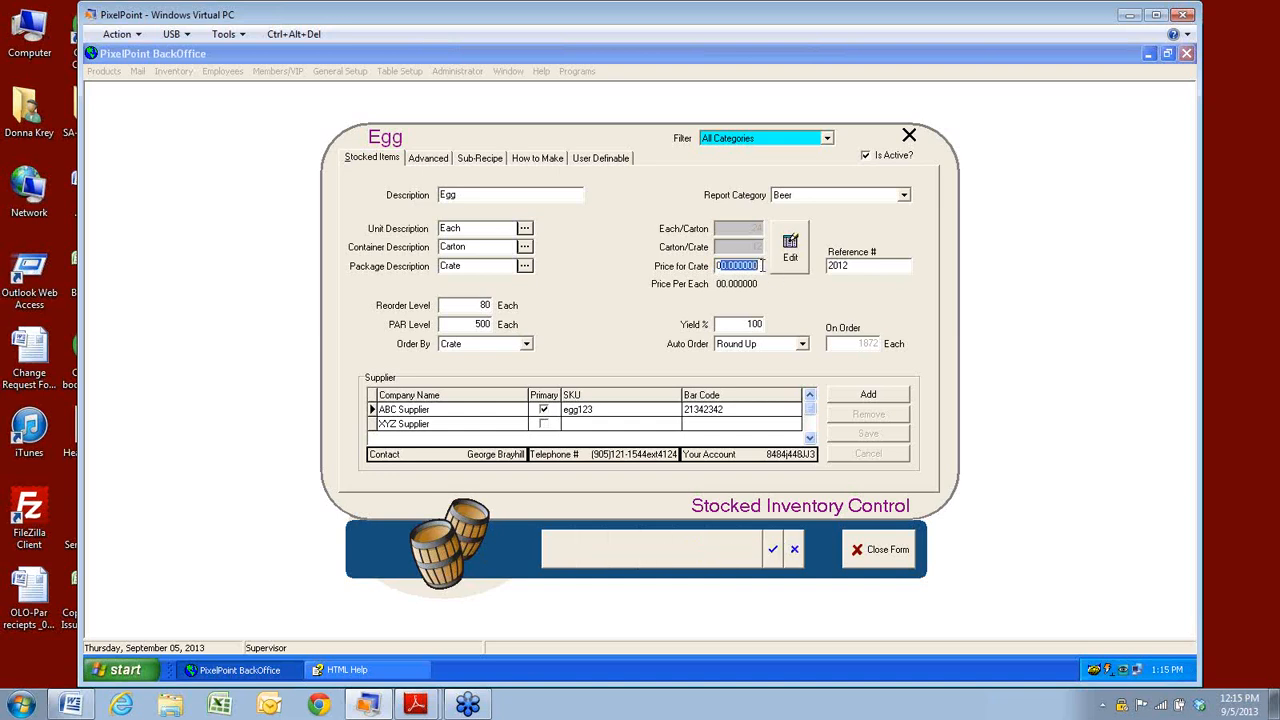
text(3)
key(BackSpace)
key(BackSpace)
text(35.)
click(792, 268)
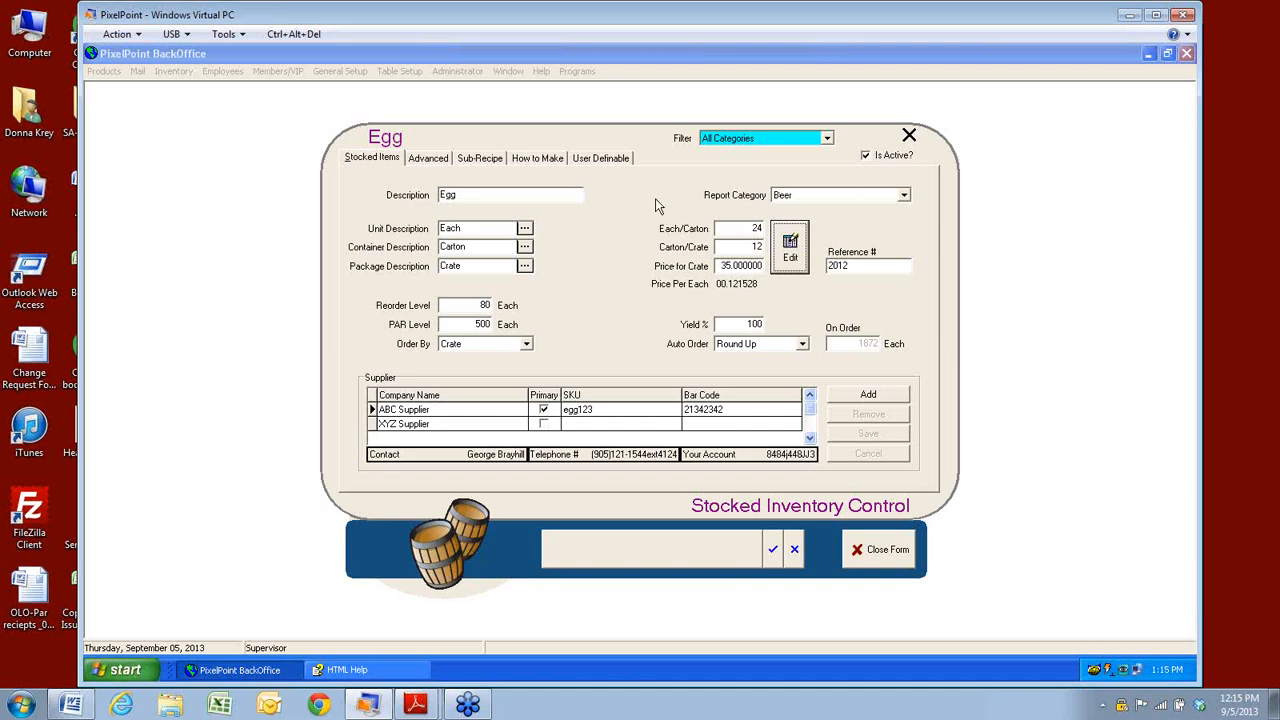
click(905, 196)
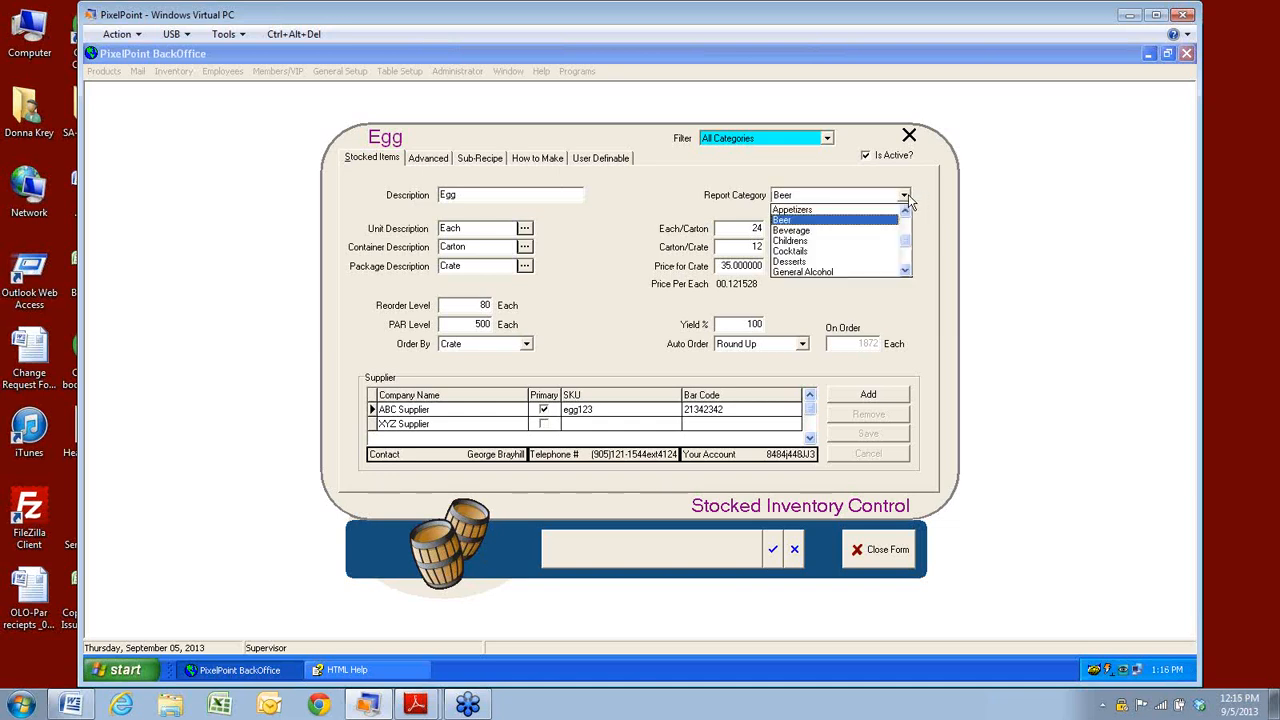
click(905, 271)
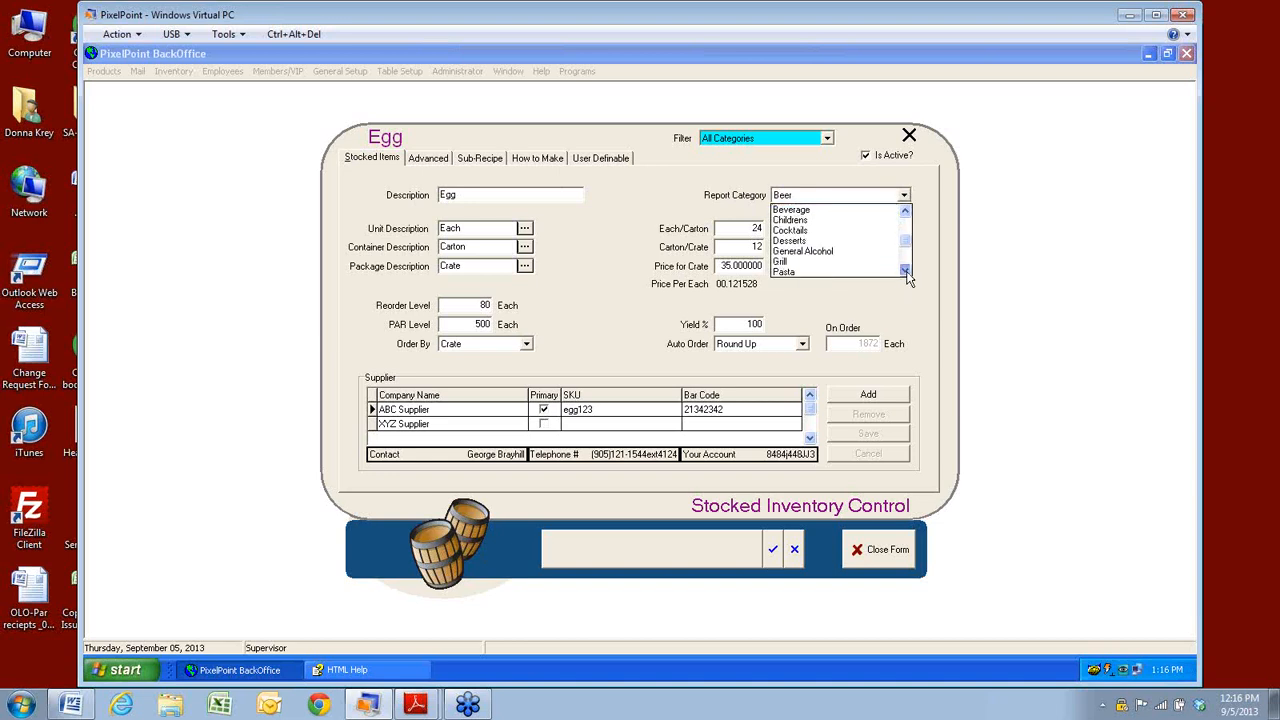
click(905, 271)
click(905, 271)
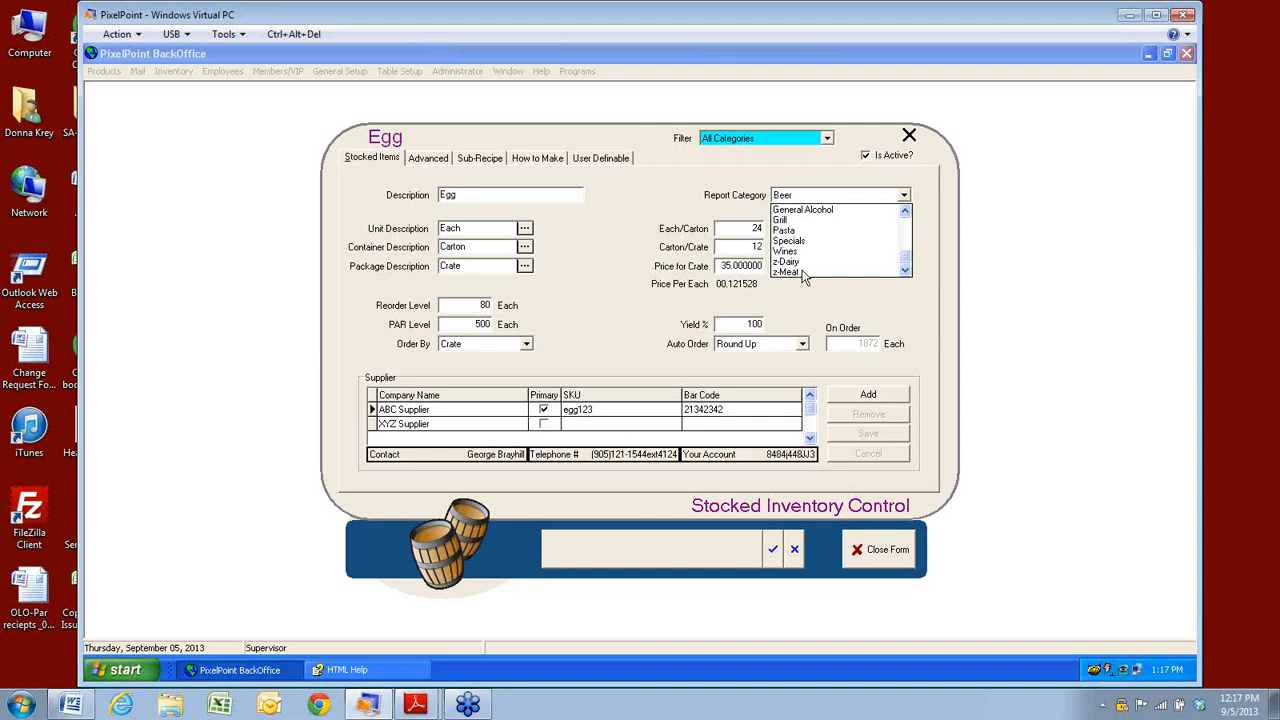
click(792, 290)
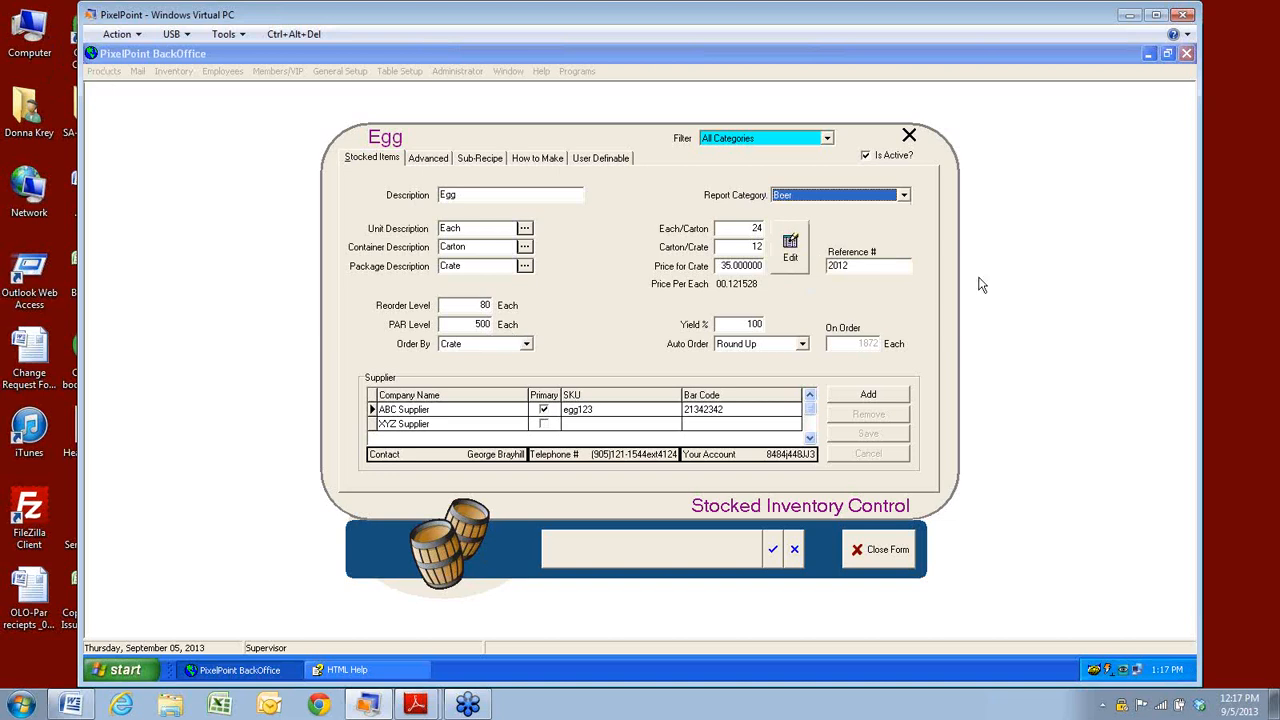
click(844, 270)
Review Egg's Reference # 2012, Reorder Level 80 and PAR Level 500, then list the Order By units.
double_click(844, 270)
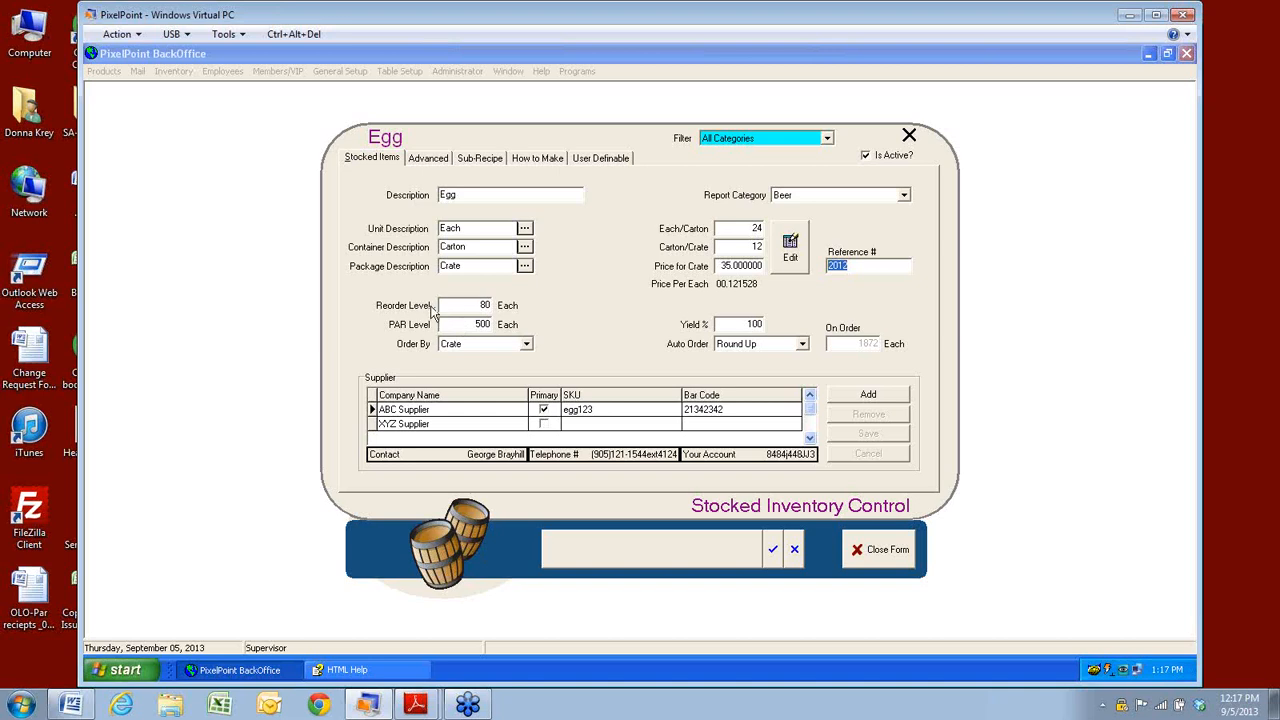
click(465, 305)
click(465, 326)
click(527, 346)
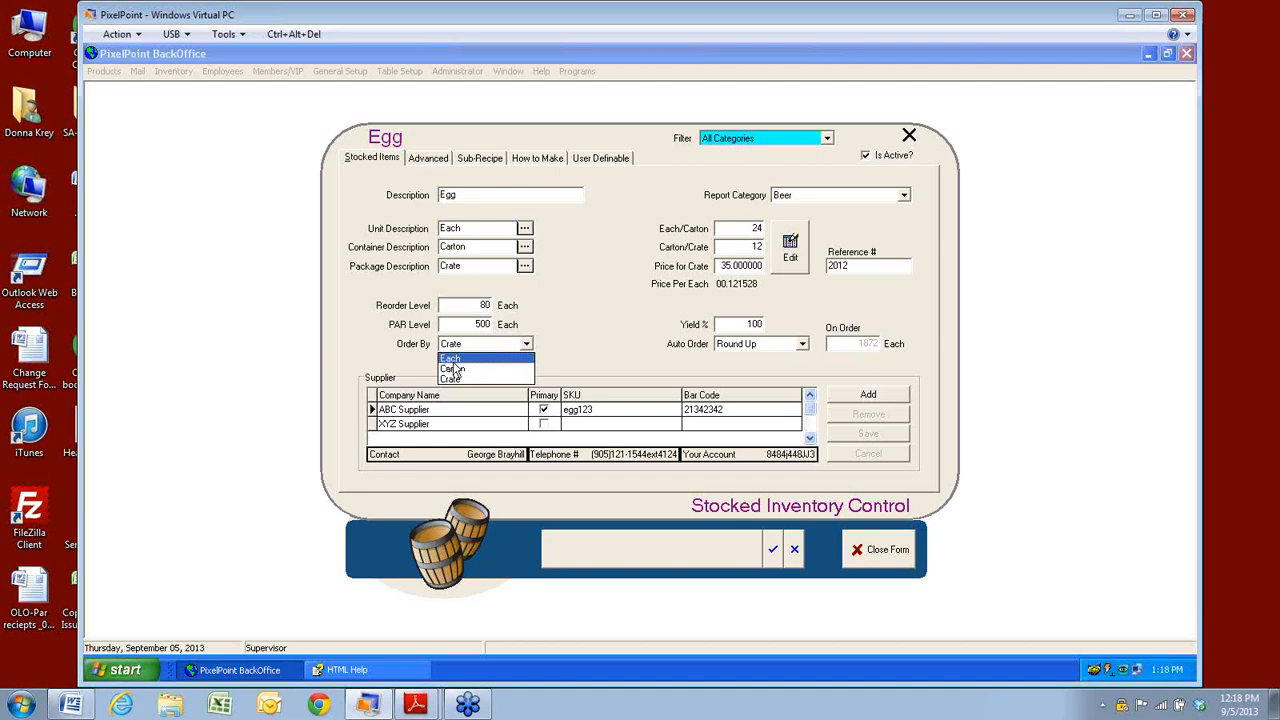
Close the Order By list with Crate still selected for Egg.
click(588, 330)
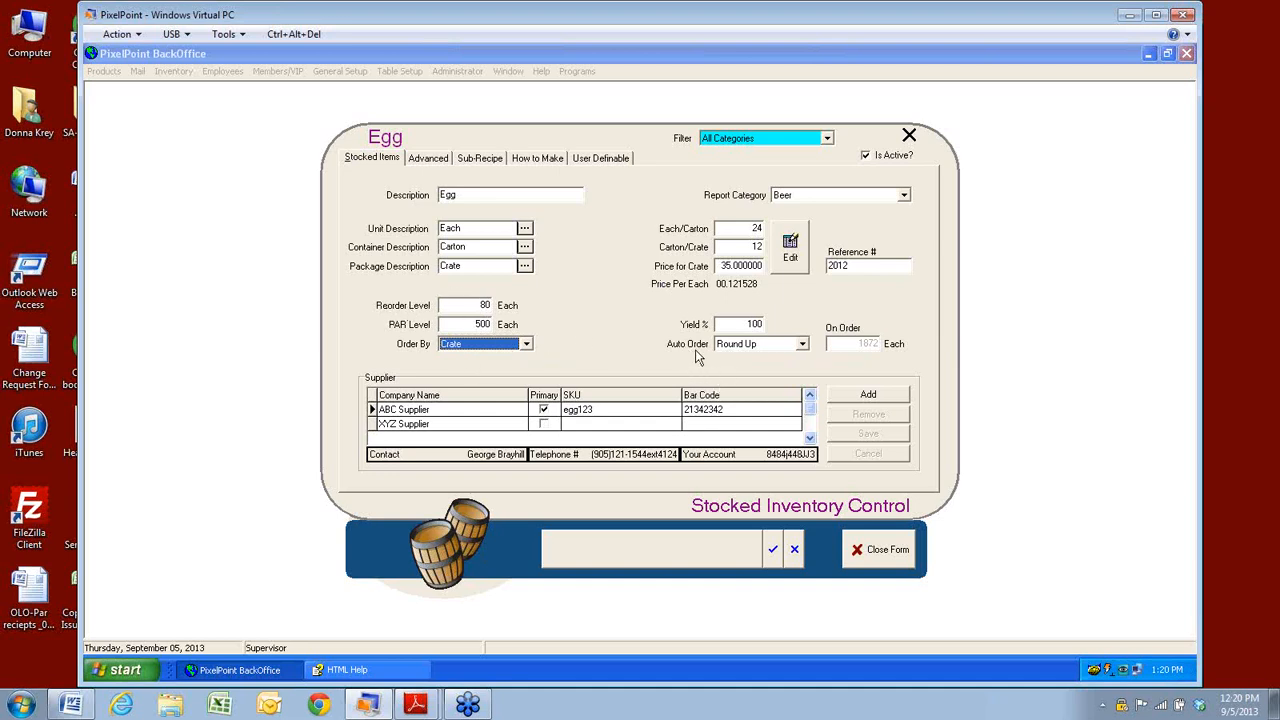
Set Egg's Auto Order to Round Up and bring up XYZ Supplier's details.
click(803, 345)
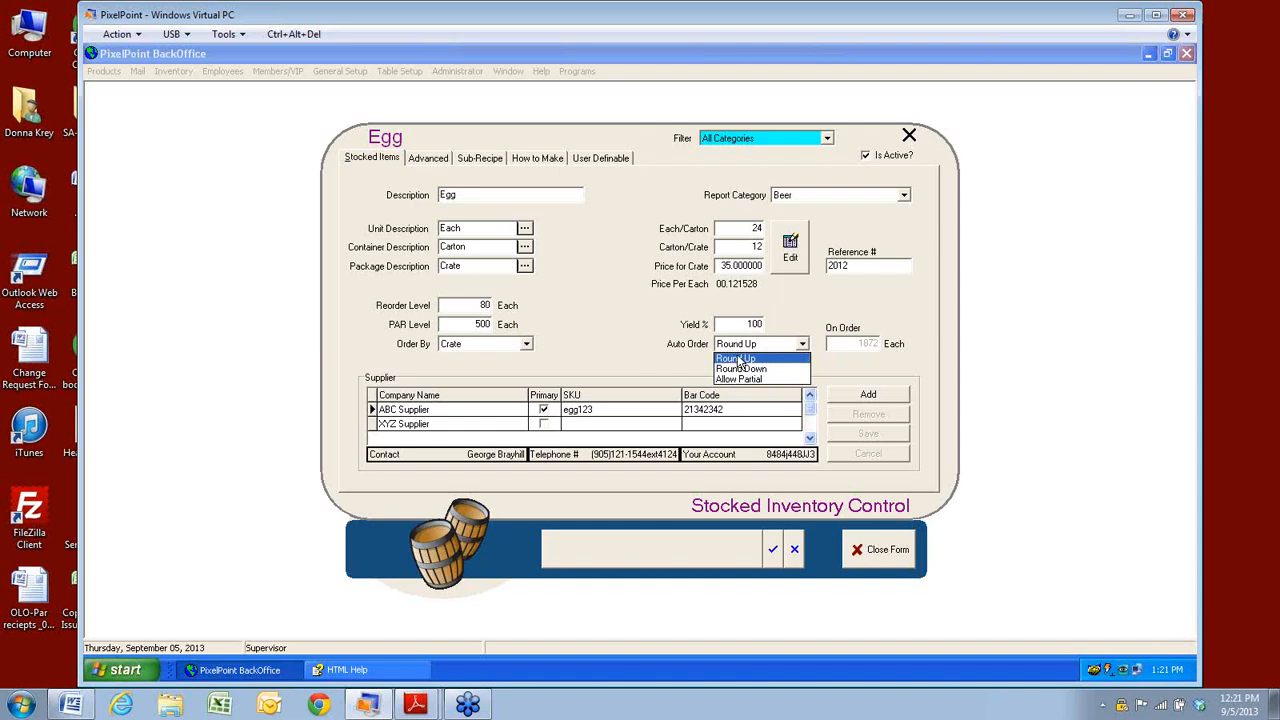
click(738, 362)
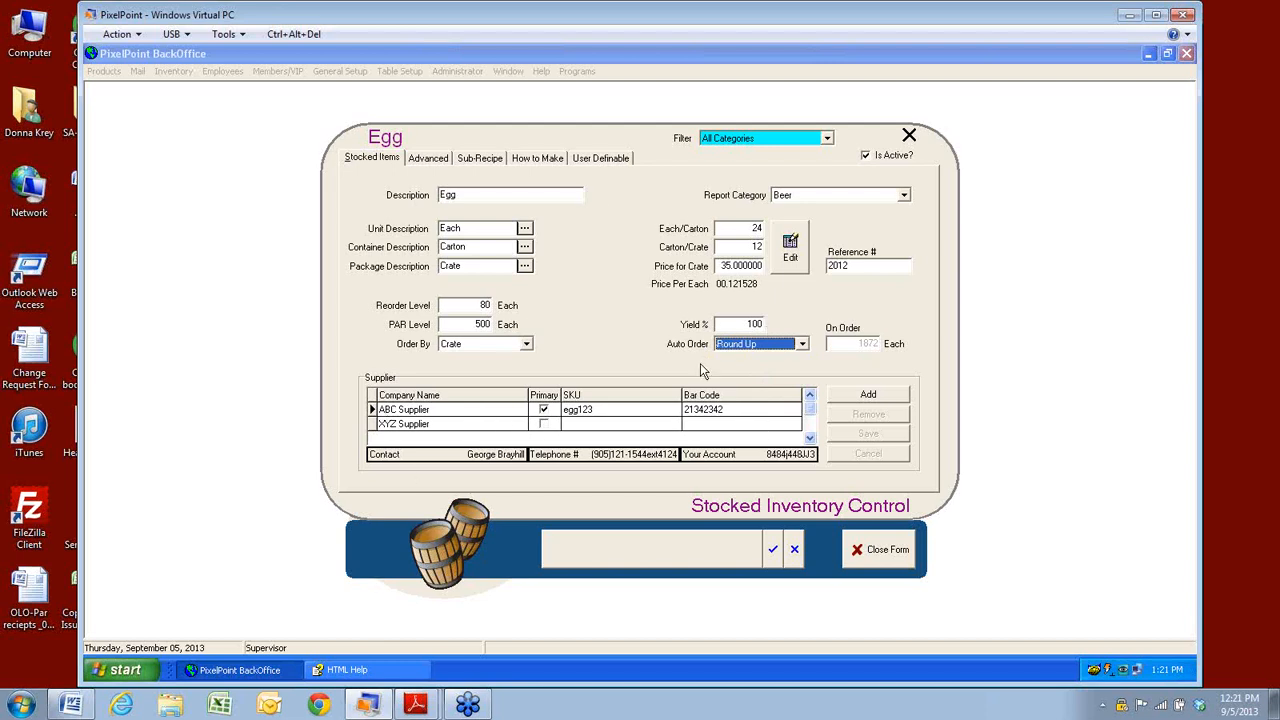
click(394, 427)
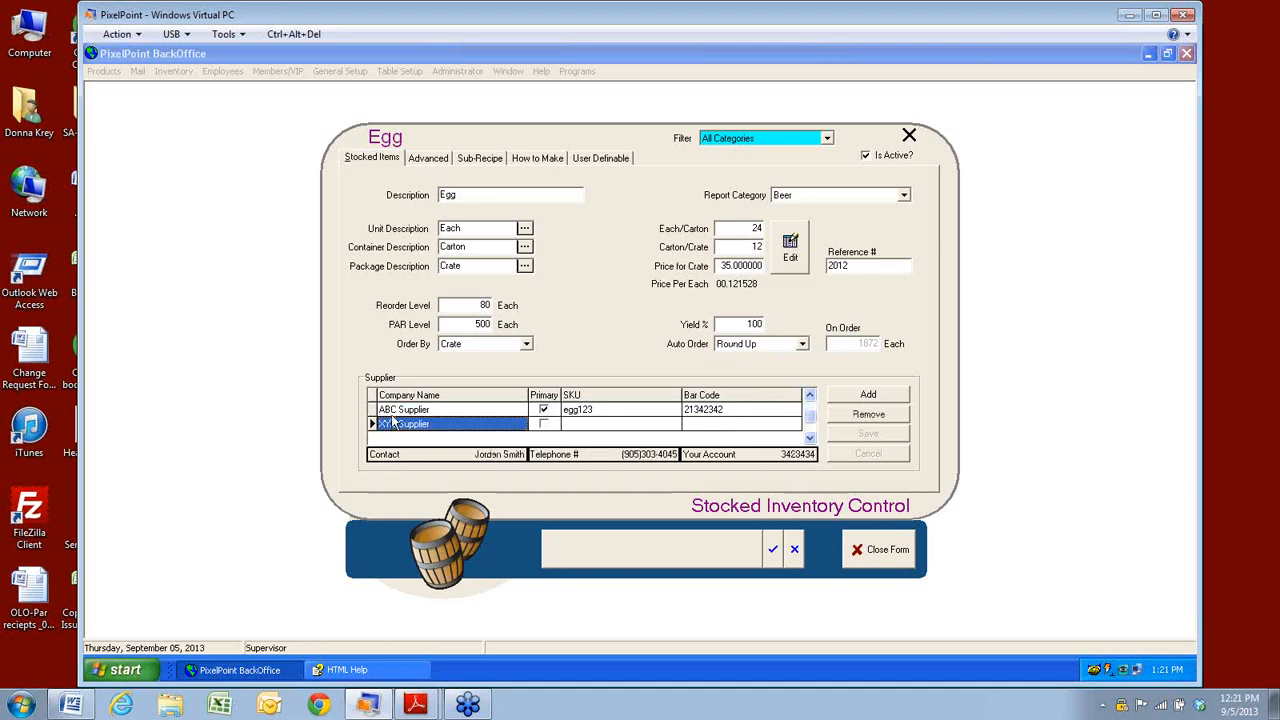
click(394, 417)
click(412, 427)
click(396, 415)
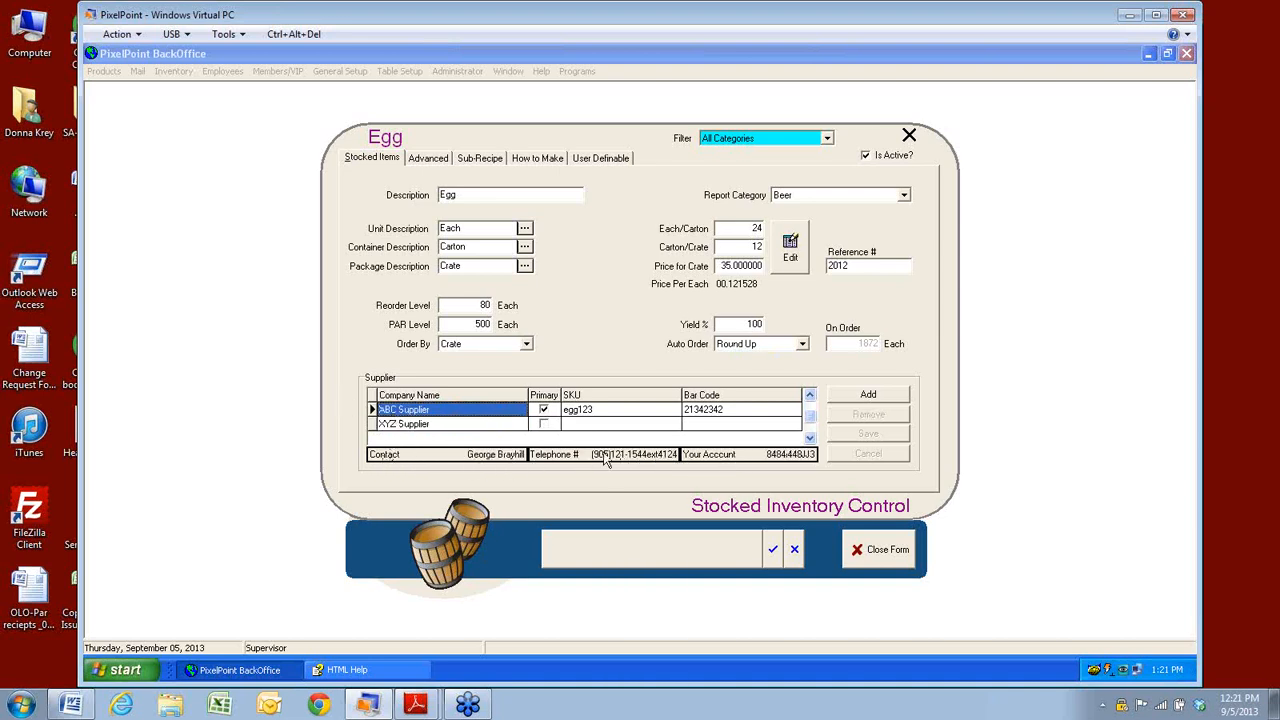
click(404, 427)
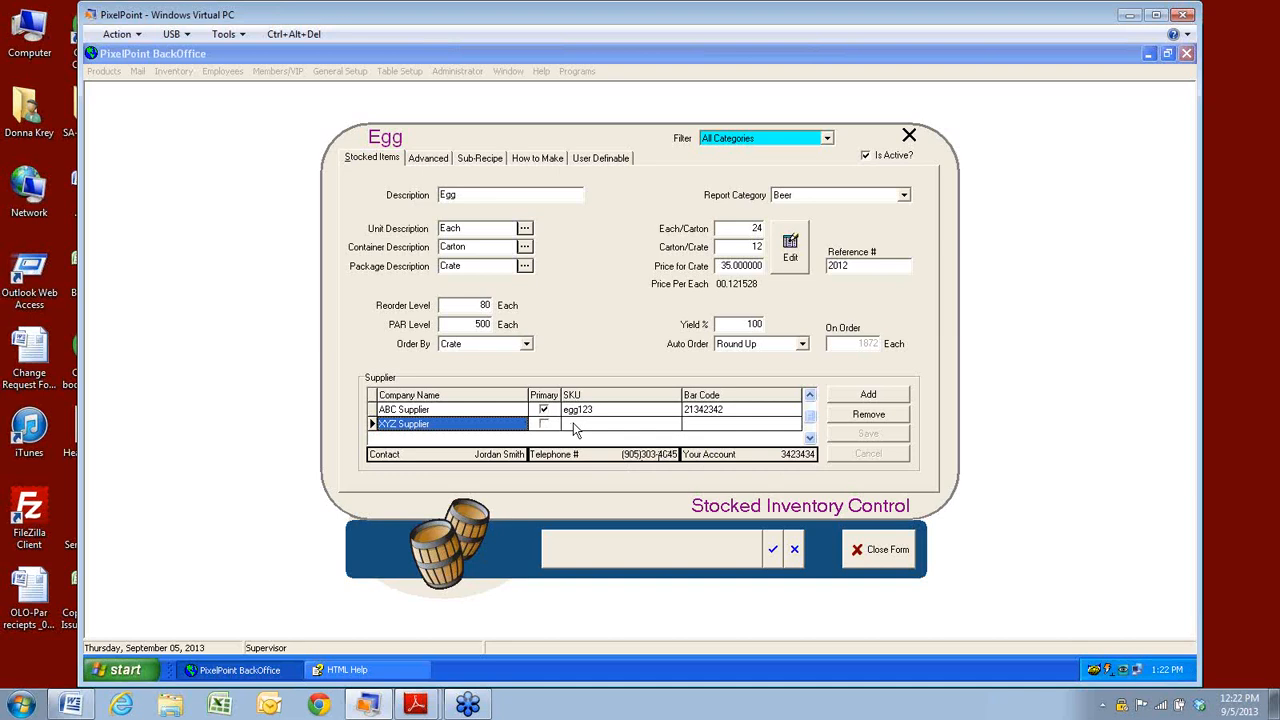
click(543, 410)
click(467, 410)
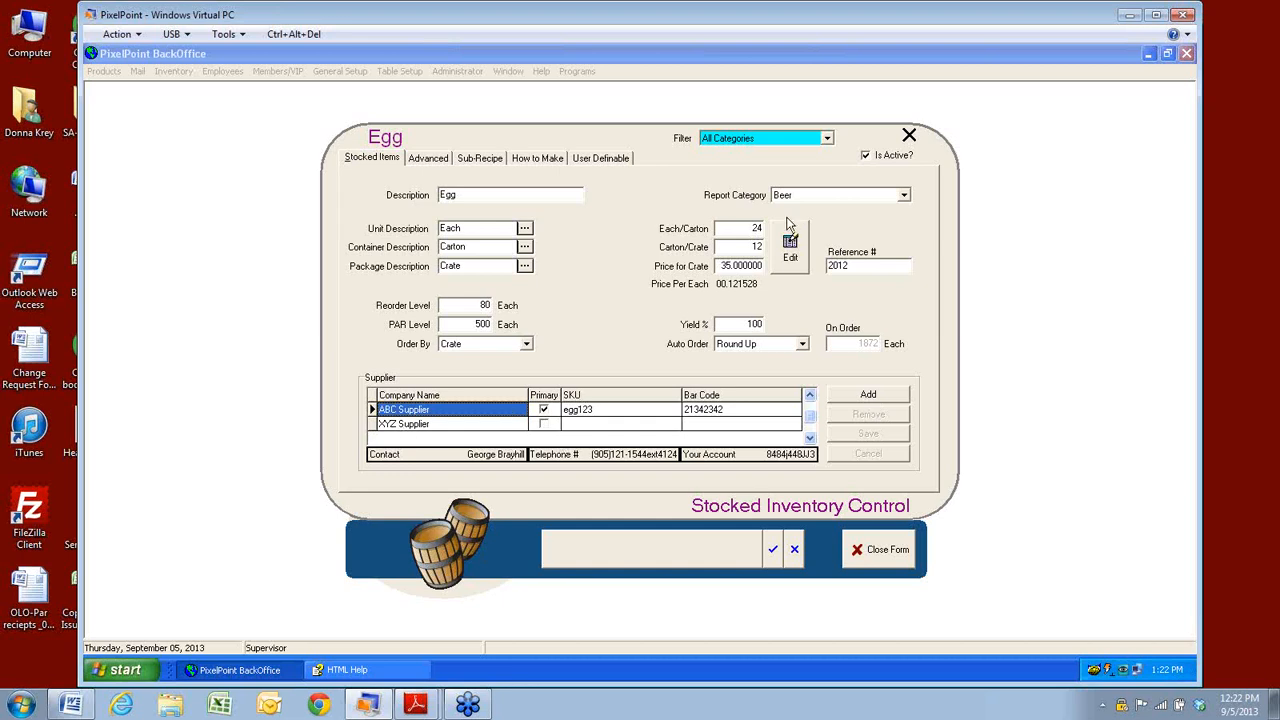
Show Egg's Advanced tab and expand the 'Exists in' warehouse list under Deplete When.
click(429, 160)
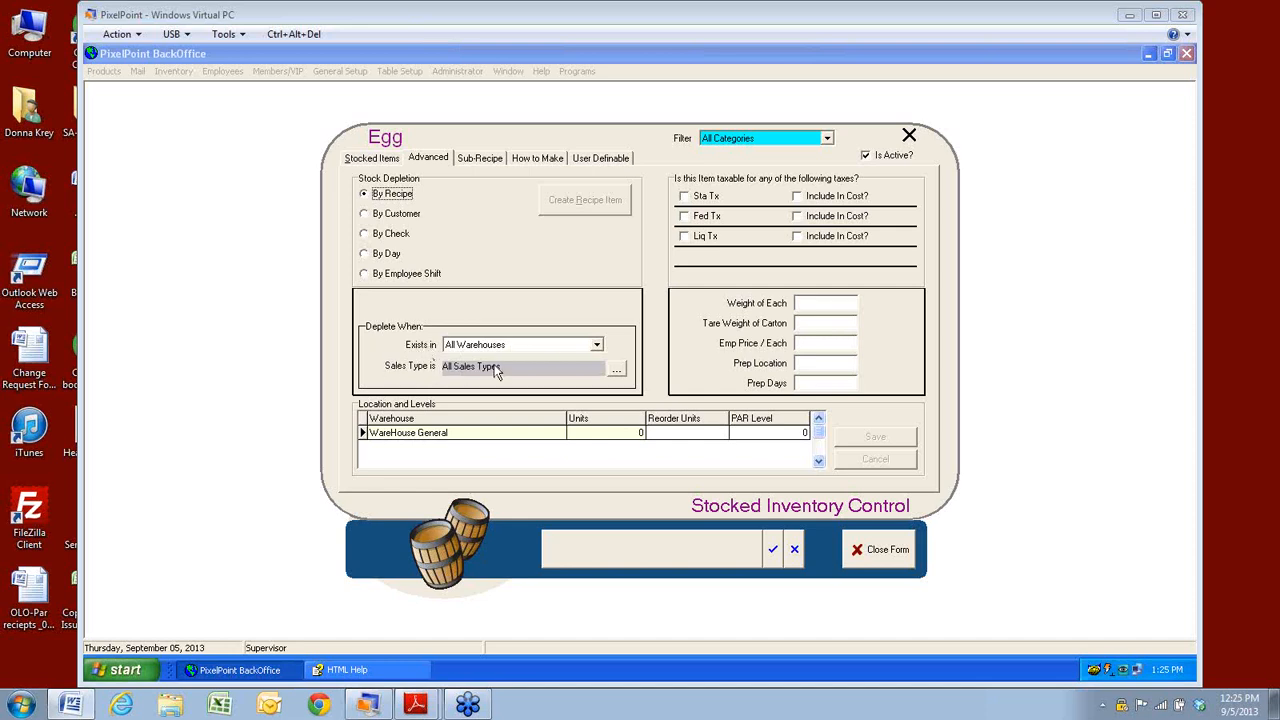
click(596, 346)
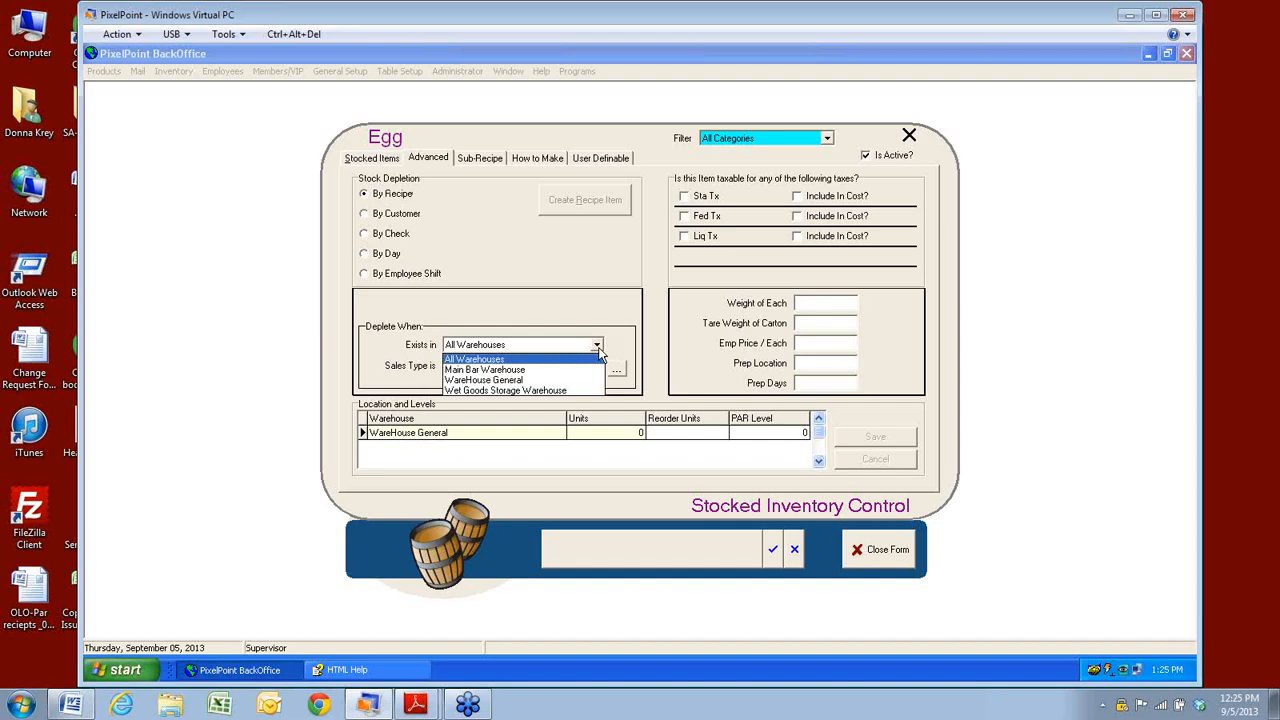
Leave depletion on All Warehouses and open the sales type list beside 'Sales Type is'.
click(375, 385)
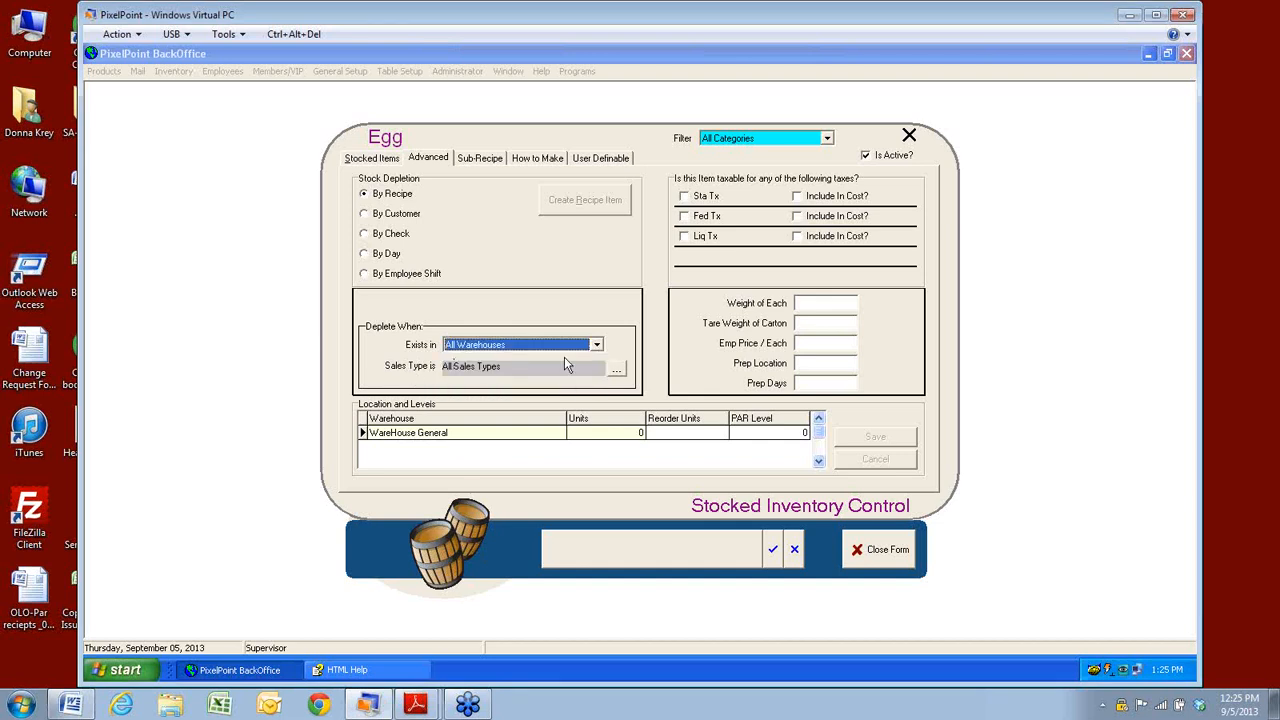
click(616, 369)
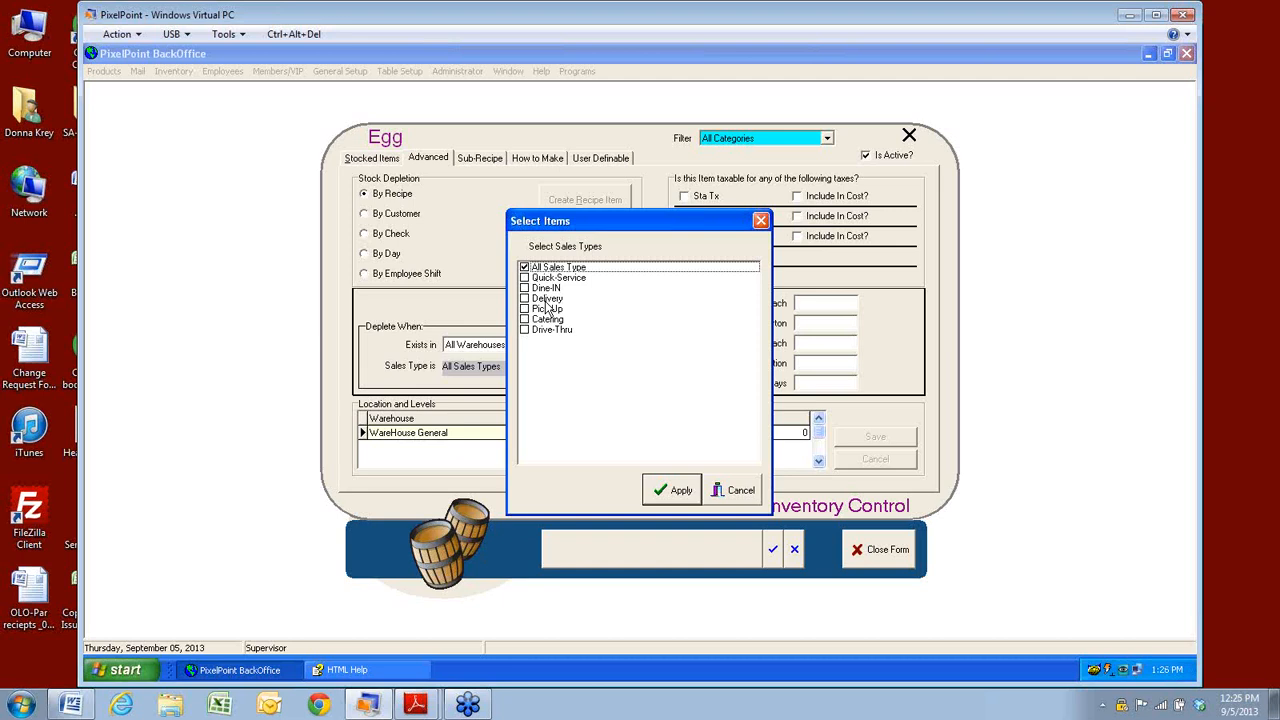
Cancel the Select Items dialog, keeping All Sales Types for Egg.
click(732, 490)
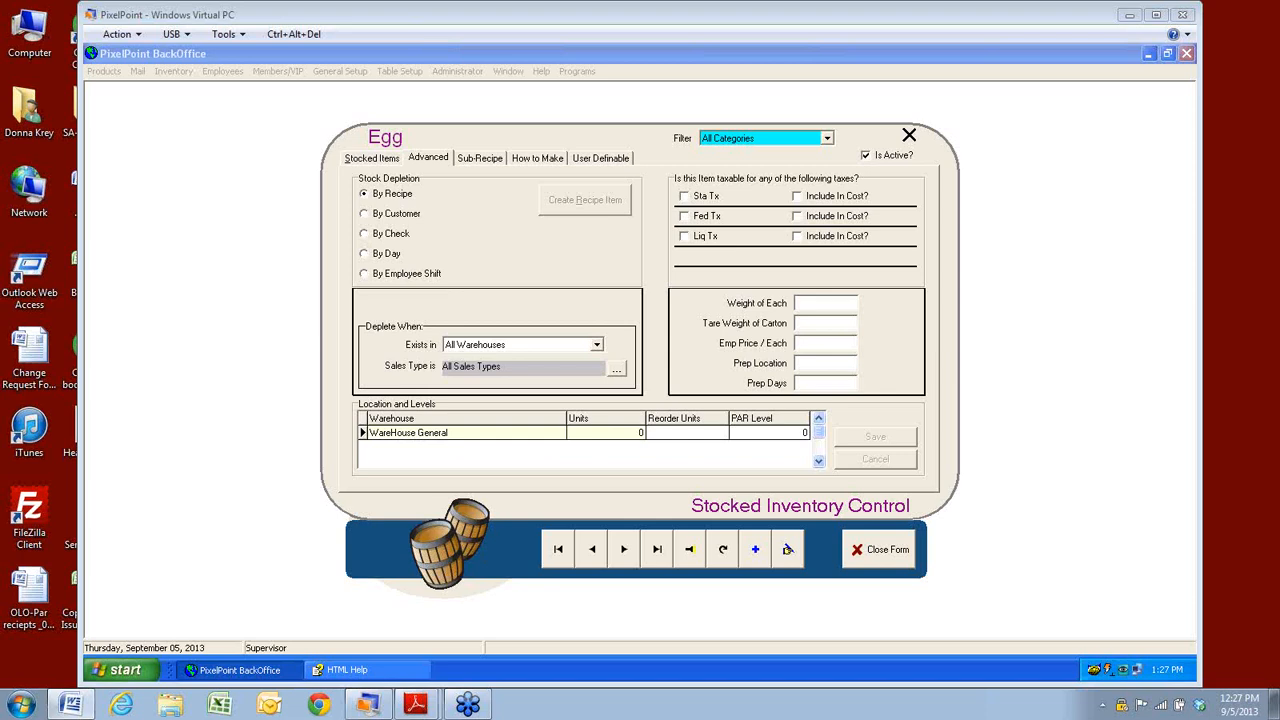
Find Vodka in the item search list and open its record.
click(693, 560)
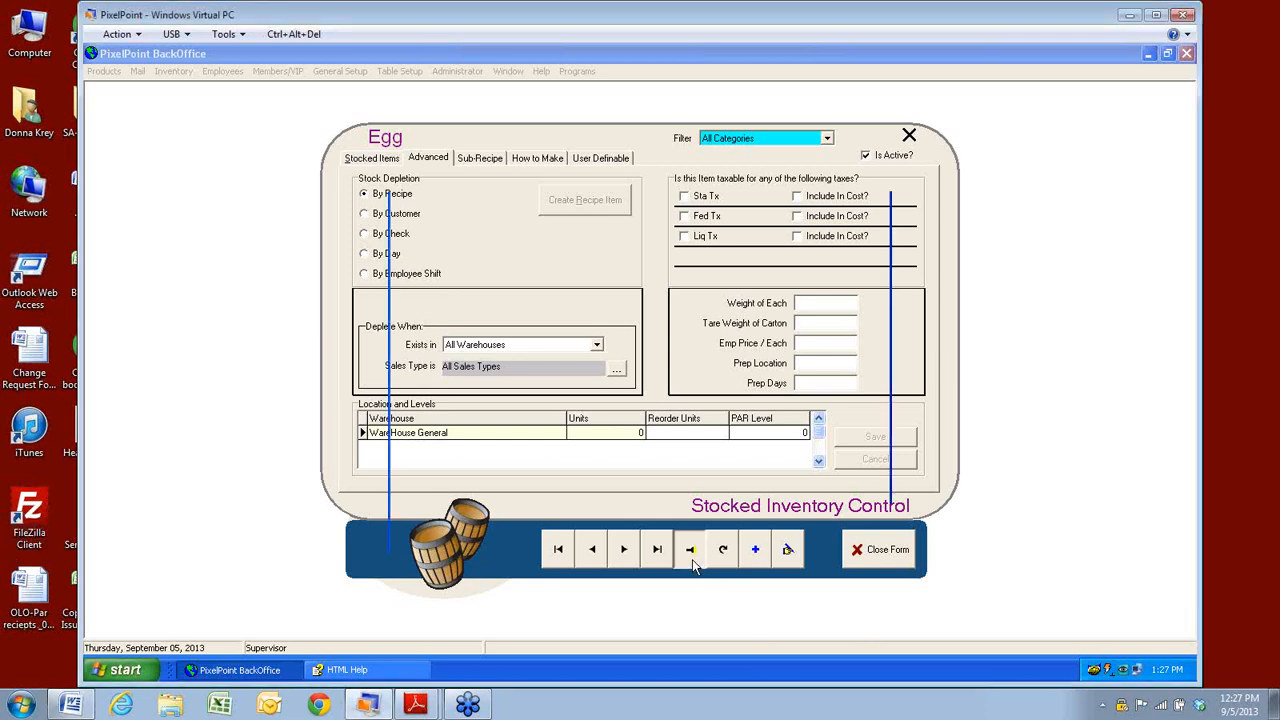
click(442, 346)
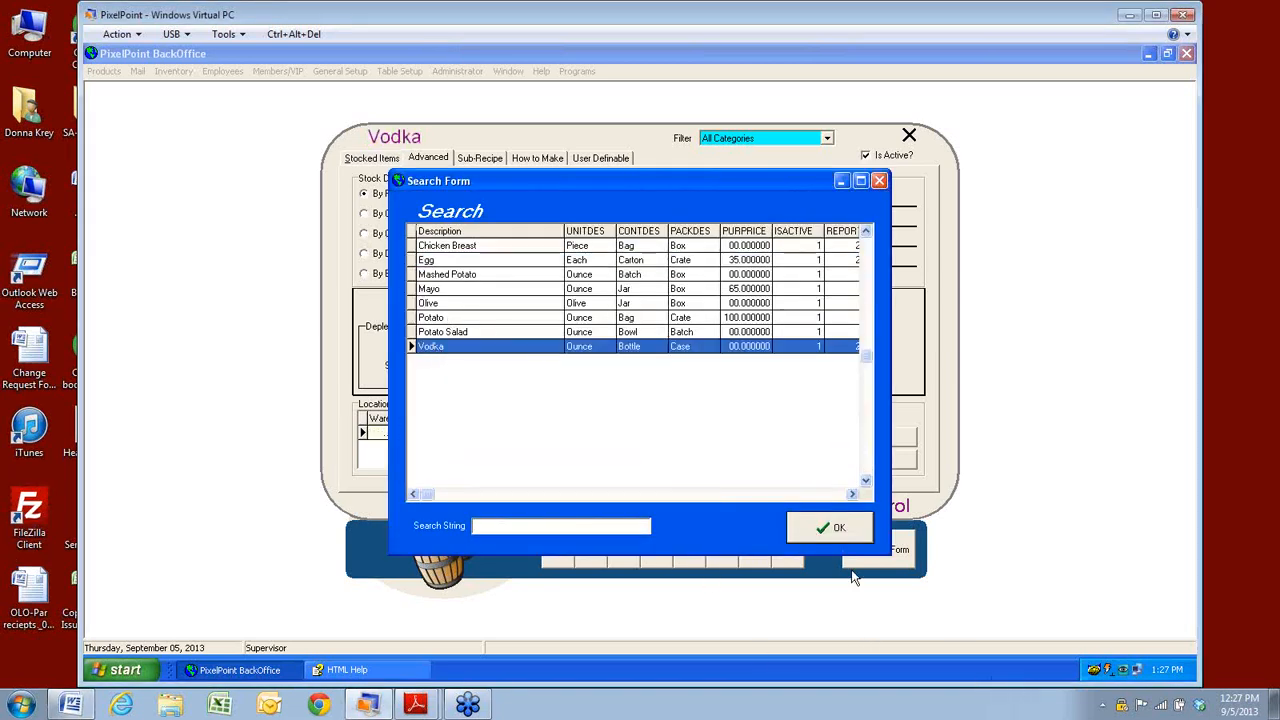
click(829, 527)
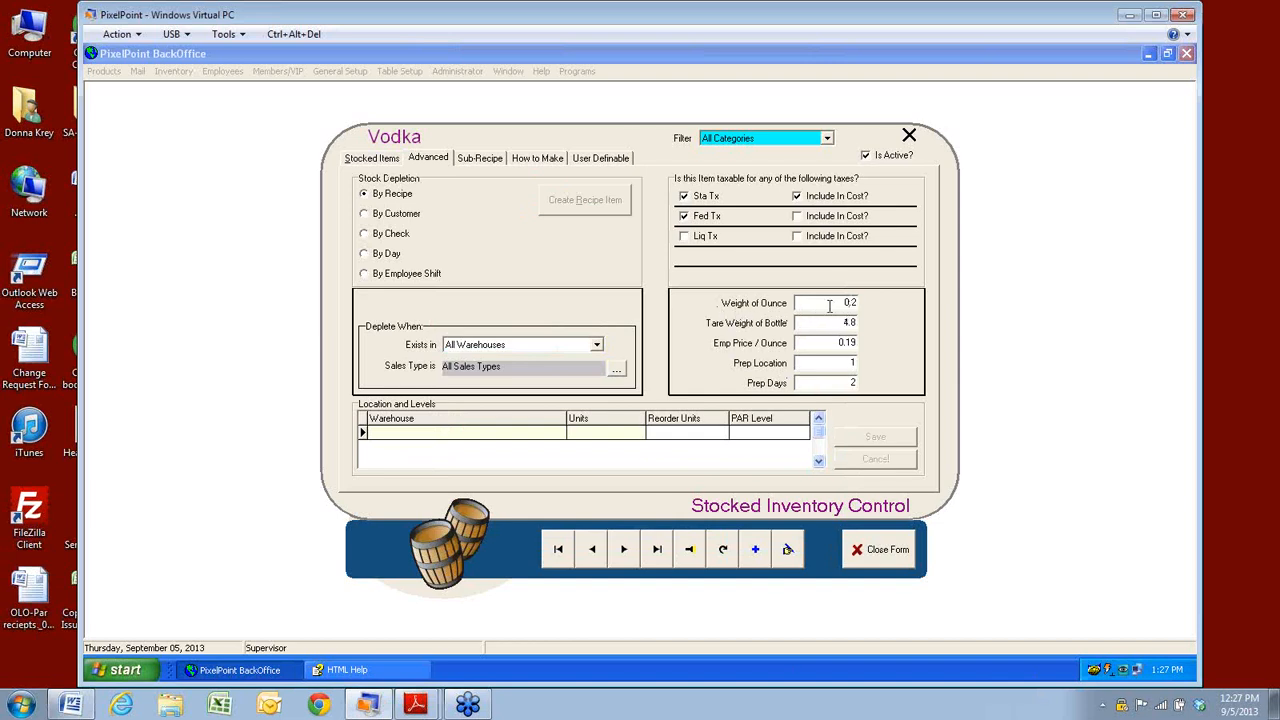
Enter Vodka's tare weight 4.8, price per ounce 0.19, prep location 1 and prep days 2.
click(824, 325)
click(817, 342)
key(BackSpace)
text(8)
click(800, 362)
key(Tab)
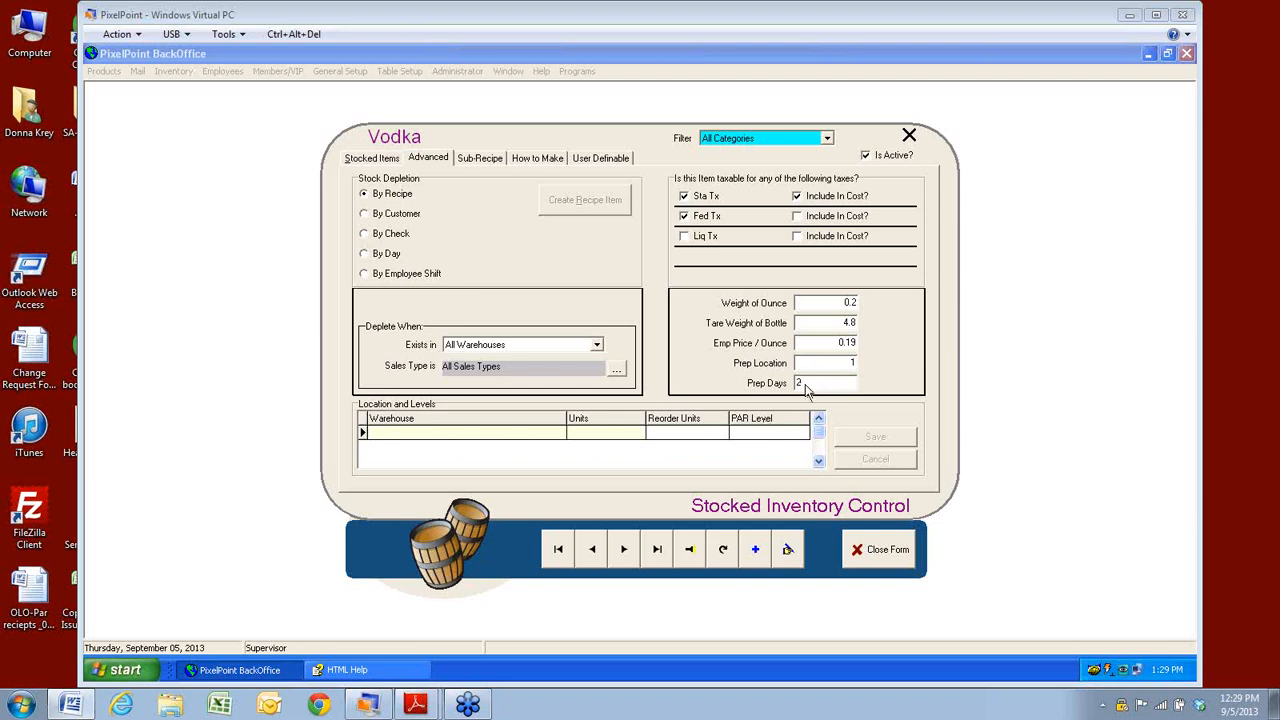
click(826, 363)
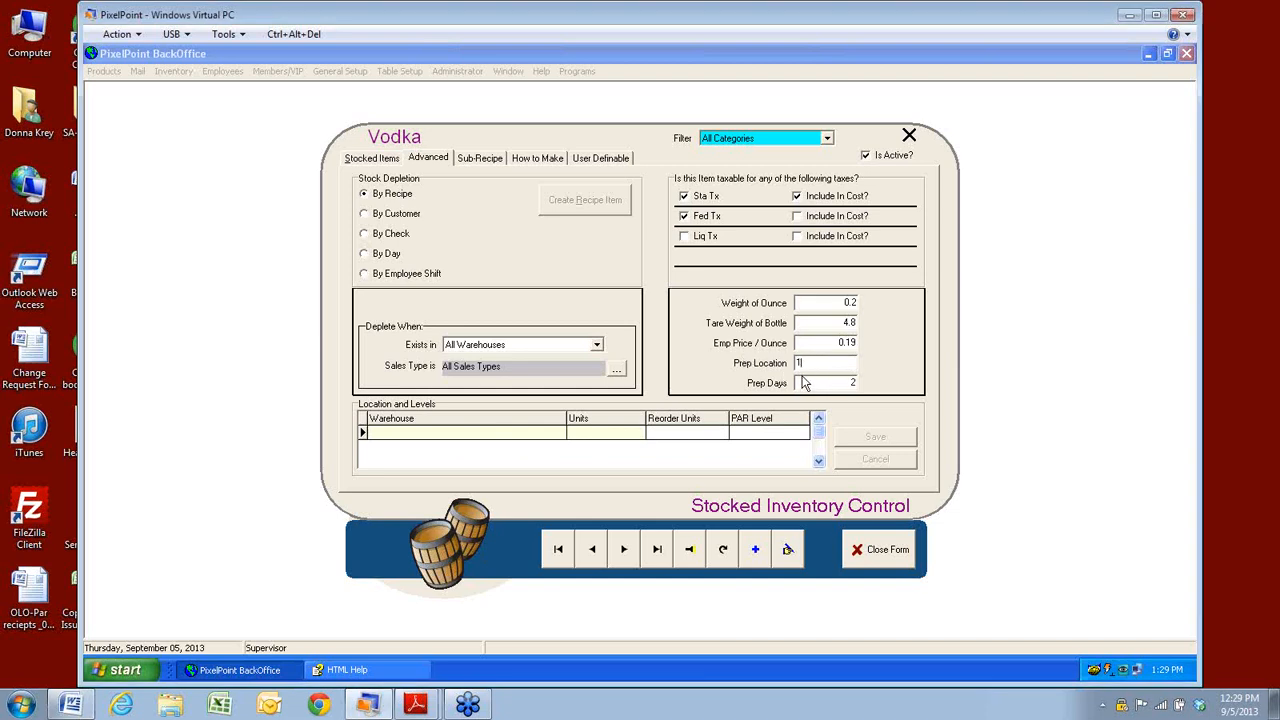
Step back through Potato Salad, Potato, Olive and Mayo, then forward again to Vodka.
click(596, 558)
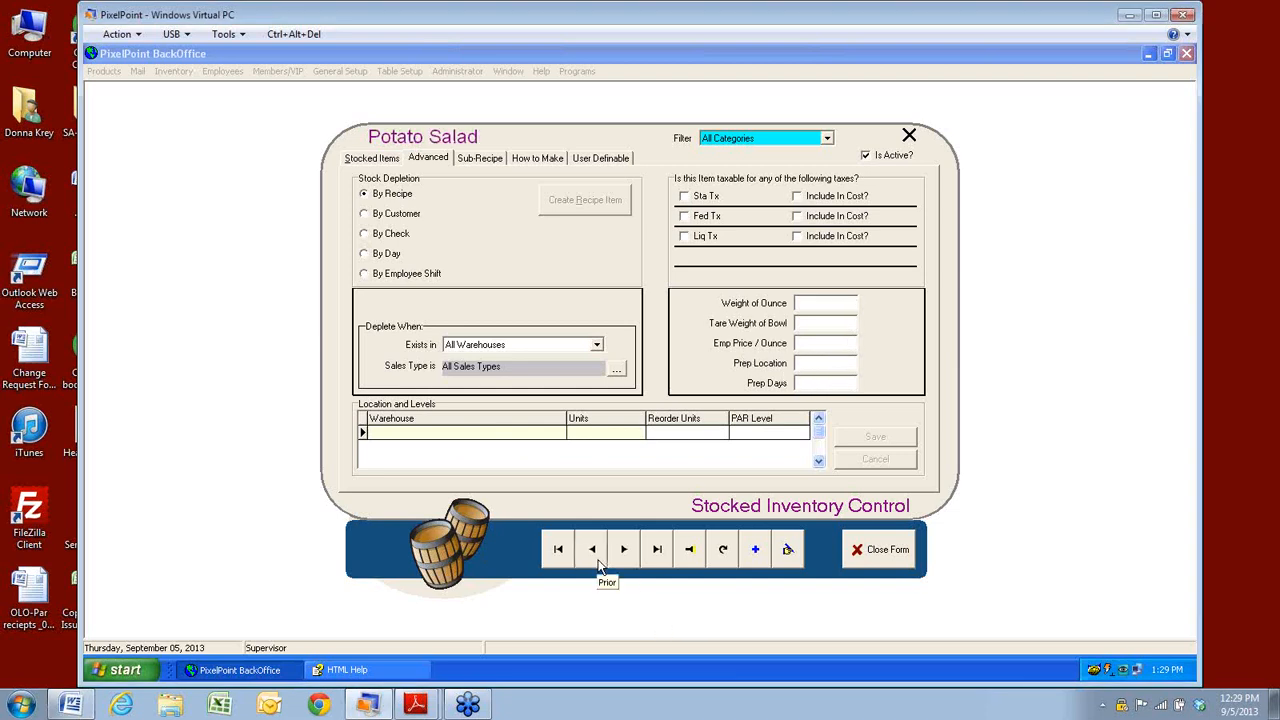
click(598, 561)
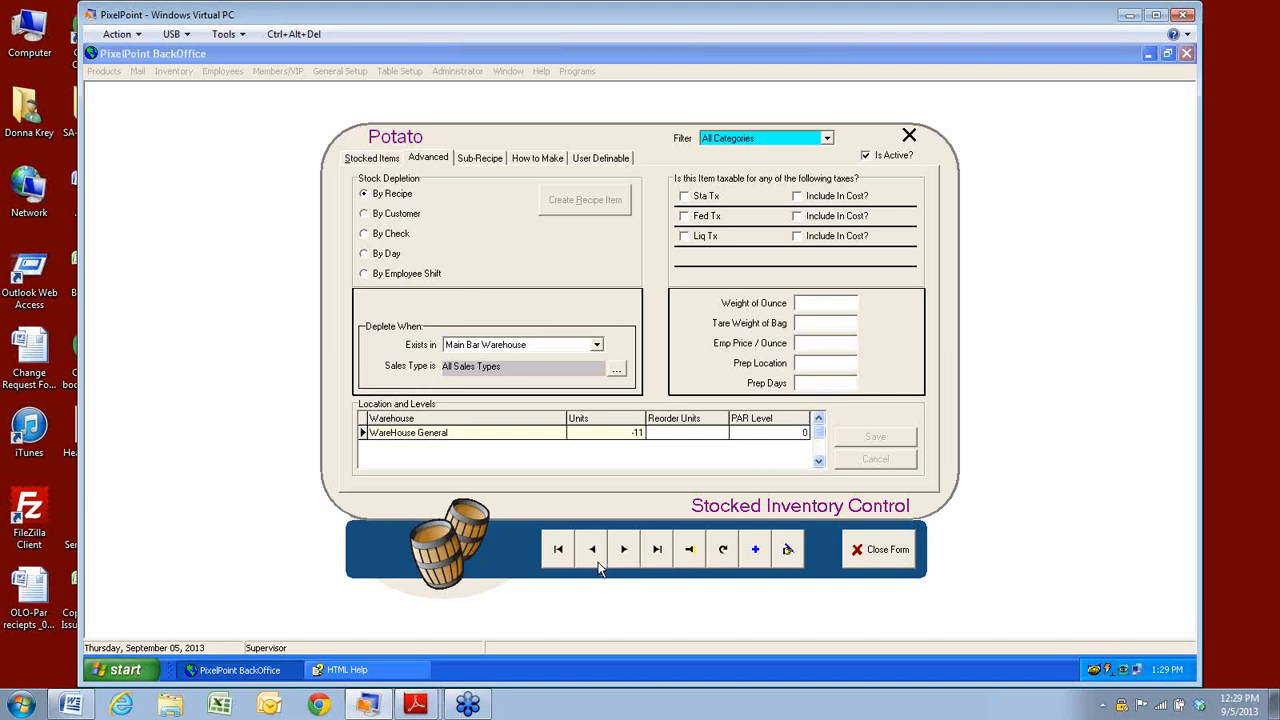
click(598, 566)
click(598, 566)
click(620, 562)
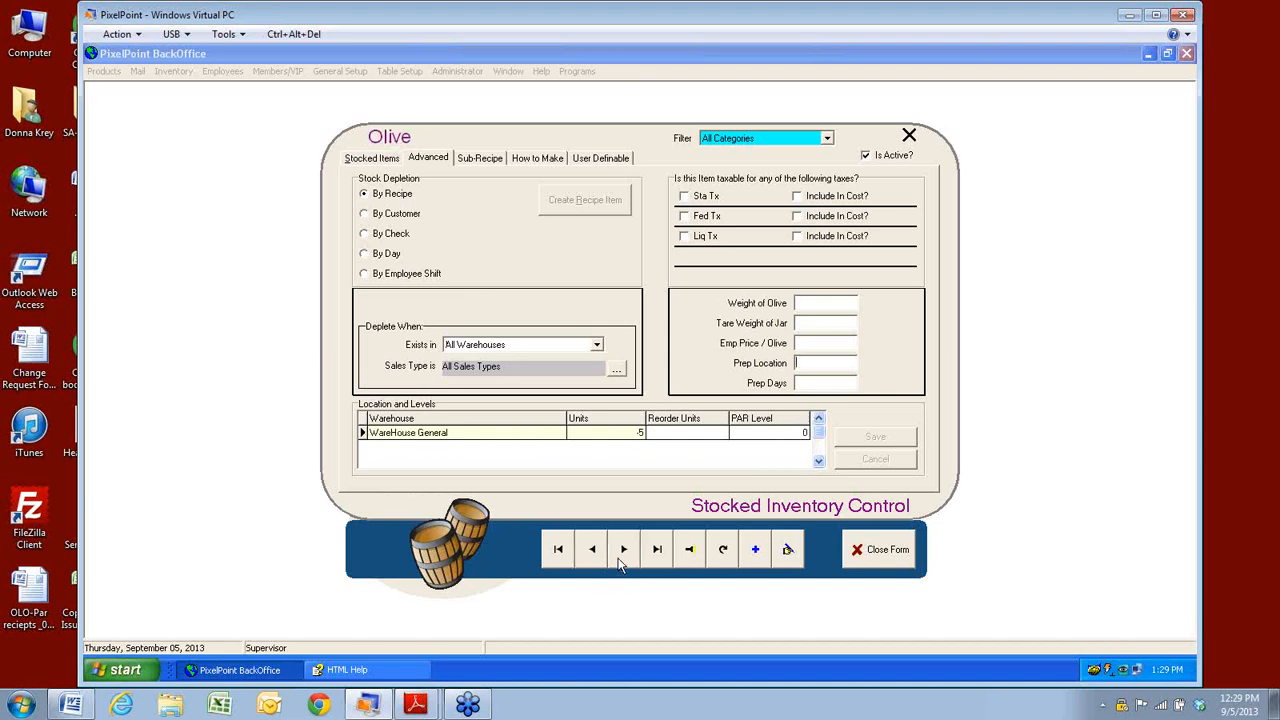
click(620, 563)
click(622, 563)
click(622, 563)
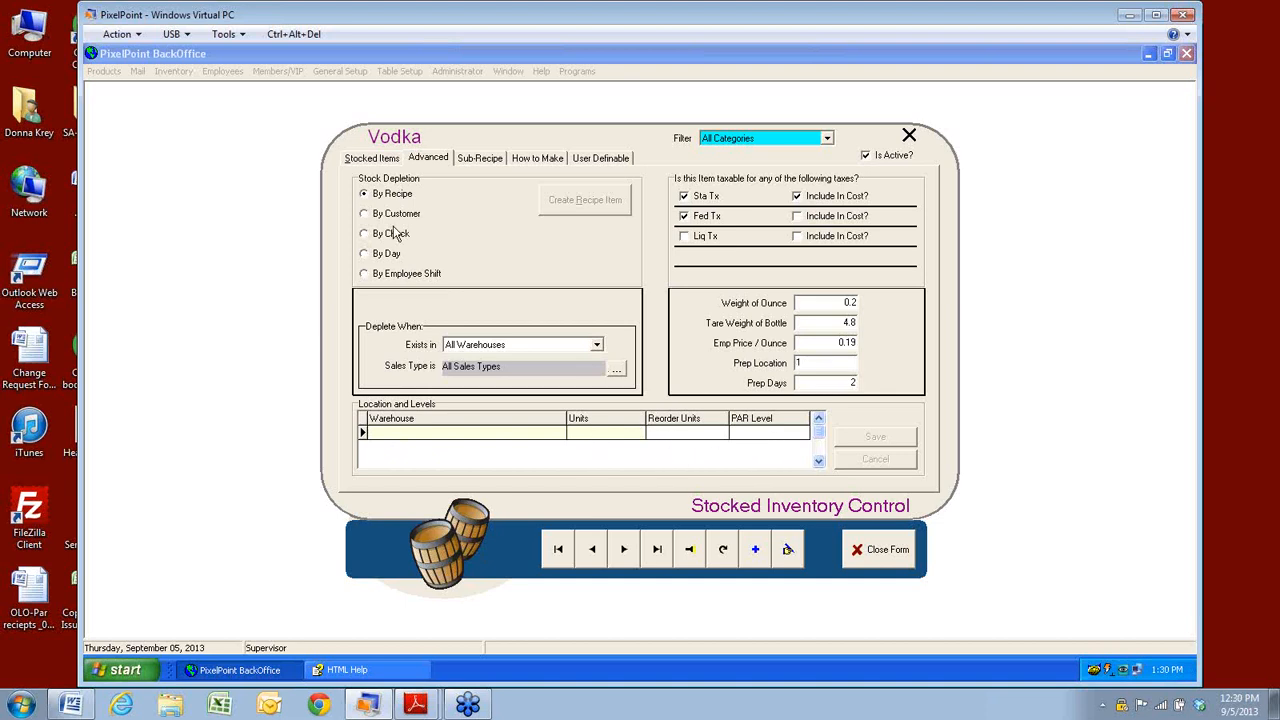
Switch Vodka from Stocked Items to Advanced, then to its empty Sub-Recipe page.
click(370, 159)
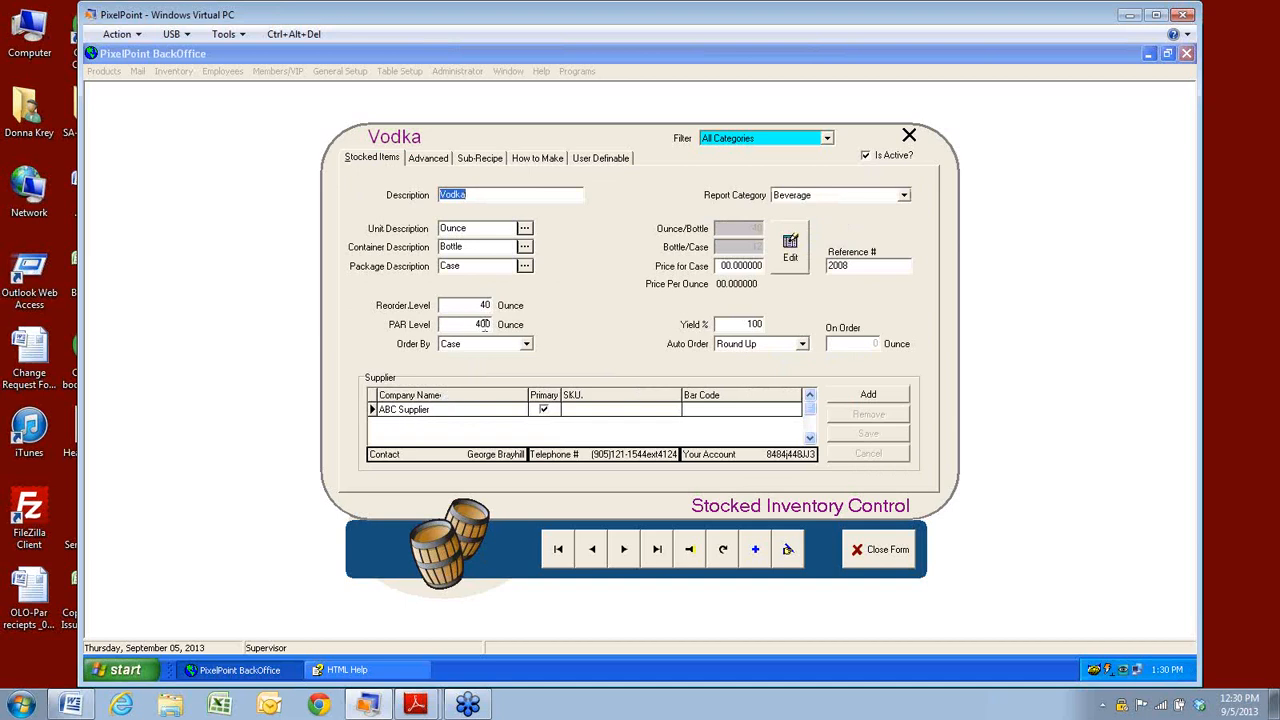
click(425, 160)
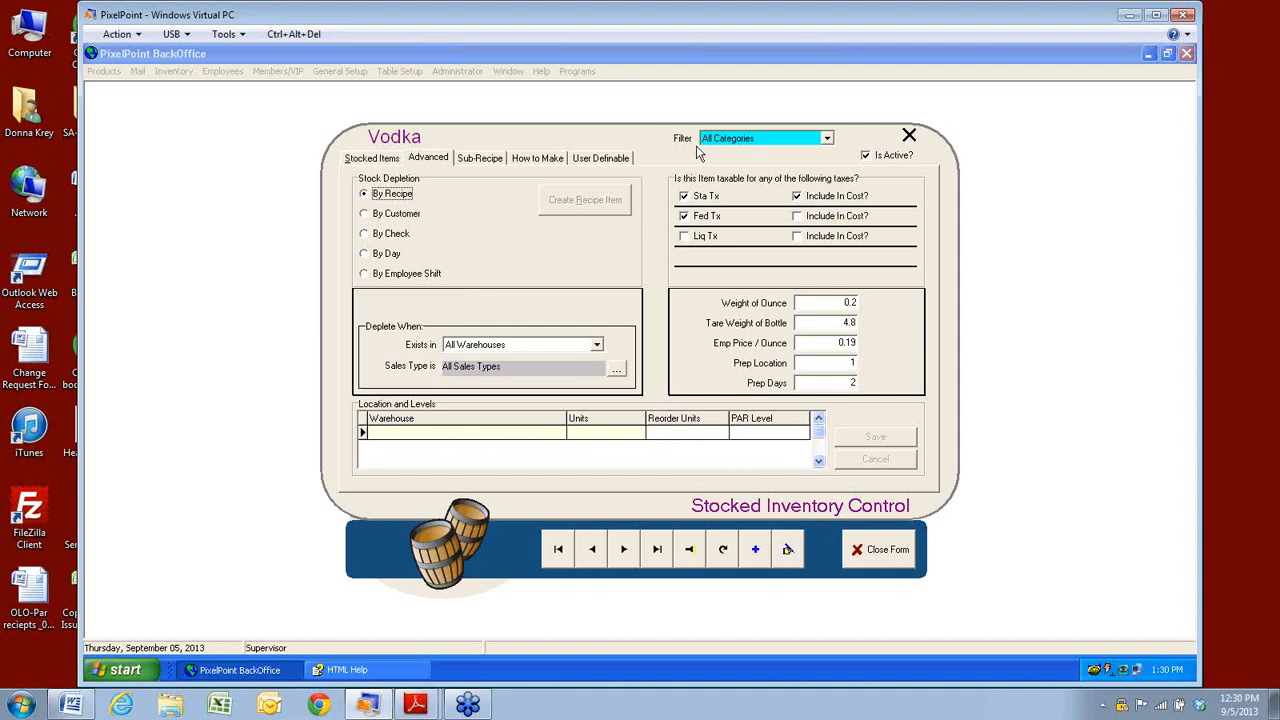
click(471, 163)
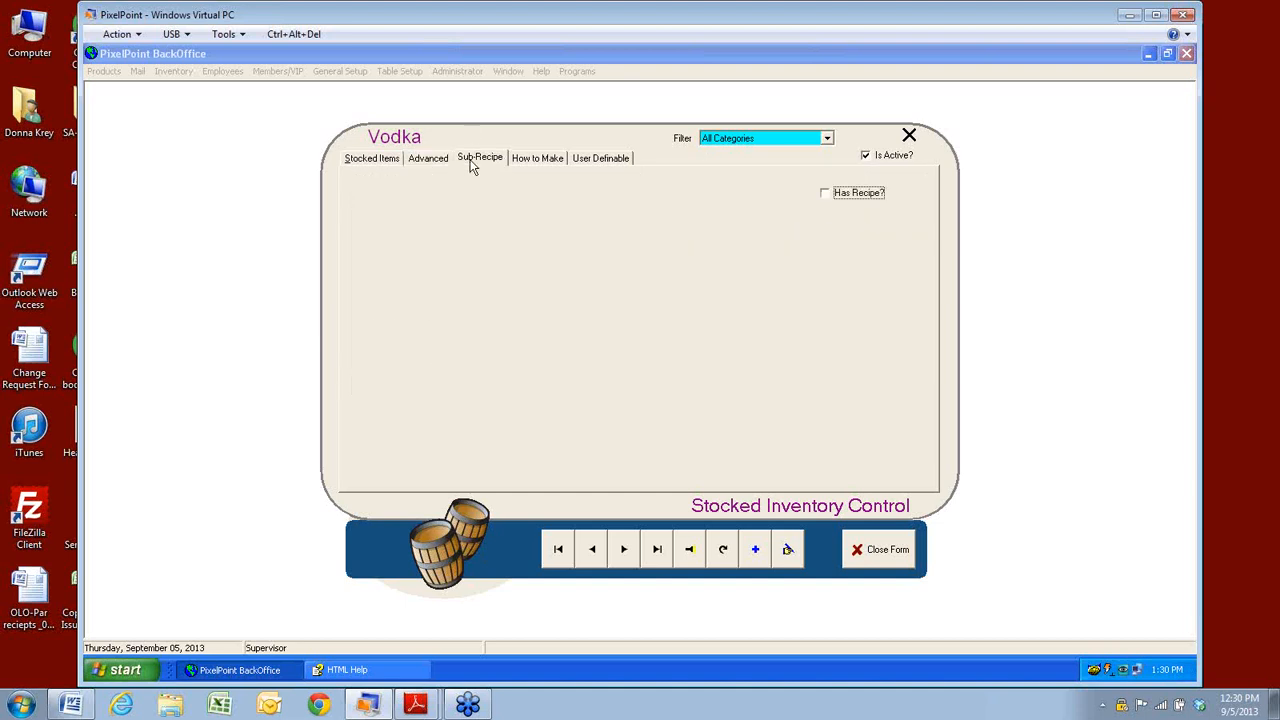
click(825, 194)
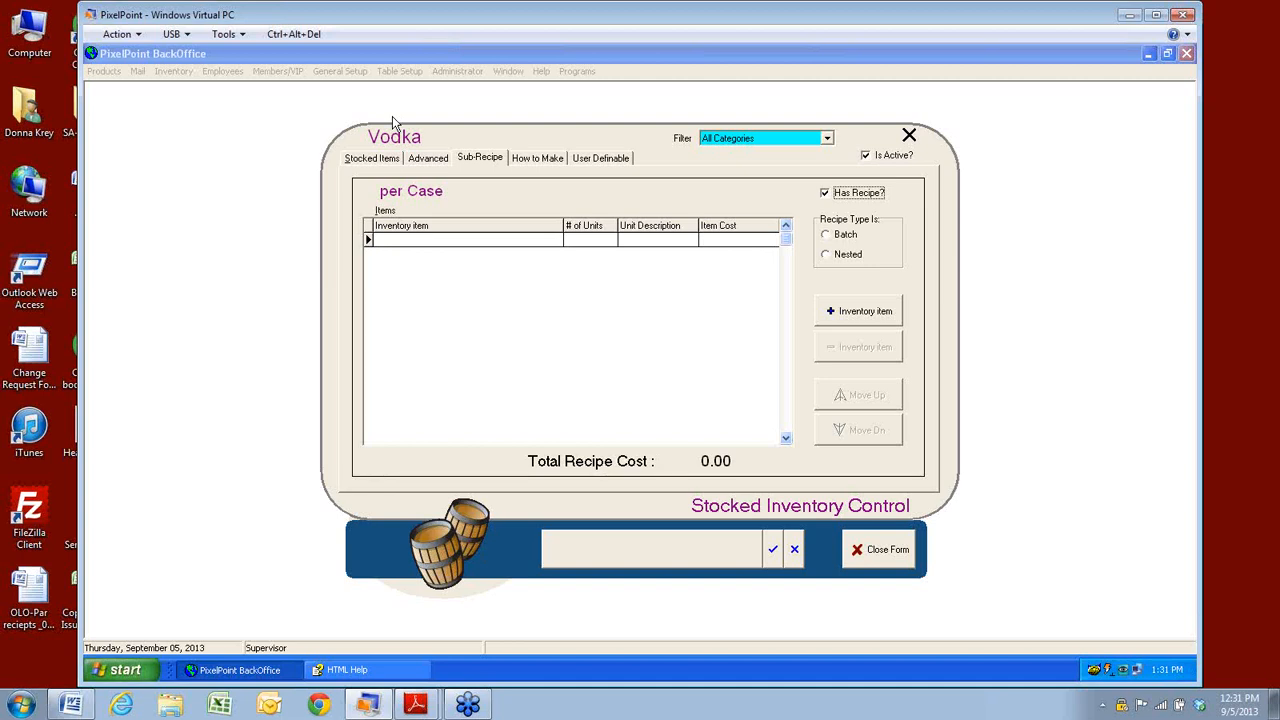
click(774, 550)
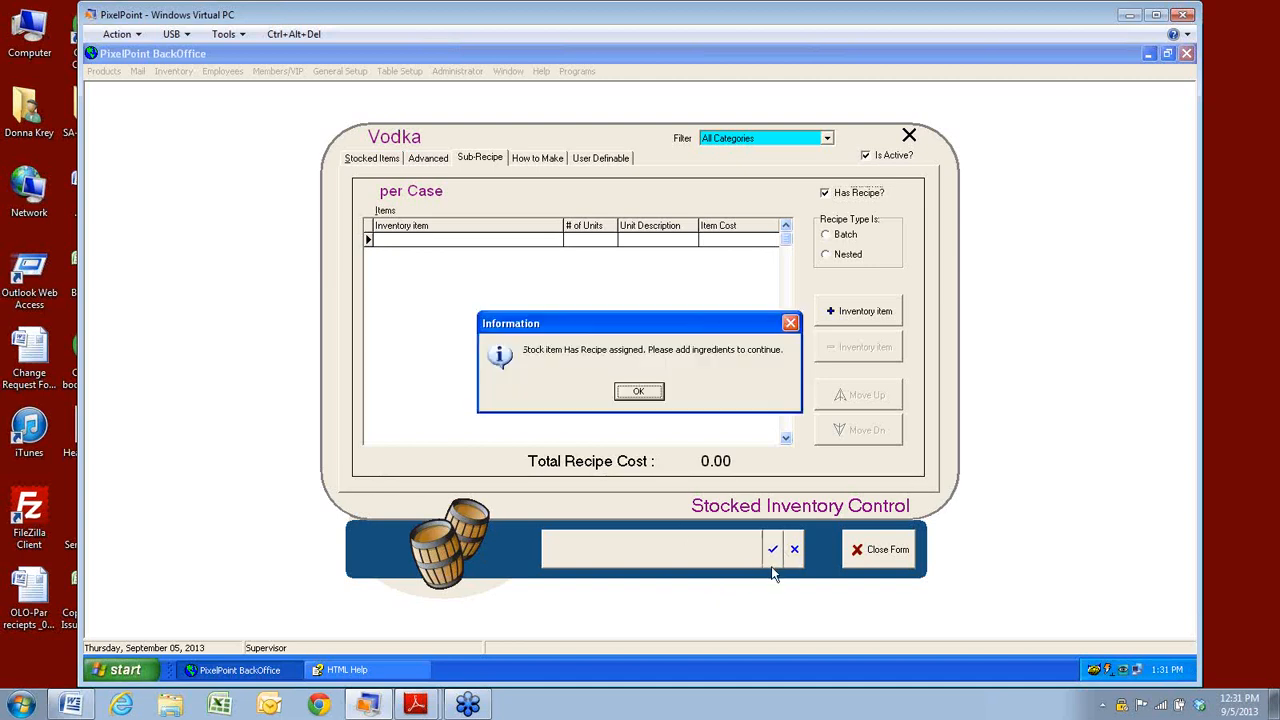
click(639, 392)
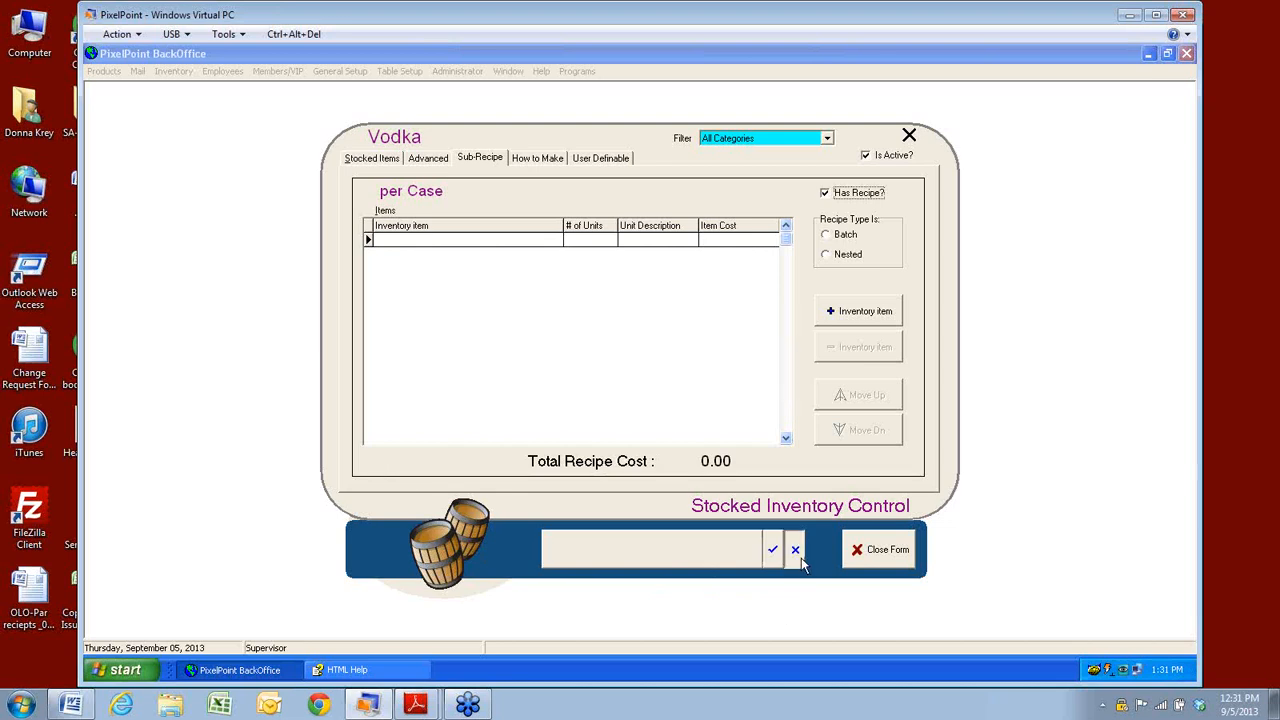
click(797, 553)
click(583, 392)
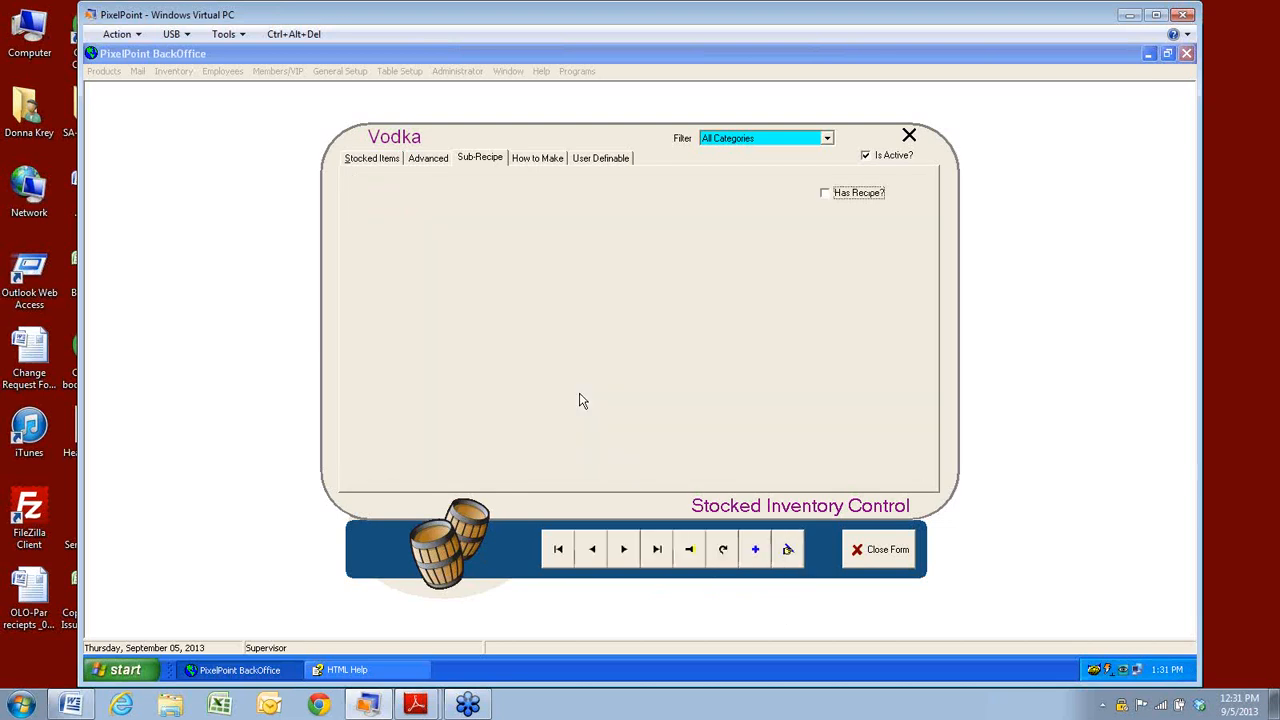
Find Potato Salad in the Search Form and load its Potato 50 oz, Mayo 9 oz recipe.
click(687, 553)
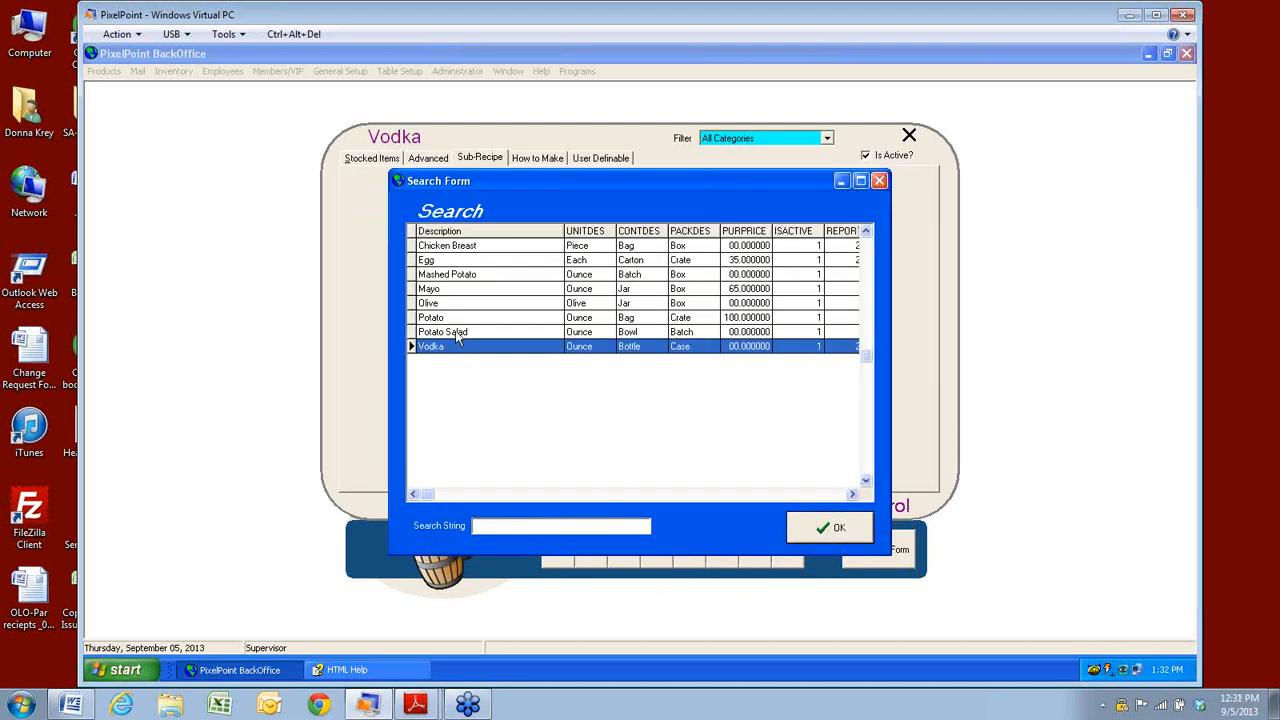
click(445, 332)
click(839, 534)
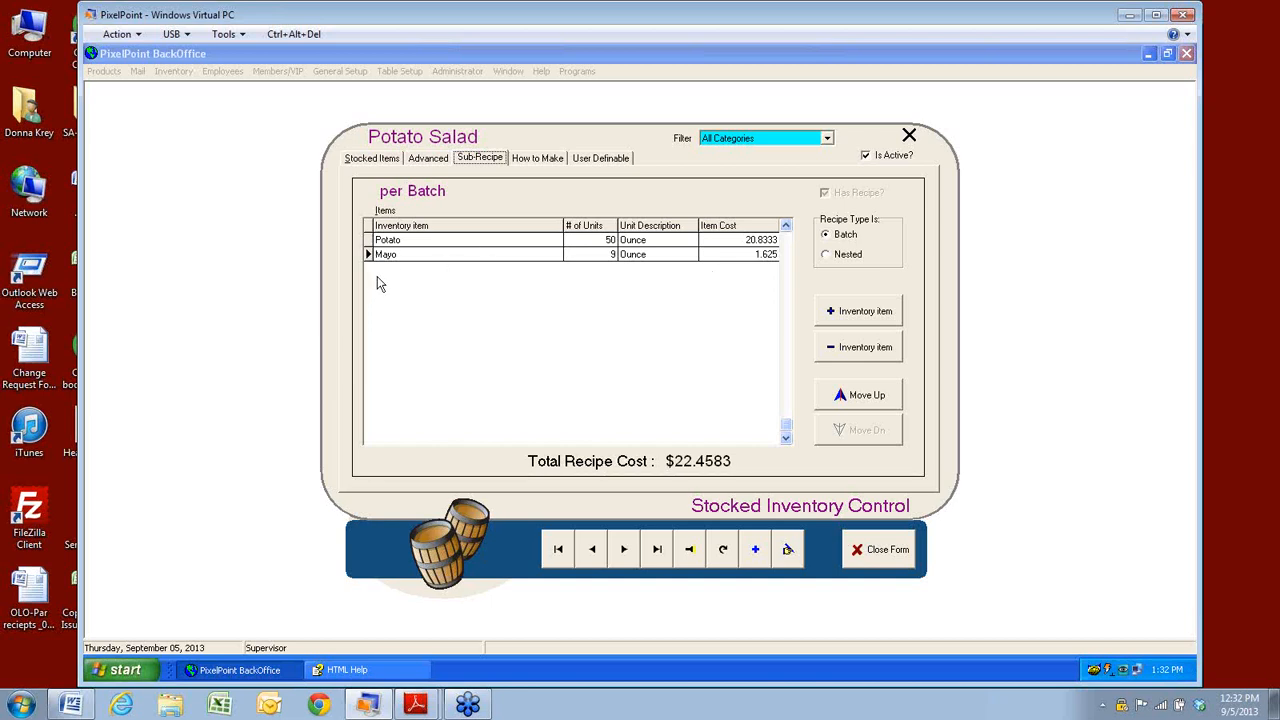
click(372, 160)
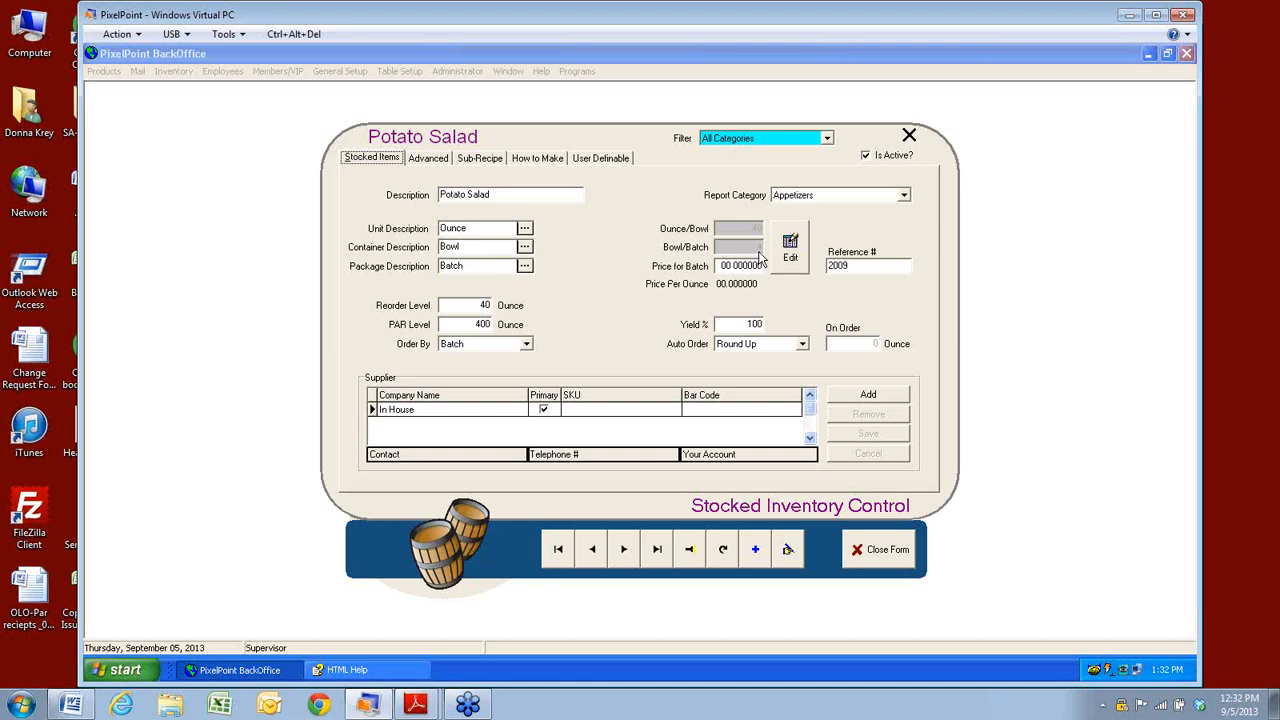
click(737, 265)
click(434, 162)
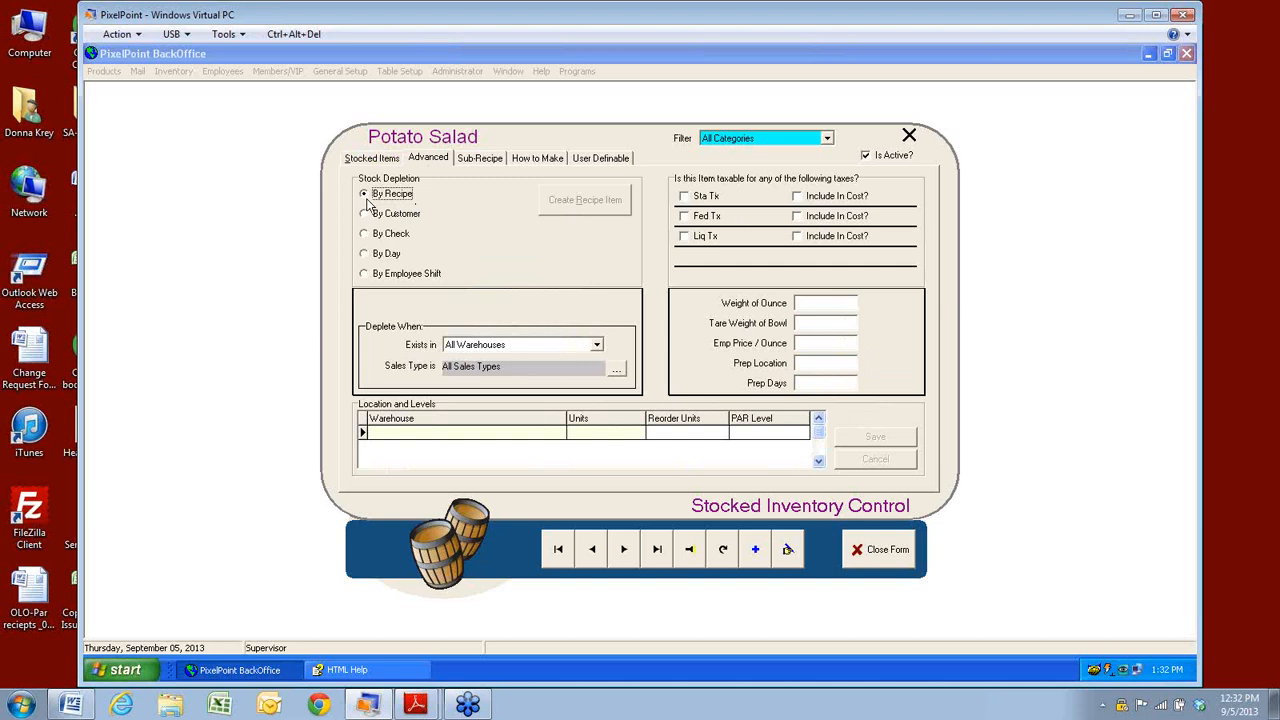
click(482, 158)
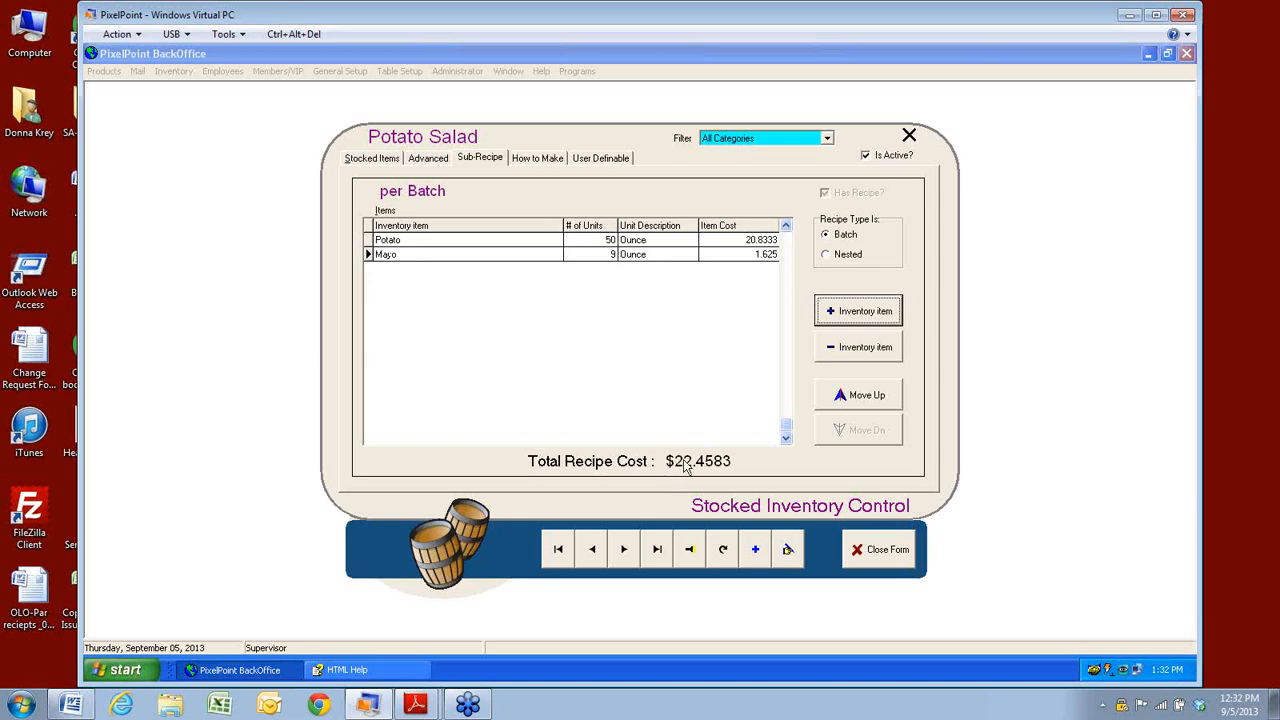
click(380, 160)
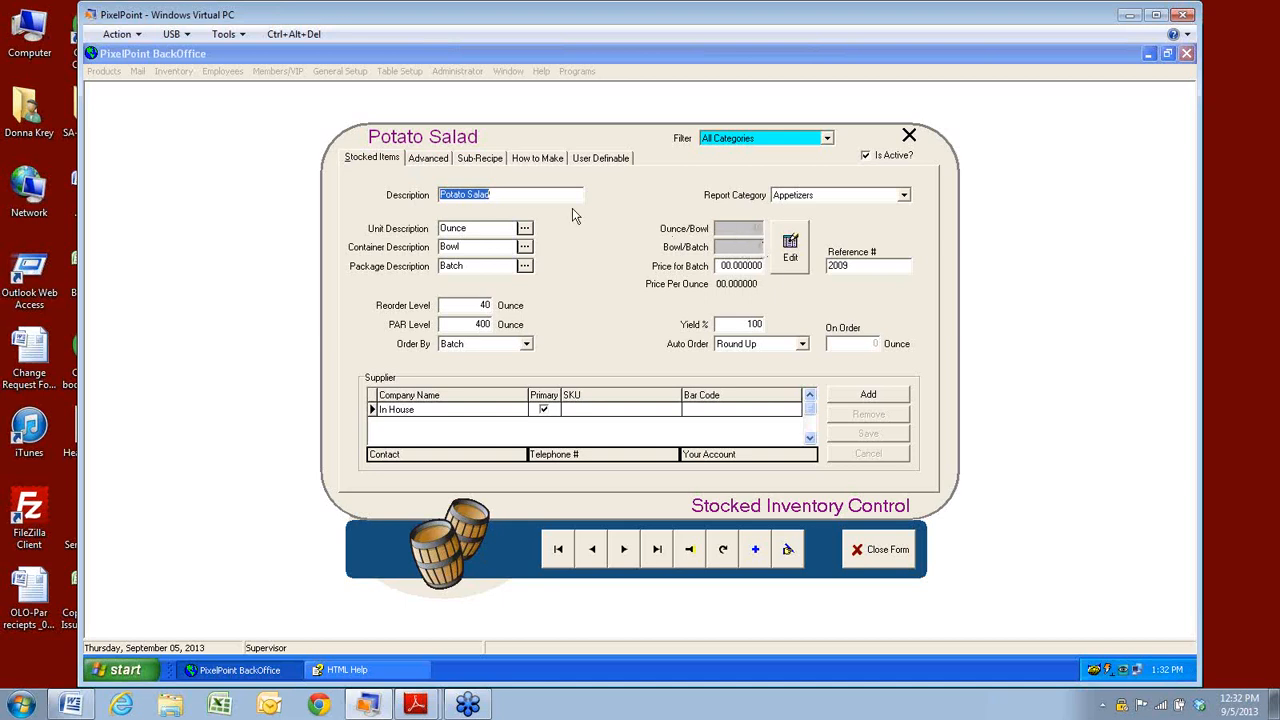
click(490, 166)
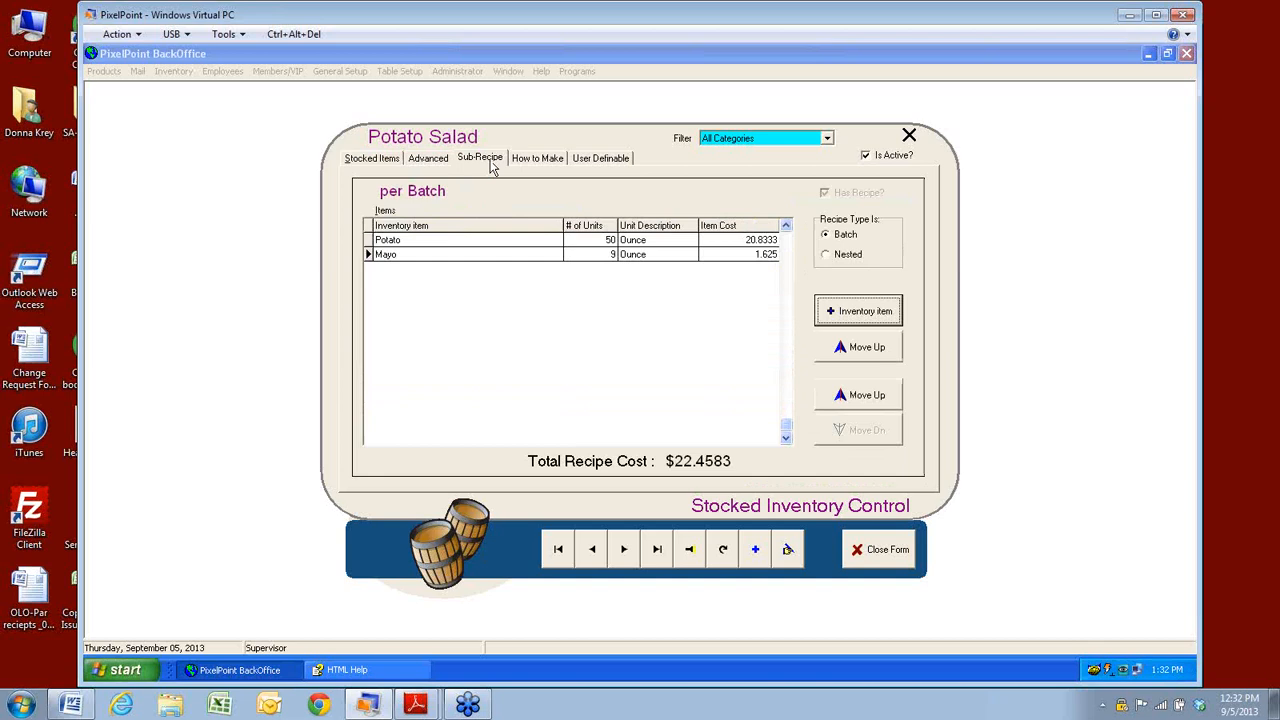
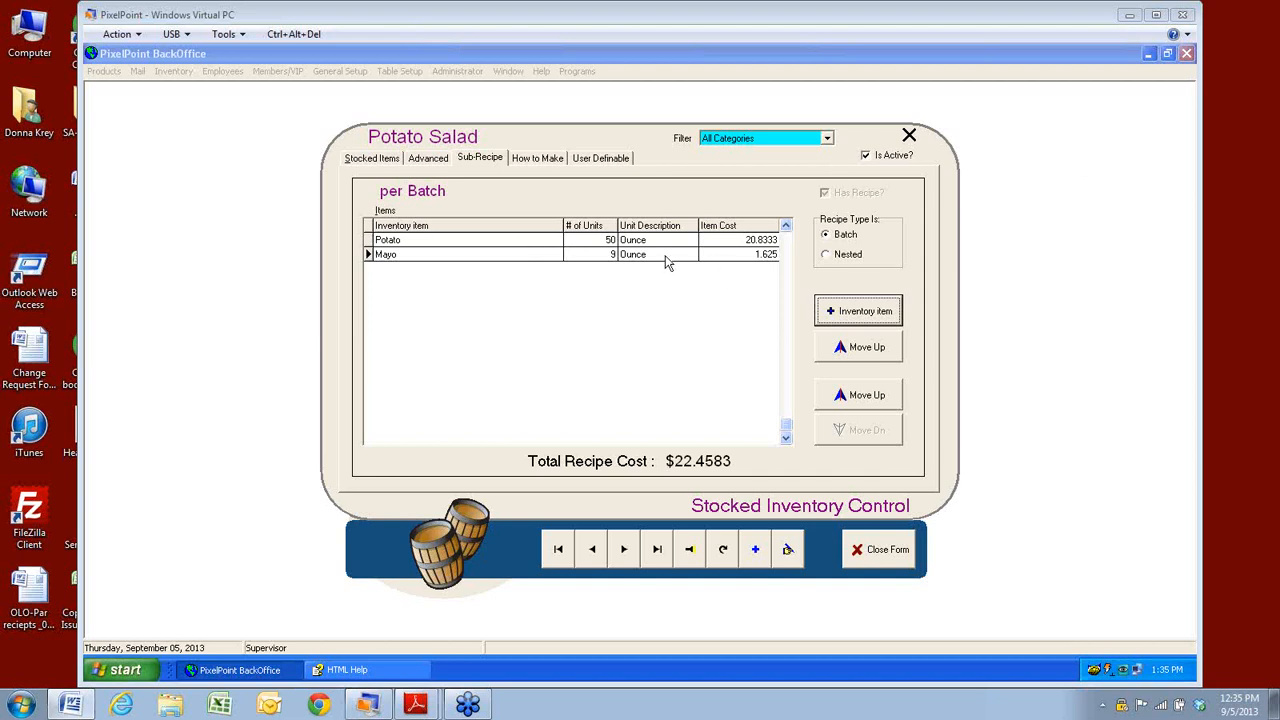
Show Potato Salad's How to Make page: its picture and '10lbs diced potatoes, 3 cups mayonnaise' instructions.
click(528, 160)
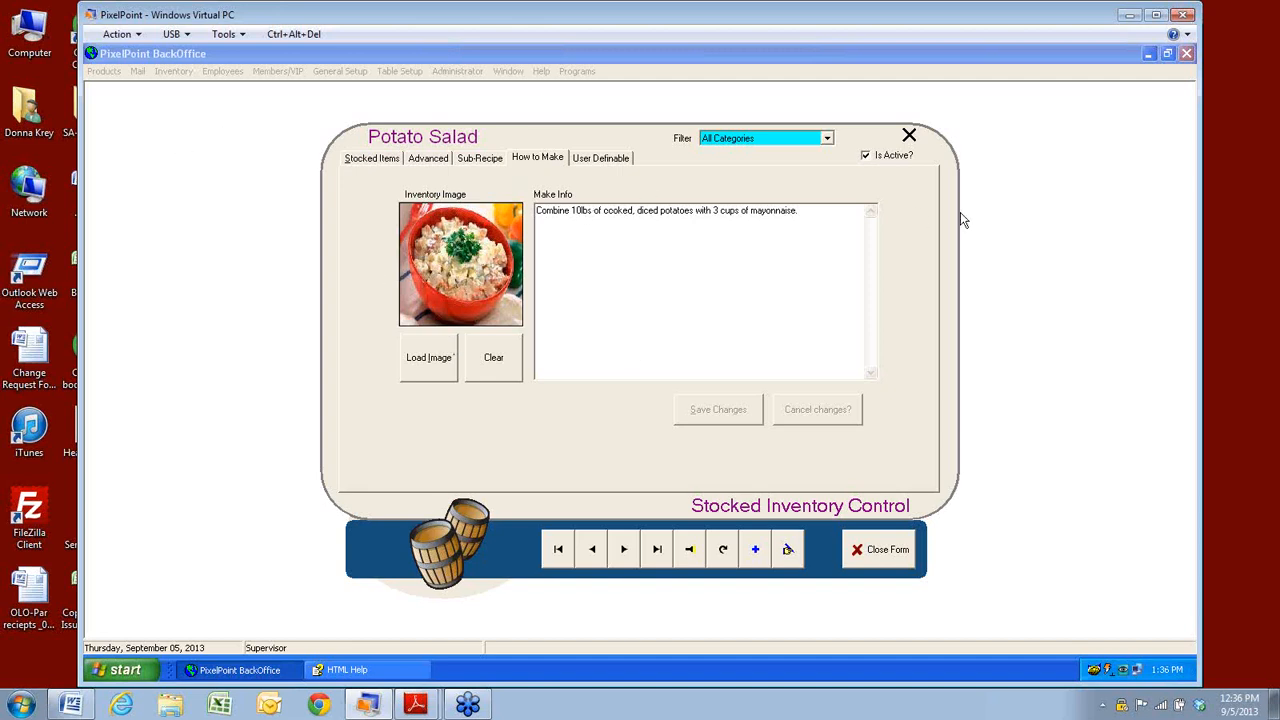
Check the Food Color and Food Temperature (Cold) custom fields unchanged, then close the Potato Salad form.
click(597, 162)
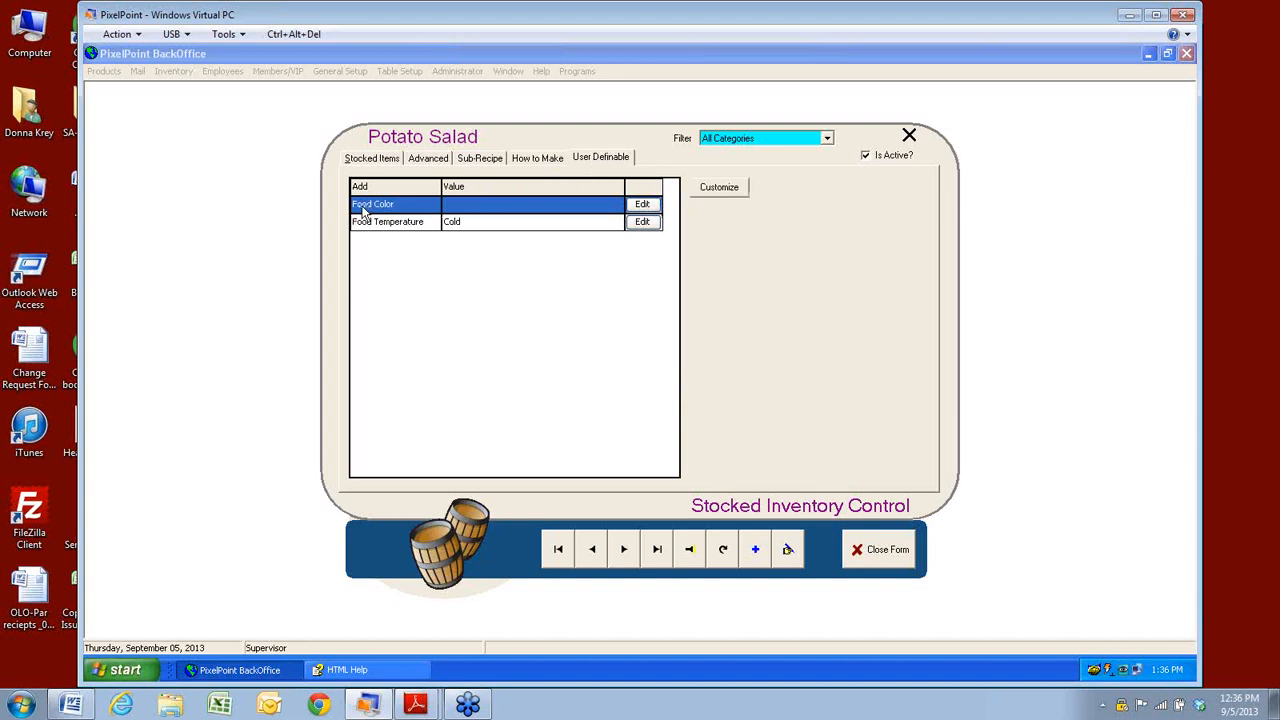
click(647, 205)
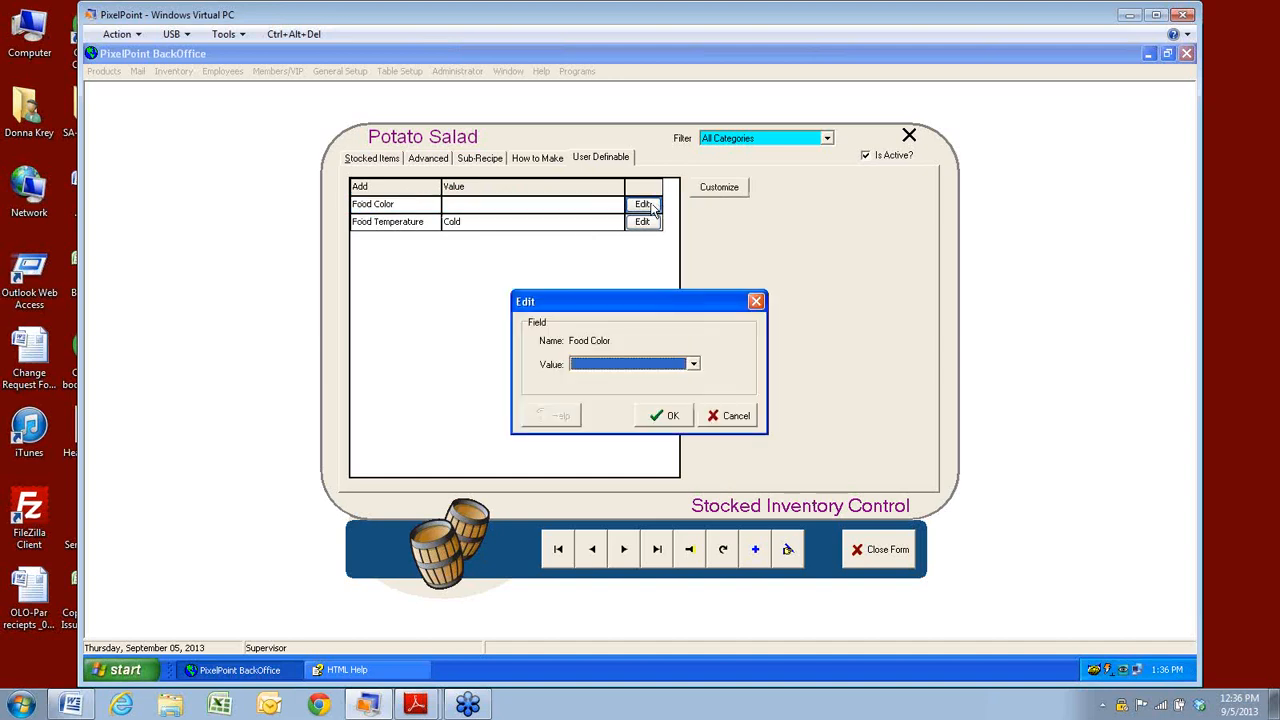
click(694, 366)
click(726, 415)
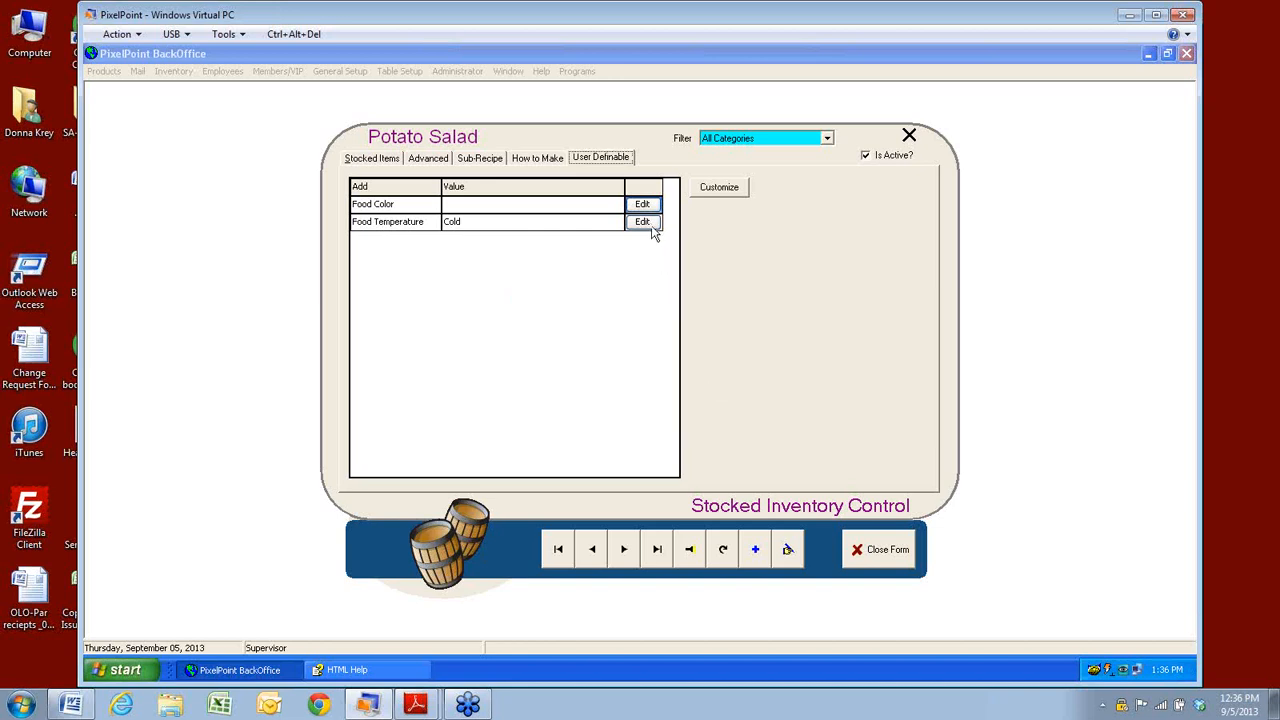
click(648, 223)
click(695, 371)
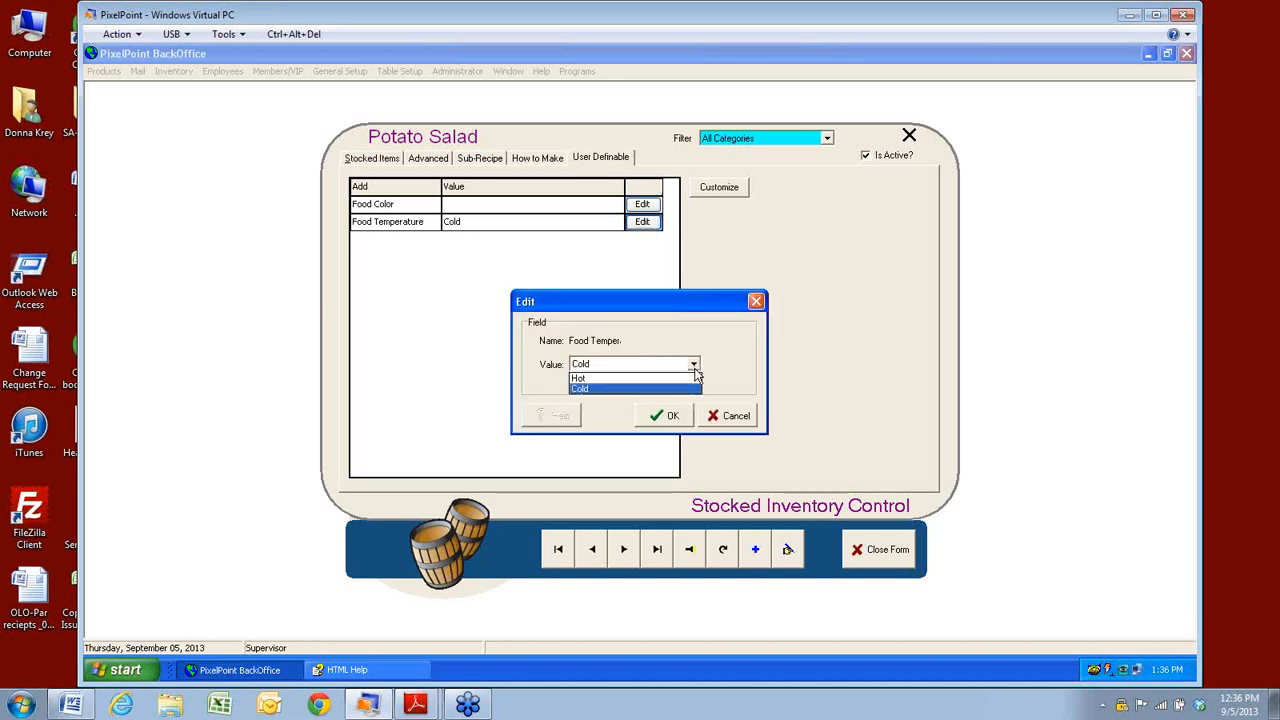
click(695, 371)
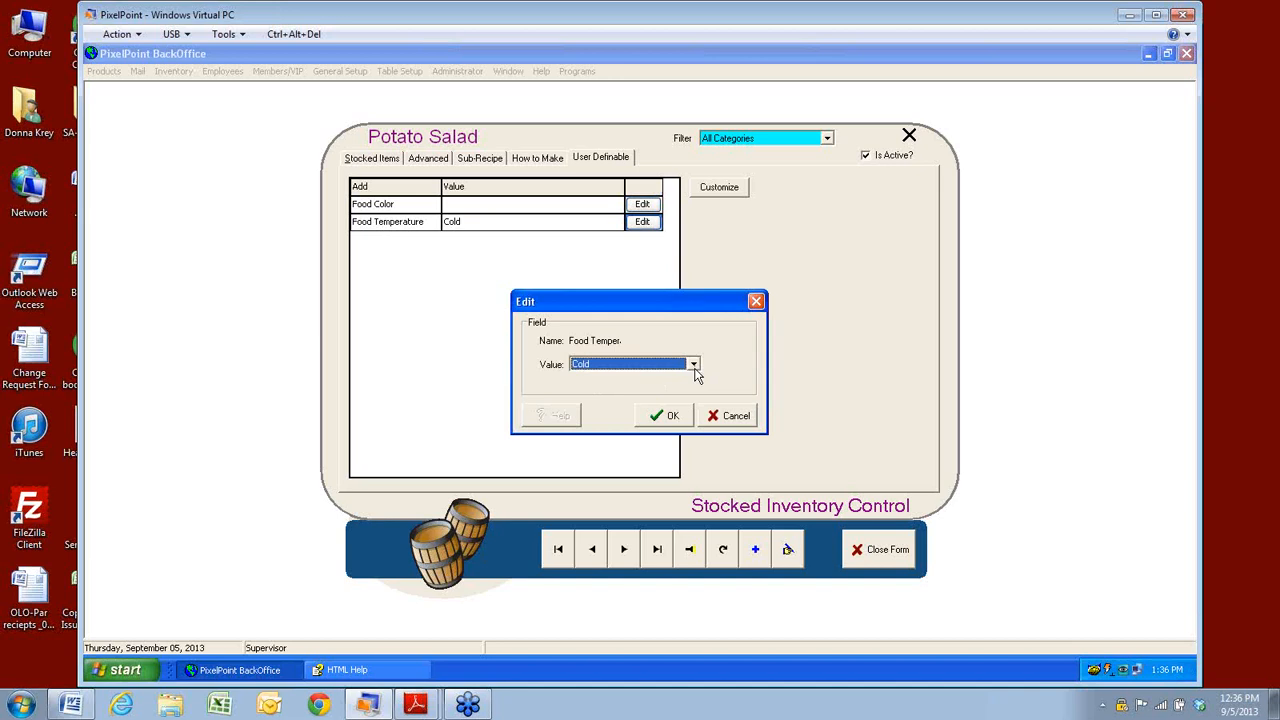
click(724, 416)
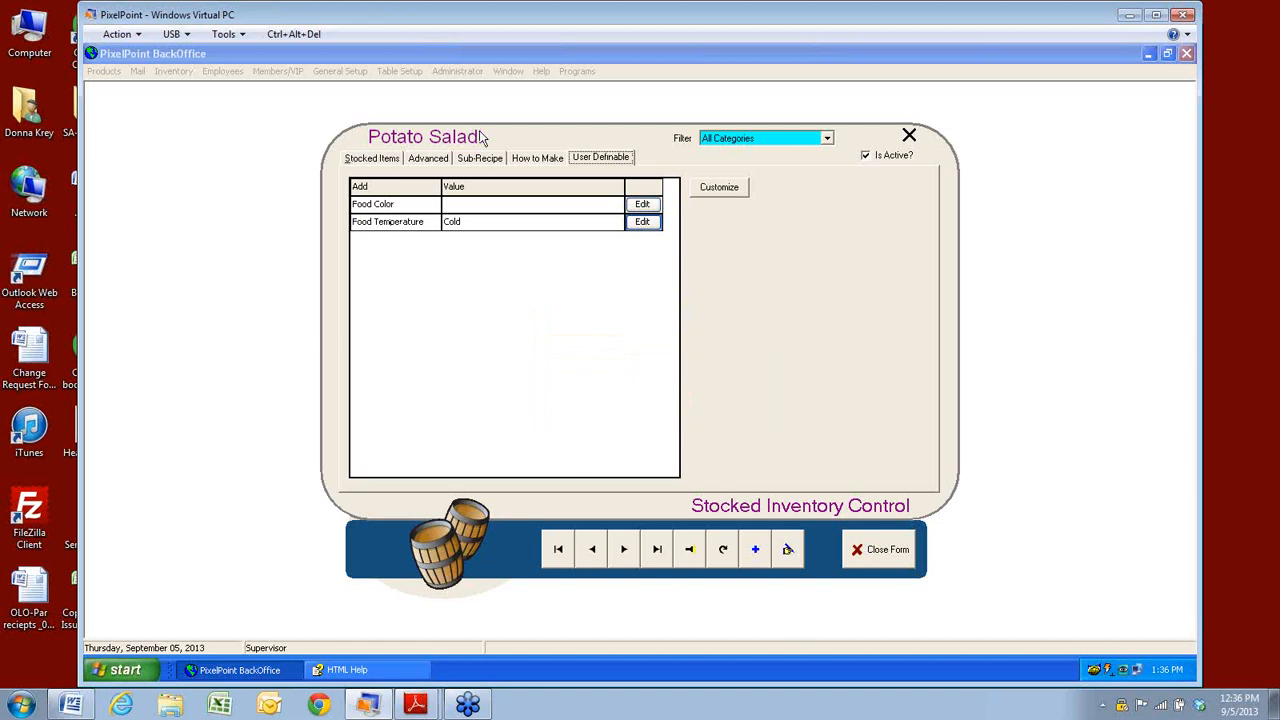
click(869, 552)
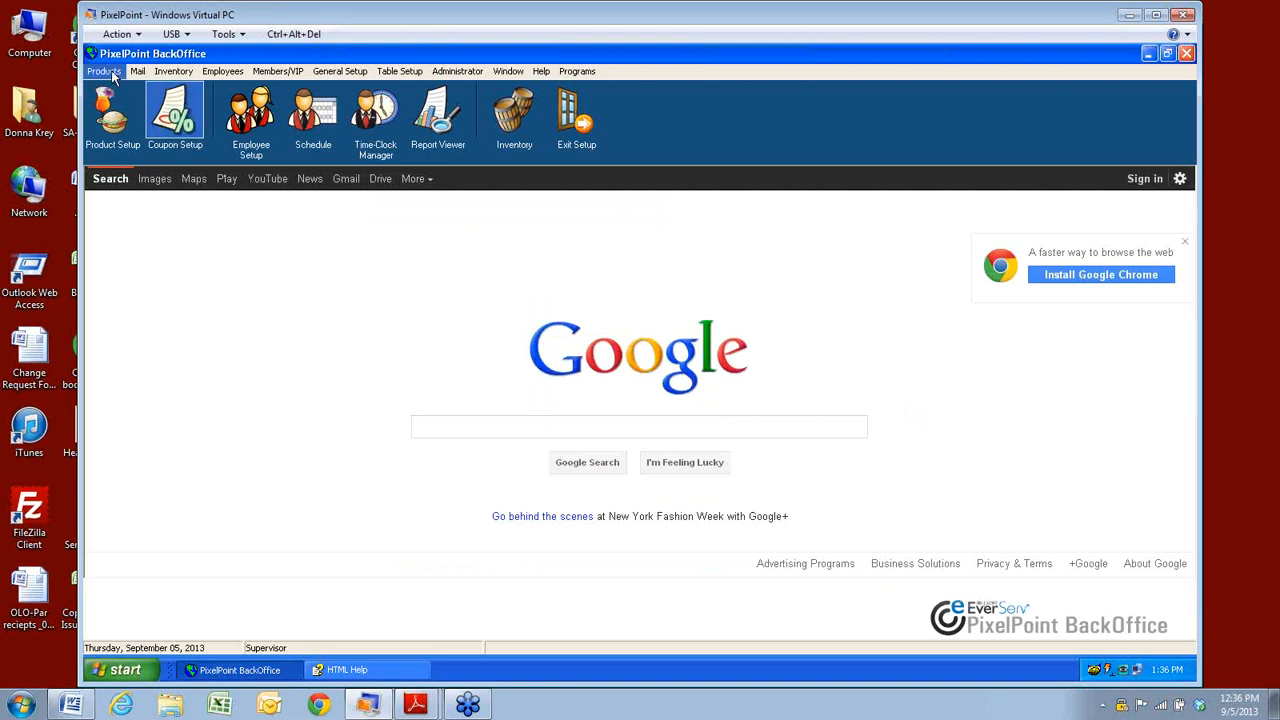
Open the Pasta Plate product in Product Setup by searching 'potat'.
click(104, 72)
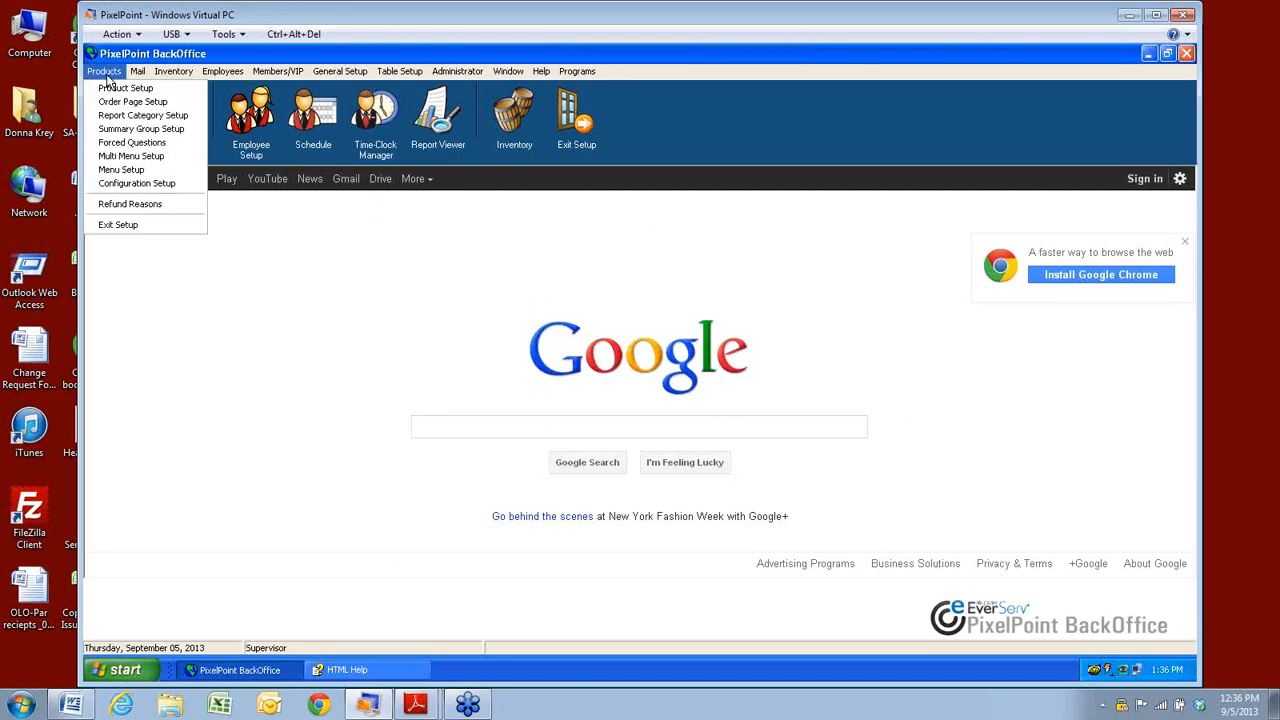
click(109, 88)
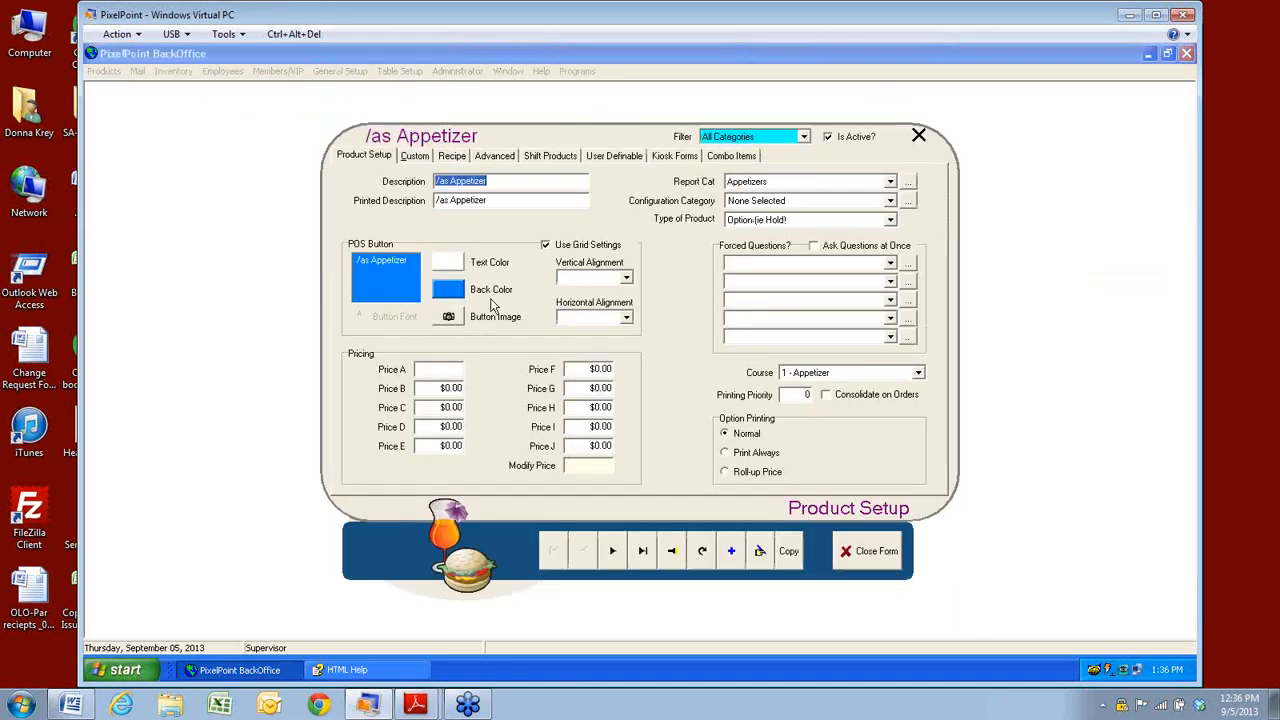
click(671, 563)
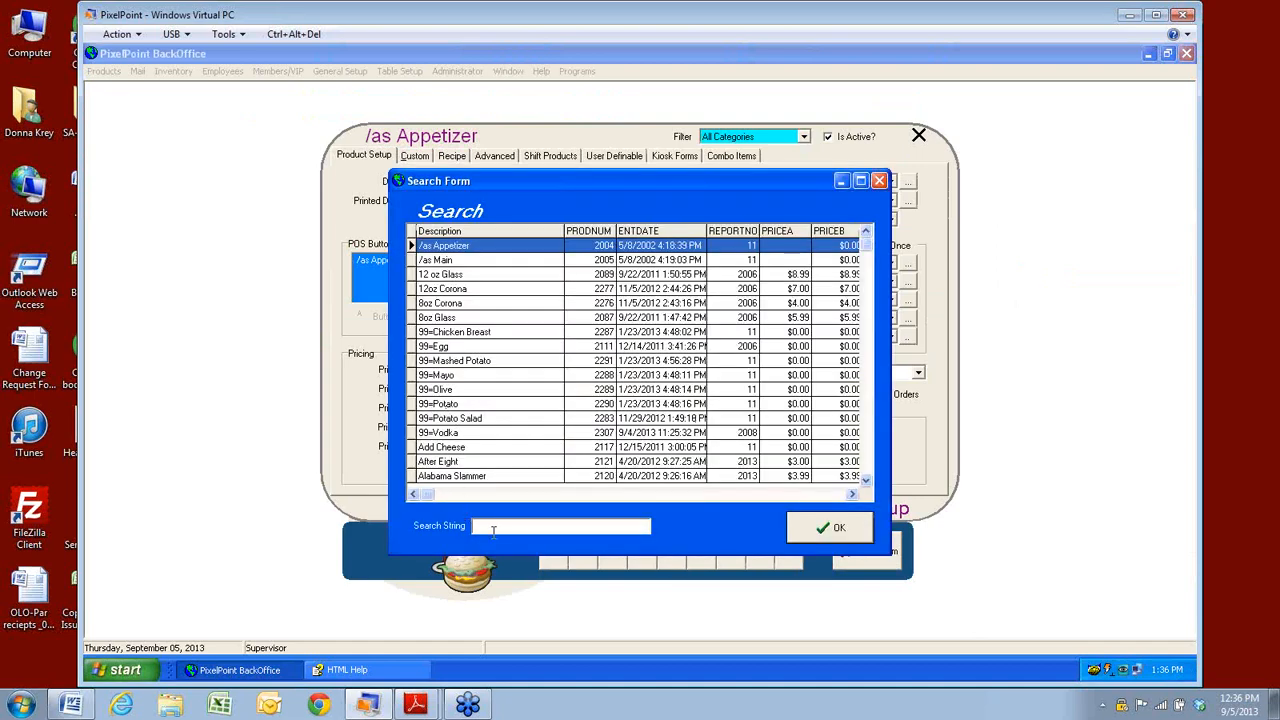
text(potat)
key(Return)
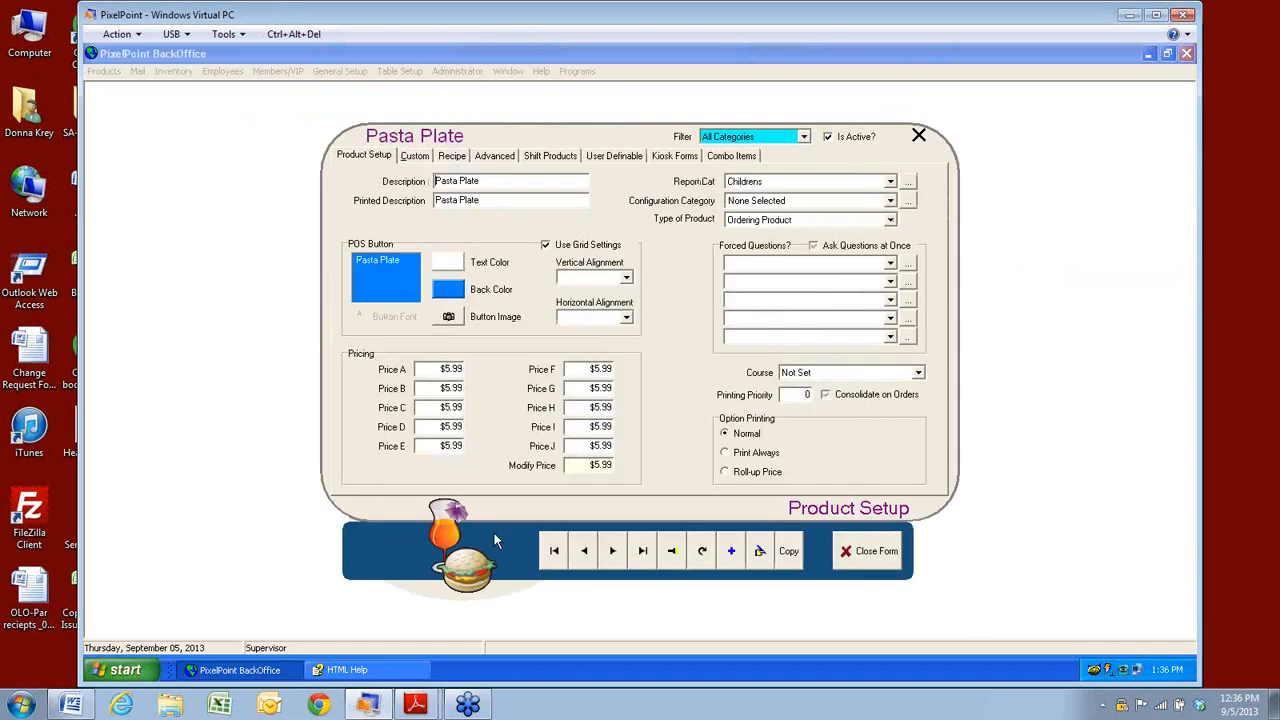
Add Potato Salad at 3 ounces to the Pasta Plate recipe.
click(452, 156)
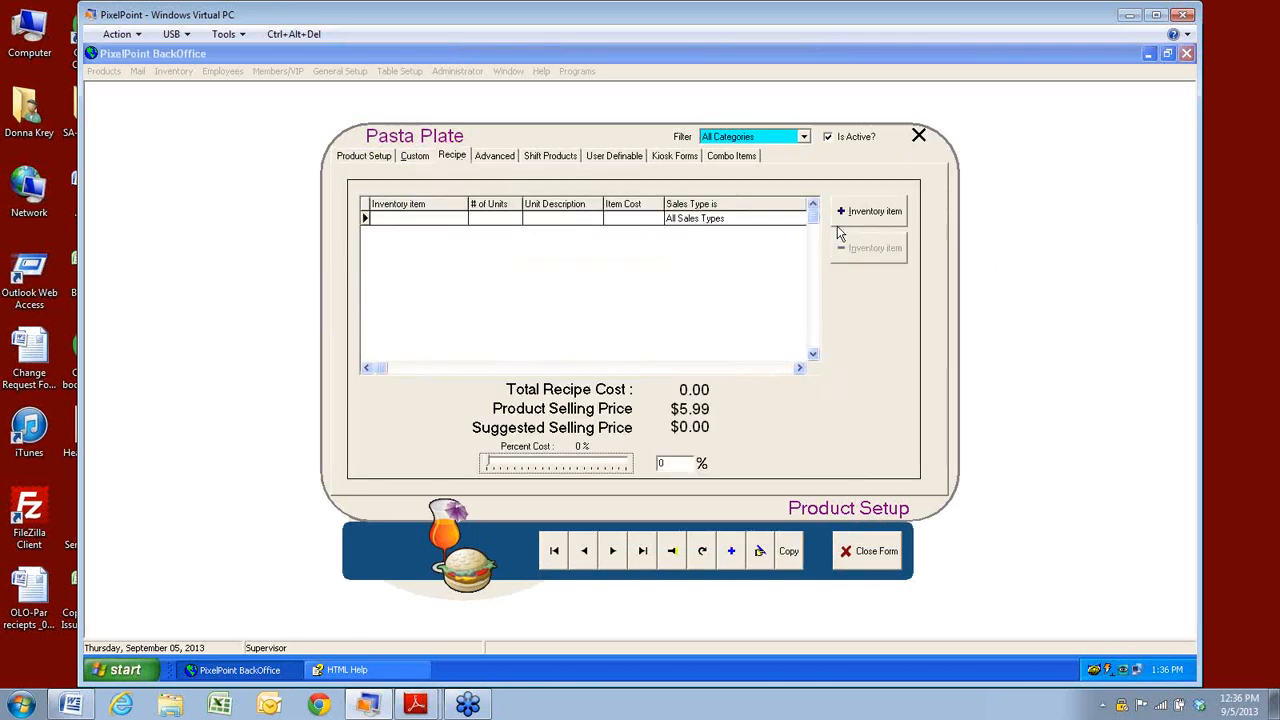
click(866, 213)
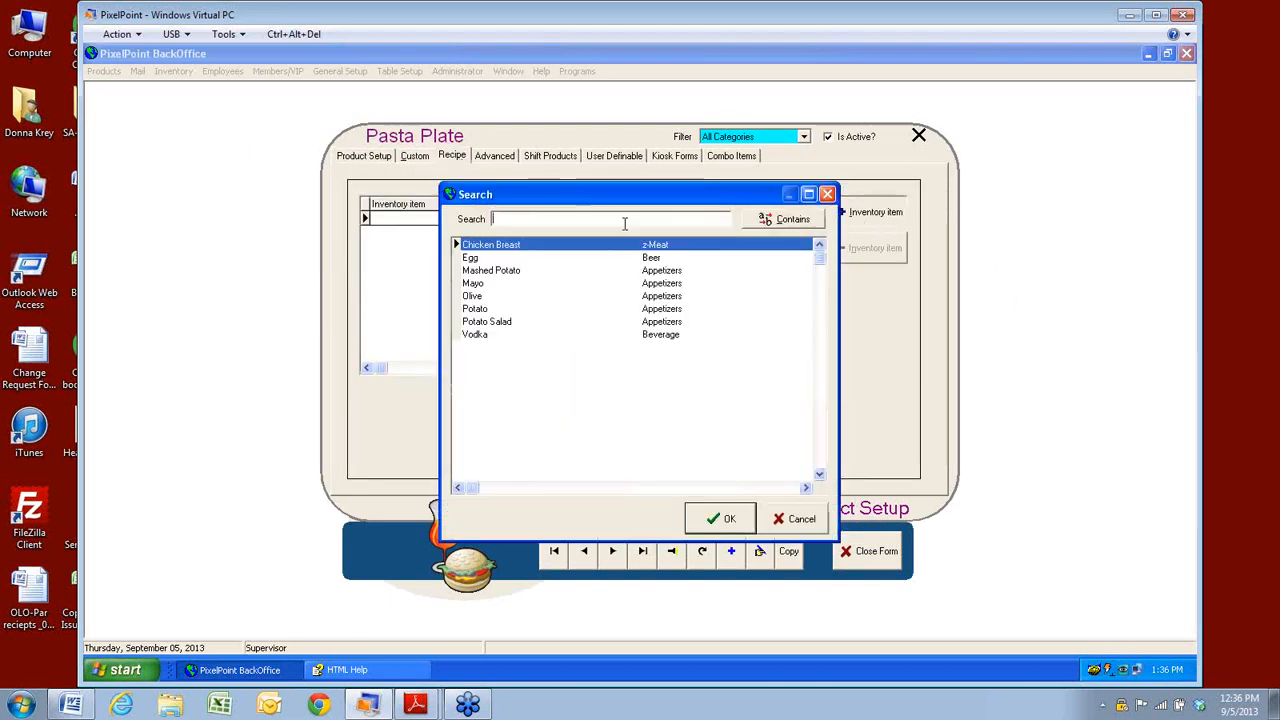
click(489, 323)
click(714, 518)
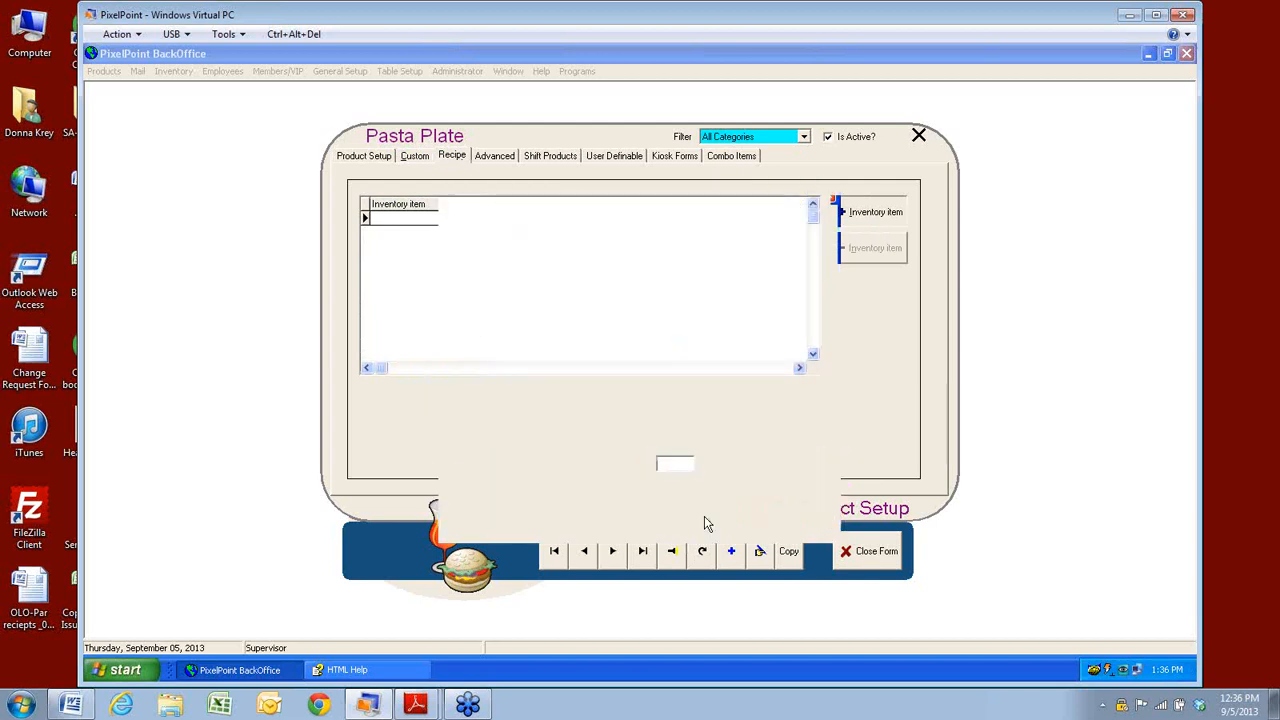
click(674, 422)
click(727, 447)
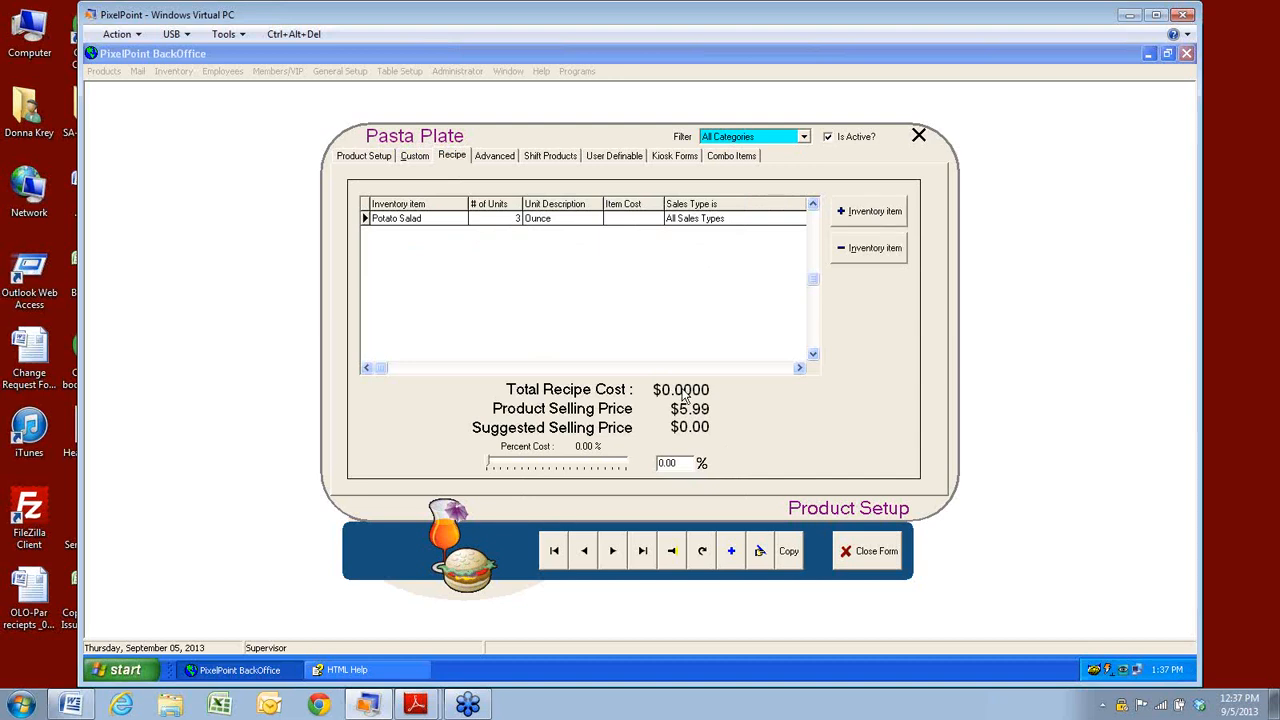
Close Product Setup and open the Potato Salad record in Inventory Stocked Items.
click(848, 551)
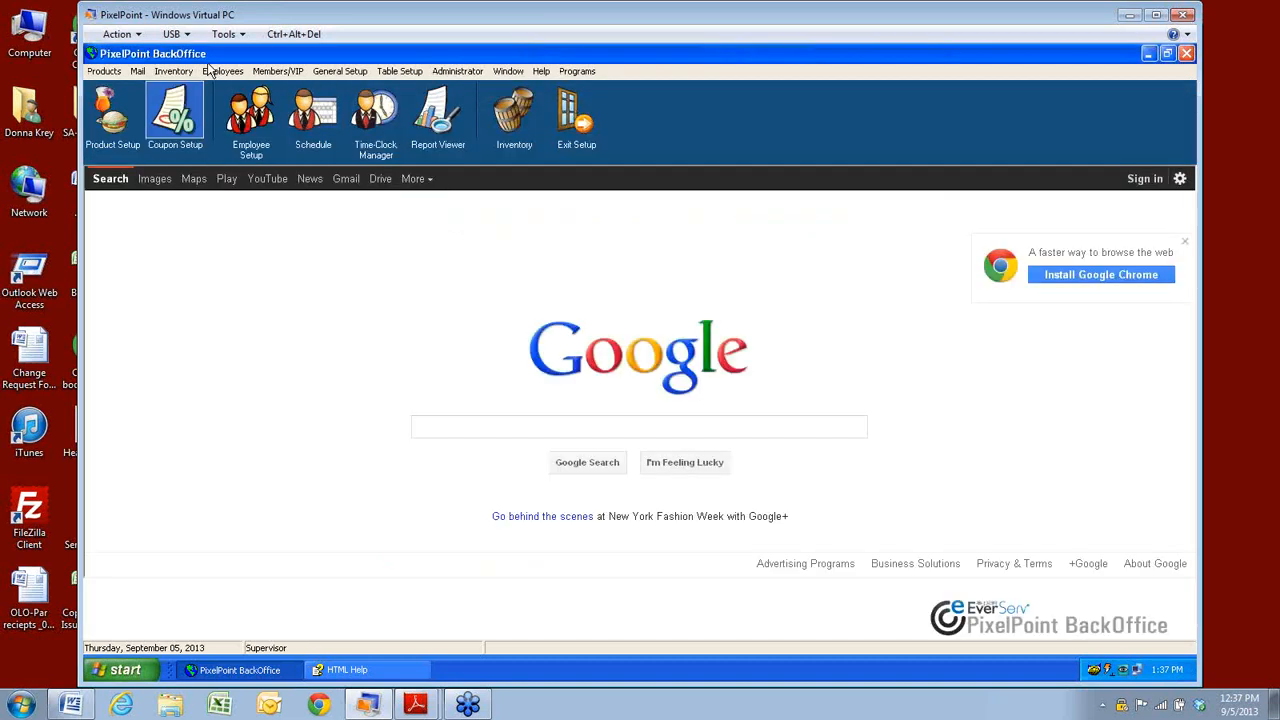
click(173, 71)
click(184, 91)
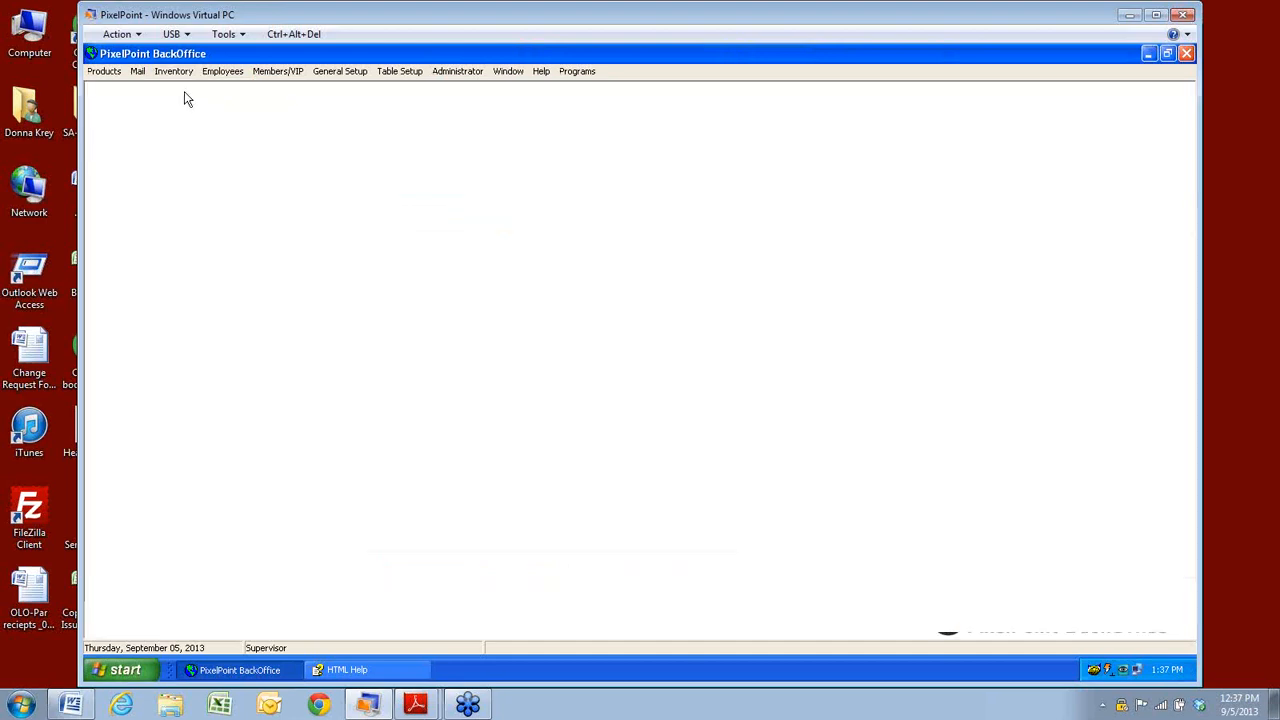
click(686, 551)
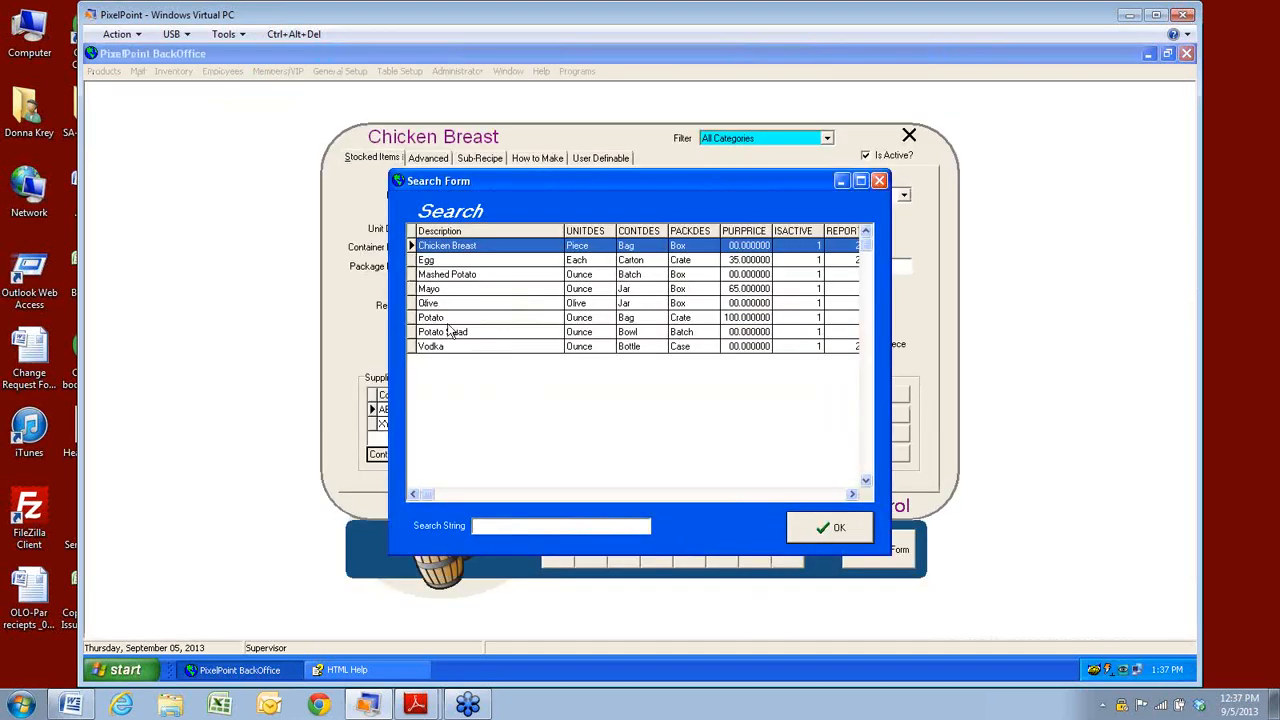
click(447, 332)
click(833, 528)
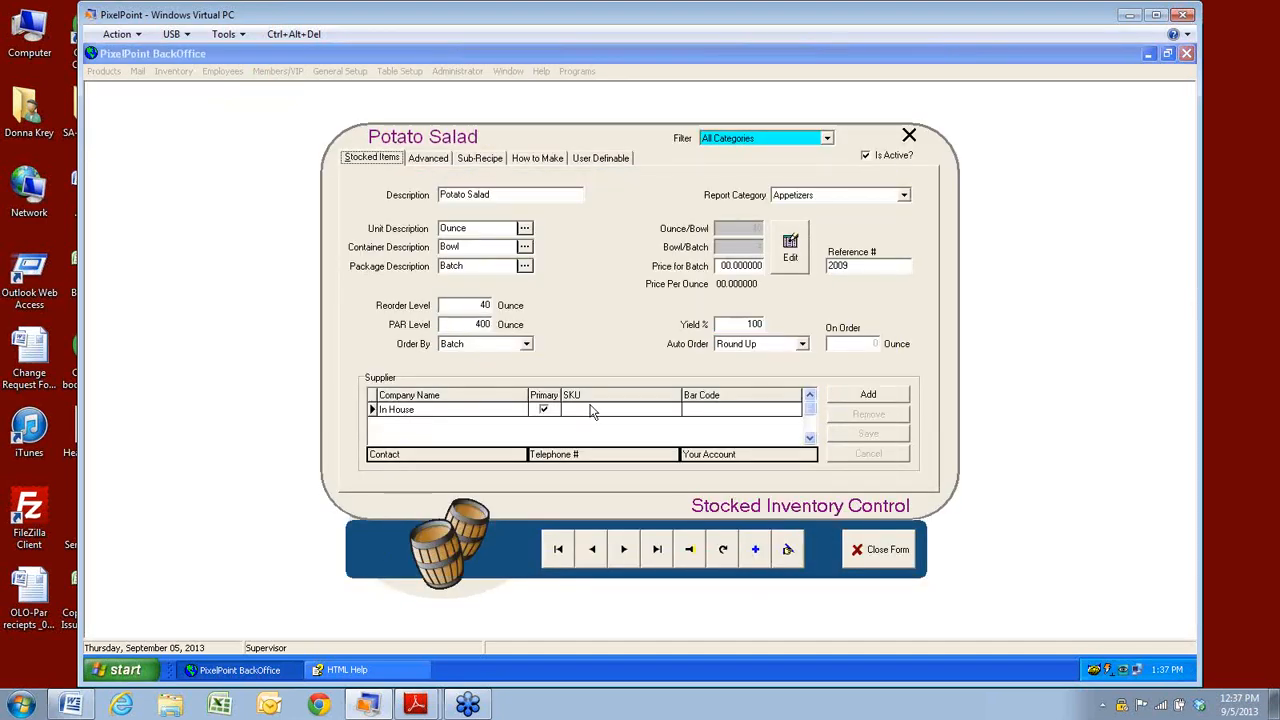
Enter 15 as Potato Salad's Price for Batch, giving 0.09375 per ounce.
click(756, 267)
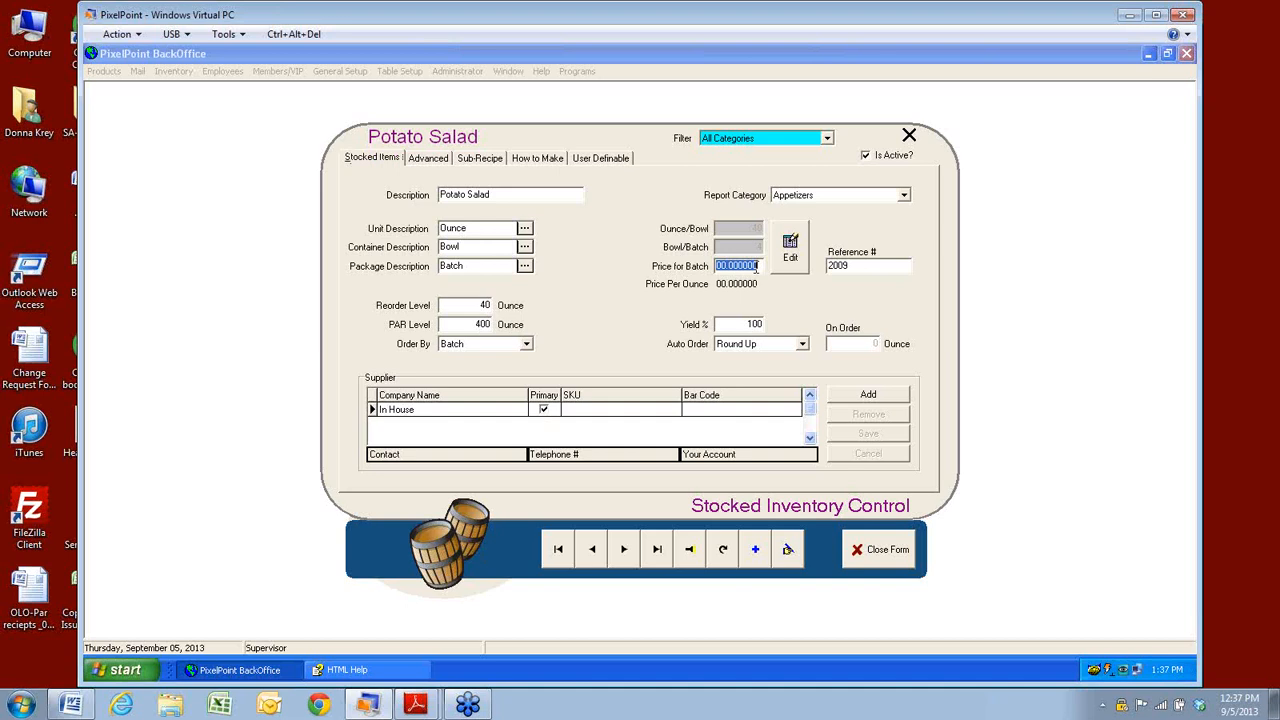
key(BackSpace)
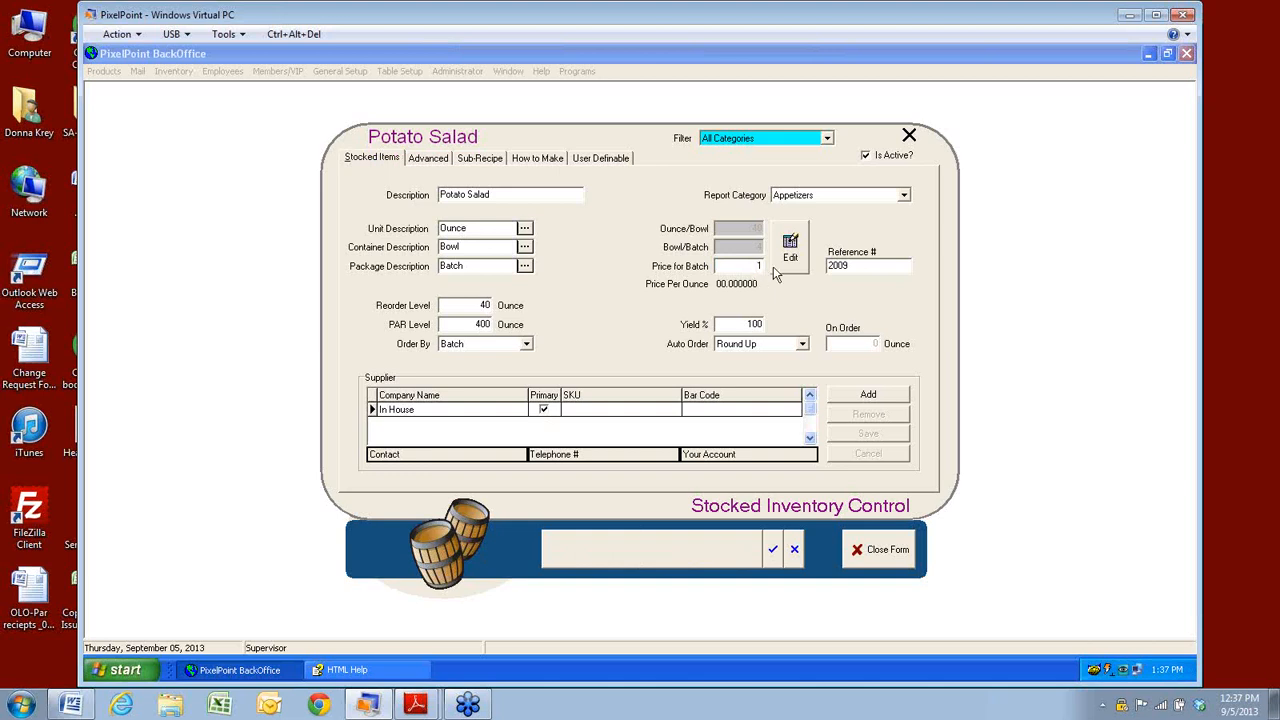
click(797, 257)
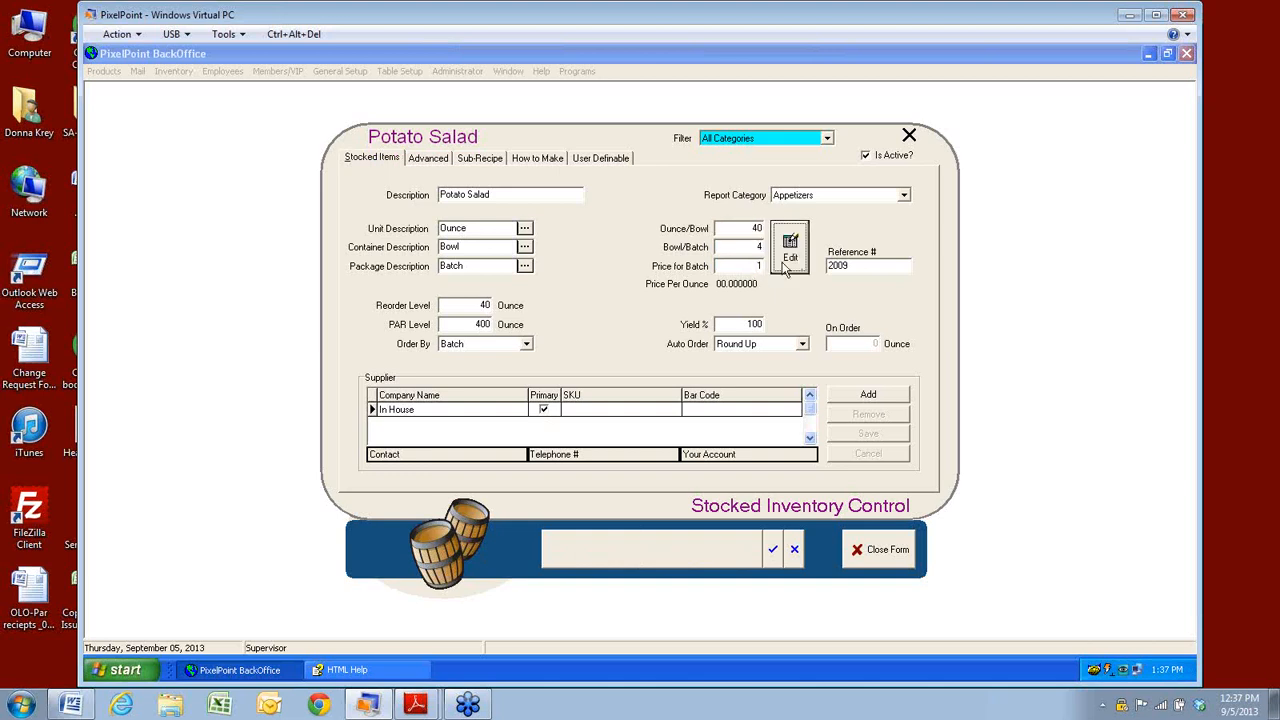
click(759, 265)
text(15.)
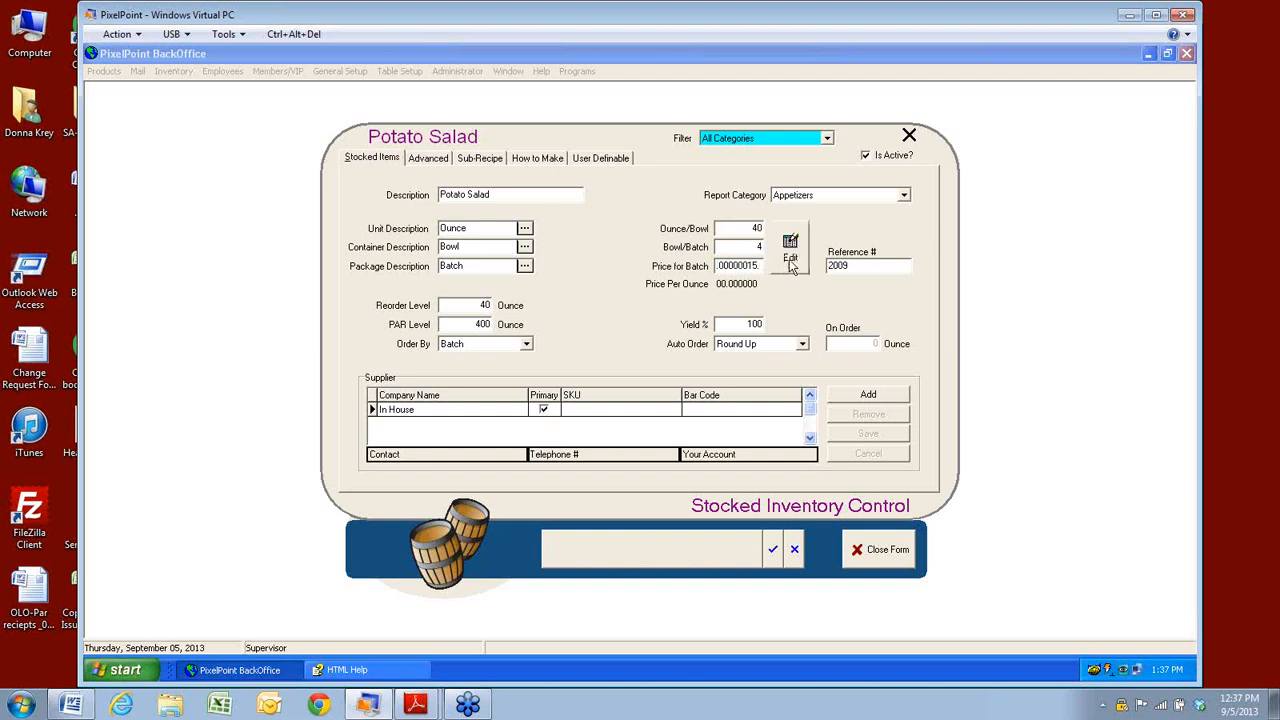
click(792, 266)
click(651, 404)
text(15)
click(791, 258)
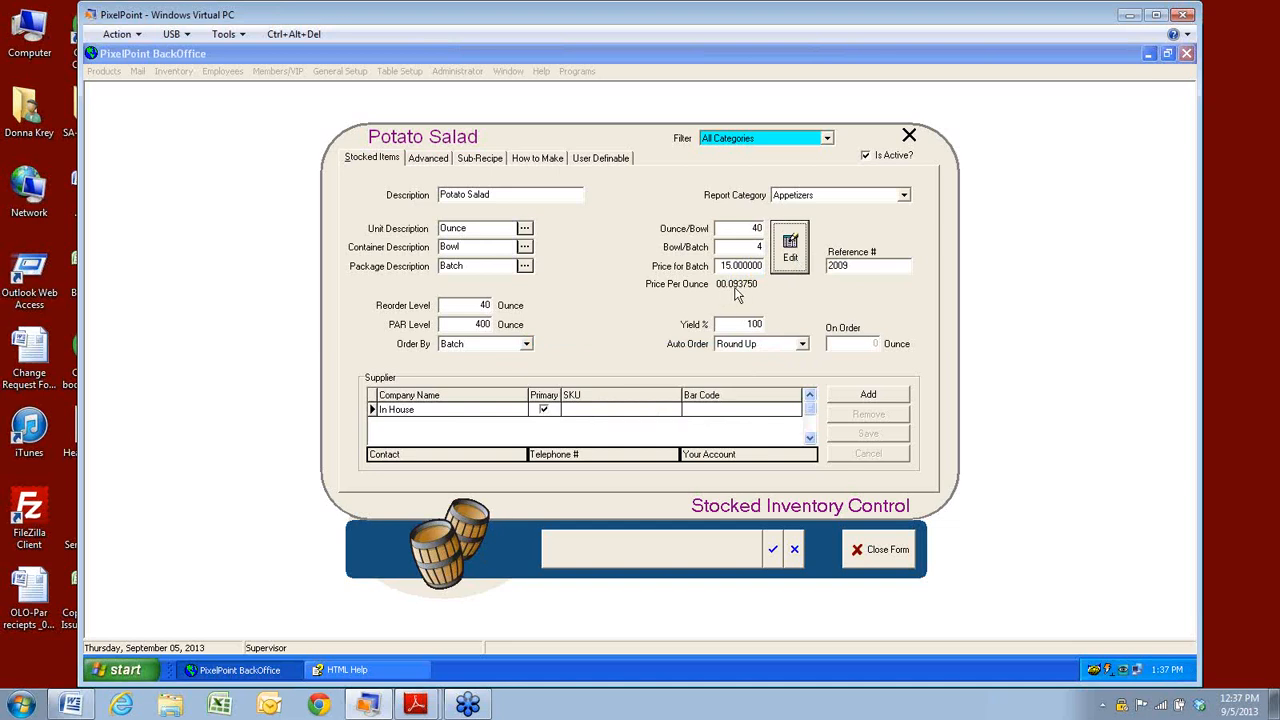
Try saving Potato Salad, then cancel and discard the unsaved changes.
click(773, 549)
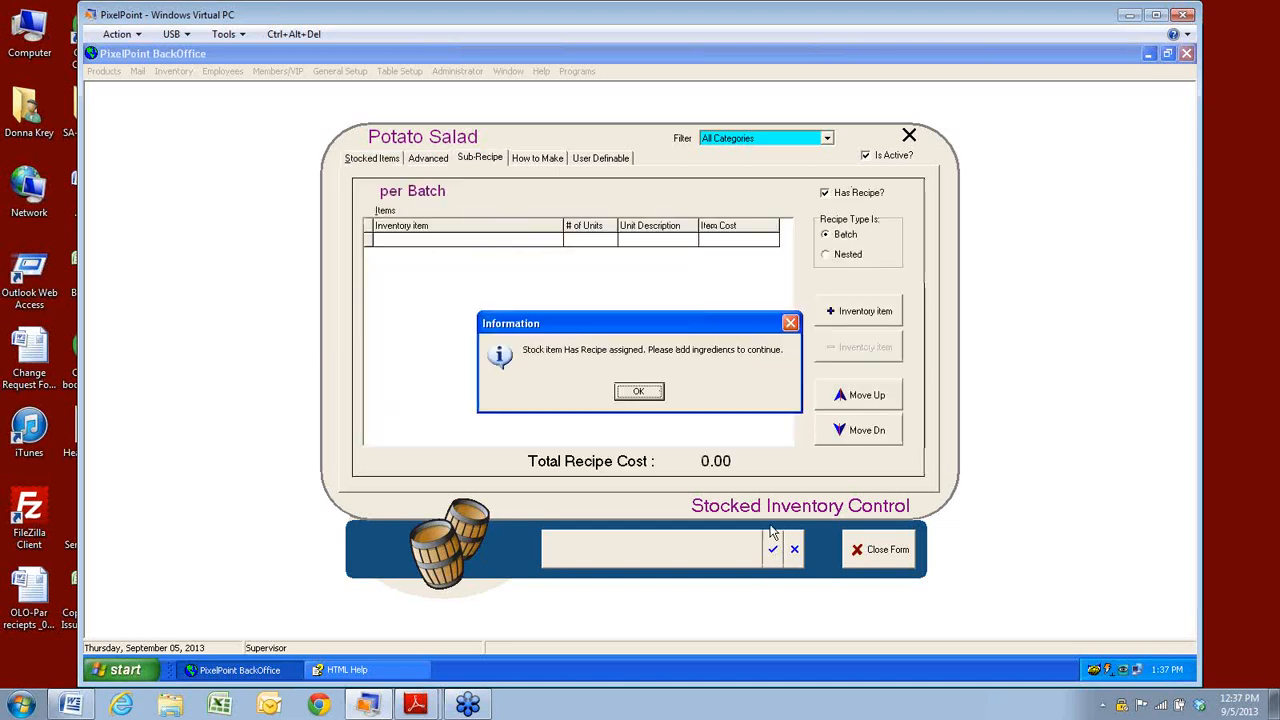
click(648, 393)
click(478, 160)
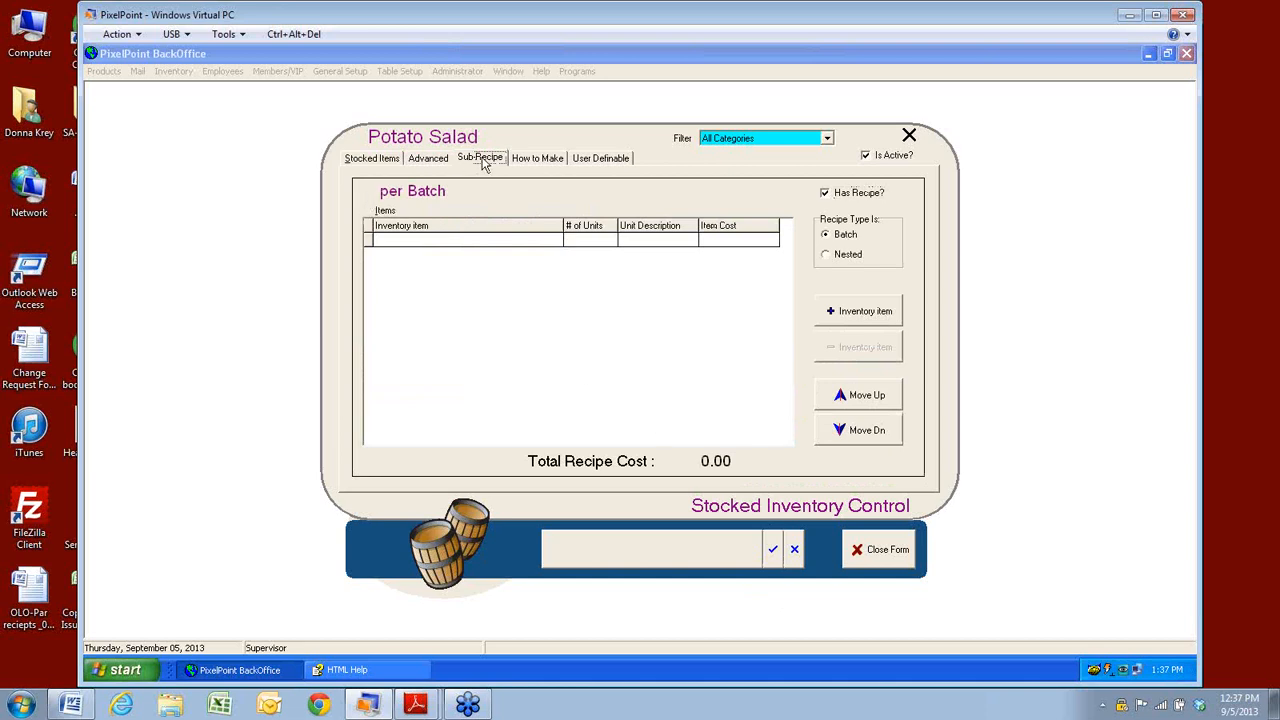
click(795, 556)
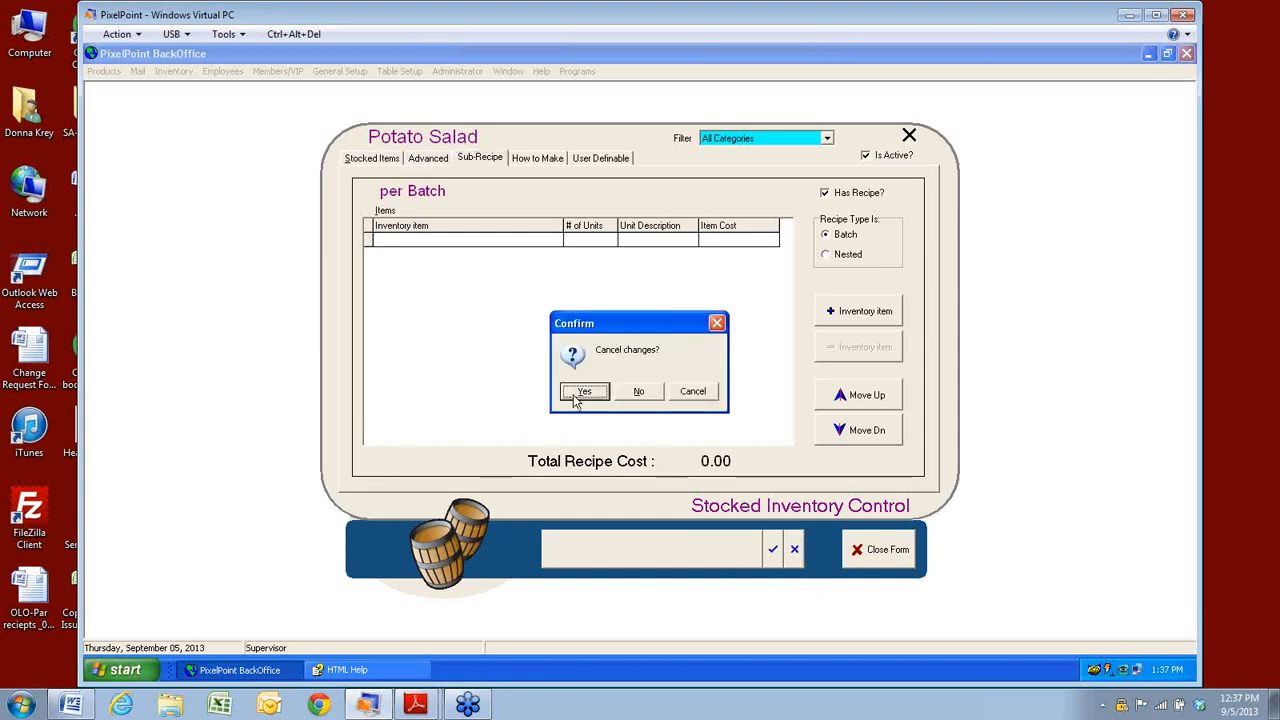
click(575, 392)
Reload Potato Salad and review its sub-recipe: 50 oz Potato, 9 oz Mayo, $22.4583.
click(689, 549)
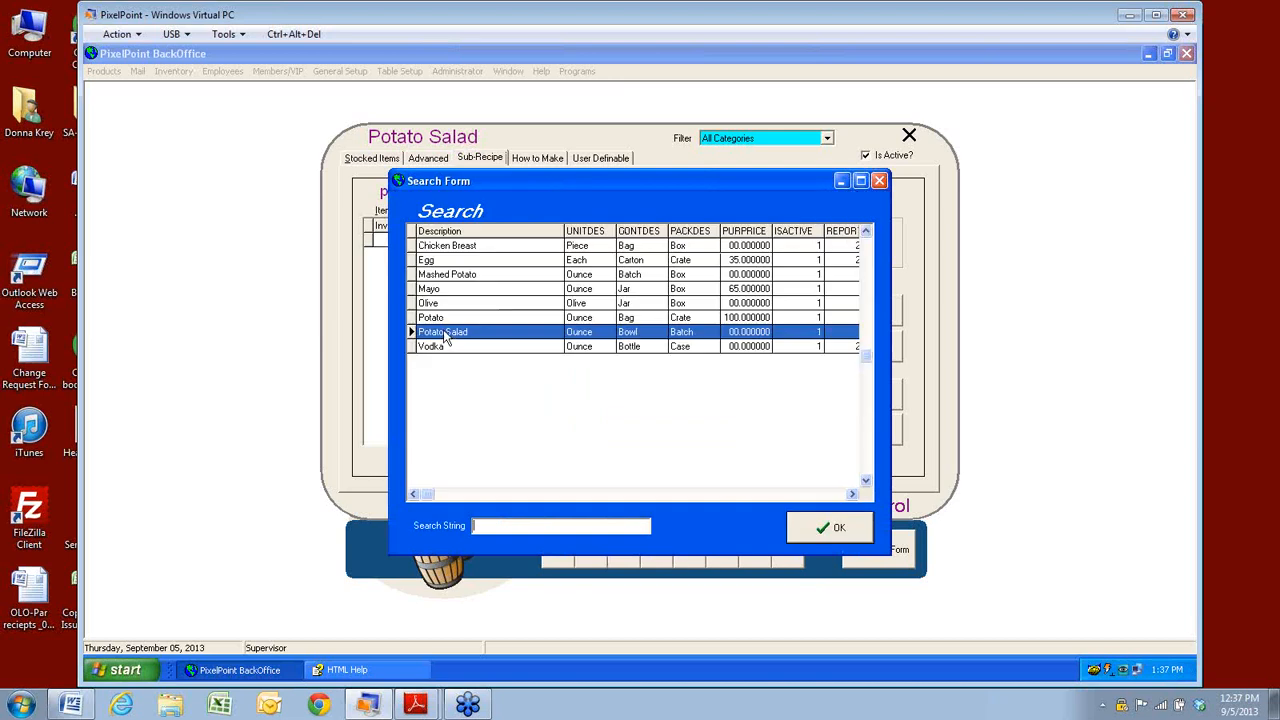
click(830, 527)
click(382, 161)
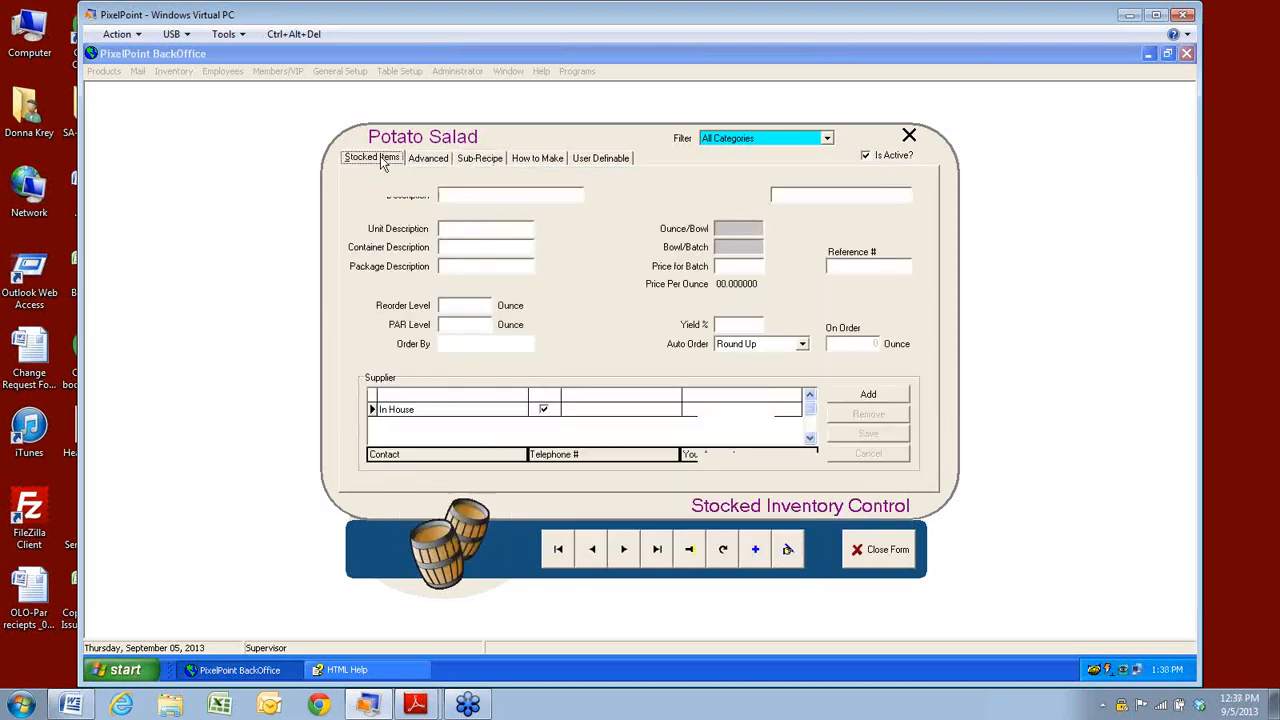
click(472, 162)
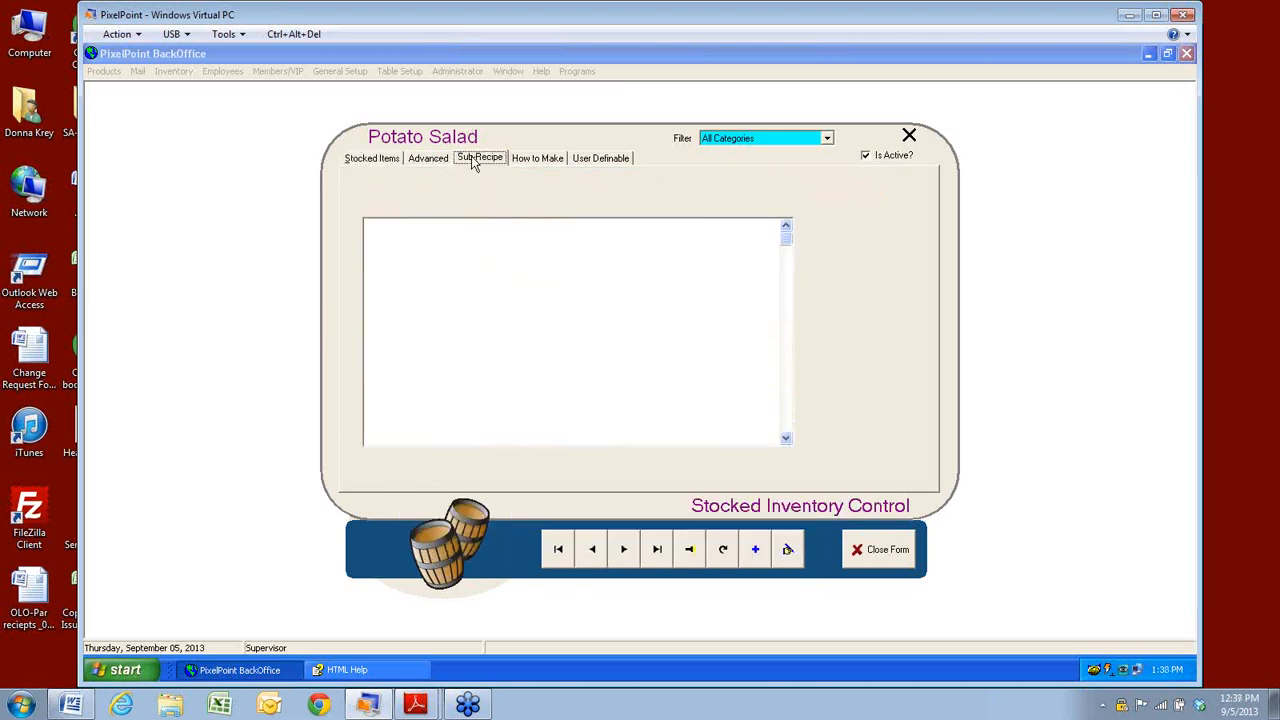
click(374, 161)
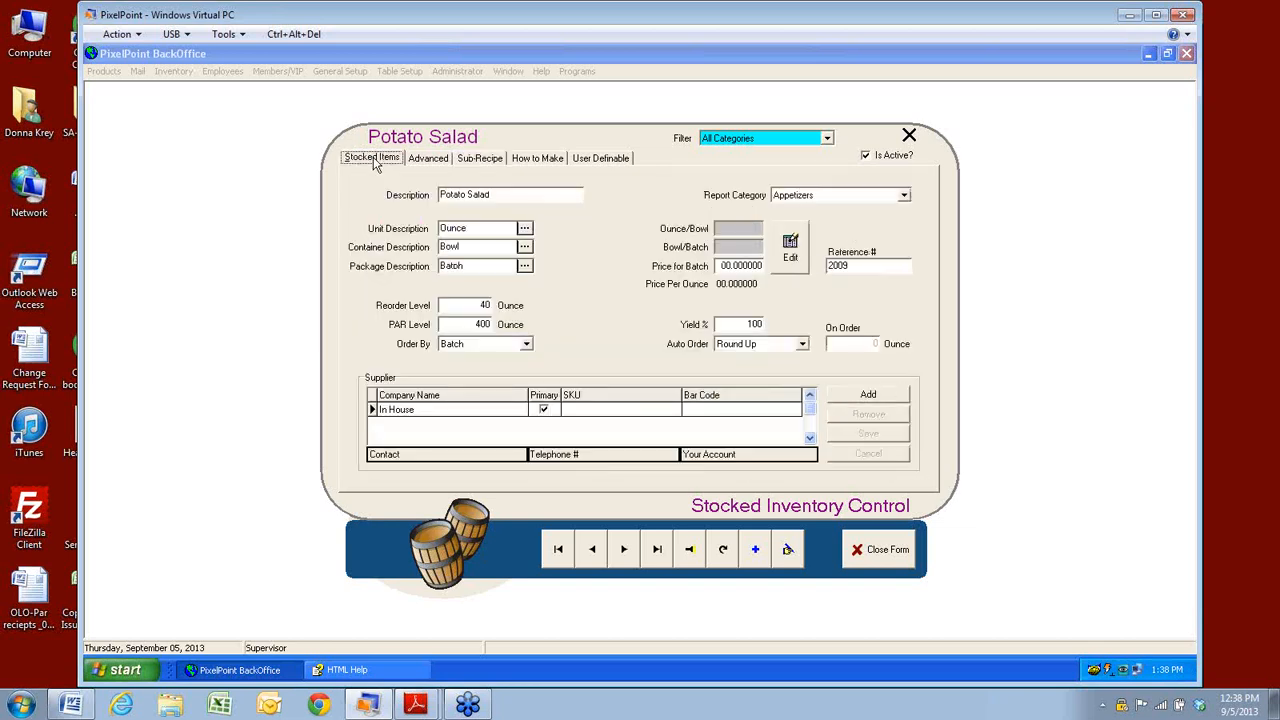
Enter 15.00 as Potato Salad's Price for Batch and save the record.
click(772, 268)
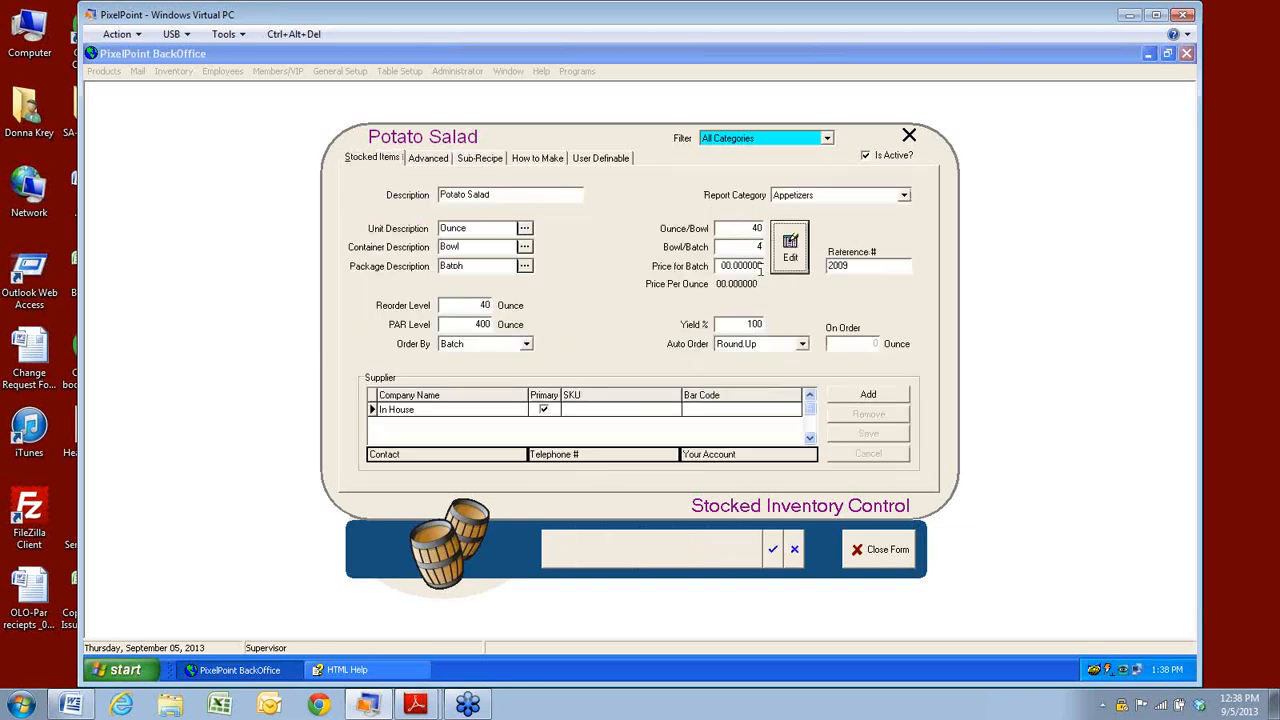
double_click(760, 267)
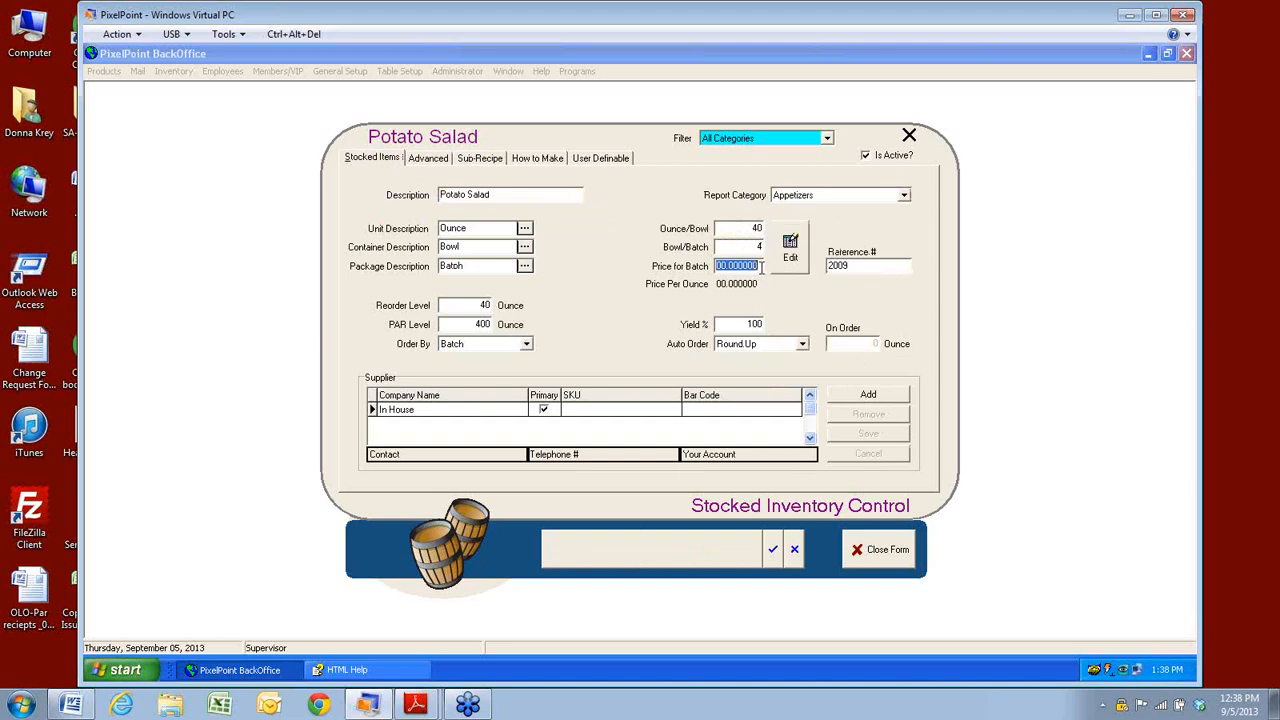
text(15.00)
key(Tab)
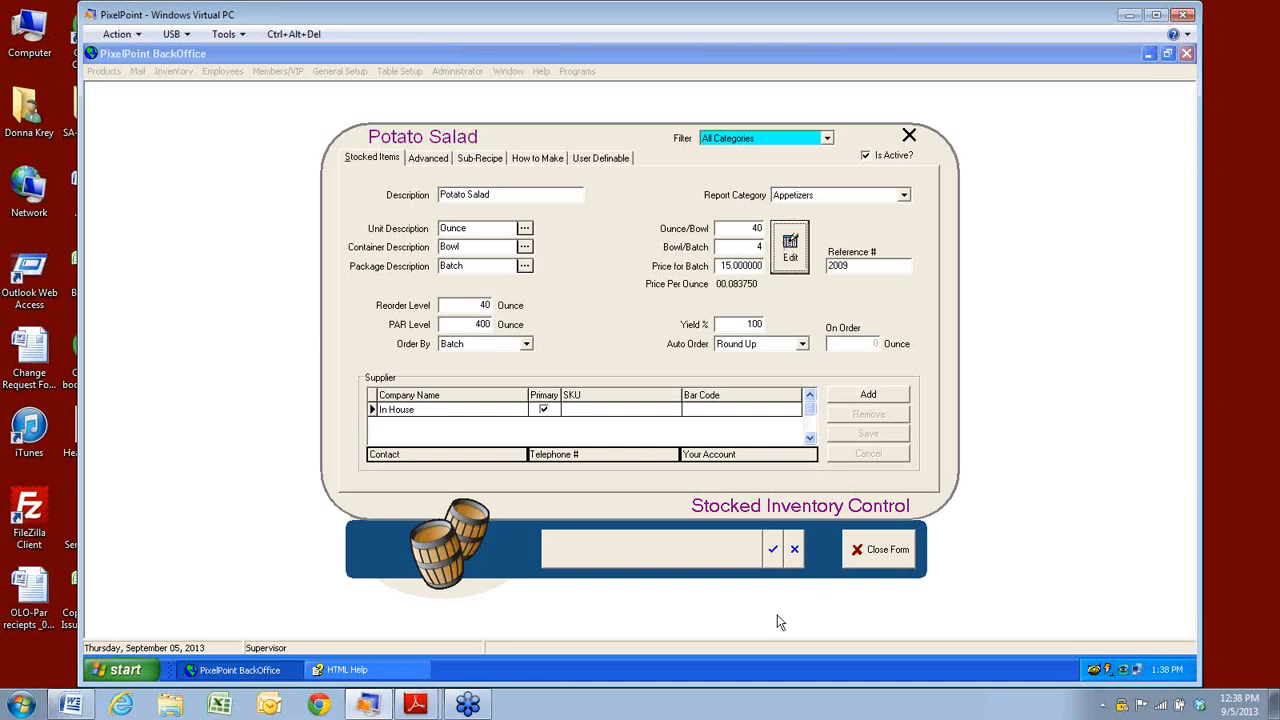
click(772, 550)
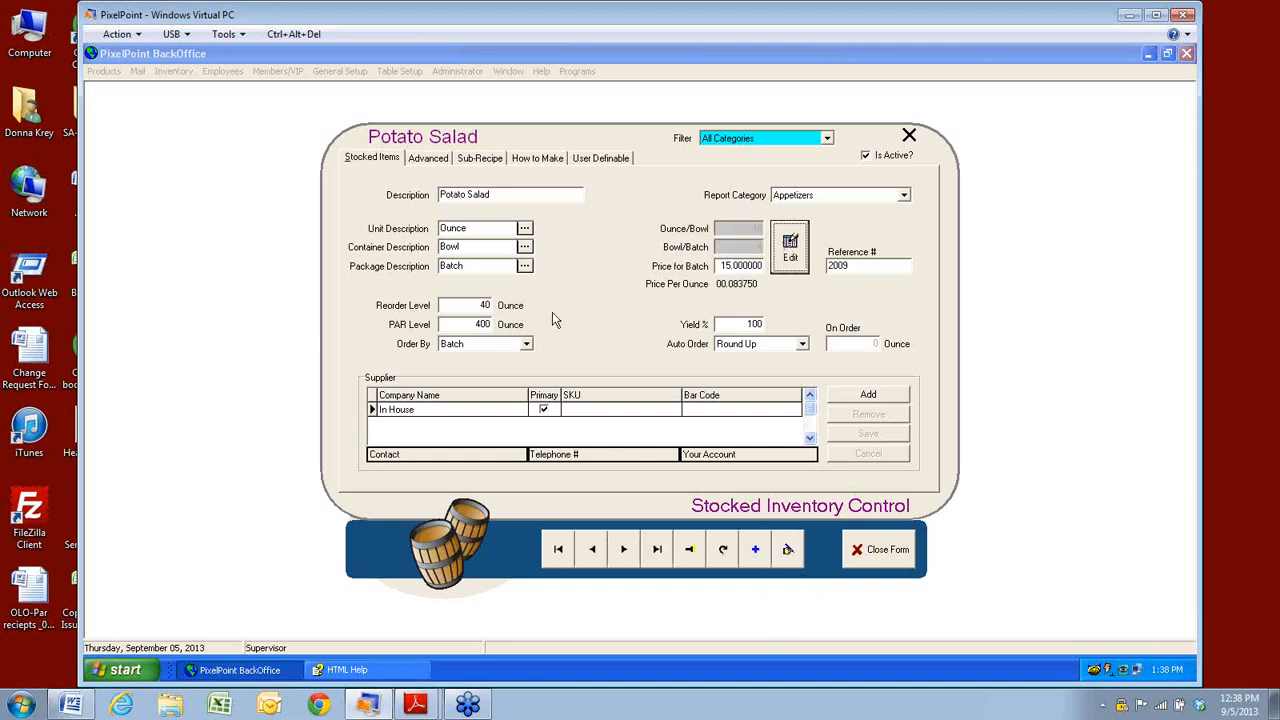
Review the sub-recipe cost breakdown, then close the Potato Salad stocked item form.
click(478, 162)
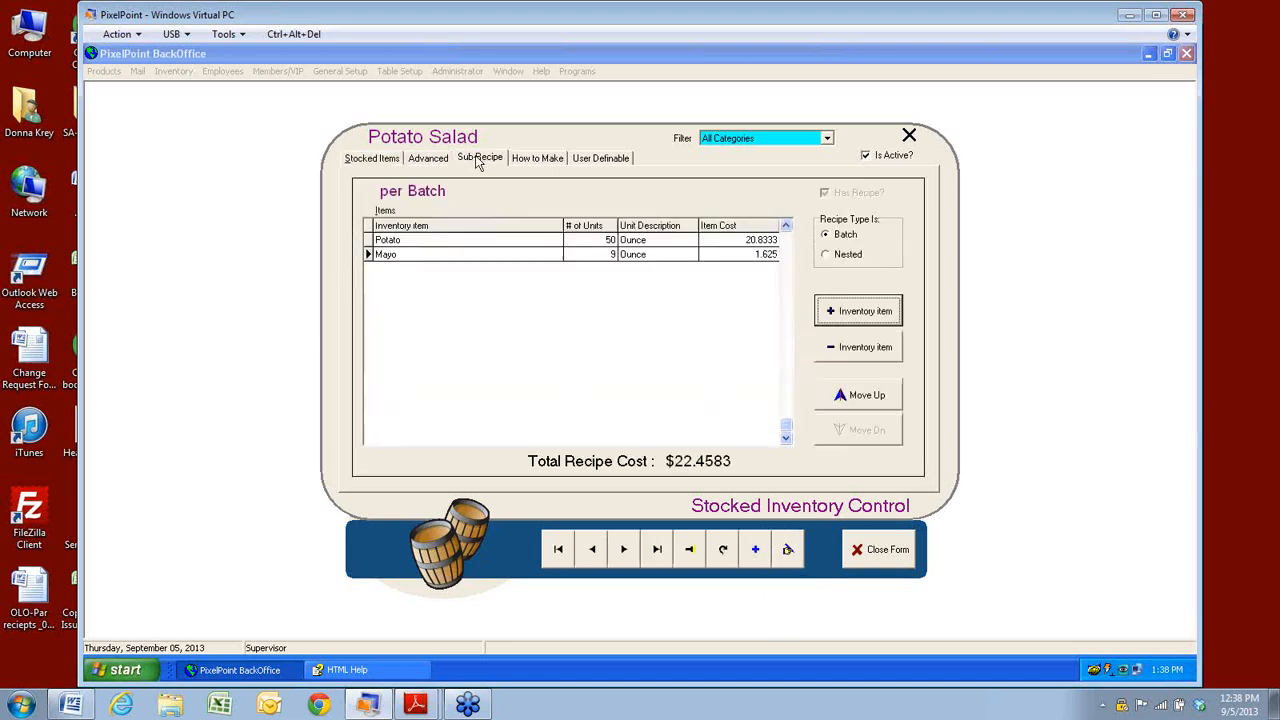
click(372, 160)
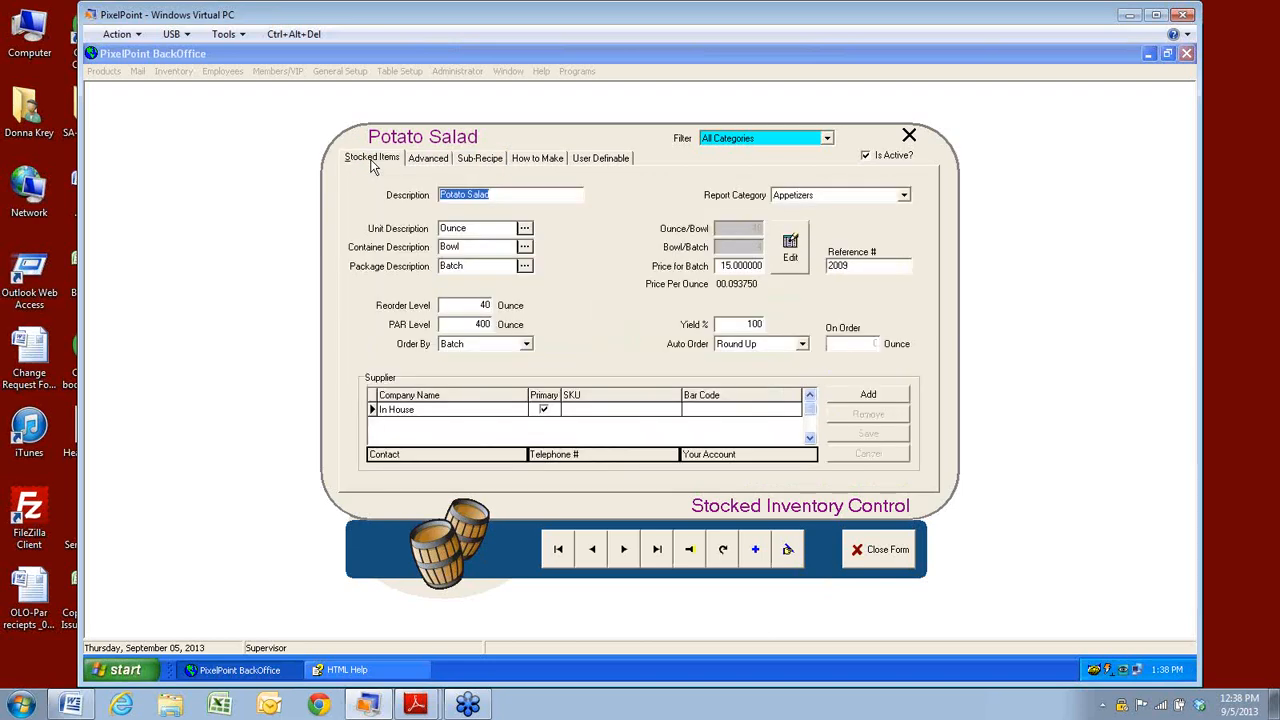
click(857, 549)
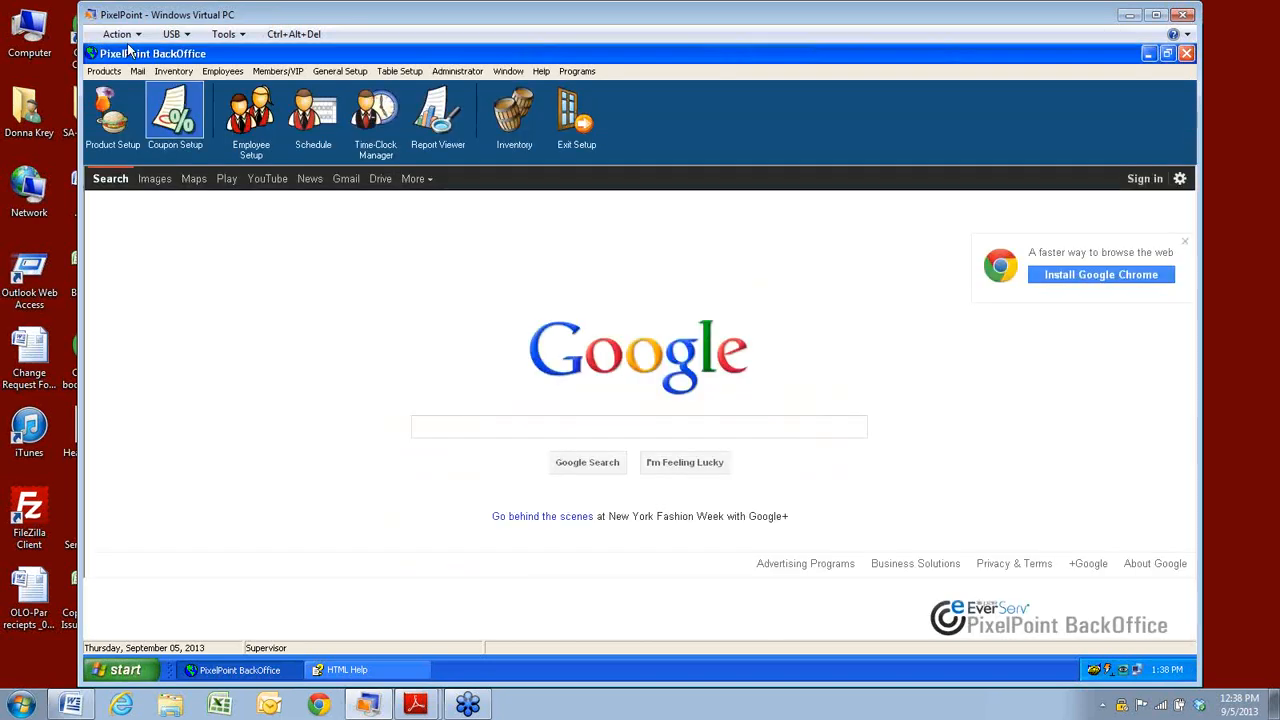
Load Pasta Plate via a 'pa' search and show its recipe: 3 oz Potato Salad, $0.2813, 4.70%.
click(108, 110)
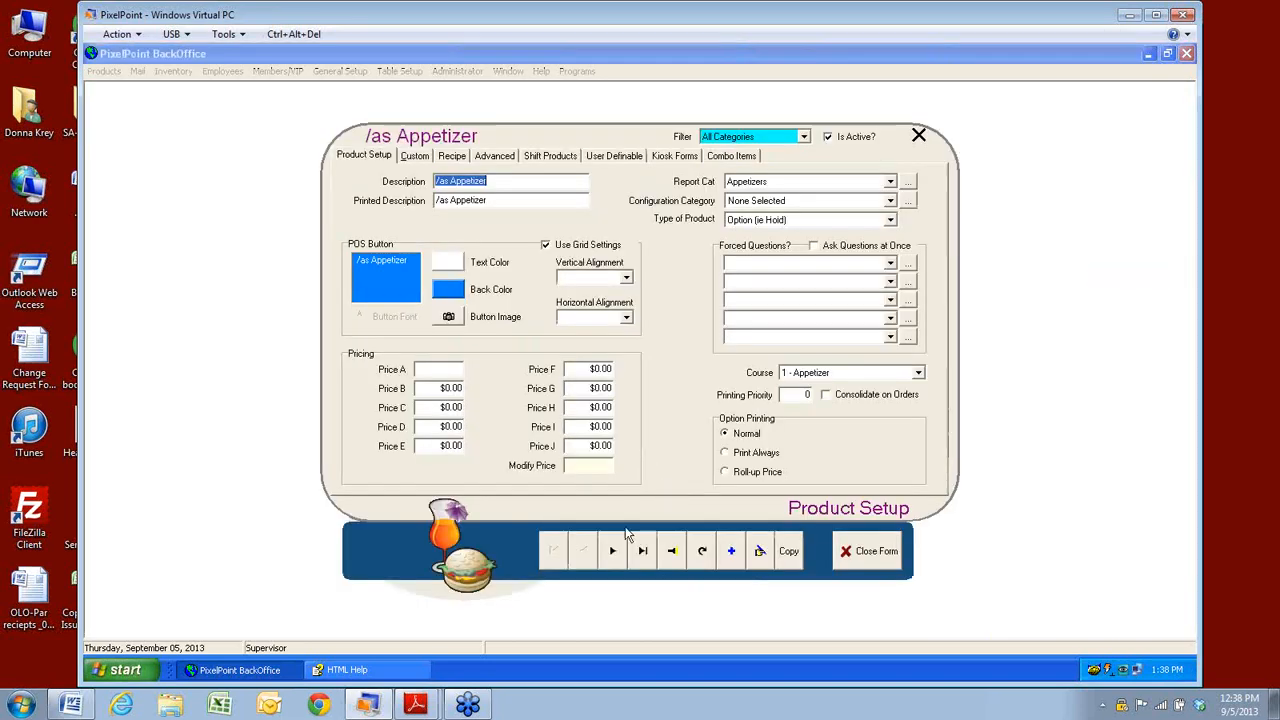
click(679, 564)
text(p)
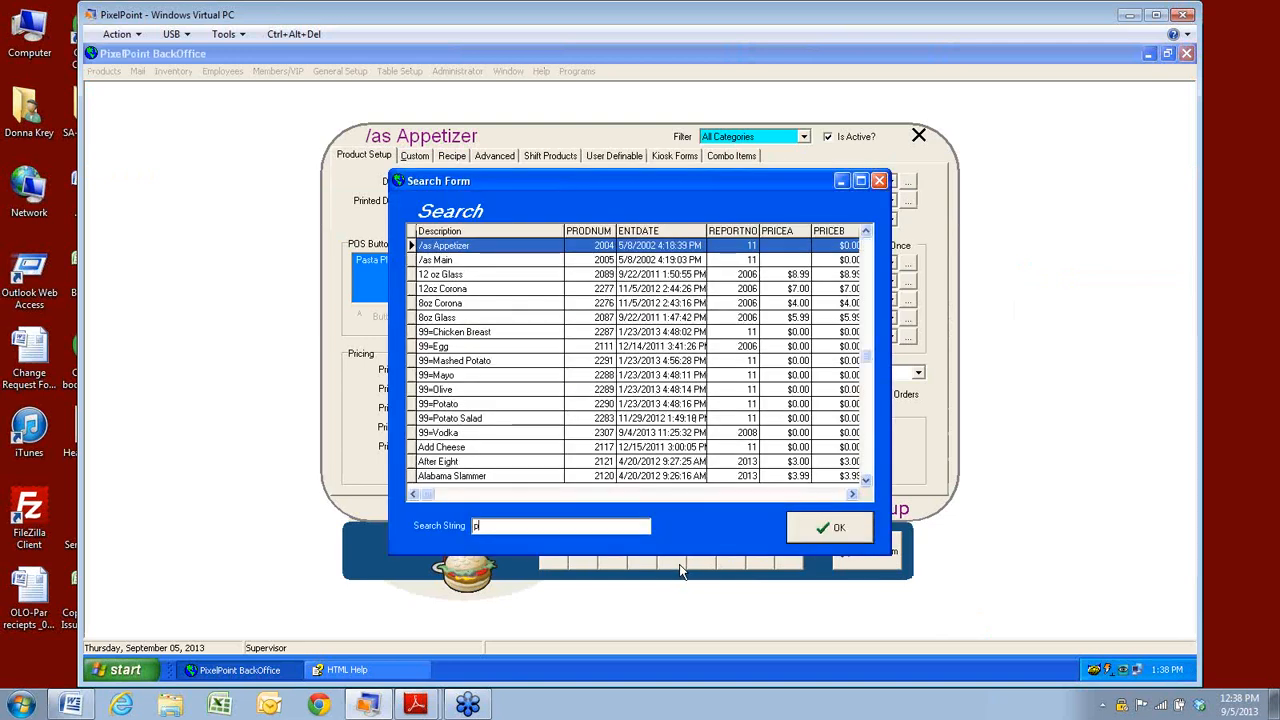
text(a)
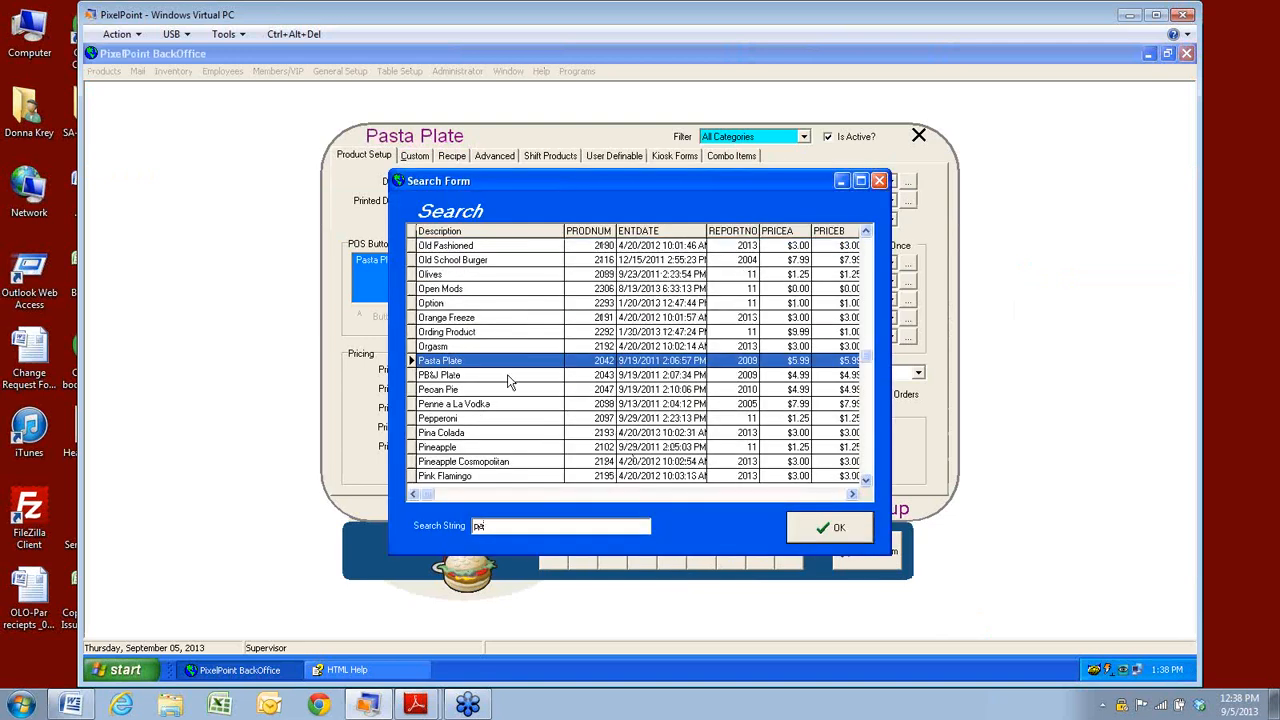
click(800, 532)
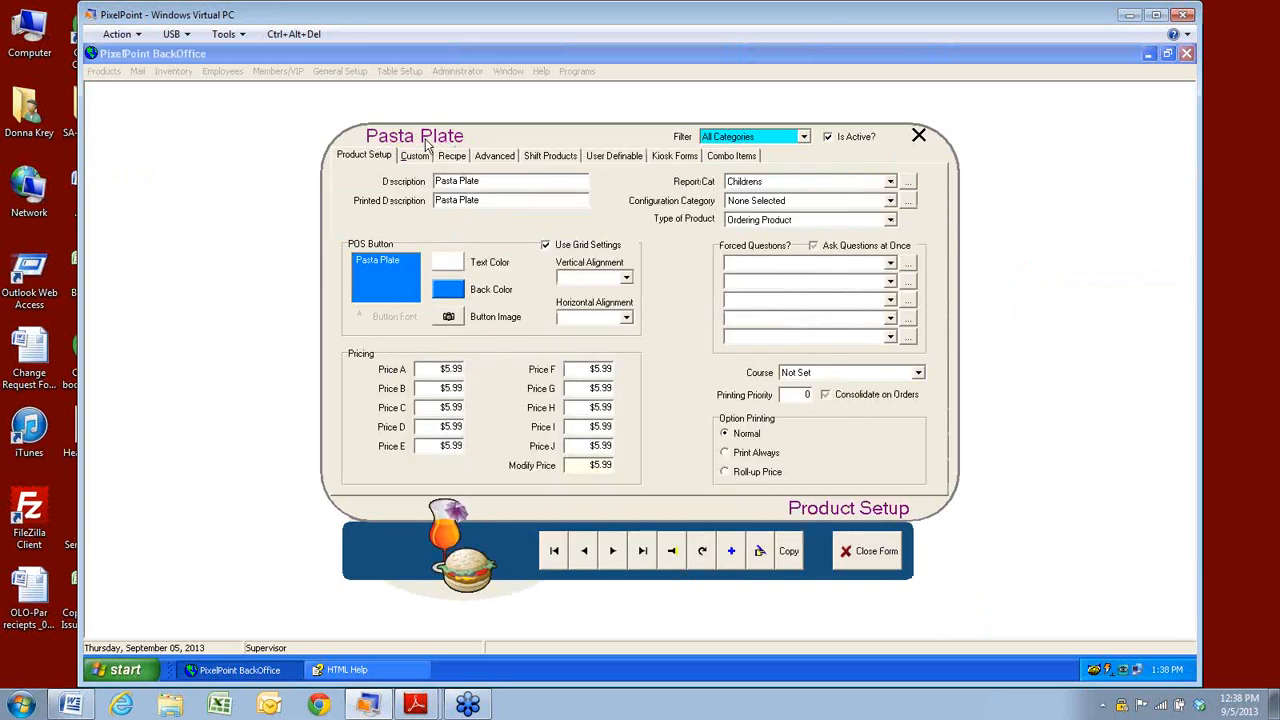
click(460, 158)
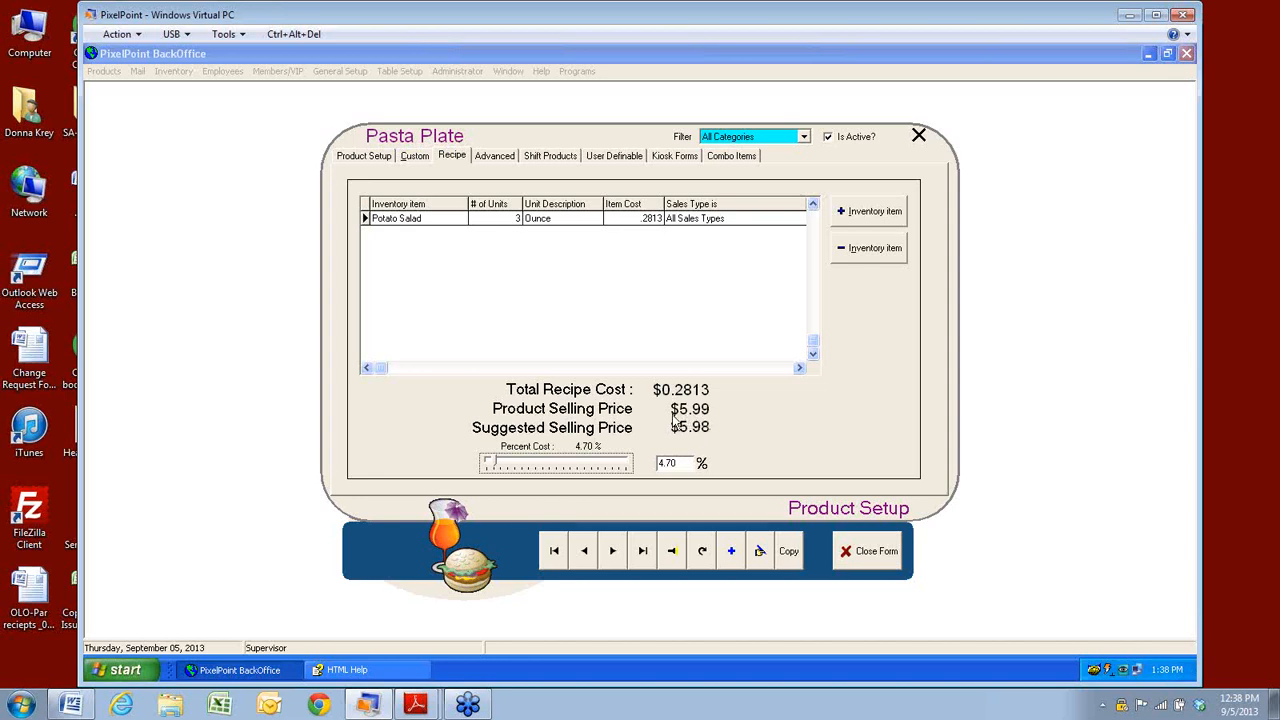
Set Pasta Plate's target percent cost to 16% to check the suggested selling price, then close it.
click(679, 463)
mouse_move(495, 470)
mouse_down()
mouse_move(513, 470)
mouse_move(488, 471)
mouse_move(499, 471)
mouse_up()
click(862, 556)
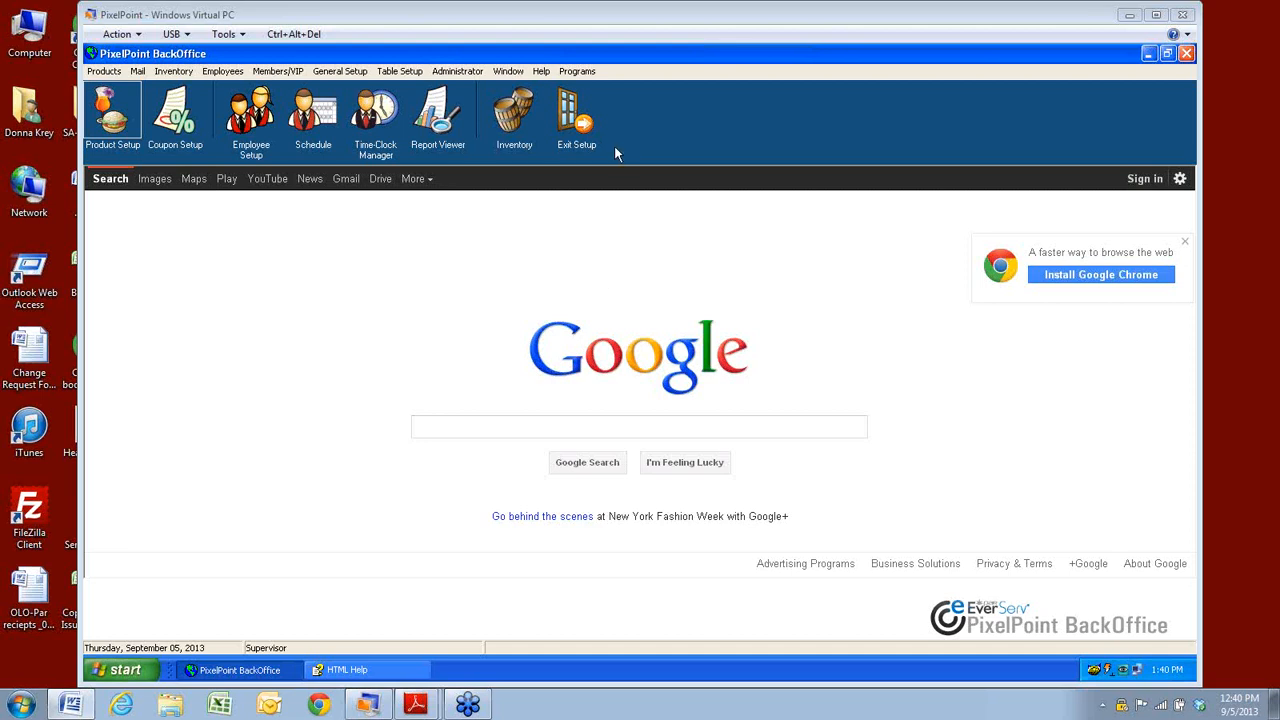
Enable Use Inventory Manager (Stockboy) in System Setup Options, post the change, and close the dialog.
click(457, 72)
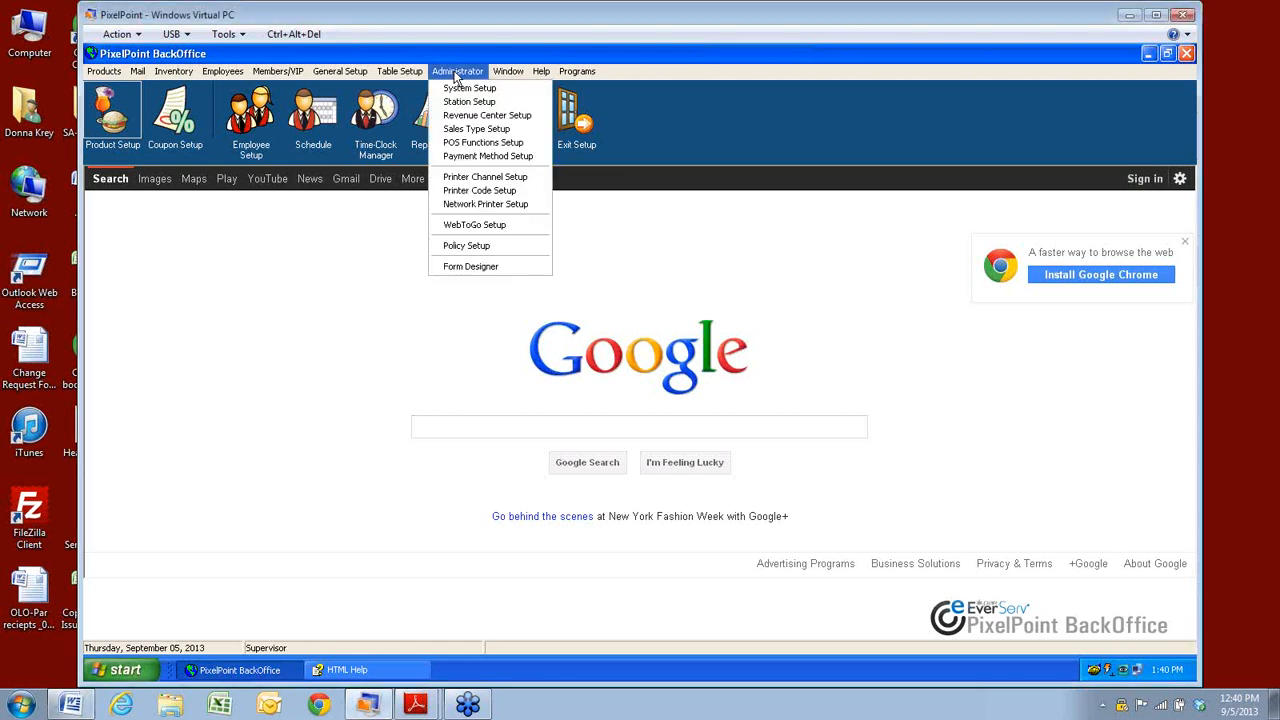
click(457, 89)
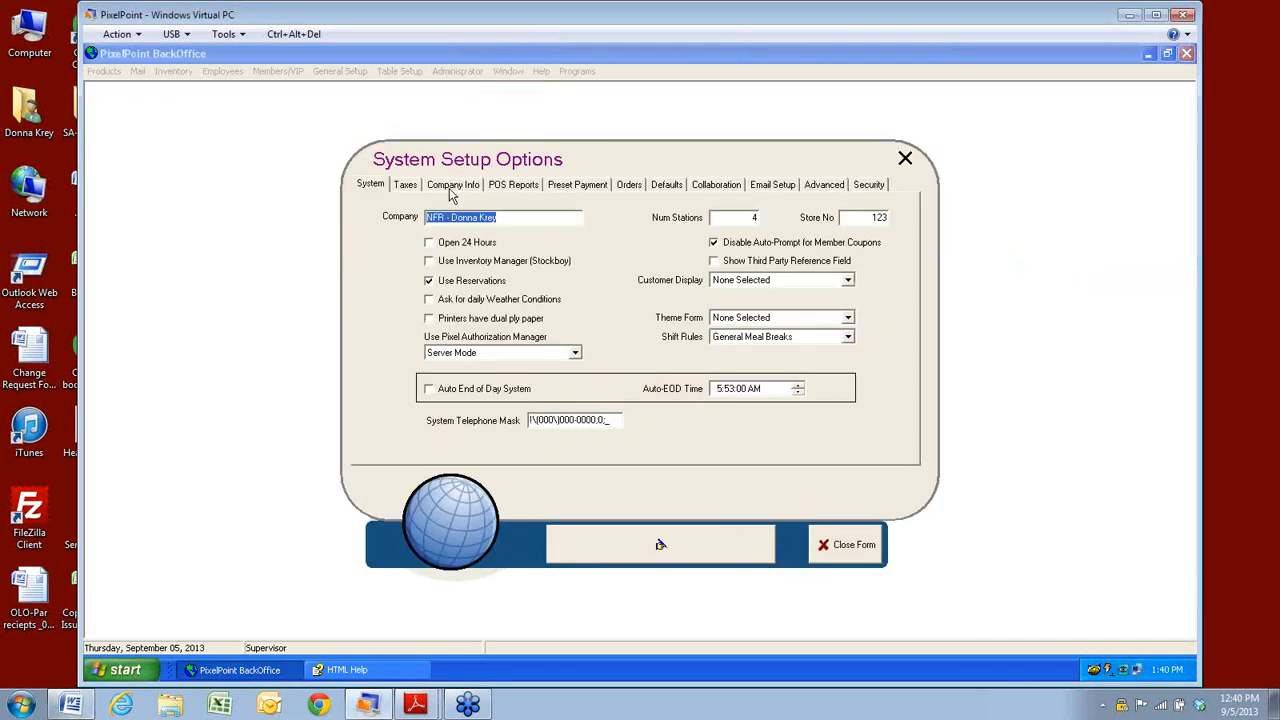
click(430, 262)
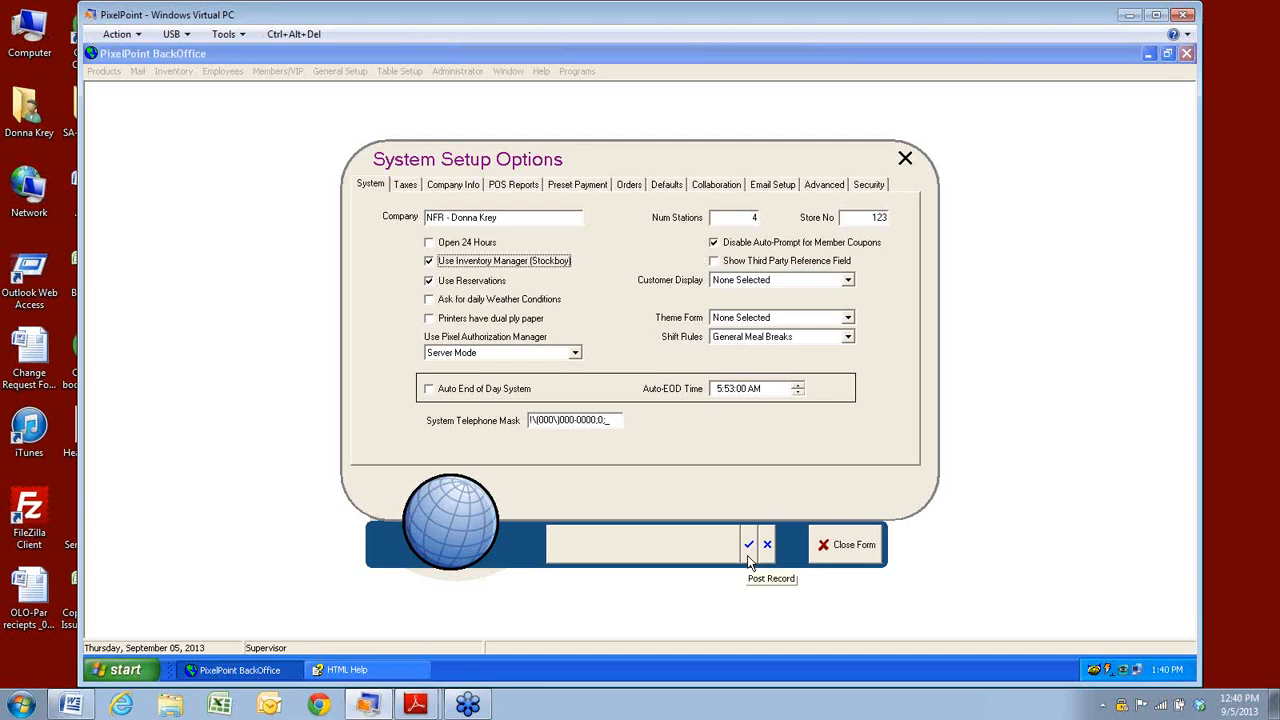
click(749, 556)
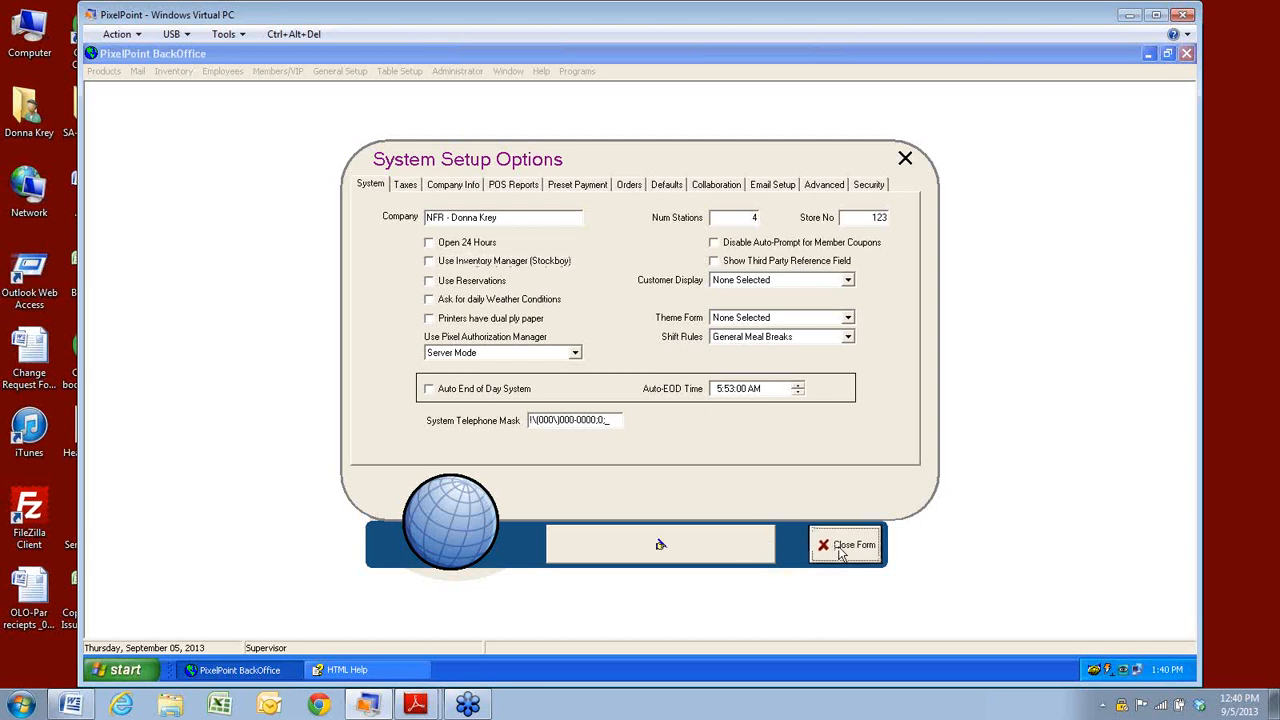
click(843, 548)
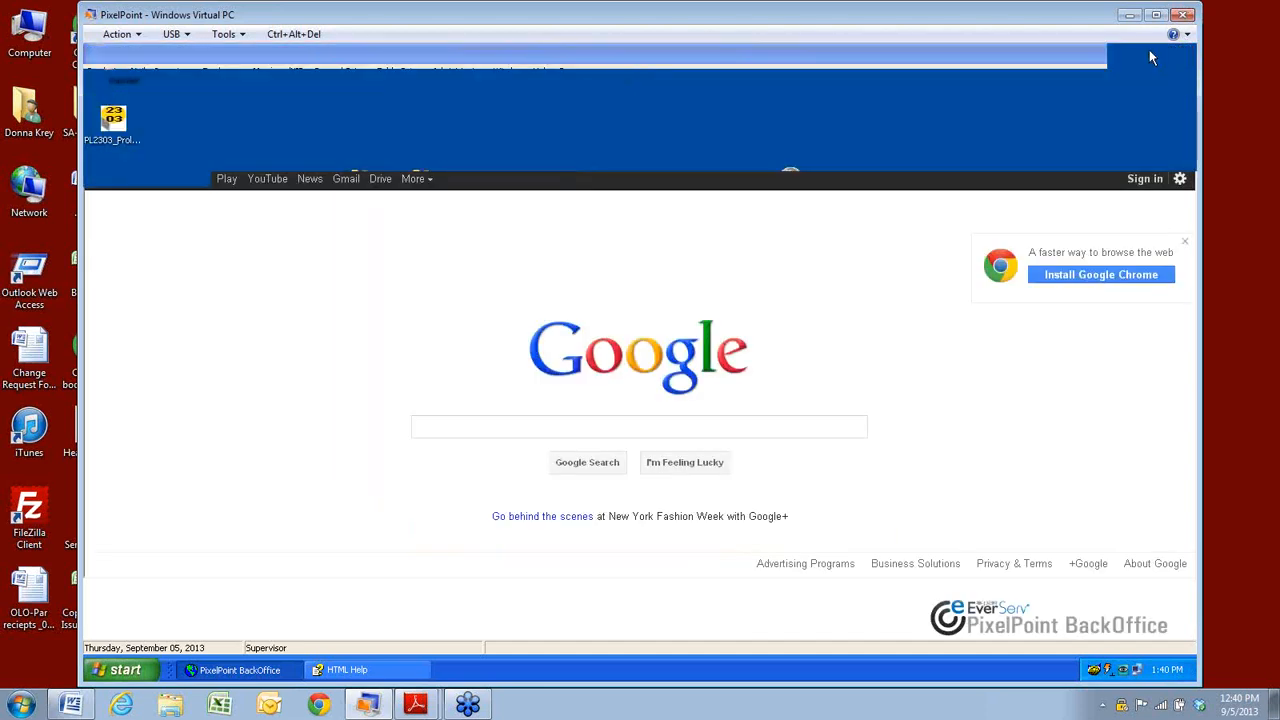
Minimize BackOffice and open the StockBoy inventory window from its system tray icon.
click(1150, 58)
click(355, 190)
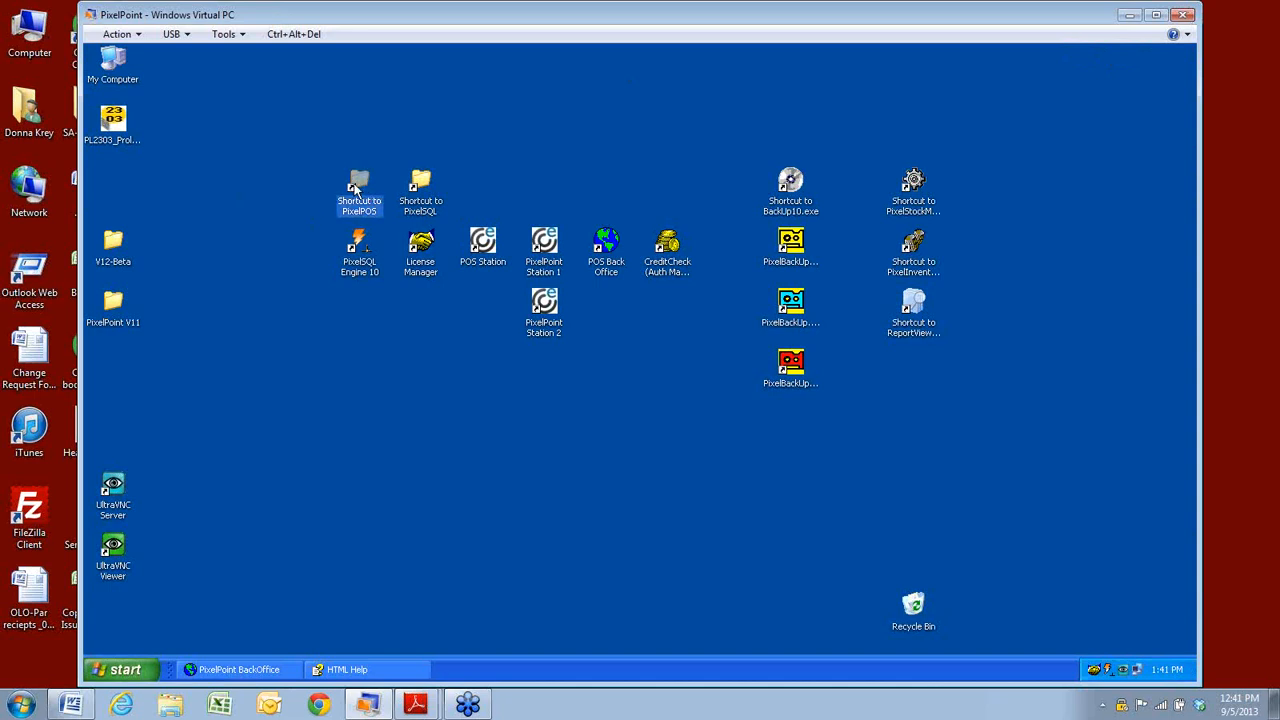
click(913, 266)
click(910, 336)
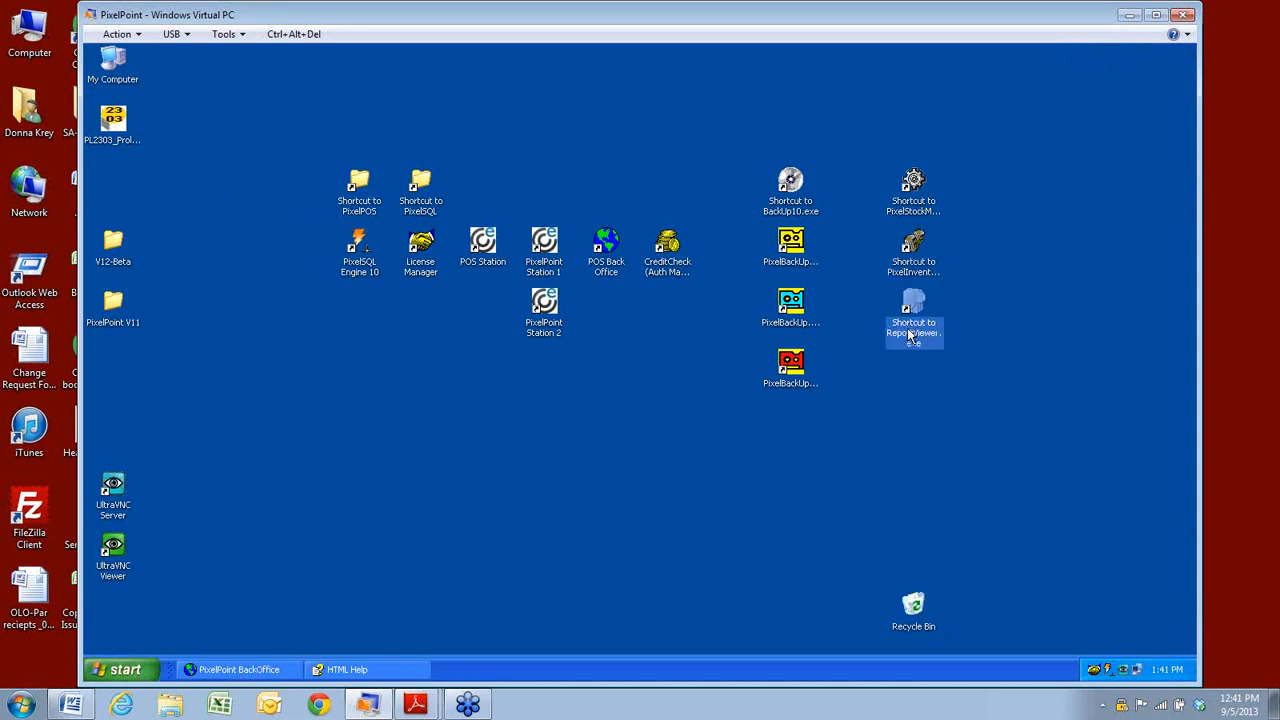
click(906, 210)
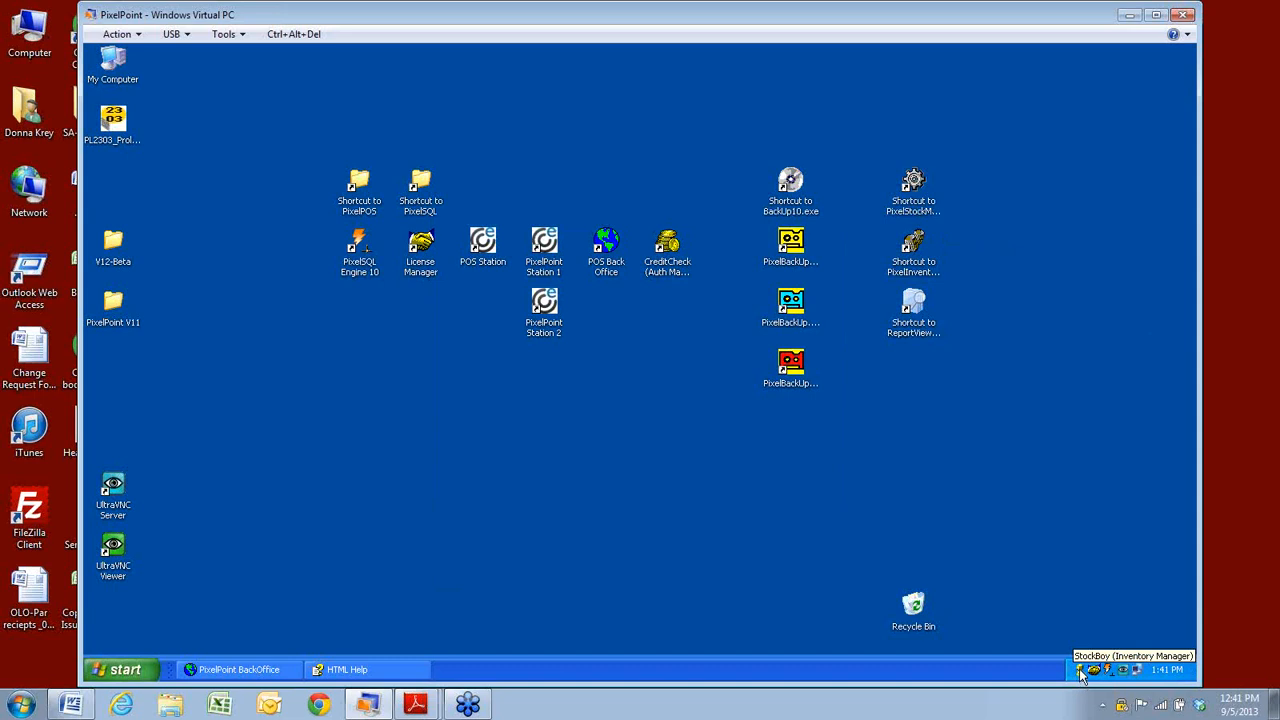
double_click(1080, 672)
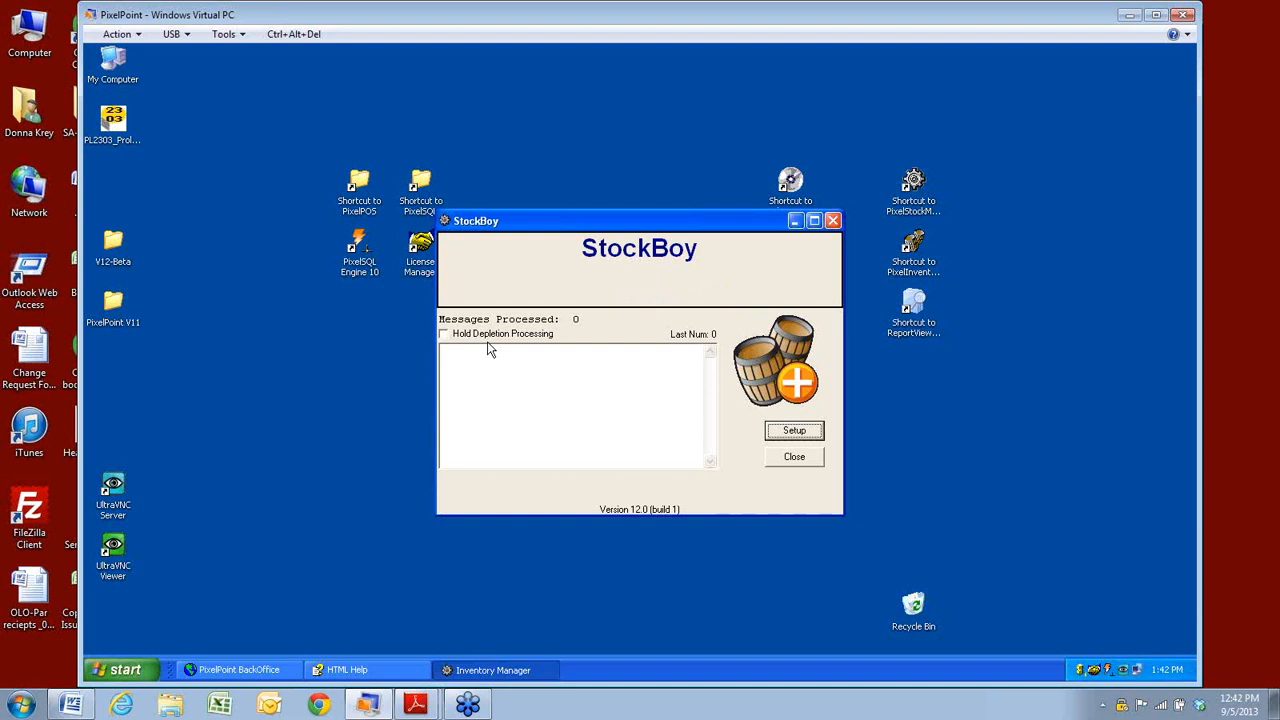
click(794, 431)
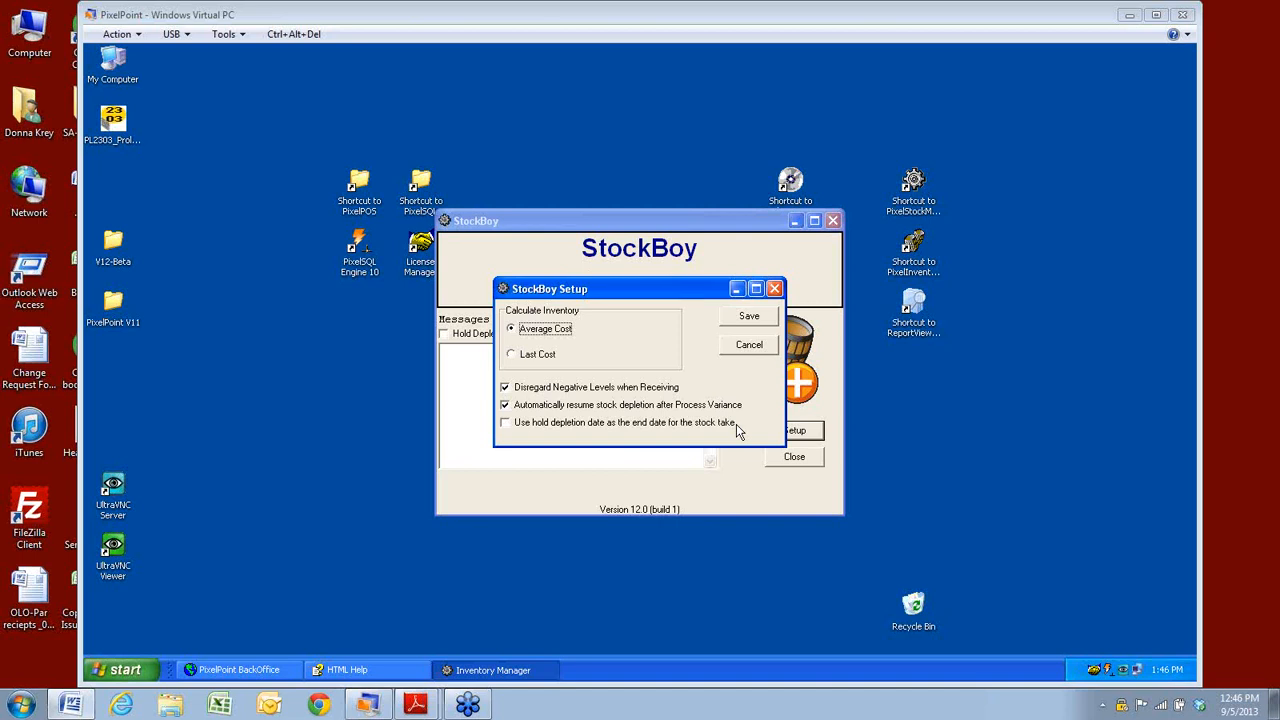
click(749, 345)
Close StockBoy, restore BackOffice, and open the Inventory Manager from the Inventory menu.
click(833, 220)
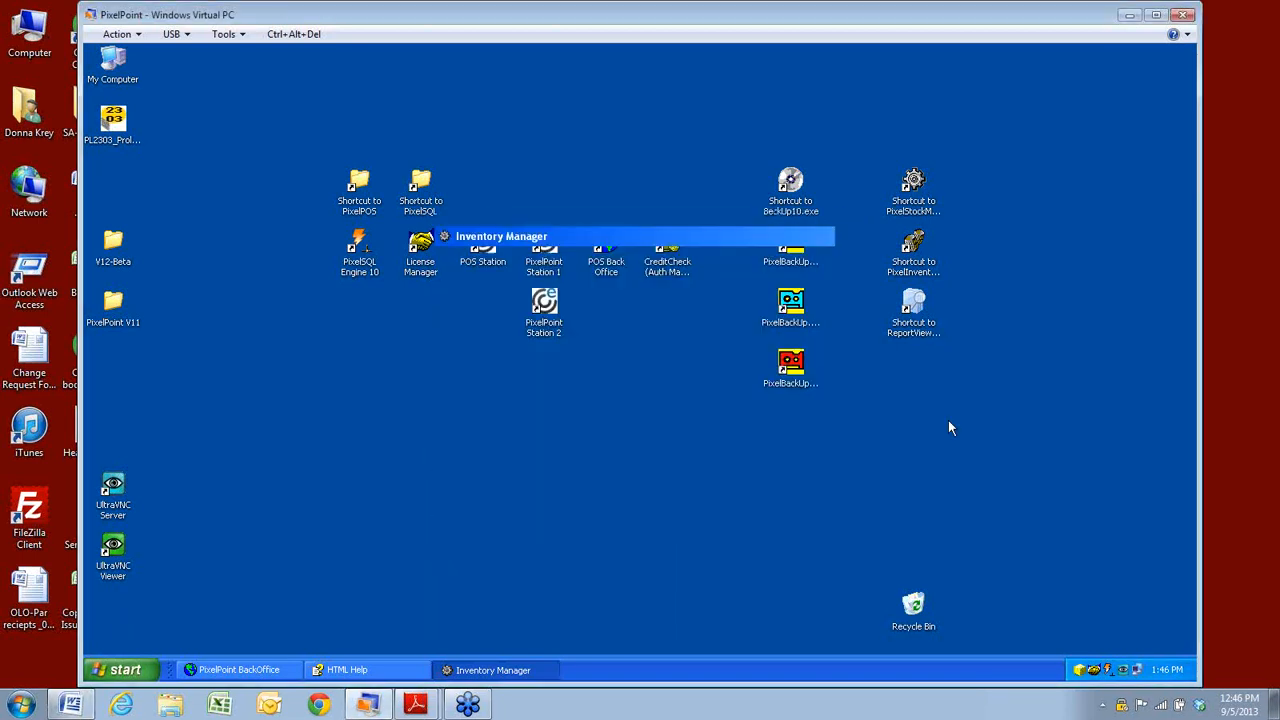
click(238, 670)
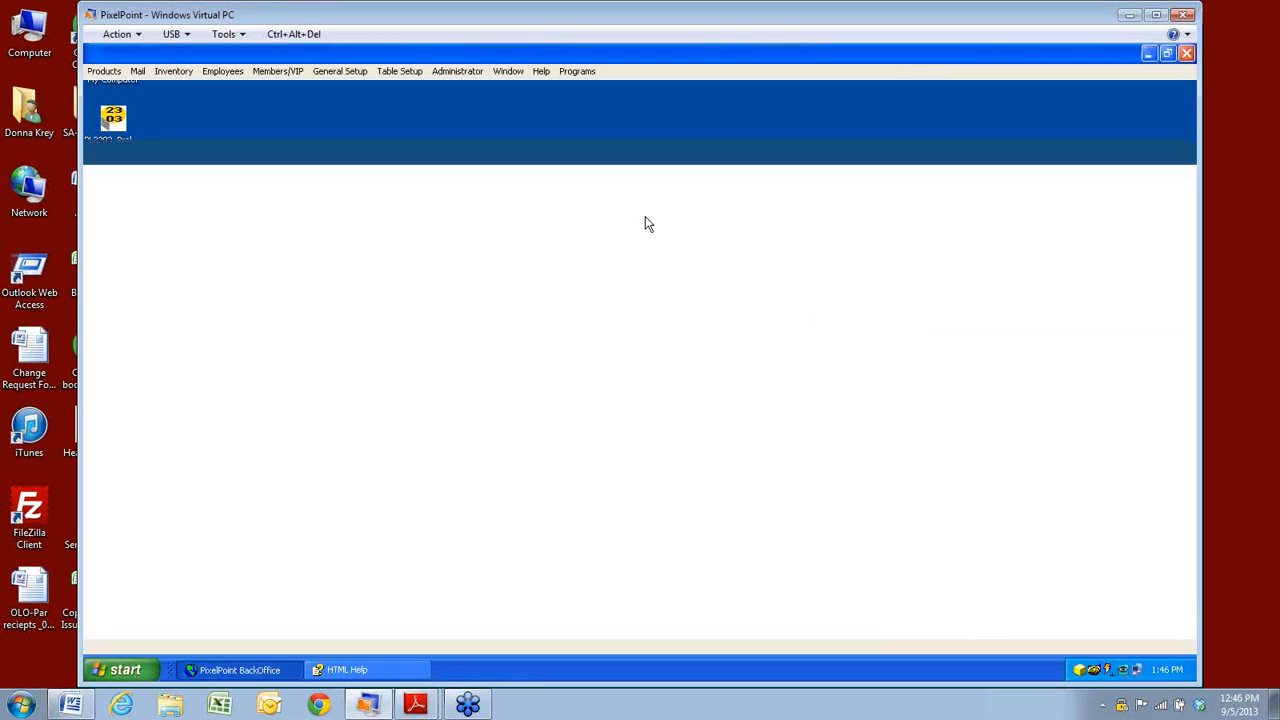
click(175, 72)
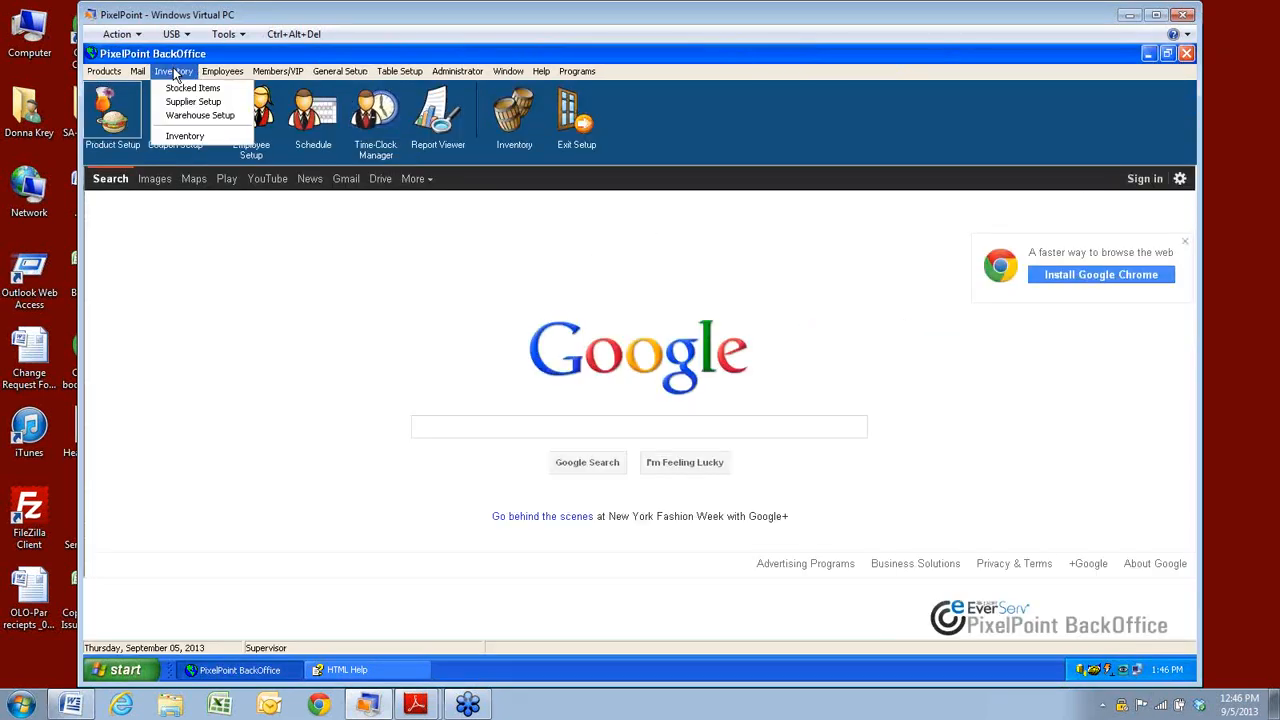
click(176, 137)
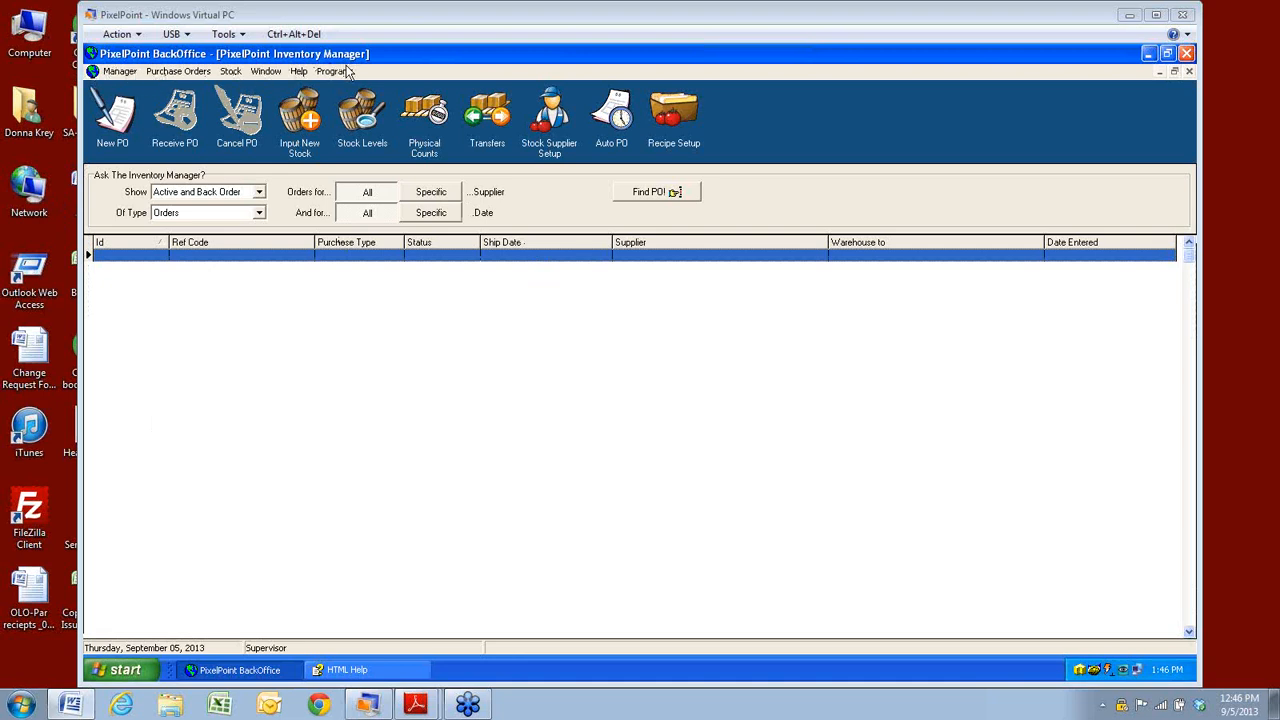
Dismiss the toolbar customization menu and view the purchase order status filter choices.
right_click(785, 106)
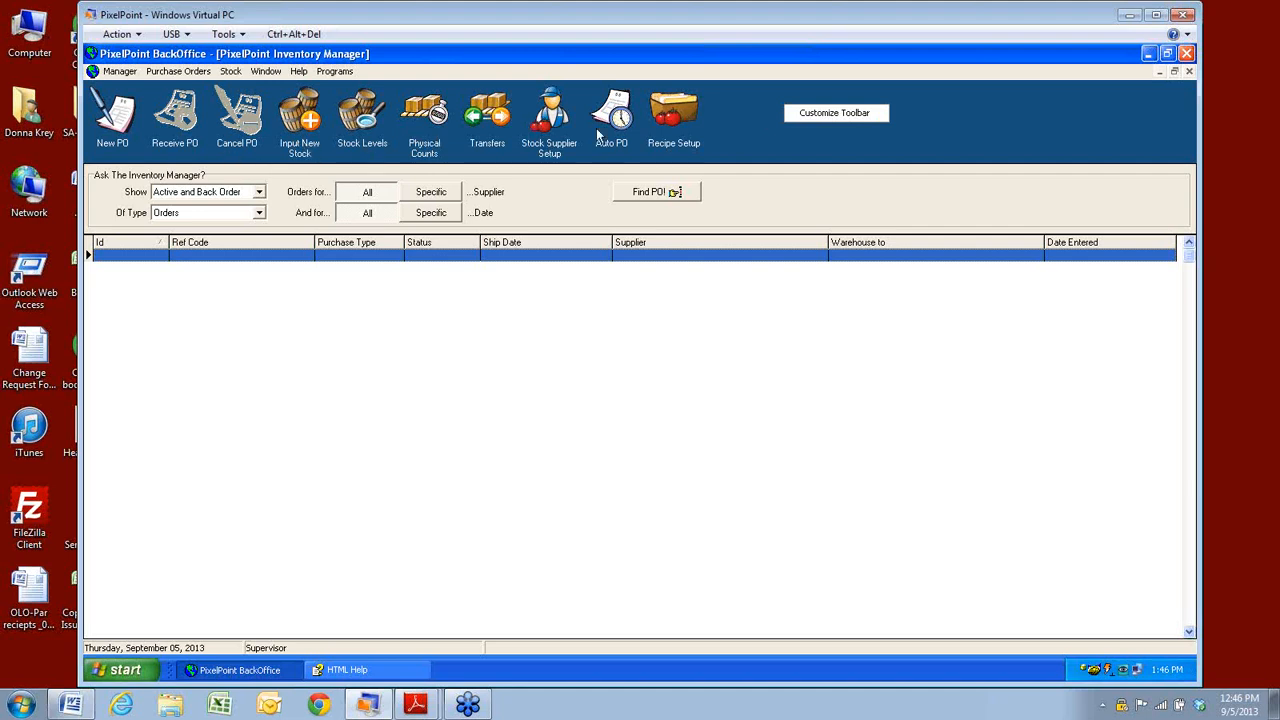
click(741, 125)
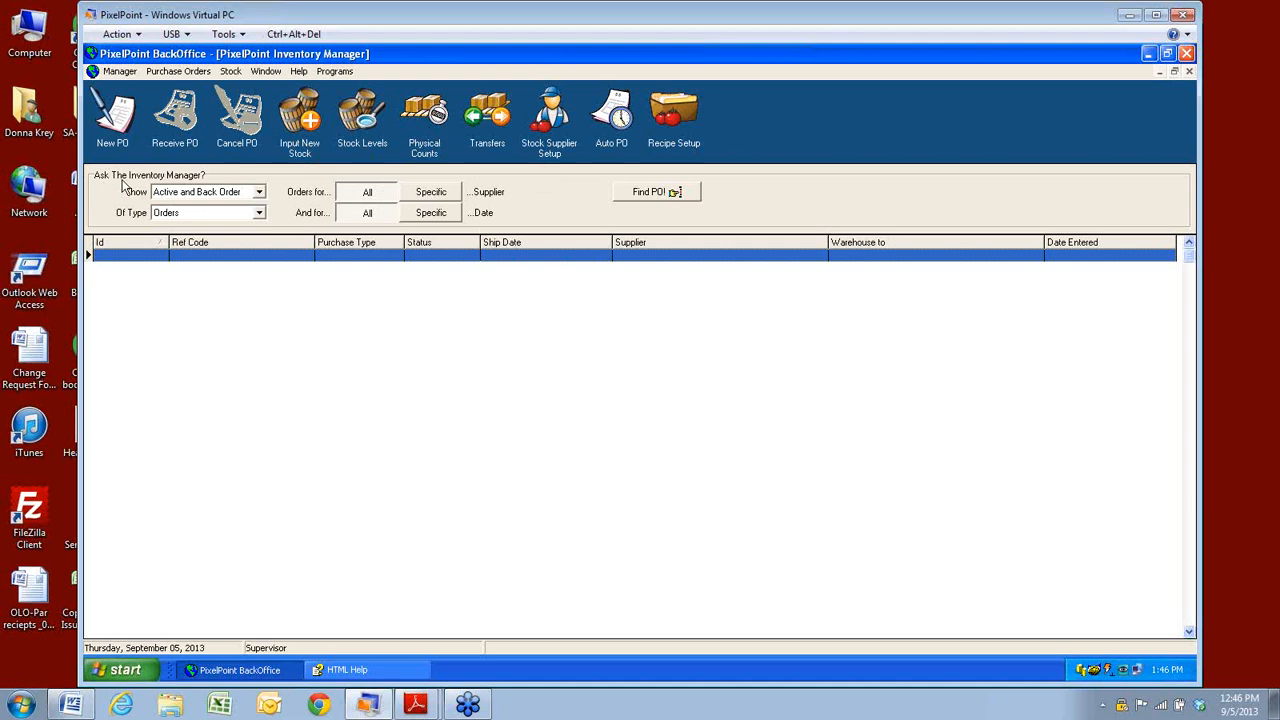
click(259, 192)
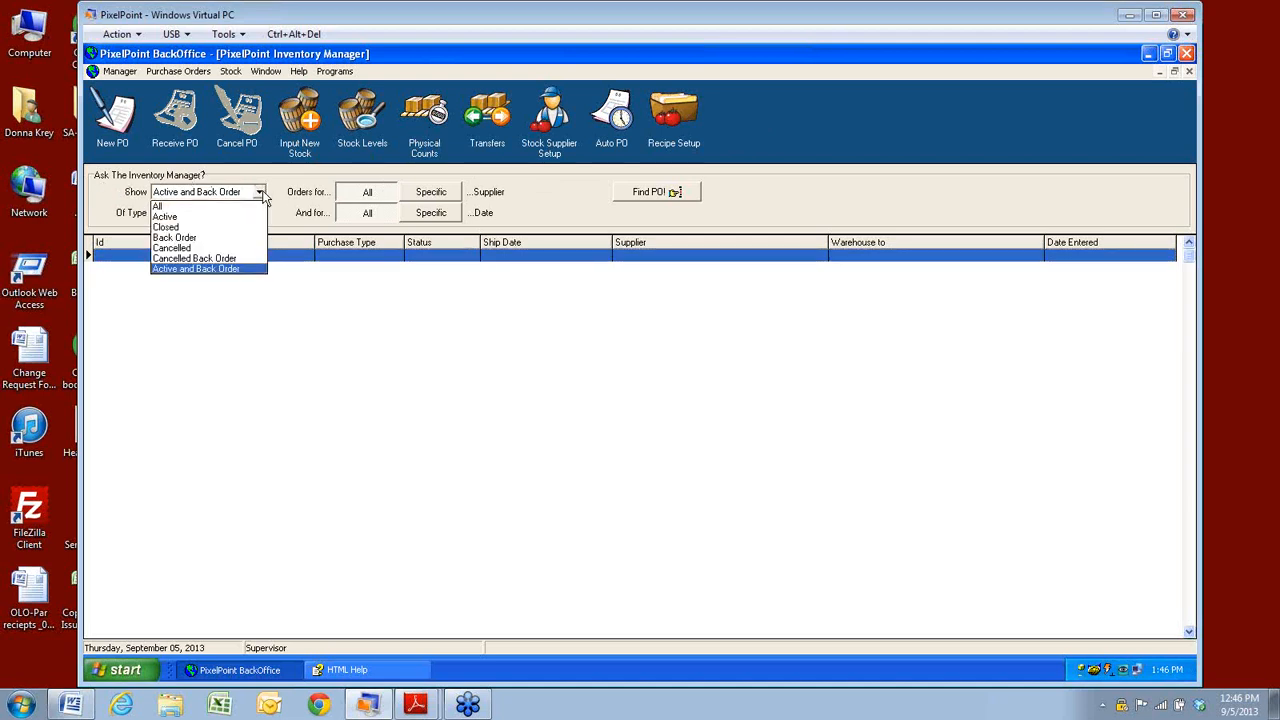
Keep the Active and Back Order filter, and confirm Auto Receive PO stays Yes in Options.
click(497, 385)
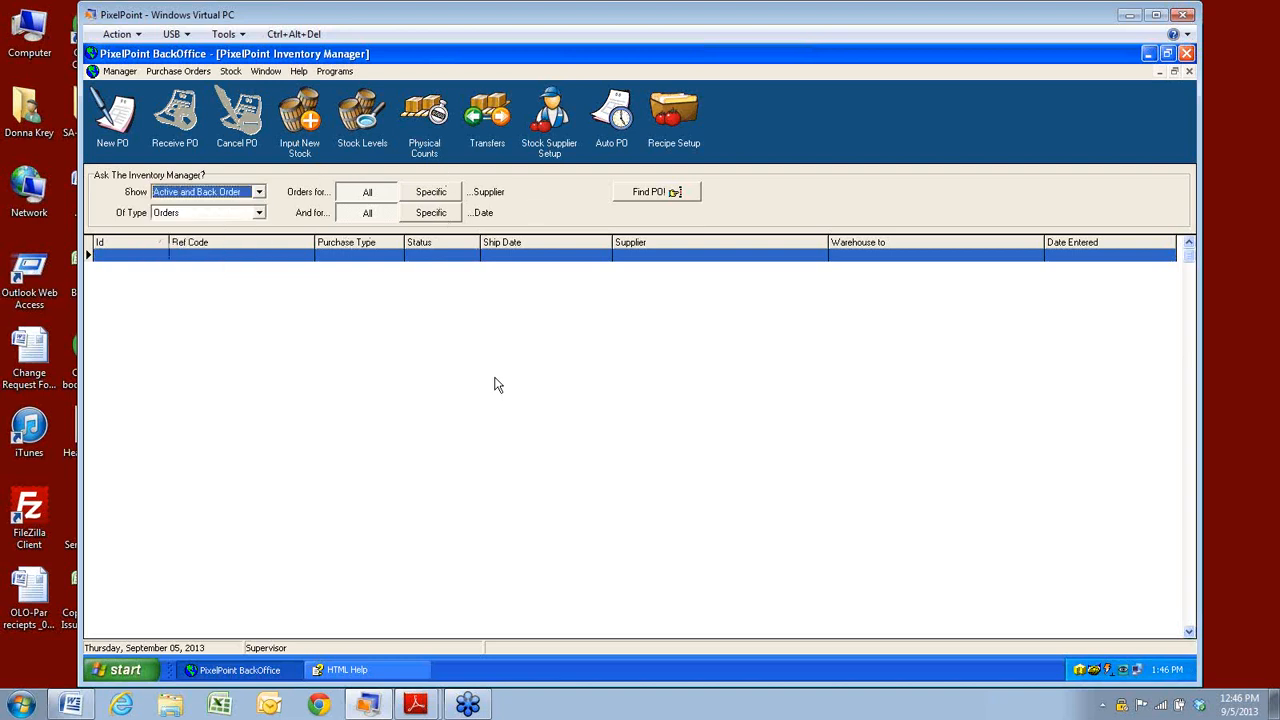
click(119, 72)
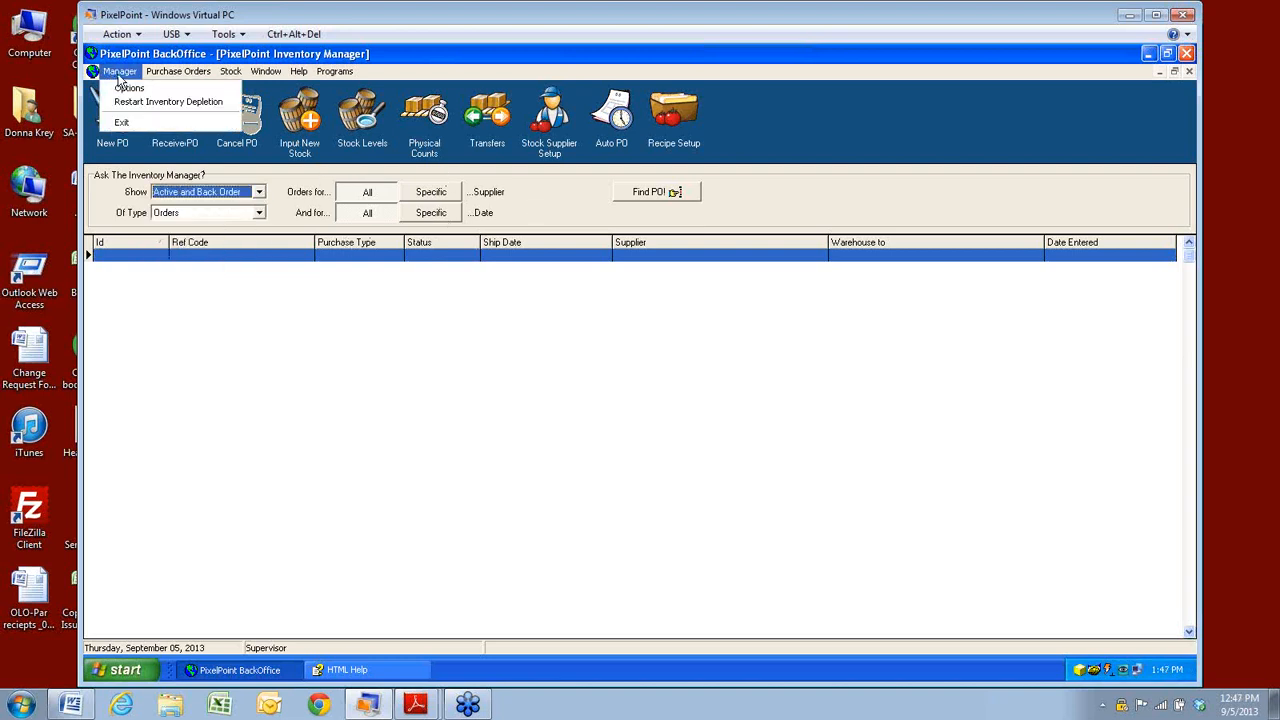
click(130, 101)
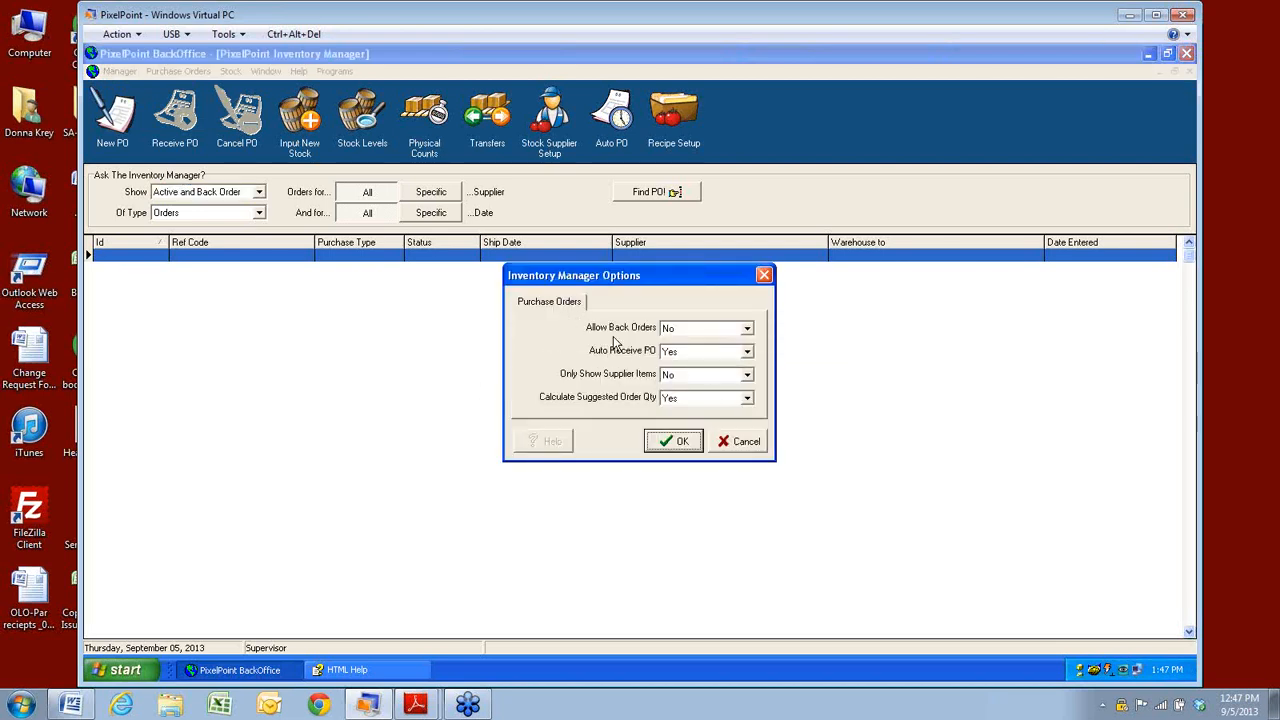
mouse_move(627, 337)
mouse_move(651, 360)
click(747, 352)
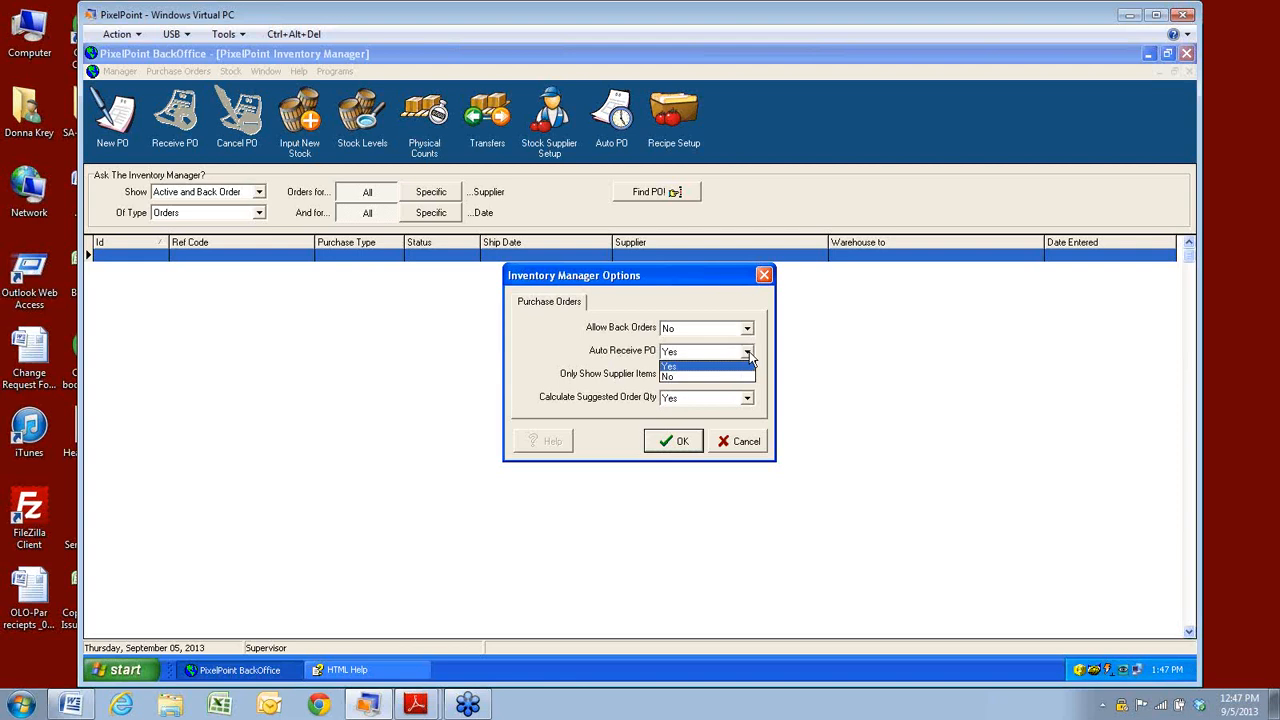
click(545, 393)
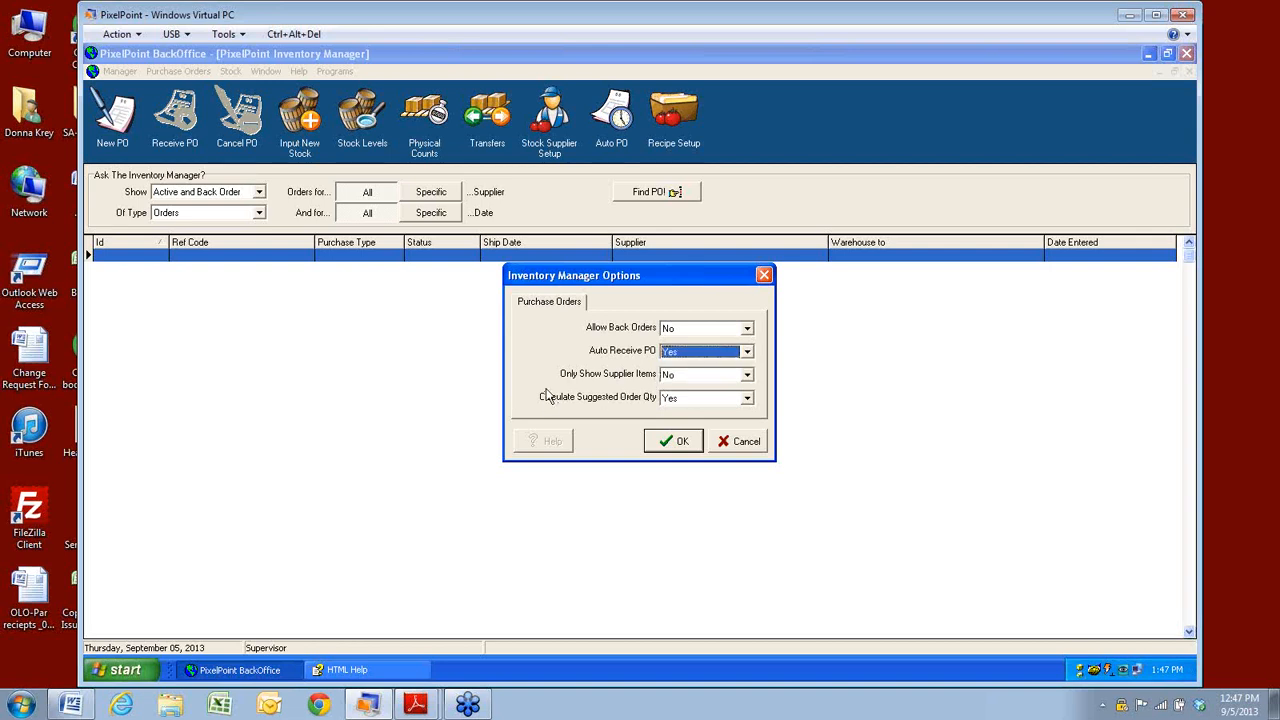
Leave Only Show Supplier Items at No and cancel the options without changes.
click(748, 376)
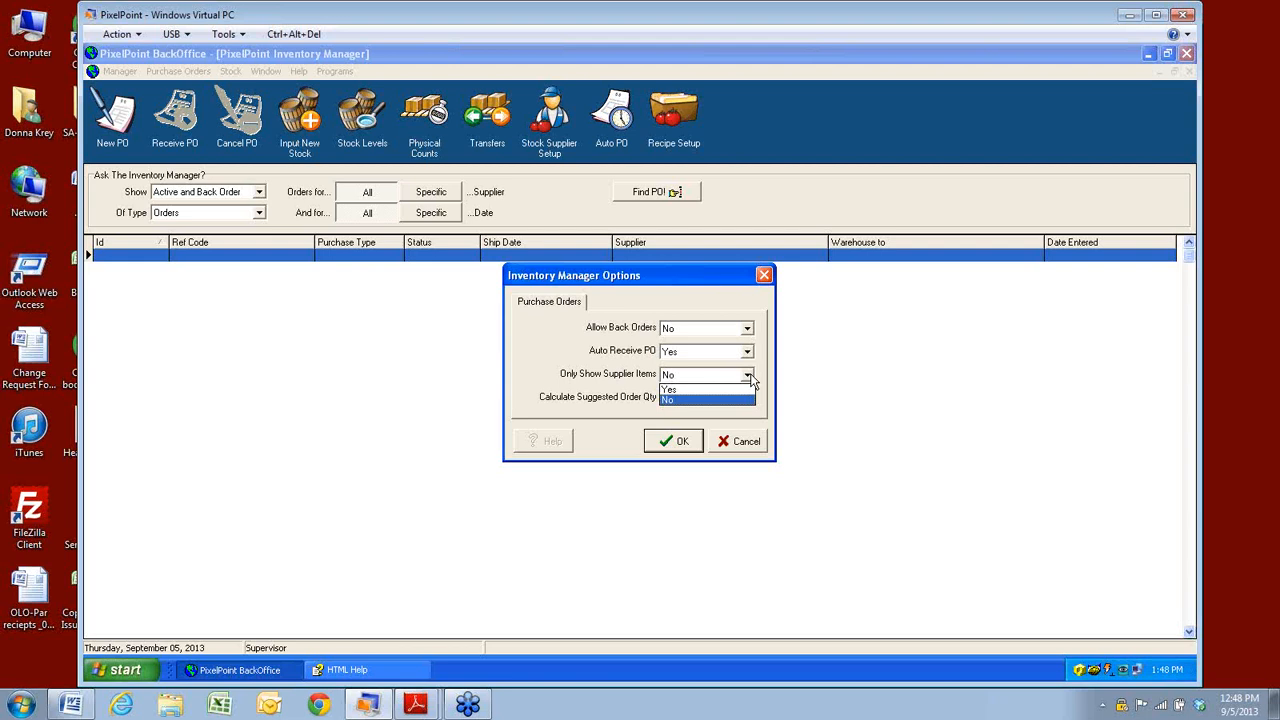
click(750, 380)
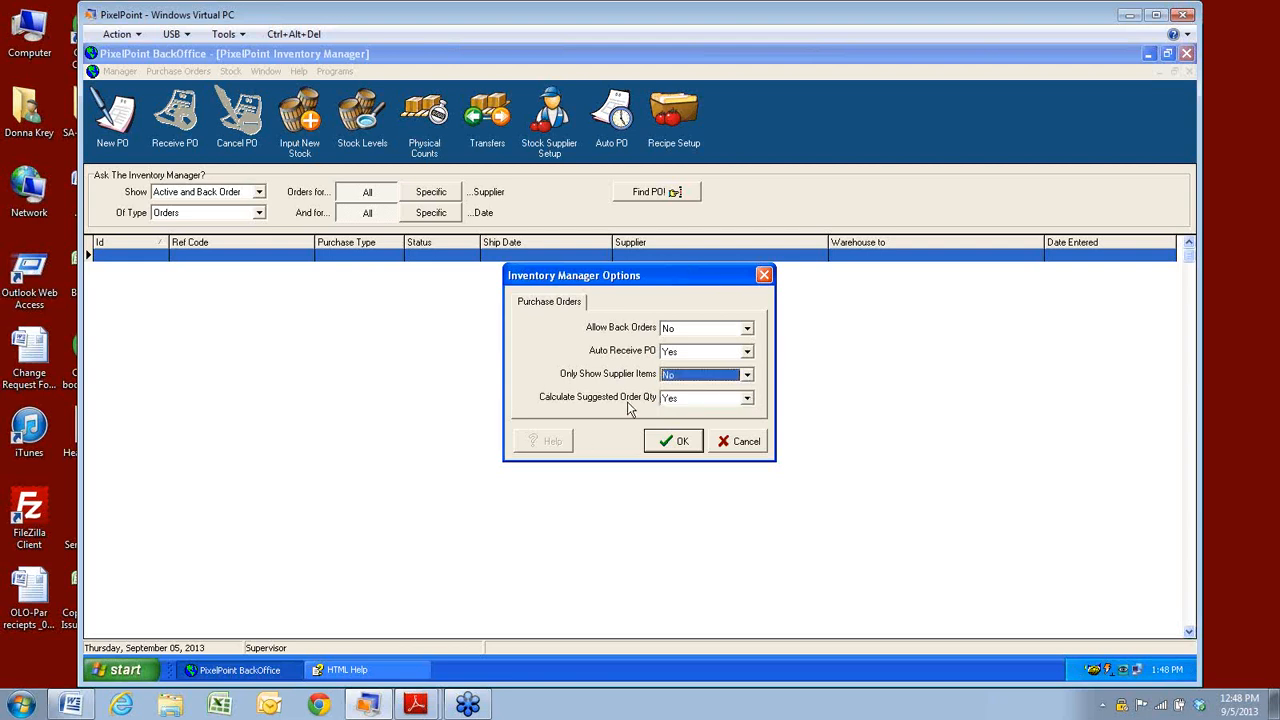
mouse_move(653, 403)
click(745, 447)
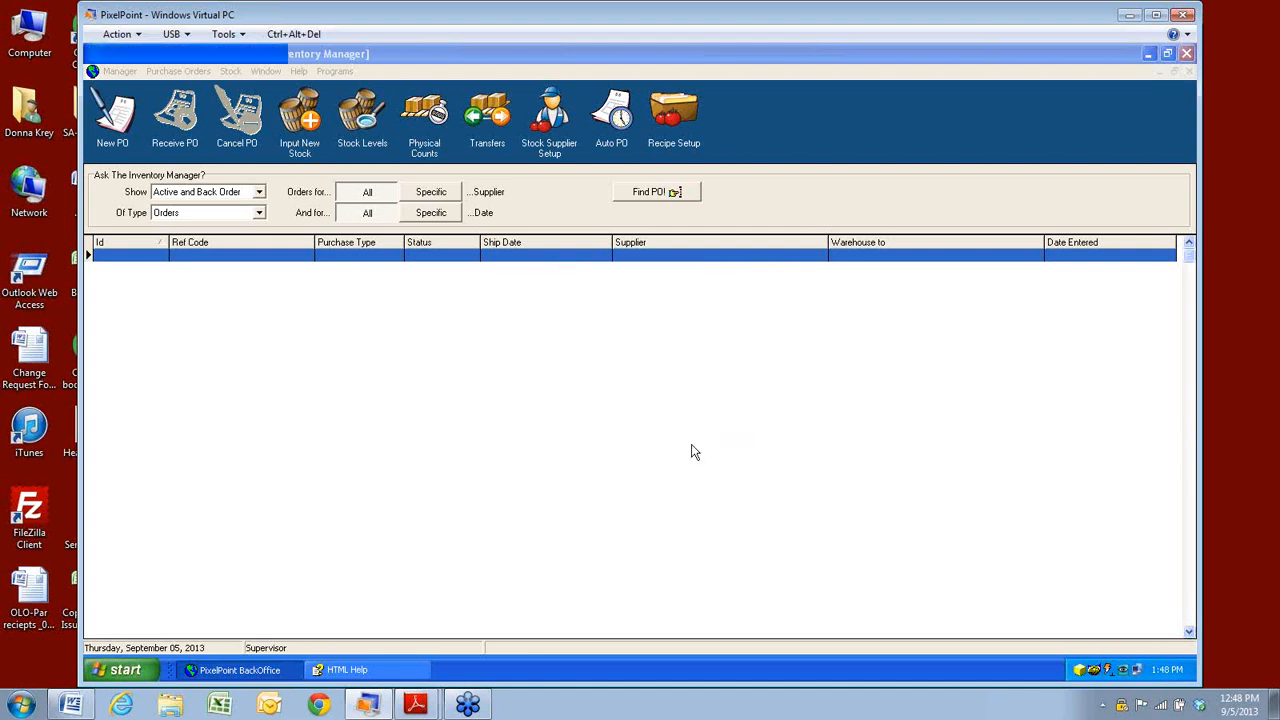
Restart inventory depletion from the Manager menu and check that it is running.
click(120, 72)
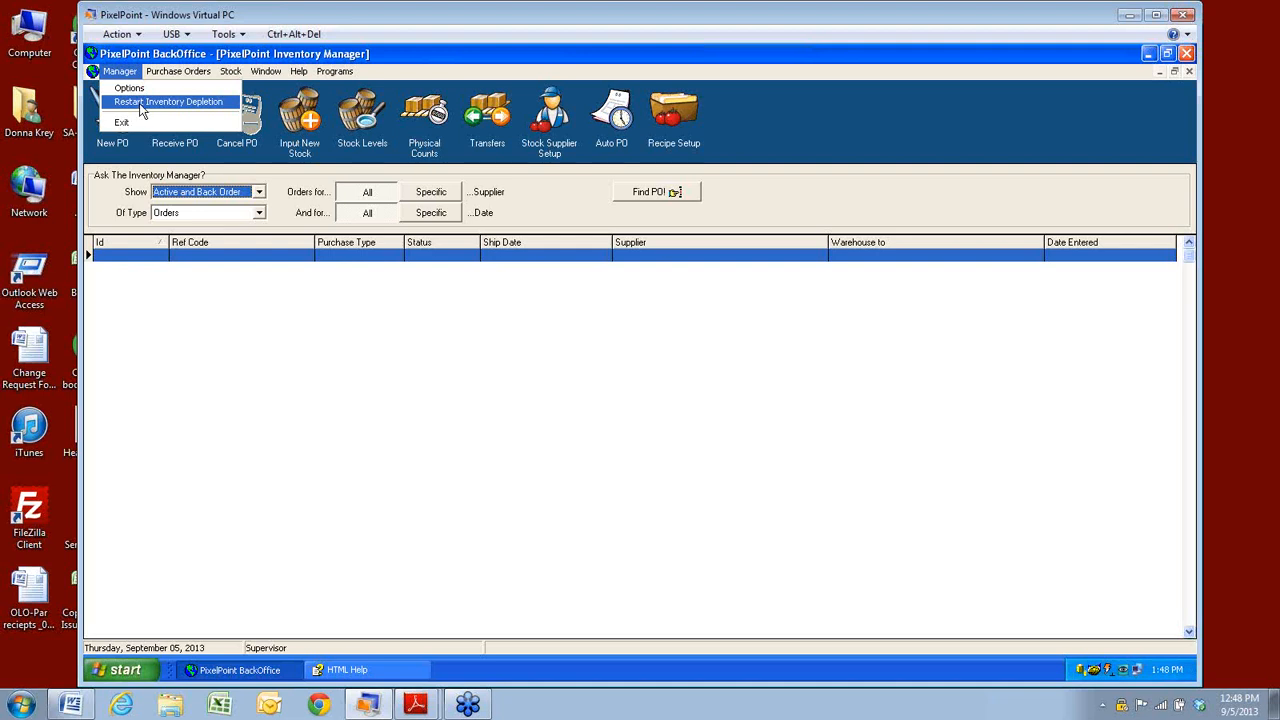
click(125, 102)
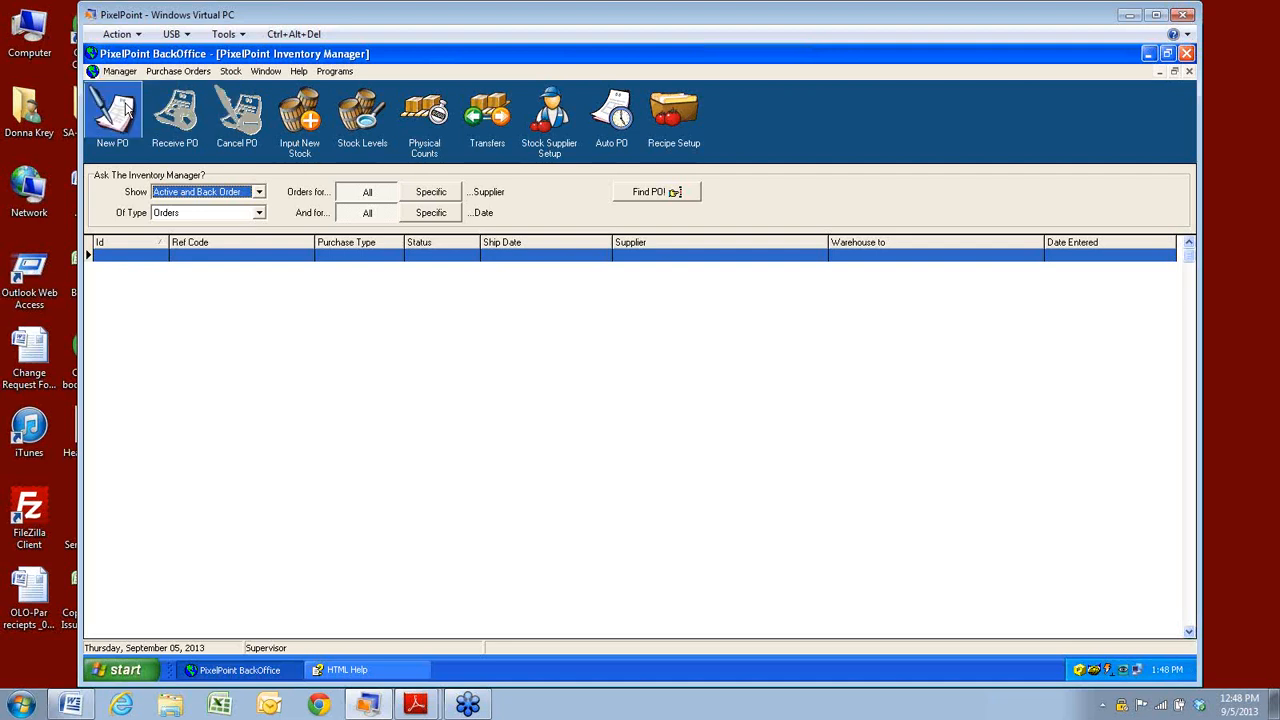
click(120, 72)
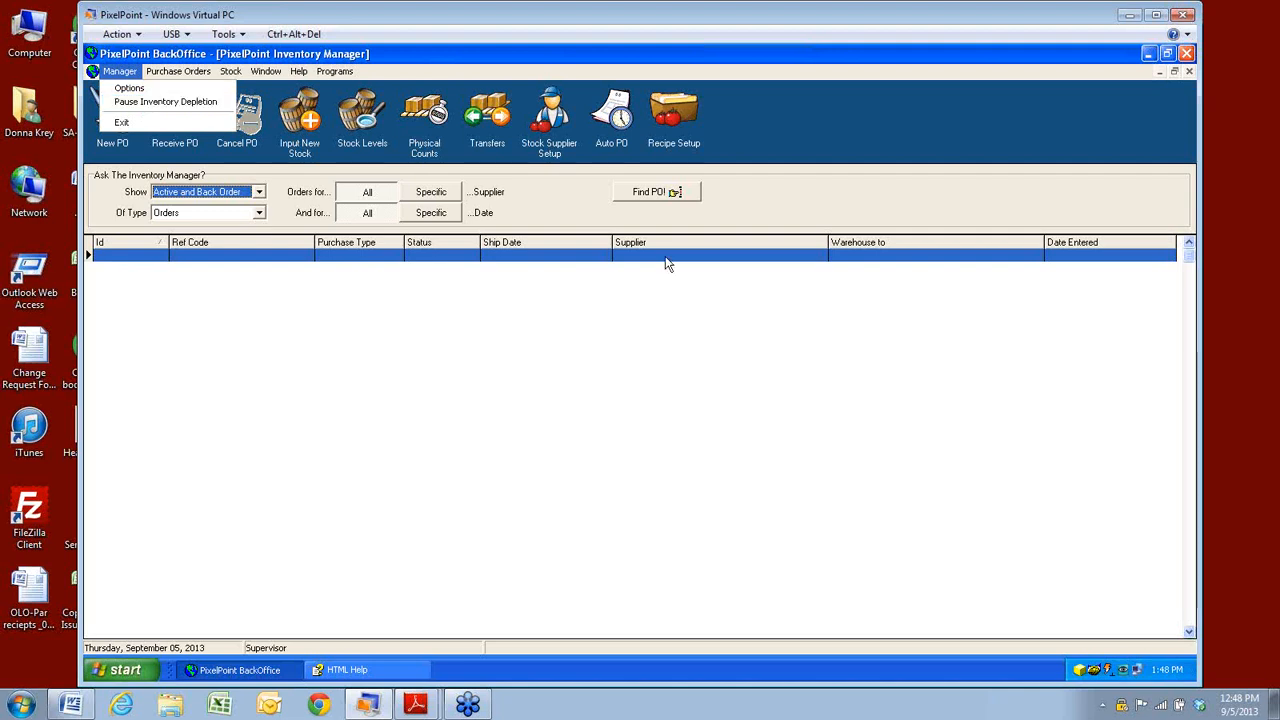
Confirm StockBoy is processing, minimize it, and recheck the depletion status.
double_click(1081, 673)
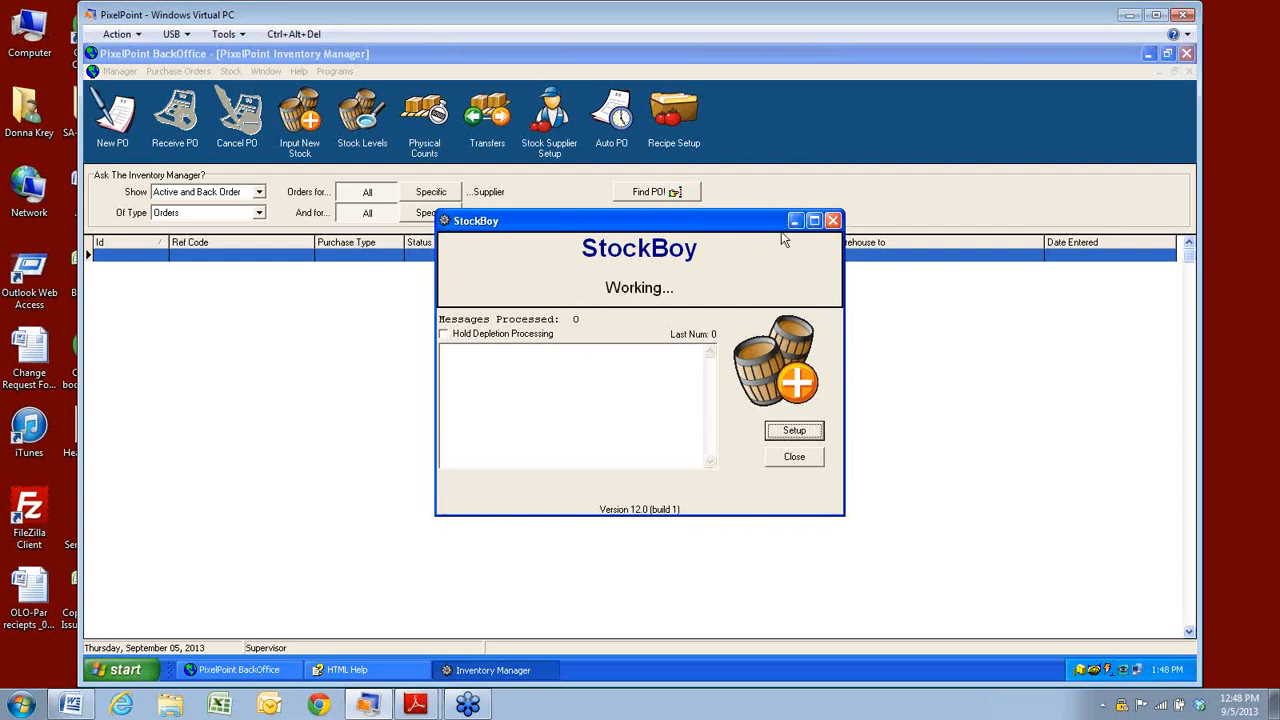
click(795, 221)
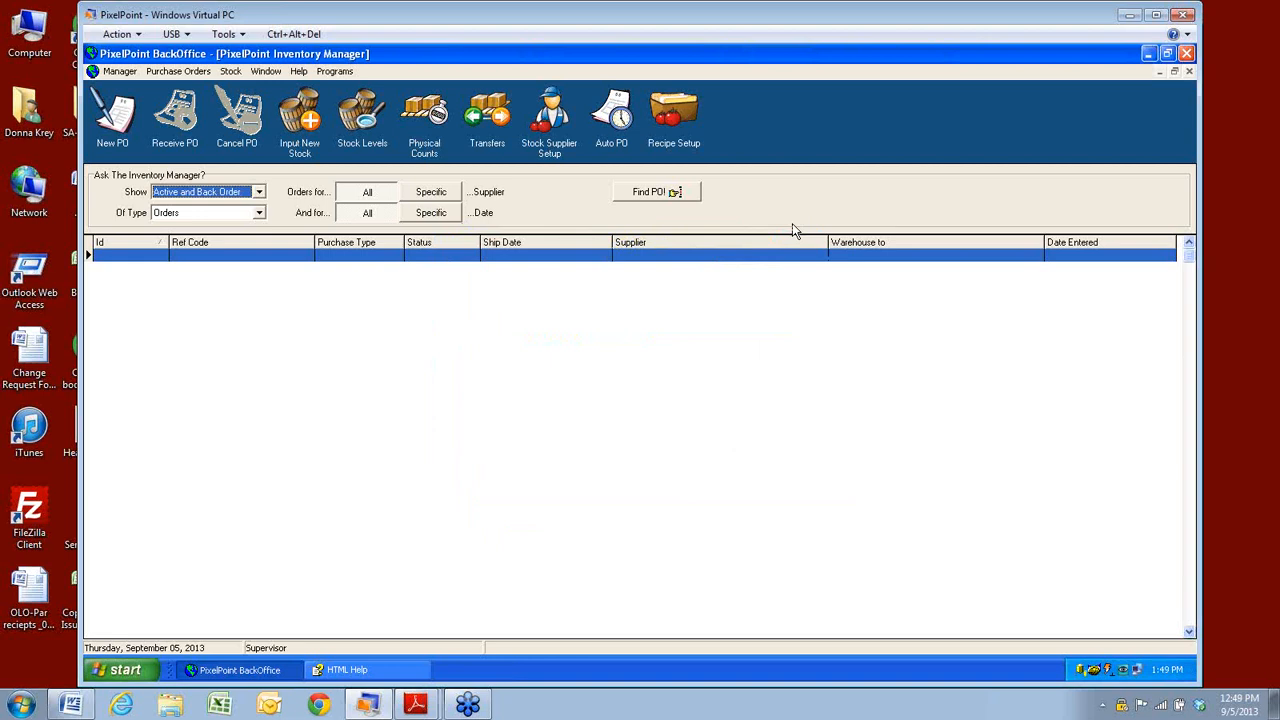
click(112, 74)
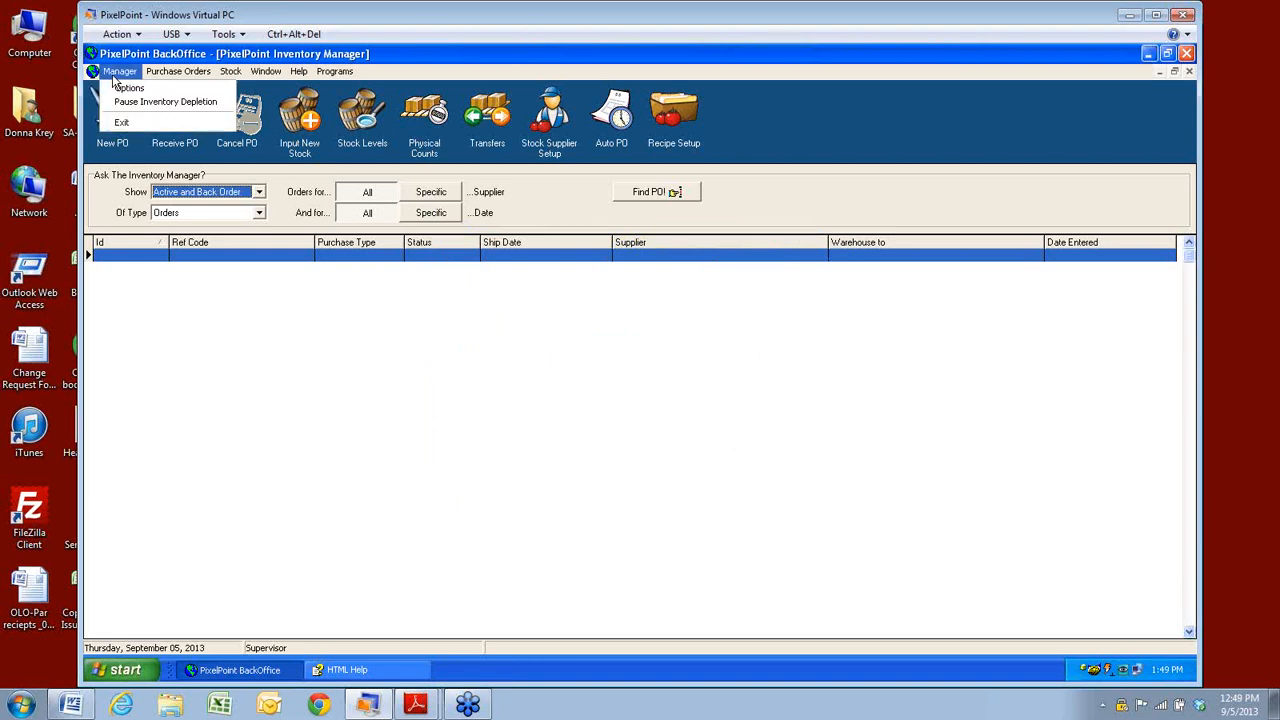
mouse_move(166, 78)
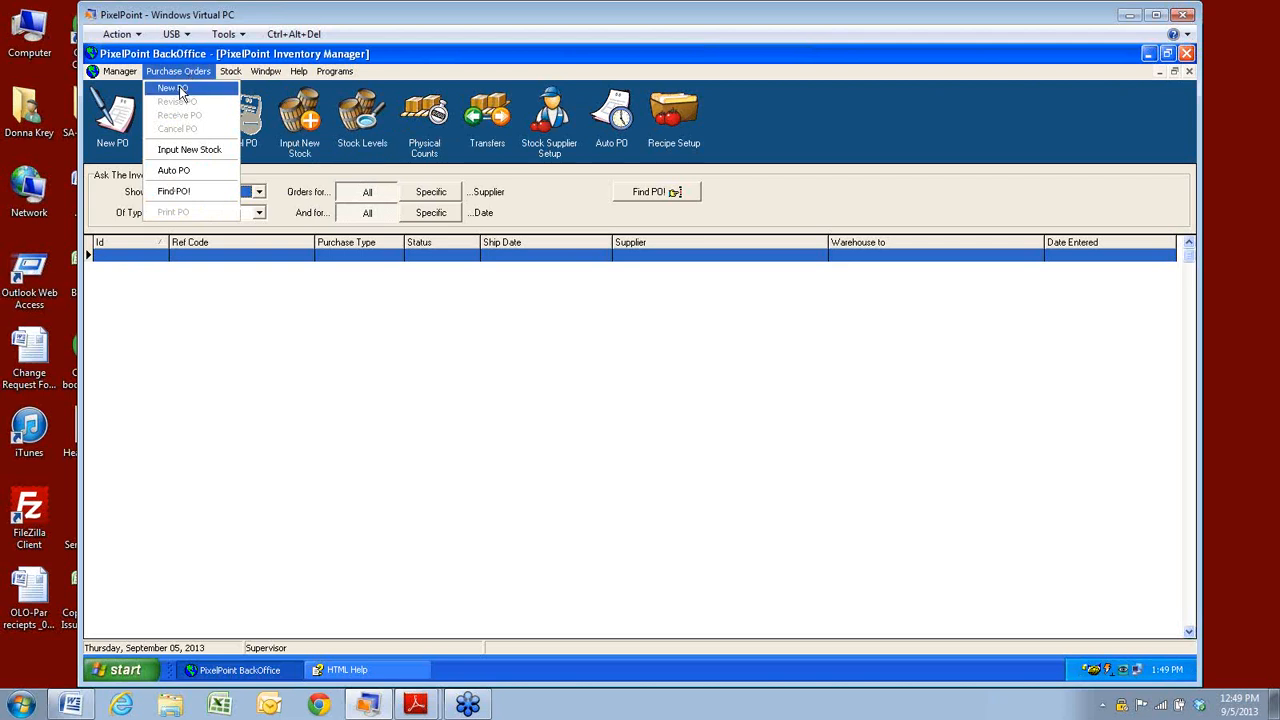
Start new purchase order 2007 for ABC Supplier, delivered to WareHouse General.
click(179, 86)
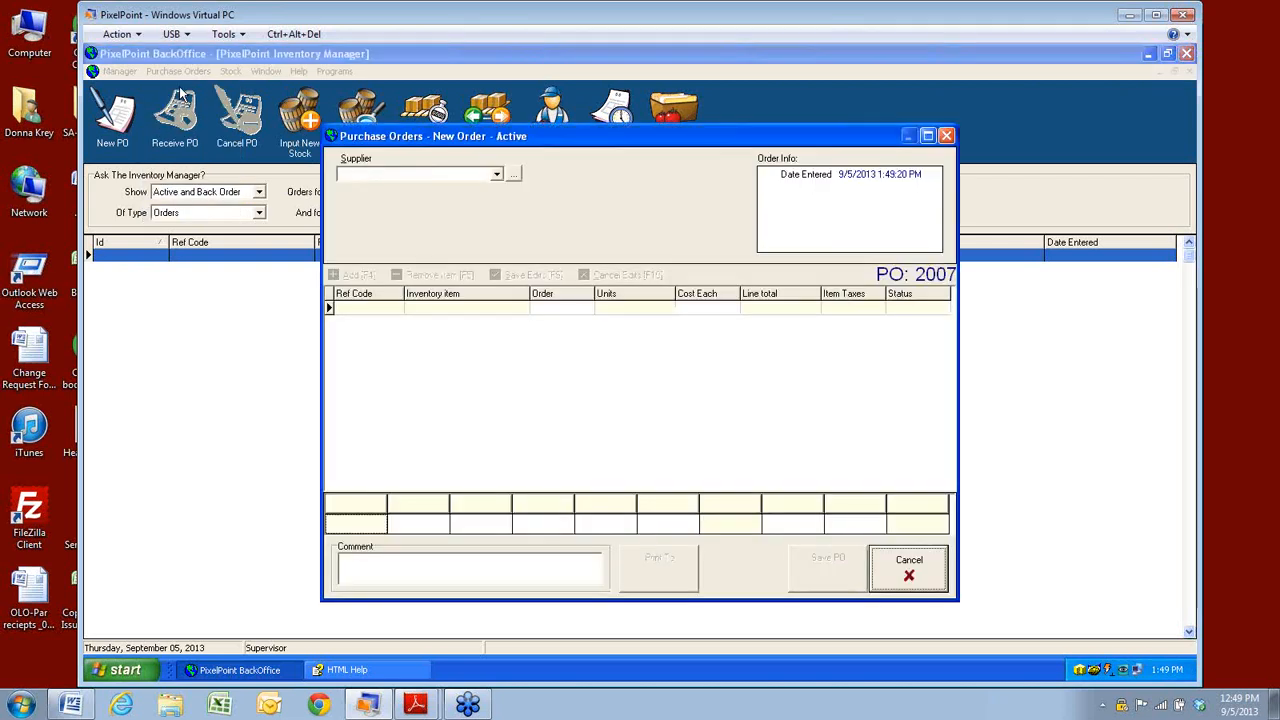
click(496, 175)
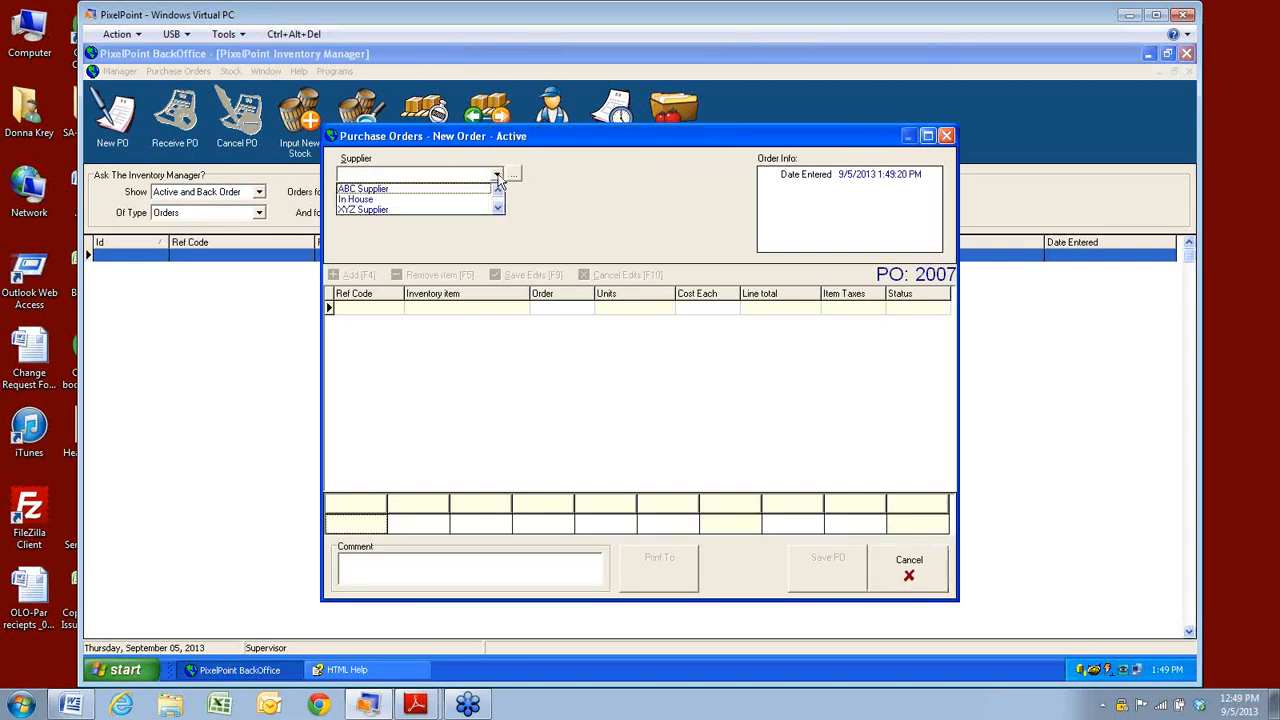
click(370, 190)
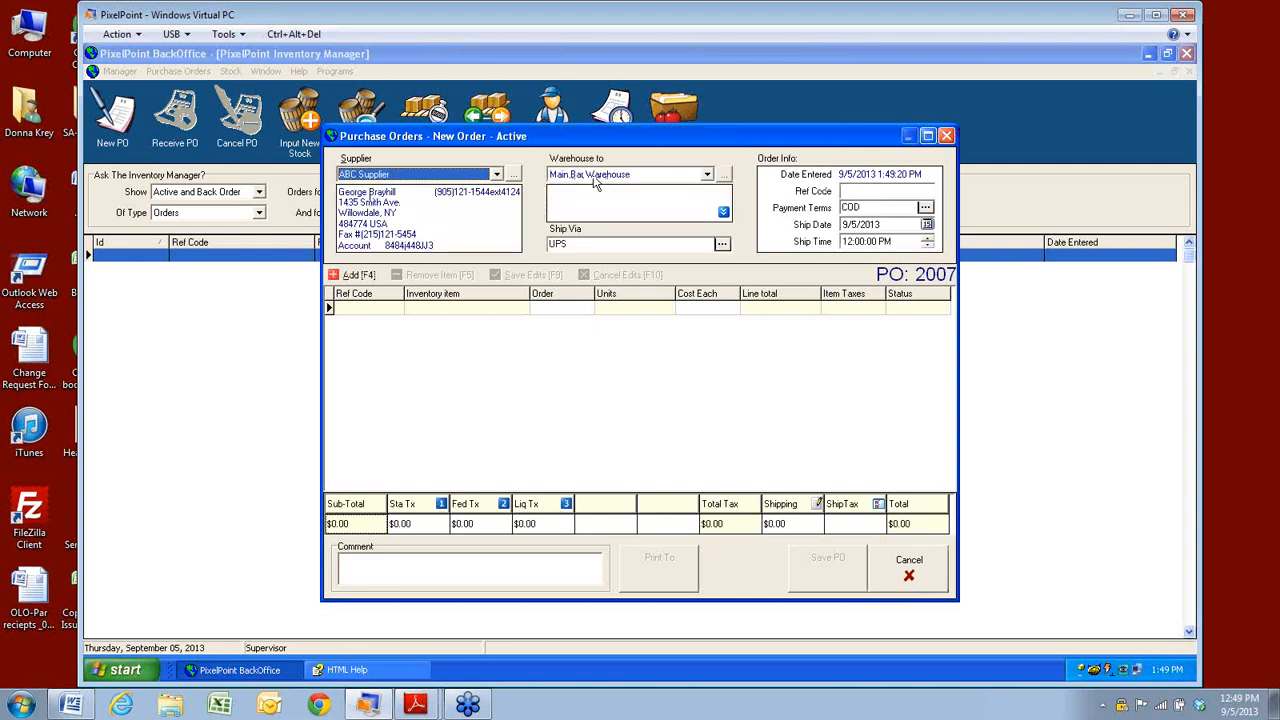
click(708, 177)
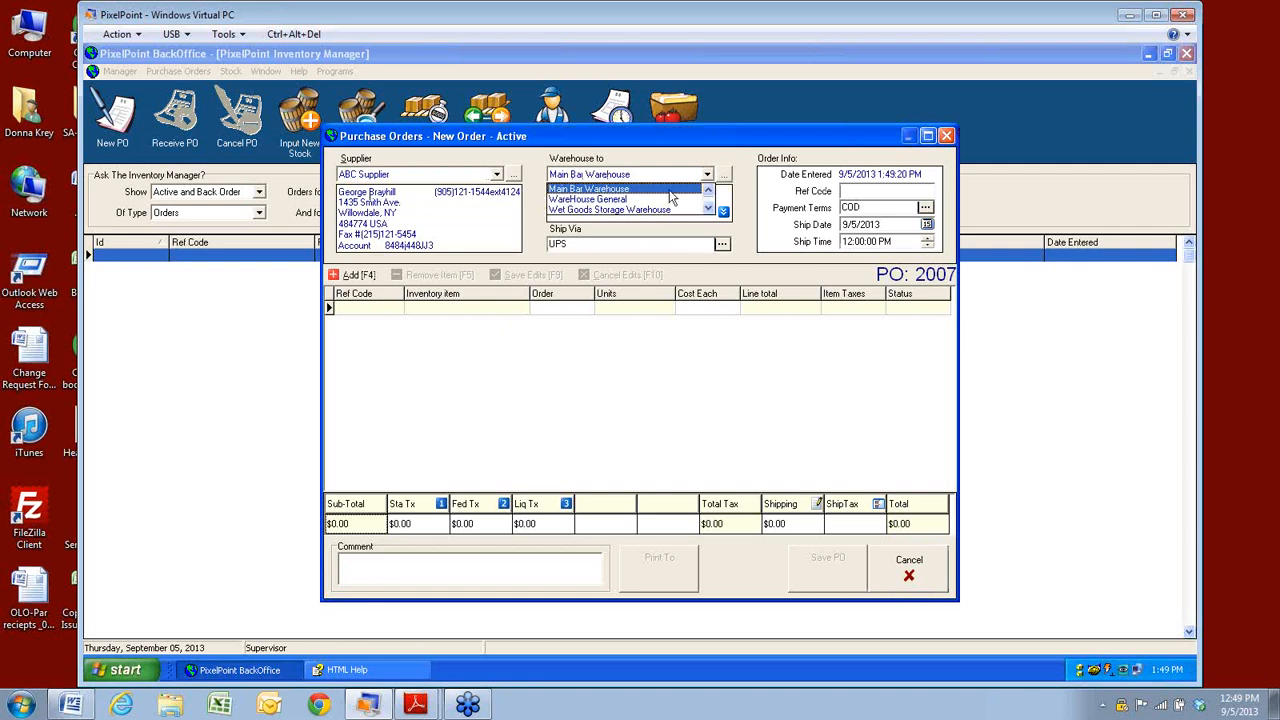
click(600, 199)
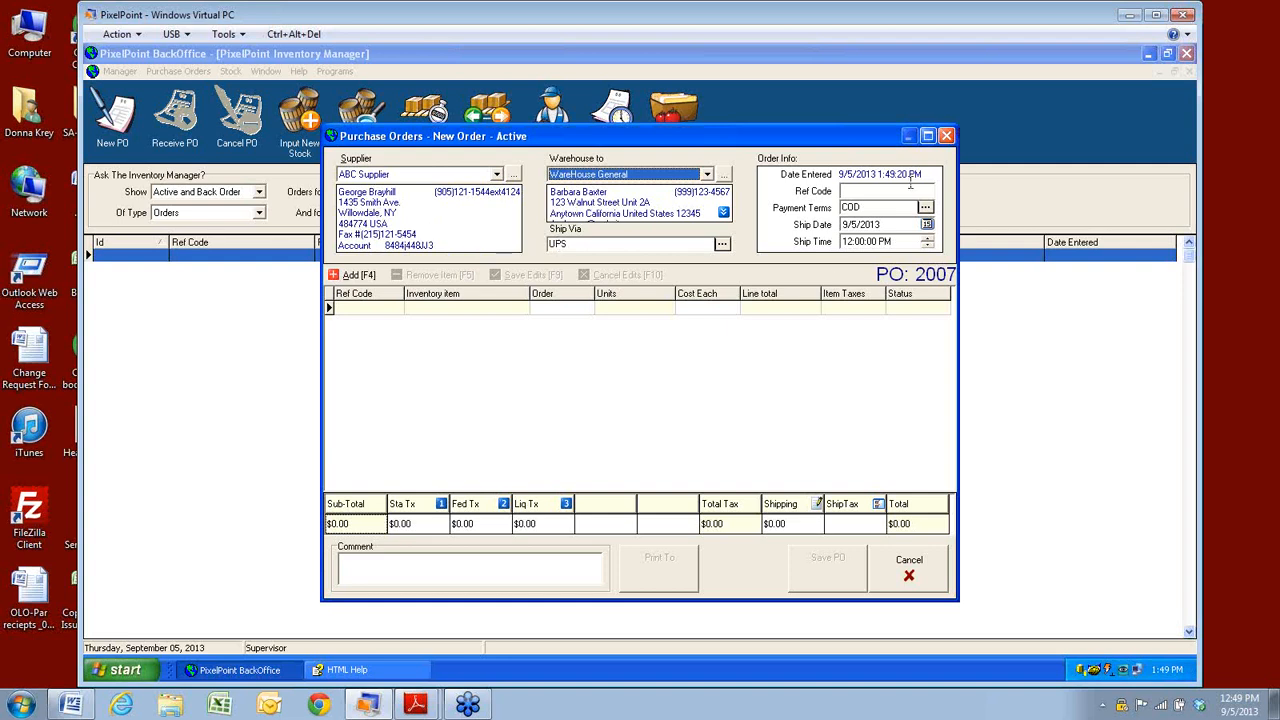
Check the empty Payment Terms lookup and set the ship date to 9/6/2013.
click(862, 205)
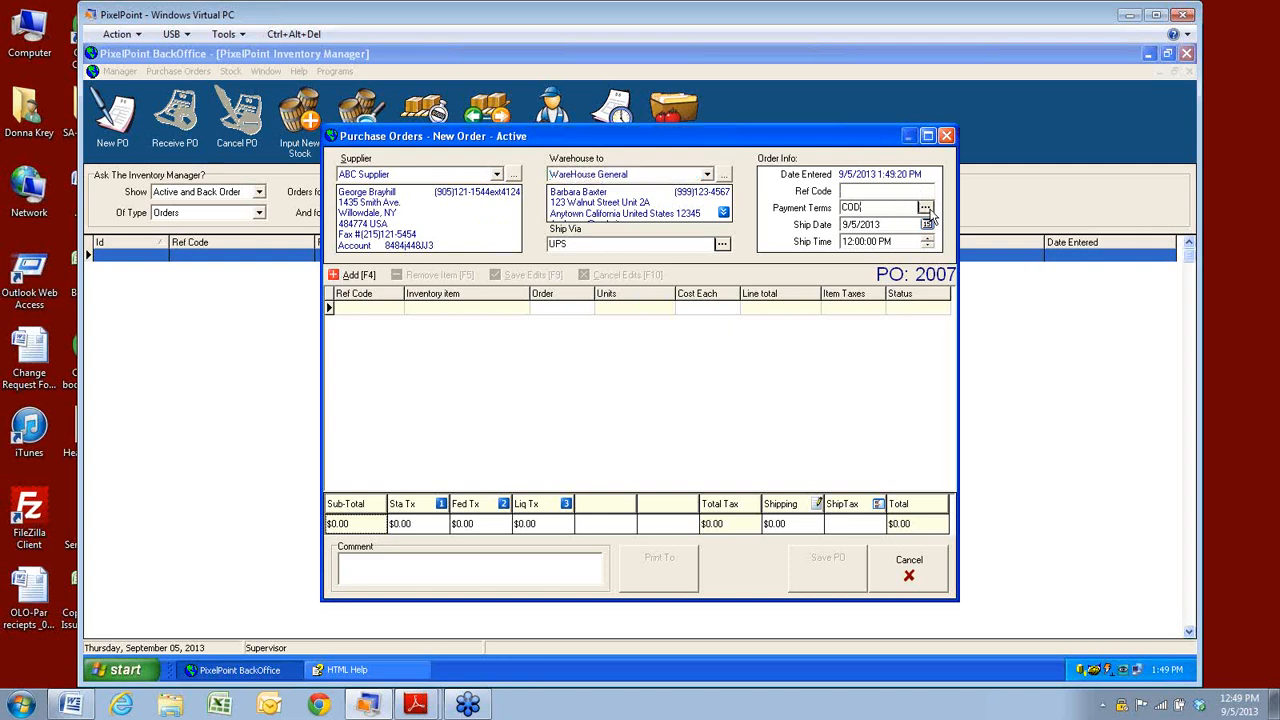
click(925, 208)
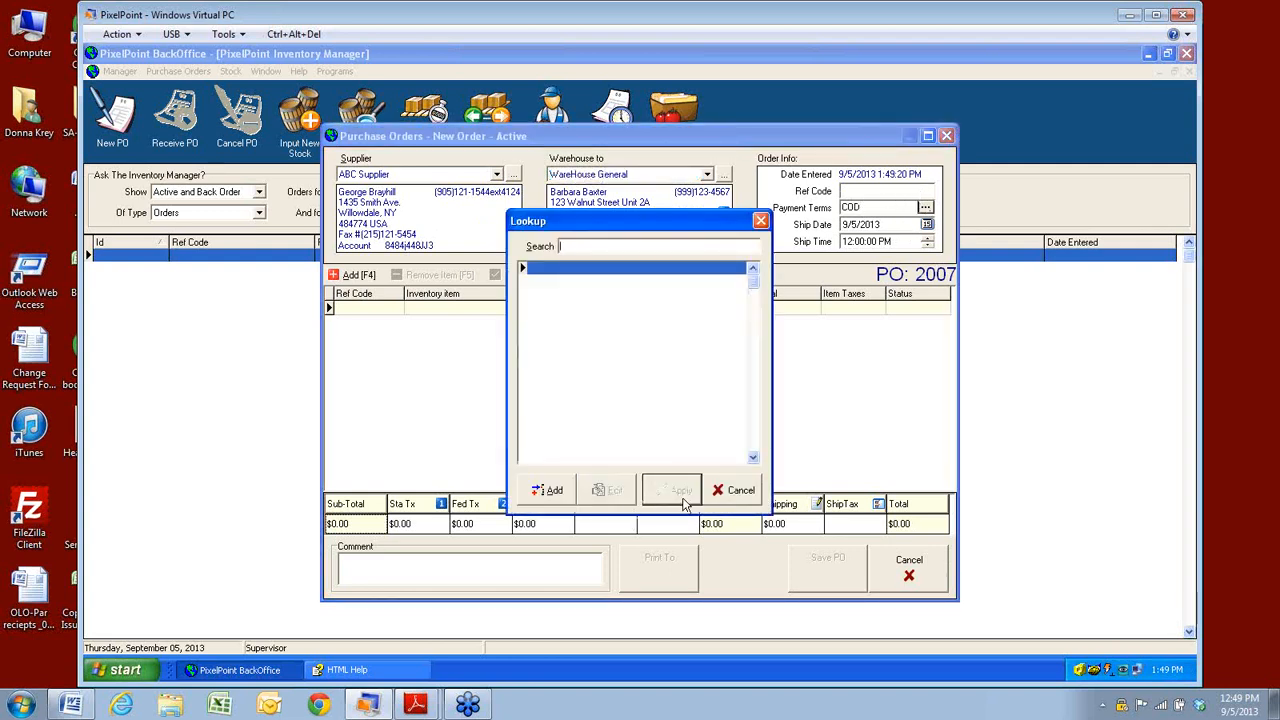
click(735, 492)
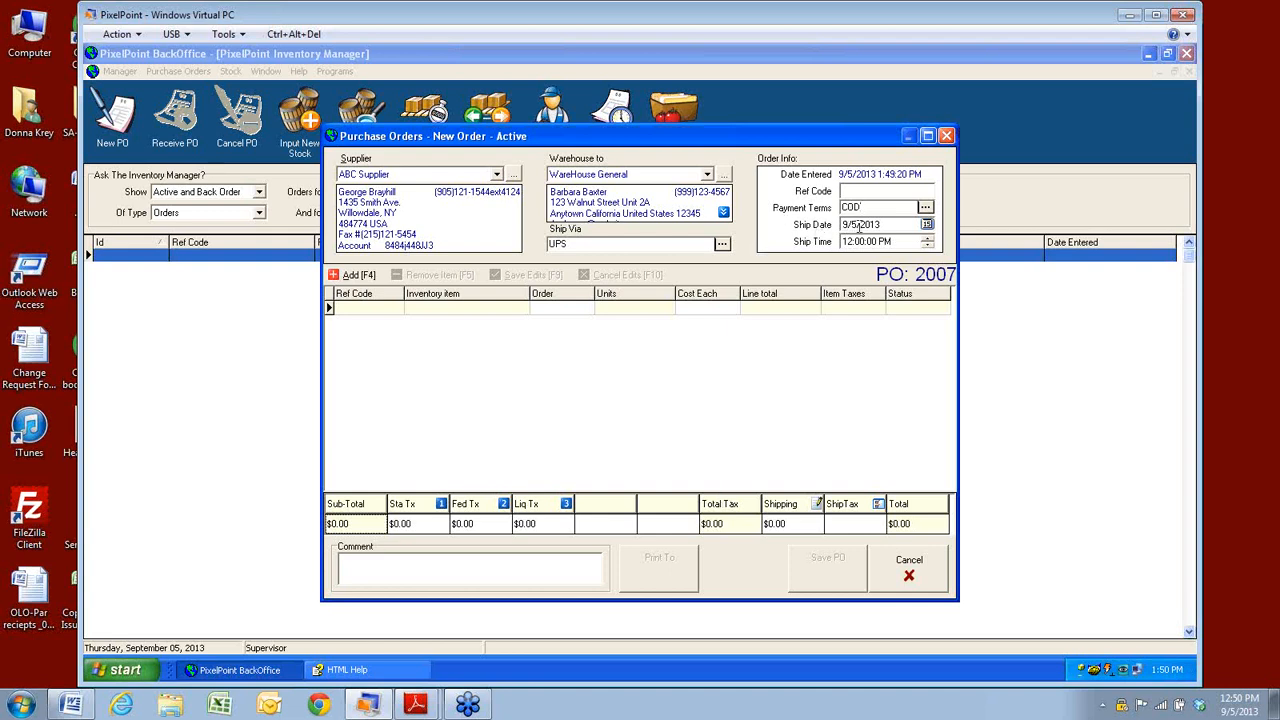
click(927, 225)
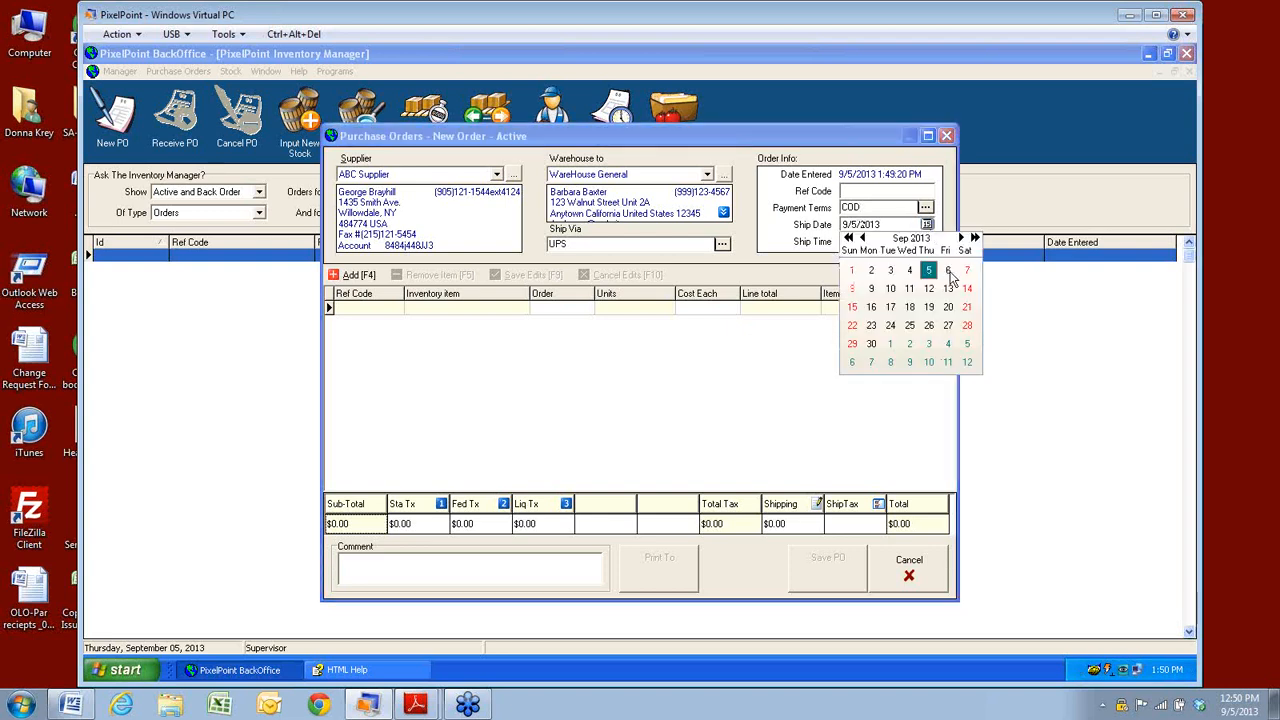
click(947, 271)
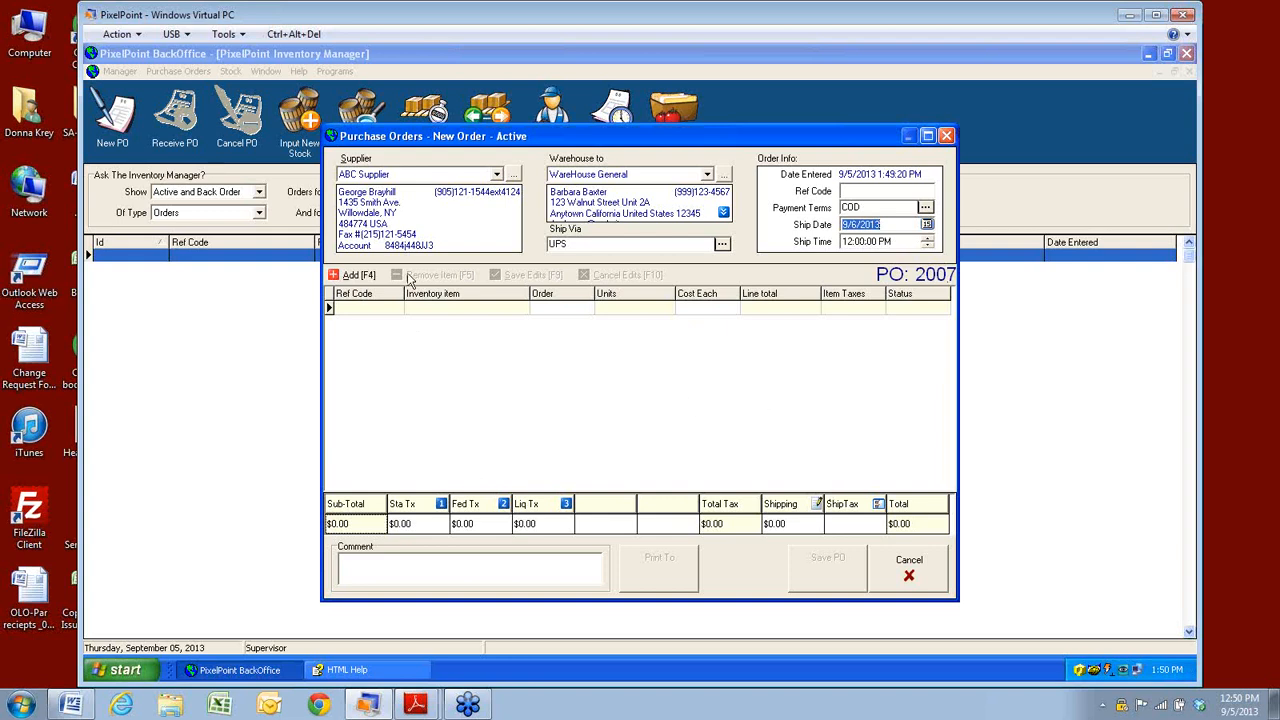
Add items, briefly show all suppliers' items, then select Chicken Breast and Mayo from ABC Supplier.
click(355, 276)
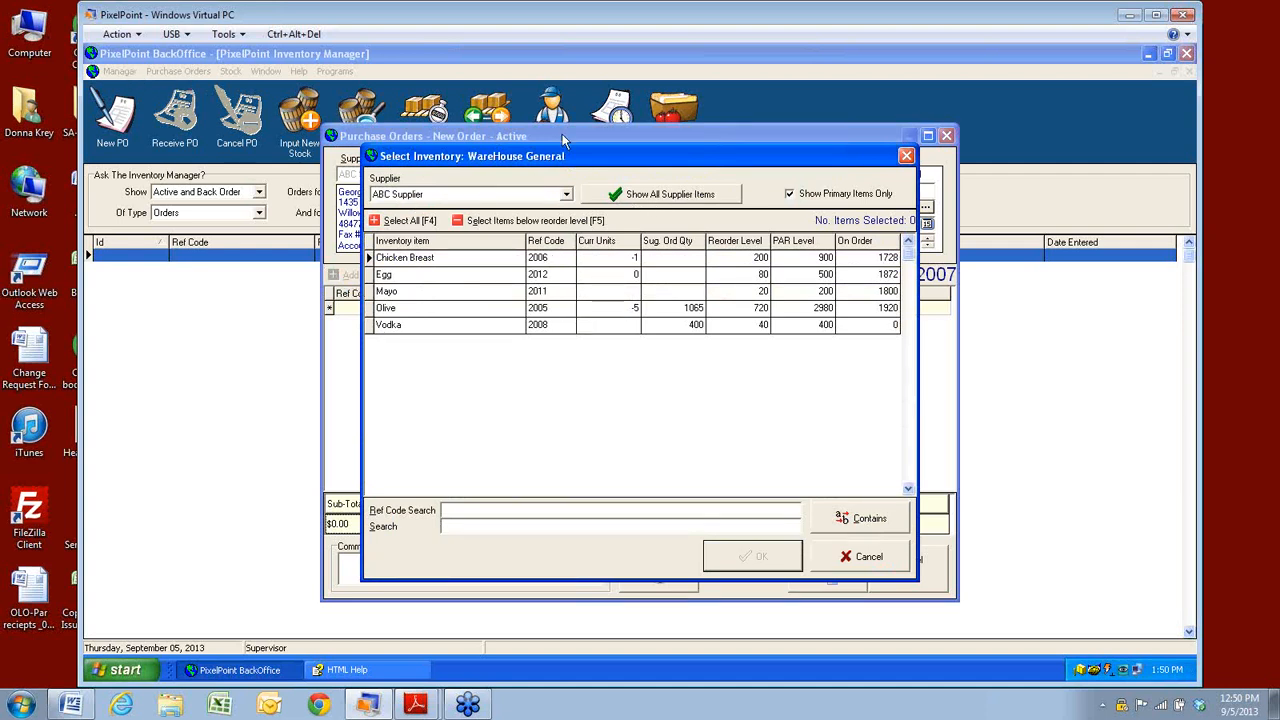
click(688, 198)
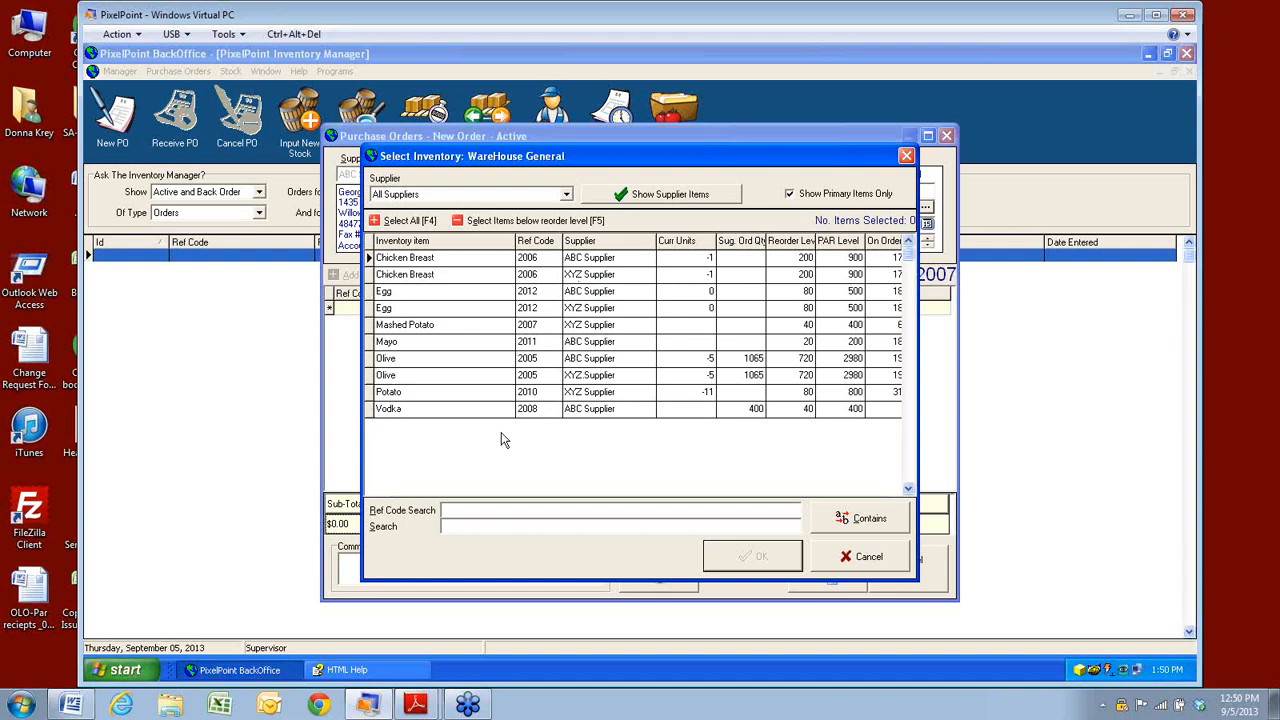
click(660, 196)
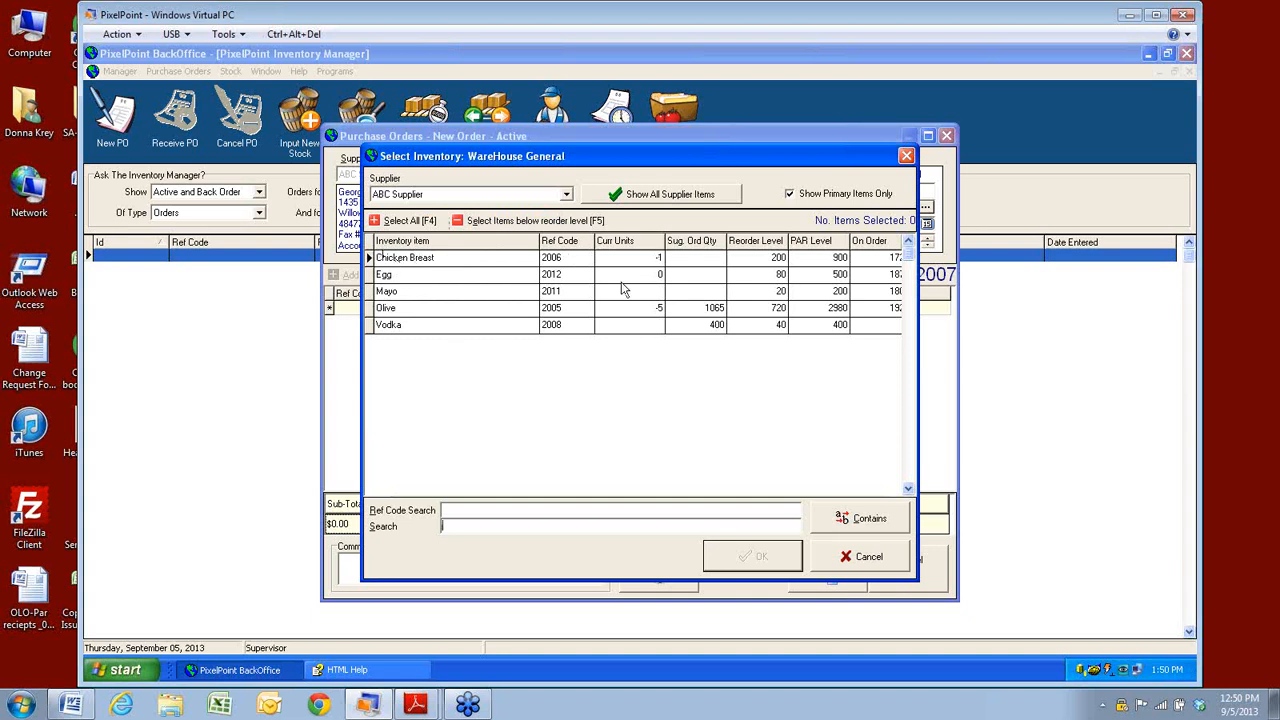
click(400, 262)
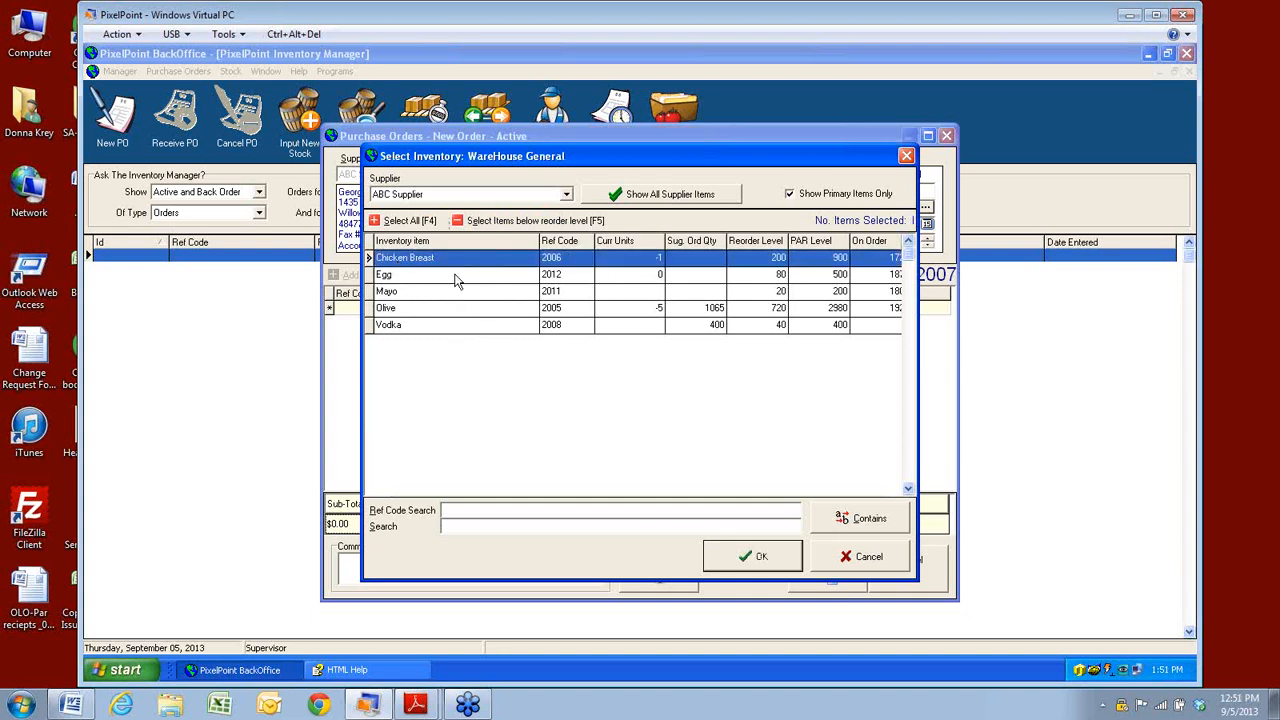
click(384, 293)
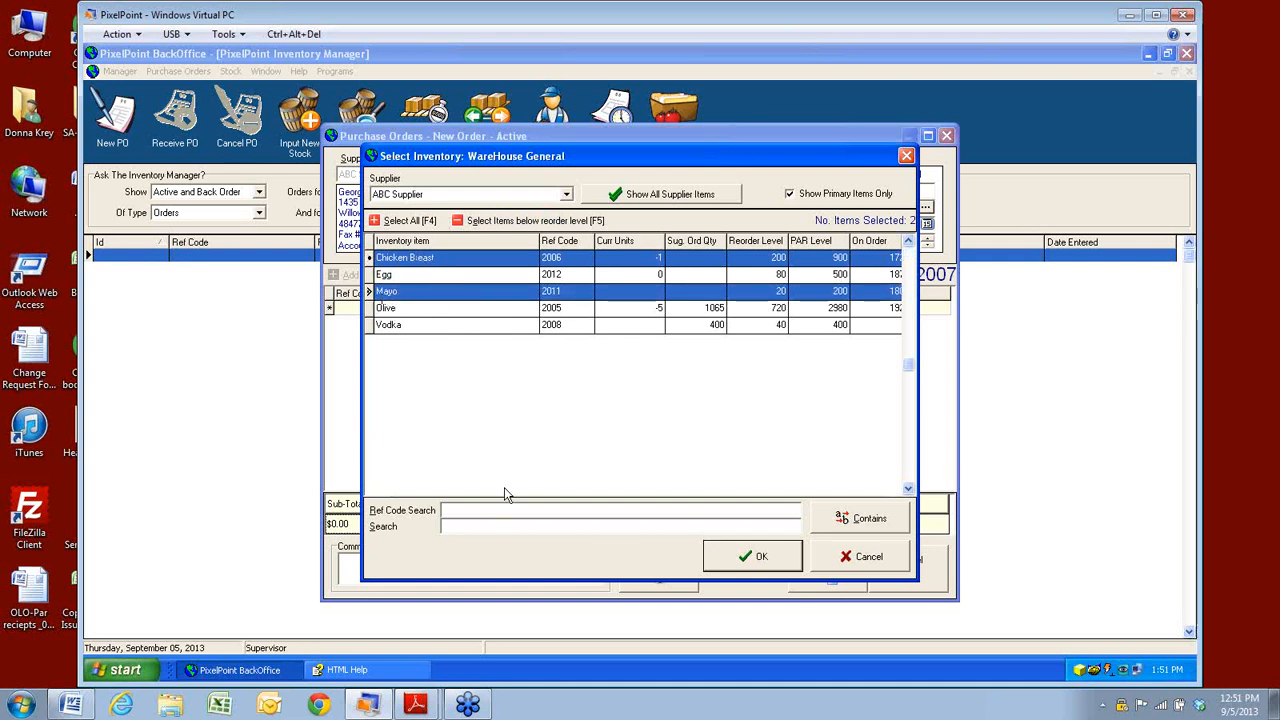
Add Chicken Breast and Mayo as 1-box lines and edit Chicken Breast's Cost Each.
click(743, 560)
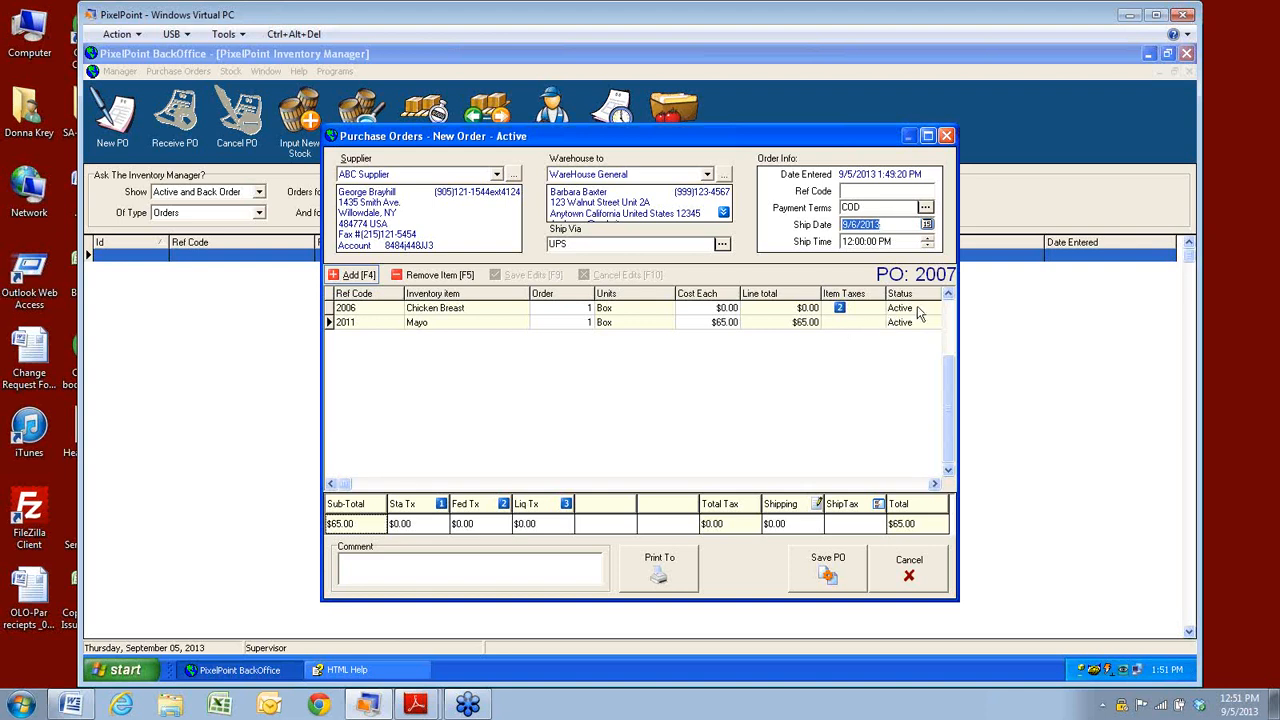
click(702, 310)
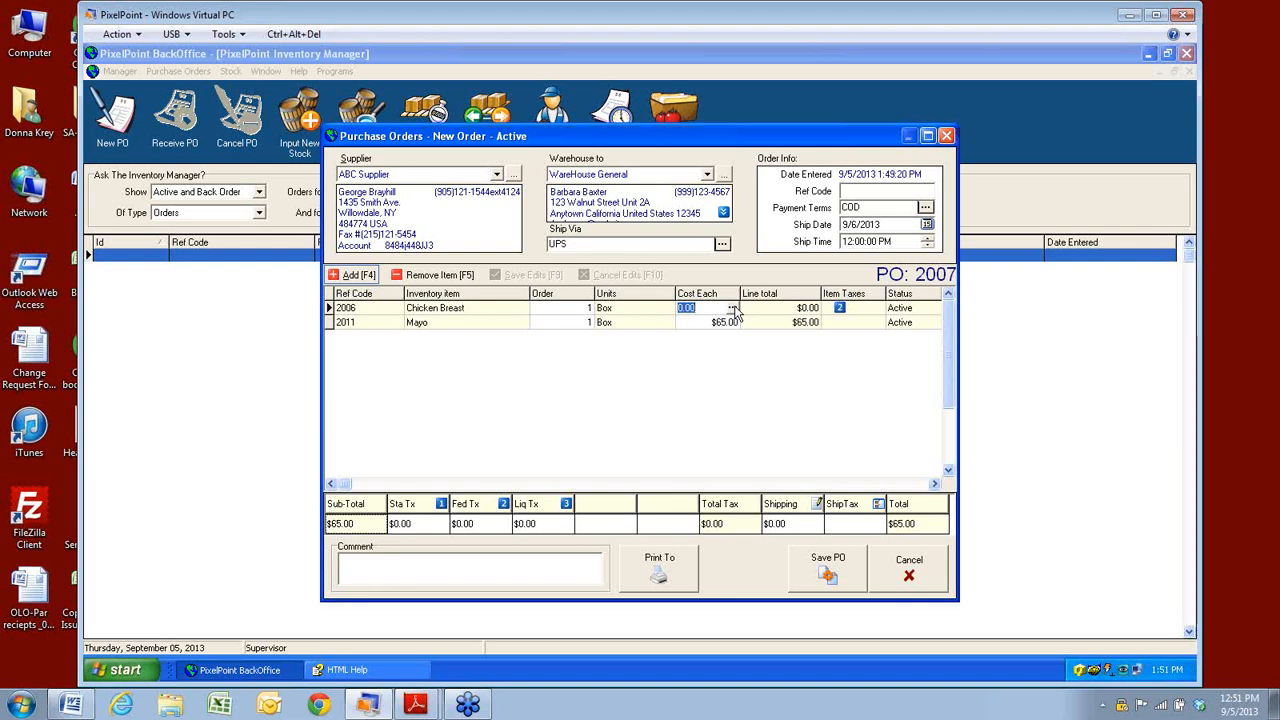
Correct Chicken Breast's cost from 2.08 to $39.99 and apply Fed Tx, totalling $107.39.
text(2.08)
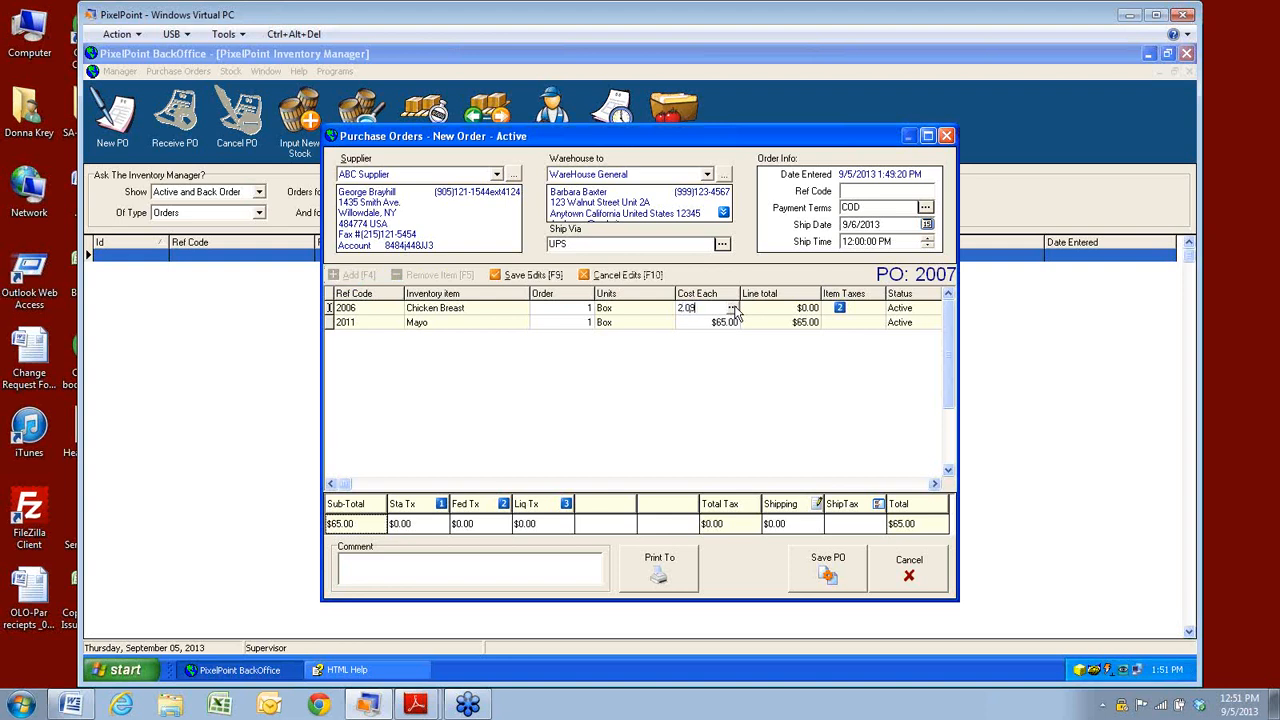
key(Return)
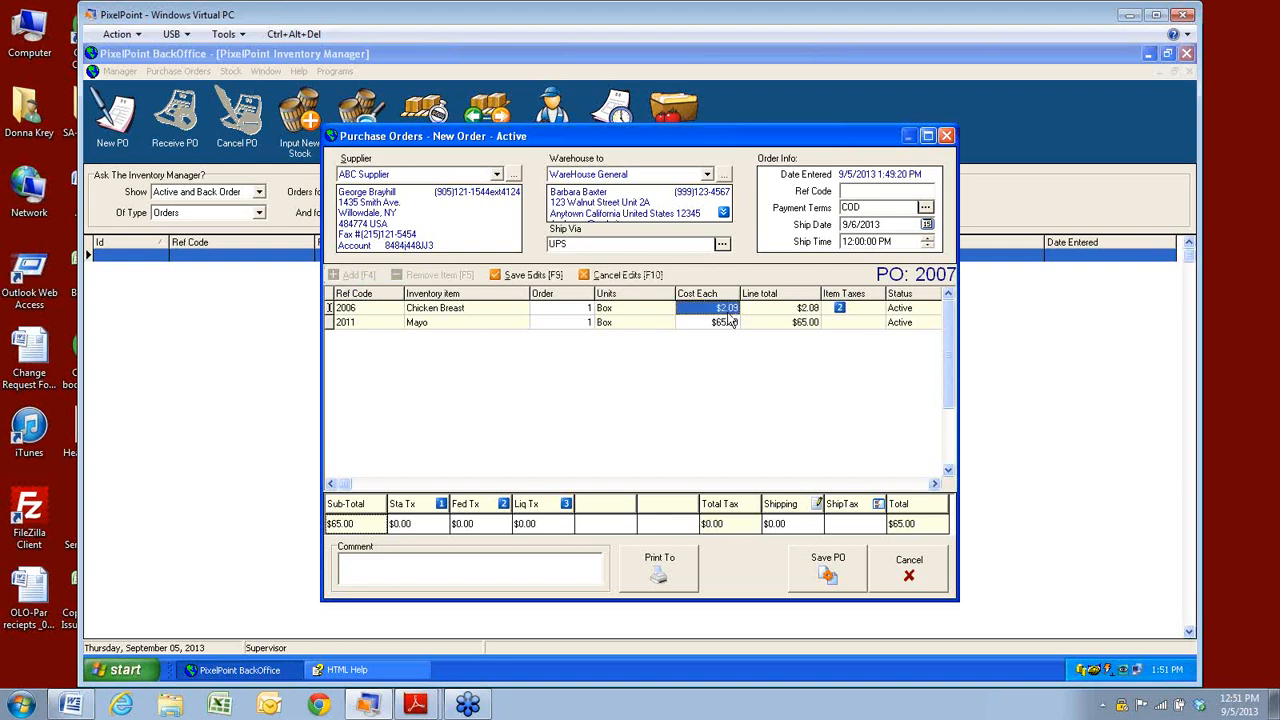
click(690, 310)
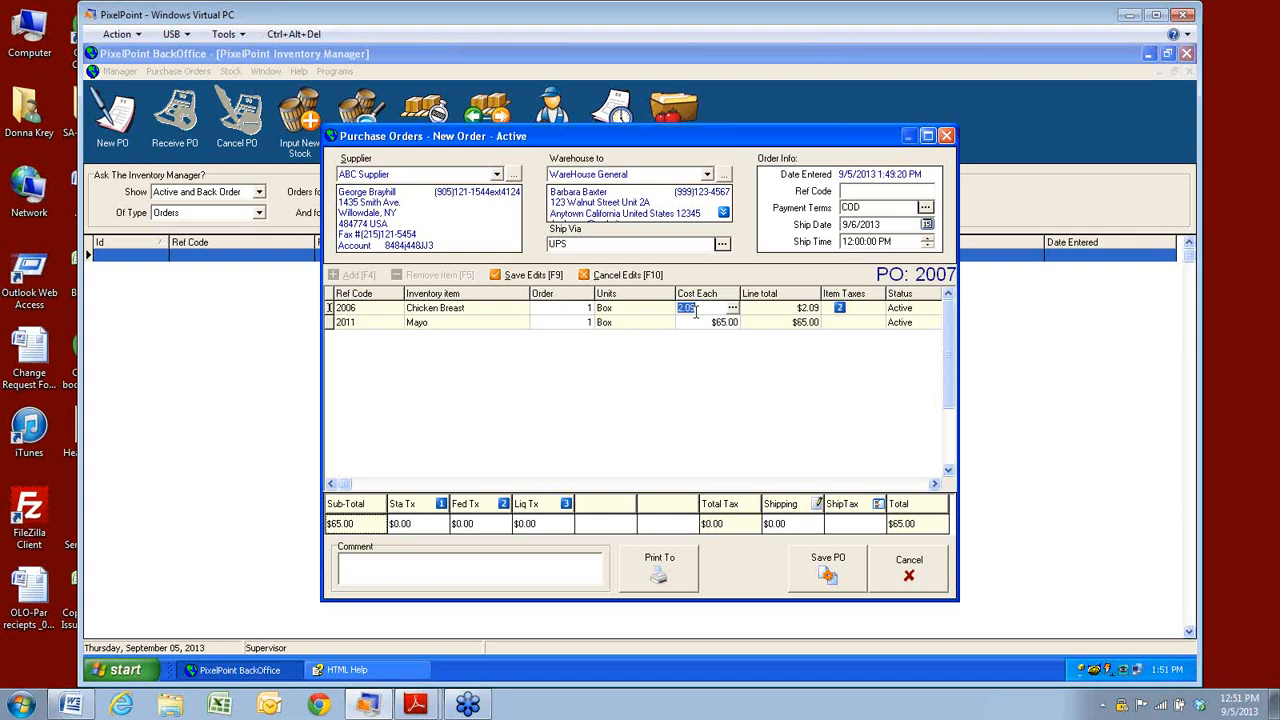
text(39.99)
key(Return)
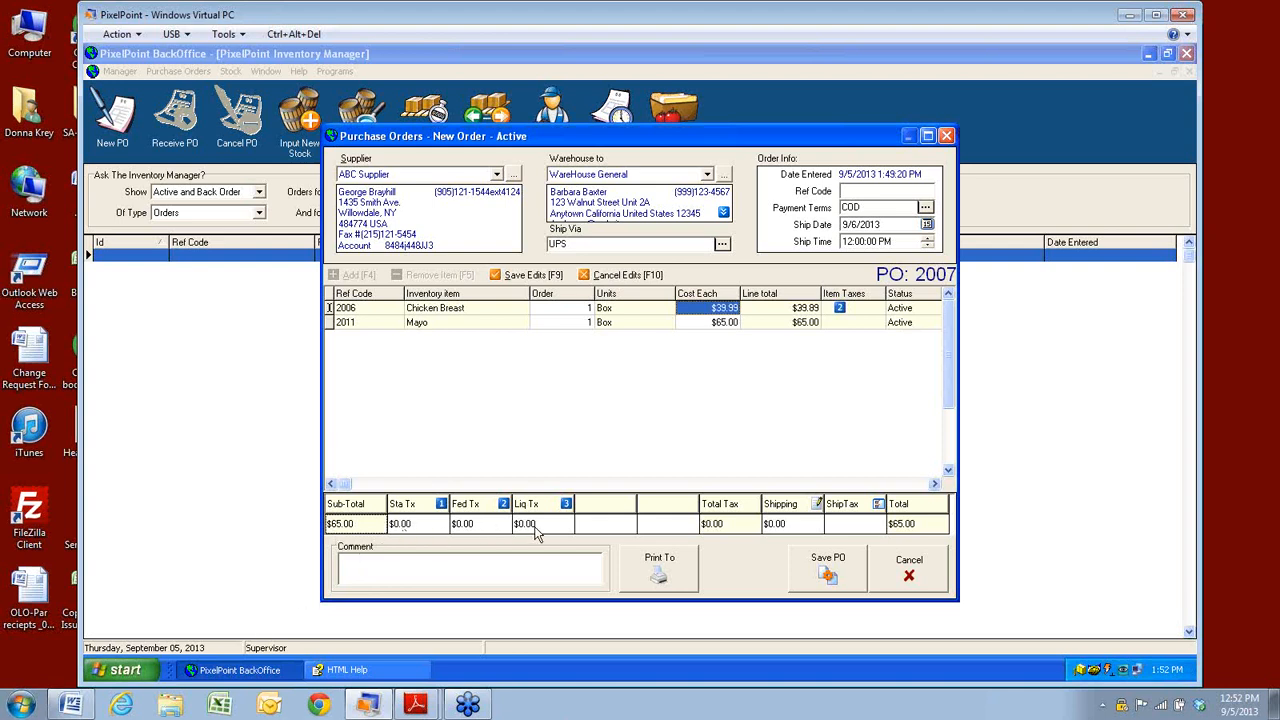
click(840, 309)
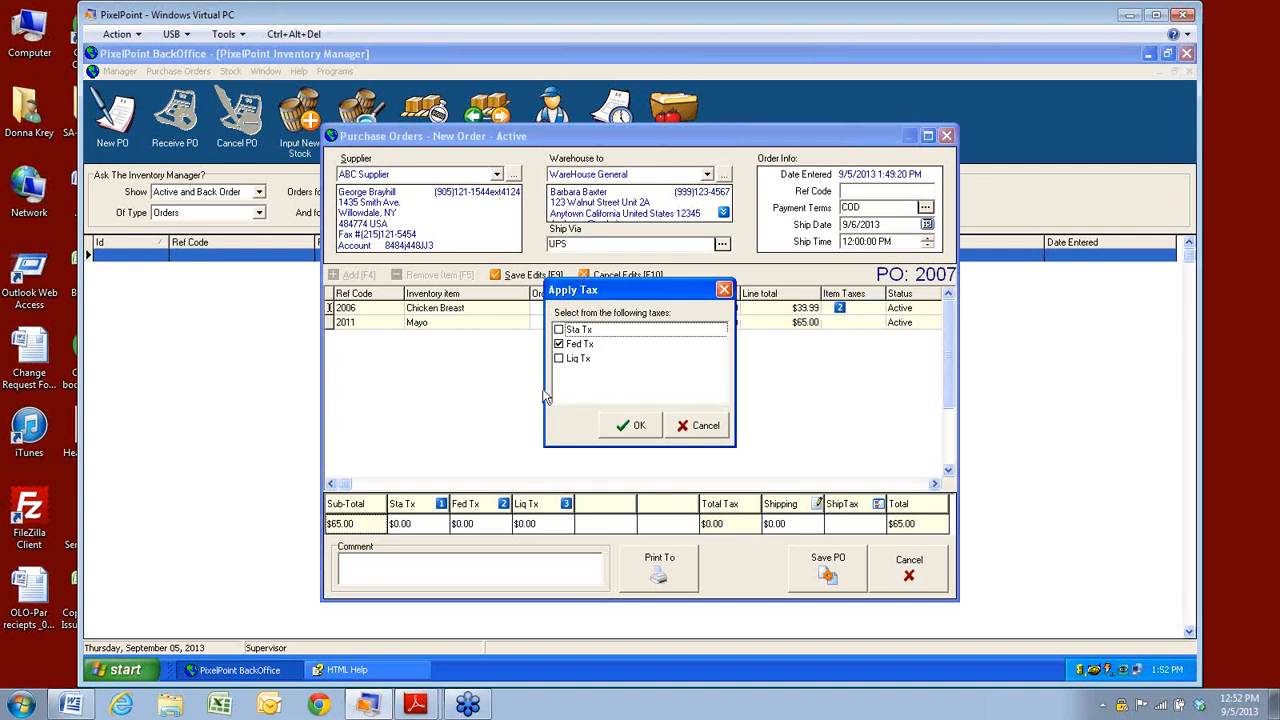
click(636, 425)
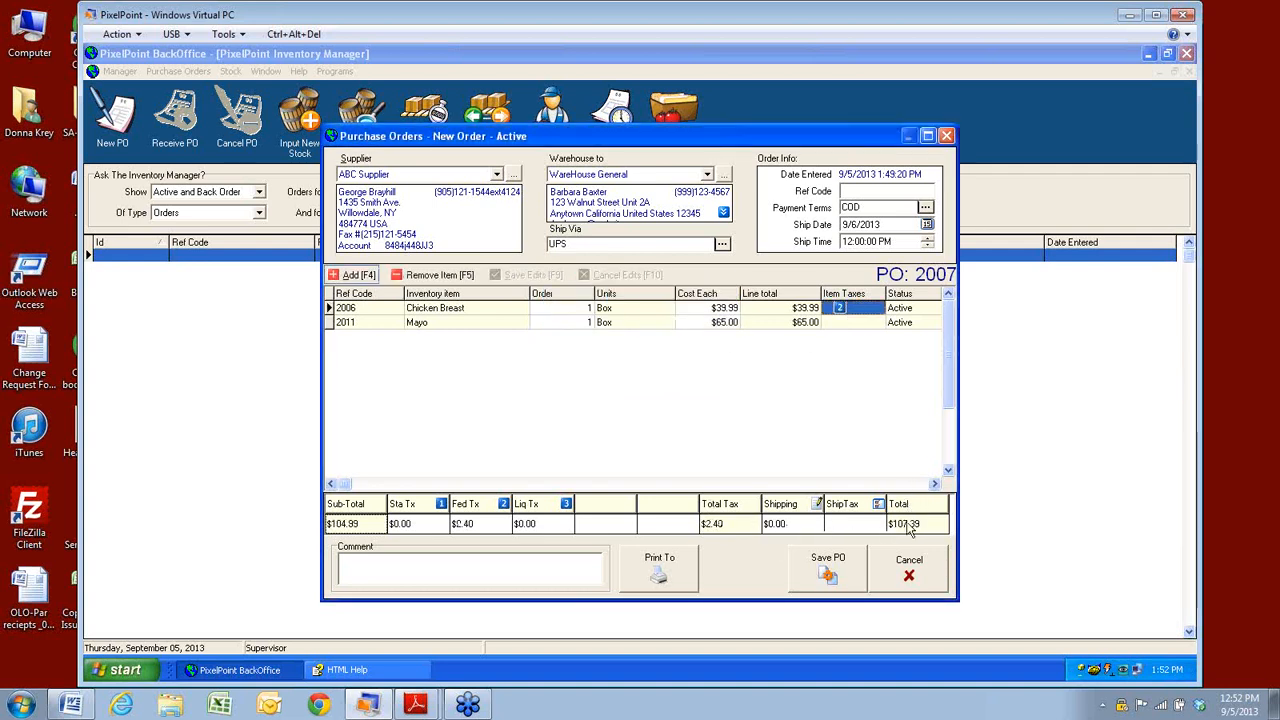
click(373, 568)
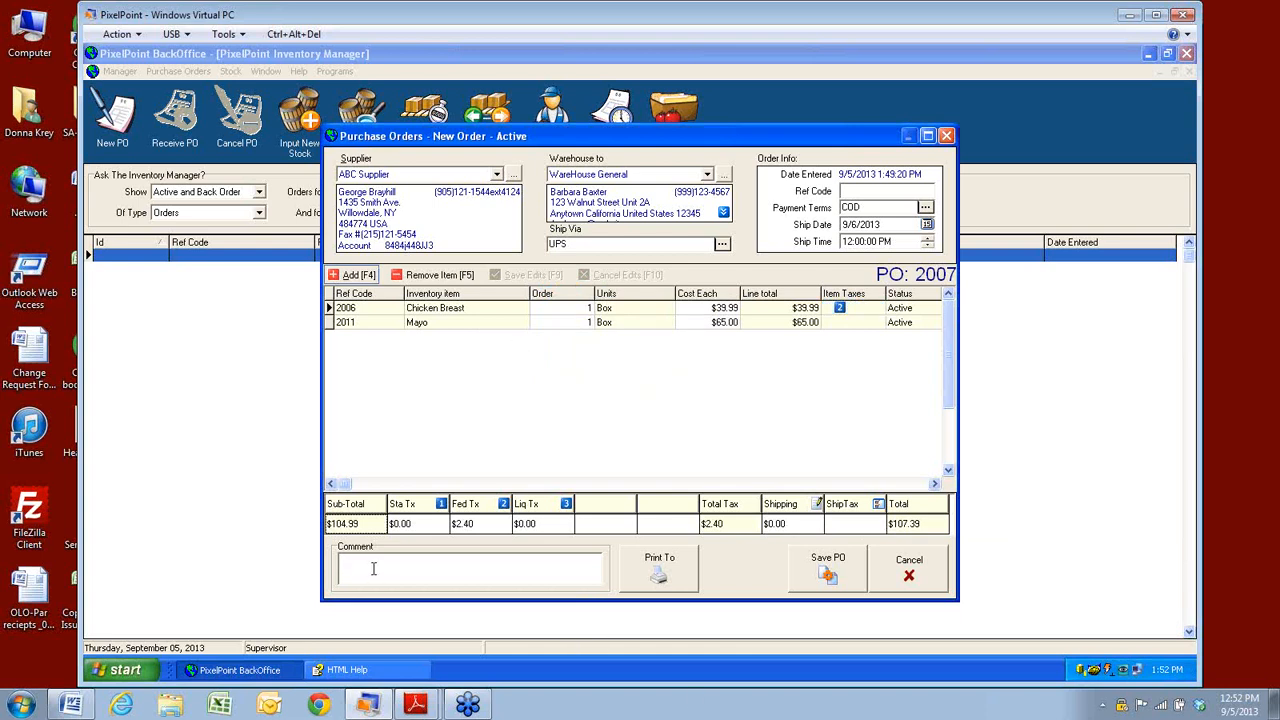
Preview the printed PO 2007 showing Chicken Breast and Mayo at $107.39, then close it.
click(660, 575)
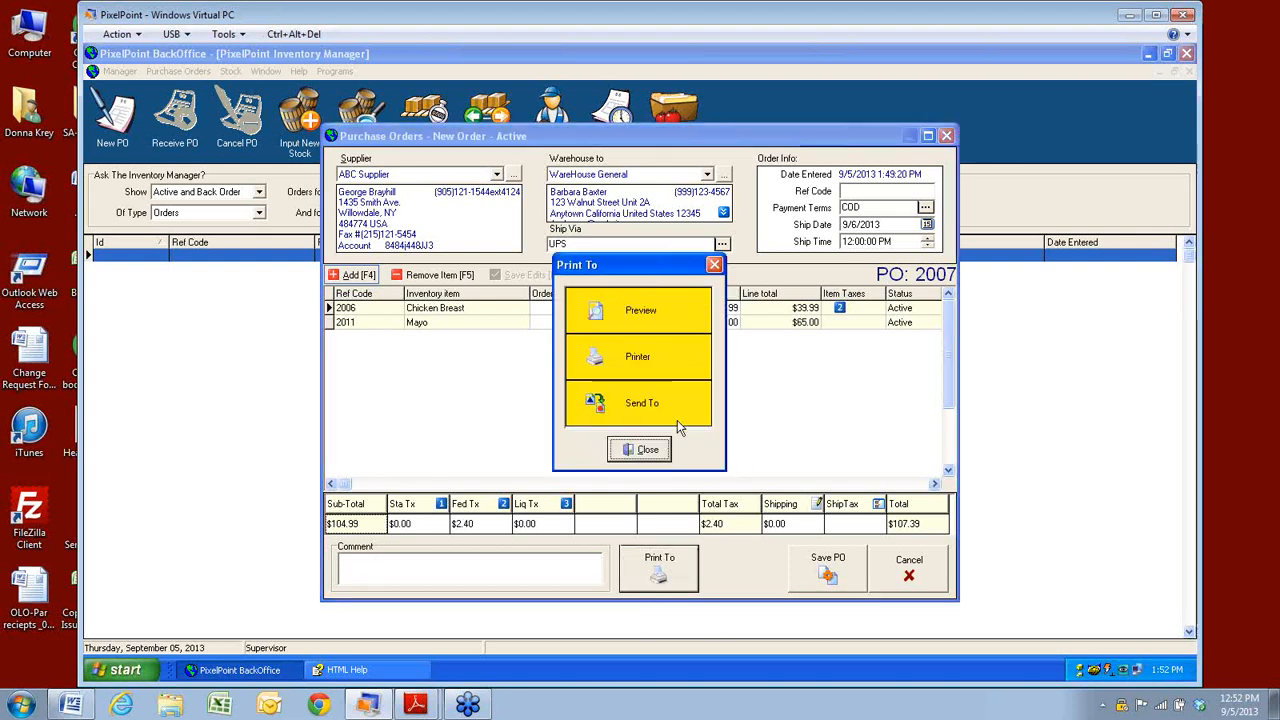
click(640, 325)
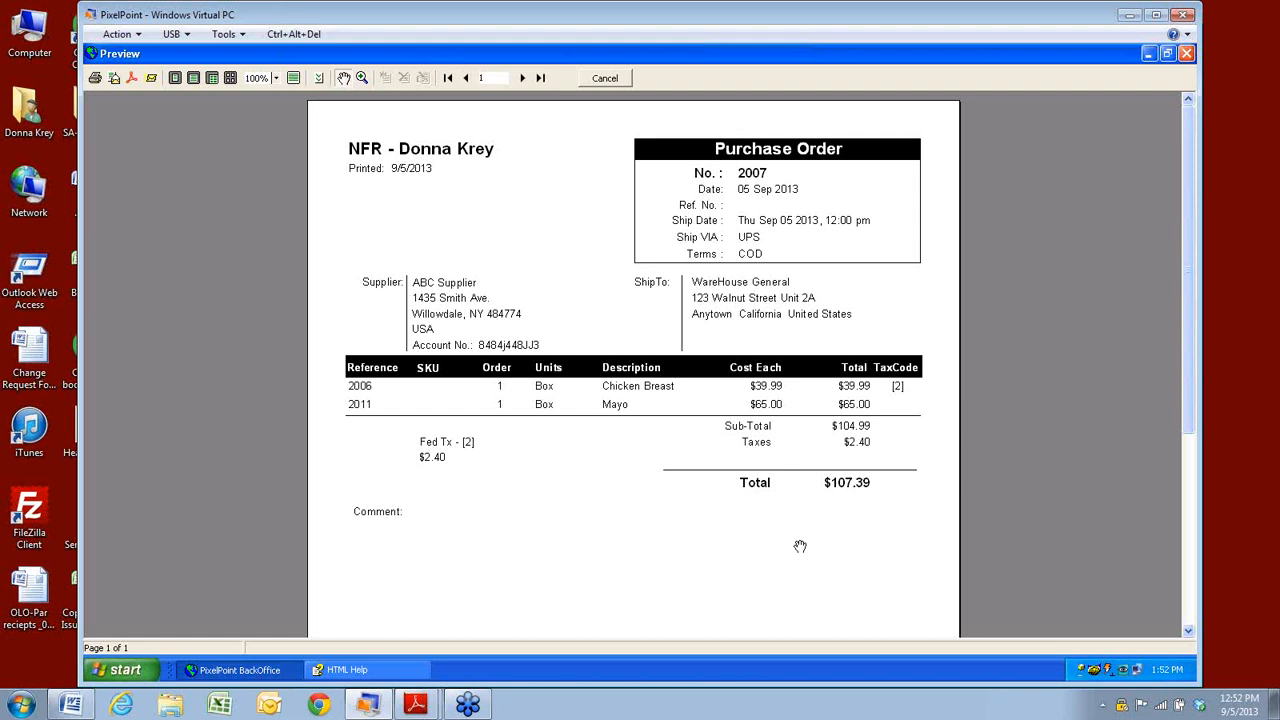
click(1187, 54)
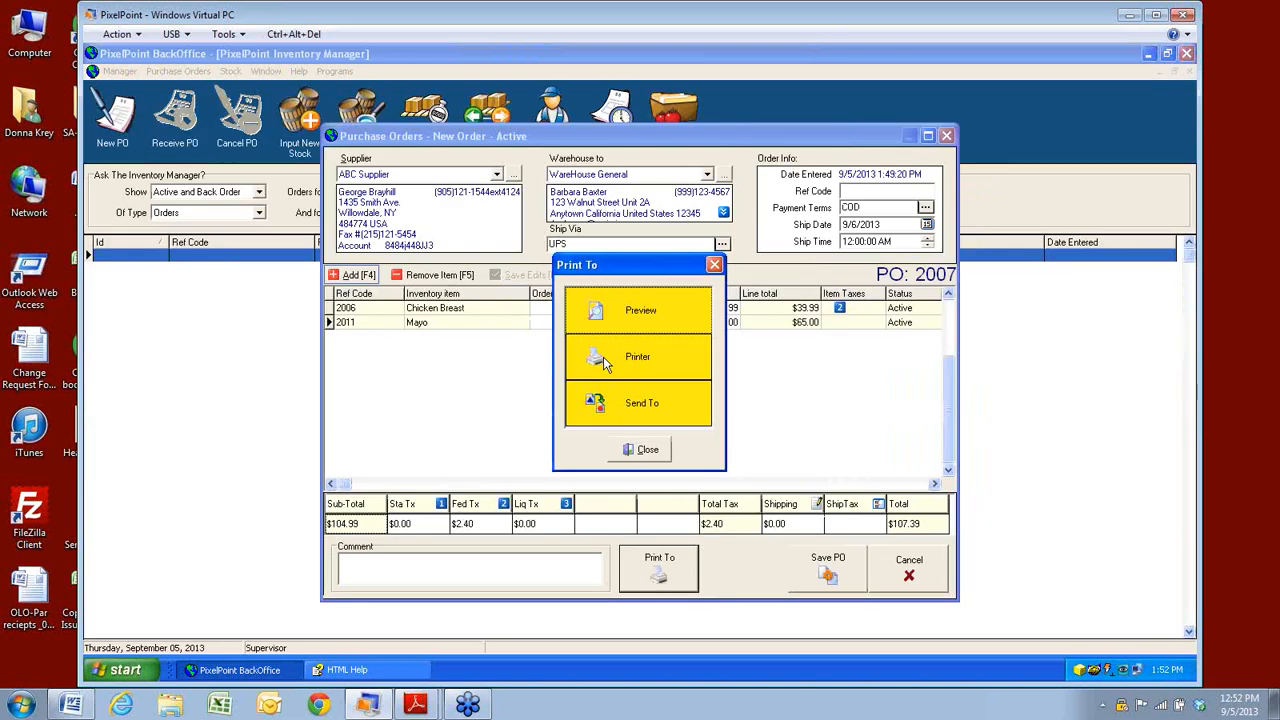
Cancel the Send To export formats and close the Print To dialog without exporting.
click(643, 402)
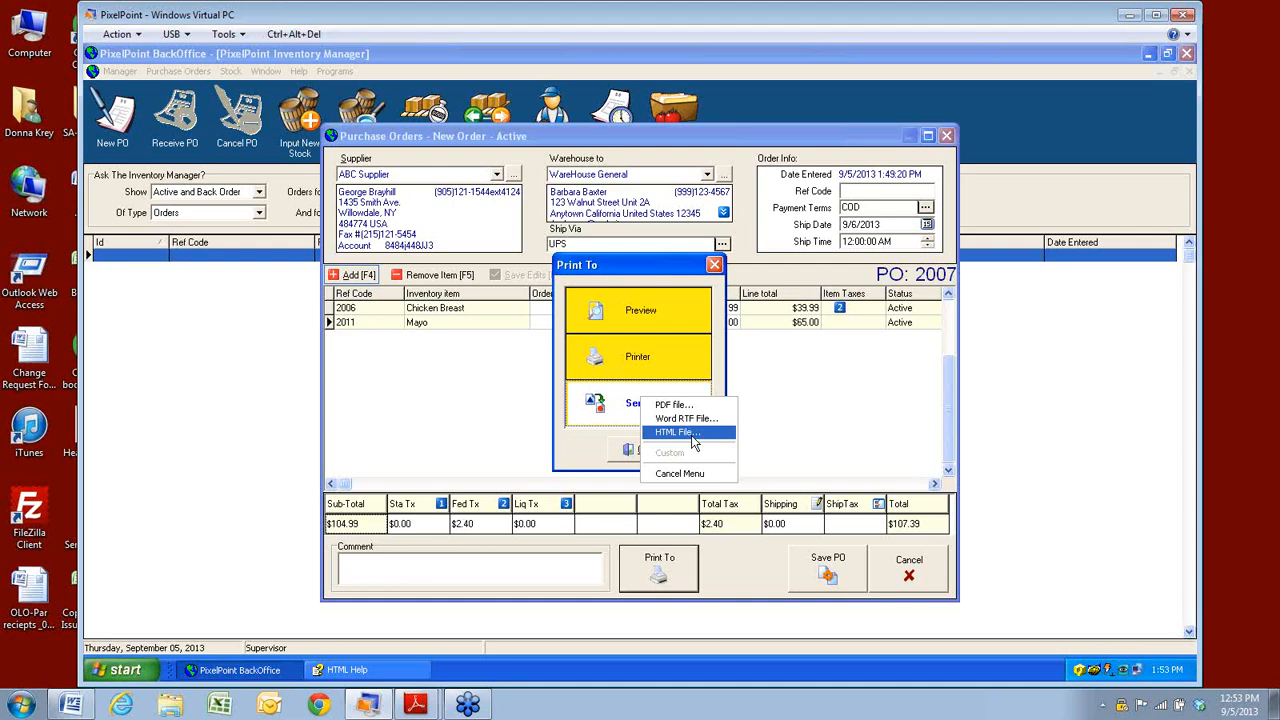
click(680, 473)
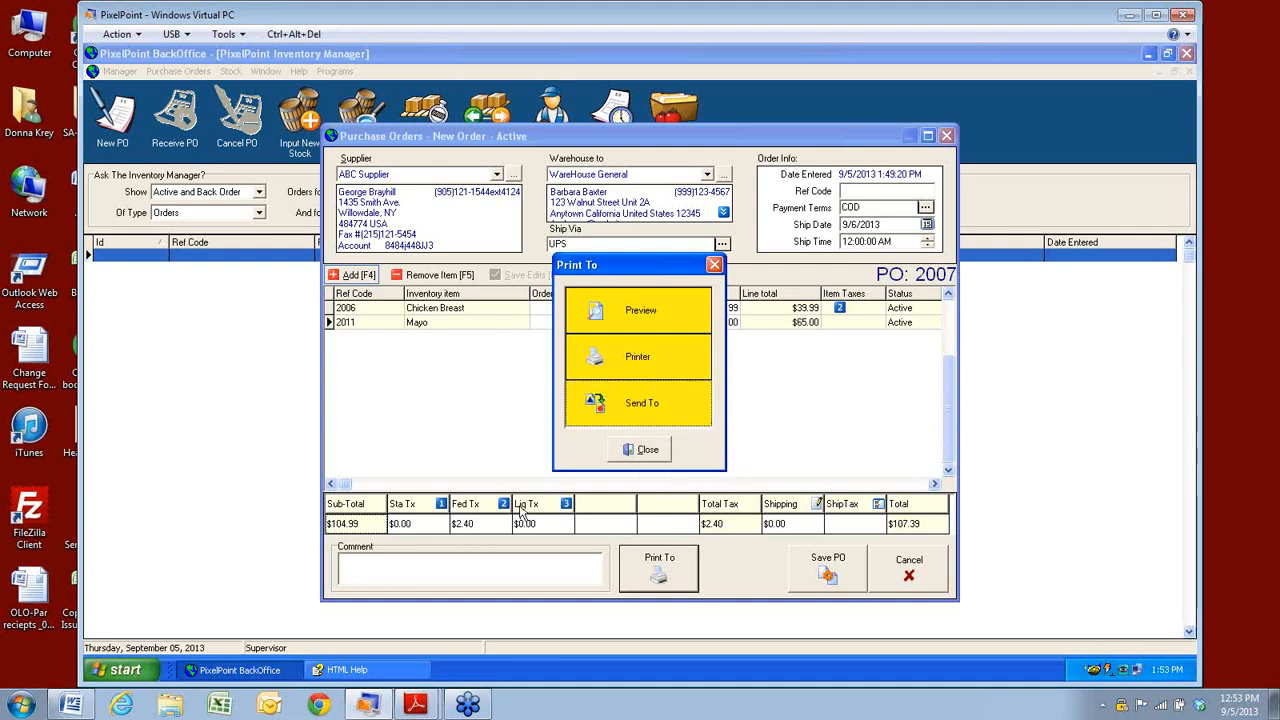
click(638, 451)
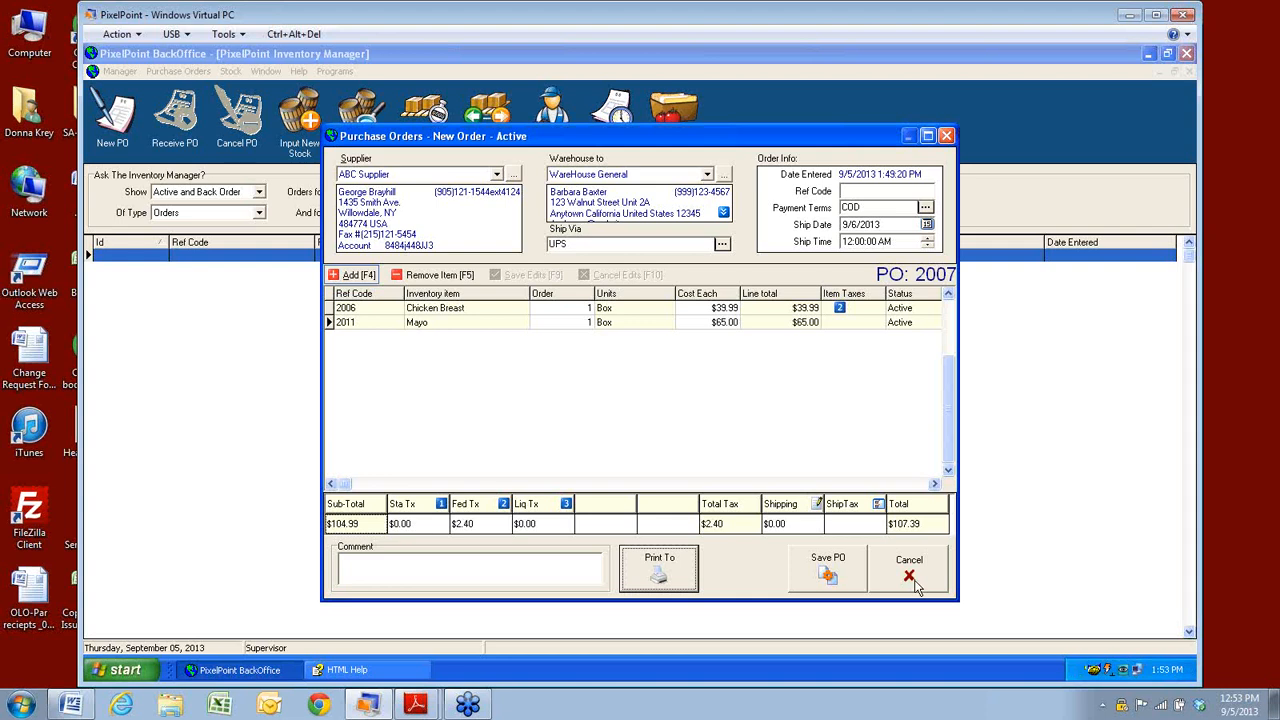
Save PO 2007 and filter the Inventory Manager order list to Closed orders.
click(824, 568)
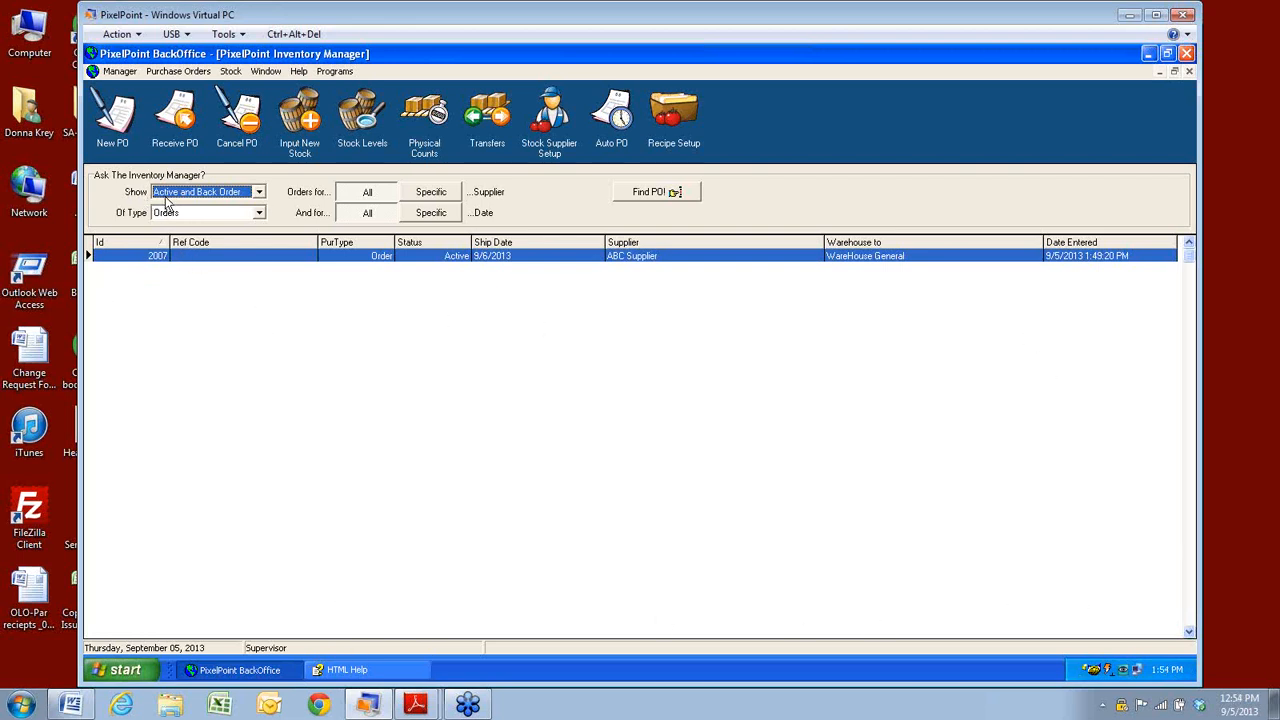
click(259, 193)
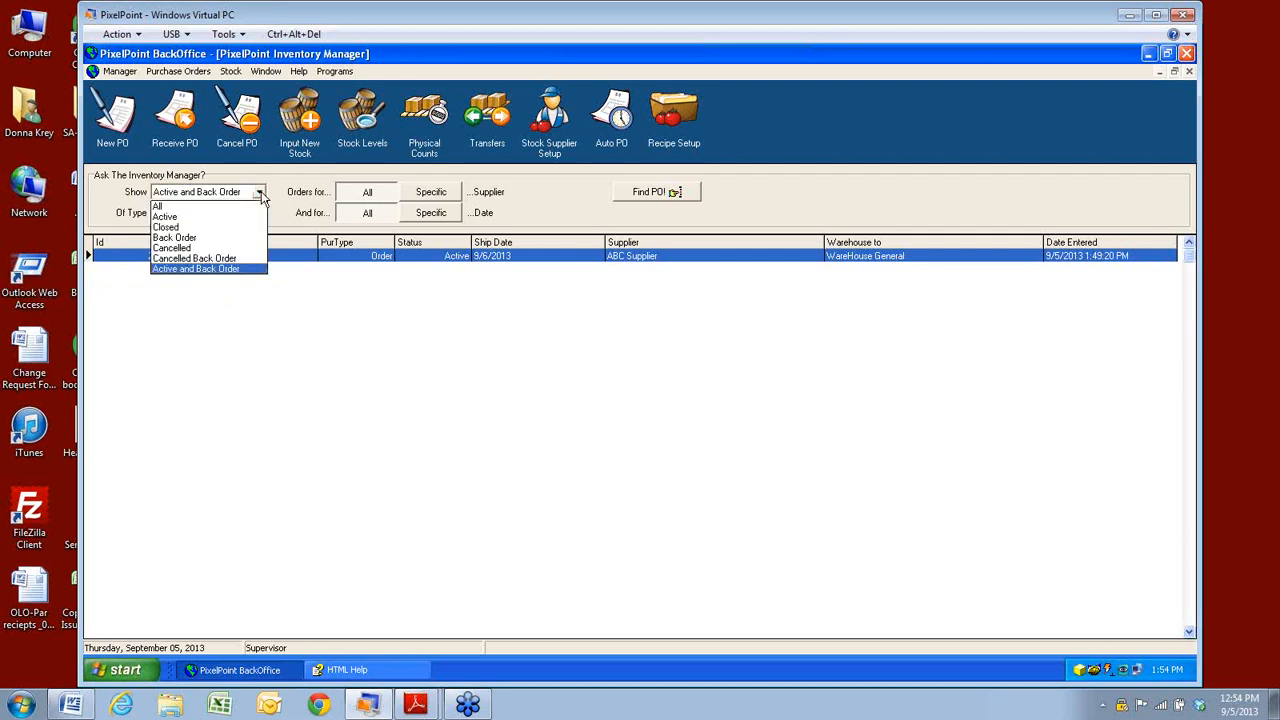
click(168, 228)
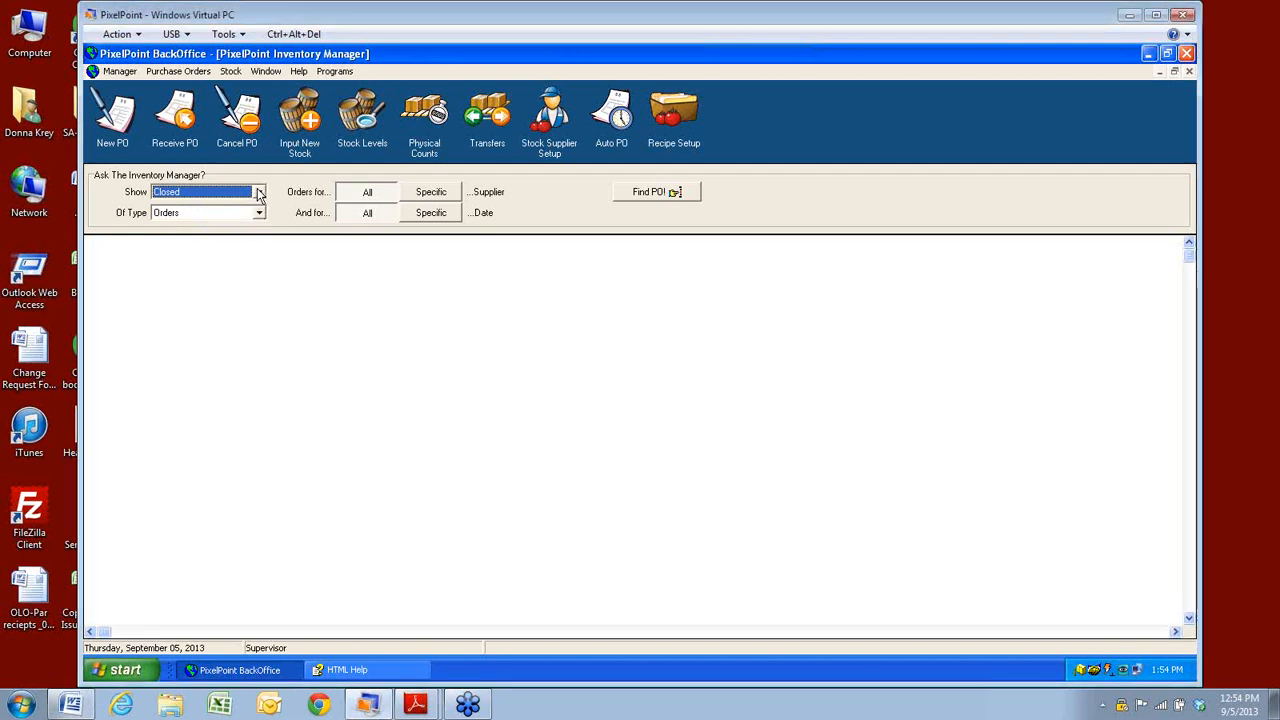
Set the purchase order Show filter to All so Active PO 2007 and Cancelled PO 2002 both list.
click(364, 674)
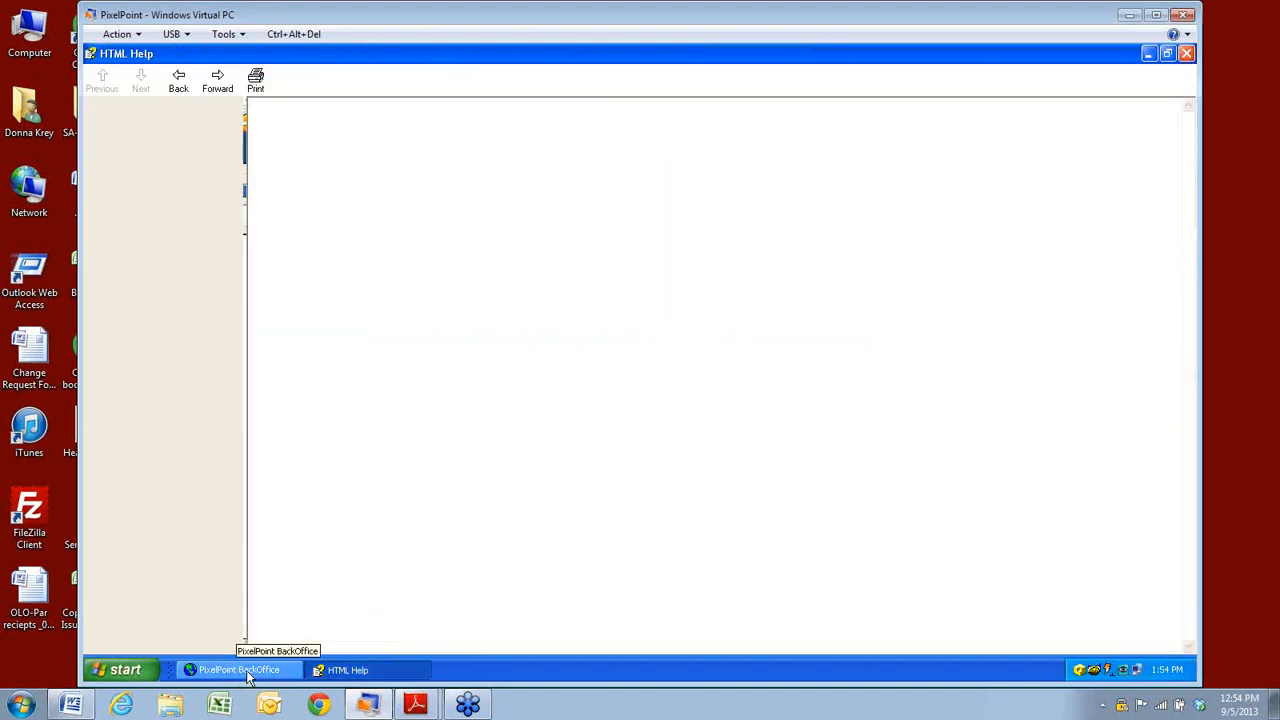
click(248, 676)
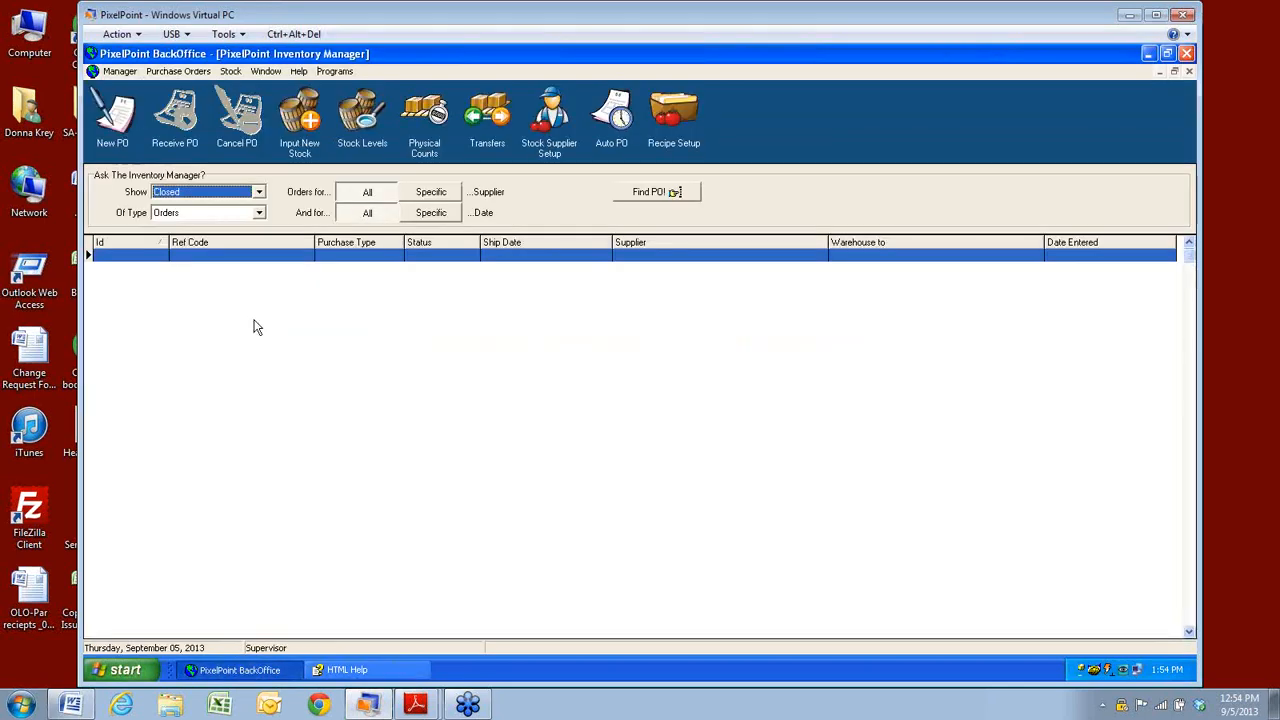
click(259, 192)
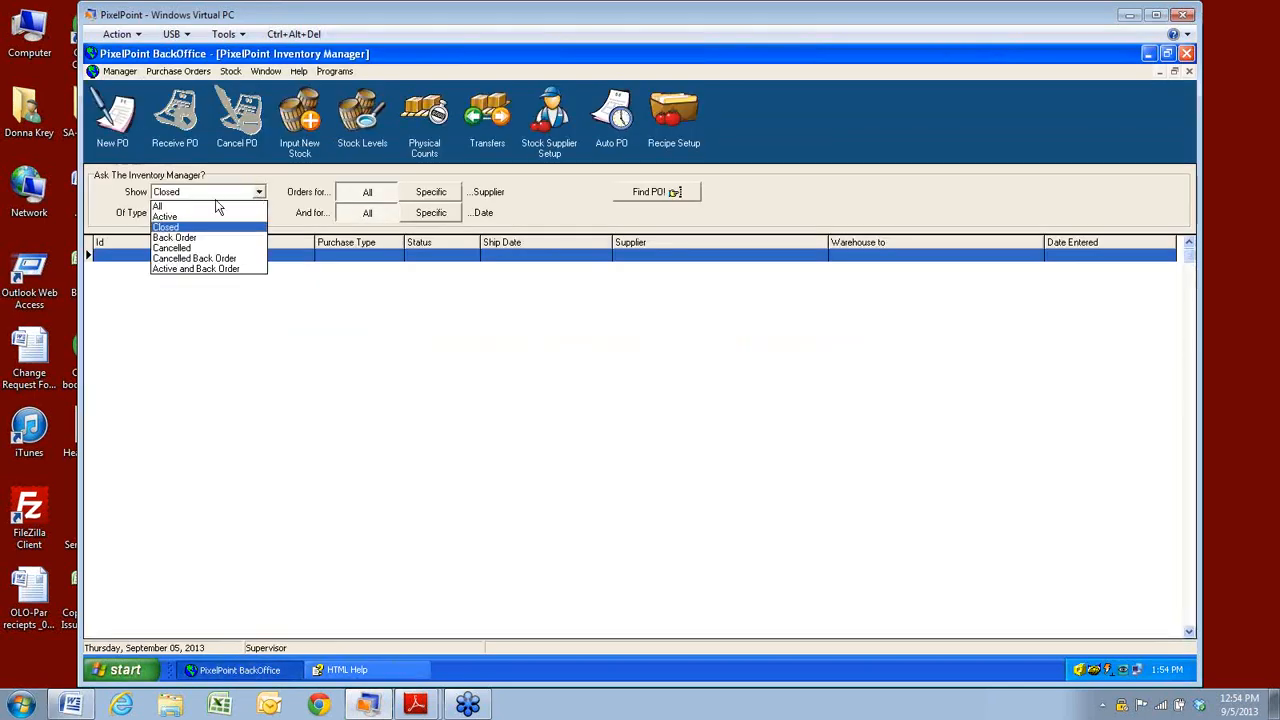
click(159, 208)
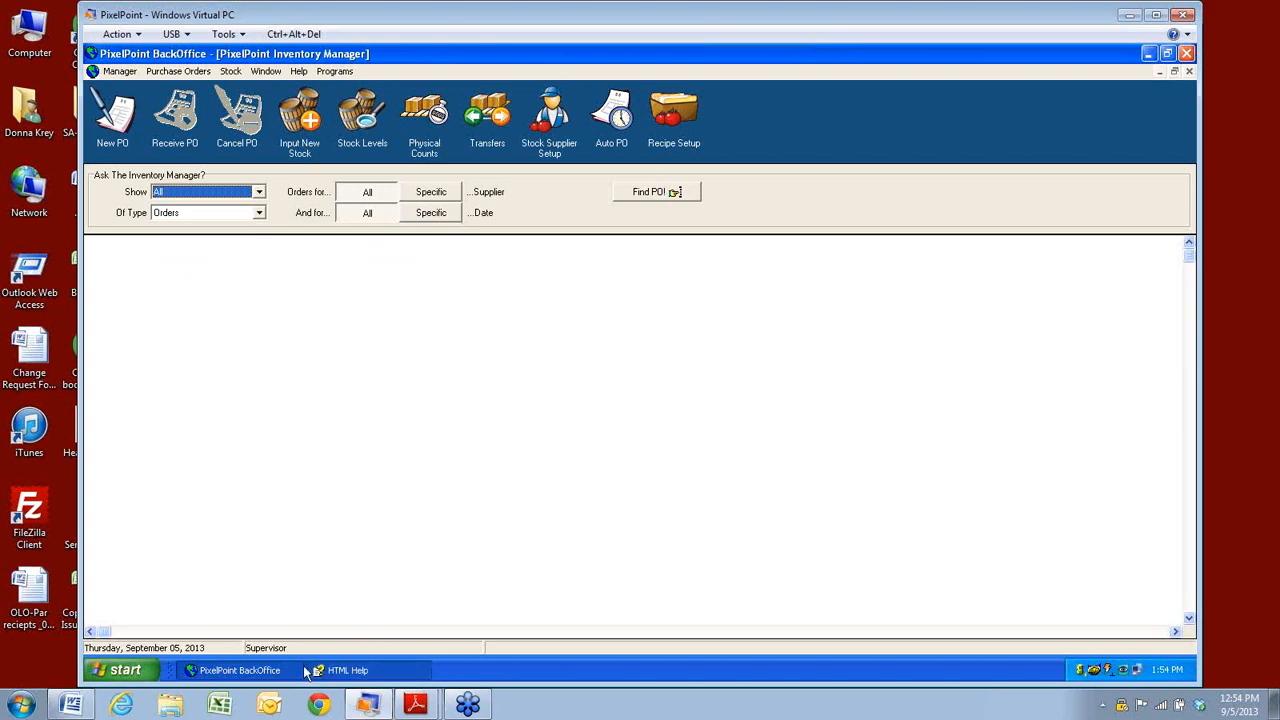
click(240, 672)
click(238, 674)
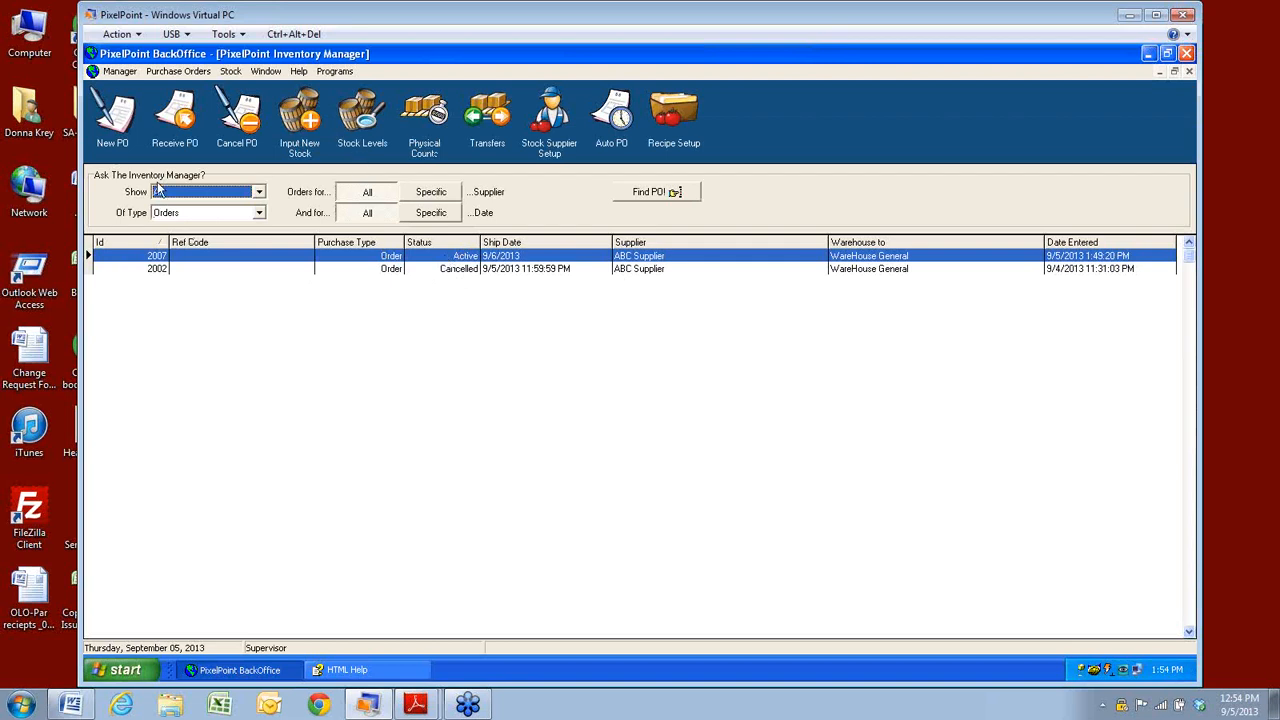
click(179, 71)
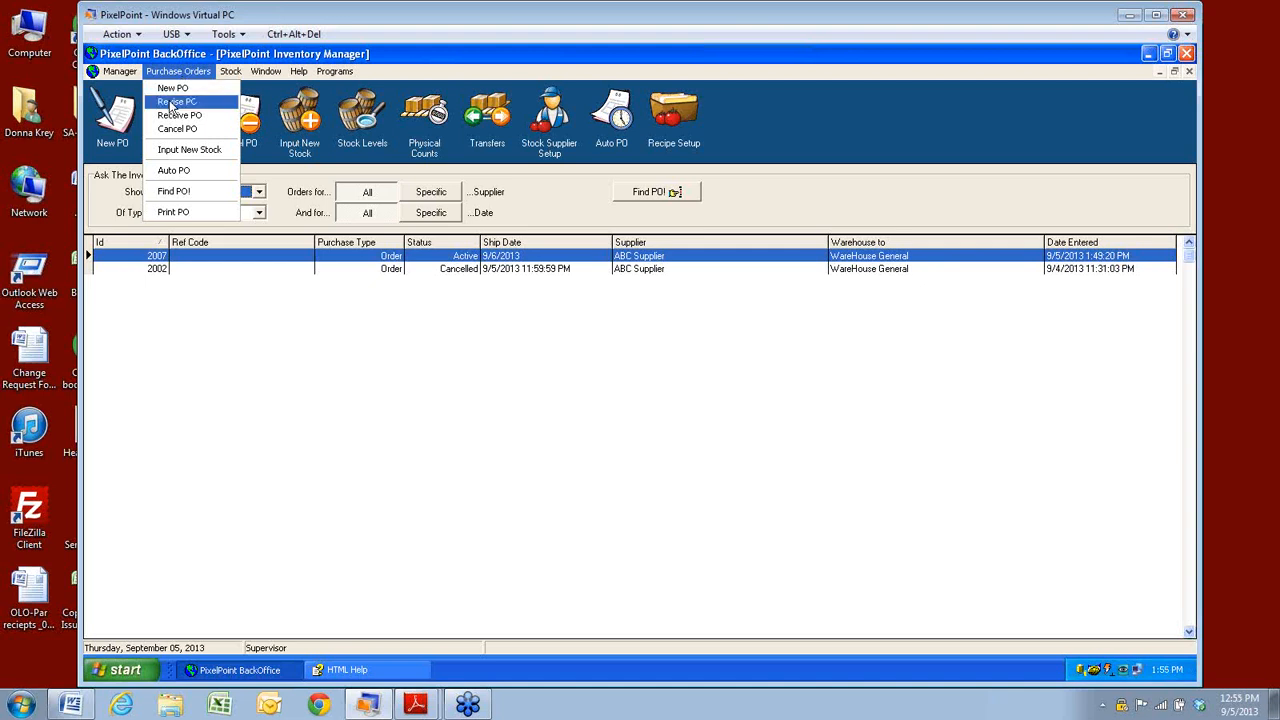
Open PO 2007 in Revise PO, then cancel and discard the revision.
click(171, 104)
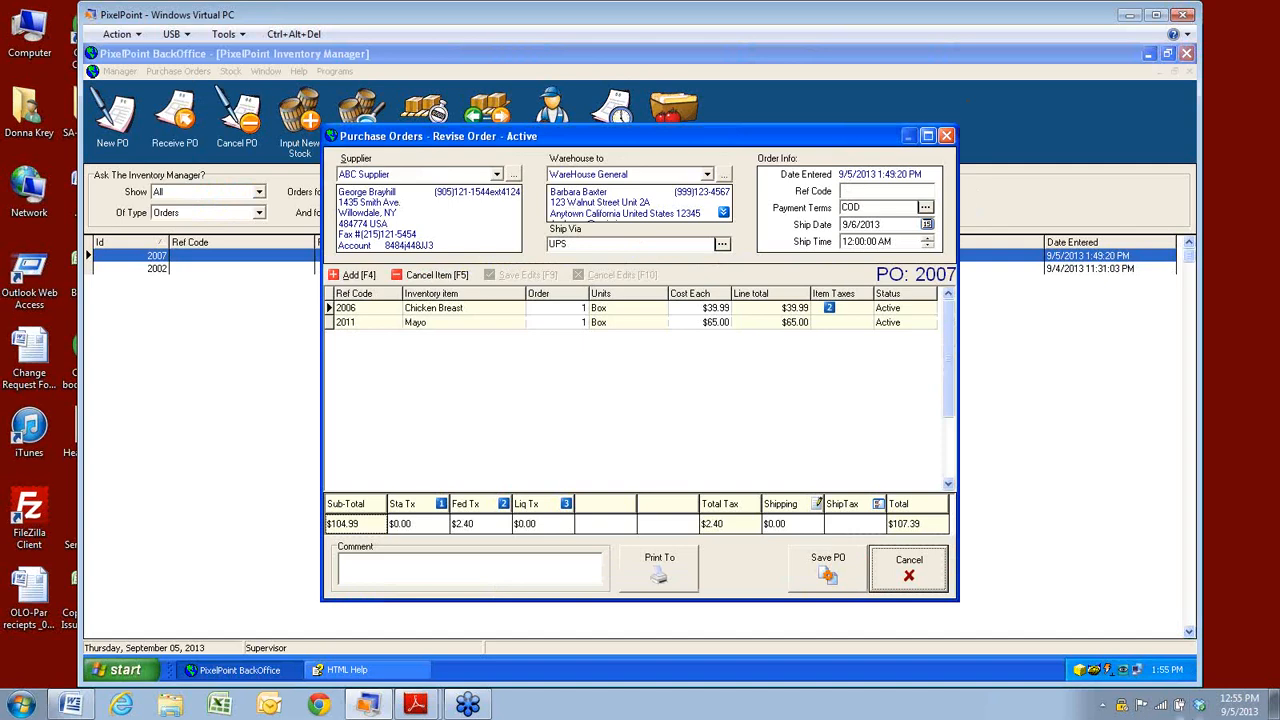
click(908, 566)
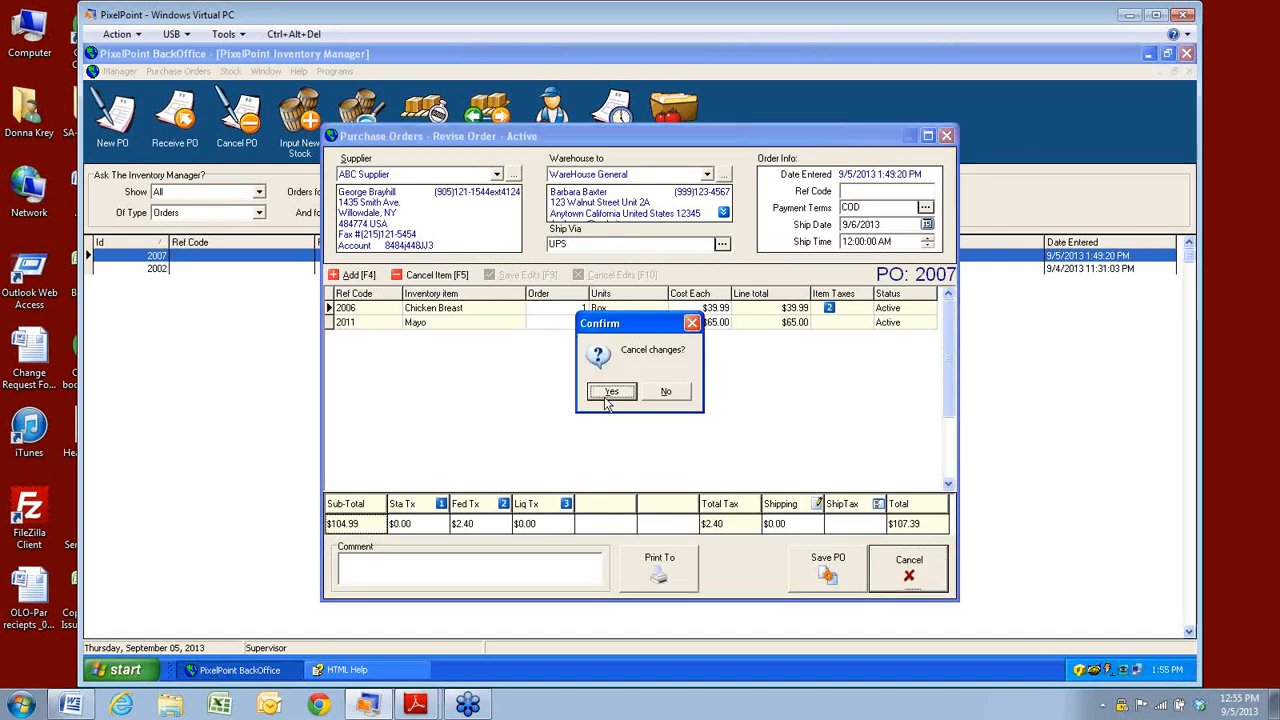
click(610, 392)
Receive PO 2007's Chicken Breast and Mayo into inventory, confirming with Yes.
click(175, 73)
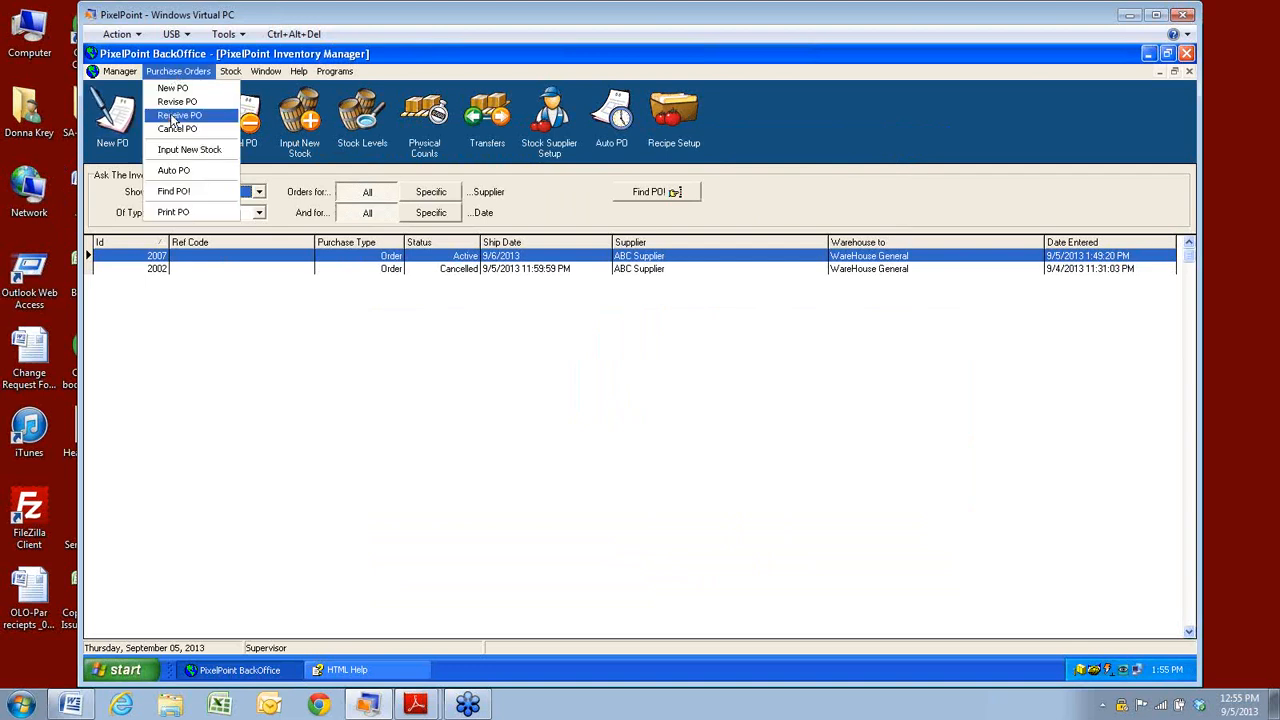
click(175, 116)
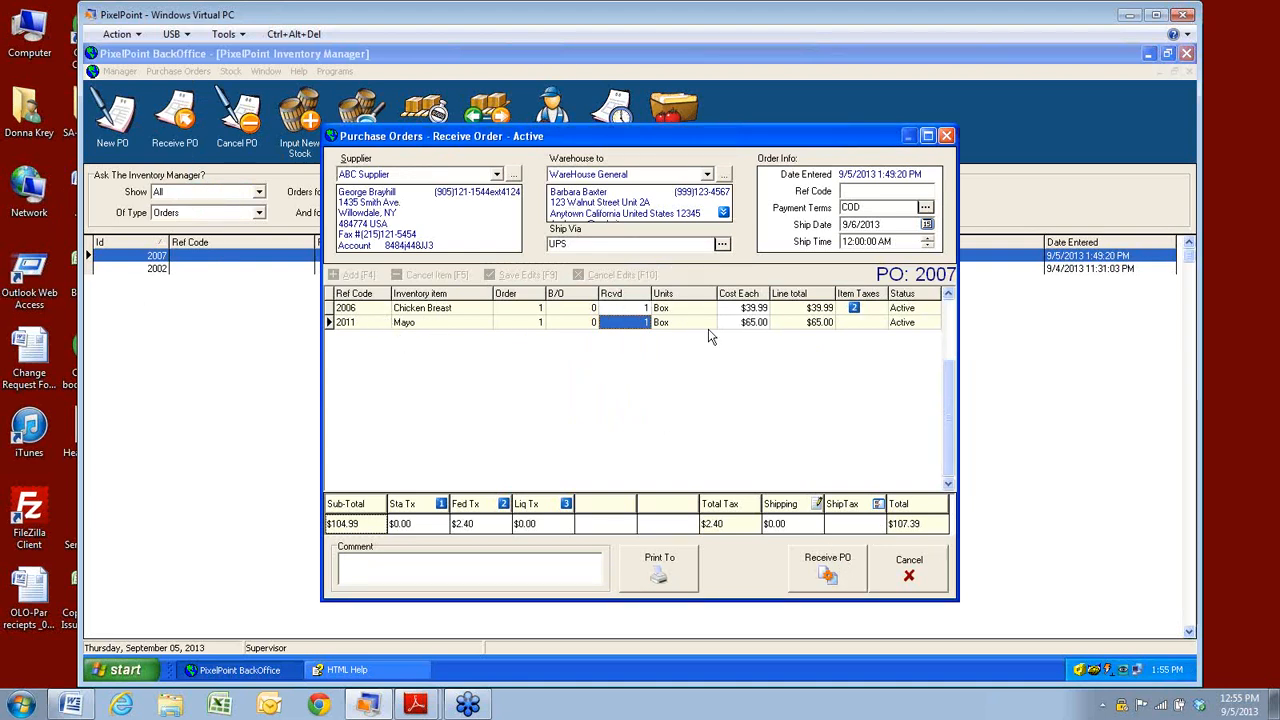
click(829, 578)
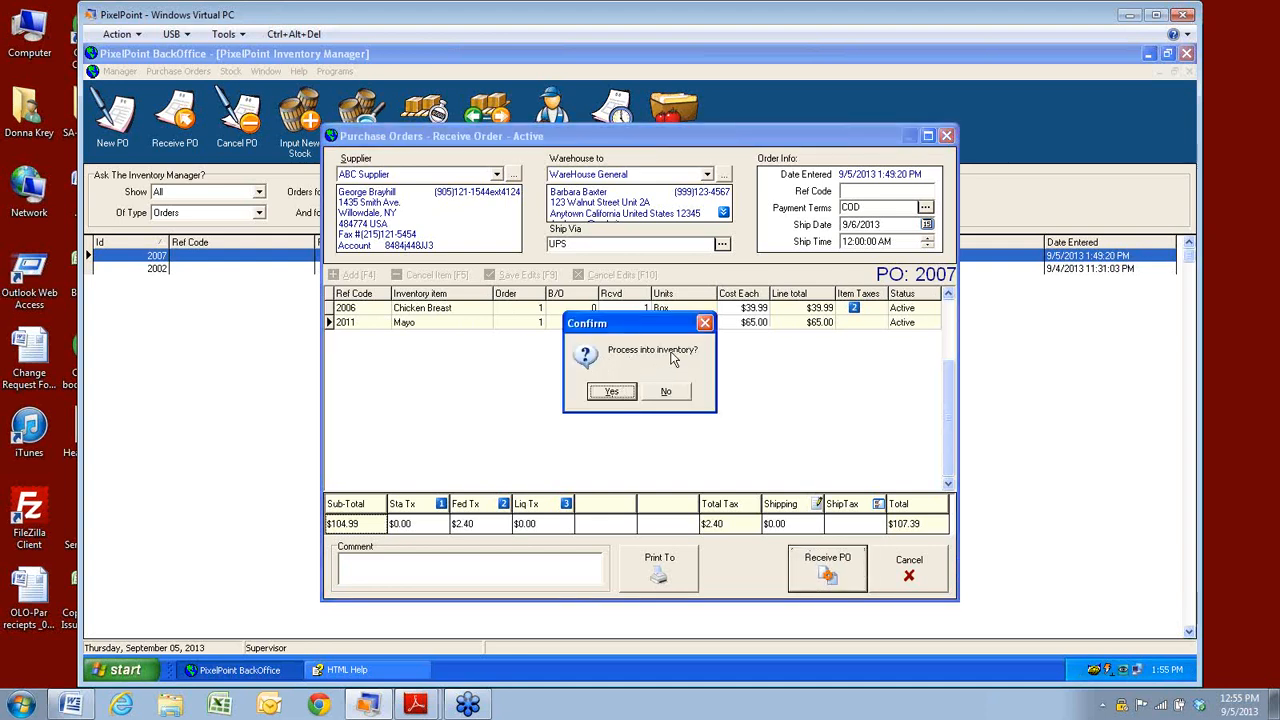
click(611, 392)
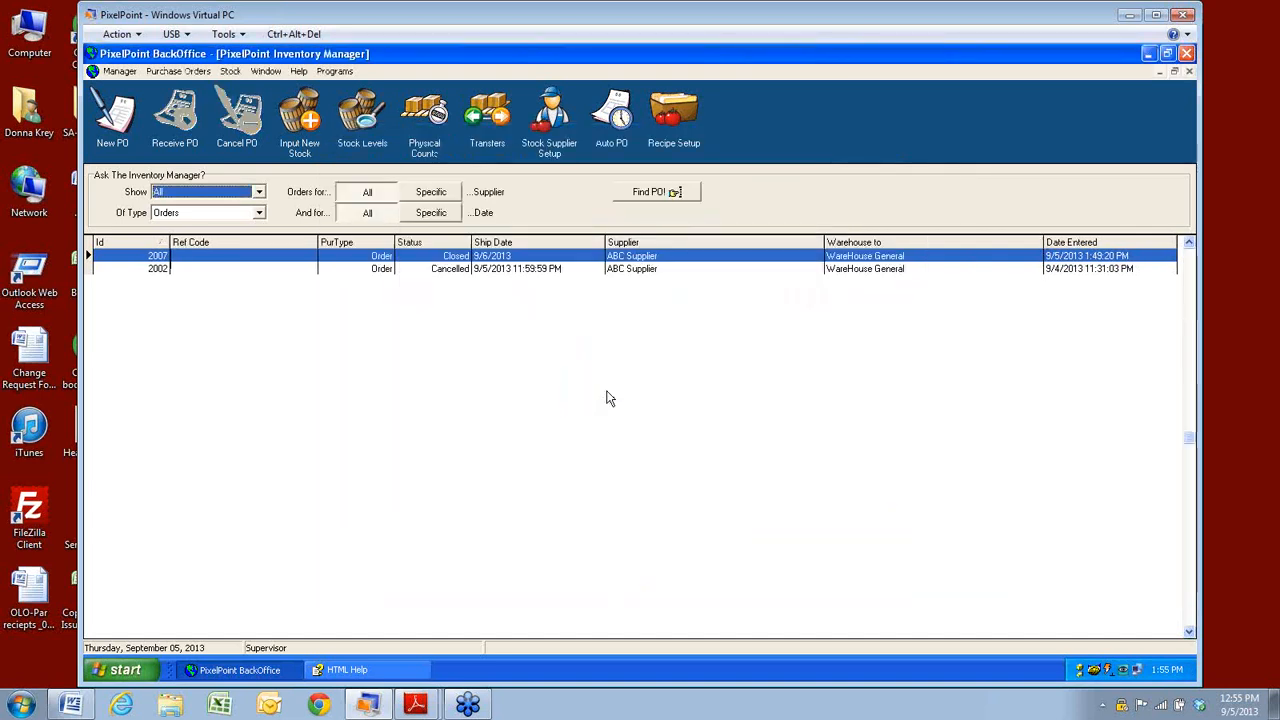
Start new stock order PO 2008 with supplier In House and warehouse WareHouse General, then Add [F4] items.
click(166, 73)
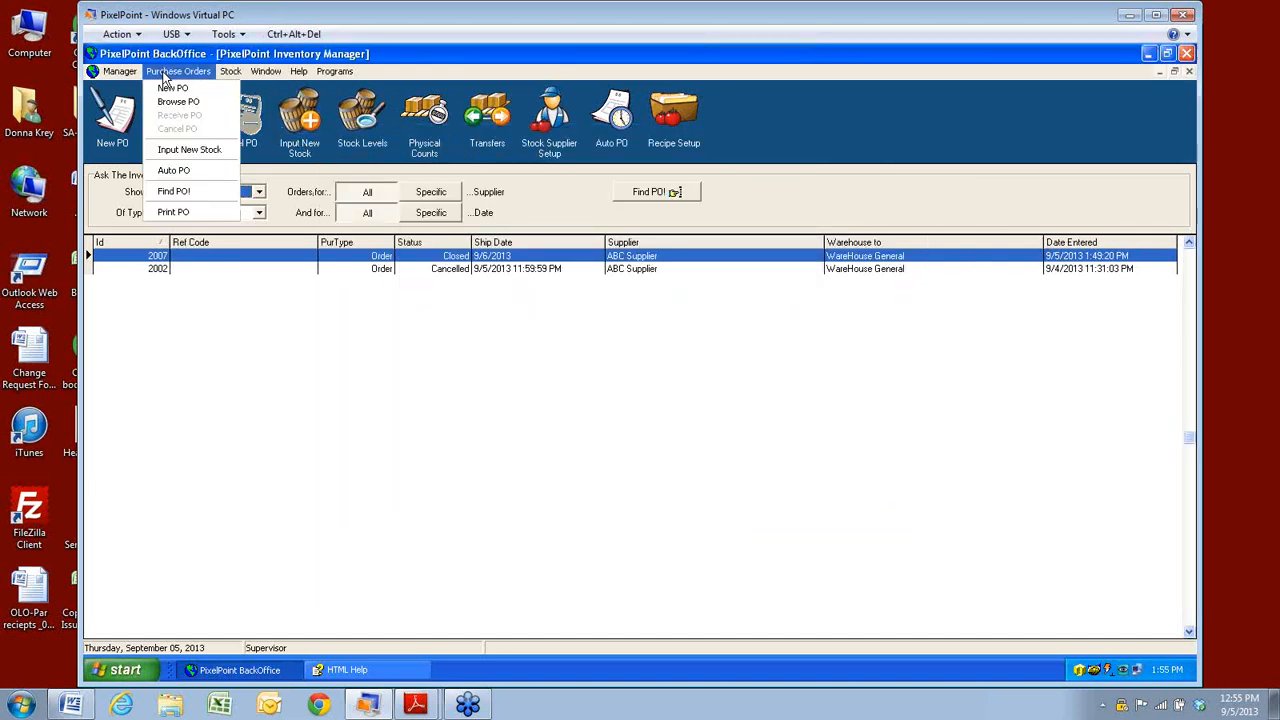
click(166, 151)
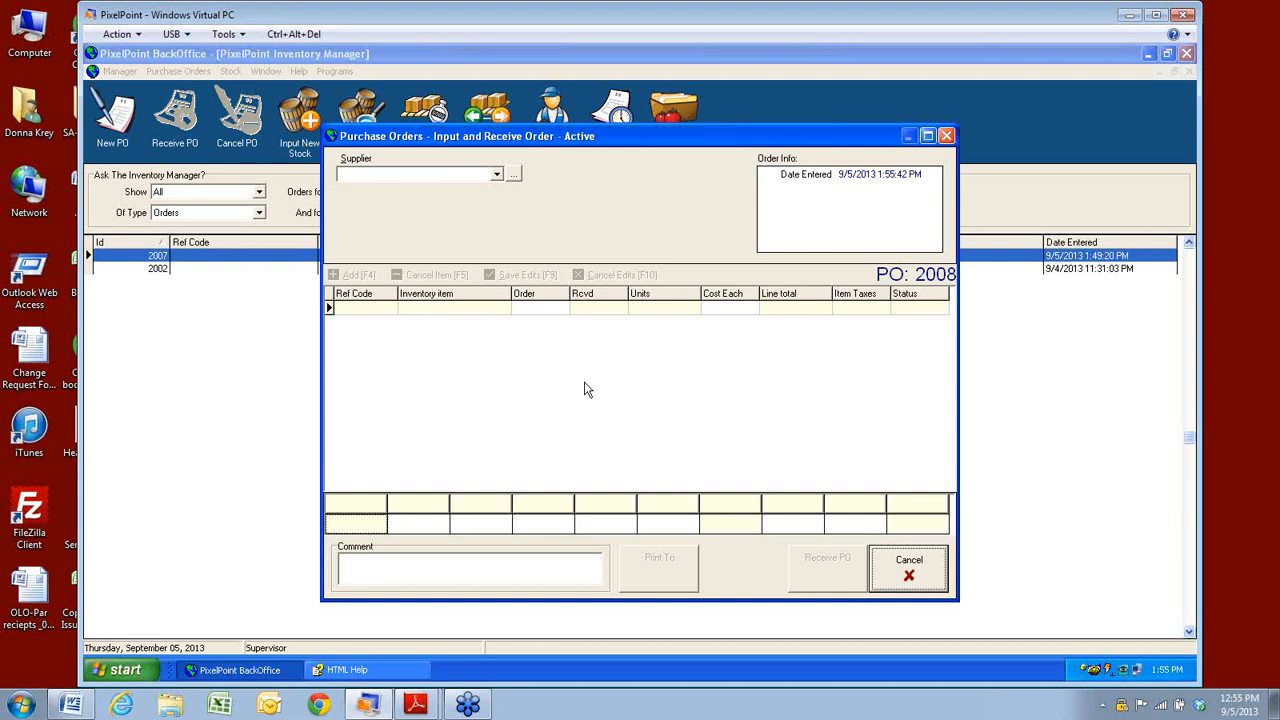
click(496, 177)
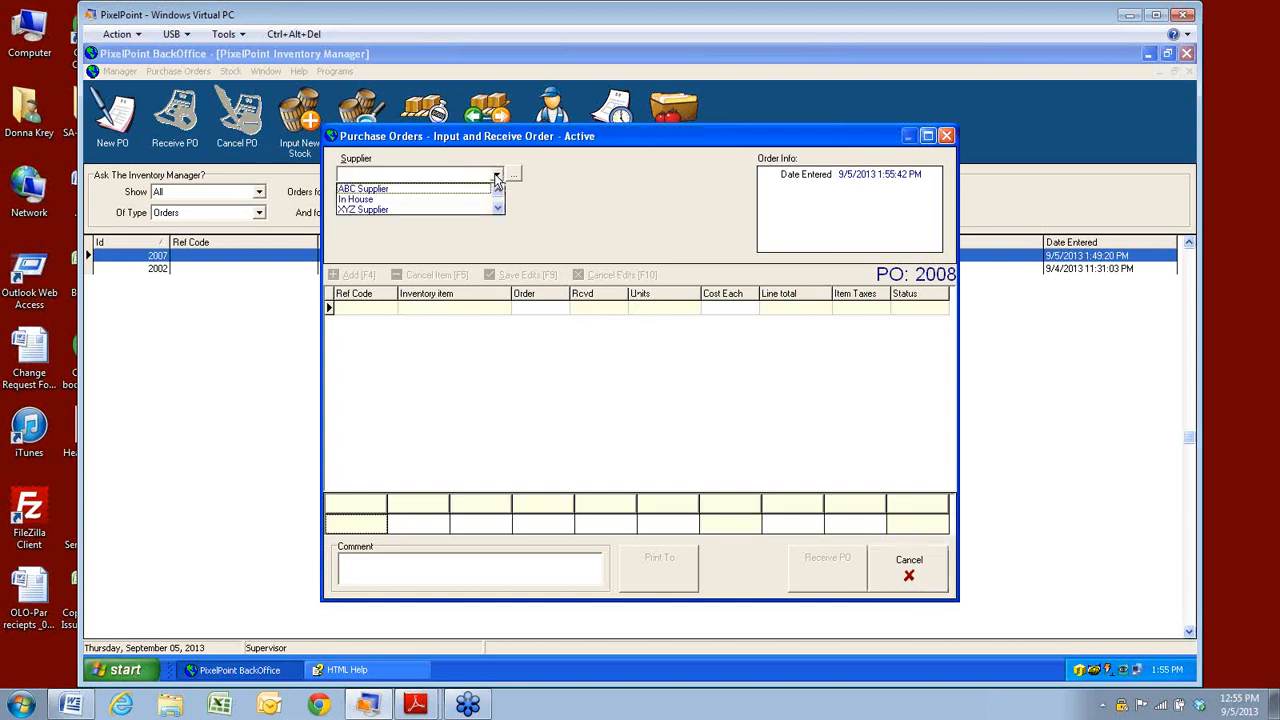
click(360, 201)
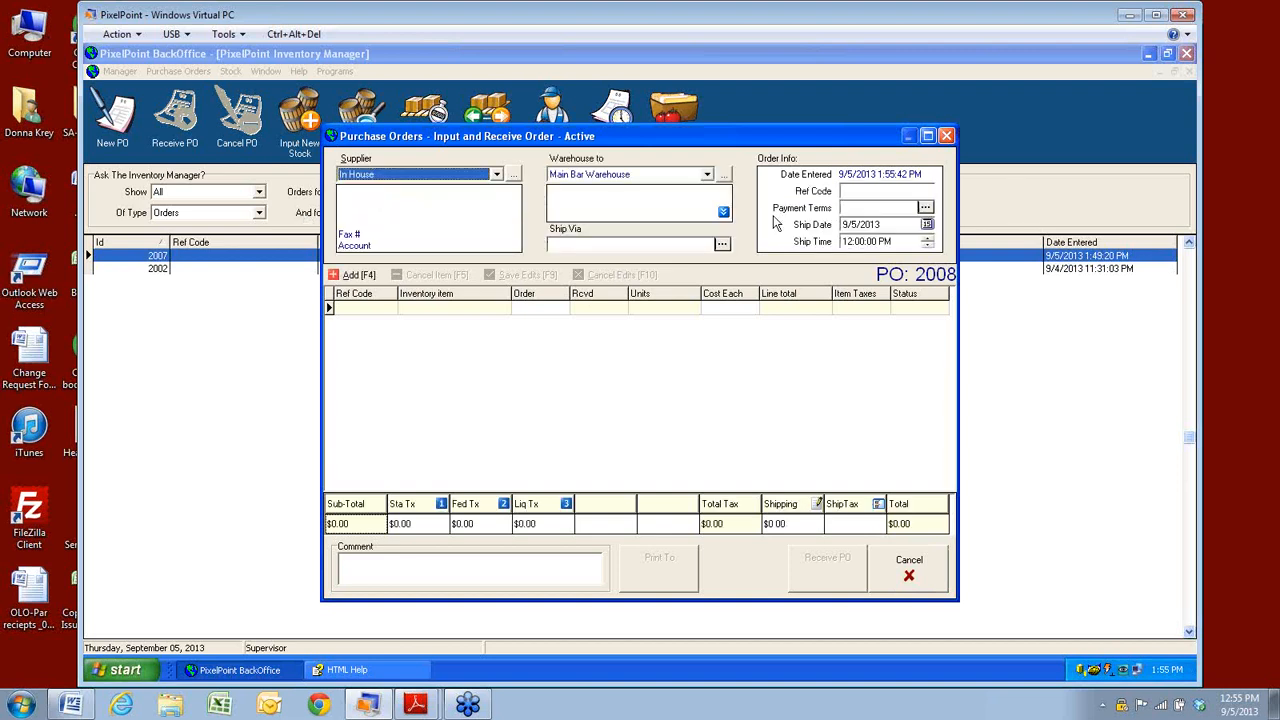
click(707, 176)
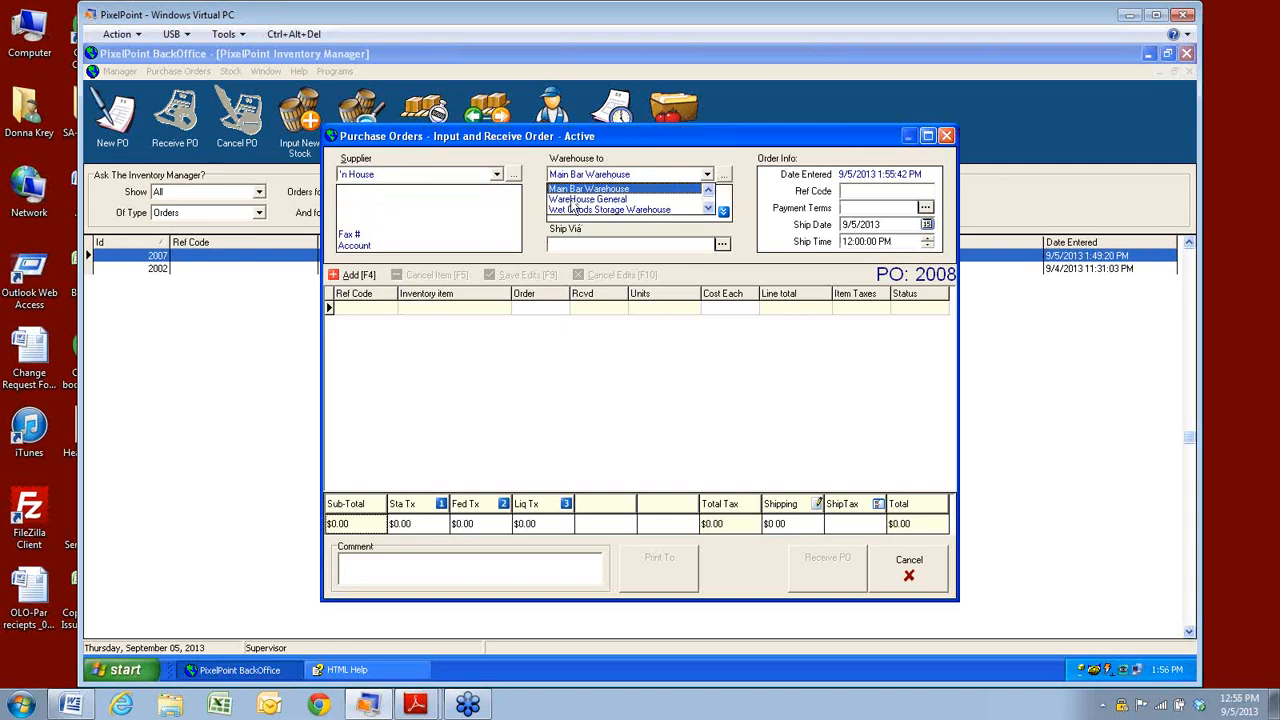
click(573, 200)
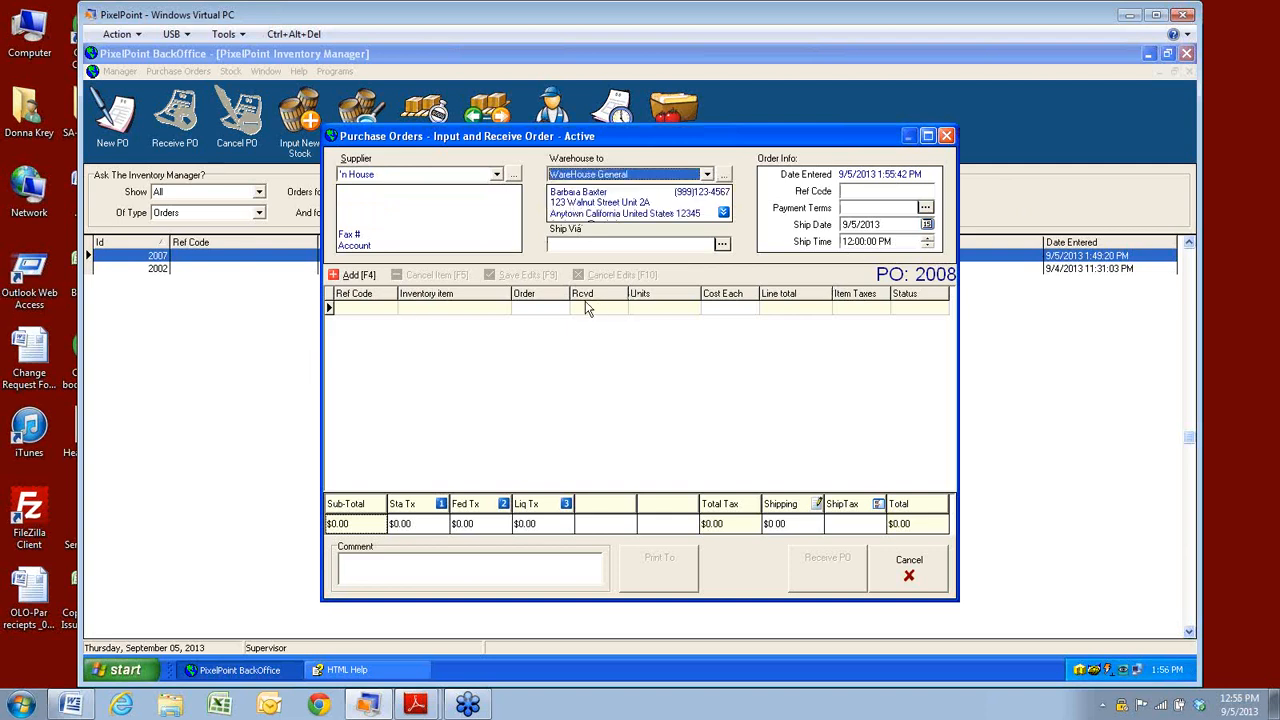
click(337, 275)
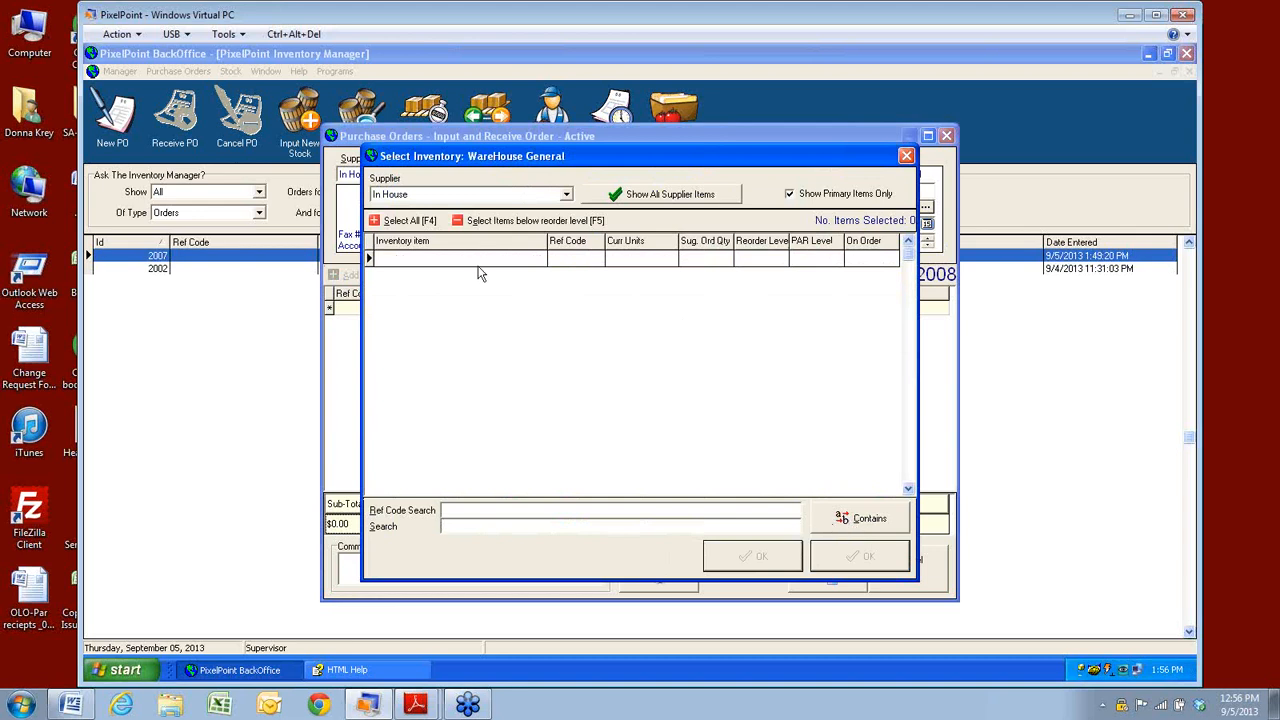
Close the item search and Select Inventory picker, then cancel the empty PO 2008.
click(850, 518)
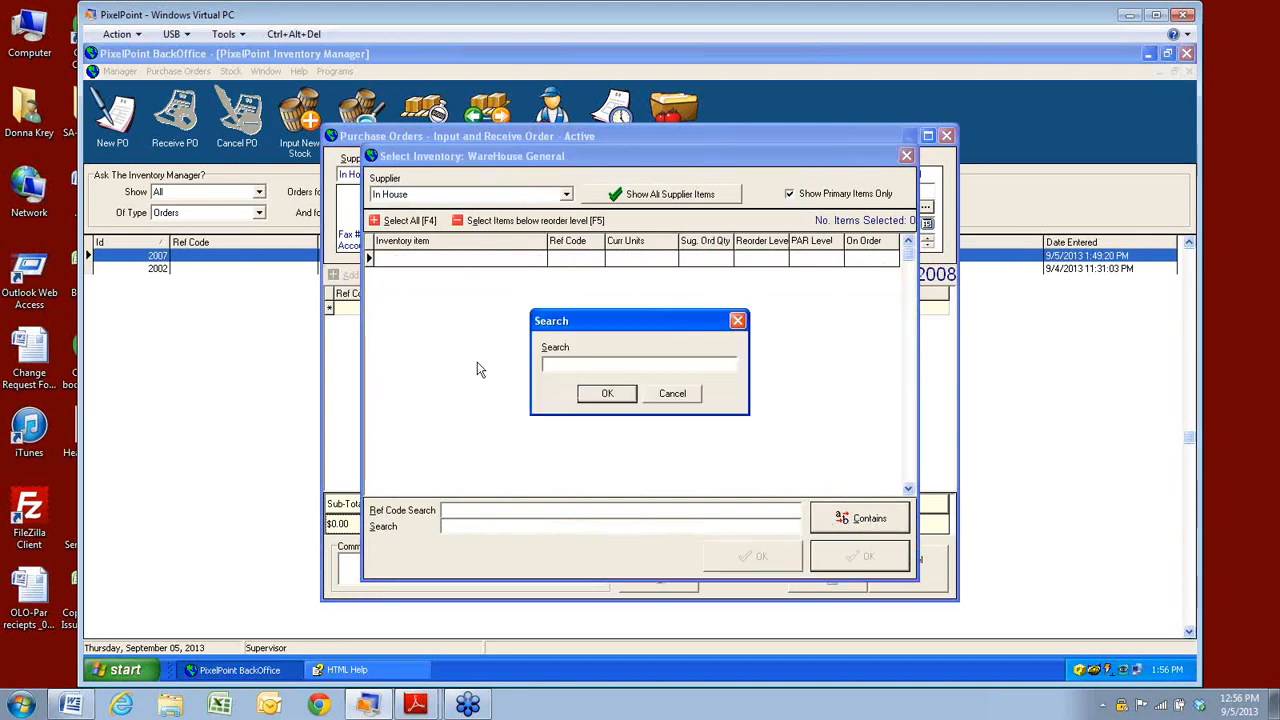
click(677, 400)
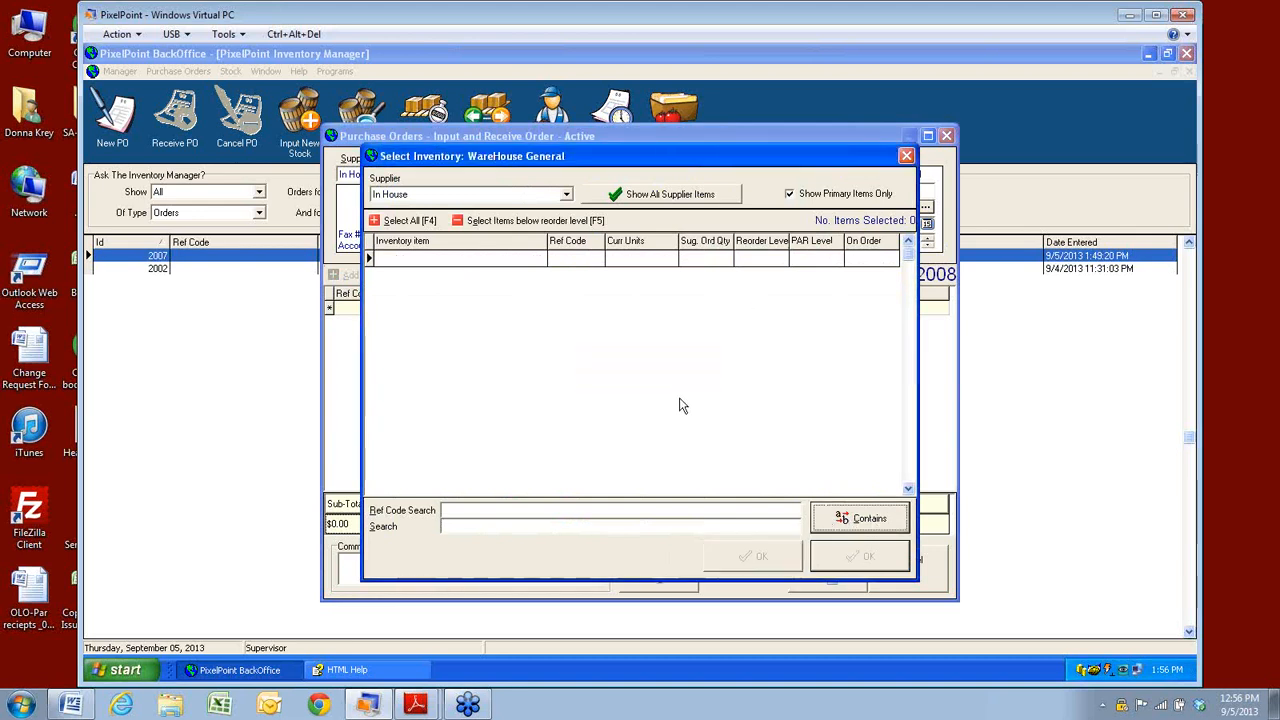
click(907, 156)
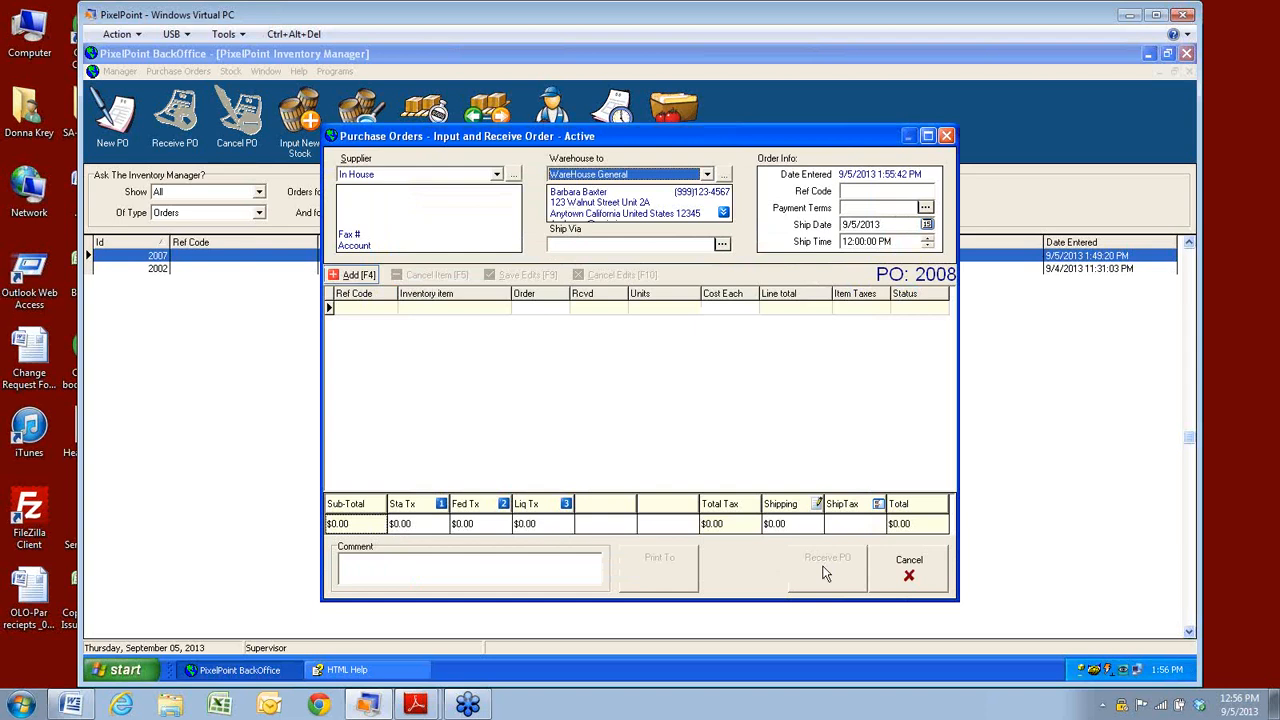
click(947, 137)
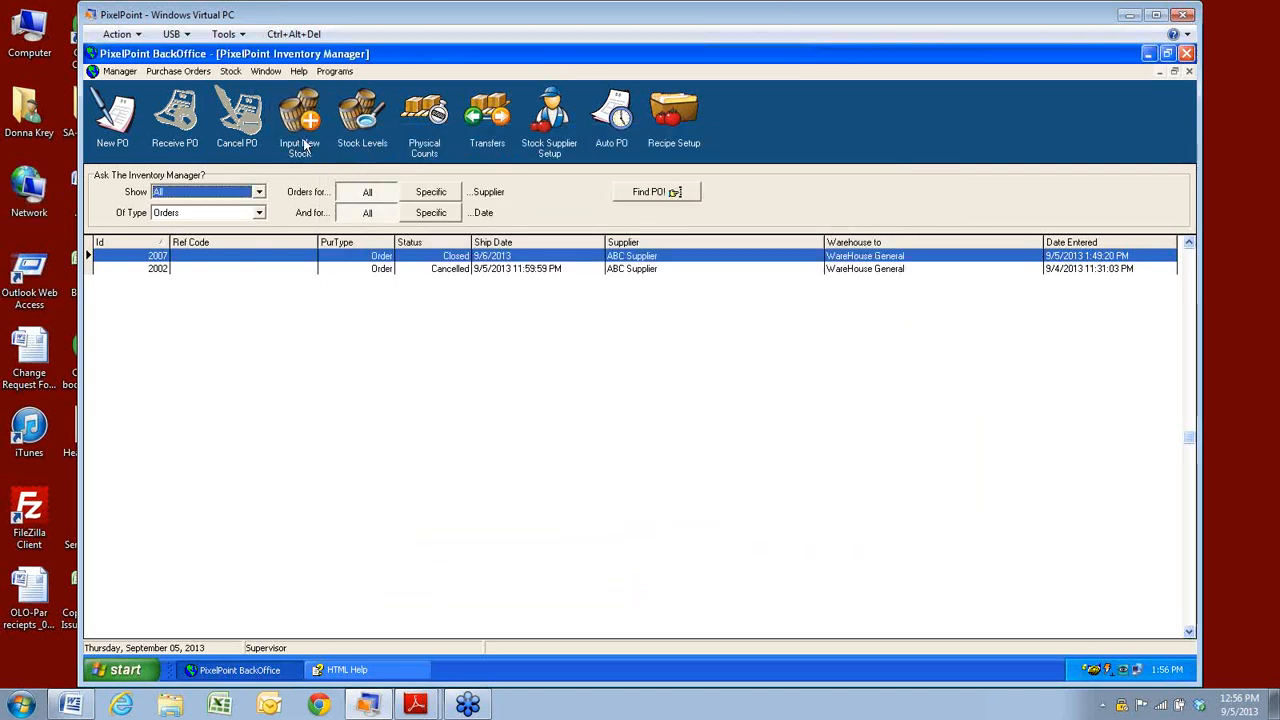
click(178, 71)
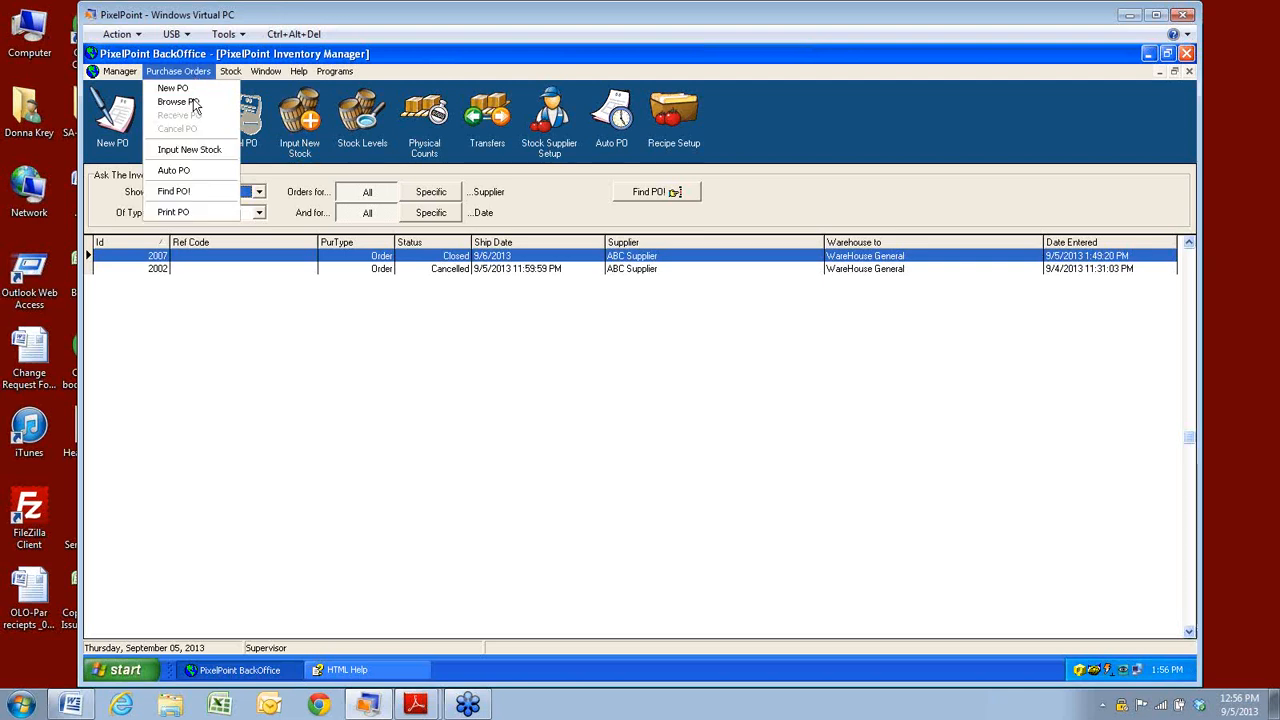
click(188, 172)
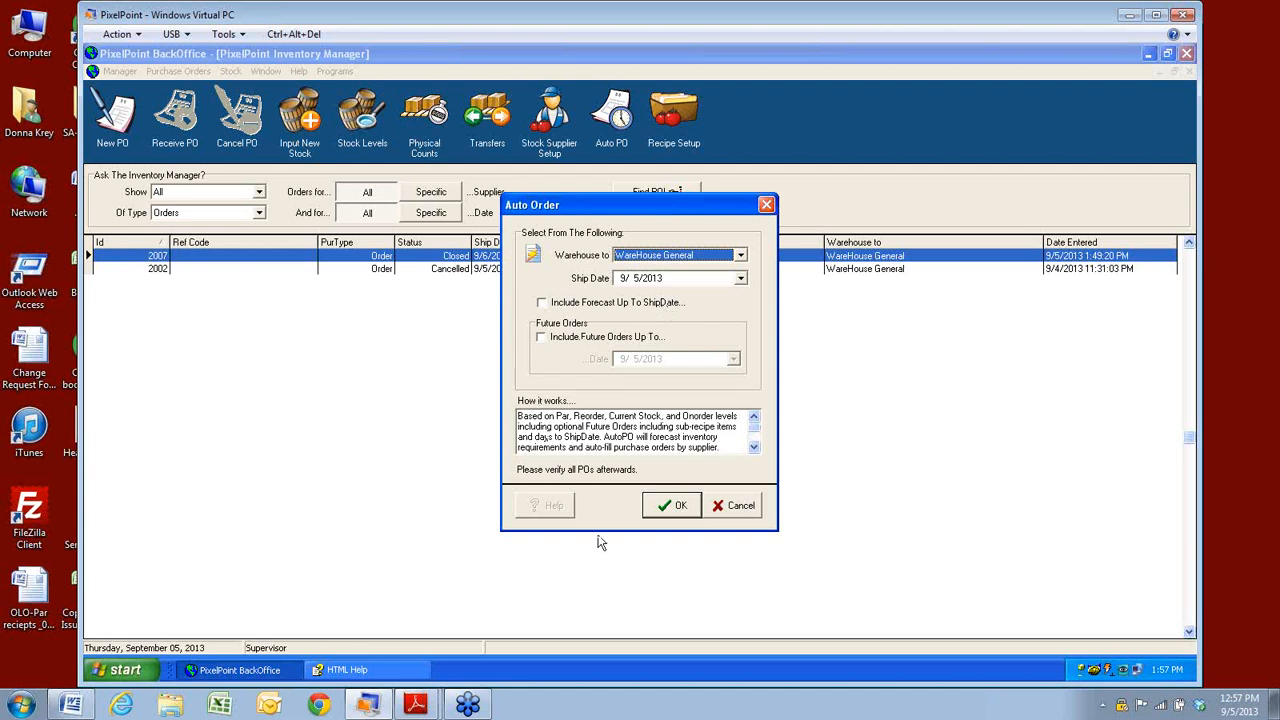
click(733, 509)
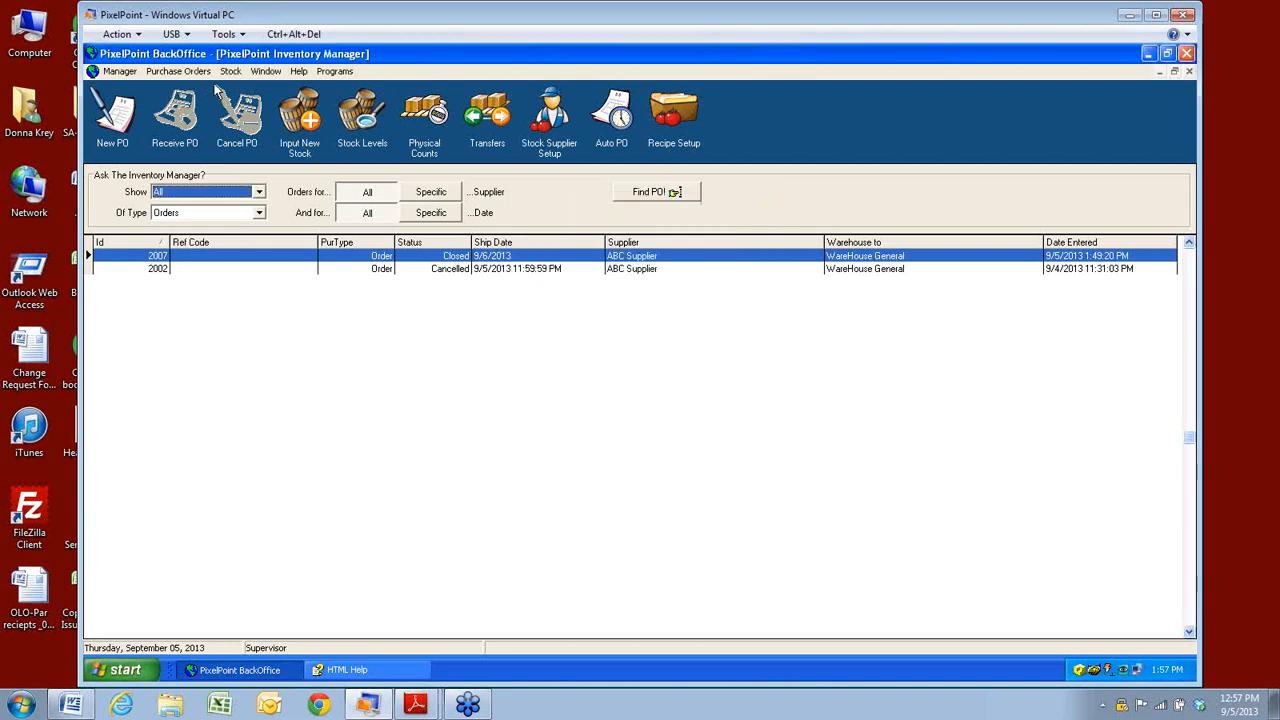
Open Stock Levels and review each item, e.g. Chicken Breast 63 pieces, Mayo 360 ounces.
click(200, 70)
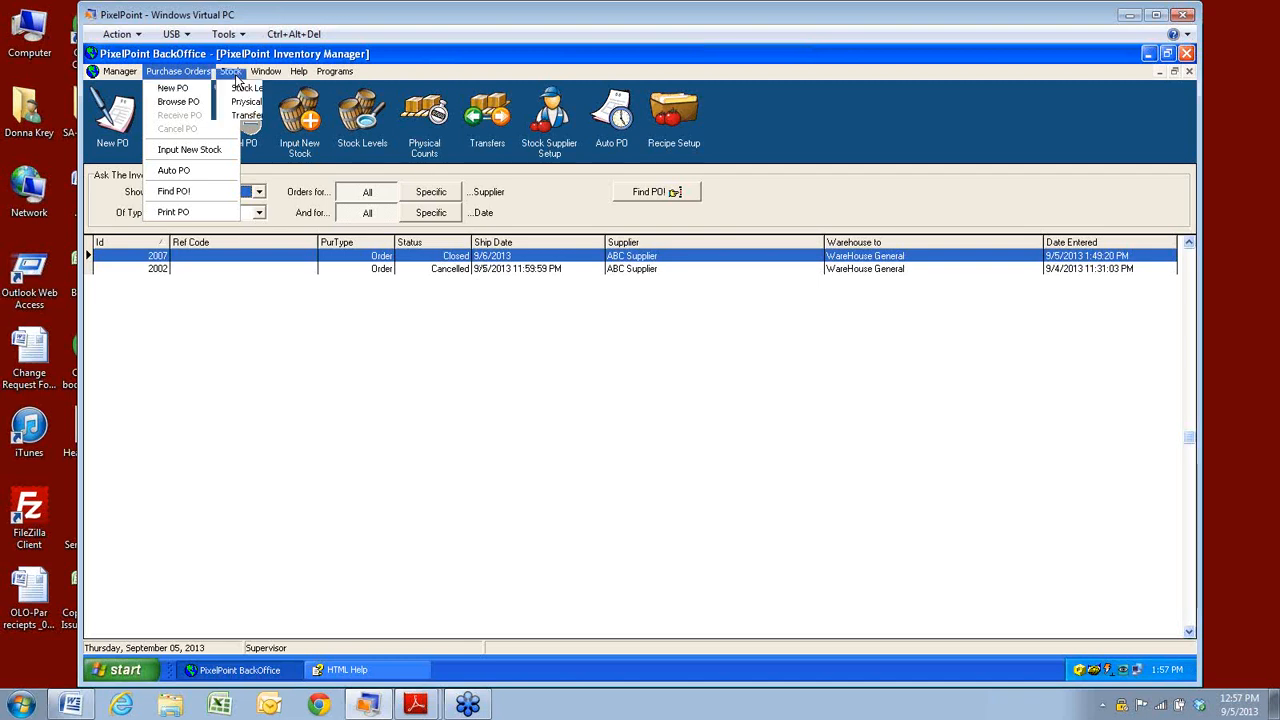
mouse_move(231, 73)
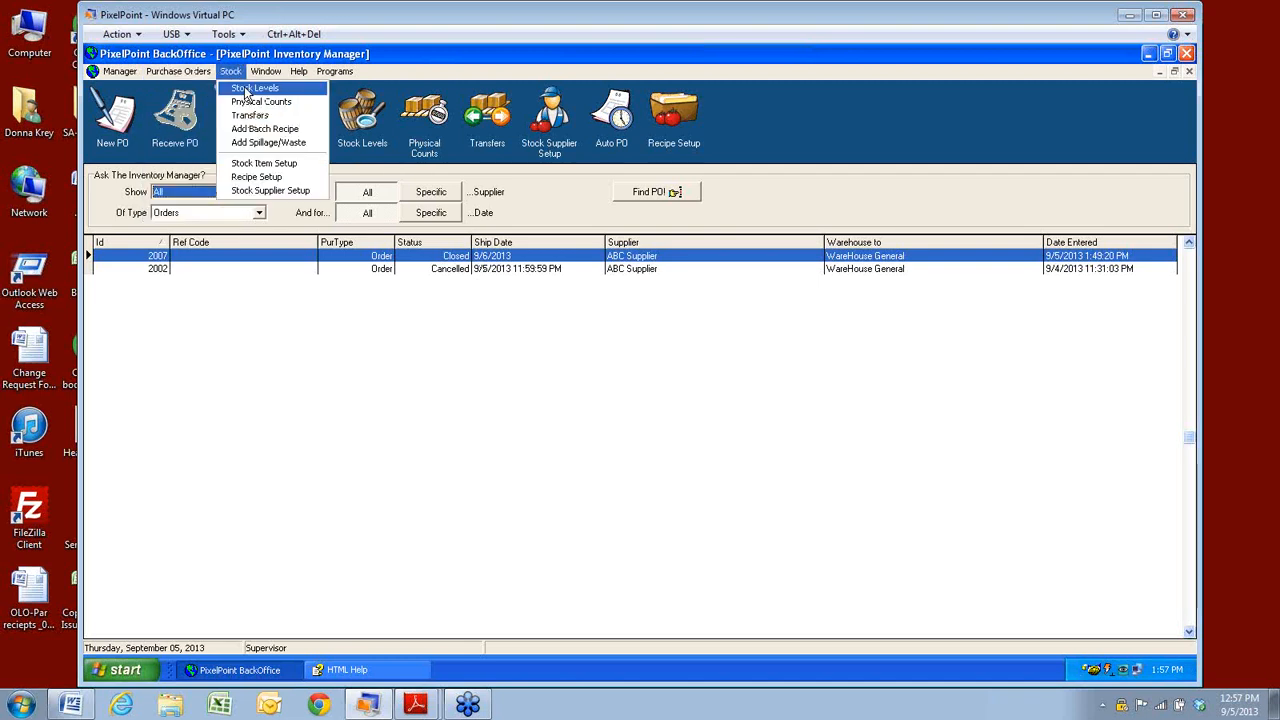
click(246, 89)
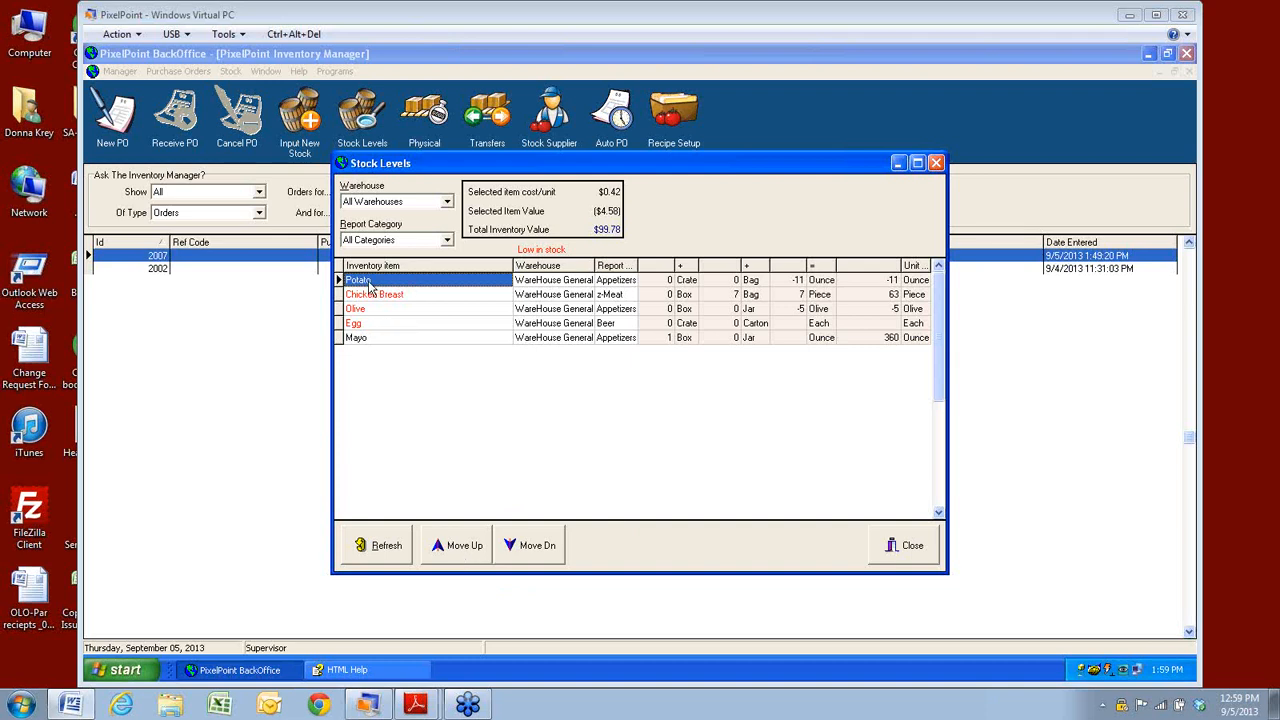
key(Down)
key(Down)
key(Down)
key(Down)
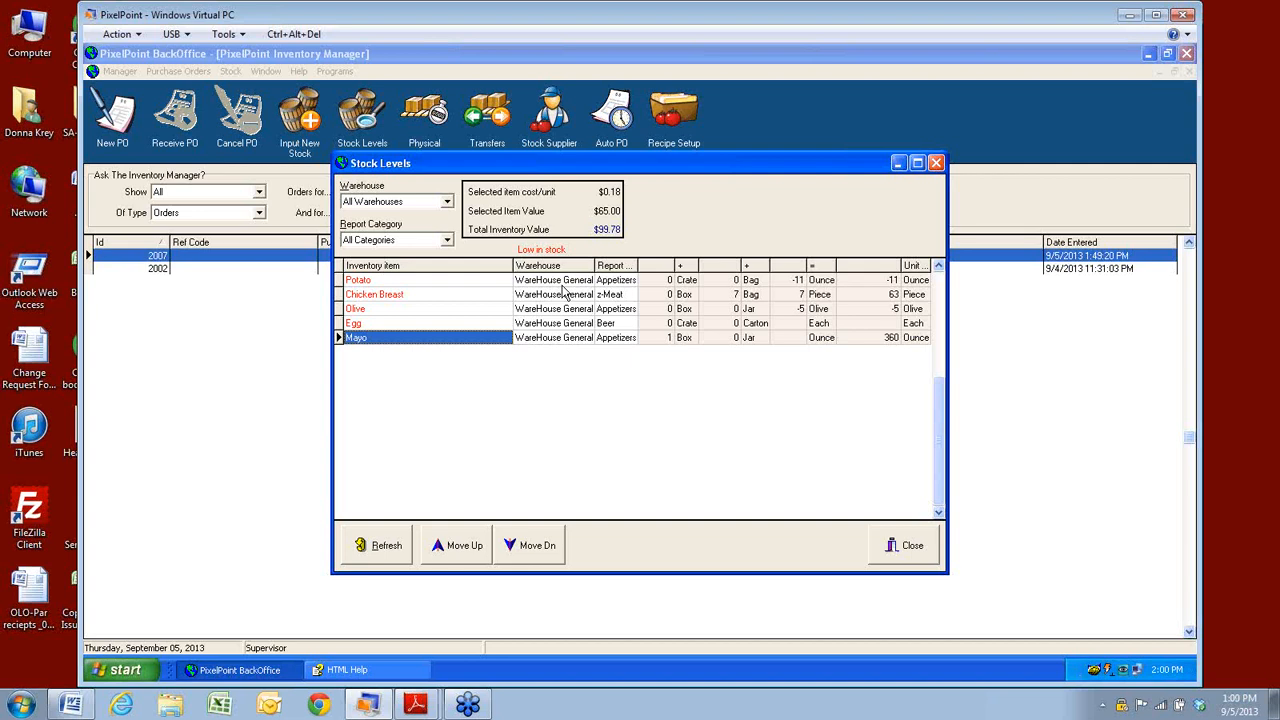
Move Potato down two rows below Chicken Breast and Olive, then close Stock Levels.
click(380, 281)
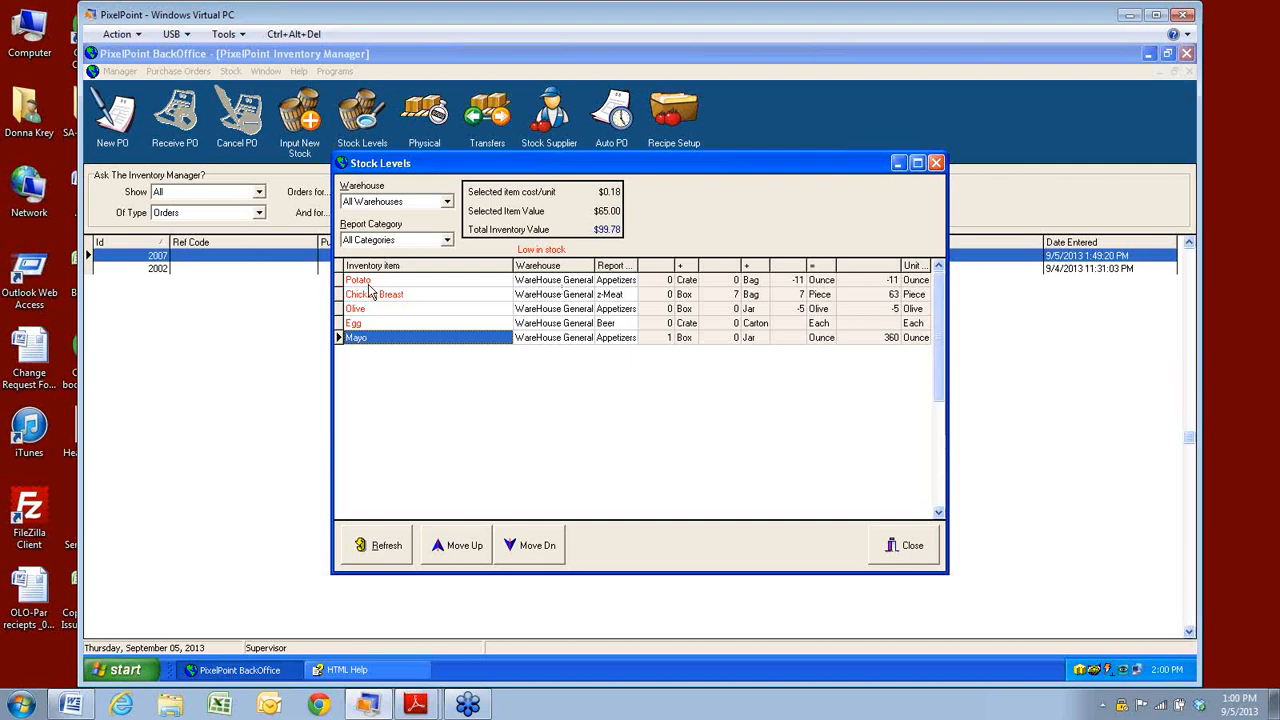
click(521, 550)
click(520, 550)
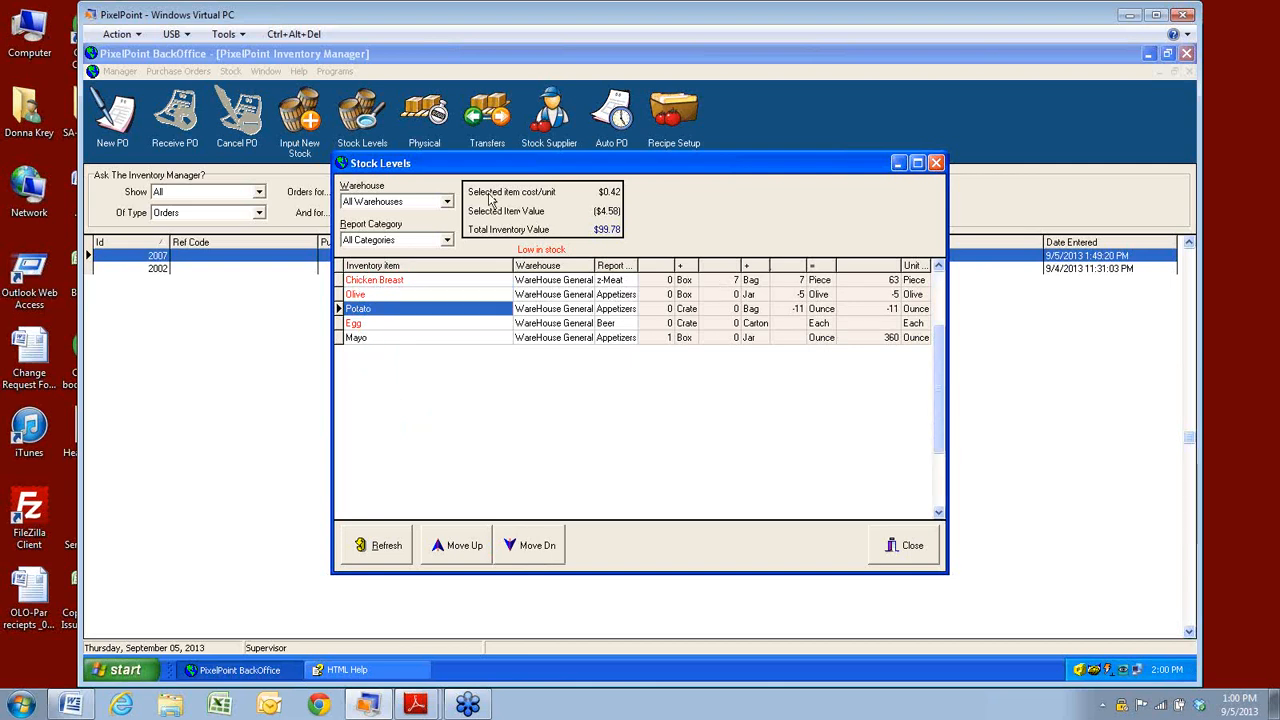
click(914, 548)
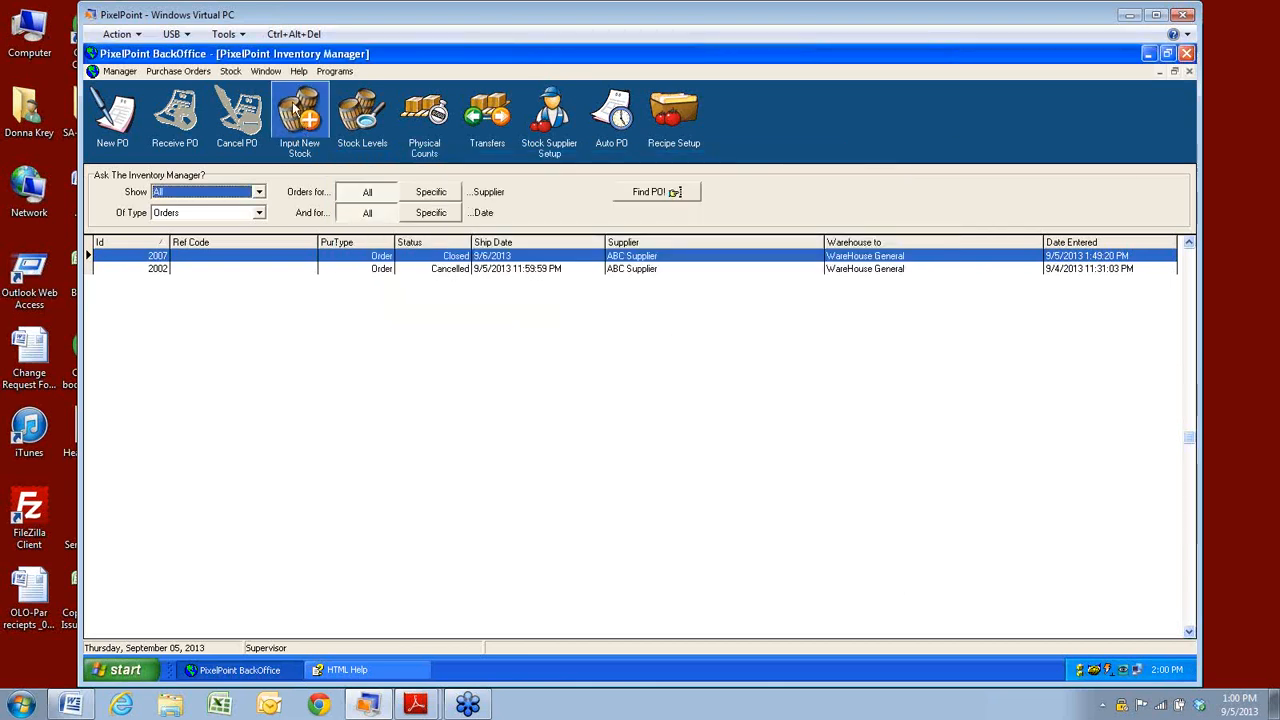
Open Physical Counts for all warehouses and select Chicken Breast's box count cell.
click(239, 72)
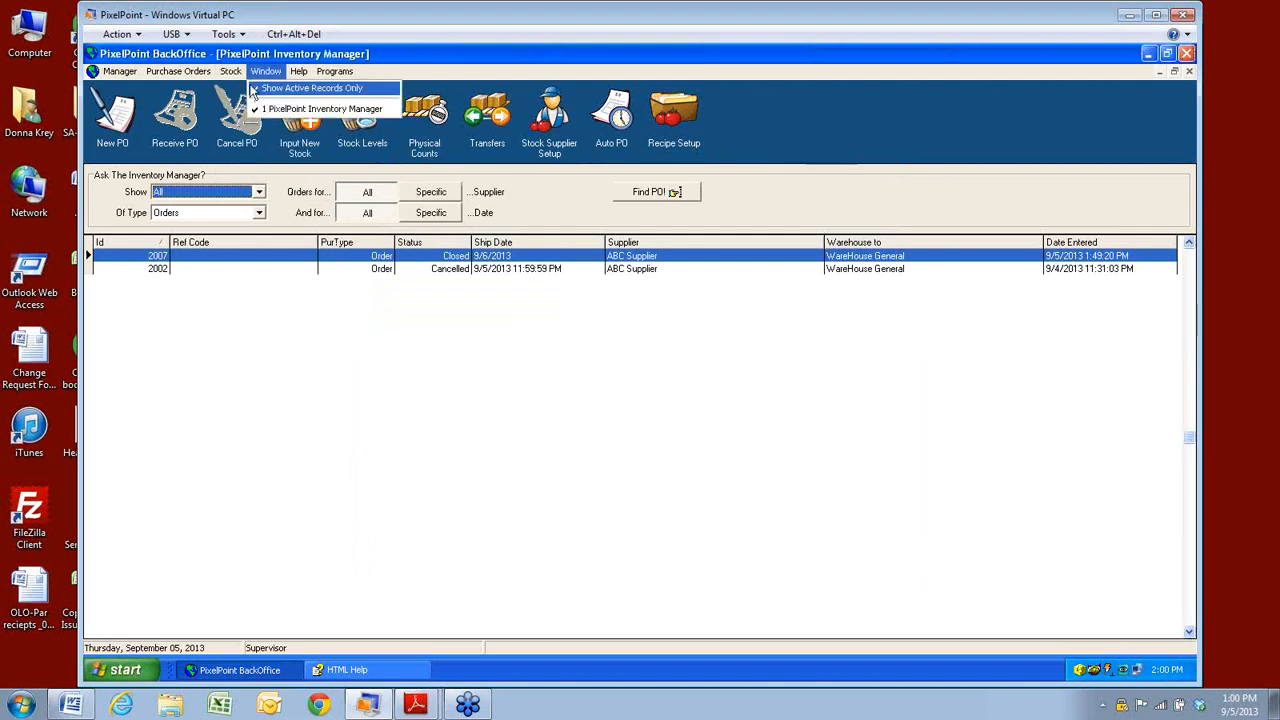
click(240, 102)
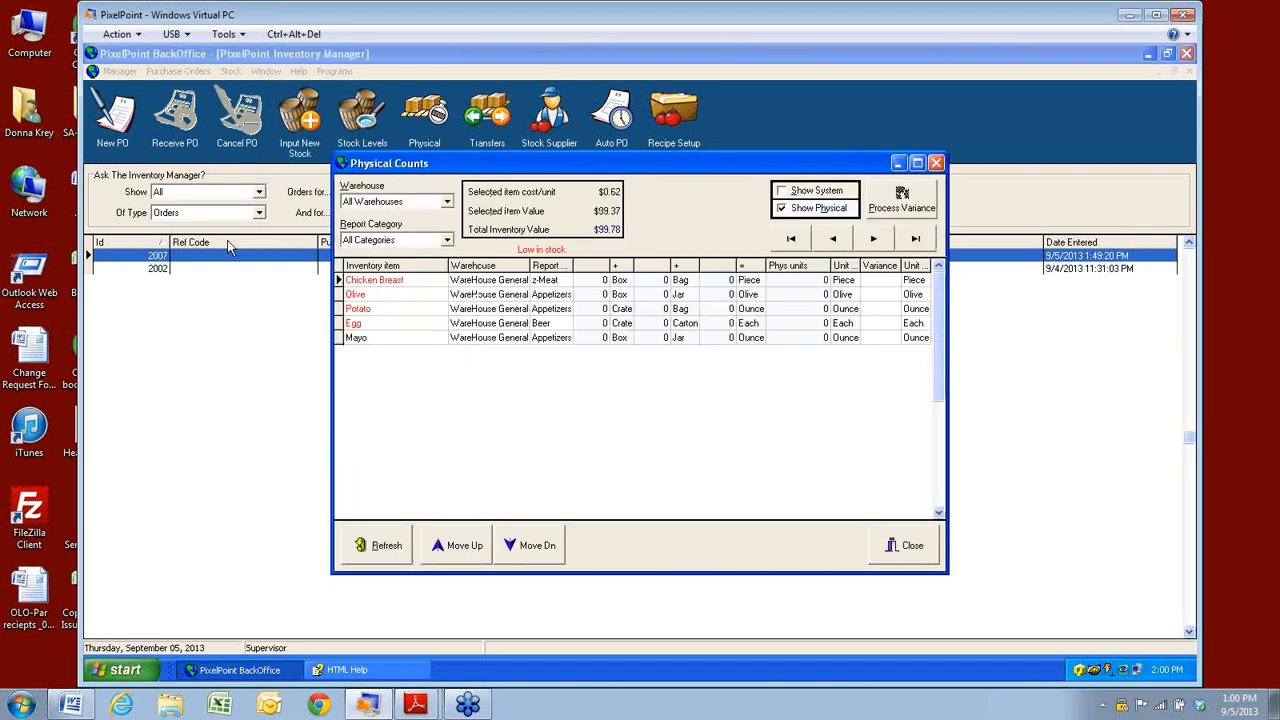
click(363, 312)
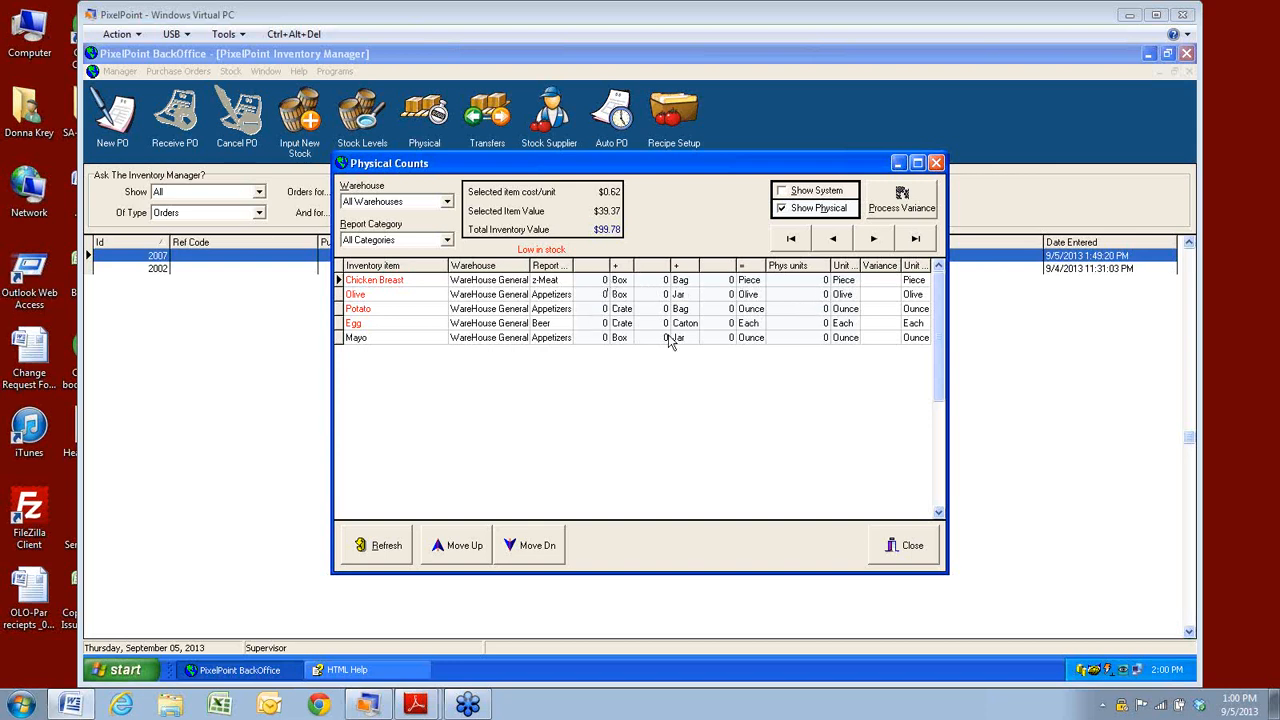
click(598, 285)
Enter Chicken Breast's count as 1 box, 3 bags and 4 pieces (92 pieces).
text(1)
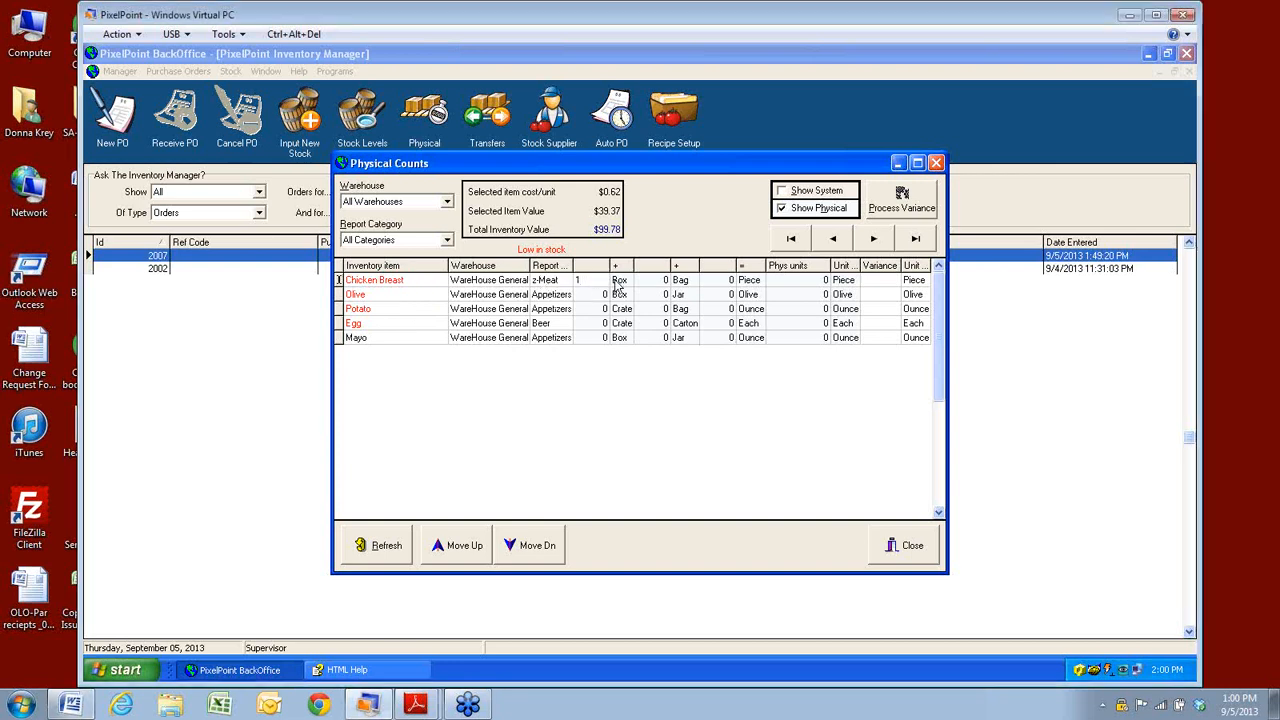
click(660, 288)
text(3)
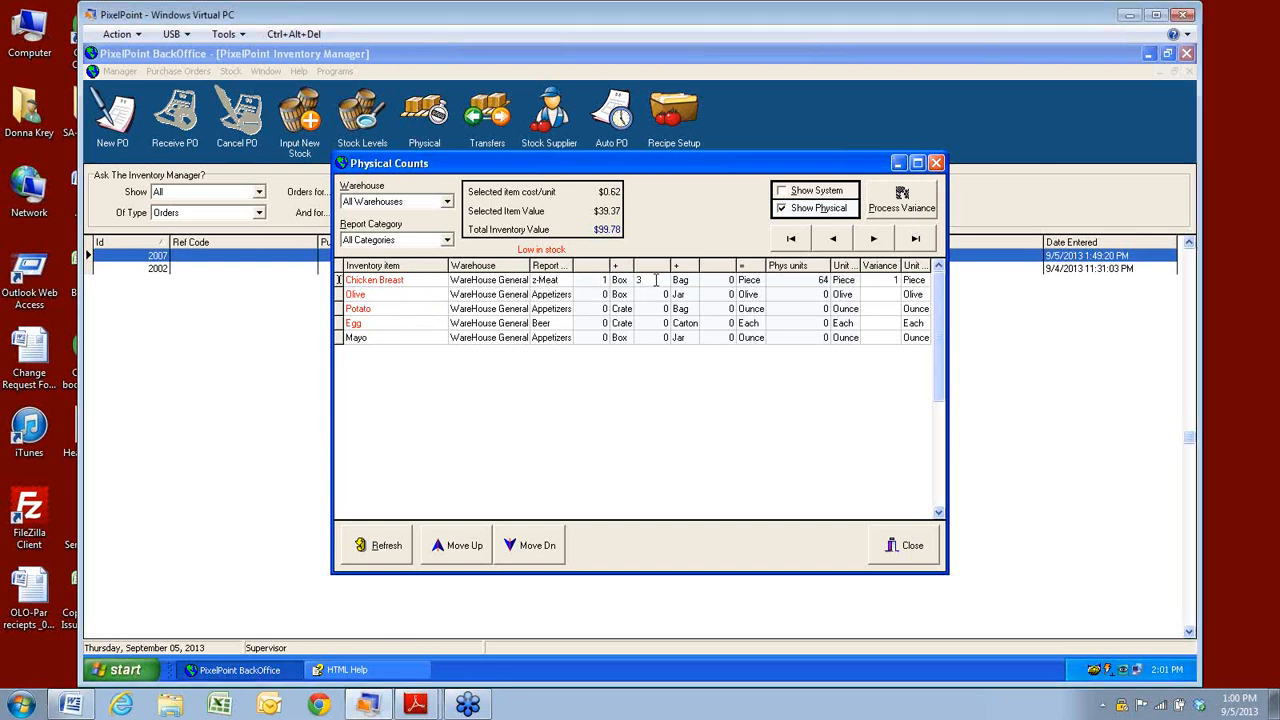
click(722, 285)
text(4)
click(808, 284)
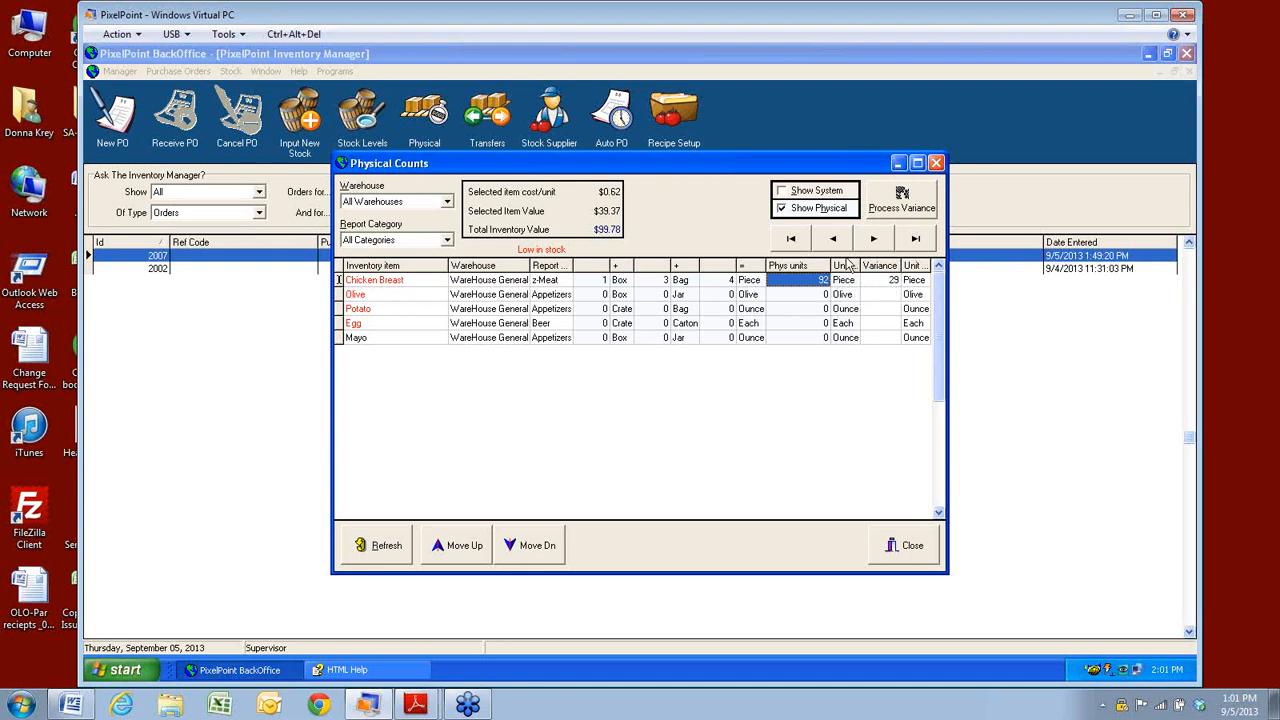
Enter 68 as Olive's physical units, then move down through the Potato, Egg and Mayo rows.
click(790, 296)
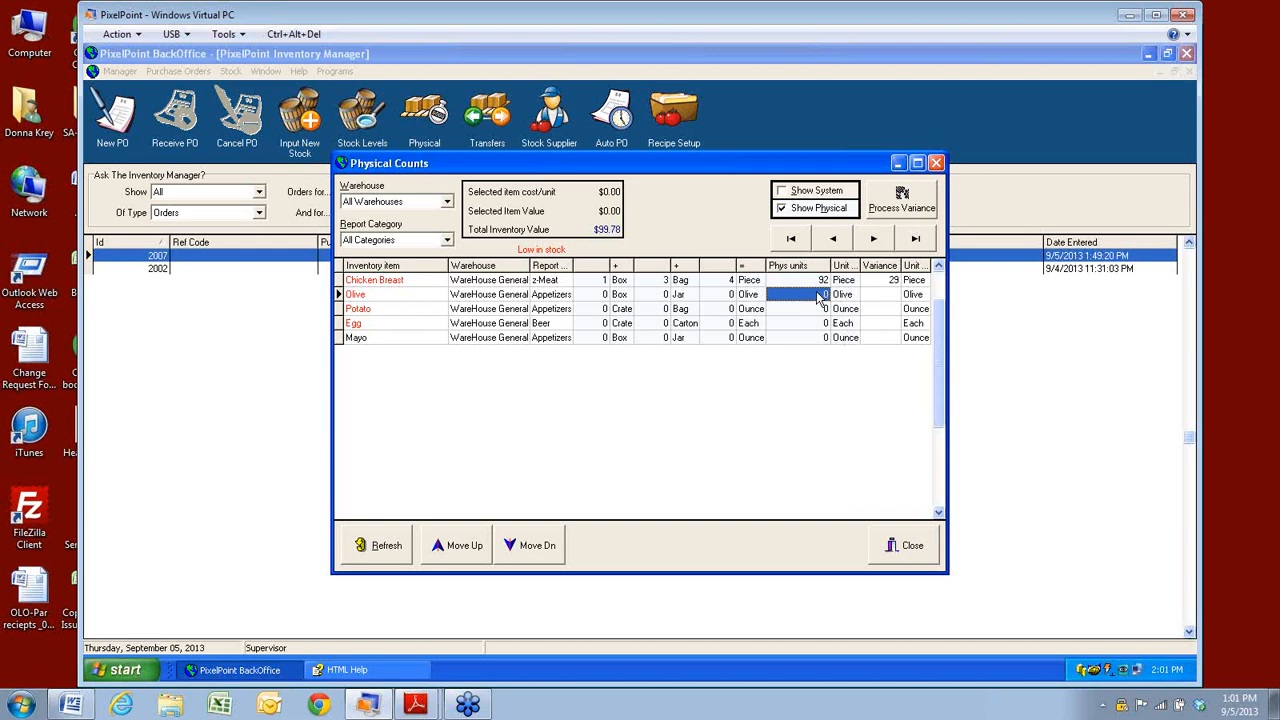
text(68)
key(Return)
click(811, 312)
click(812, 324)
click(815, 338)
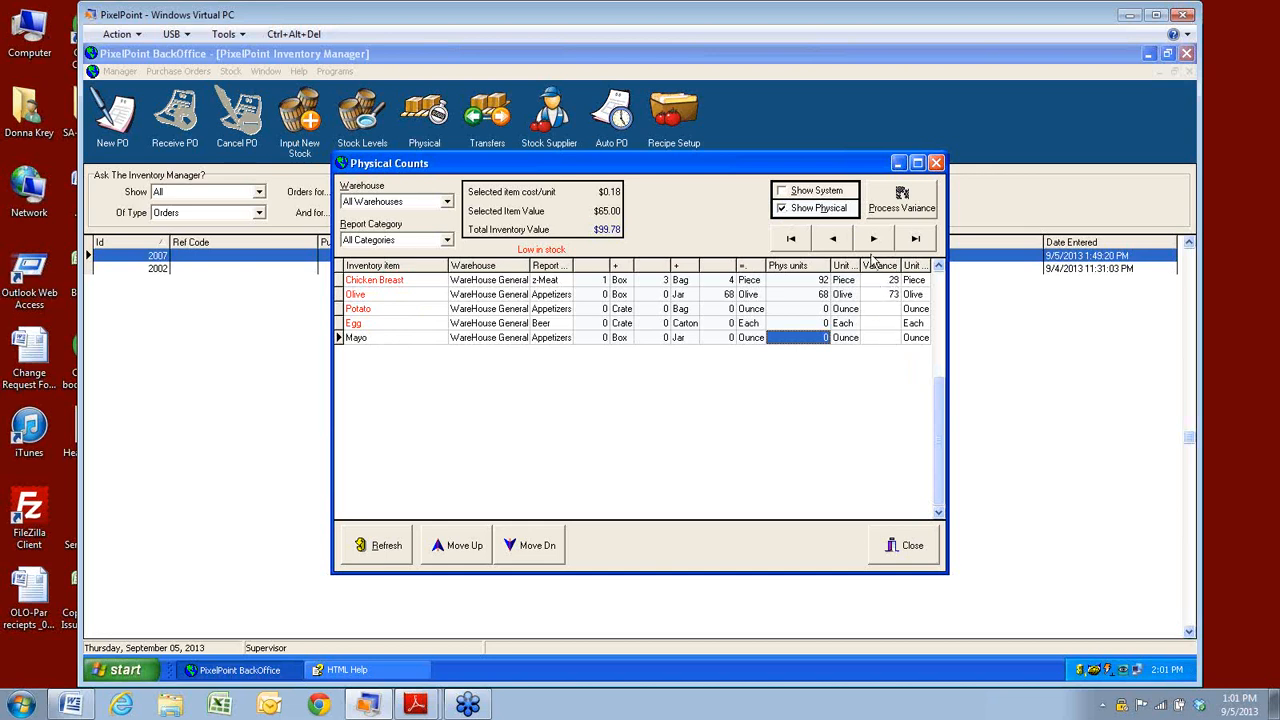
Show system quantities beside the physical counts and maximize the Physical Counts window.
click(782, 192)
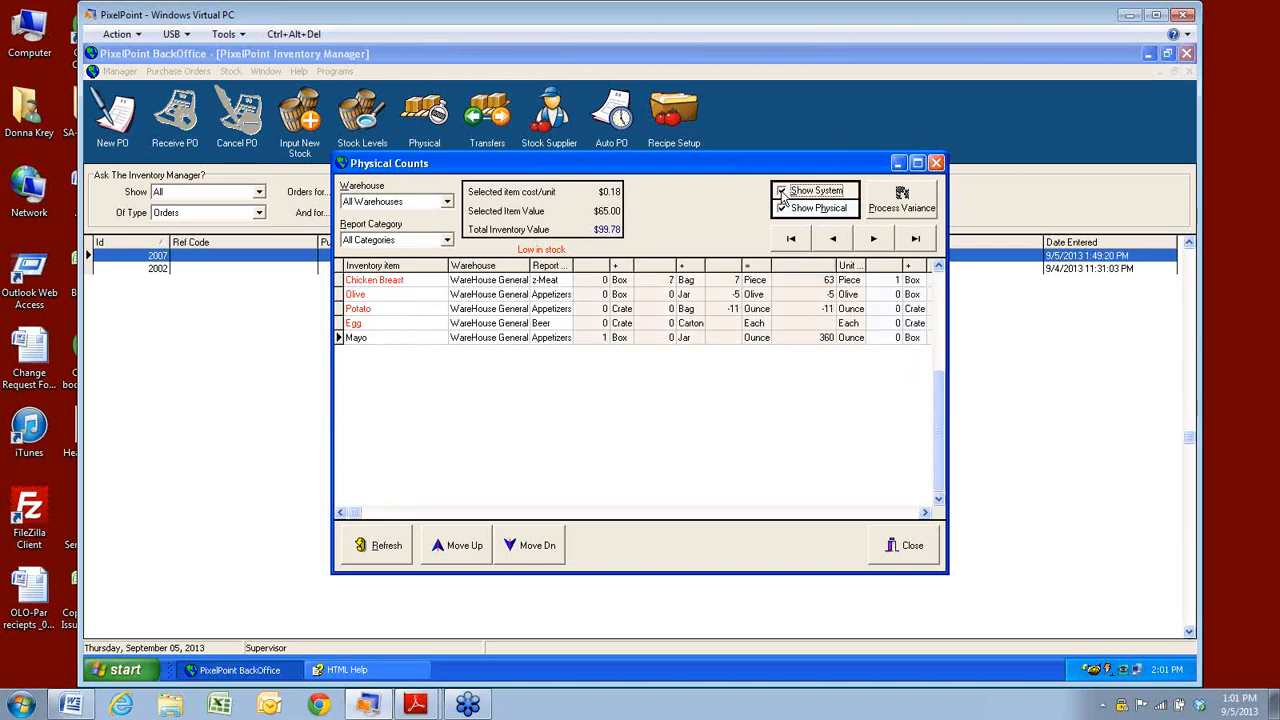
click(924, 512)
click(924, 512)
click(924, 512)
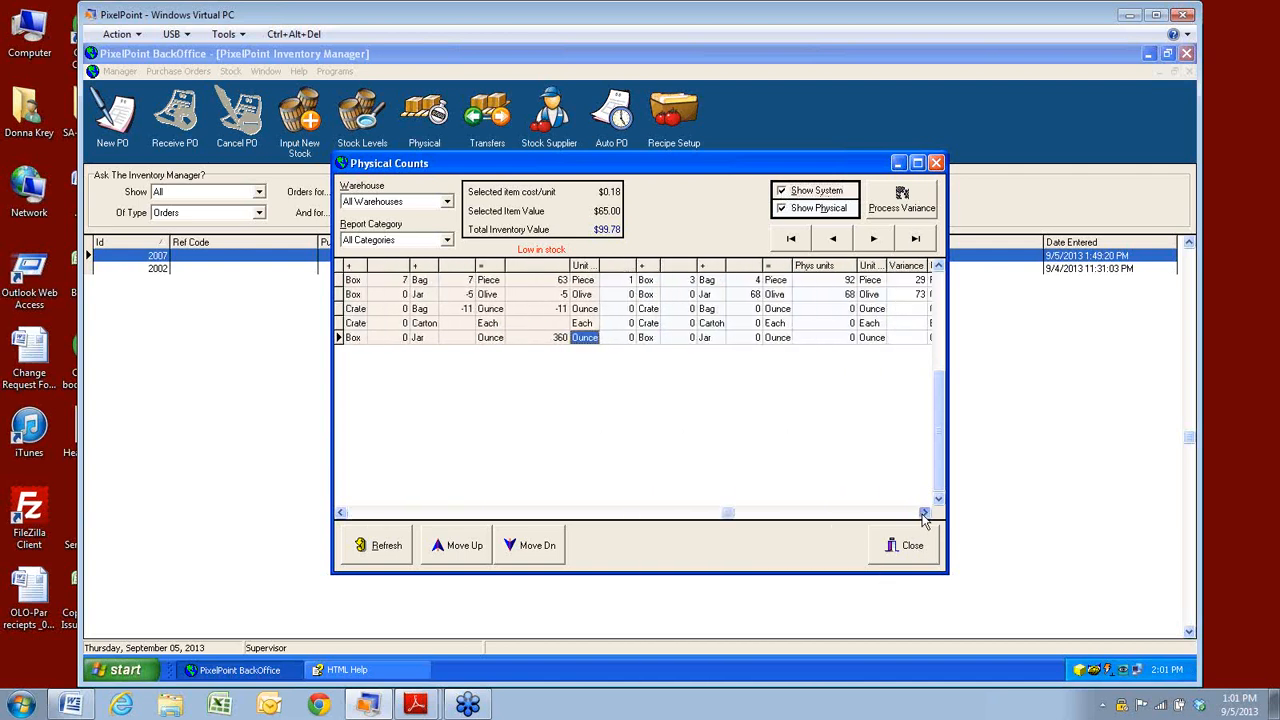
click(924, 512)
click(918, 164)
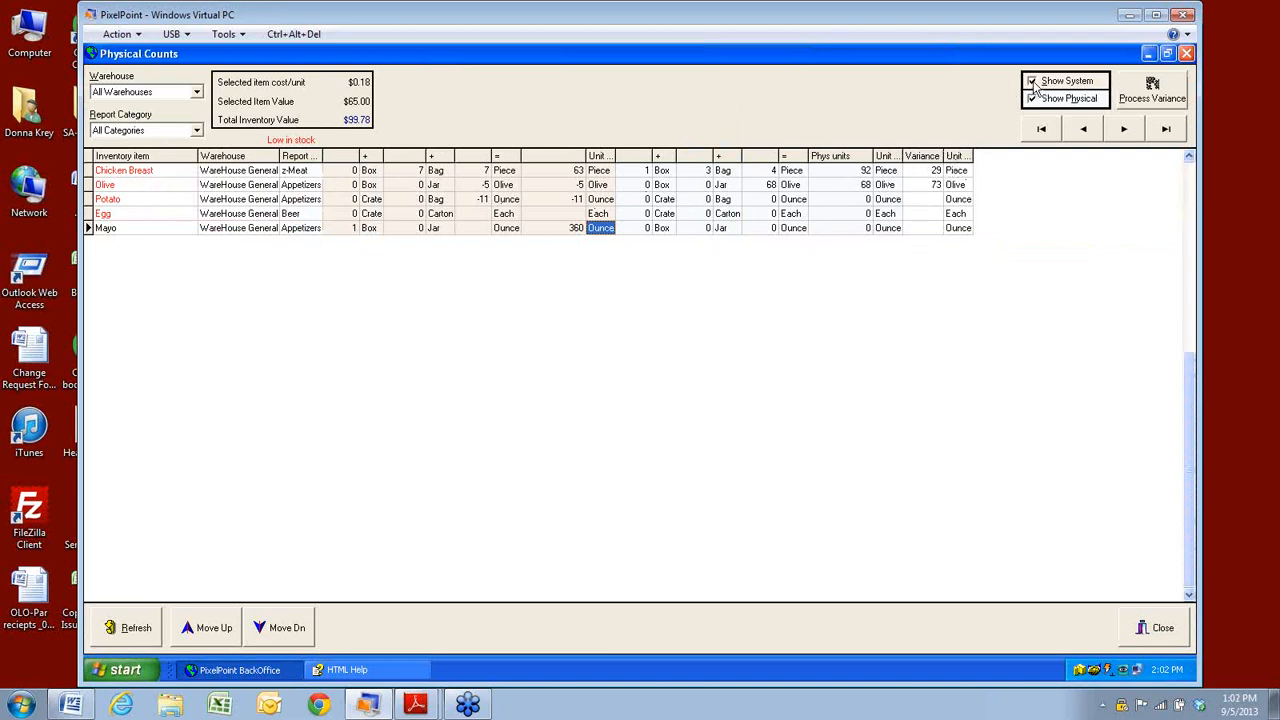
Compare Chicken Breast's 92 units and Olive's variance of 73, leaving only physical columns shown.
click(330, 671)
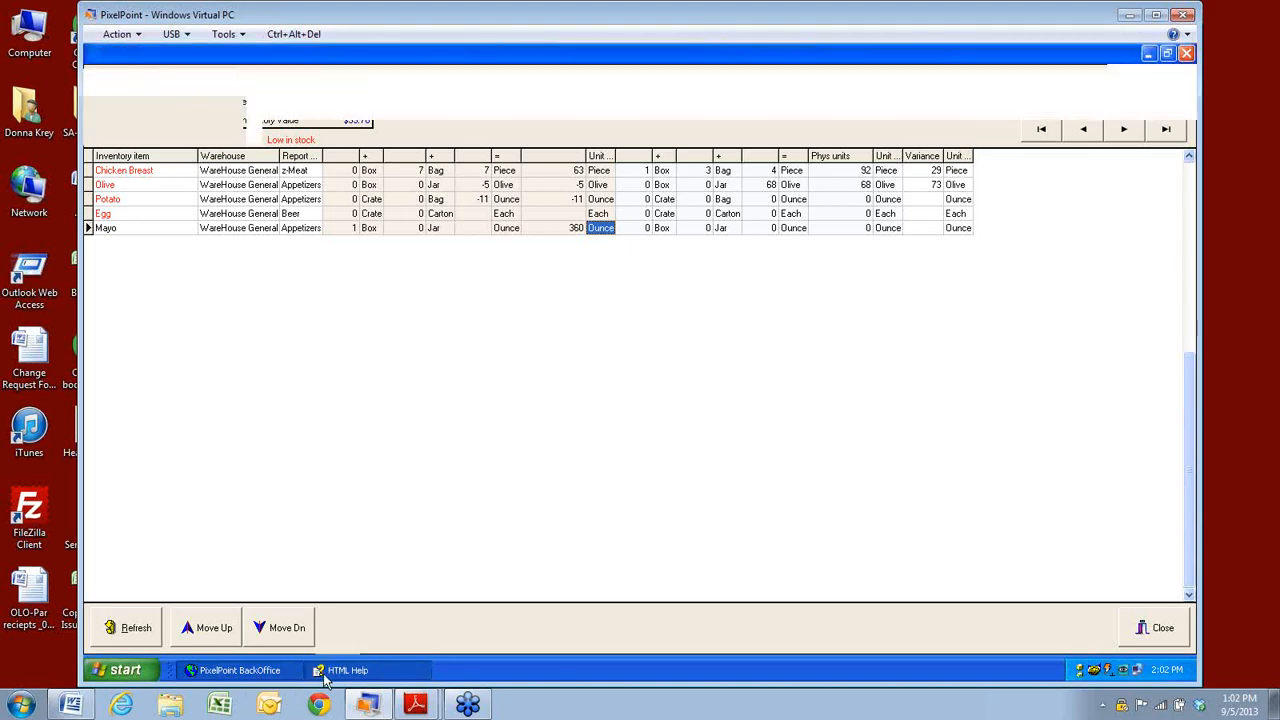
click(268, 676)
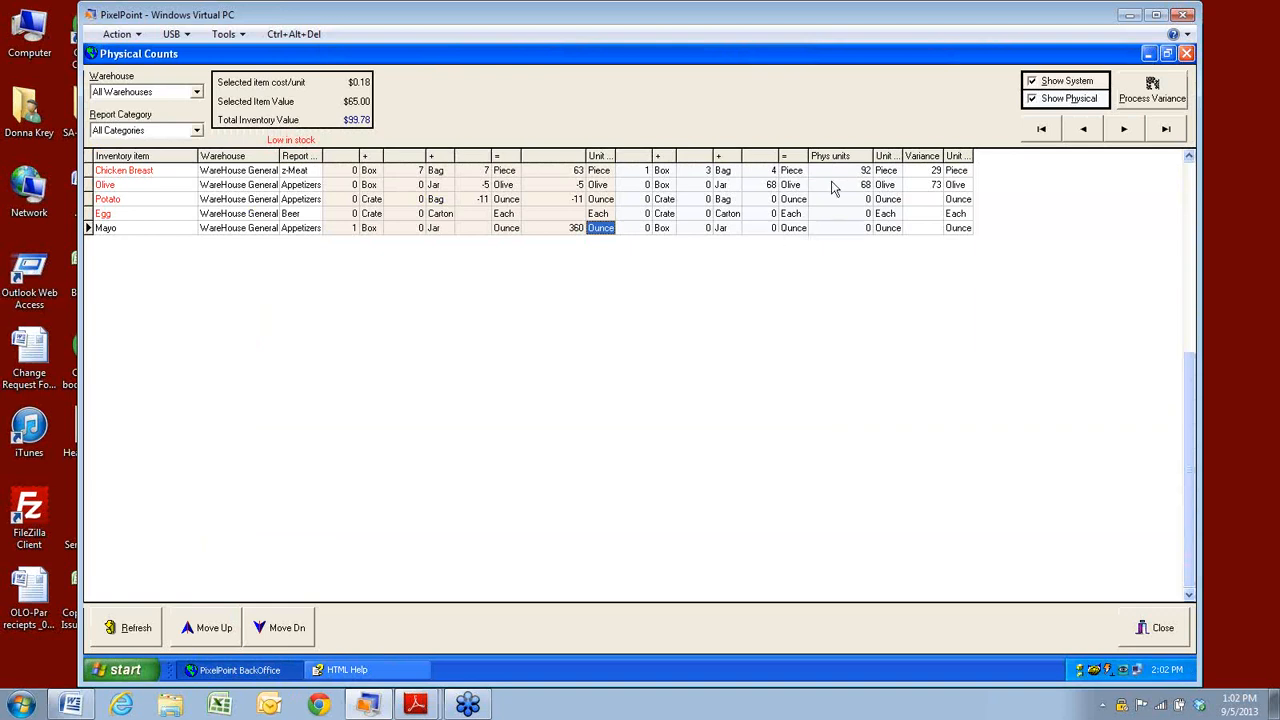
click(887, 176)
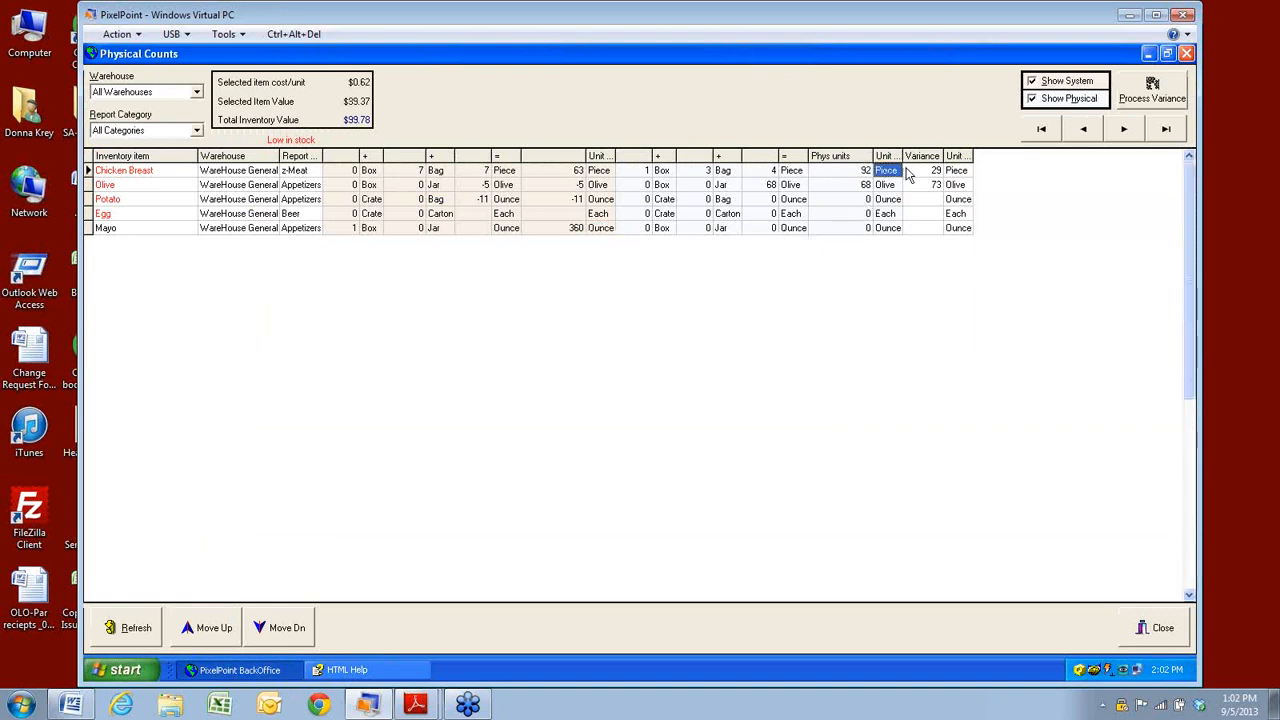
click(930, 171)
click(924, 184)
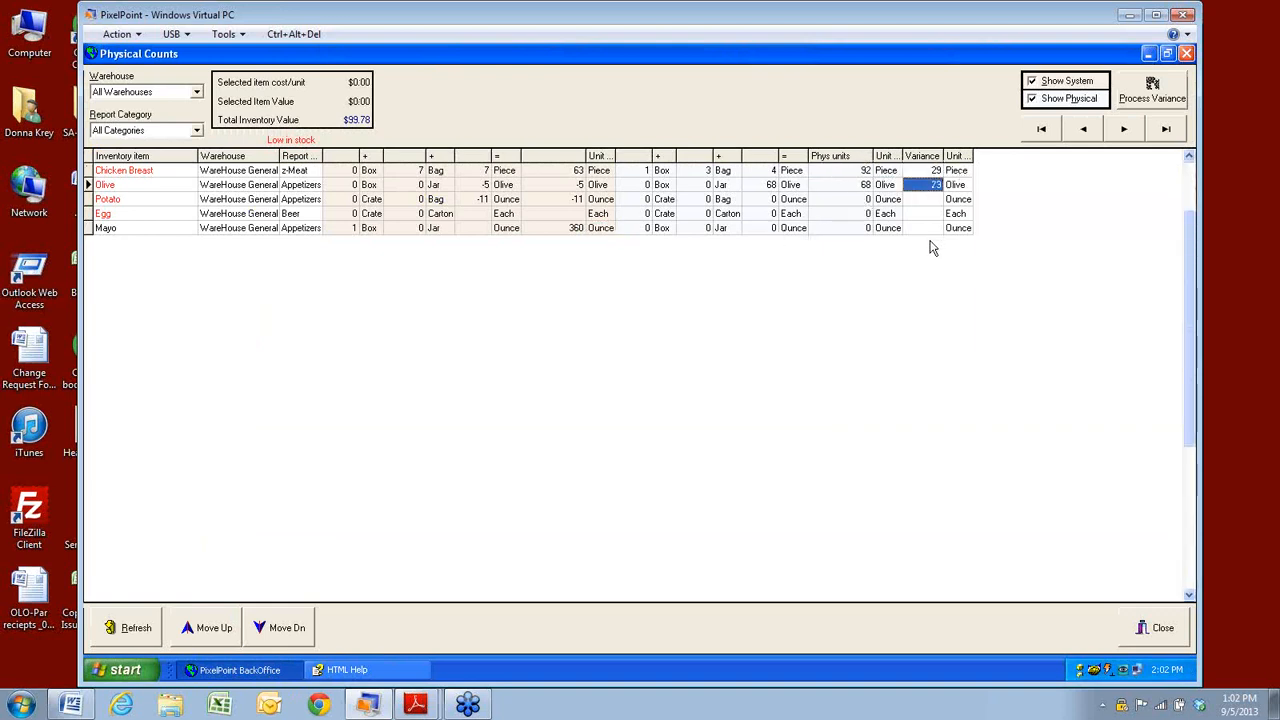
click(1032, 81)
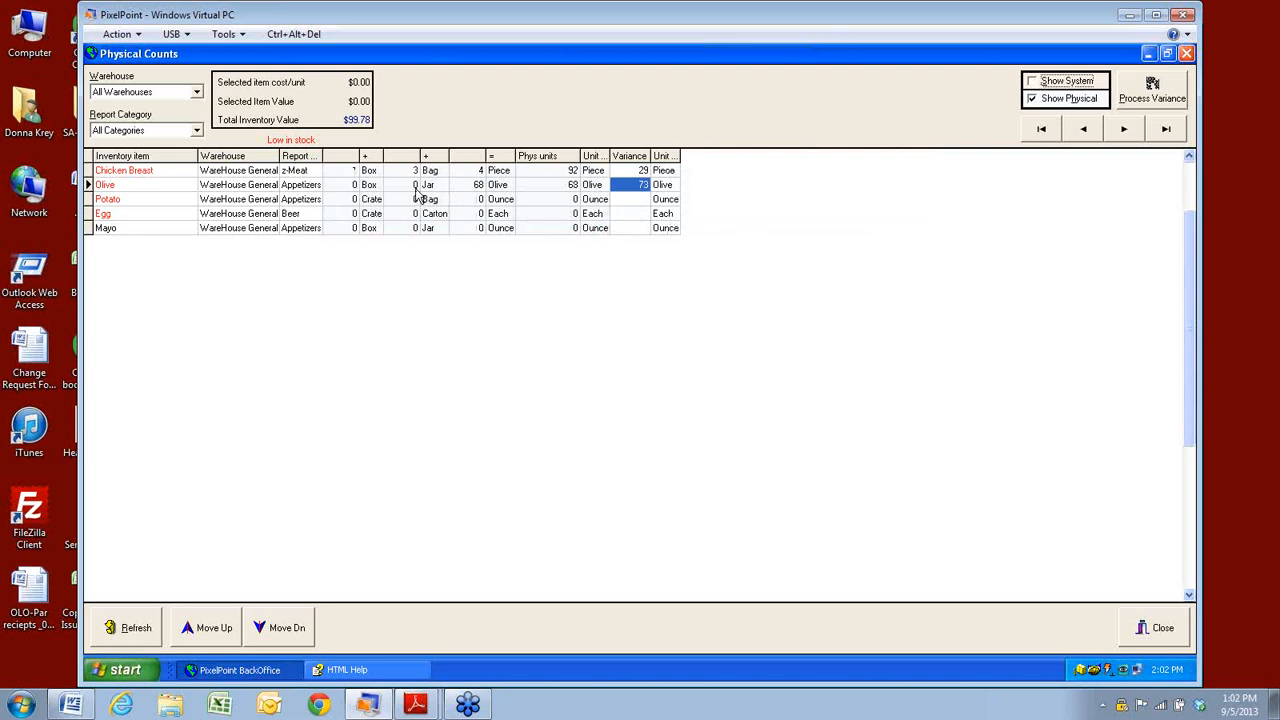
click(1033, 83)
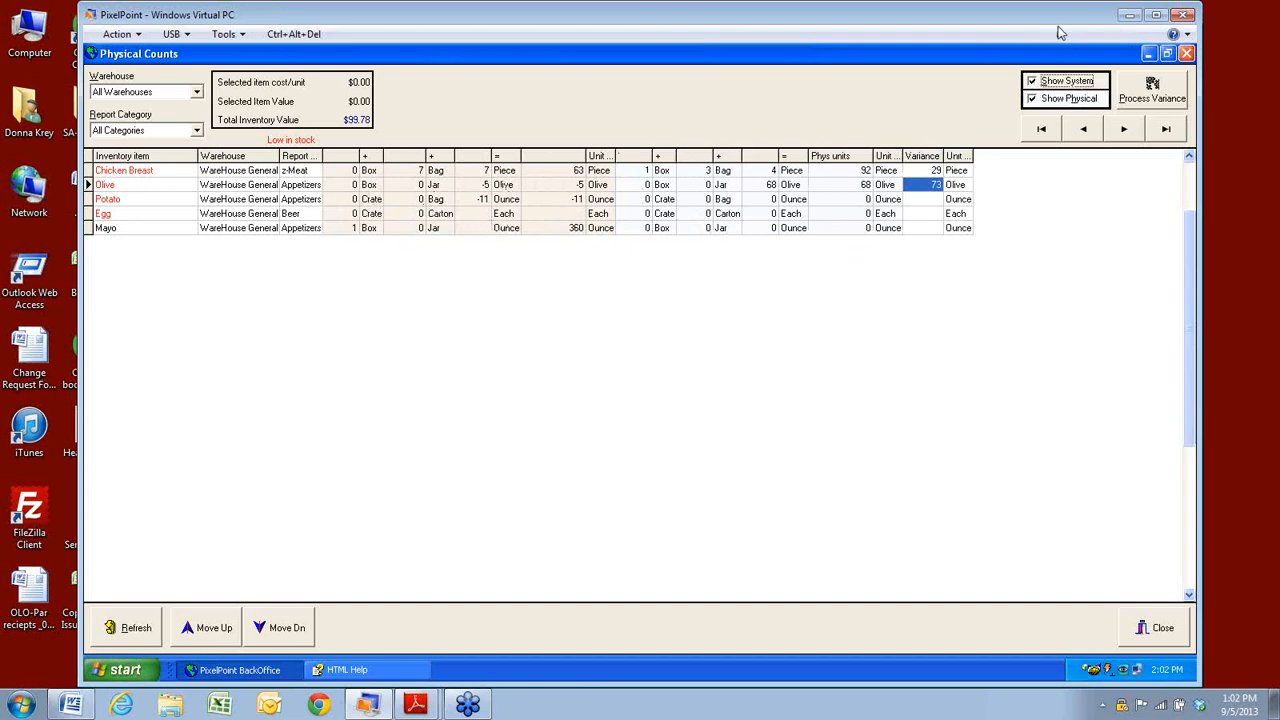
click(1033, 81)
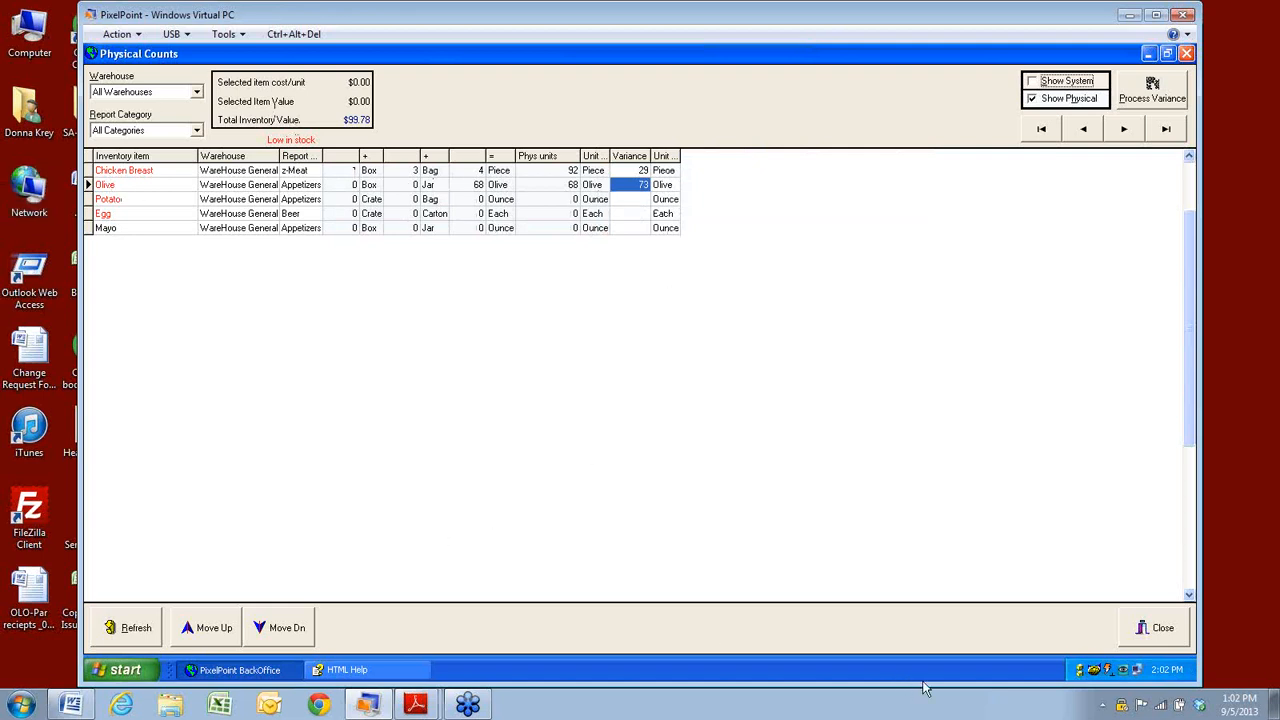
Process the count variances and acknowledge the 'StockTake has been processed' message.
click(1152, 98)
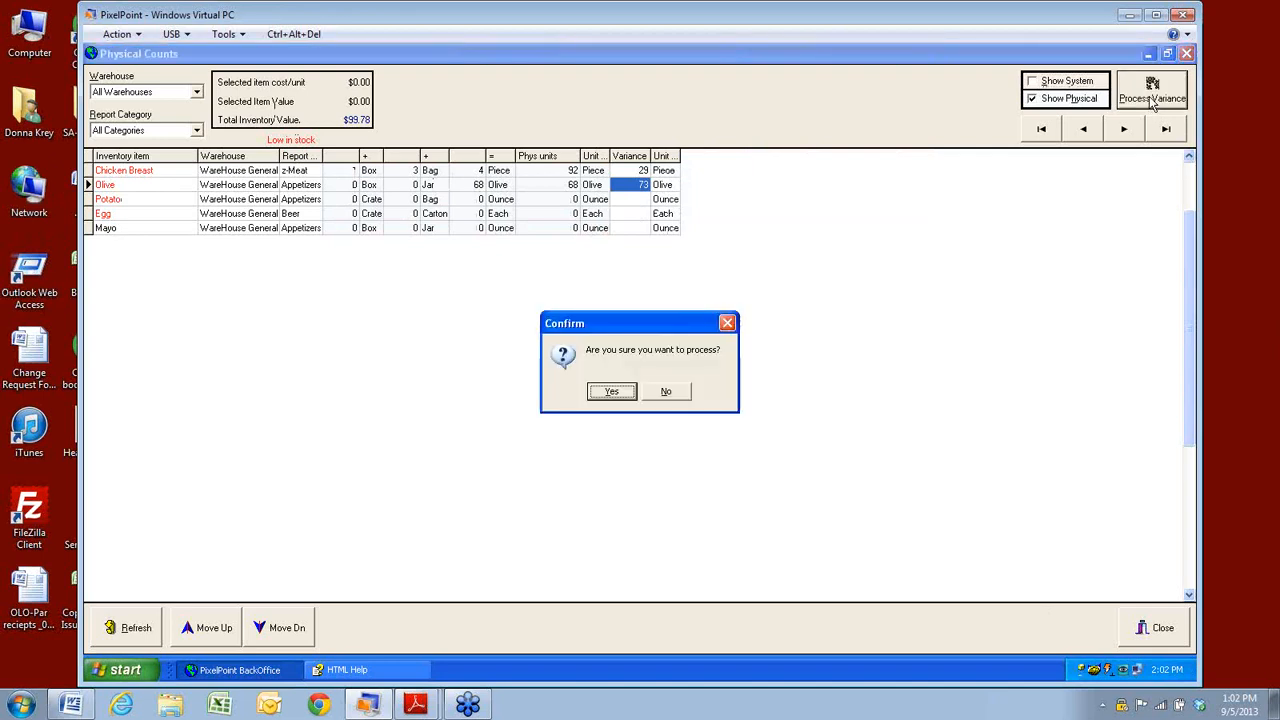
click(605, 395)
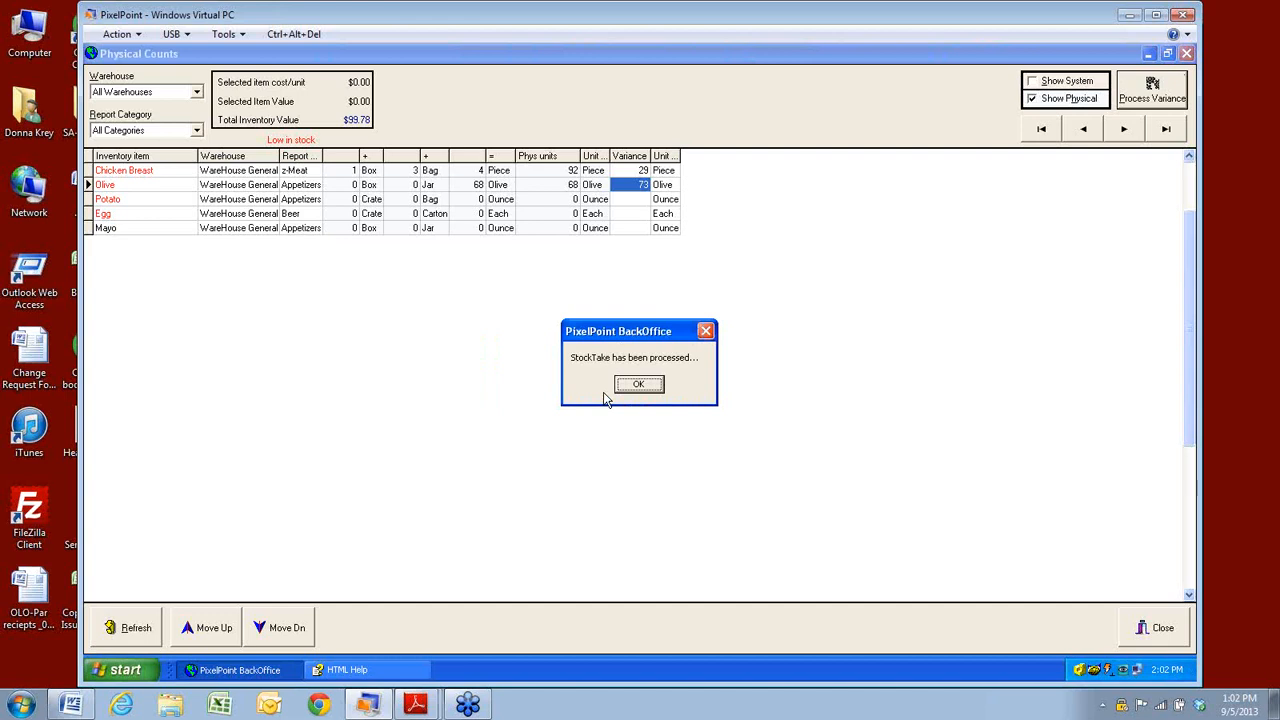
click(639, 386)
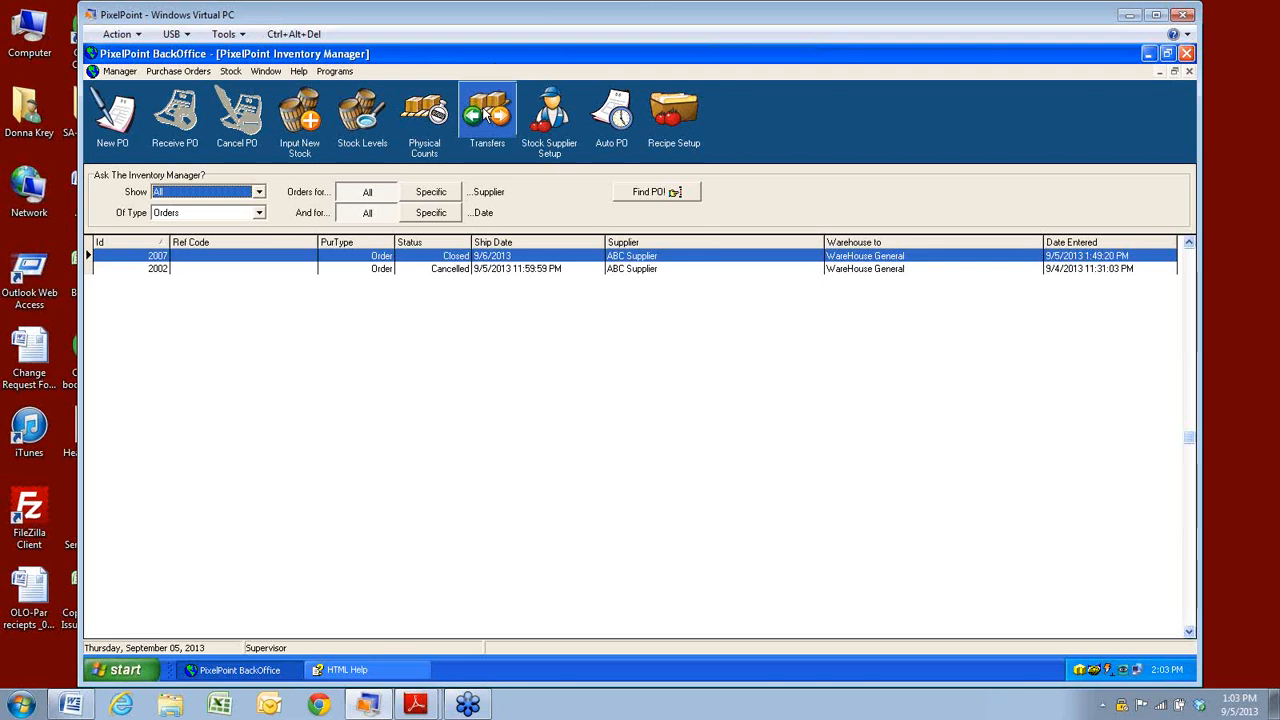
double_click(1080, 675)
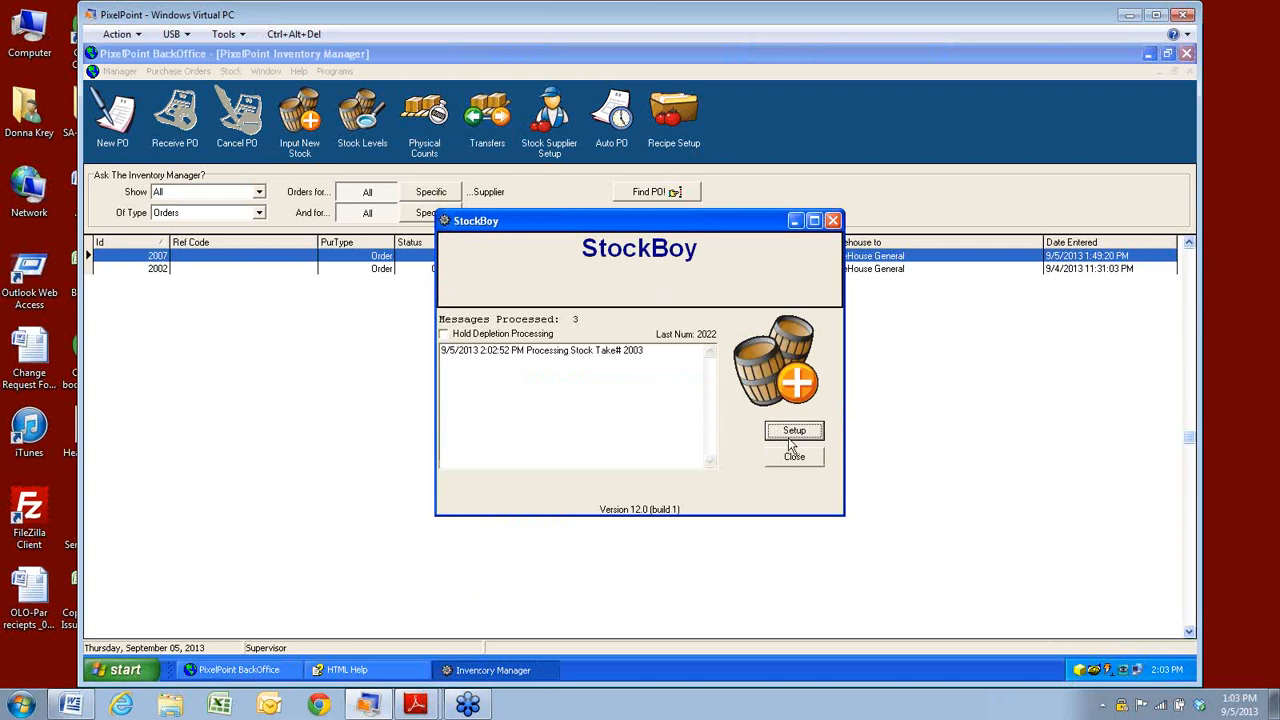
click(794, 430)
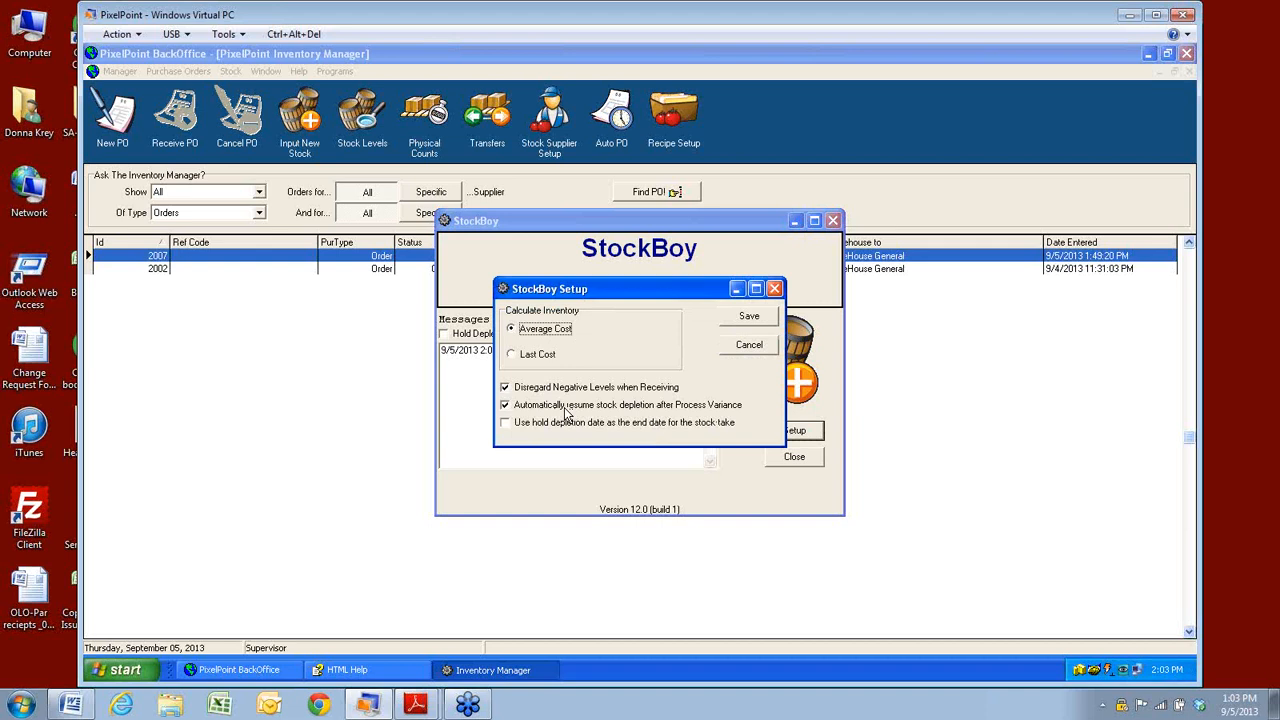
click(755, 350)
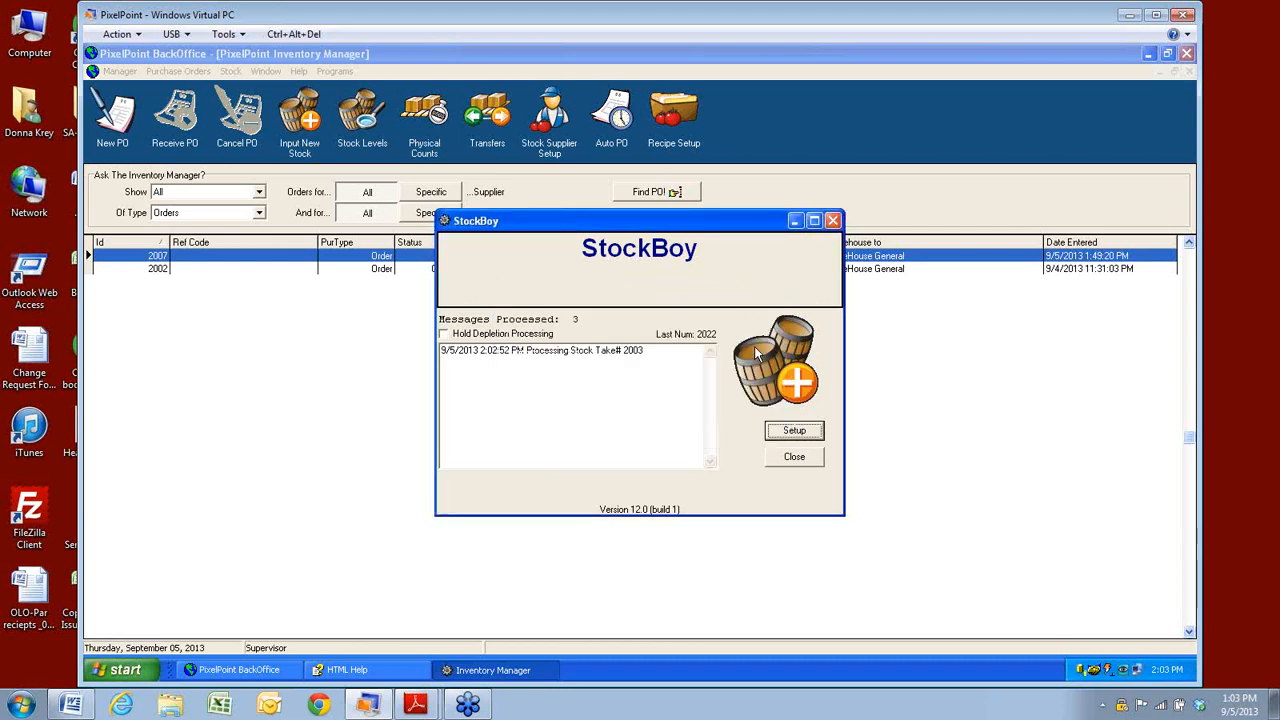
click(792, 226)
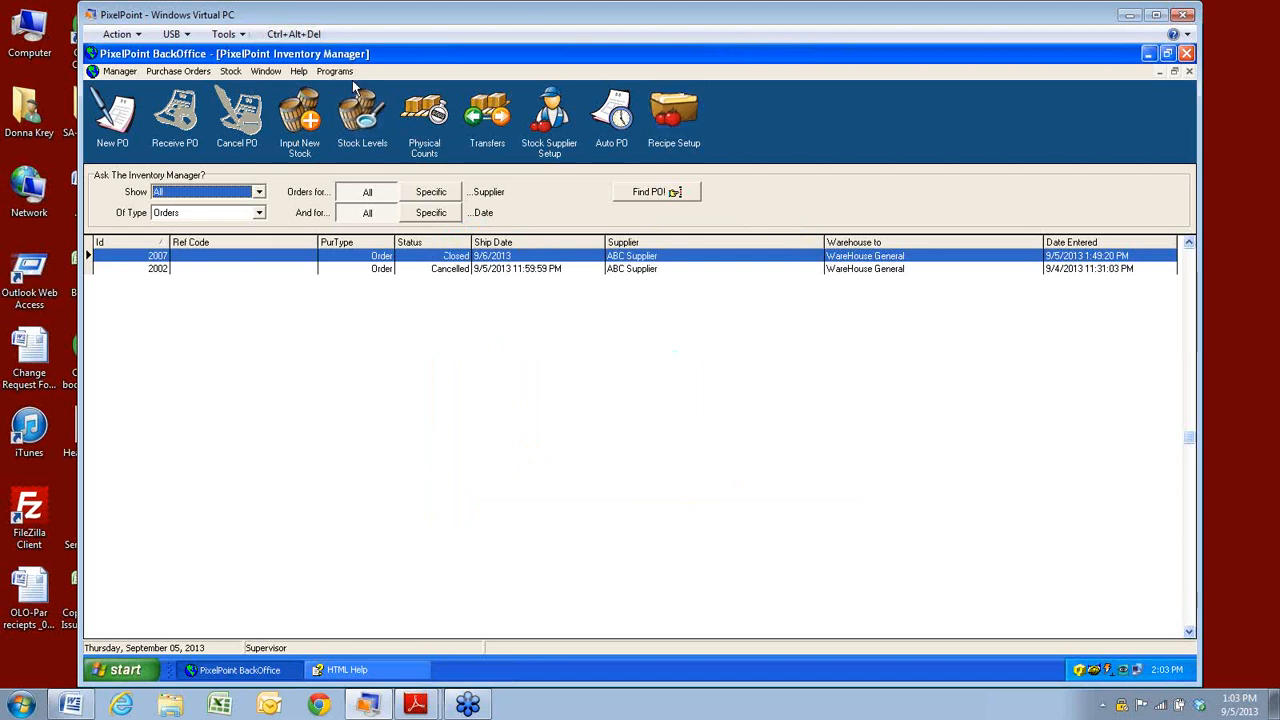
click(232, 72)
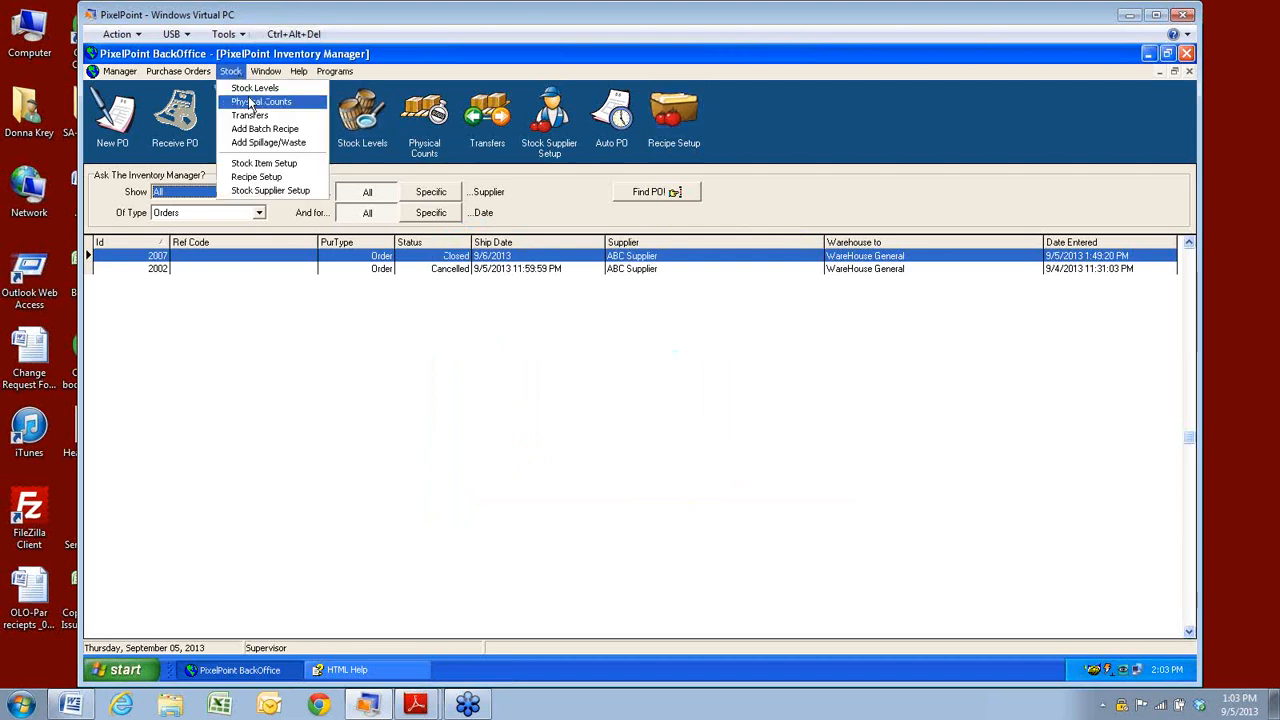
click(255, 88)
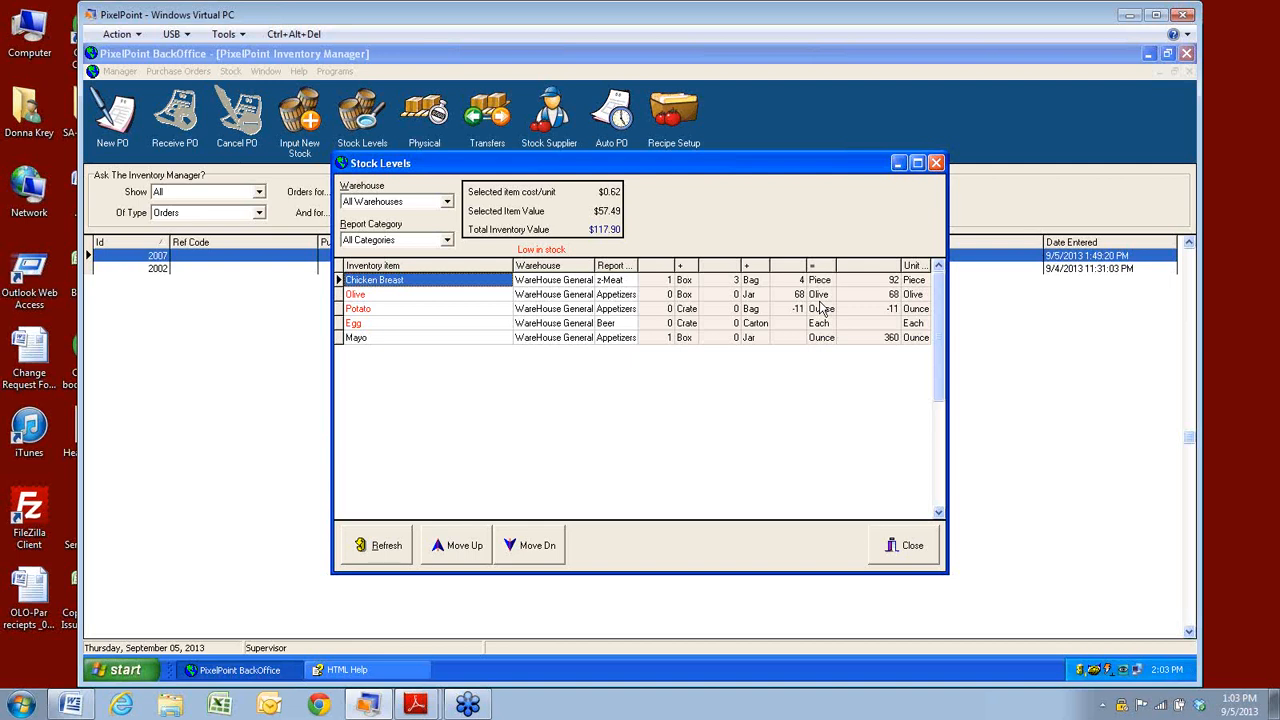
click(895, 555)
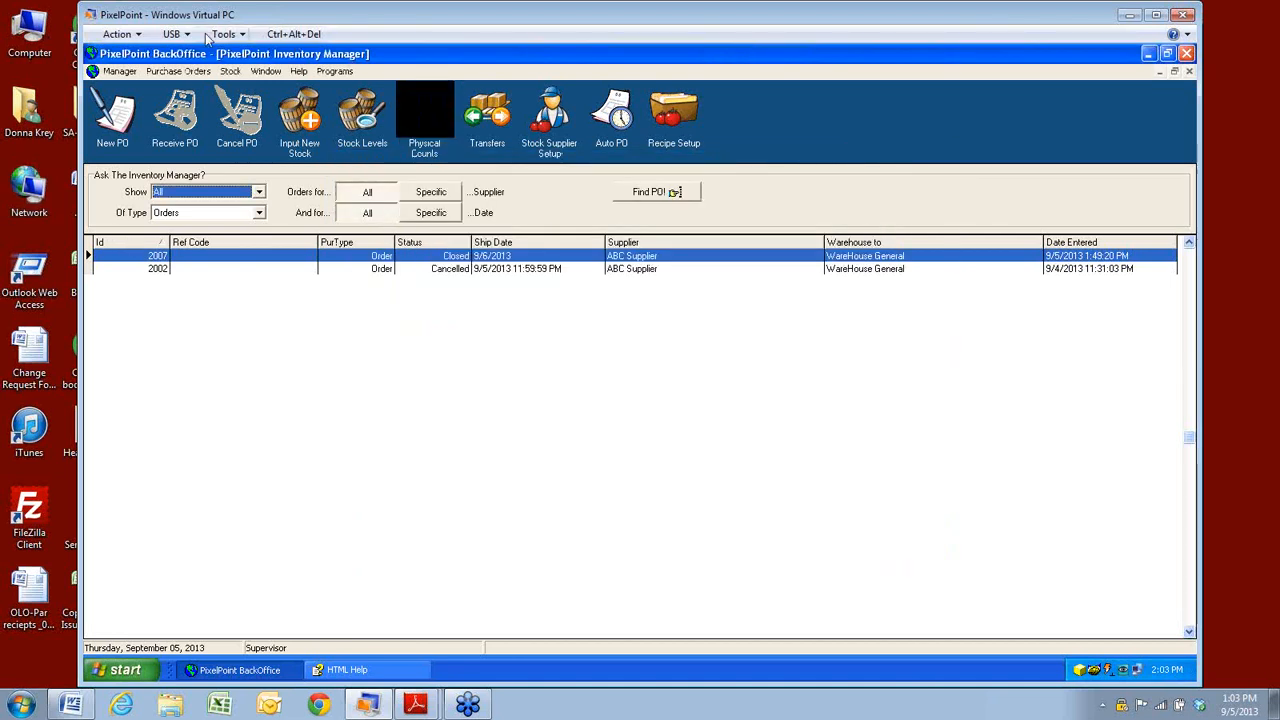
click(230, 71)
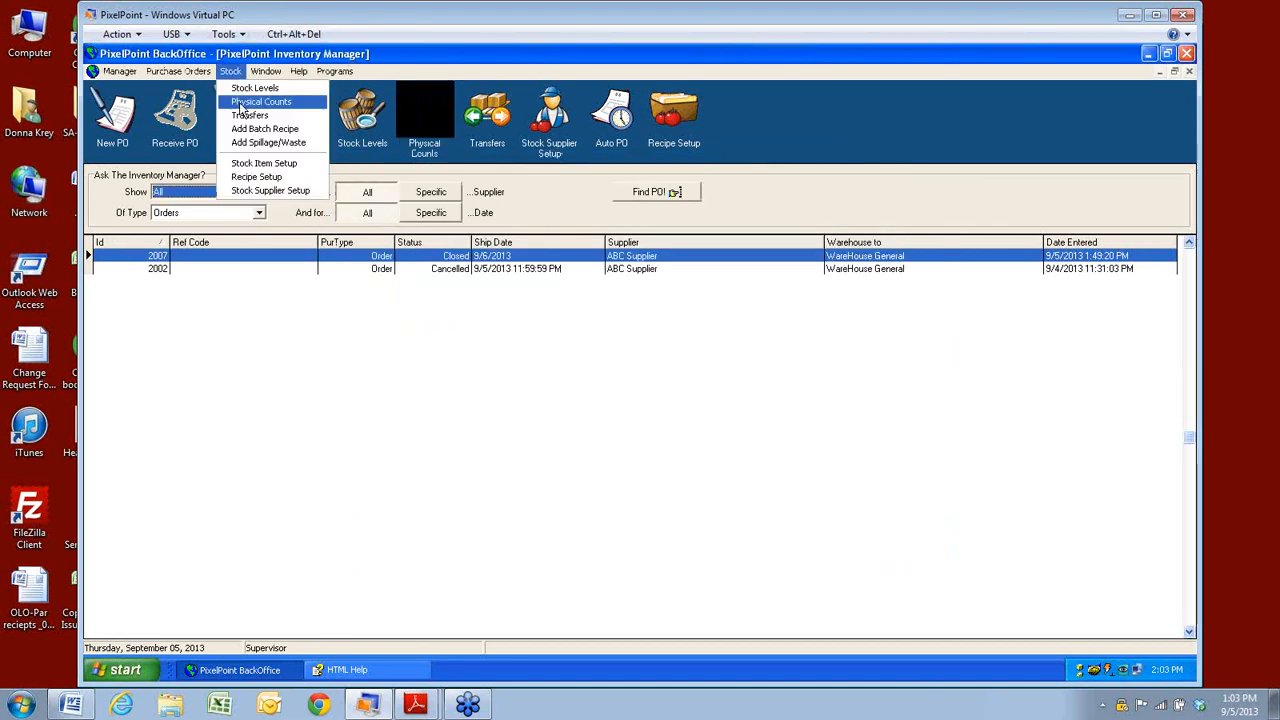
click(244, 117)
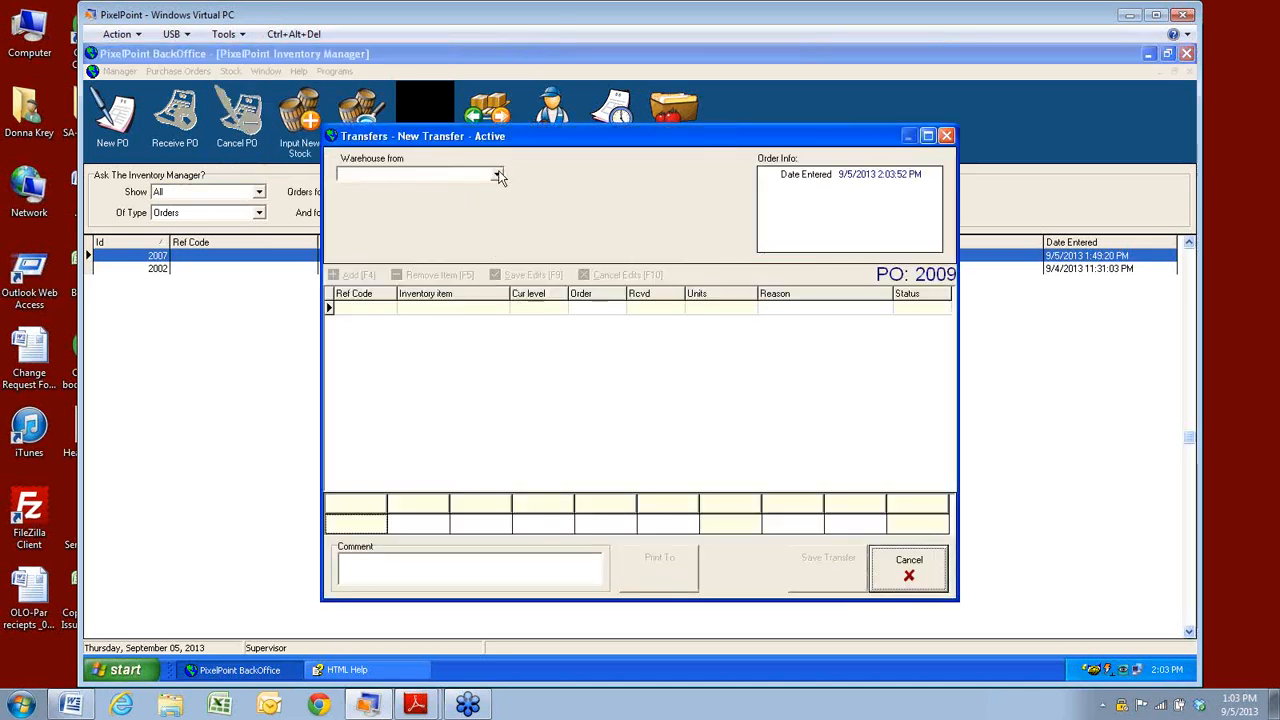
click(497, 175)
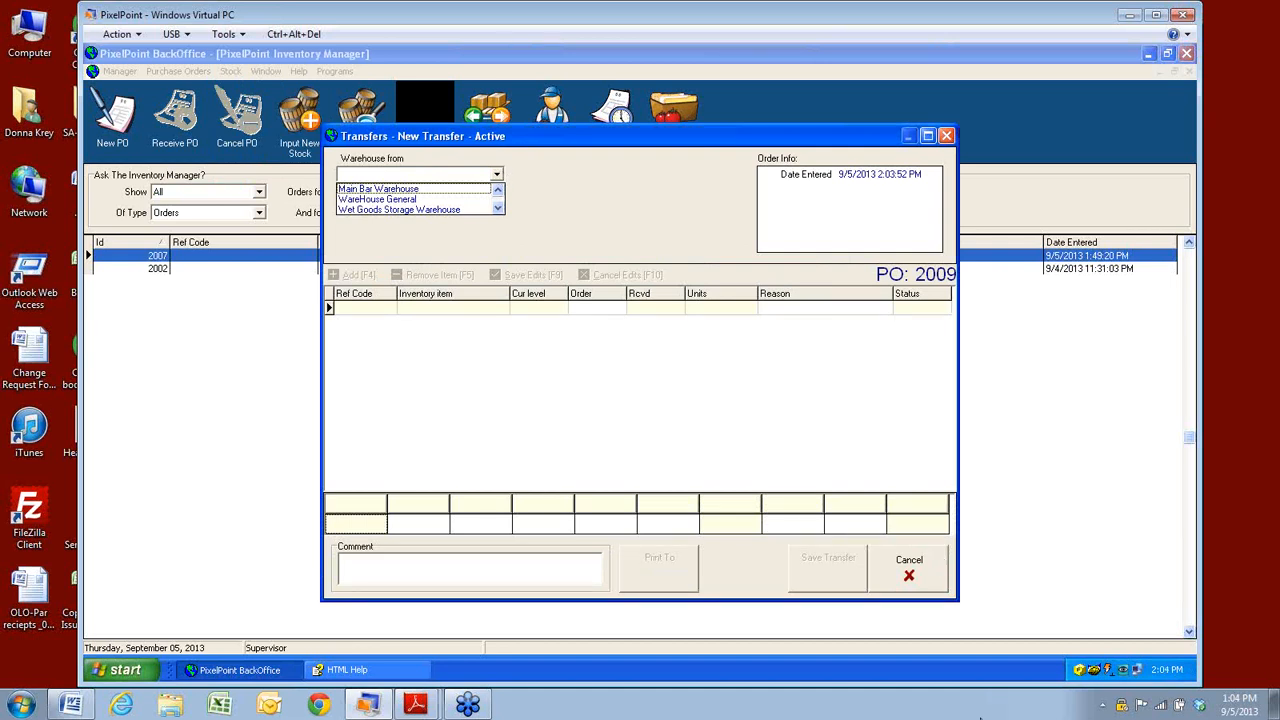
click(931, 574)
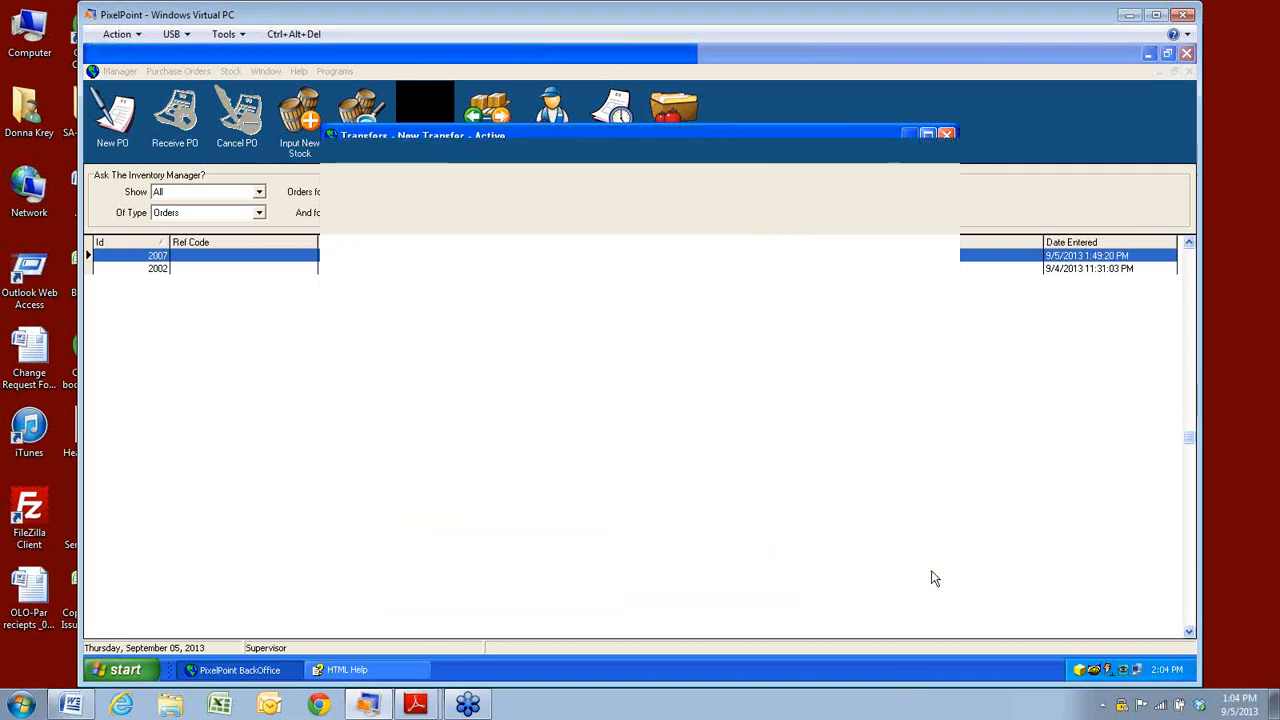
Start a batch recipe for Potato Salad in WareHouse General.
click(235, 75)
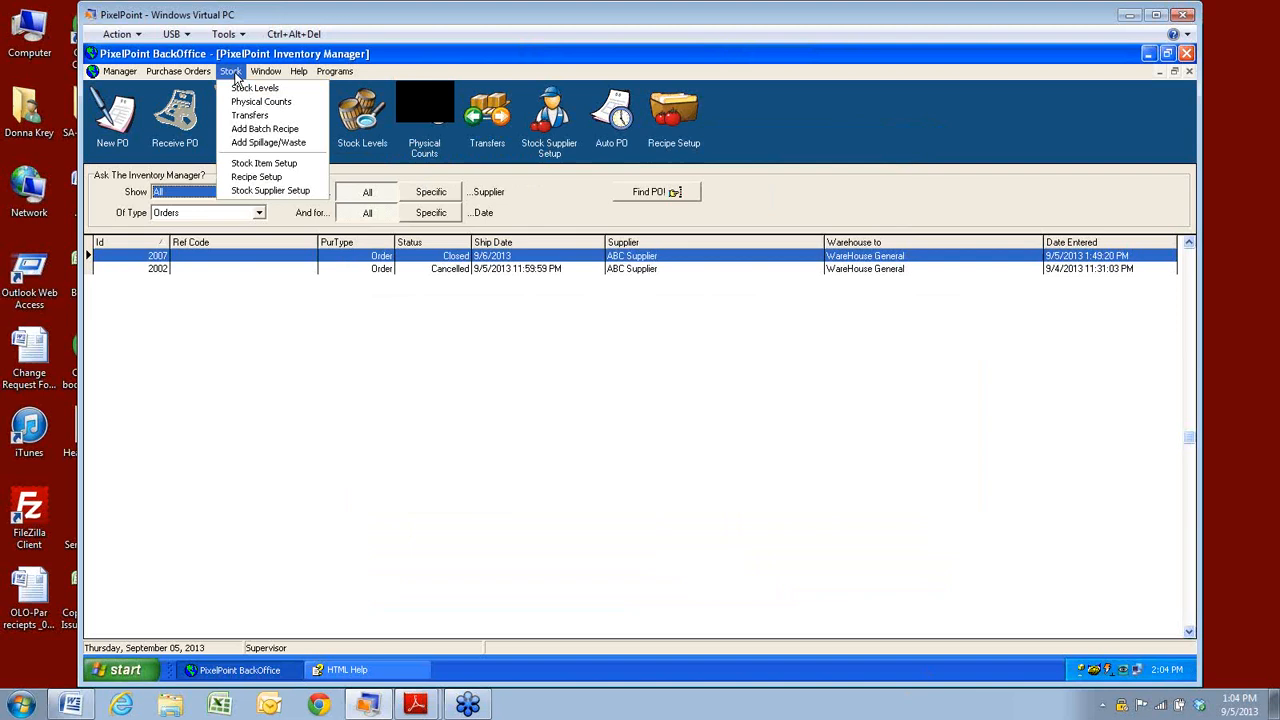
click(237, 134)
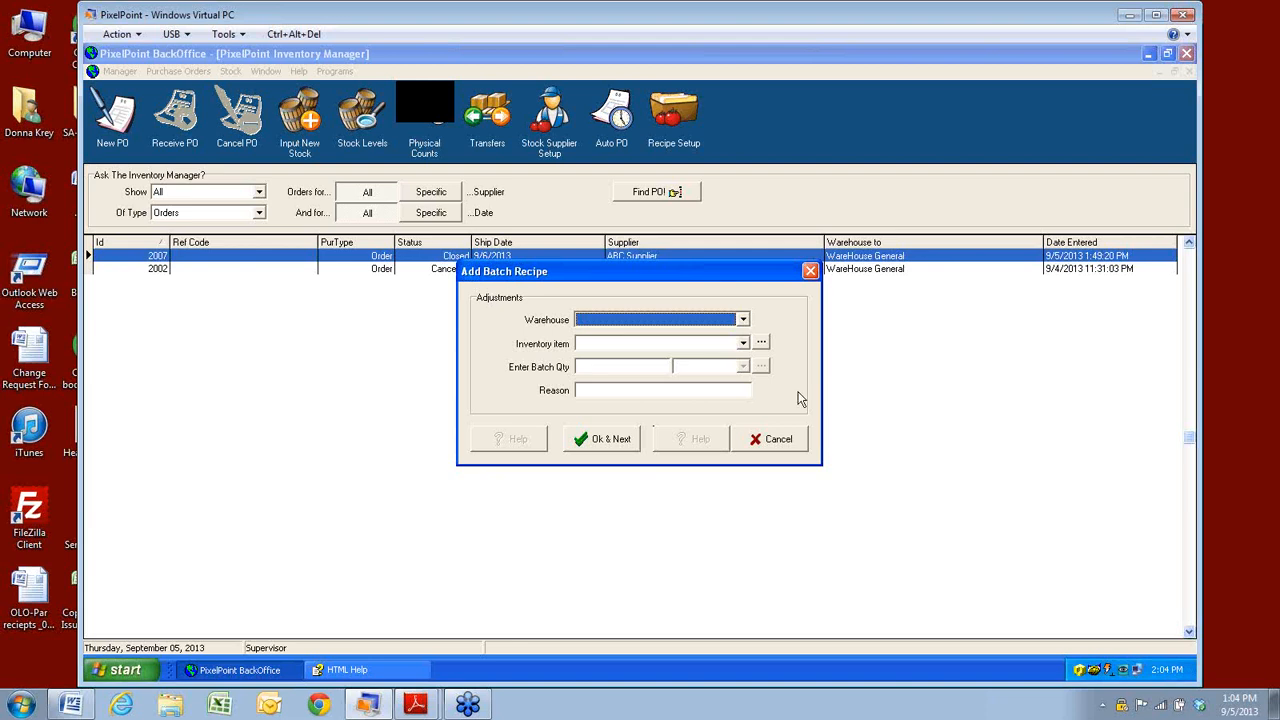
click(744, 320)
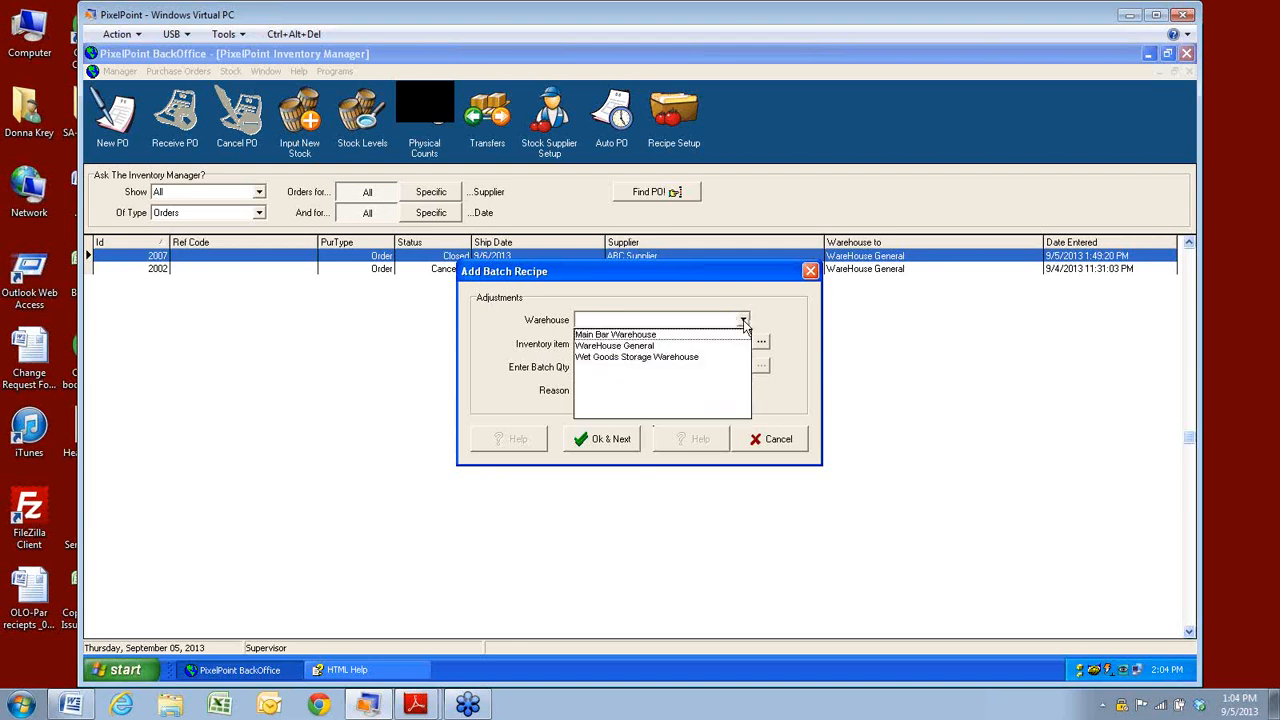
click(628, 346)
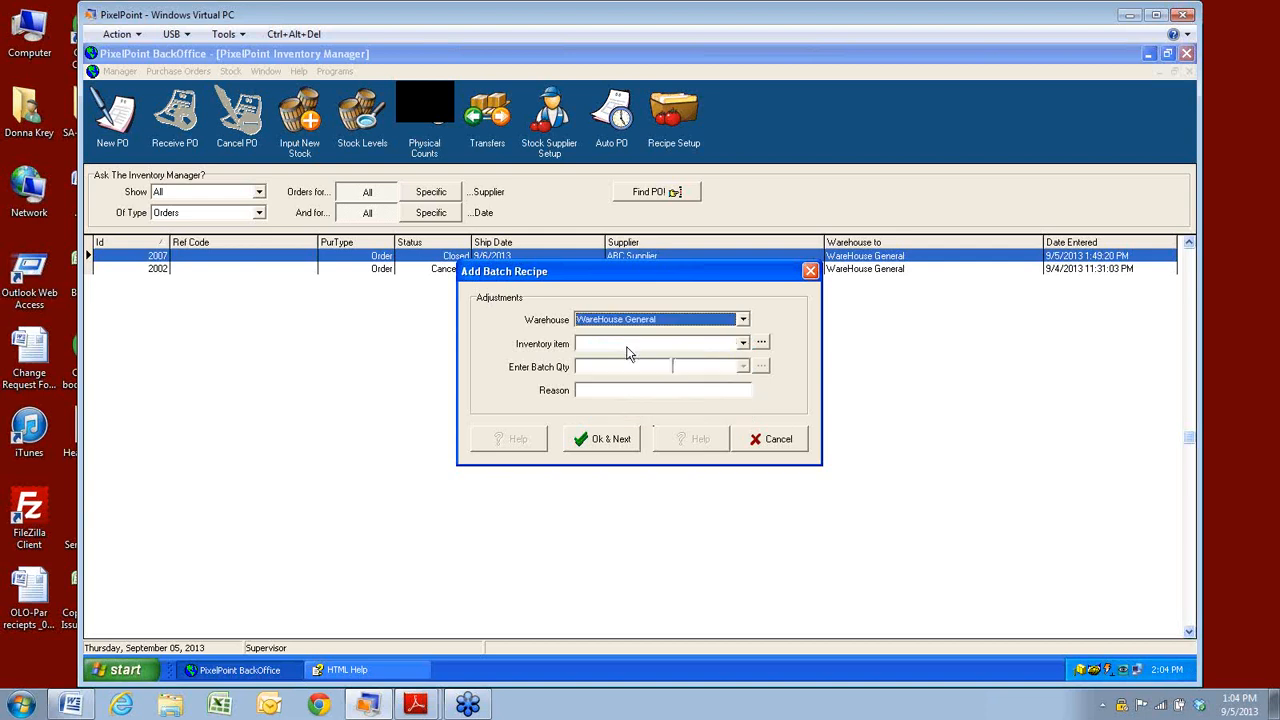
click(744, 324)
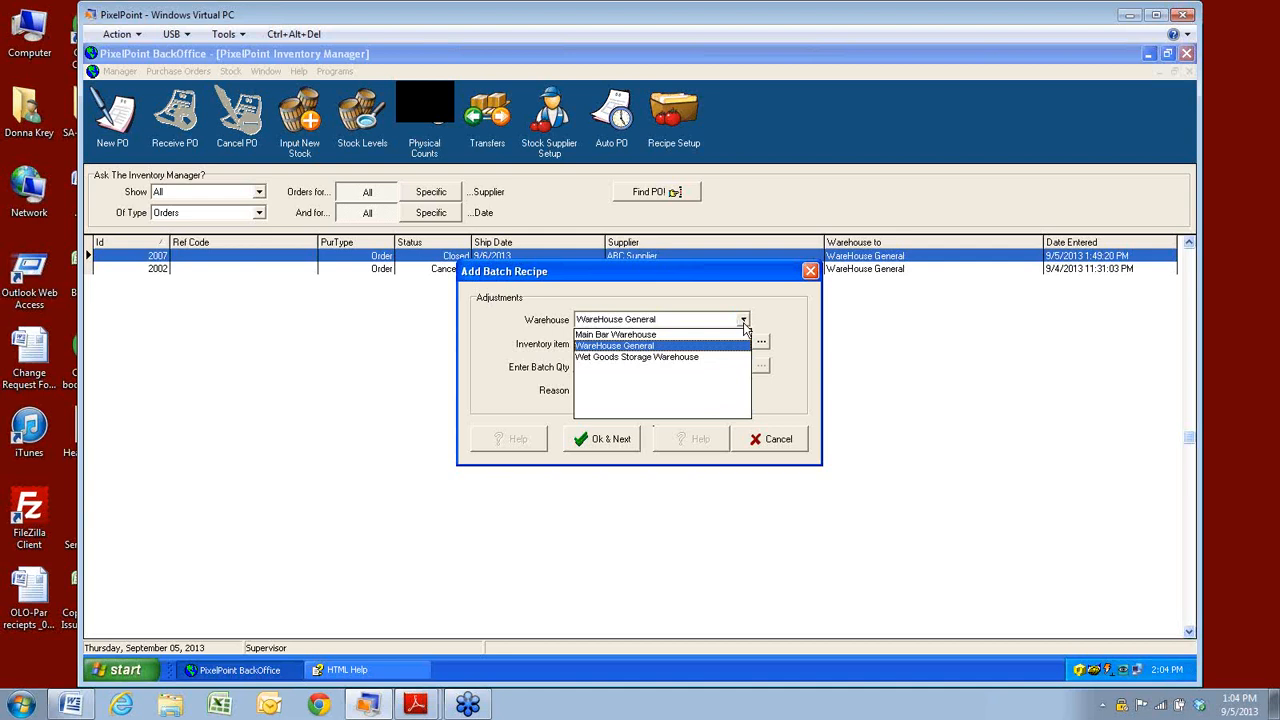
click(744, 324)
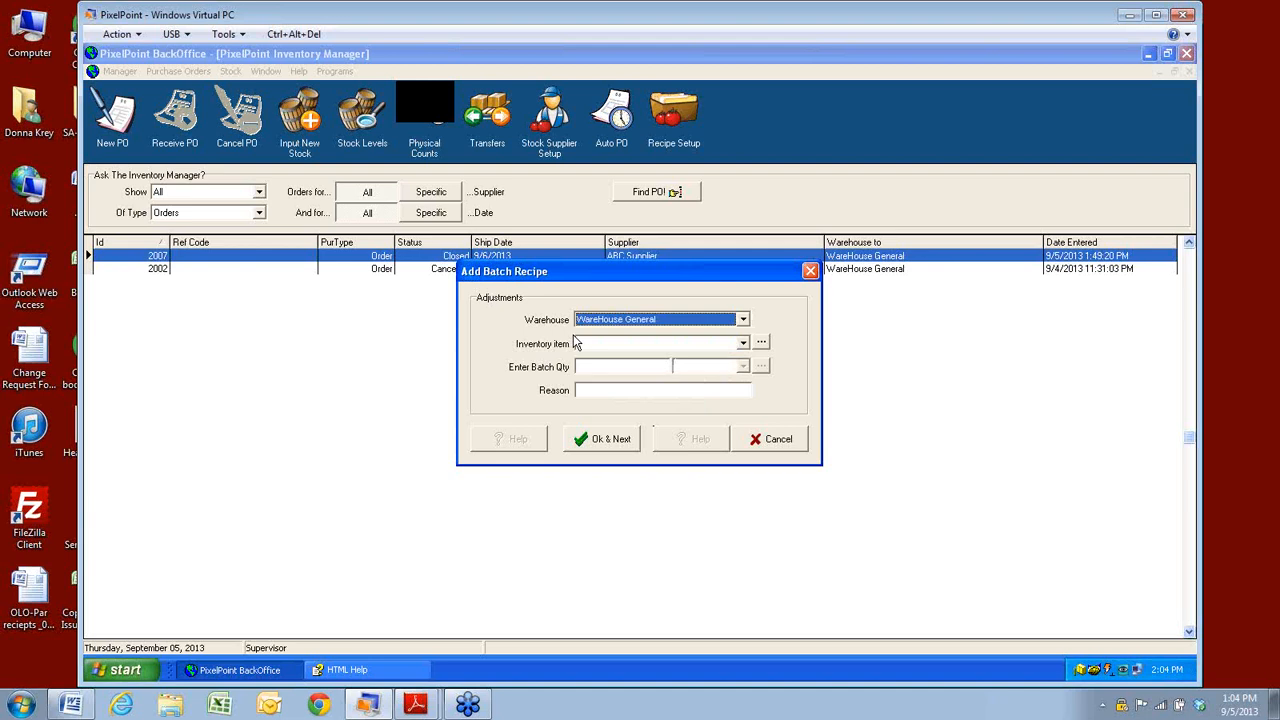
click(761, 342)
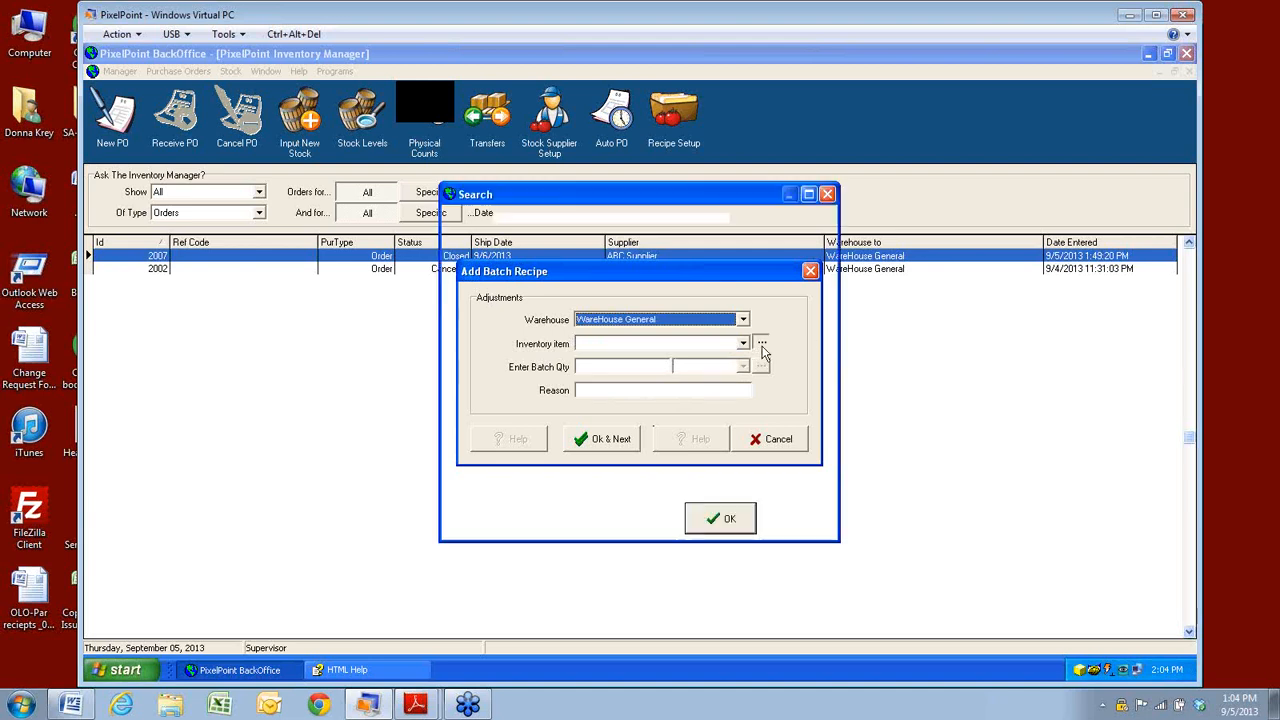
click(734, 519)
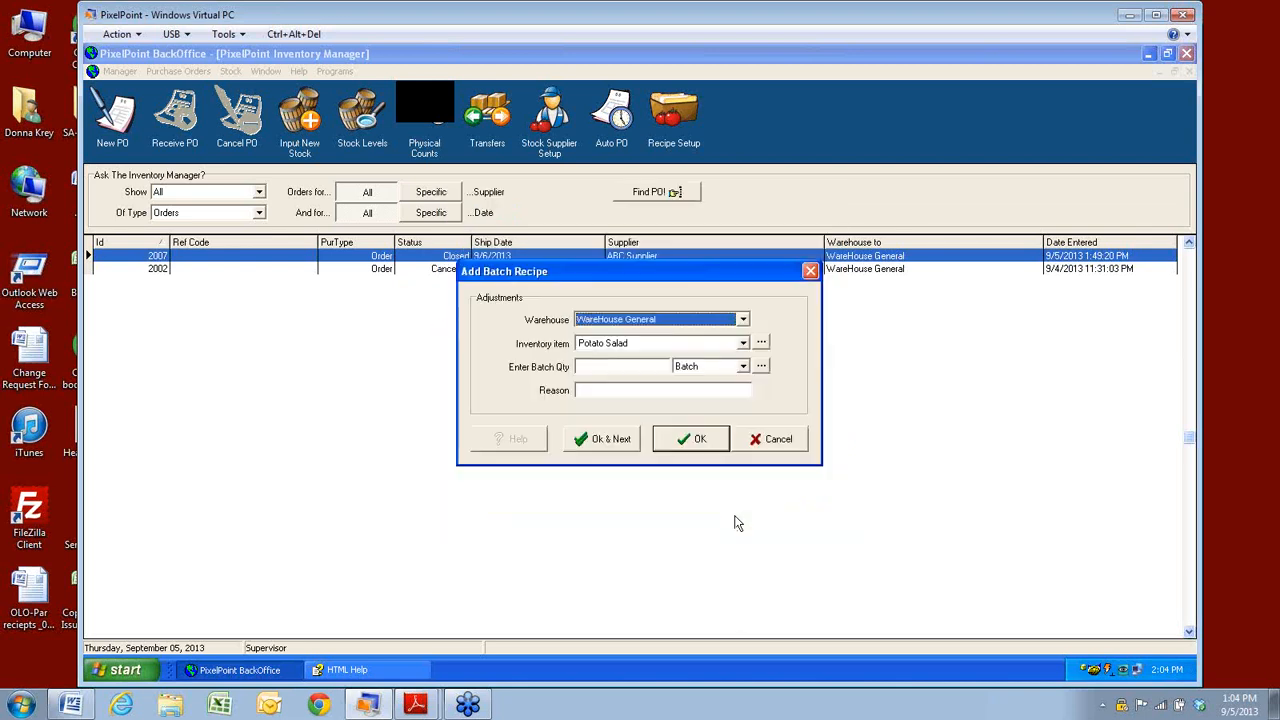
Enter a batch quantity of 2, then submit and confirm the Potato Salad batch recipe.
click(606, 369)
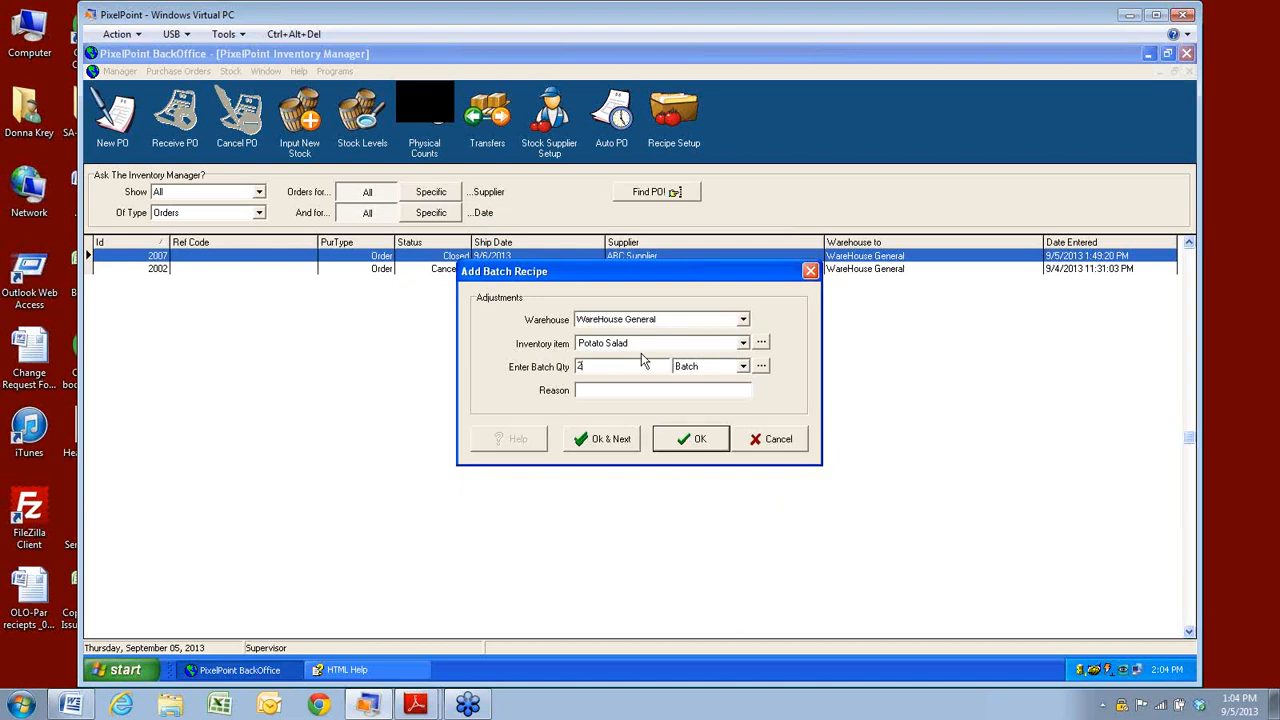
click(692, 446)
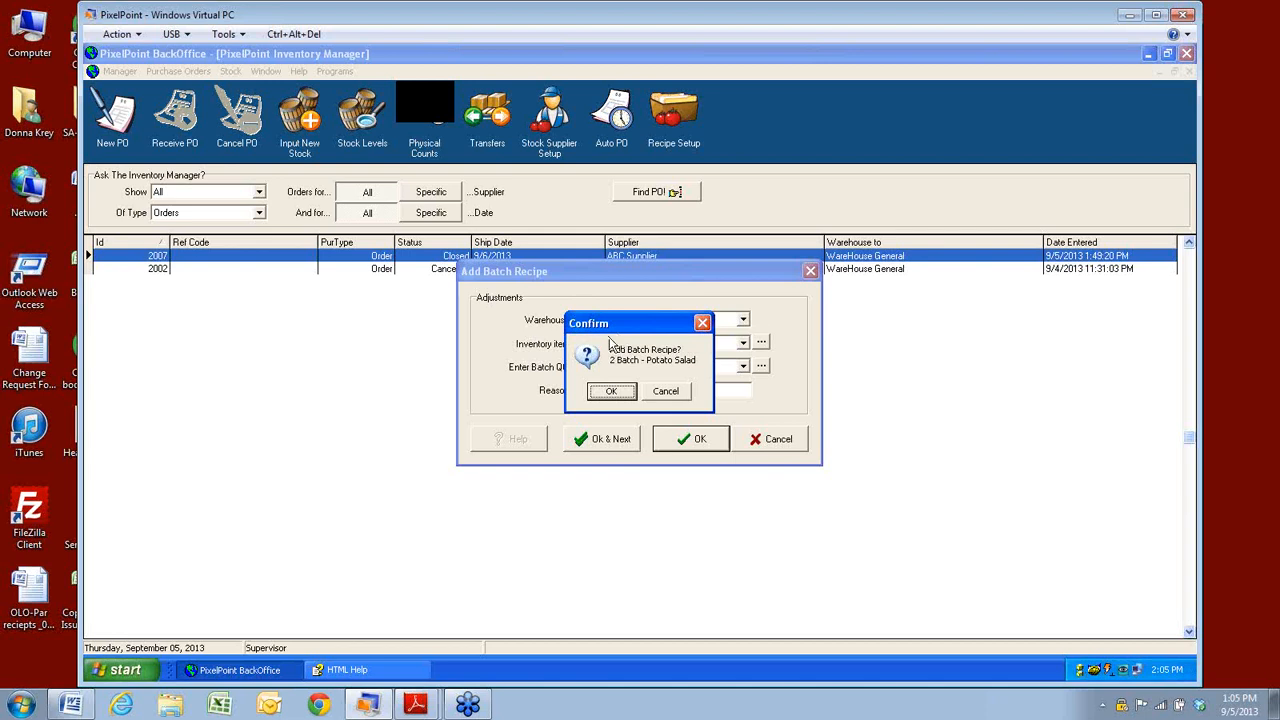
click(612, 391)
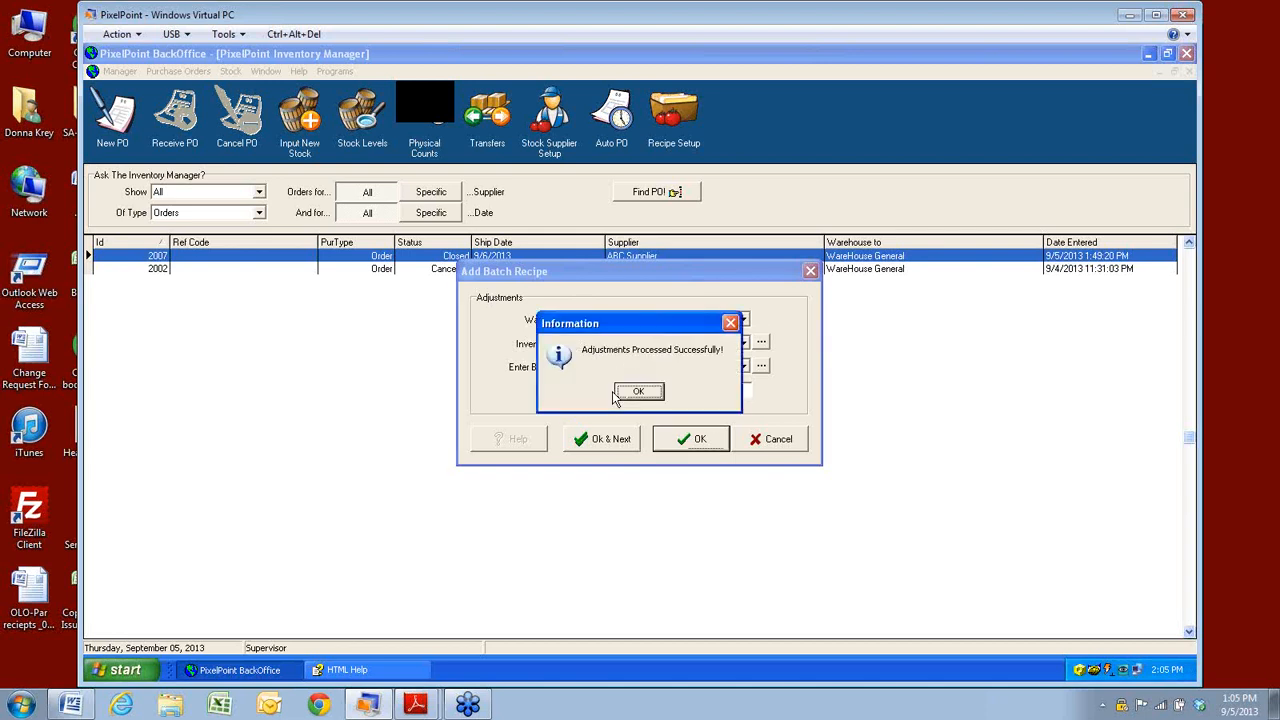
click(628, 396)
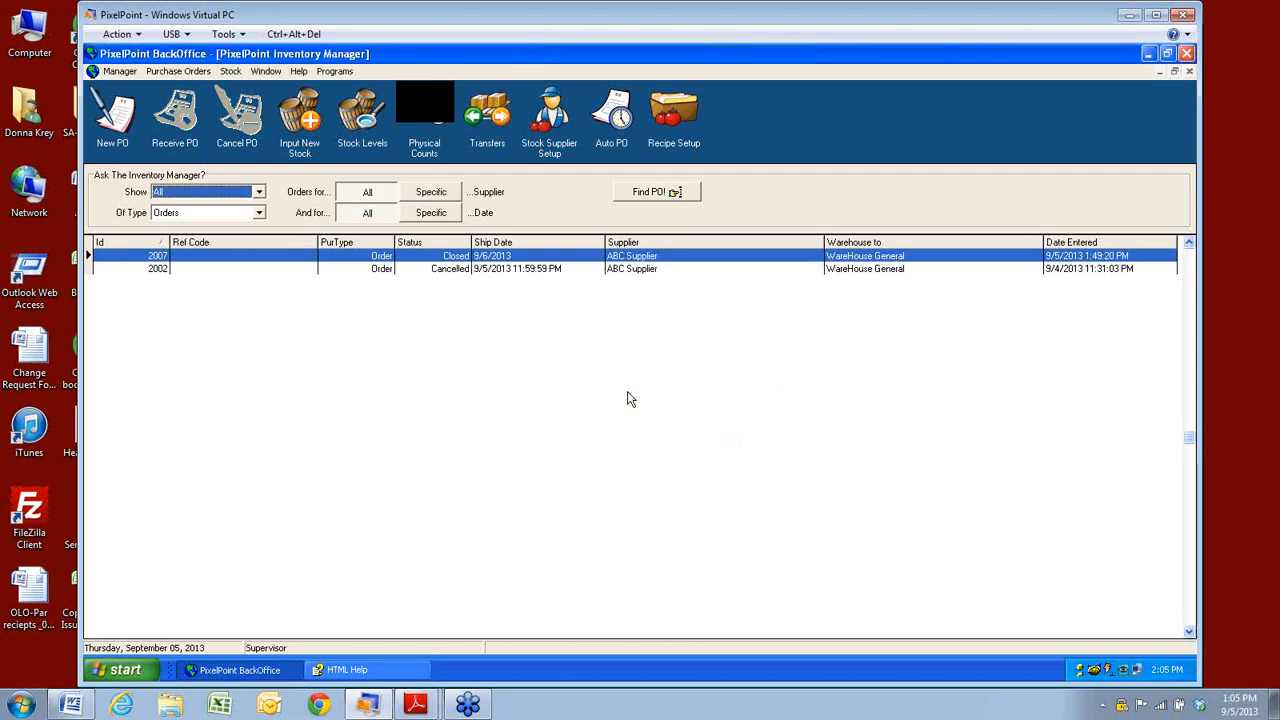
click(231, 72)
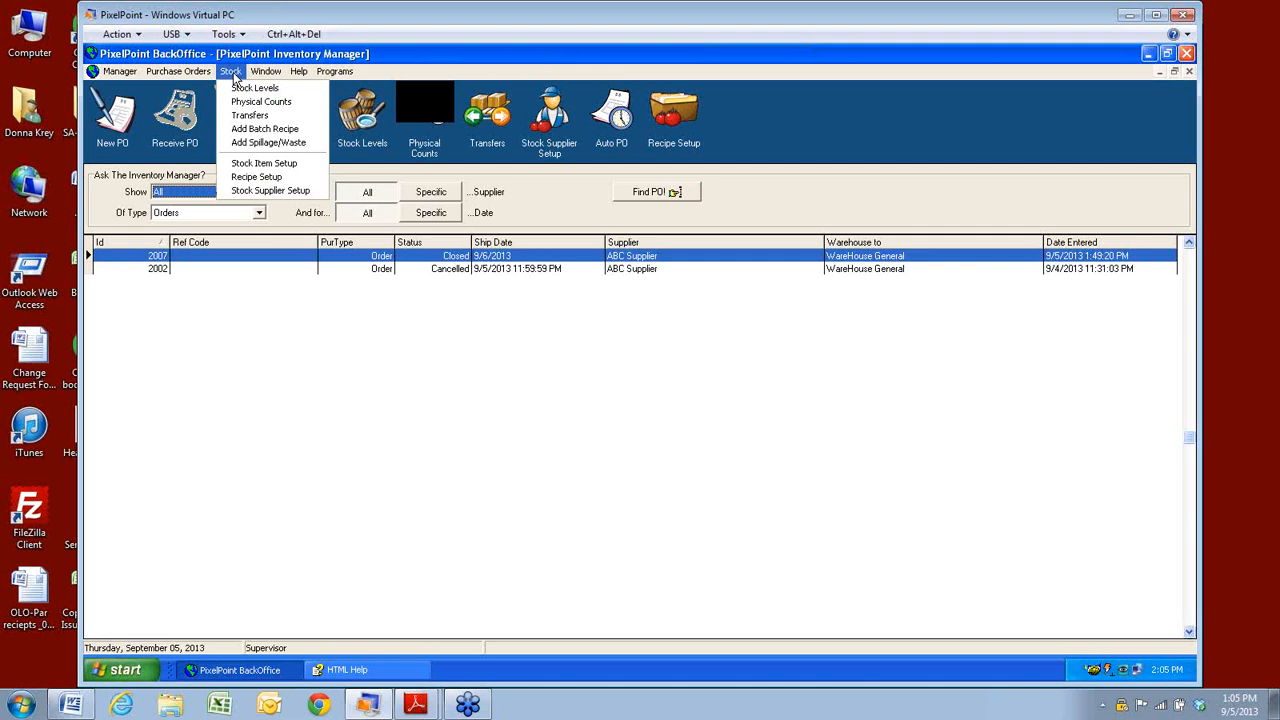
Start a spillage/waste entry for 1 Potato Salad from Main Bar Warehouse.
click(258, 145)
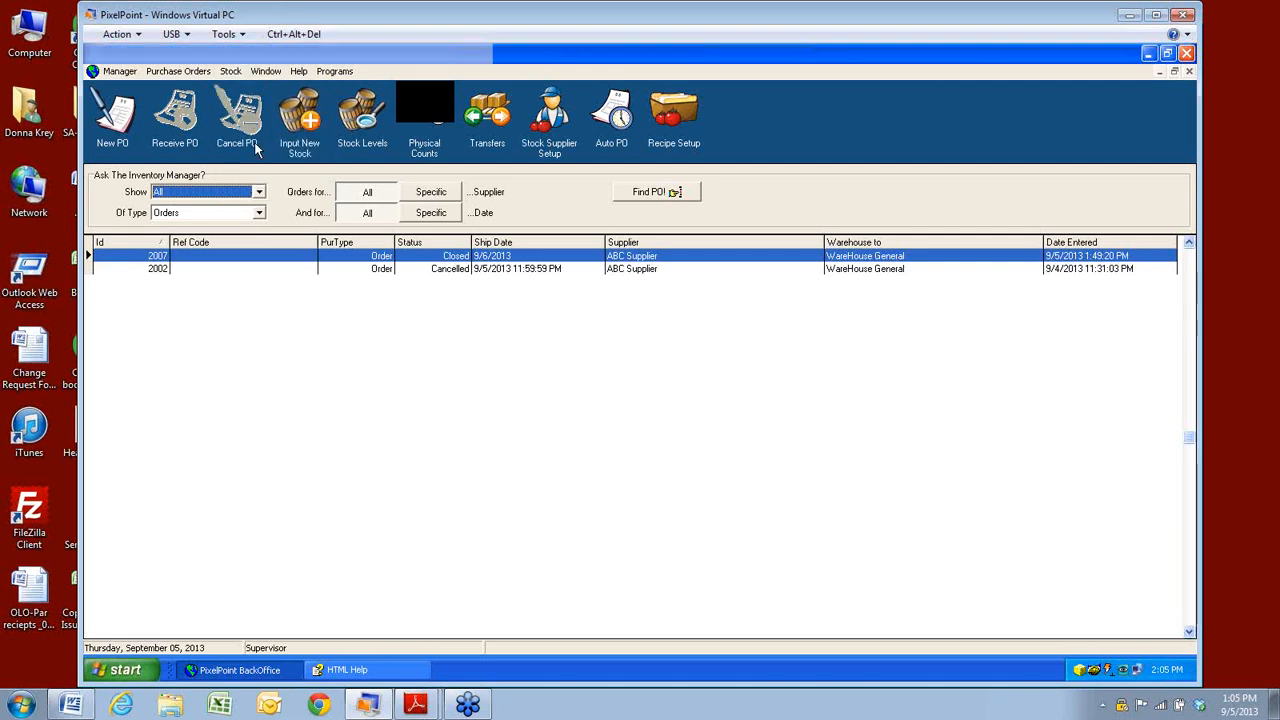
click(745, 320)
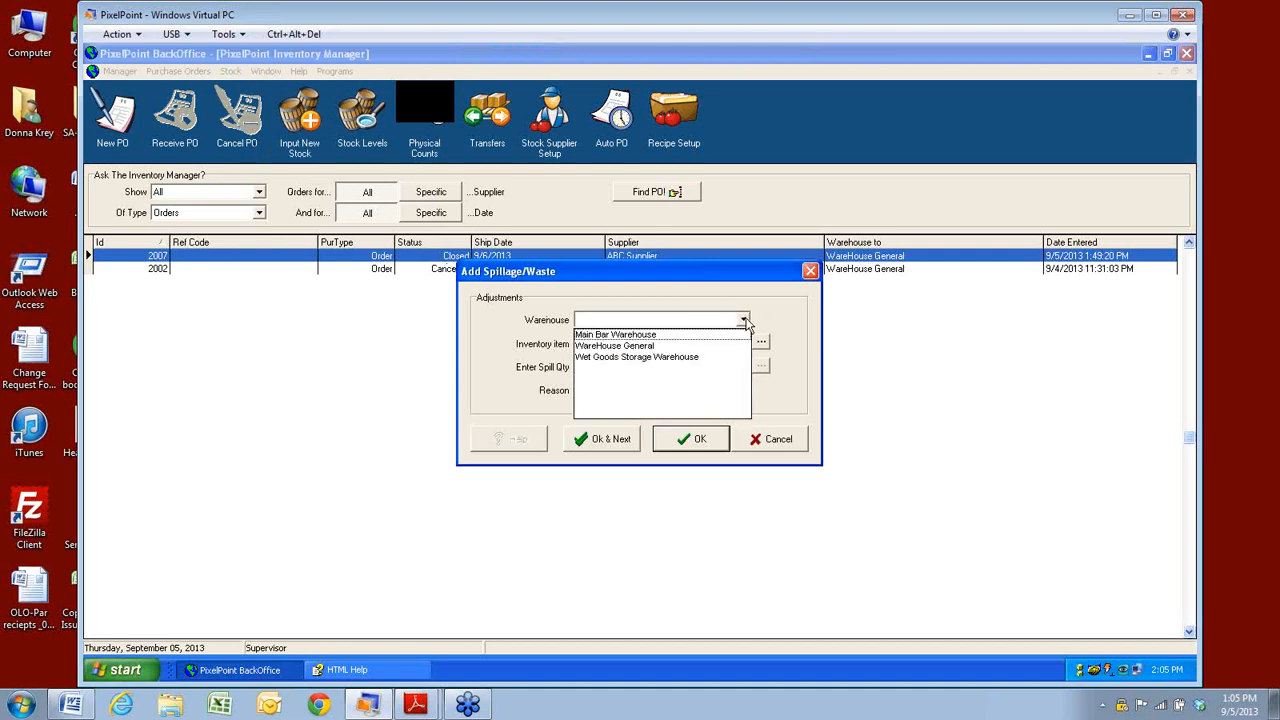
click(591, 336)
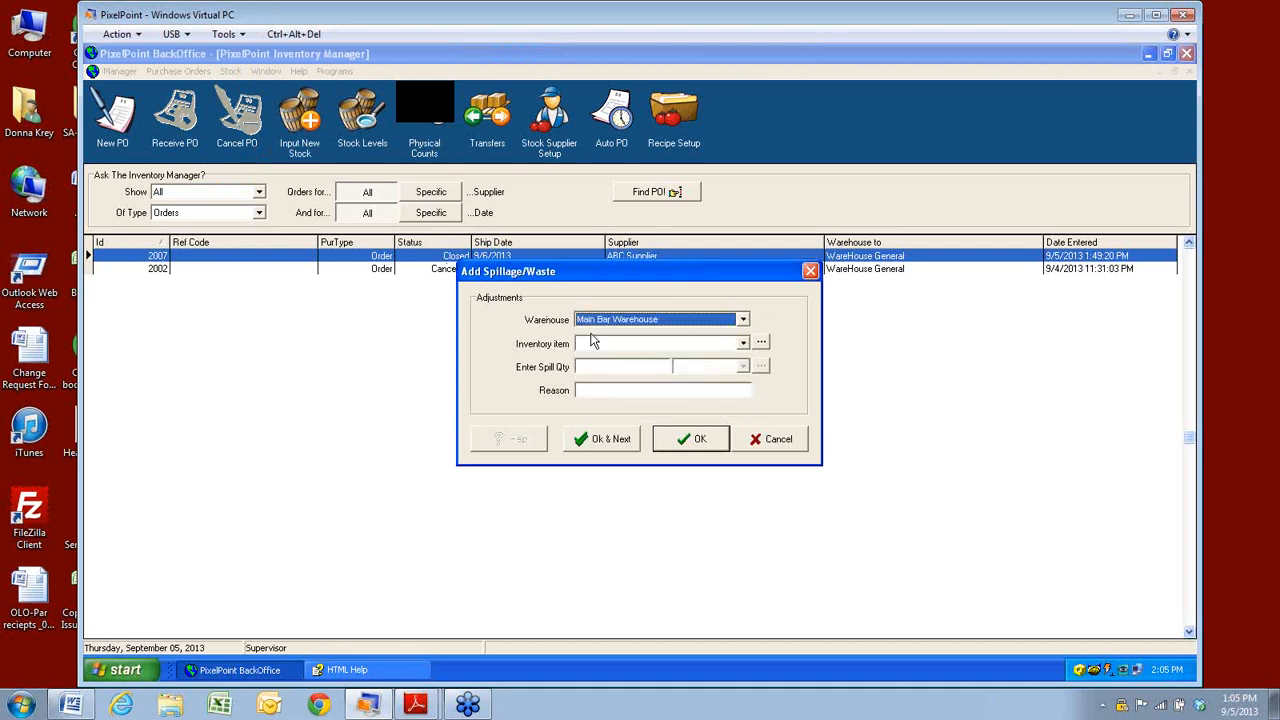
click(743, 344)
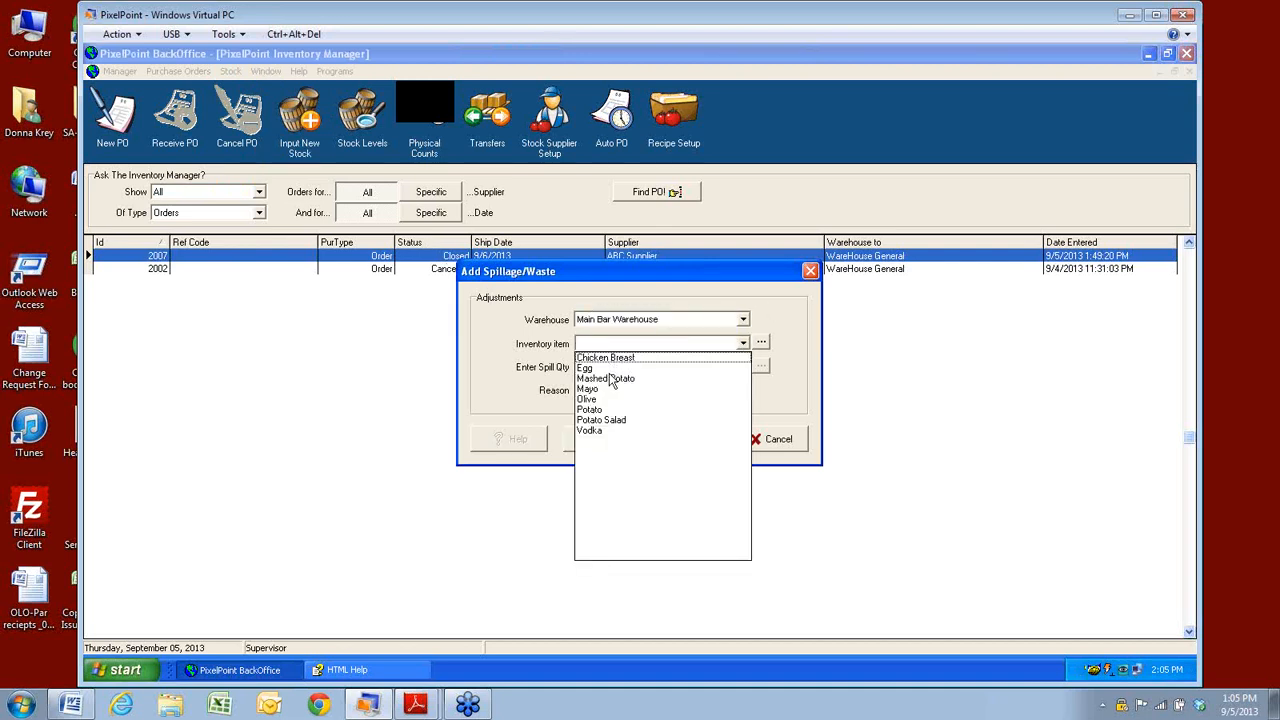
click(600, 420)
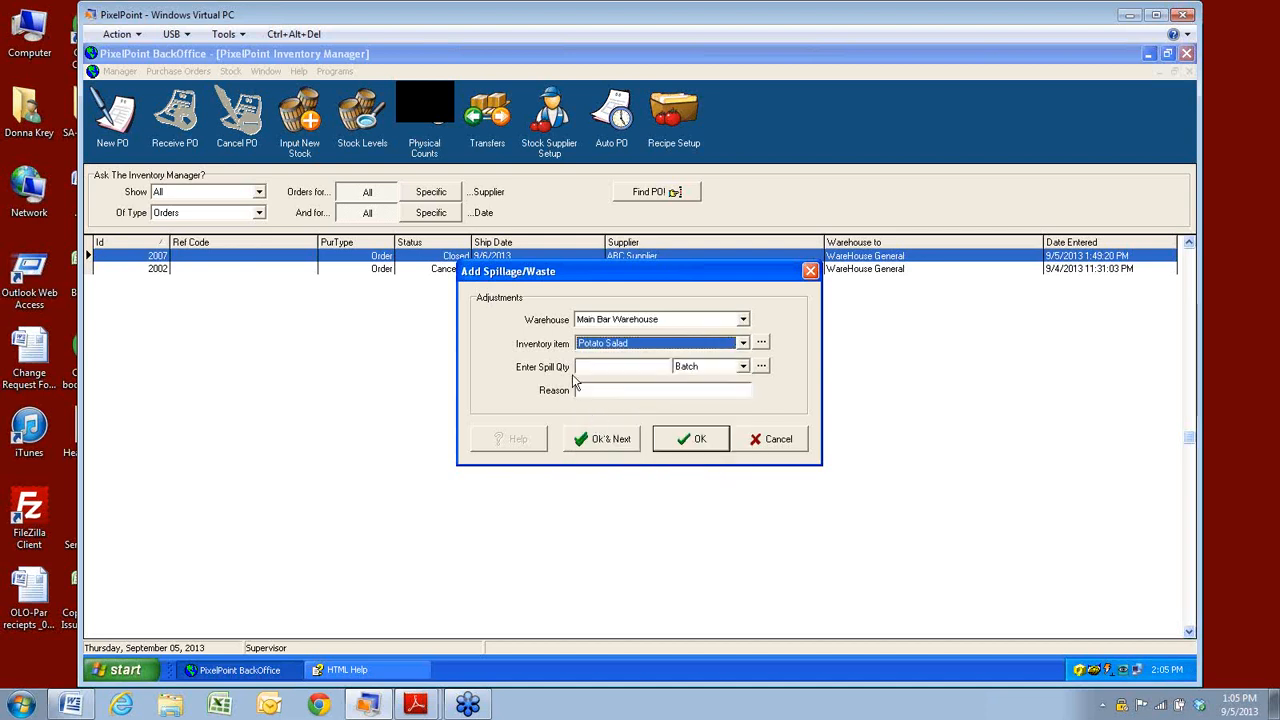
click(636, 369)
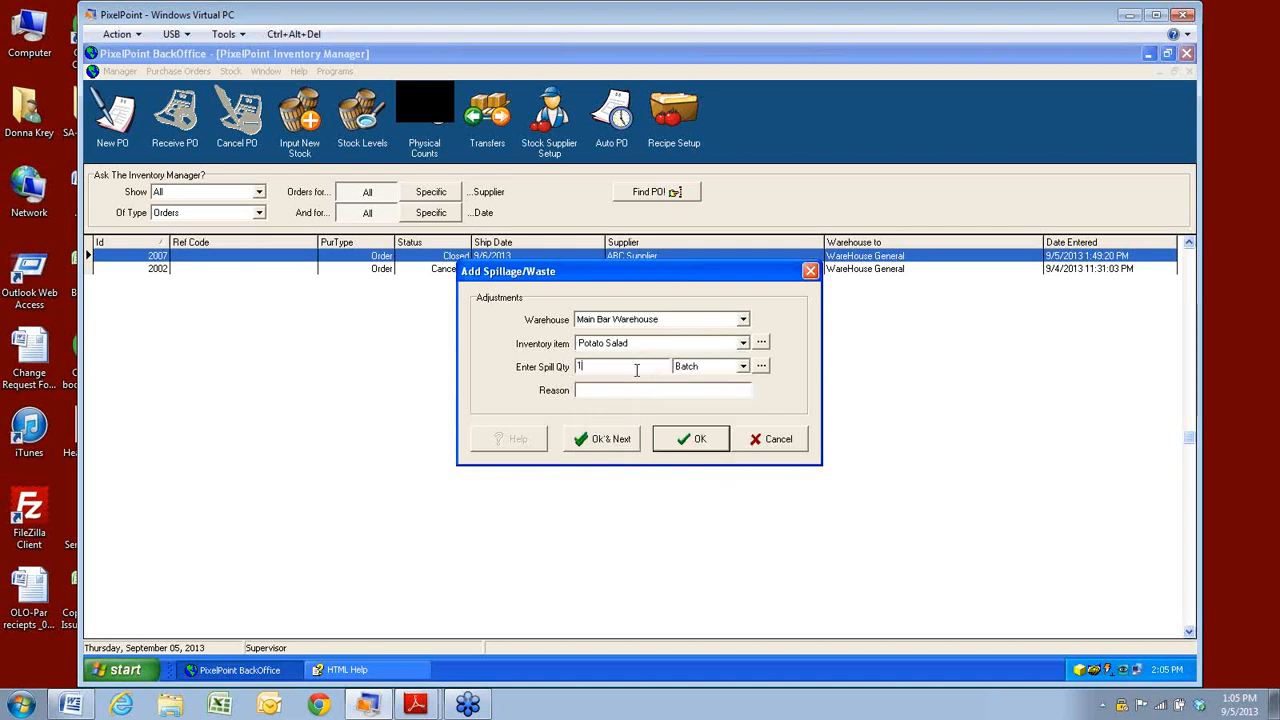
text(1)
Give the reason 'spoiled', then submit and confirm the waste adjustment.
click(615, 393)
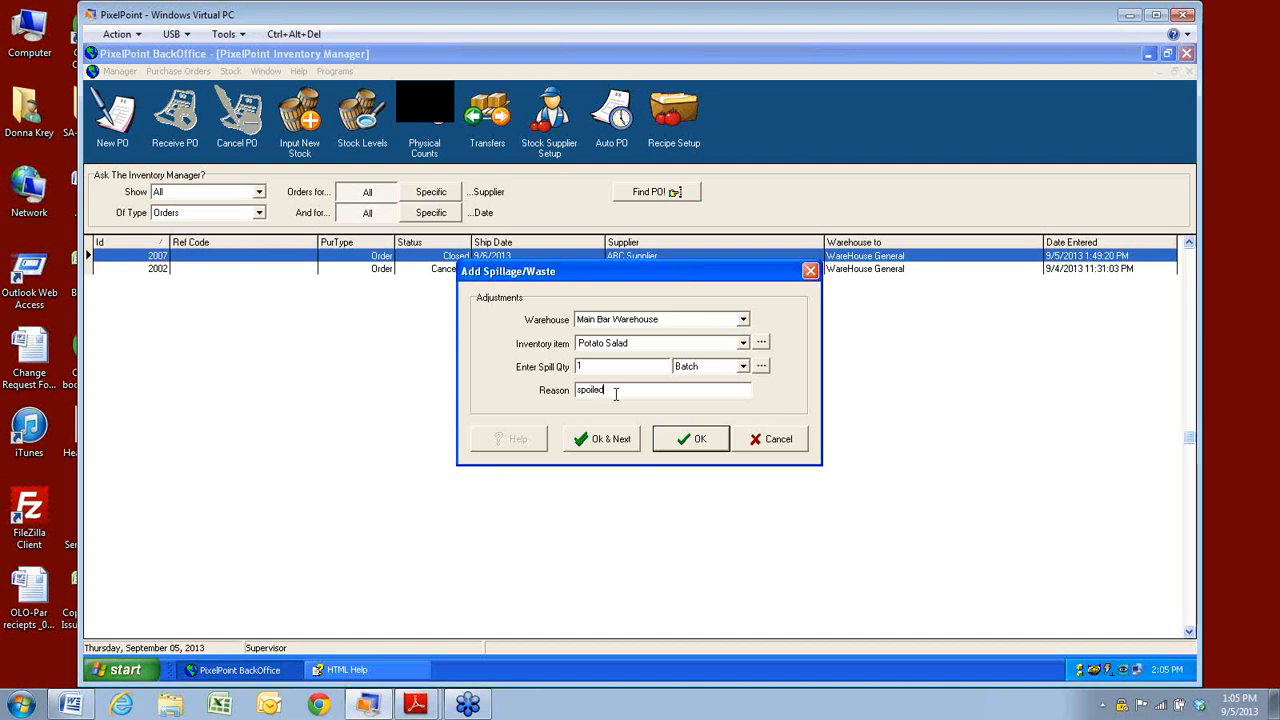
click(705, 449)
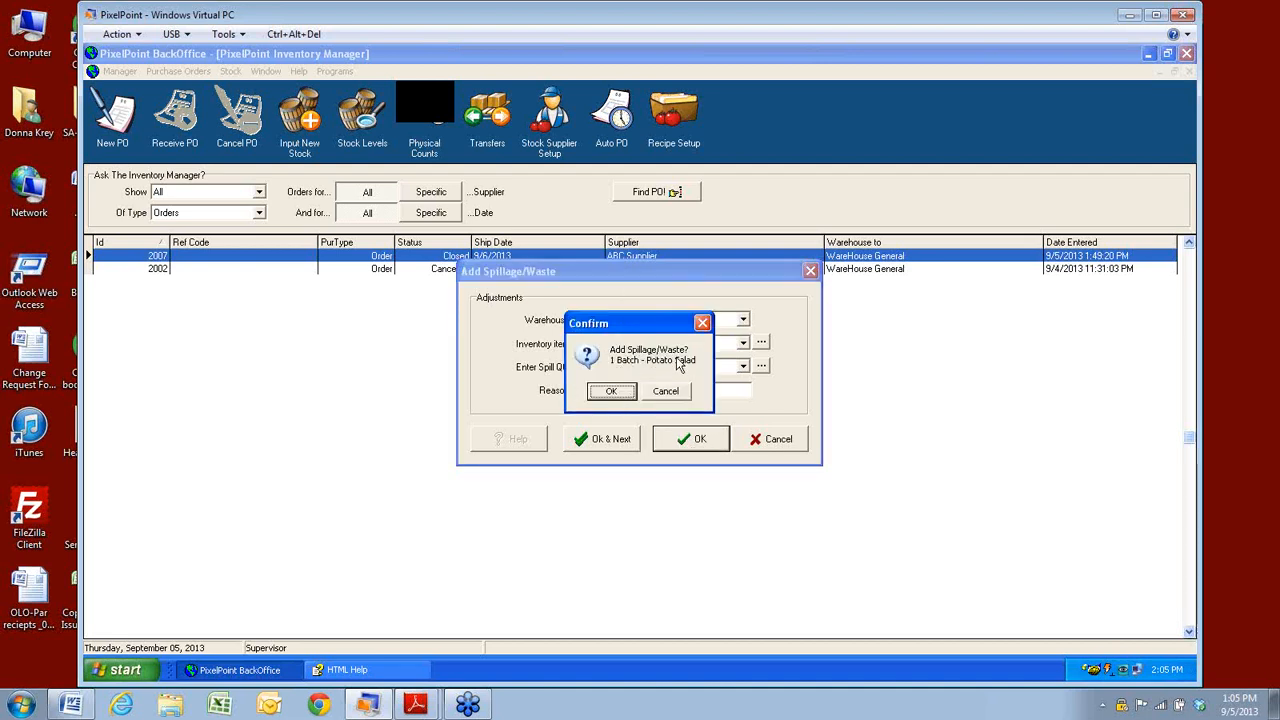
click(619, 396)
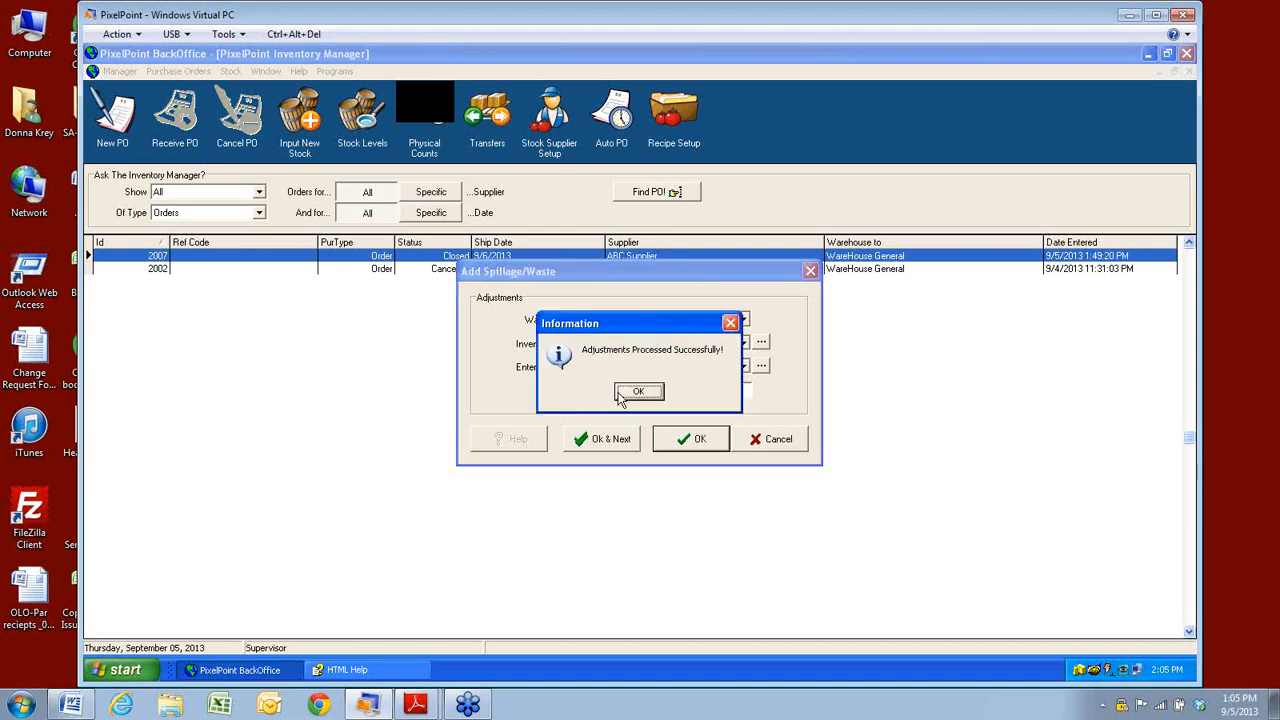
click(630, 397)
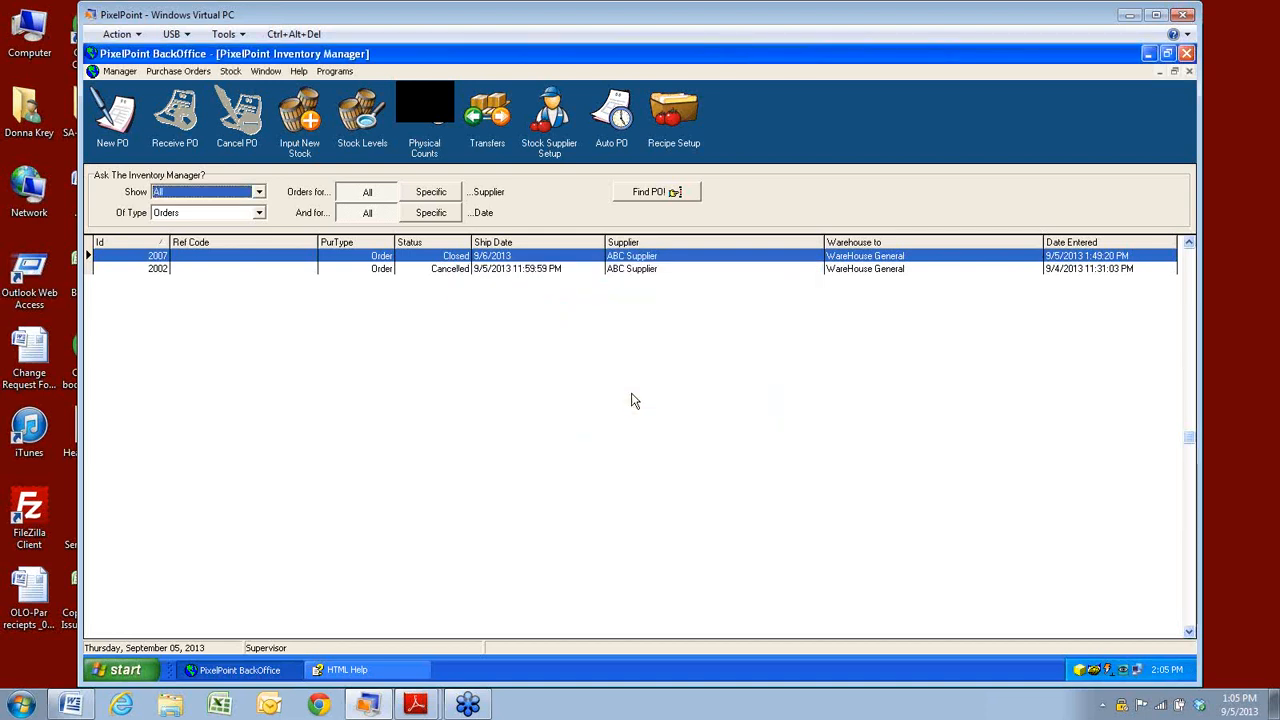
click(230, 71)
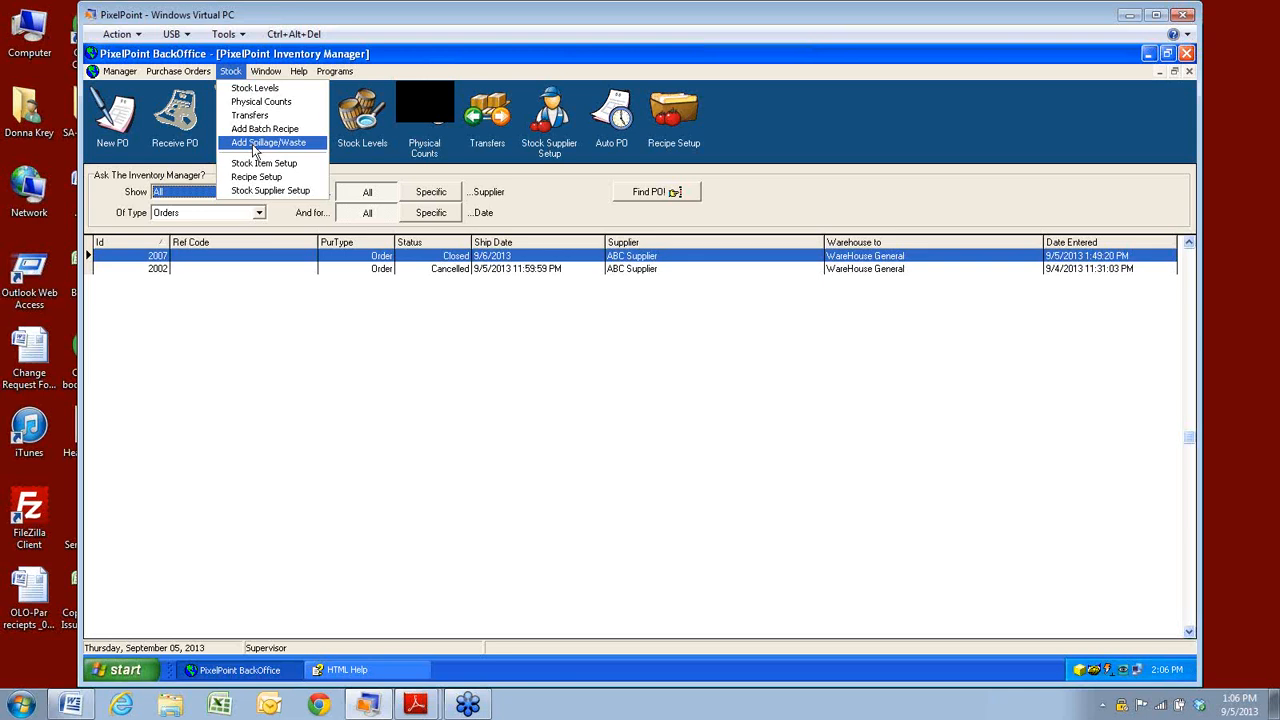
click(248, 190)
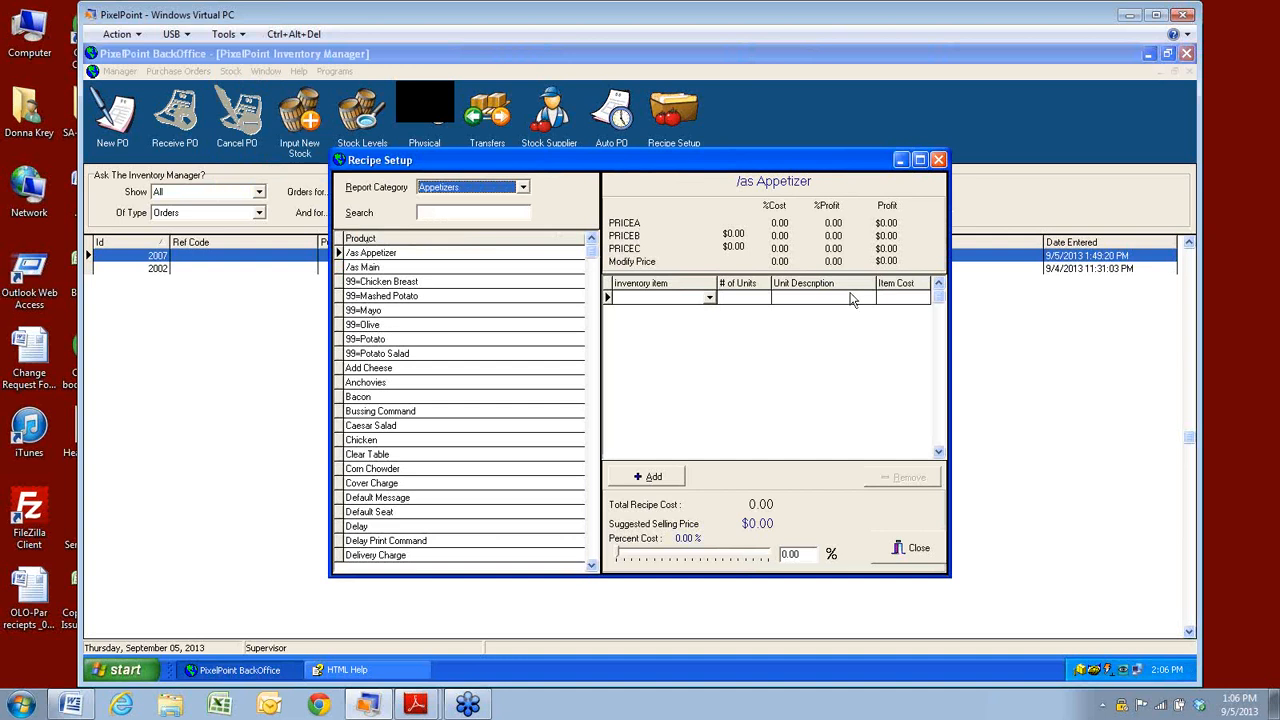
click(594, 528)
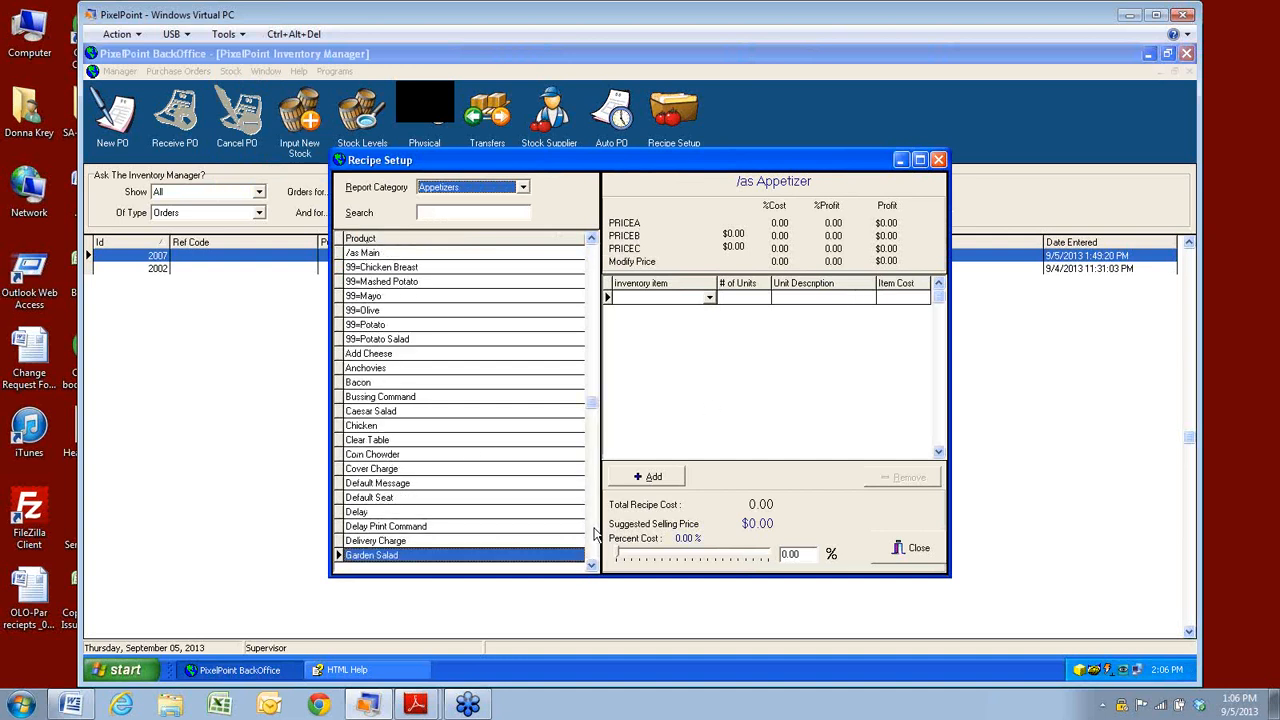
click(594, 535)
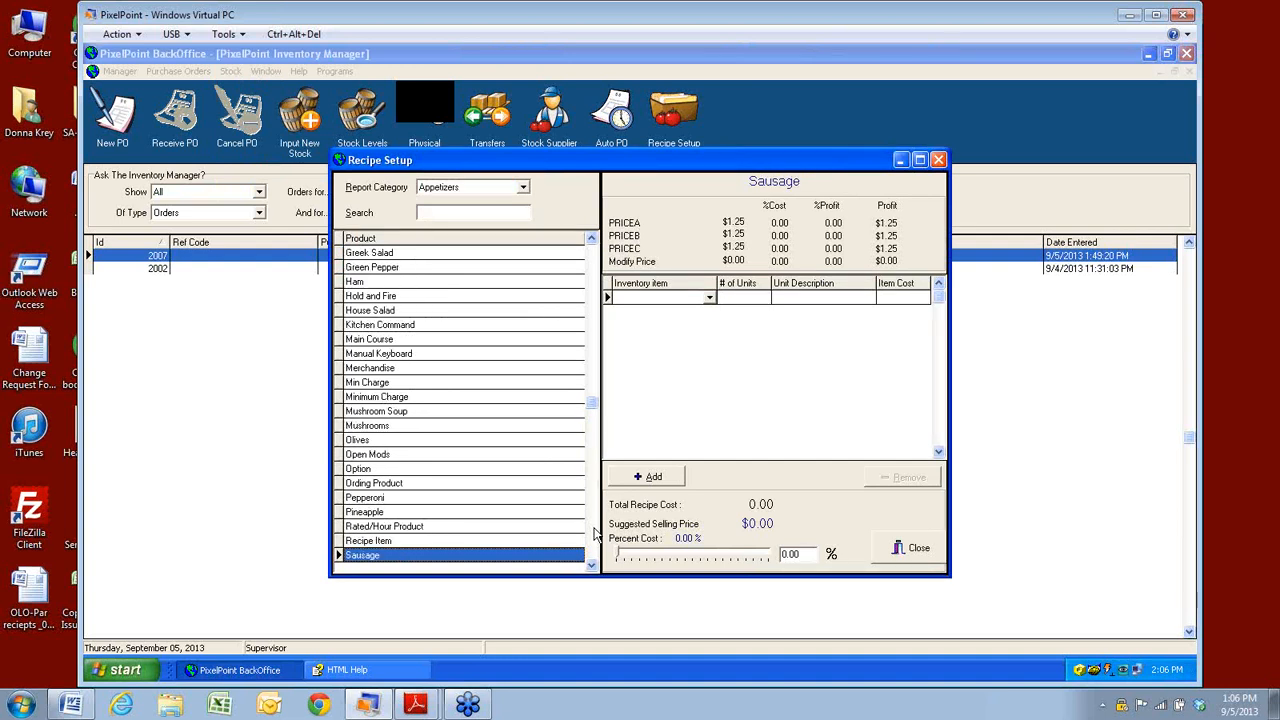
click(594, 530)
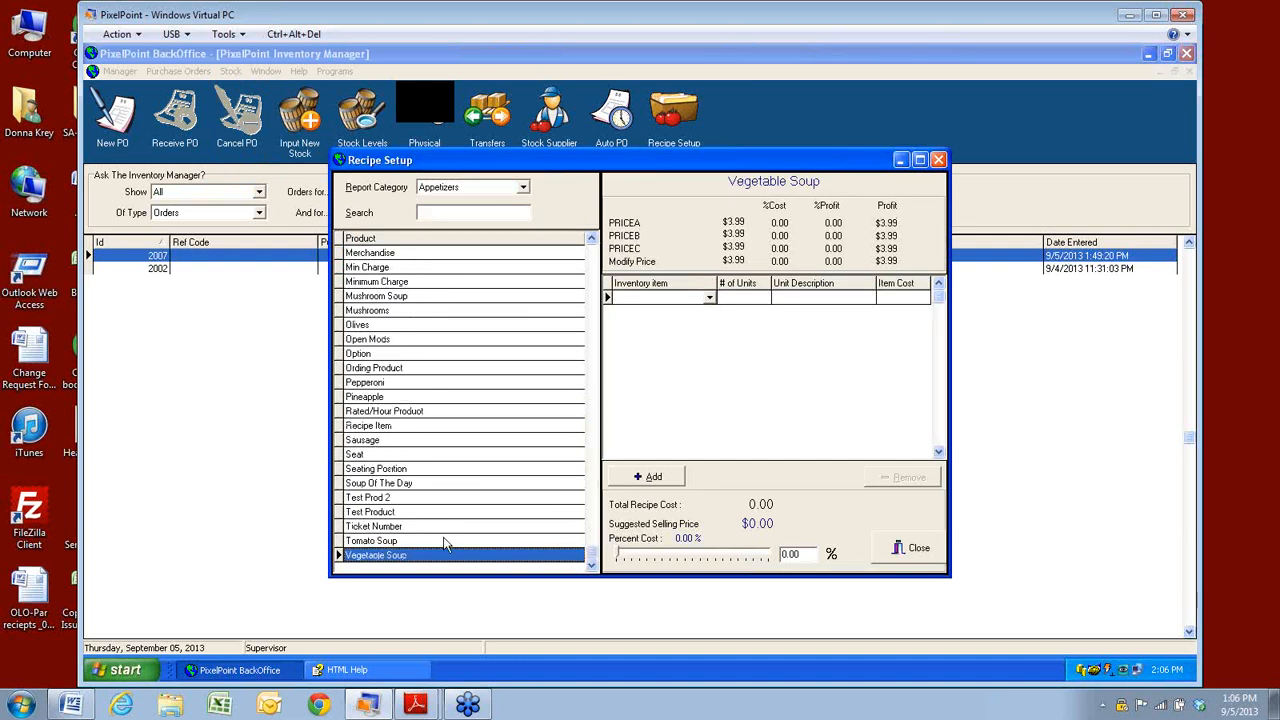
click(363, 398)
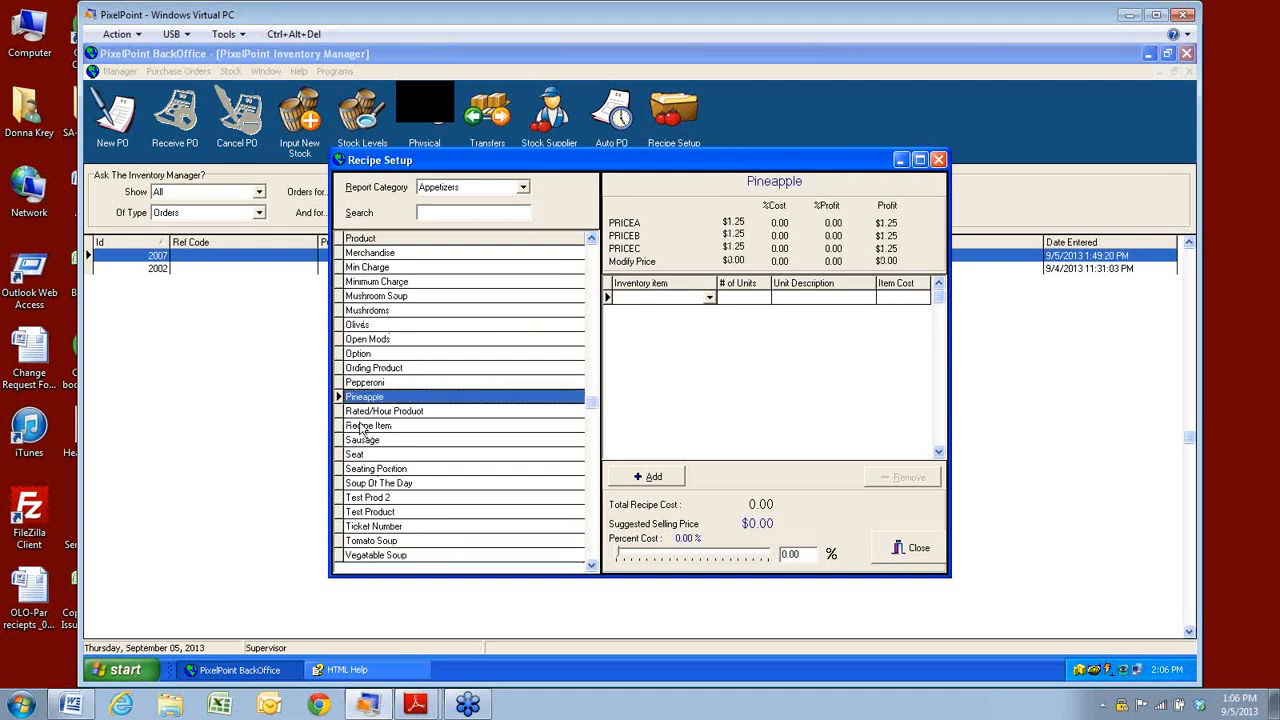
click(709, 299)
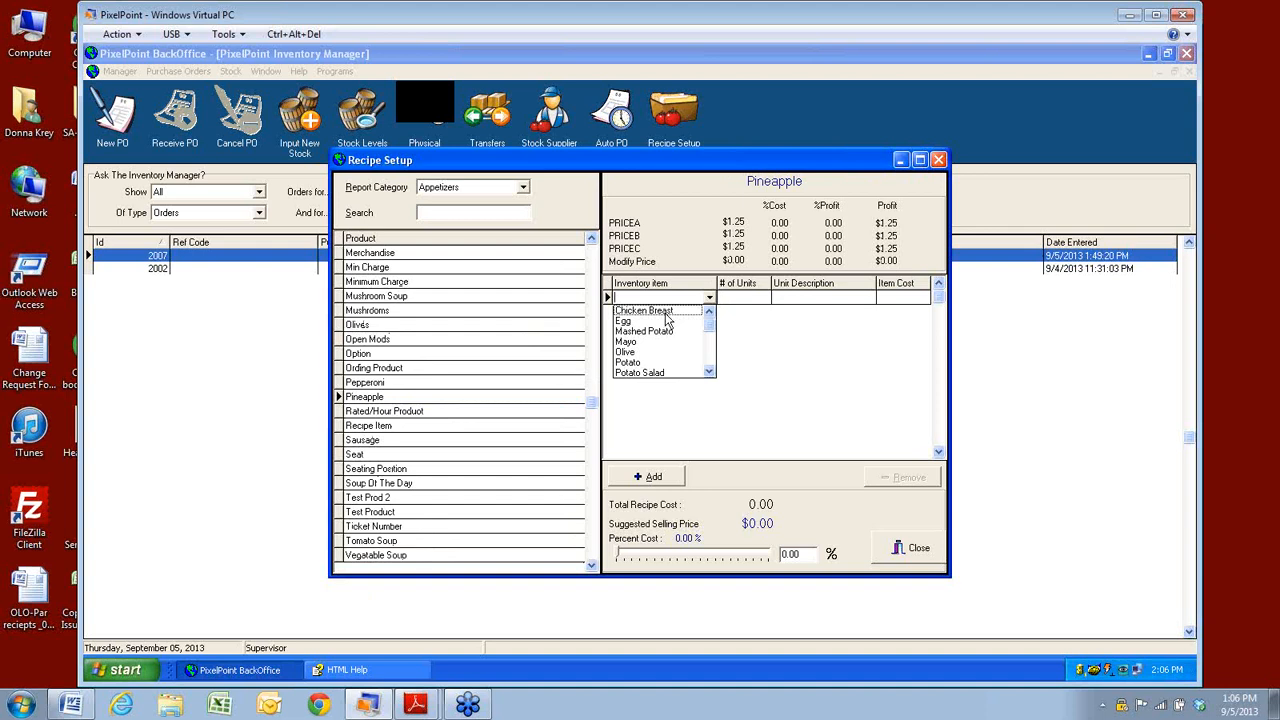
click(665, 312)
click(731, 297)
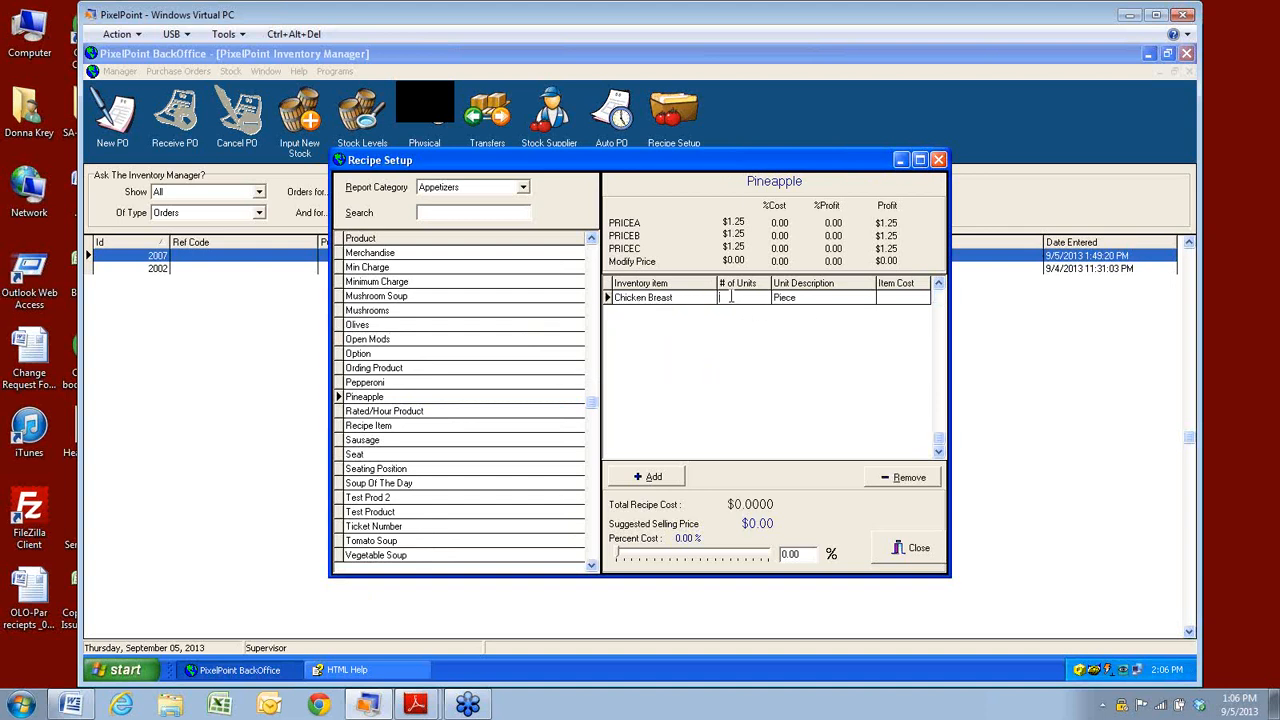
text(1)
key(Tab)
key(Tab)
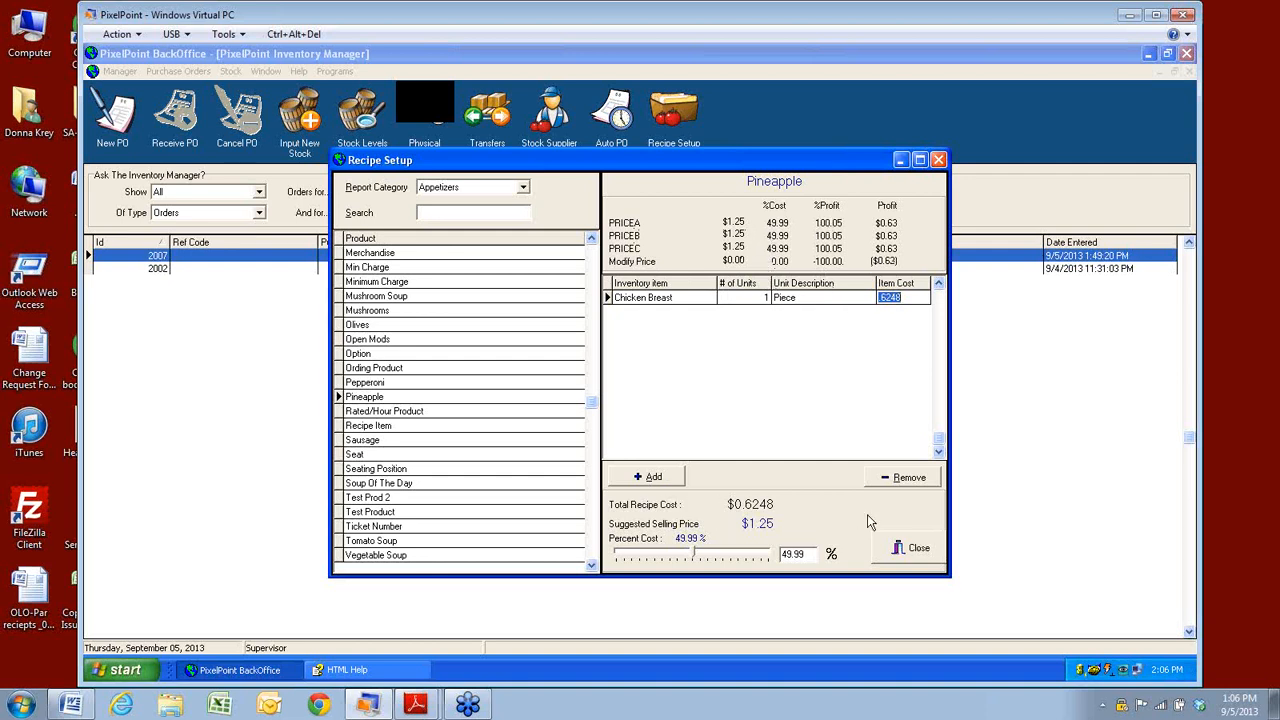
click(907, 478)
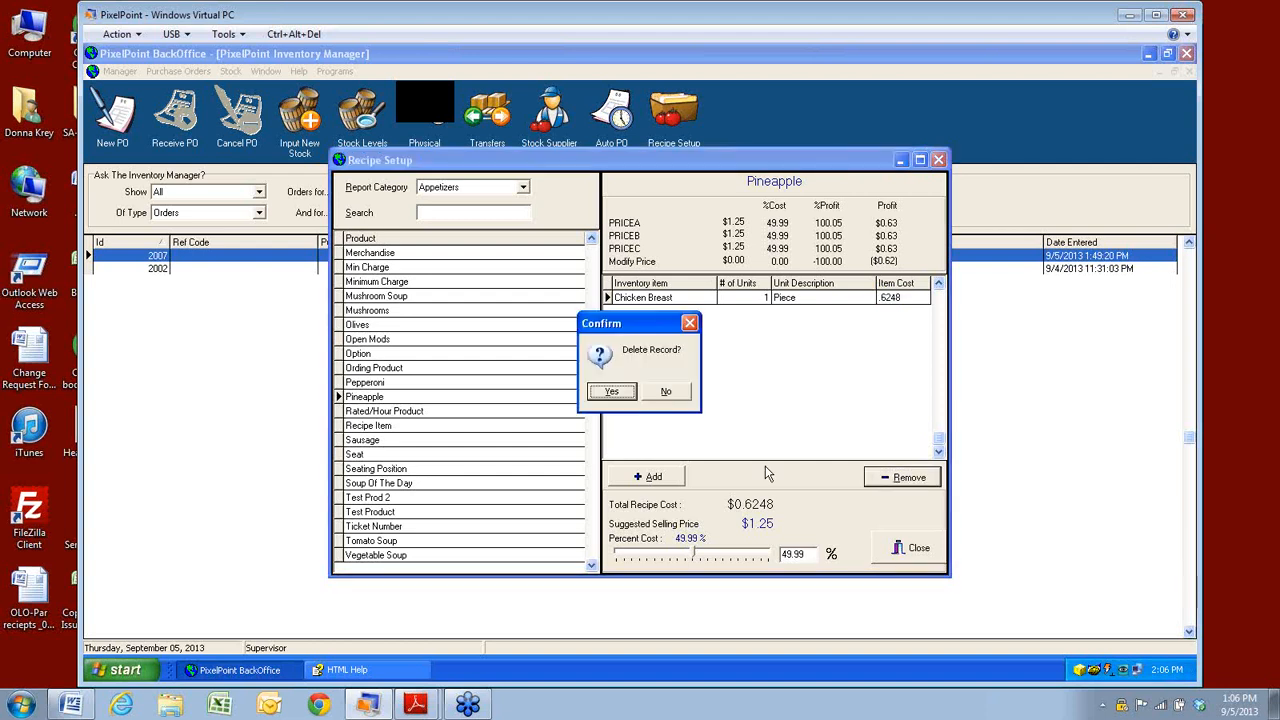
click(622, 396)
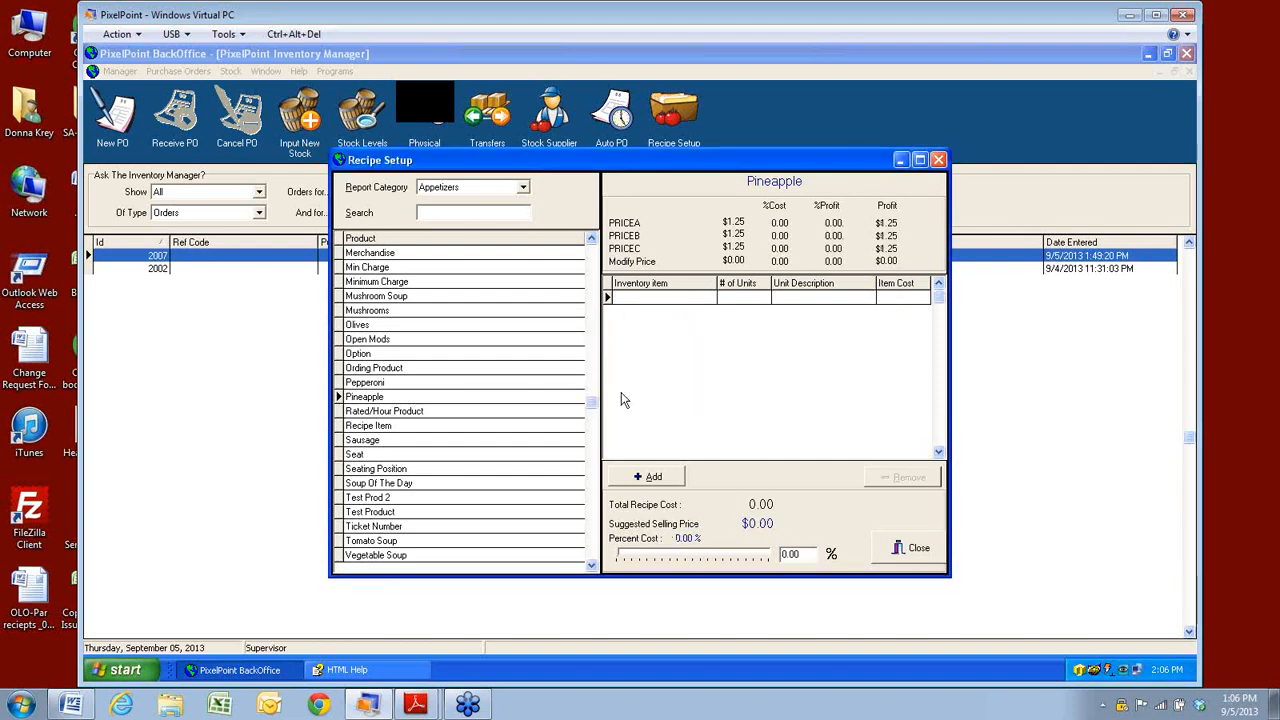
click(523, 188)
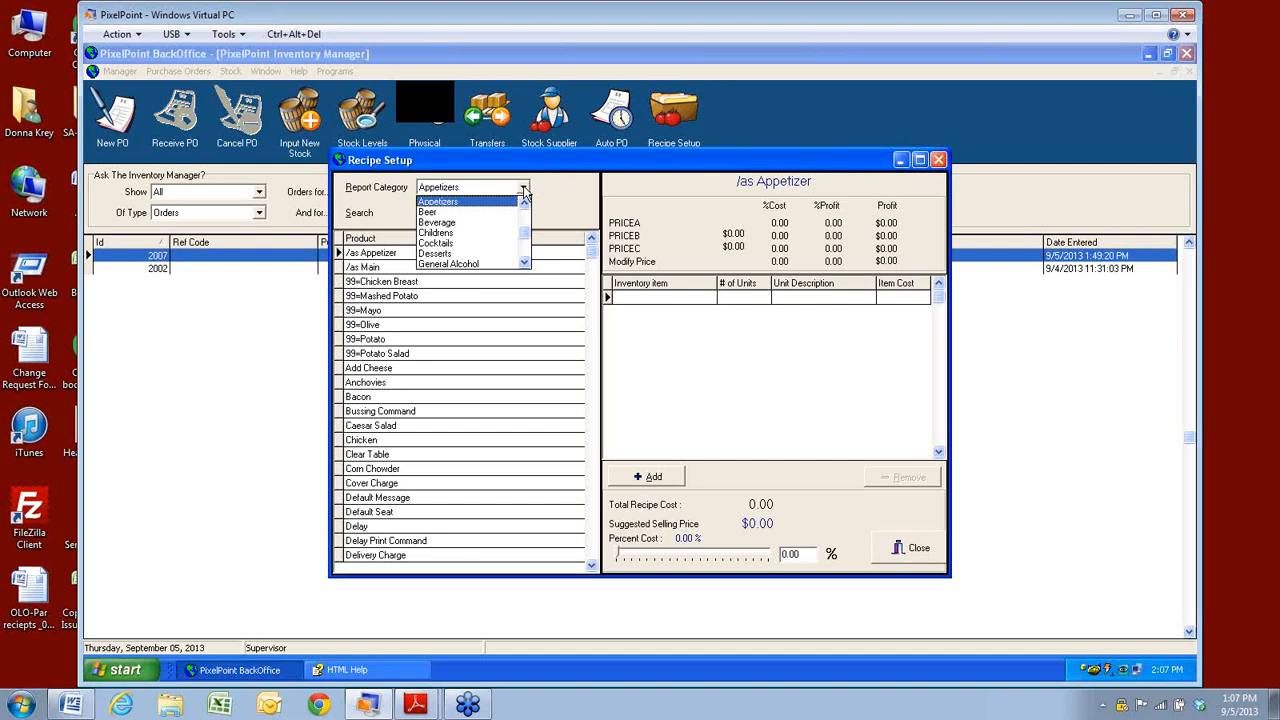
click(918, 550)
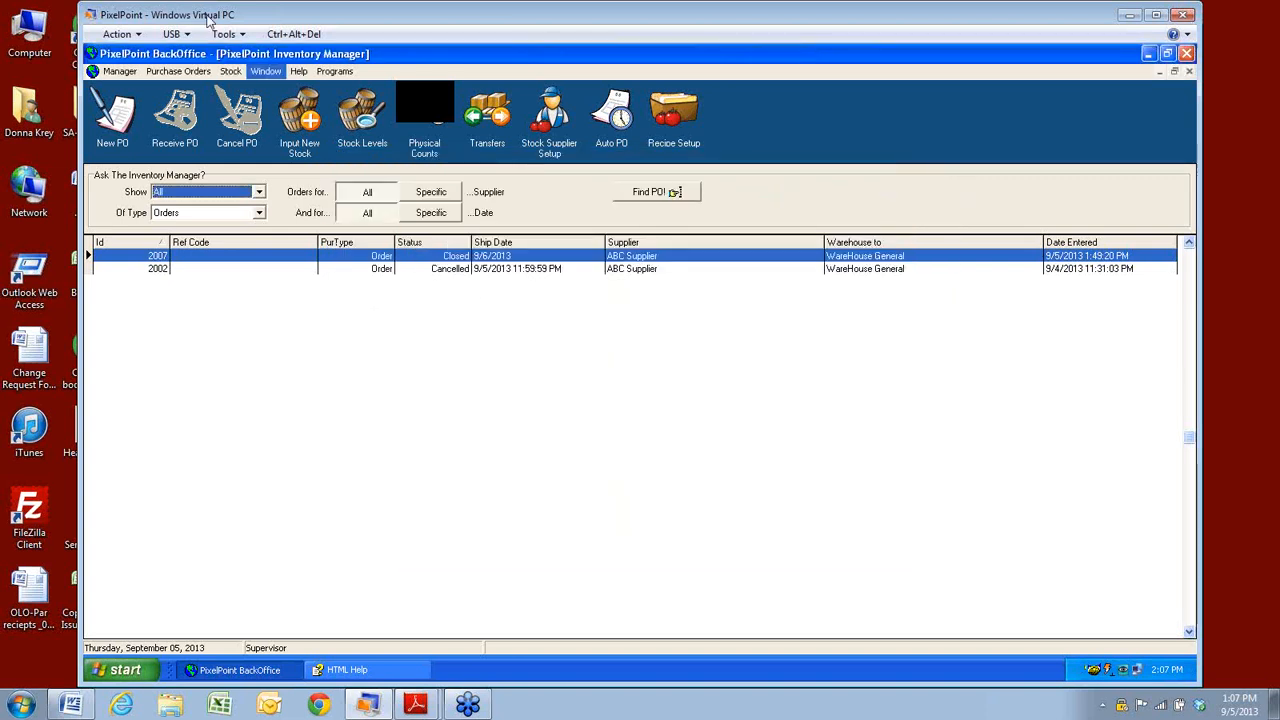
Check the list of open BackOffice windows, then dismiss the menu.
click(230, 71)
click(266, 72)
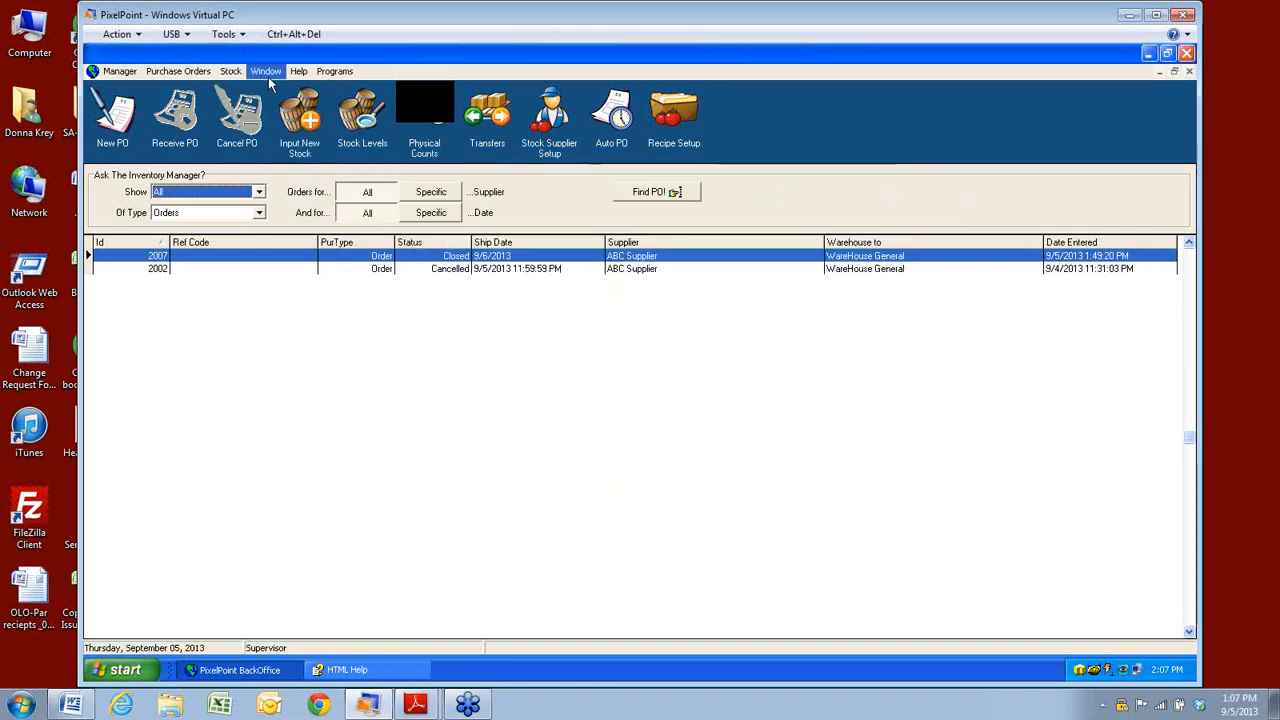
mouse_move(300, 79)
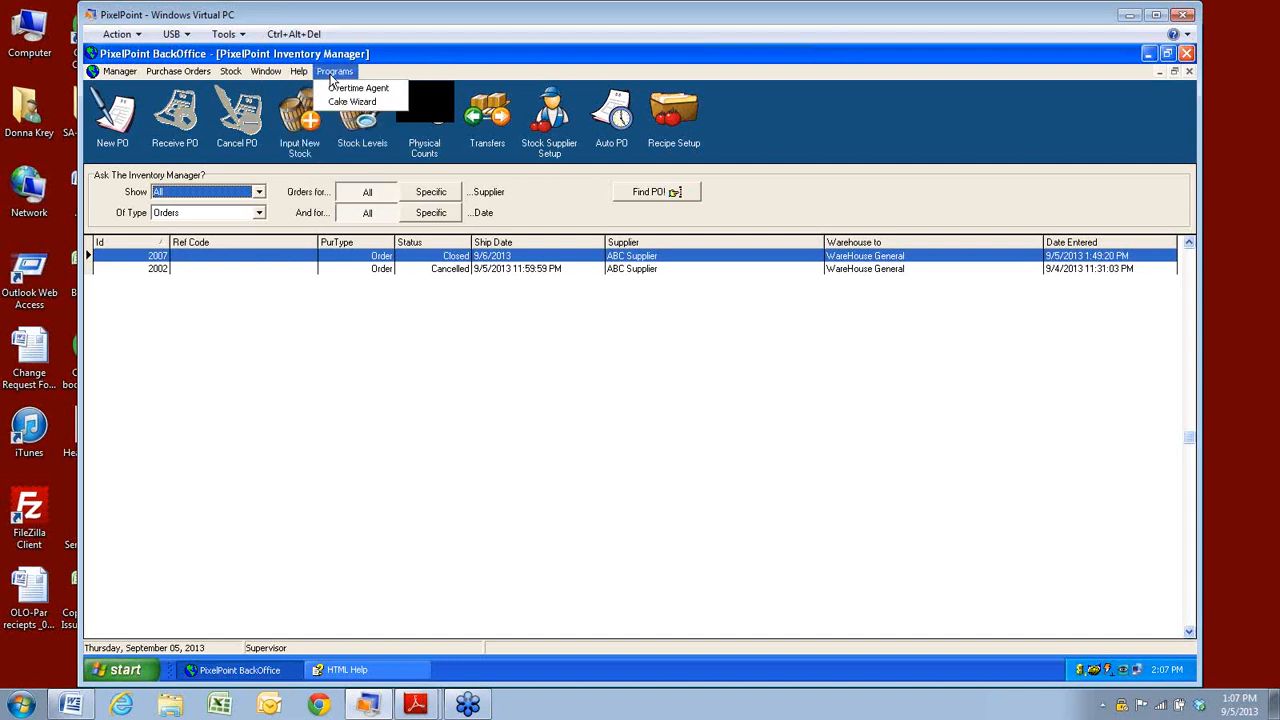
click(424, 521)
Read the Inventory Order of Programming help page, then close the Help window.
click(380, 672)
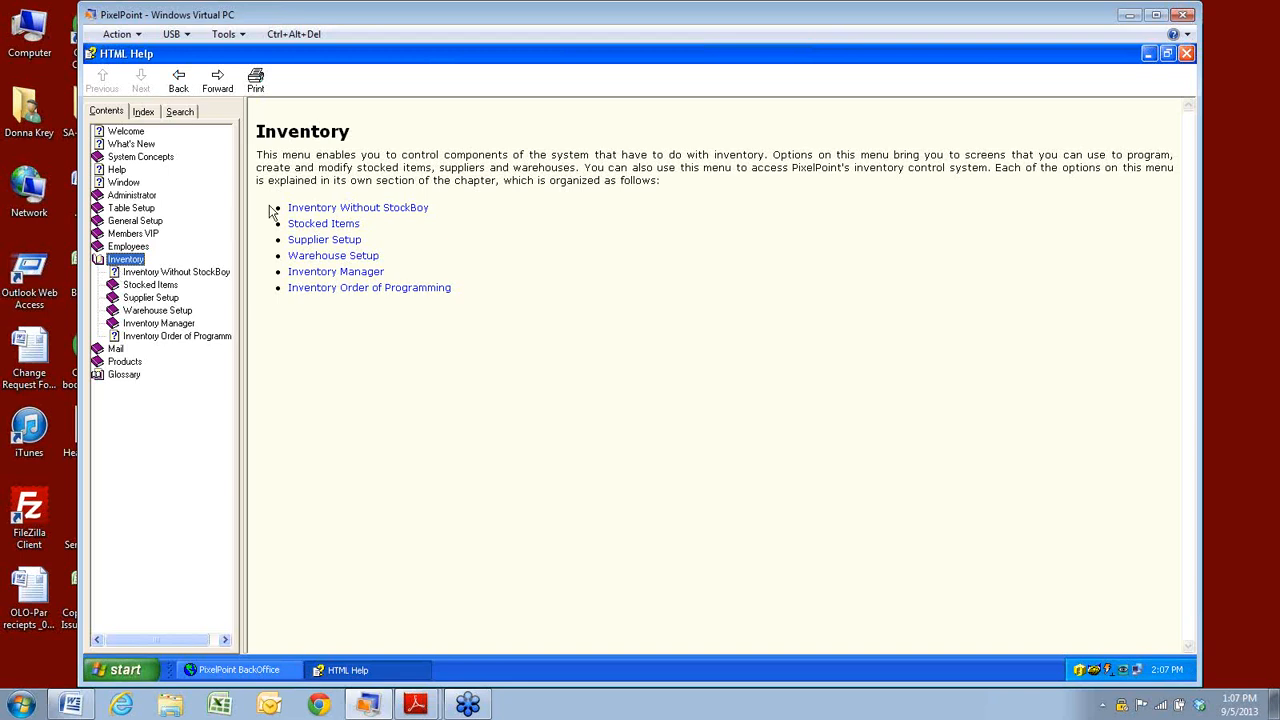
click(328, 290)
scroll(337, 297, down, 1)
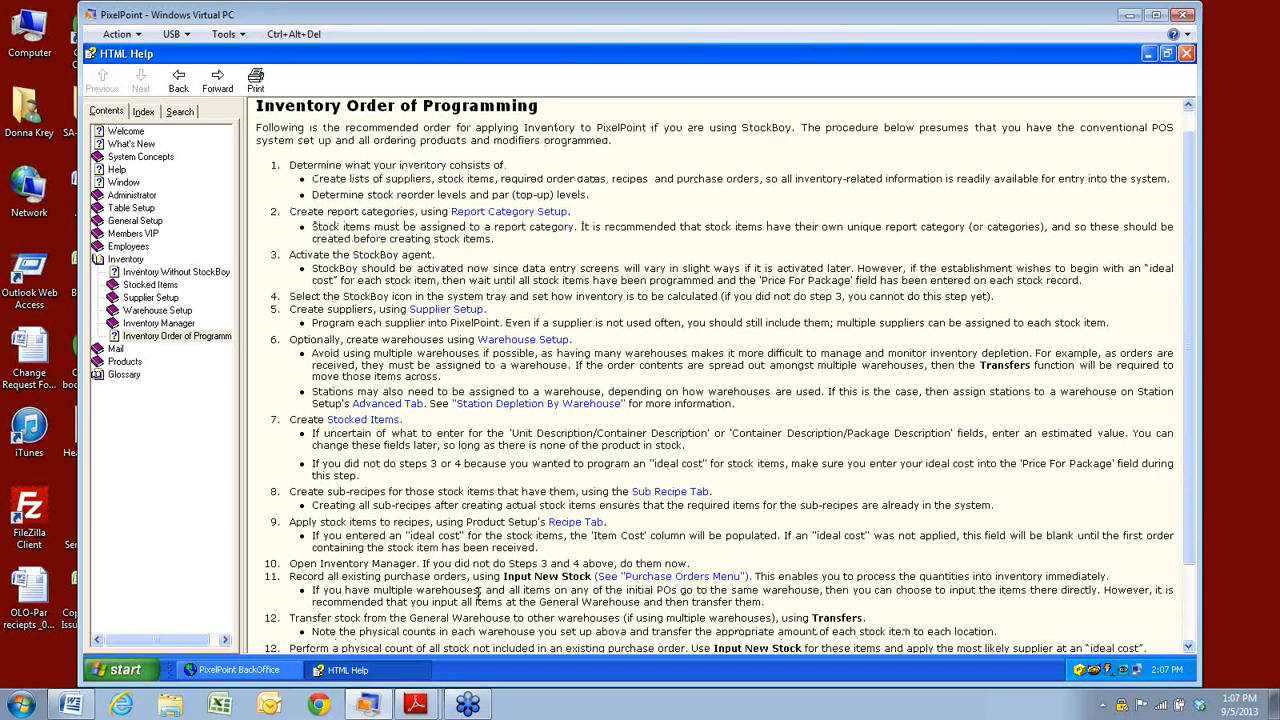
scroll(484, 318, up, 1)
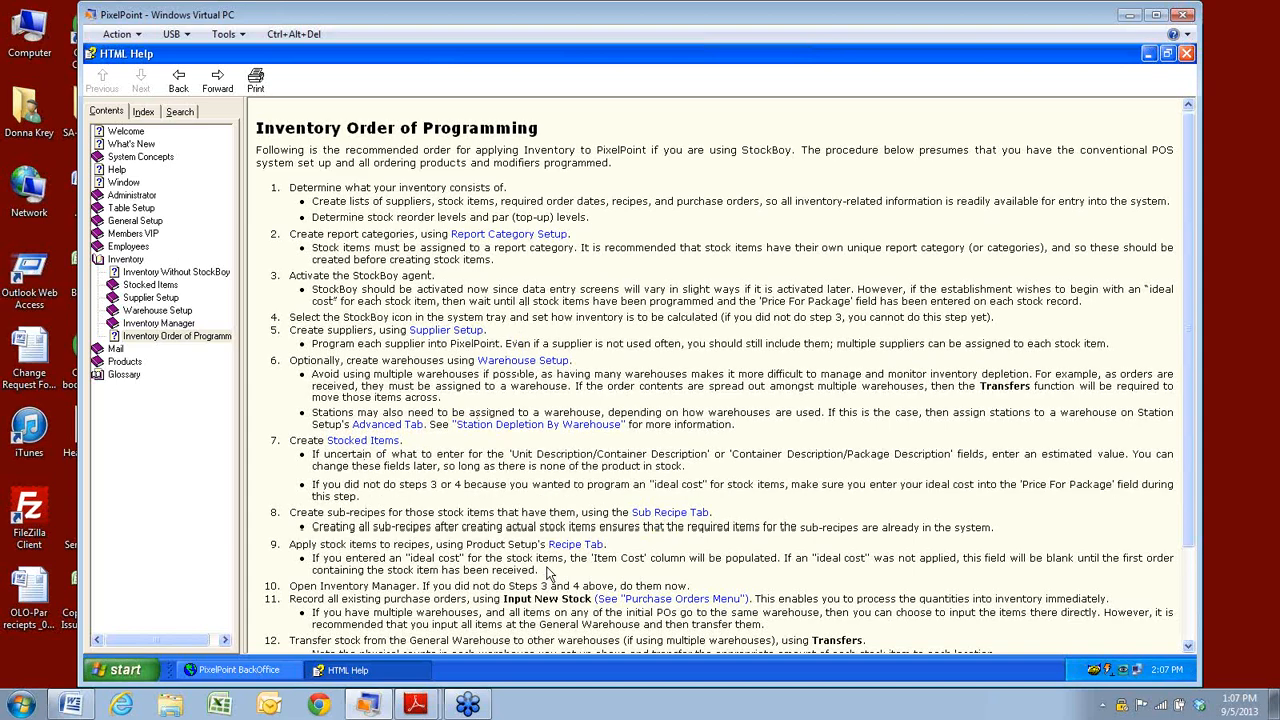
scroll(547, 571, down, 3)
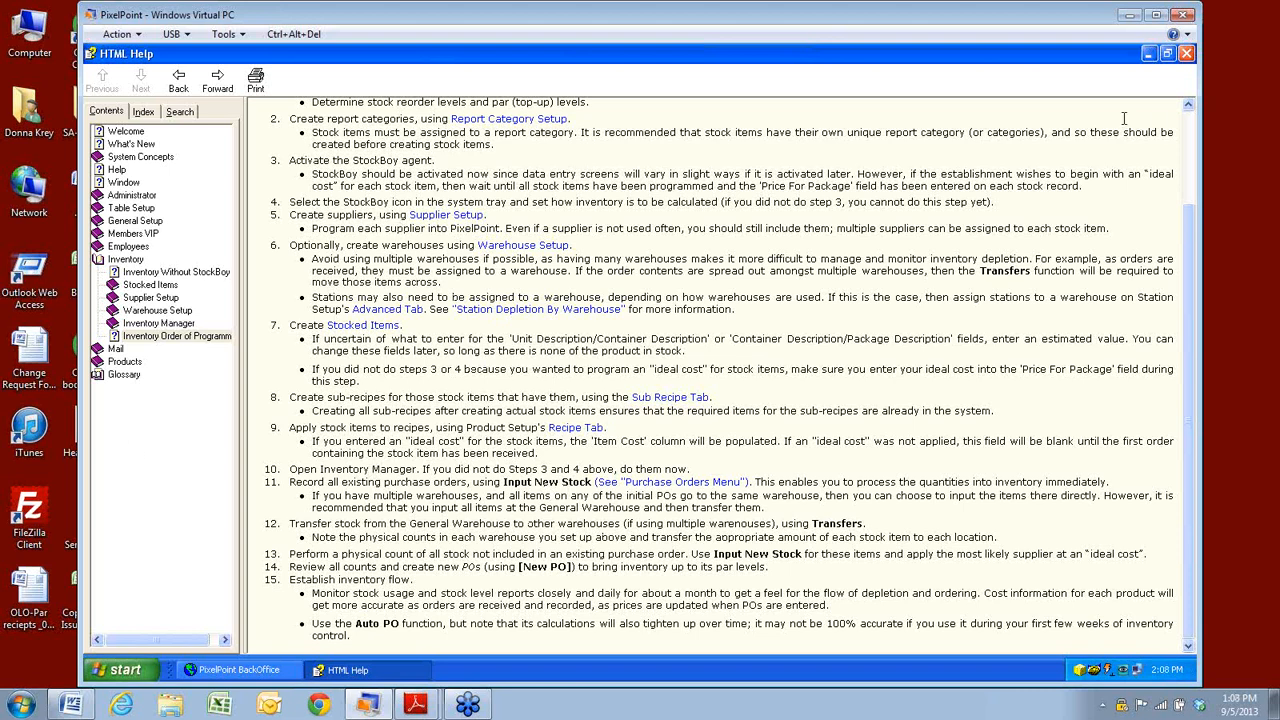
click(1186, 54)
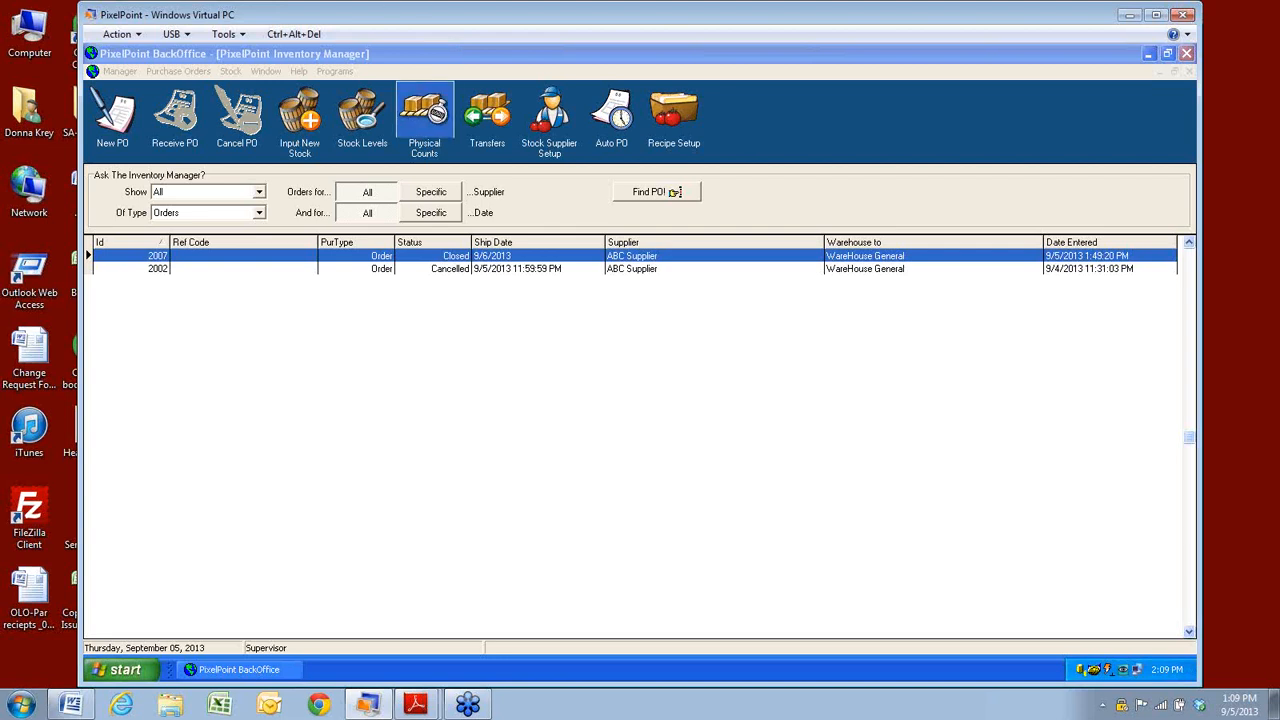
Close the PixelPoint Inventory Manager window.
click(1186, 53)
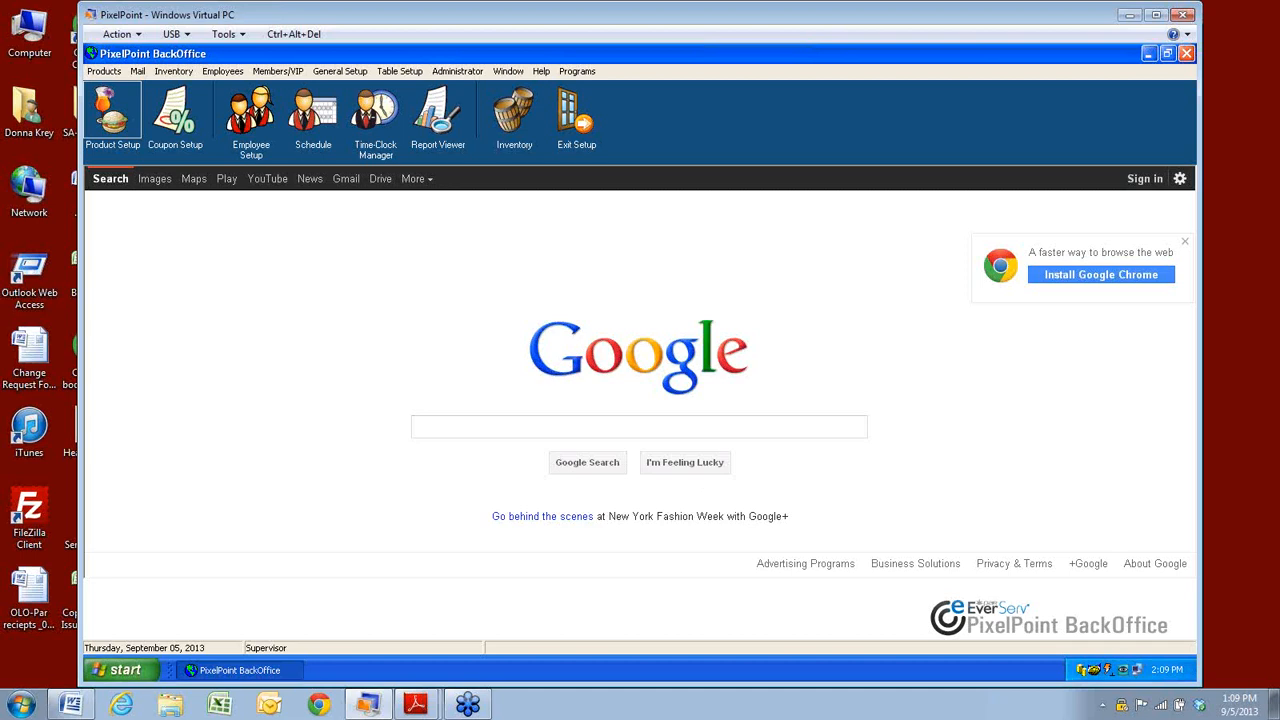
Minimize BackOffice, launch PixelPoint Station 1, and try exiting with an employee code (access denied).
click(1148, 54)
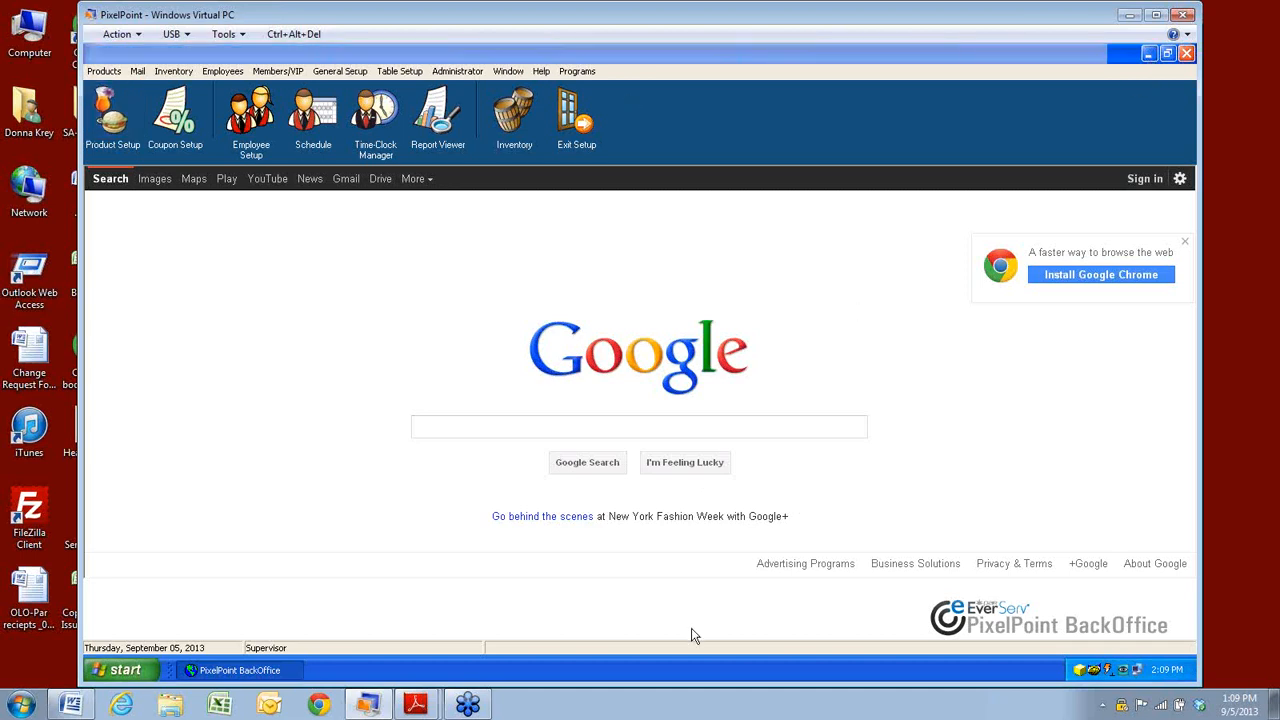
click(544, 240)
double_click(543, 230)
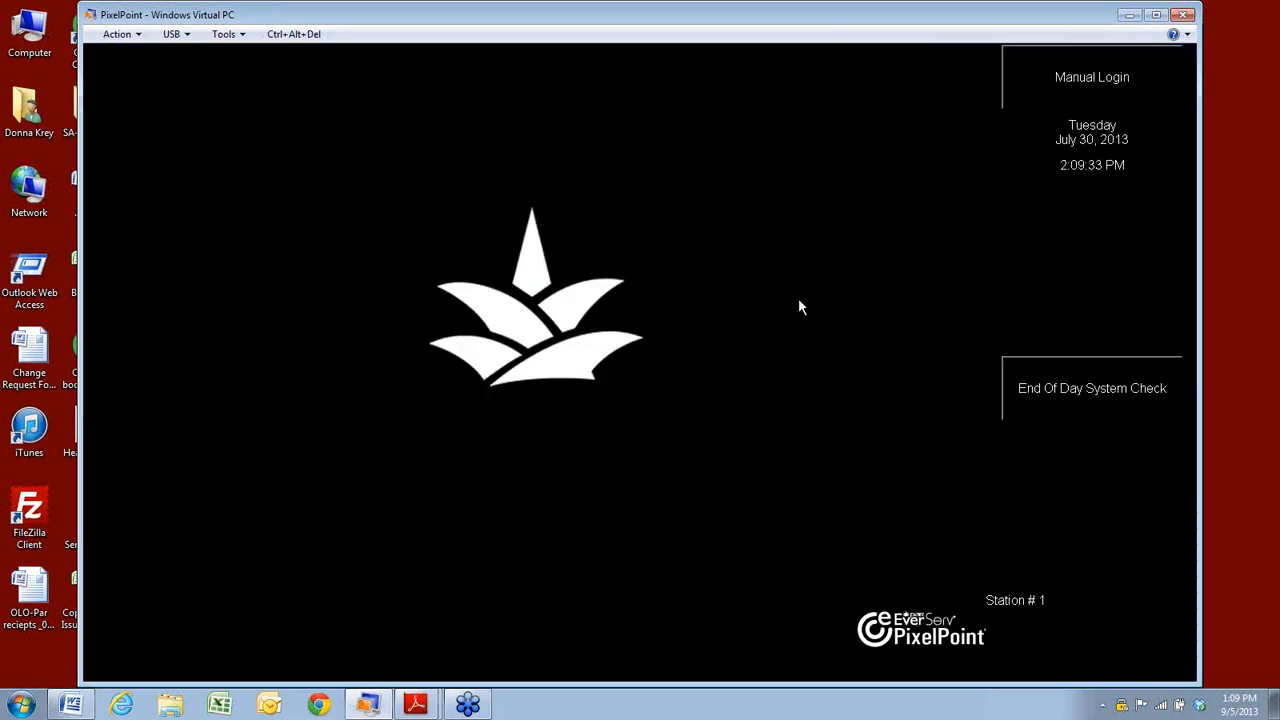
click(798, 302)
click(831, 356)
text(*******)
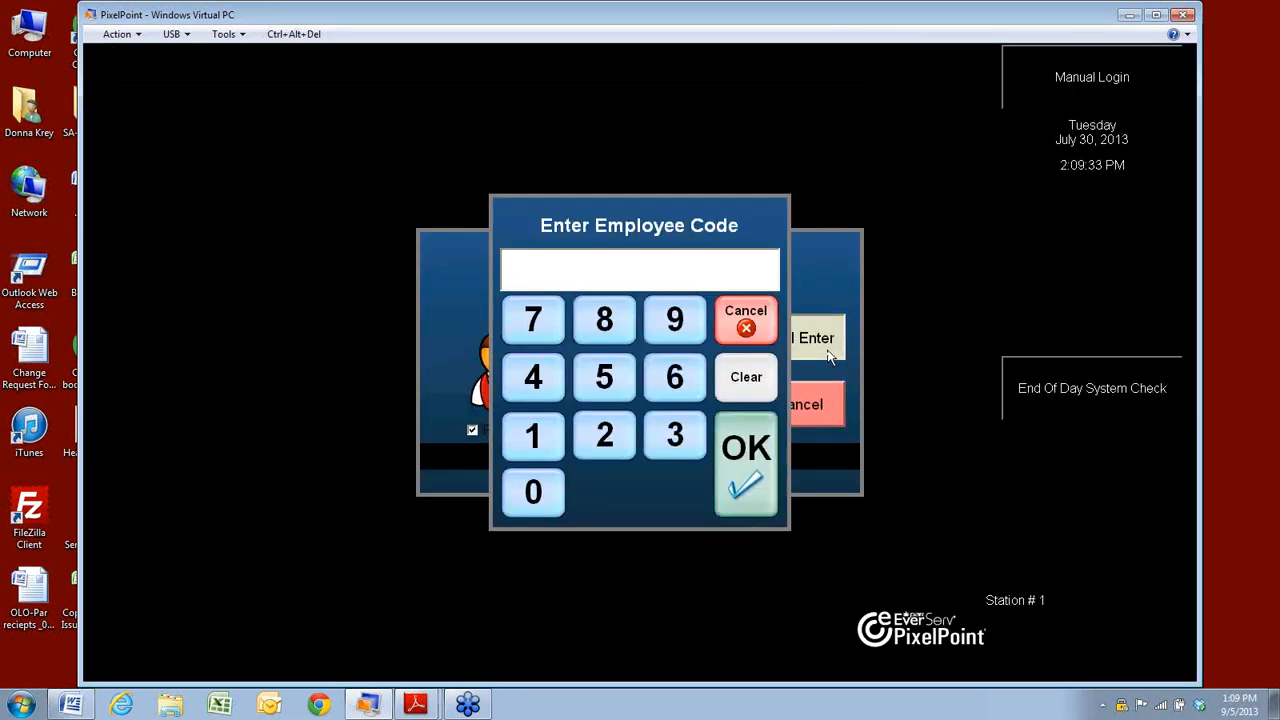
key(Return)
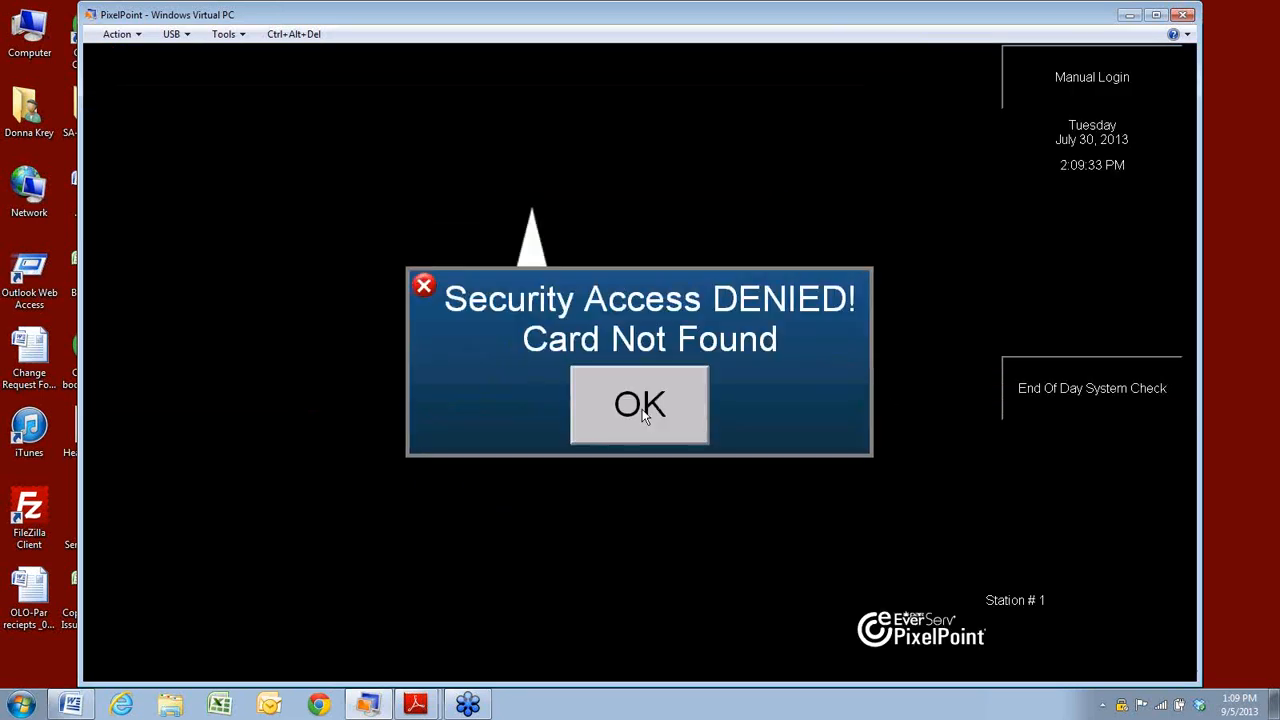
click(645, 410)
Retry with another employee code and exit the POS to the desktop.
click(784, 358)
text(****)
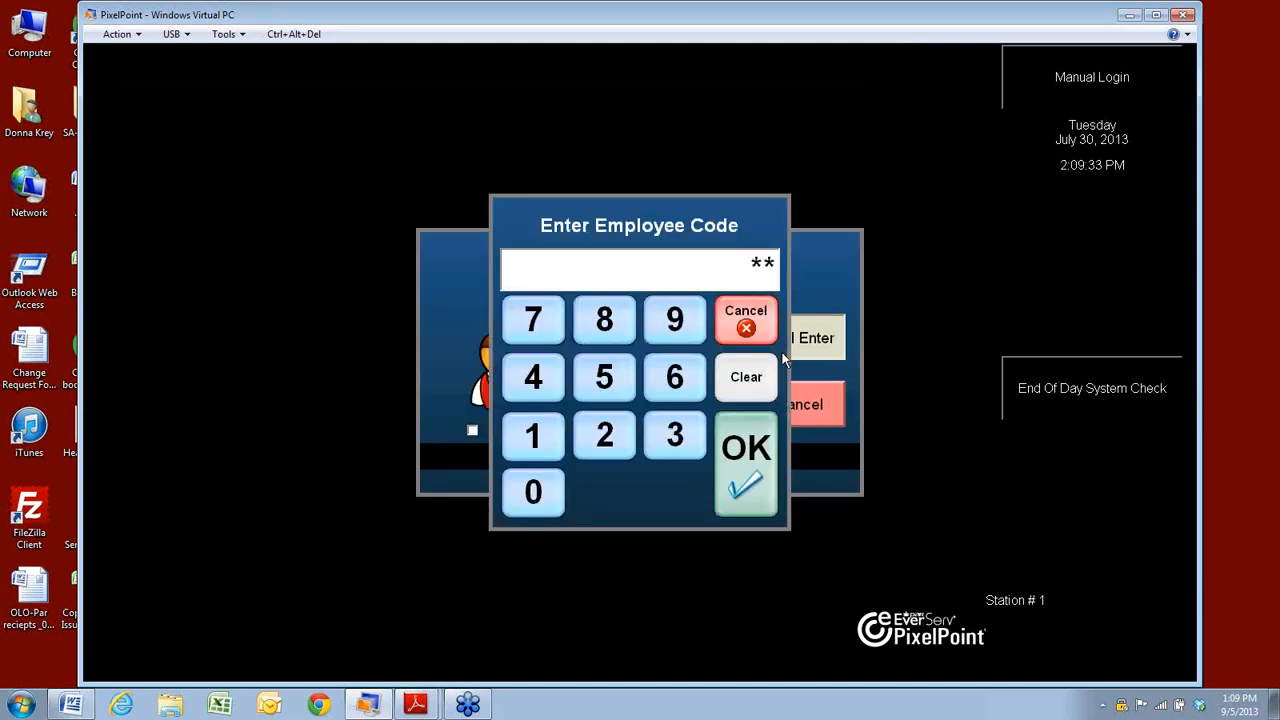
key(Return)
click(686, 393)
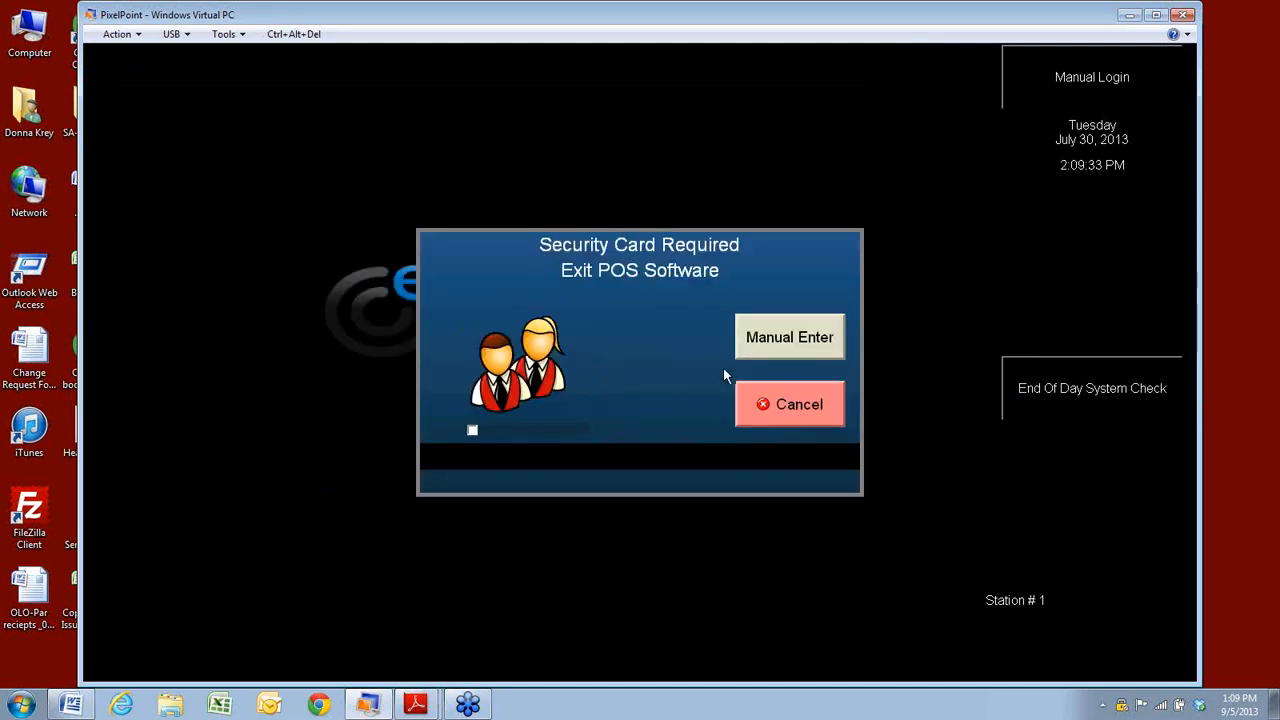
click(771, 338)
click(771, 338)
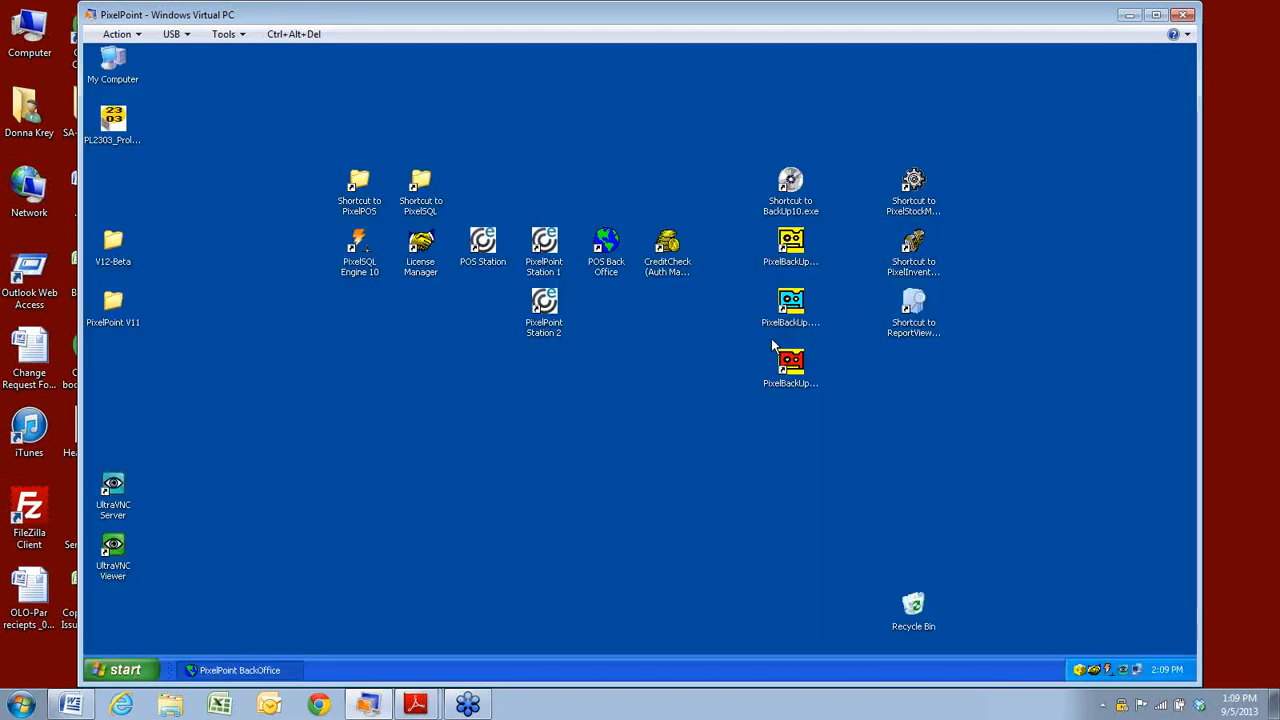
Run CreditCheck Auth Manager minimized to the tray, then relaunch PixelPoint Station 1.
click(676, 270)
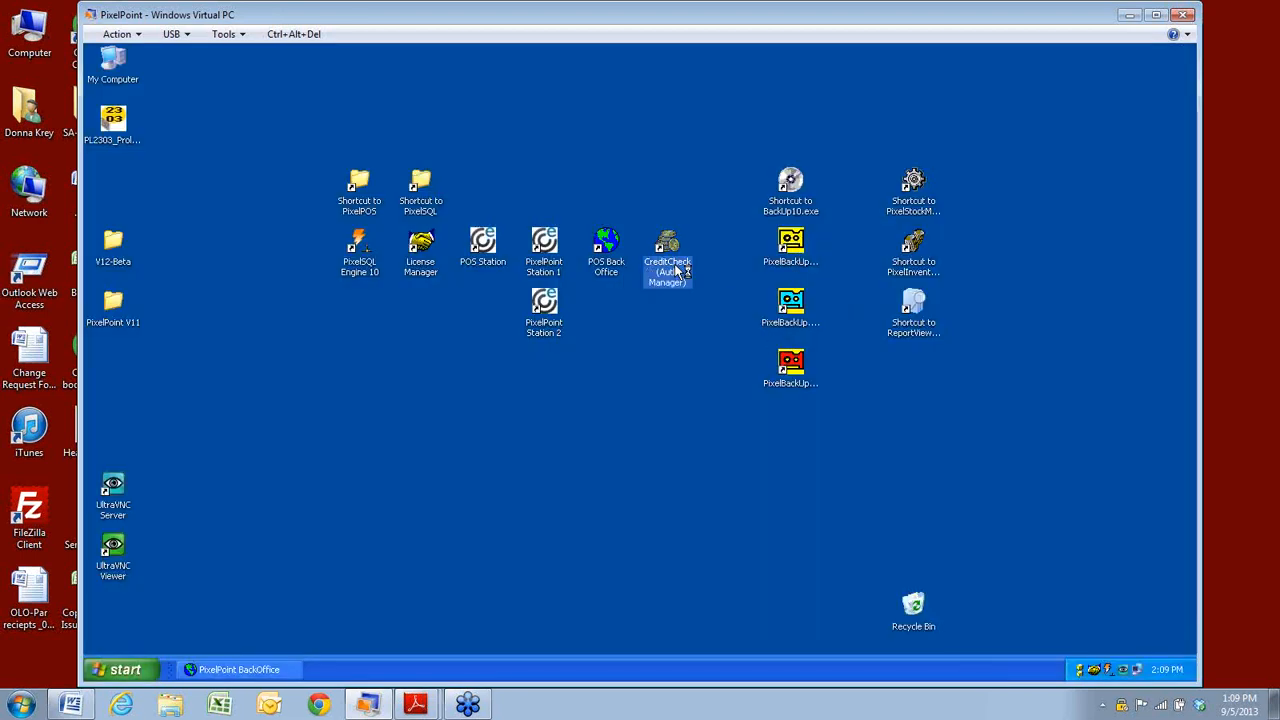
double_click(676, 270)
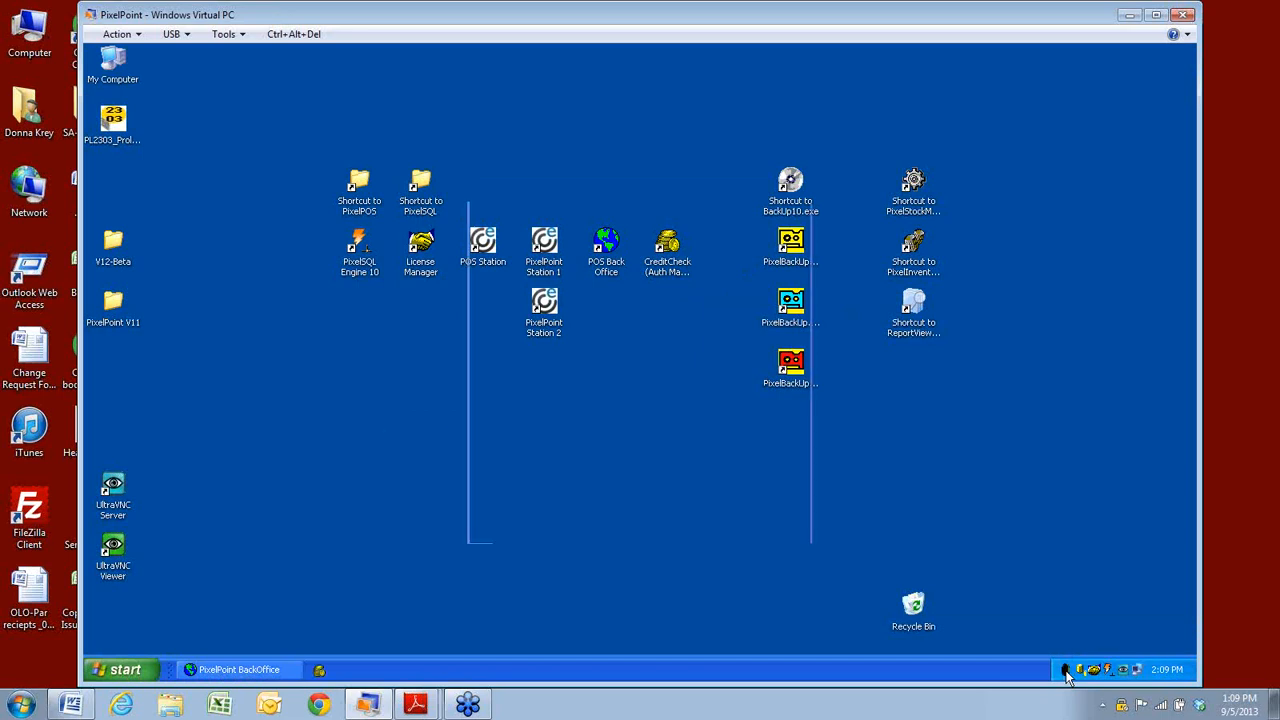
click(762, 192)
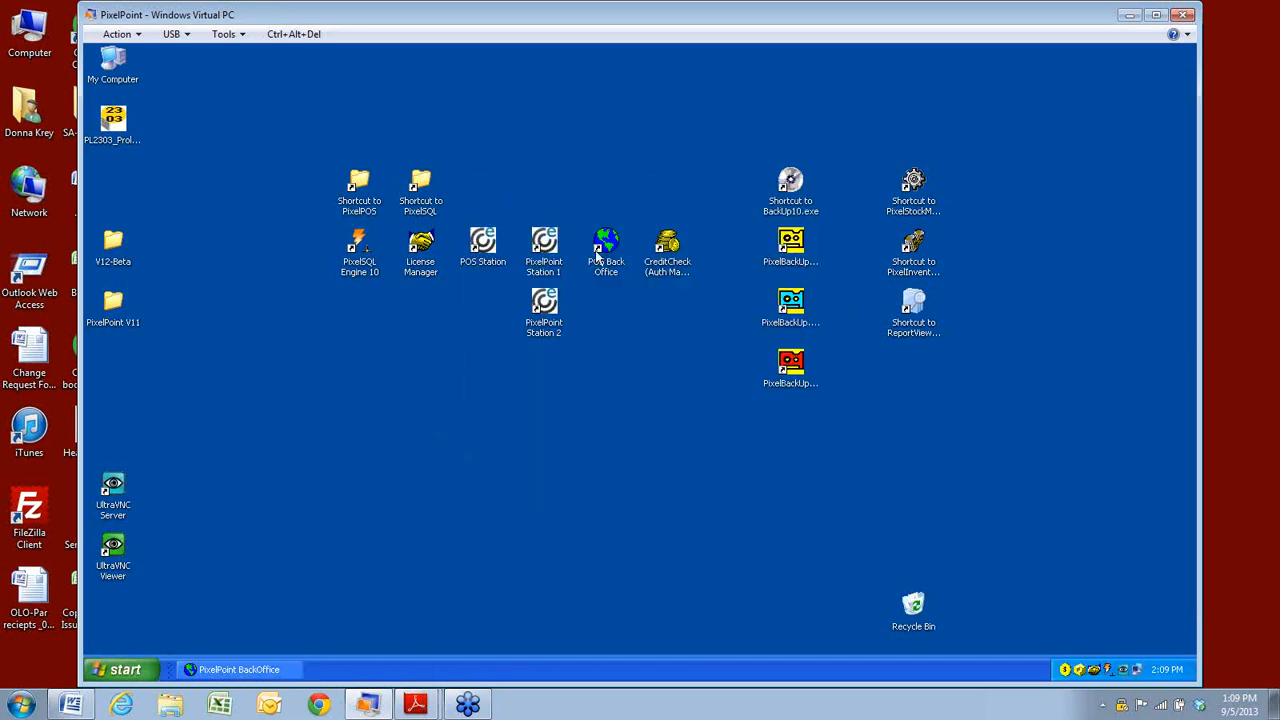
double_click(546, 248)
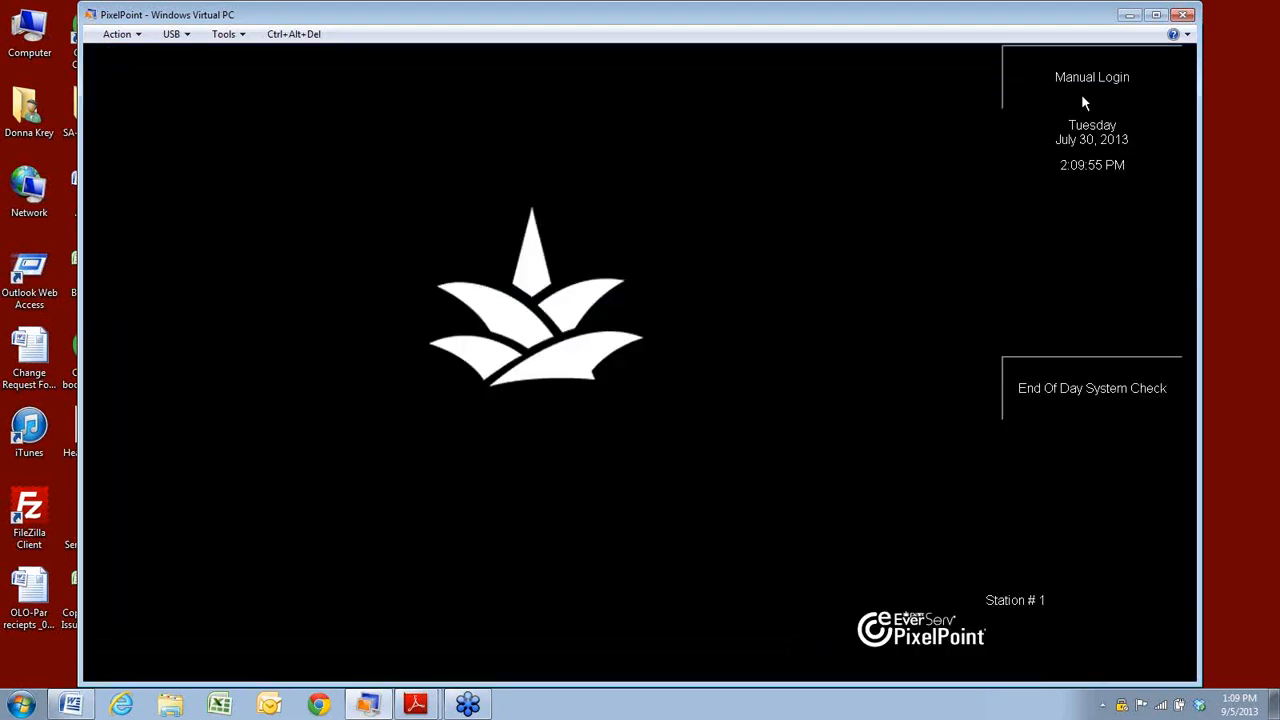
Log in with the password and attempt end-of-day settlement, blocked by pending pre-authorized charges.
click(1090, 80)
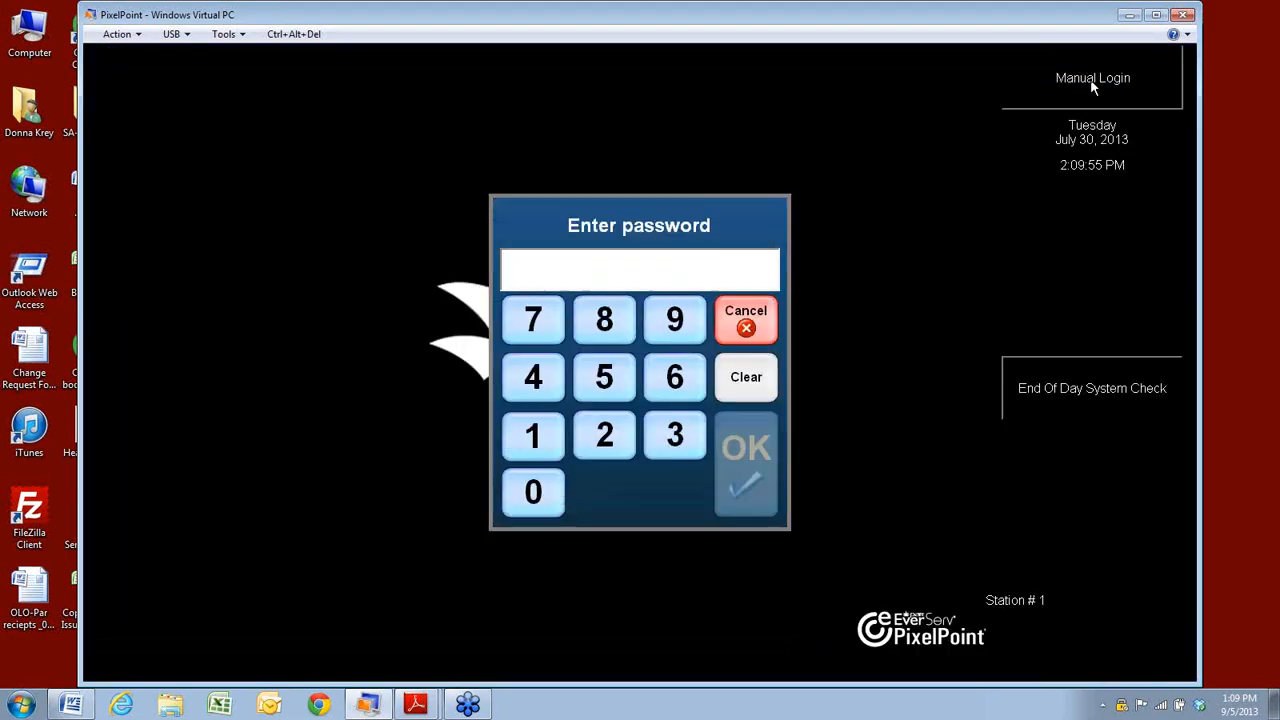
key(Return)
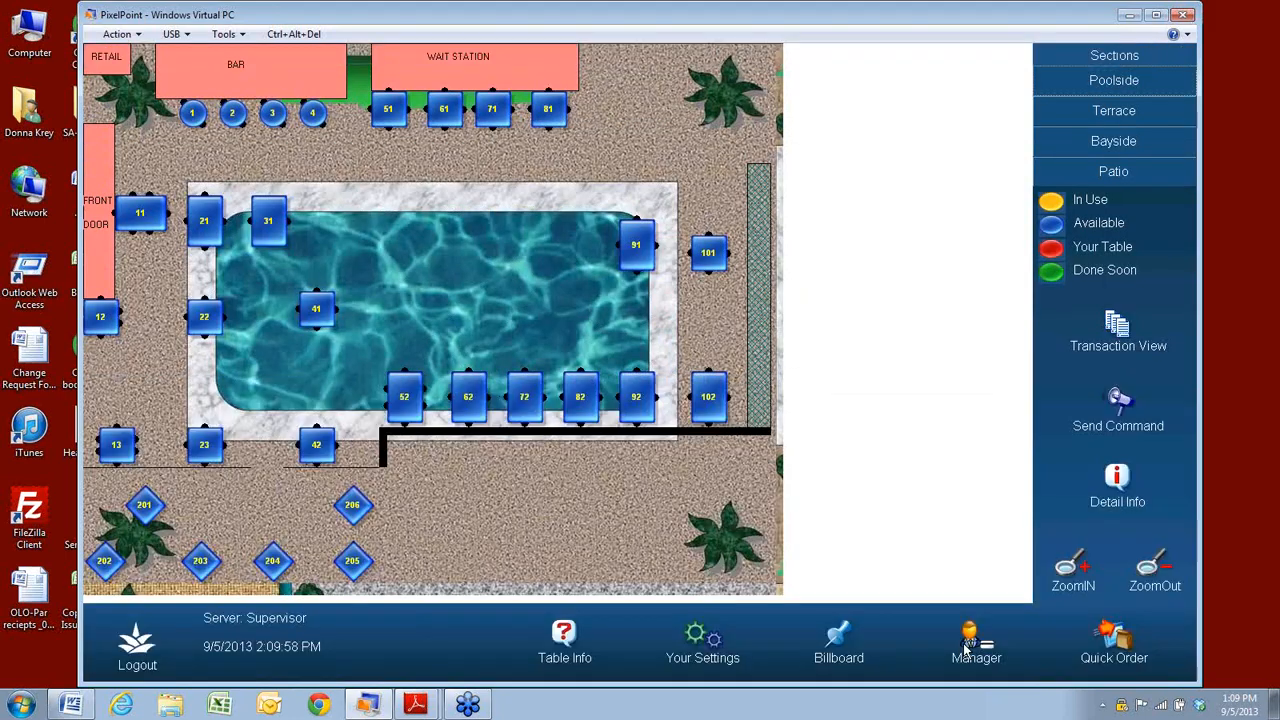
click(967, 650)
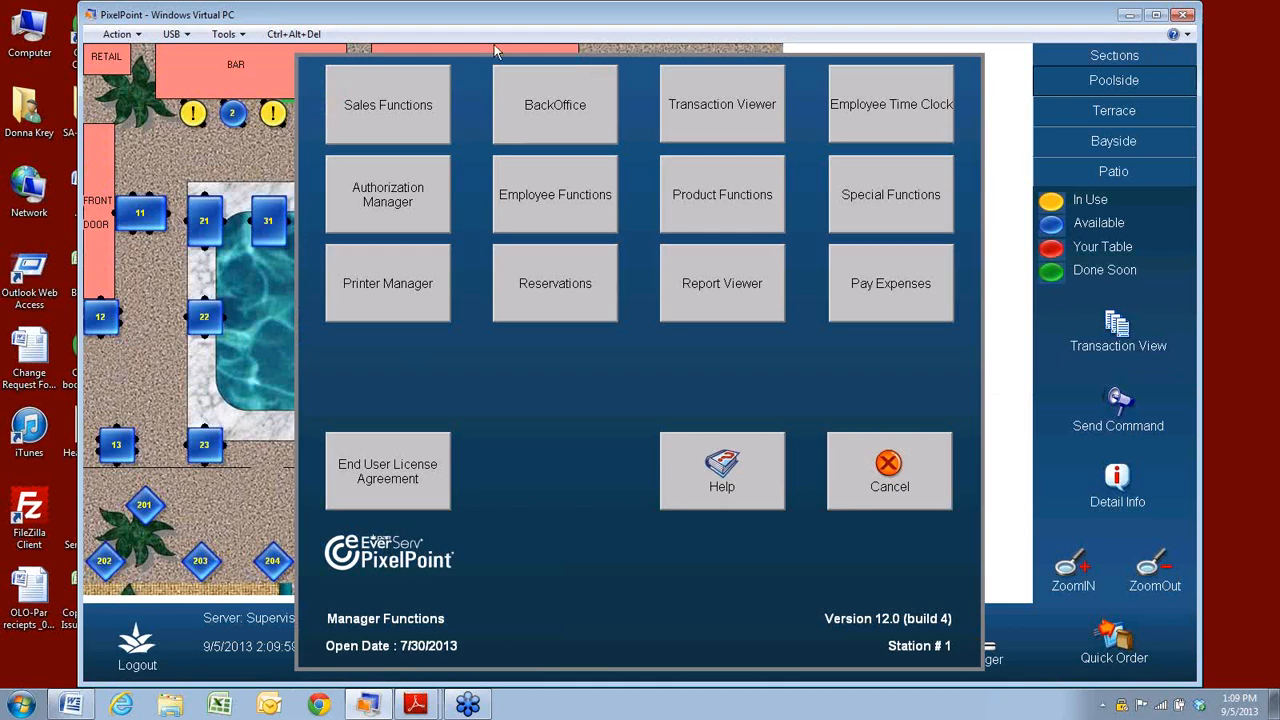
click(370, 201)
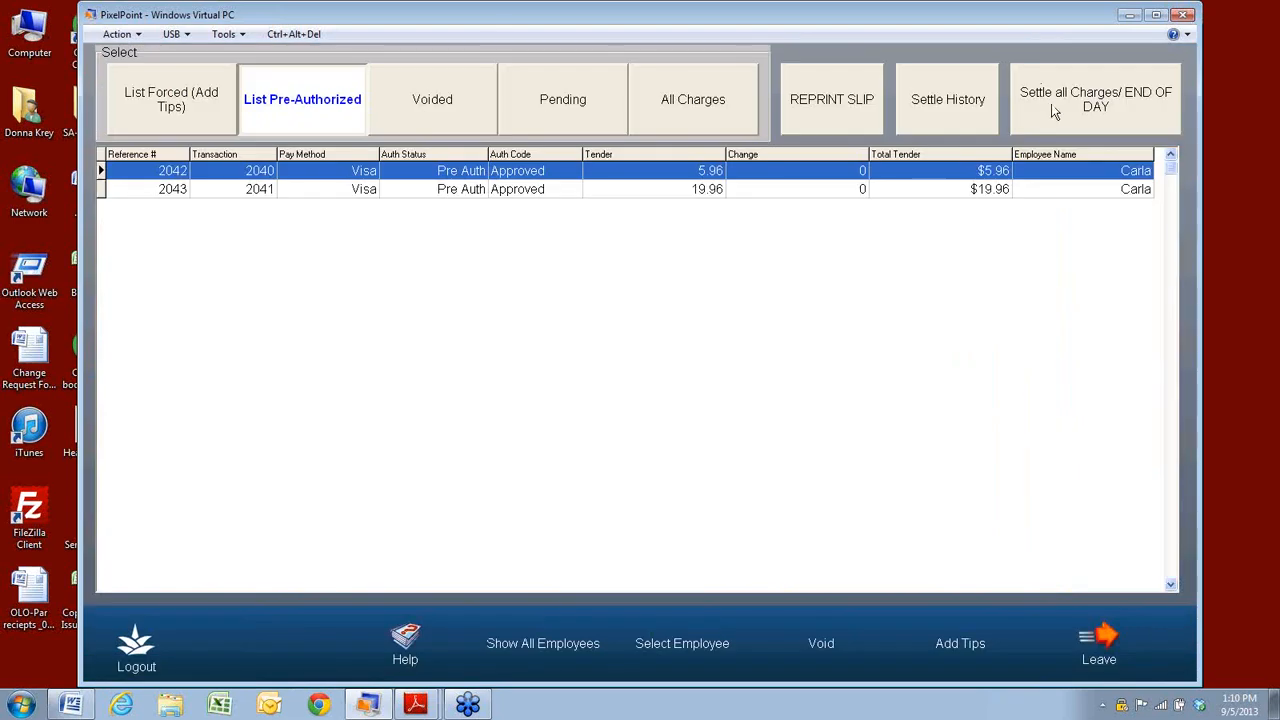
click(1053, 108)
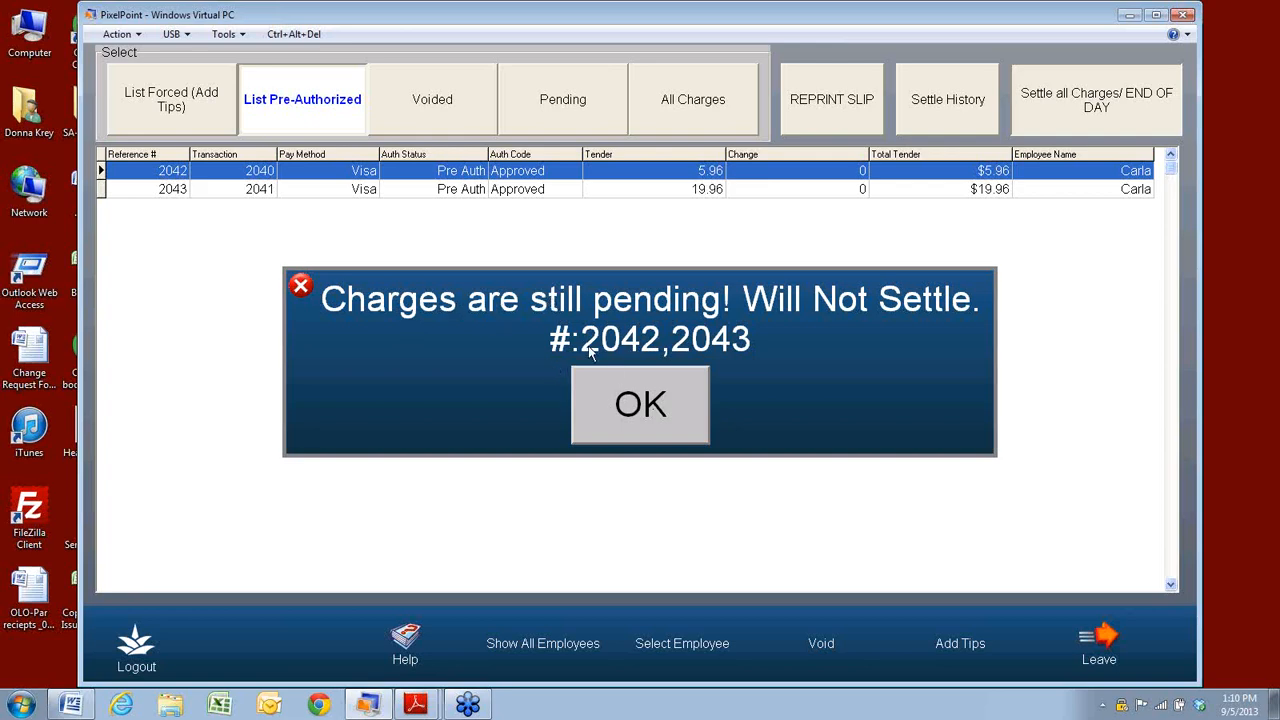
click(640, 418)
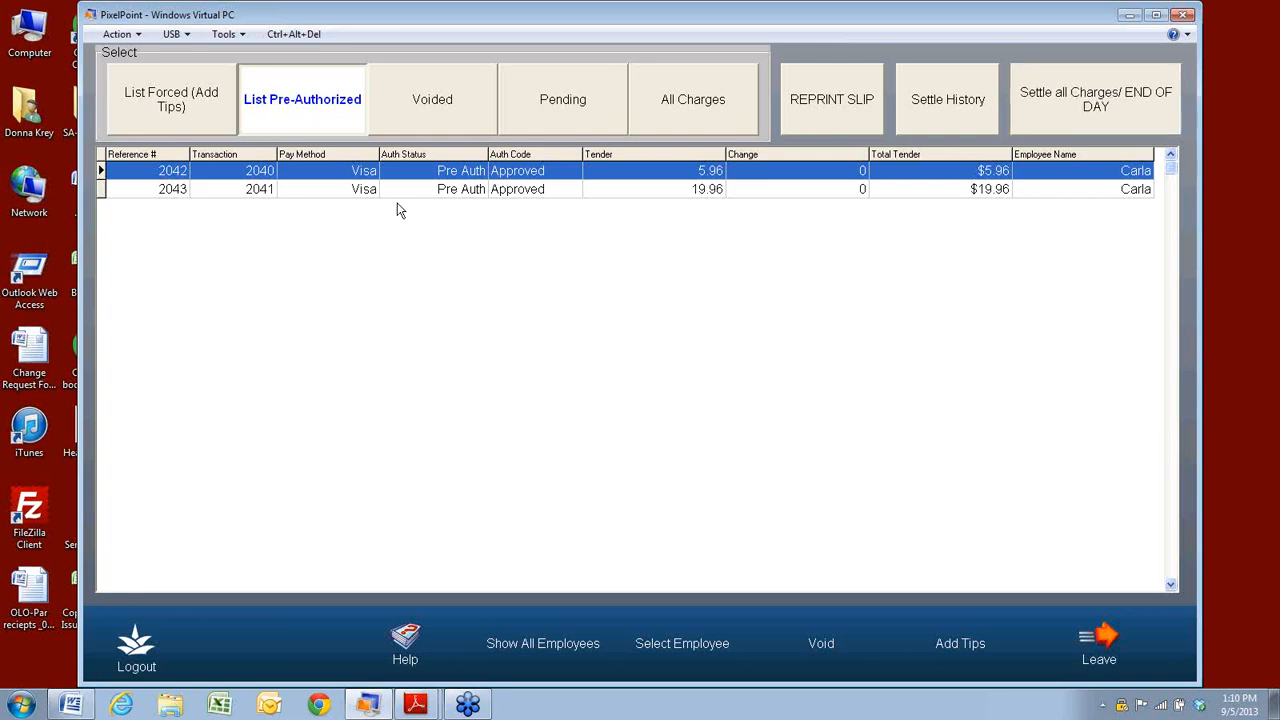
Leave the charges list, try Add Tips on the drawer screen, then close and leave.
click(1099, 645)
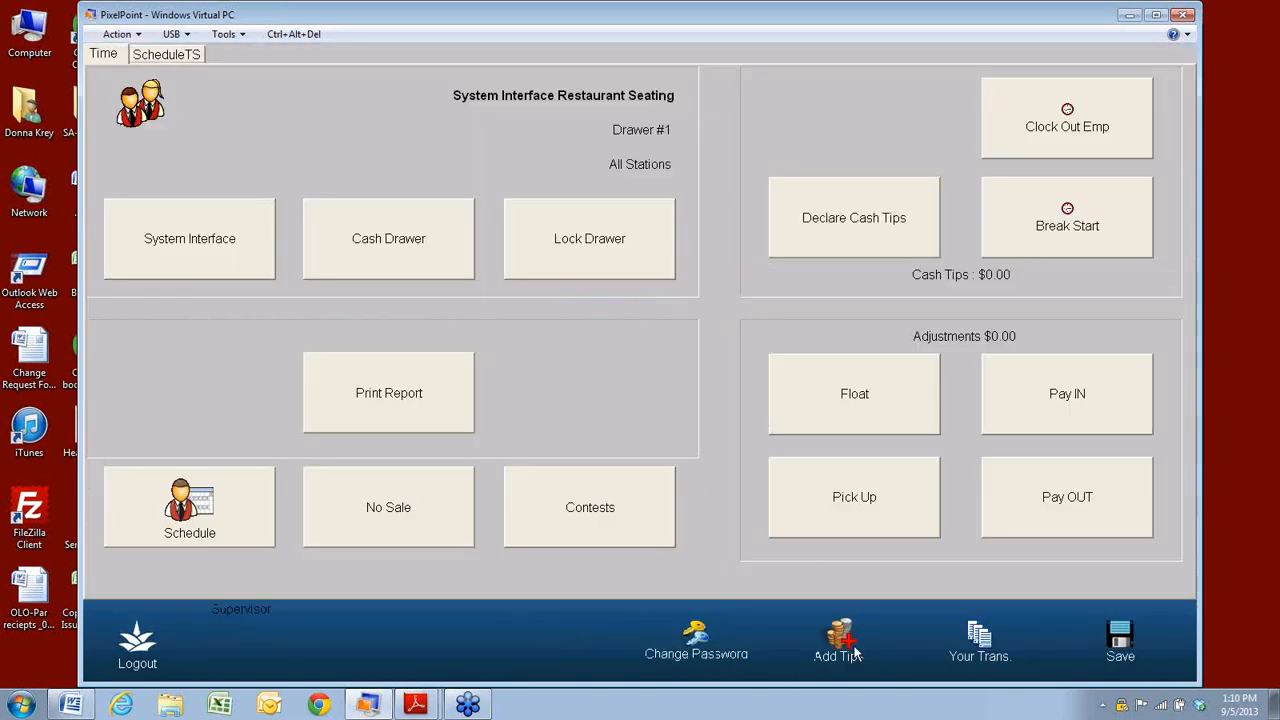
click(840, 645)
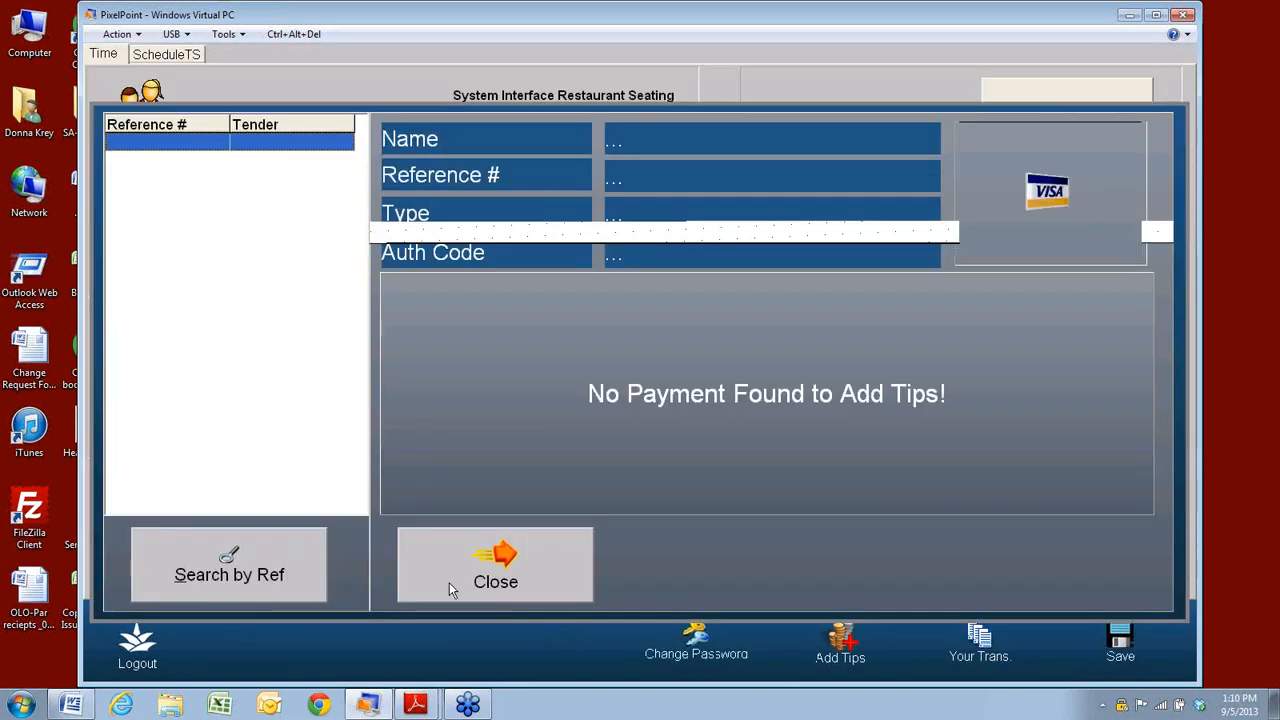
click(527, 581)
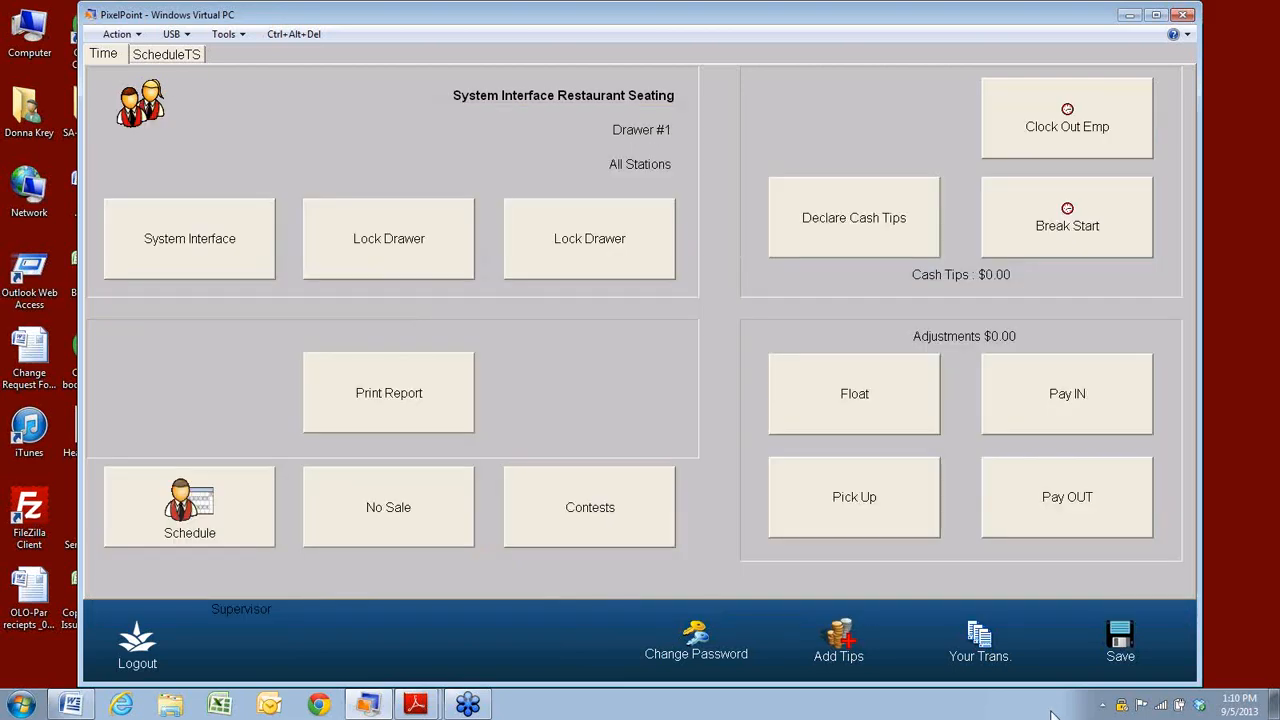
click(1118, 660)
Browse pending and forced charges in Authorization Manager and open tip entry for charge 2021.
click(975, 648)
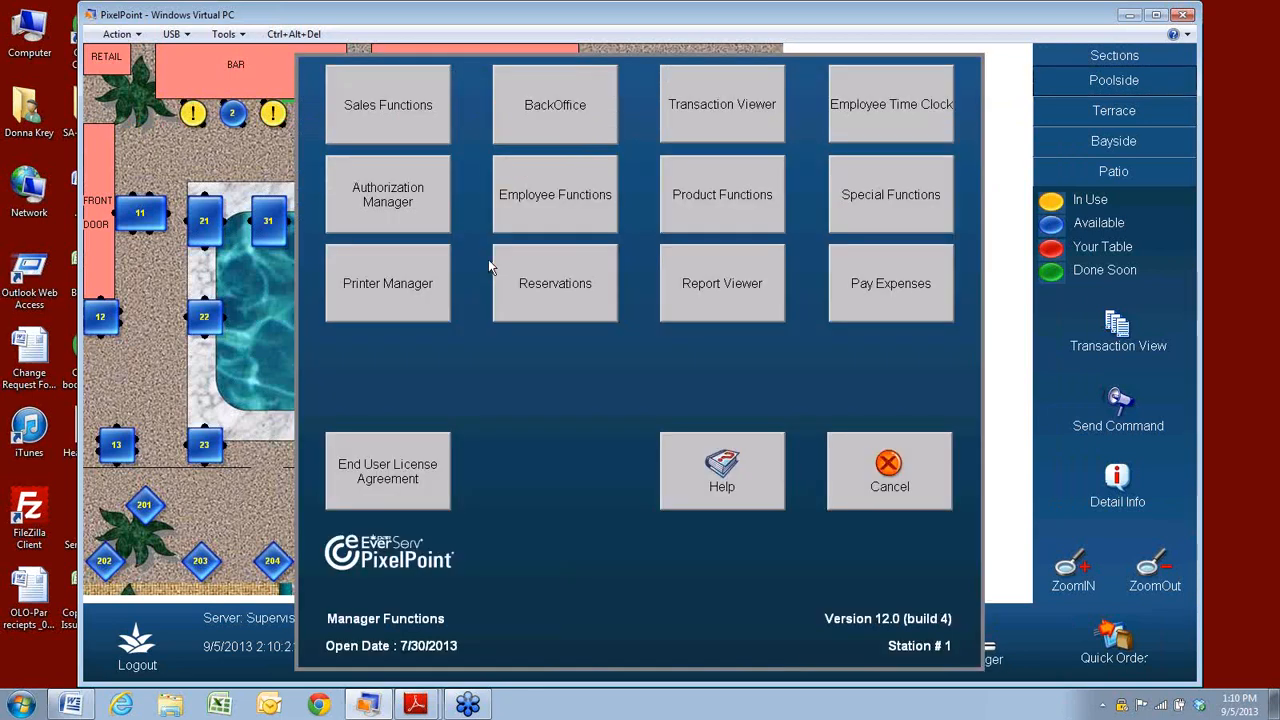
click(410, 197)
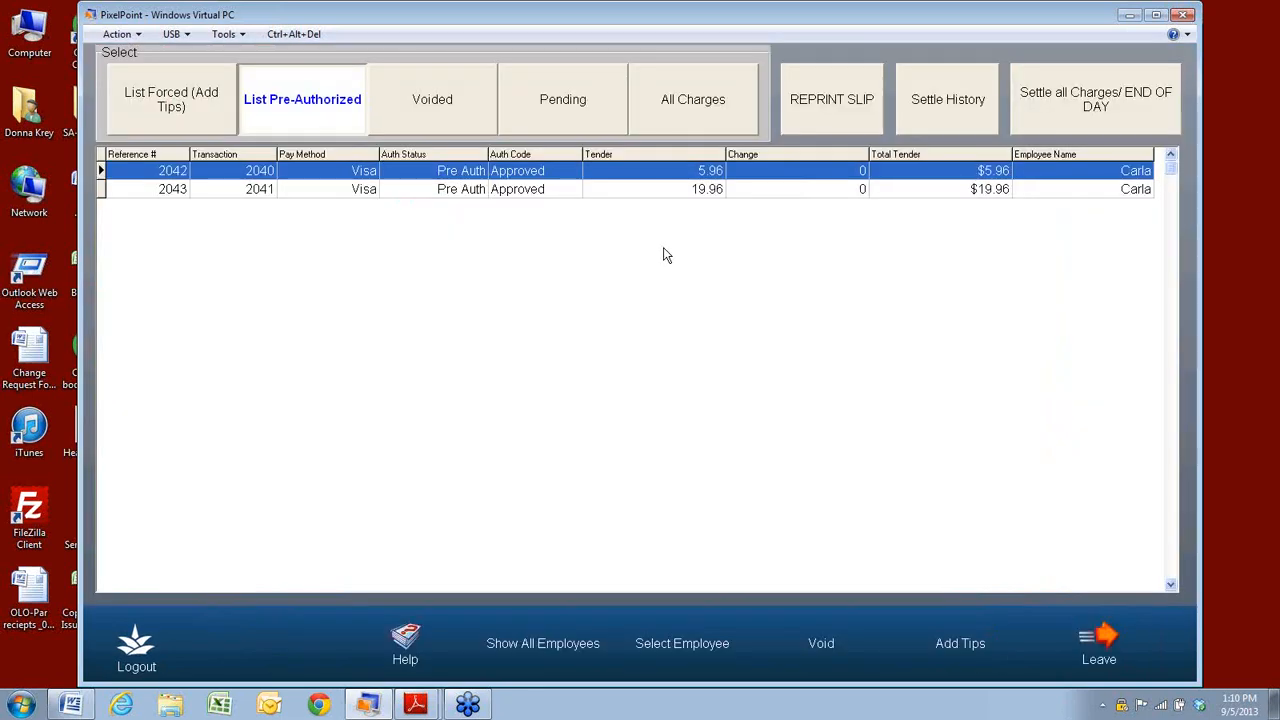
click(549, 110)
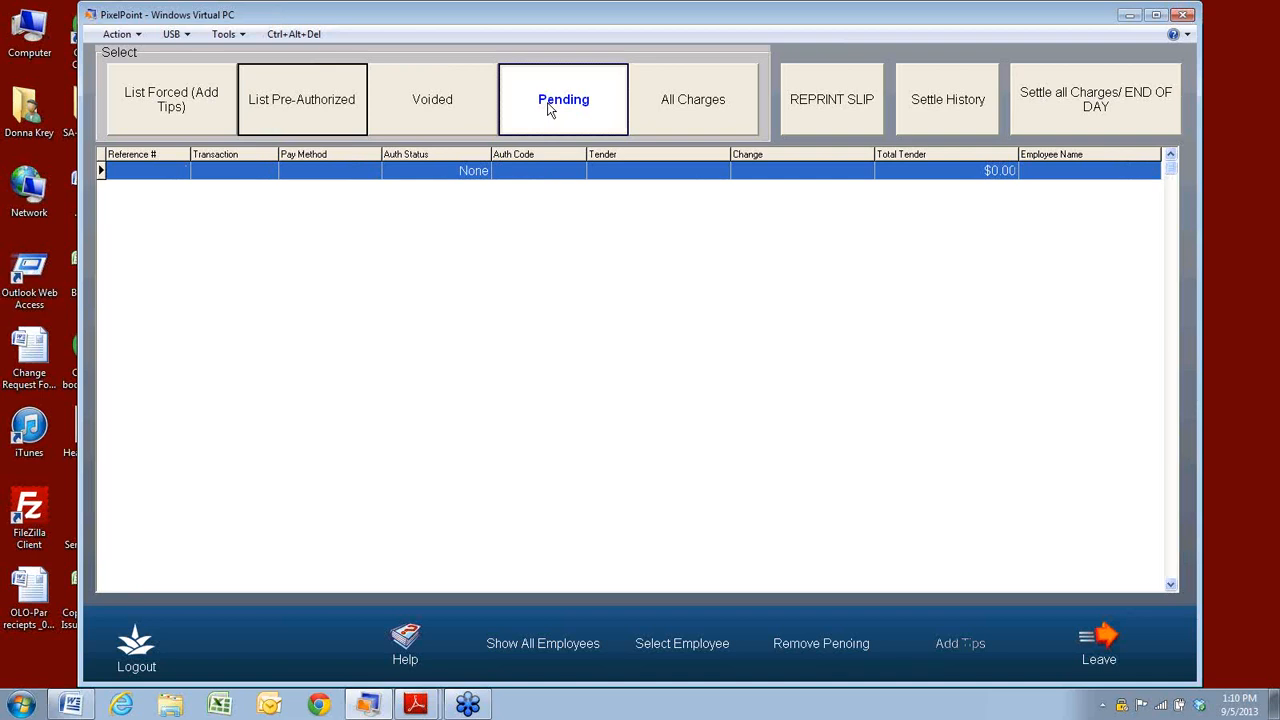
click(180, 117)
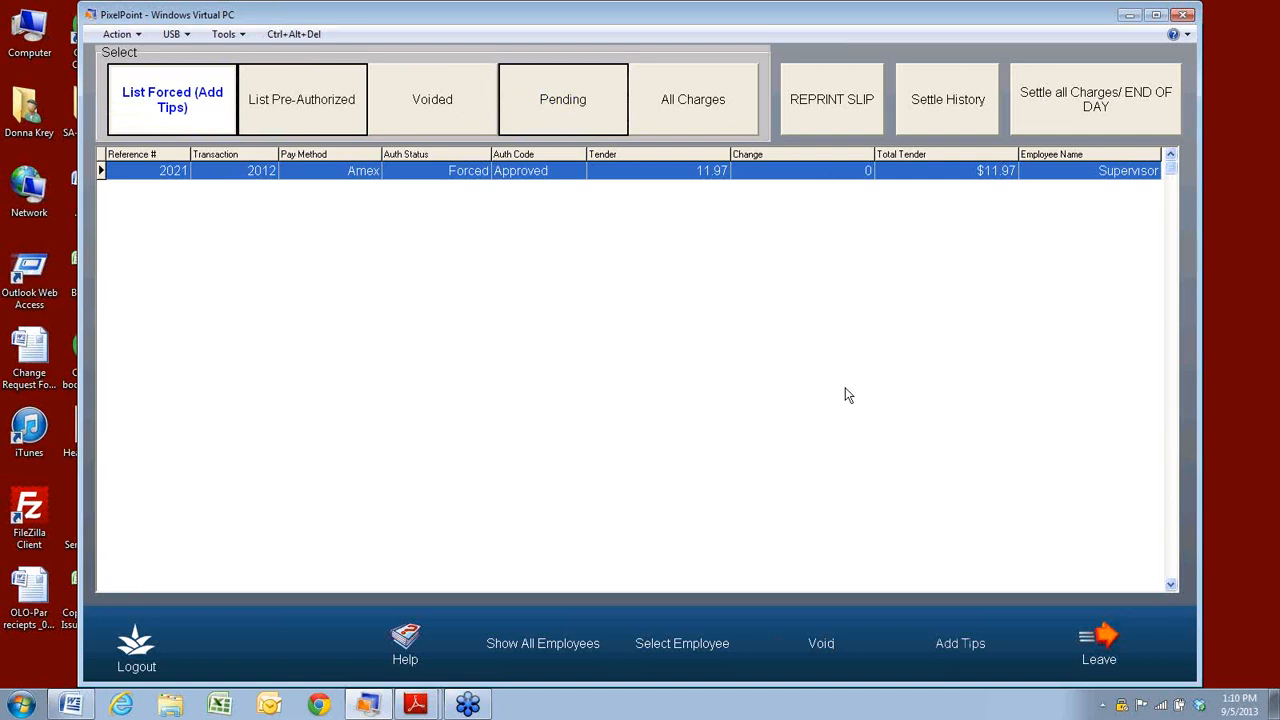
click(977, 646)
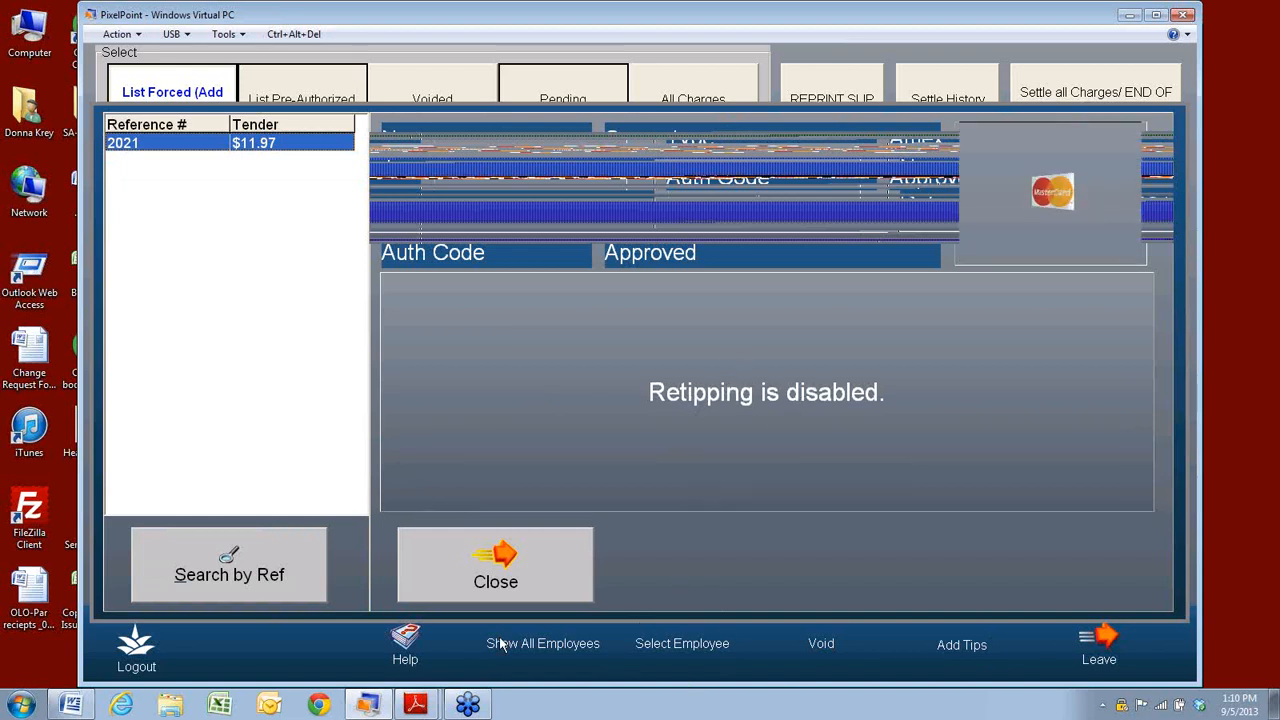
click(187, 576)
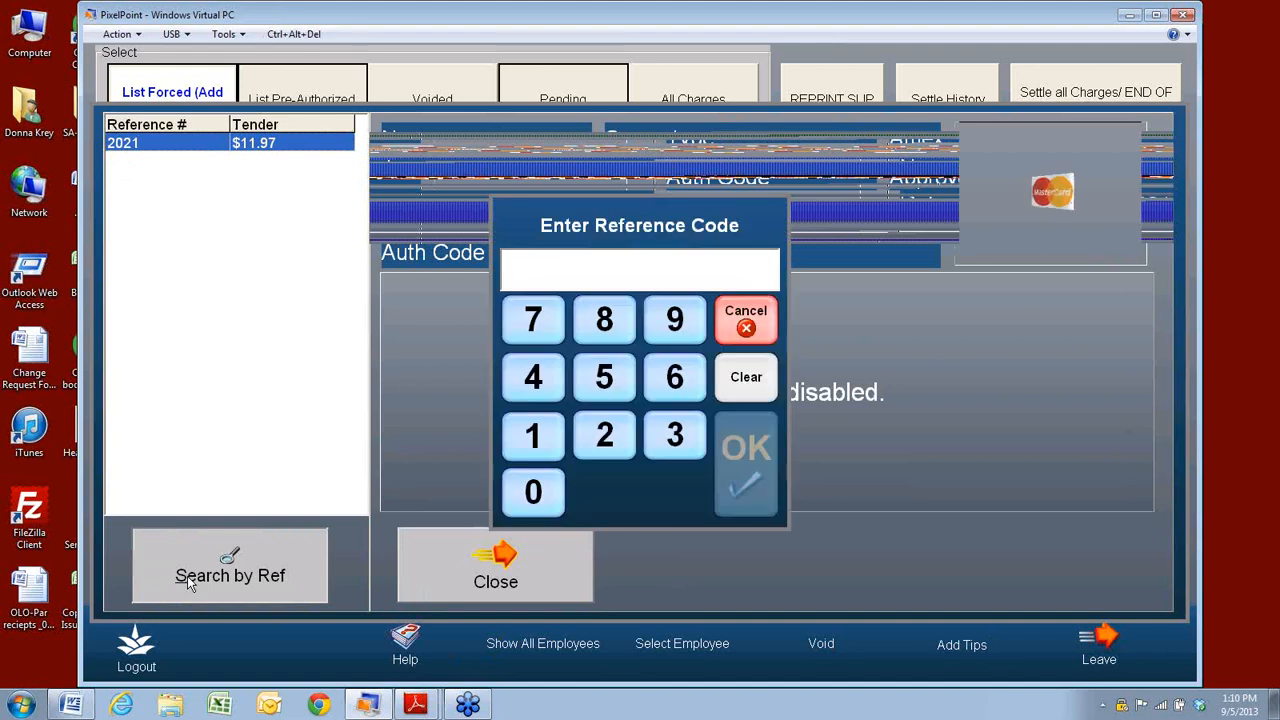
click(746, 318)
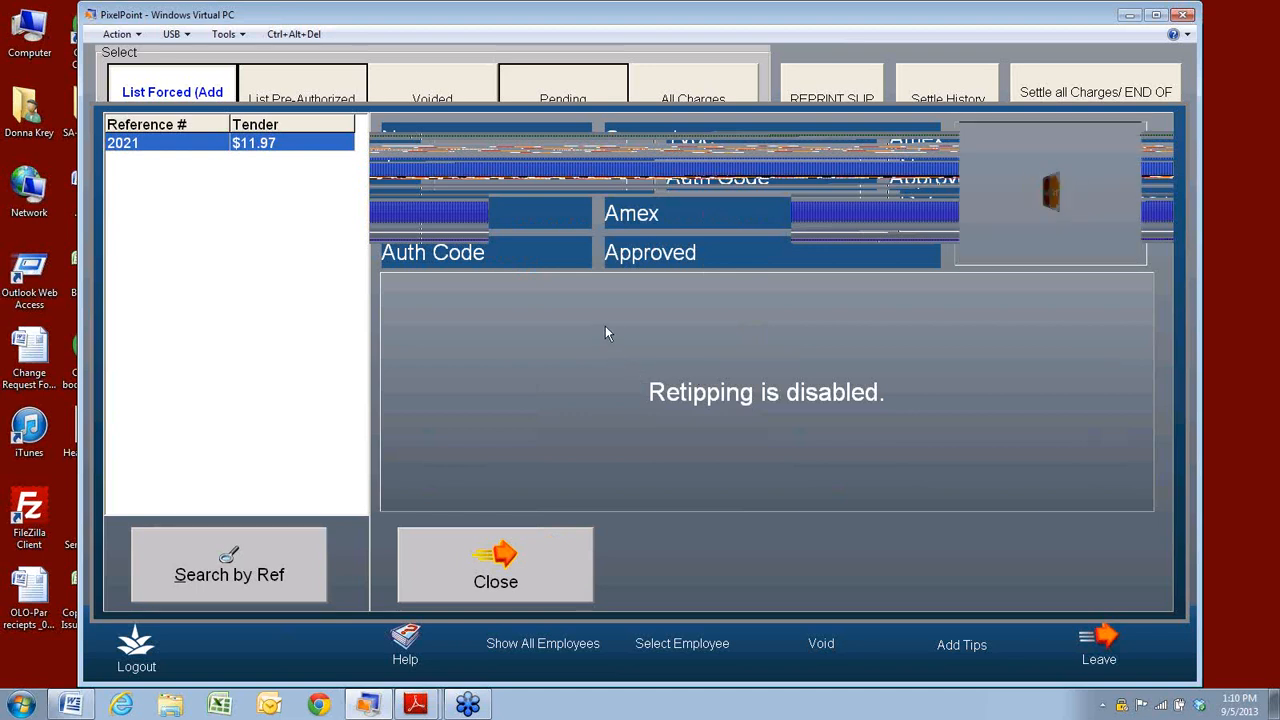
click(673, 395)
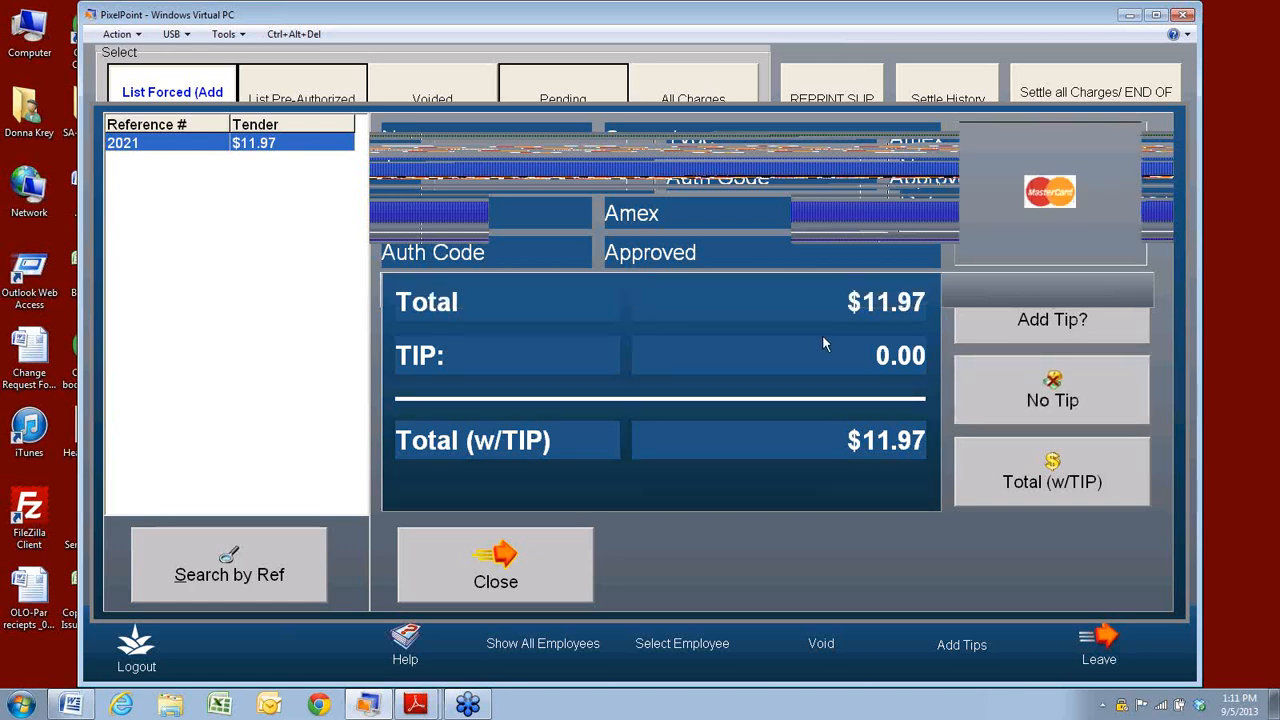
Enter a $1.00 tip on Amex charge 2021, then reopen its tip panel and close it.
click(1052, 320)
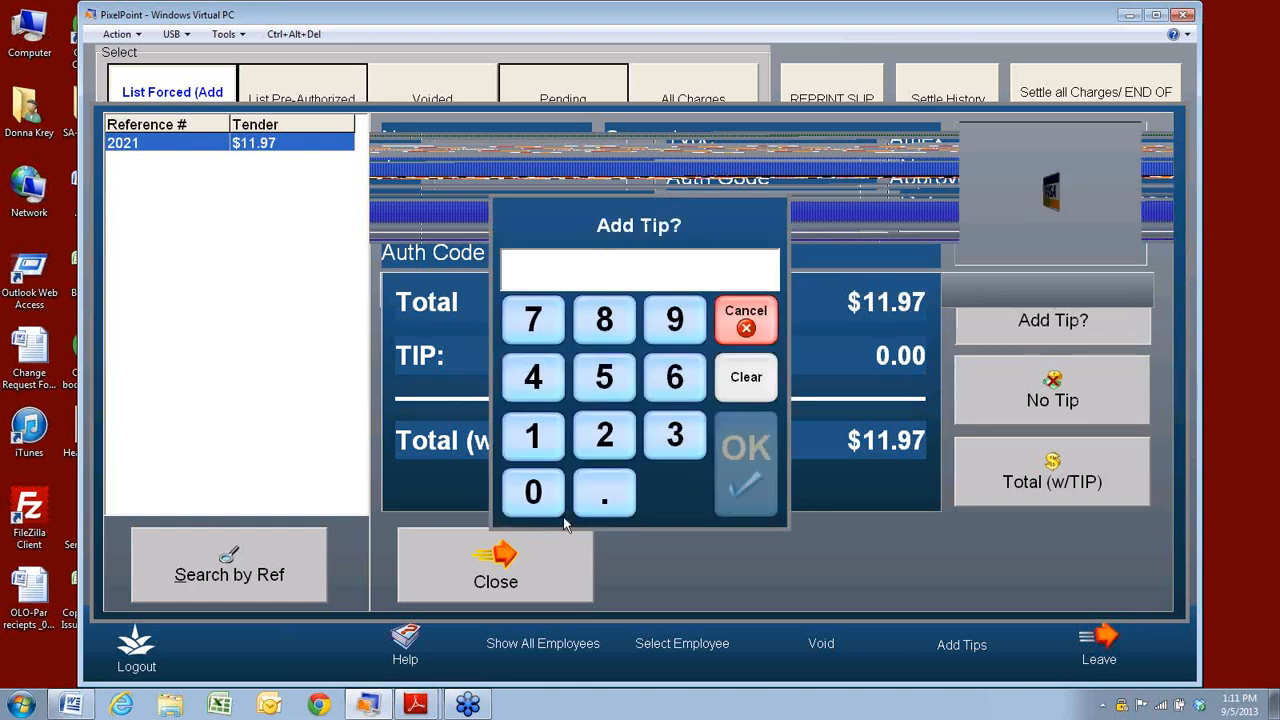
click(537, 432)
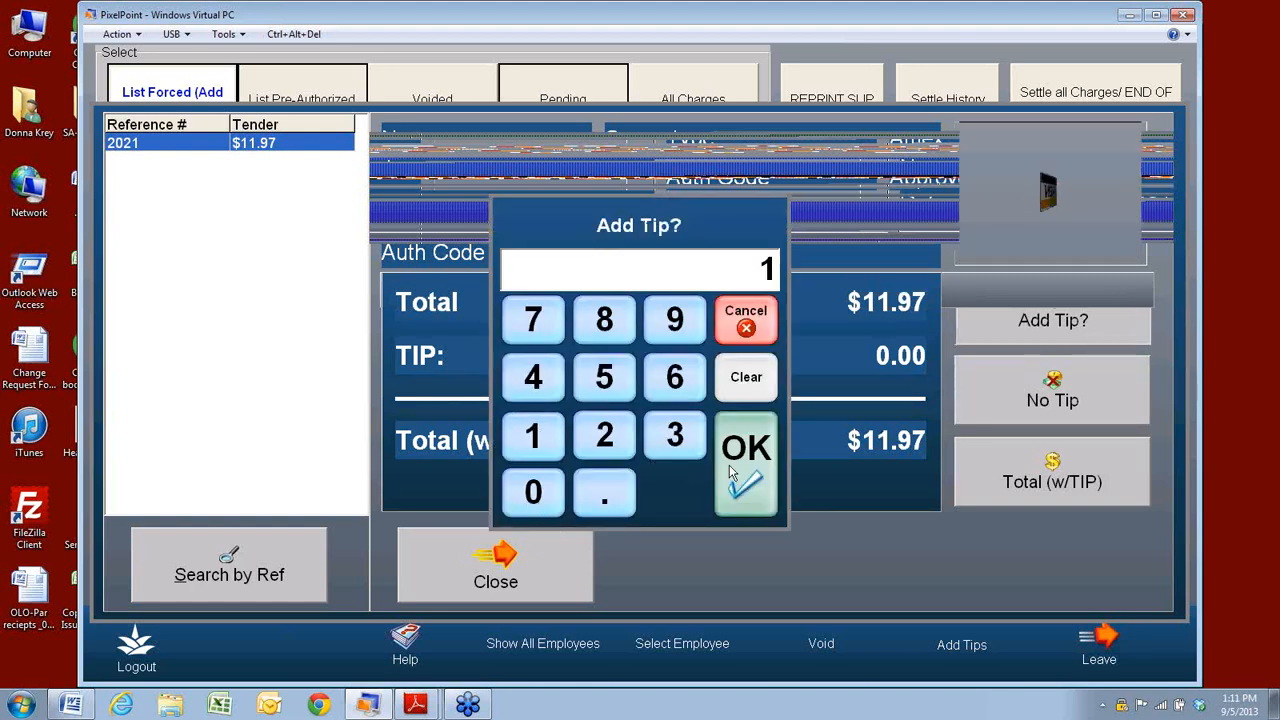
click(744, 465)
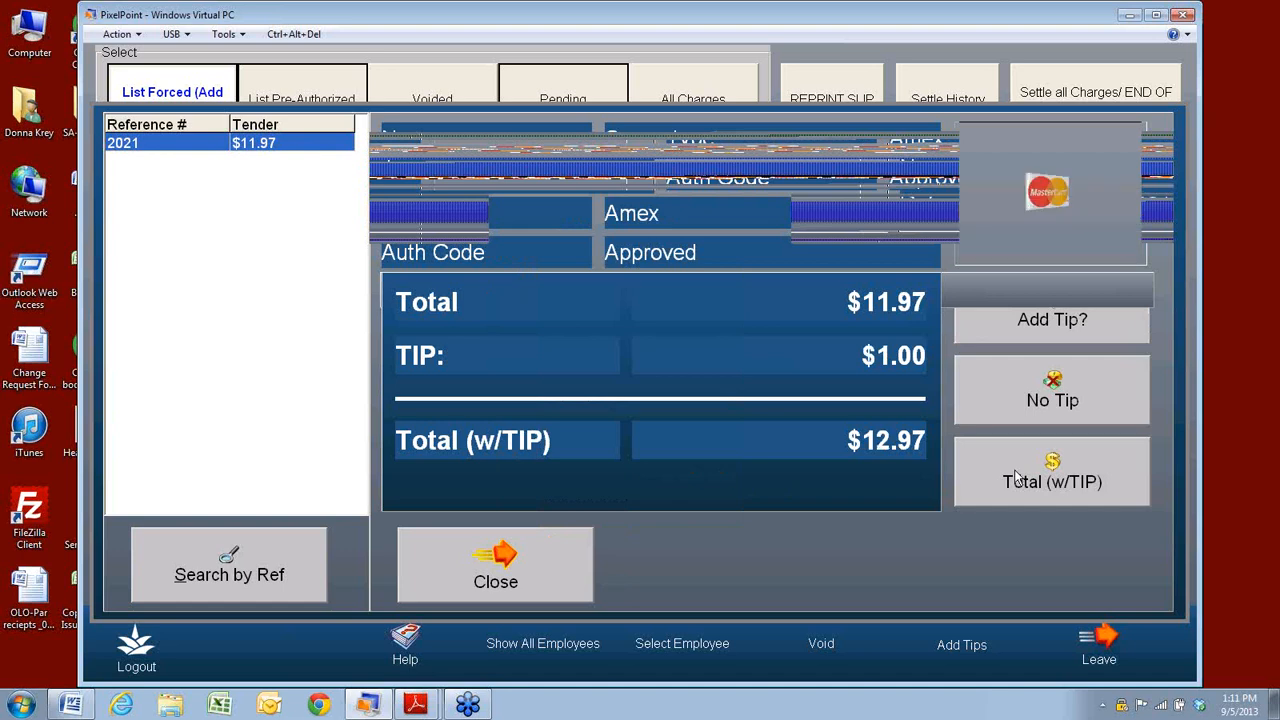
click(543, 582)
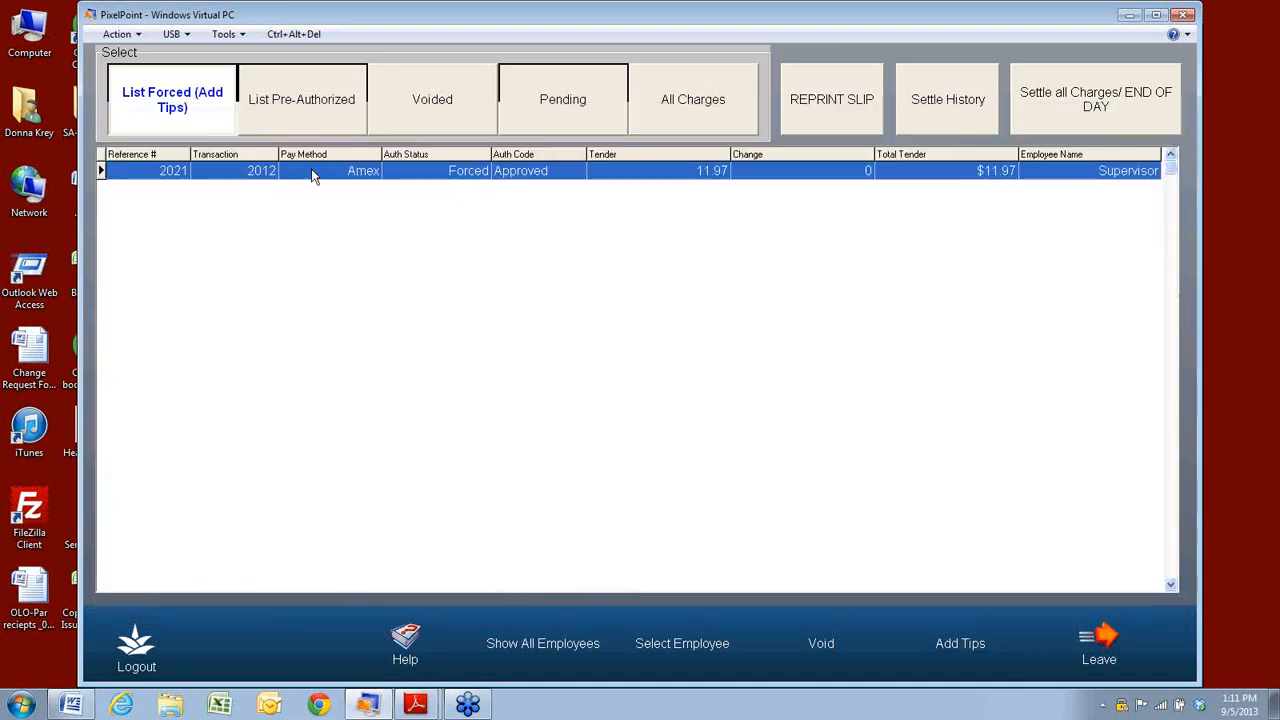
click(280, 113)
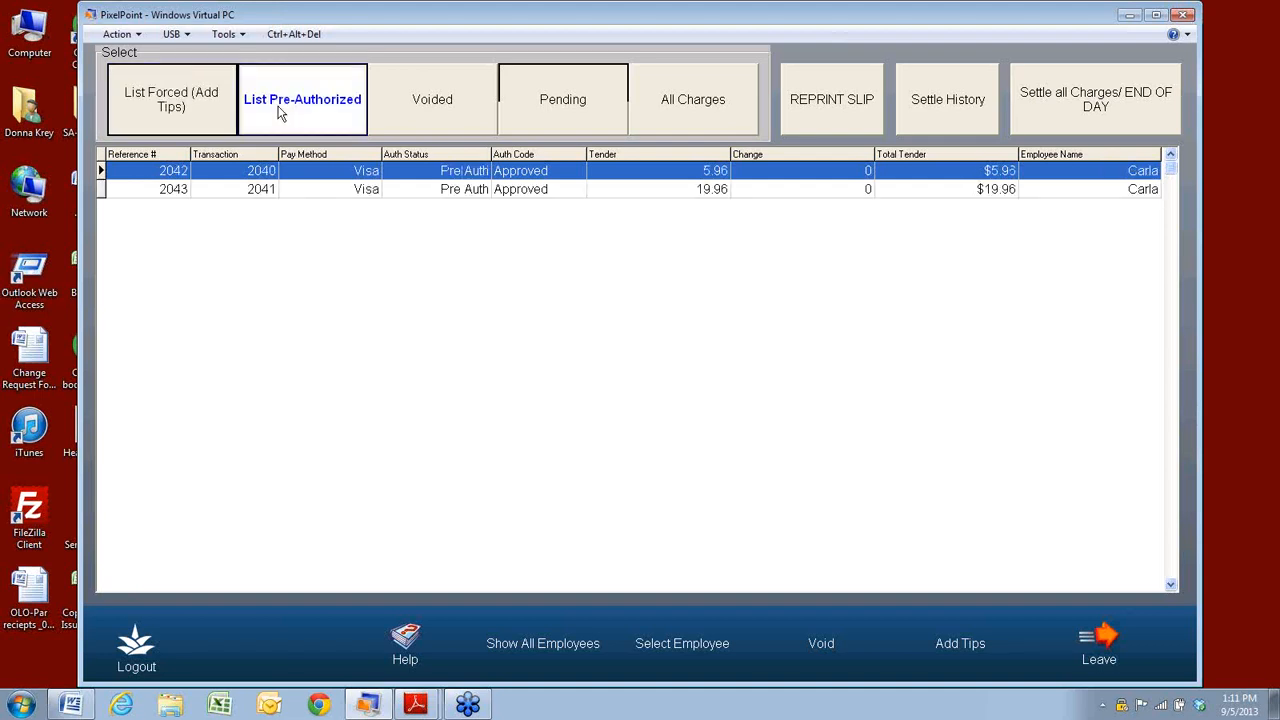
click(173, 101)
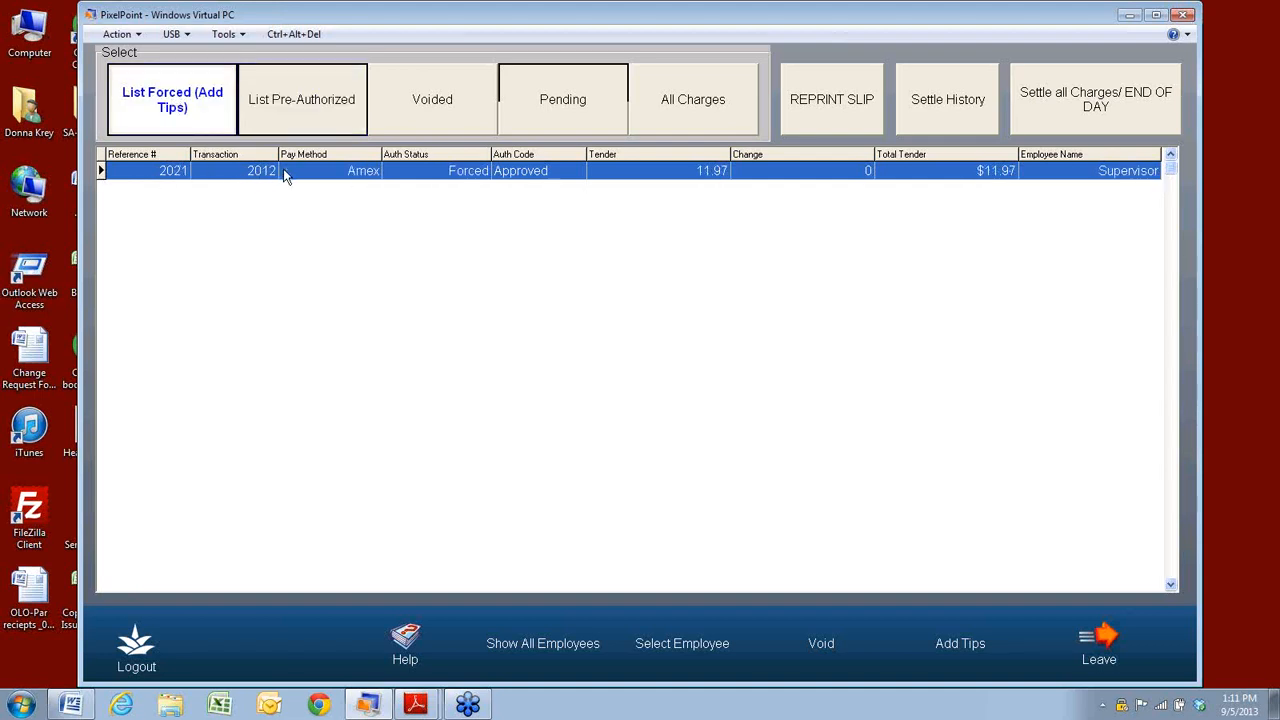
click(943, 645)
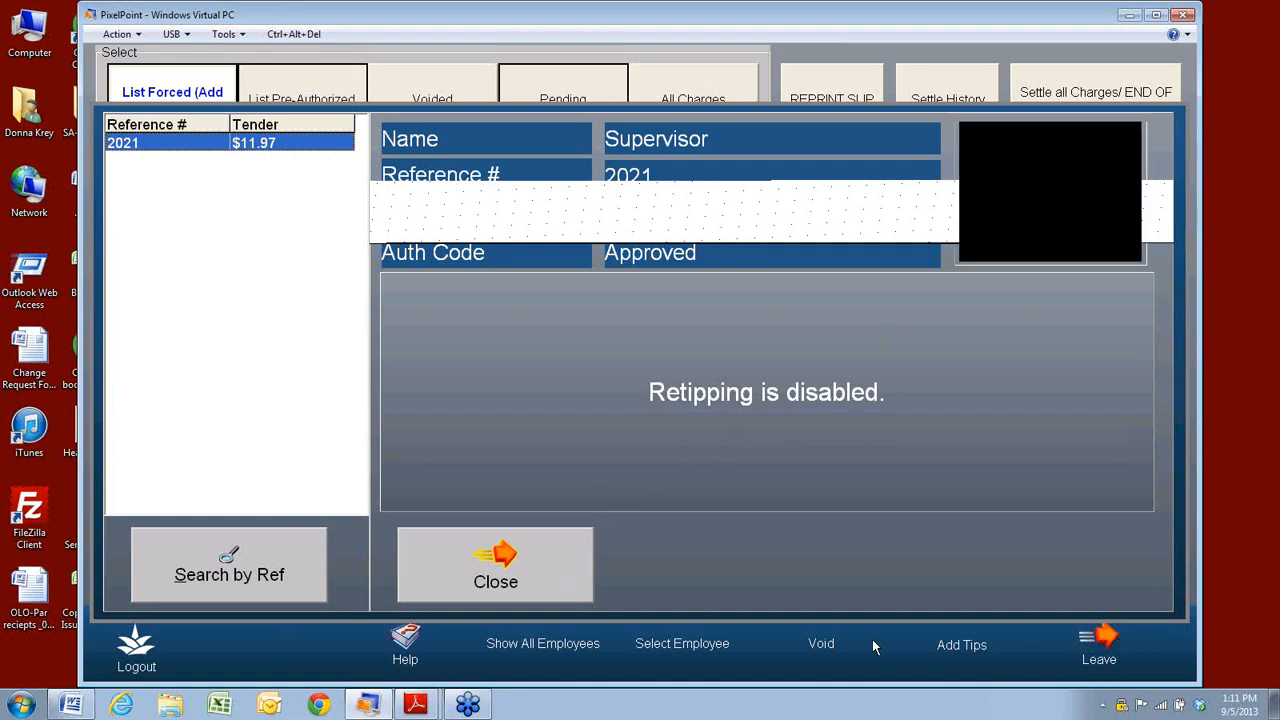
click(530, 597)
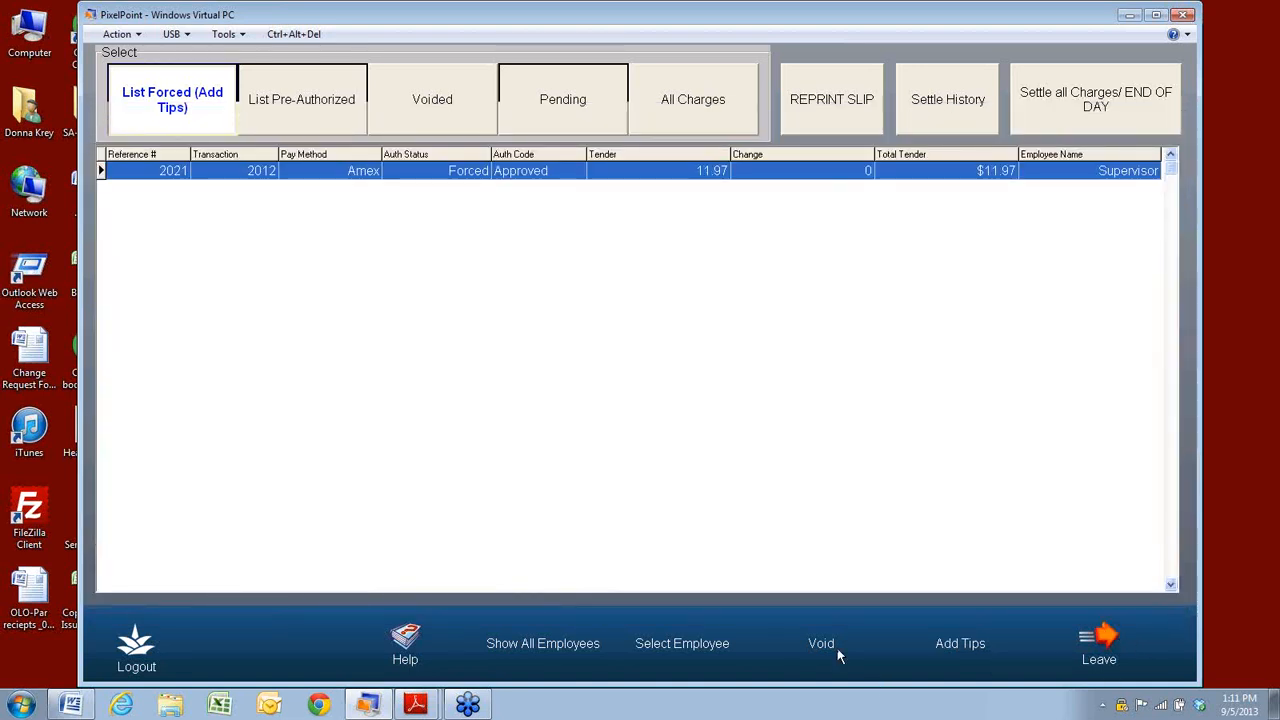
Reopen charge 2021 by reference number, unclosing it to table 1.
click(838, 652)
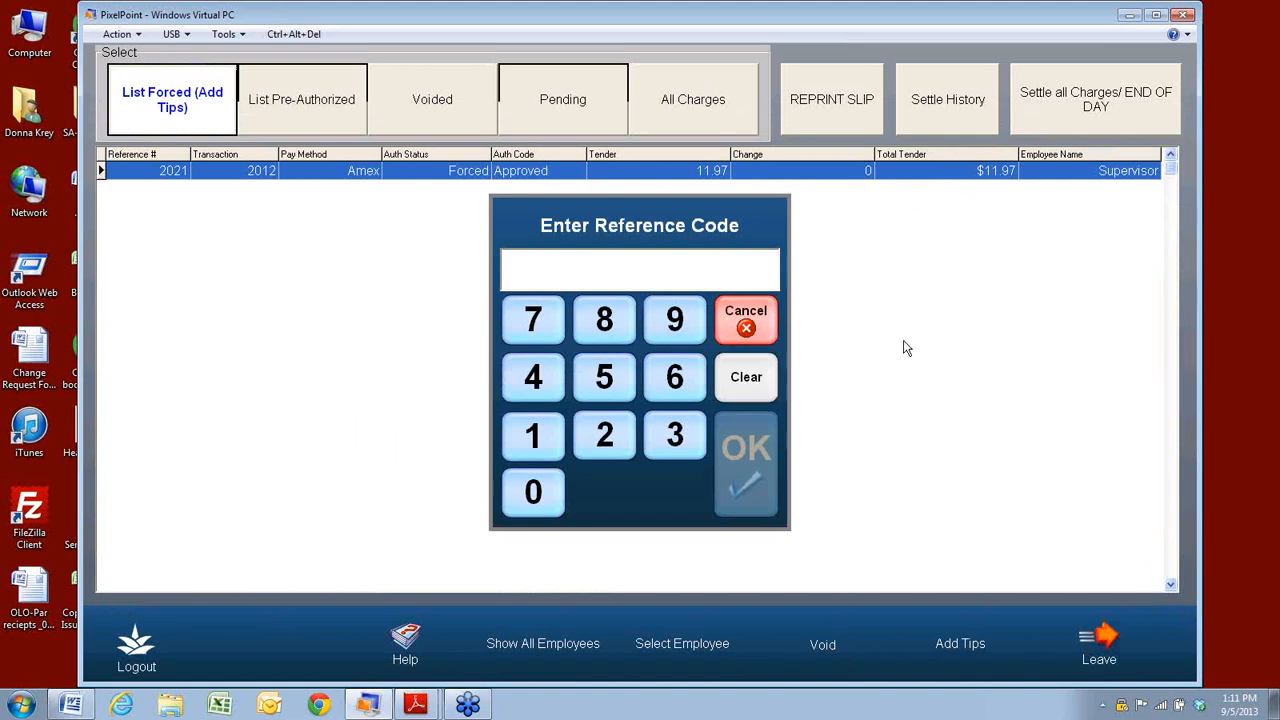
text(2021)
key(Return)
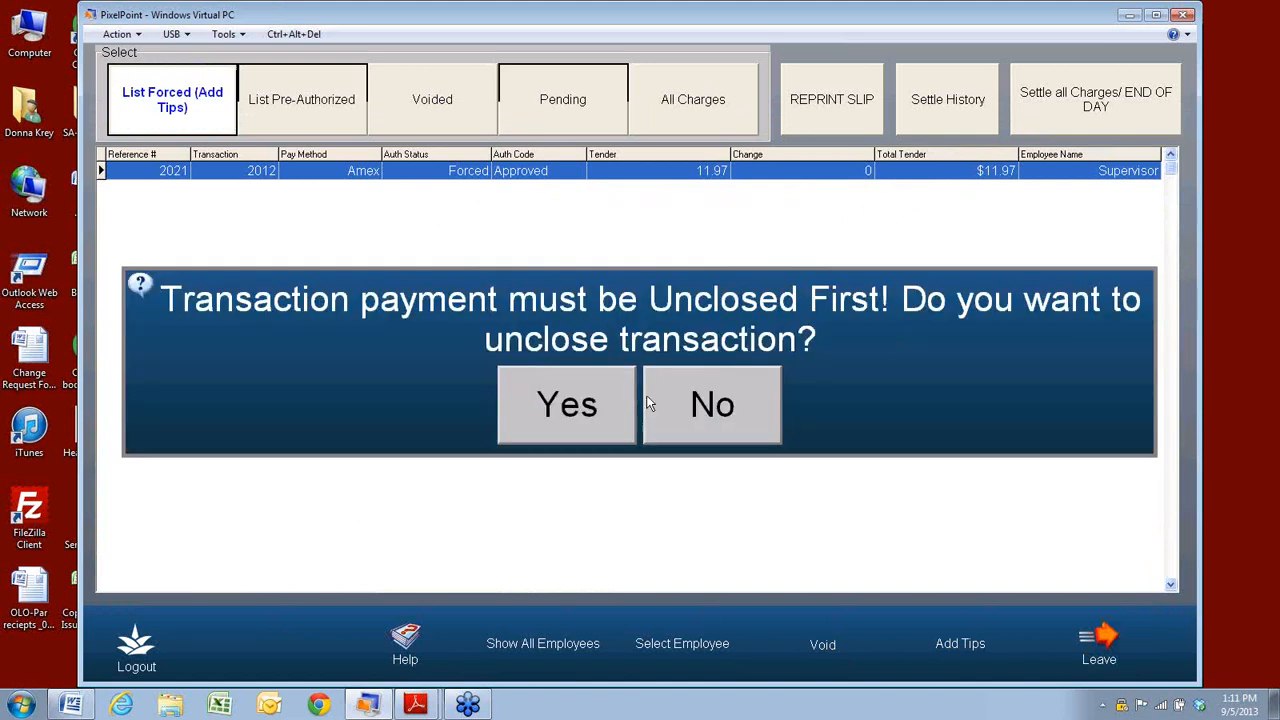
click(601, 412)
click(586, 400)
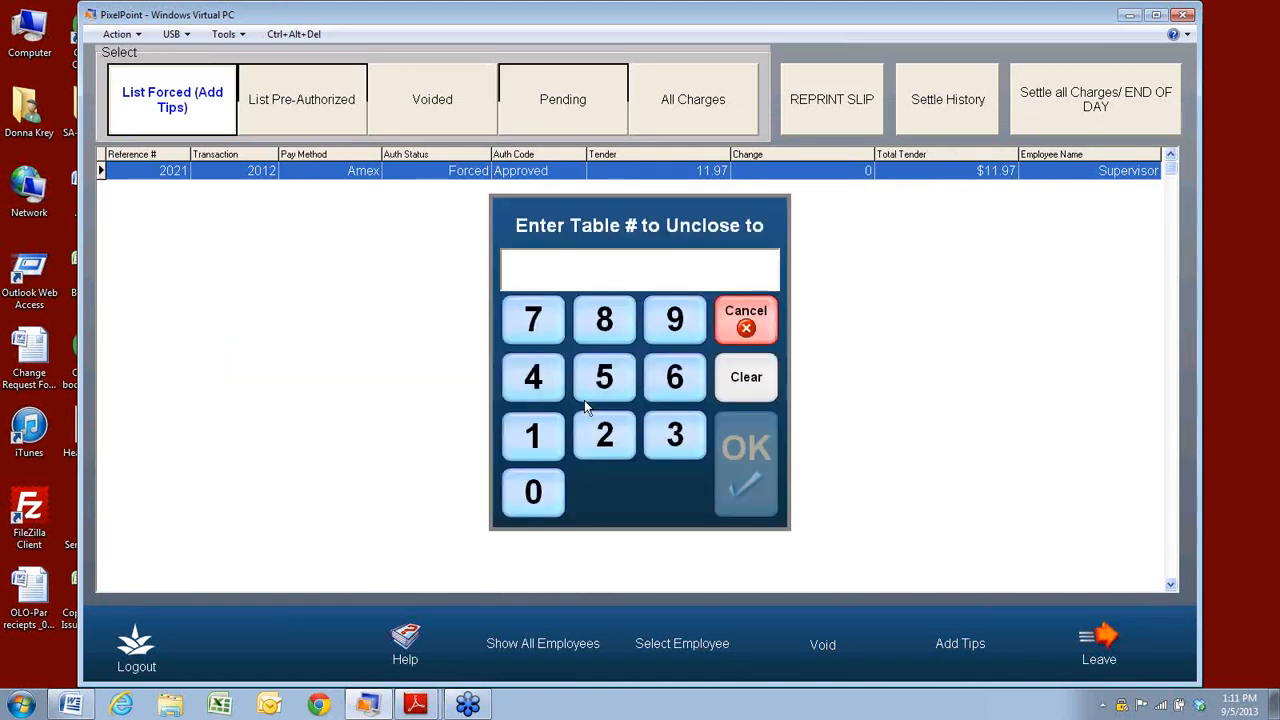
click(533, 436)
click(771, 473)
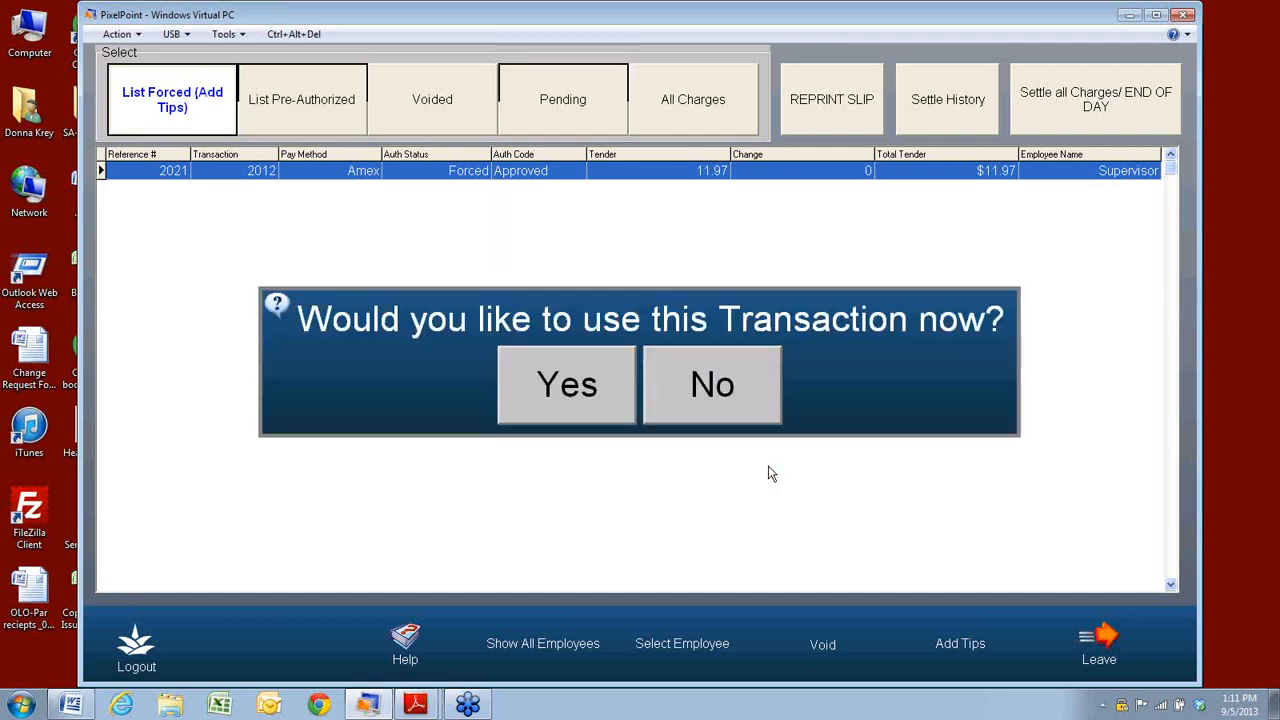
click(562, 405)
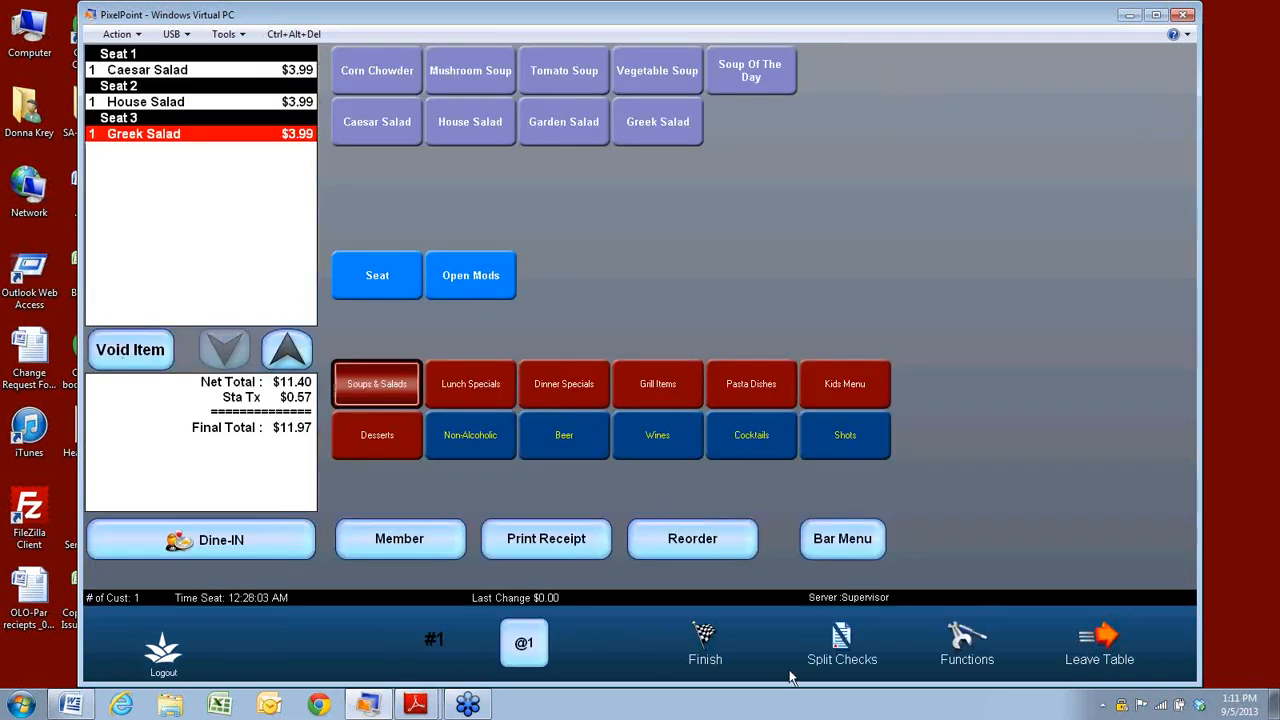
Void the entire check with a void reason.
click(962, 640)
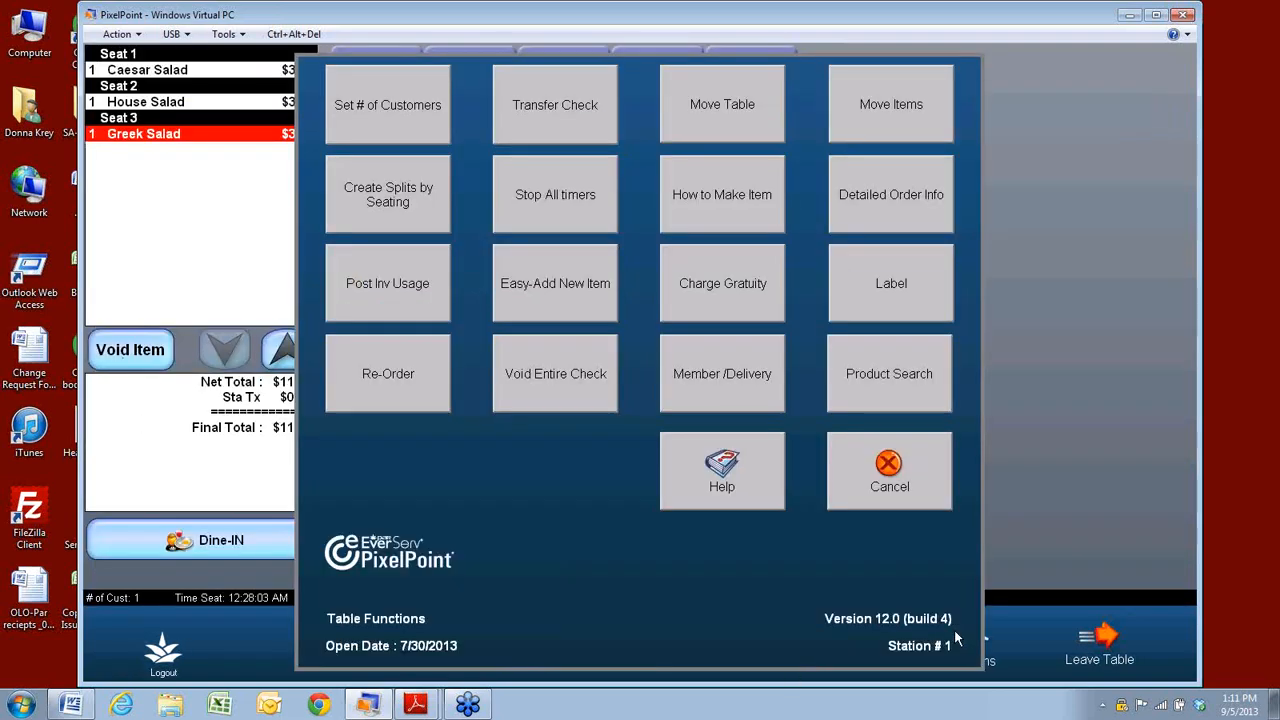
click(510, 377)
click(620, 400)
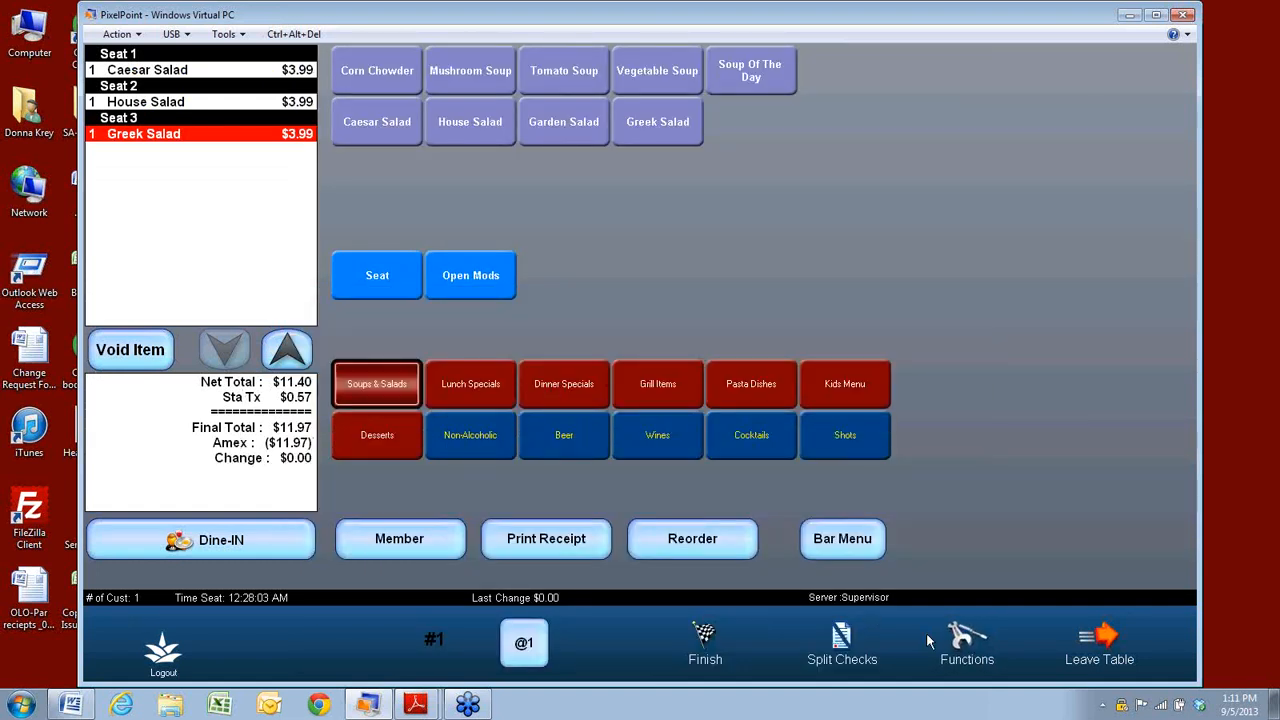
click(963, 648)
click(544, 386)
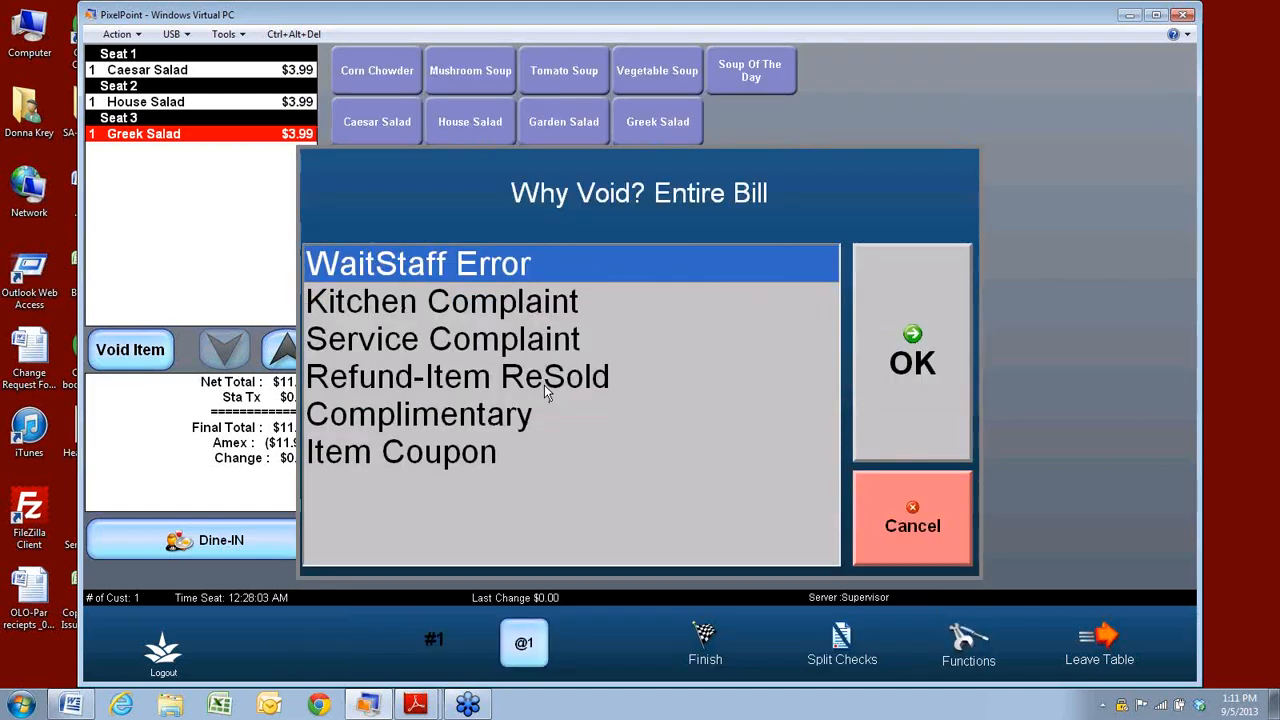
click(912, 356)
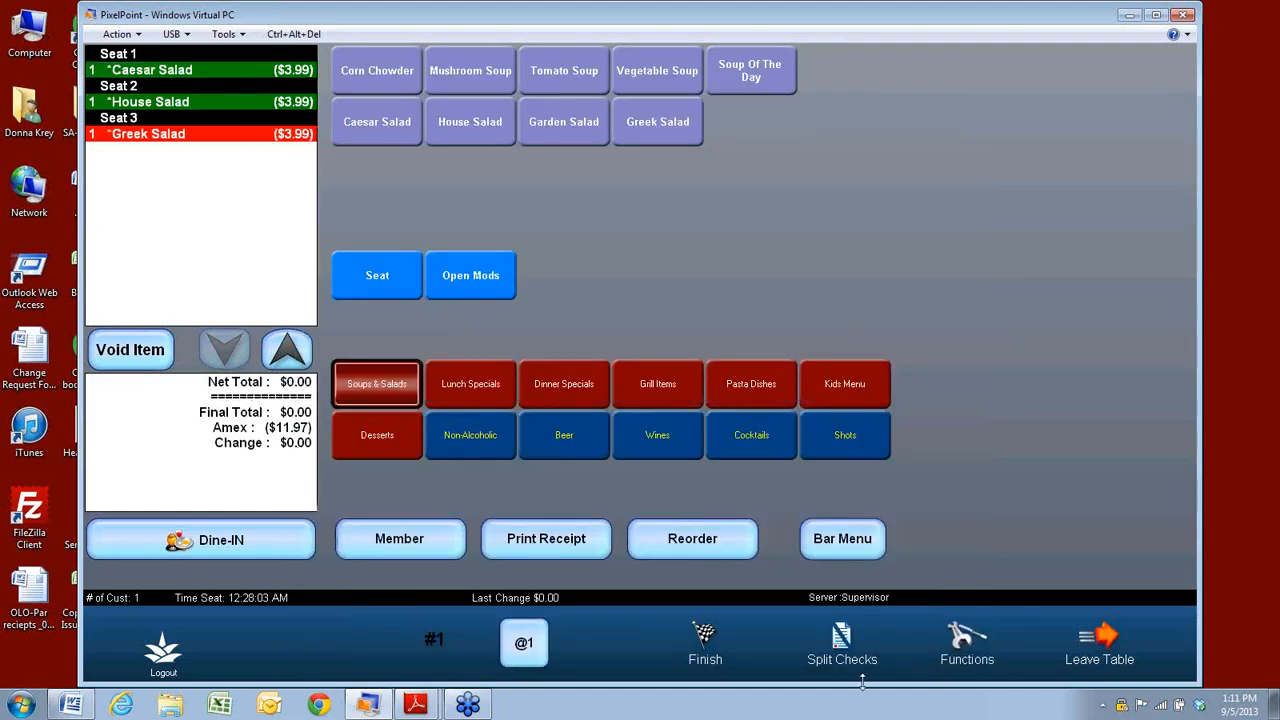
Settle the $0.00 balance in cash, finish the check, and return to the pre-authorized charges.
click(700, 648)
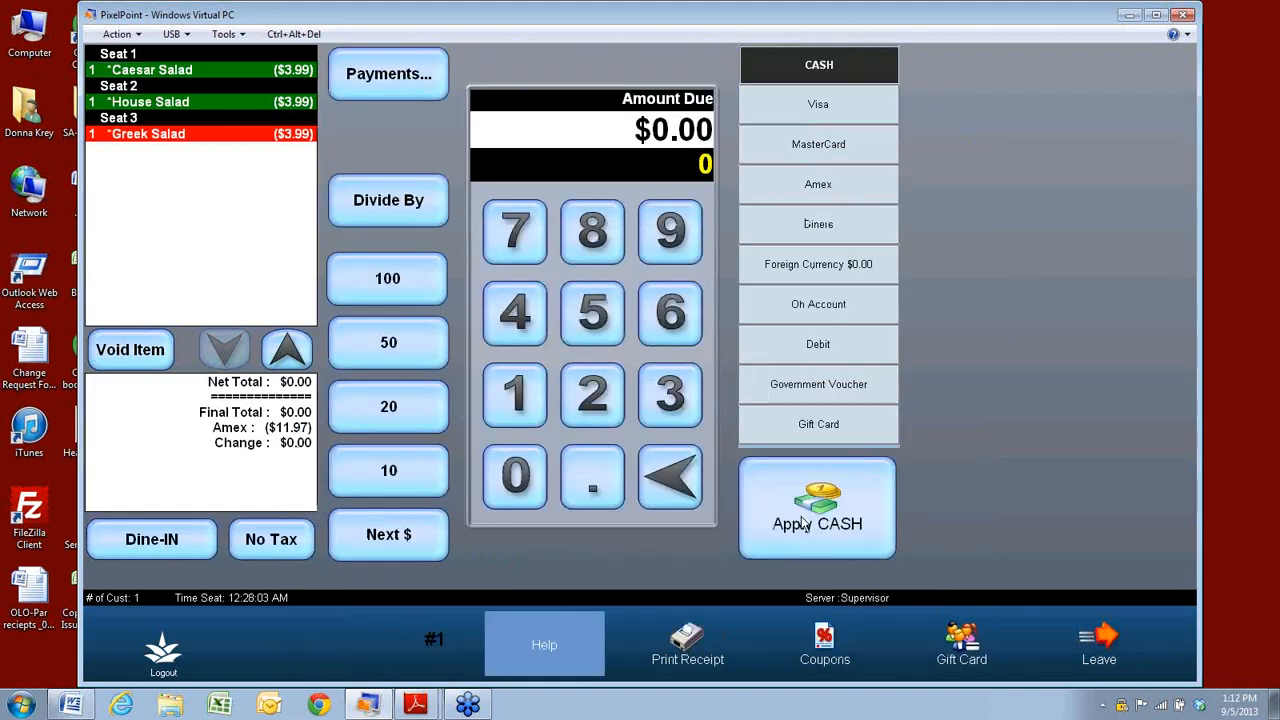
click(818, 512)
click(651, 583)
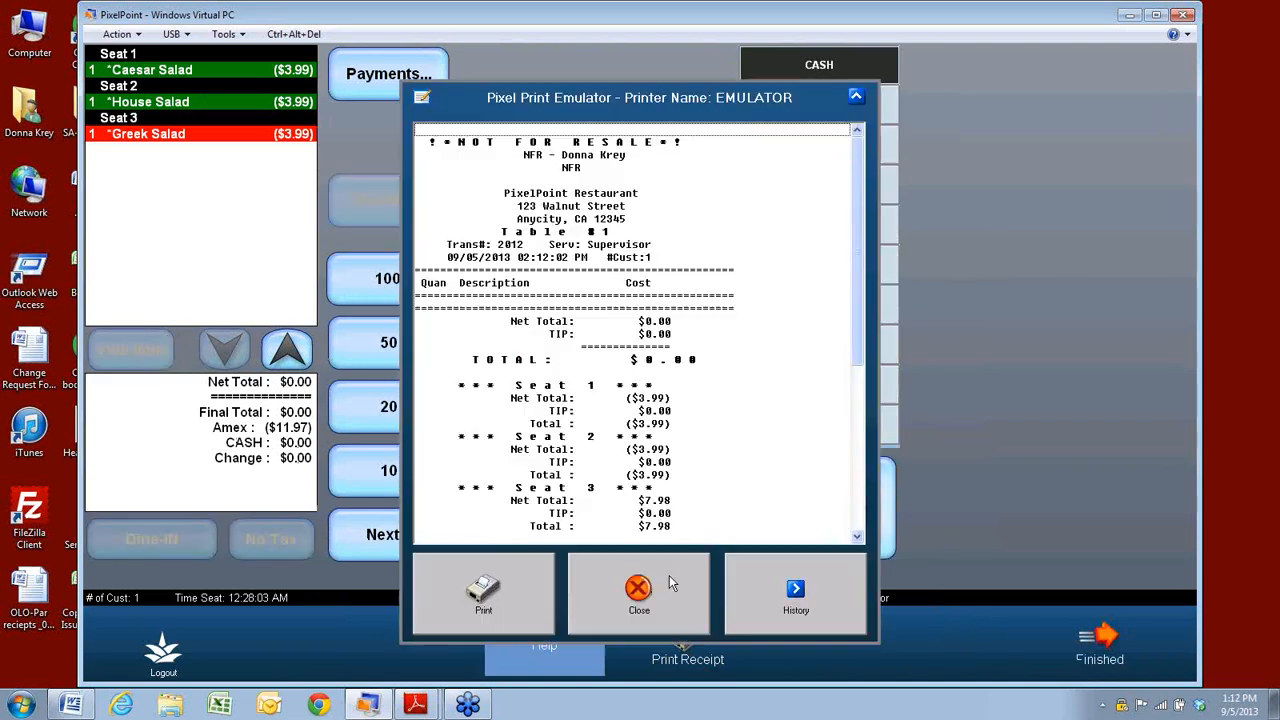
click(647, 589)
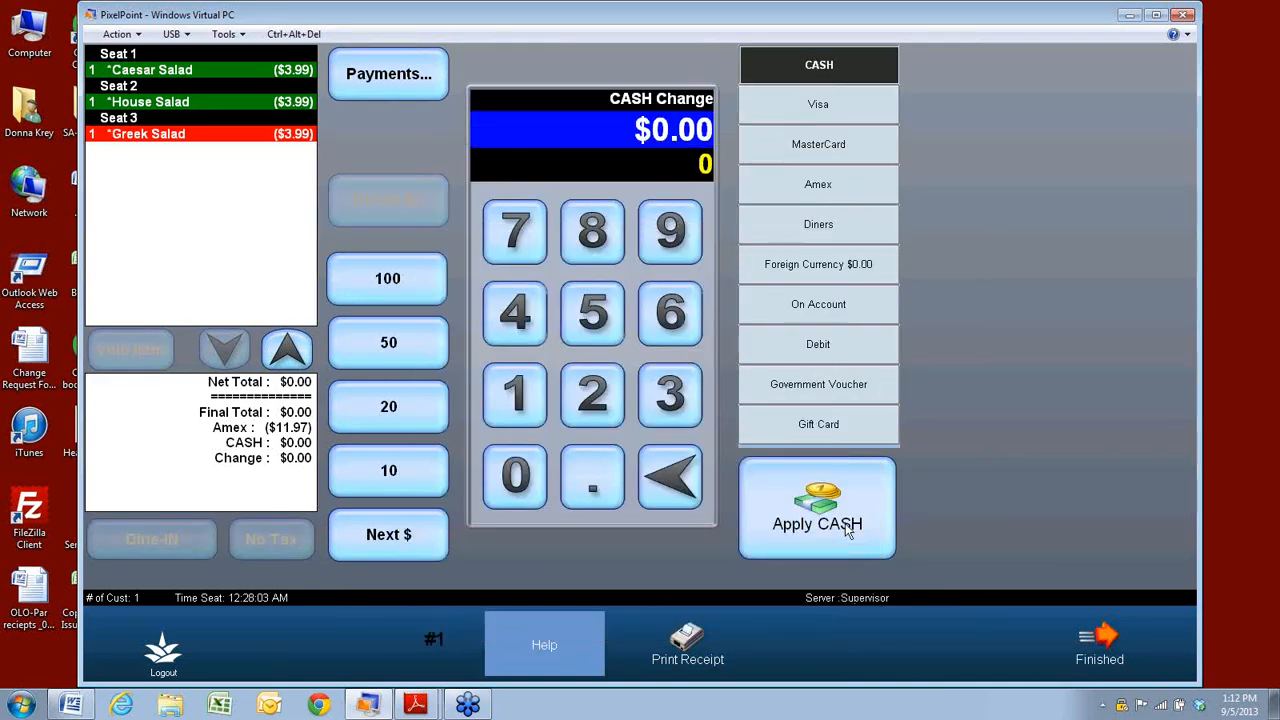
click(1100, 645)
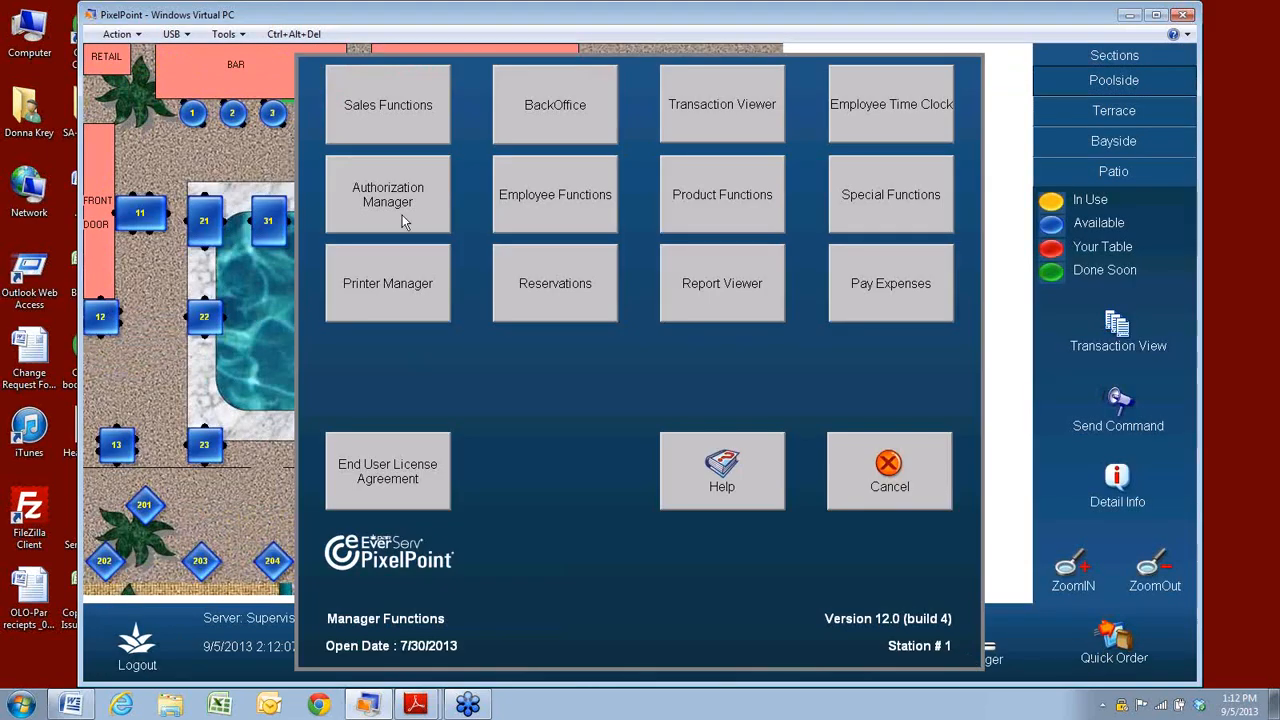
click(380, 213)
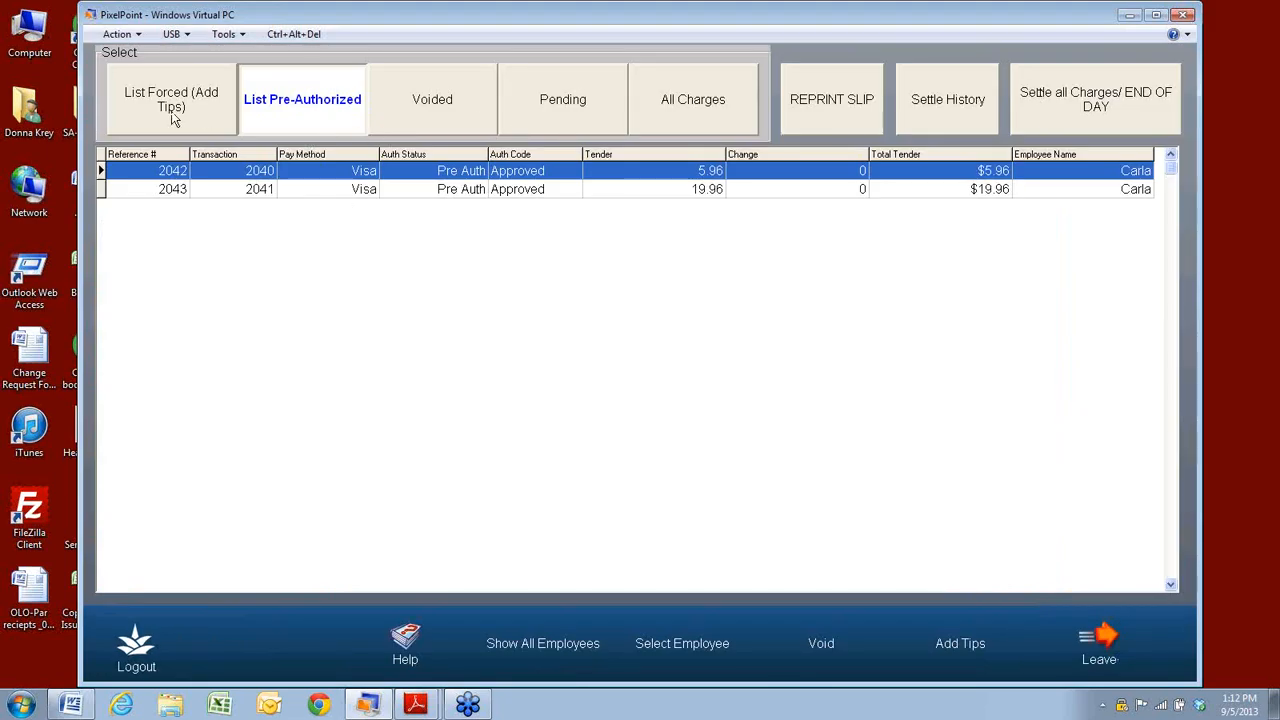
Review forced and all charges, try end-of-day settlement, dismiss the pending-charges warning, and select charge 2043.
click(173, 118)
click(691, 101)
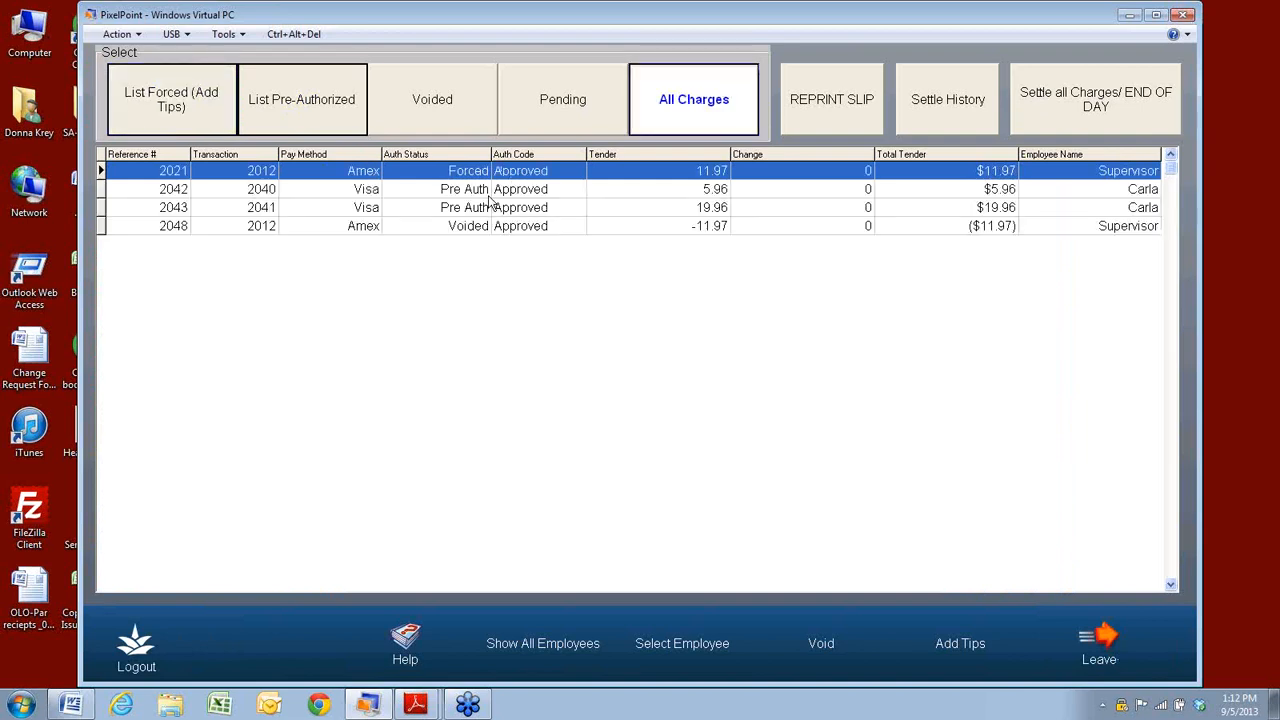
click(1090, 110)
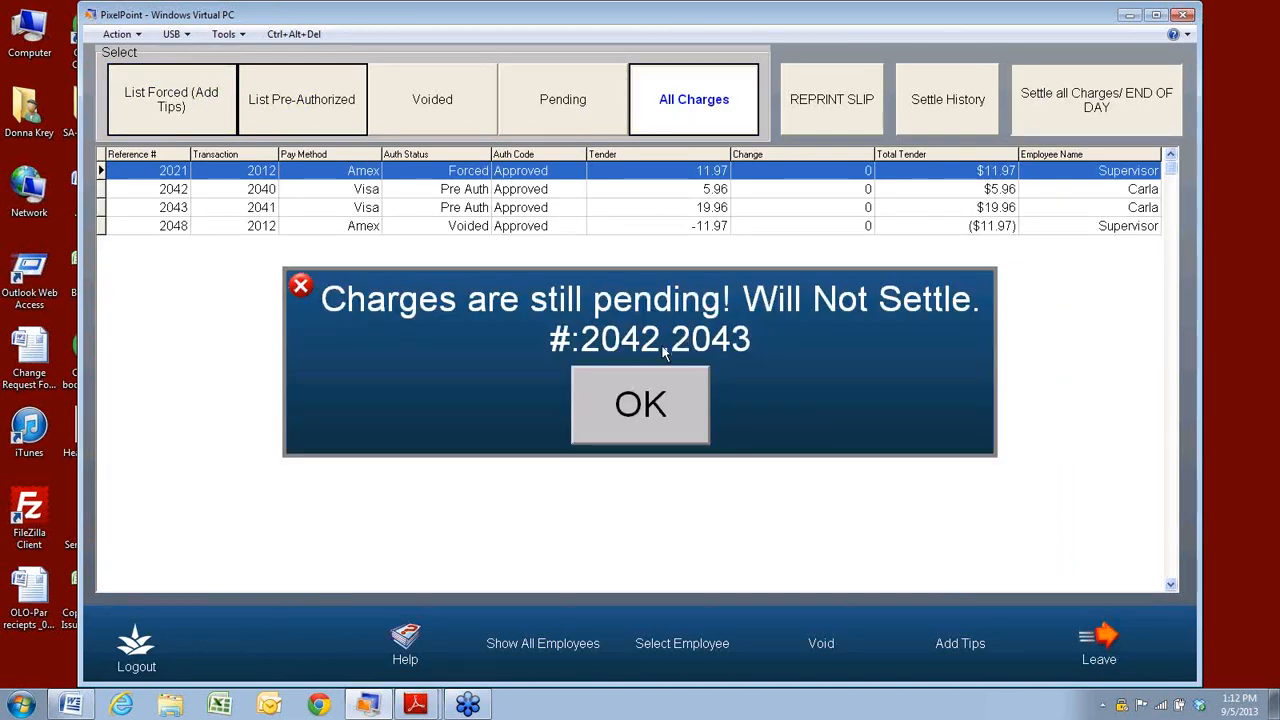
click(628, 404)
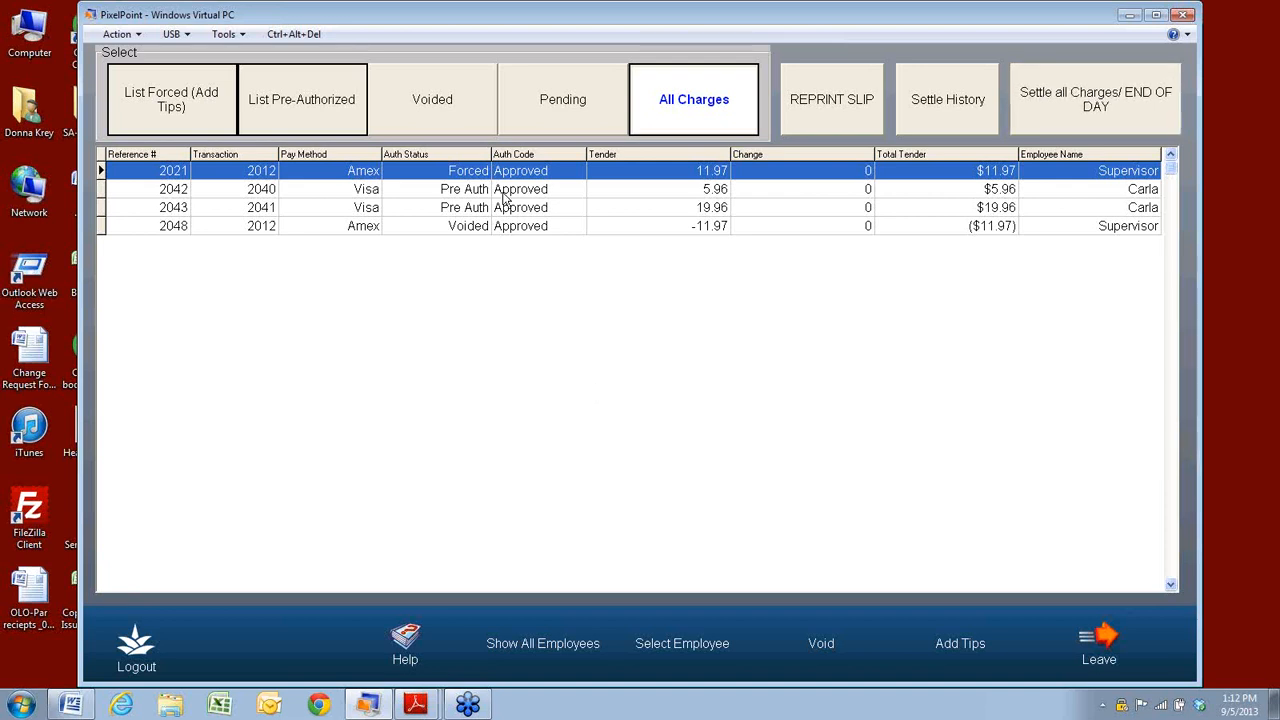
click(447, 210)
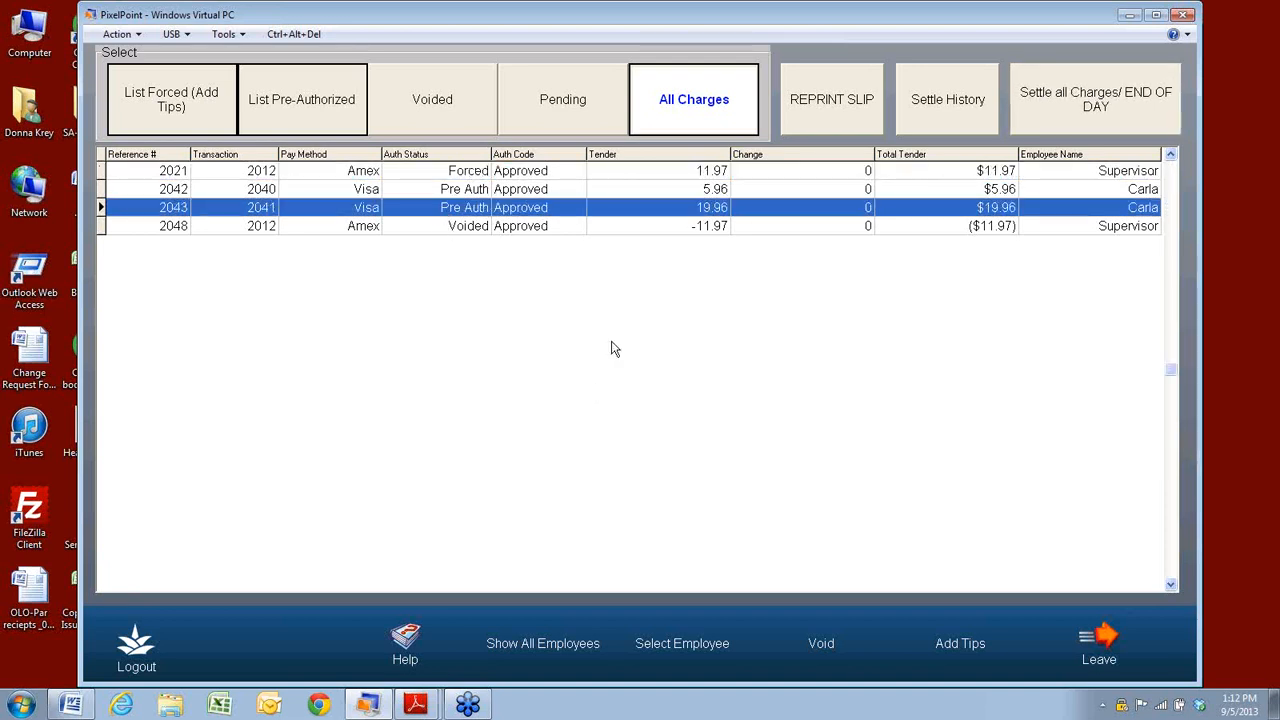
Add a $2.00 tip to charge 2042, accepting the over-25% tip warning.
click(940, 650)
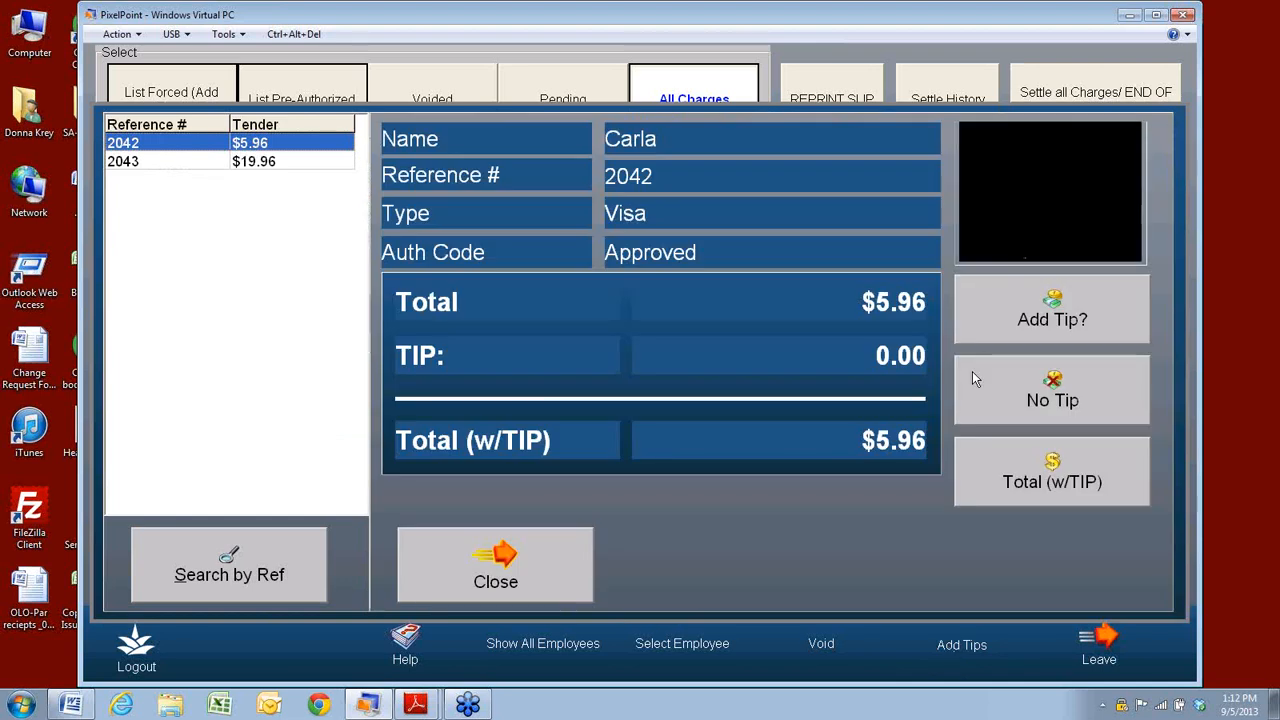
click(1097, 325)
click(600, 440)
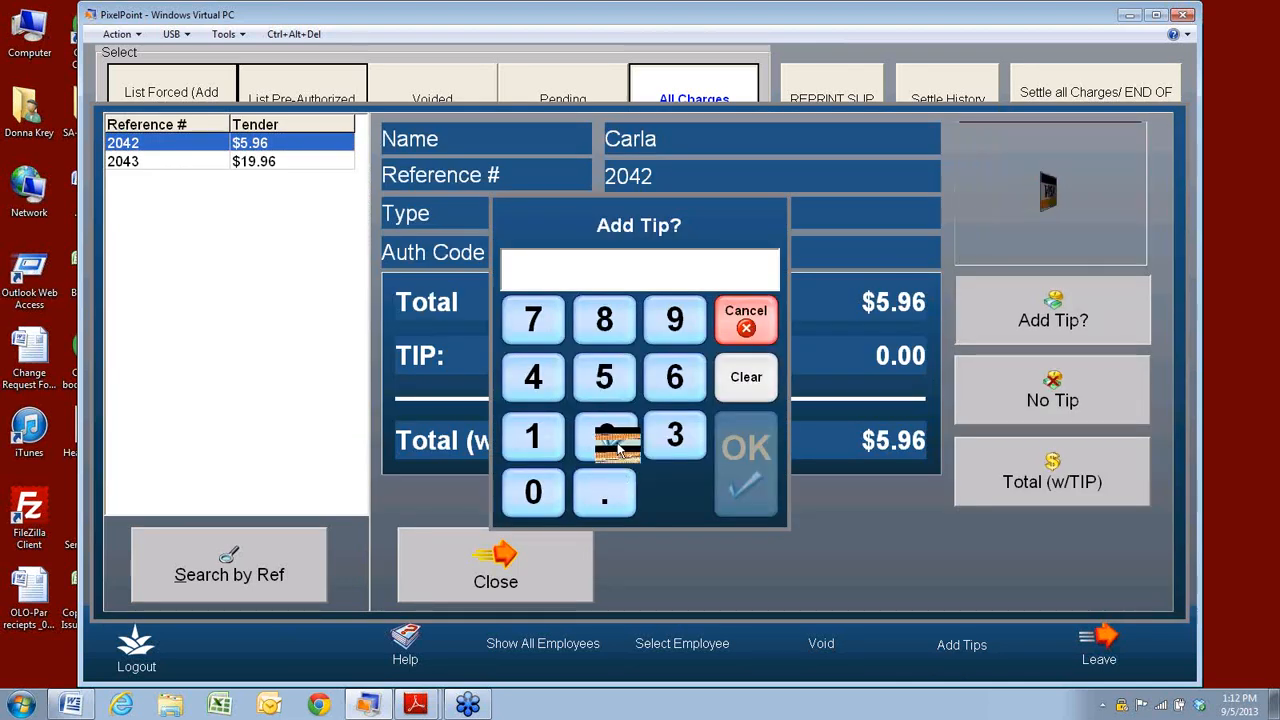
click(737, 480)
click(930, 568)
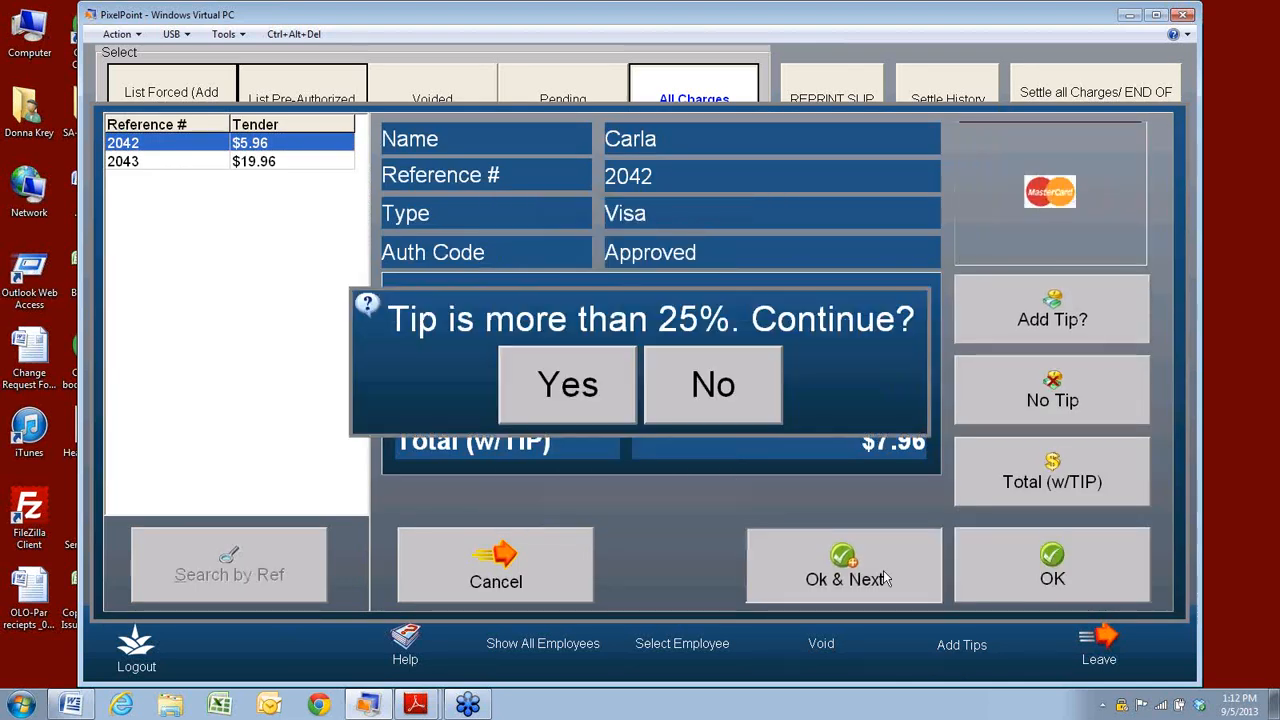
click(588, 415)
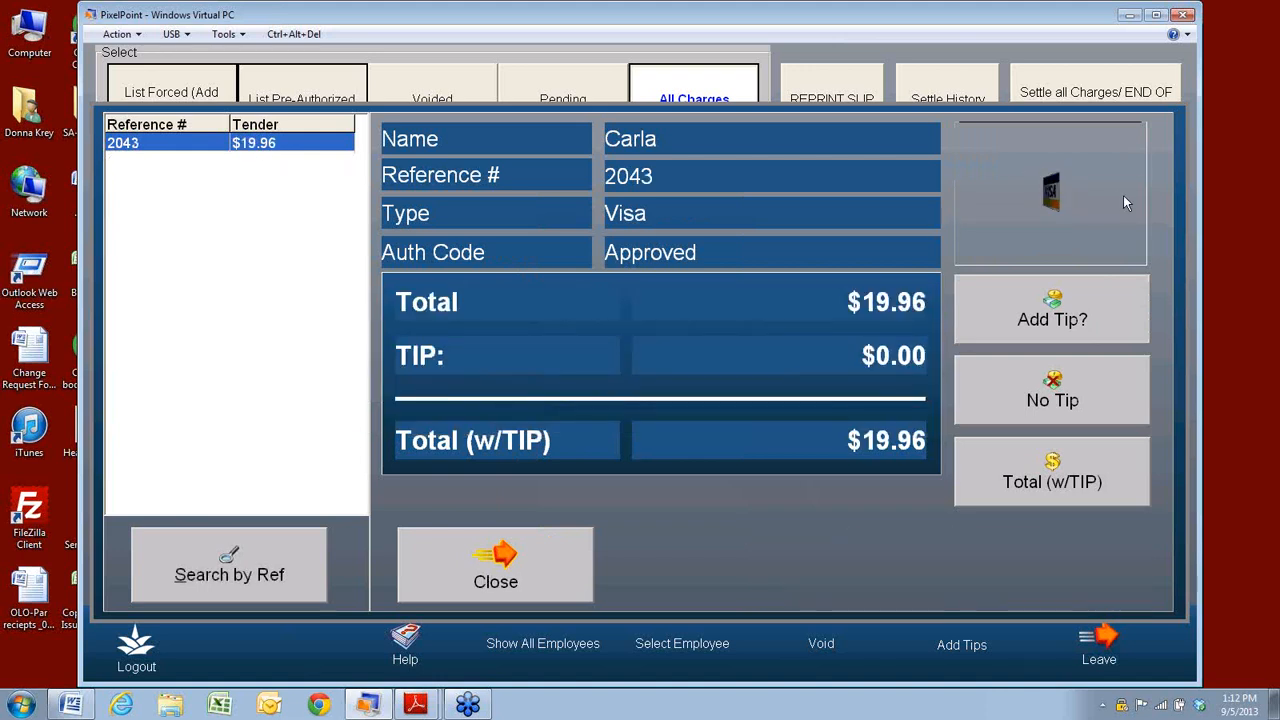
Add a $3.00 tip to charge 2043, then list only the forced charges.
click(1052, 320)
click(686, 440)
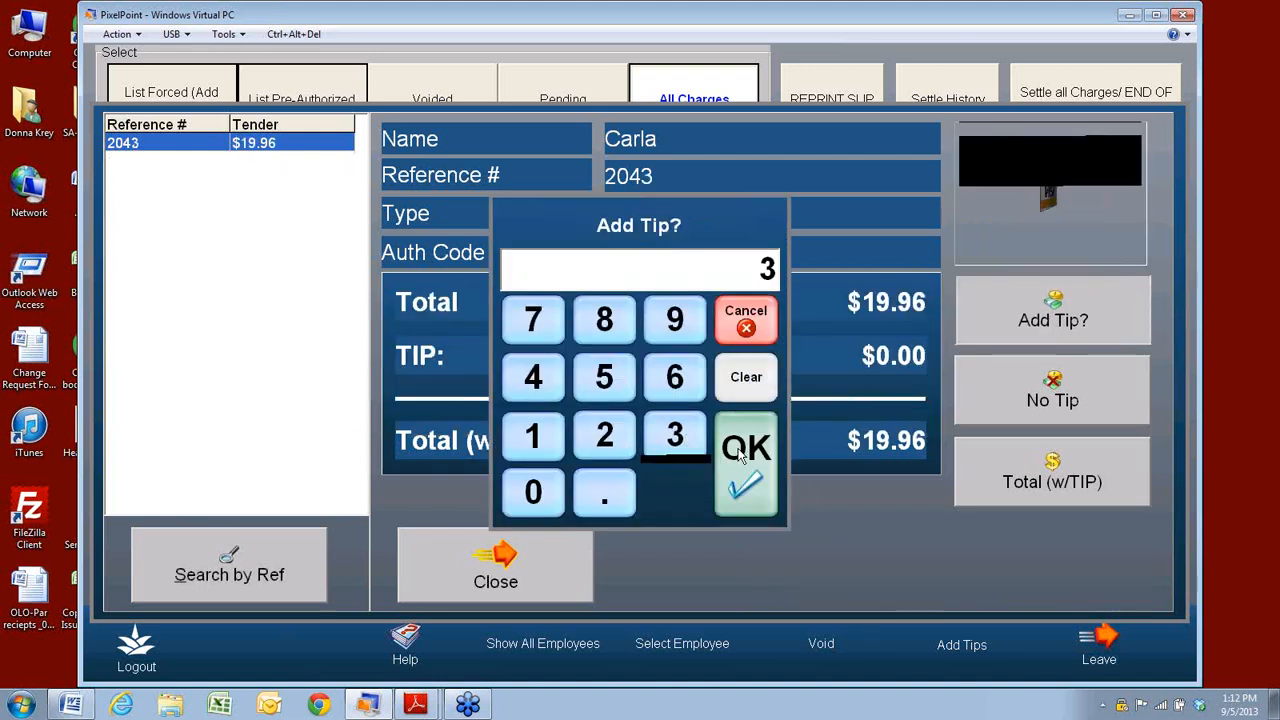
click(737, 458)
click(849, 555)
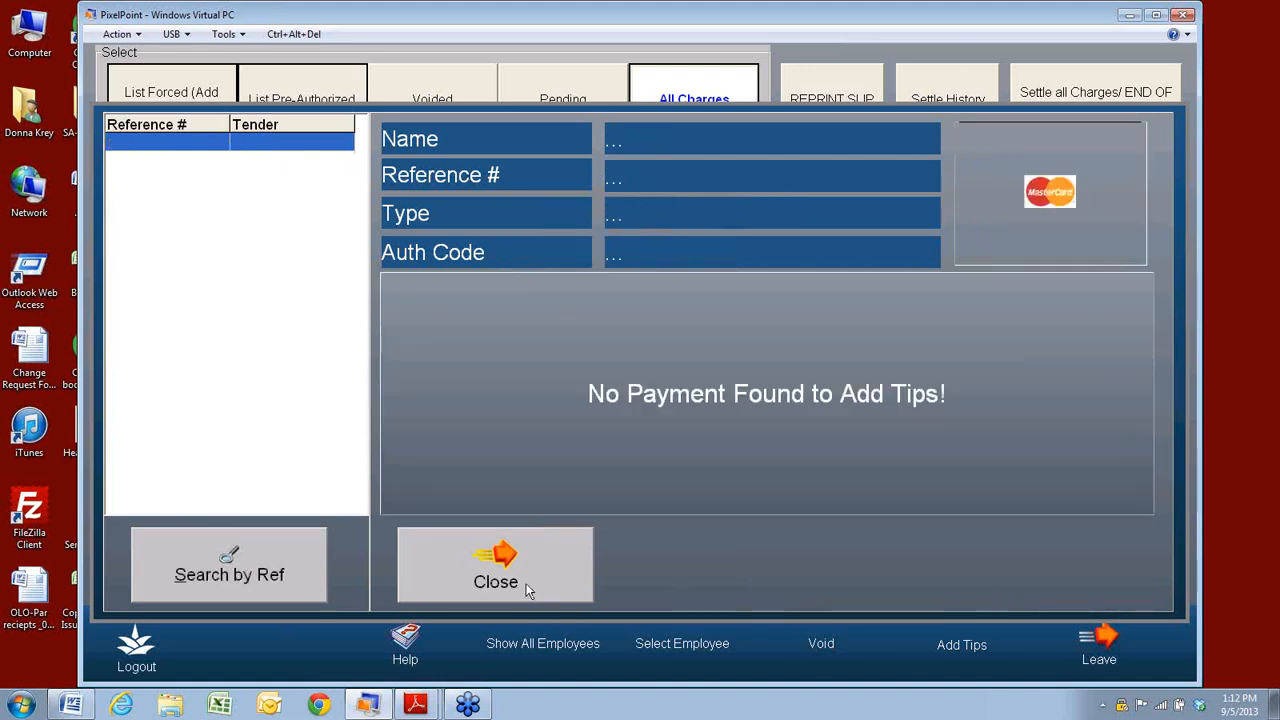
click(525, 586)
click(148, 105)
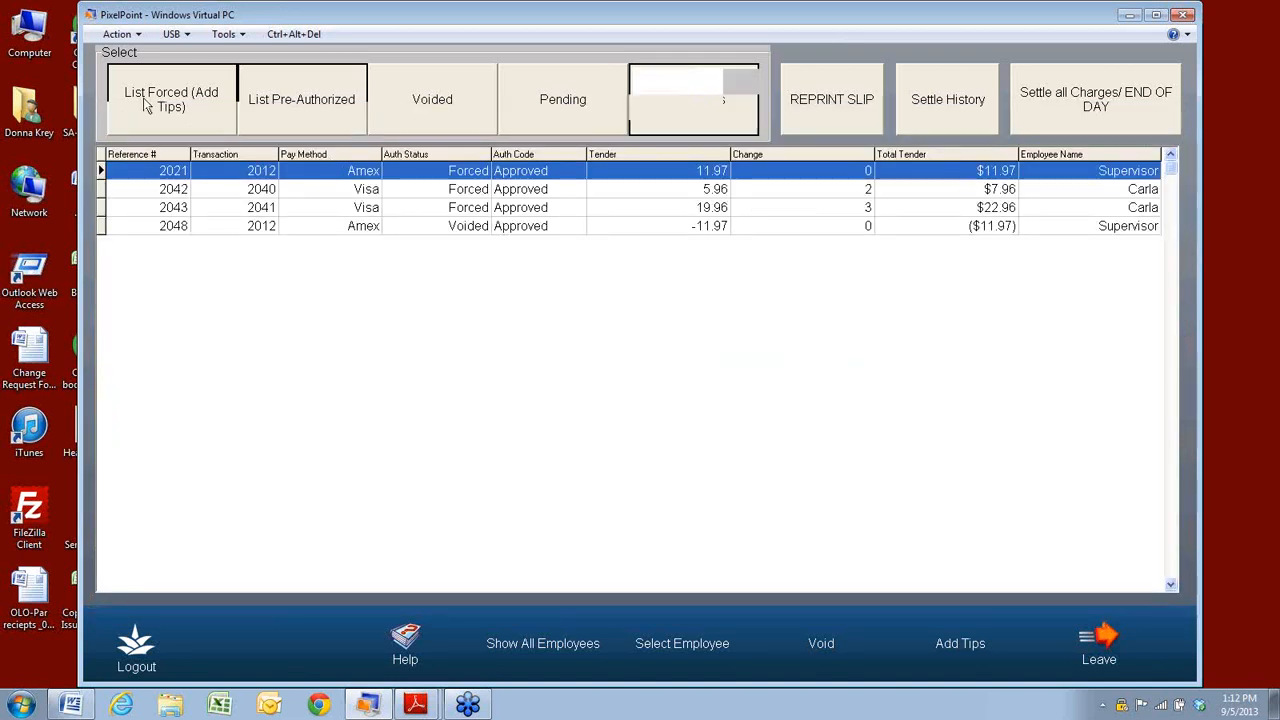
Settle all charges as an end-of-day batch, acknowledge the success message, and go to Manager functions.
click(290, 104)
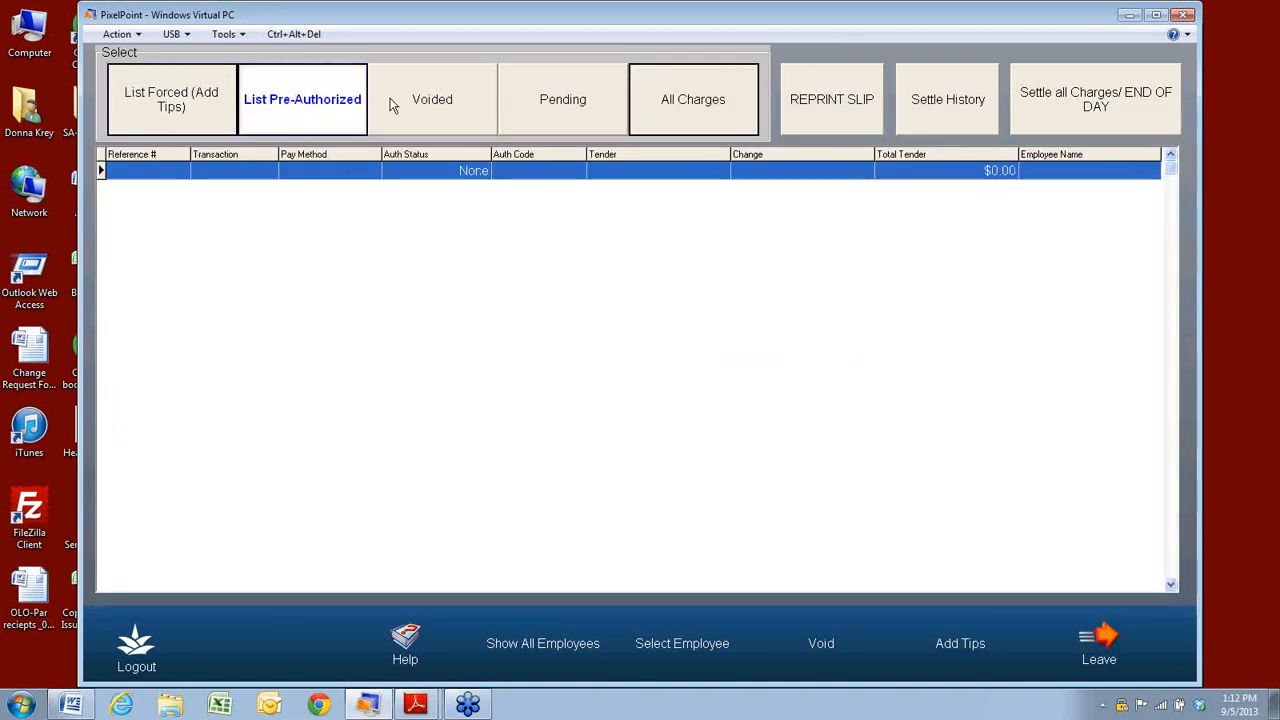
click(660, 106)
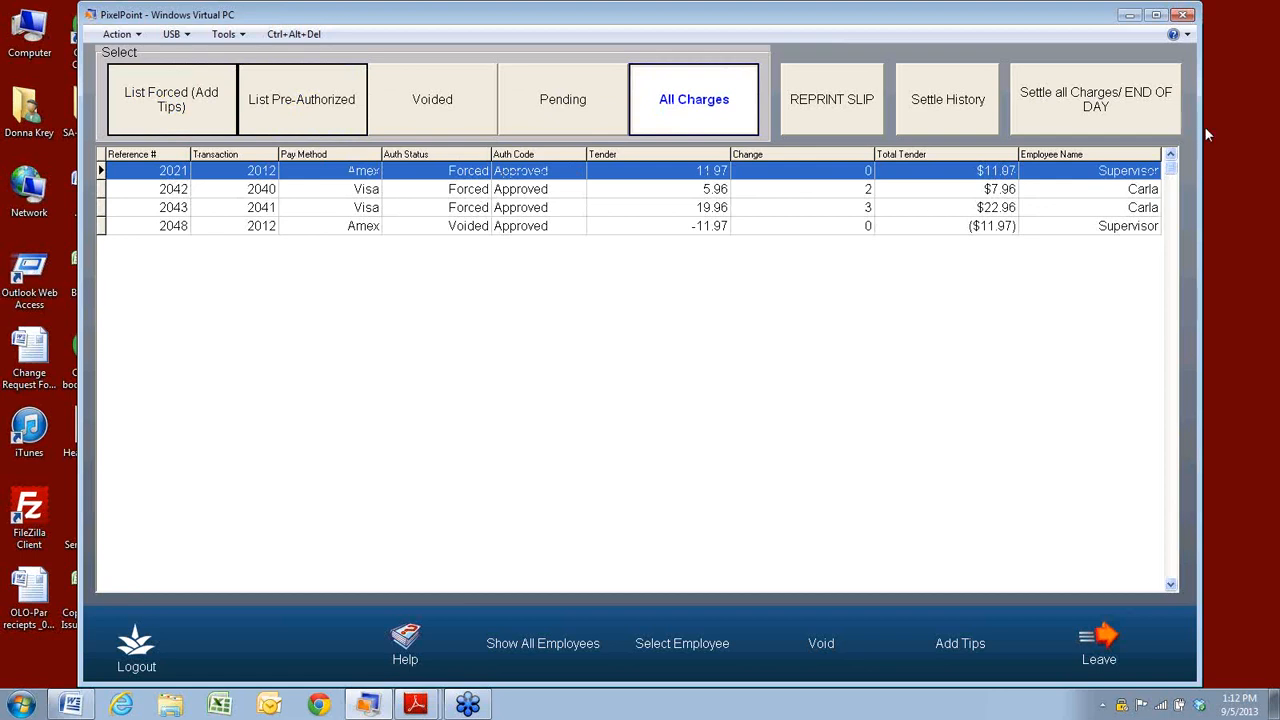
click(1125, 111)
click(584, 416)
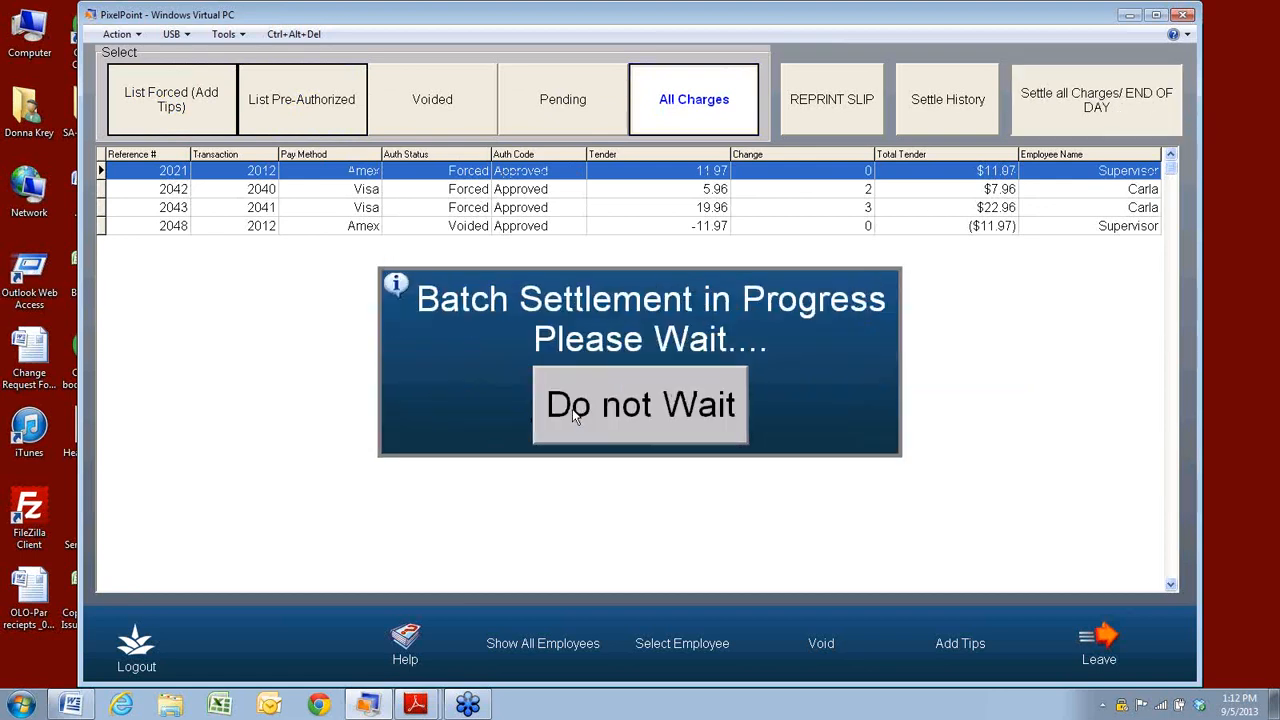
click(575, 410)
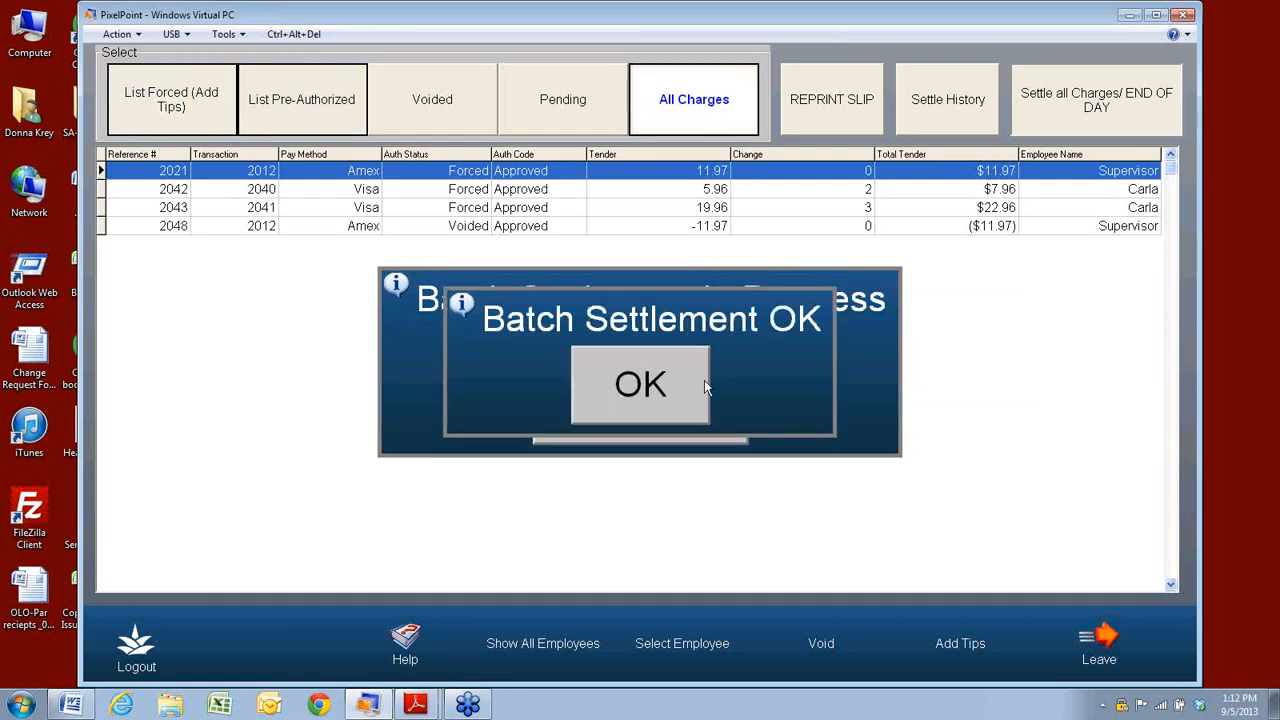
click(704, 382)
click(1097, 650)
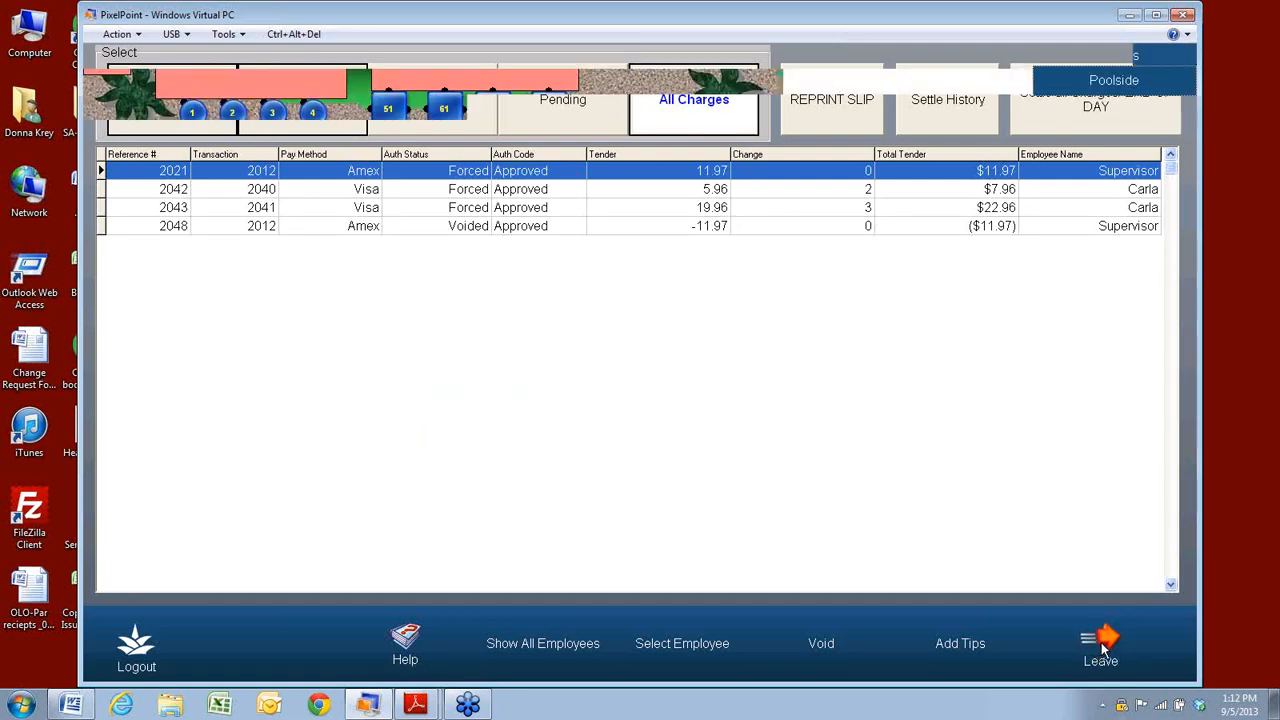
click(976, 648)
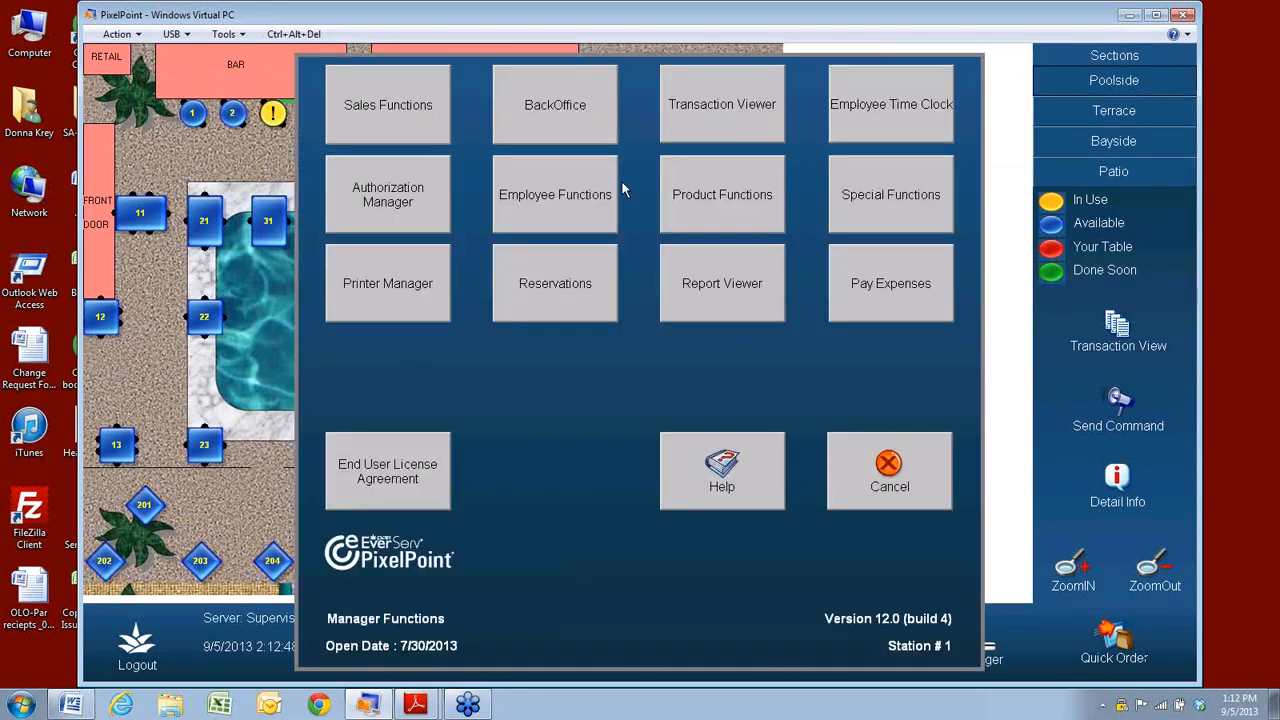
Start Finish Sales for the day and clock out all employees not needing cash-out.
click(373, 107)
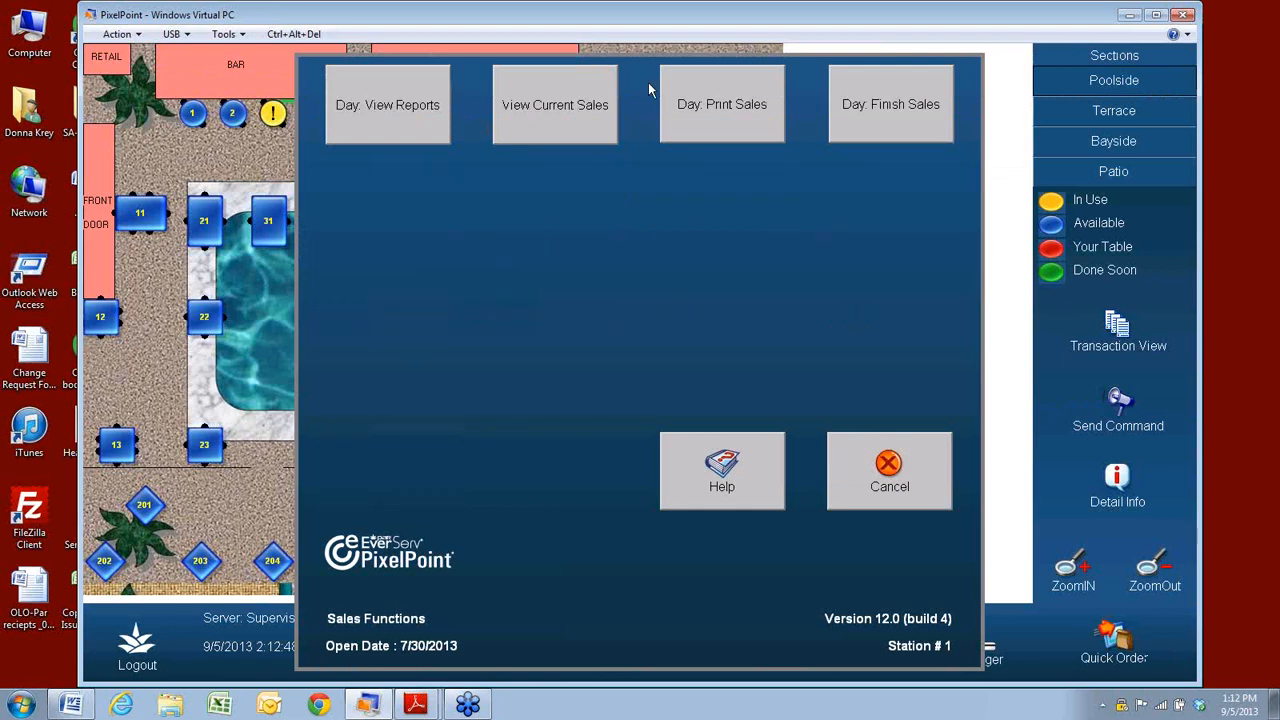
click(878, 113)
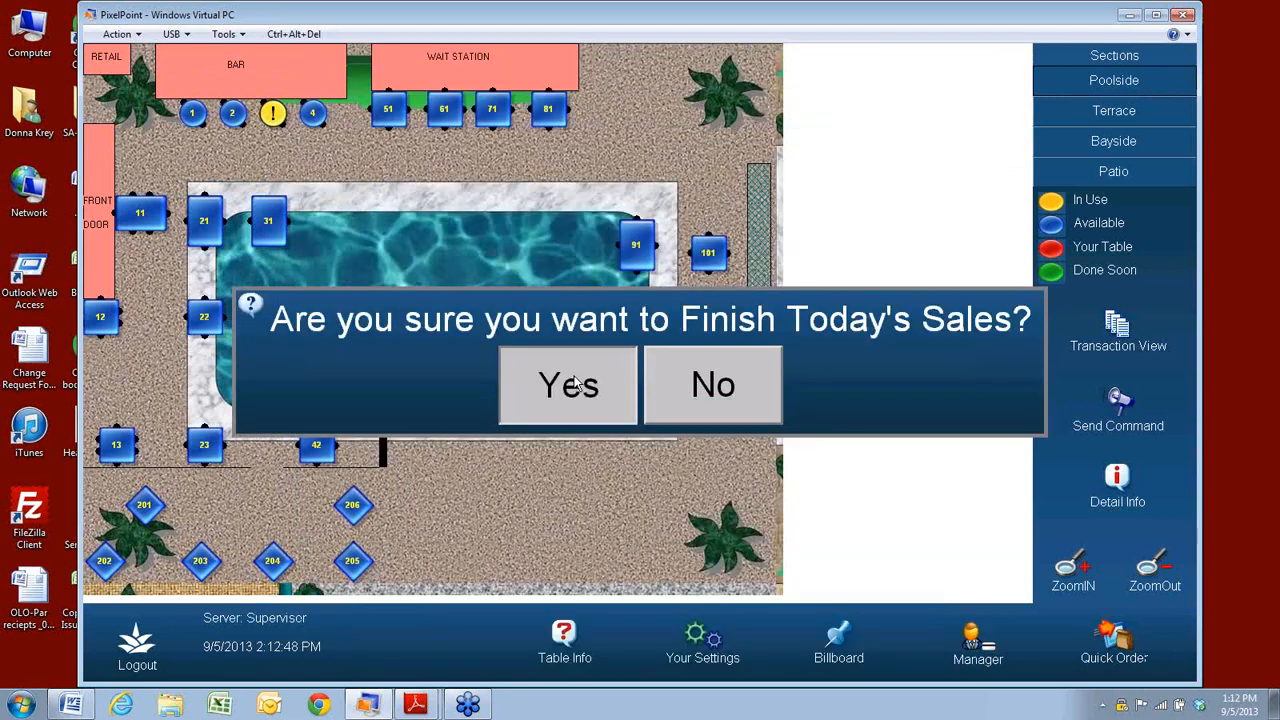
click(575, 383)
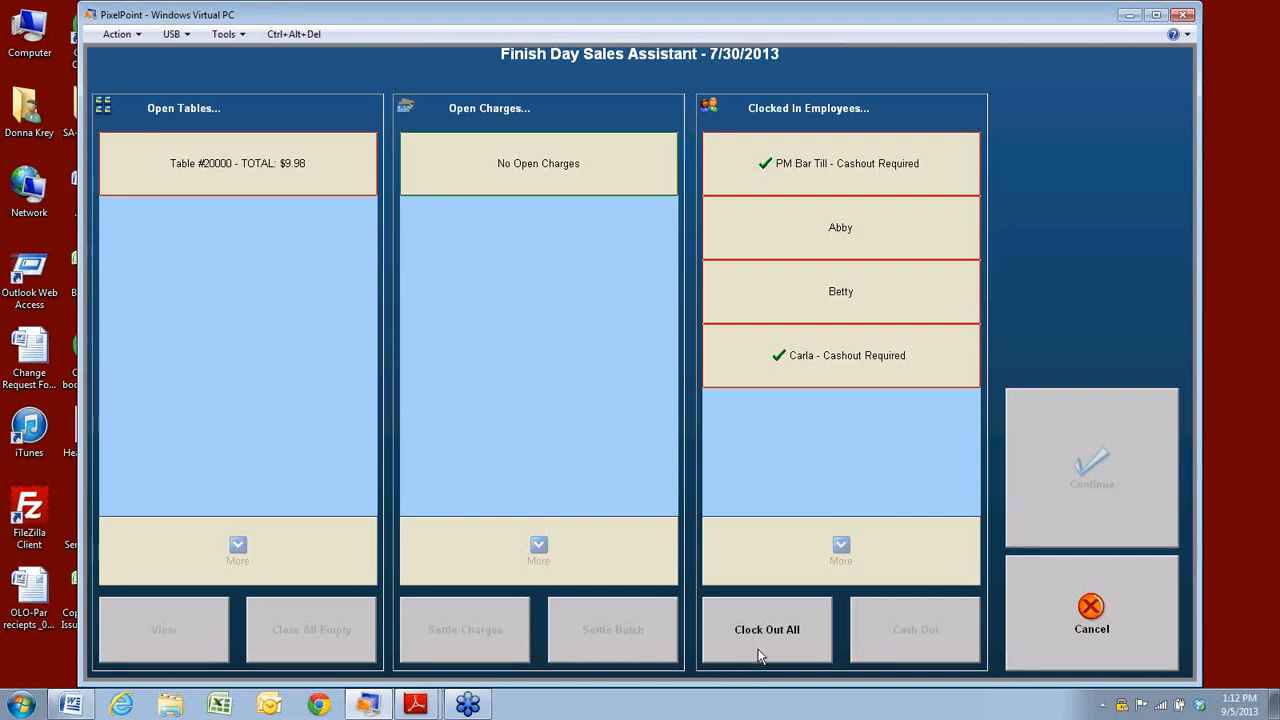
click(760, 650)
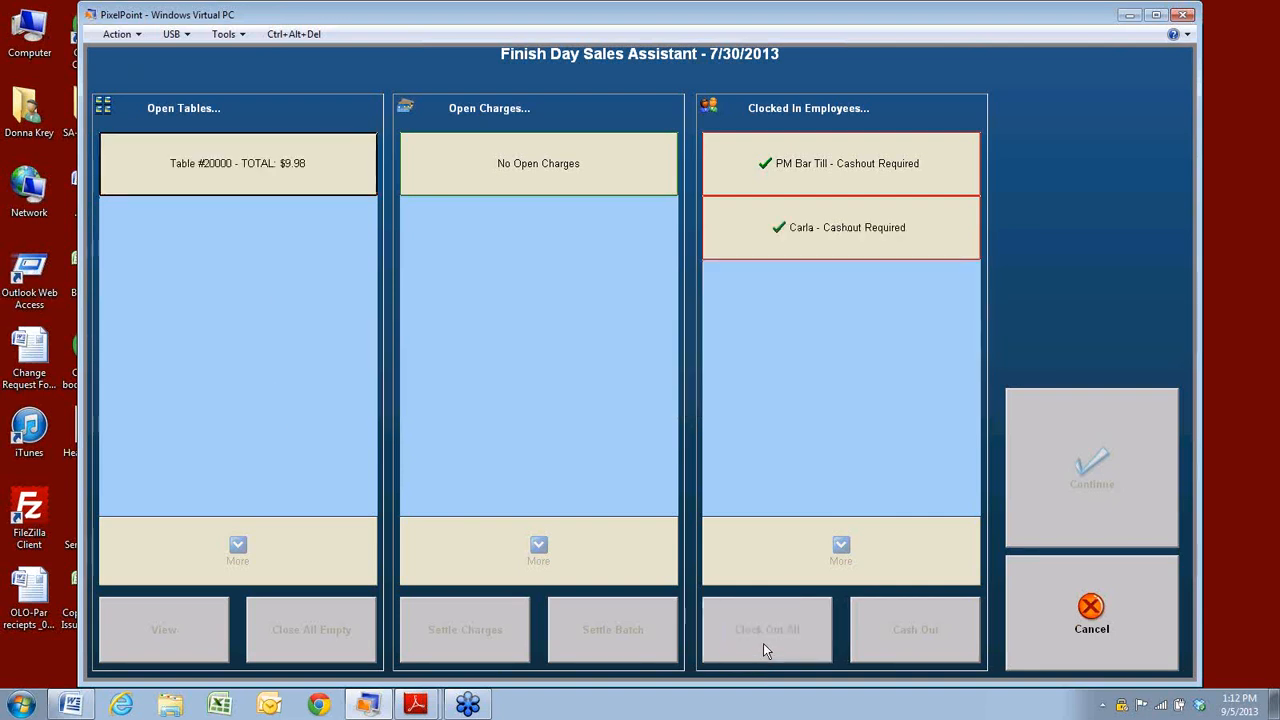
Cash out the PM Bar Till with its counted cash.
click(852, 170)
click(858, 624)
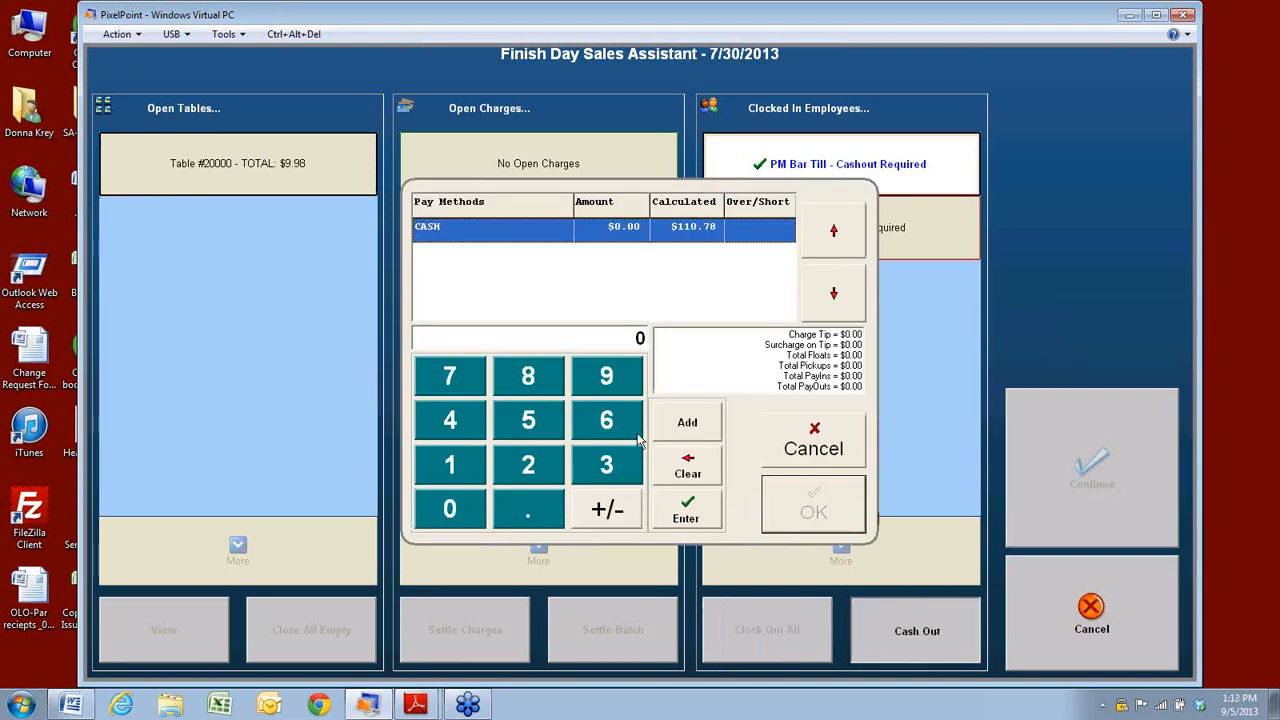
click(686, 512)
click(786, 506)
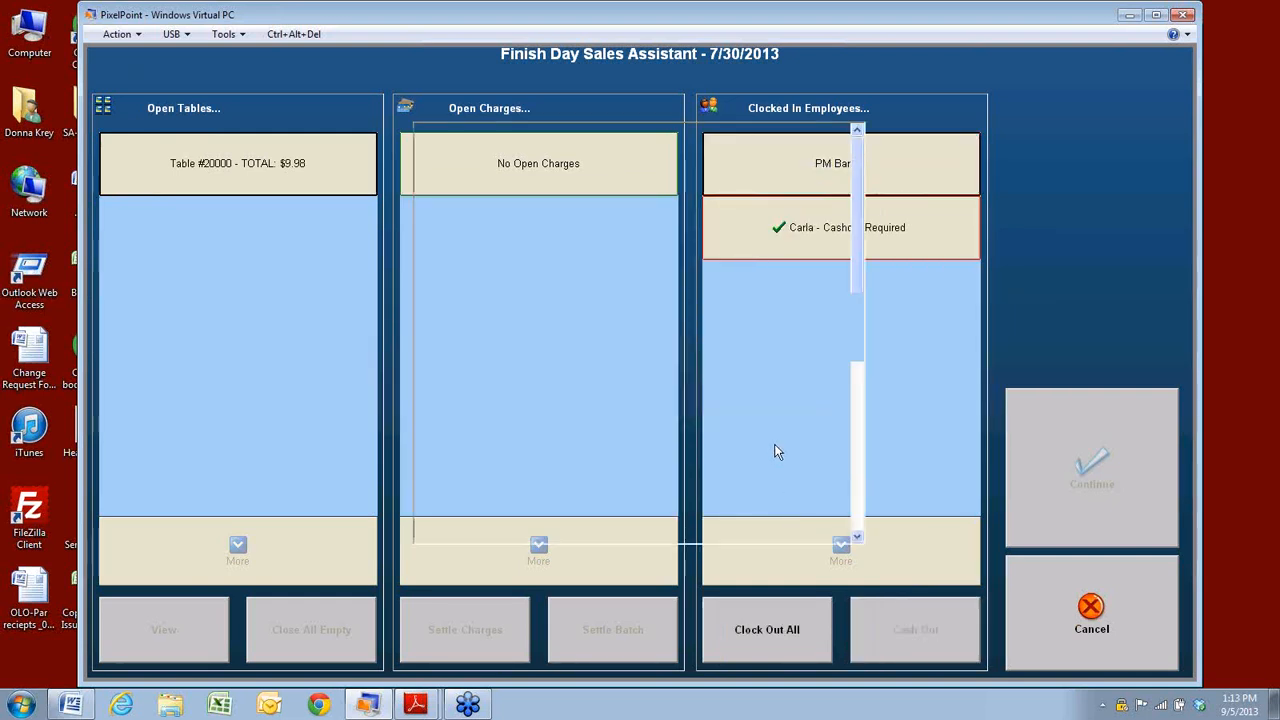
click(630, 613)
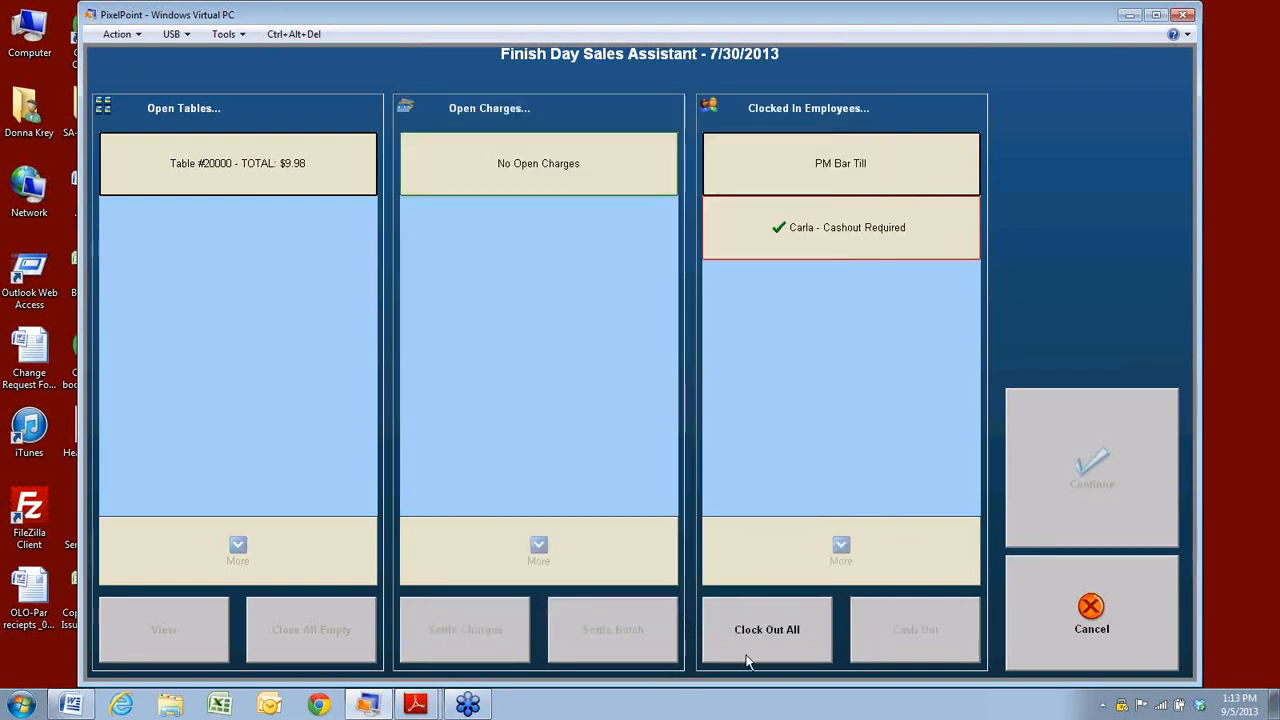
Cash out the remaining employee with cash and Visa amounts, then clock out everyone remaining.
click(809, 218)
click(931, 645)
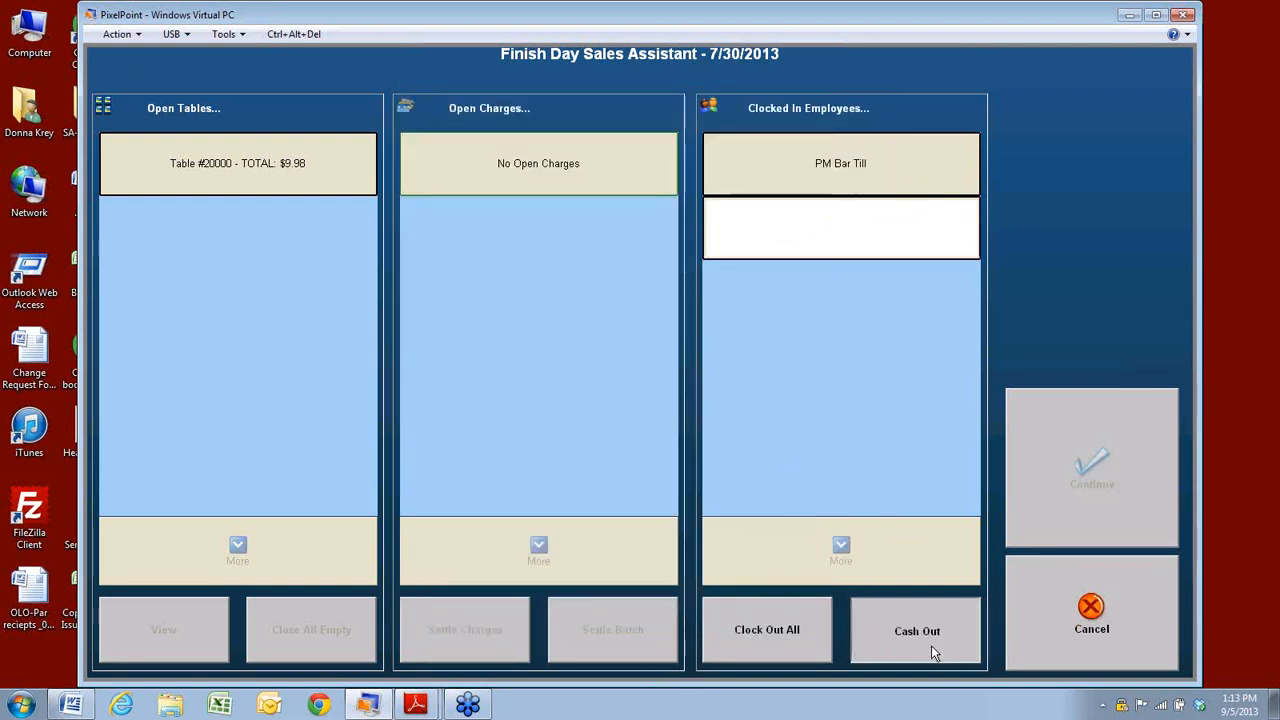
click(661, 424)
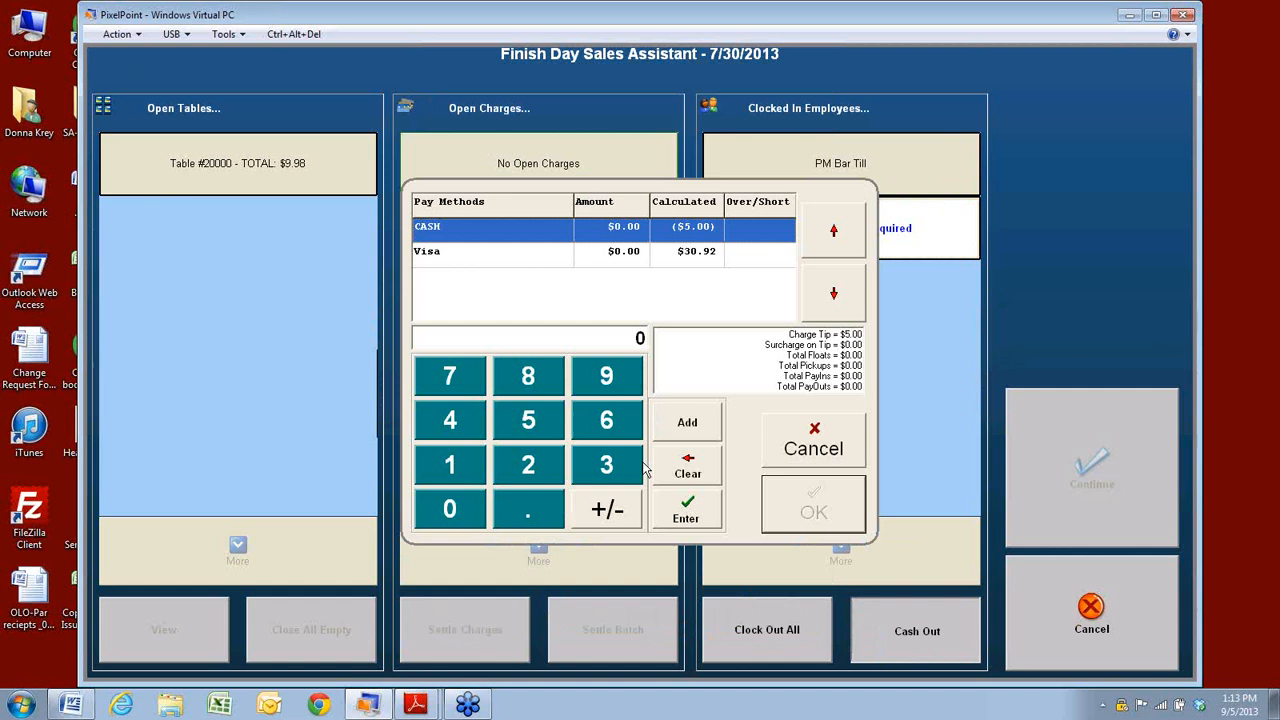
click(688, 514)
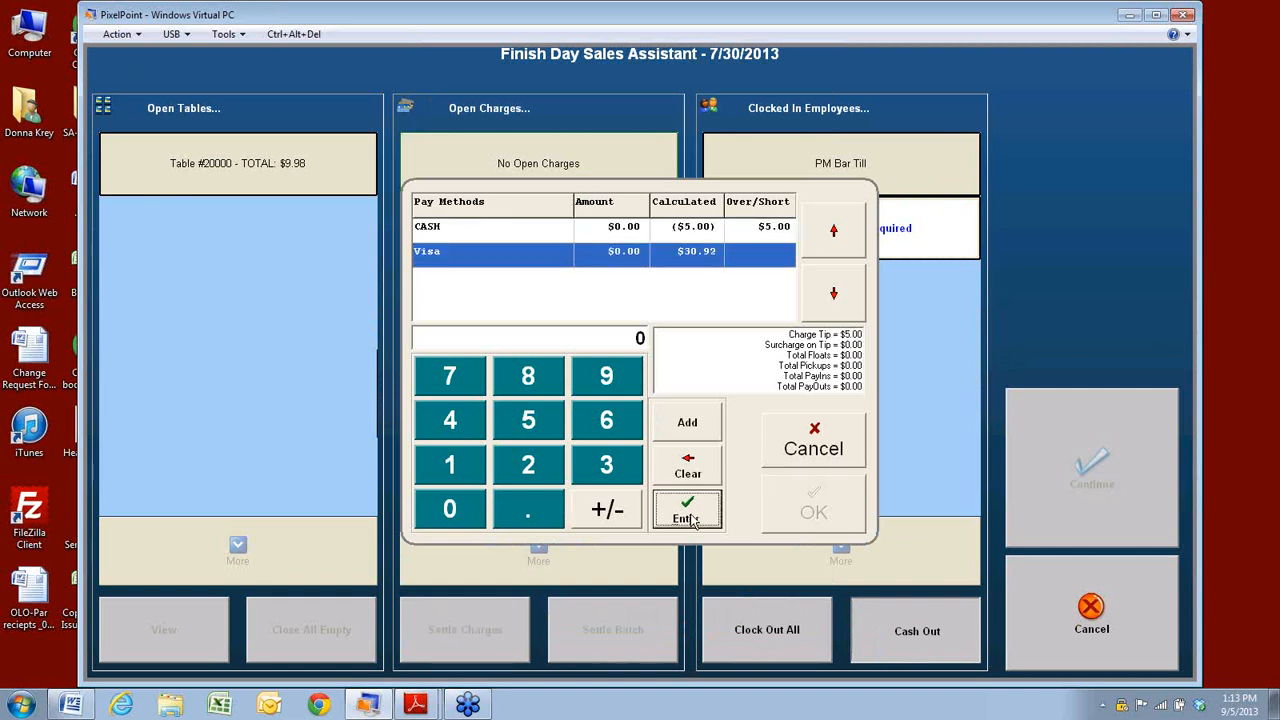
click(694, 426)
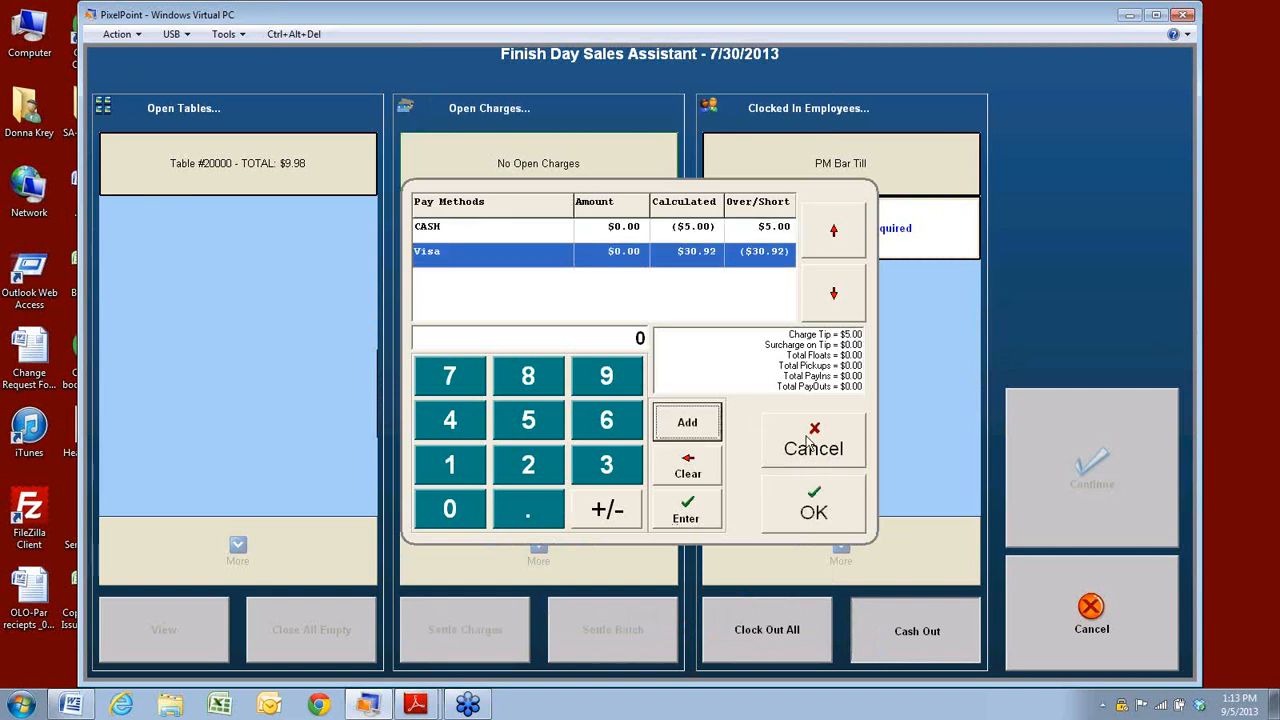
click(812, 509)
click(640, 600)
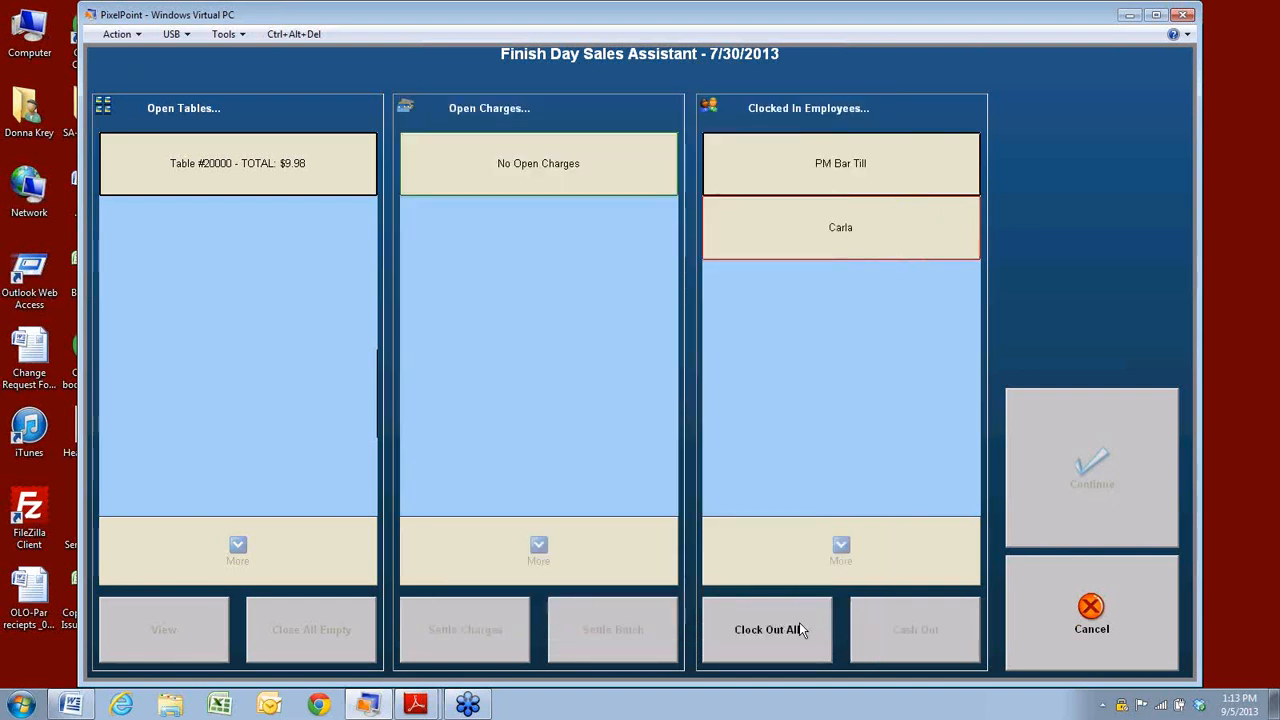
click(770, 645)
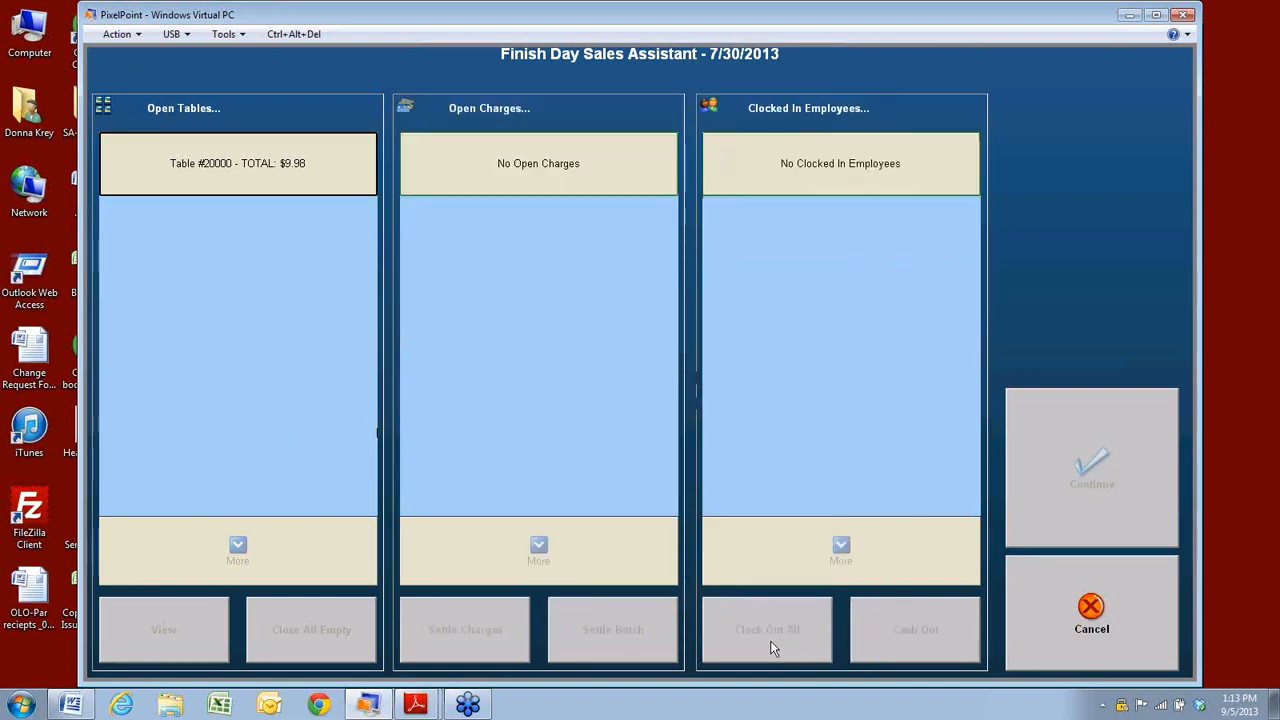
Open the Table #20000 check to view its details.
click(211, 163)
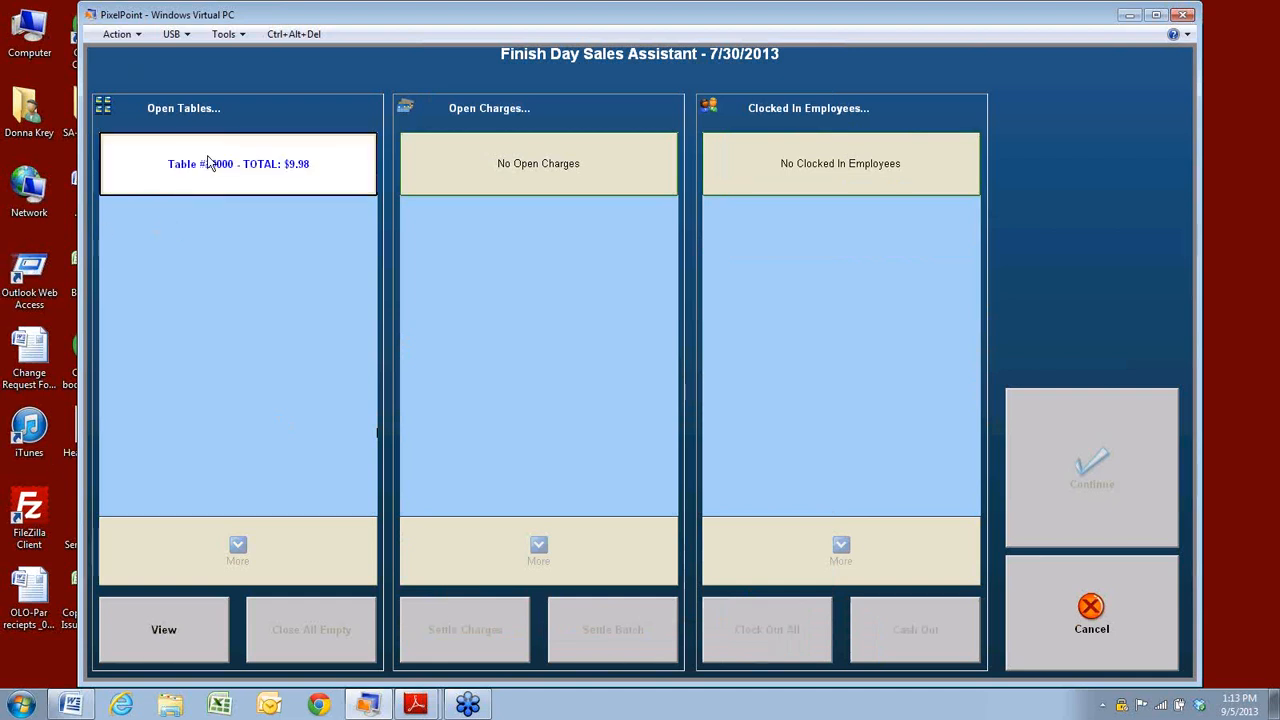
click(147, 625)
click(776, 501)
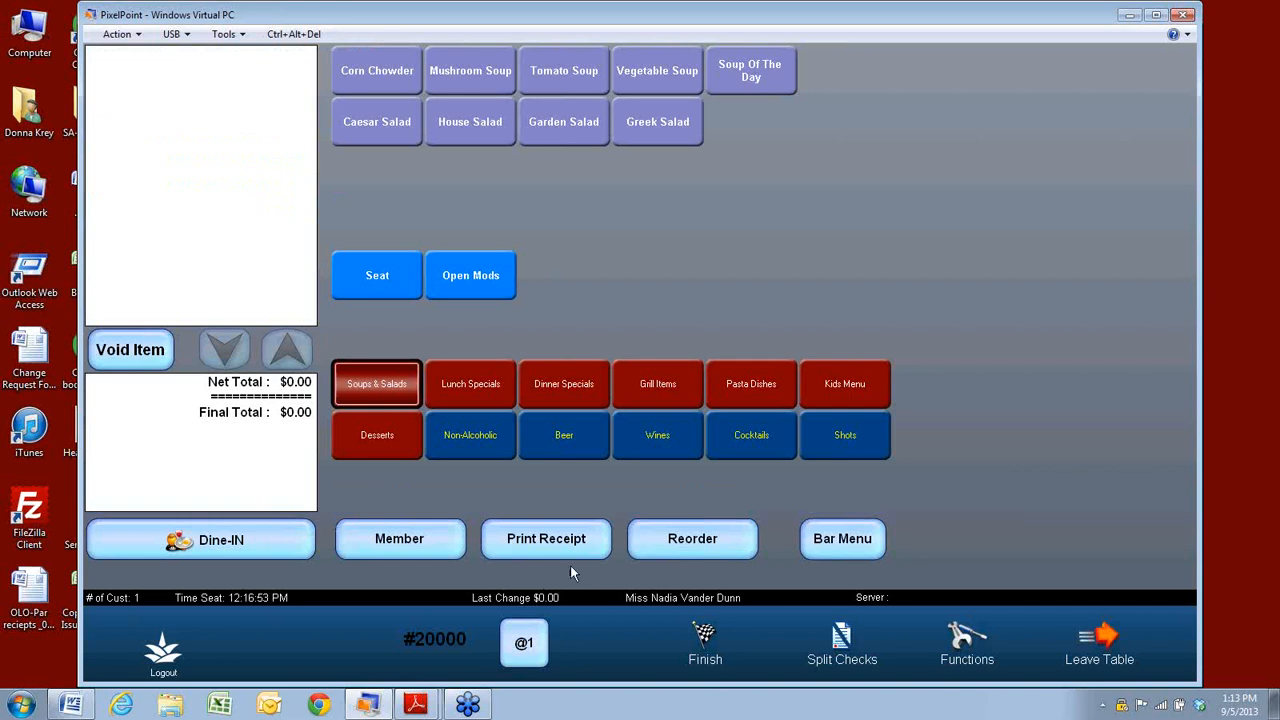
Pay the zero-dollar ticket in cash with Start Shift as the no-sale reason.
click(705, 645)
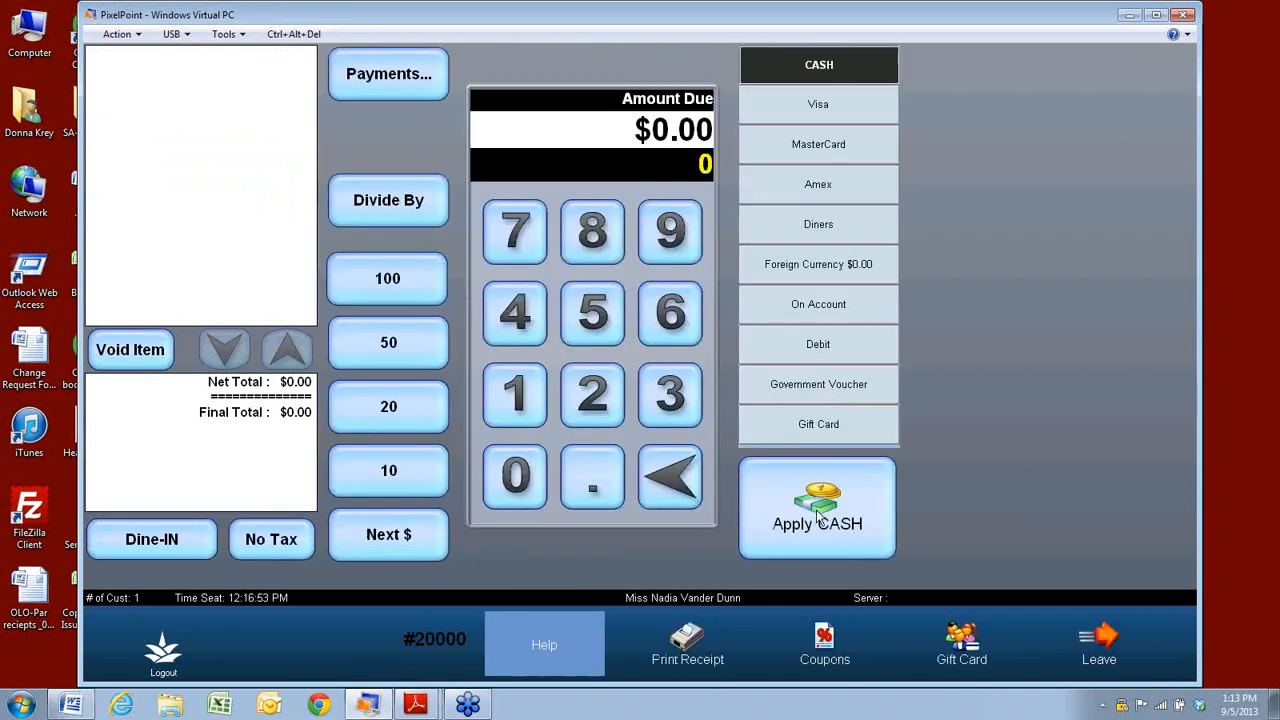
click(818, 517)
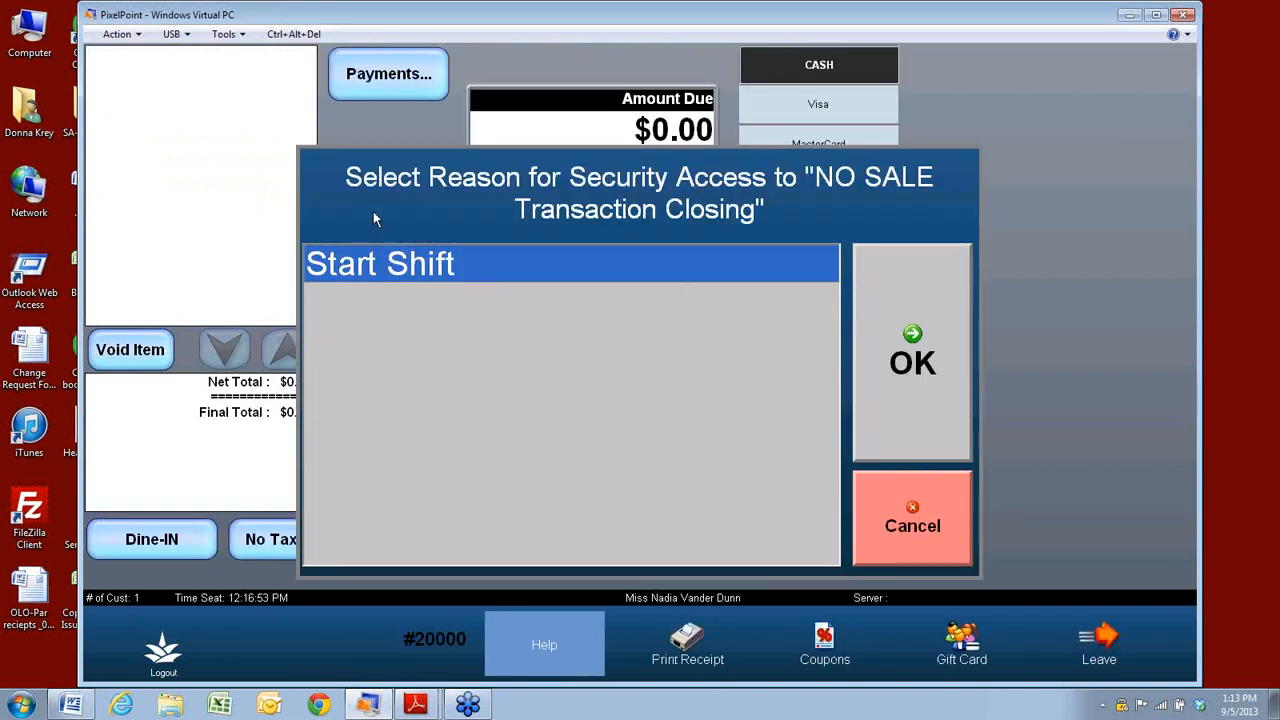
click(904, 352)
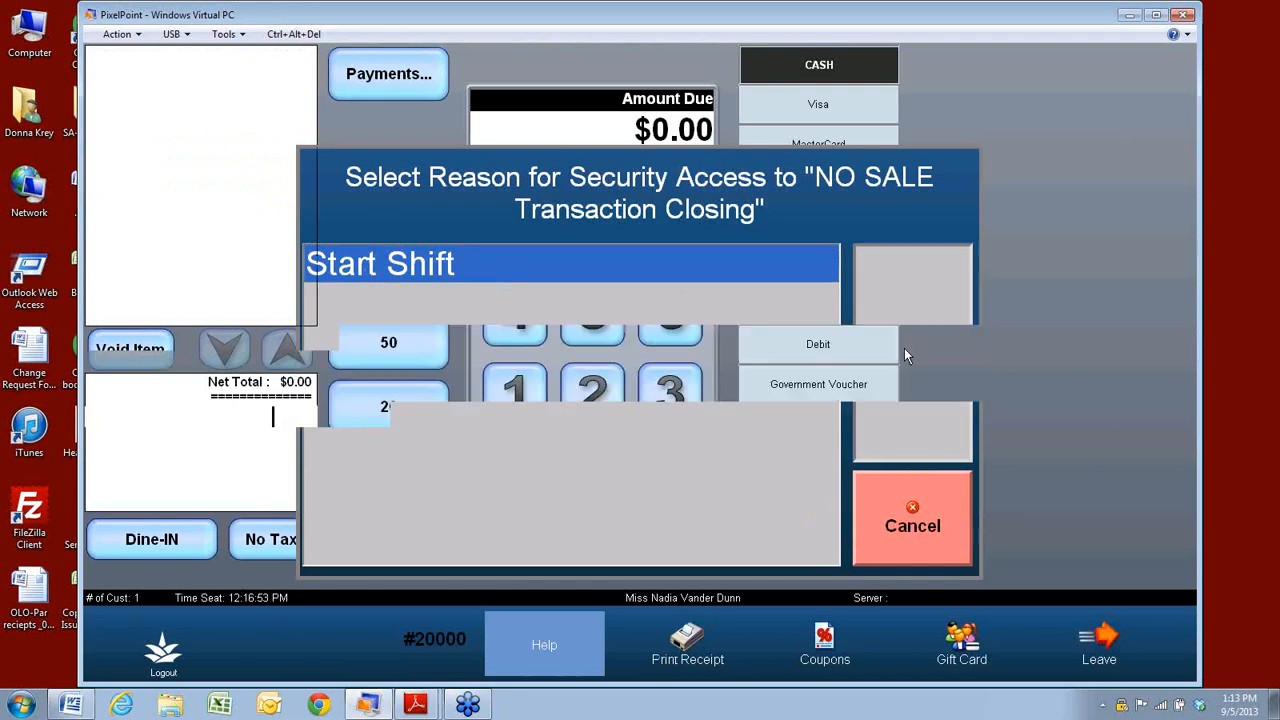
click(656, 602)
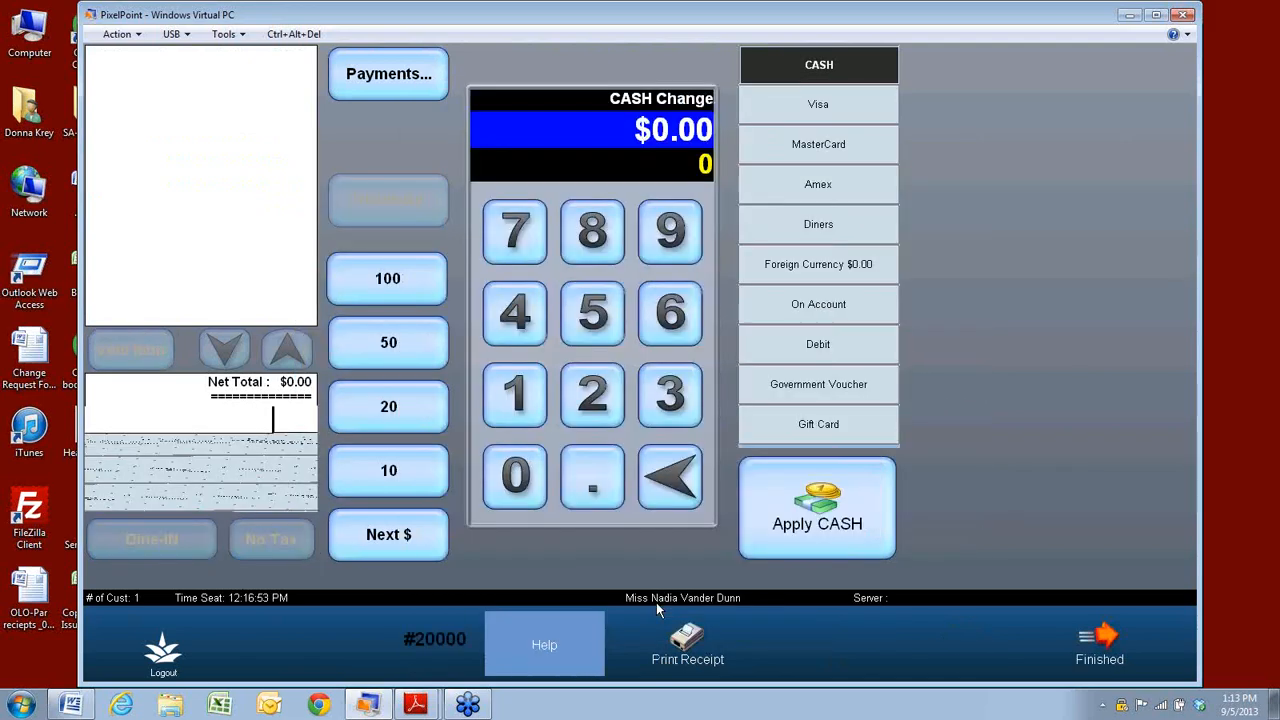
Finish the sales day without a detailed supervisor report, cash out the drawer, and close all printed reports.
click(1117, 645)
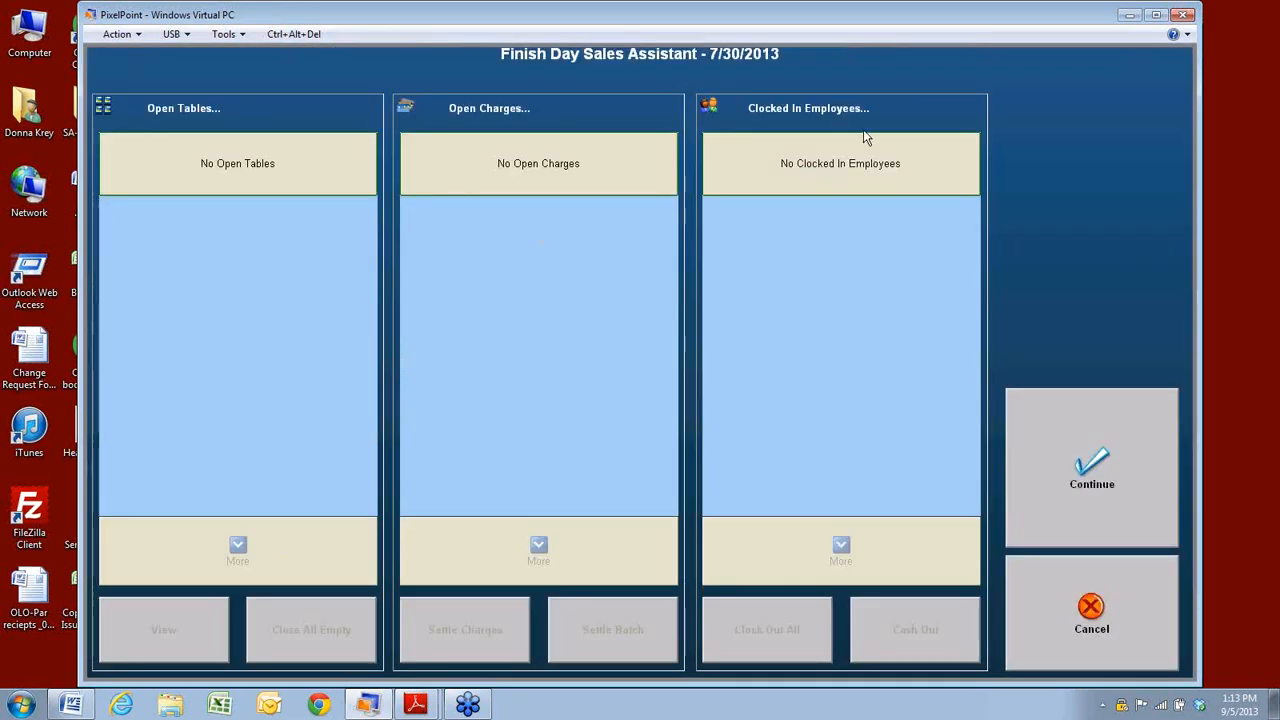
click(1089, 489)
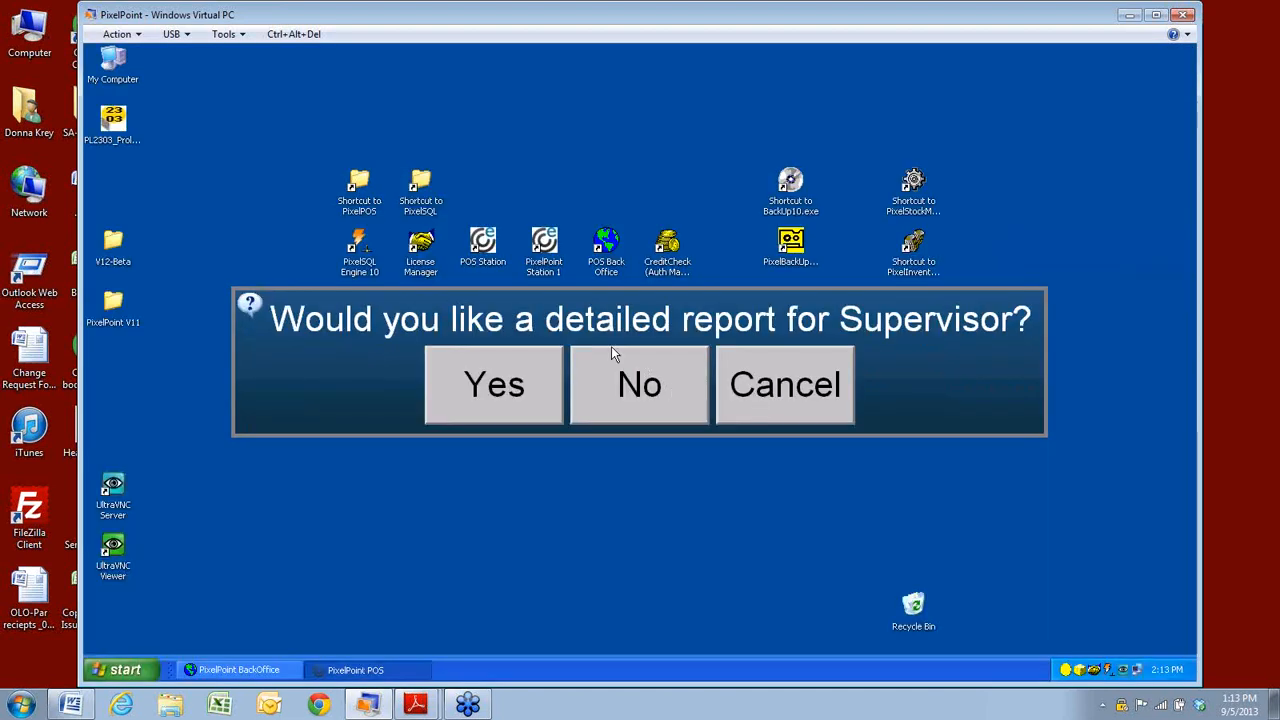
click(610, 378)
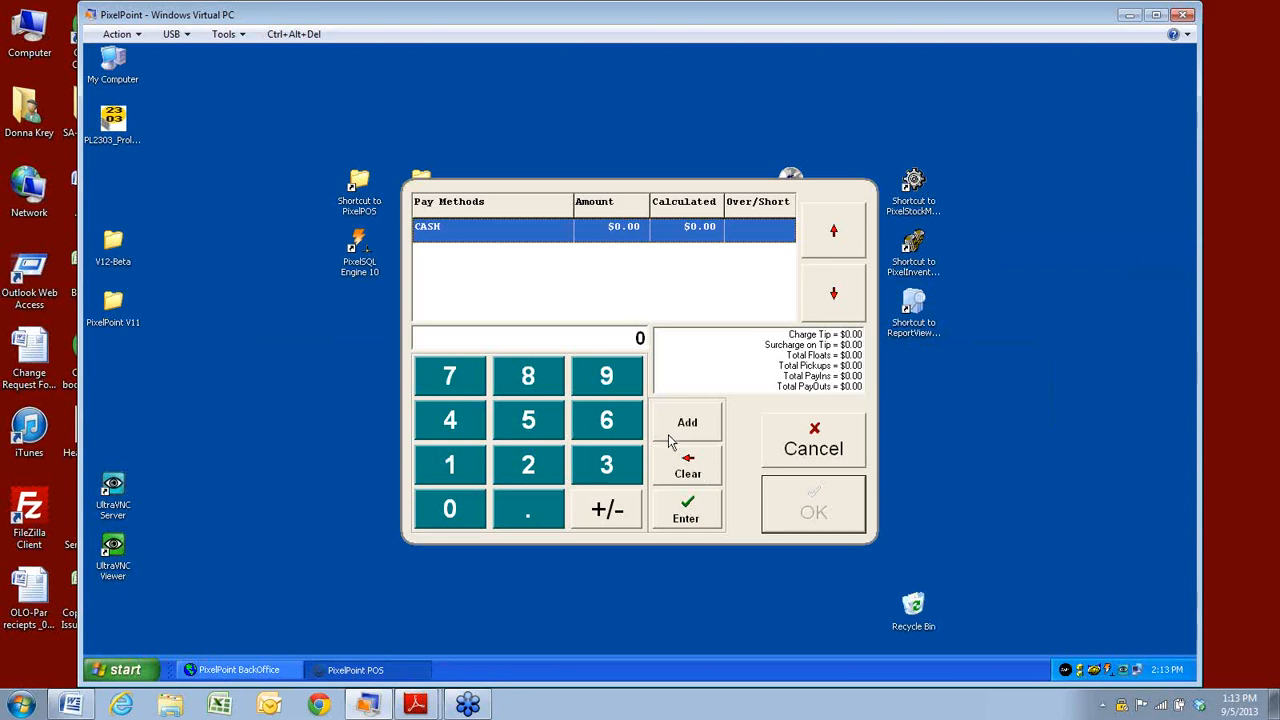
click(676, 432)
click(820, 505)
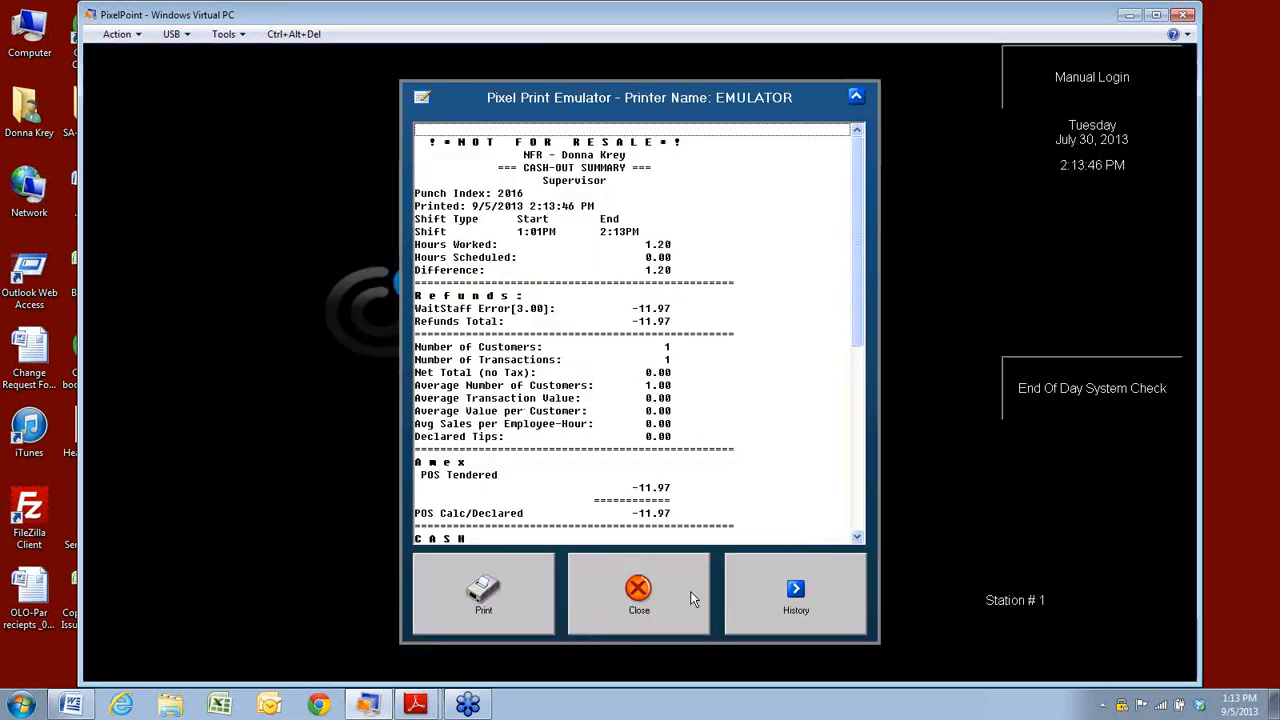
click(645, 593)
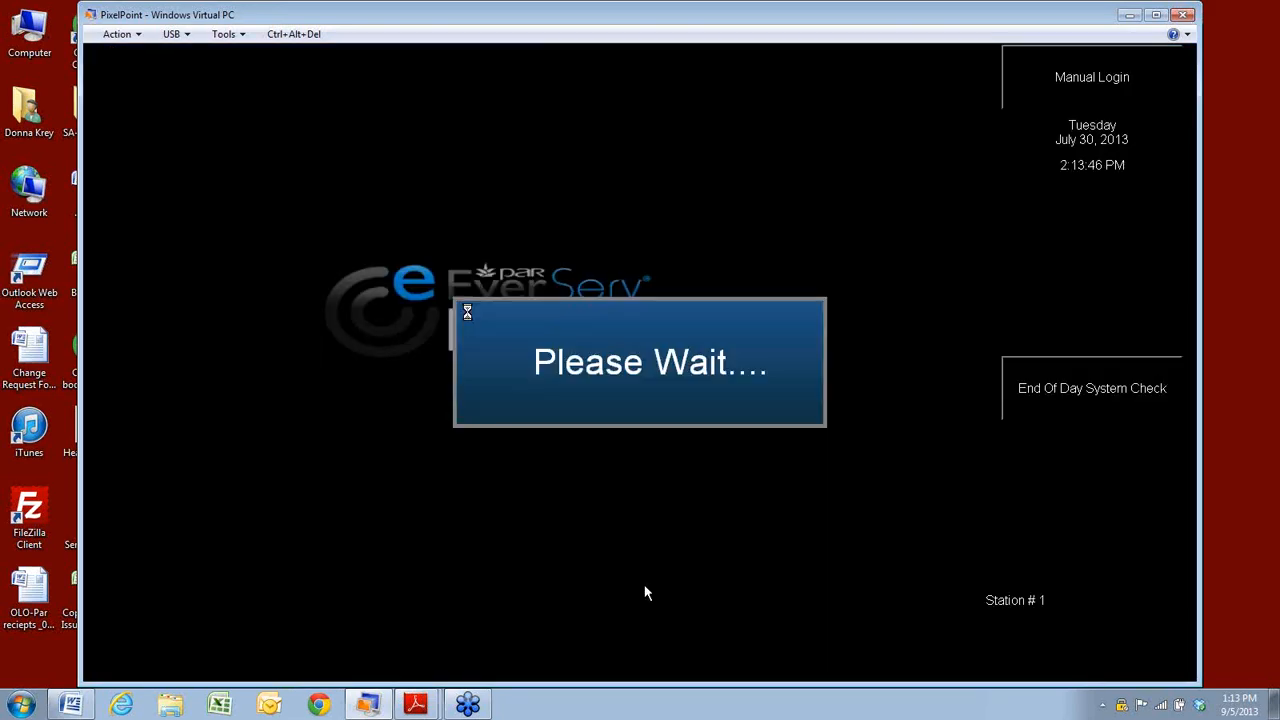
click(645, 596)
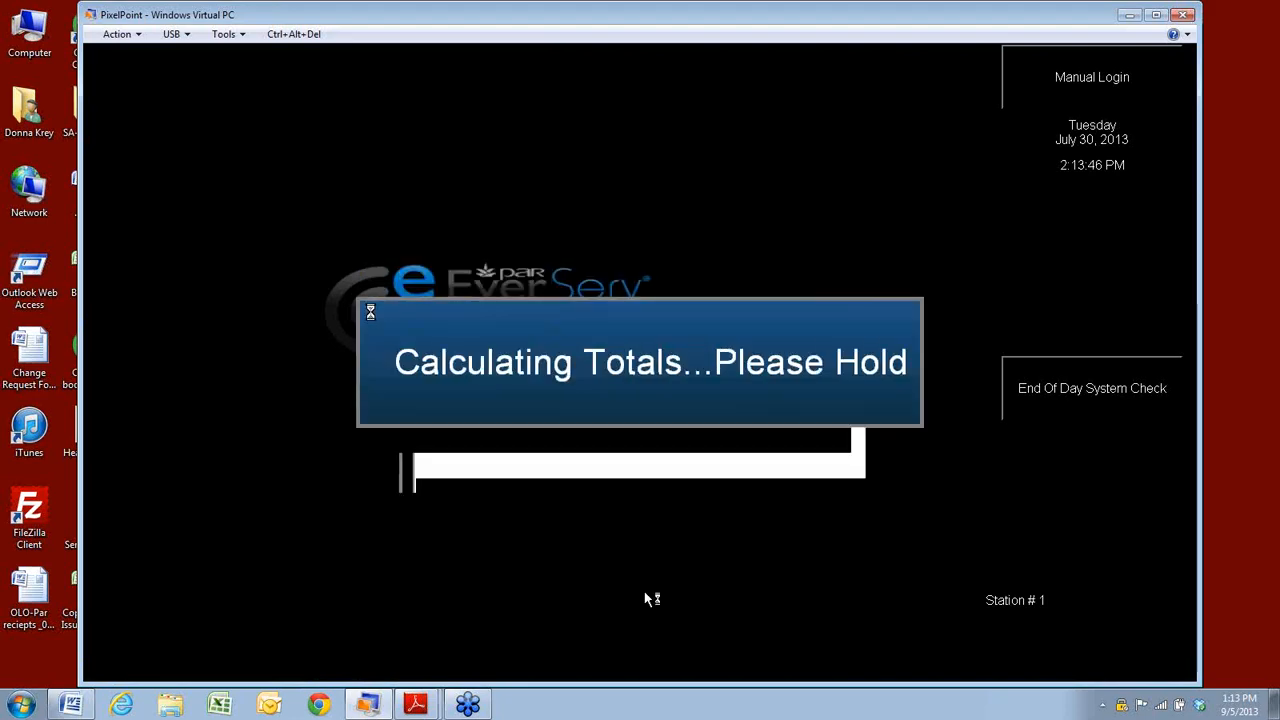
click(644, 592)
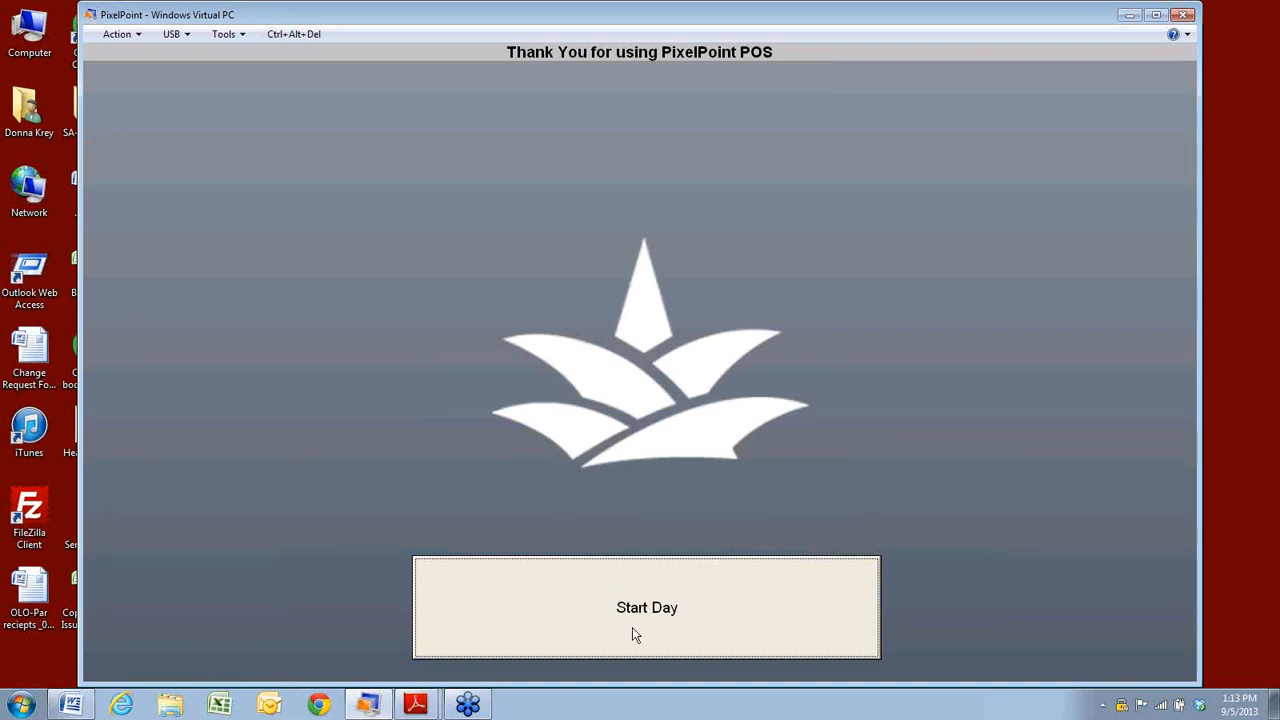
Start the new day with the current date, log in manually with the employee code, and return to BackOffice.
click(632, 633)
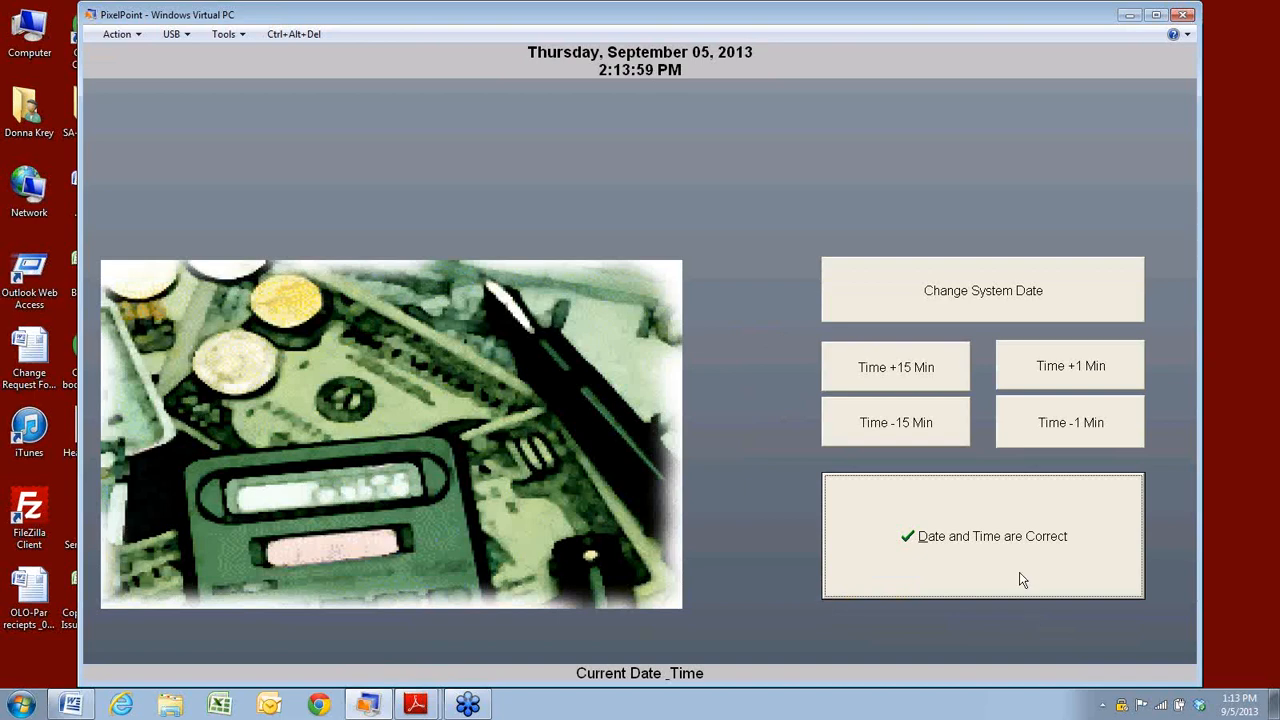
click(1021, 579)
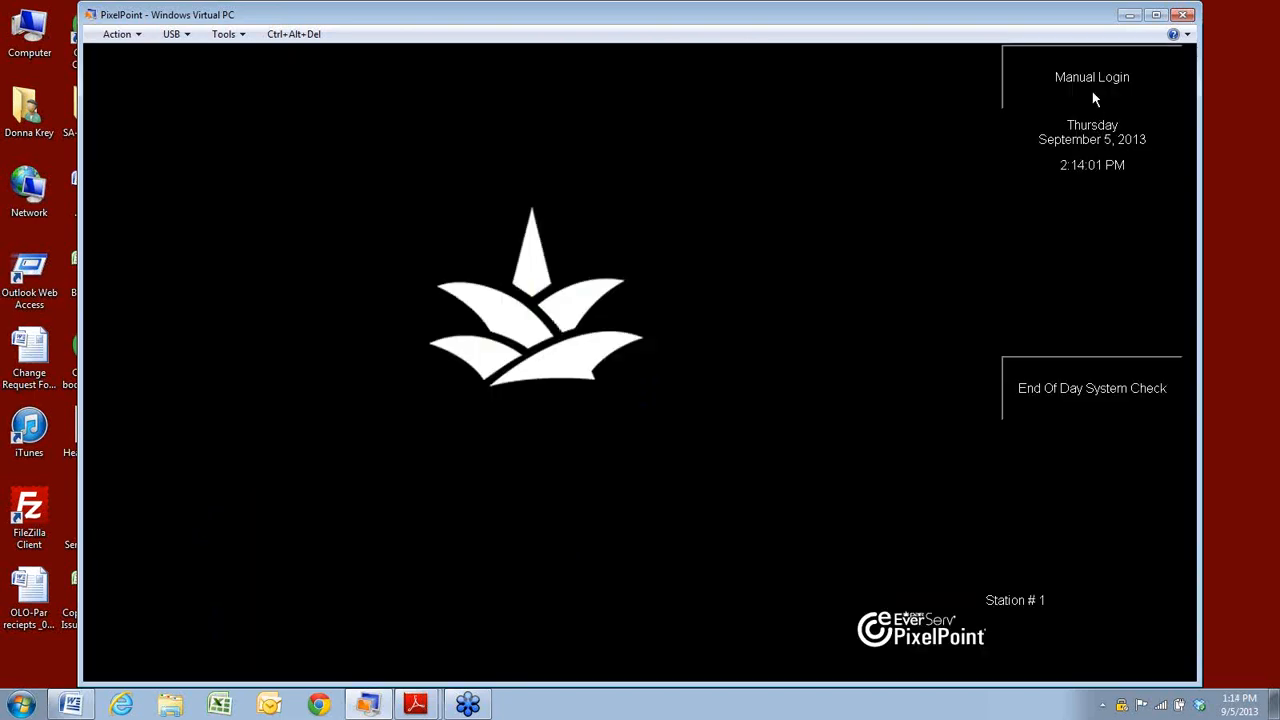
click(825, 457)
click(788, 332)
text(**)
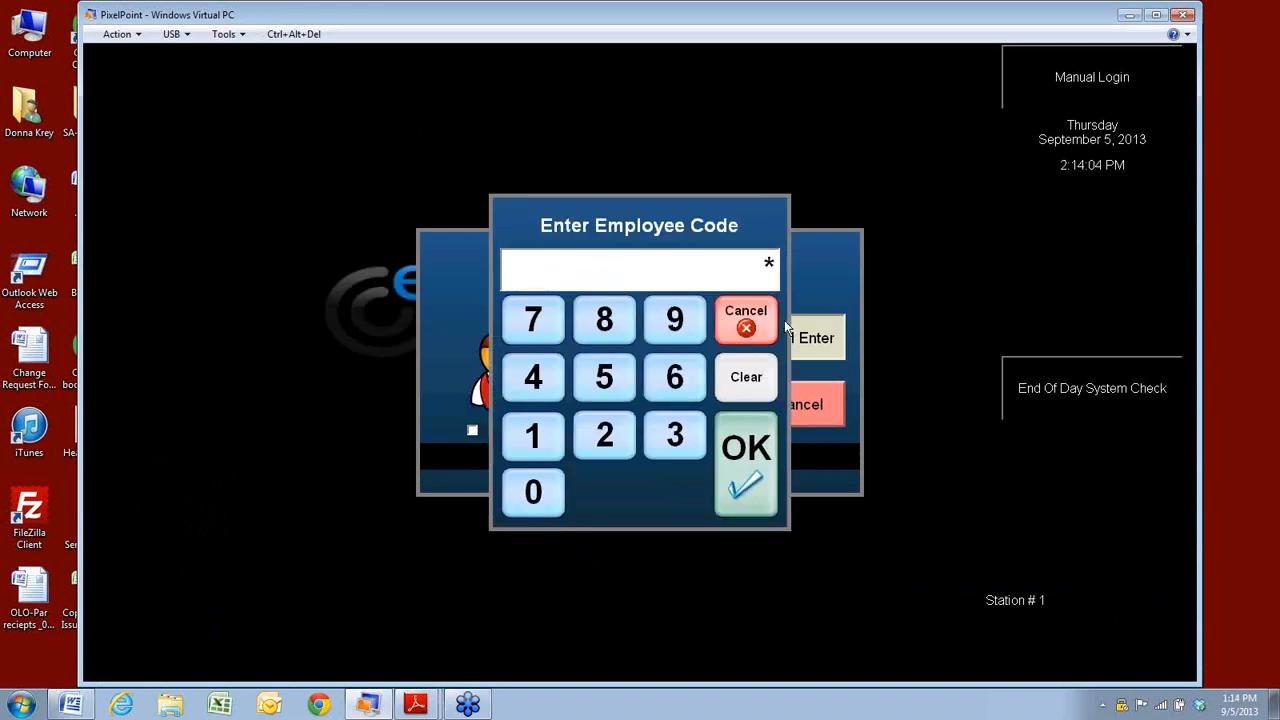
key(Return)
text(***)
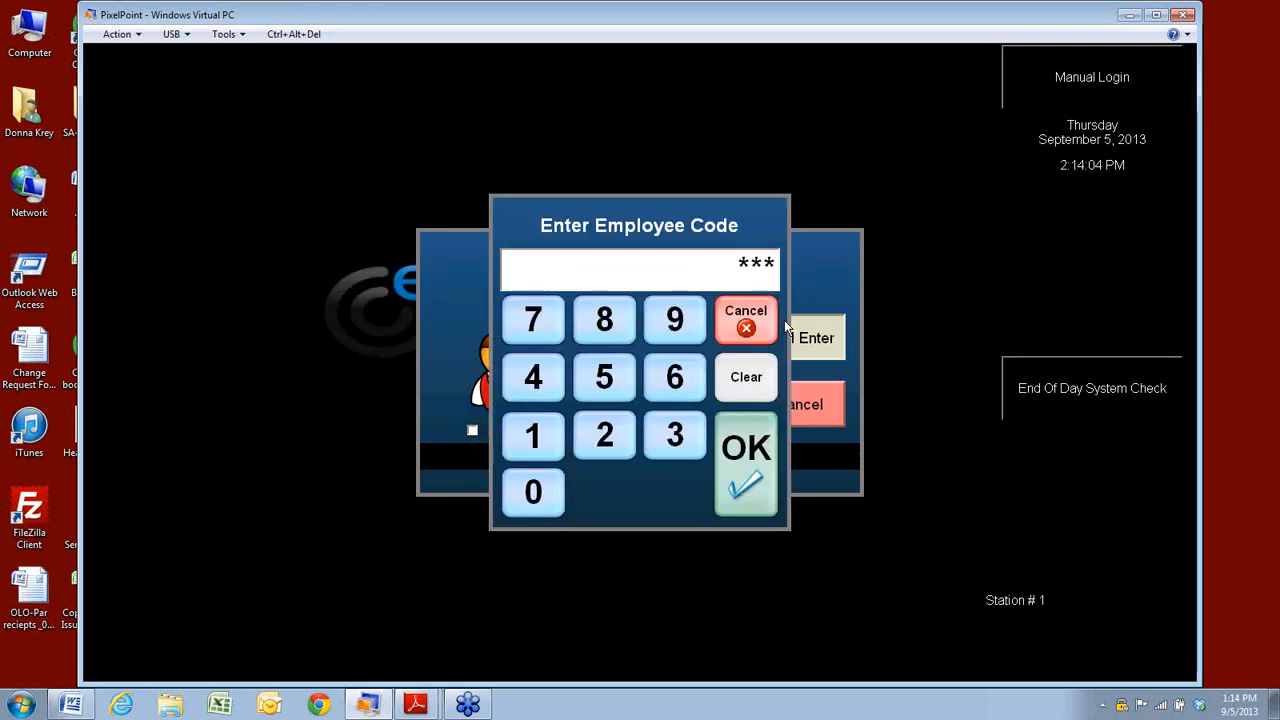
key(Return)
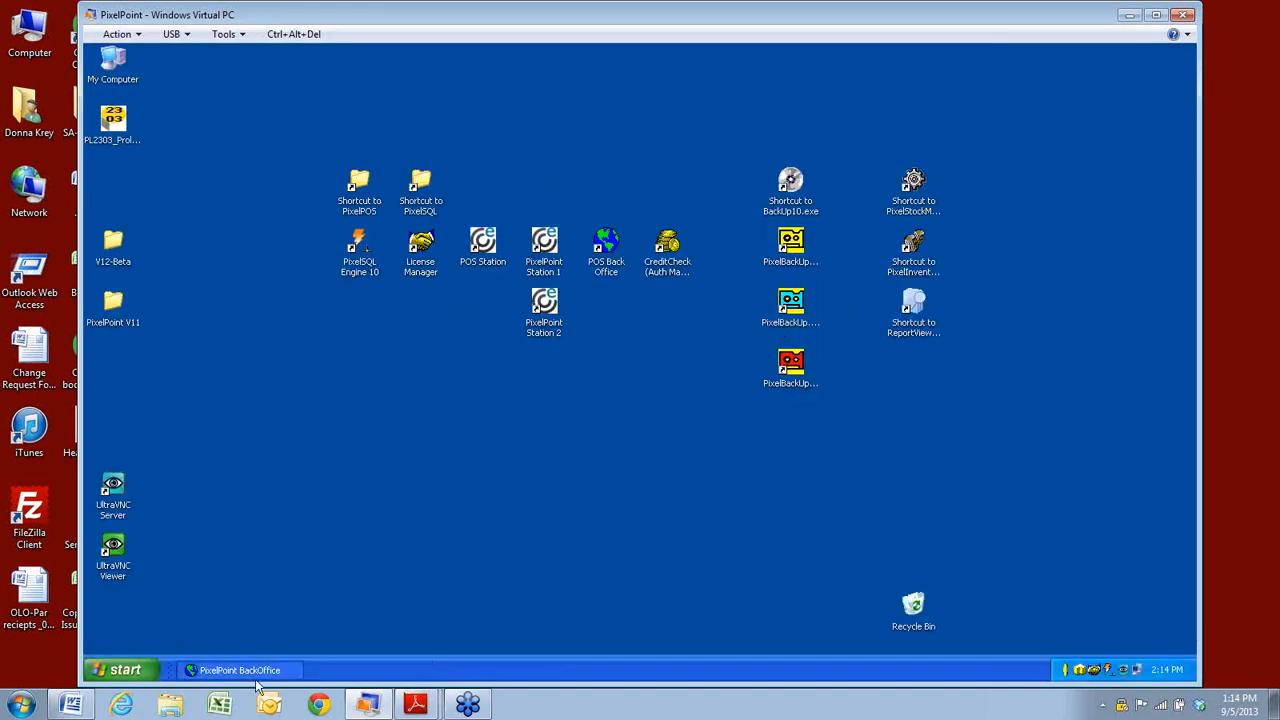
click(245, 670)
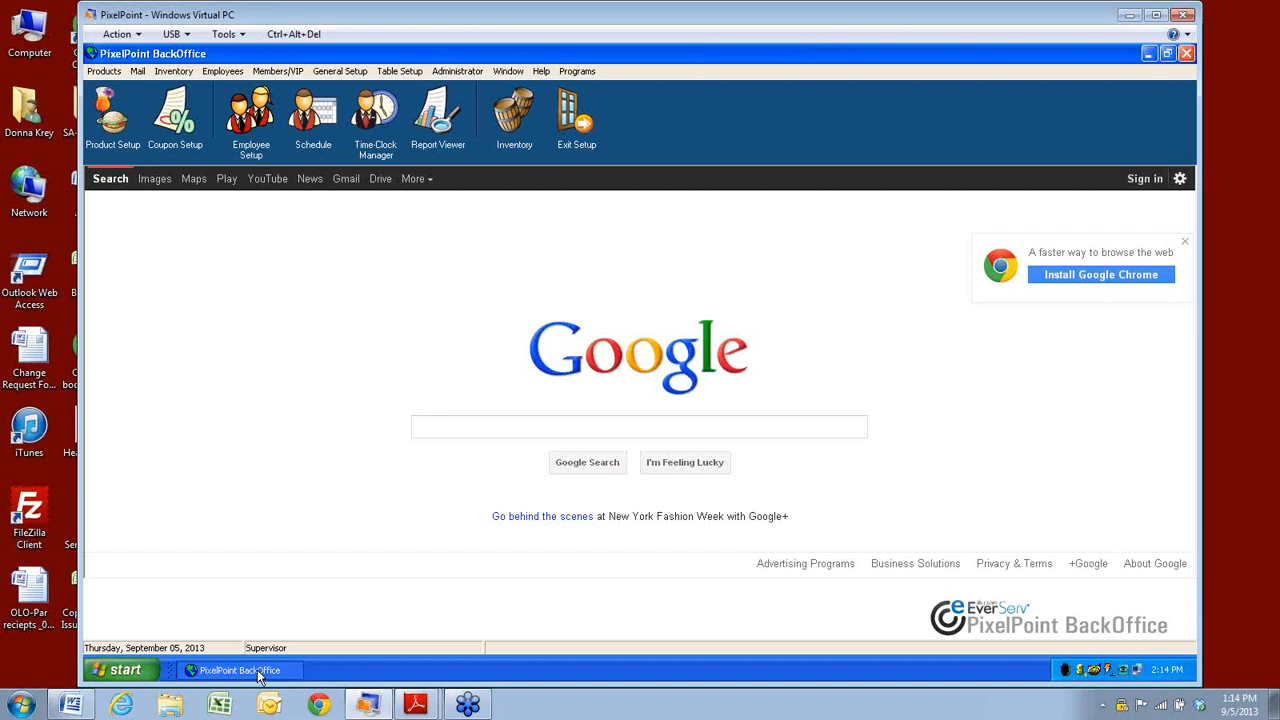
Open Employees > Cash Management and select the Safe node to list all five safes.
click(223, 73)
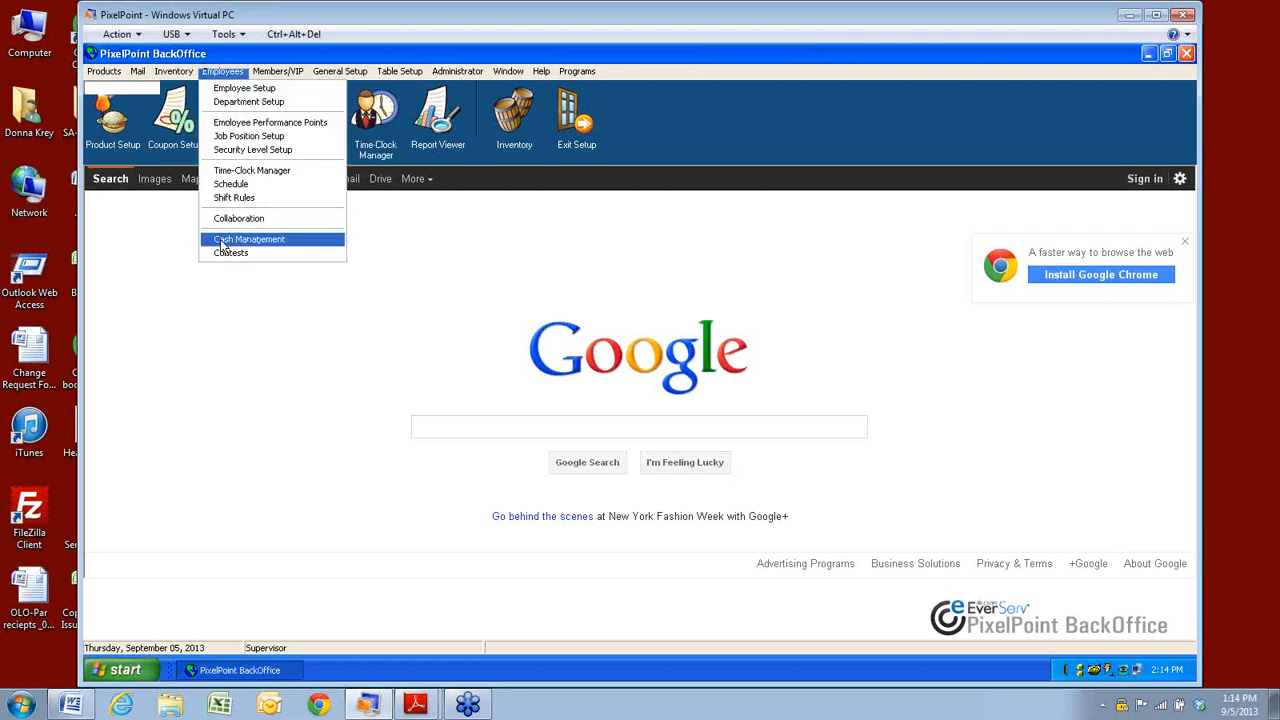
click(222, 242)
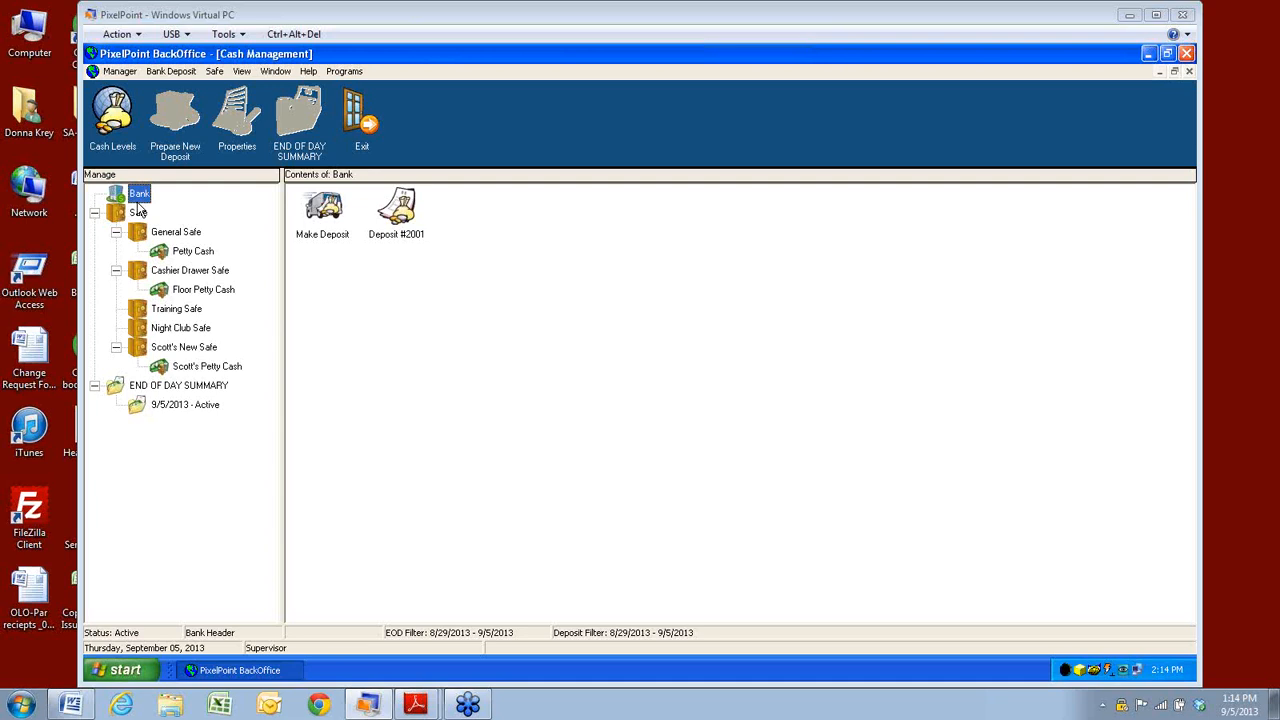
click(117, 218)
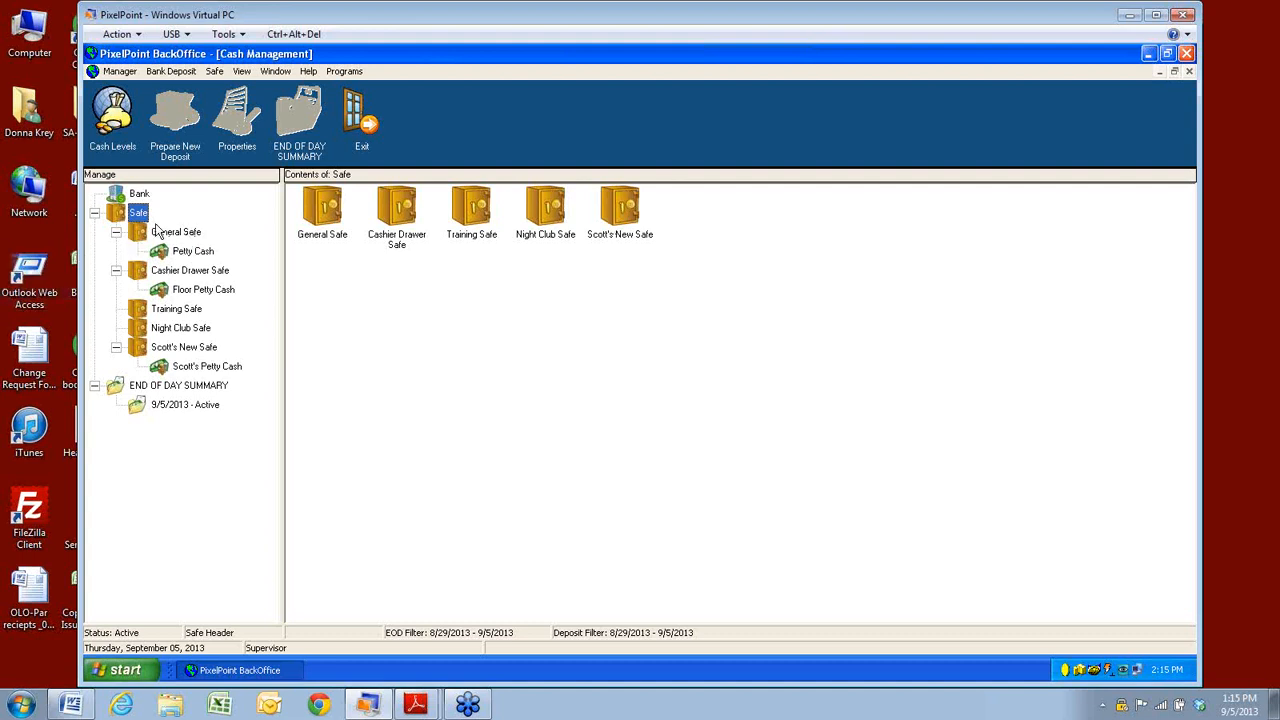
Select Cashier Drawer Safe to see its Pay IN, Pay OUT and Transfer Funds actions, then open the Manager menu.
click(178, 277)
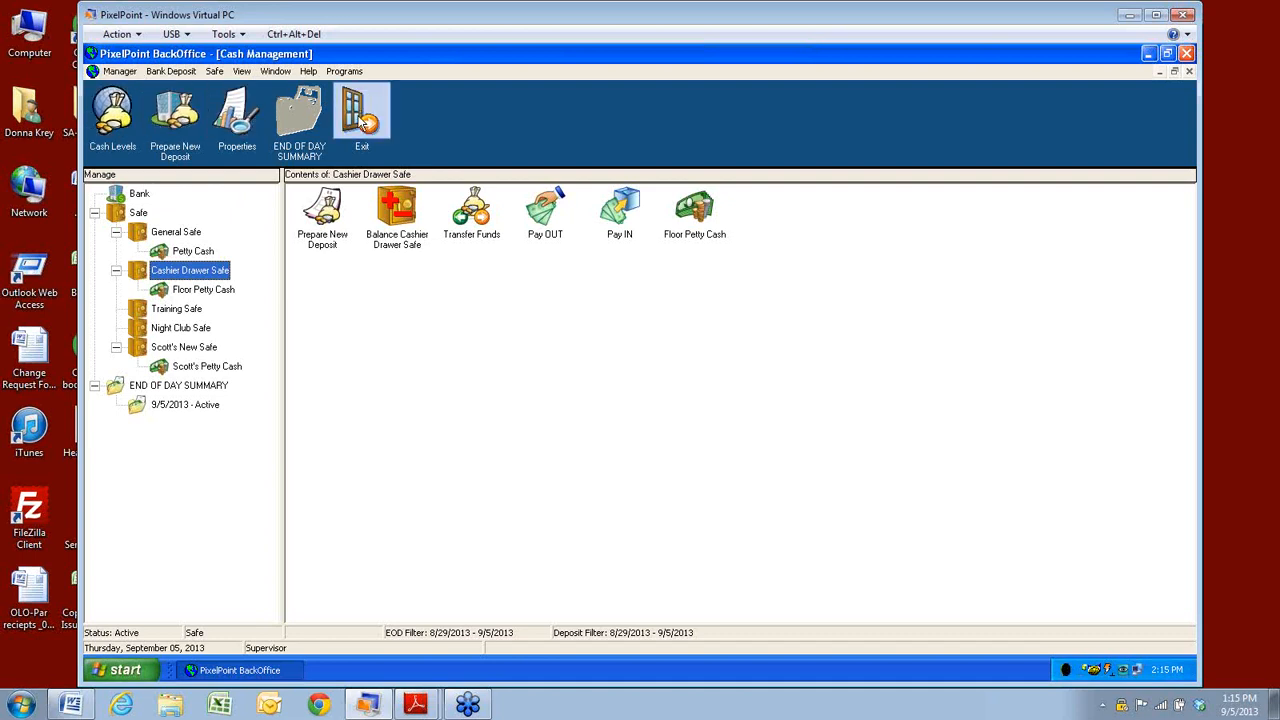
click(118, 71)
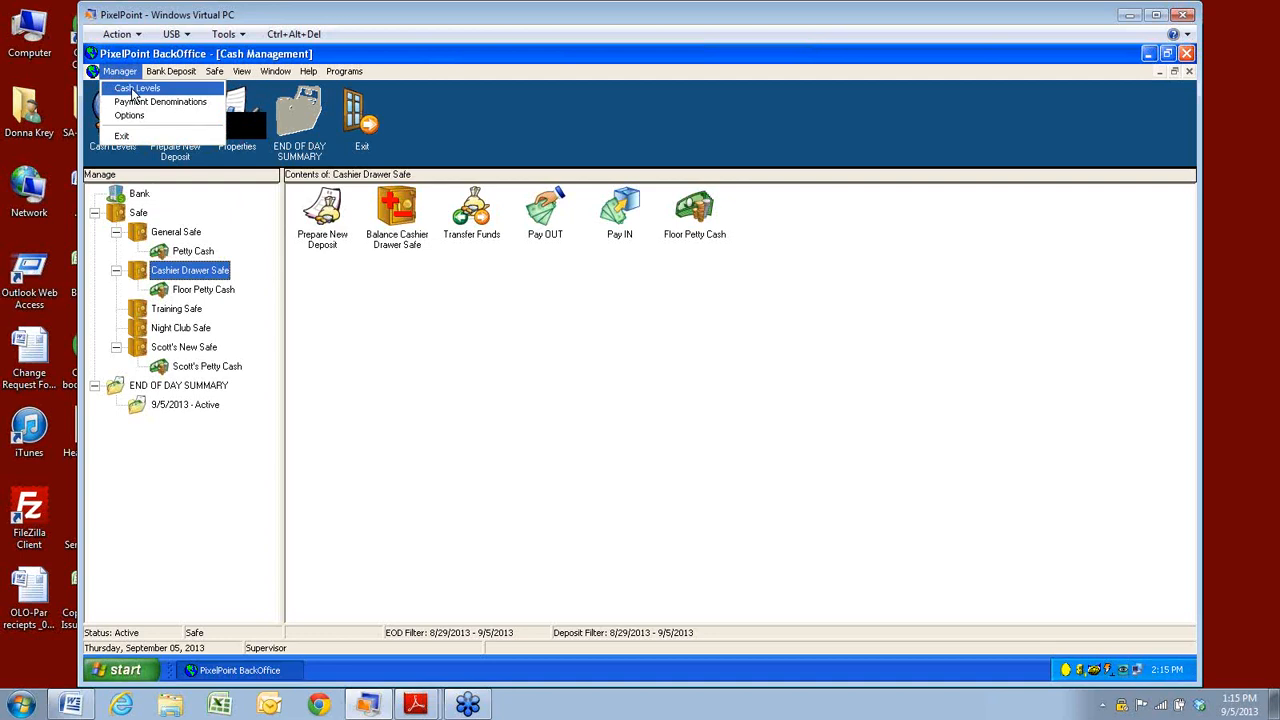
Open Cash Levels and filter by the Cashier Drawer Safe, then back to all safes.
click(133, 89)
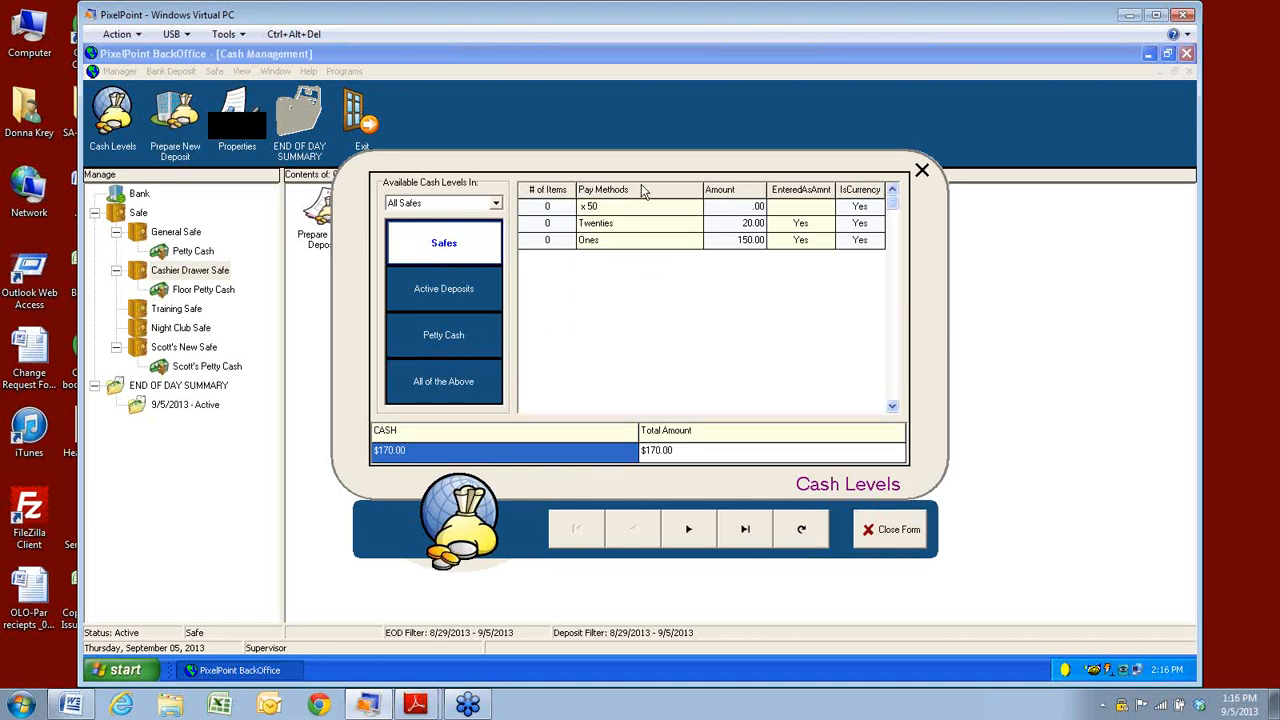
click(893, 190)
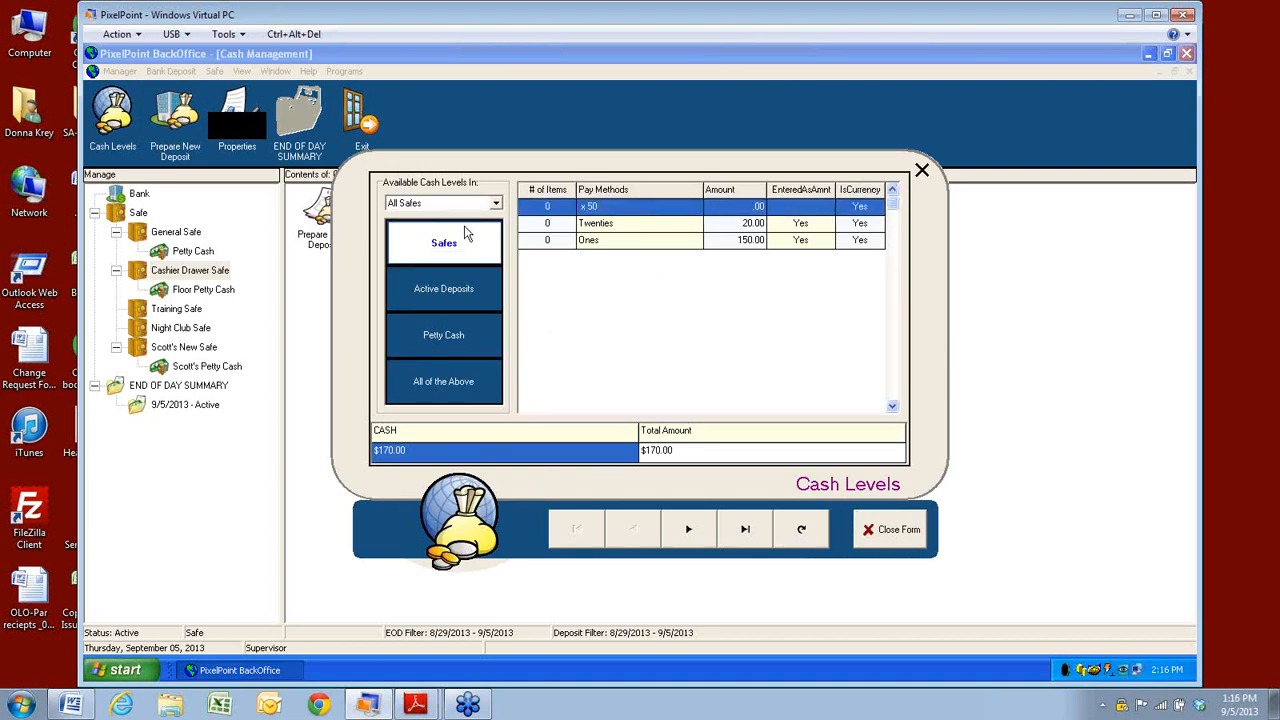
click(496, 204)
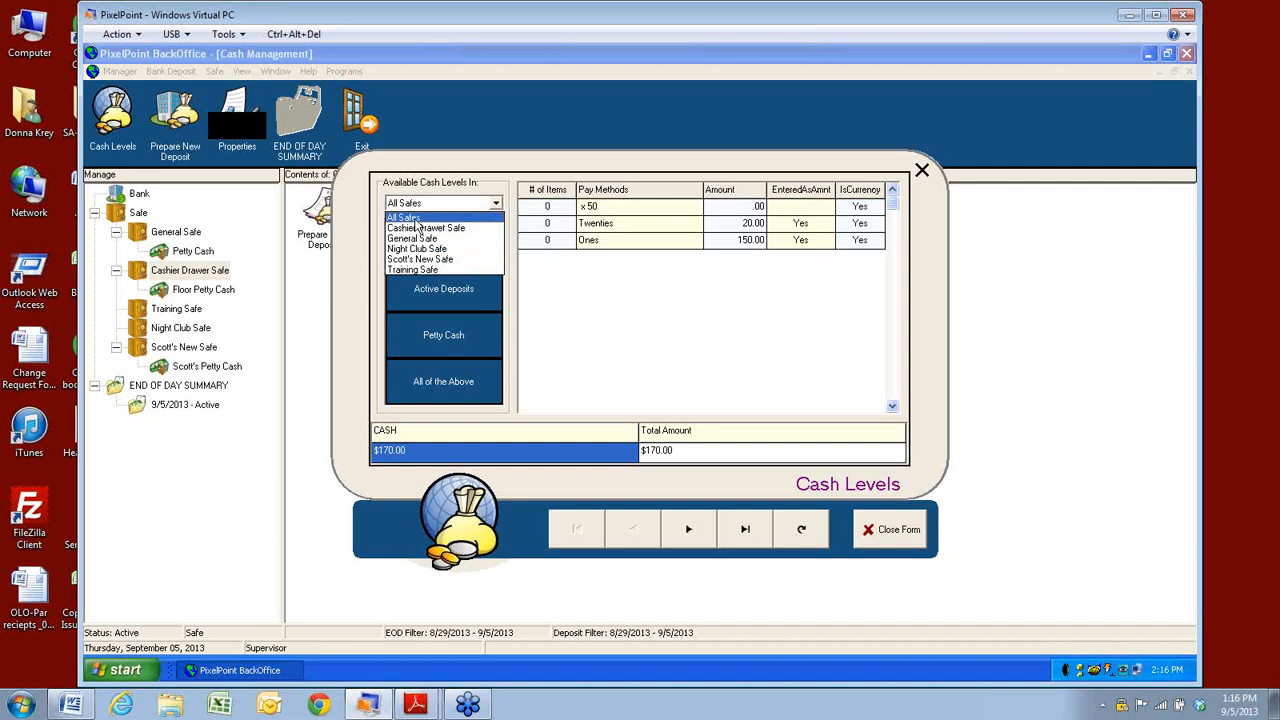
click(417, 228)
click(496, 204)
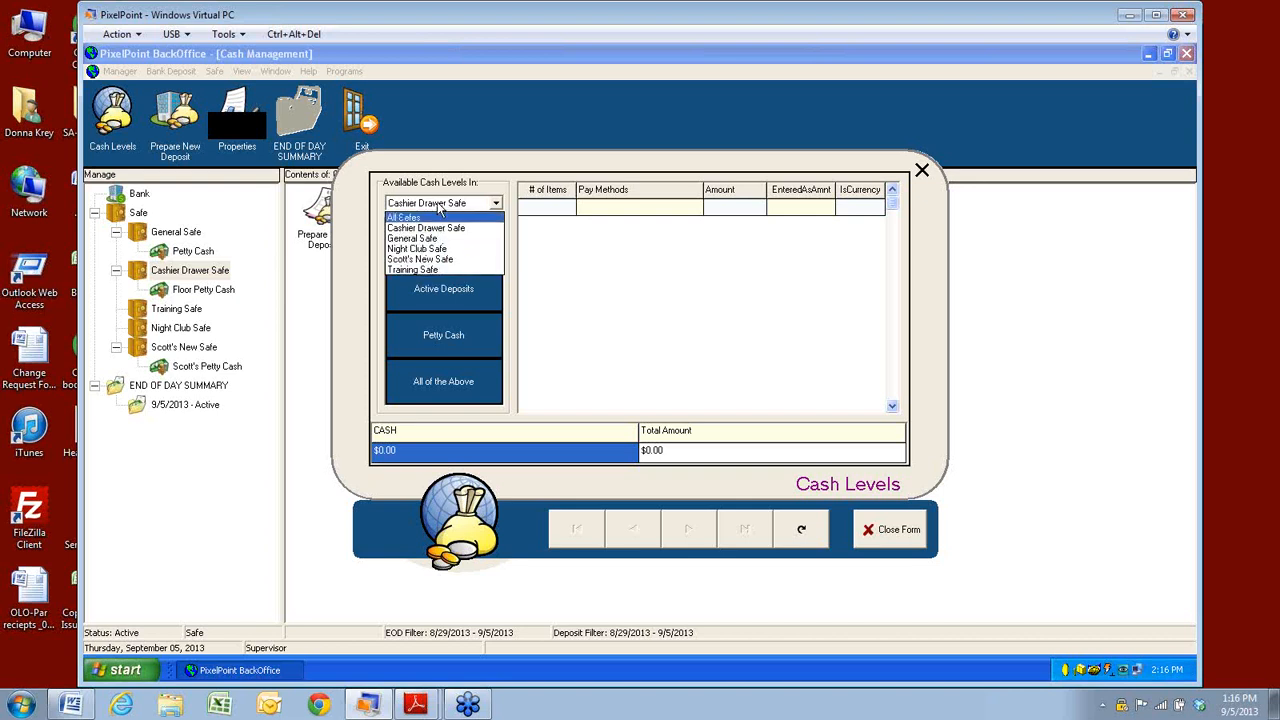
click(403, 217)
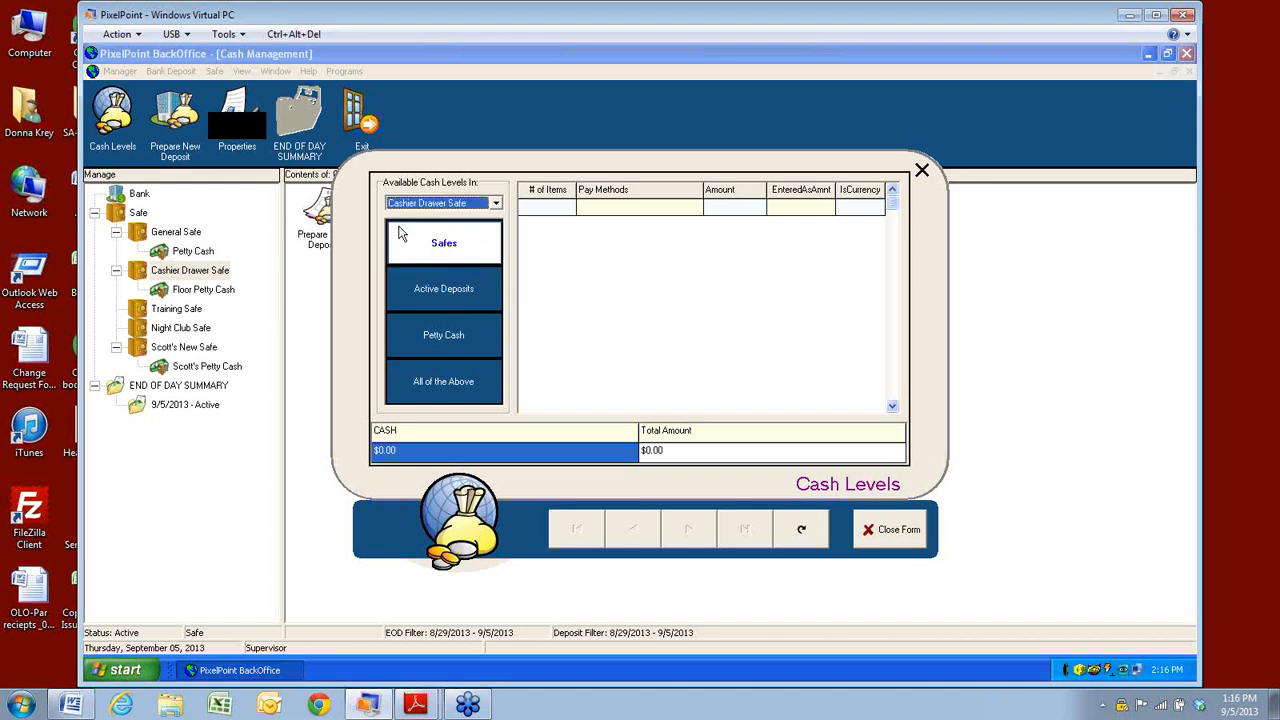
click(482, 250)
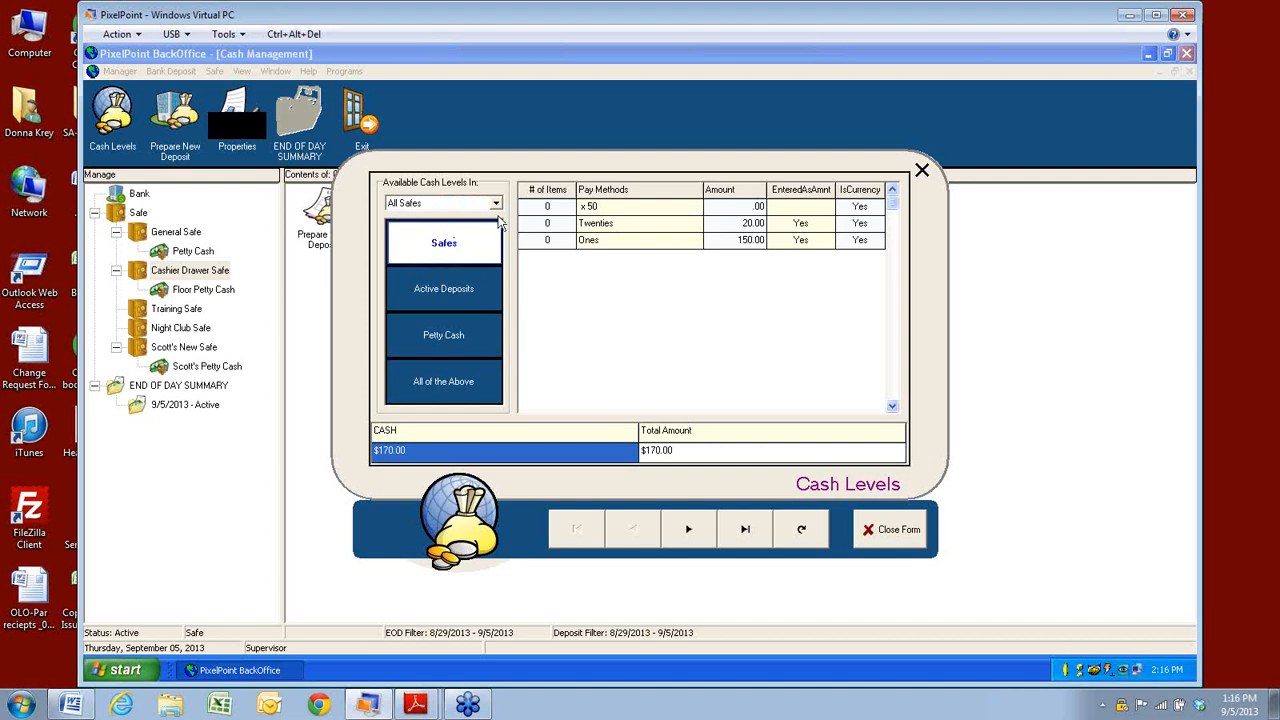
View cash held in active deposits and petty cash, keeping All Petty Cash selected.
click(451, 305)
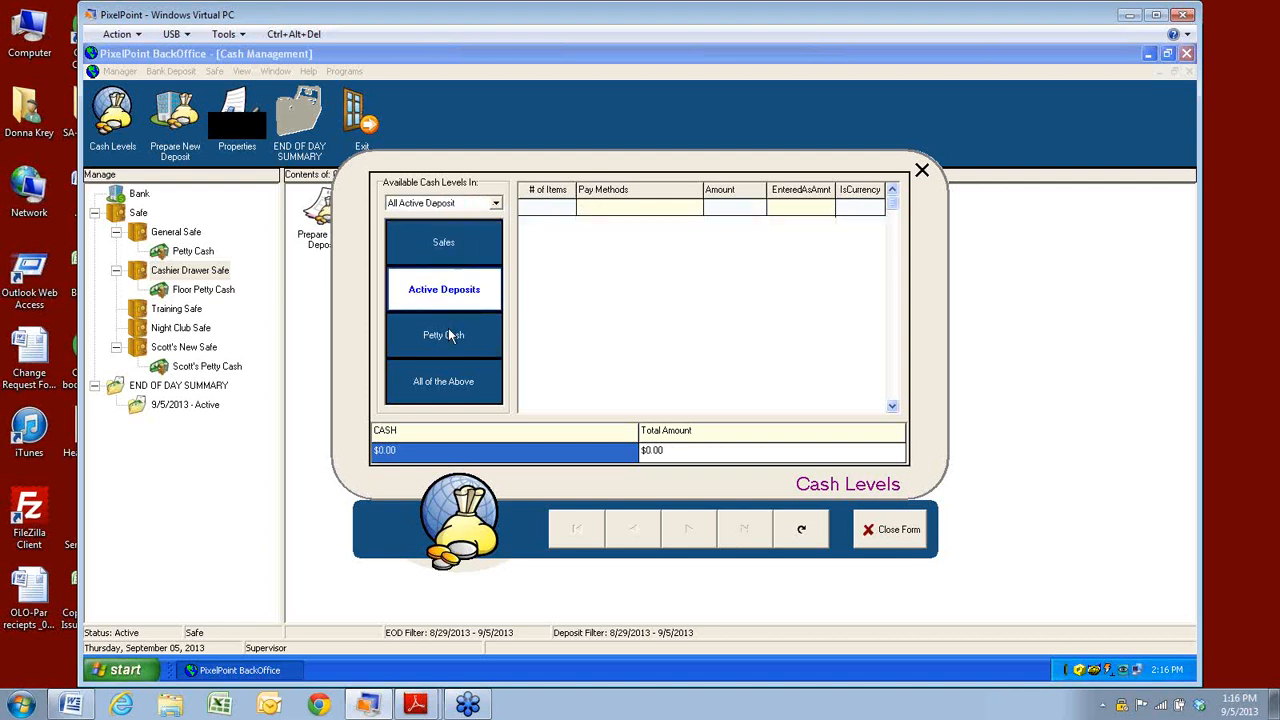
click(457, 334)
click(495, 204)
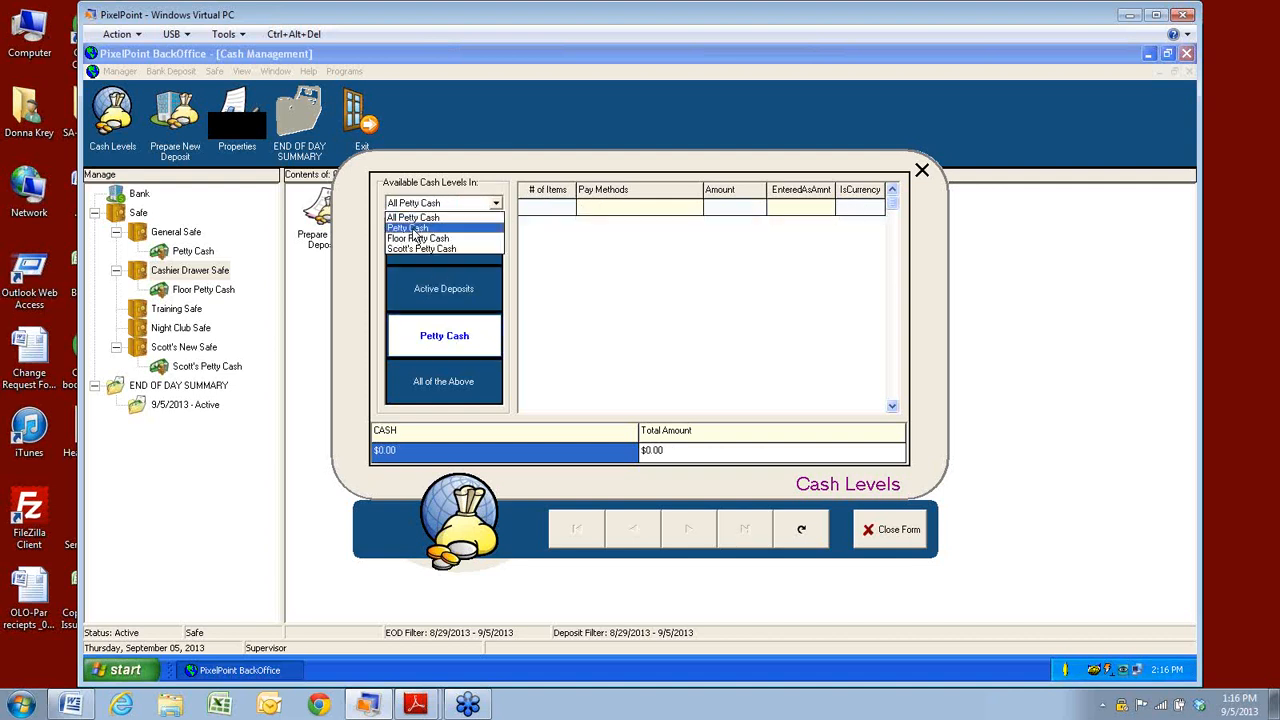
click(535, 329)
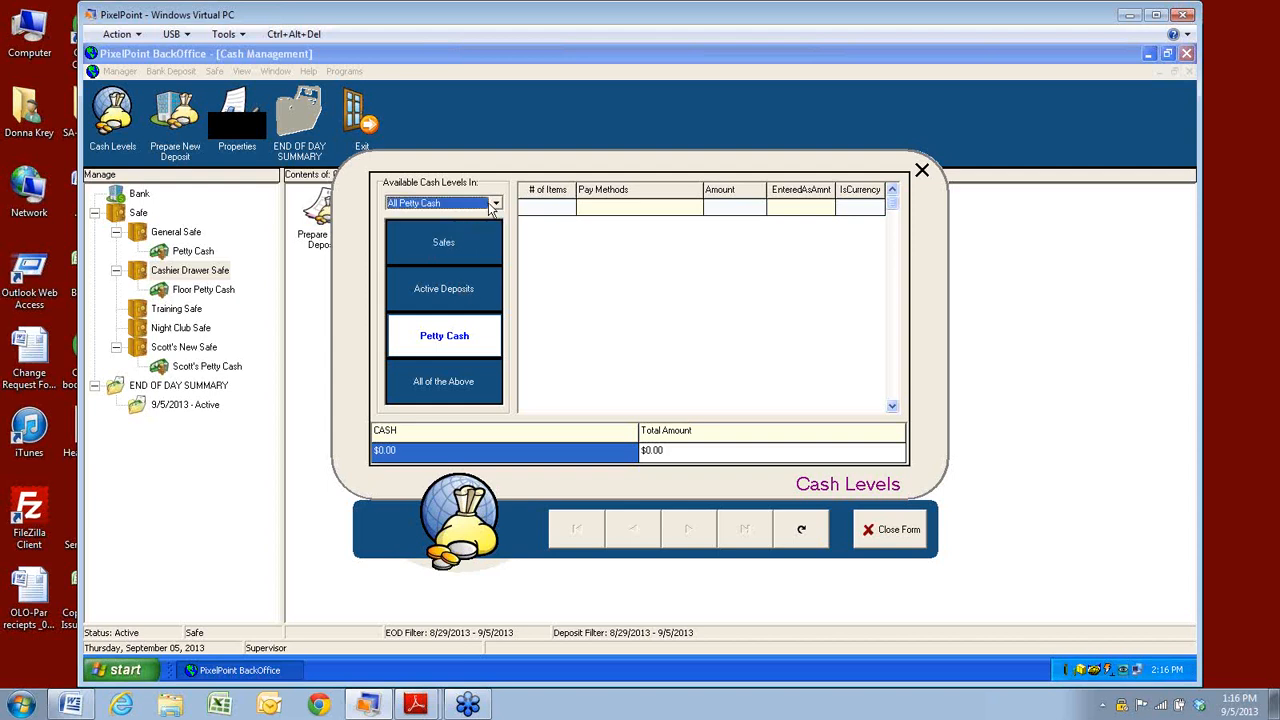
click(494, 205)
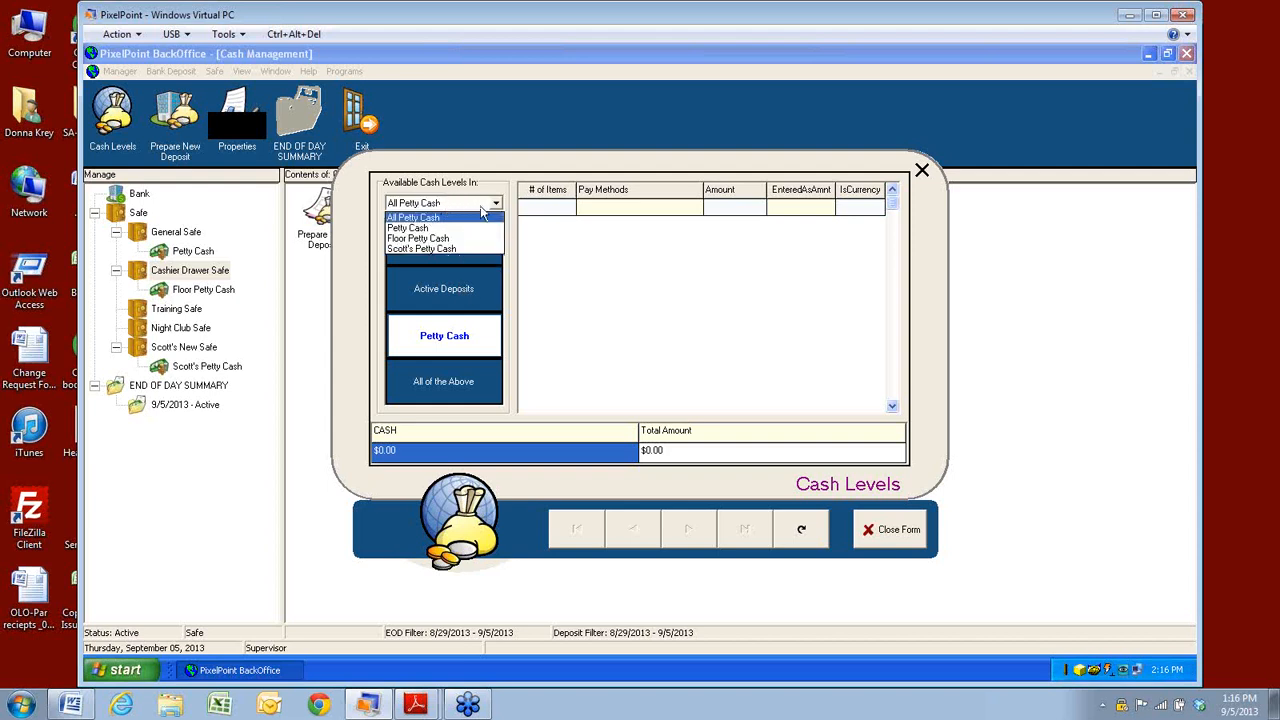
click(497, 205)
click(497, 205)
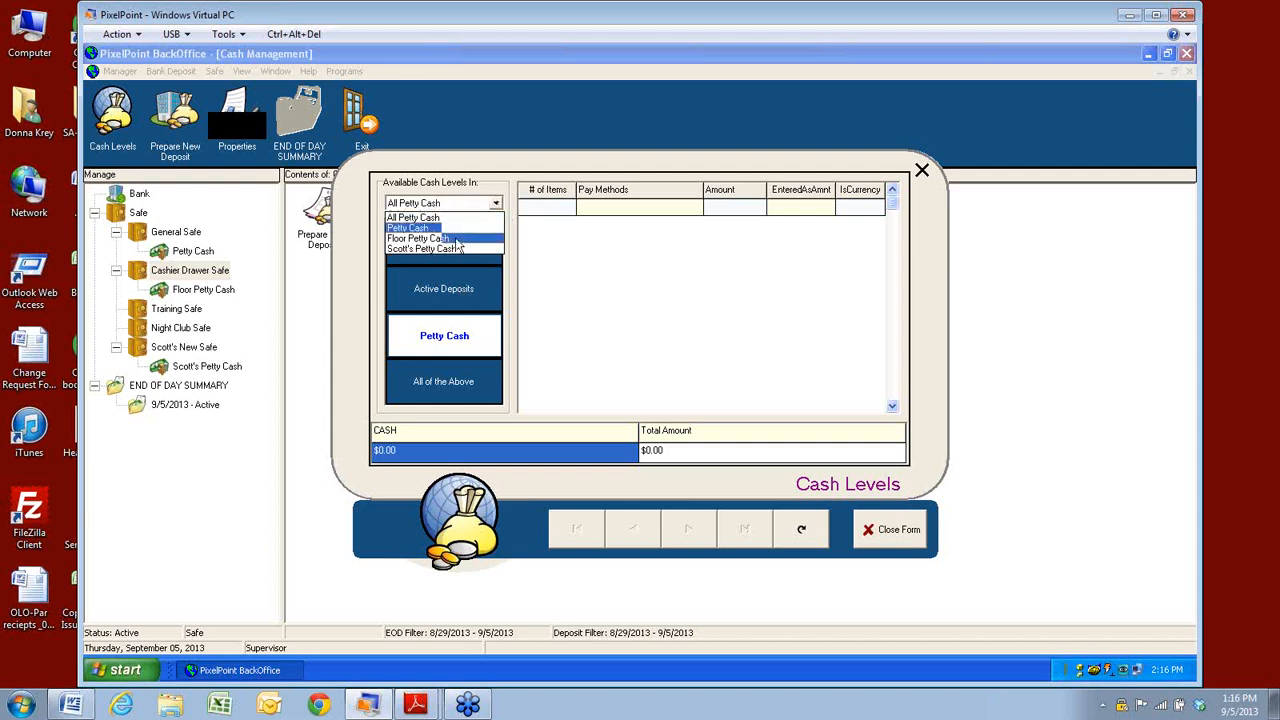
Review the $170.00 held in safes, including the x 50 denomination row, then close the Cash Levels form.
click(425, 306)
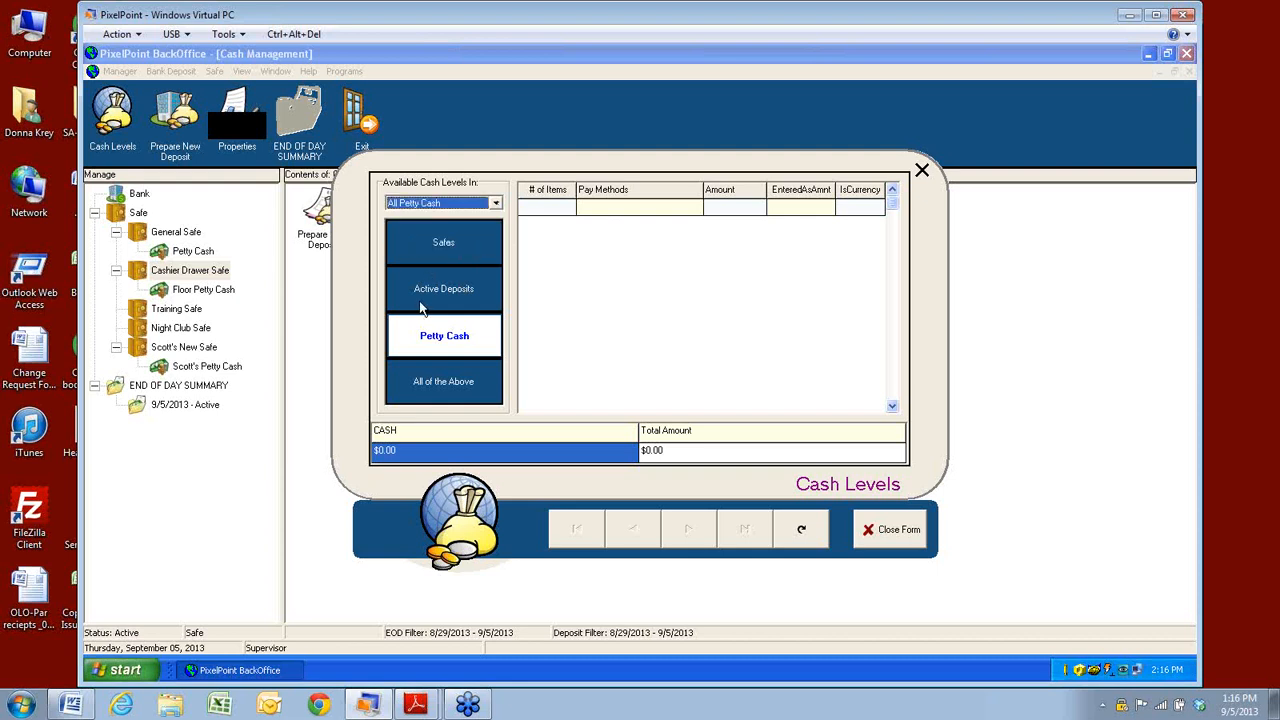
click(428, 245)
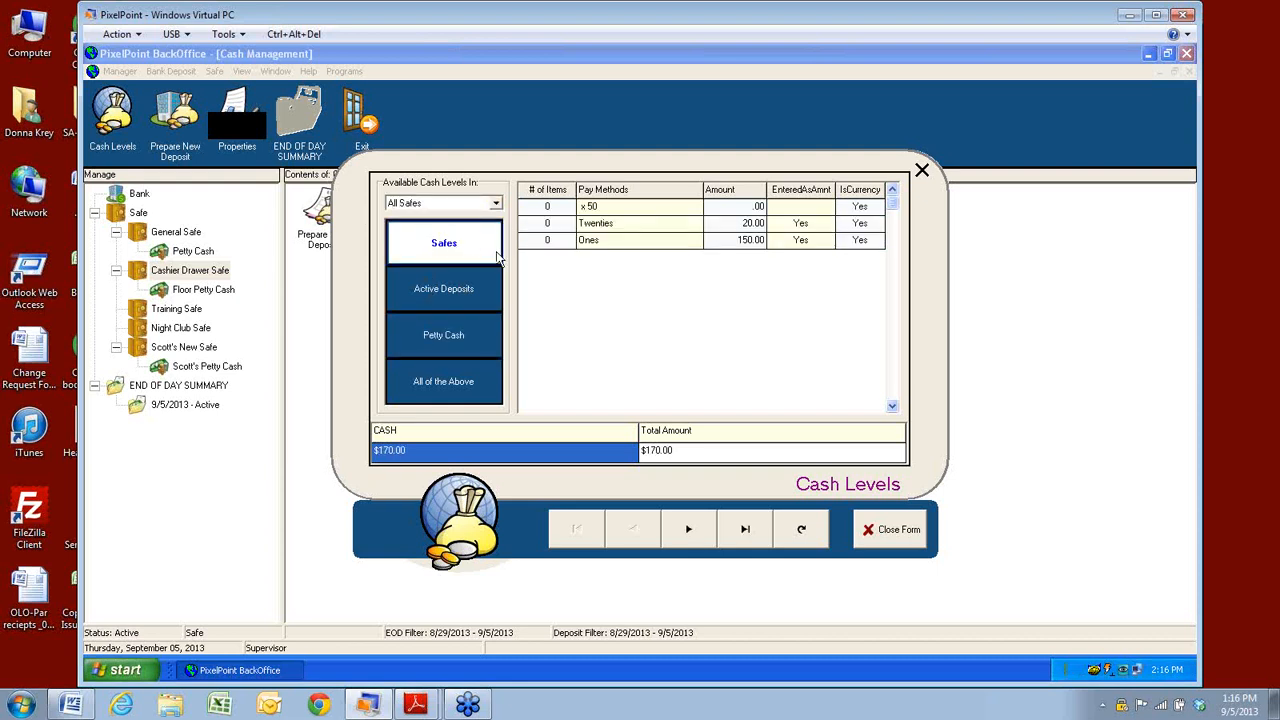
click(597, 207)
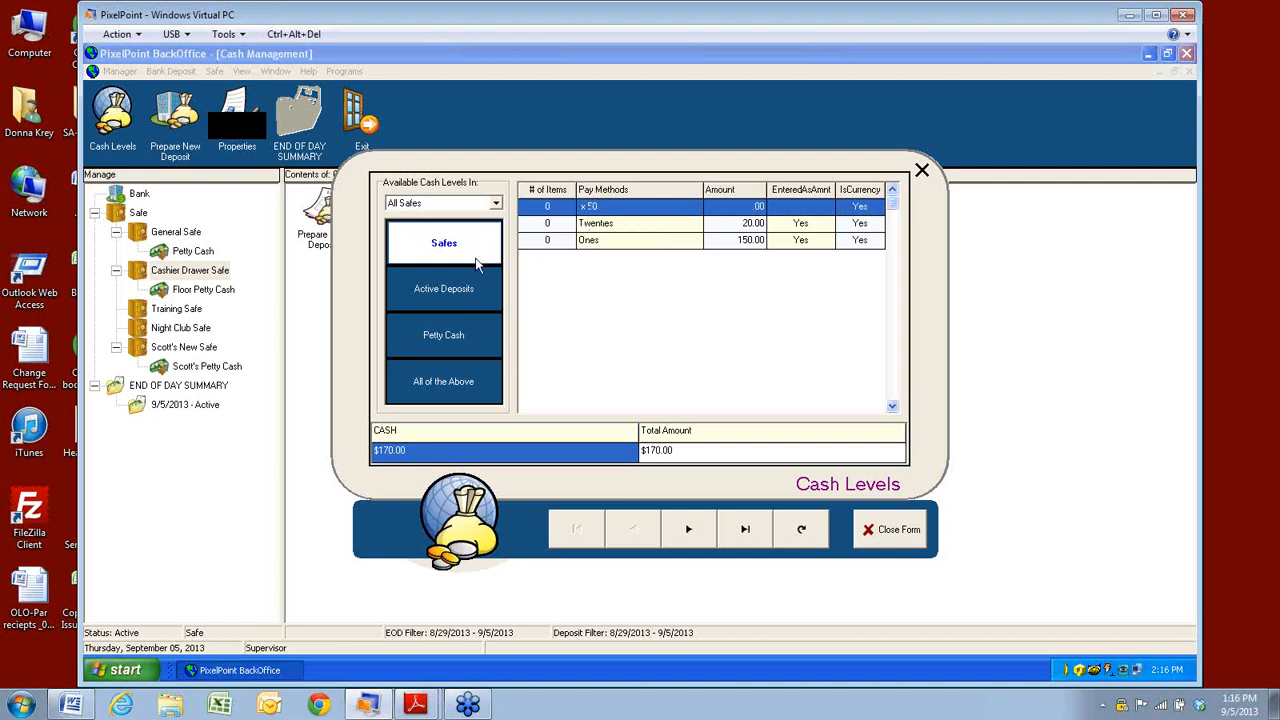
click(454, 290)
click(453, 338)
click(447, 385)
click(444, 290)
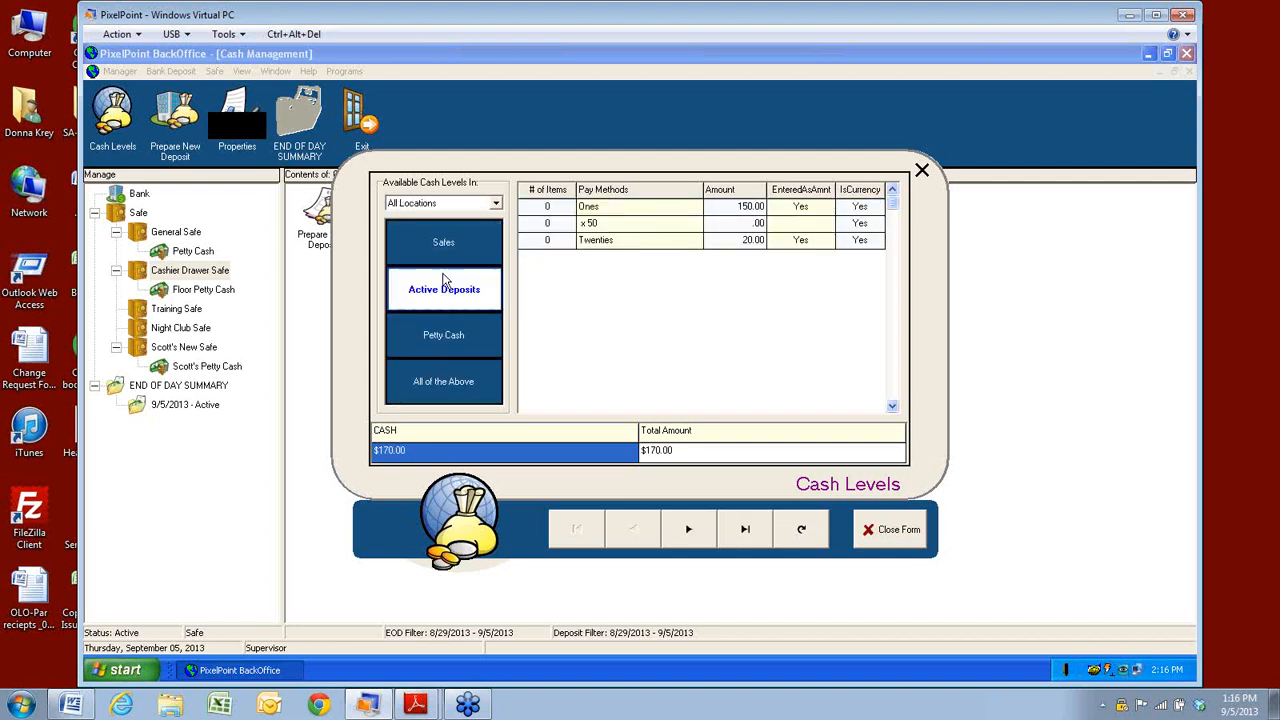
click(446, 245)
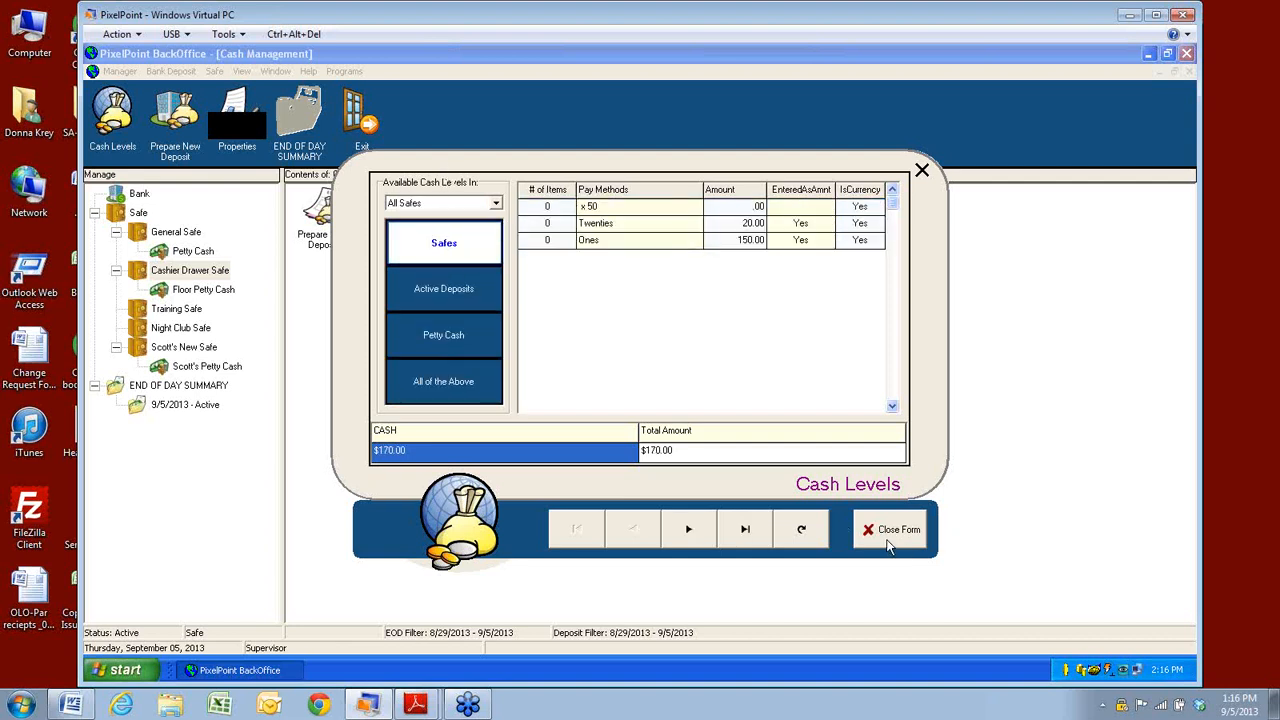
click(889, 533)
click(124, 72)
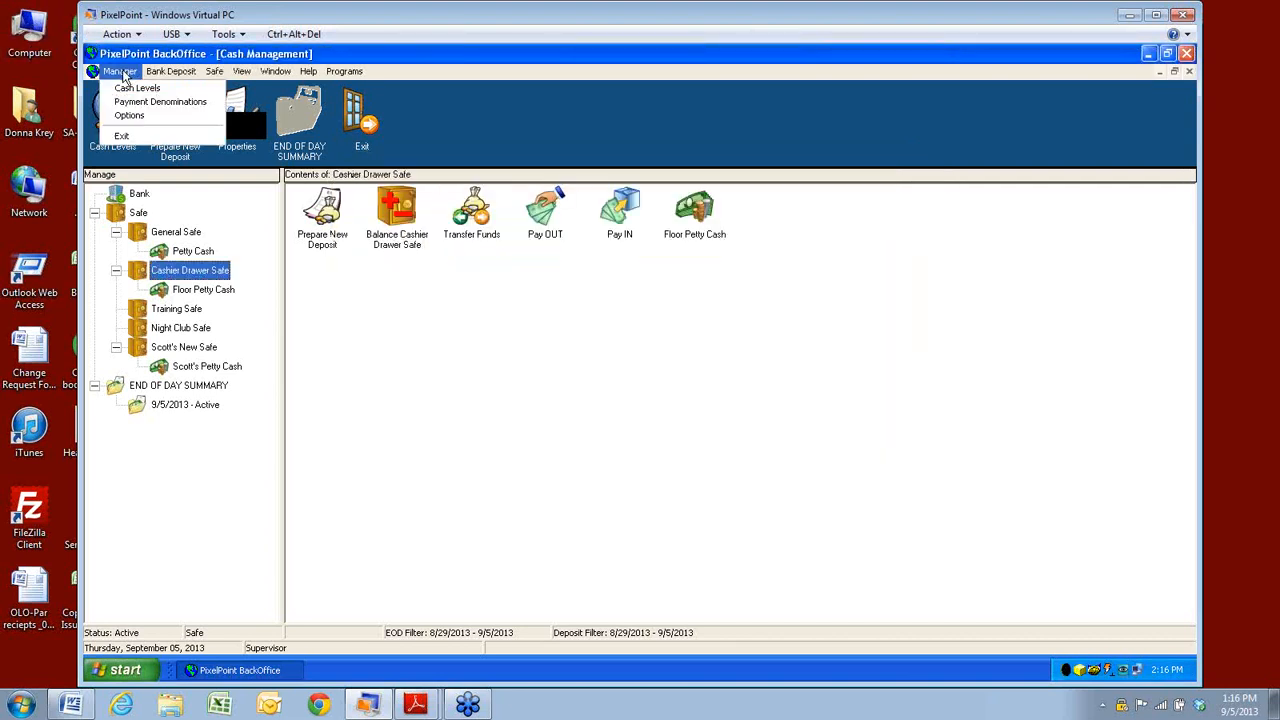
click(127, 101)
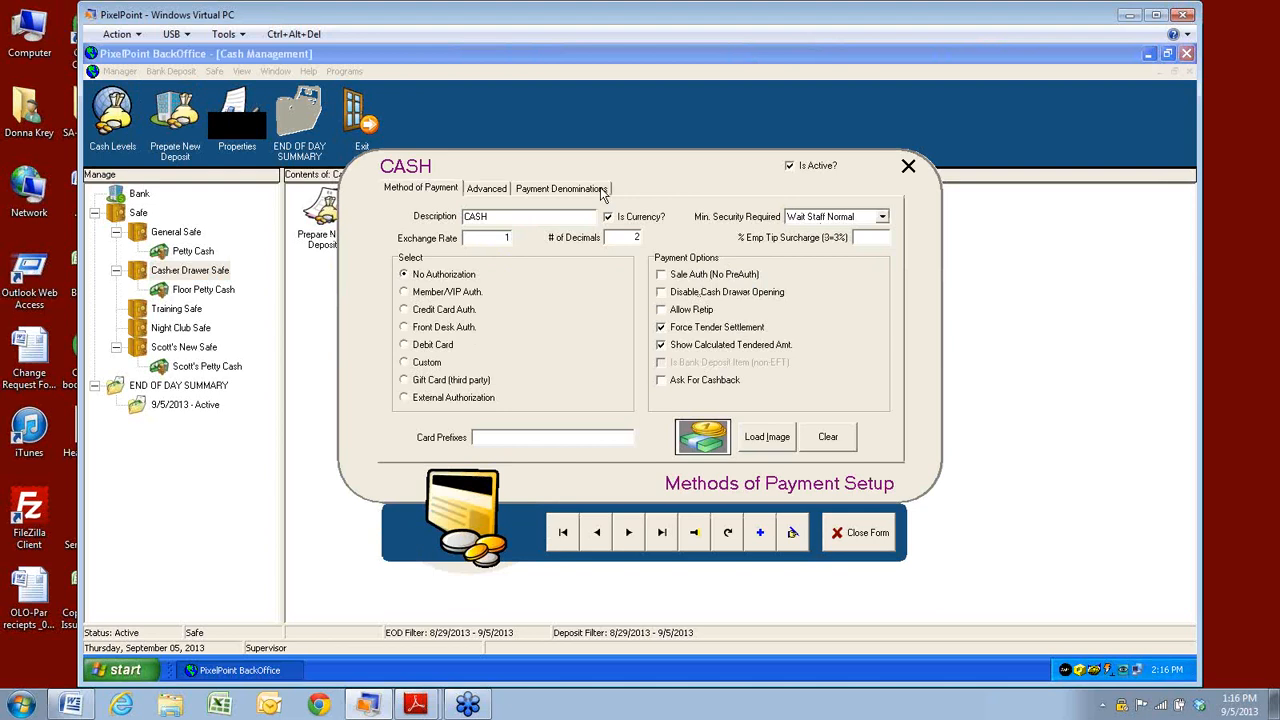
click(548, 193)
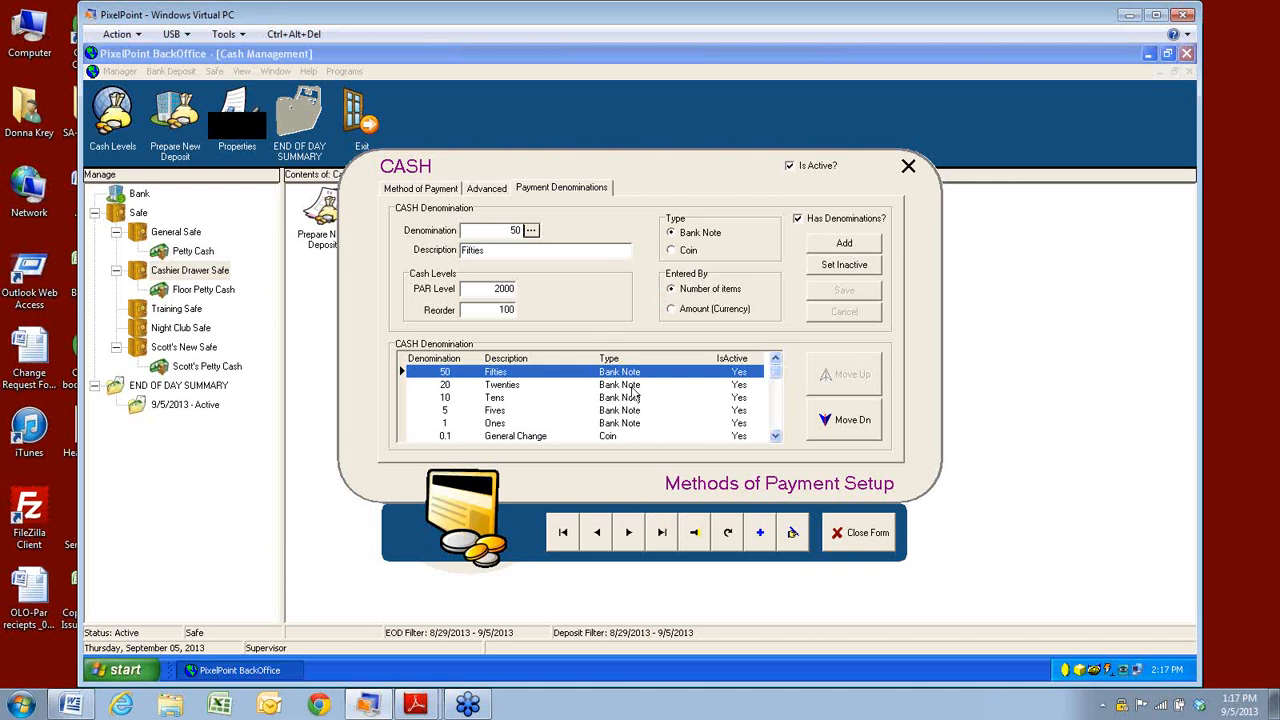
click(497, 387)
click(498, 411)
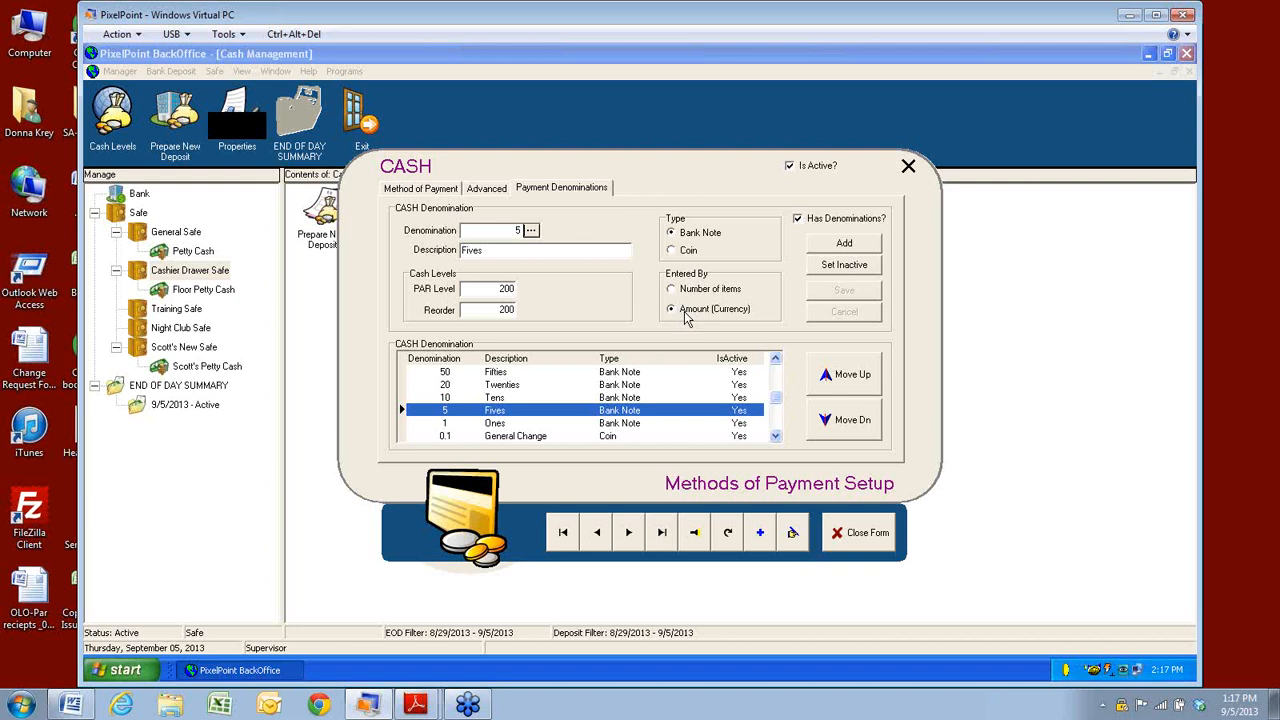
click(772, 437)
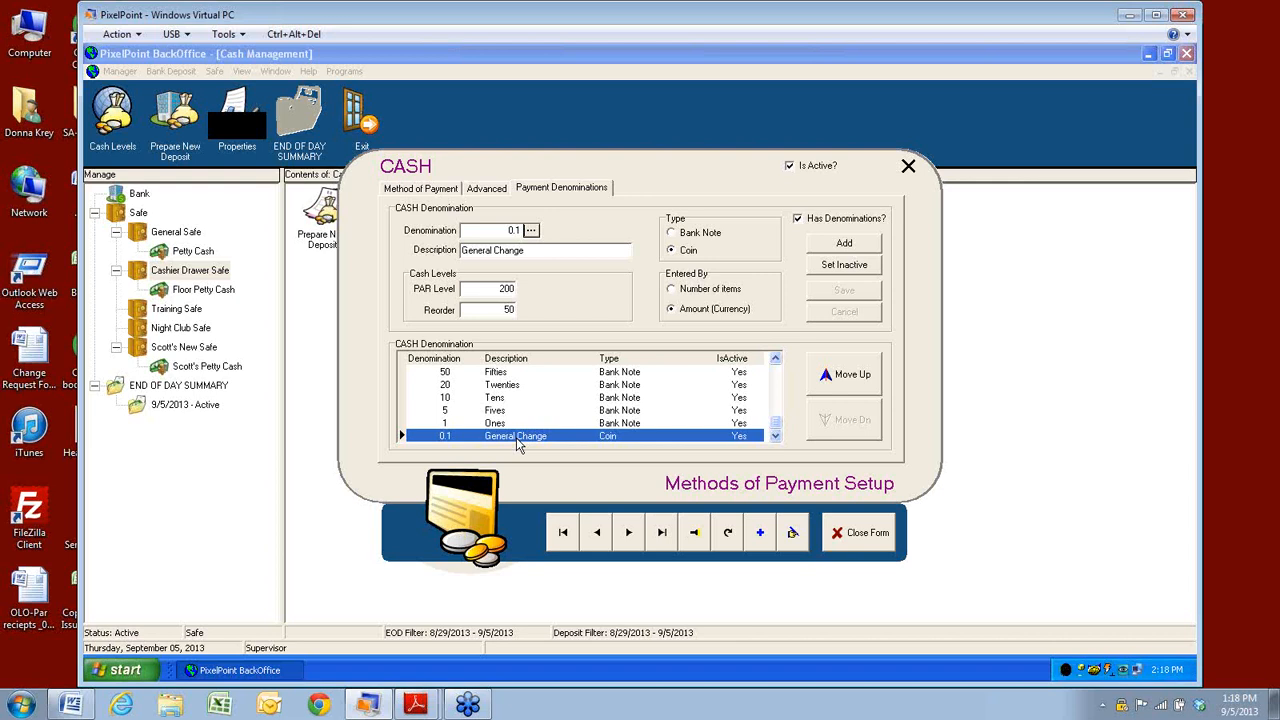
click(866, 532)
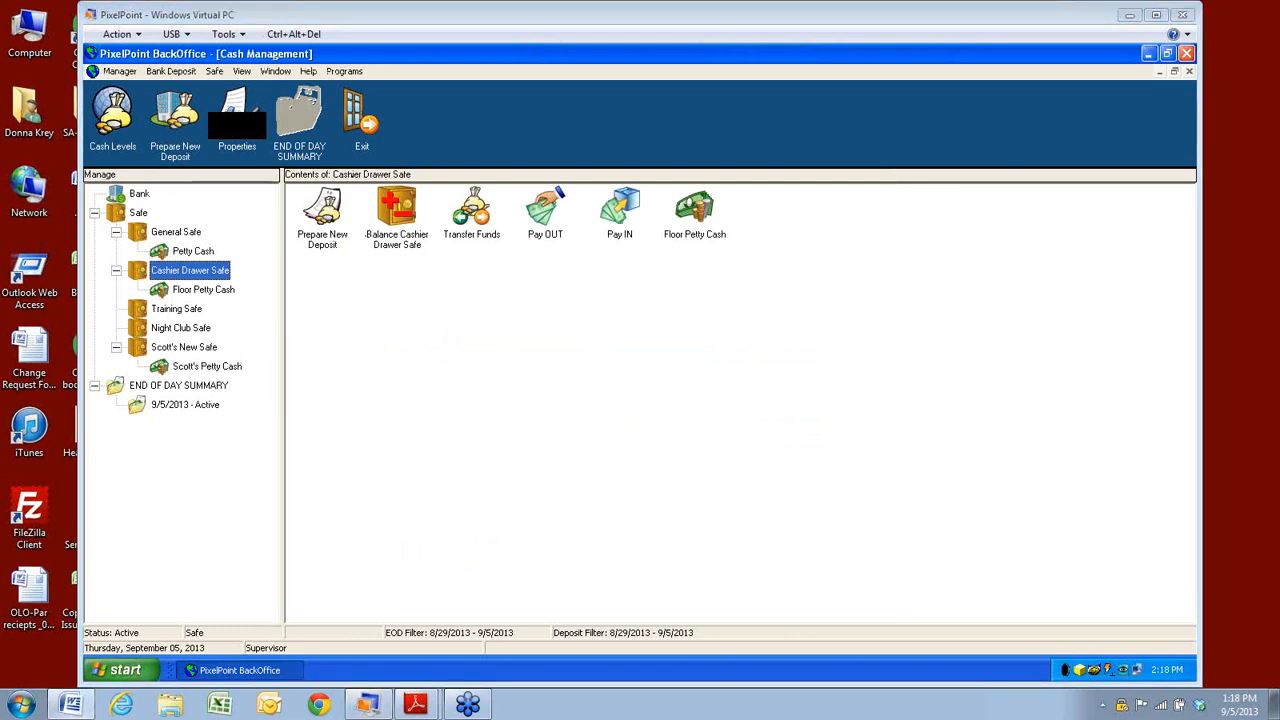
click(165, 71)
mouse_move(122, 74)
click(129, 115)
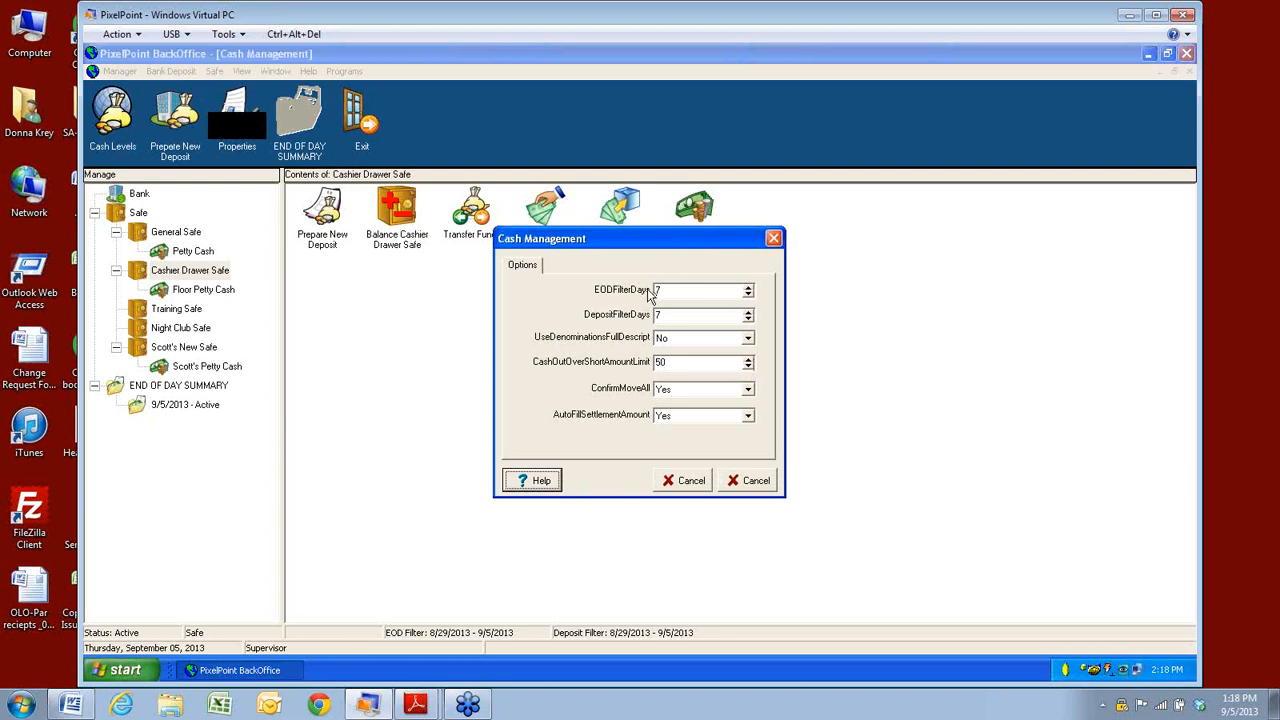
mouse_move(605, 298)
mouse_move(617, 319)
mouse_move(568, 349)
mouse_move(607, 345)
mouse_move(563, 372)
click(748, 390)
click(749, 398)
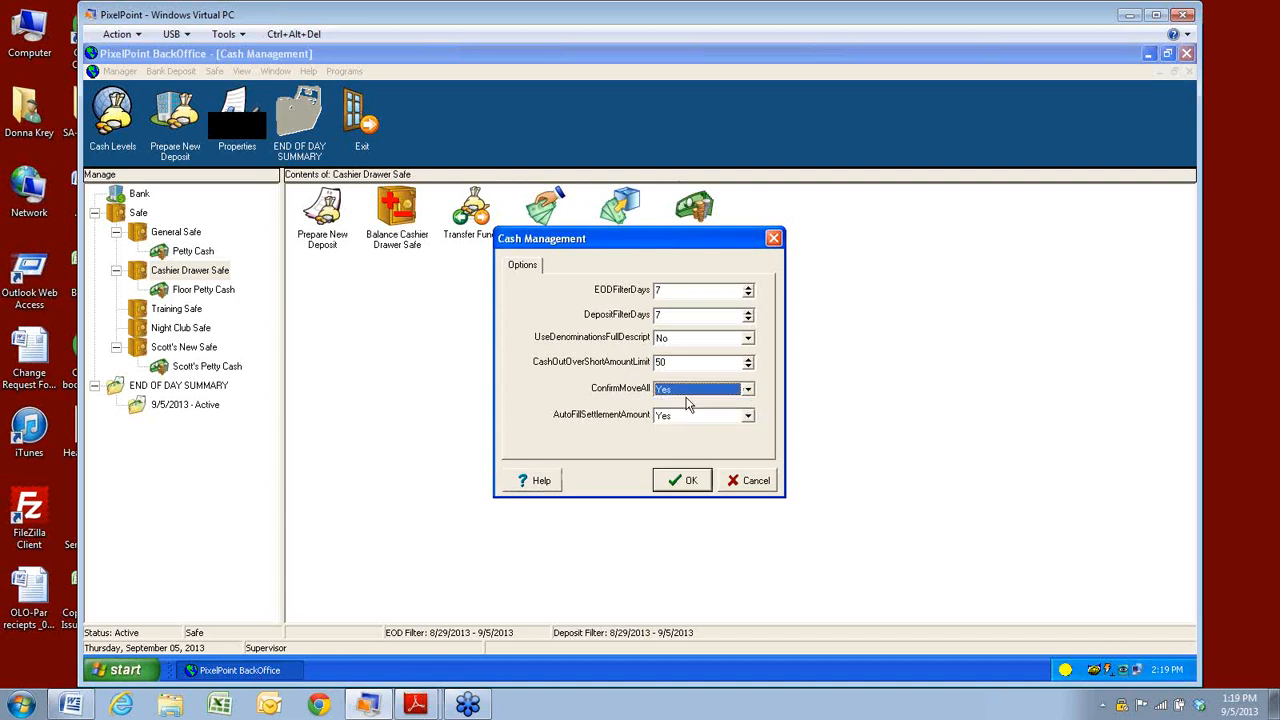
mouse_move(615, 398)
mouse_move(620, 424)
click(684, 481)
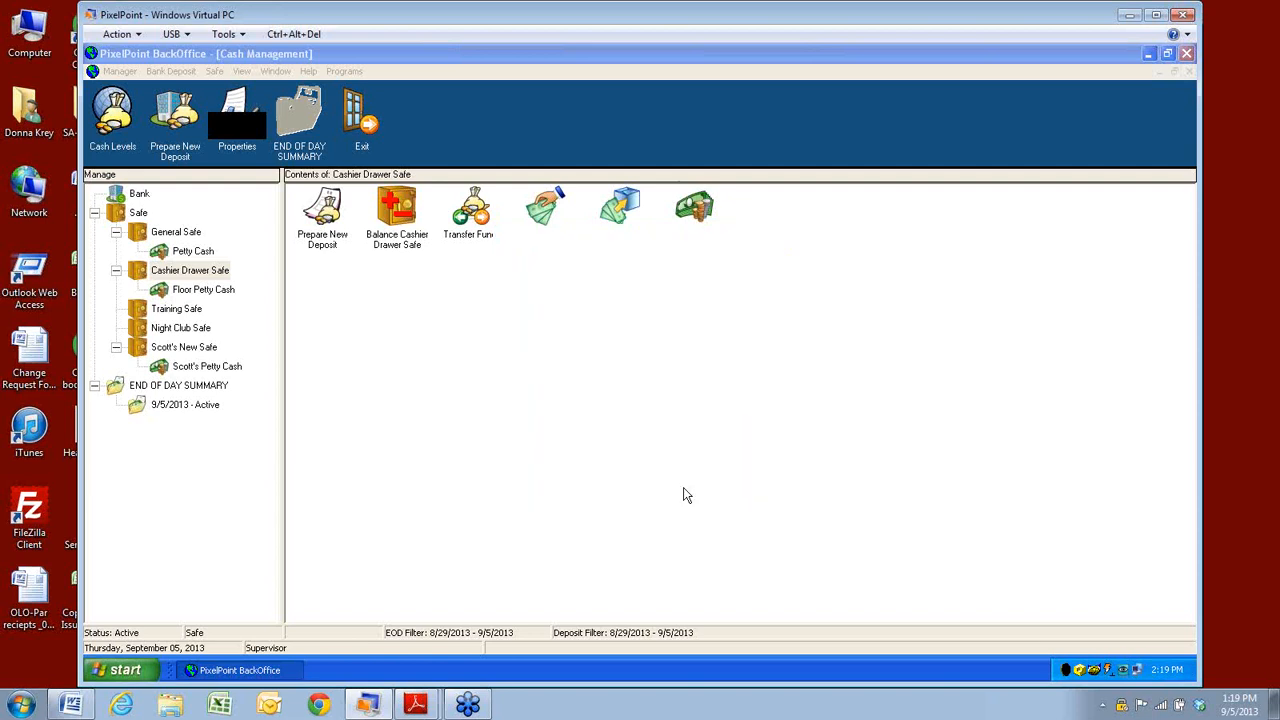
Open the Cashier Drawer Safe balancing form No. 1101, all at $0.00, and close it unchanged.
click(171, 71)
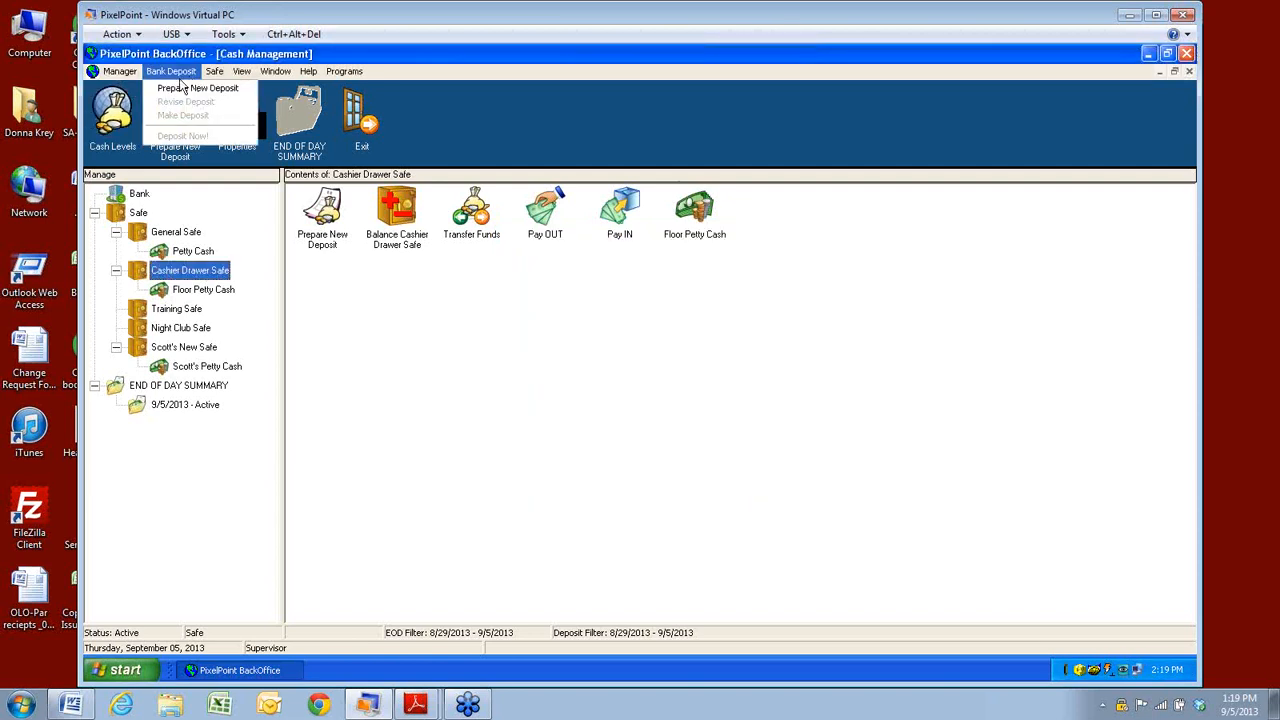
mouse_move(214, 72)
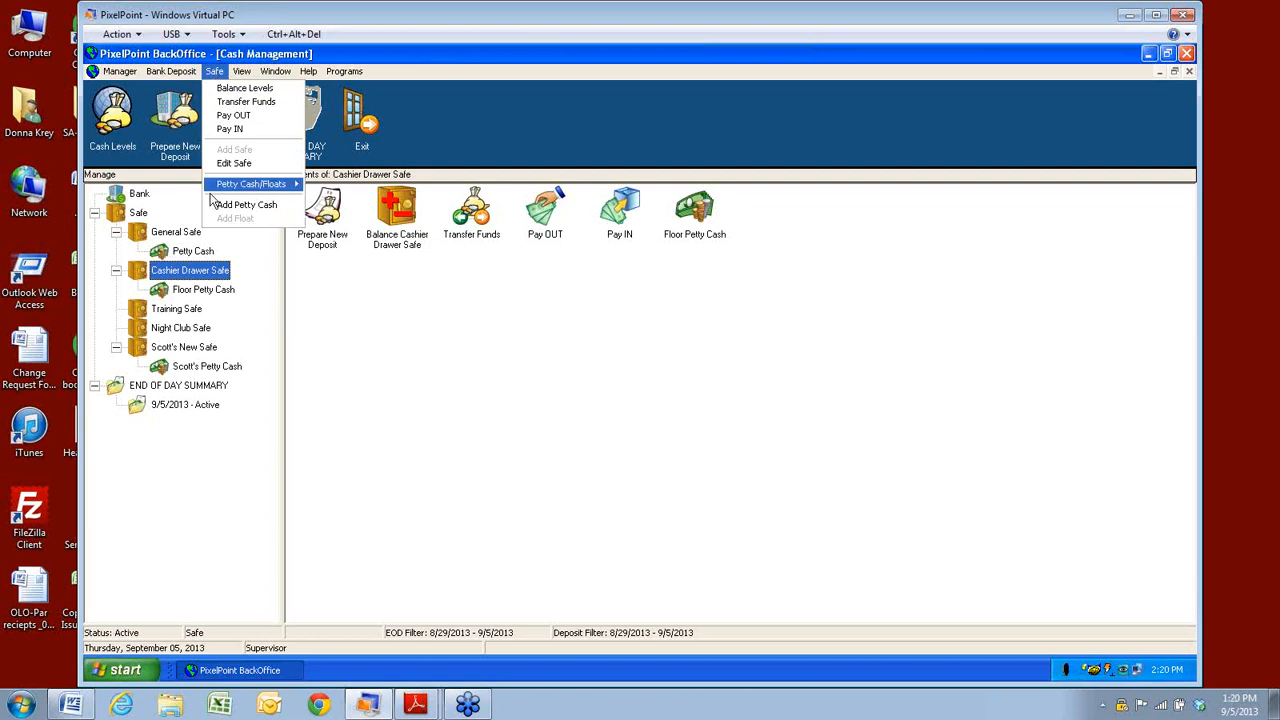
click(243, 89)
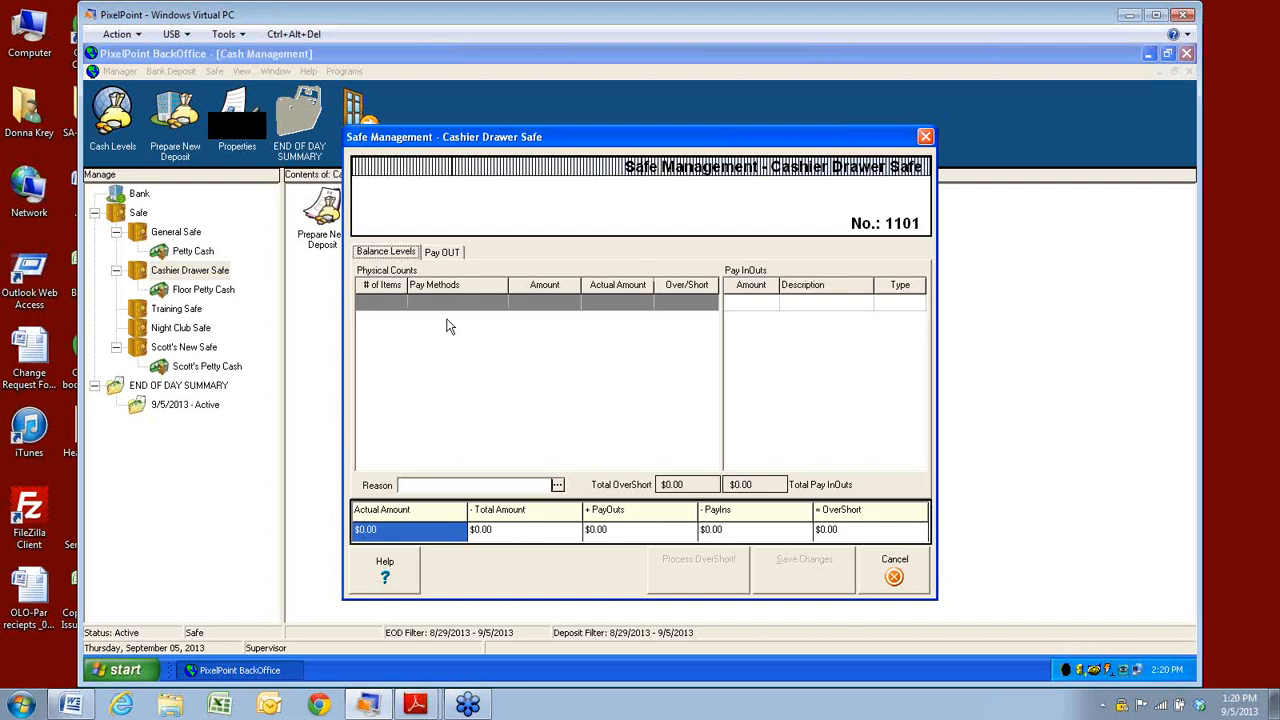
click(894, 577)
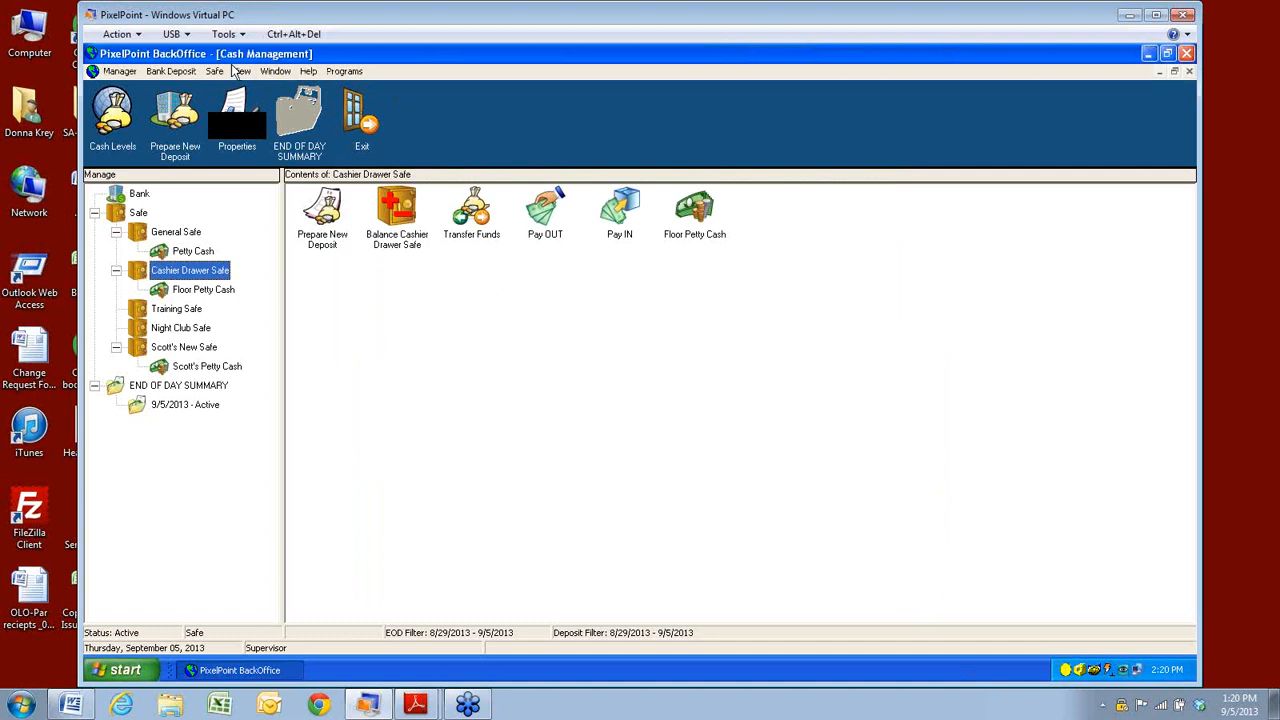
click(216, 74)
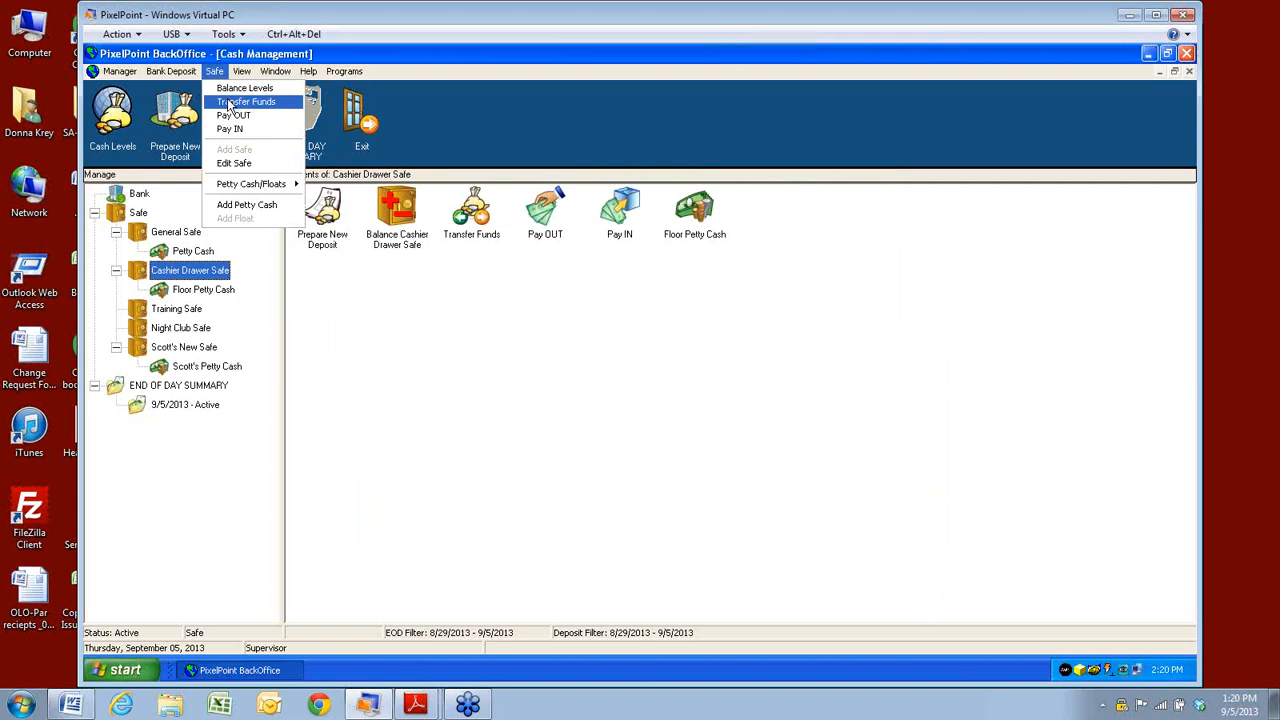
Add a new Cashier Drawer Safe pay-in with Initial Deposit as the reason.
click(229, 130)
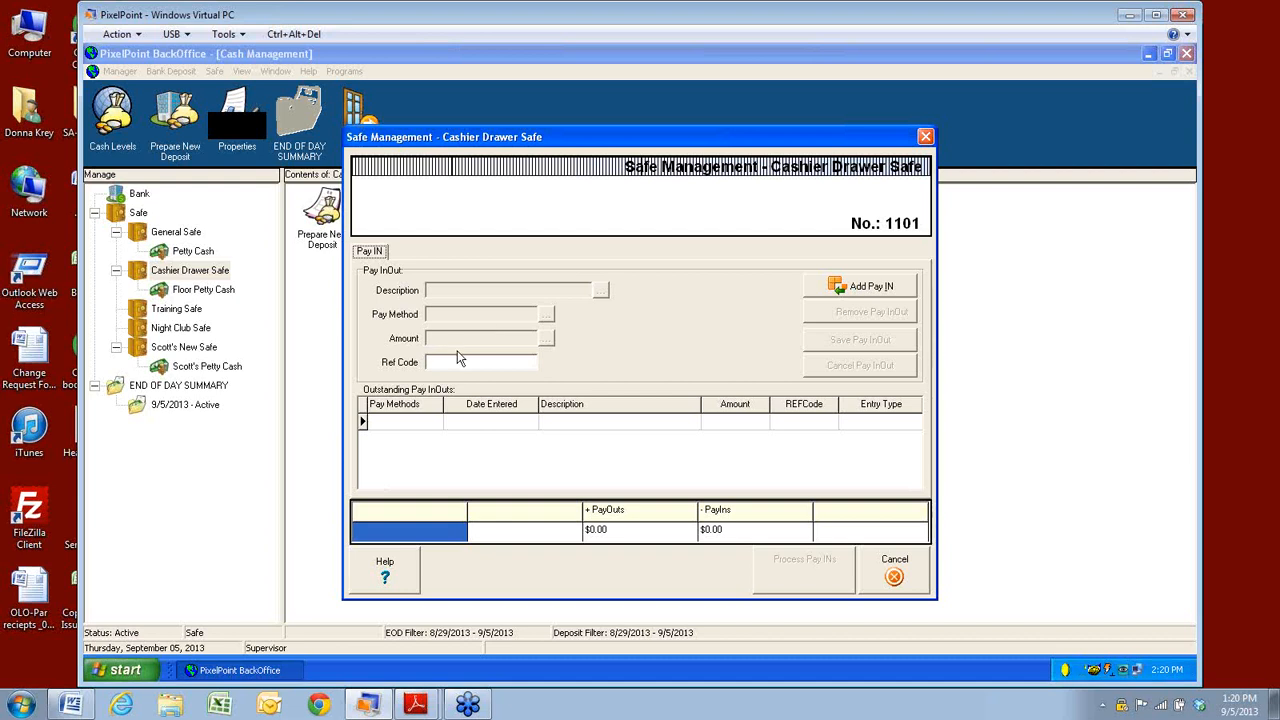
click(868, 290)
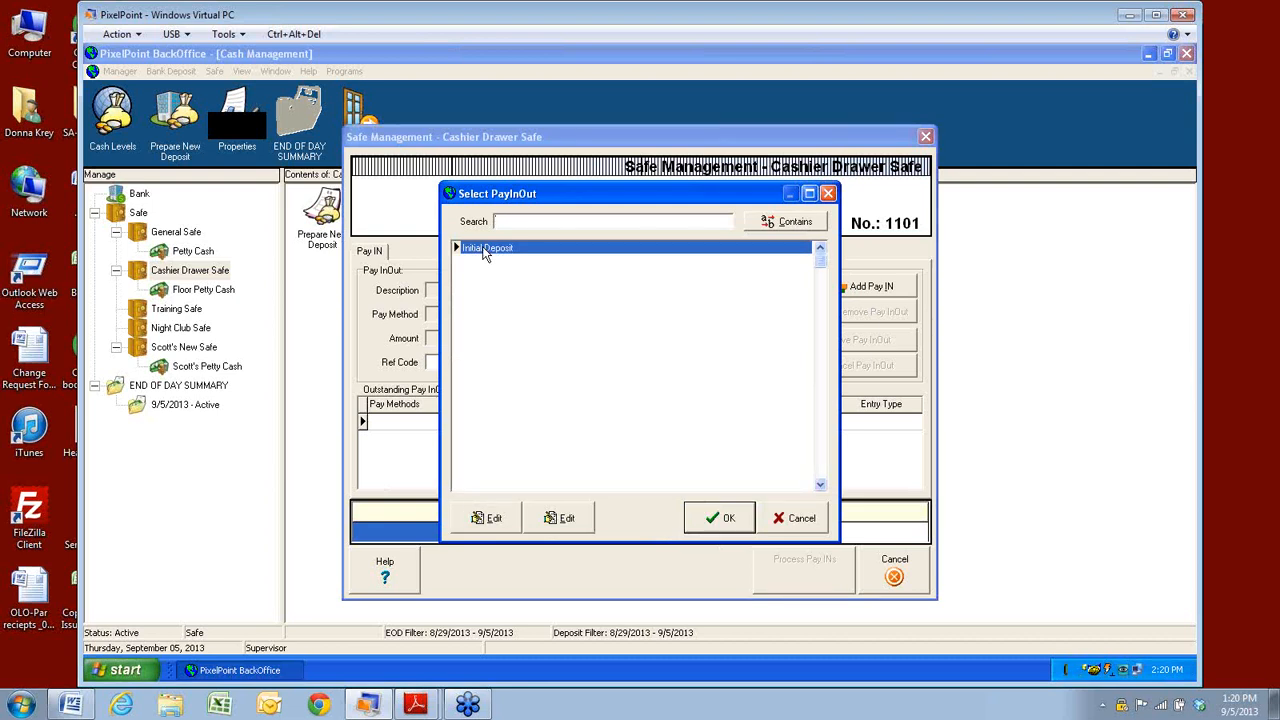
click(480, 518)
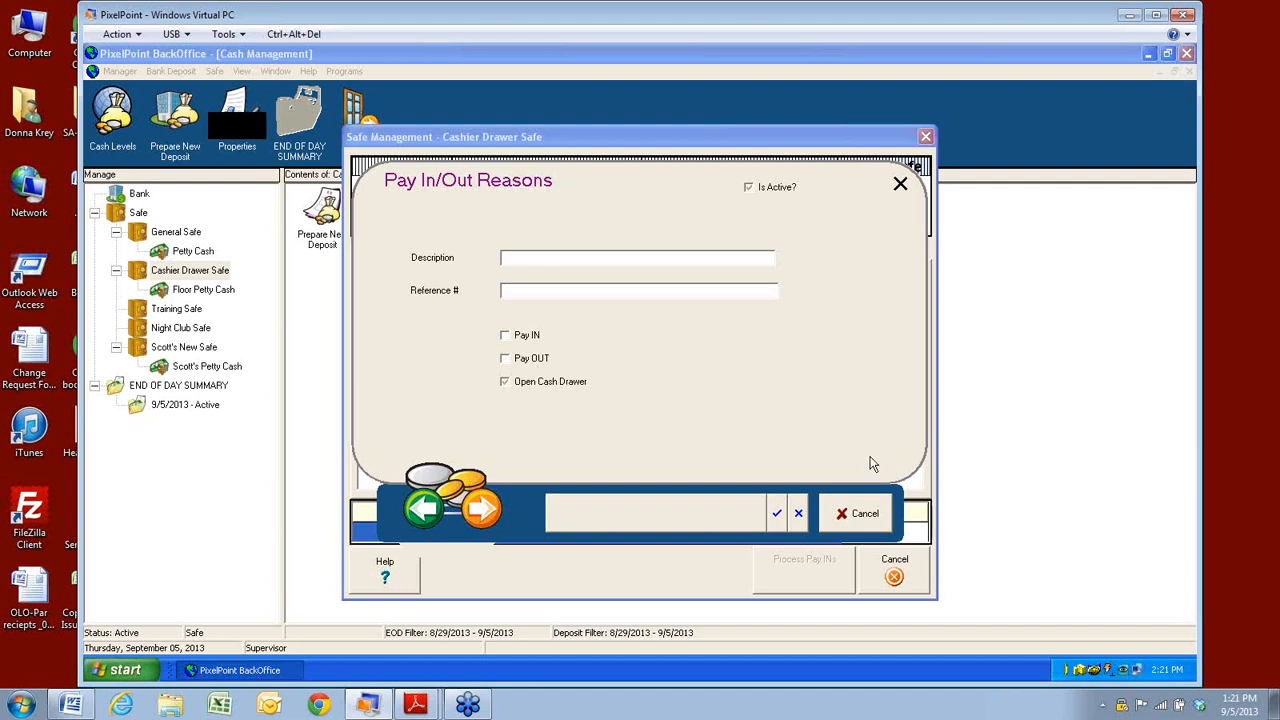
click(865, 514)
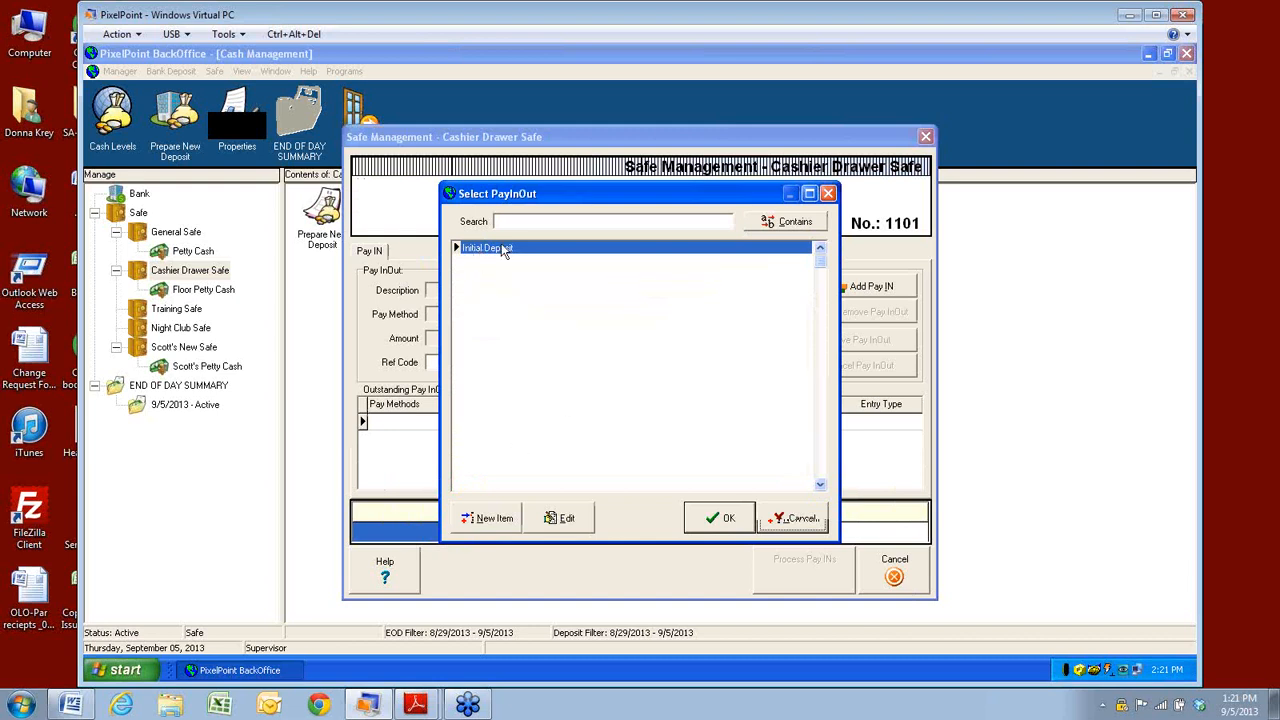
click(716, 518)
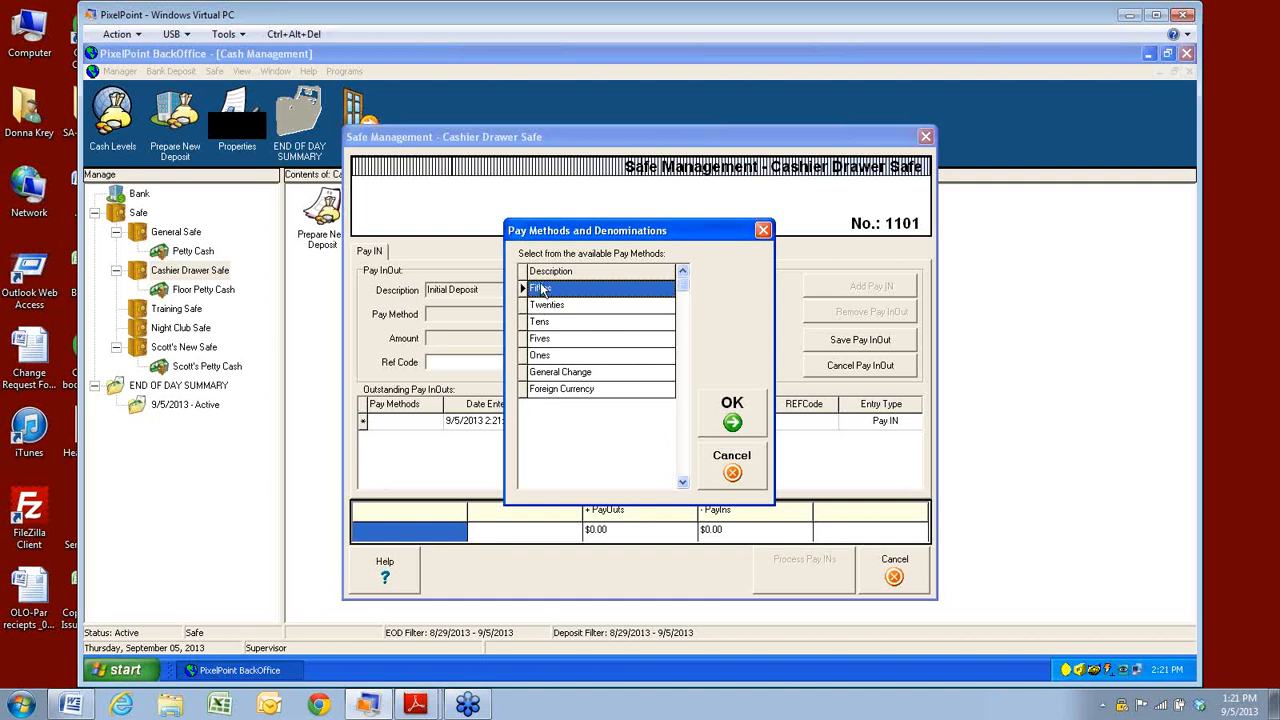
Choose Fifties as the pay method, enter an amount, and dismiss the multiple-of-50 error.
click(734, 408)
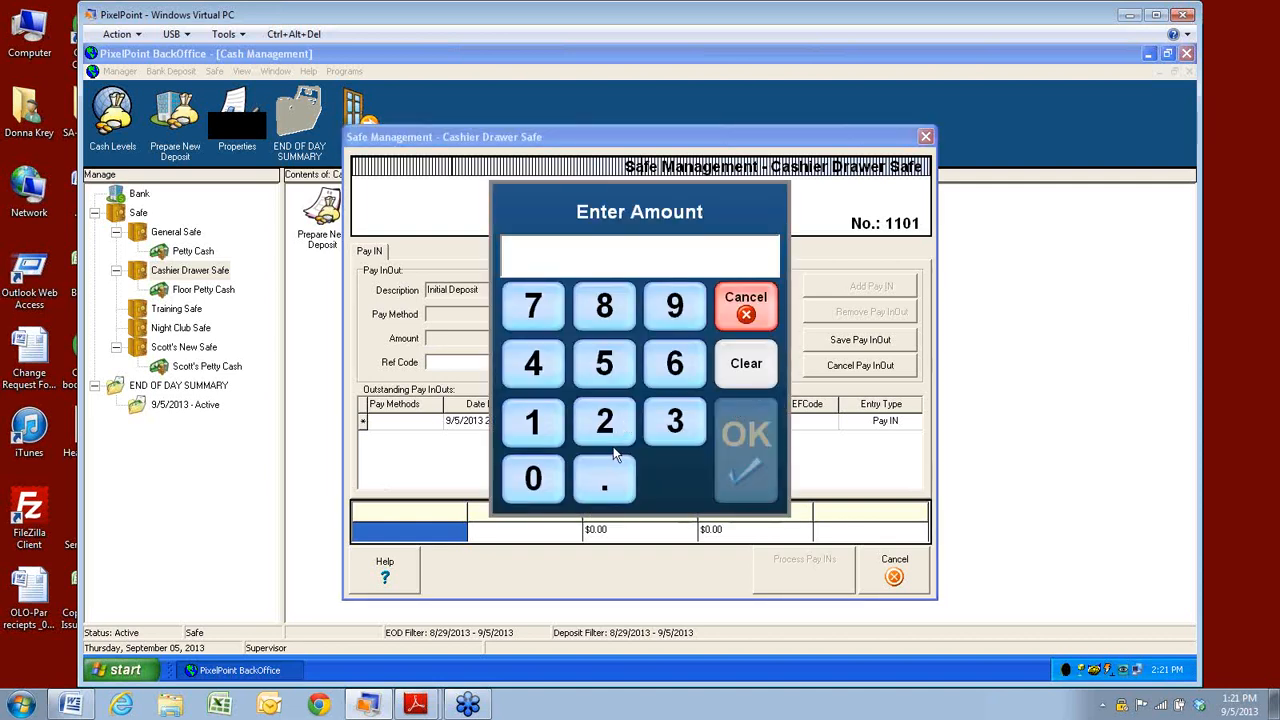
click(530, 425)
click(742, 455)
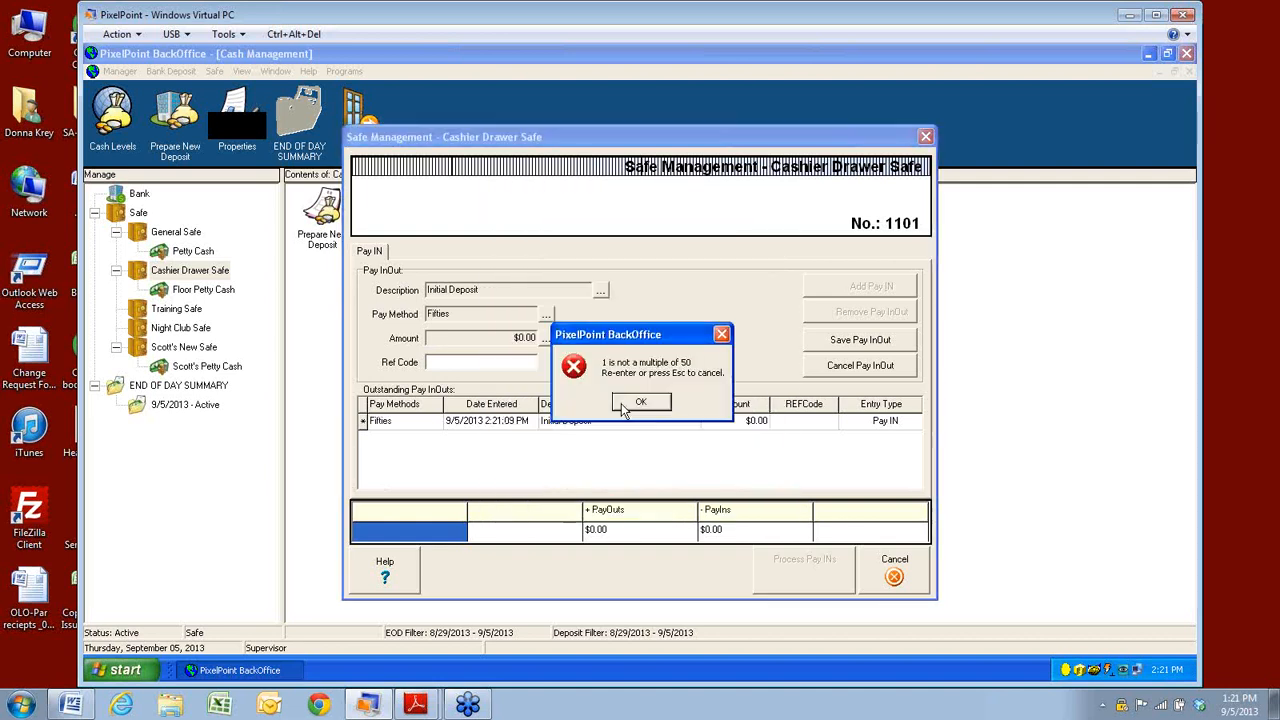
click(648, 404)
click(493, 427)
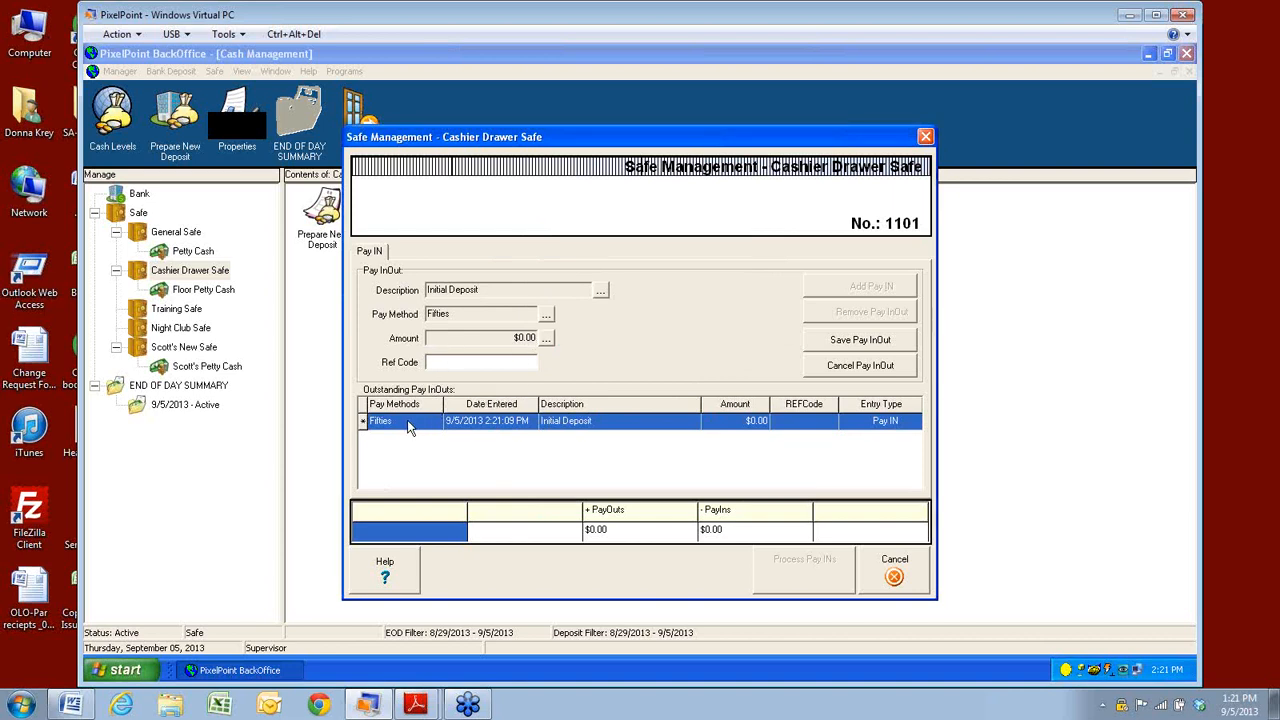
Discard the empty Fifties row and add a $50 Fifties Initial Deposit pay-in.
click(413, 529)
click(415, 426)
click(884, 367)
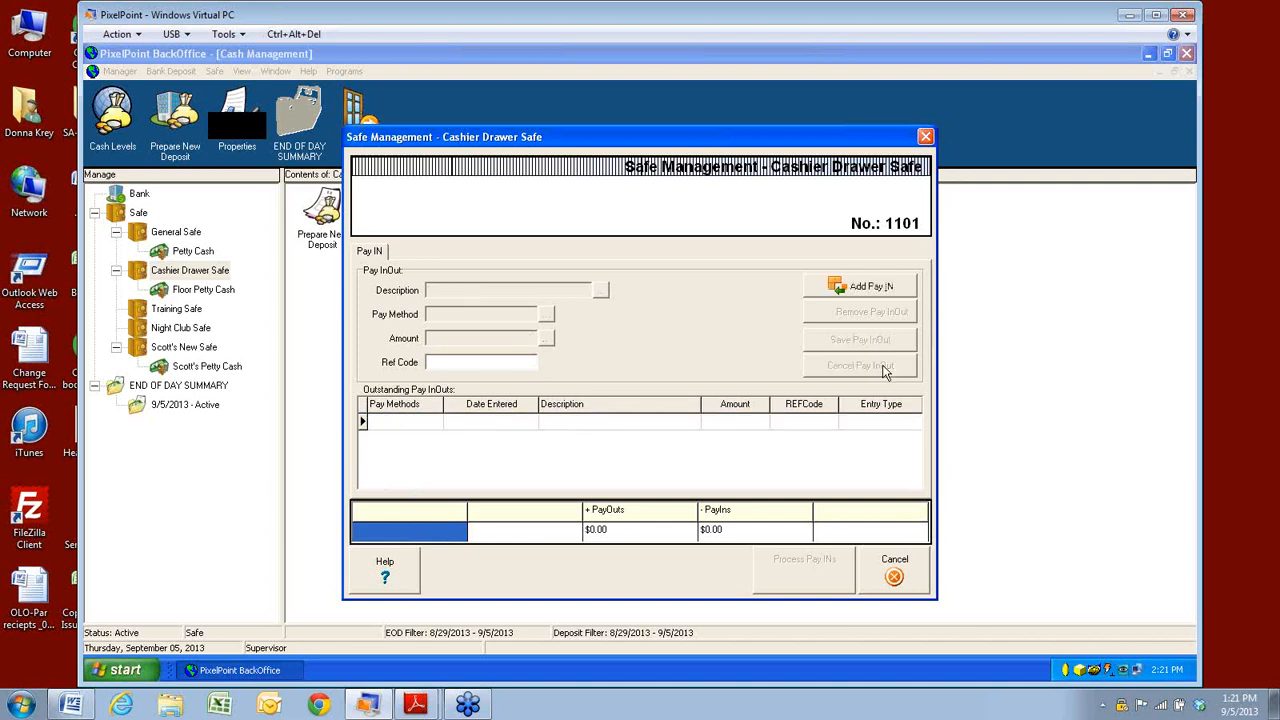
click(851, 288)
double_click(500, 257)
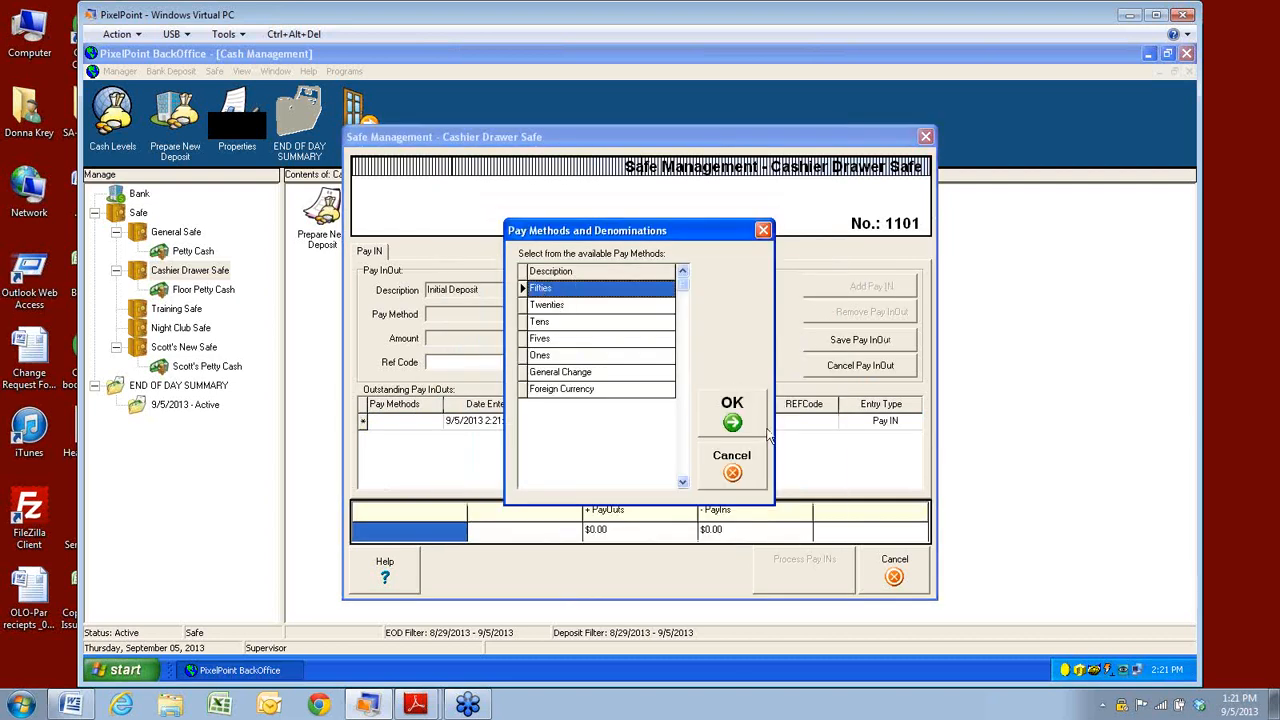
click(738, 415)
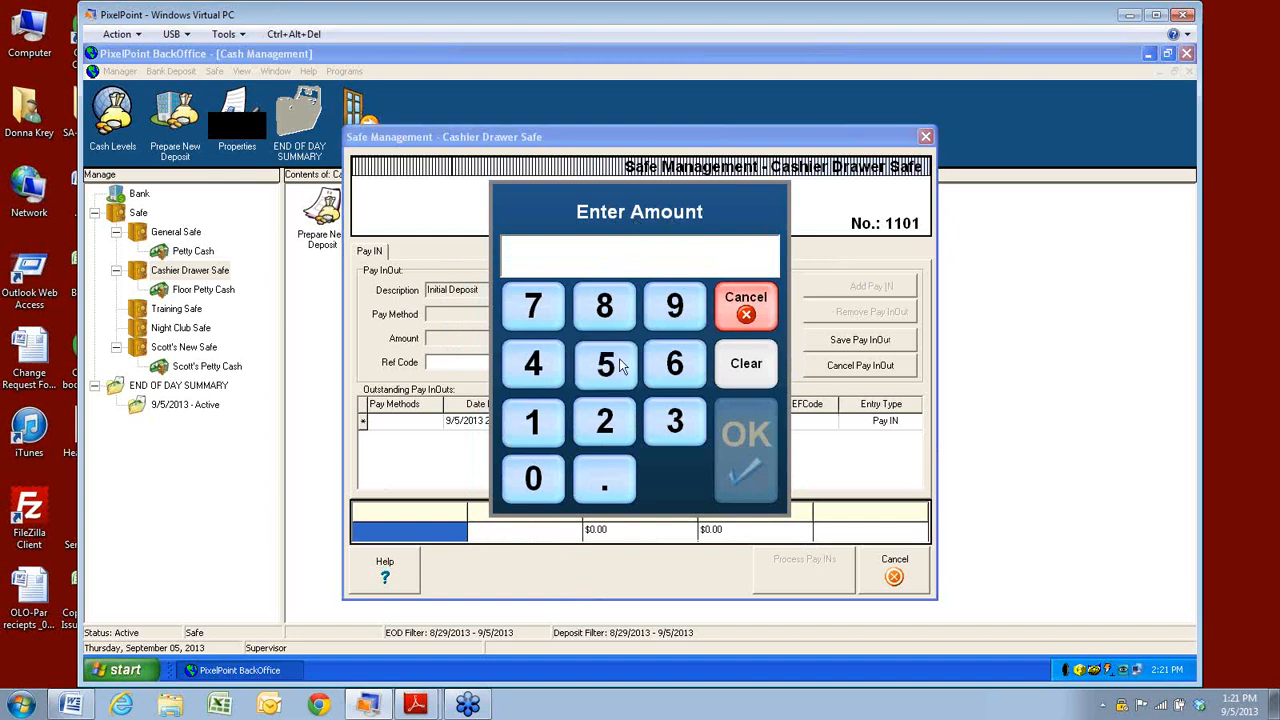
click(605, 365)
click(533, 478)
click(735, 450)
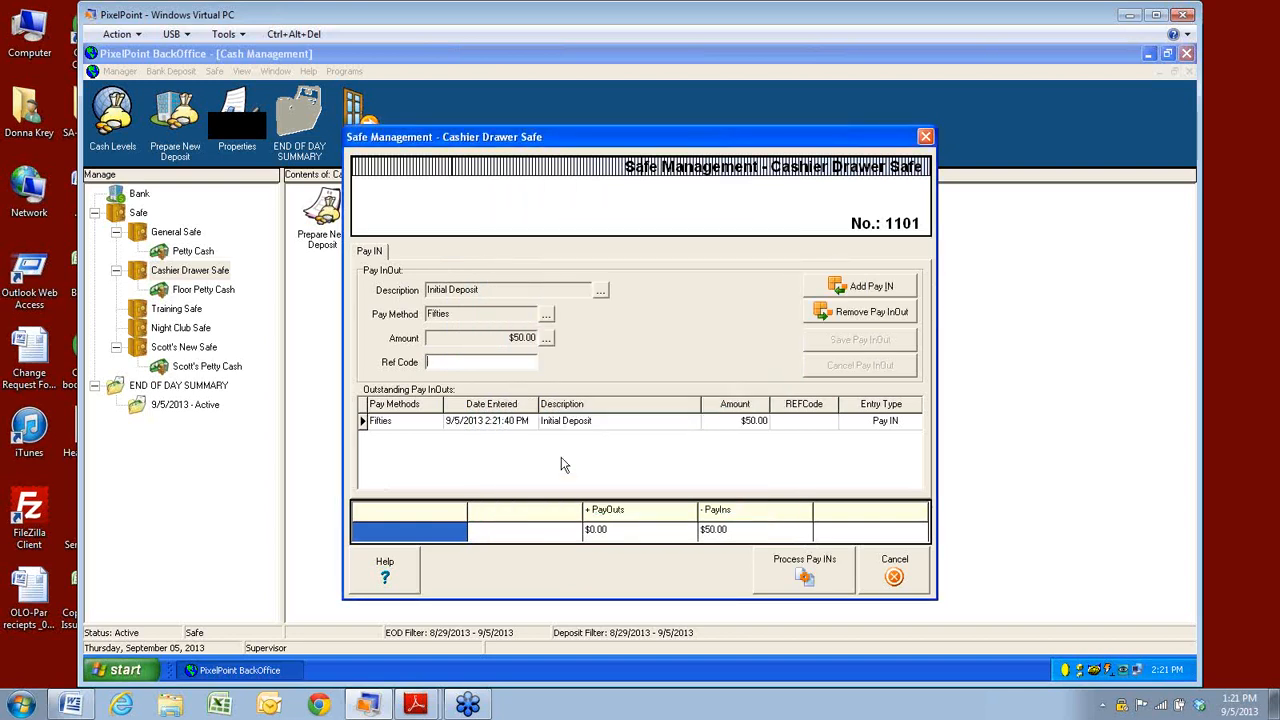
Add a $100 Twenties Initial Deposit pay-in.
click(855, 288)
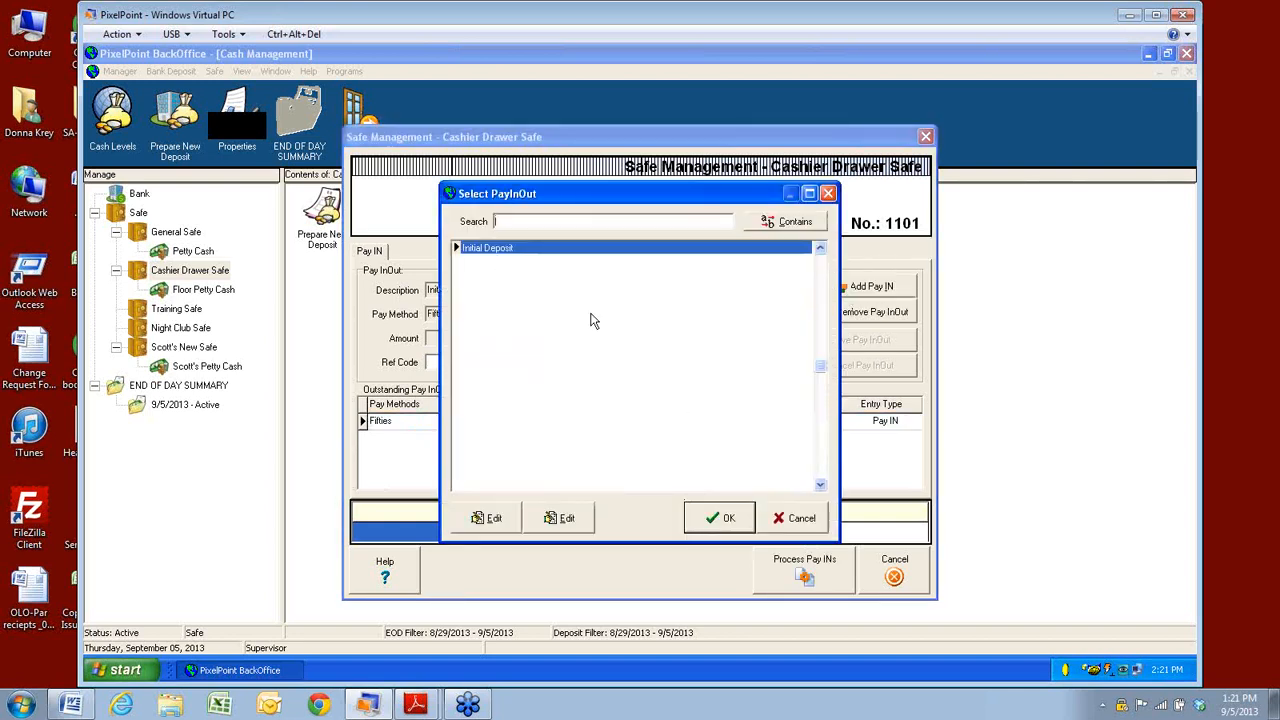
click(722, 517)
click(546, 305)
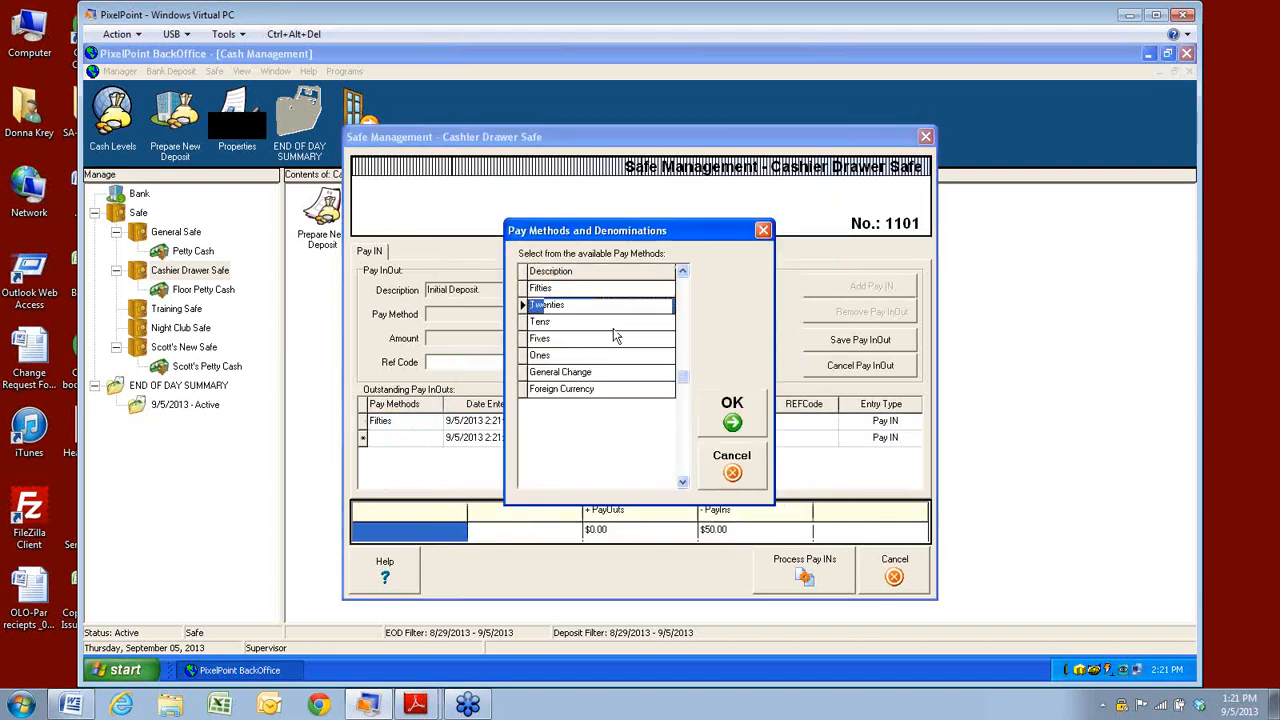
click(748, 422)
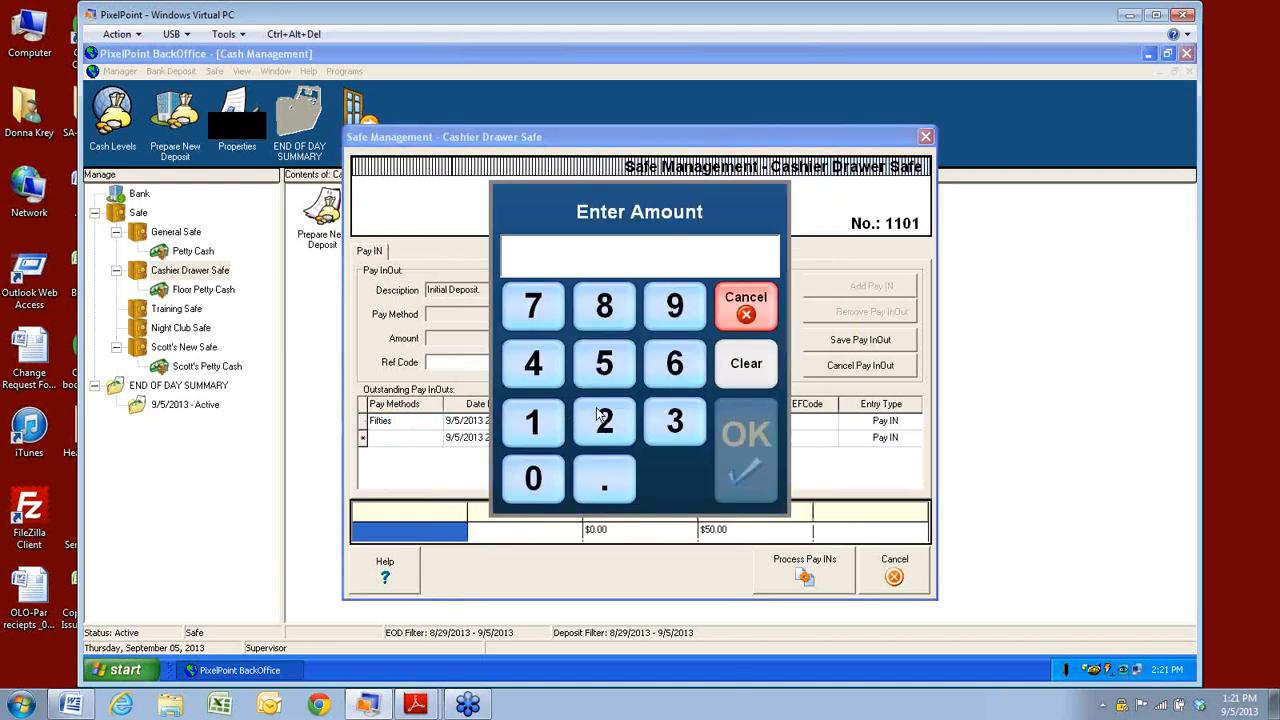
click(536, 432)
click(532, 492)
click(532, 492)
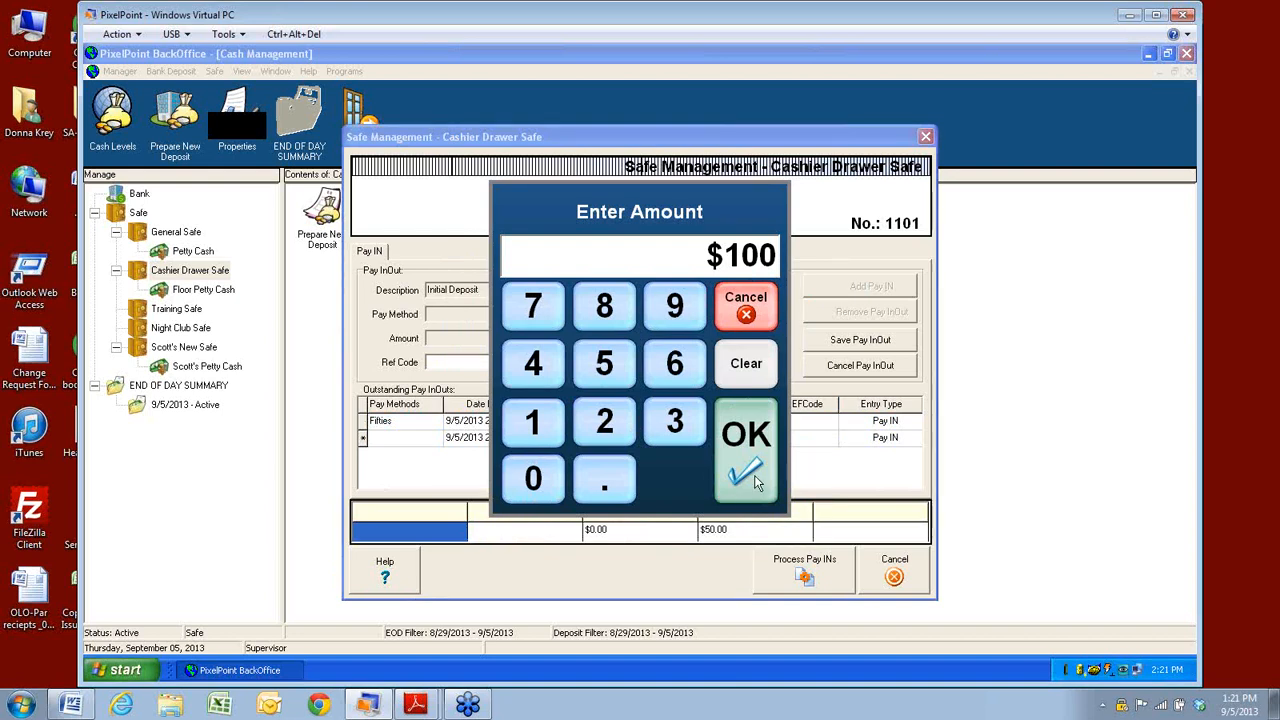
click(756, 477)
Add a $200 Ones Initial Deposit pay-in and process the three pay-ins into the safe.
click(851, 290)
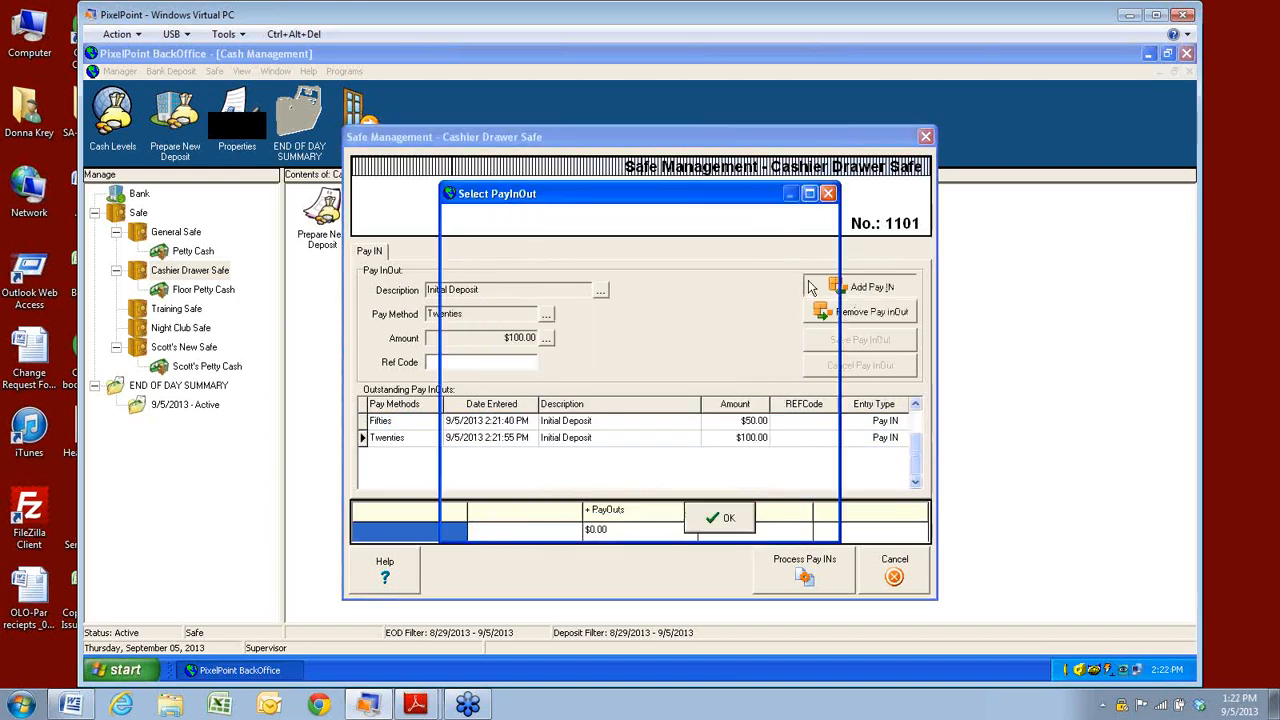
click(722, 518)
click(545, 357)
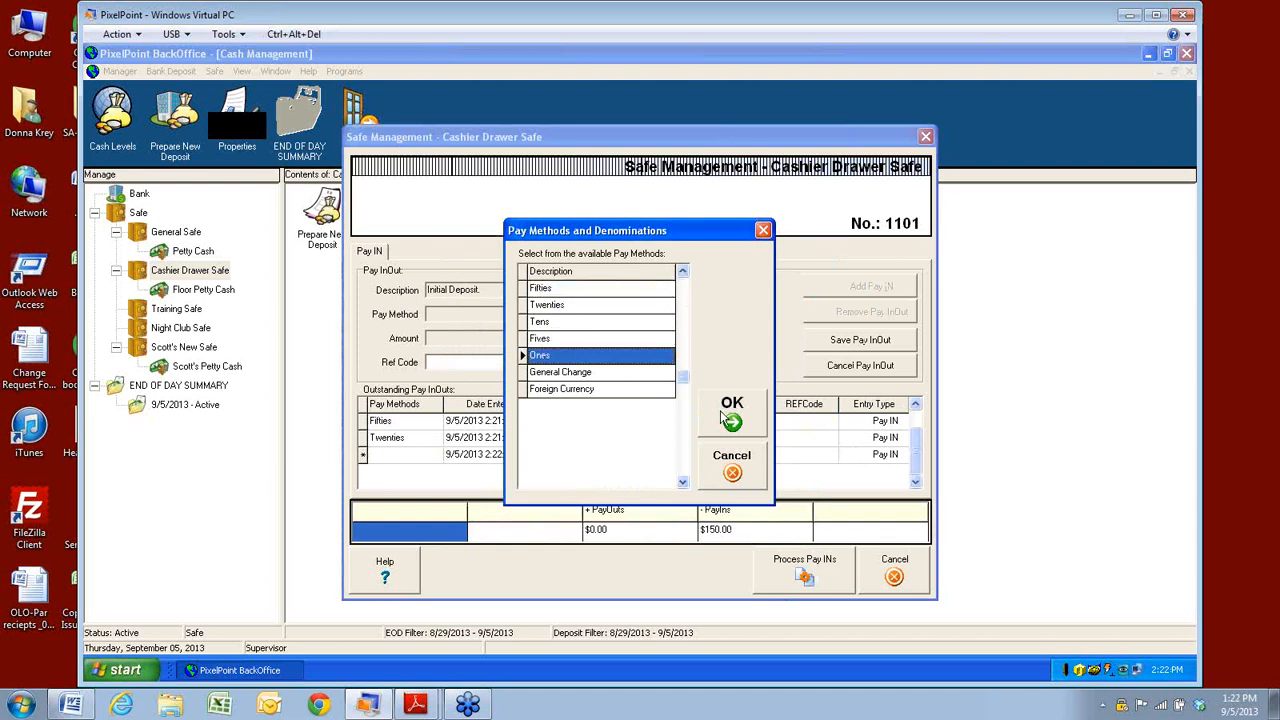
click(726, 418)
click(602, 430)
click(535, 476)
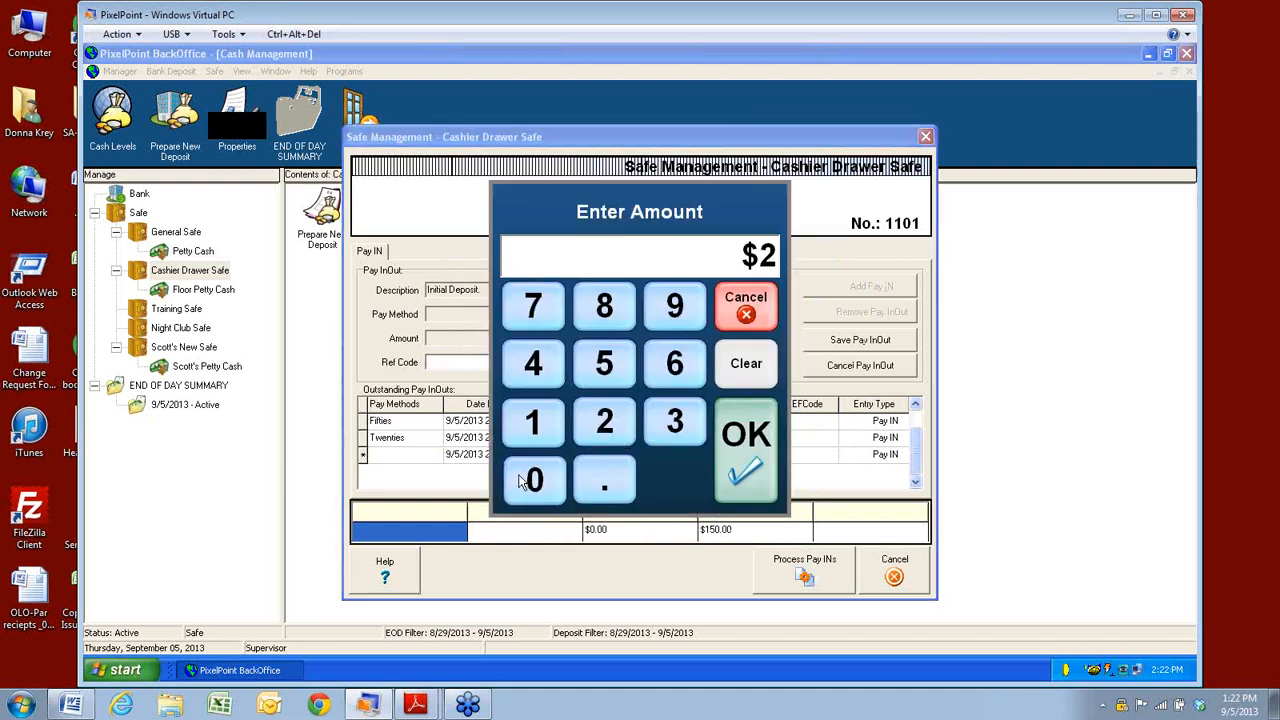
click(535, 476)
click(755, 472)
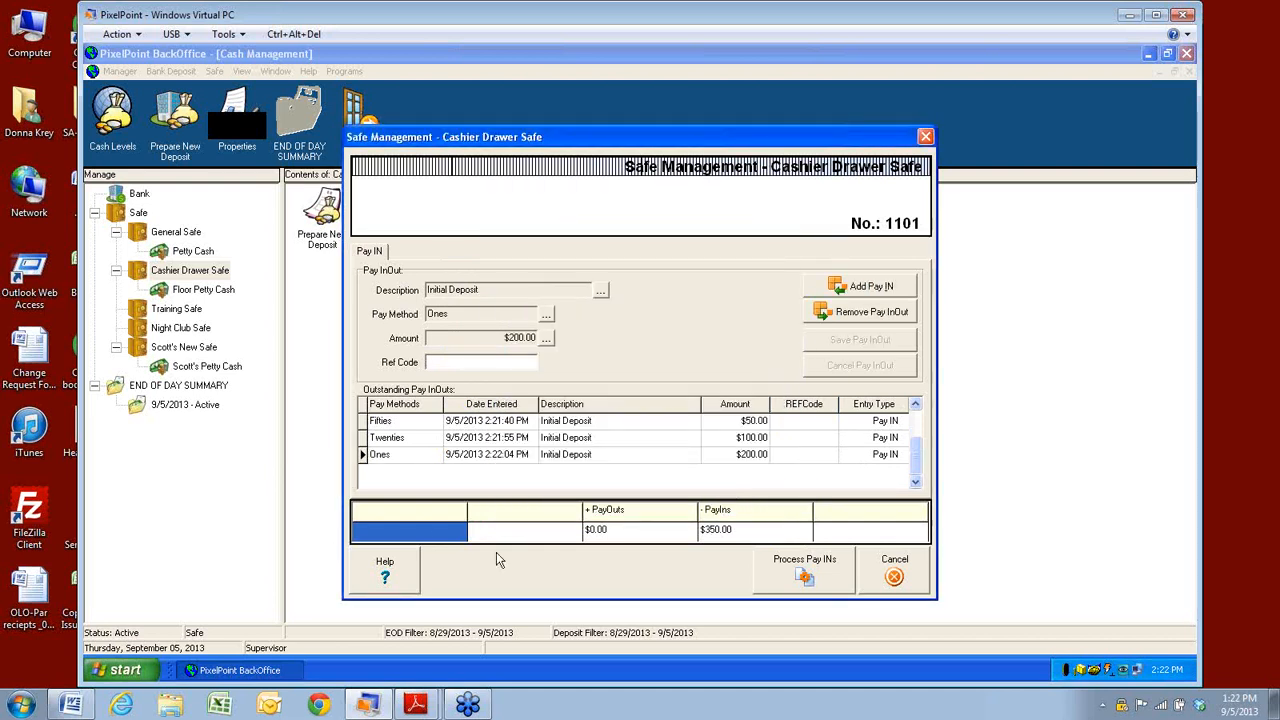
click(806, 578)
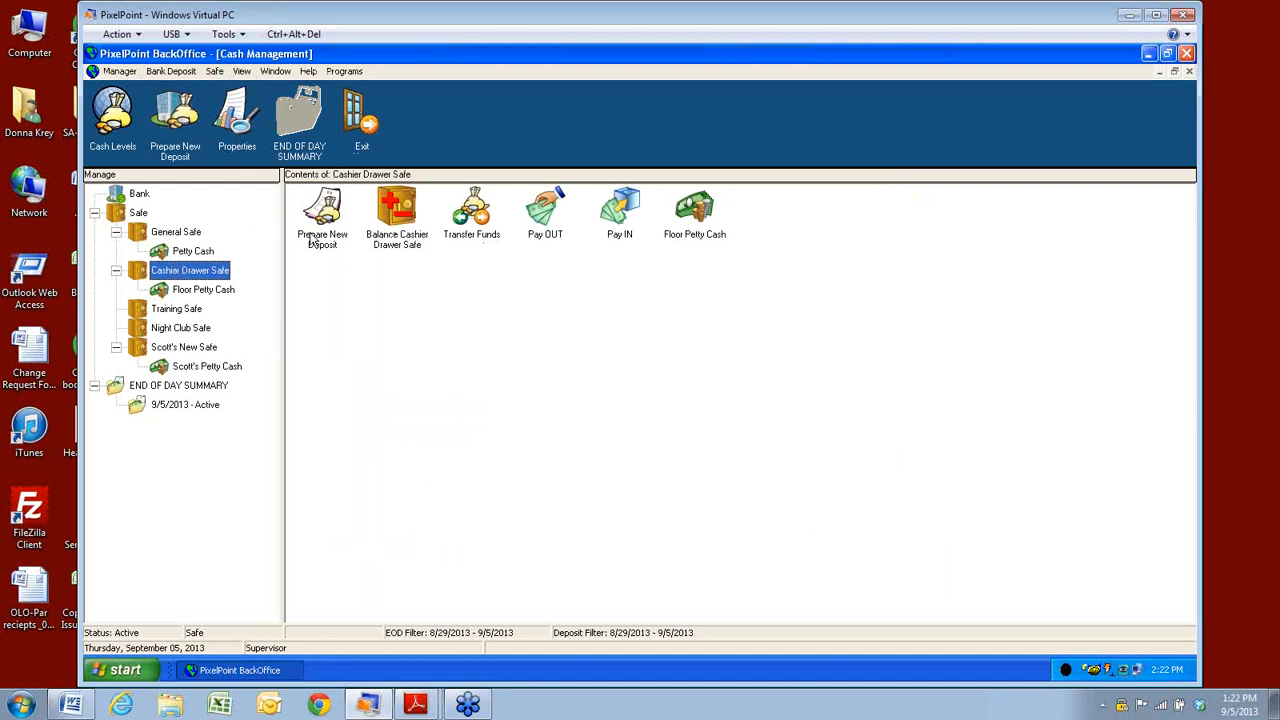
Browse the General and Cashier Drawer Safes and their deposit, balancing, transfer, pay-in/out options.
click(138, 231)
click(136, 273)
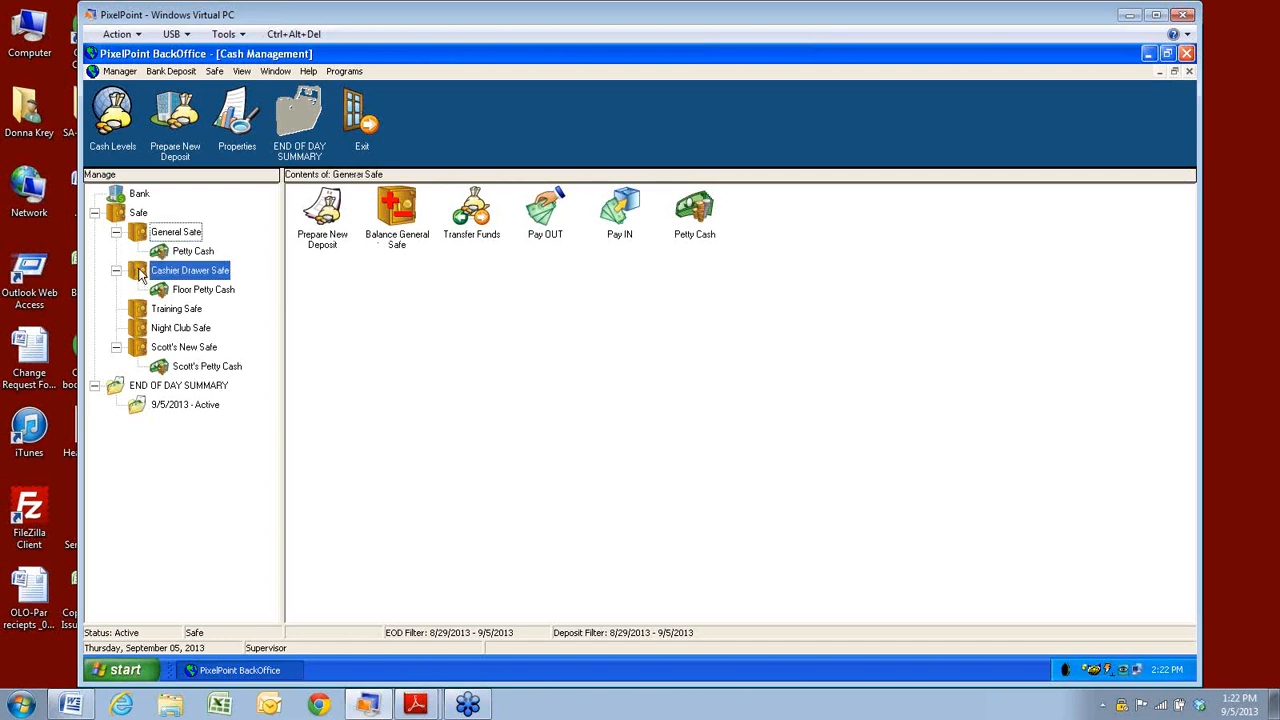
click(325, 238)
click(401, 221)
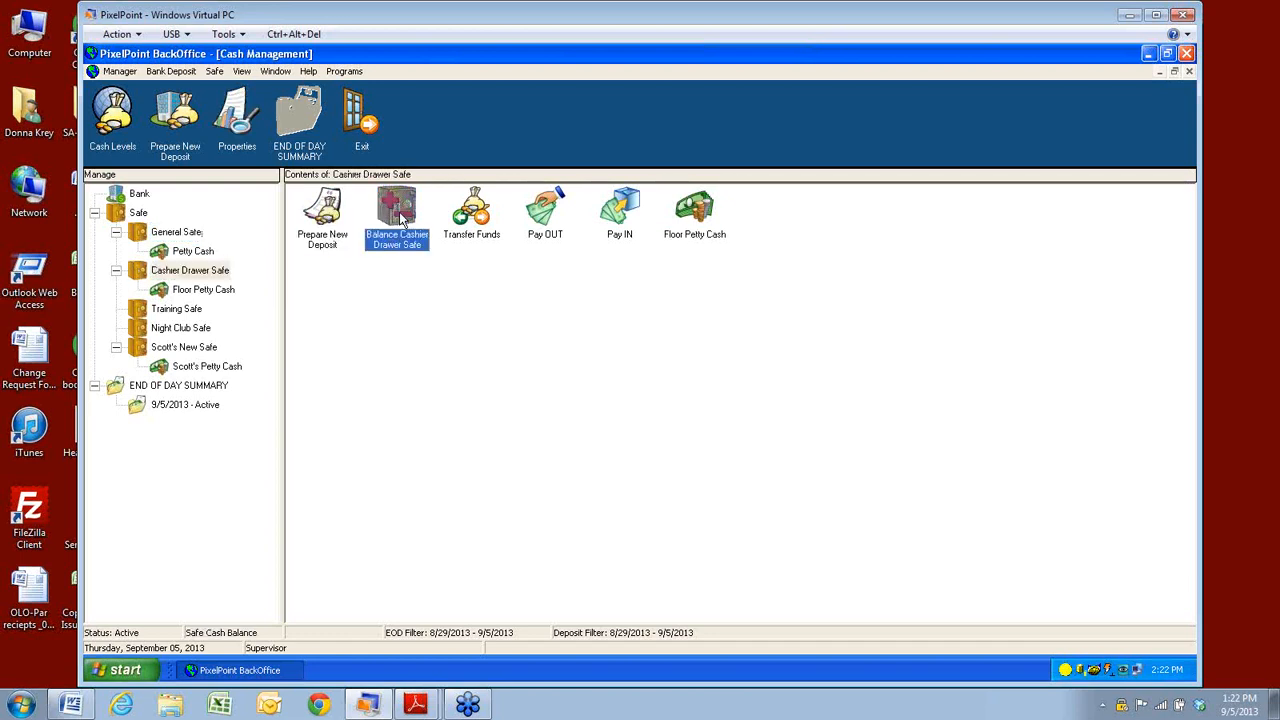
click(481, 219)
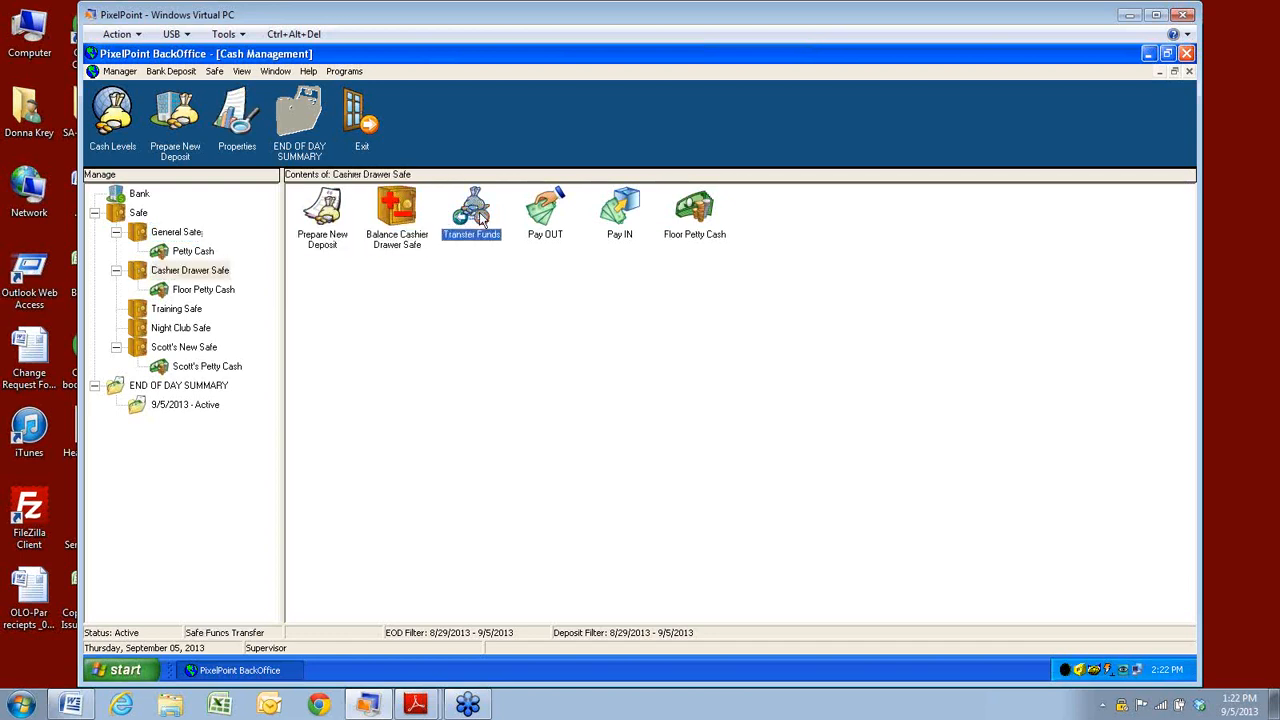
click(624, 225)
click(544, 226)
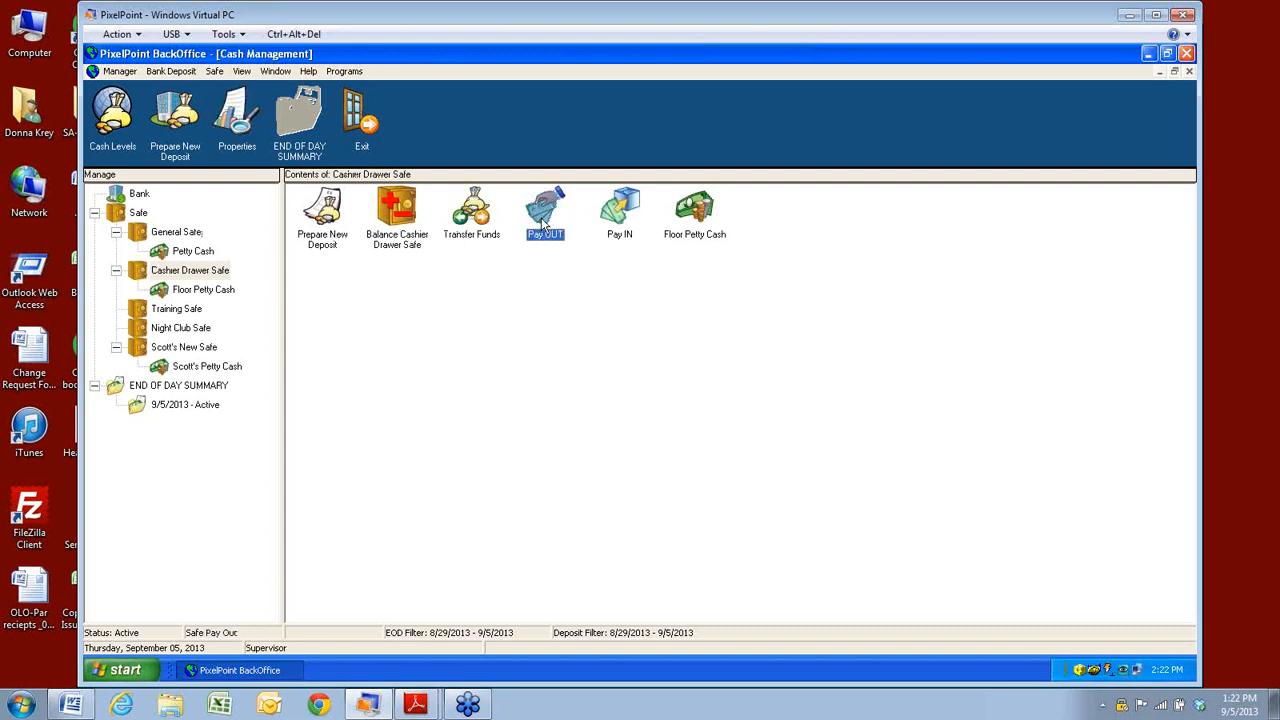
click(695, 222)
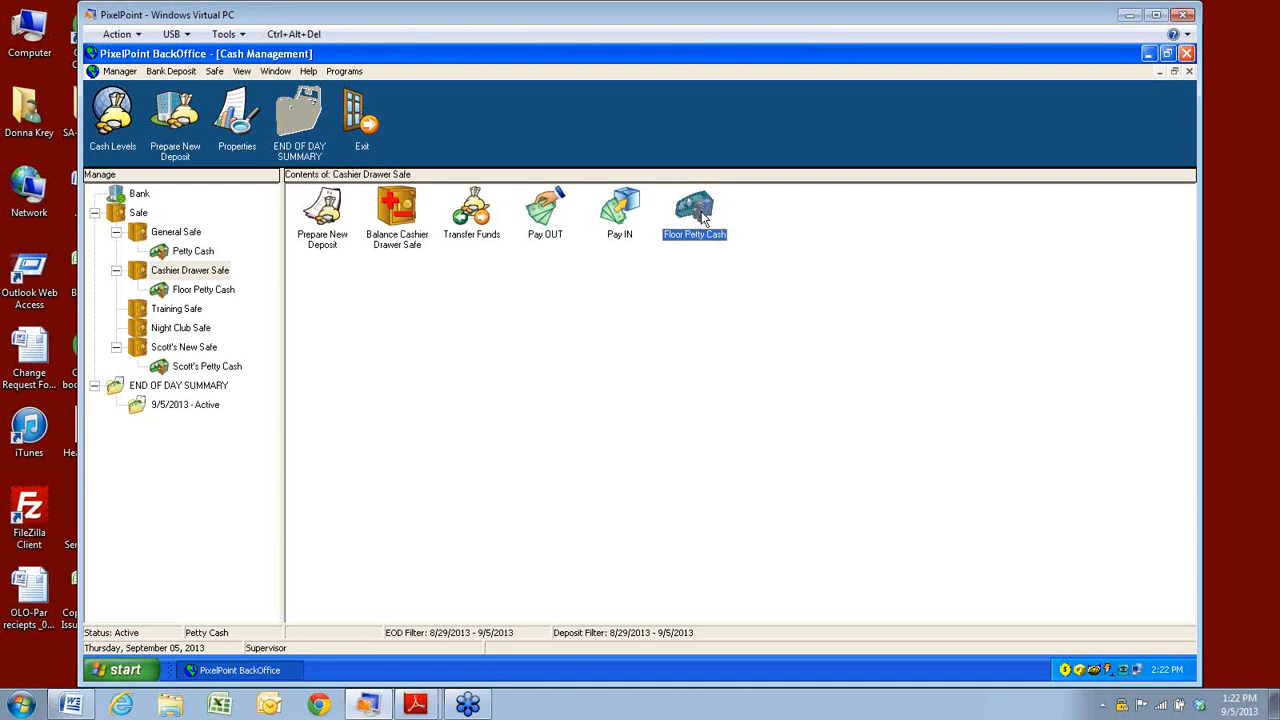
Check the Safe actions menu, then show the Training Safe's contents.
click(214, 71)
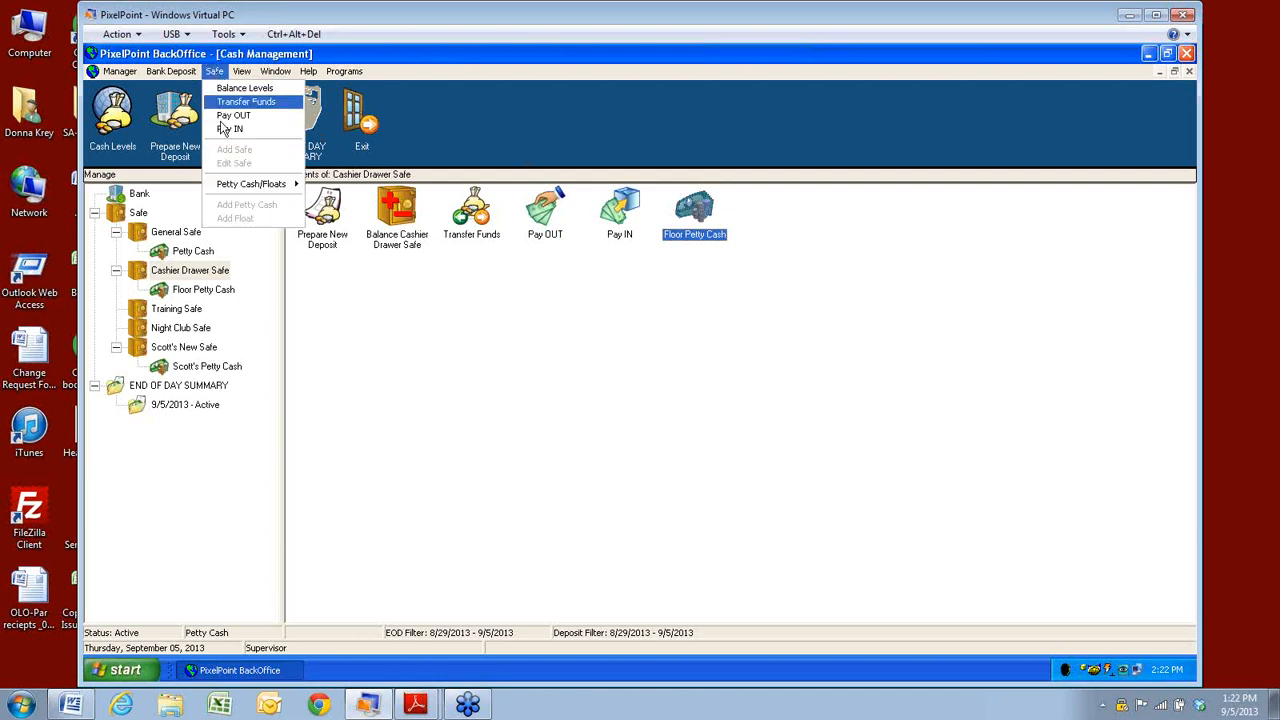
mouse_move(227, 188)
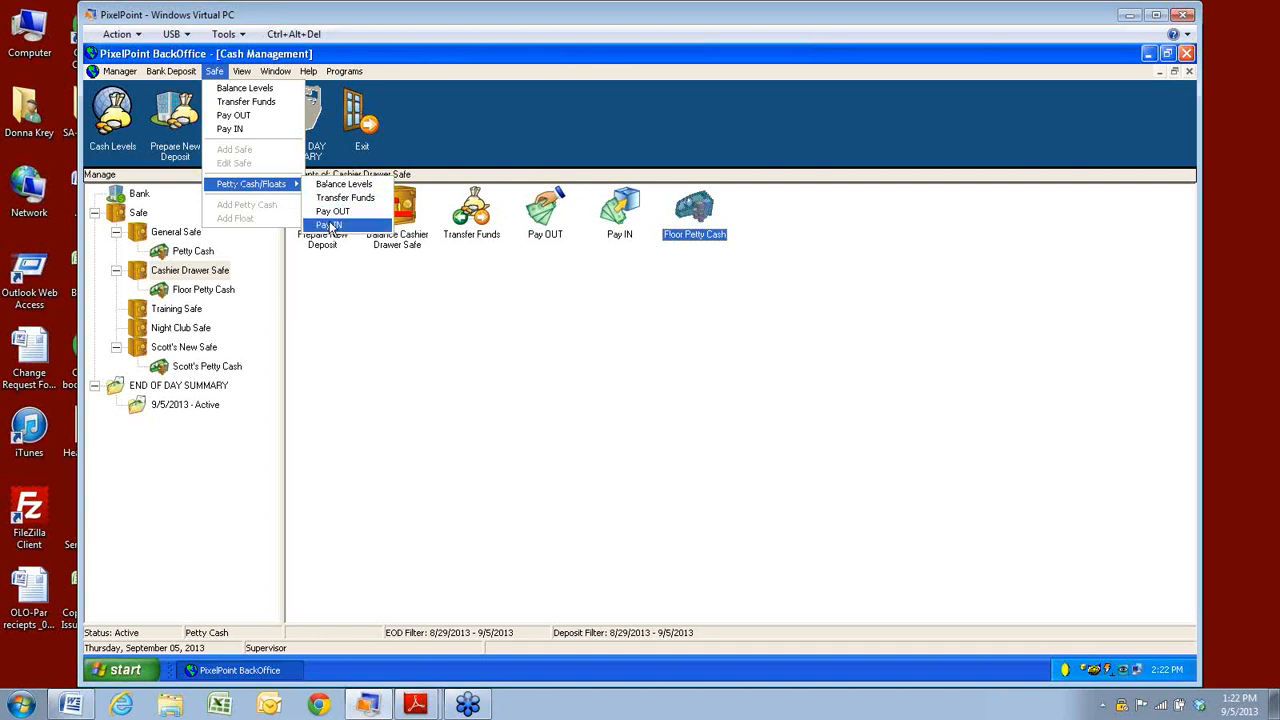
click(348, 308)
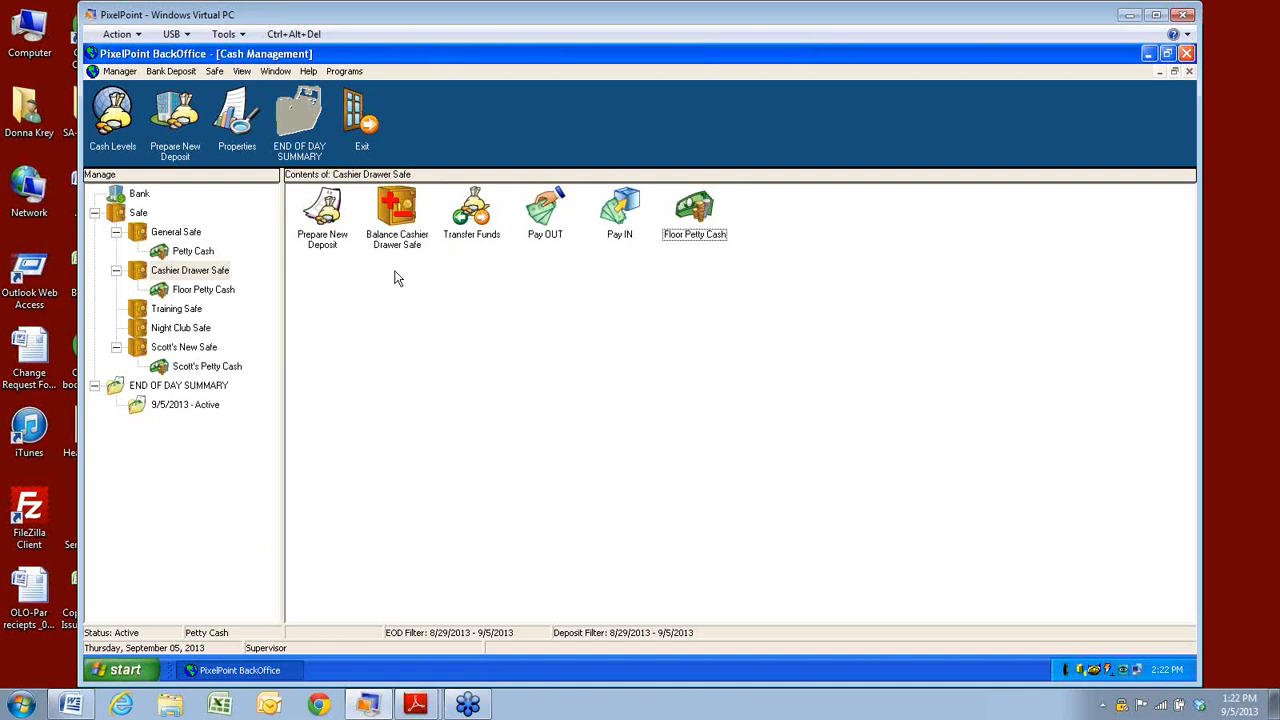
click(220, 75)
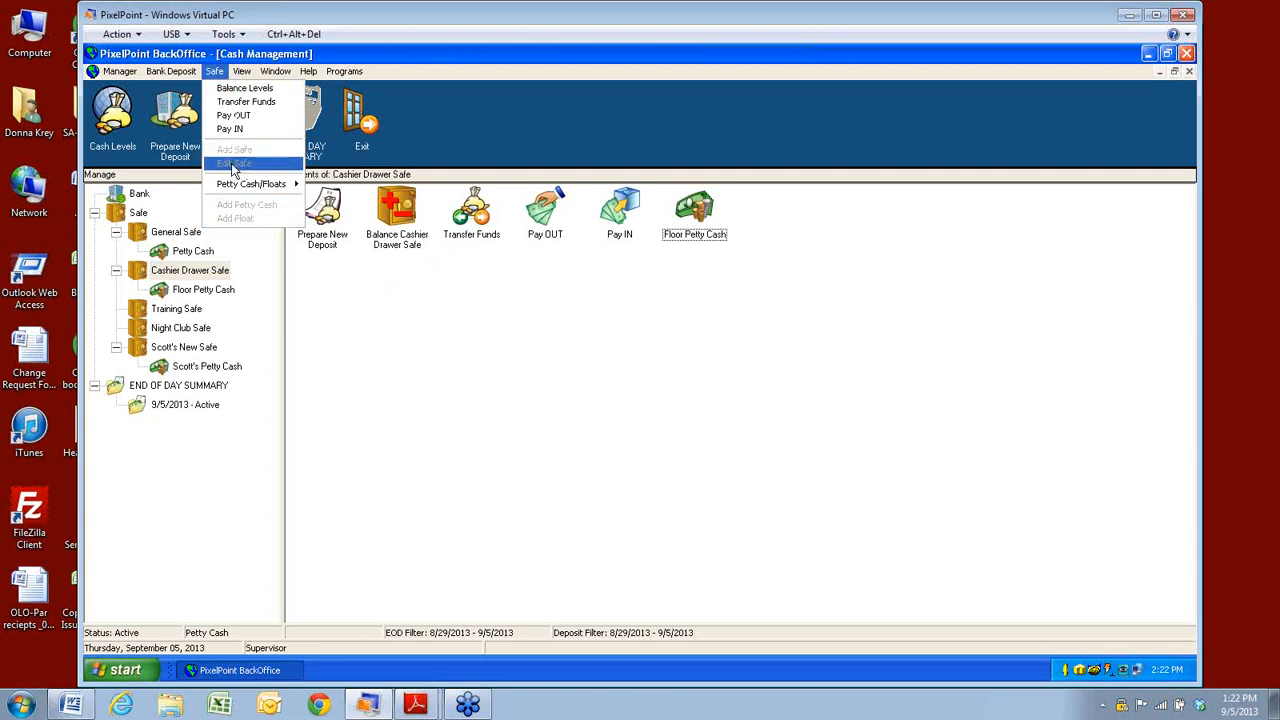
click(160, 313)
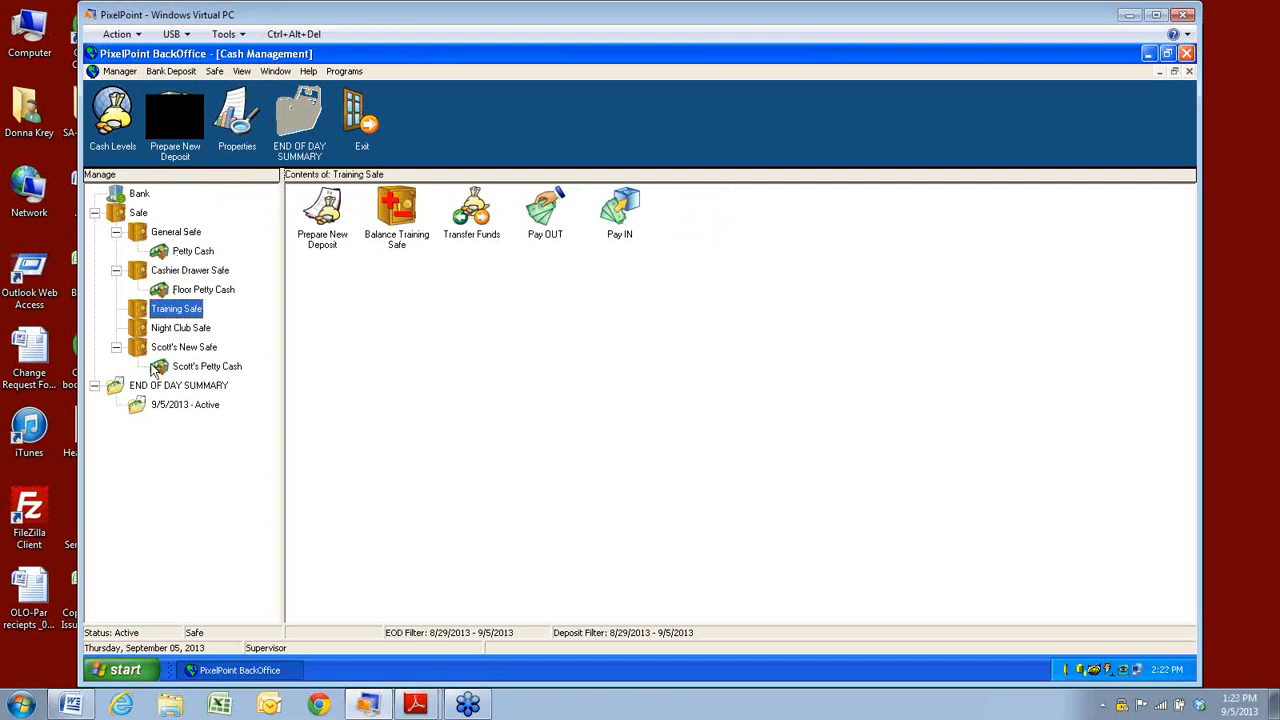
Prepare new Bank Deposit No. 2002 and look up the Deposit Via choices.
click(169, 72)
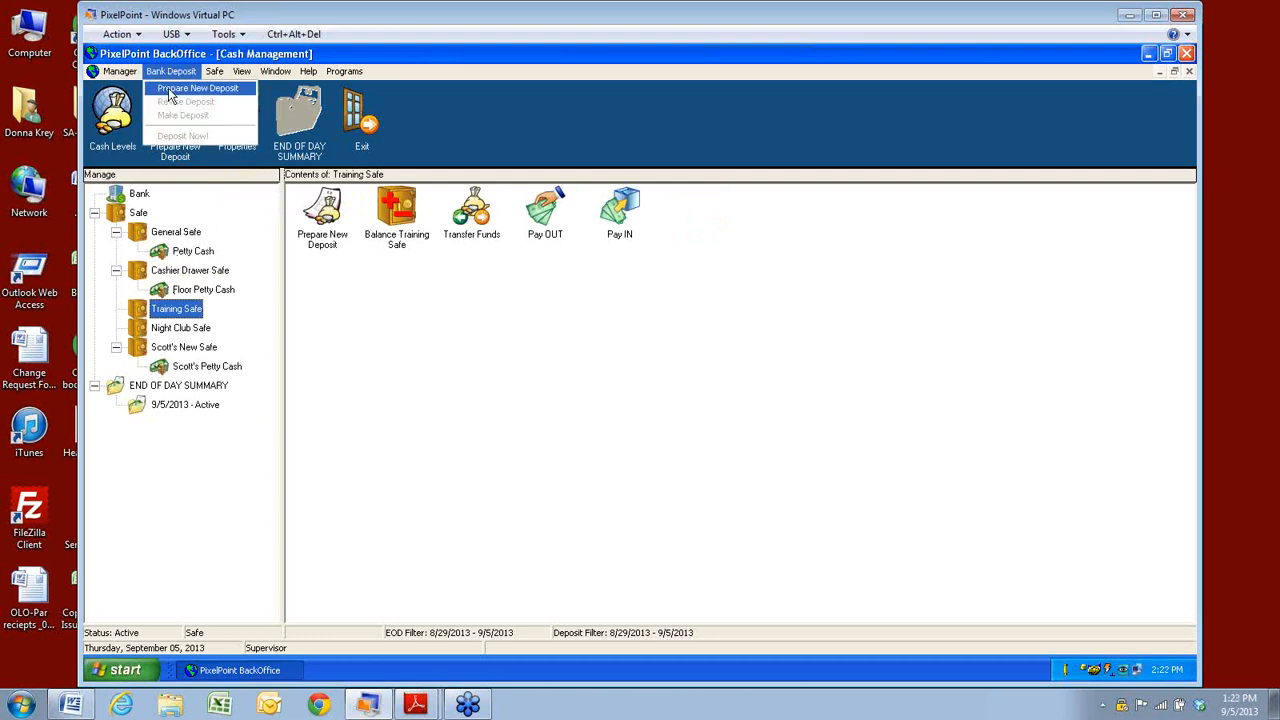
click(170, 94)
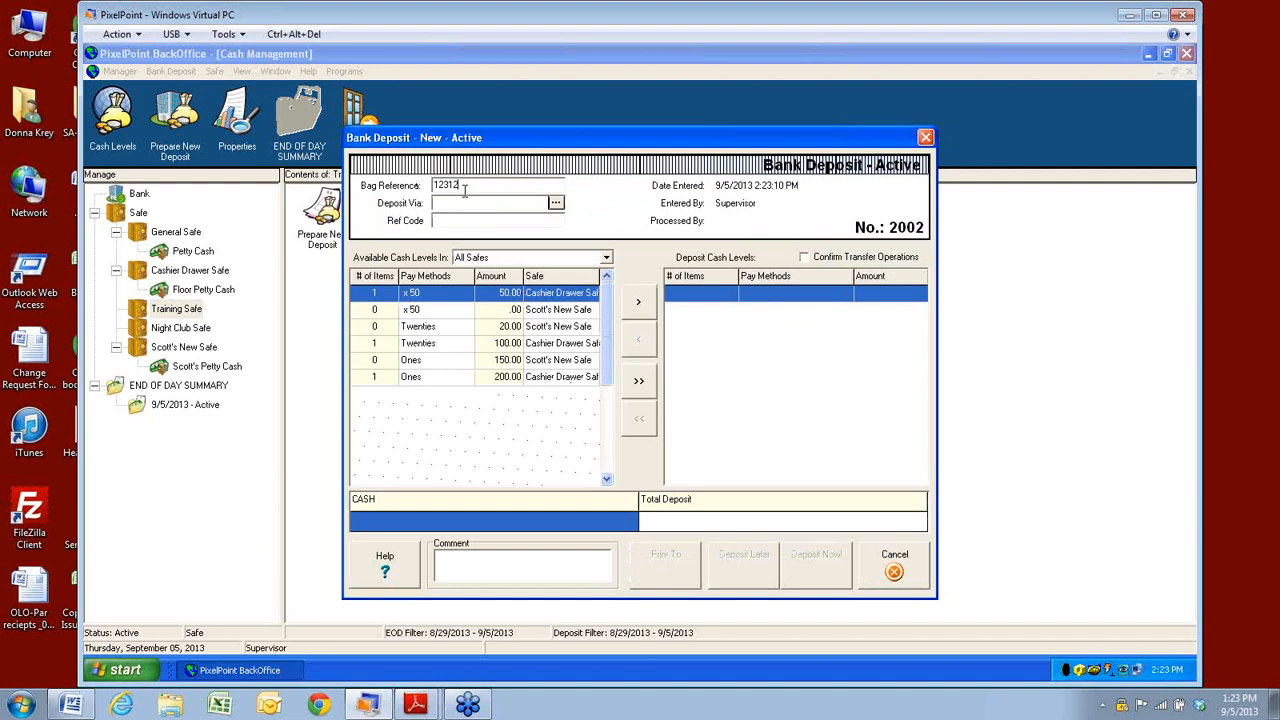
click(556, 202)
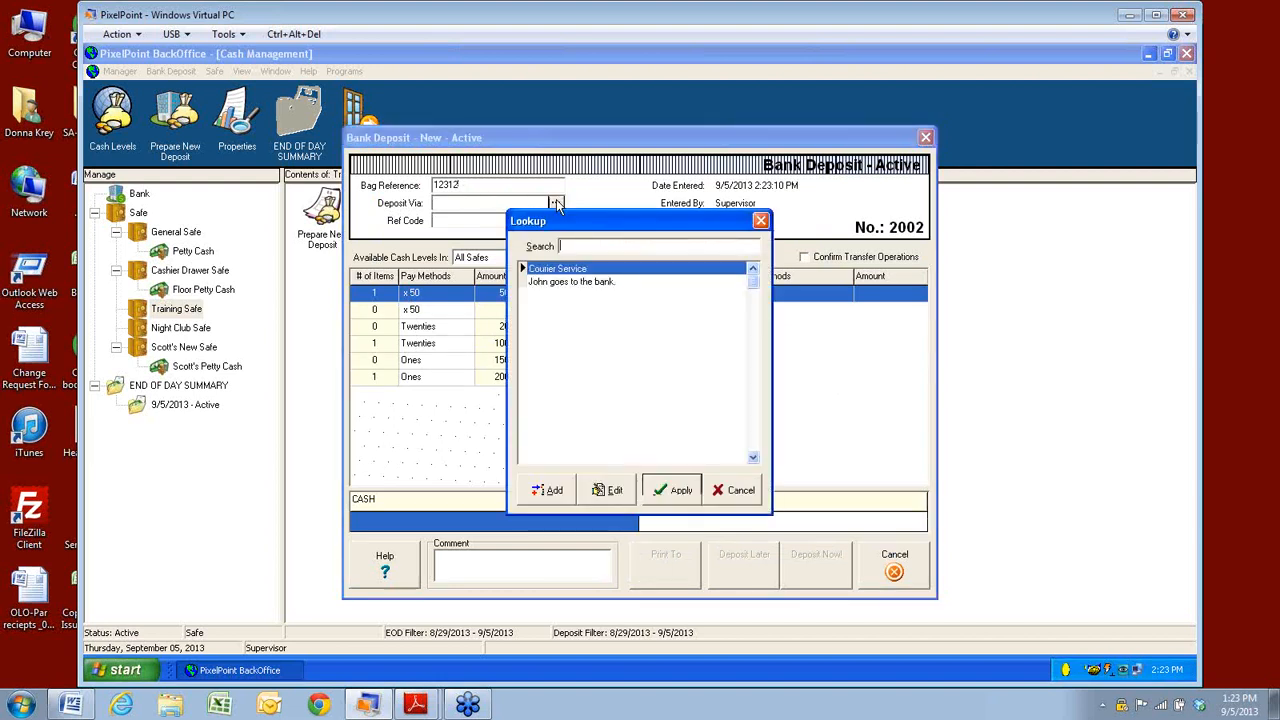
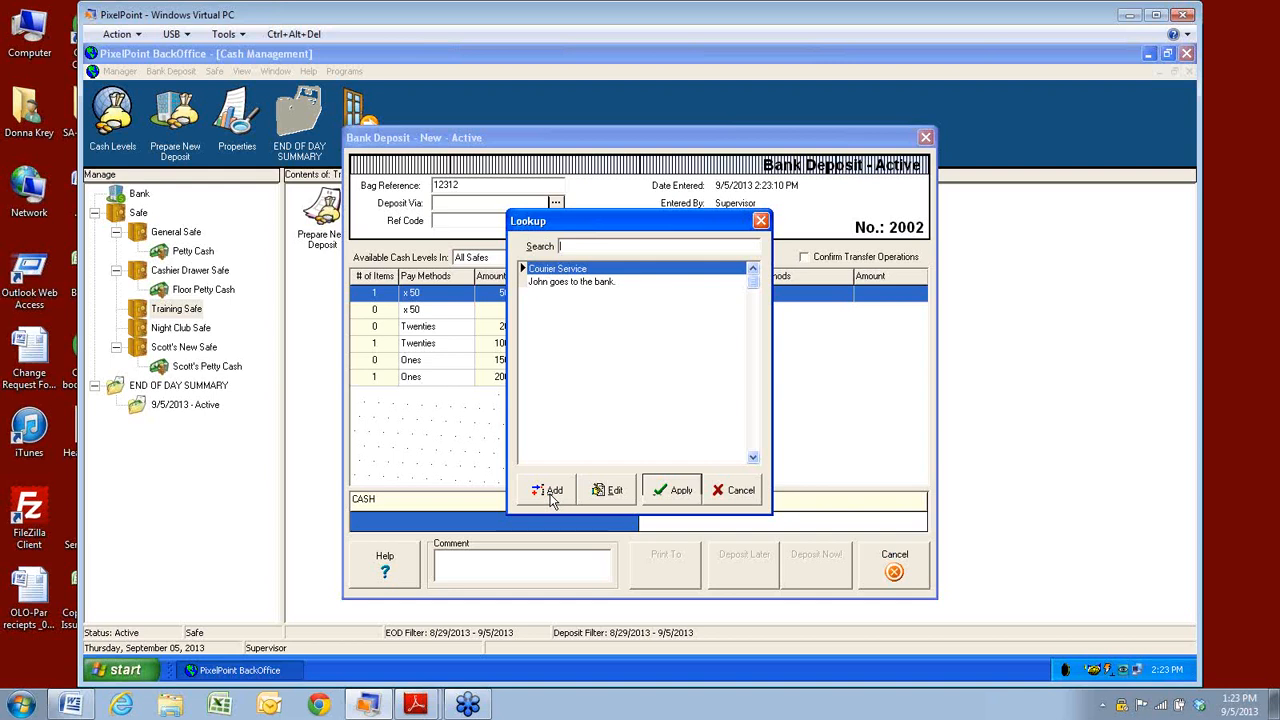
Set the bank deposit to go via Courier Service, drawing cash from All Safes.
click(673, 490)
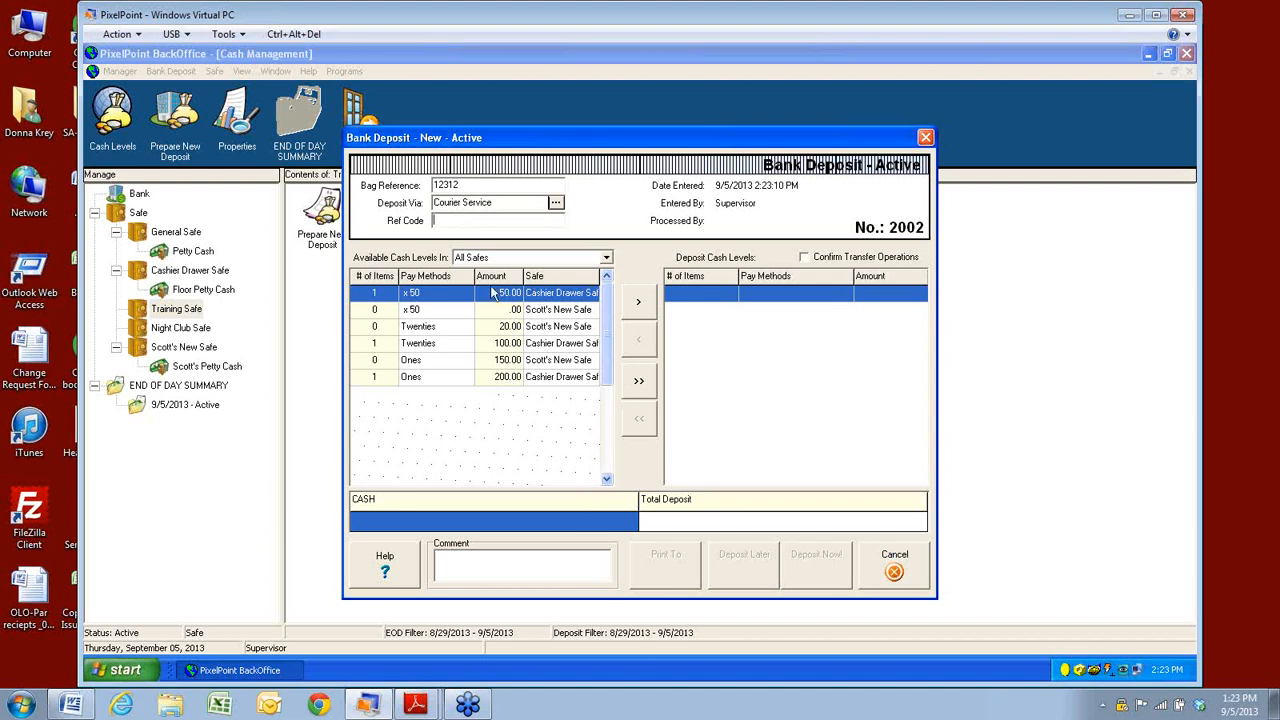
click(606, 259)
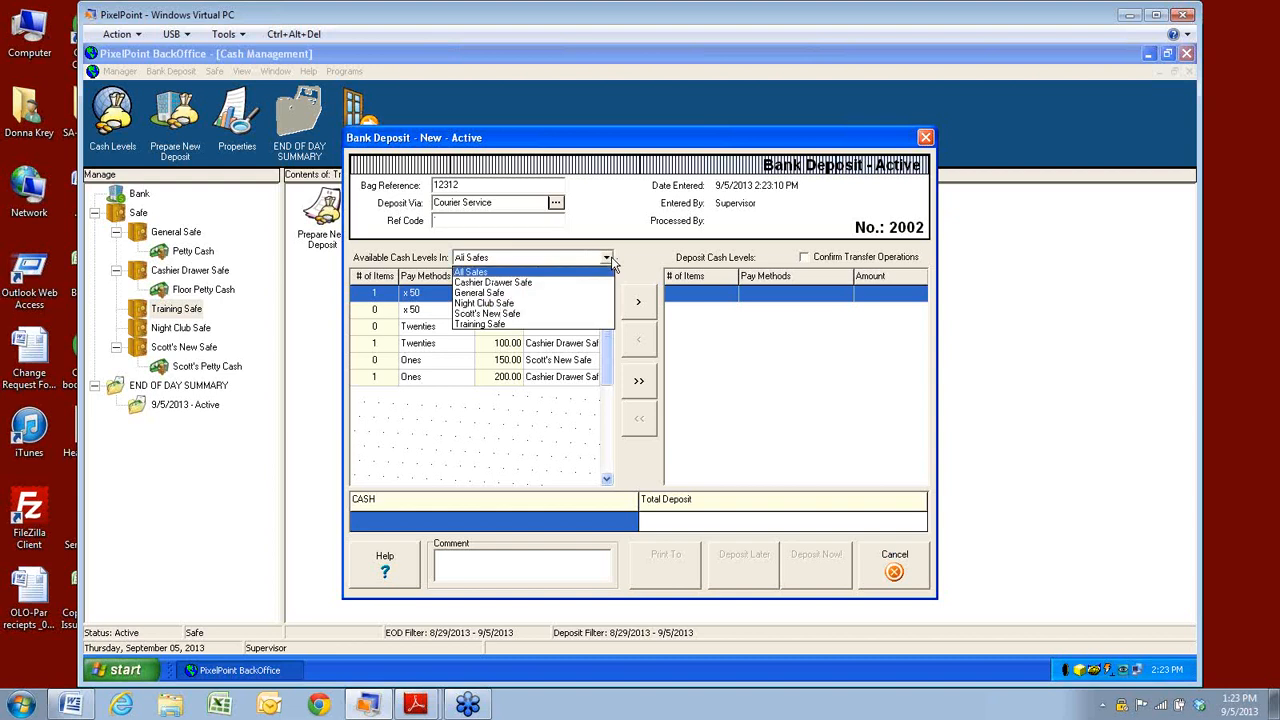
click(607, 259)
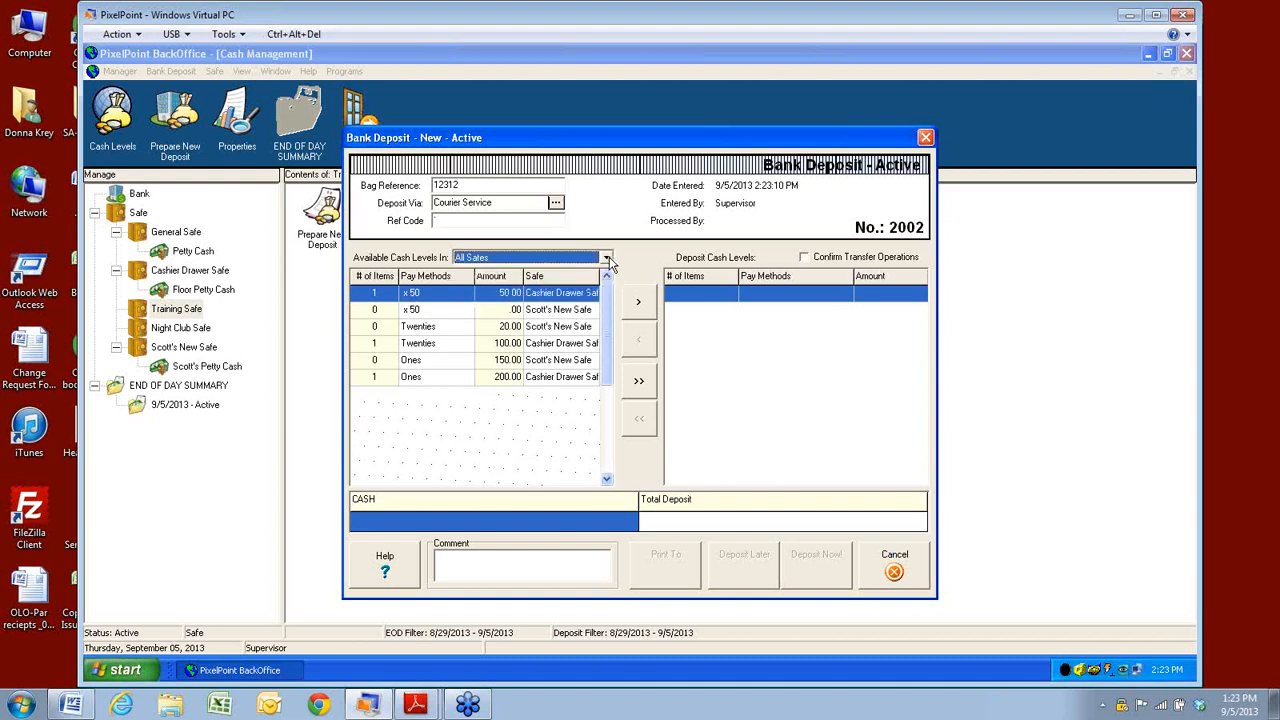
Pick the x50 row from Cashier Drawer Safe and move fifties into the deposit.
click(424, 316)
click(426, 328)
click(426, 345)
click(423, 362)
click(465, 376)
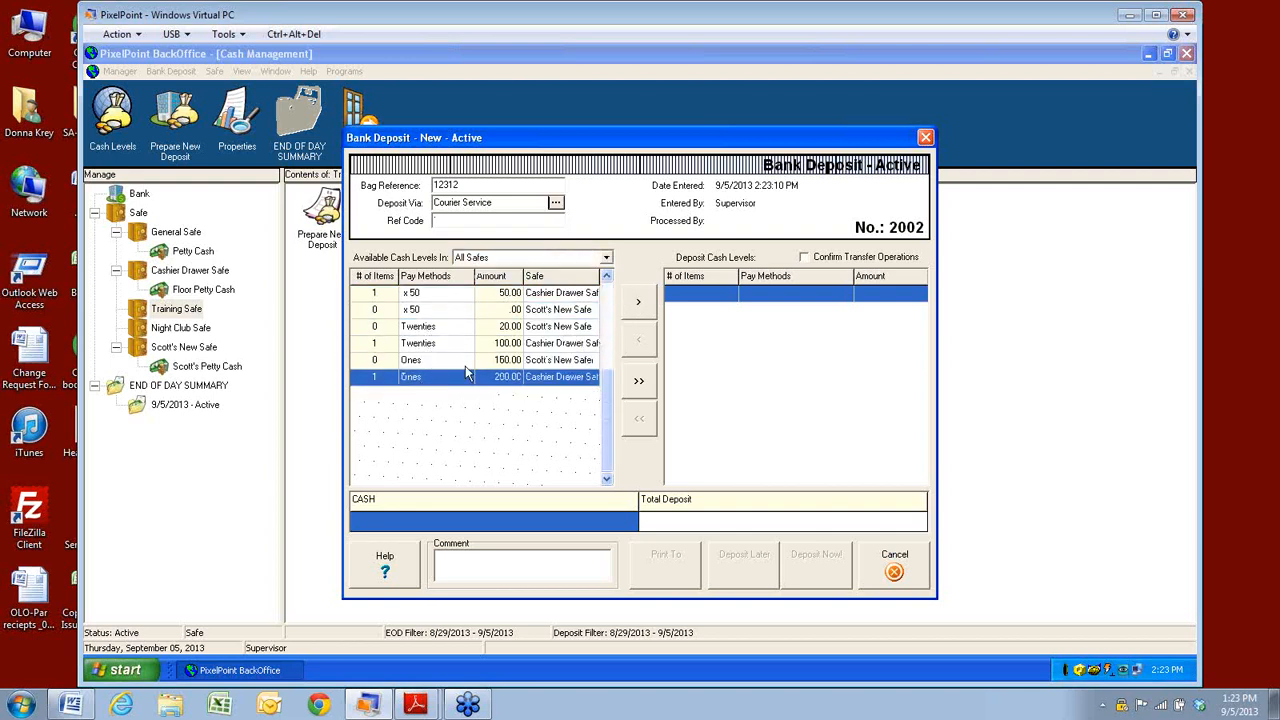
click(410, 293)
click(643, 310)
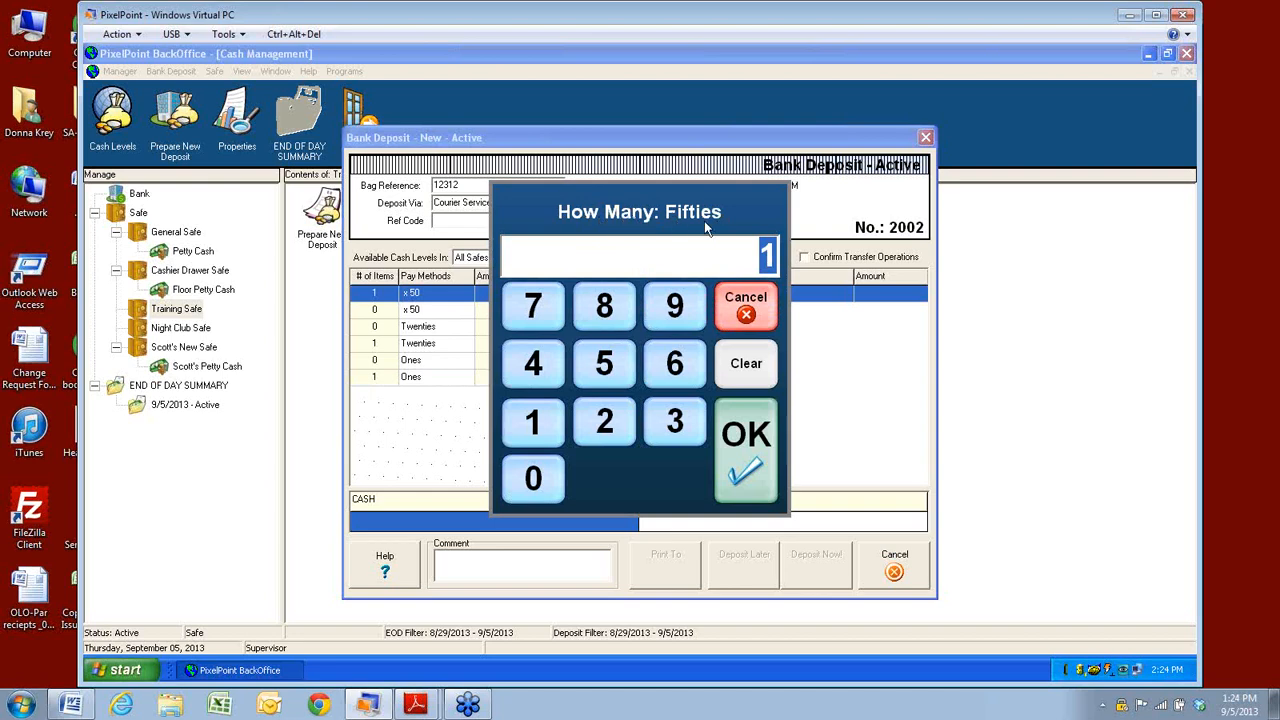
Add one fifty and $20 of twenties from Scott's New Safe to the deposit.
click(748, 449)
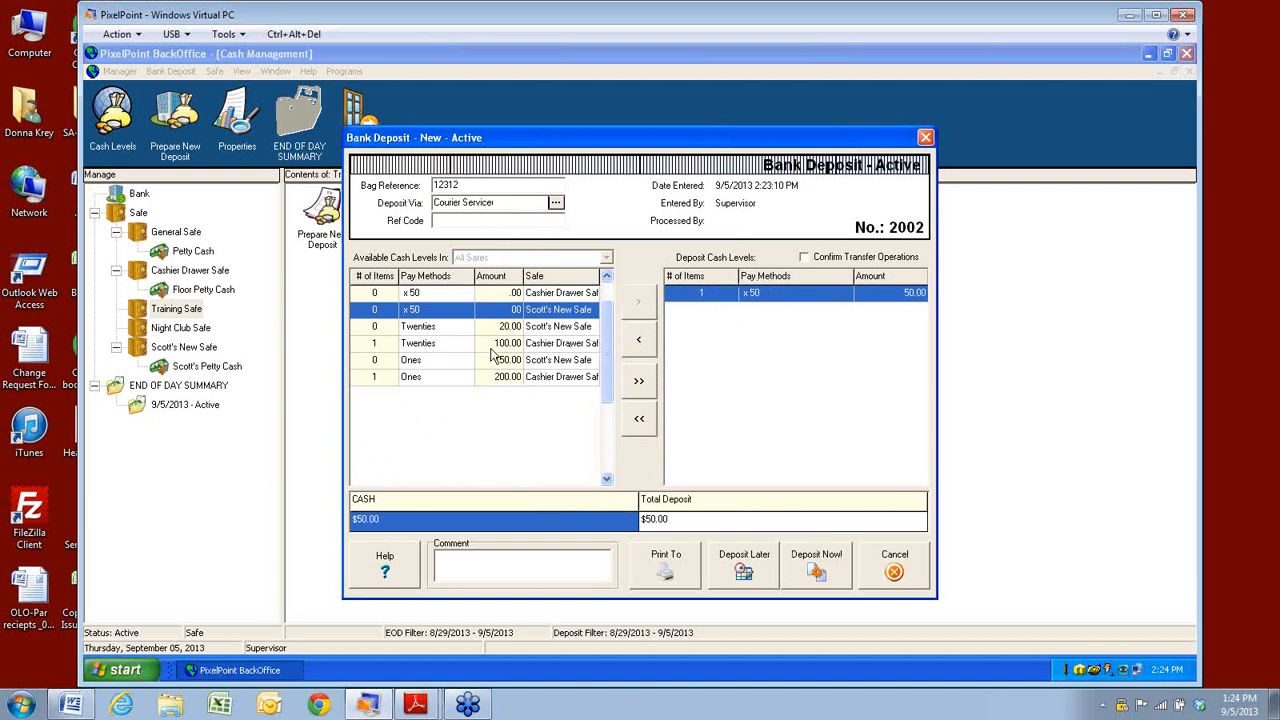
click(430, 329)
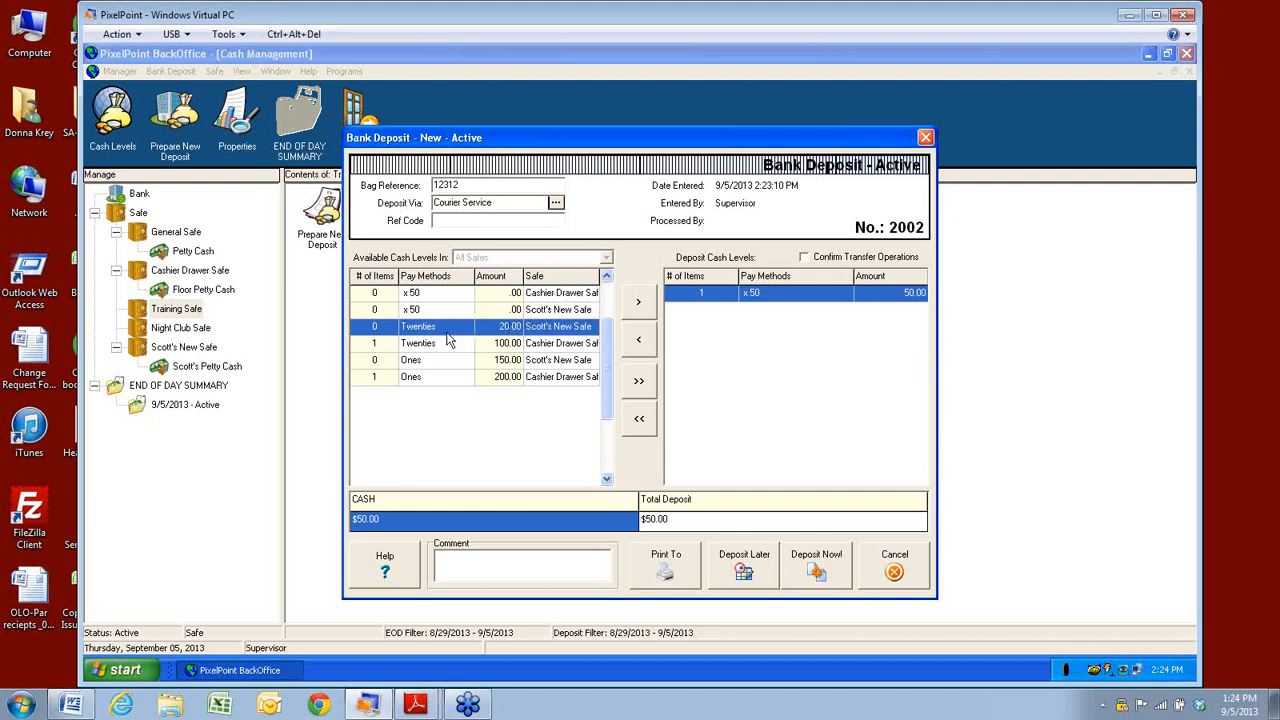
click(638, 301)
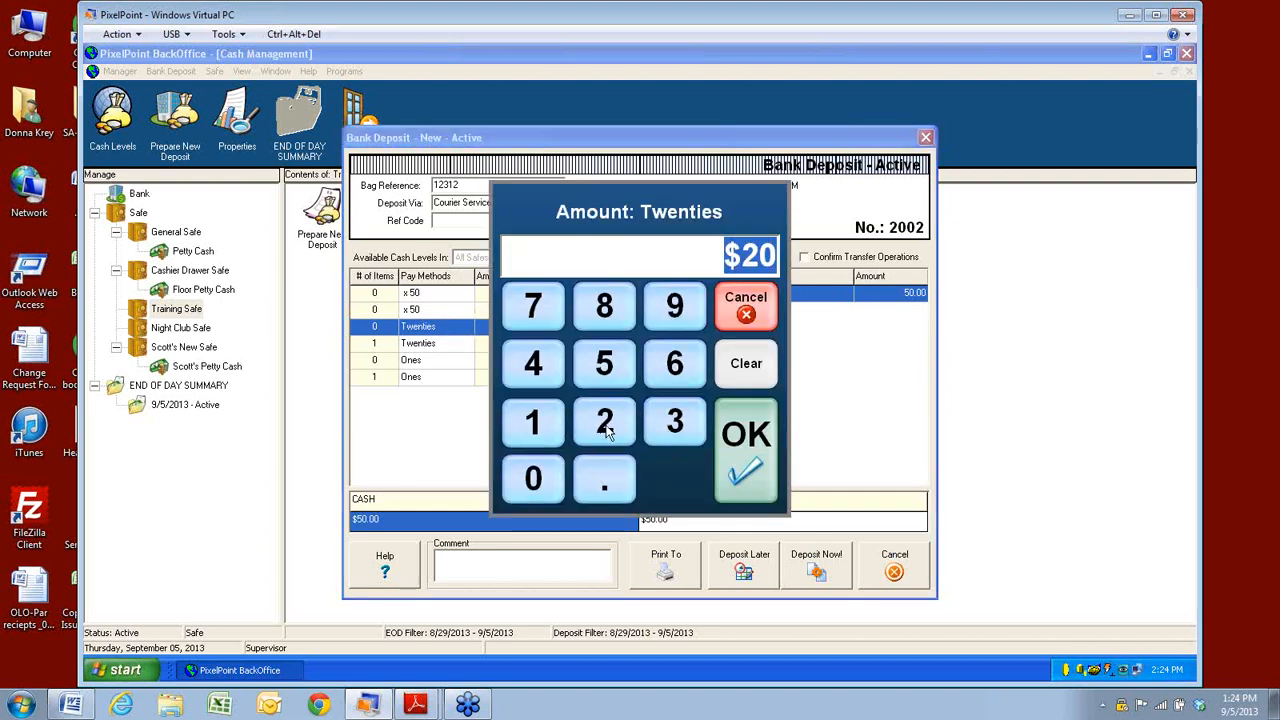
click(747, 449)
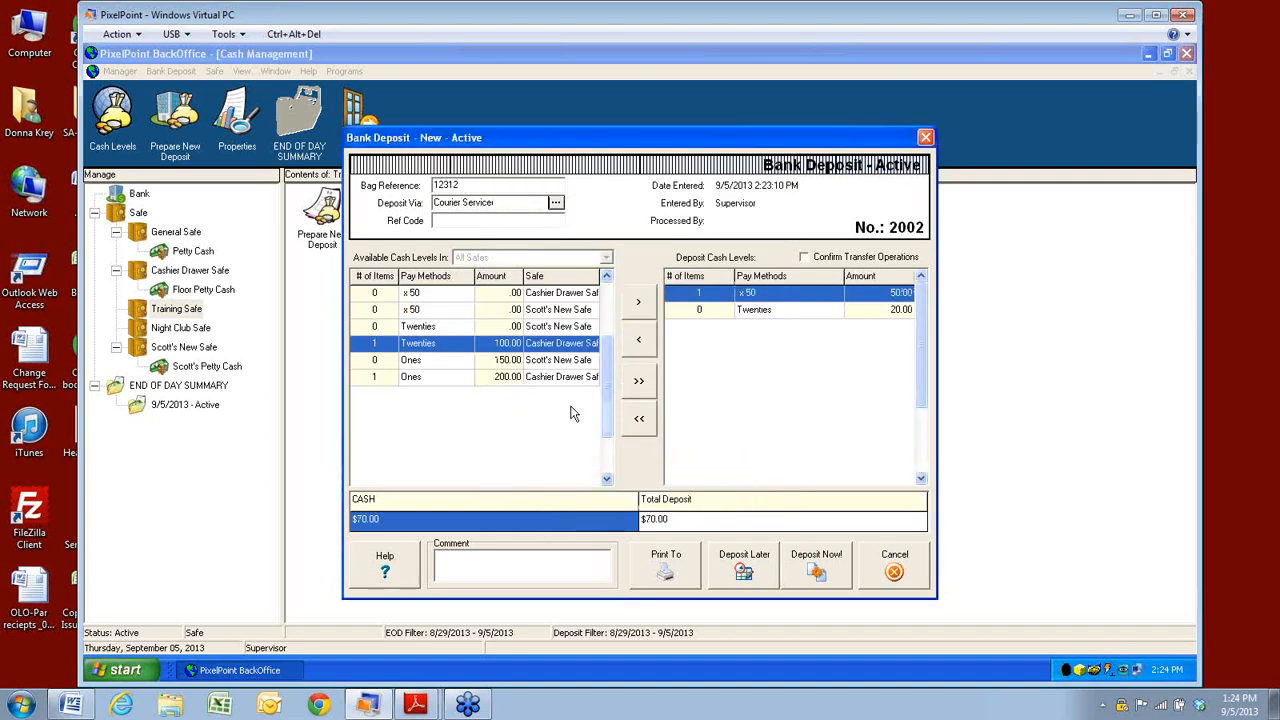
Add $50 of ones from Cashier Drawer Safe, bringing the deposit to $120.00.
click(433, 378)
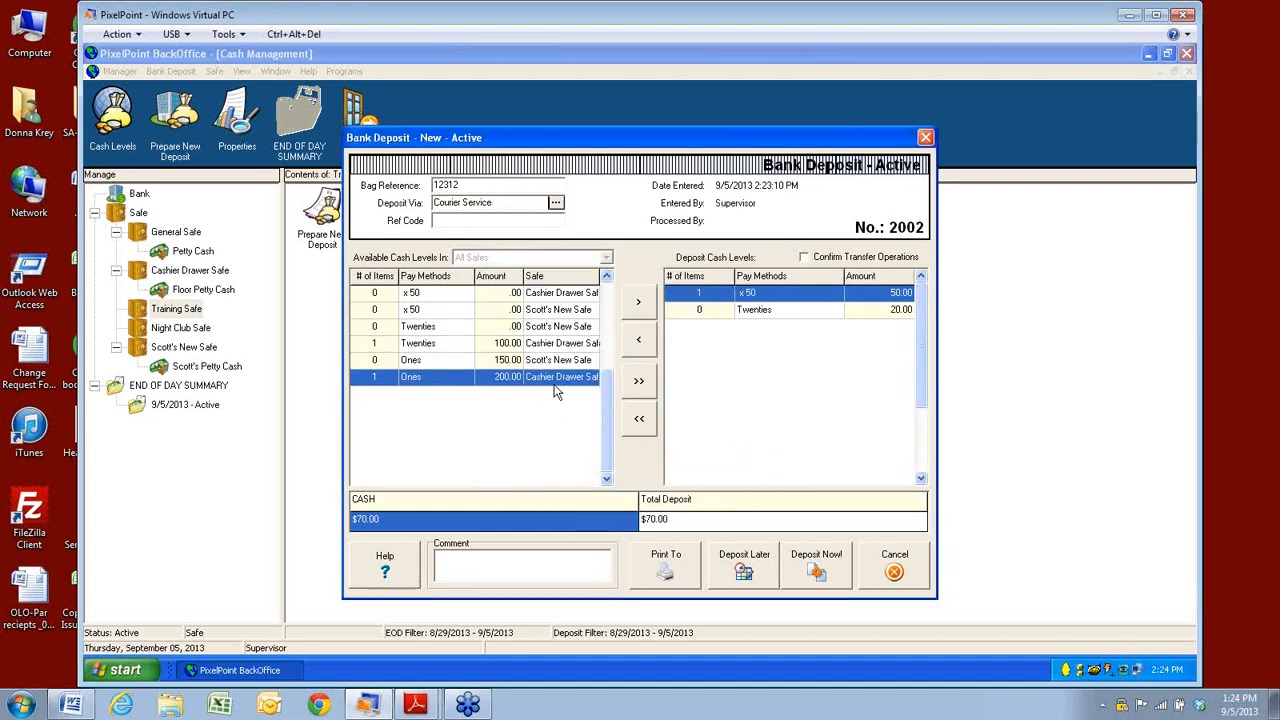
click(638, 301)
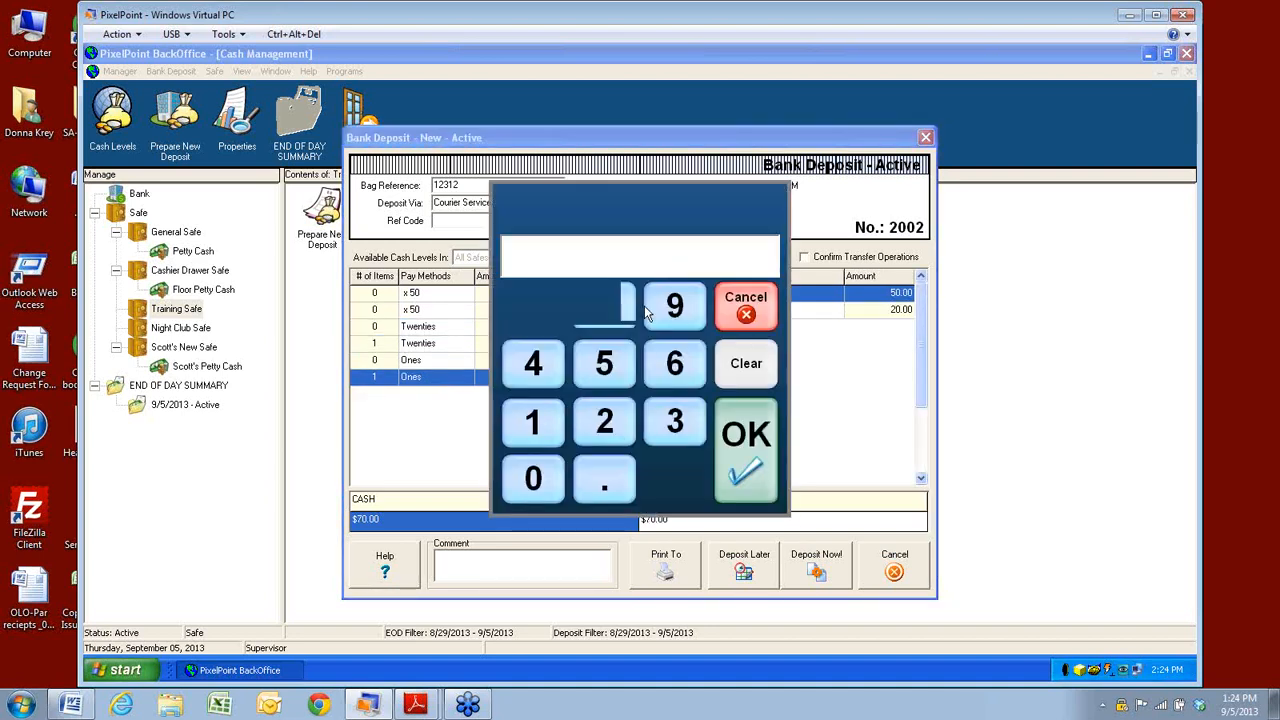
click(605, 380)
click(549, 480)
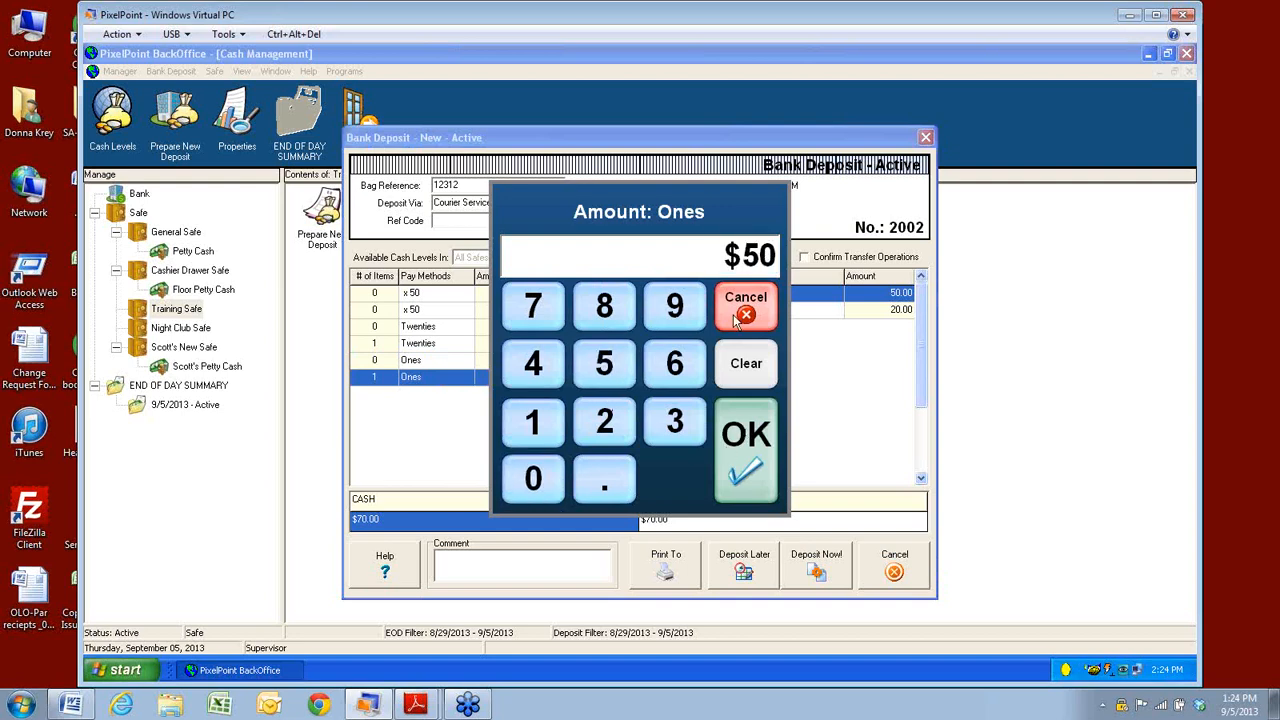
click(749, 440)
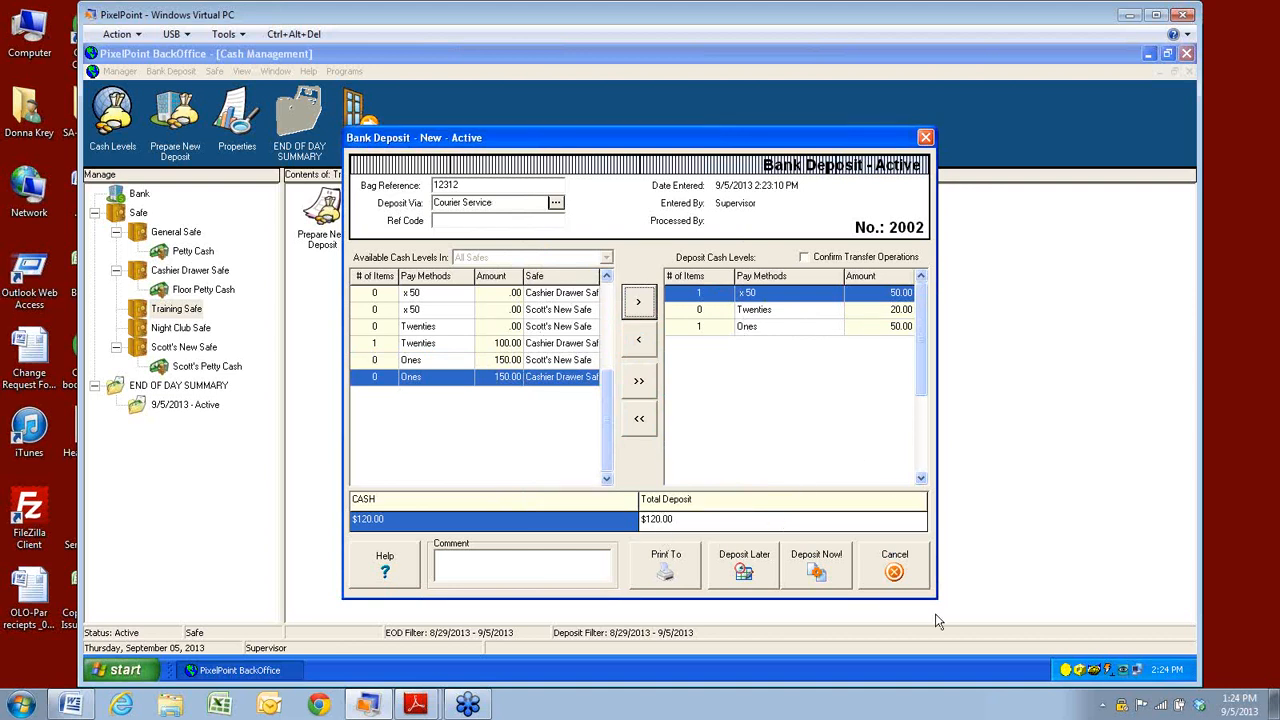
click(668, 556)
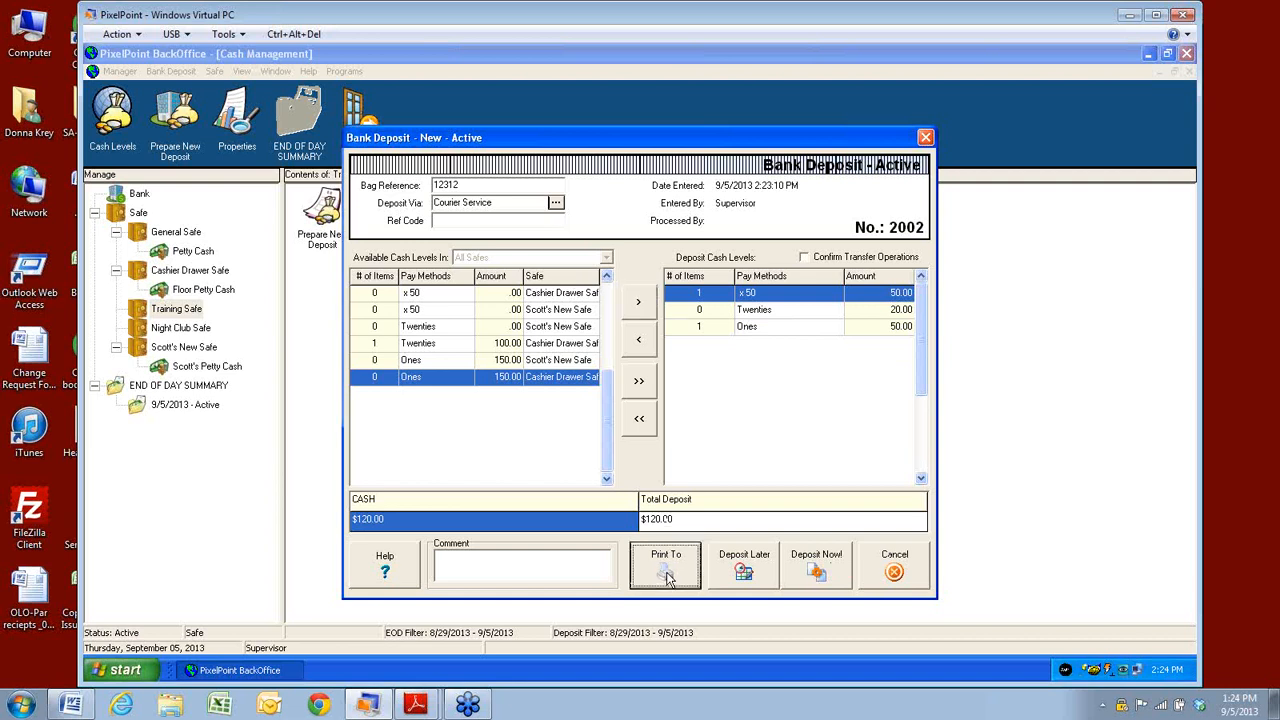
Preview the $120.00 deposit slip and review its Send To file formats.
click(651, 320)
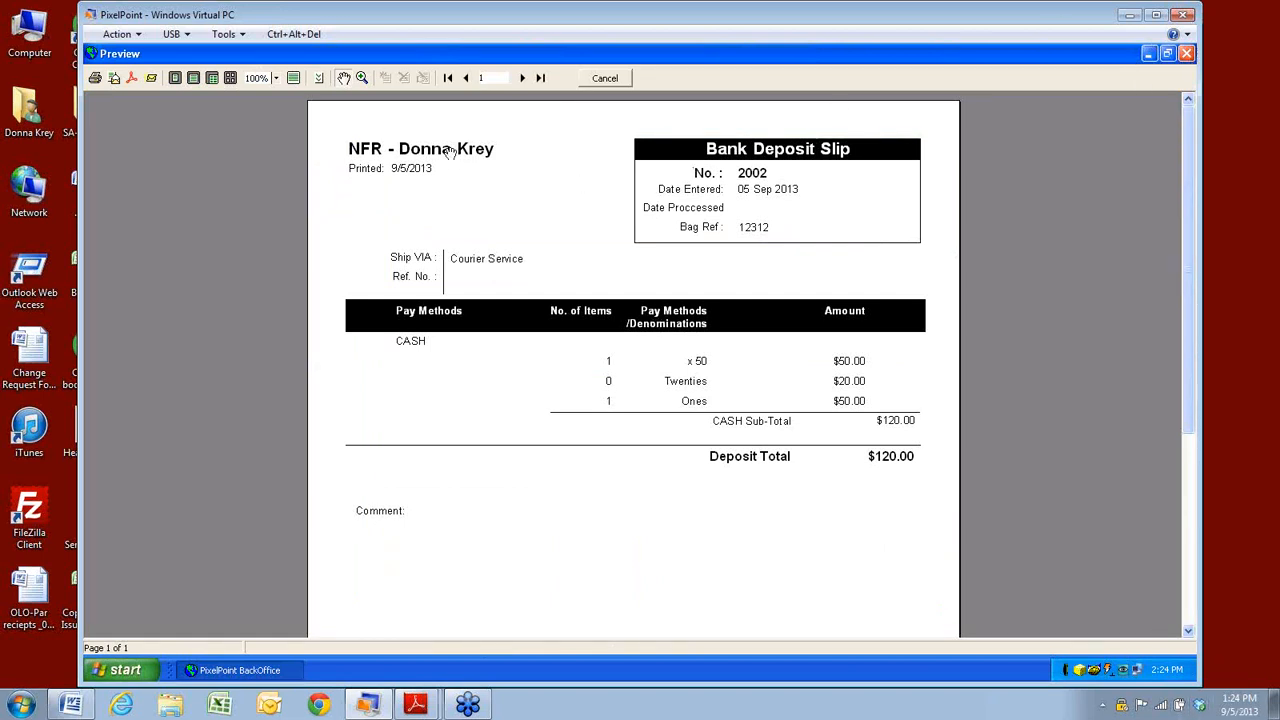
click(1186, 53)
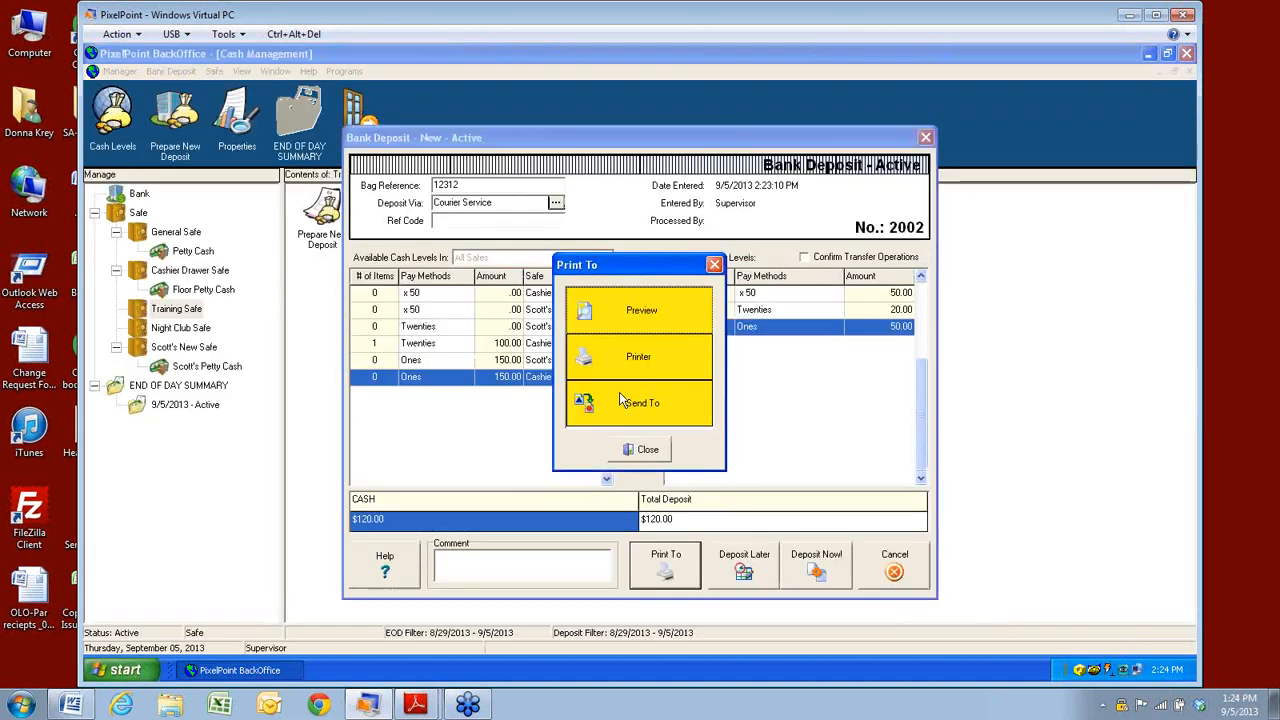
click(634, 405)
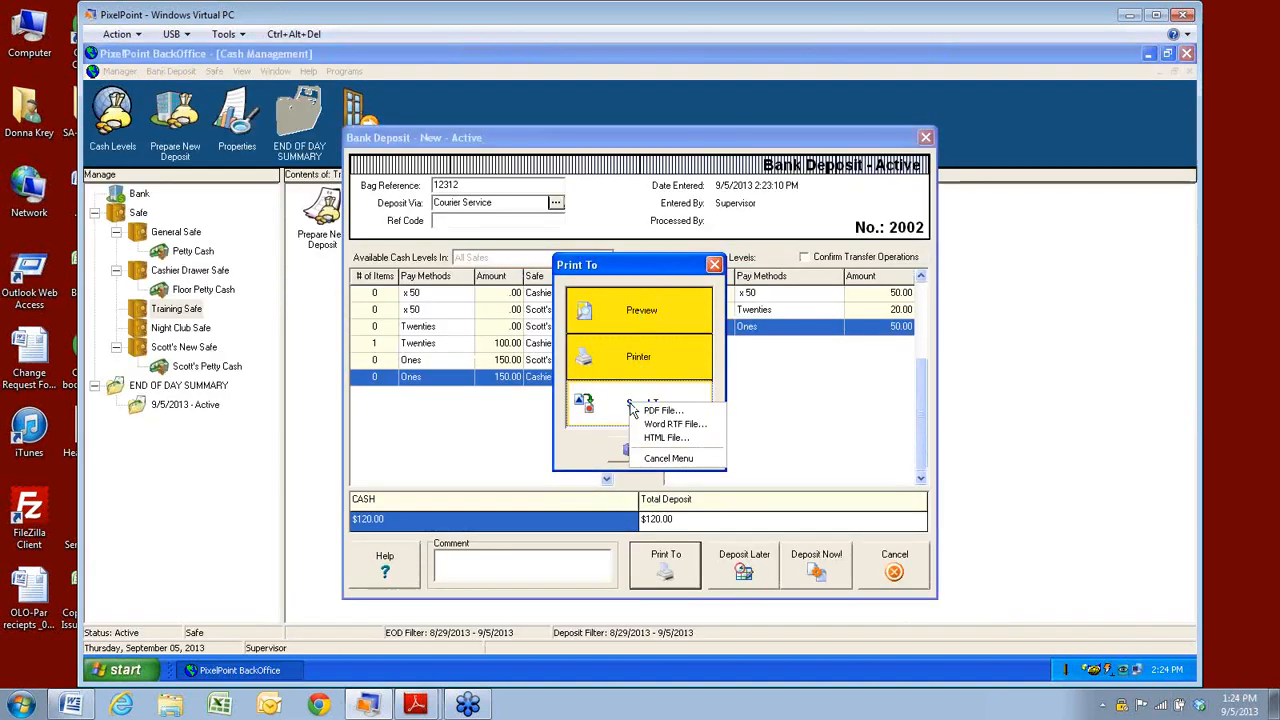
click(673, 458)
click(646, 455)
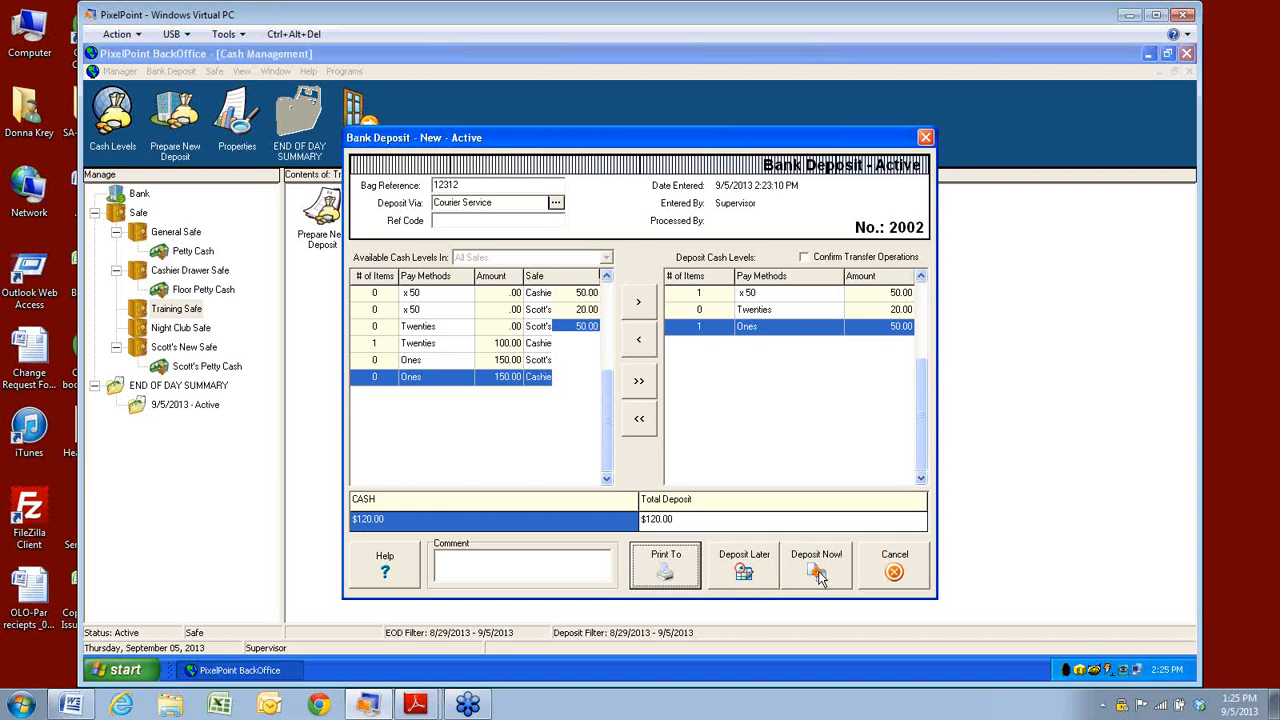
Save Deposit No. 2002 to be deposited later.
click(745, 578)
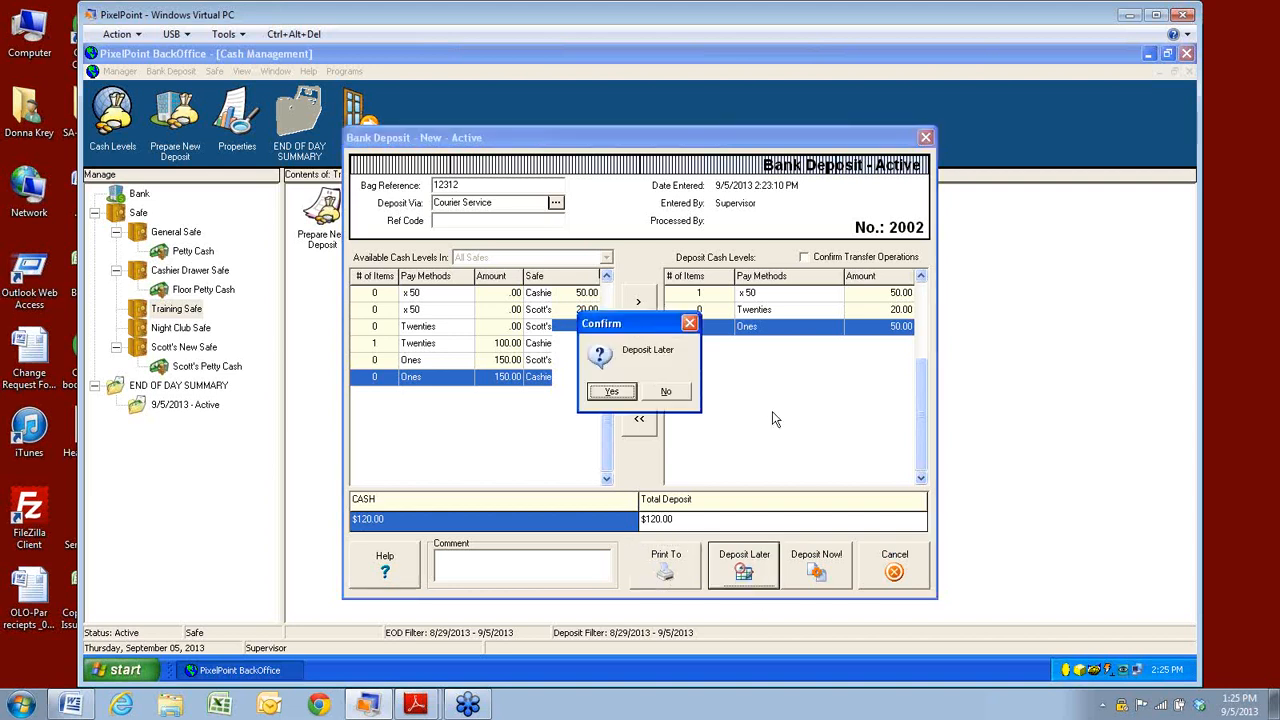
click(611, 392)
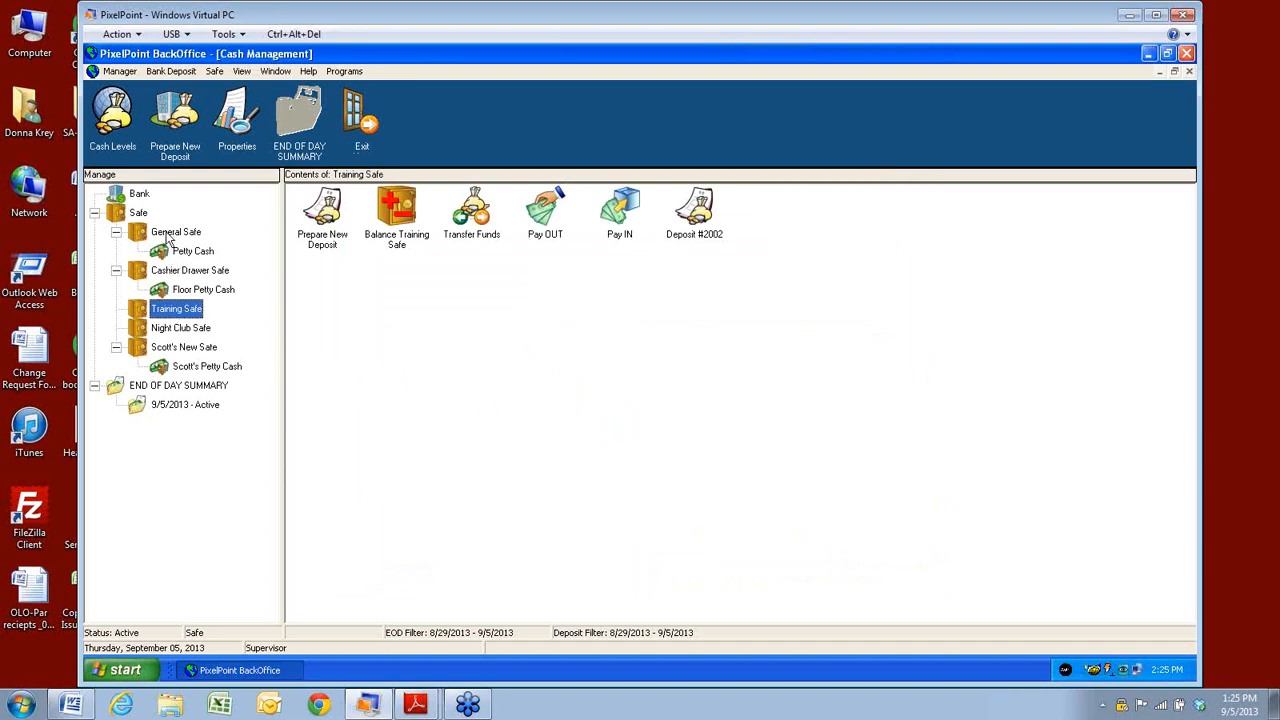
click(190, 347)
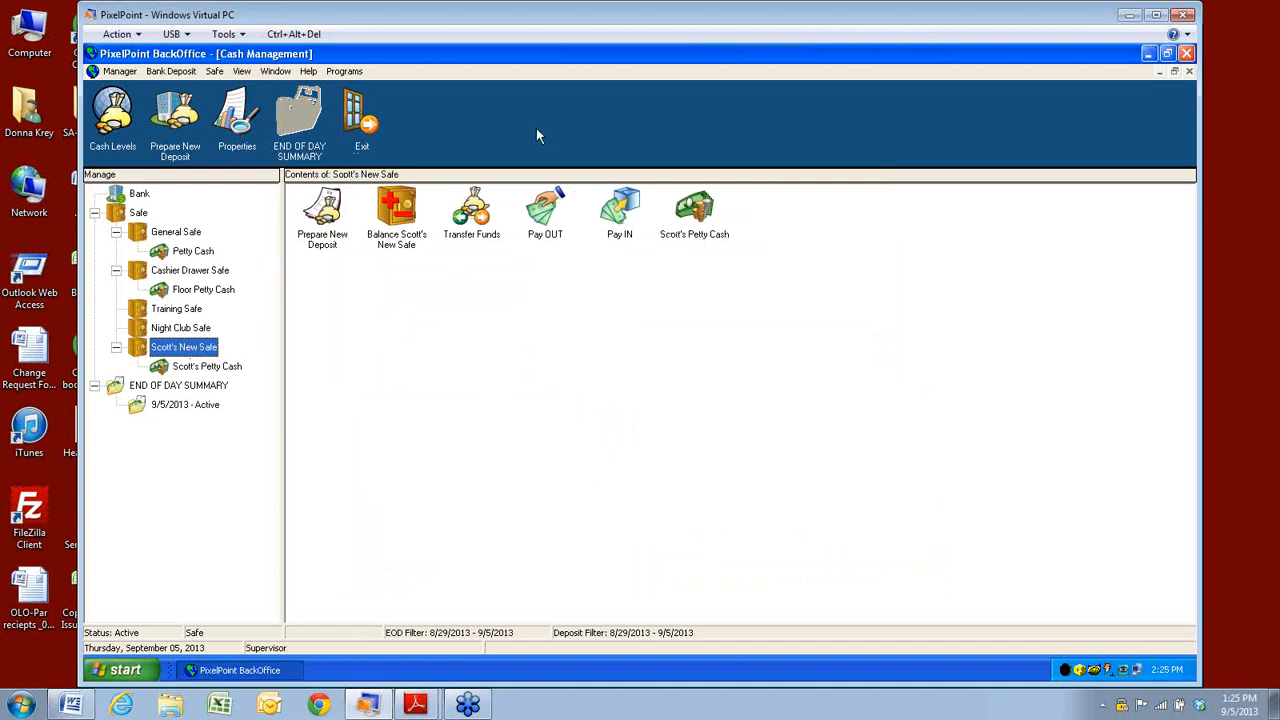
double_click(394, 215)
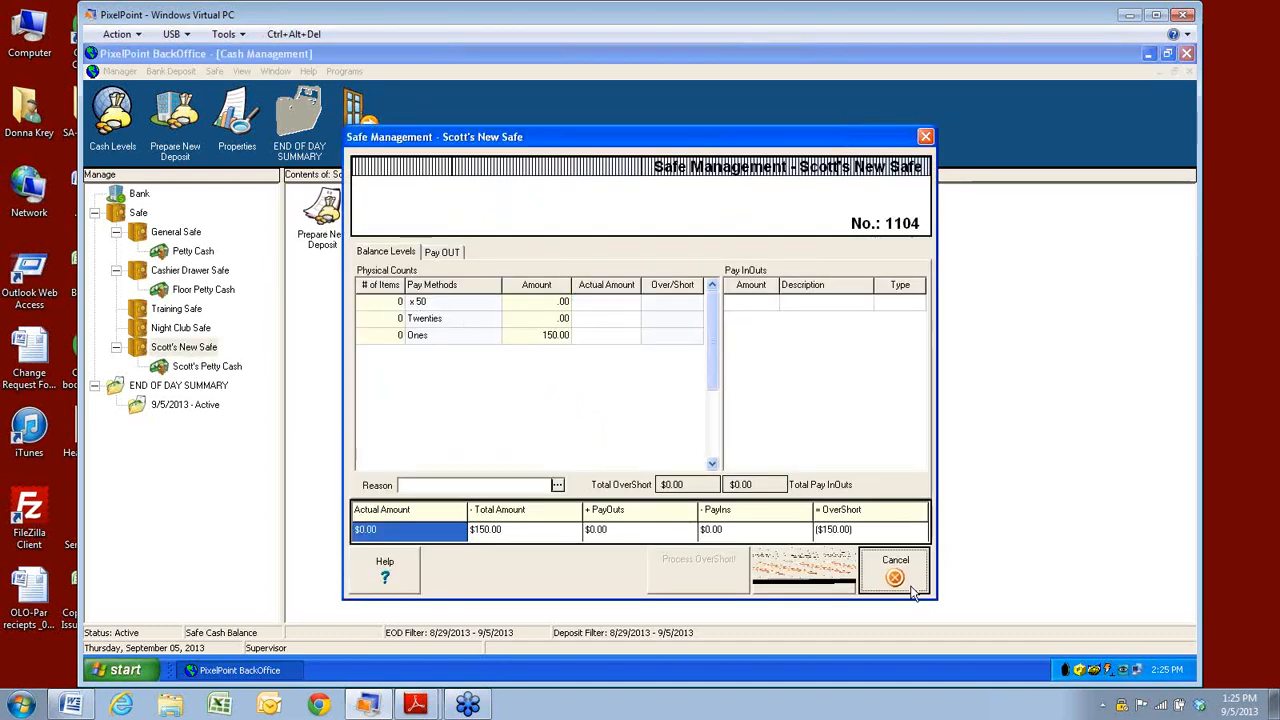
click(910, 588)
click(119, 72)
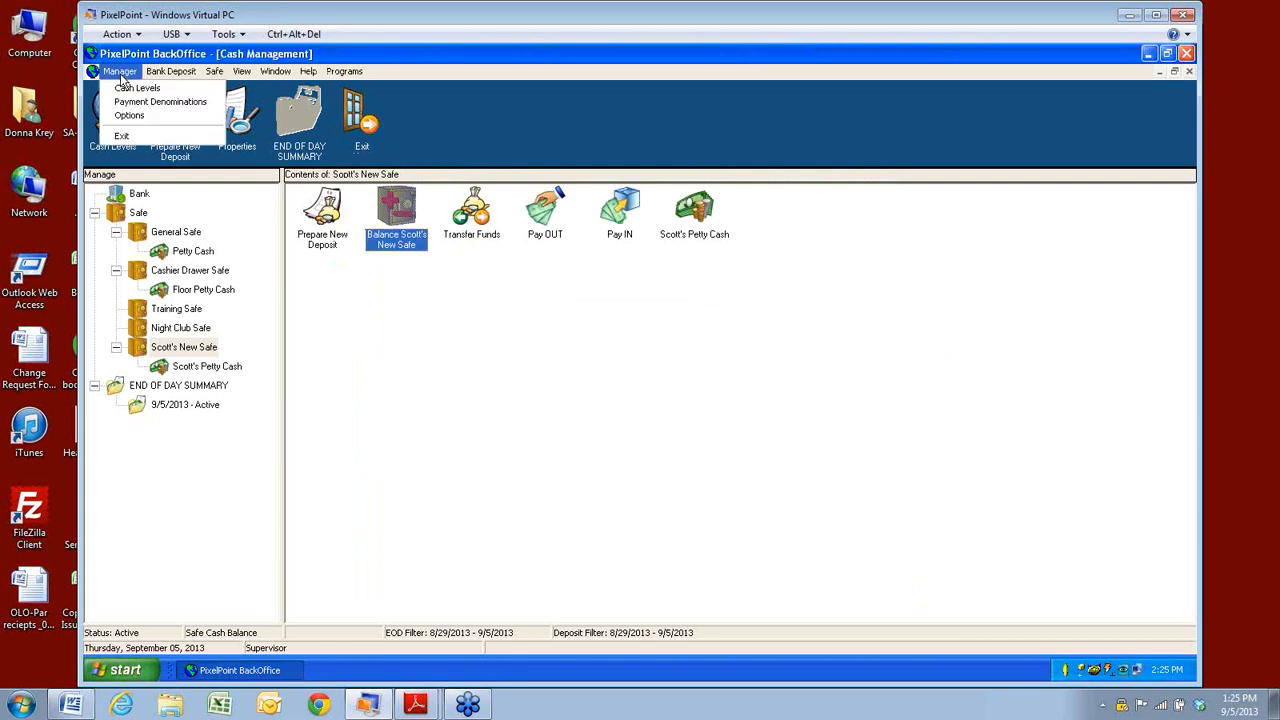
click(137, 88)
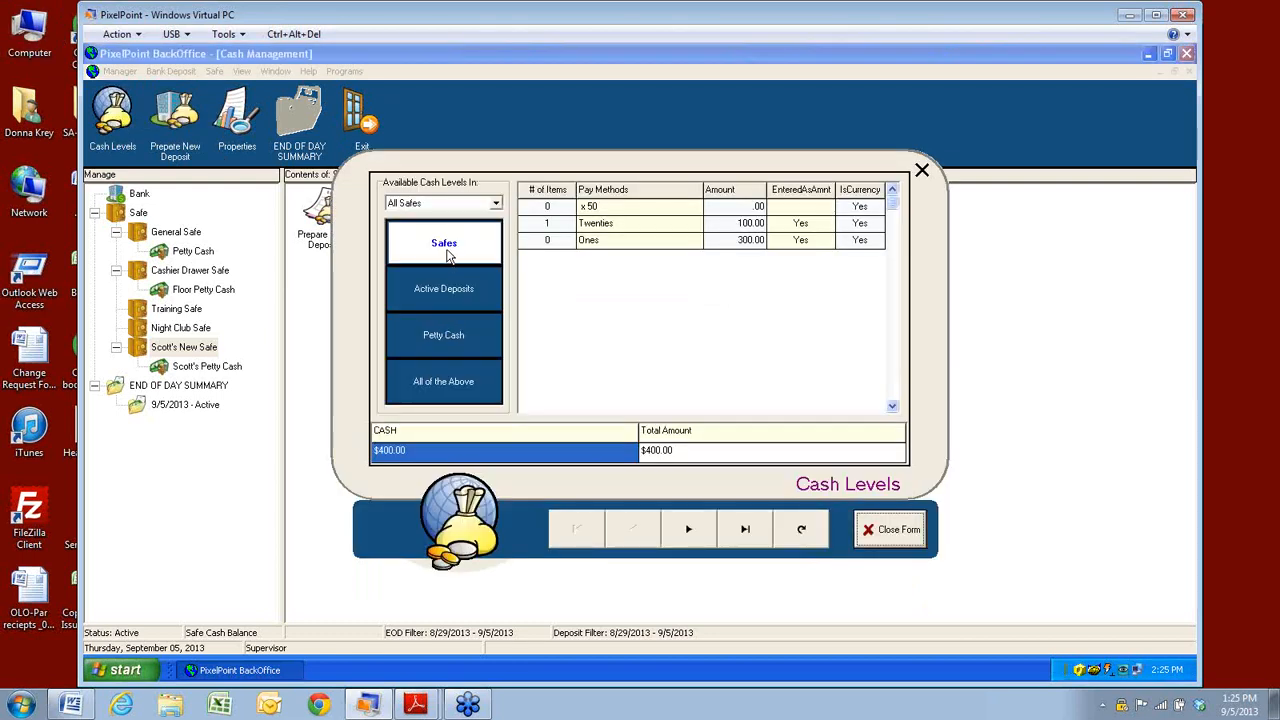
click(495, 204)
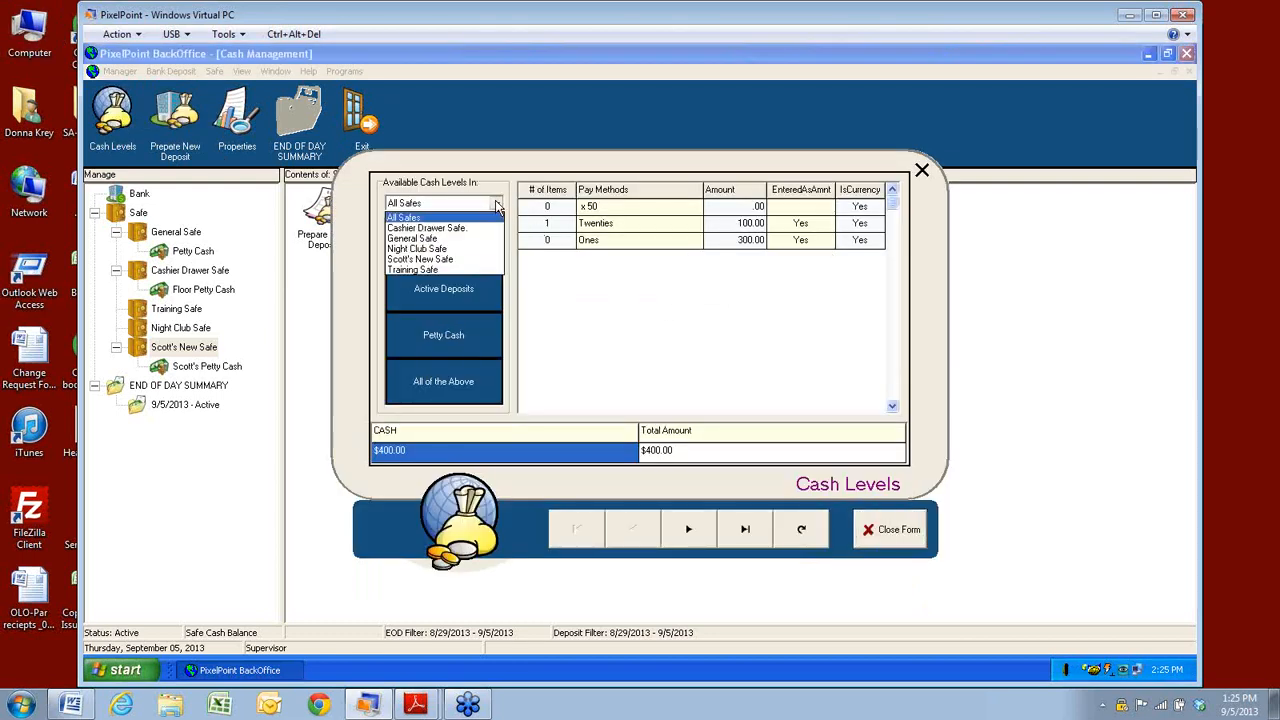
click(440, 259)
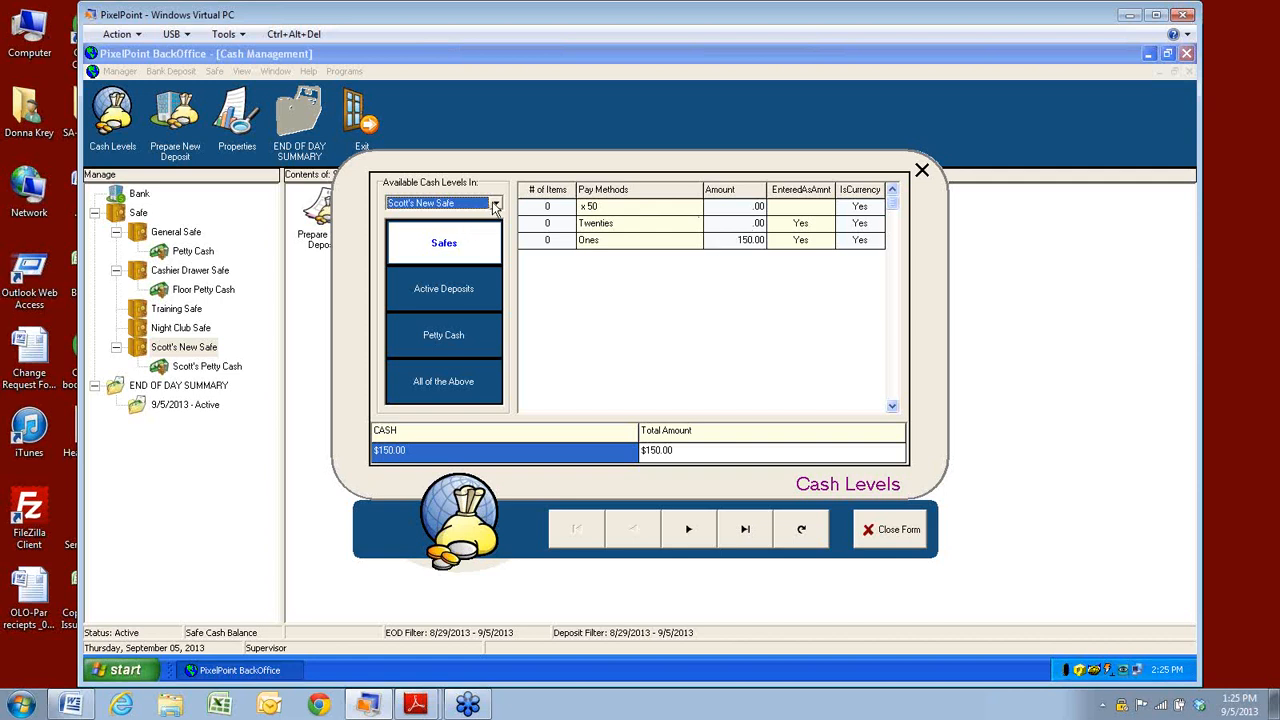
click(495, 203)
click(455, 228)
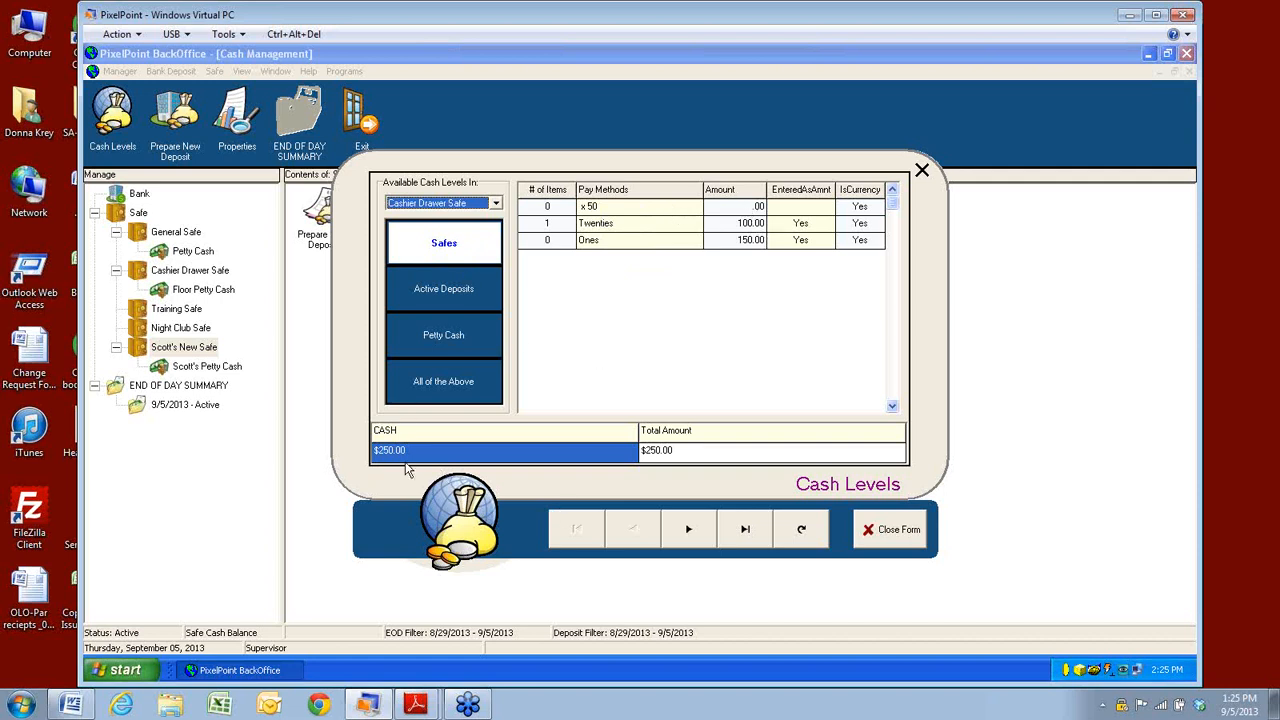
click(440, 385)
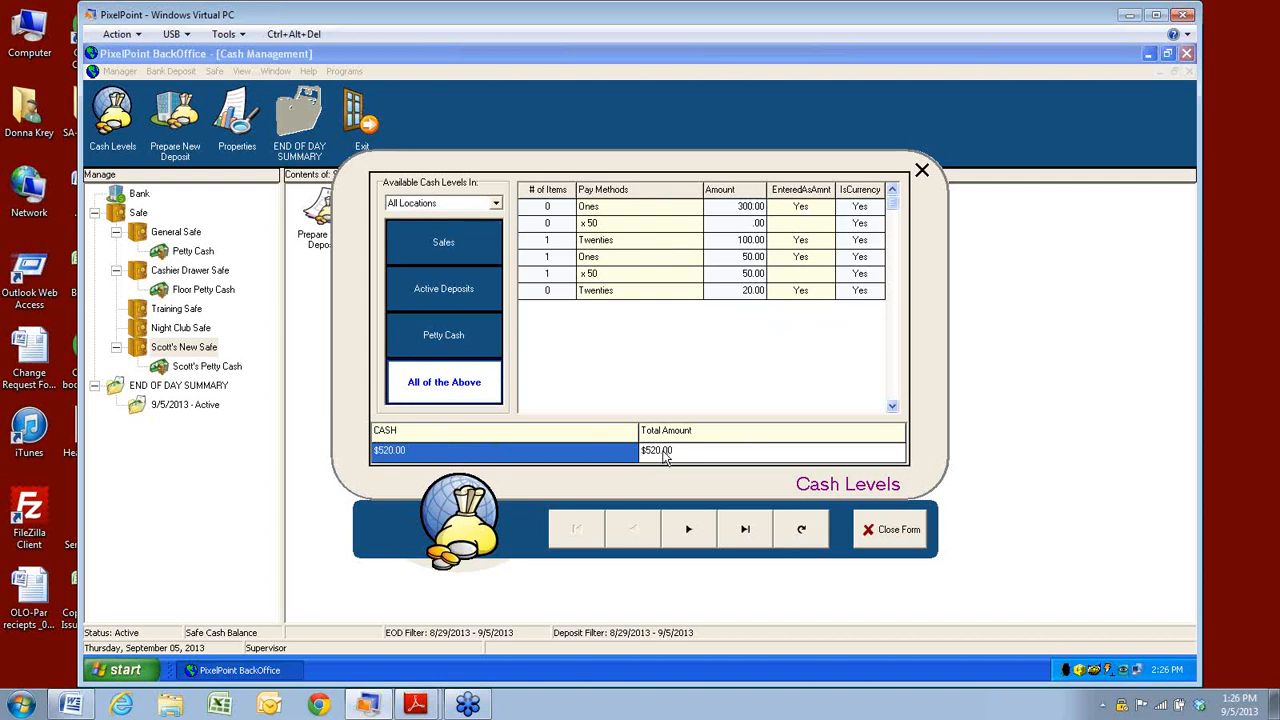
click(437, 289)
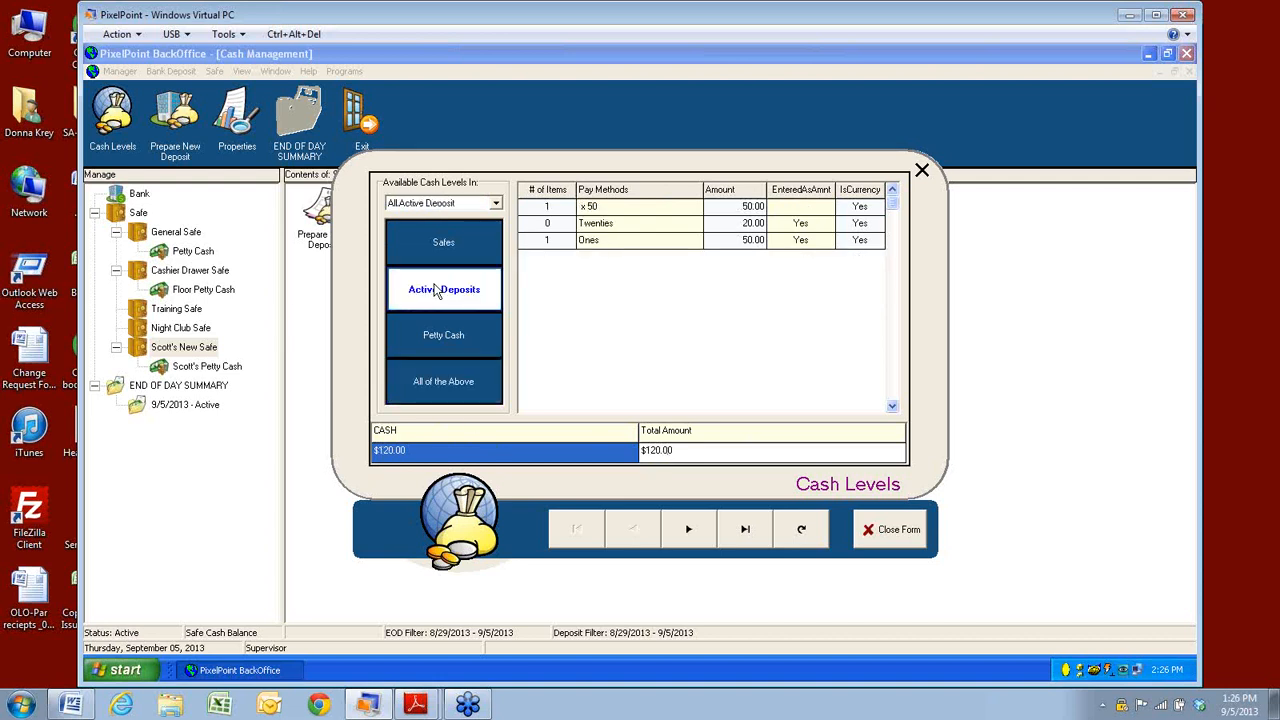
click(895, 530)
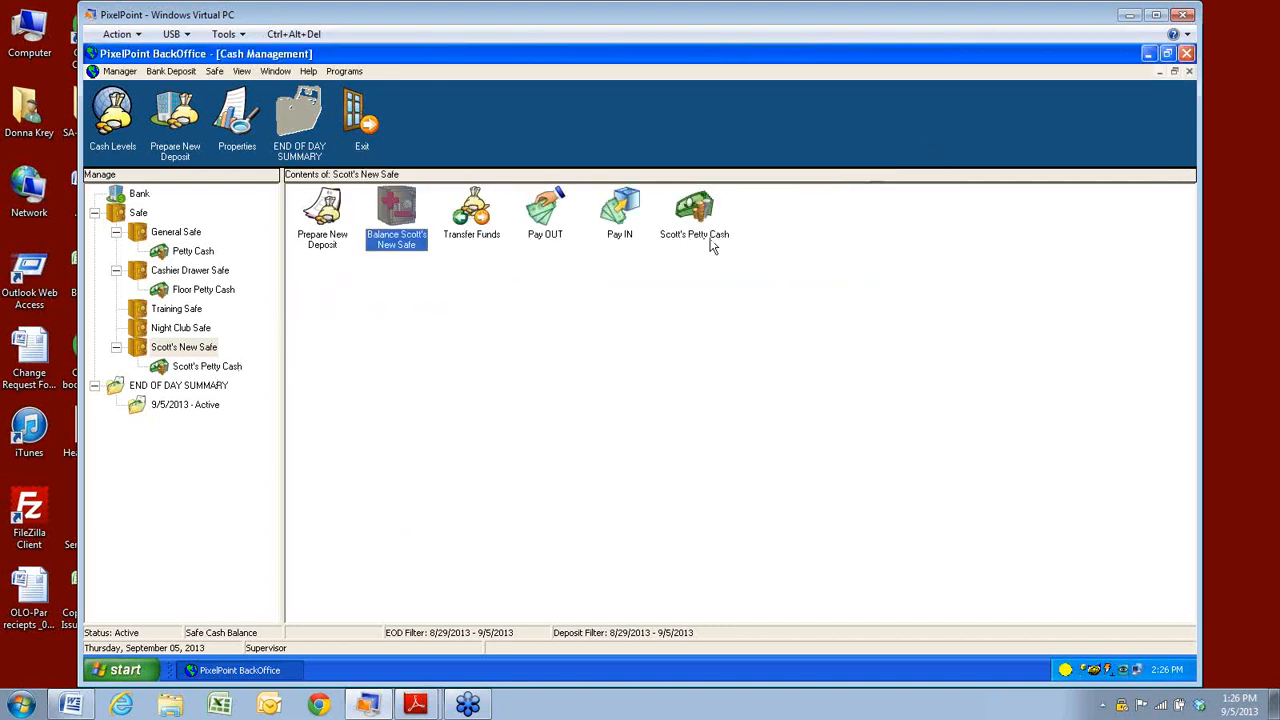
Browse each safe's contents, then review Deposit #2001's $330.00 under Bank.
click(174, 233)
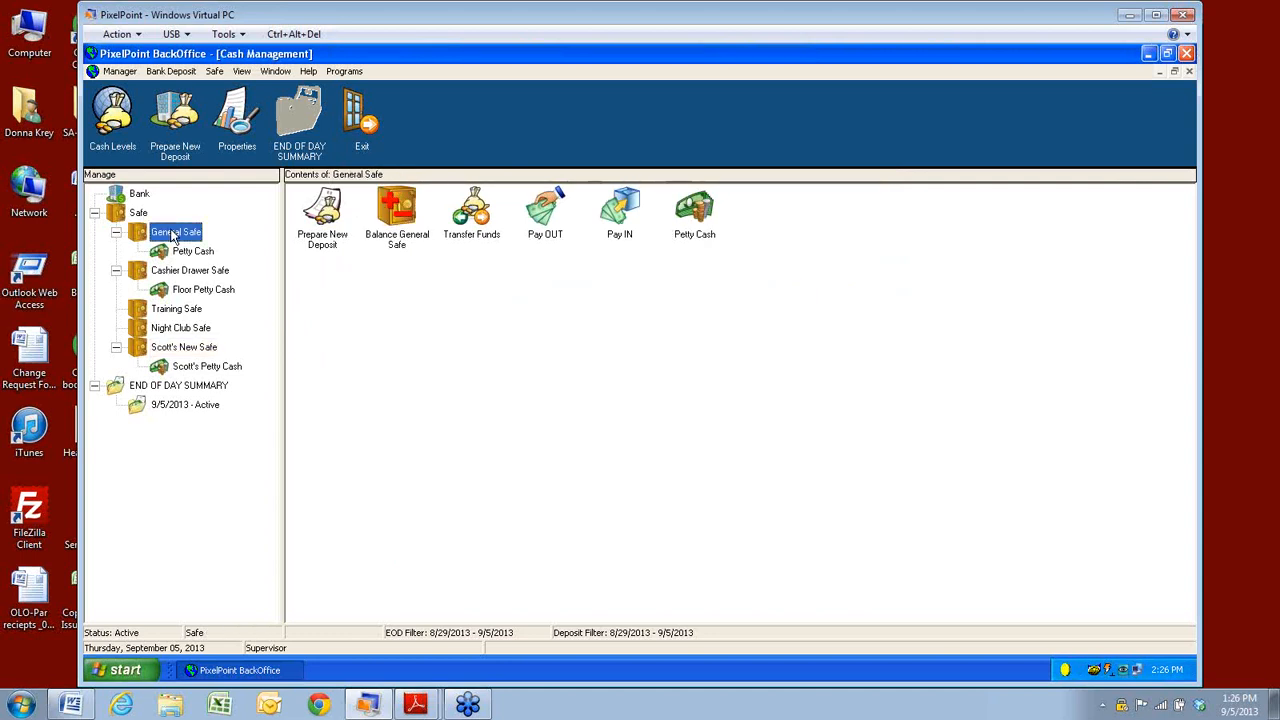
click(184, 252)
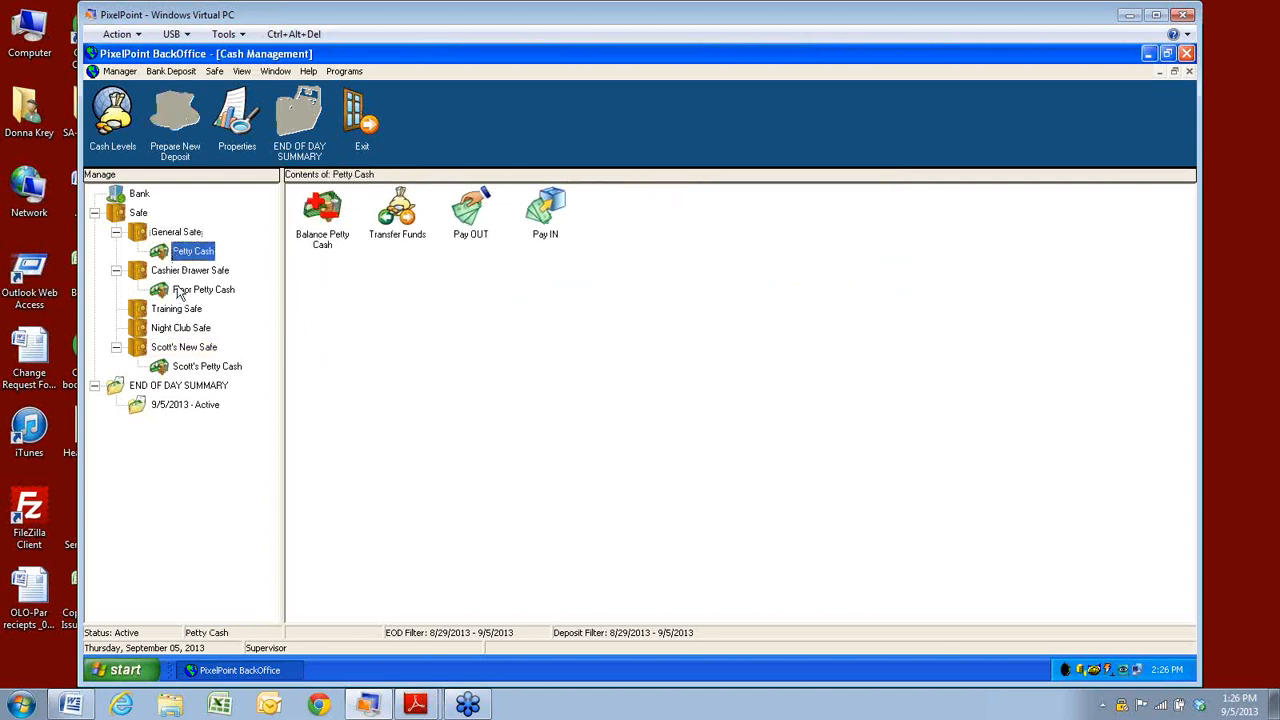
click(180, 290)
click(176, 328)
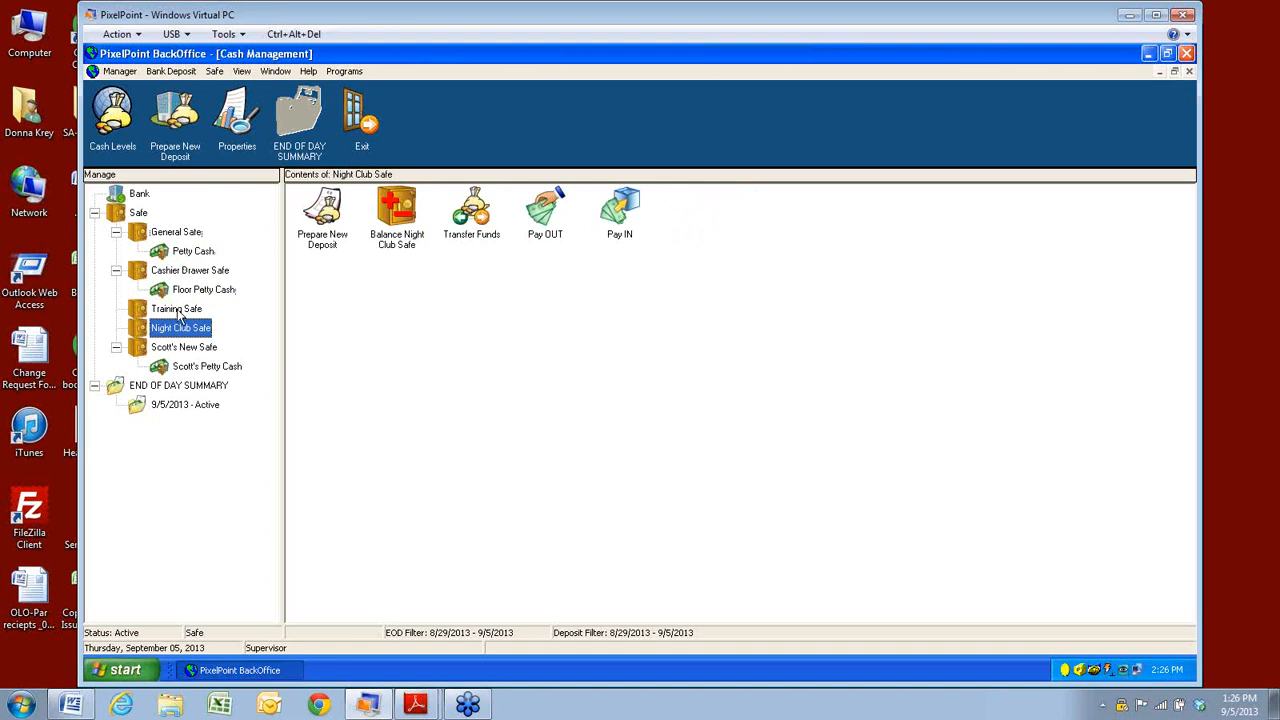
click(178, 310)
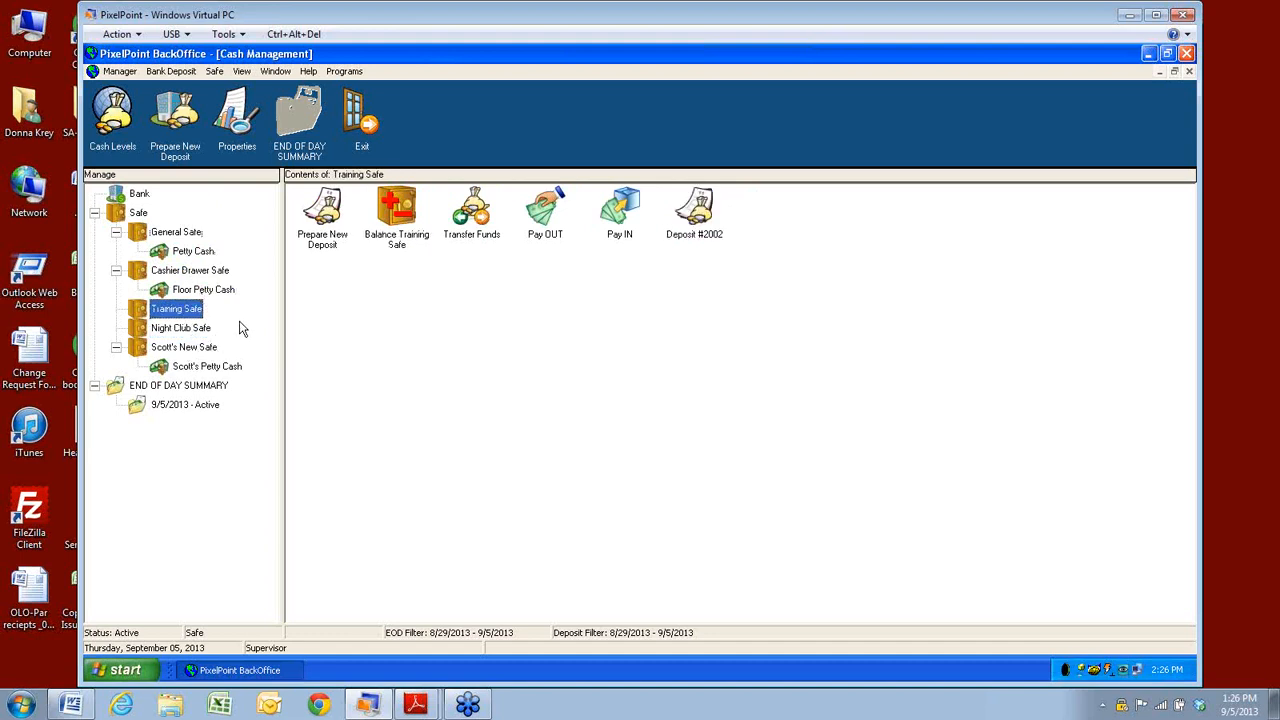
click(168, 233)
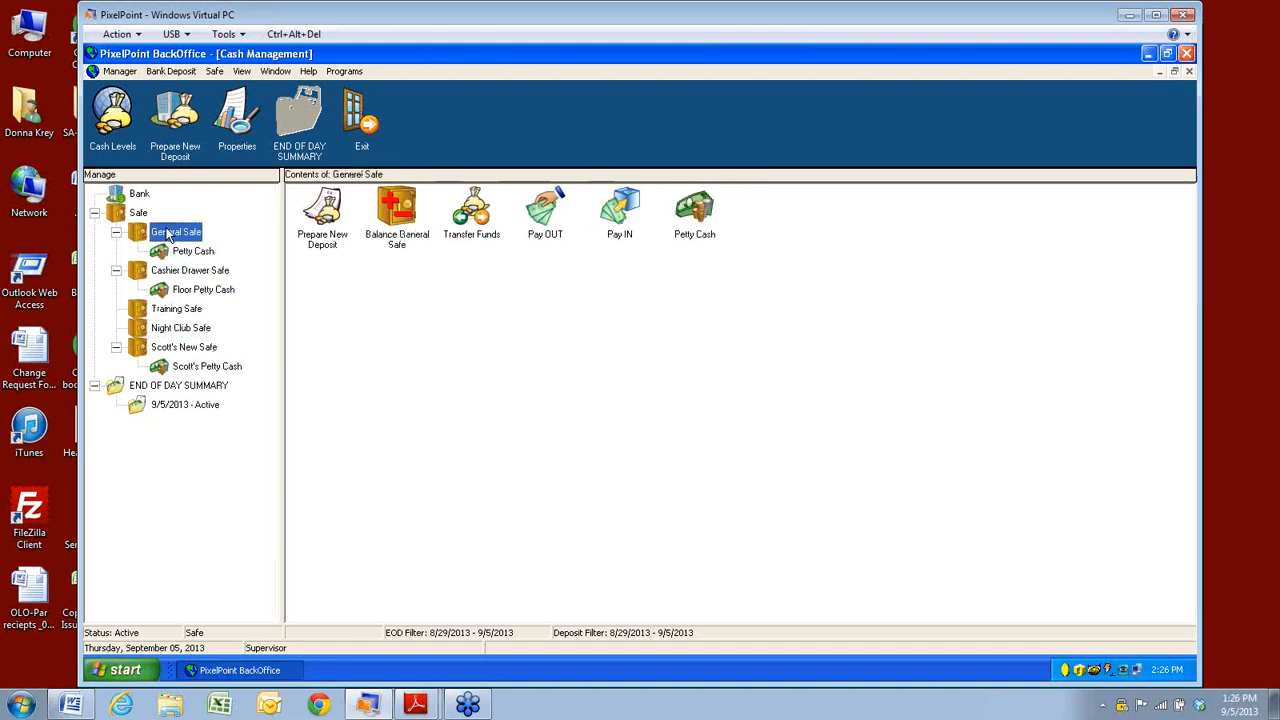
click(170, 252)
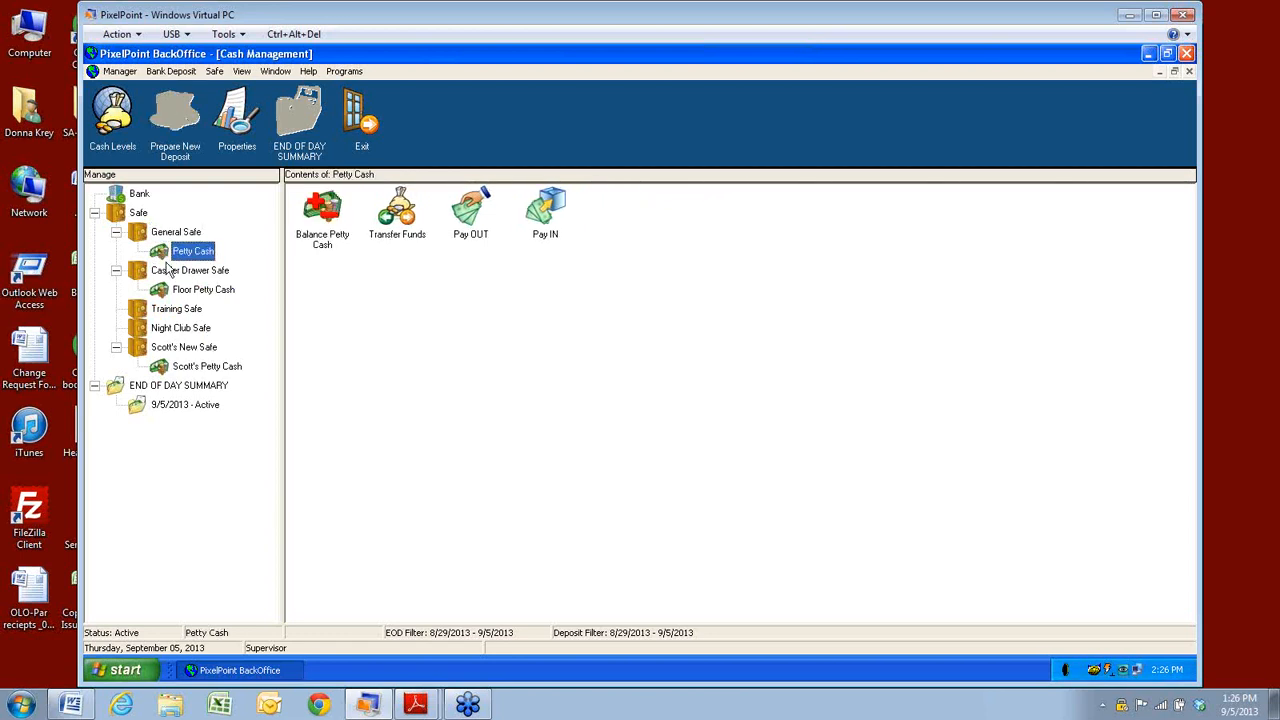
click(168, 274)
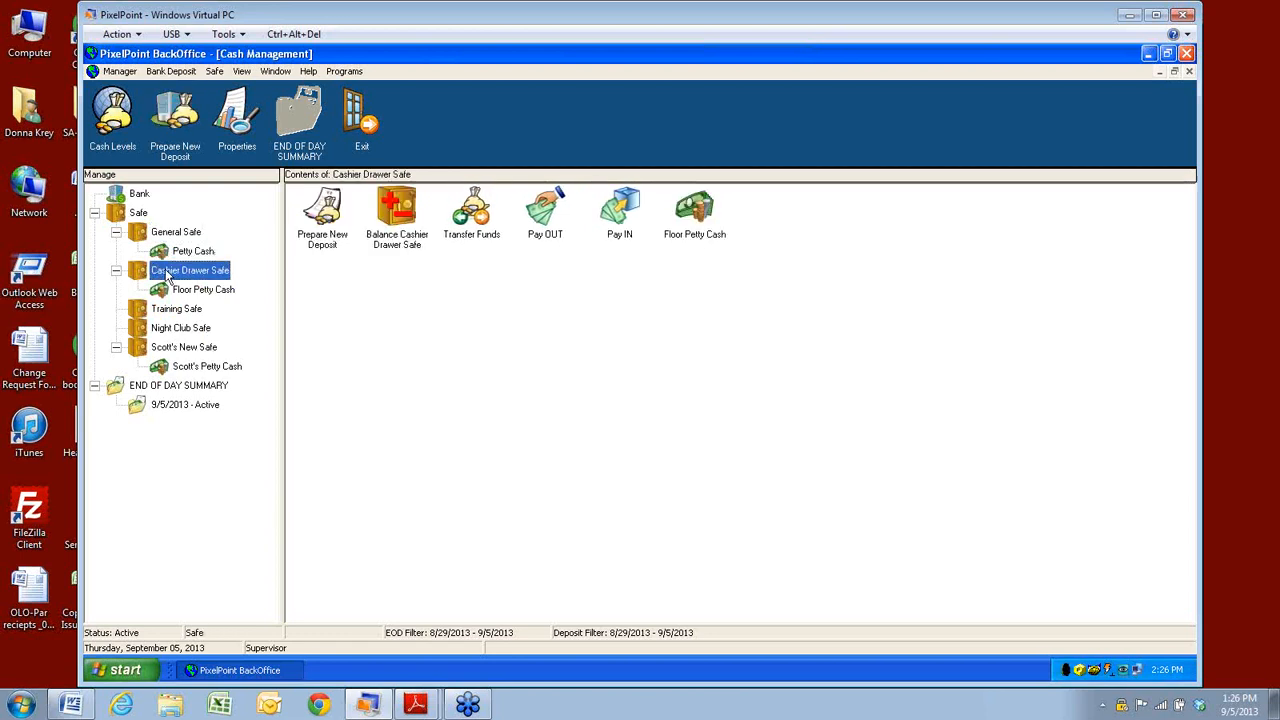
click(139, 196)
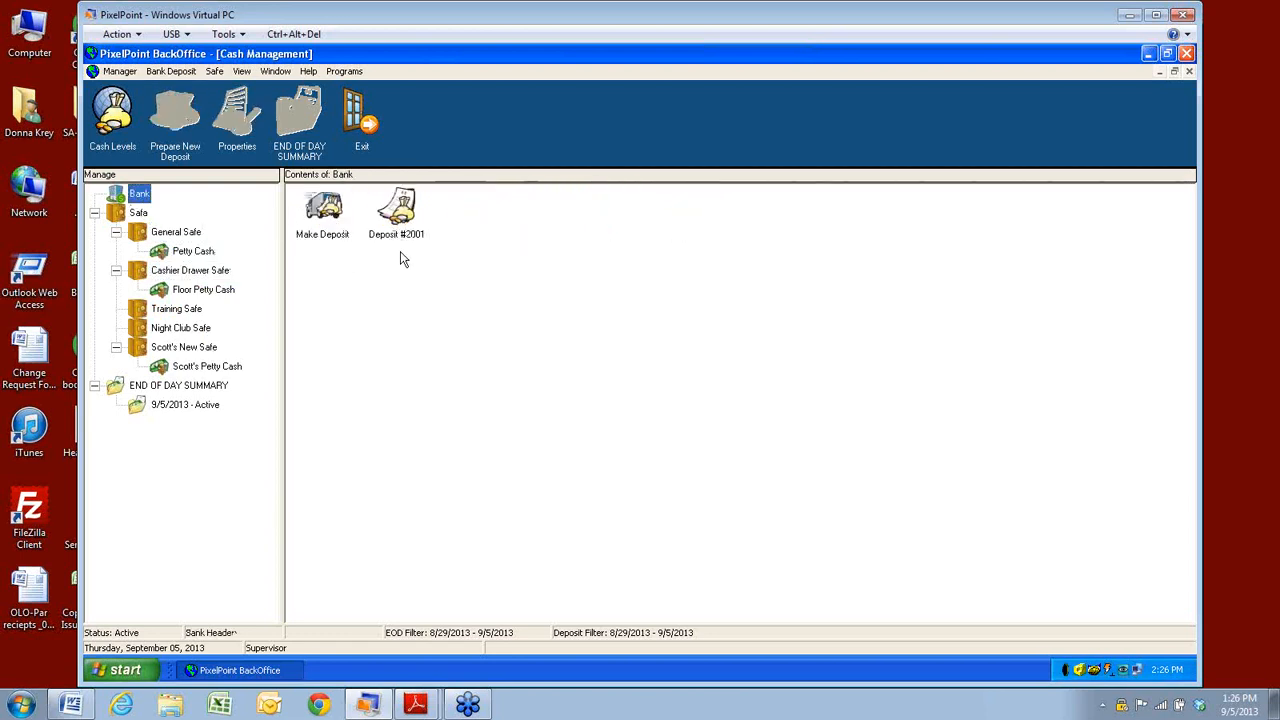
double_click(401, 216)
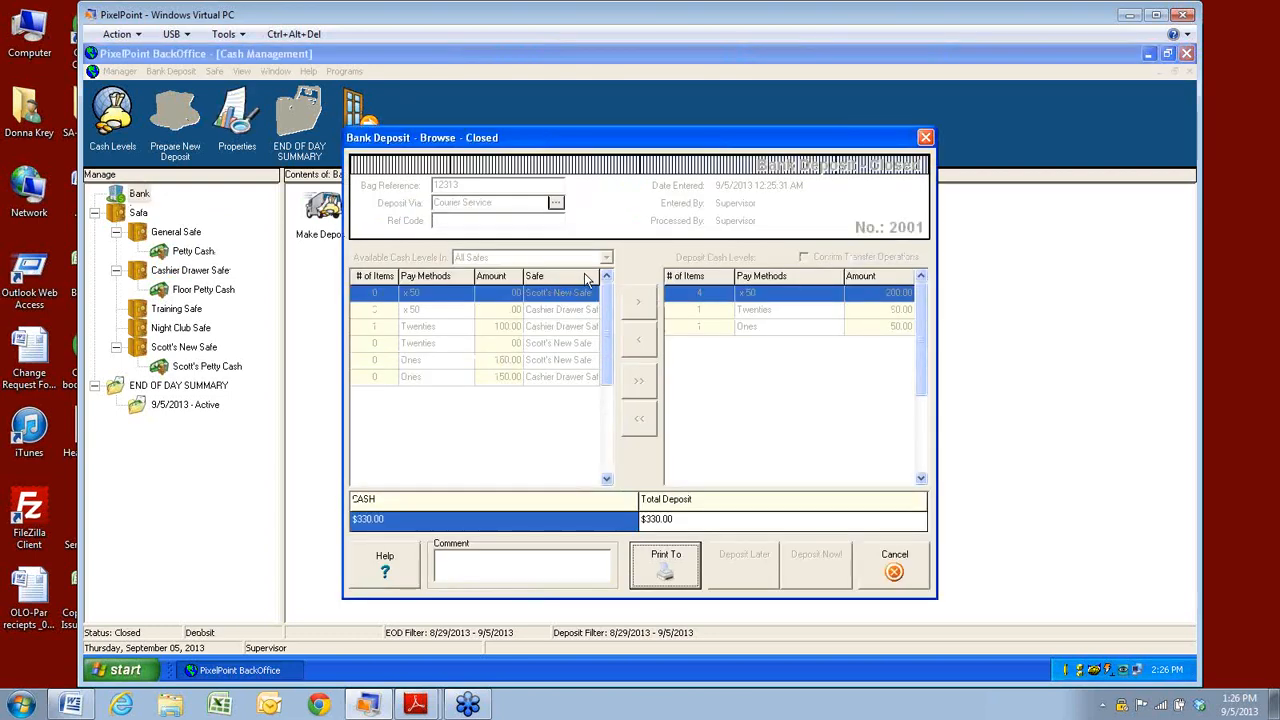
click(894, 566)
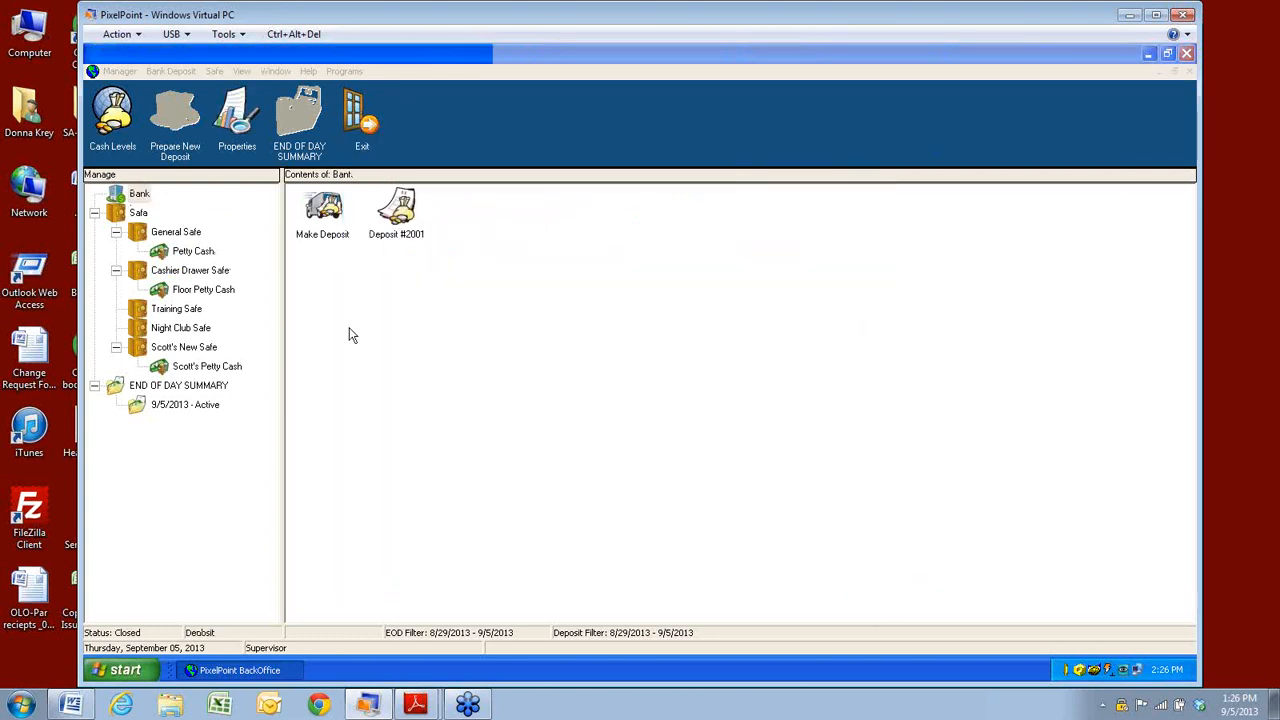
Check the bank deposit and safe menus, then view Scott's, Night Club and Training Safe contents.
click(166, 72)
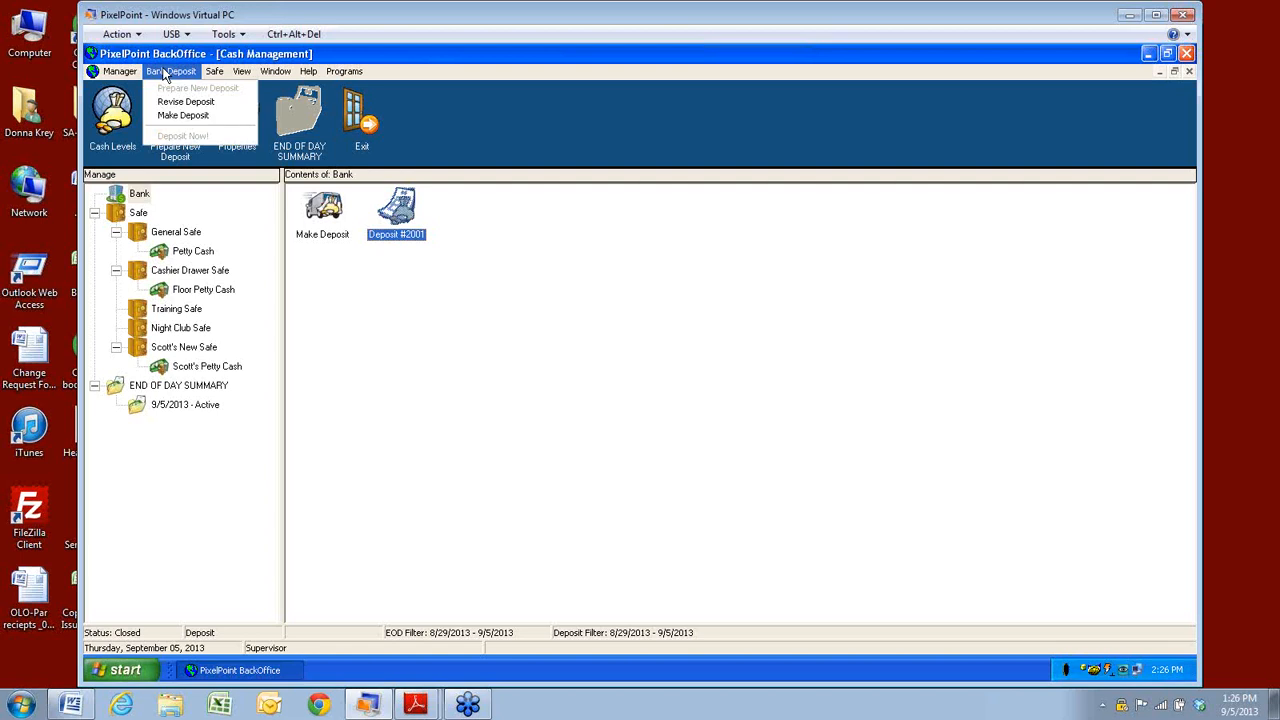
key(Right)
click(183, 370)
click(179, 350)
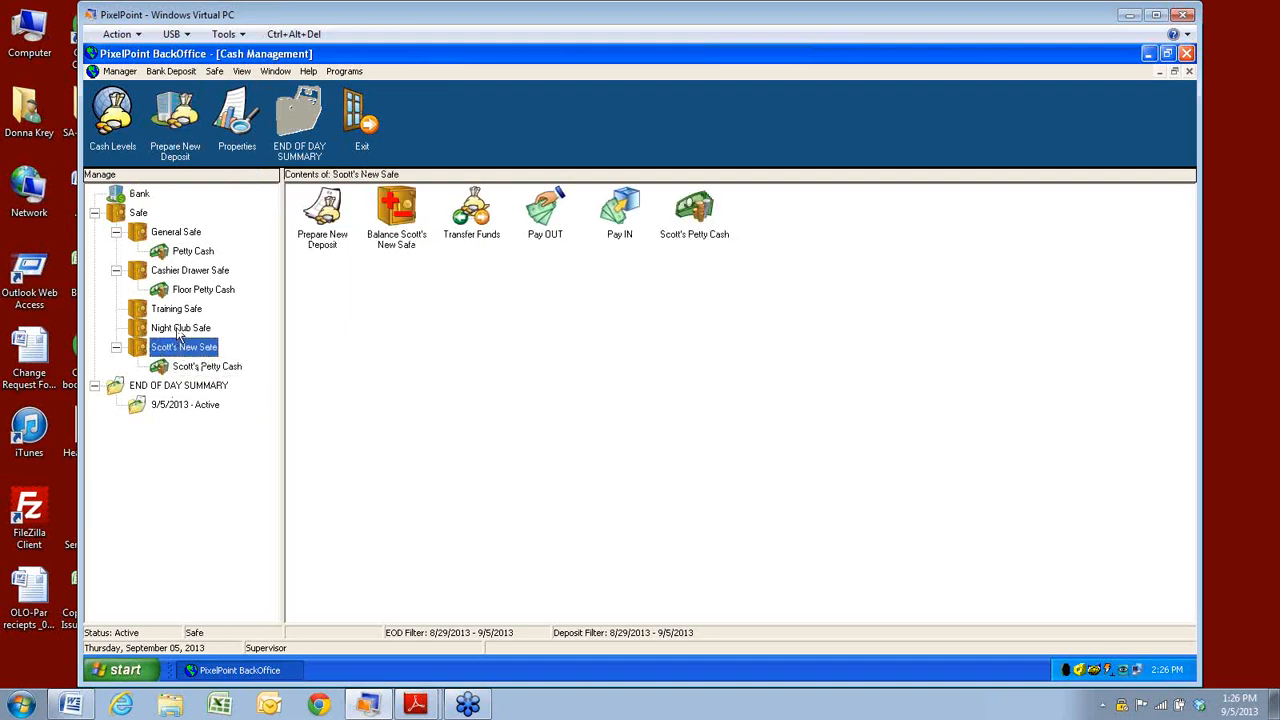
click(178, 332)
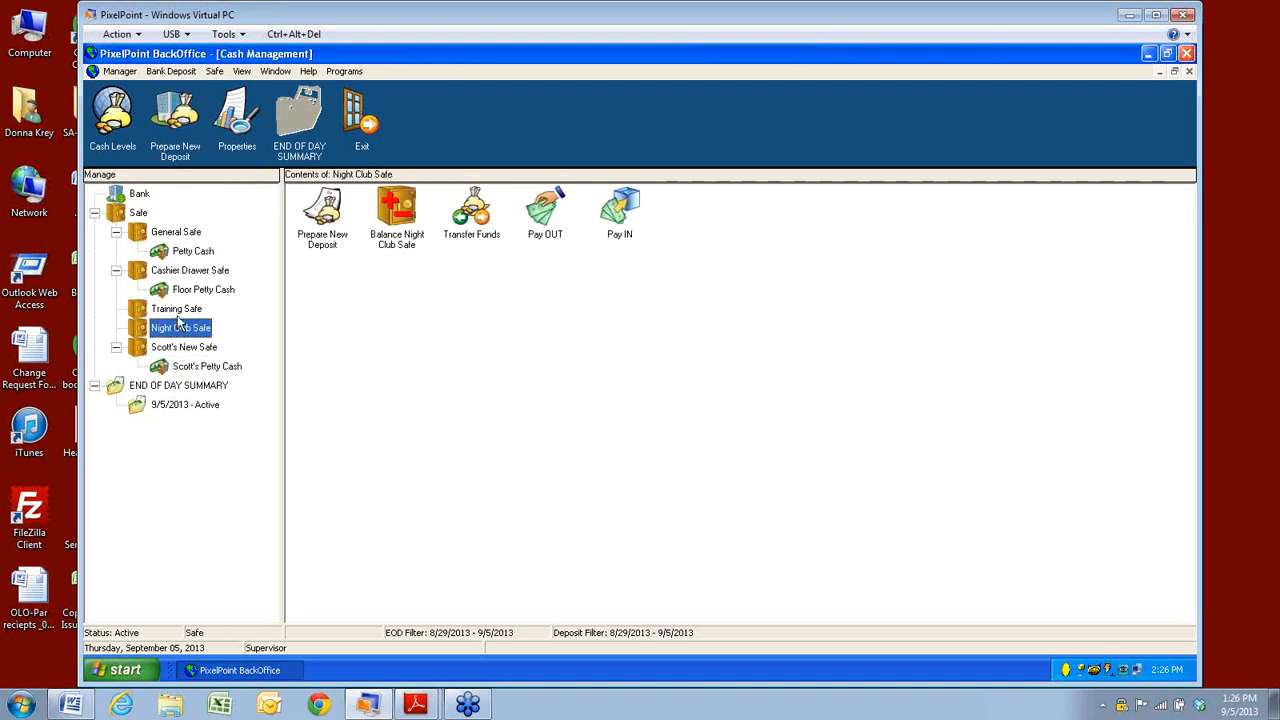
click(180, 312)
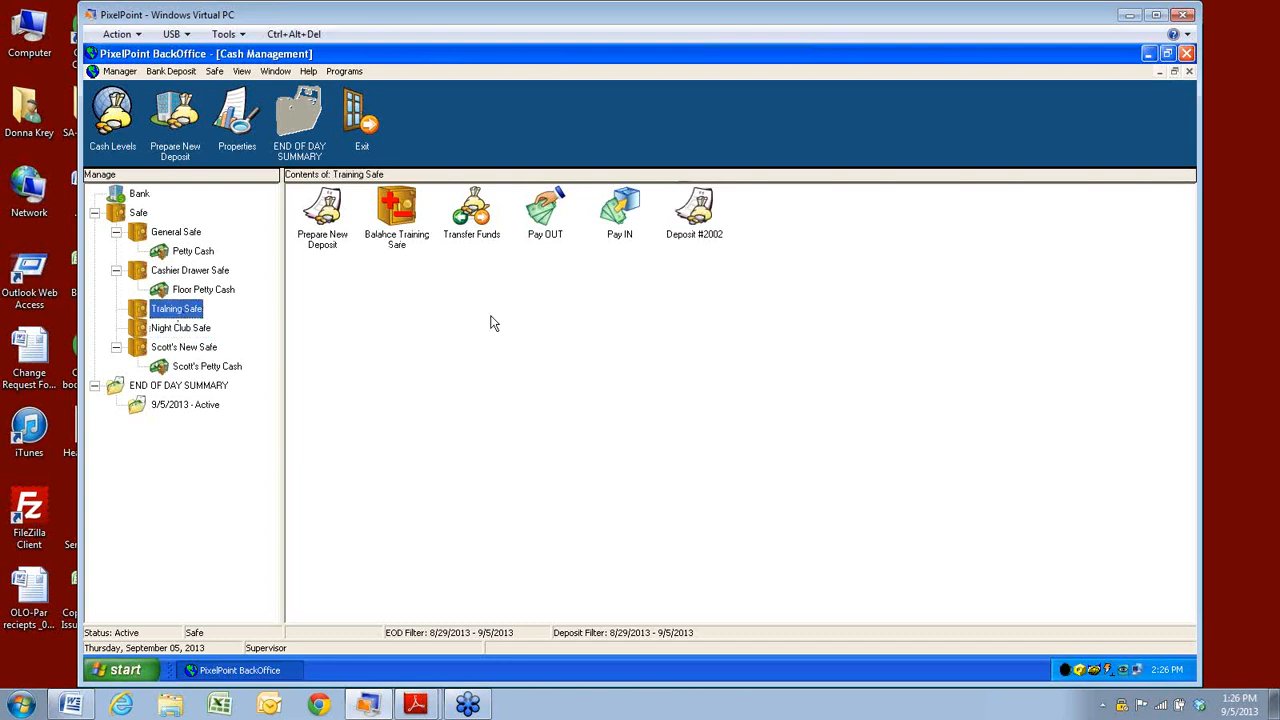
Deposit the Training Safe's $120.00 Deposit #2002 now and show the 9/5/2013 active summary.
double_click(694, 232)
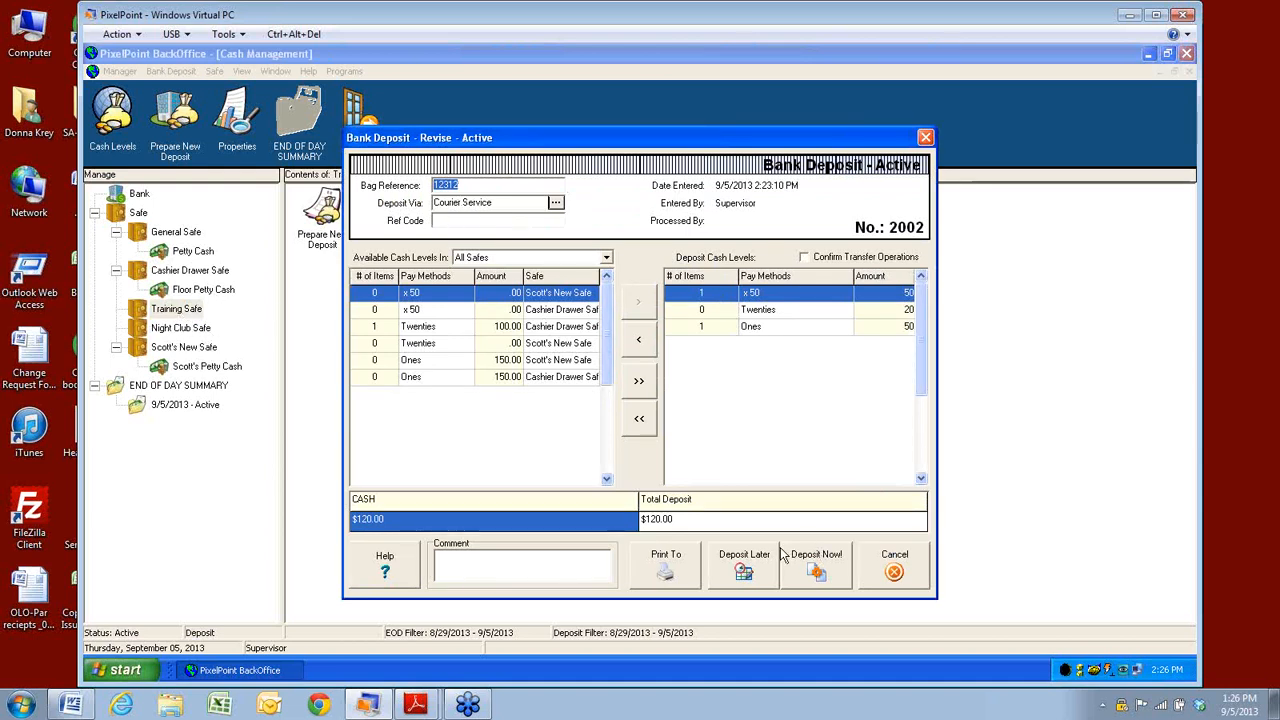
click(822, 580)
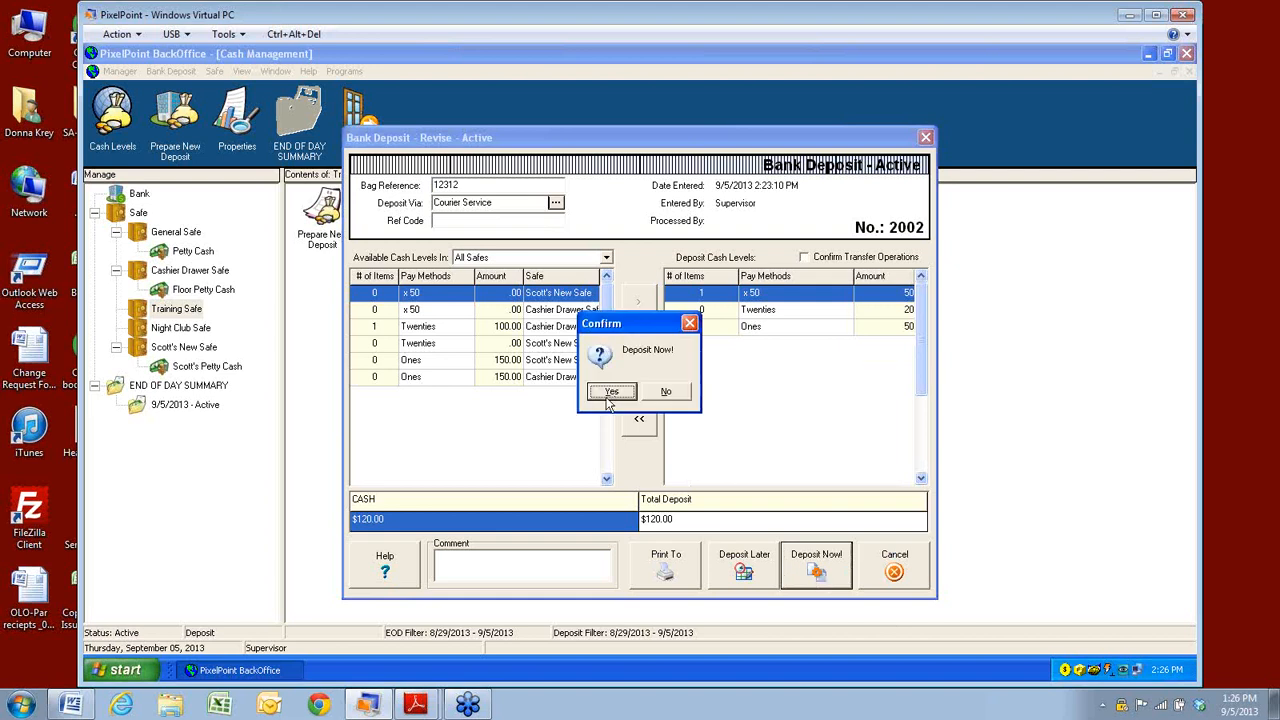
click(604, 394)
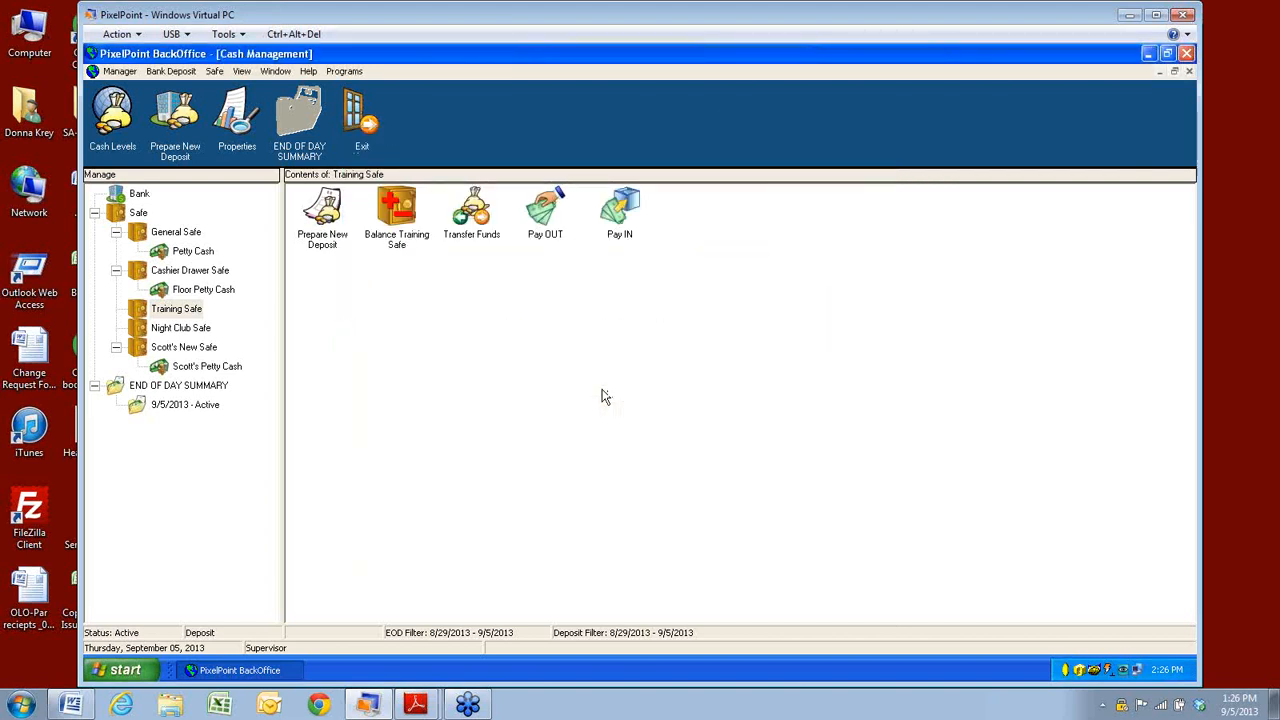
click(179, 412)
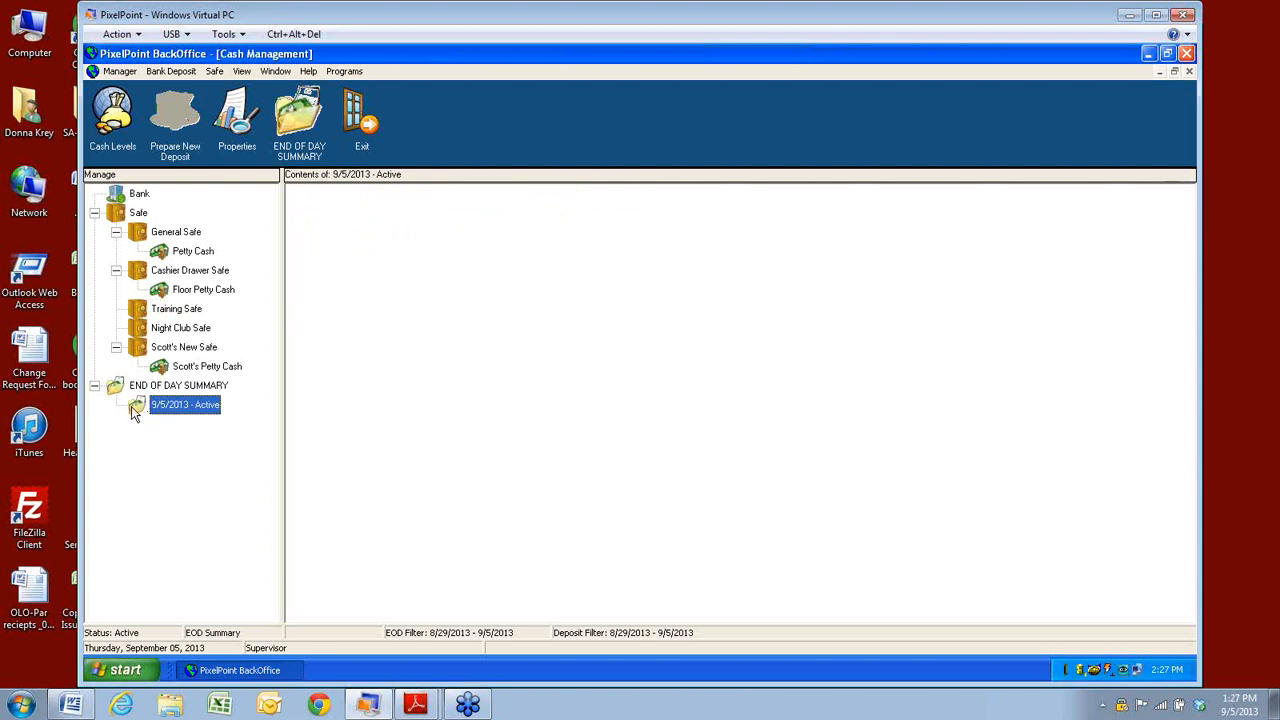
double_click(135, 410)
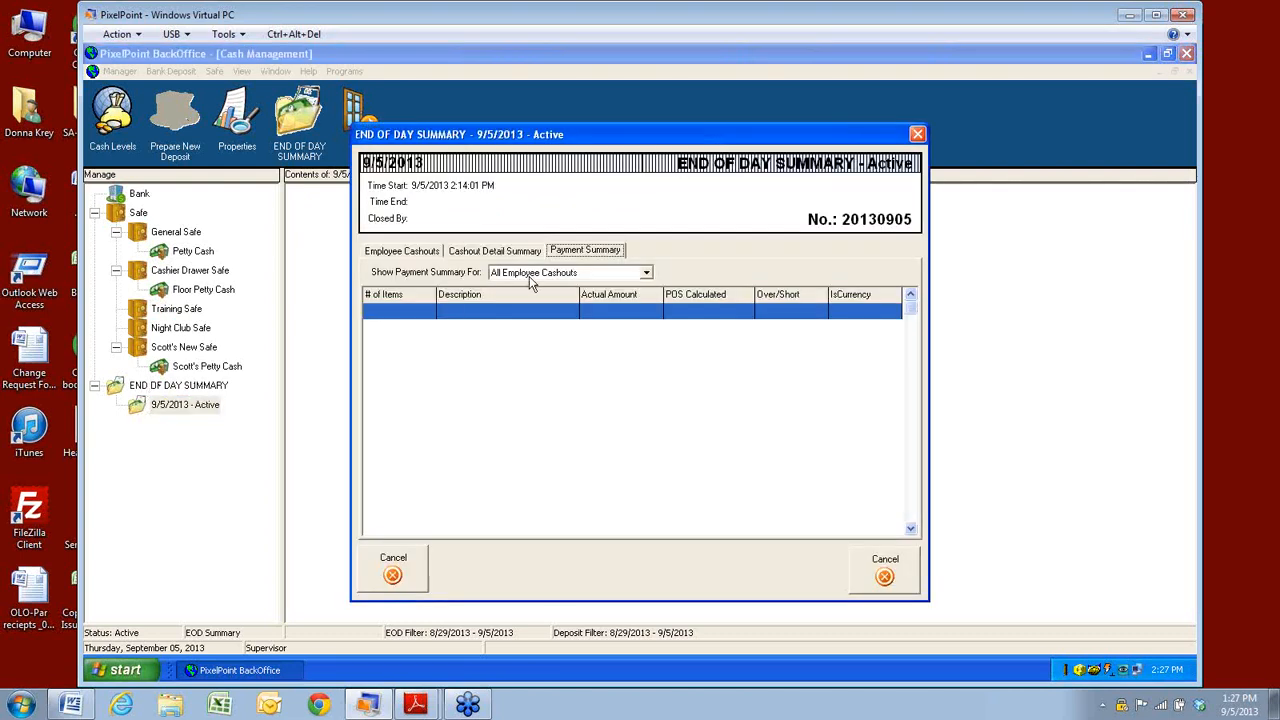
click(400, 252)
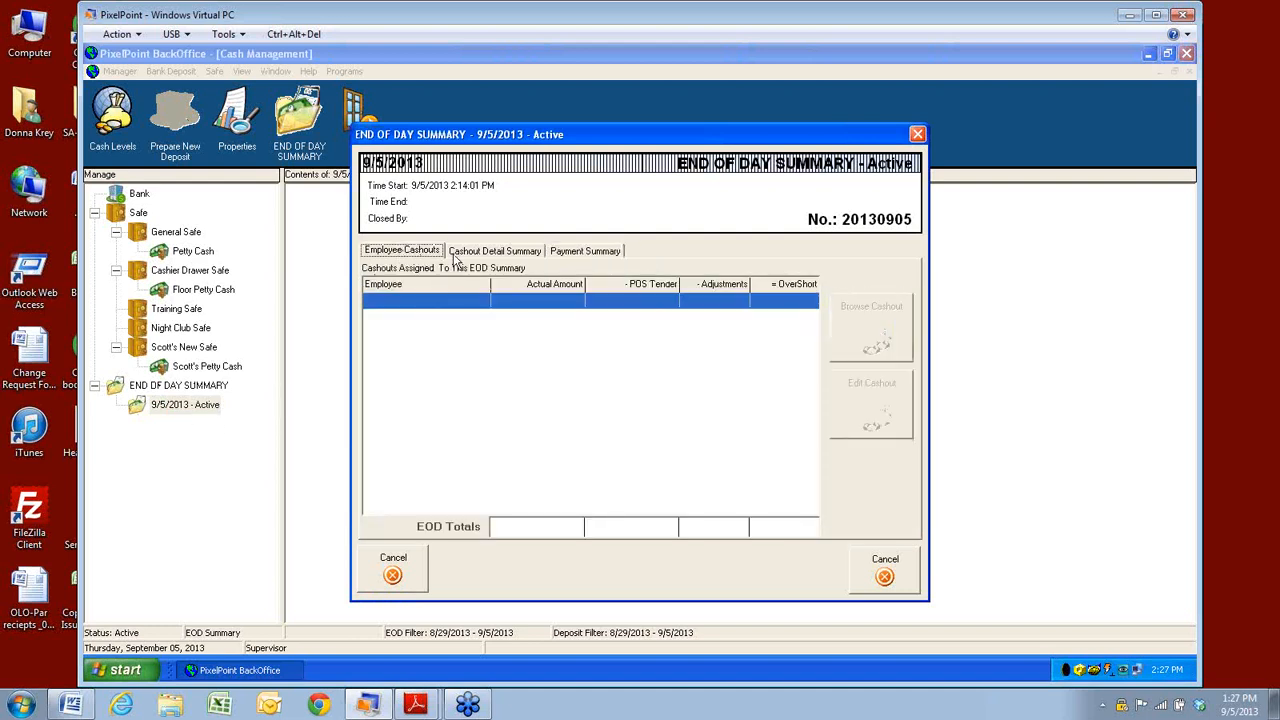
click(466, 255)
click(592, 256)
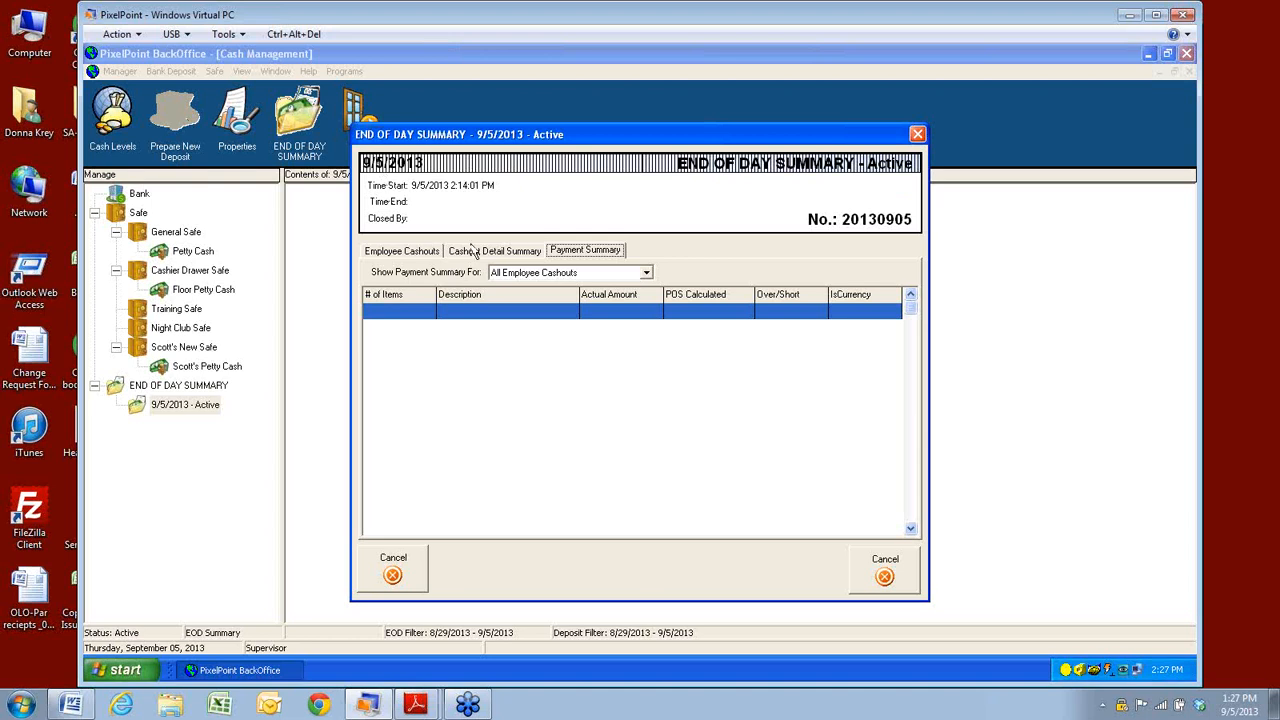
click(647, 278)
click(650, 284)
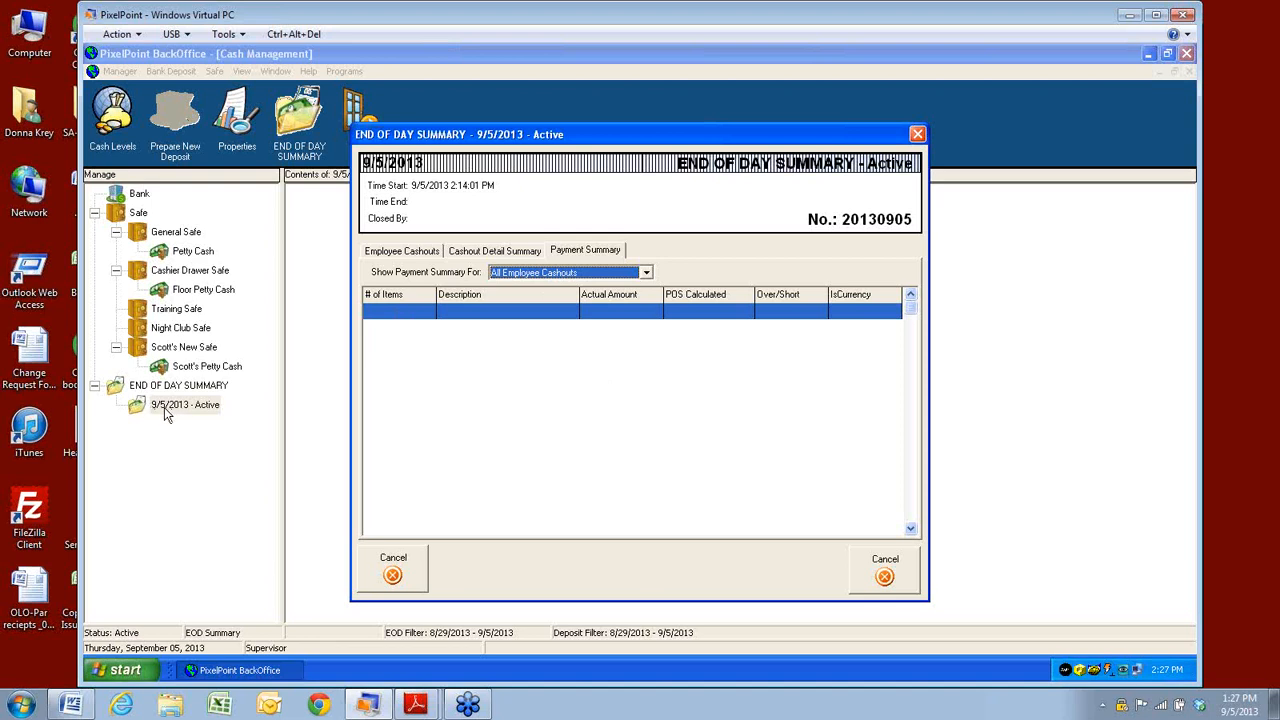
click(385, 251)
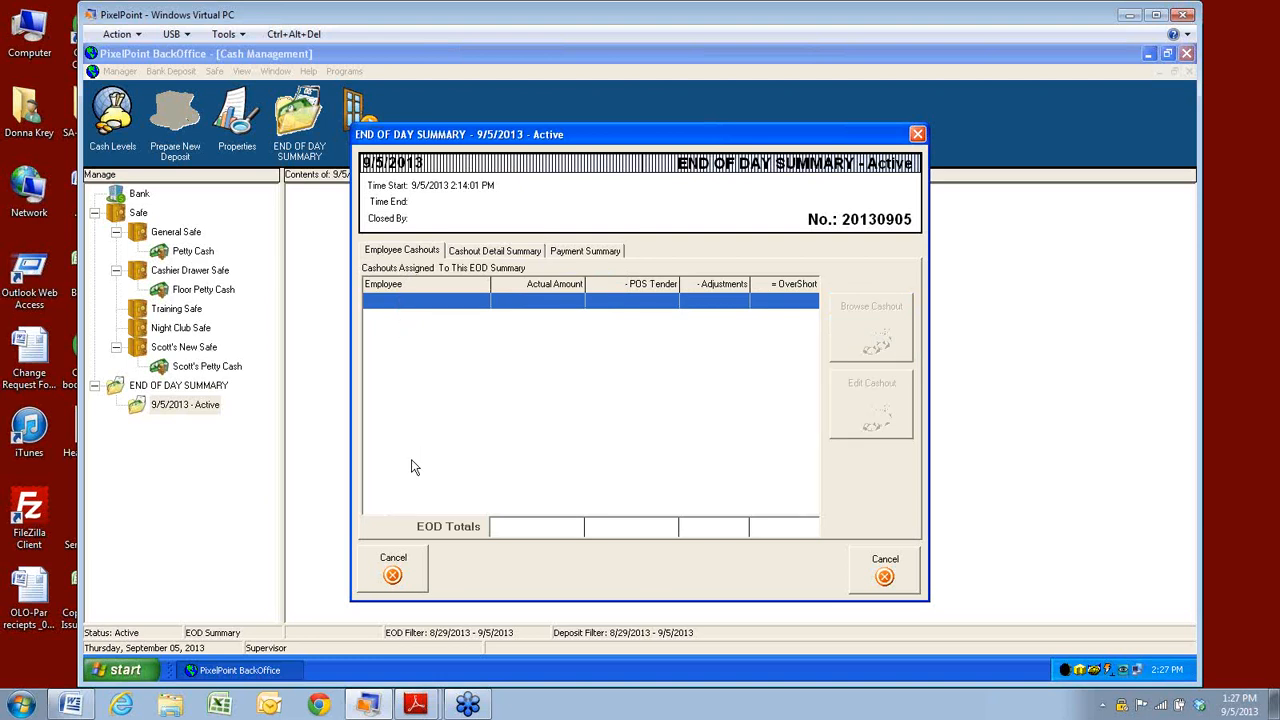
click(495, 251)
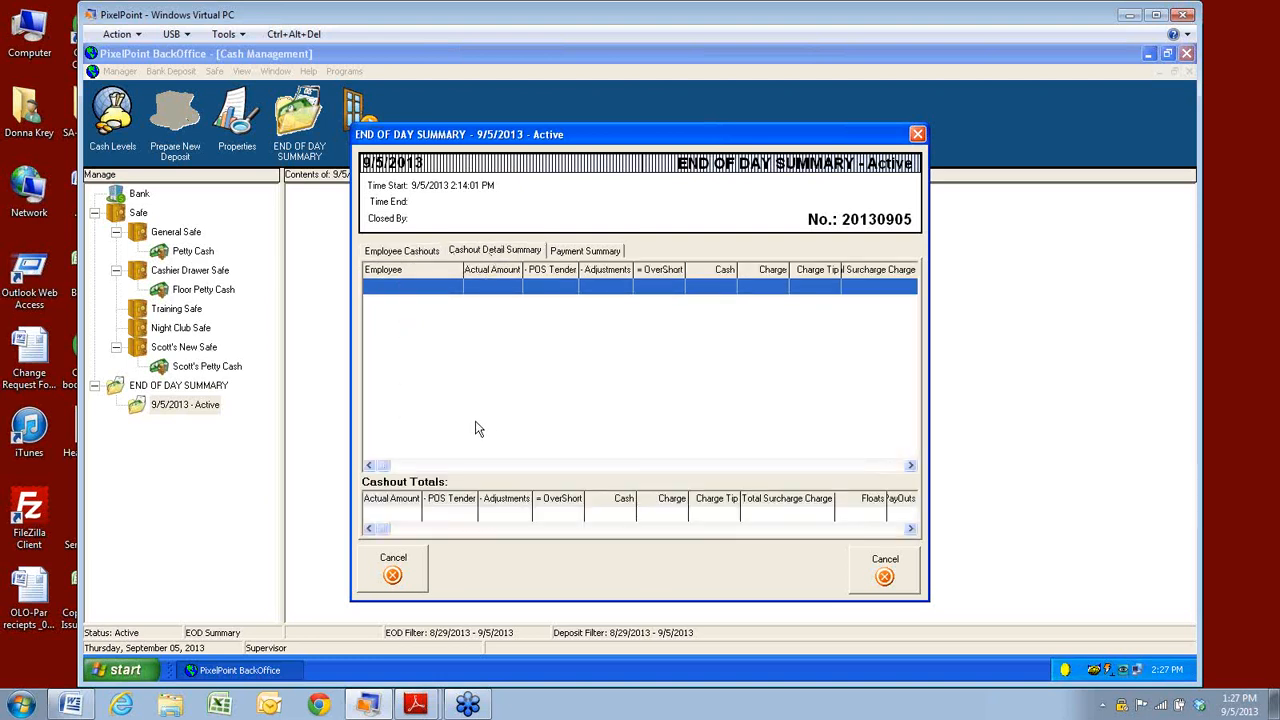
click(586, 251)
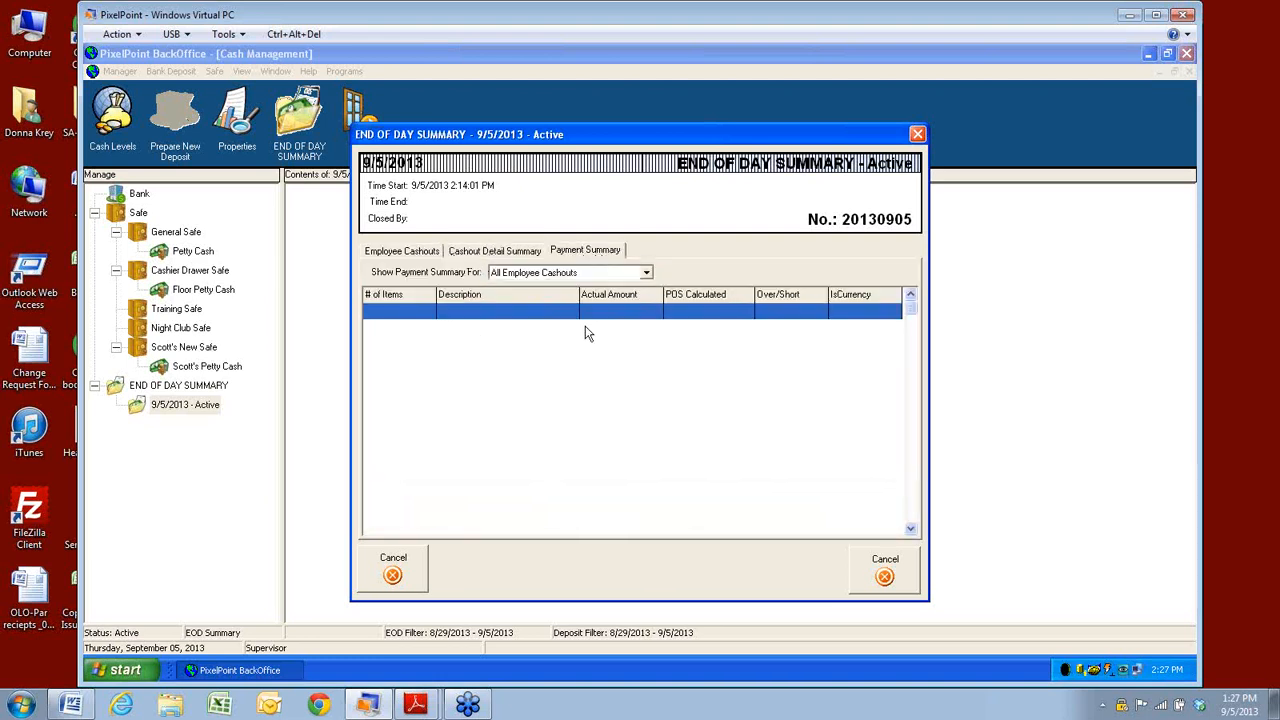
click(646, 272)
click(646, 272)
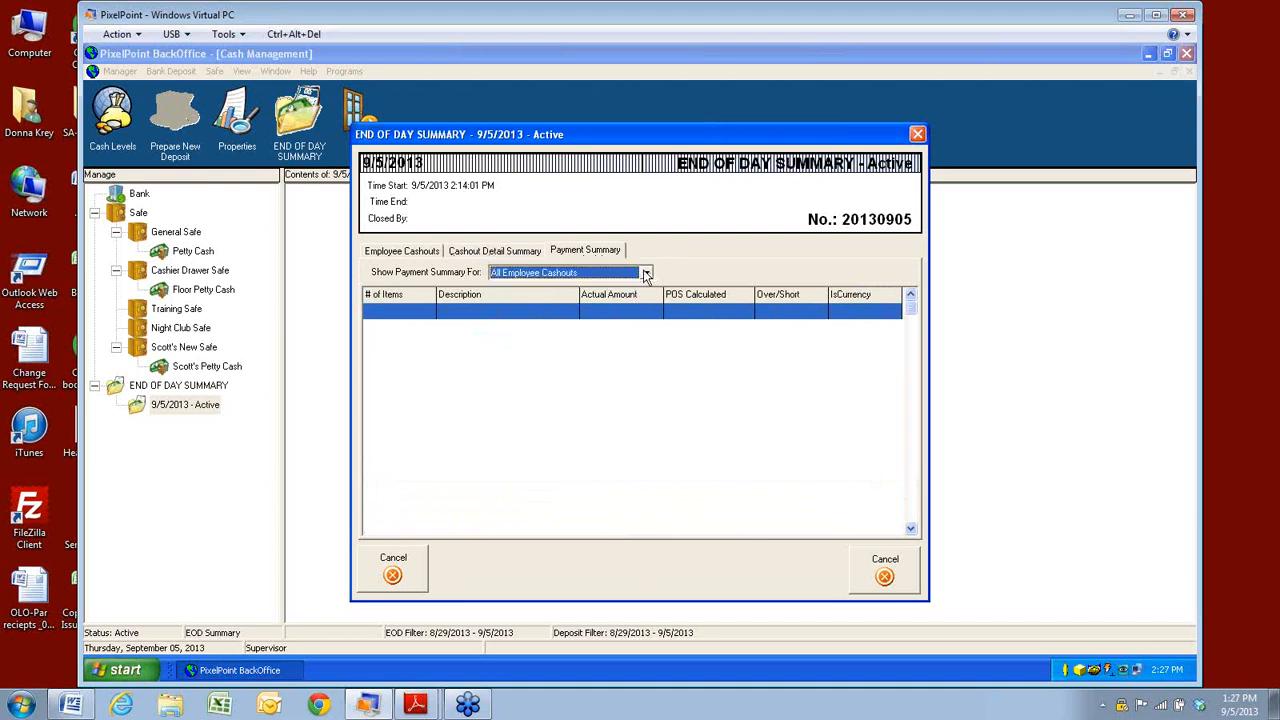
click(505, 251)
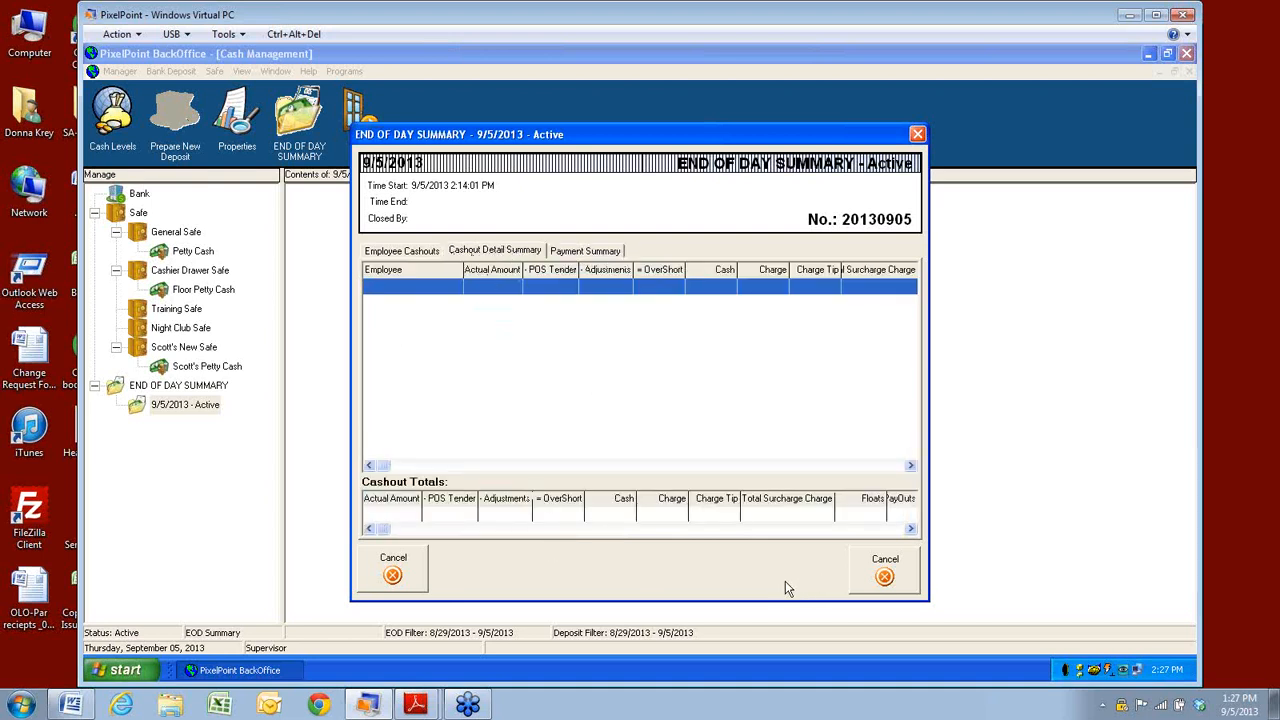
click(885, 576)
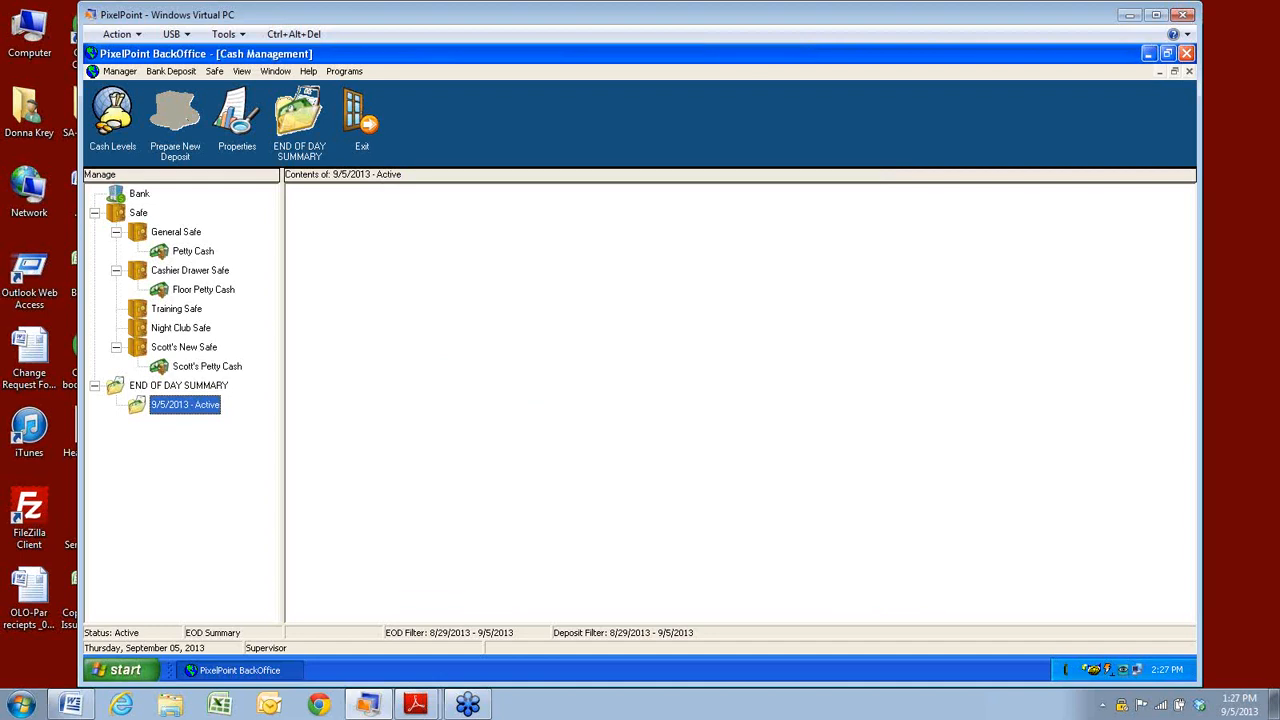
Look through the Manager and Help menus, exit Cash Management, and bring up Explorer's Libraries.
click(215, 71)
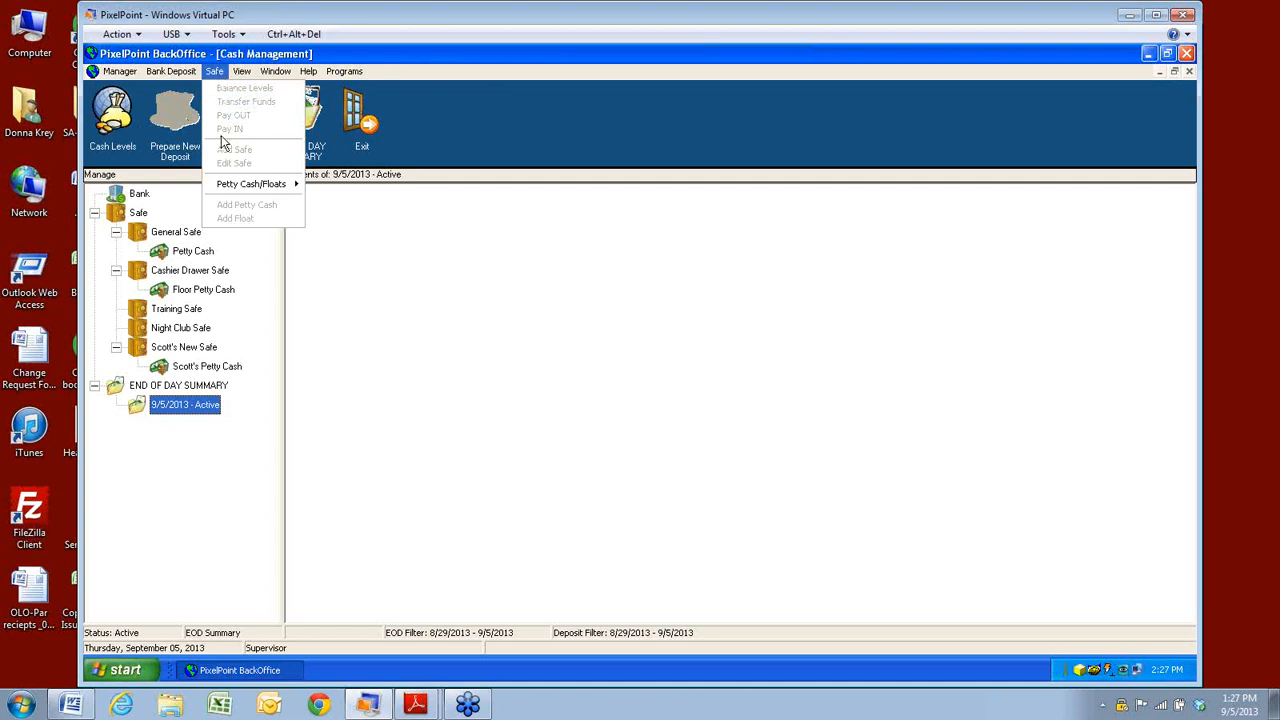
click(241, 71)
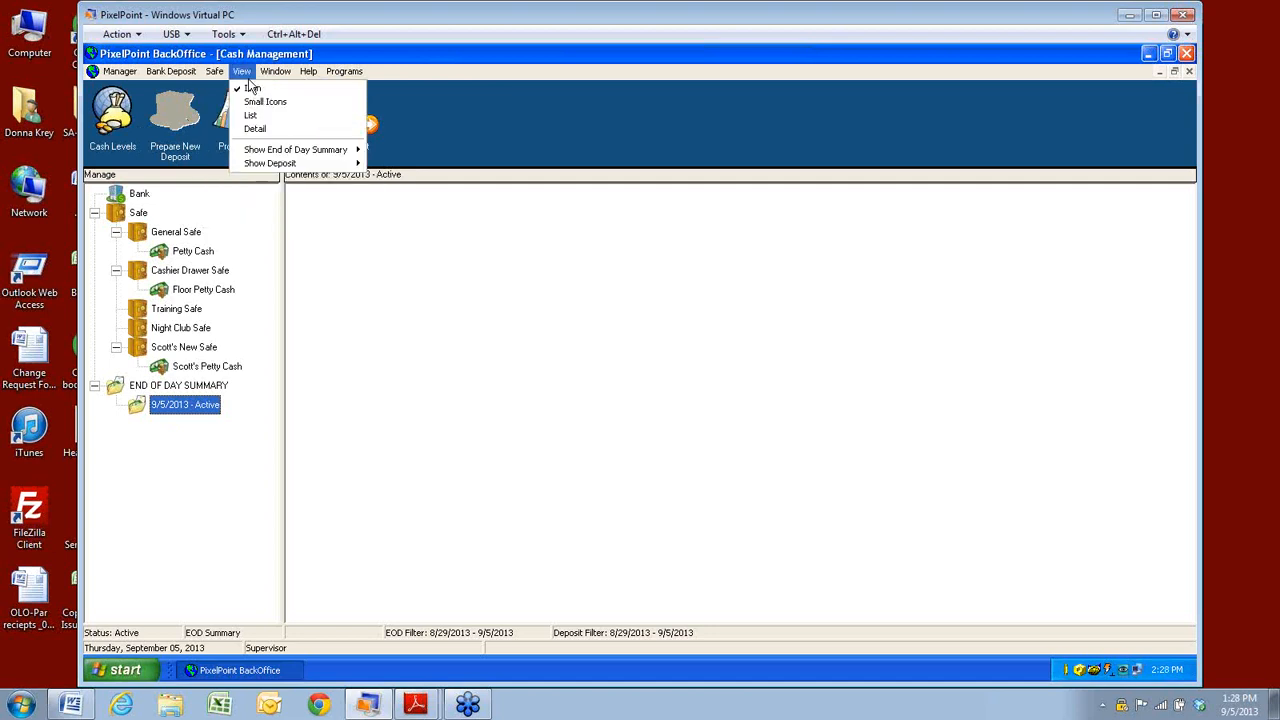
mouse_move(182, 76)
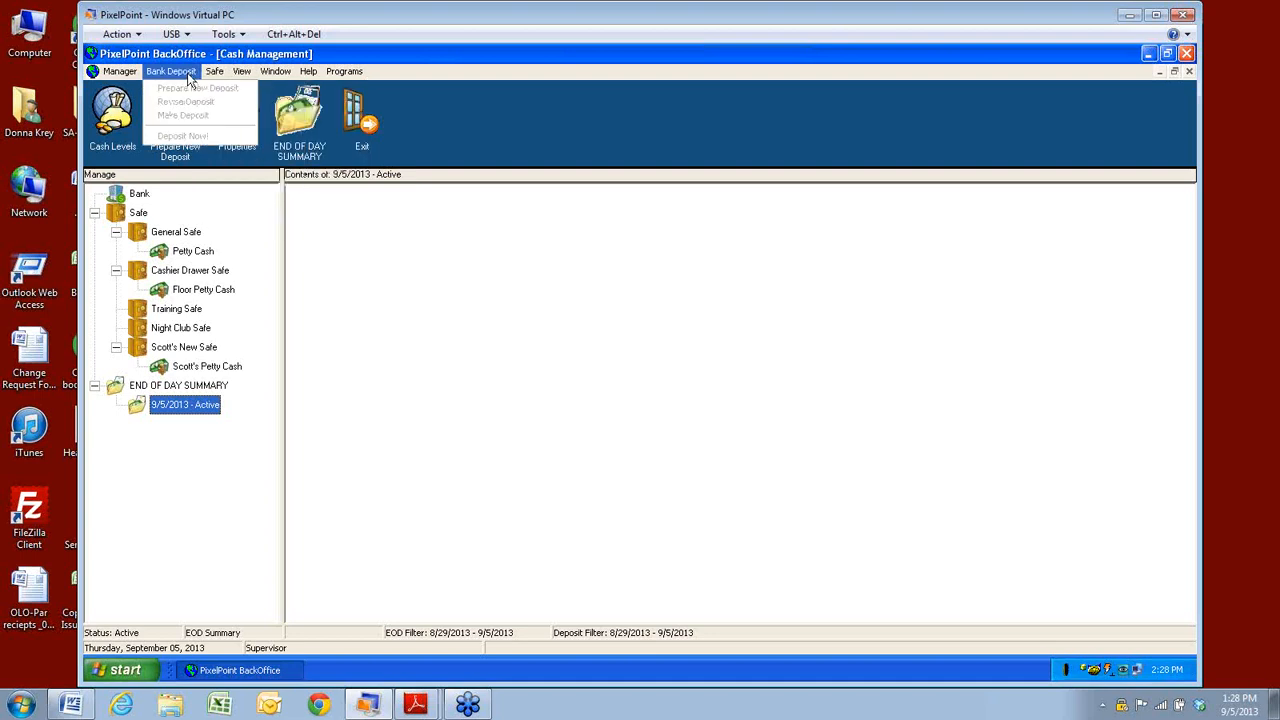
mouse_move(120, 78)
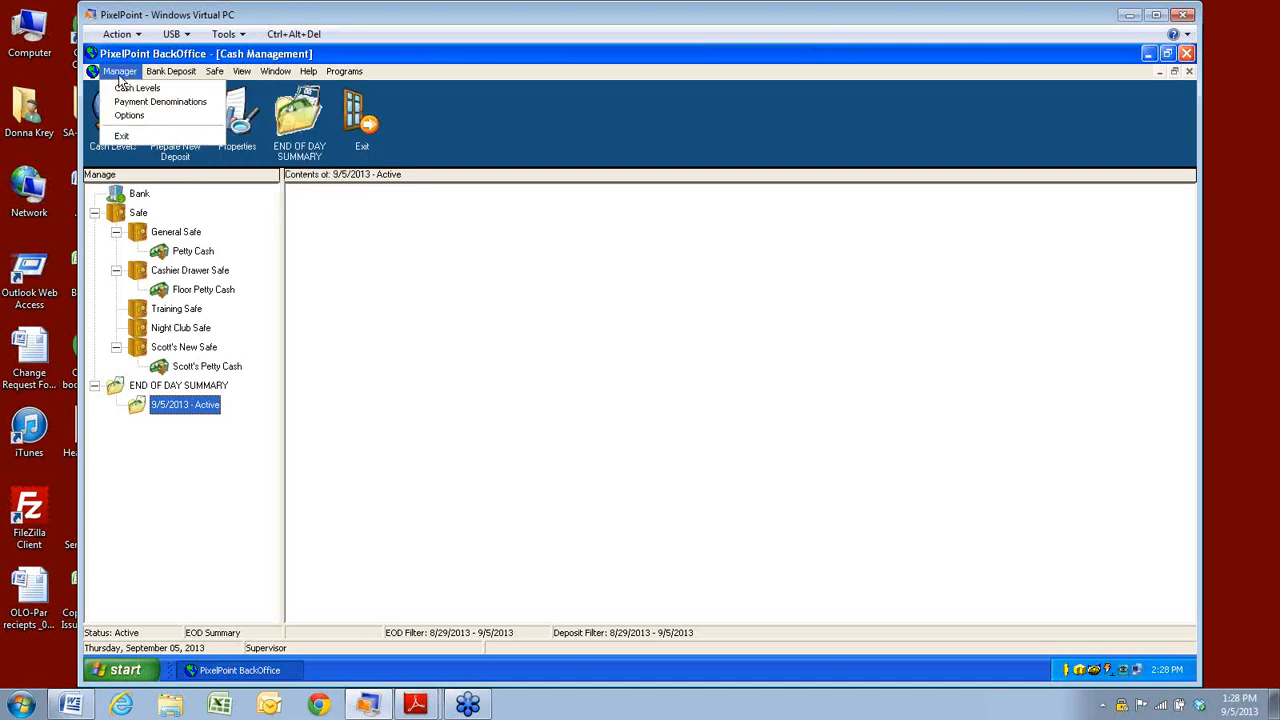
click(368, 218)
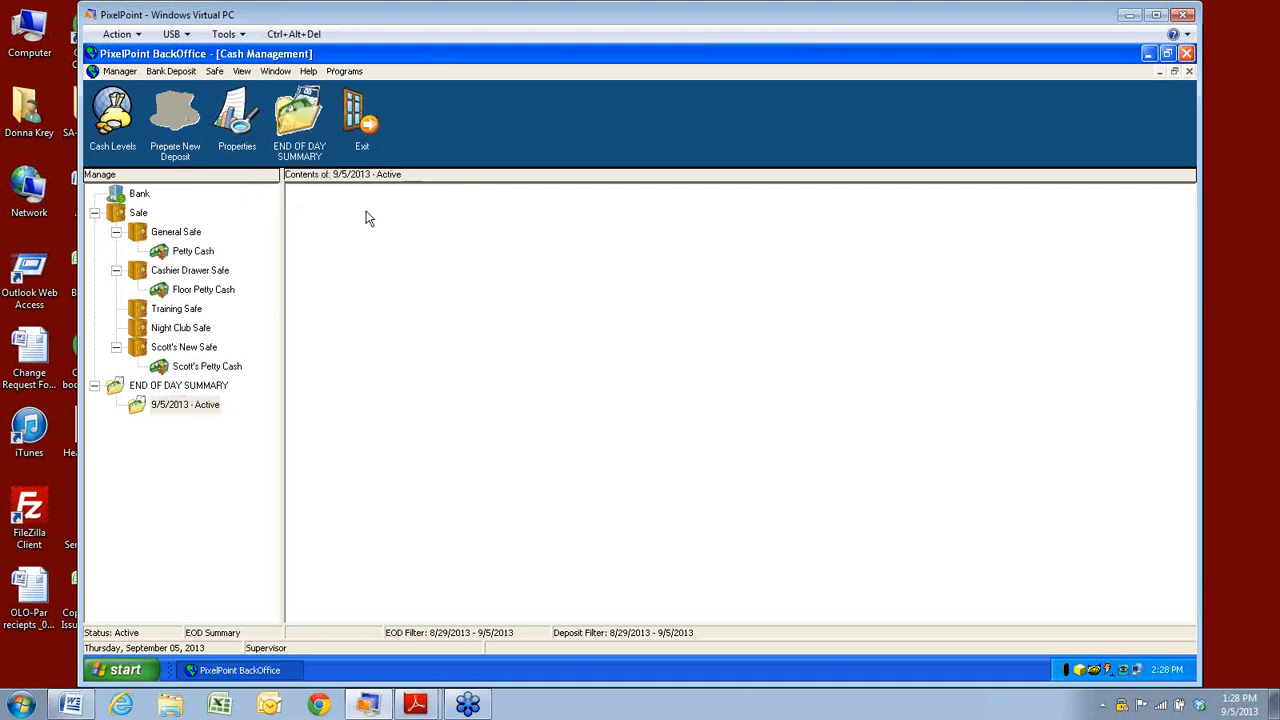
click(370, 128)
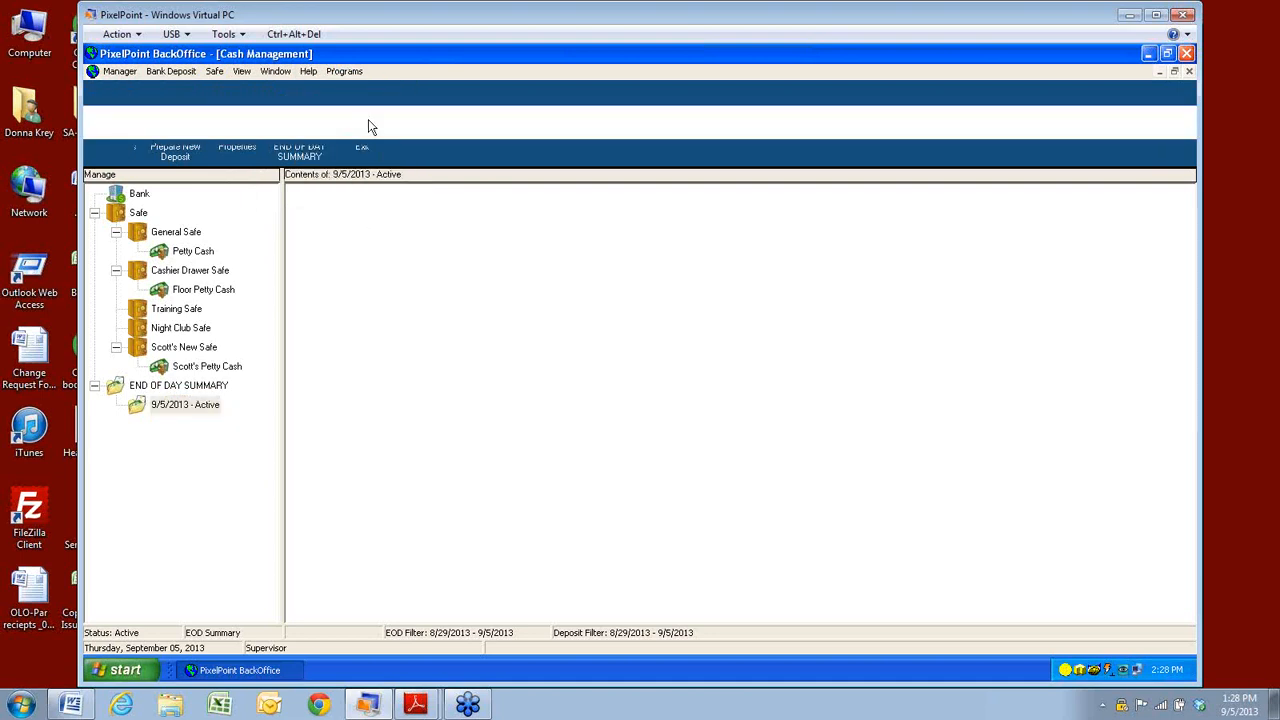
click(168, 707)
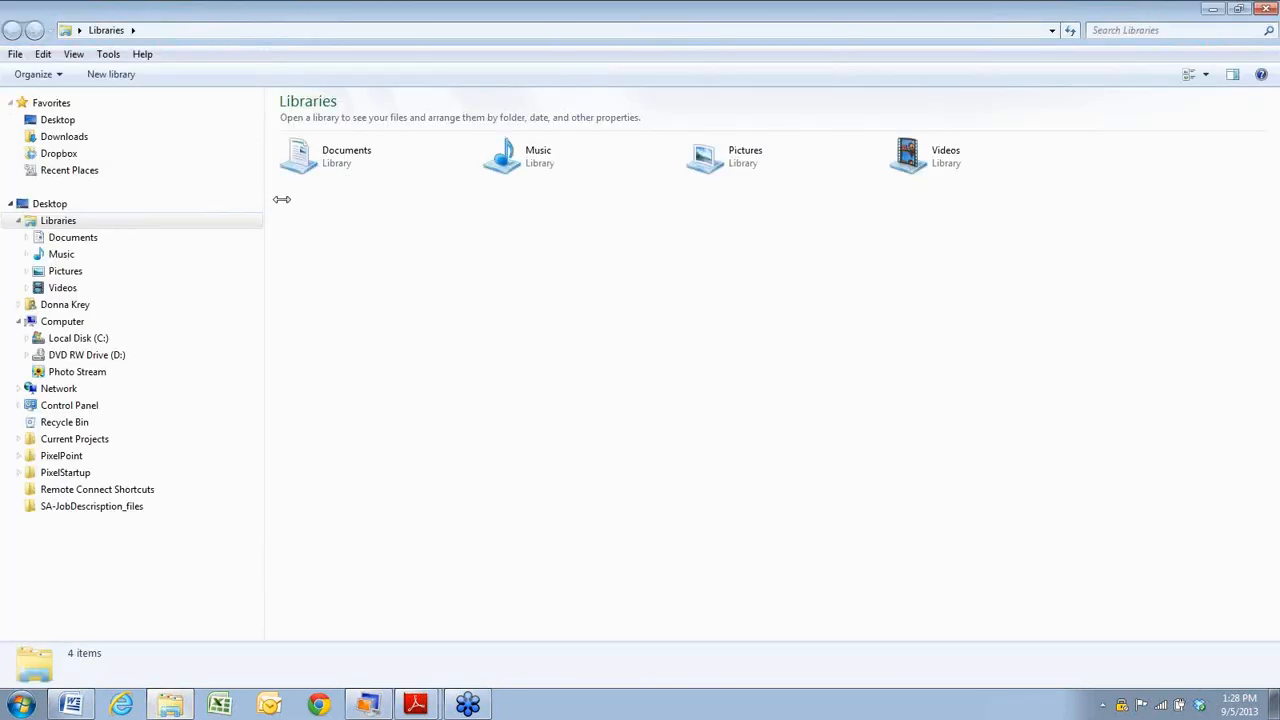
Close the maximized Explorer Libraries window.
click(1262, 10)
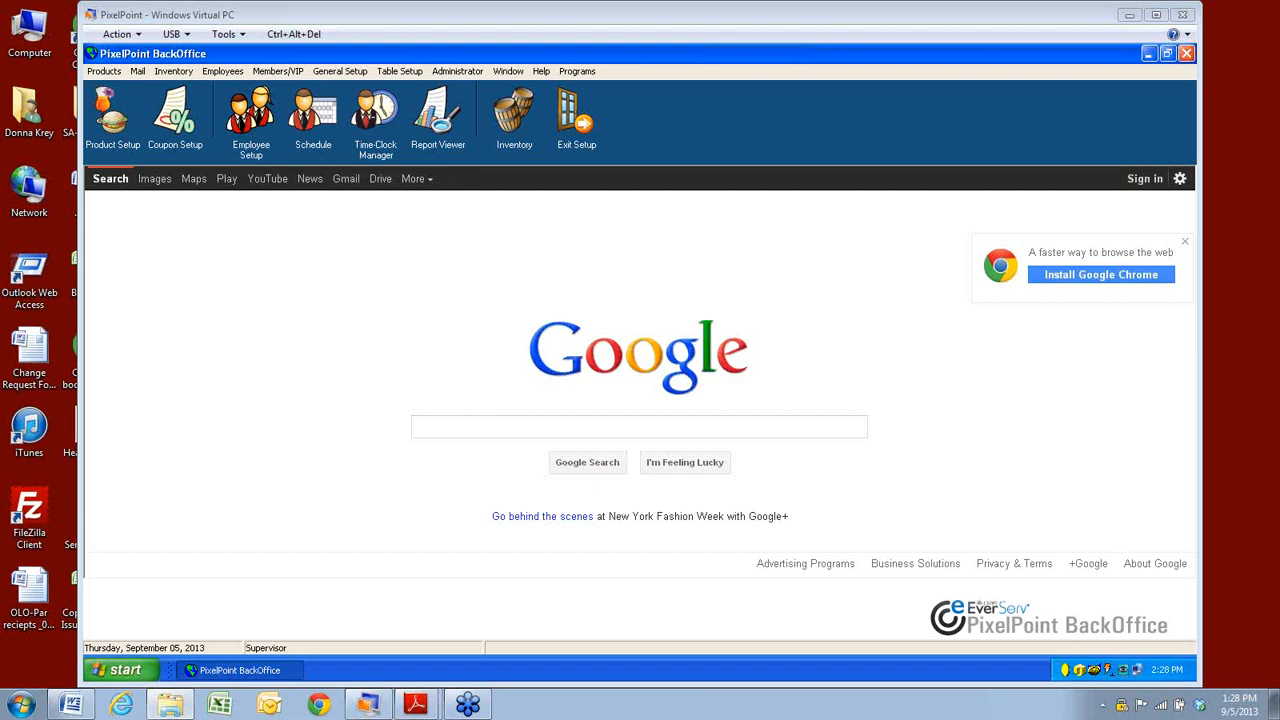
Bring up the Cash Management Guide in Adobe Reader at 100% zoom.
click(416, 704)
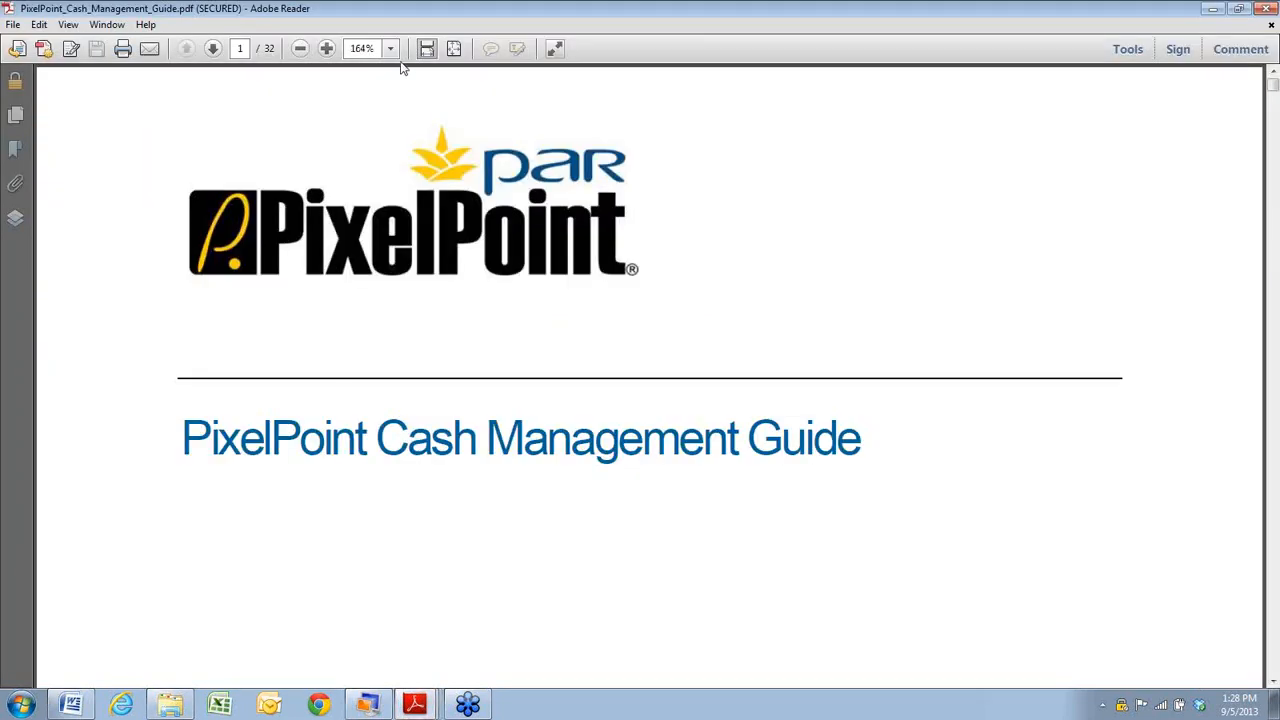
click(390, 48)
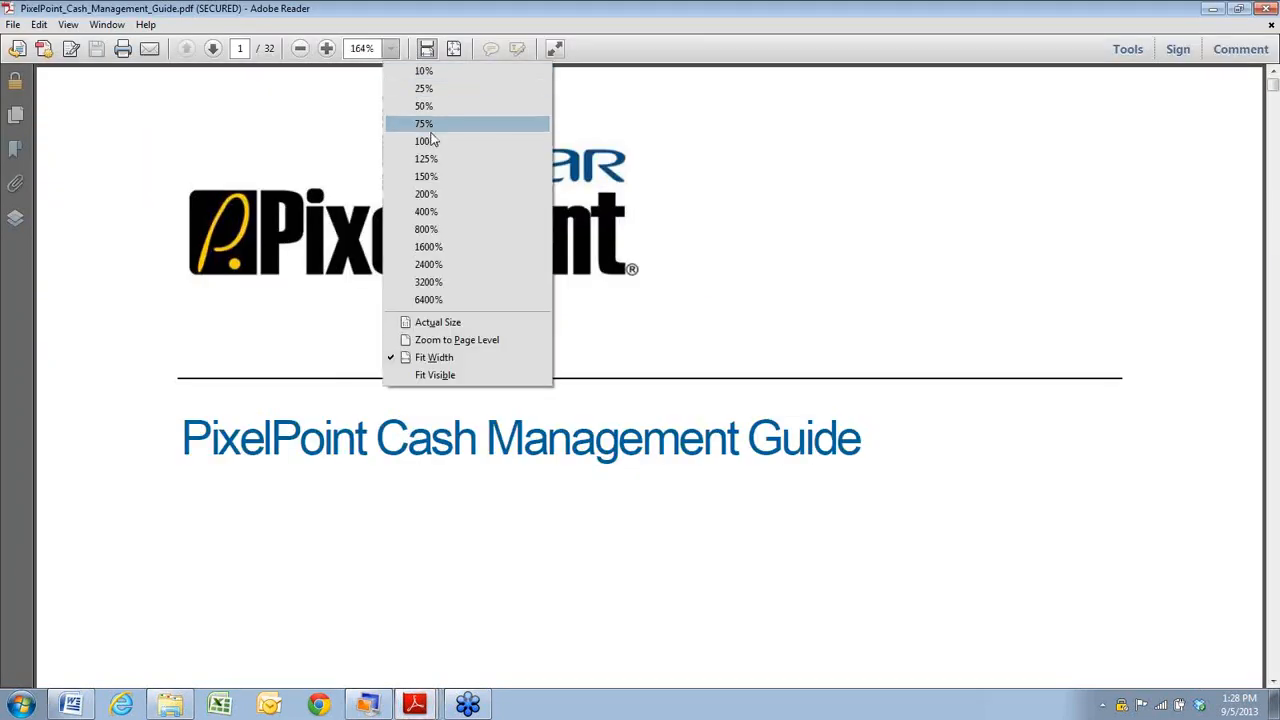
click(430, 141)
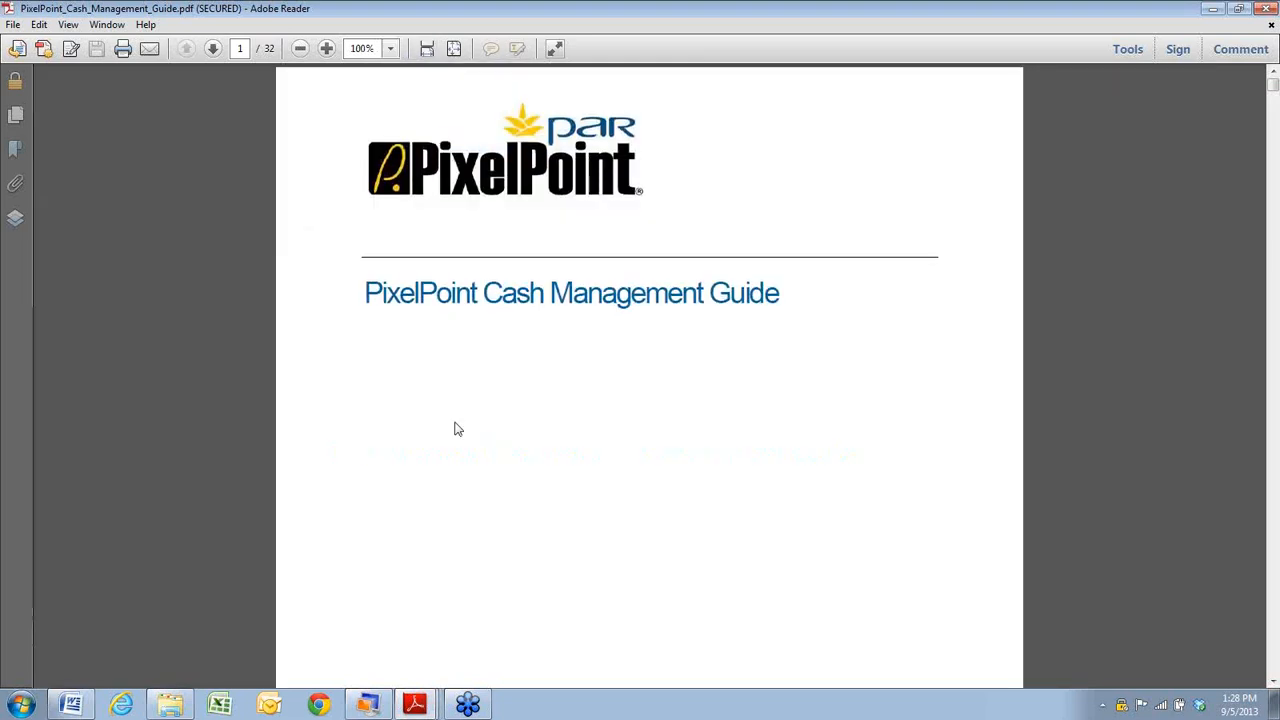
Read through pages 1–10 of the guide, then close it.
scroll(457, 428, down, 2)
scroll(457, 428, up, 1)
scroll(460, 450, down, 12)
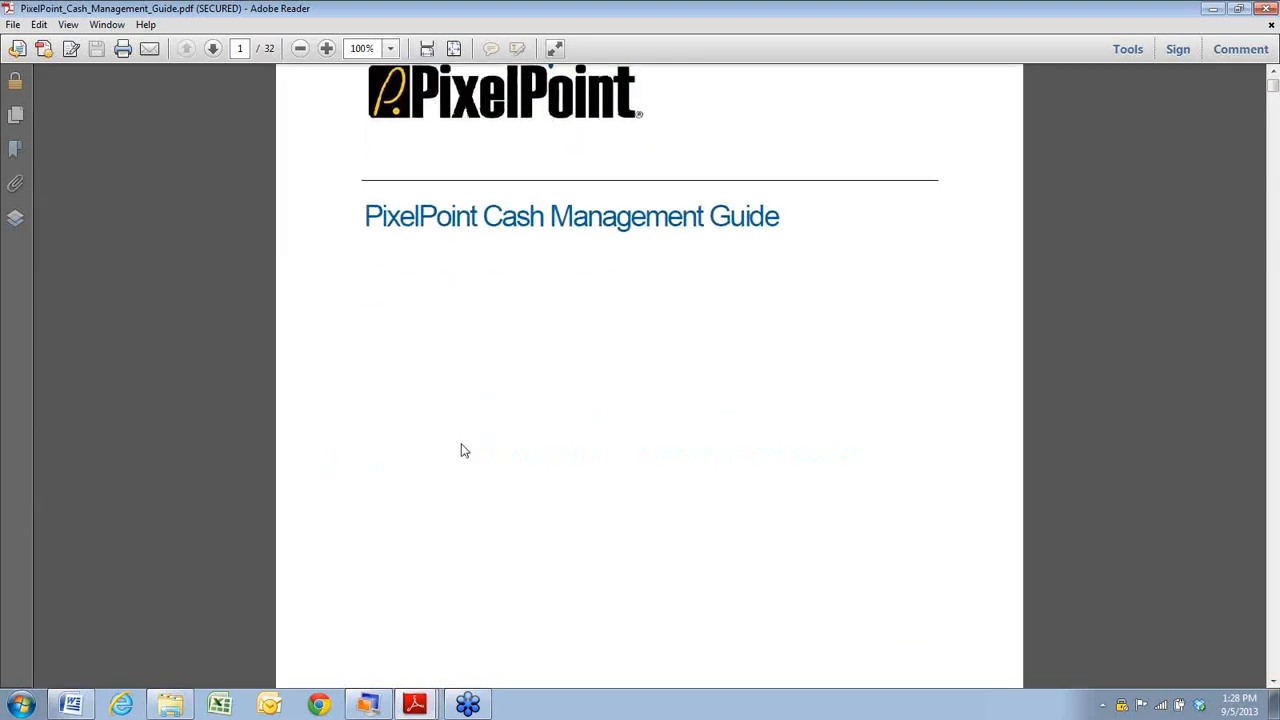
scroll(460, 478, down, 13)
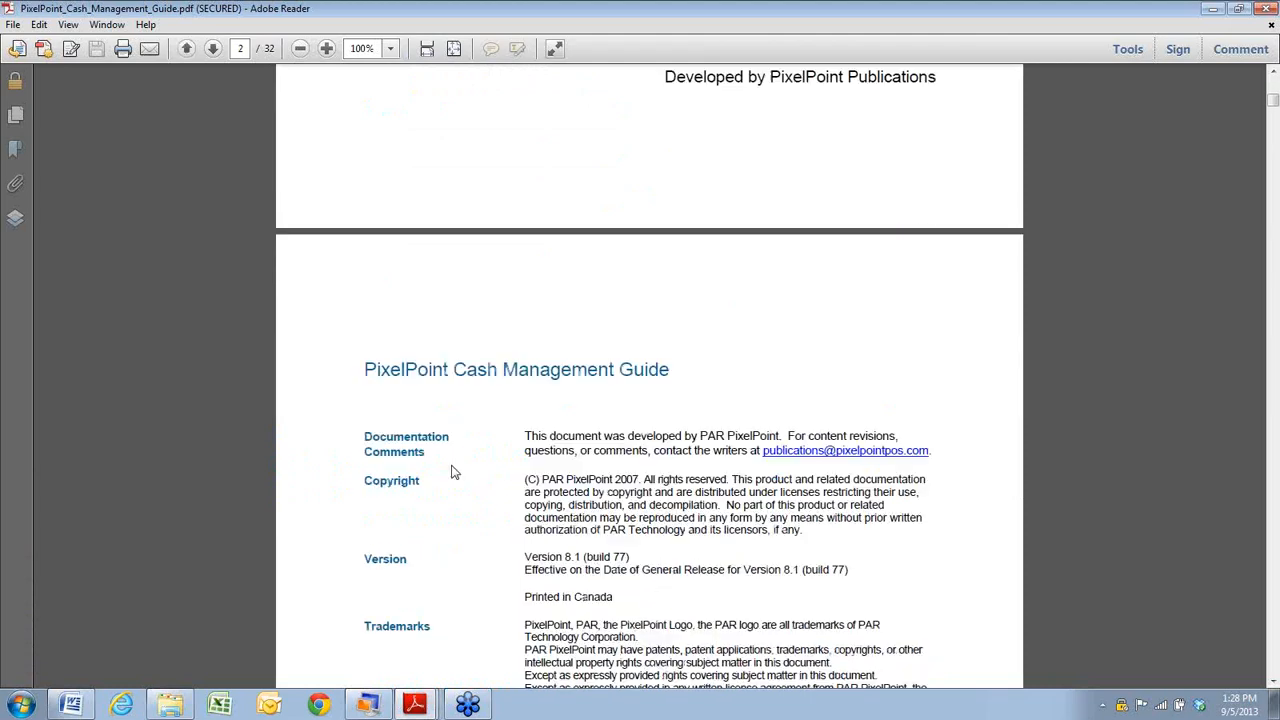
scroll(457, 448, down, 14)
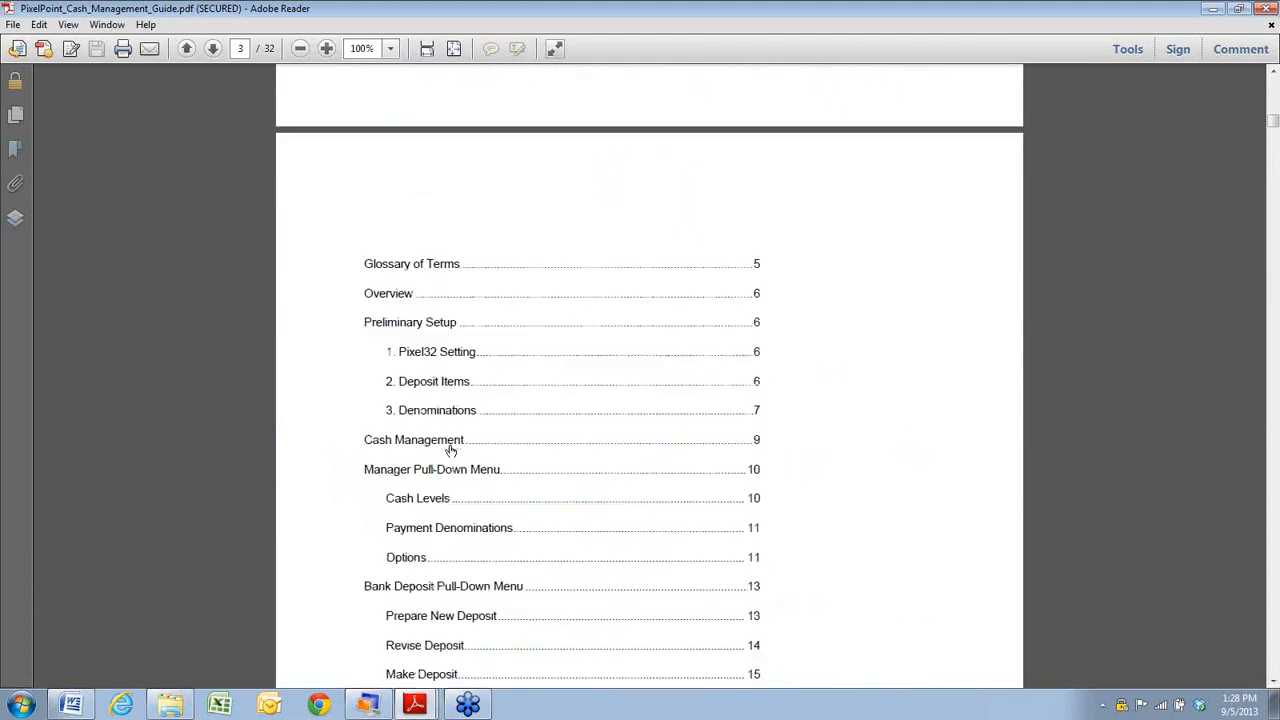
scroll(432, 445, down, 13)
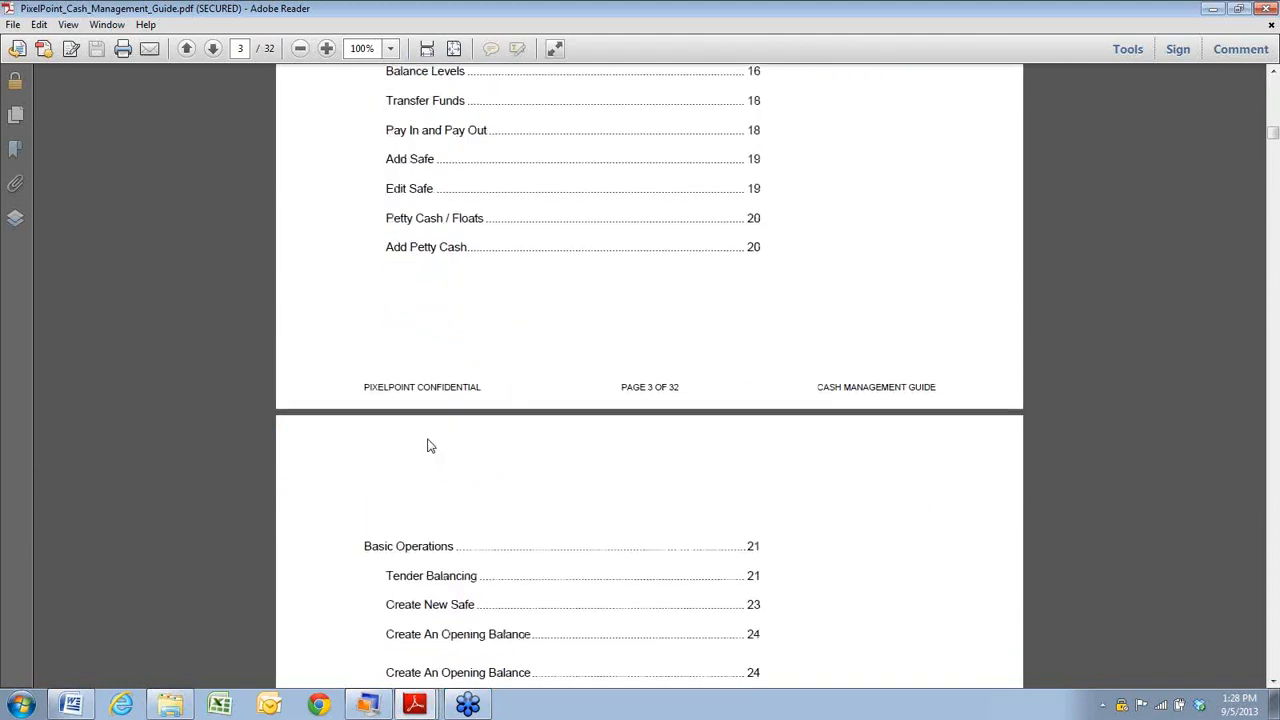
scroll(432, 458, down, 12)
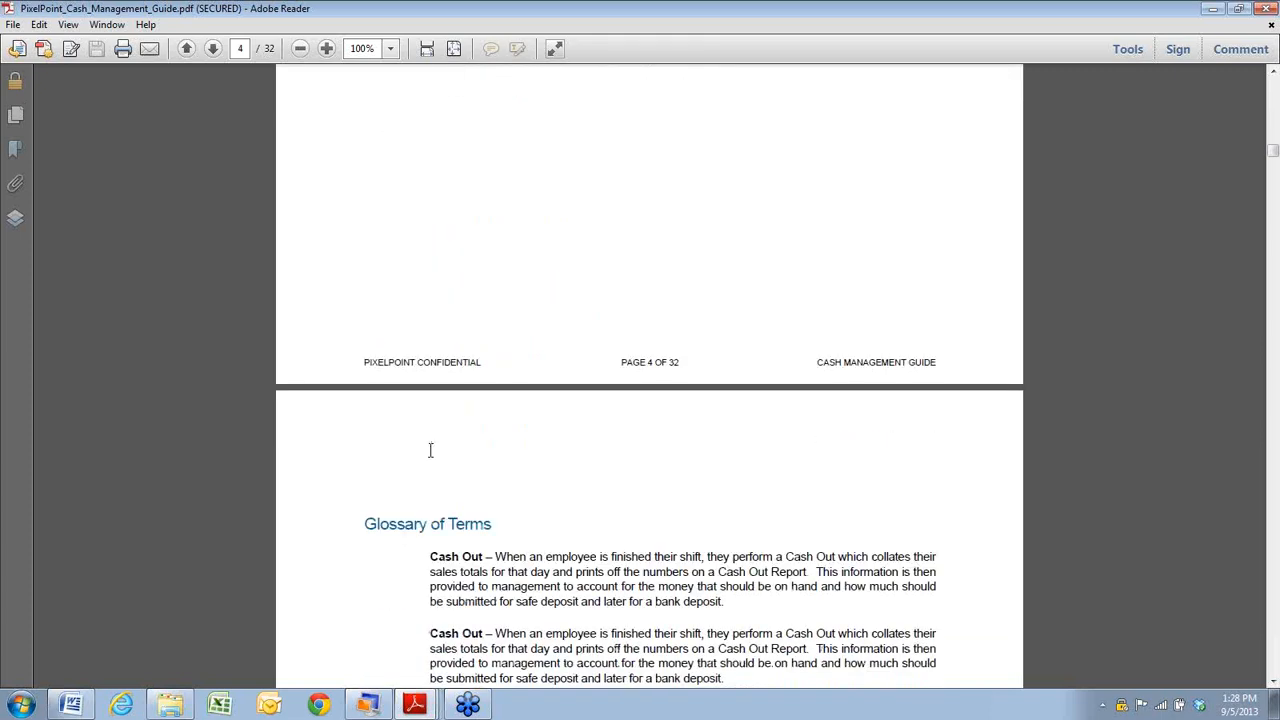
scroll(432, 450, down, 13)
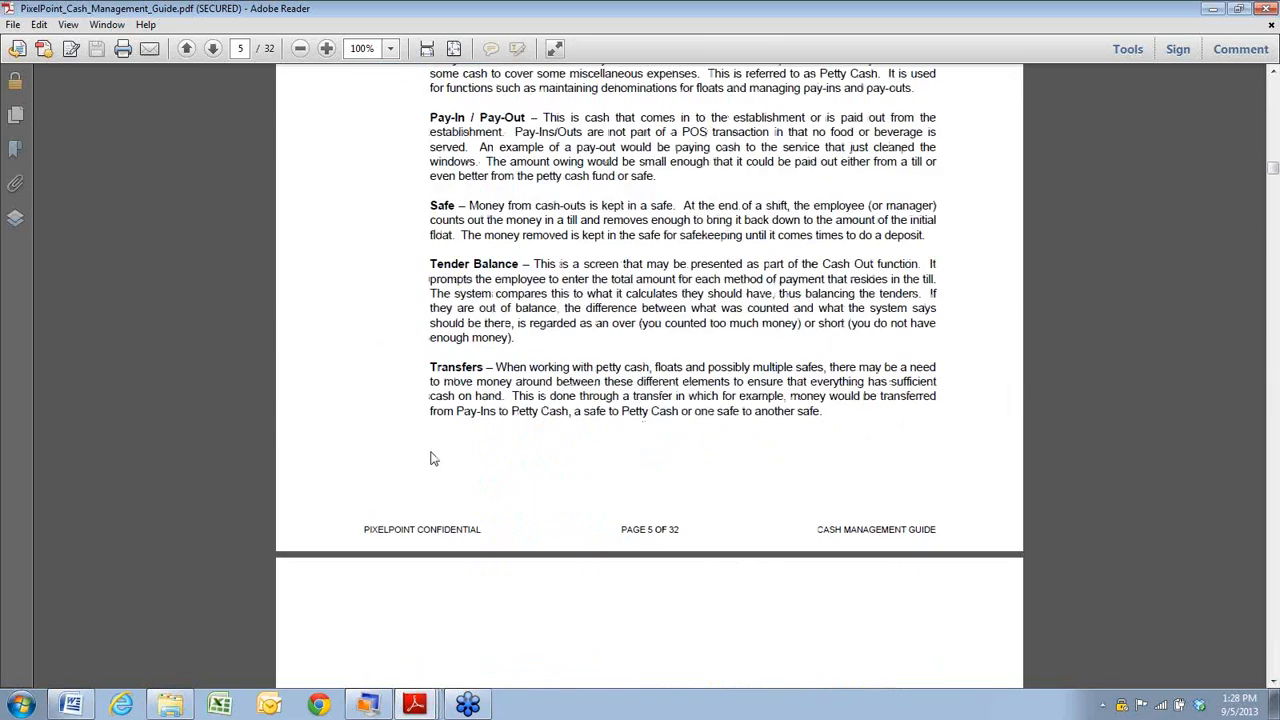
scroll(432, 445, down, 4)
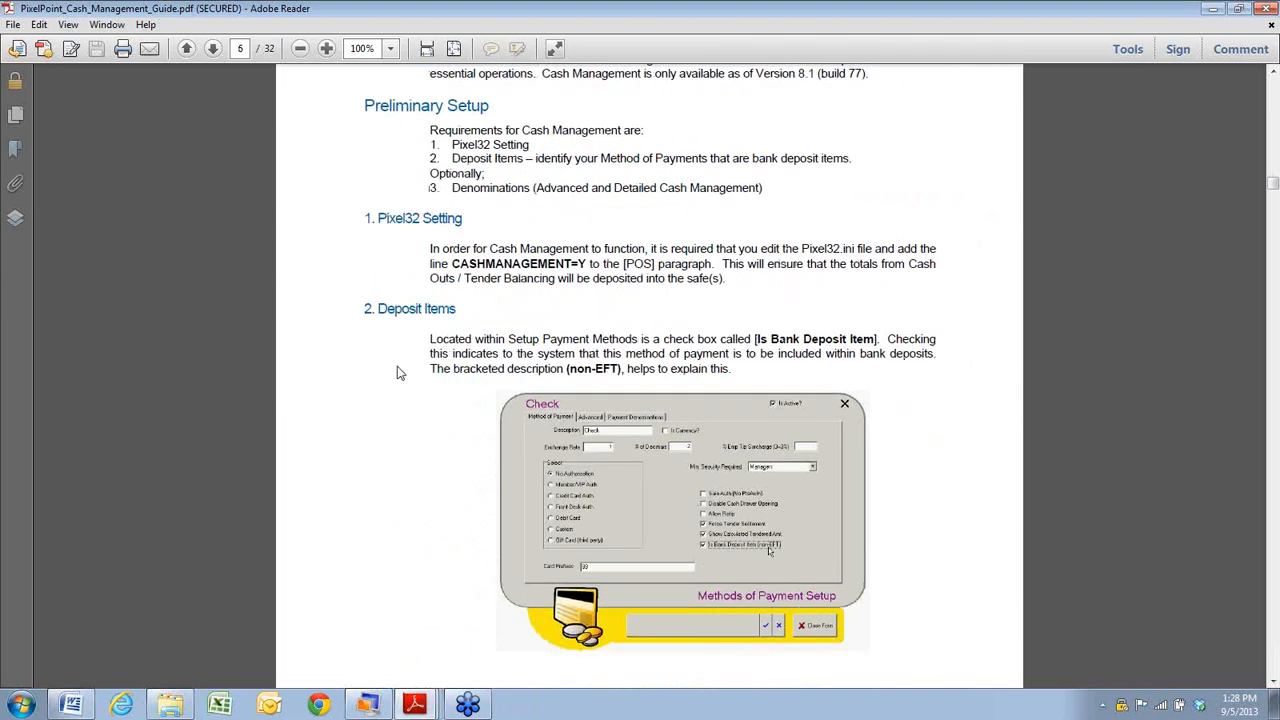
scroll(398, 515, down, 6)
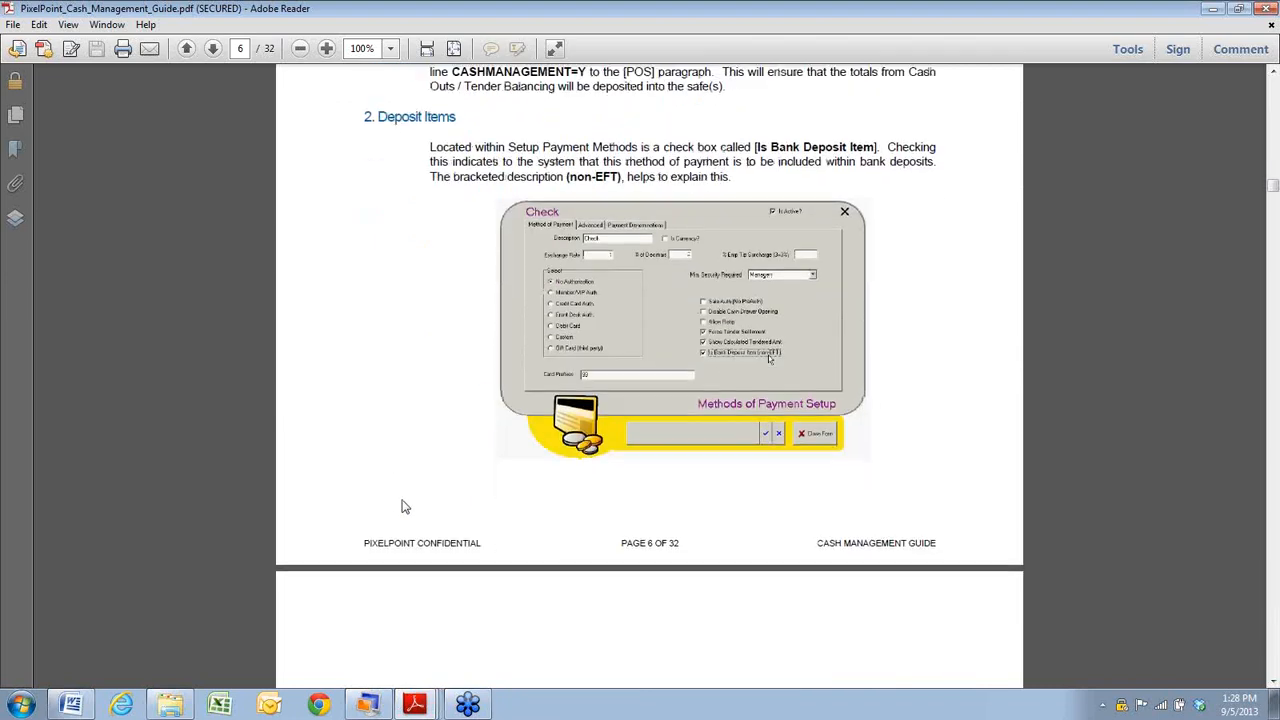
scroll(402, 507, down, 8)
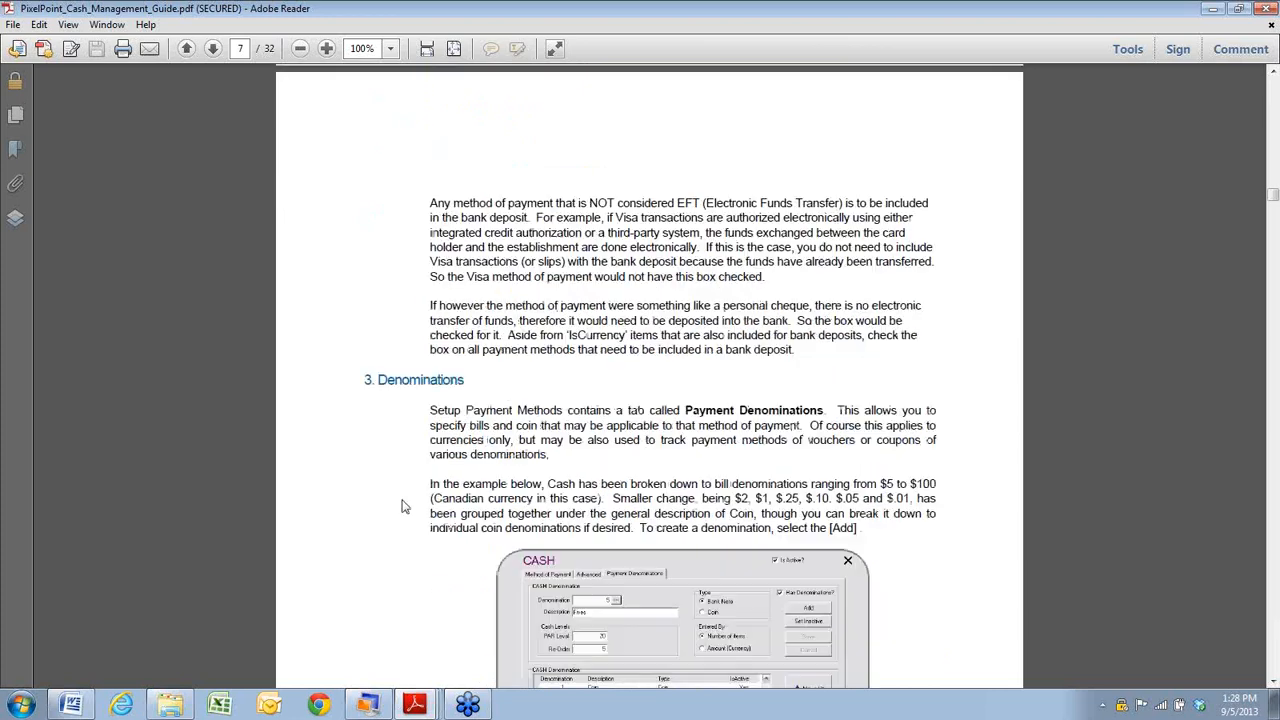
scroll(402, 507, down, 2)
scroll(402, 507, down, 14)
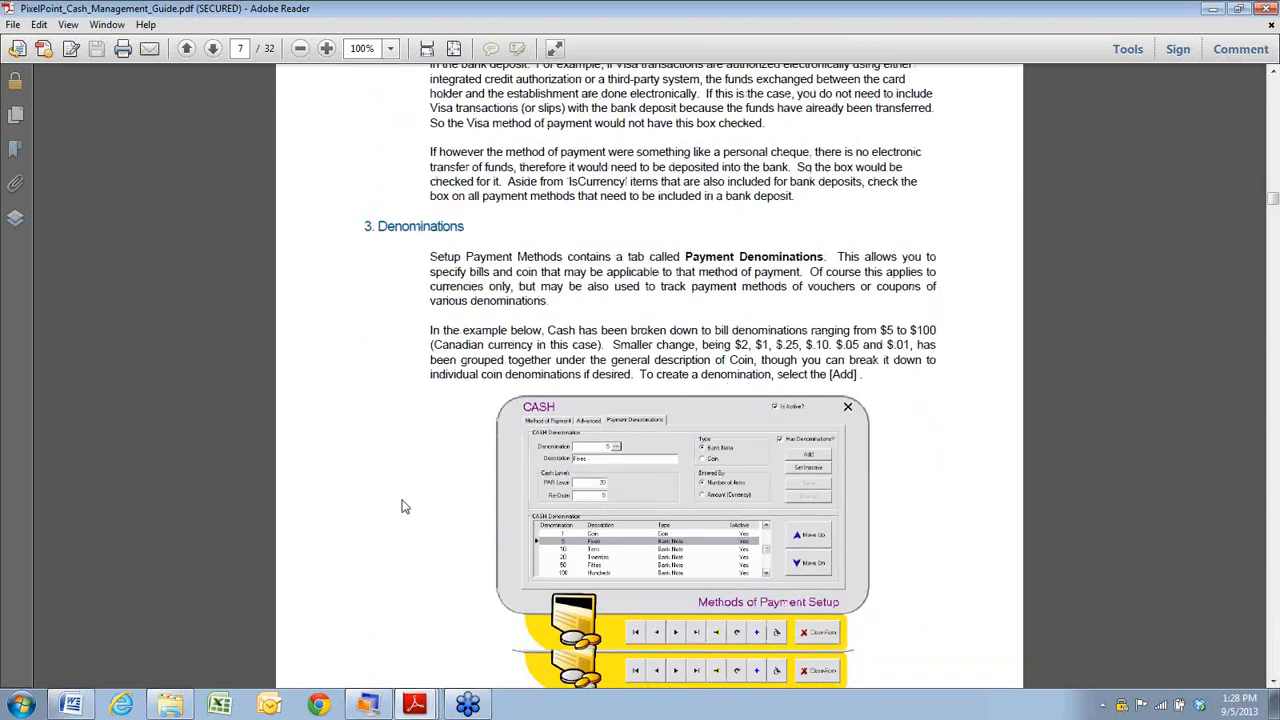
scroll(402, 507, down, 18)
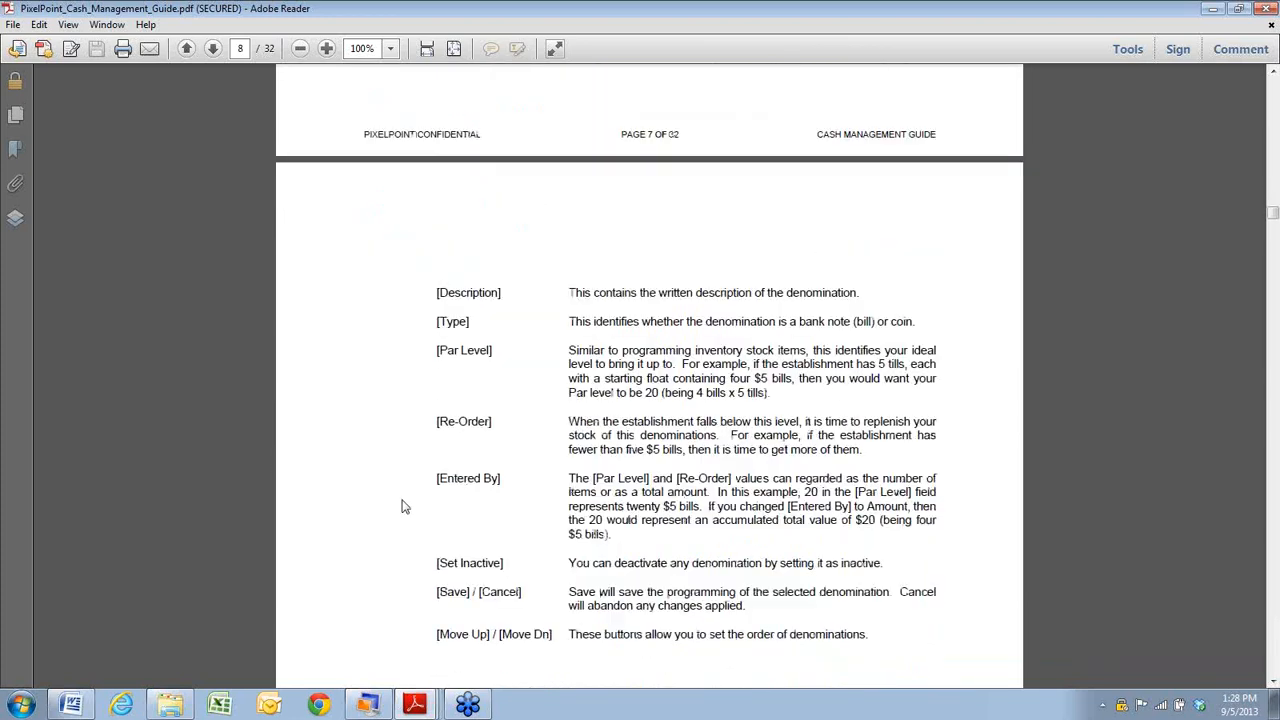
scroll(402, 507, down, 13)
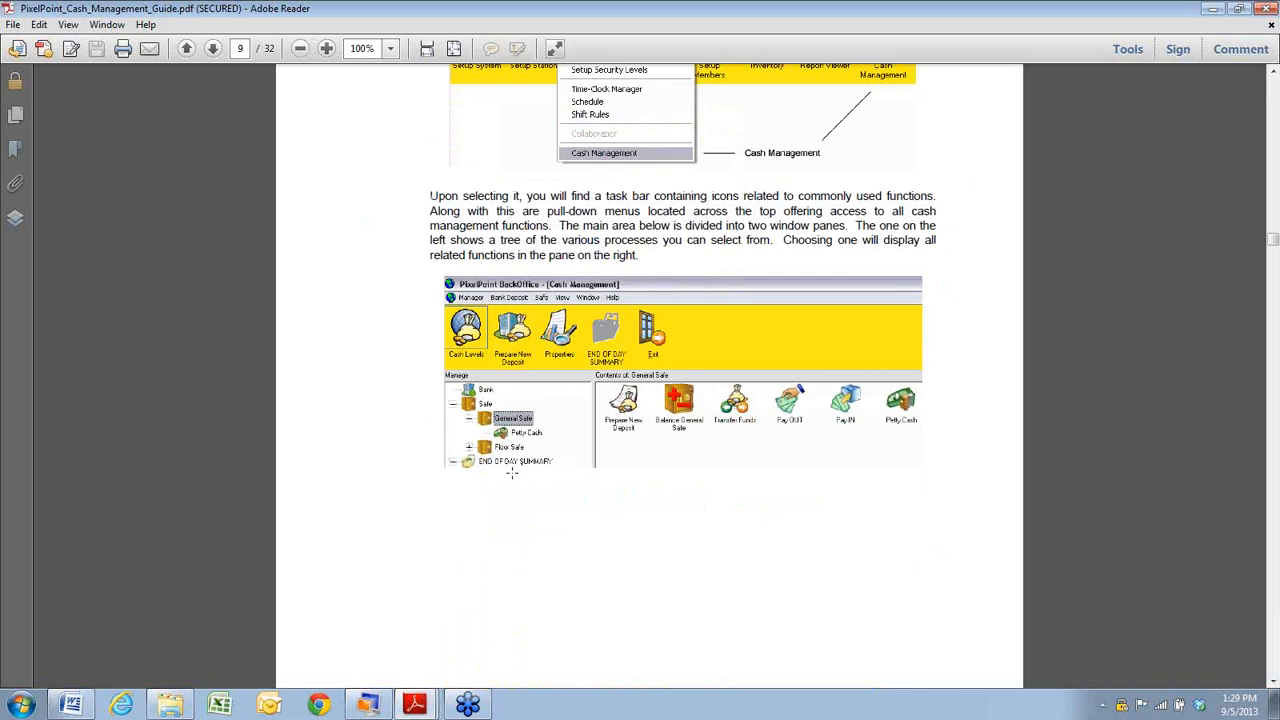
scroll(511, 473, down, 11)
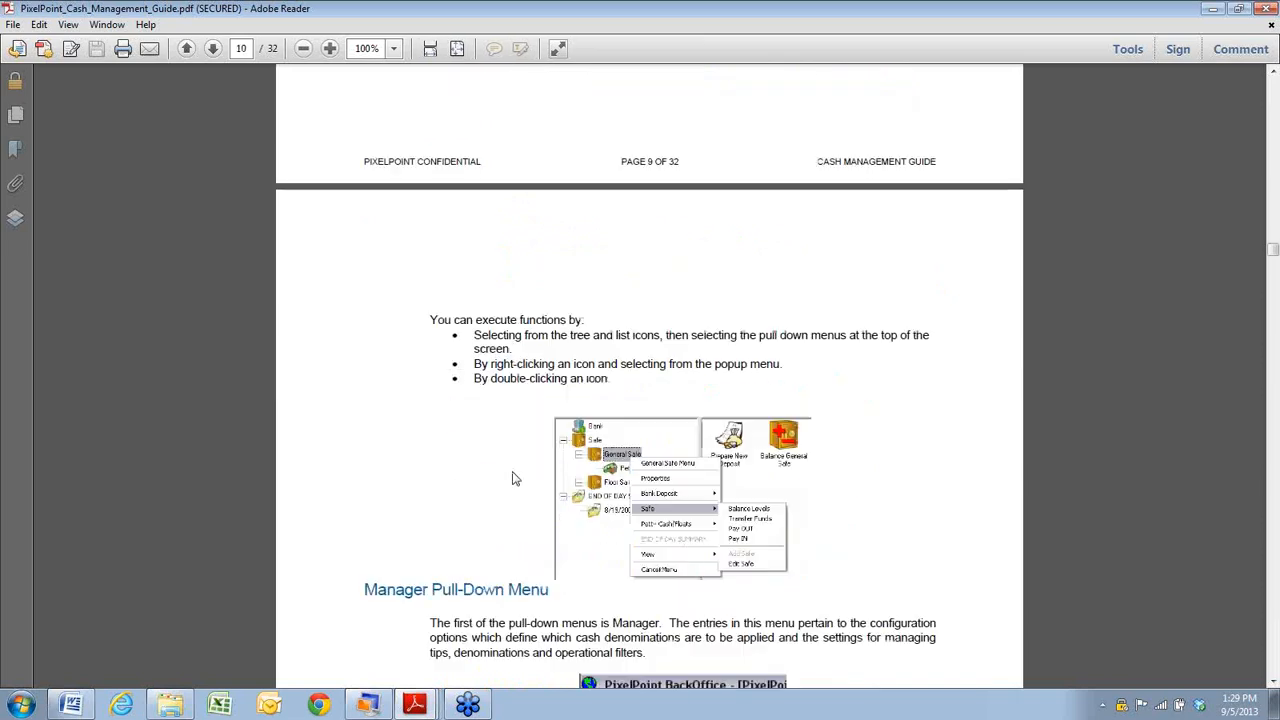
scroll(511, 478, down, 7)
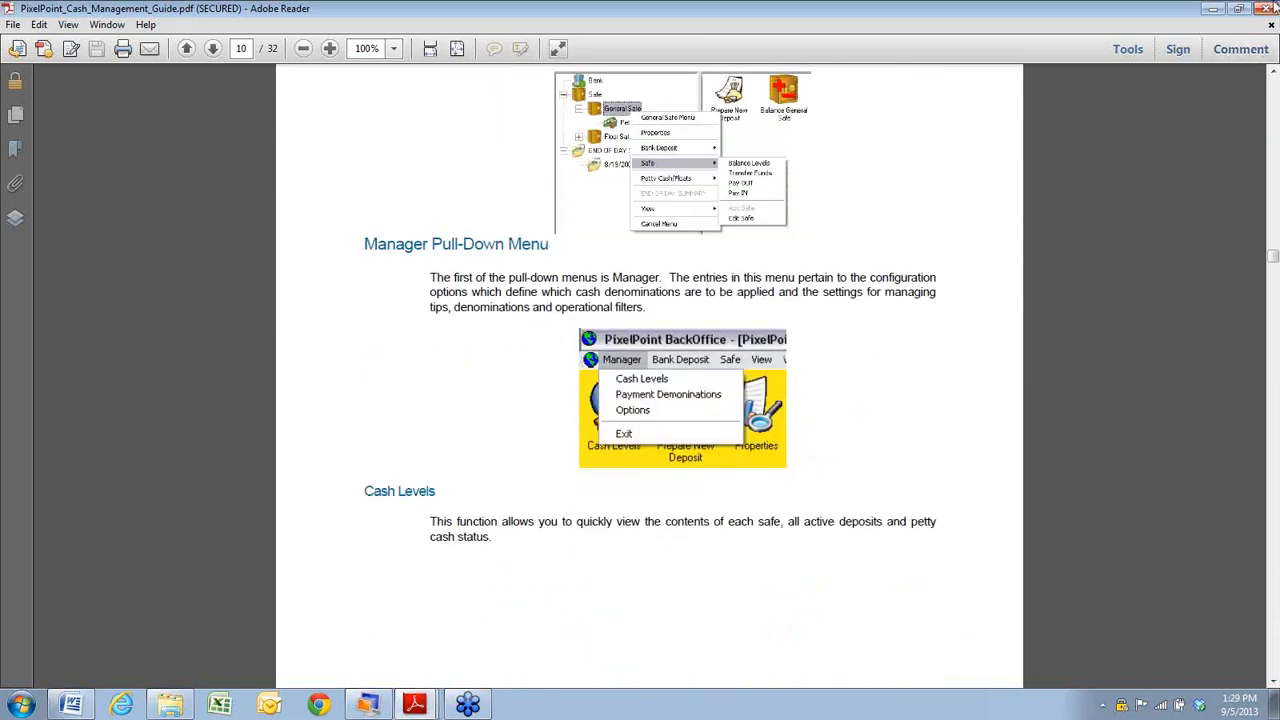
click(1266, 8)
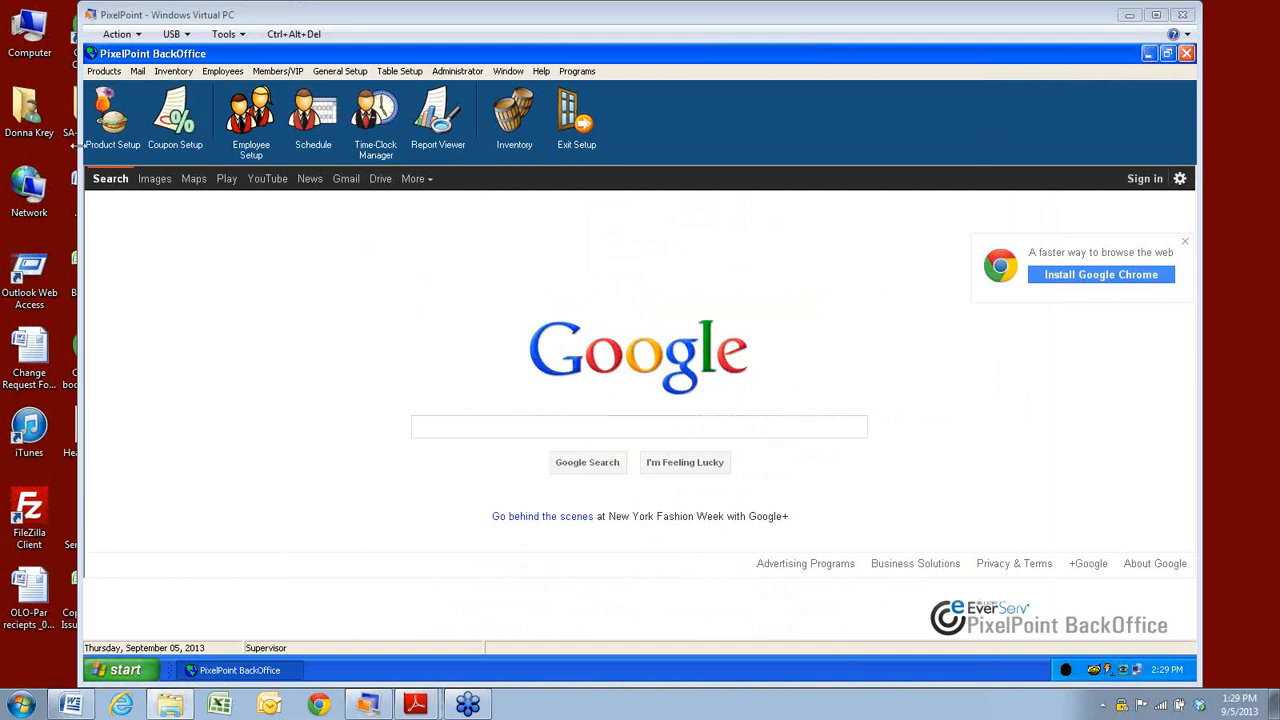
Open the PixelPoint Inventory Manager from the Inventory menu and close it again.
click(173, 71)
click(175, 134)
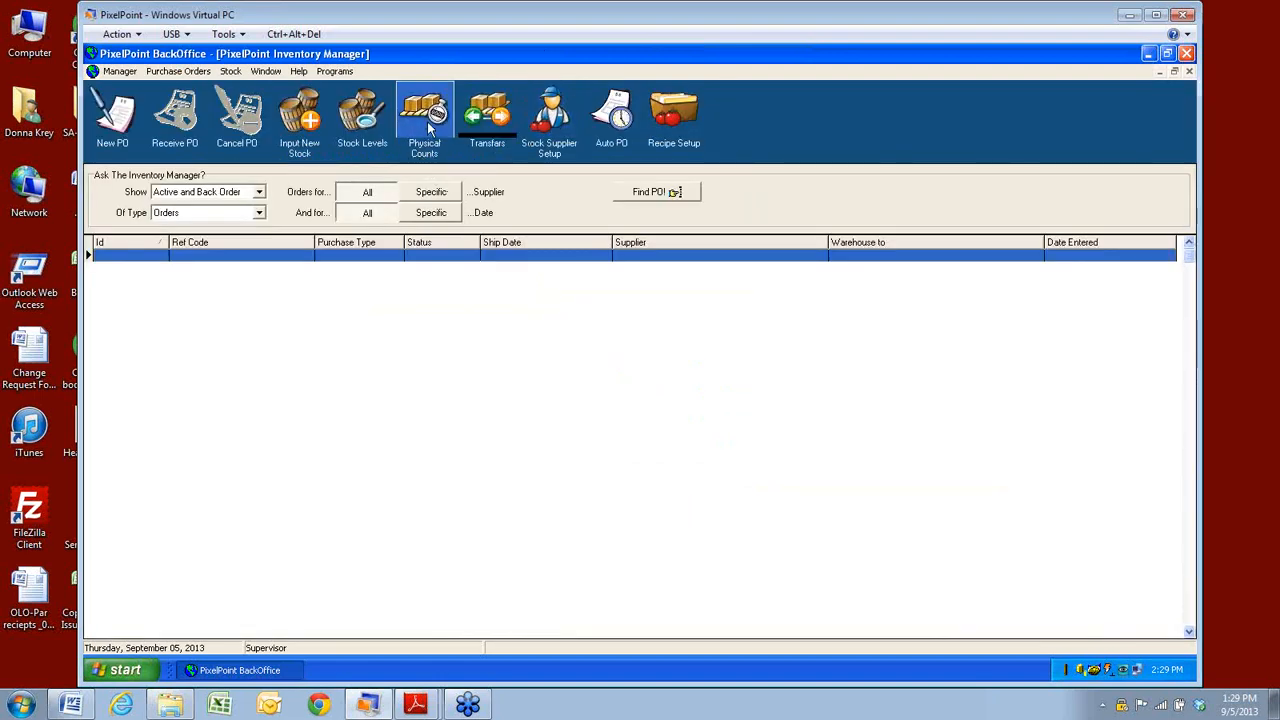
click(1189, 73)
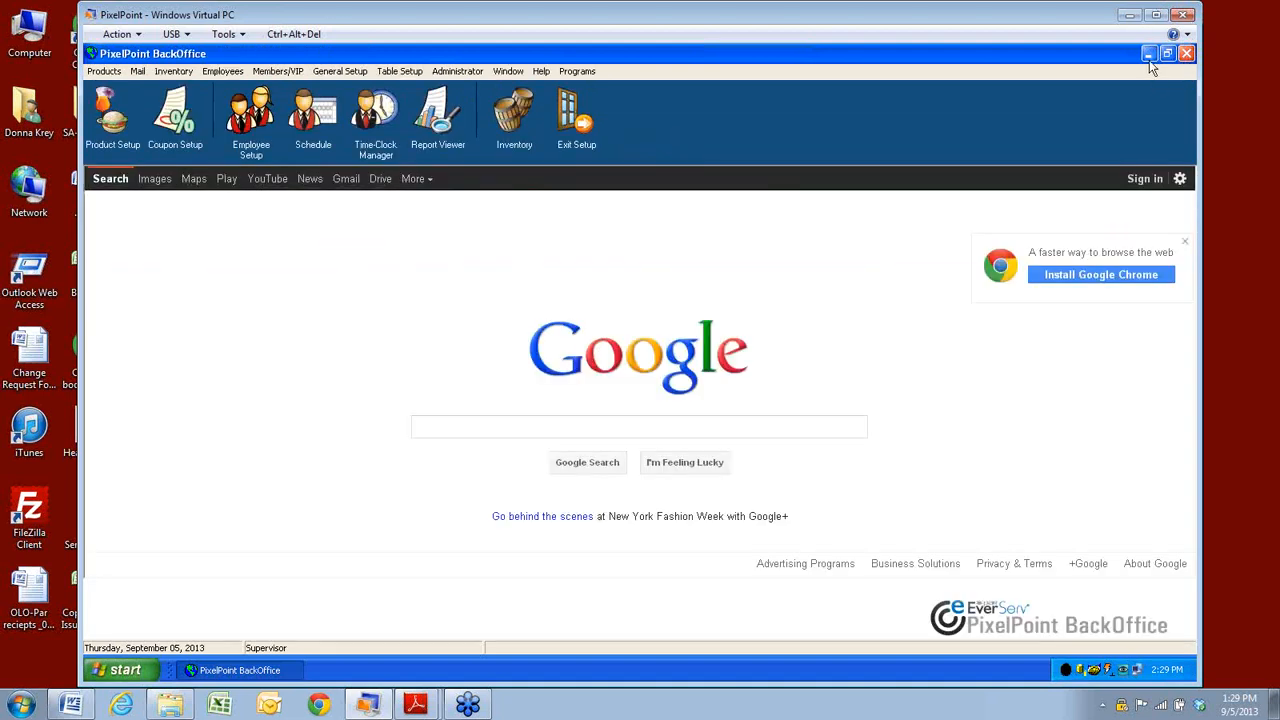
Minimize BackOffice and log into PixelInventory Counts with the password.
click(1148, 55)
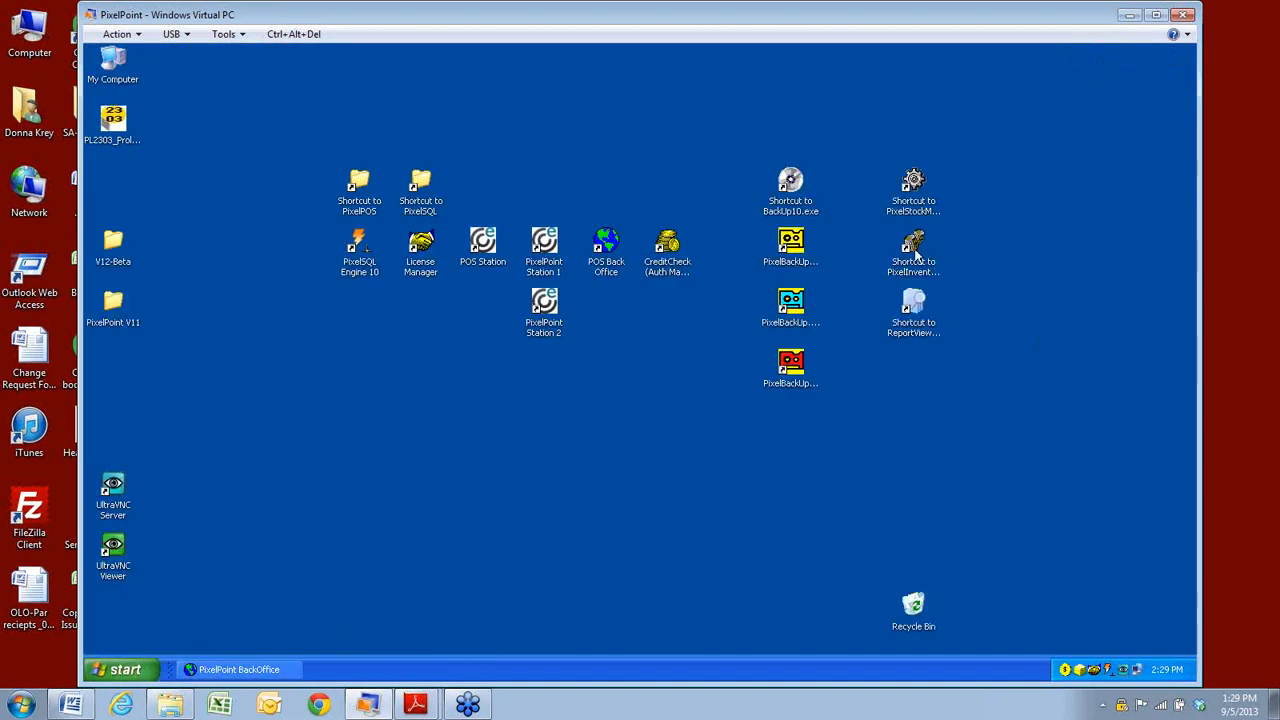
click(916, 268)
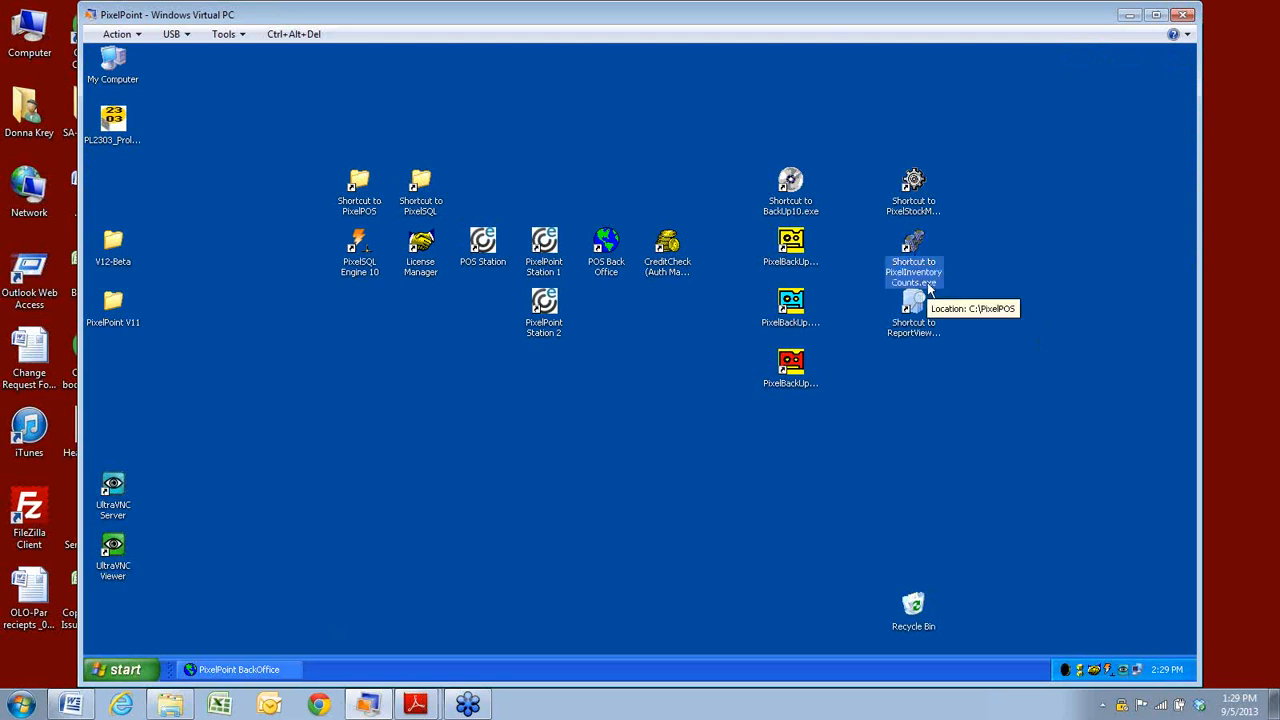
double_click(914, 250)
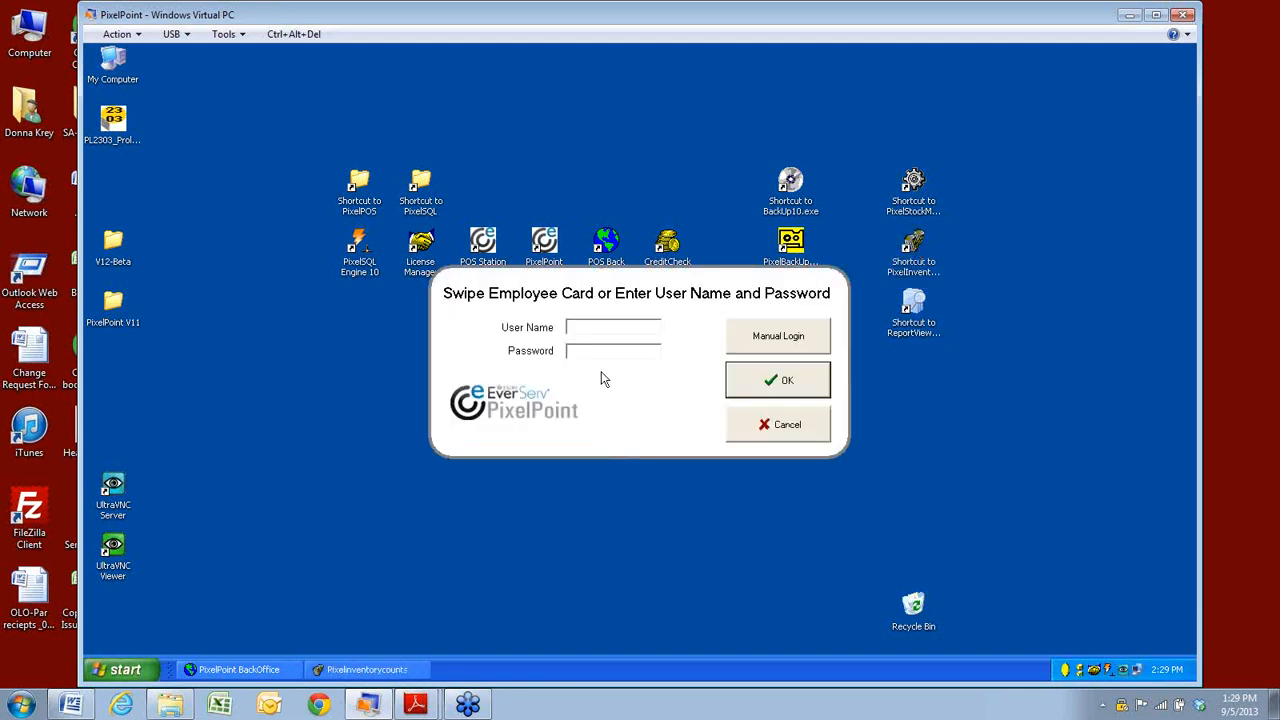
text(*)
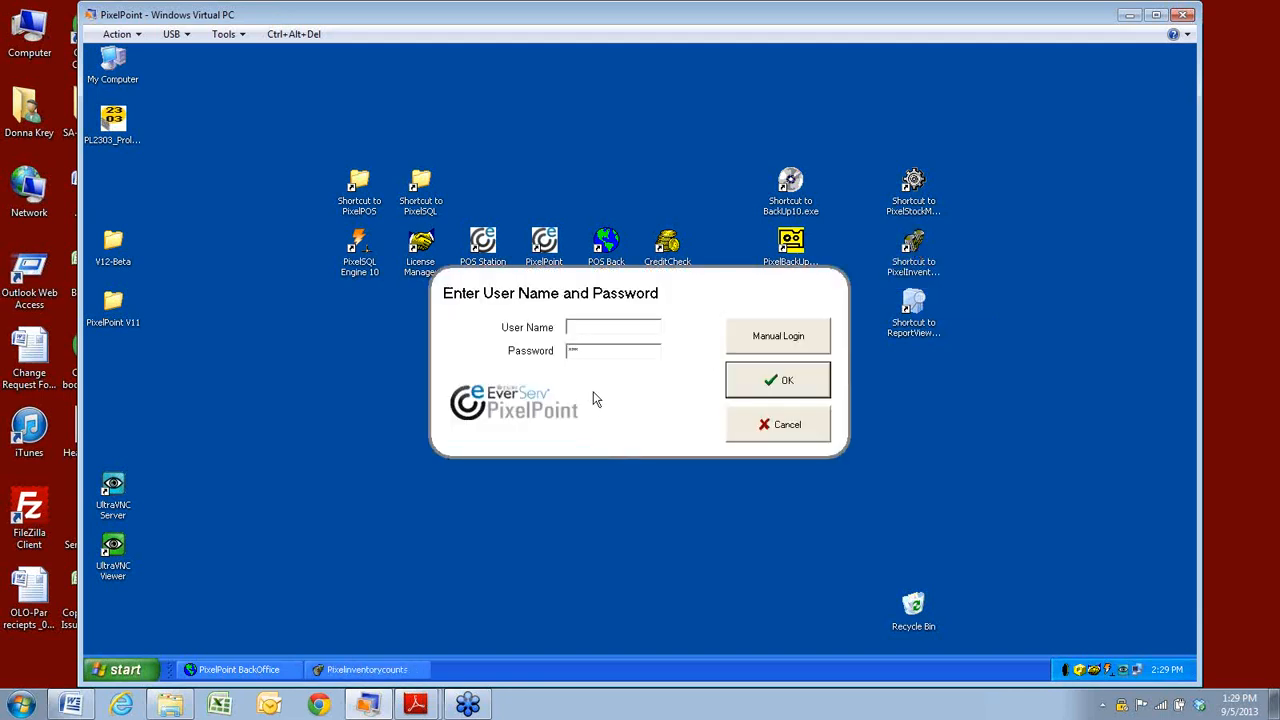
key(Return)
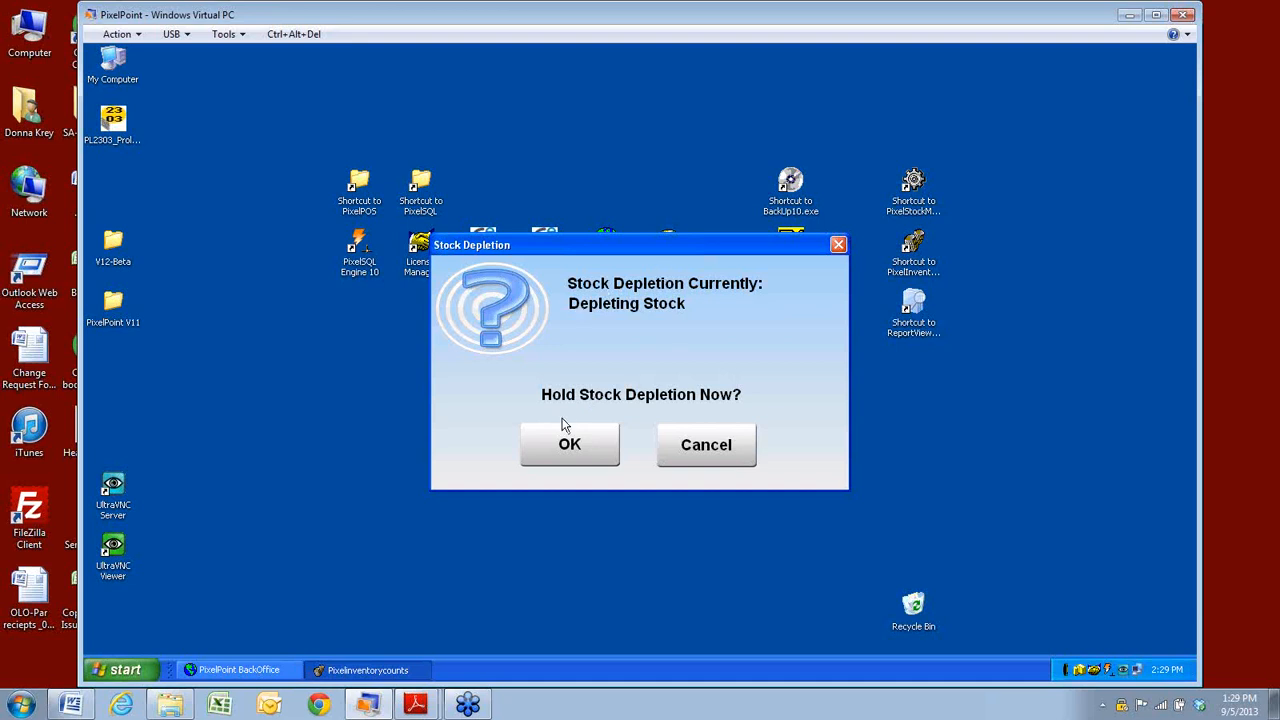
Hold stock depletion, widen the Warehouse column, and look over the Potato rows.
click(592, 452)
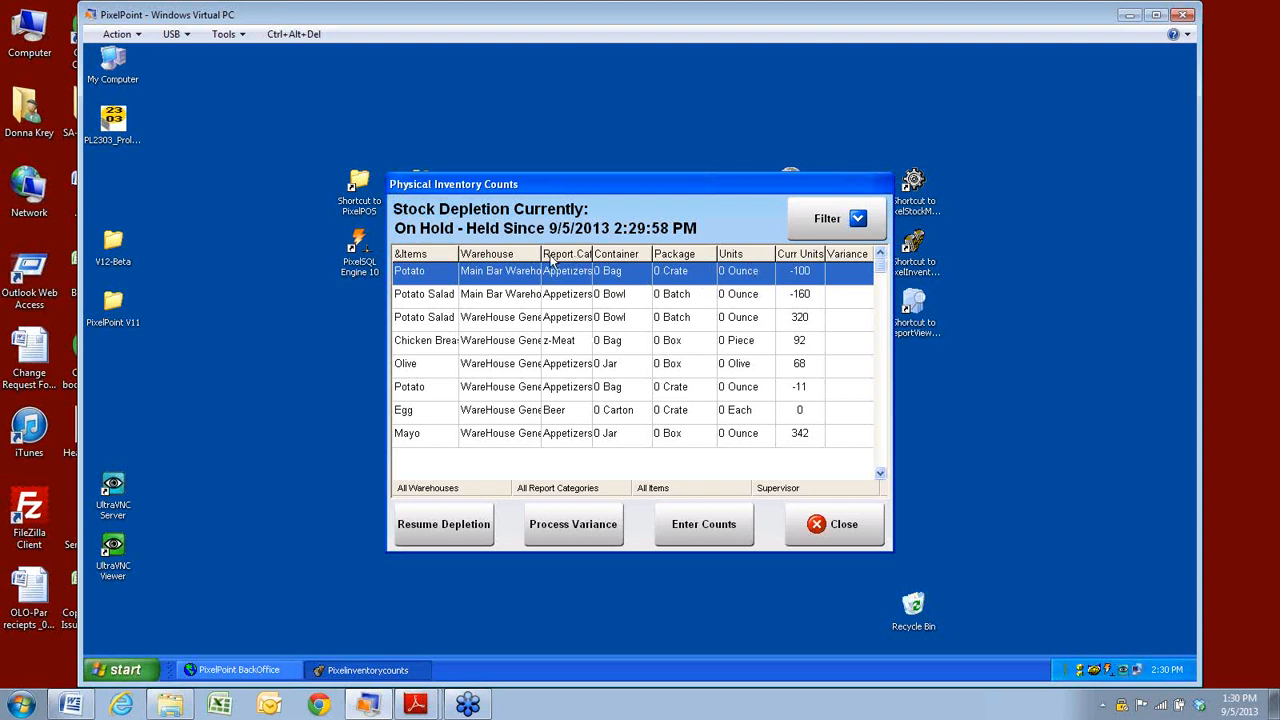
drag(541, 254, 549, 254)
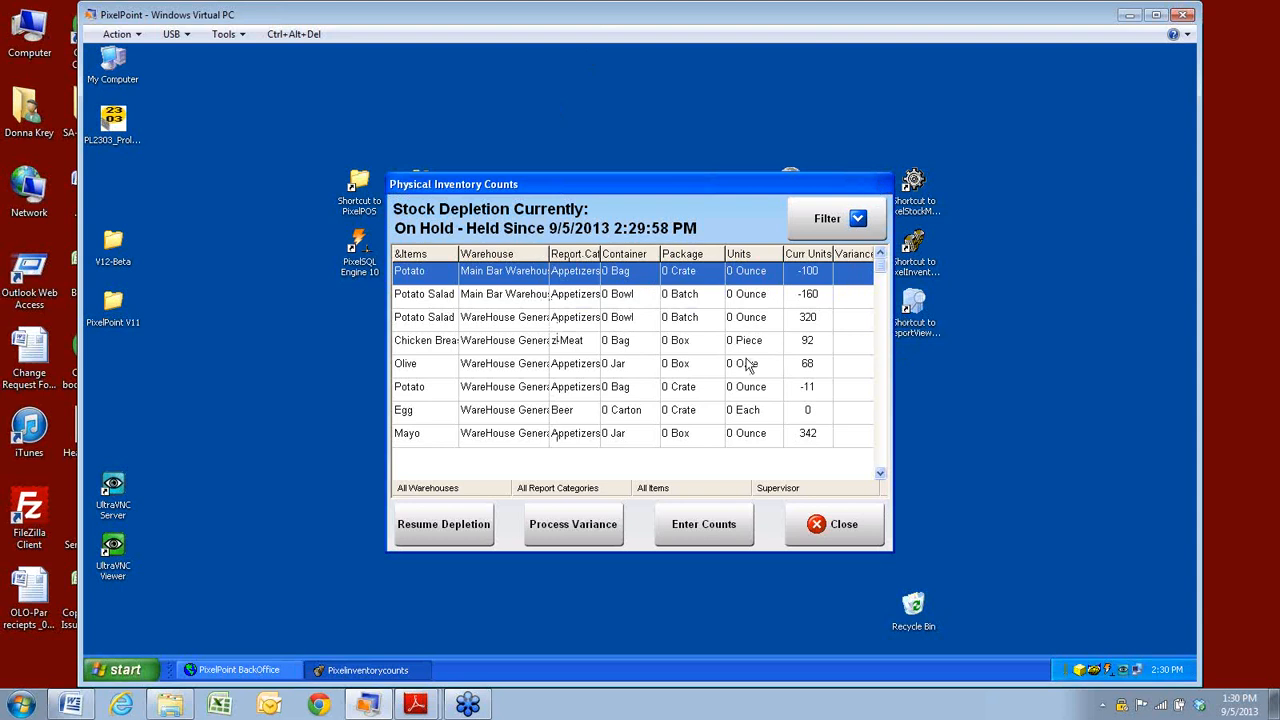
click(808, 300)
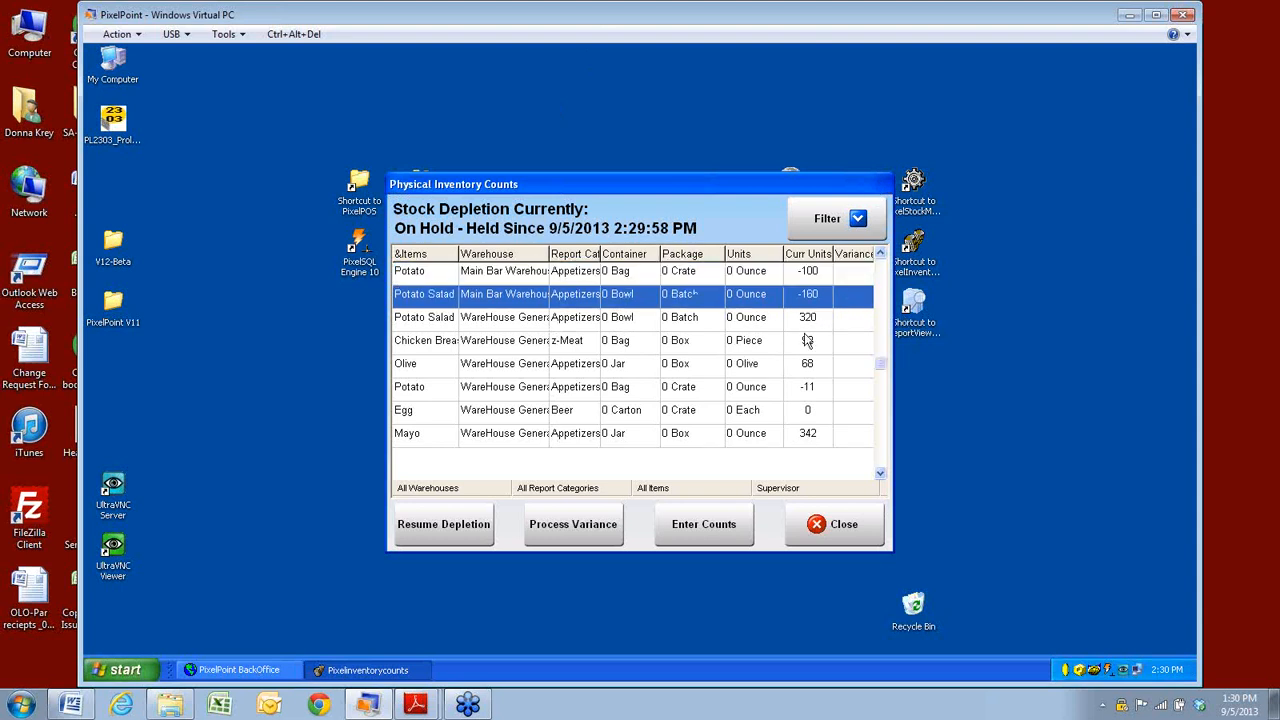
click(661, 278)
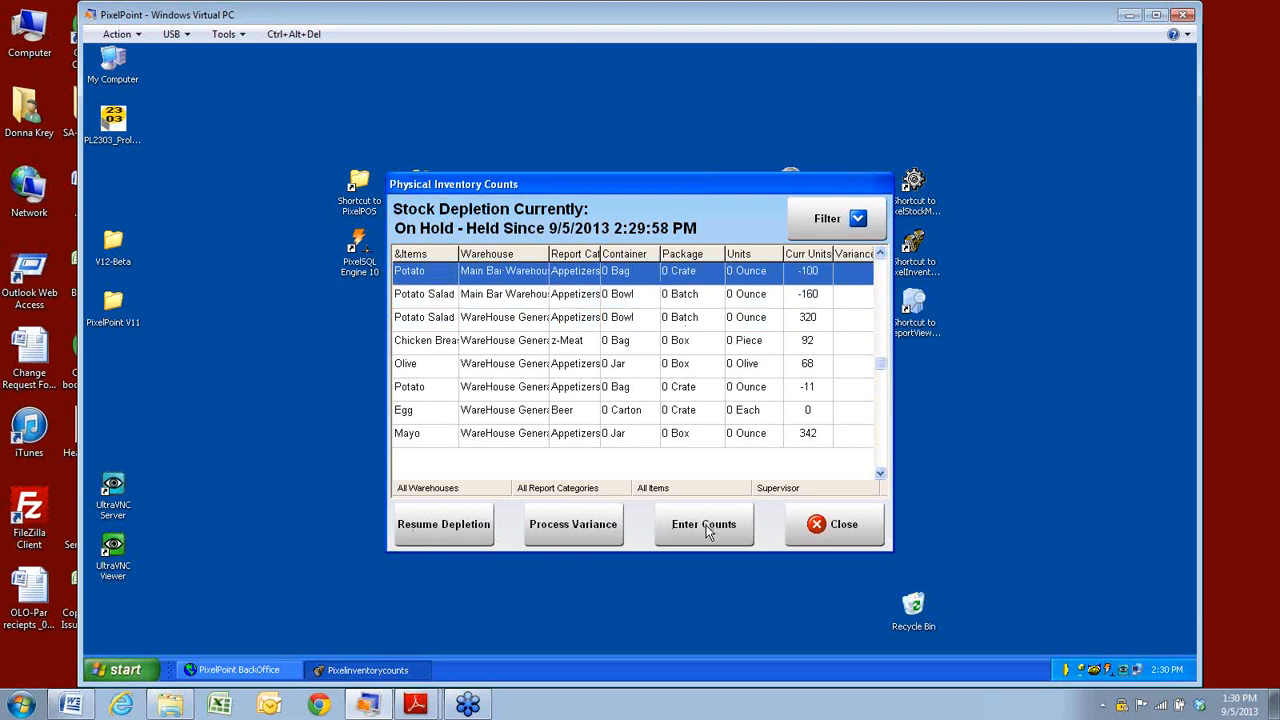
click(424, 324)
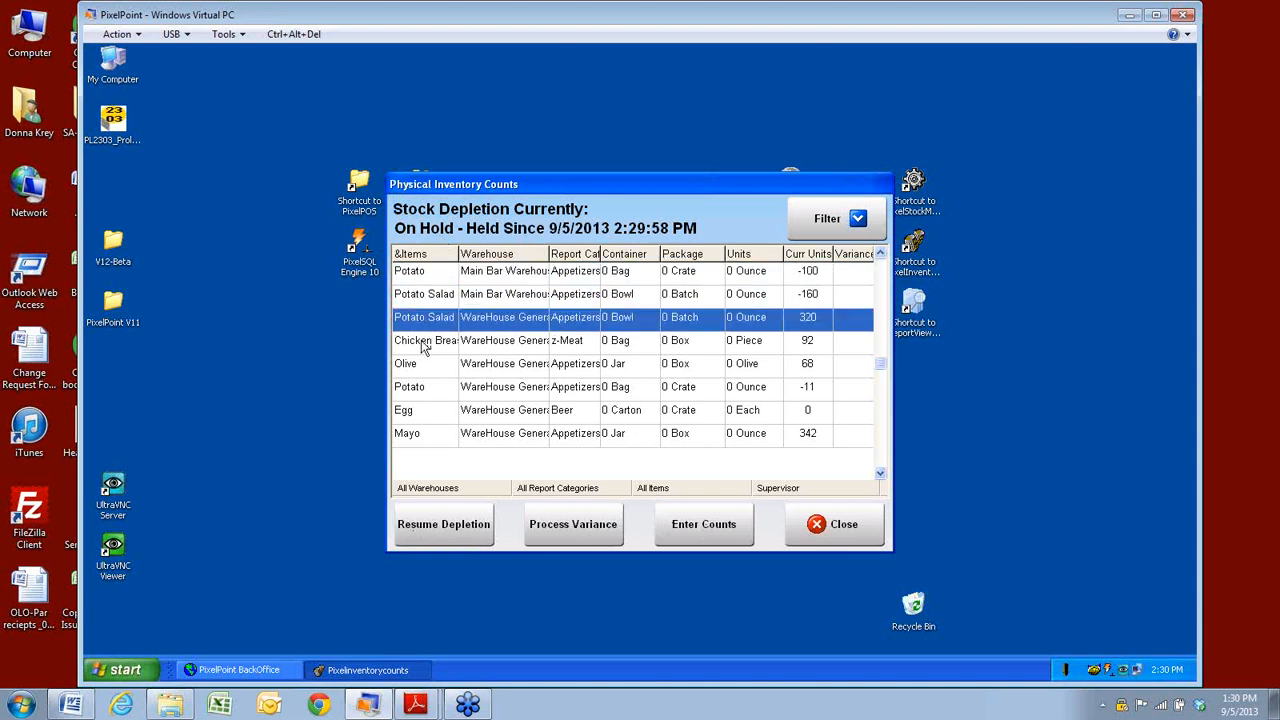
Count Chicken Breast at 1 bag and Mayo at zero.
click(422, 343)
click(697, 535)
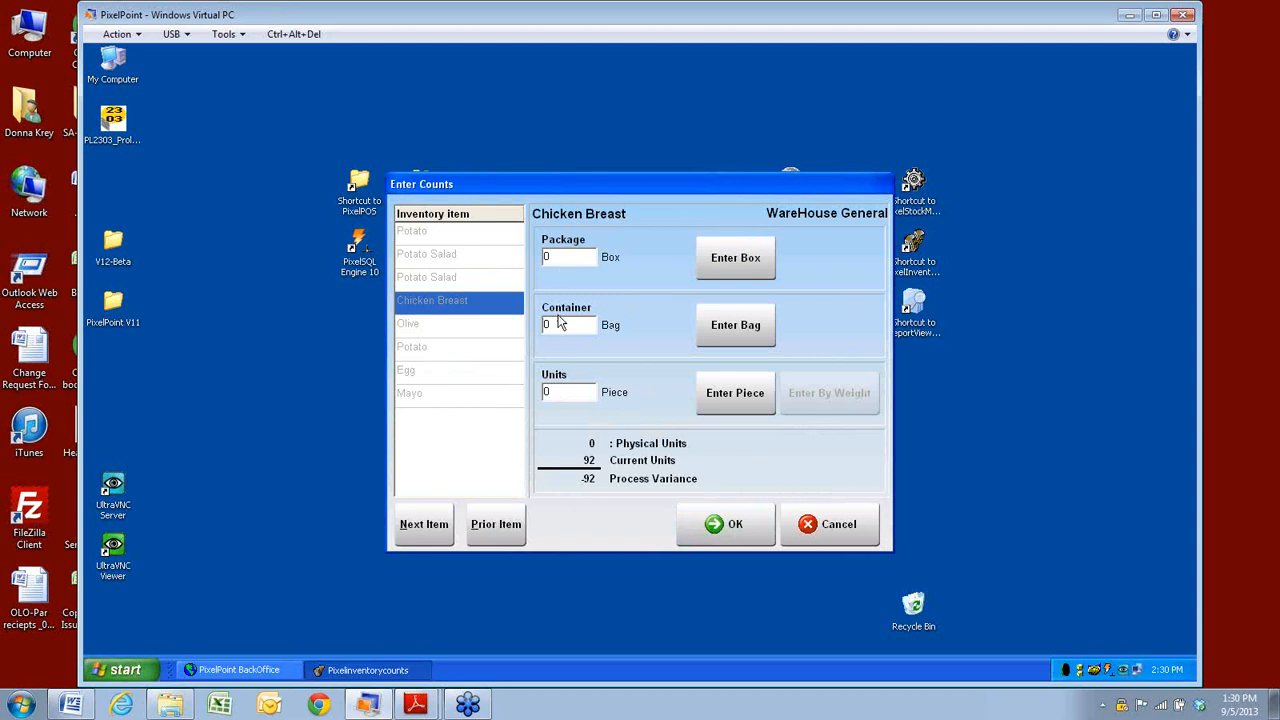
text(1)
click(716, 530)
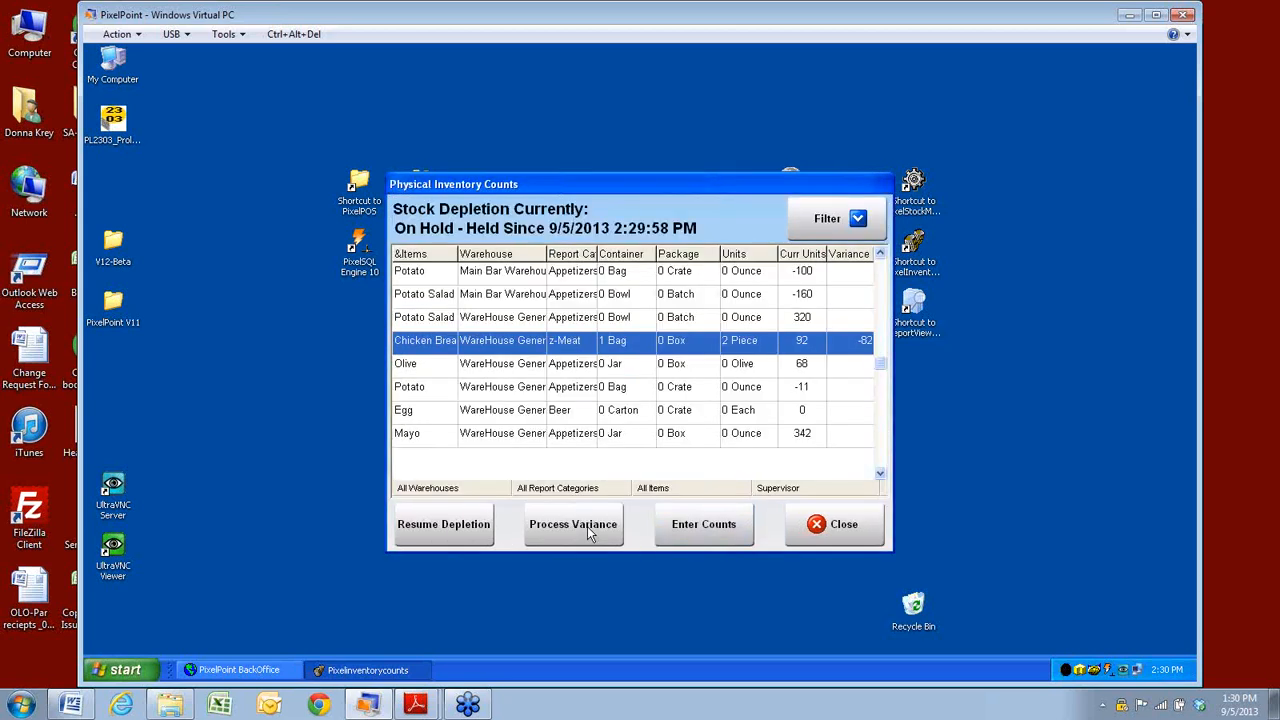
click(437, 444)
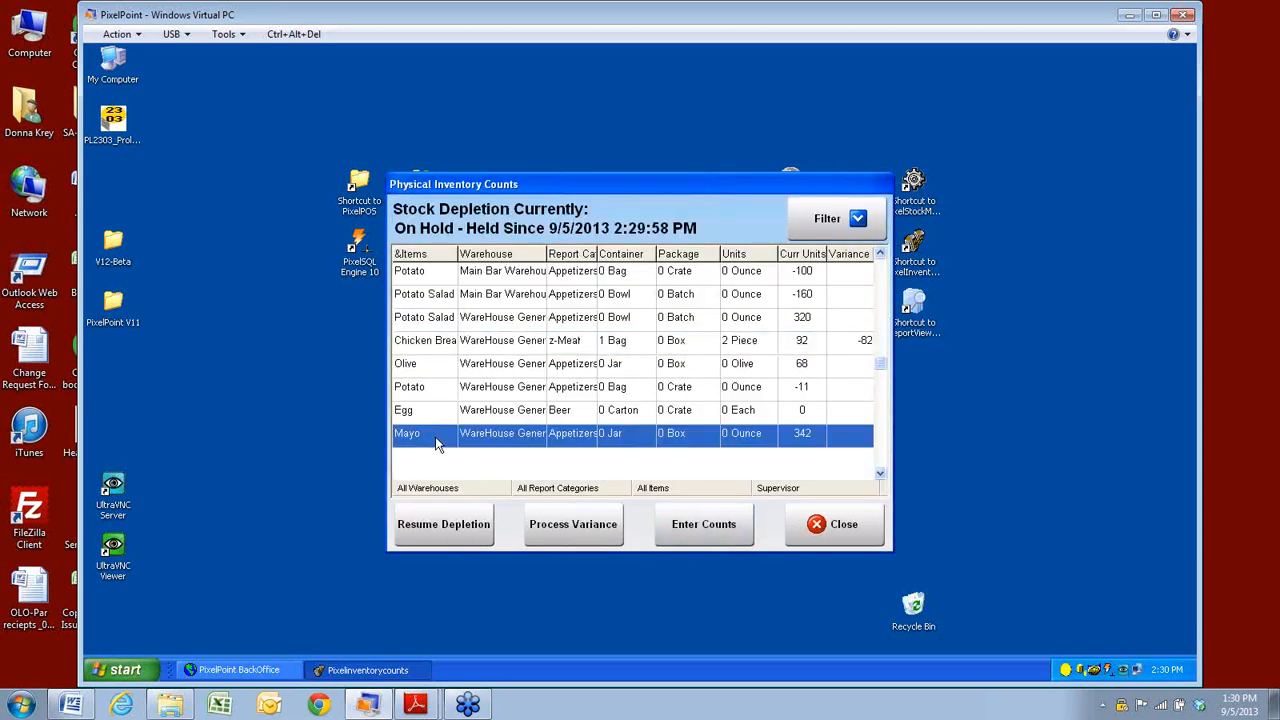
click(680, 540)
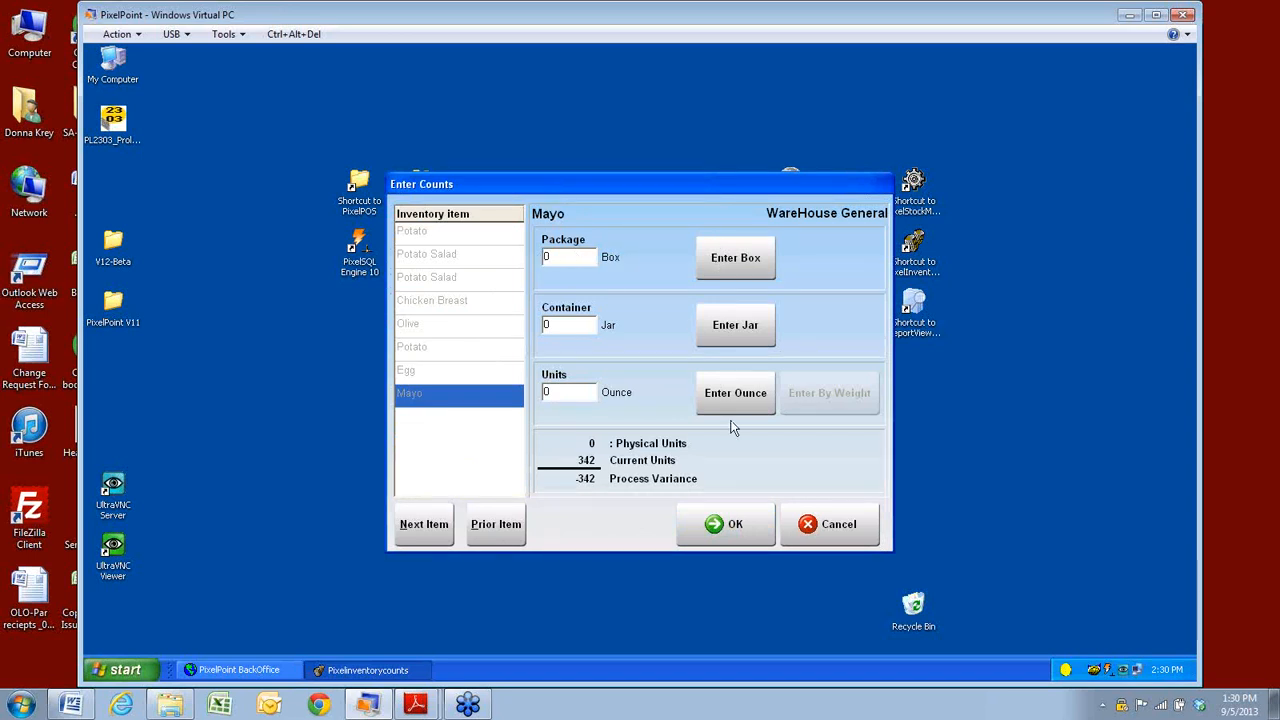
click(716, 538)
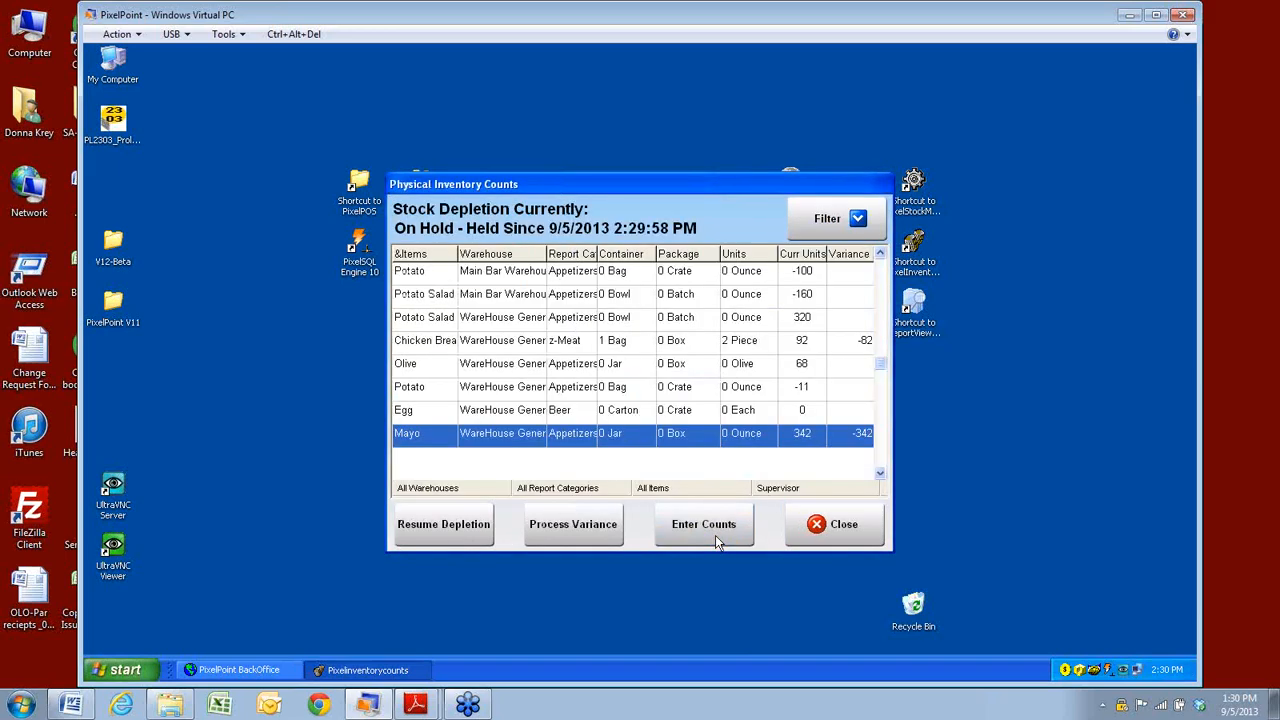
Process the stocktake variance and close the physical inventory counts window.
click(587, 512)
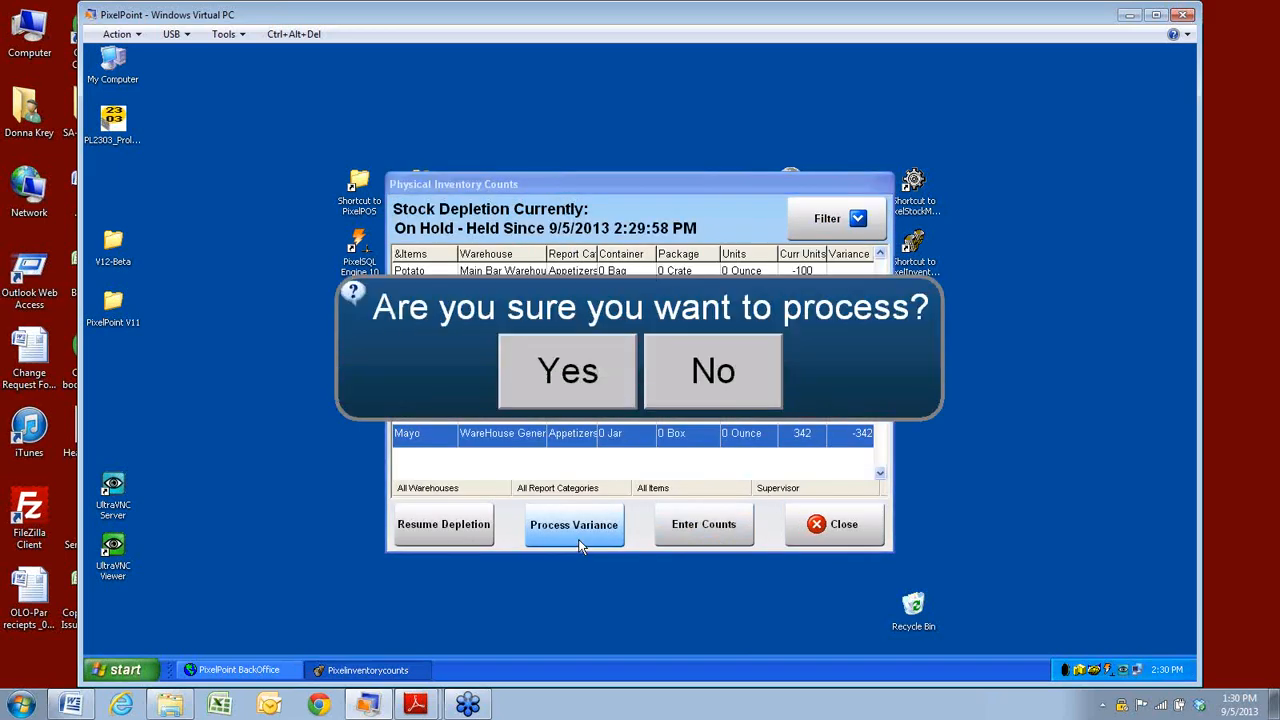
click(578, 395)
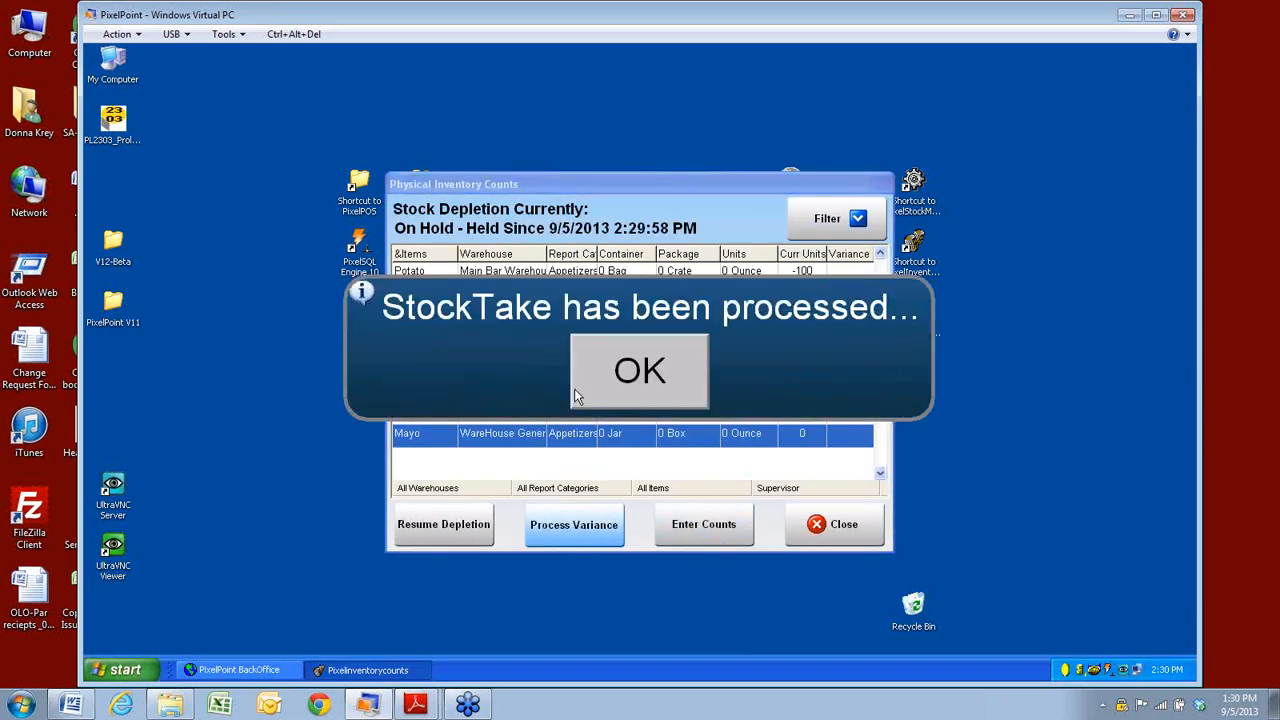
click(604, 390)
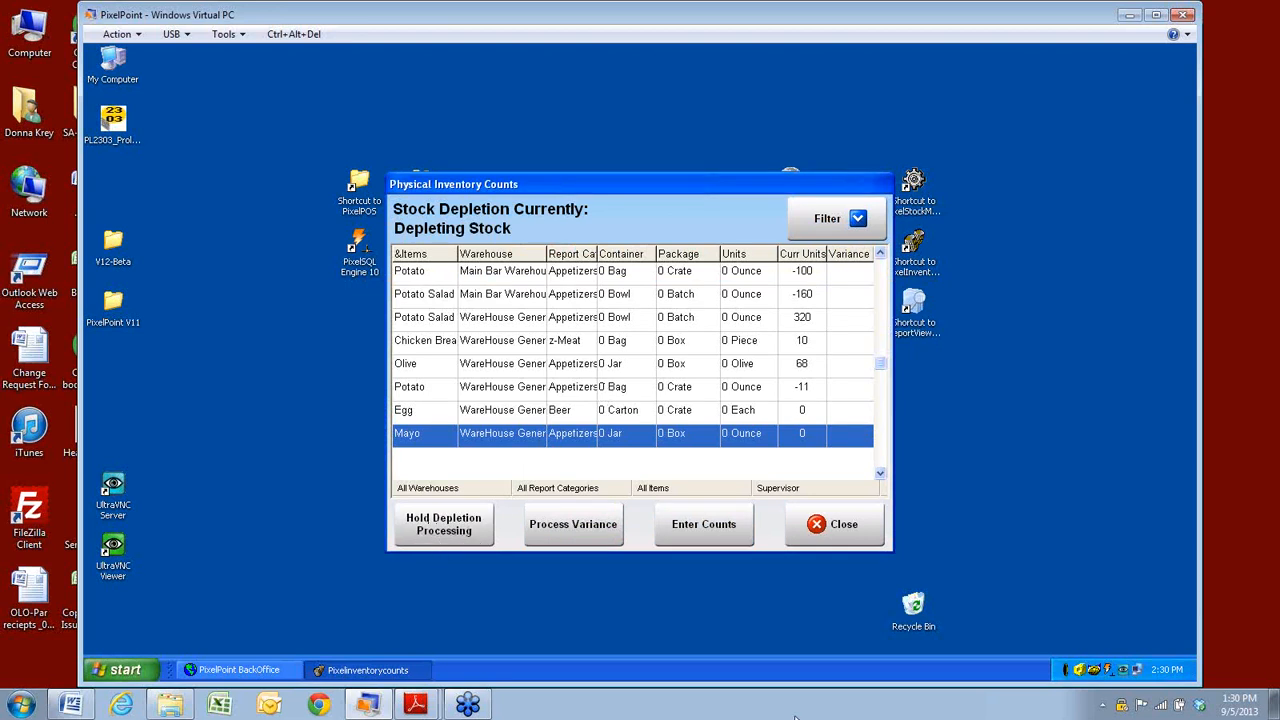
click(860, 524)
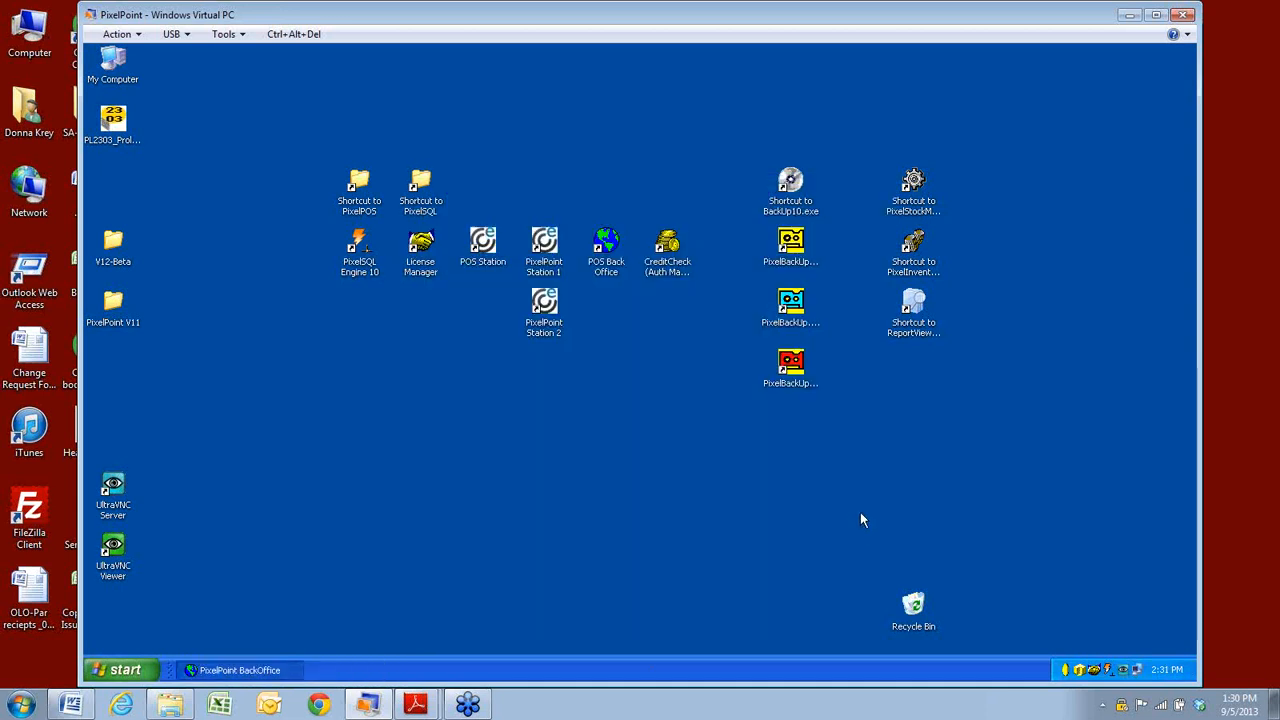
Bring BackOffice back up from the taskbar and open its Pixel Reports viewer.
click(916, 262)
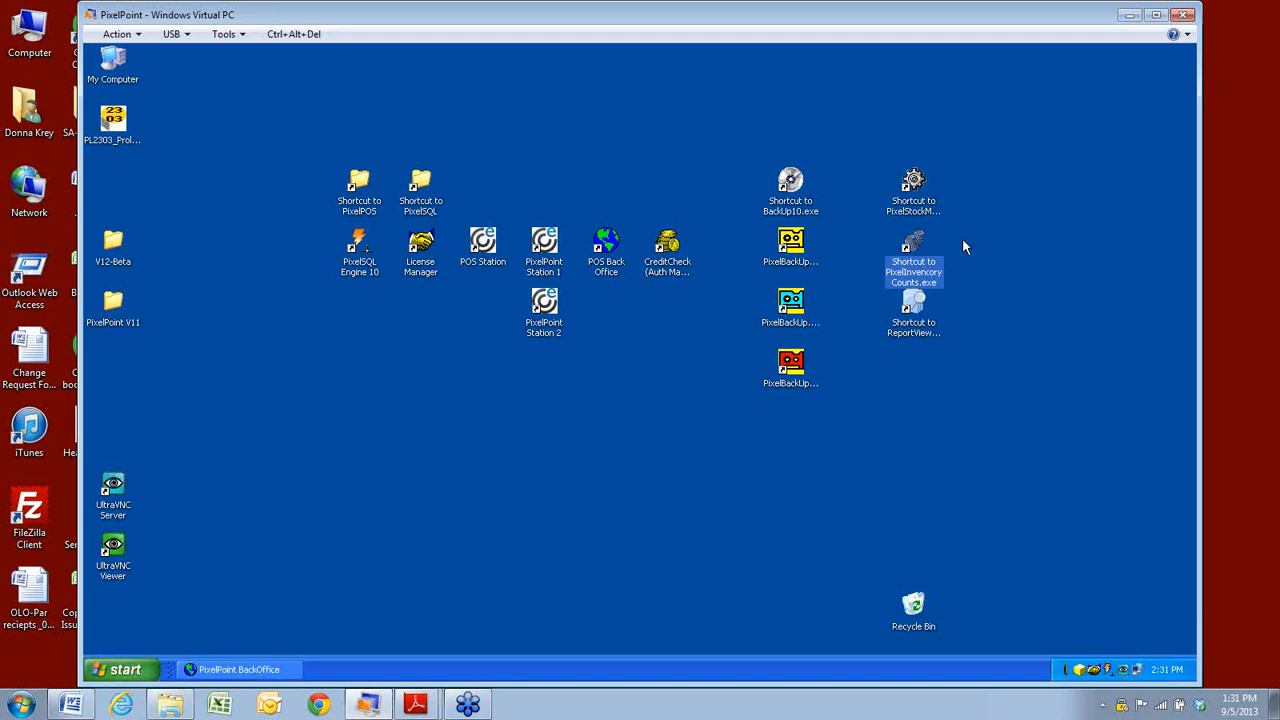
click(914, 308)
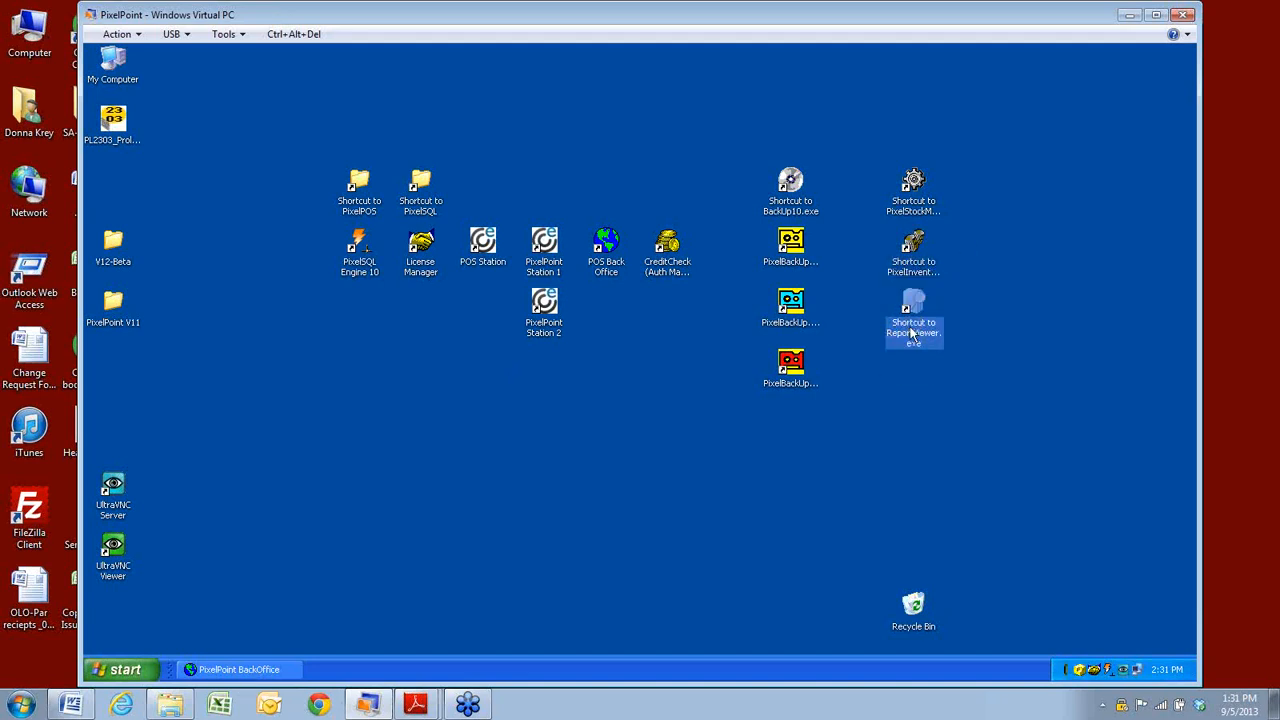
click(289, 670)
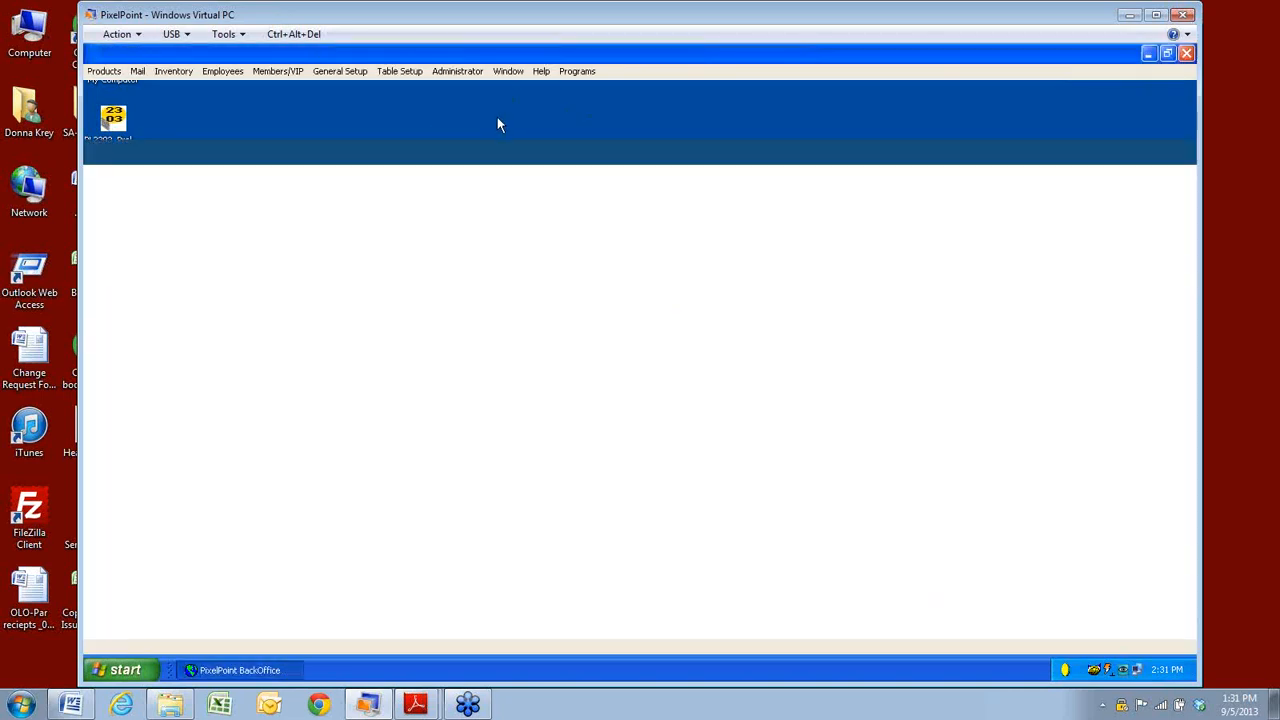
click(448, 128)
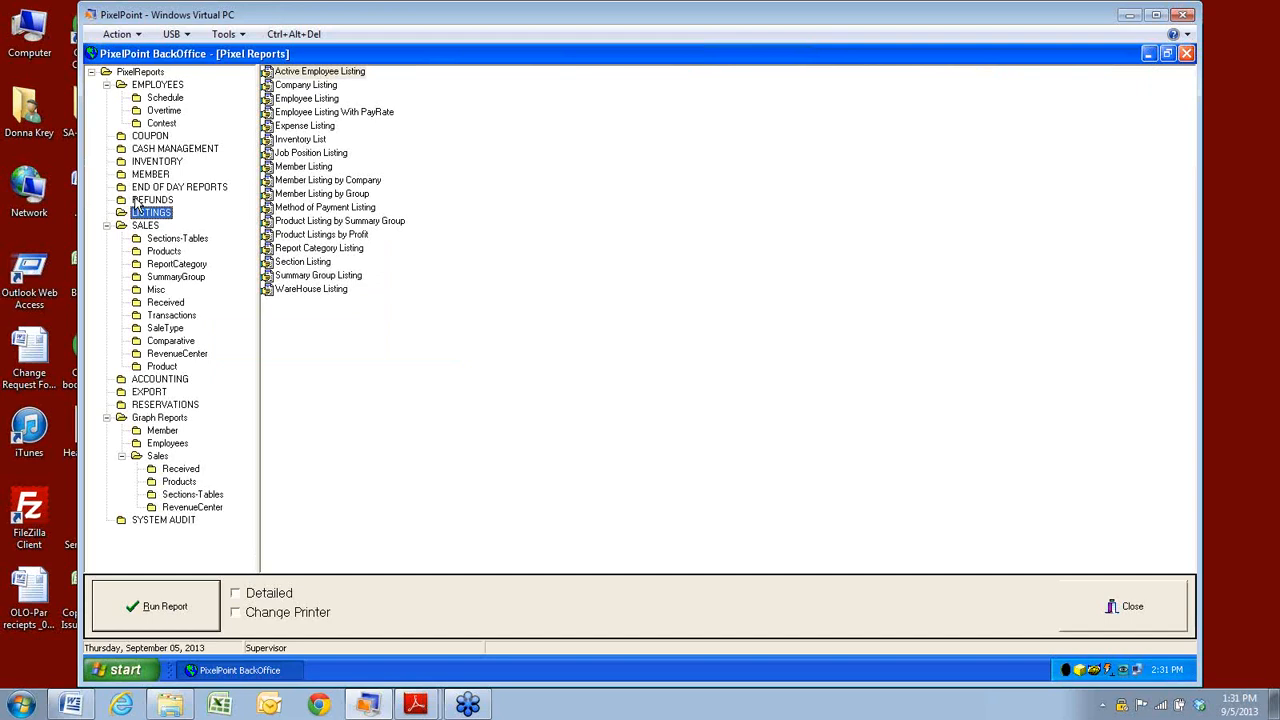
Create a new report group named 'Training Reports' under the PixelReports root.
right_click(155, 88)
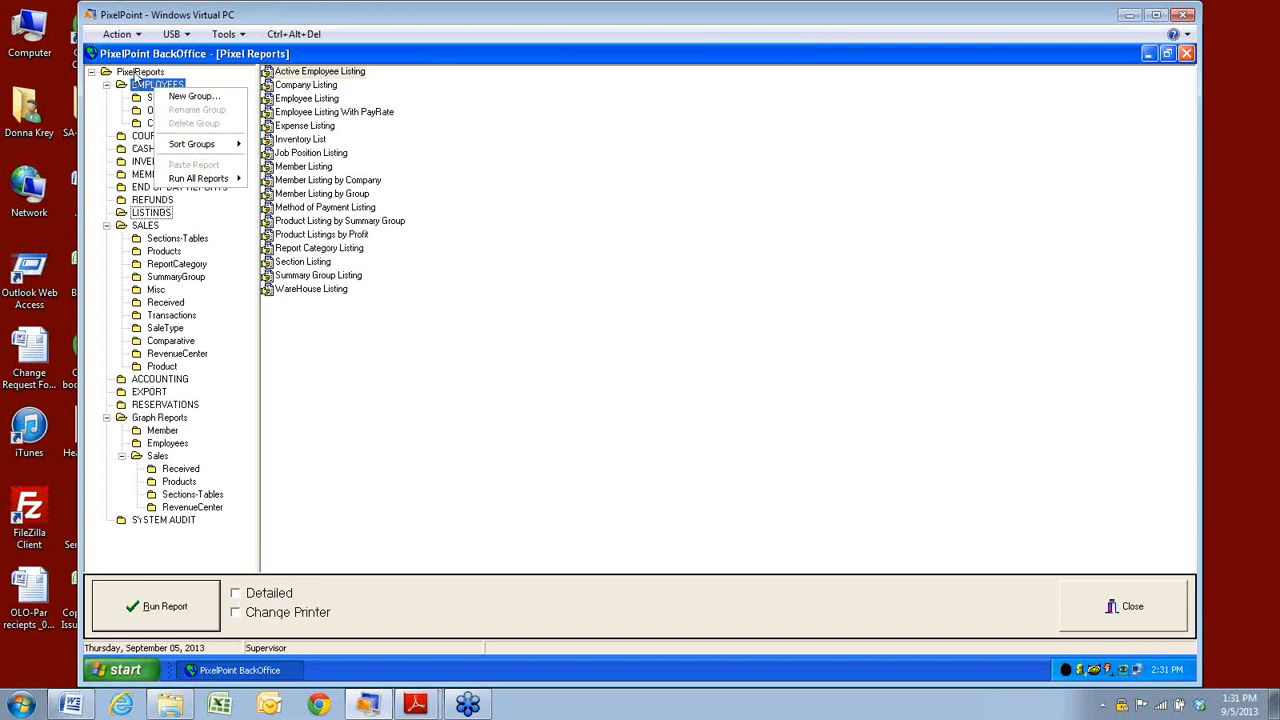
click(137, 74)
right_click(137, 74)
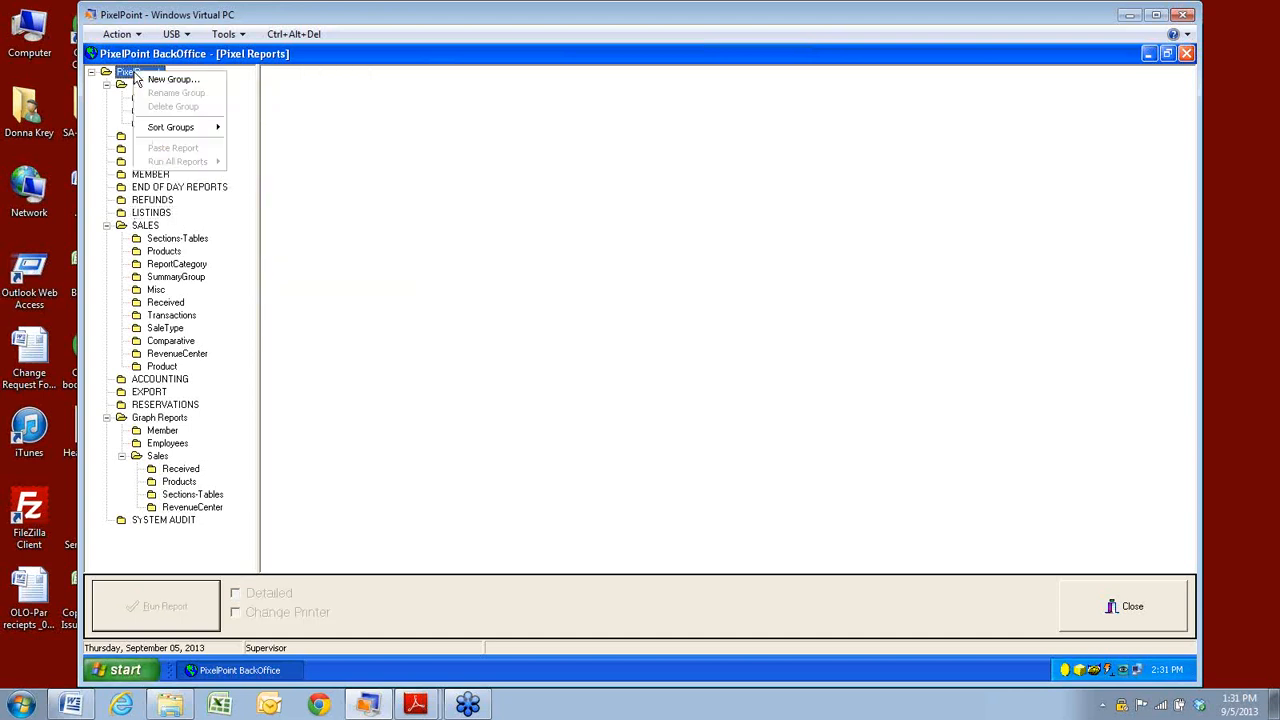
click(160, 88)
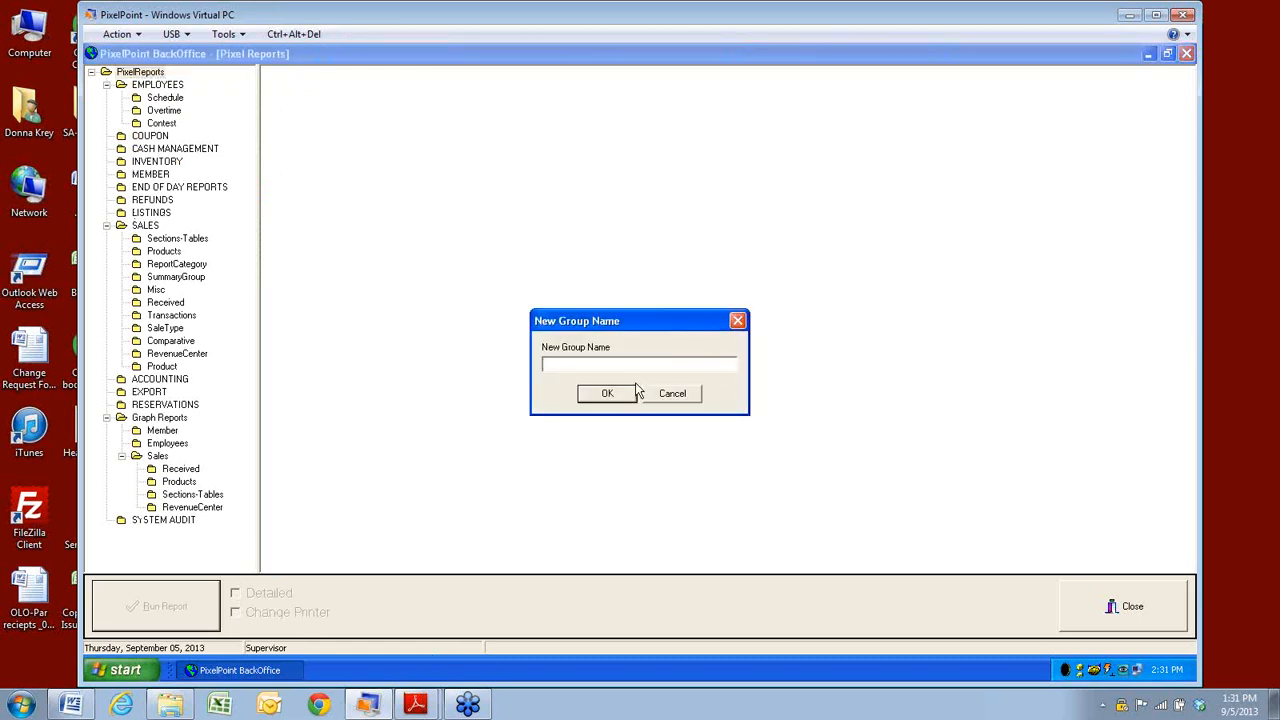
text(treaaining Rao)
key(BackSpace)
key(BackSpace)
text(ep)
click(604, 396)
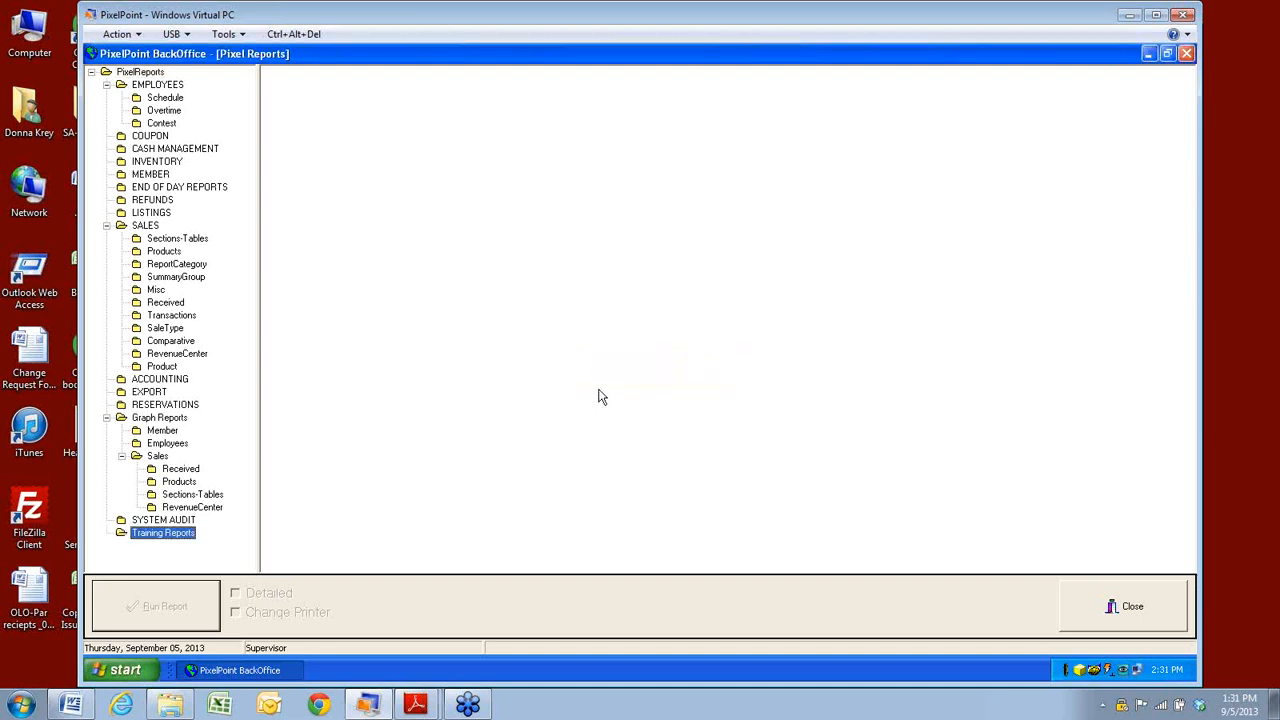
Open the Training Reports group's options and dismiss them without changes.
right_click(147, 540)
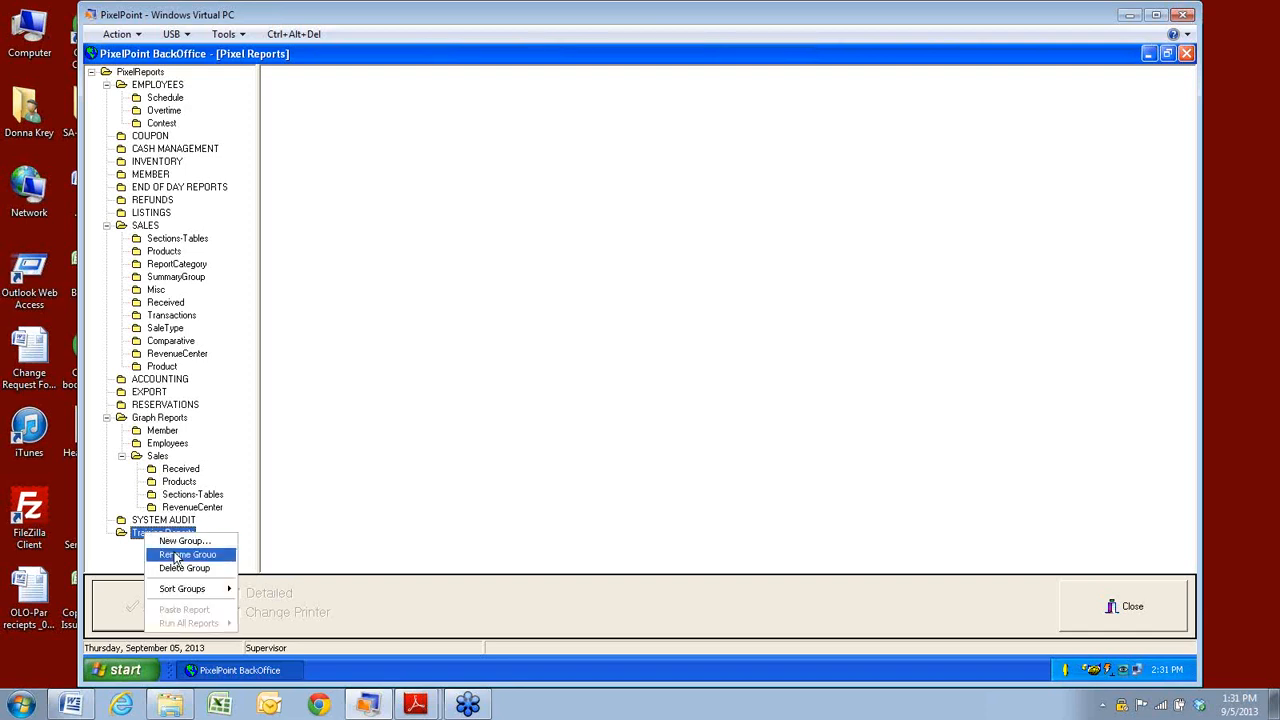
mouse_move(171, 594)
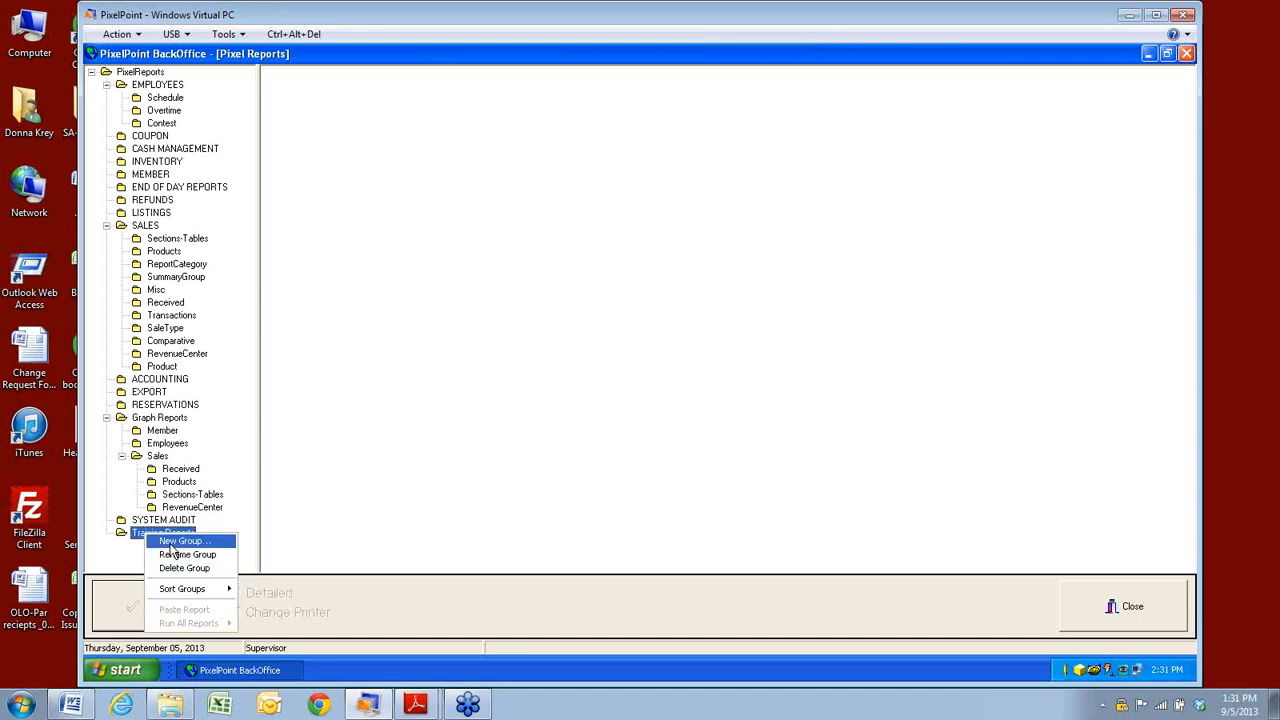
click(127, 535)
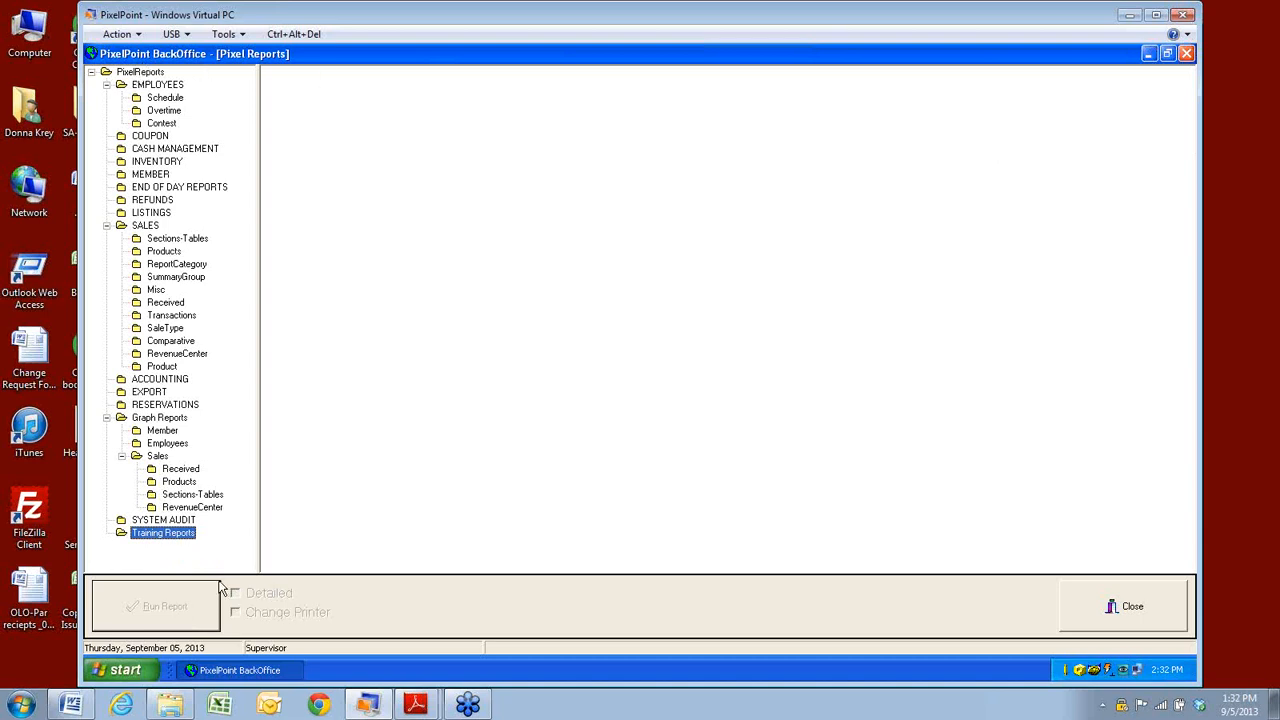
Try moving Sales by Section by Summary Group into Training Reports and check its contents.
click(176, 497)
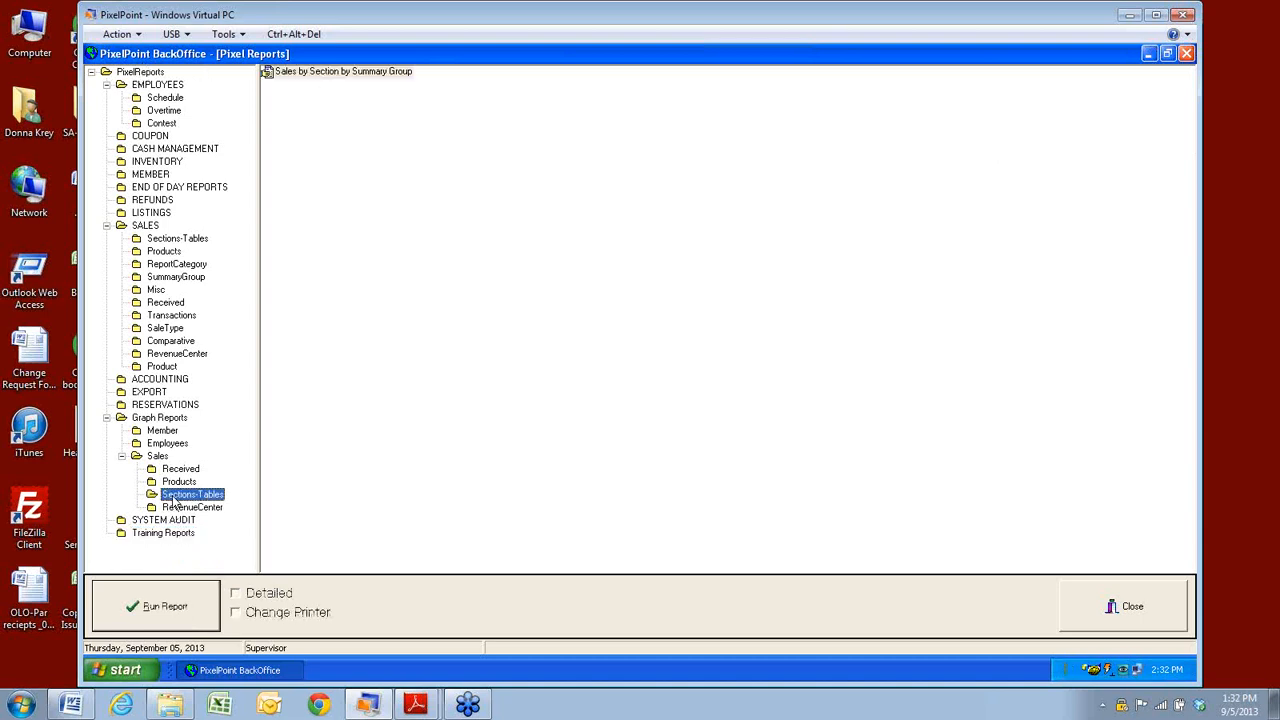
drag(270, 74, 277, 333)
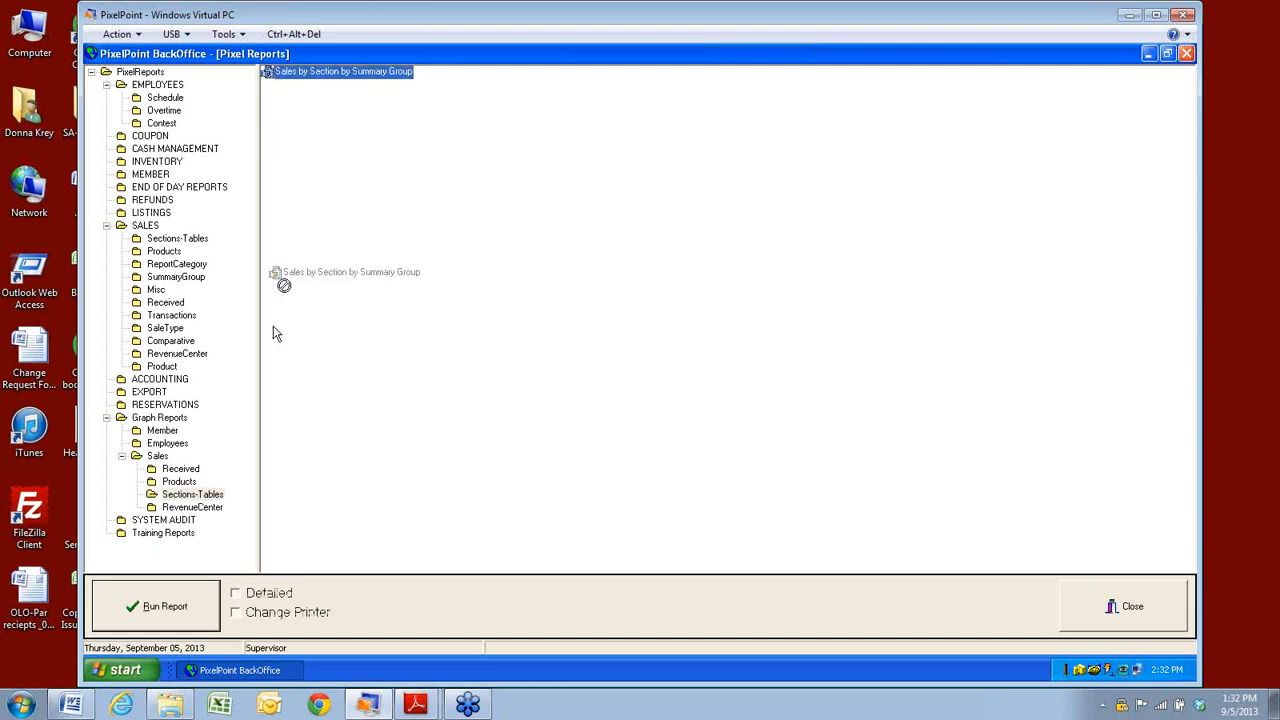
drag(284, 285, 129, 543)
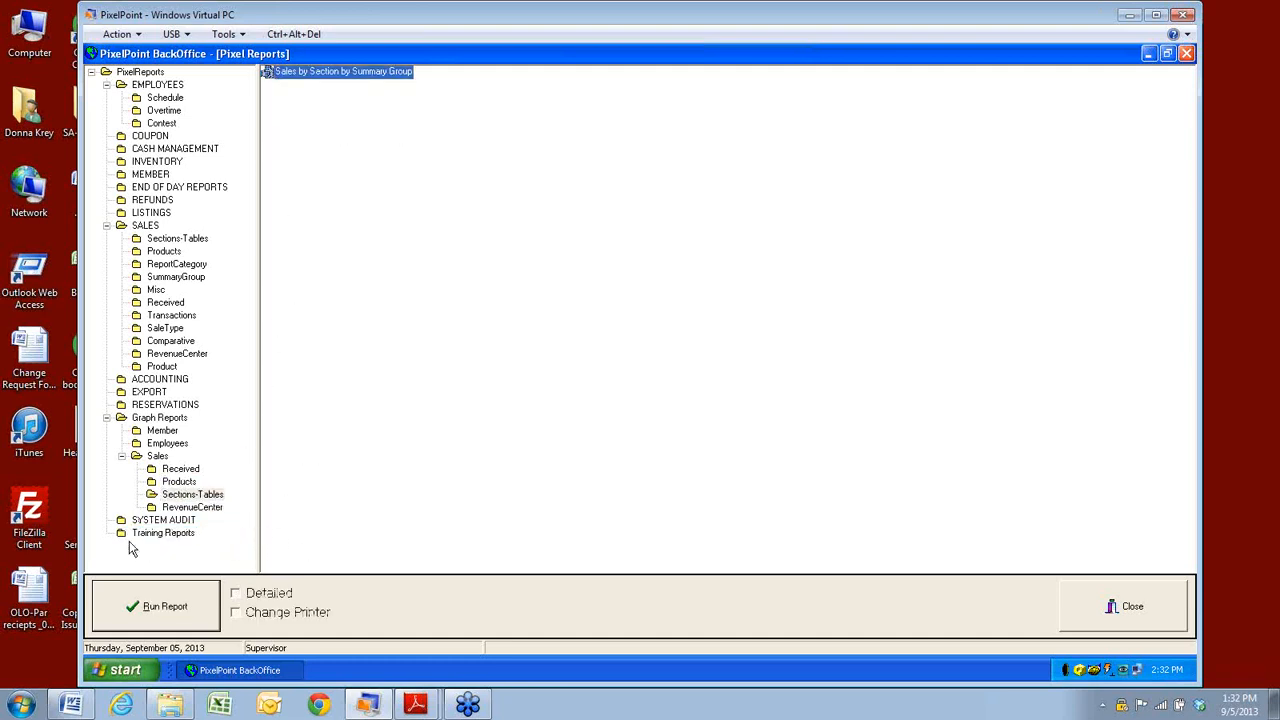
click(180, 495)
click(308, 72)
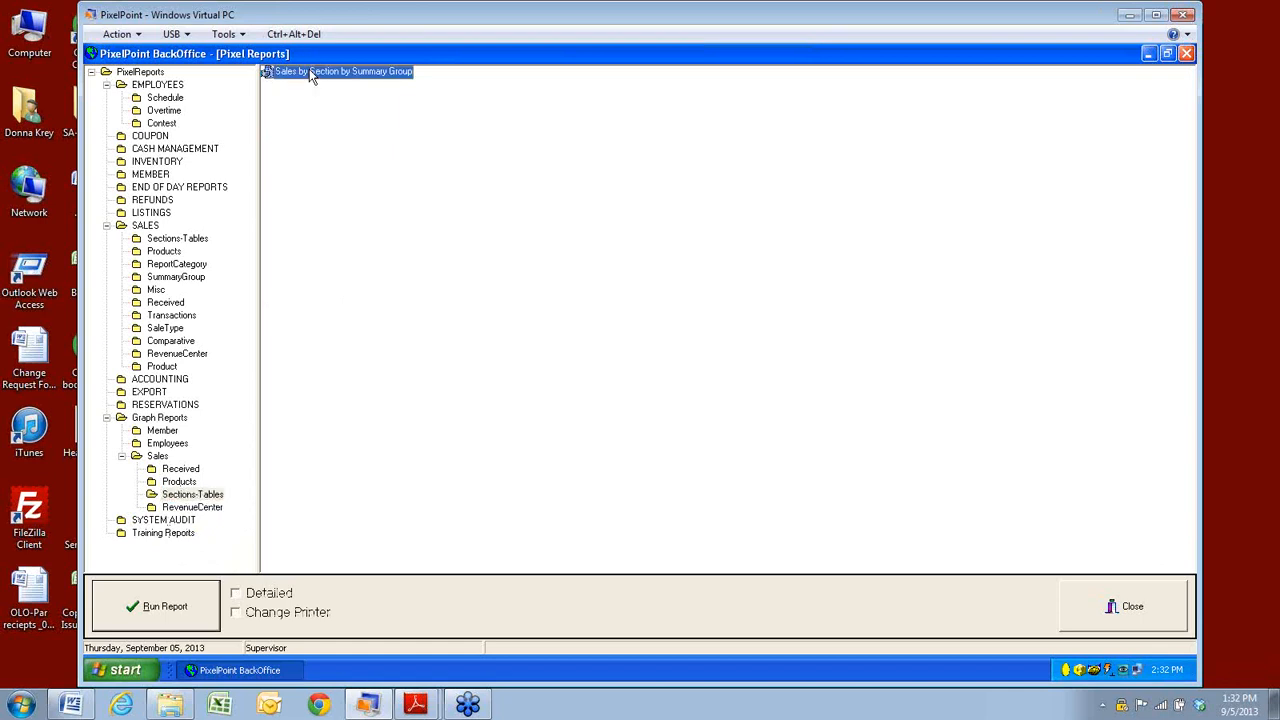
click(148, 537)
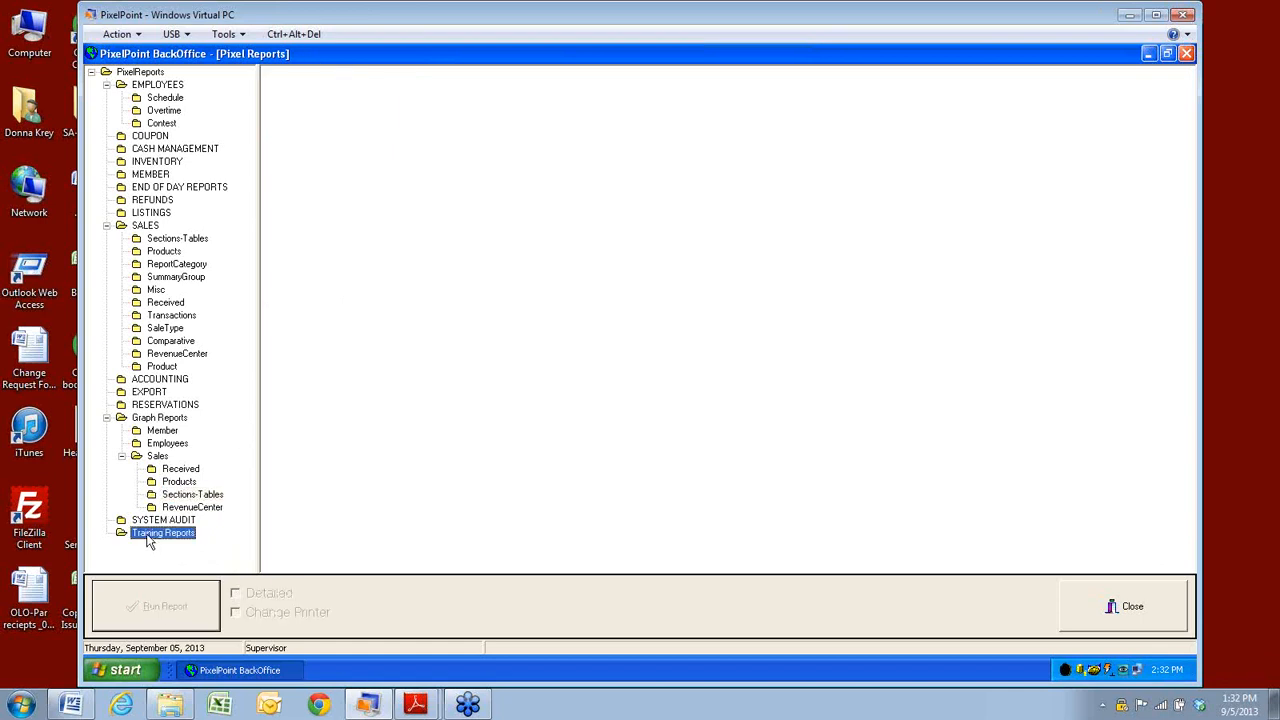
Add Profit by Category to Training Reports, then select Daily Sales among the SALES reports.
click(176, 483)
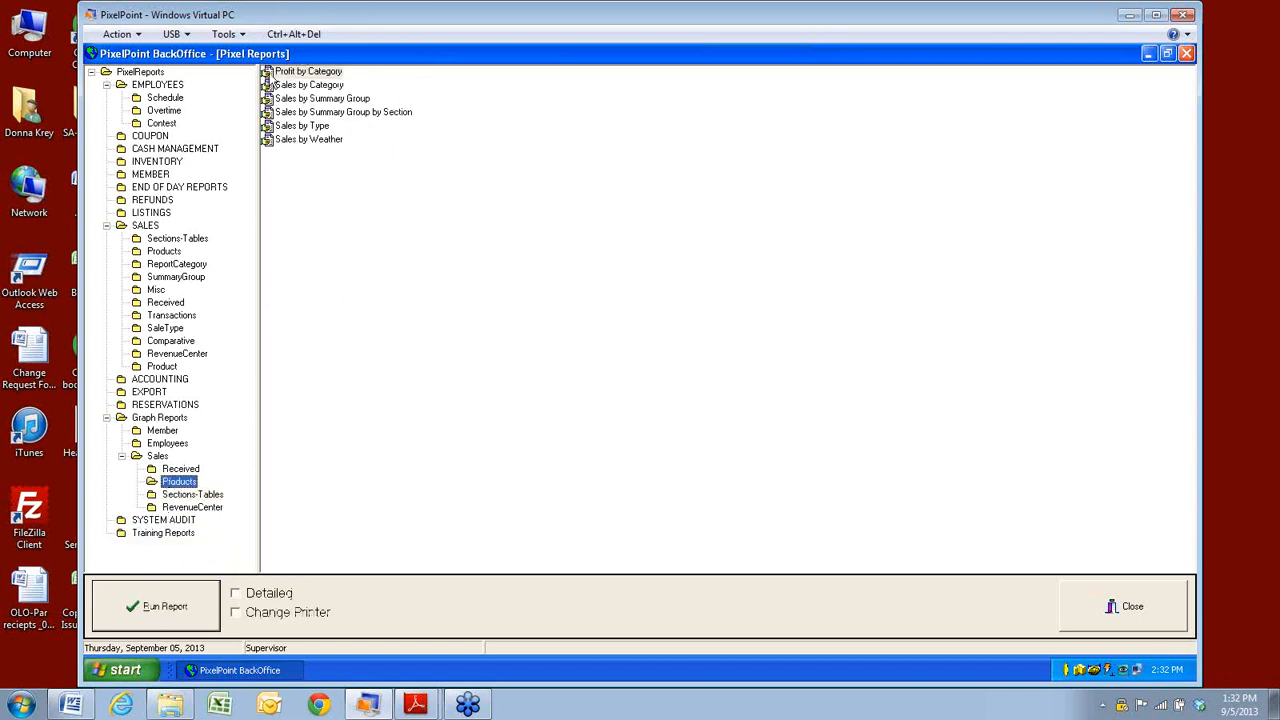
drag(288, 74, 121, 541)
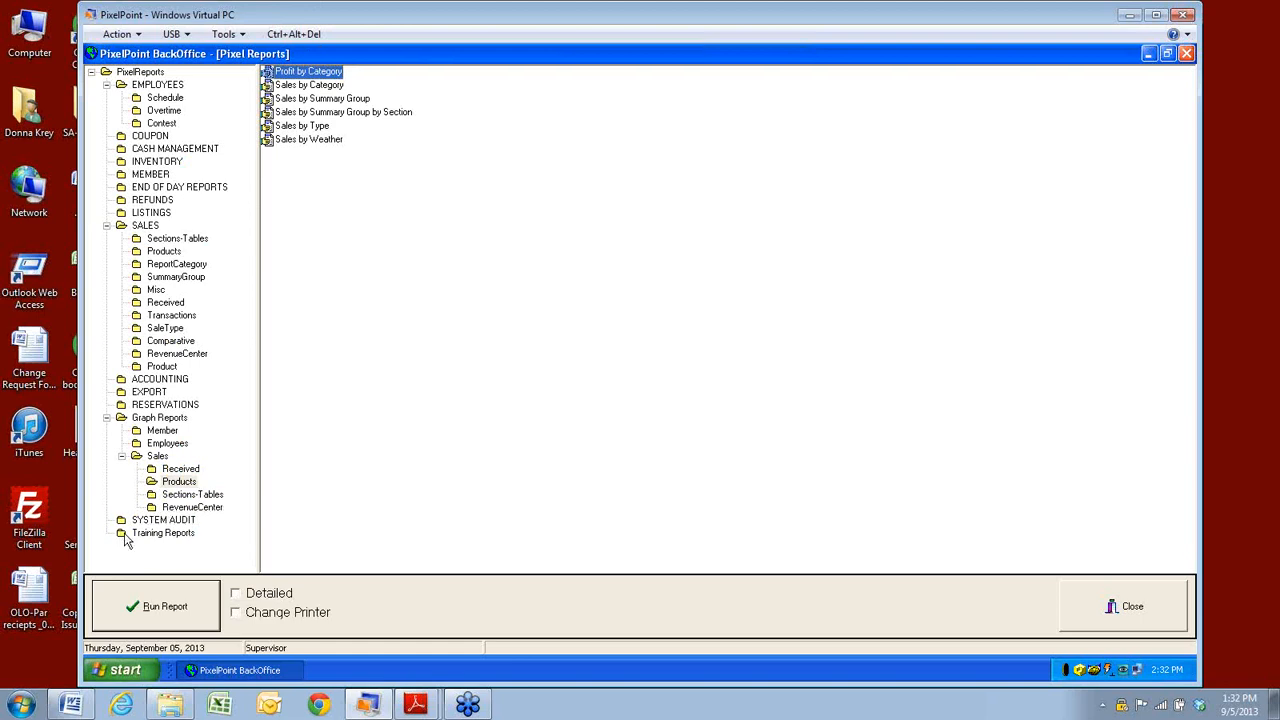
click(147, 536)
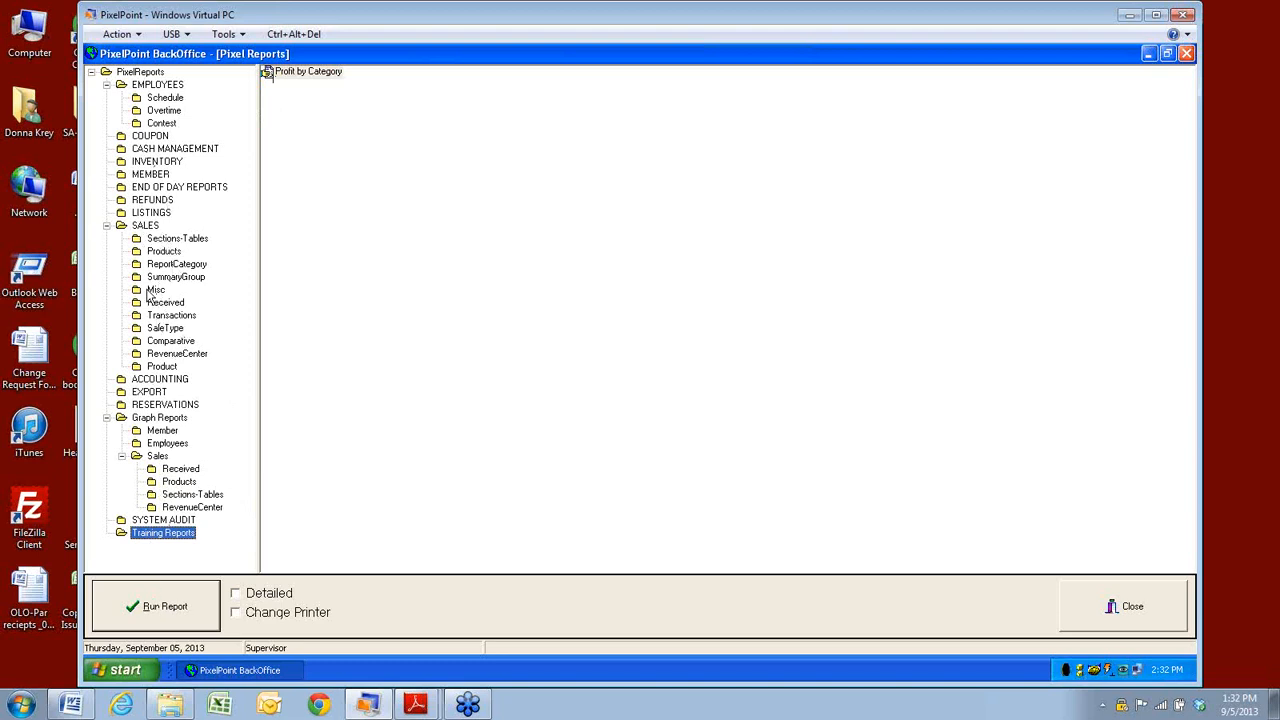
click(146, 228)
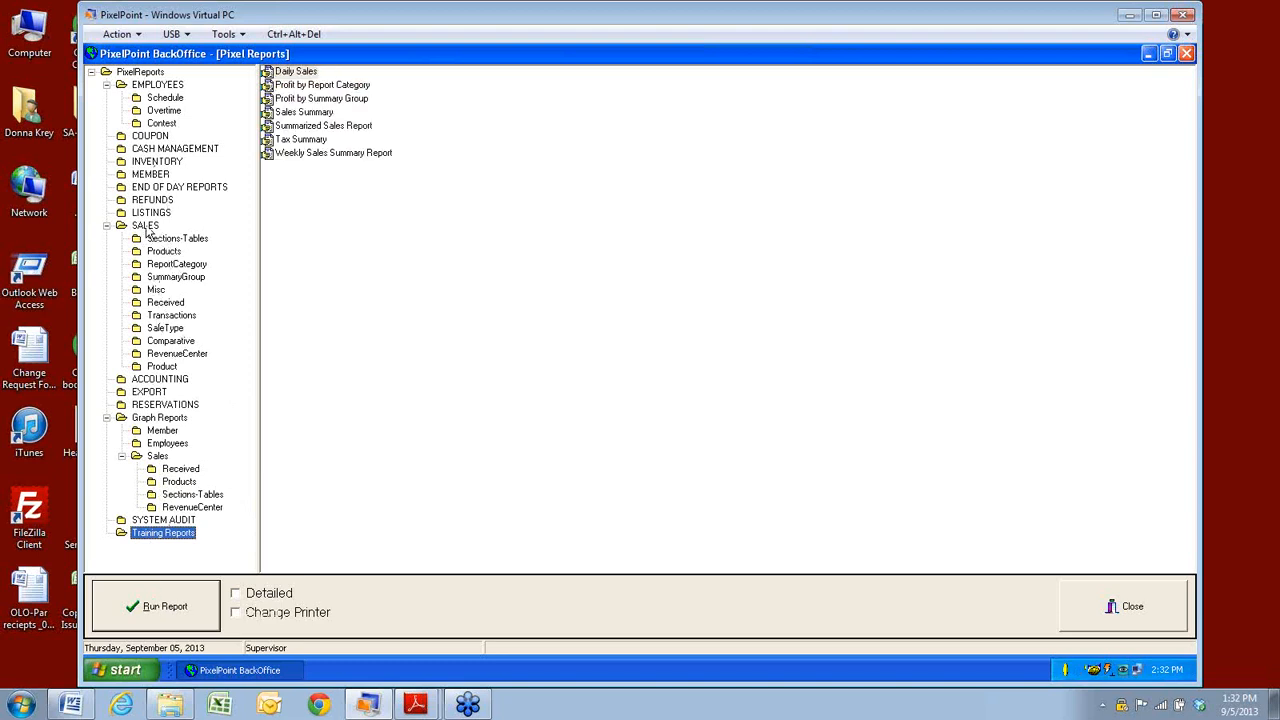
click(290, 74)
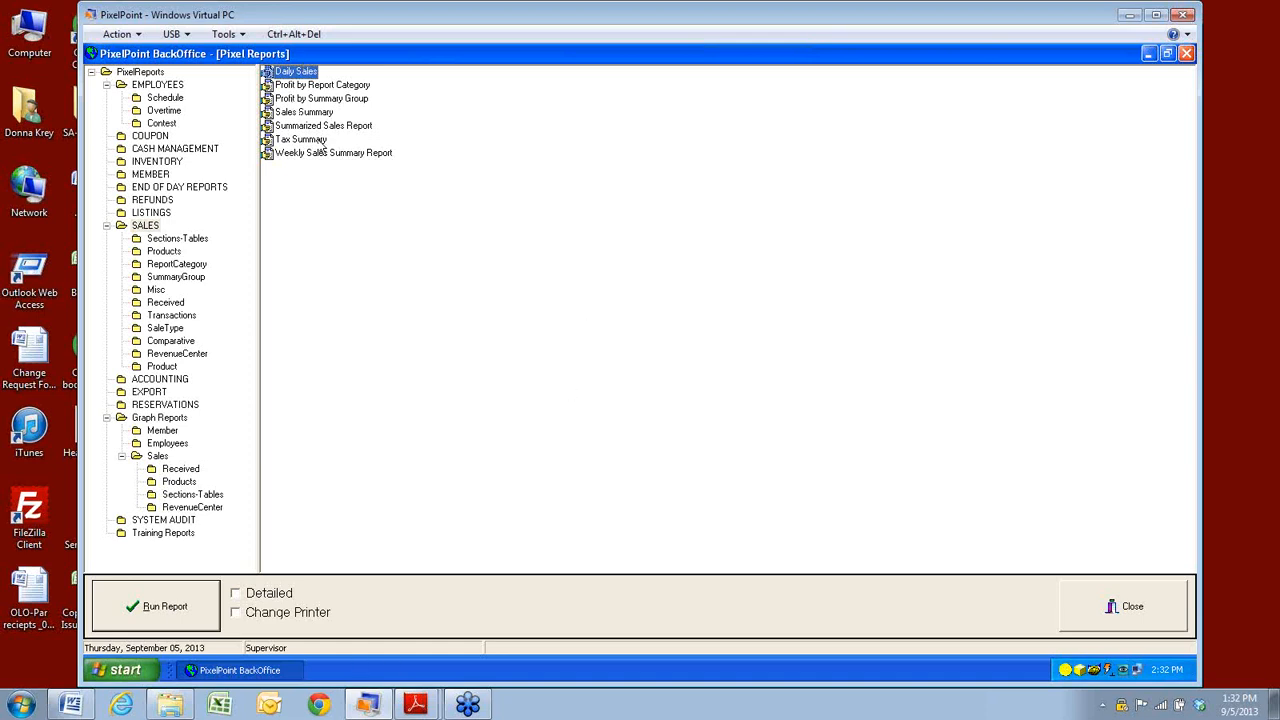
Turn on Detailed and Change Printer for Daily Sales and run it to reach the date picker.
click(237, 596)
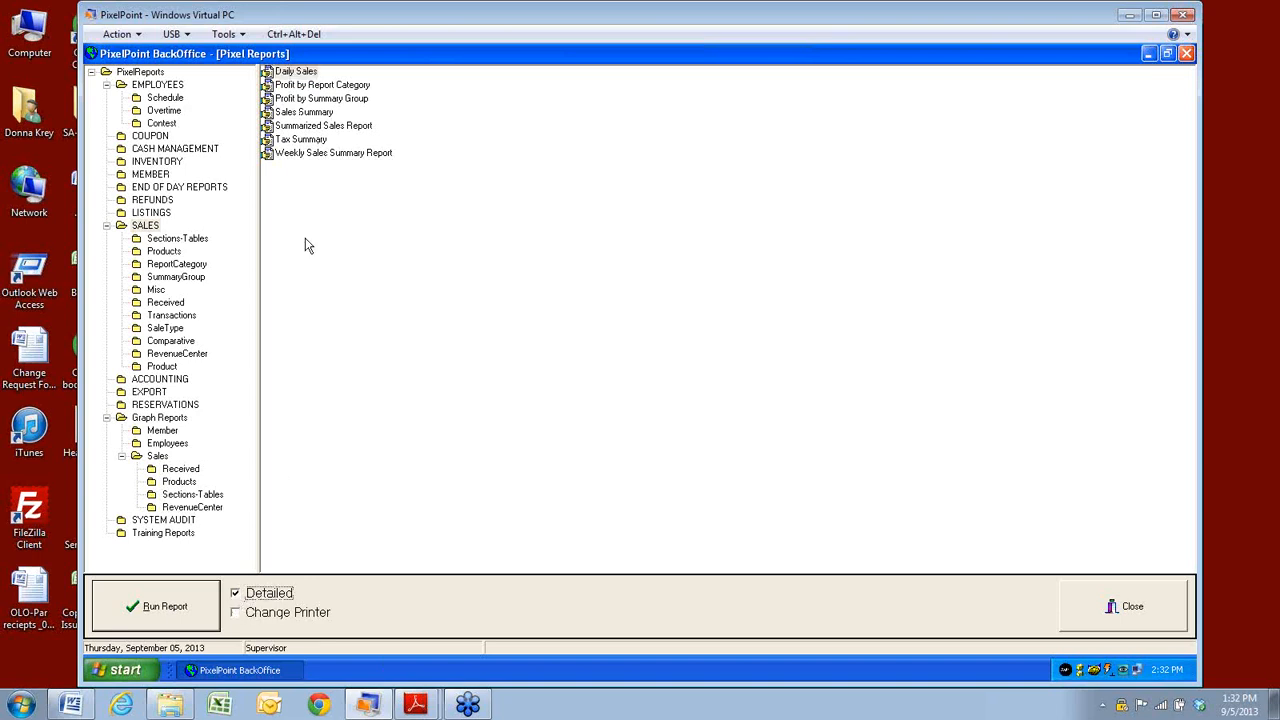
click(283, 72)
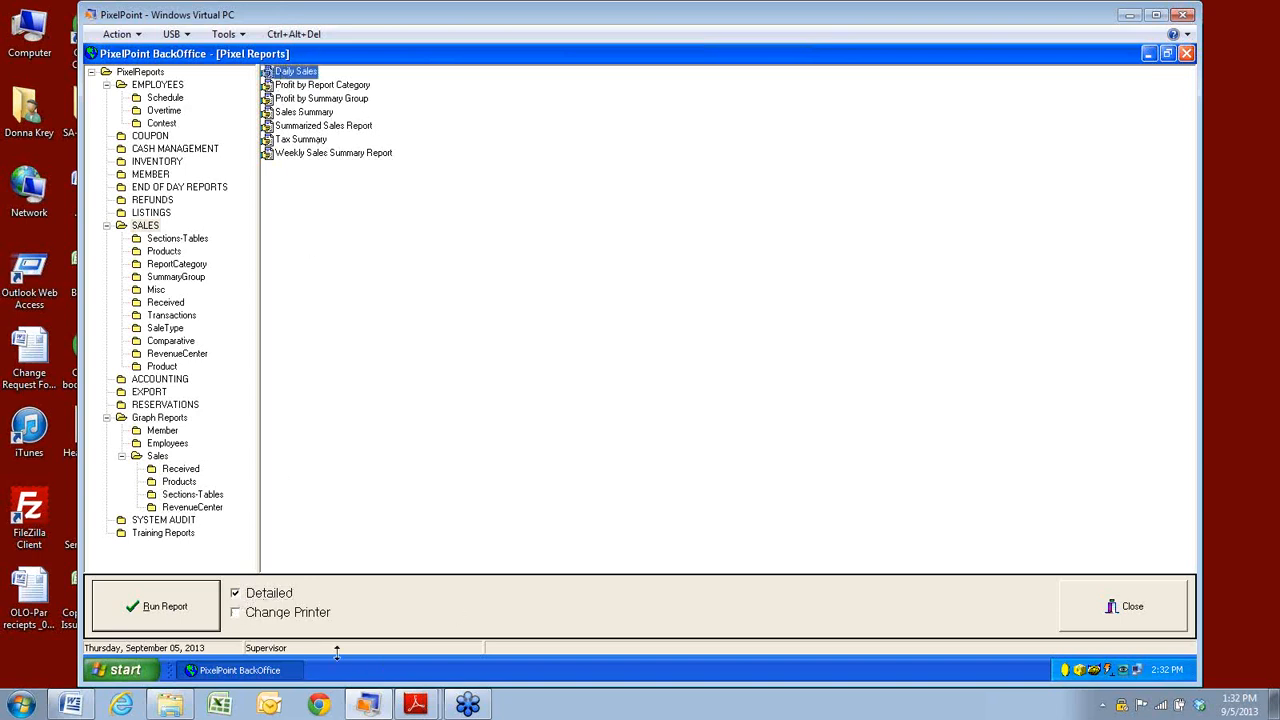
click(238, 620)
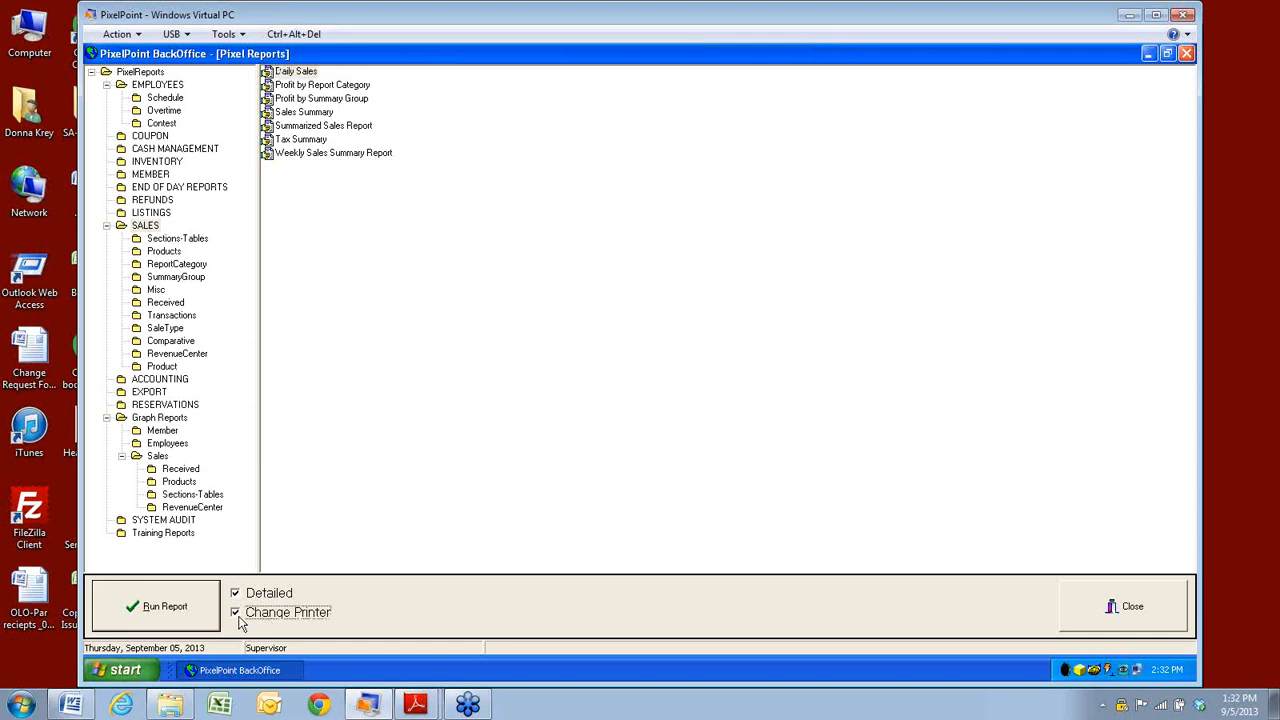
double_click(298, 74)
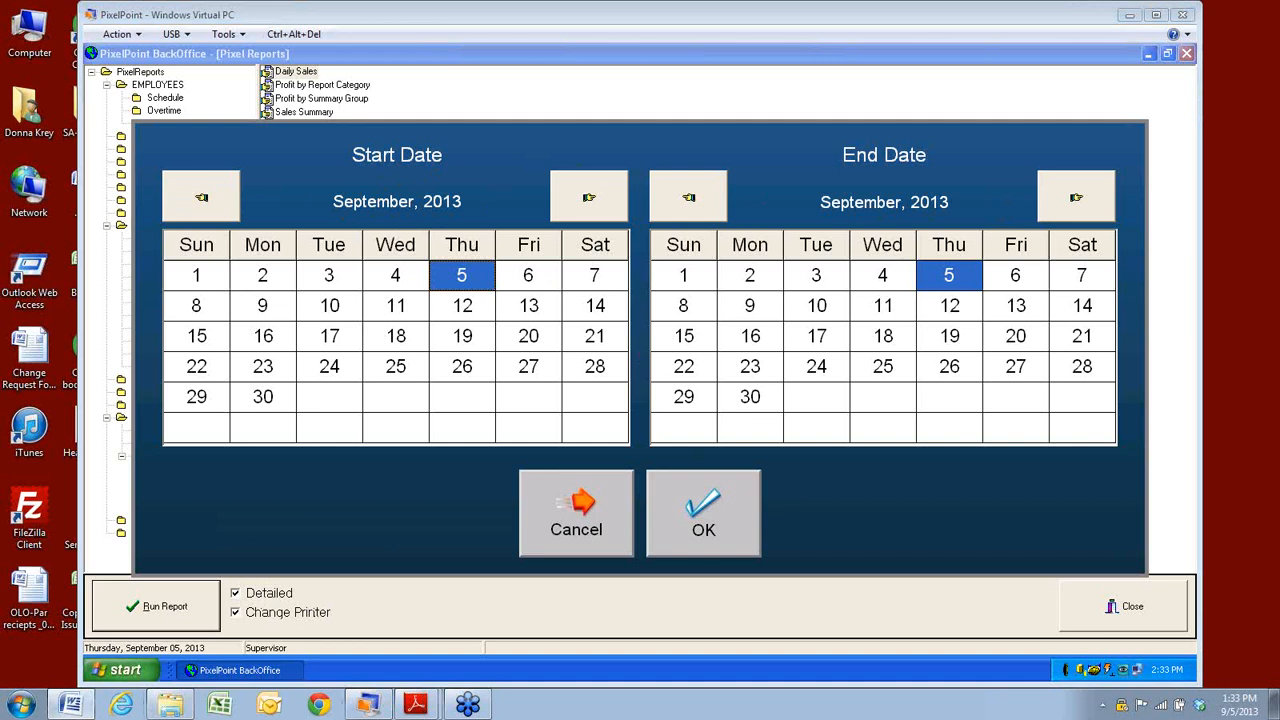
Set the Daily Sales date range to July 29–31, 2013 and generate the report.
click(198, 192)
click(198, 192)
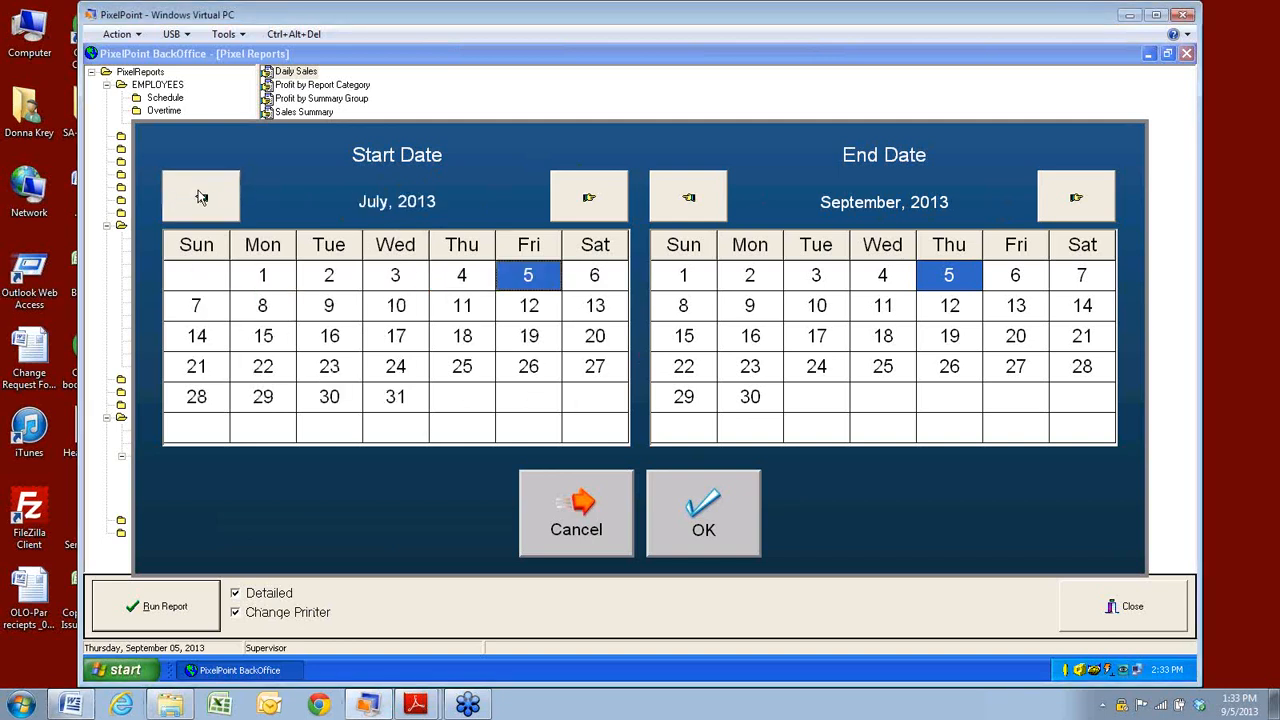
click(272, 400)
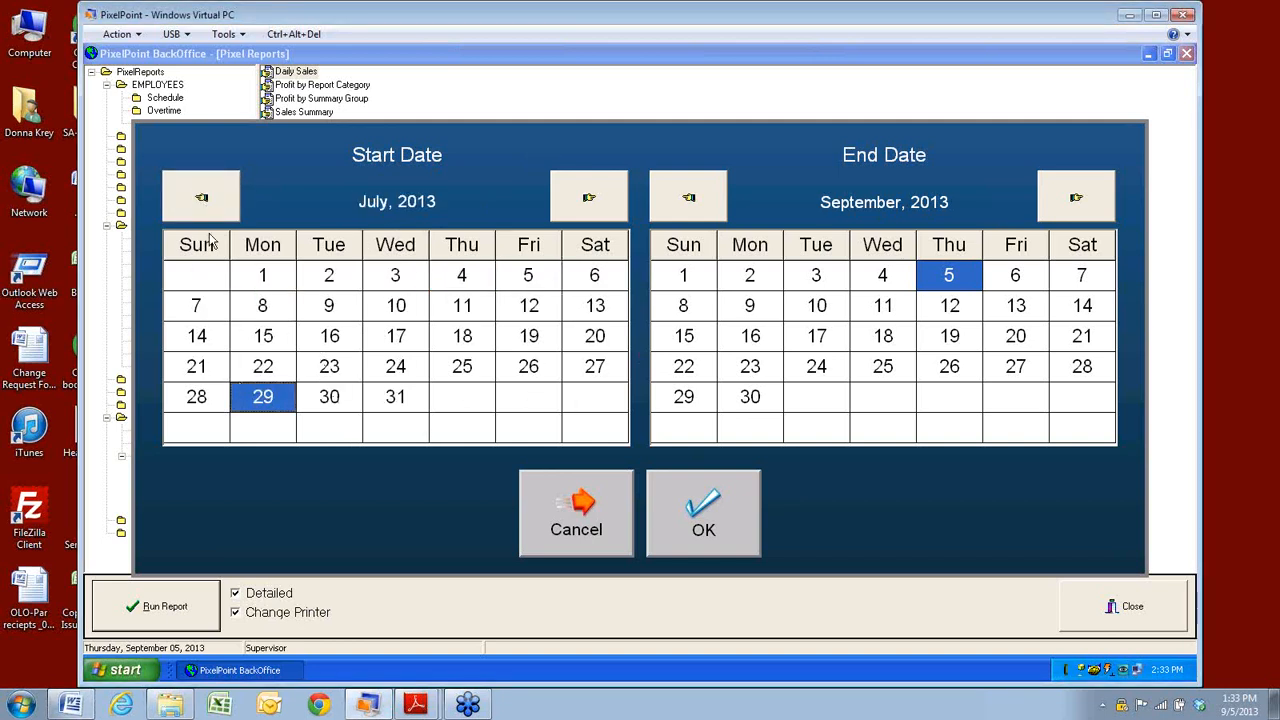
click(693, 195)
click(693, 195)
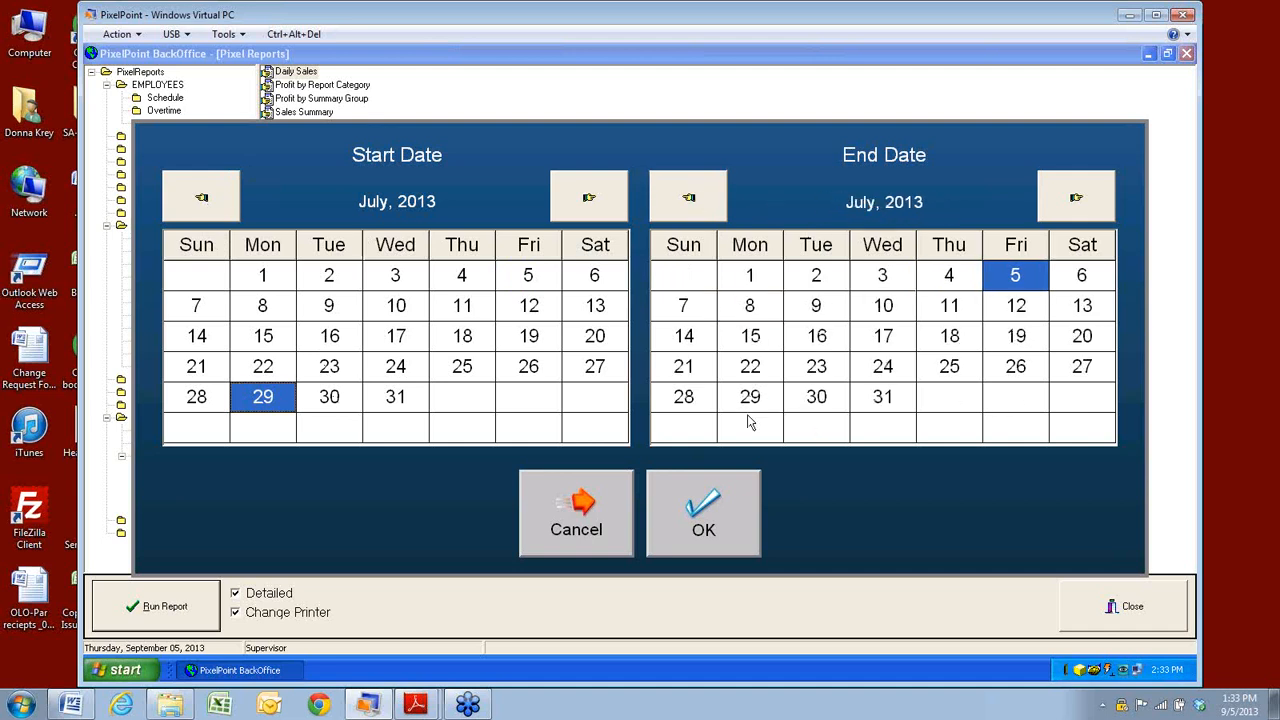
click(883, 405)
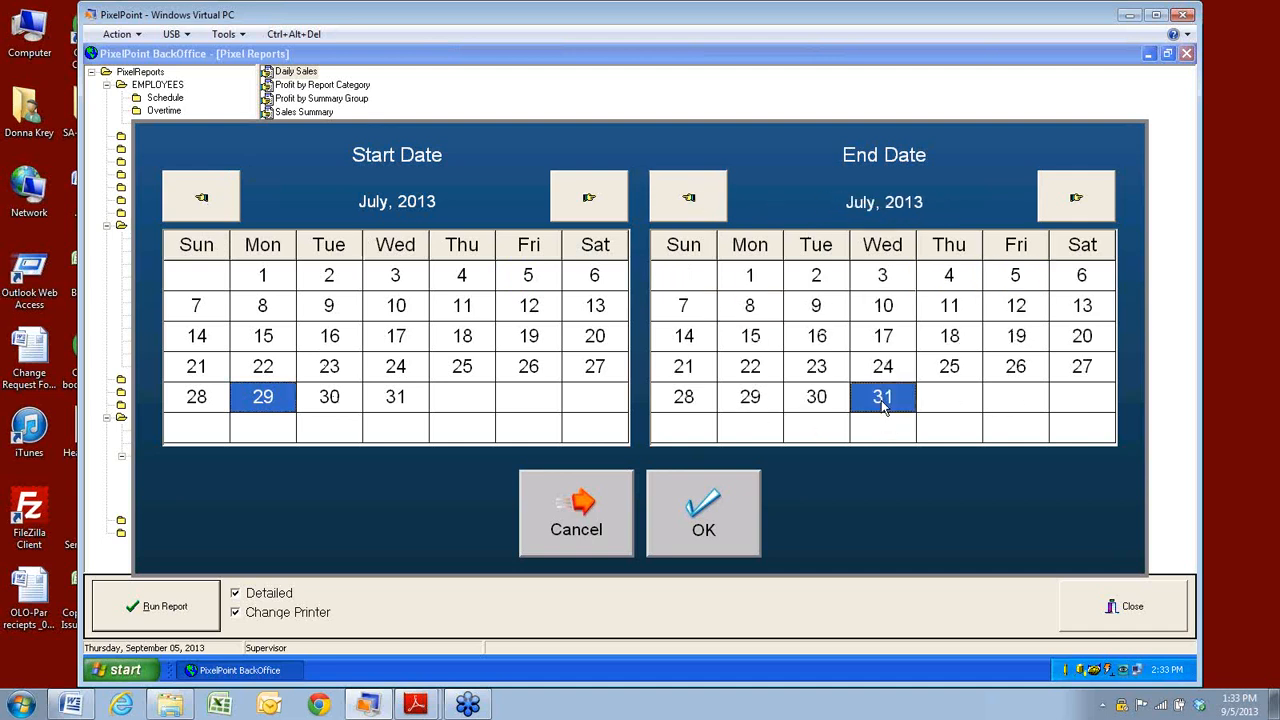
click(703, 520)
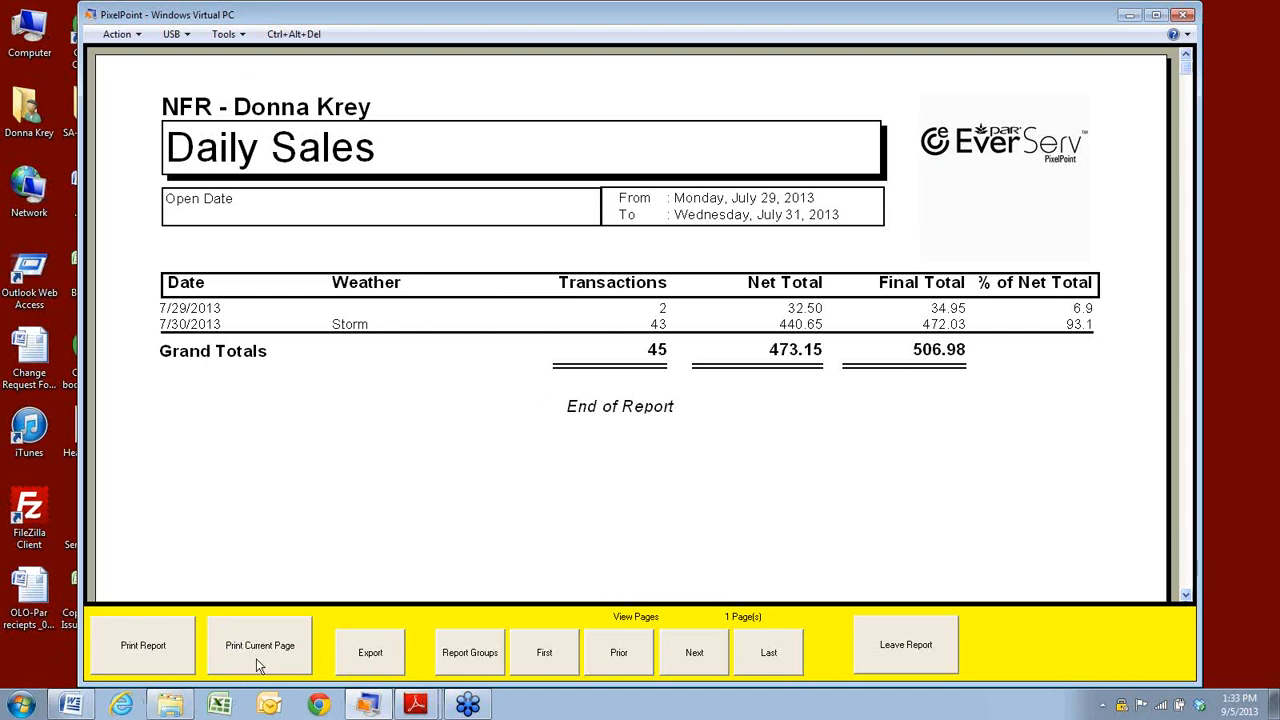
click(364, 665)
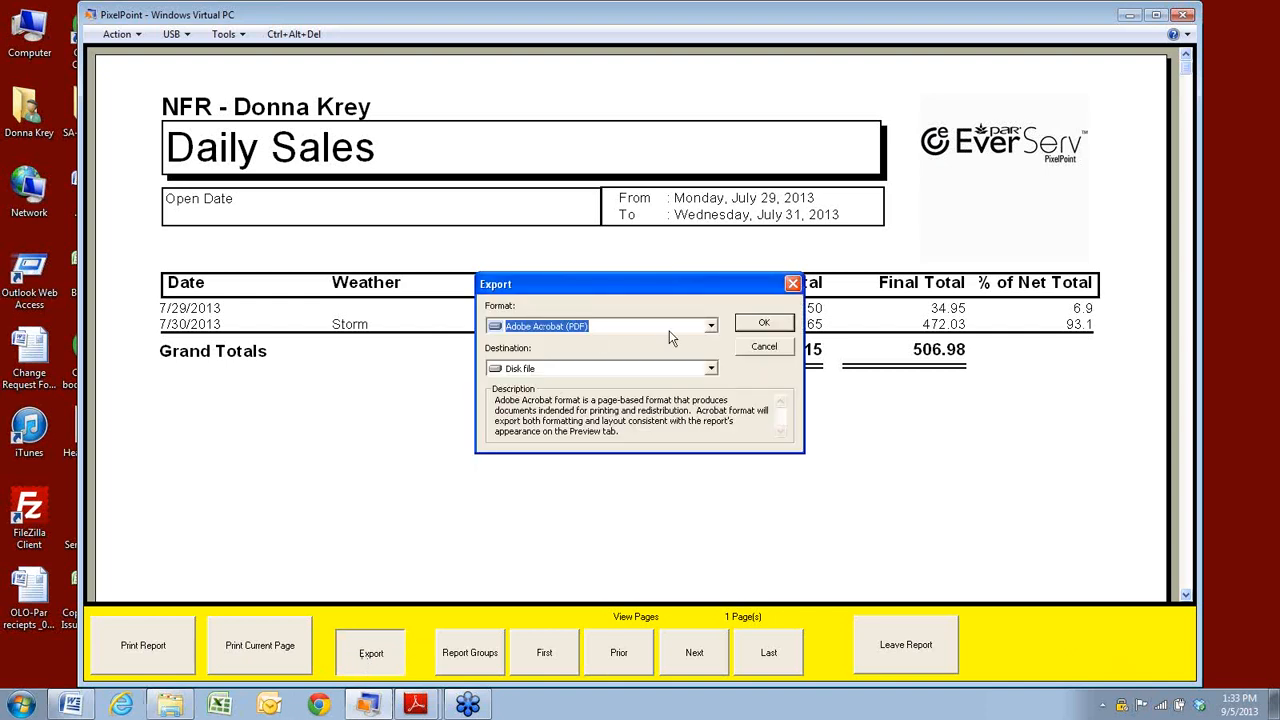
click(711, 327)
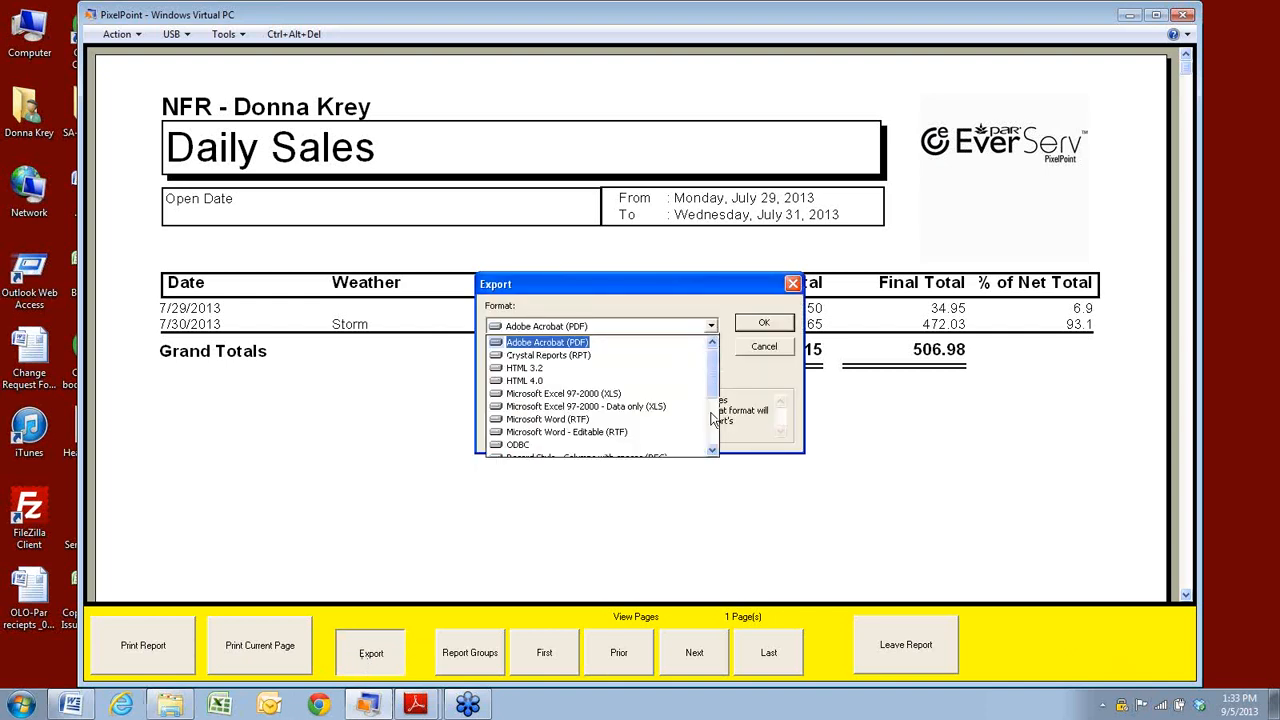
click(711, 451)
click(711, 451)
click(711, 451)
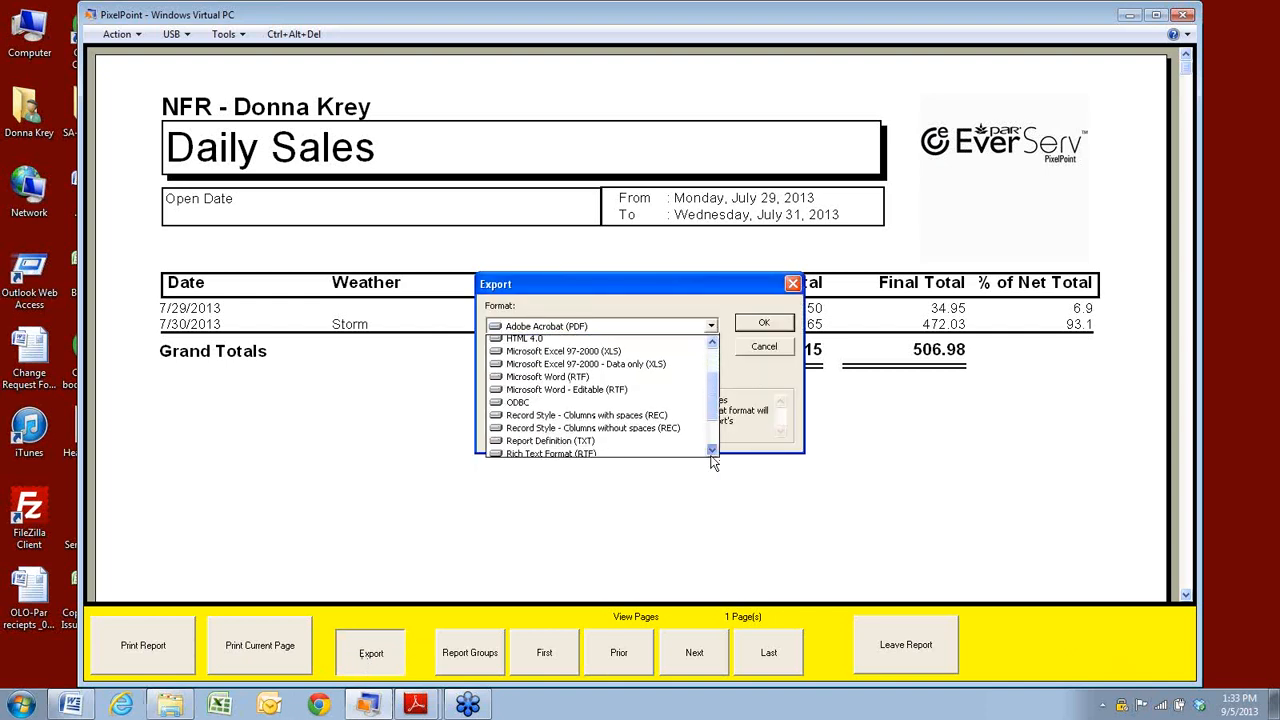
click(711, 451)
click(711, 451)
click(711, 450)
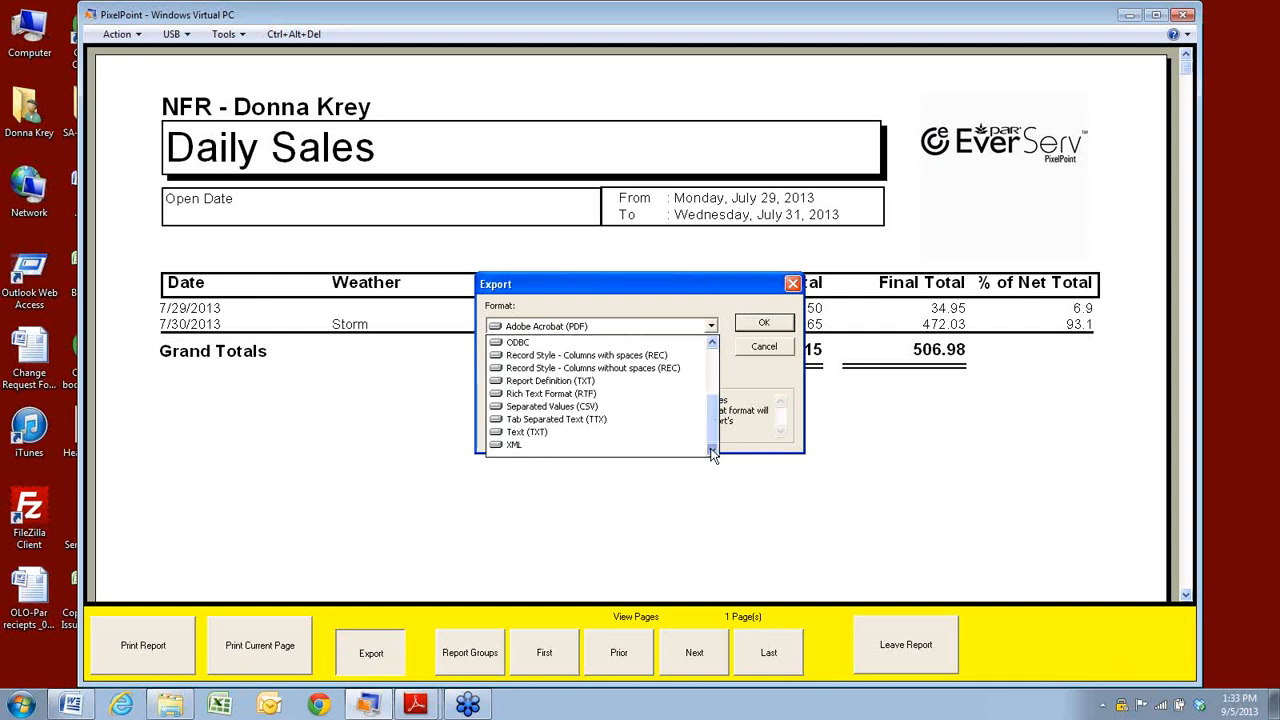
drag(713, 430, 714, 352)
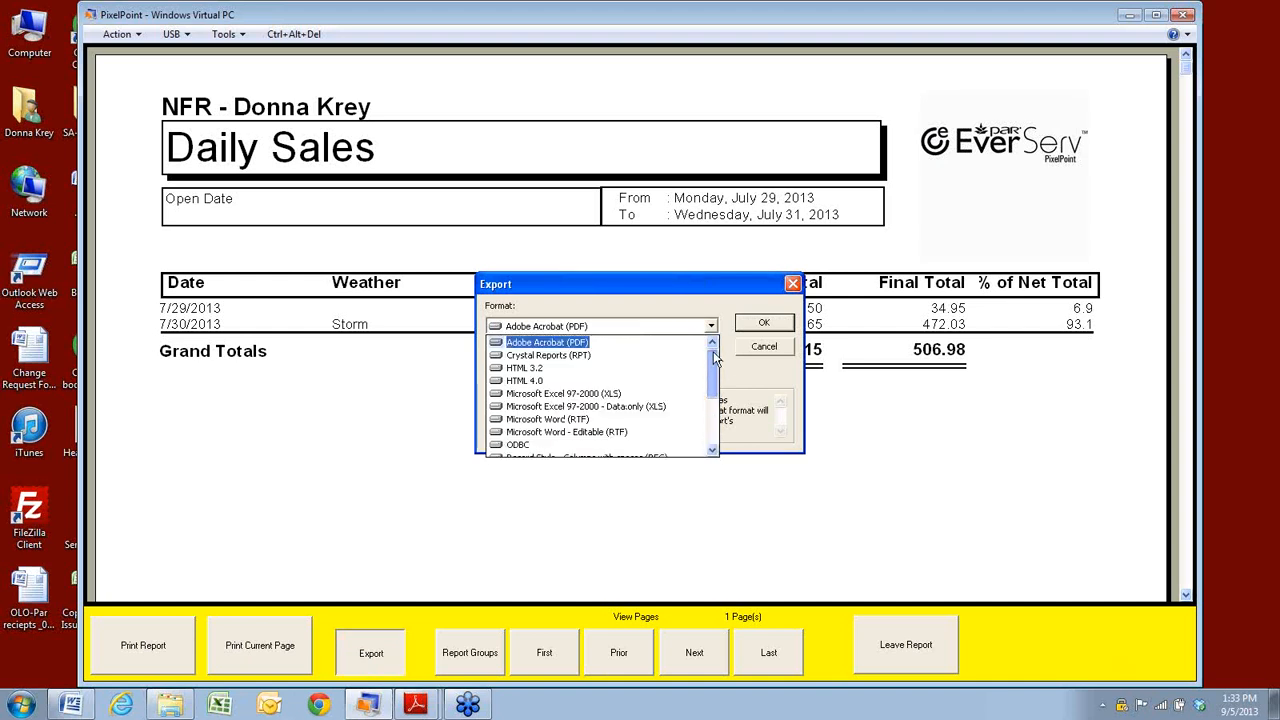
click(764, 326)
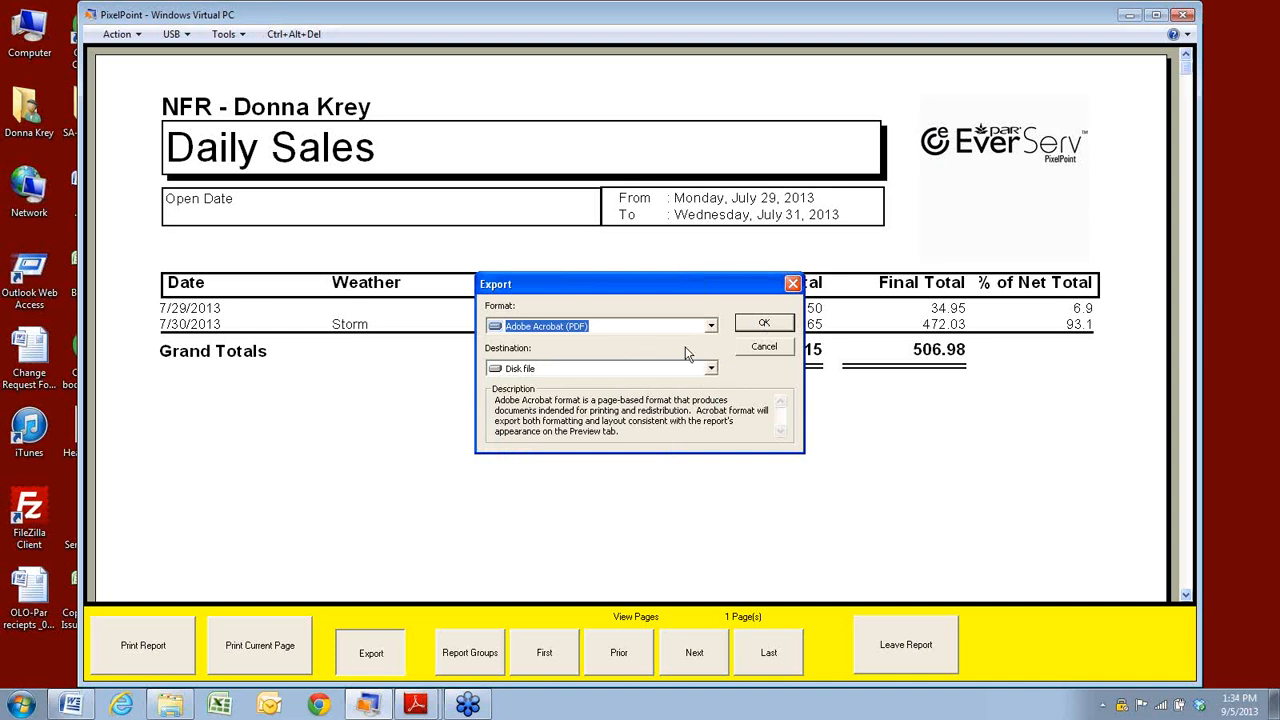
click(711, 369)
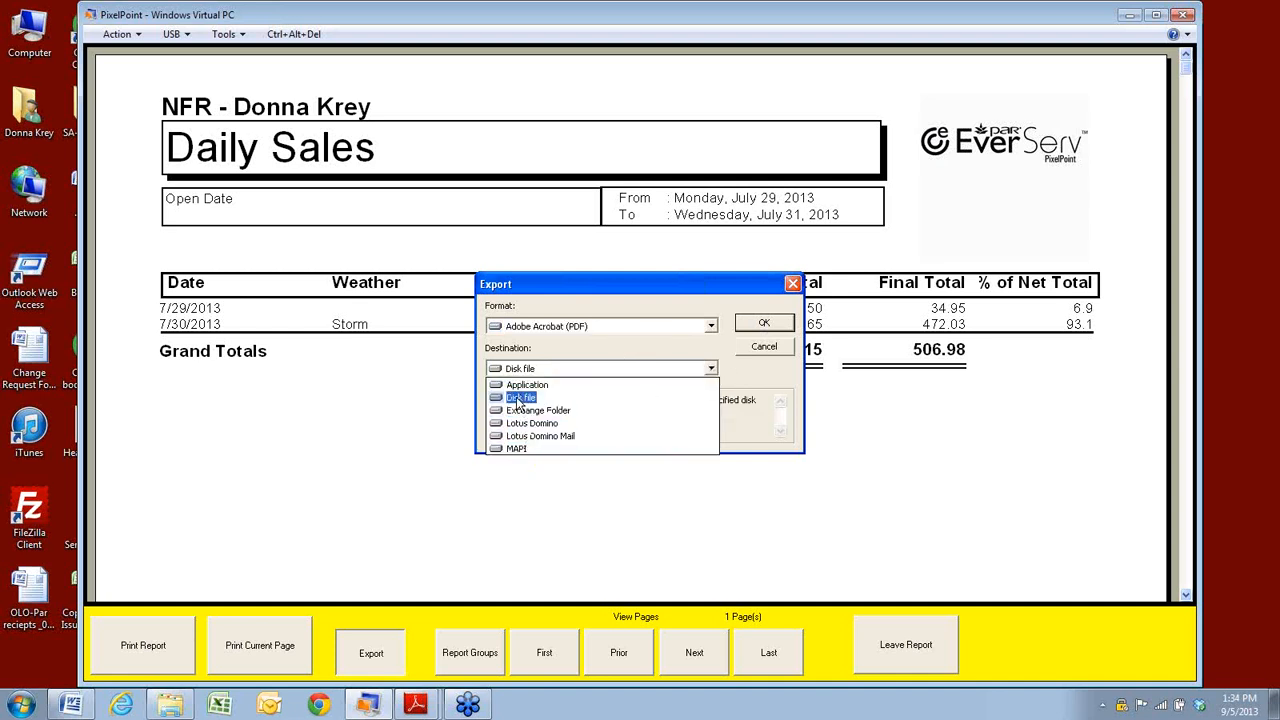
click(520, 398)
click(754, 325)
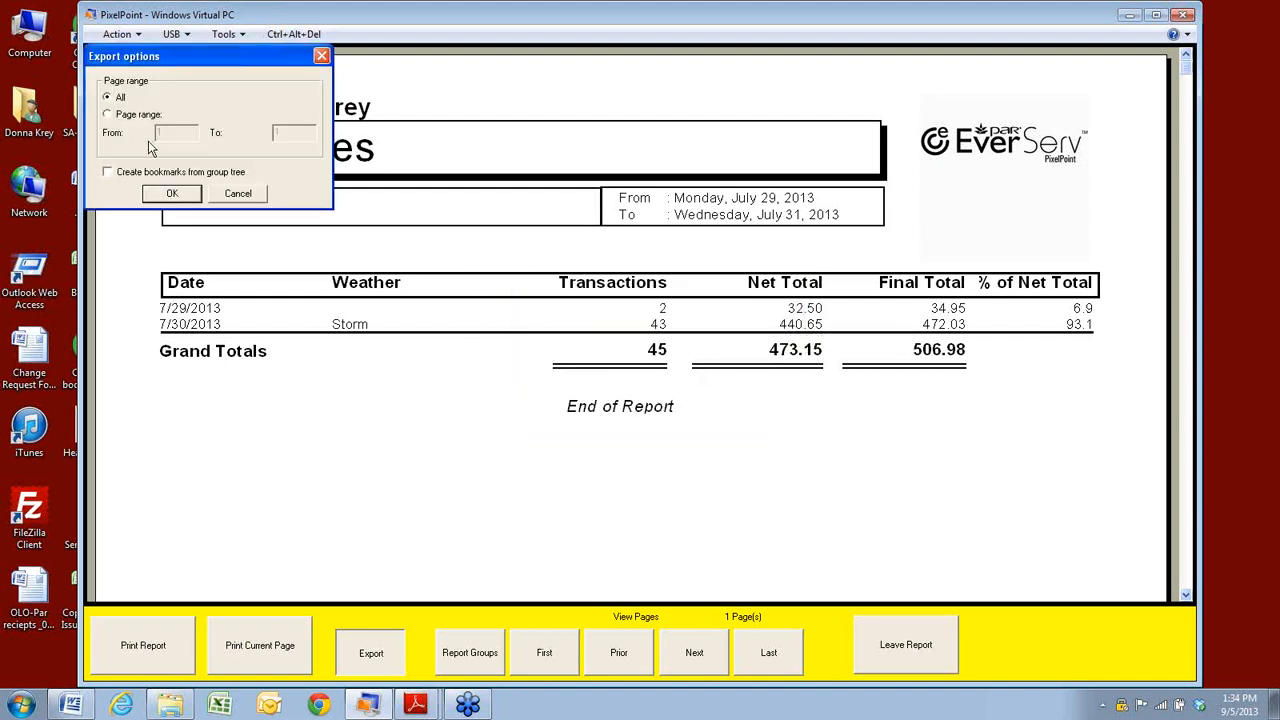
click(162, 195)
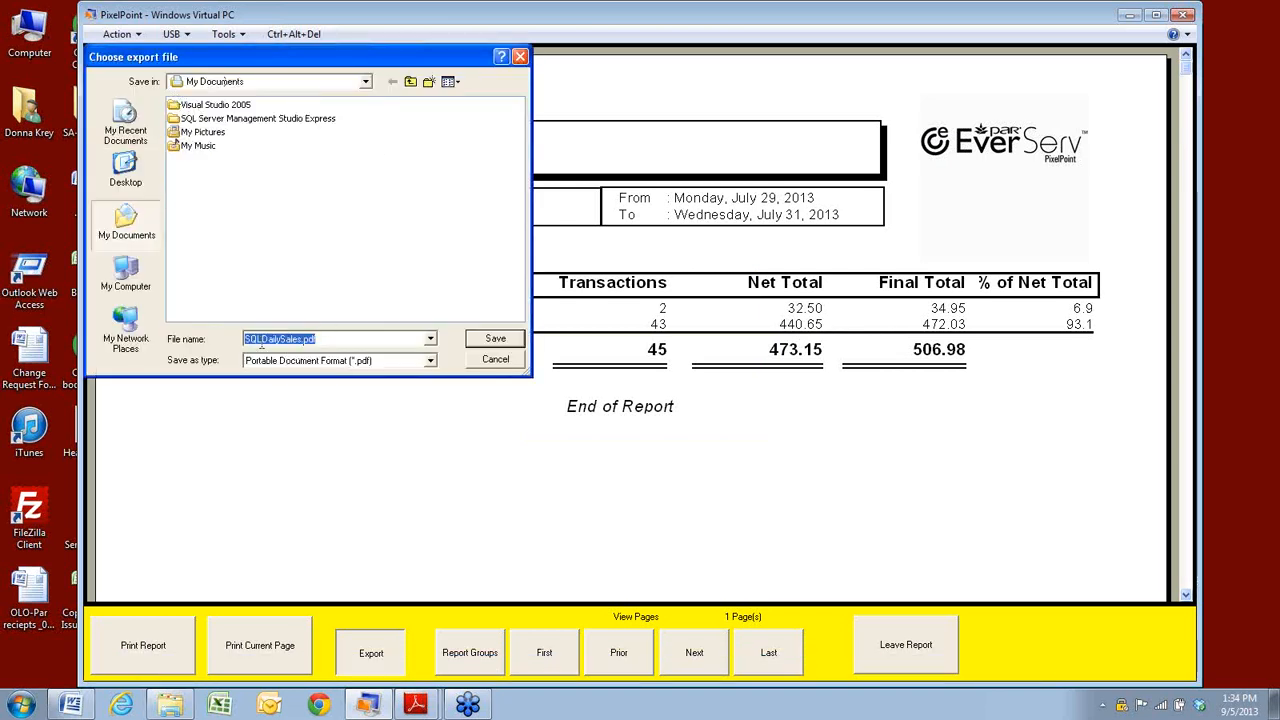
click(494, 361)
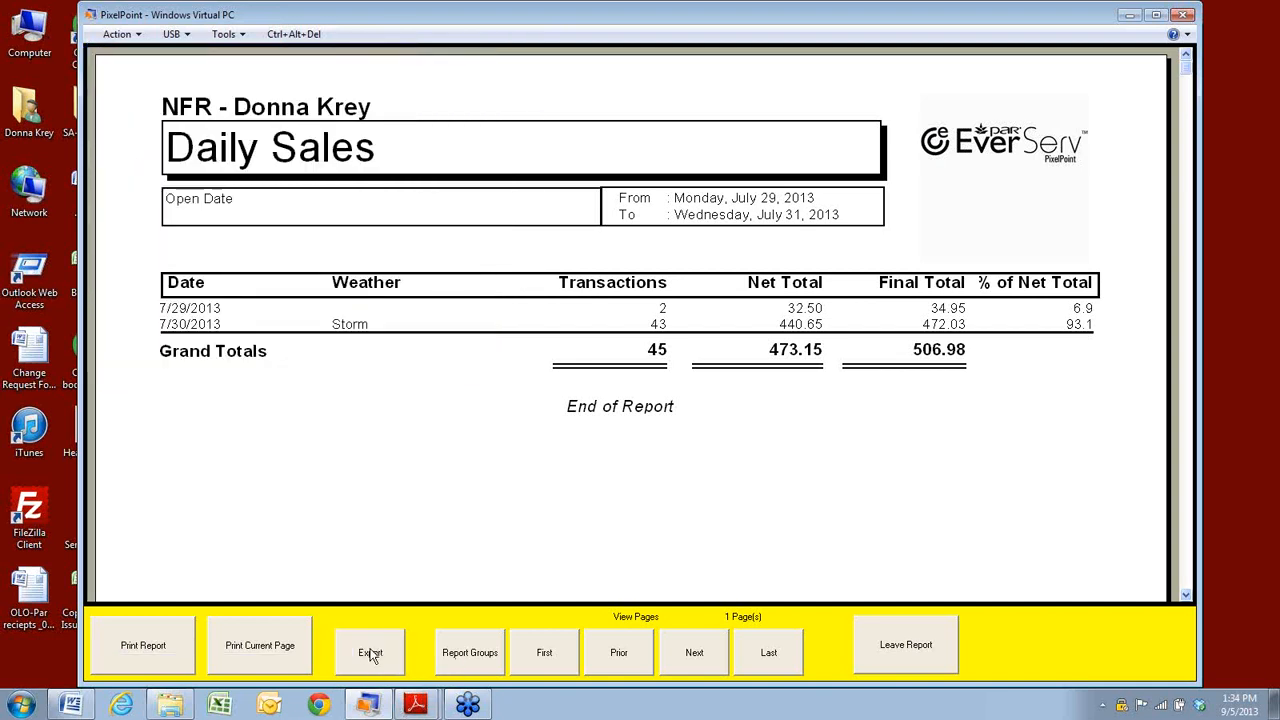
click(470, 652)
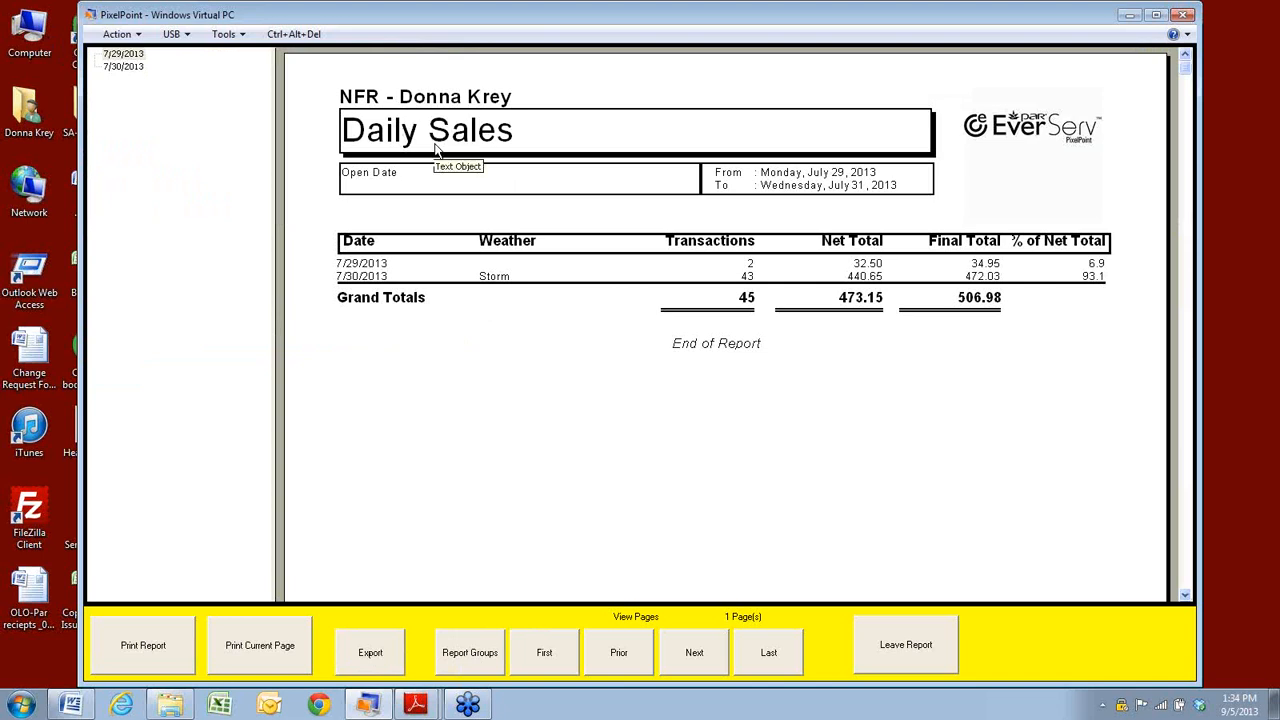
Jump between the 7/29 and 7/30/2013 groups, return to the first page, then leave the report.
click(125, 68)
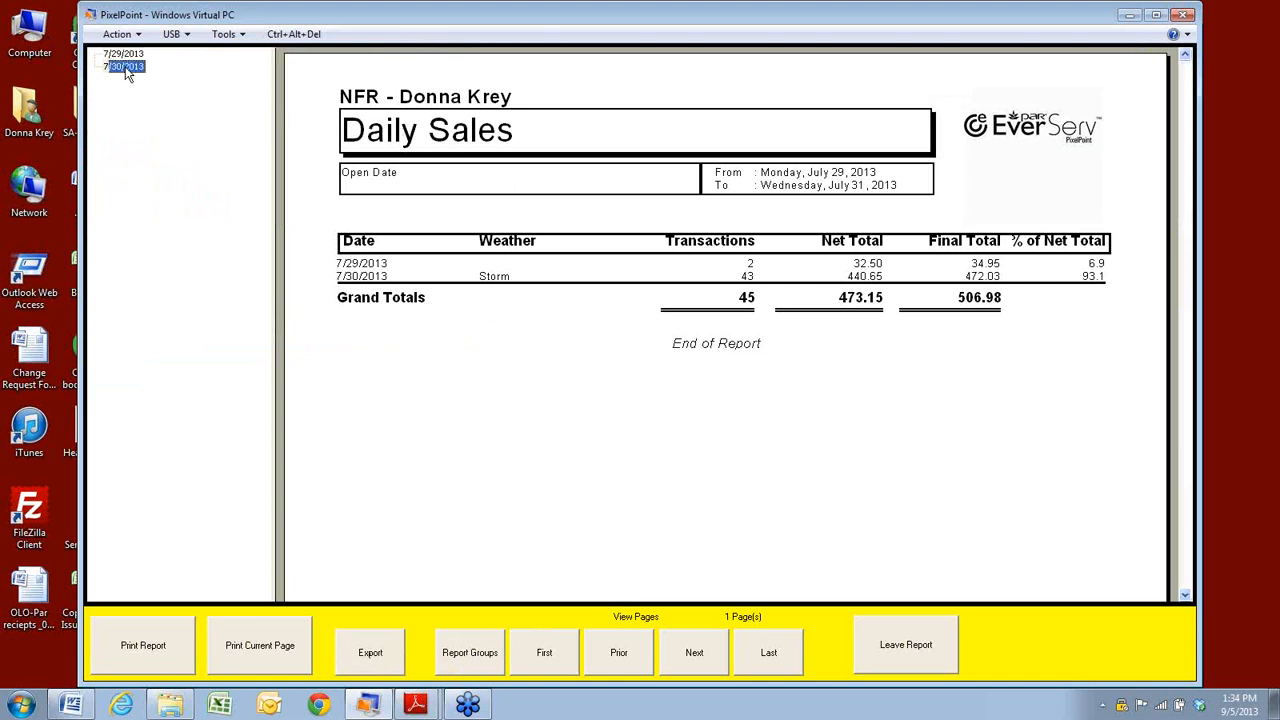
click(124, 56)
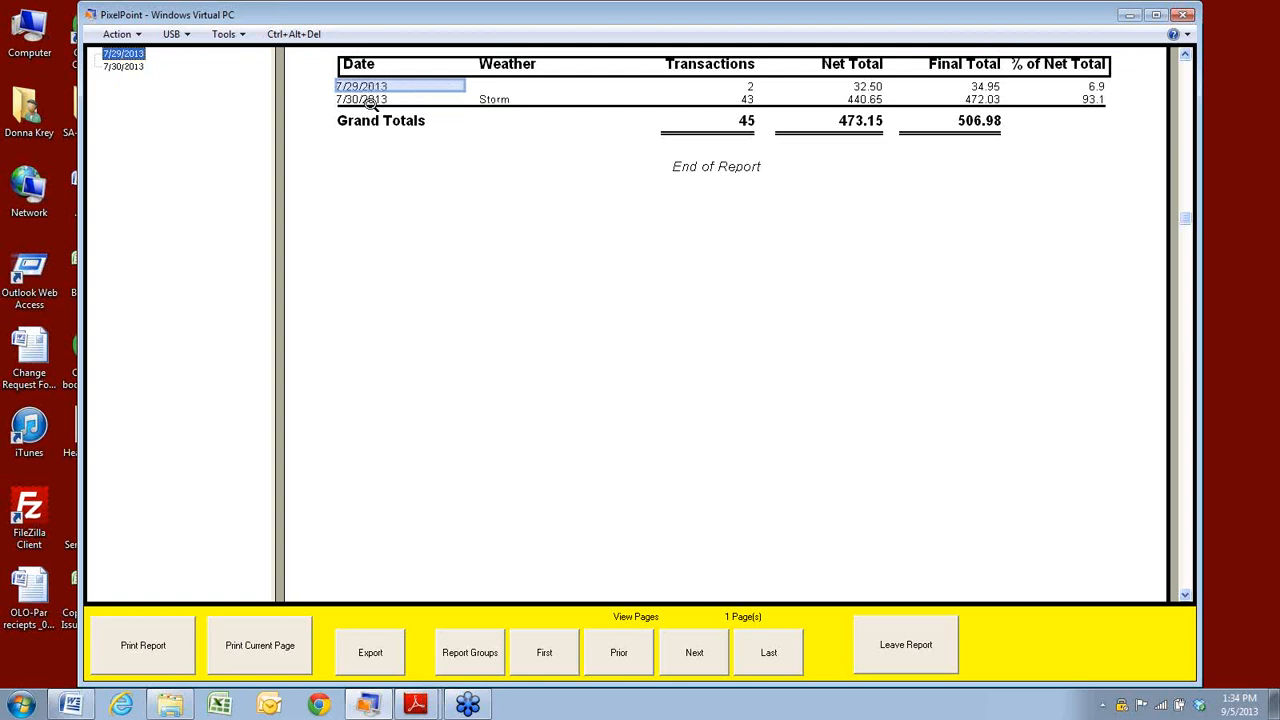
click(128, 68)
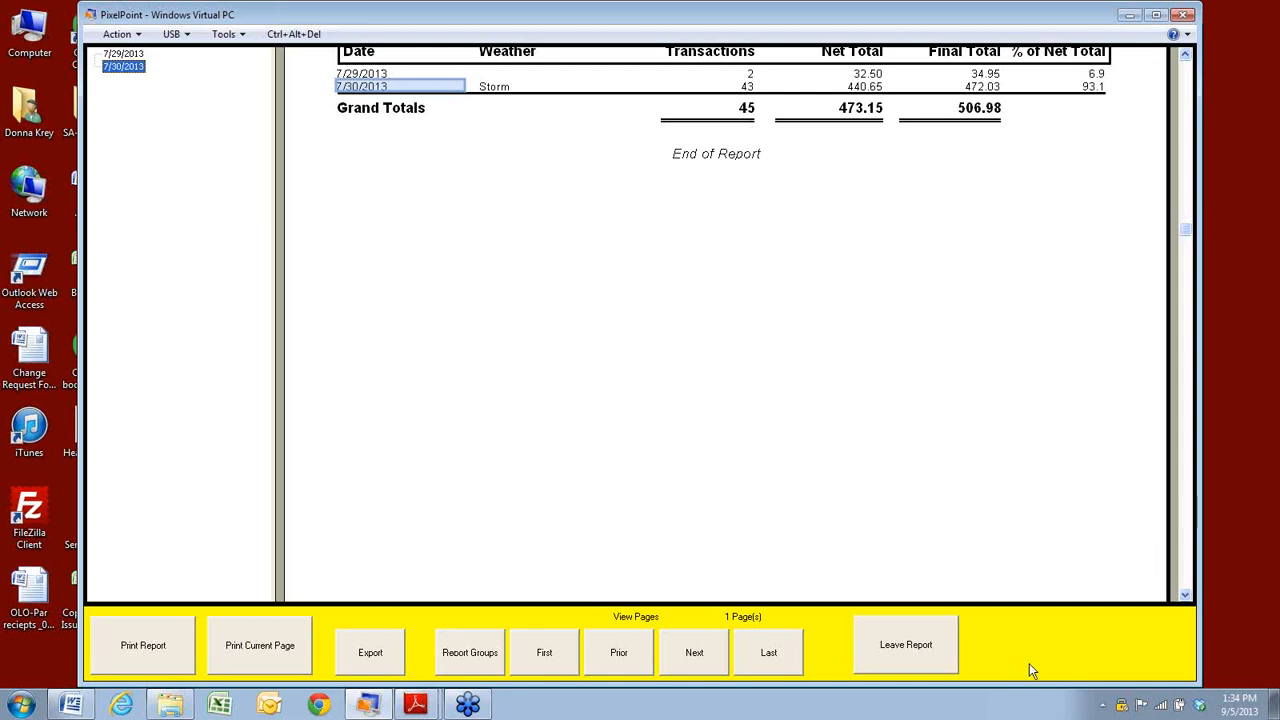
click(123, 54)
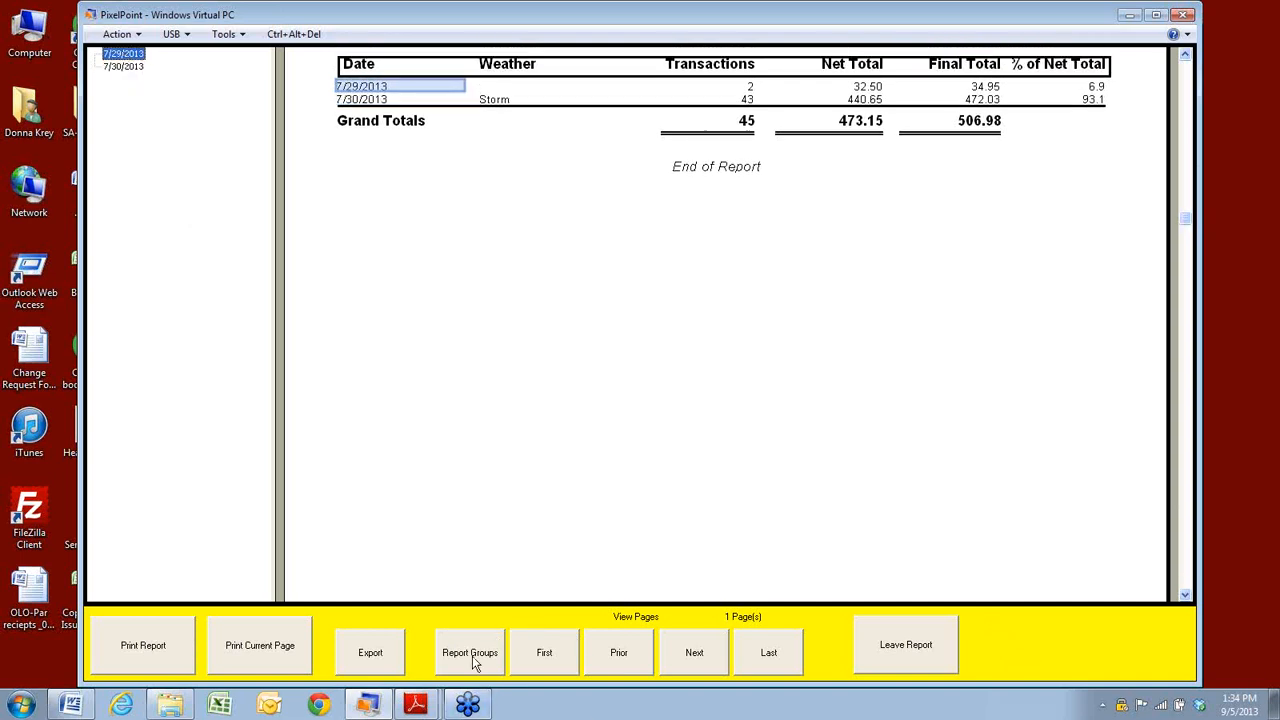
click(548, 660)
click(900, 664)
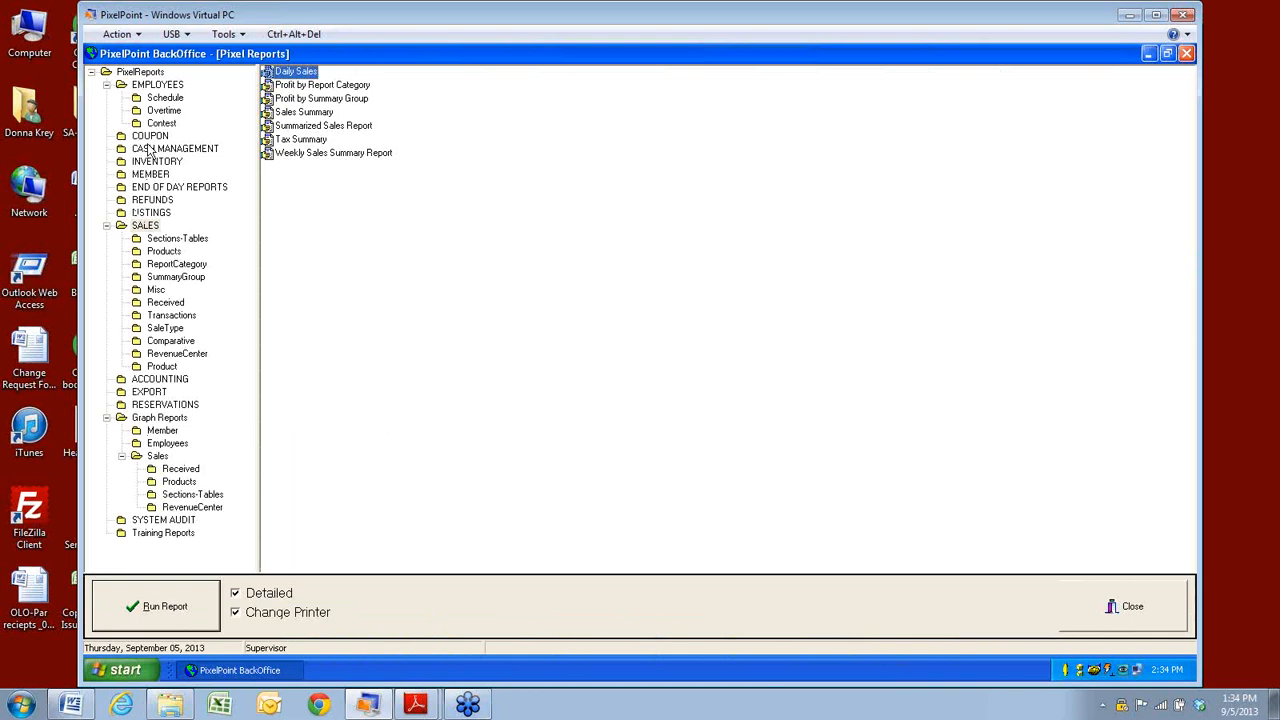
Close the Pixel Reports window, minimize BackOffice, and launch ReportViewer from the desktop shortcut.
click(153, 73)
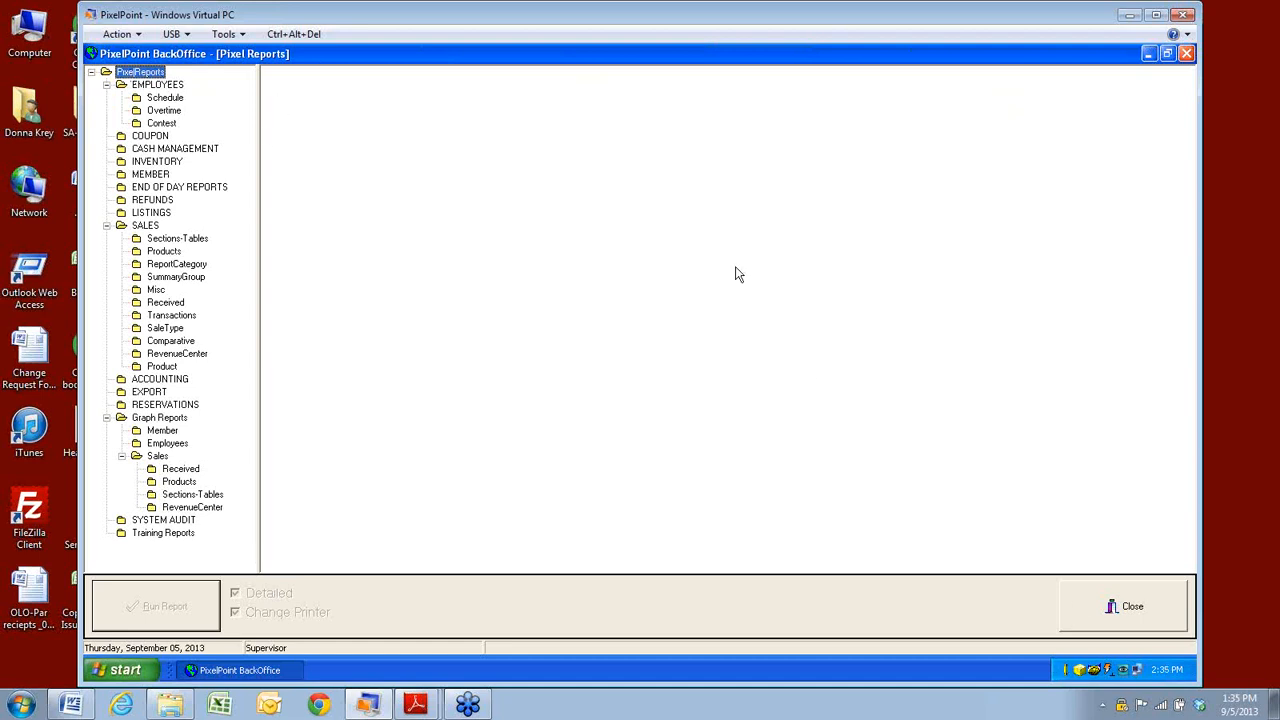
click(1152, 615)
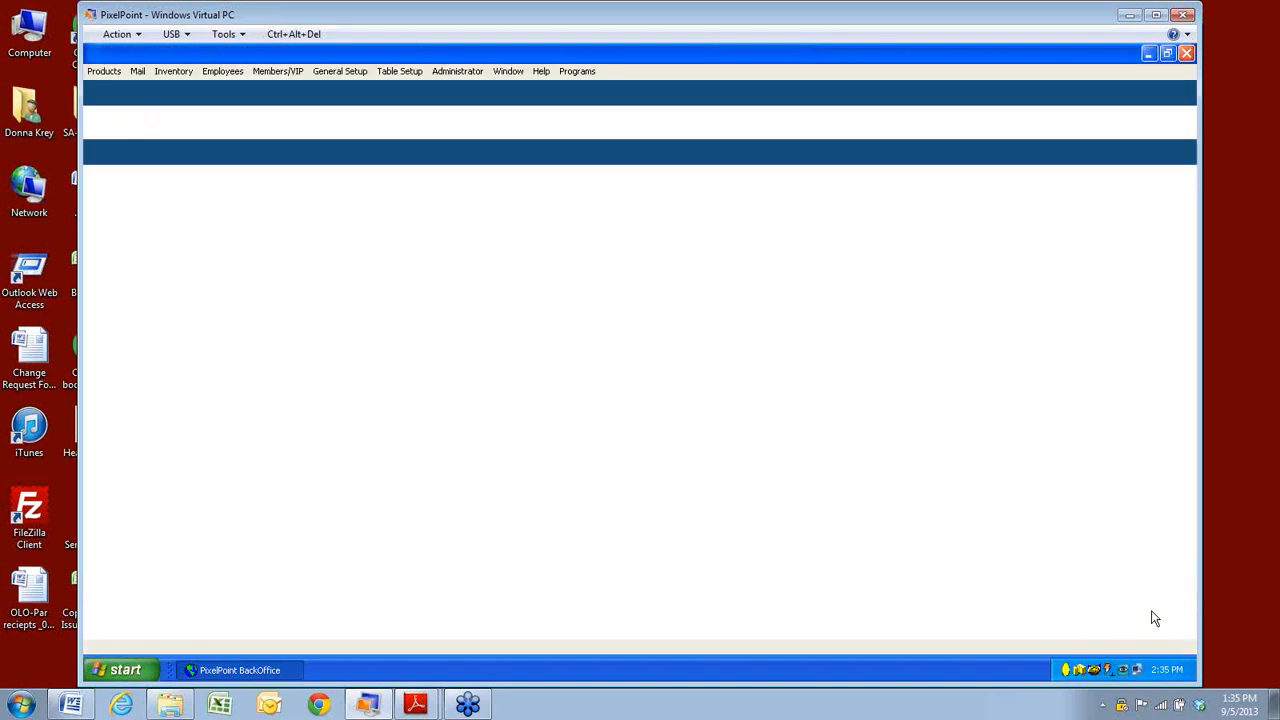
click(1148, 54)
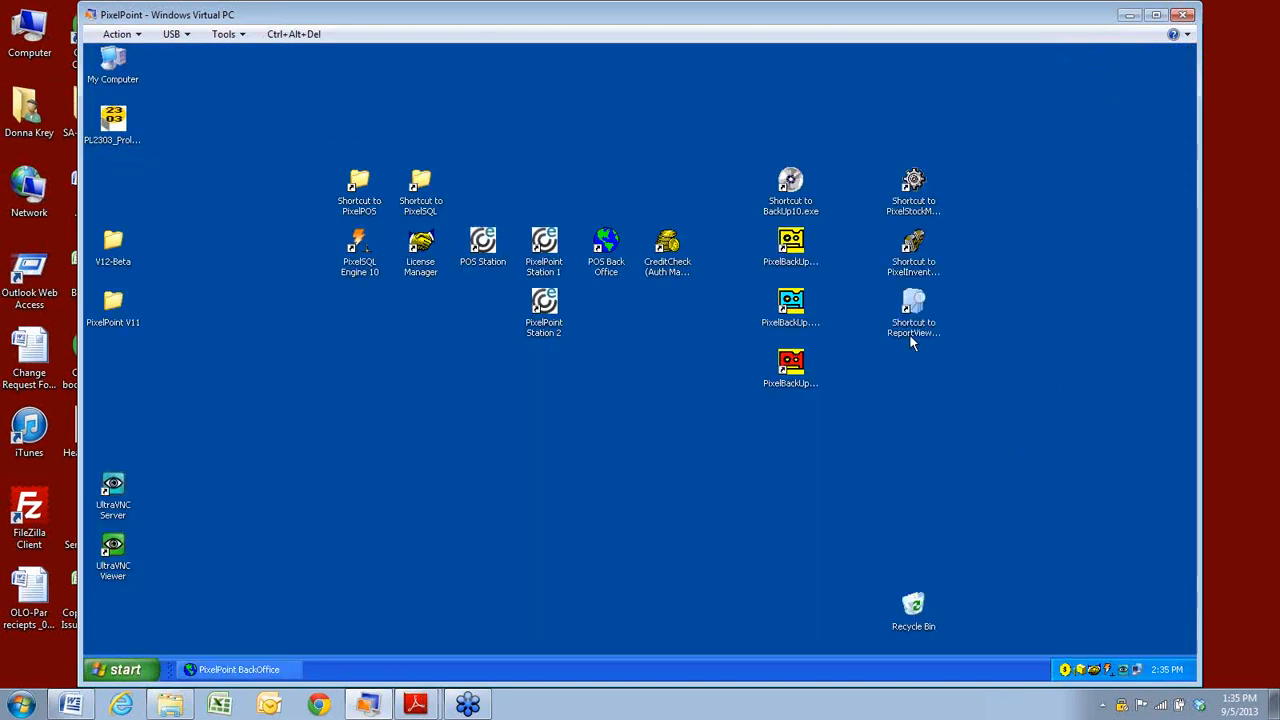
click(913, 328)
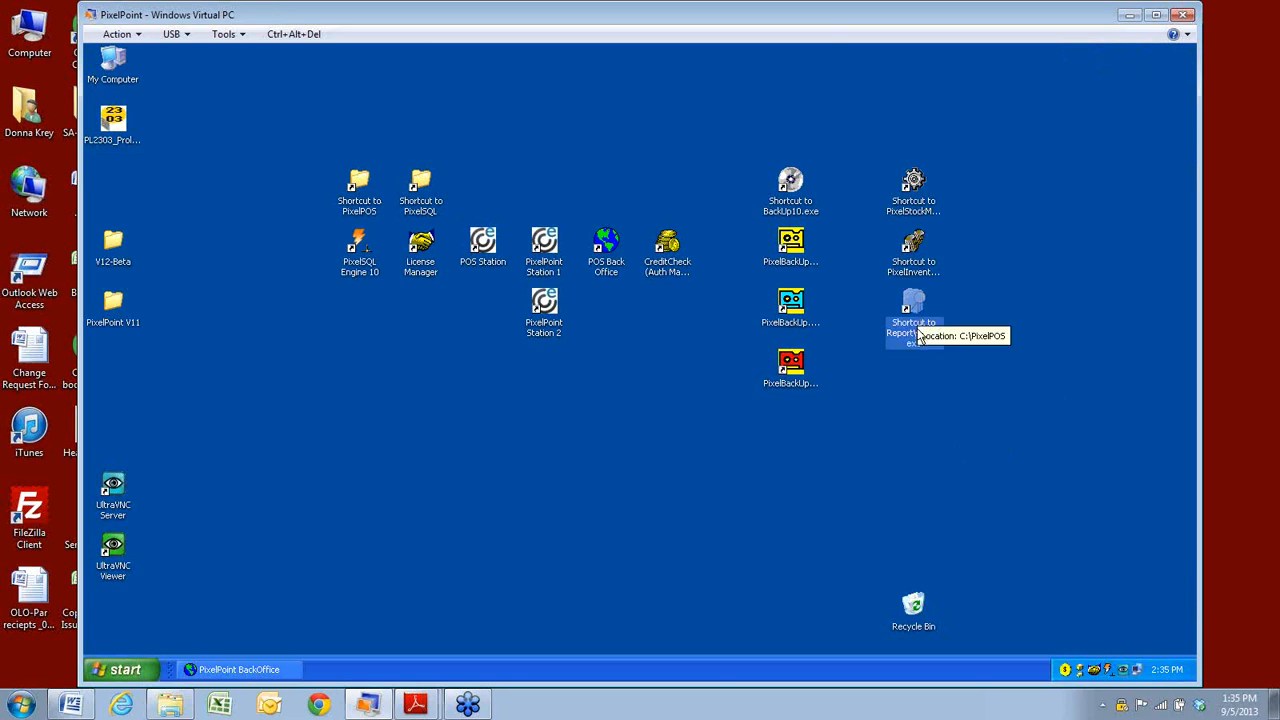
click(914, 330)
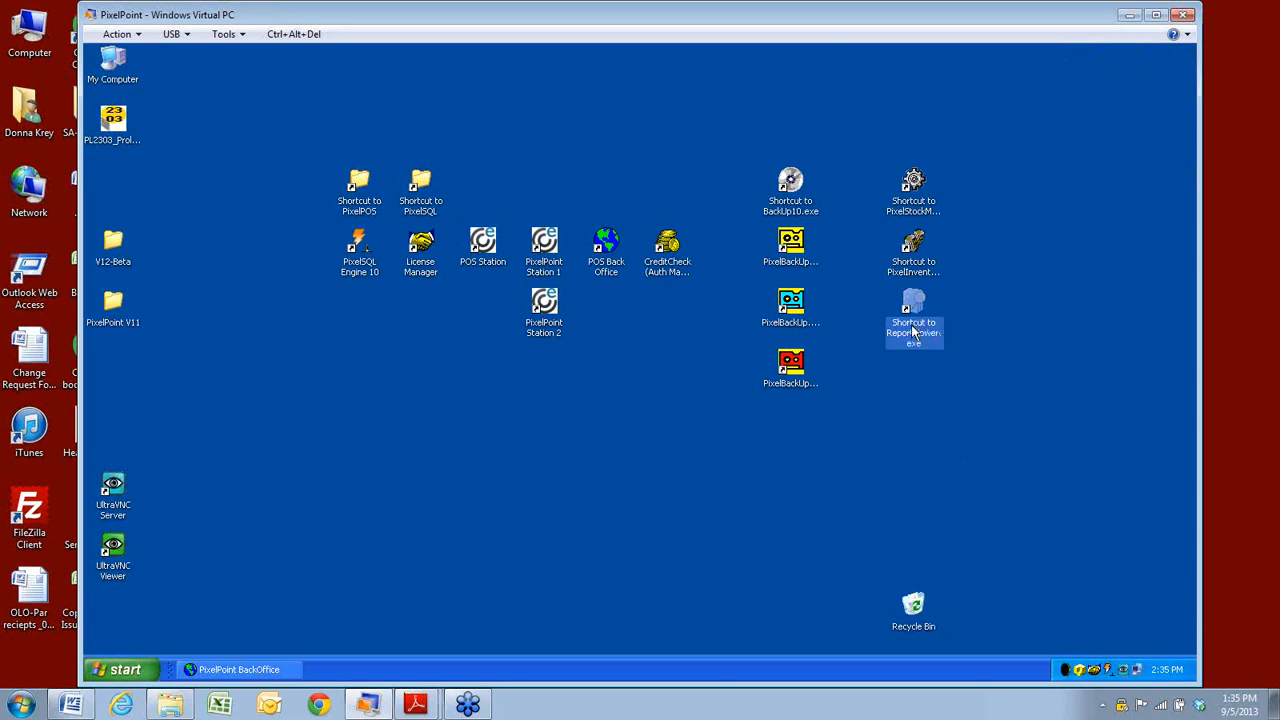
double_click(913, 326)
Launch ReportViewer and submit the login prompt with the account password.
double_click(920, 315)
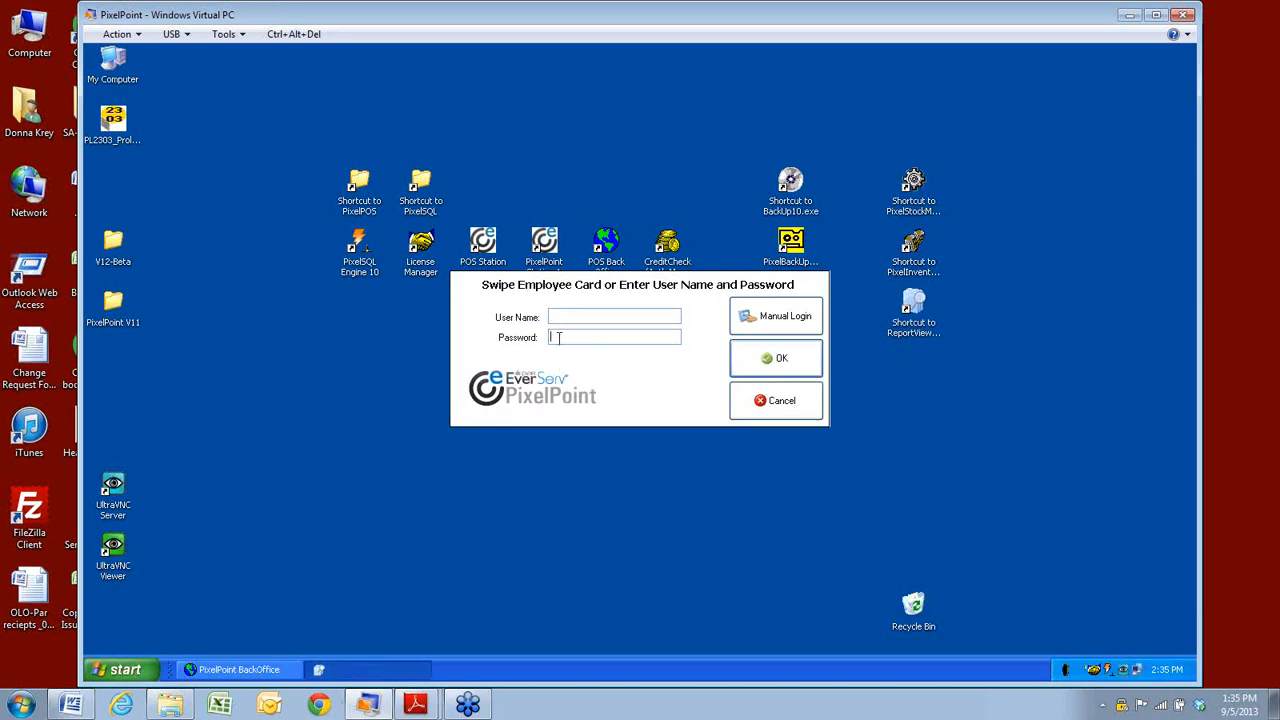
key(Return)
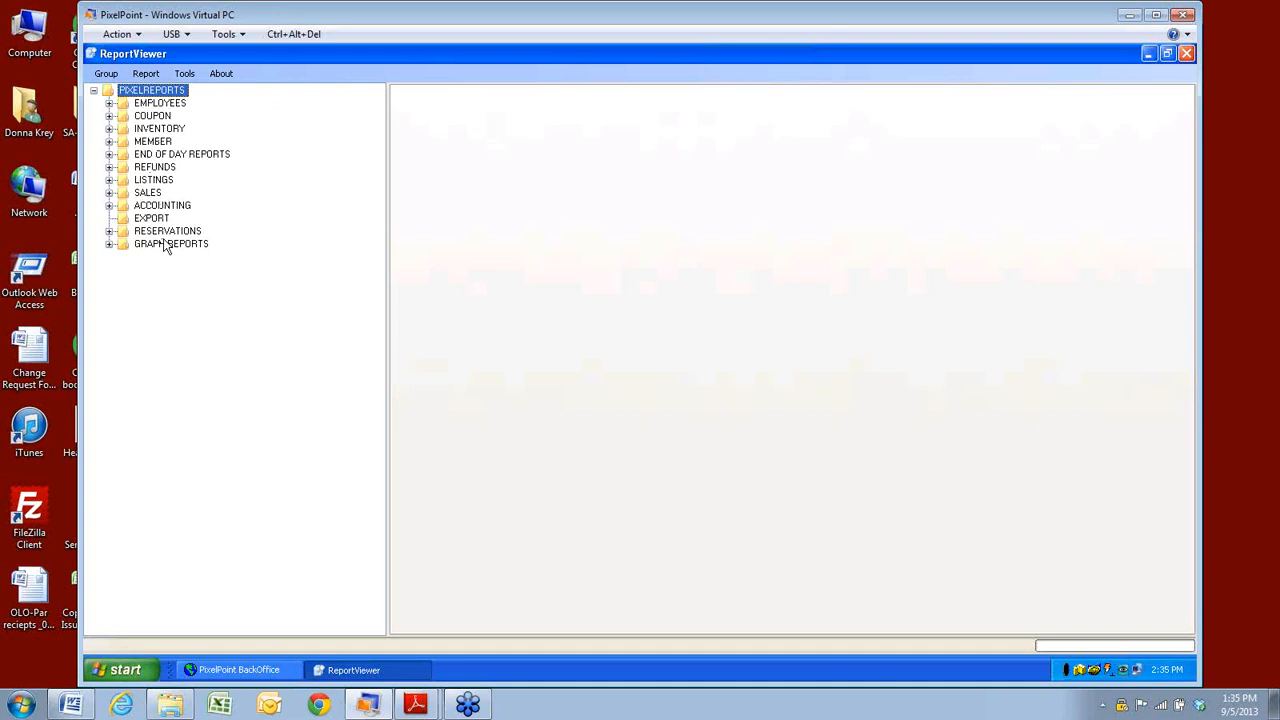
Expand the COUPON and INVENTORY groups to browse them, then collapse INVENTORY.
click(108, 117)
click(108, 155)
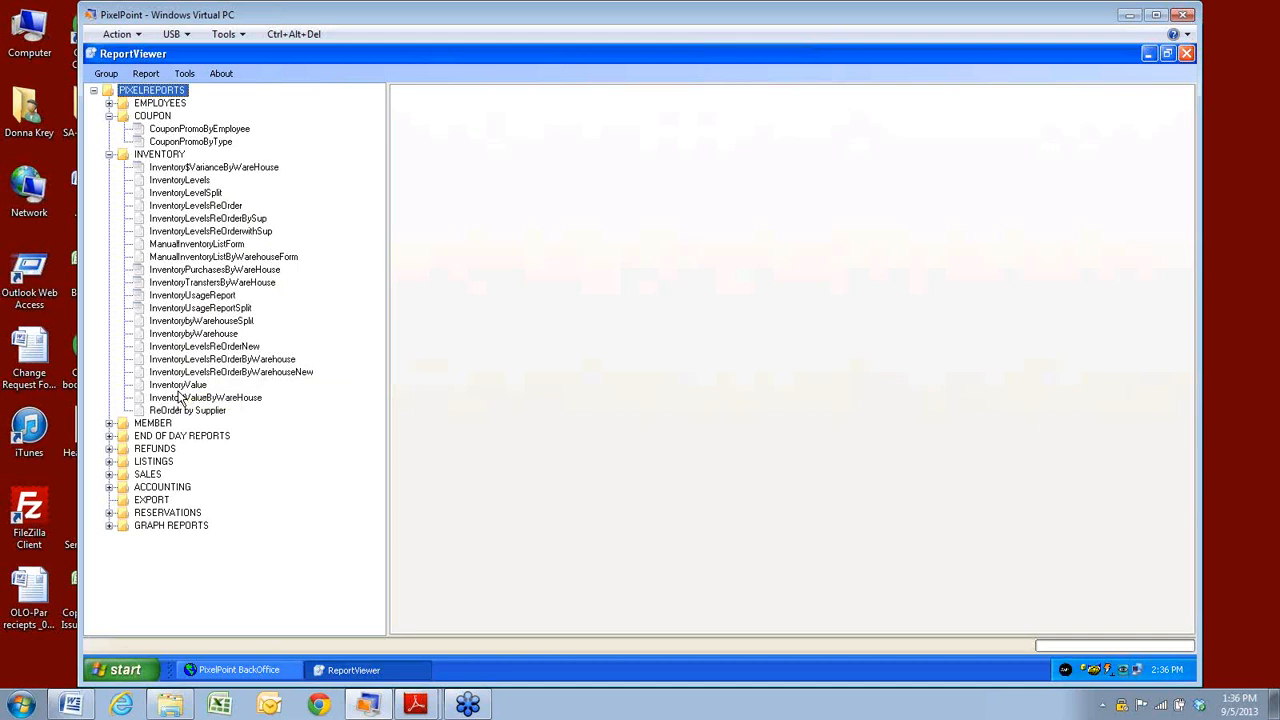
click(109, 154)
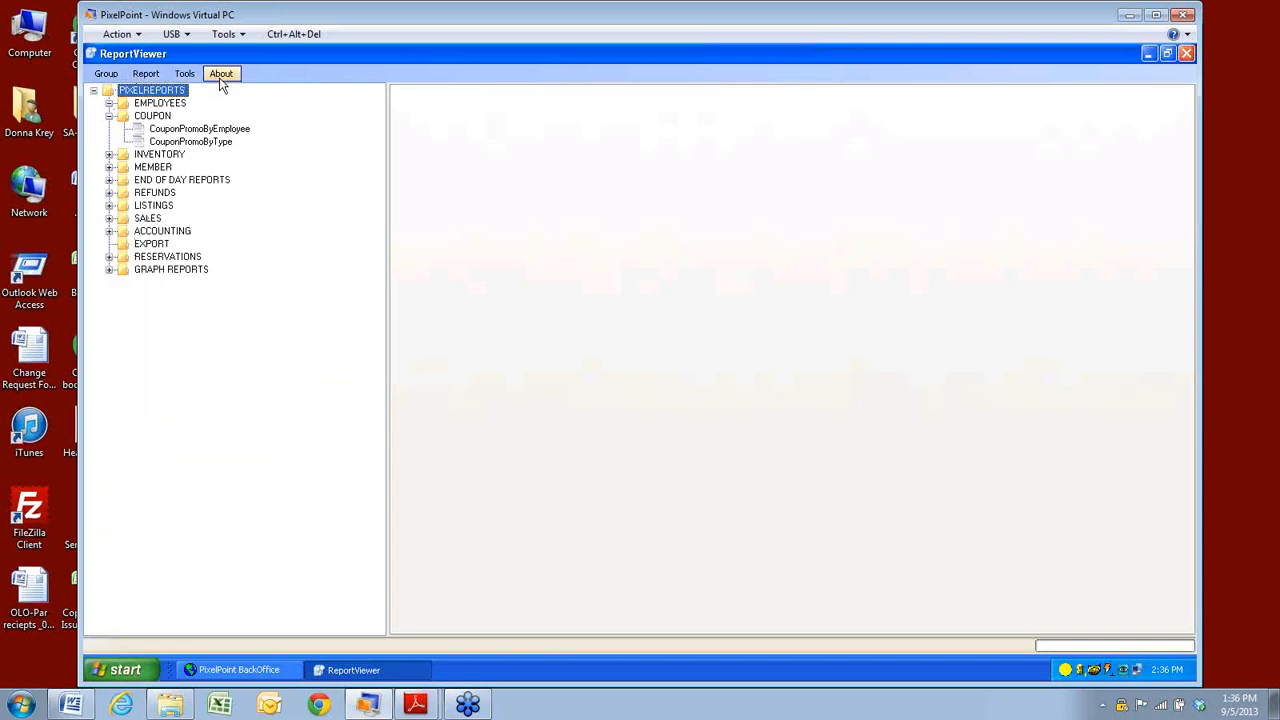
Select the PIXEL REPORTS root and choose Group > New.
click(110, 80)
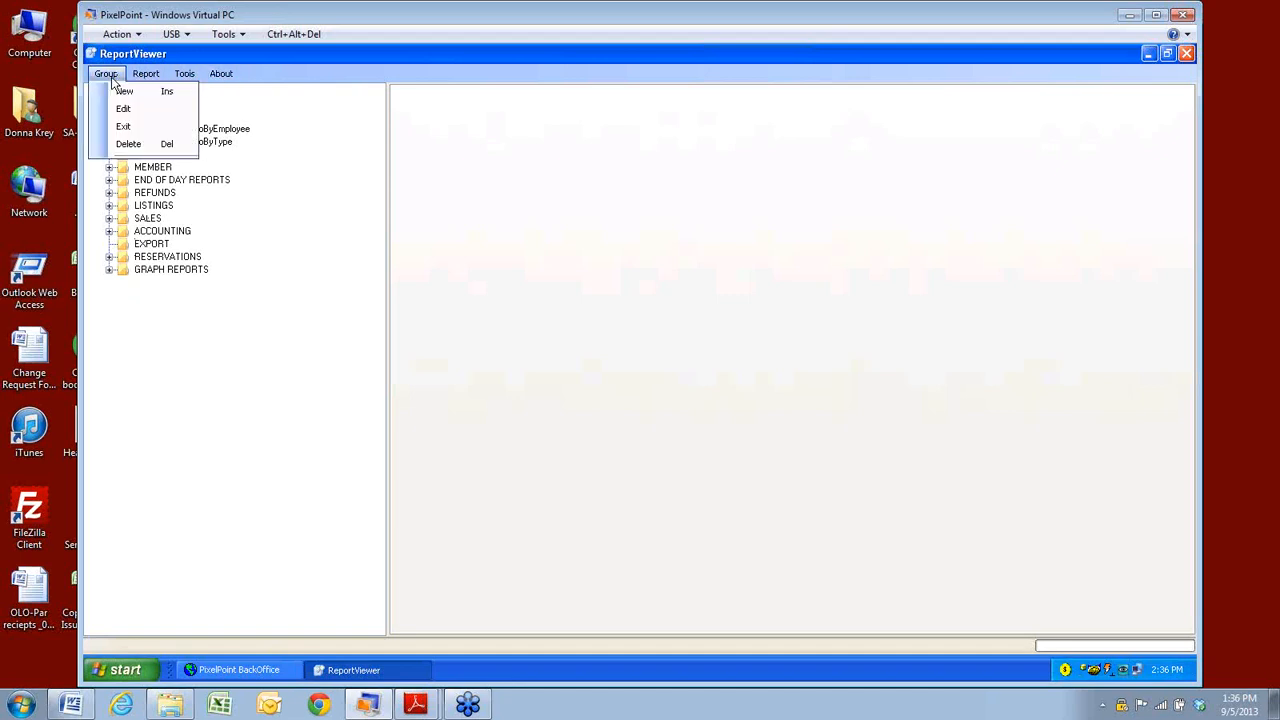
click(121, 270)
click(140, 92)
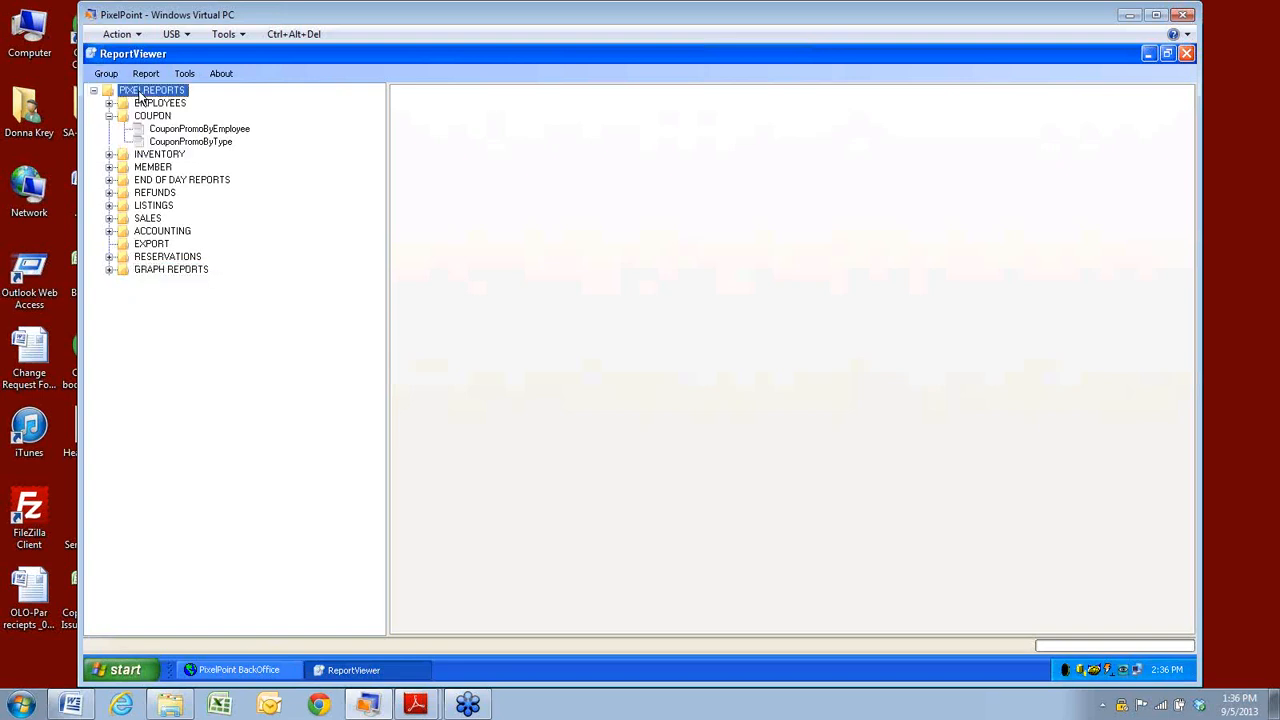
click(106, 74)
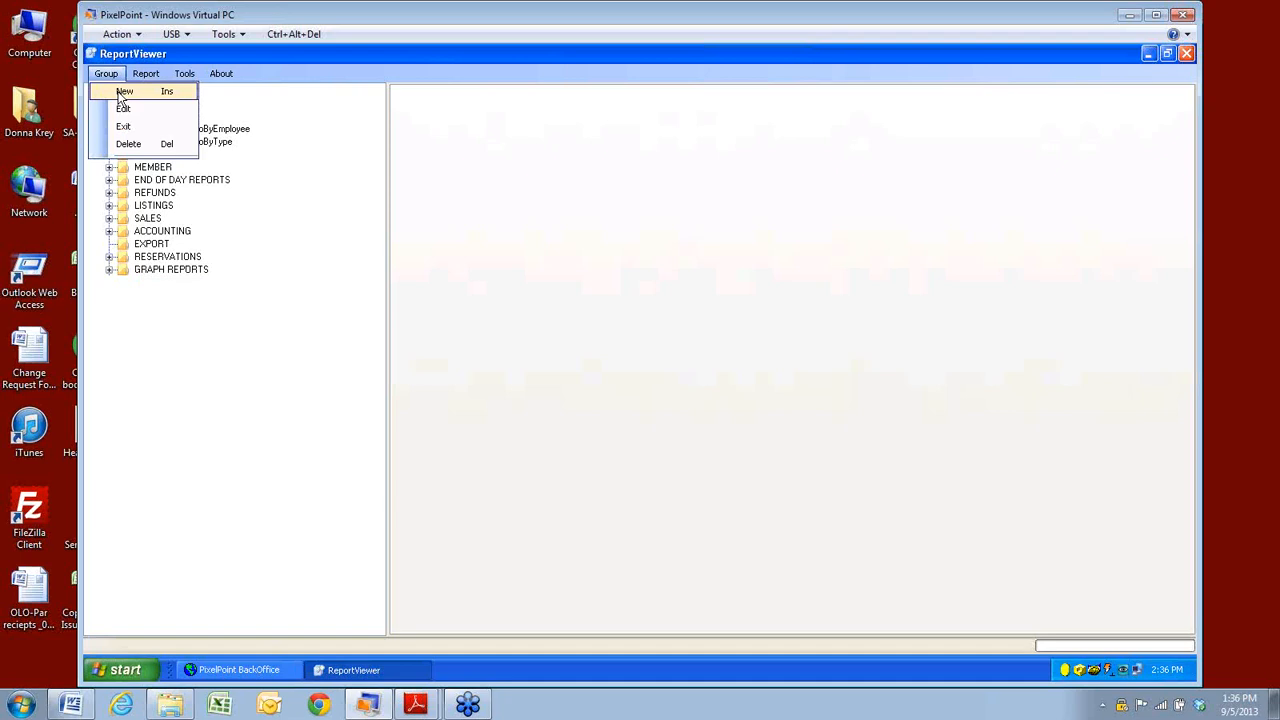
click(123, 92)
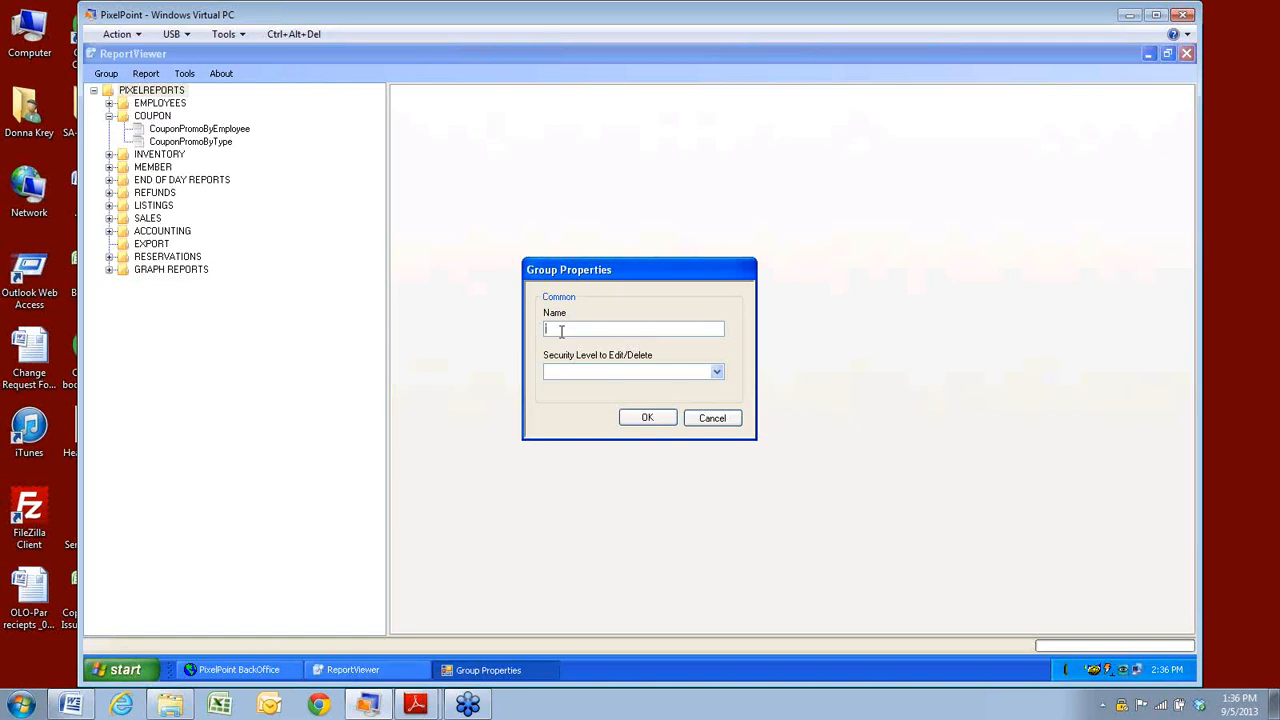
Create the 'Training' group with security level Edit/Delete to Owners, System Administrators.
text(Training)
click(717, 372)
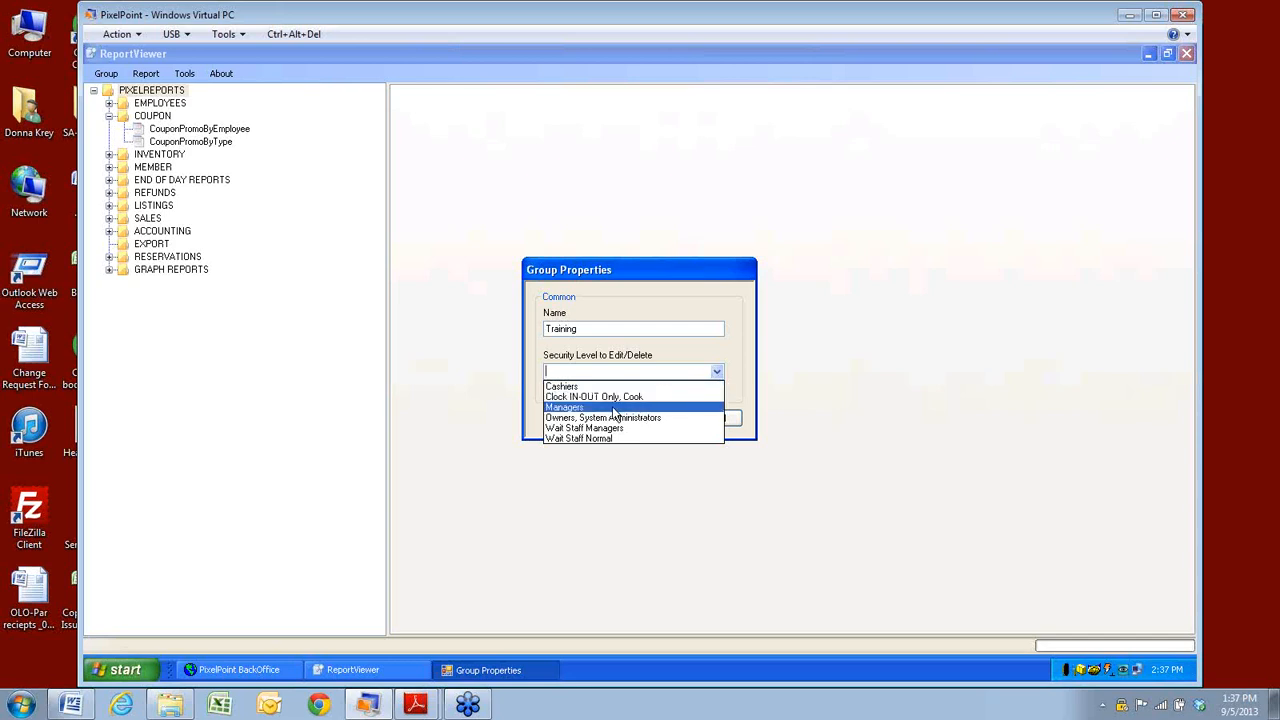
click(560, 418)
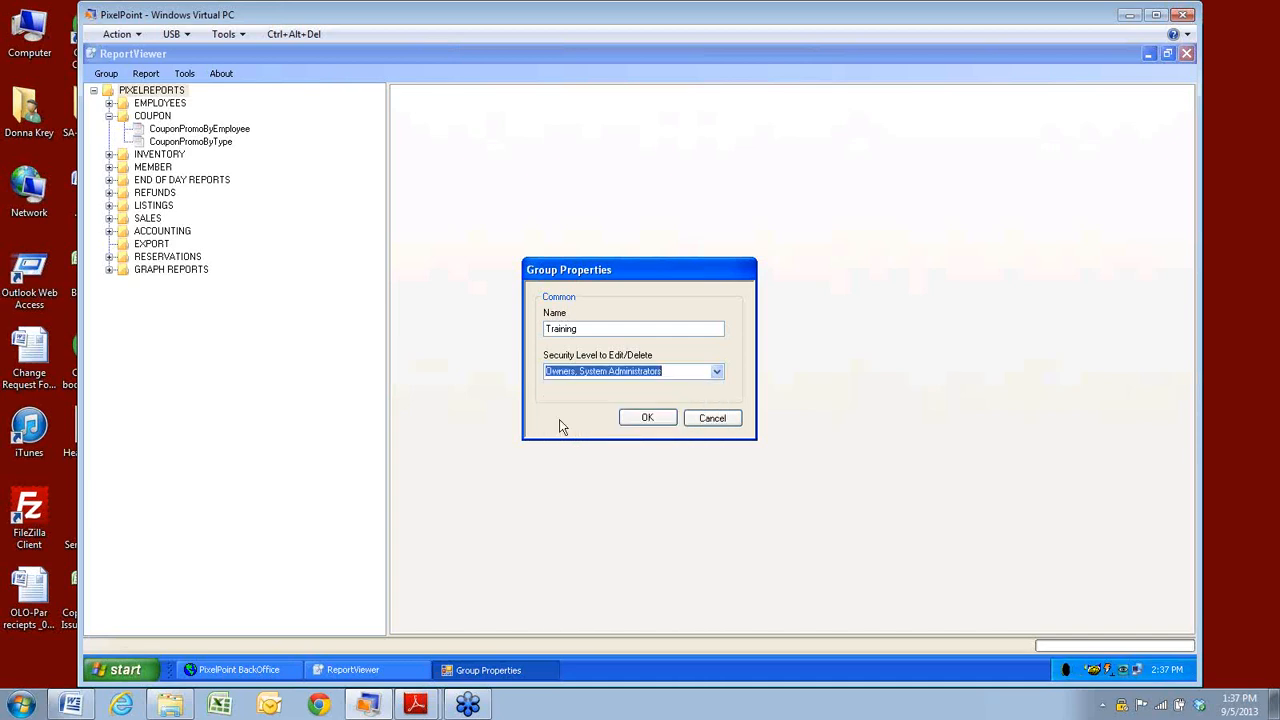
click(651, 420)
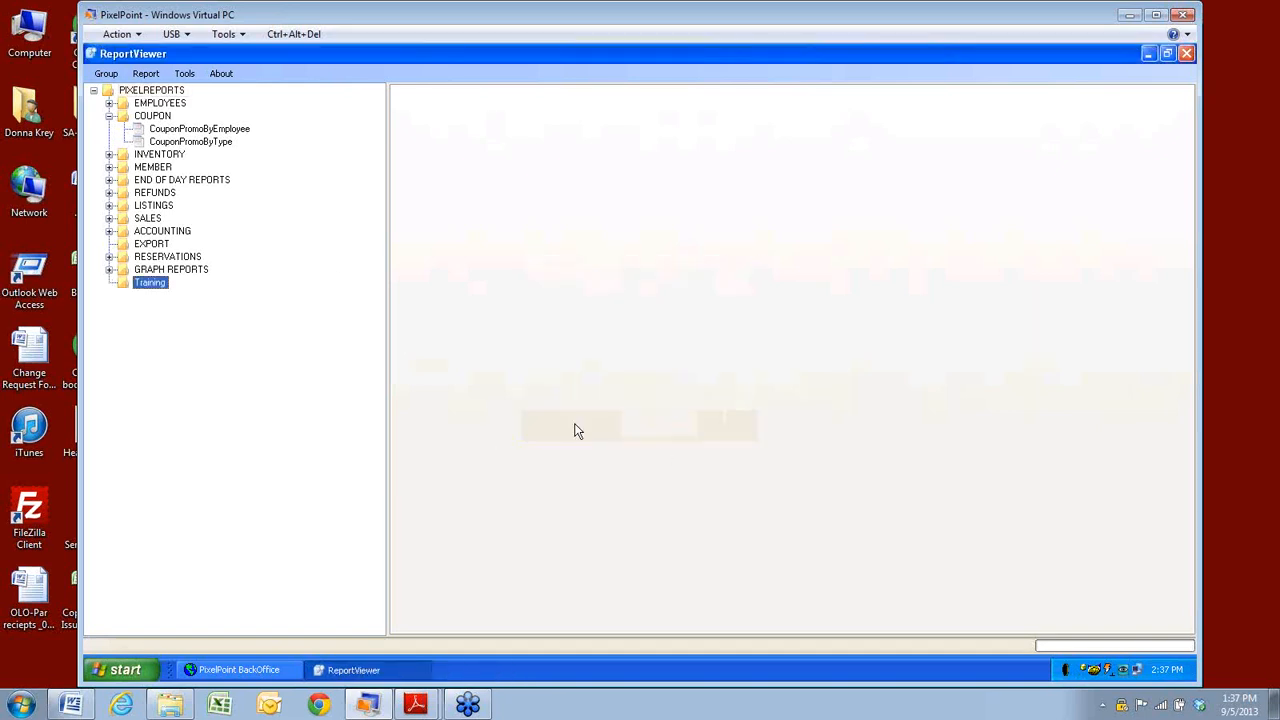
click(110, 76)
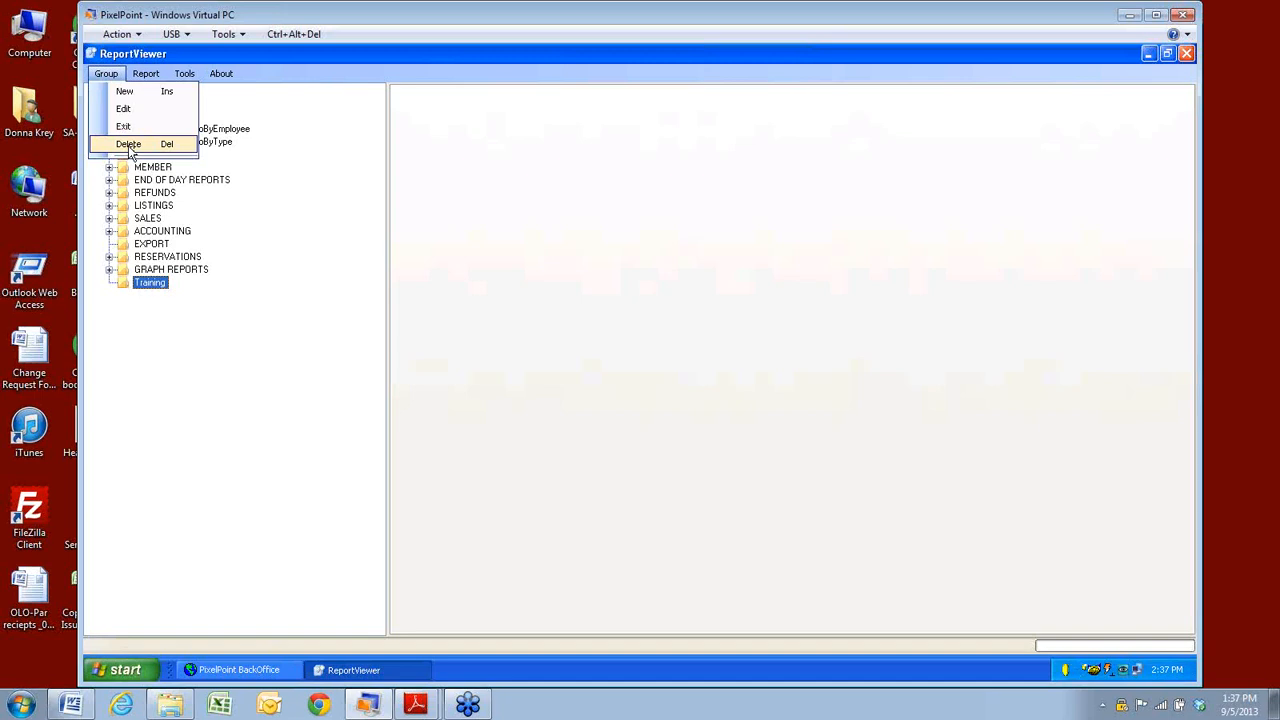
Create a new Training report using the file SQLSummarizedSalesReport.rpt.
mouse_move(145, 73)
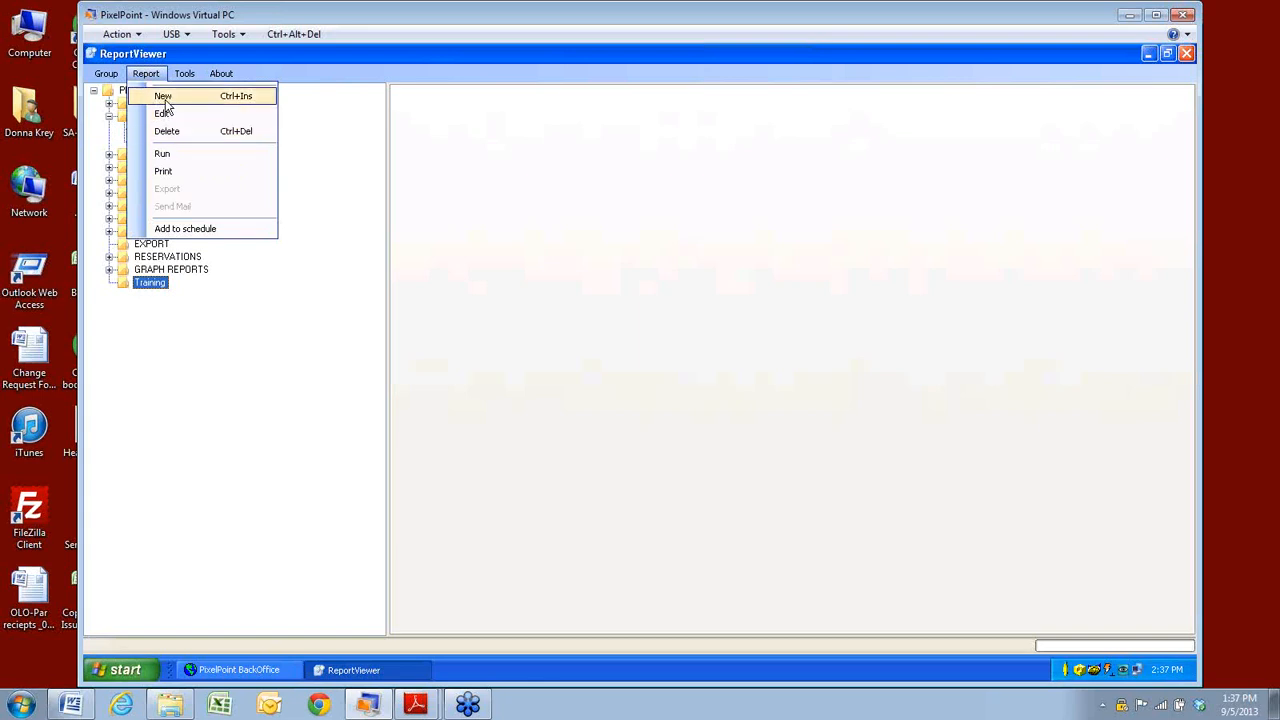
click(163, 97)
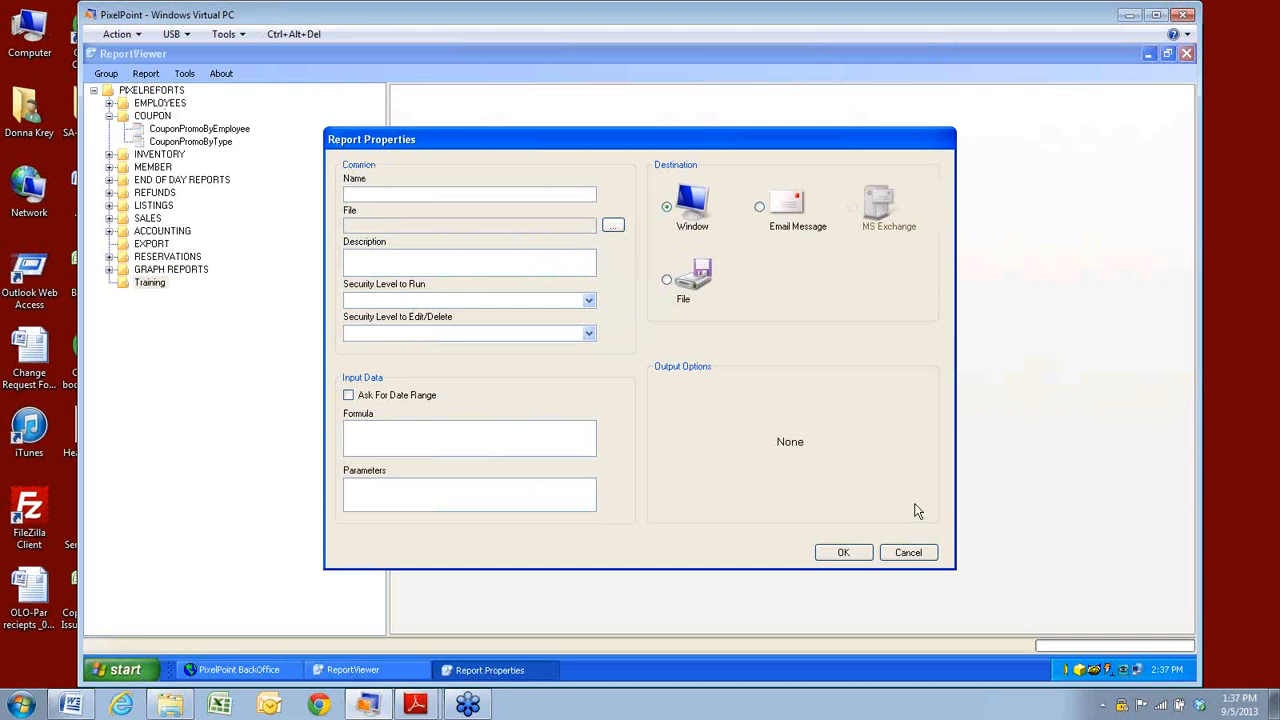
click(613, 226)
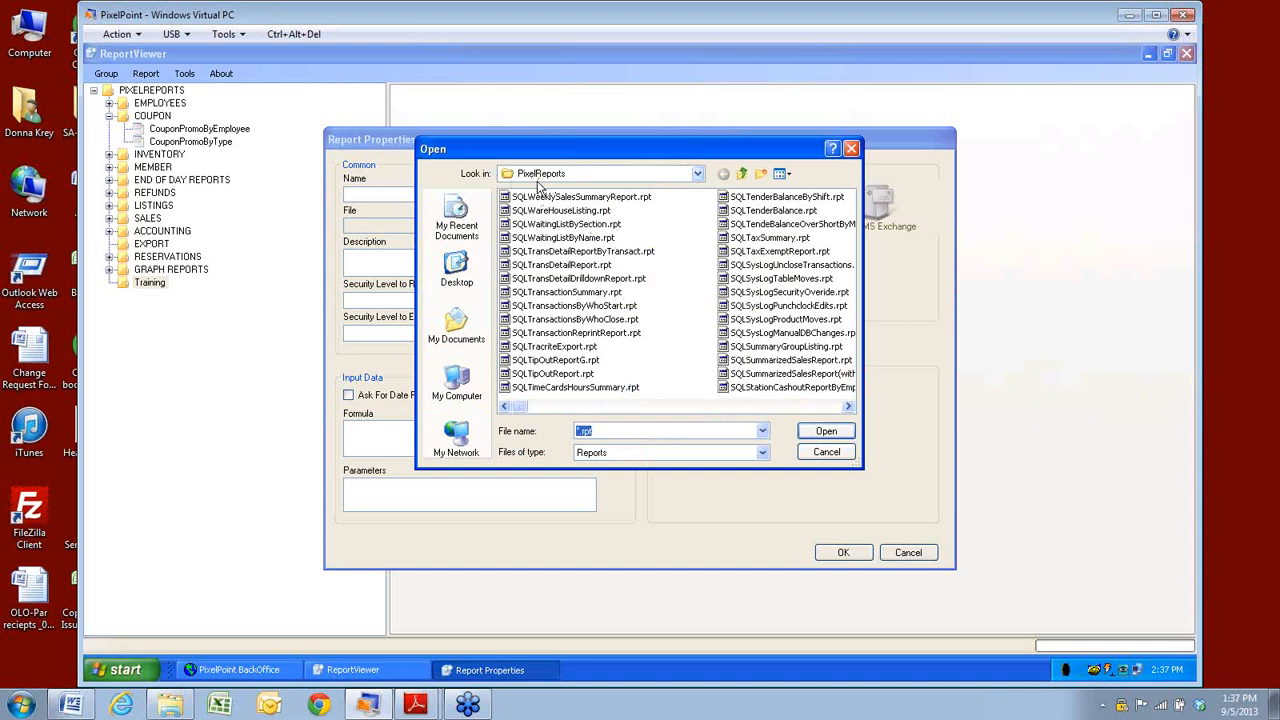
click(847, 407)
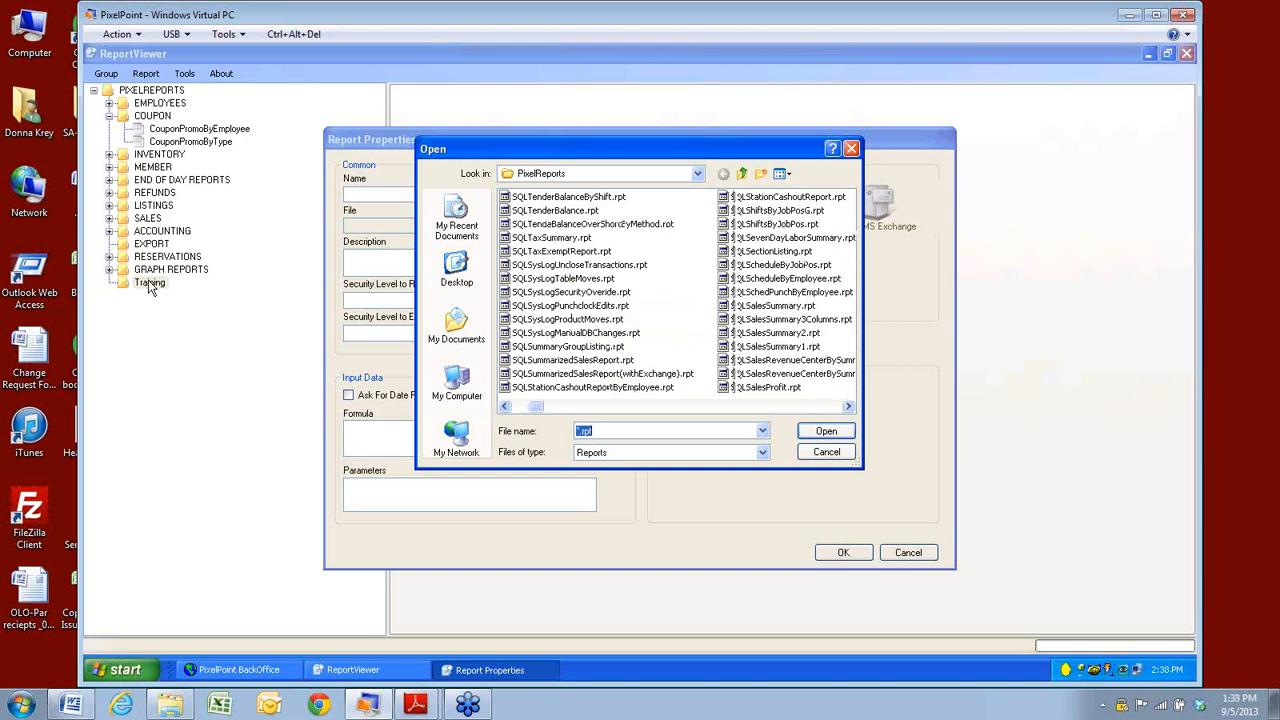
click(577, 363)
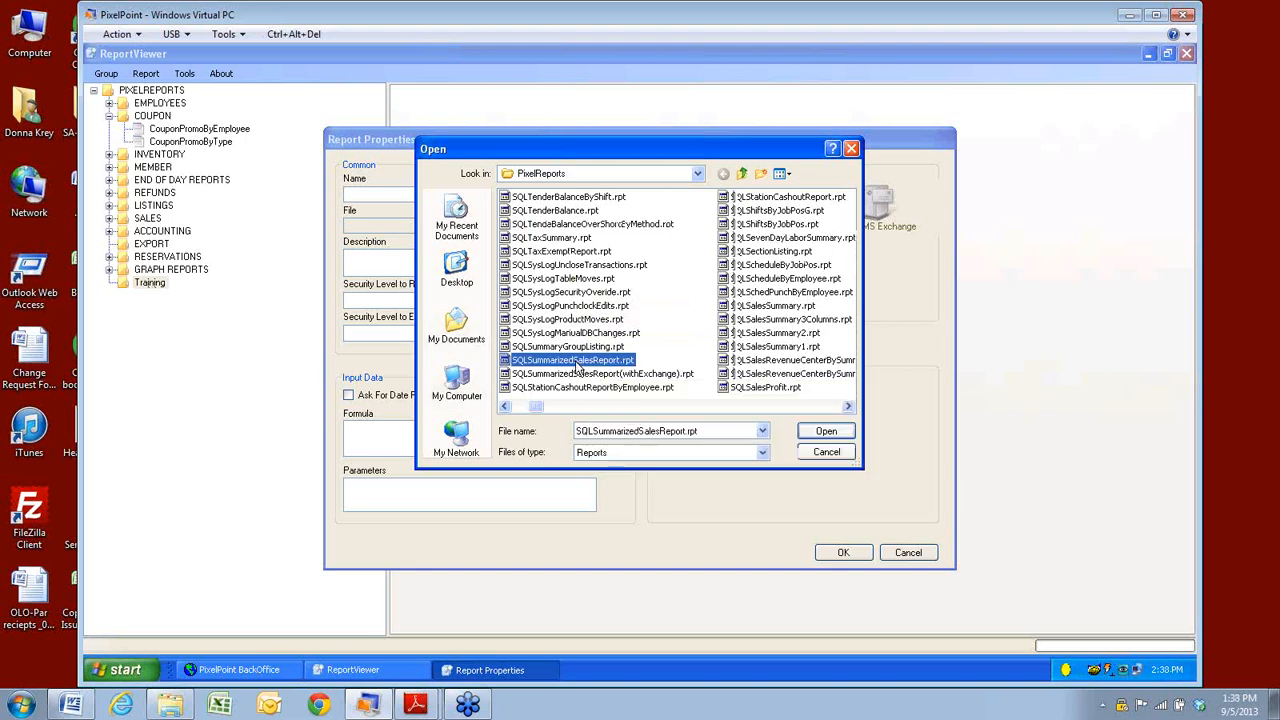
click(828, 436)
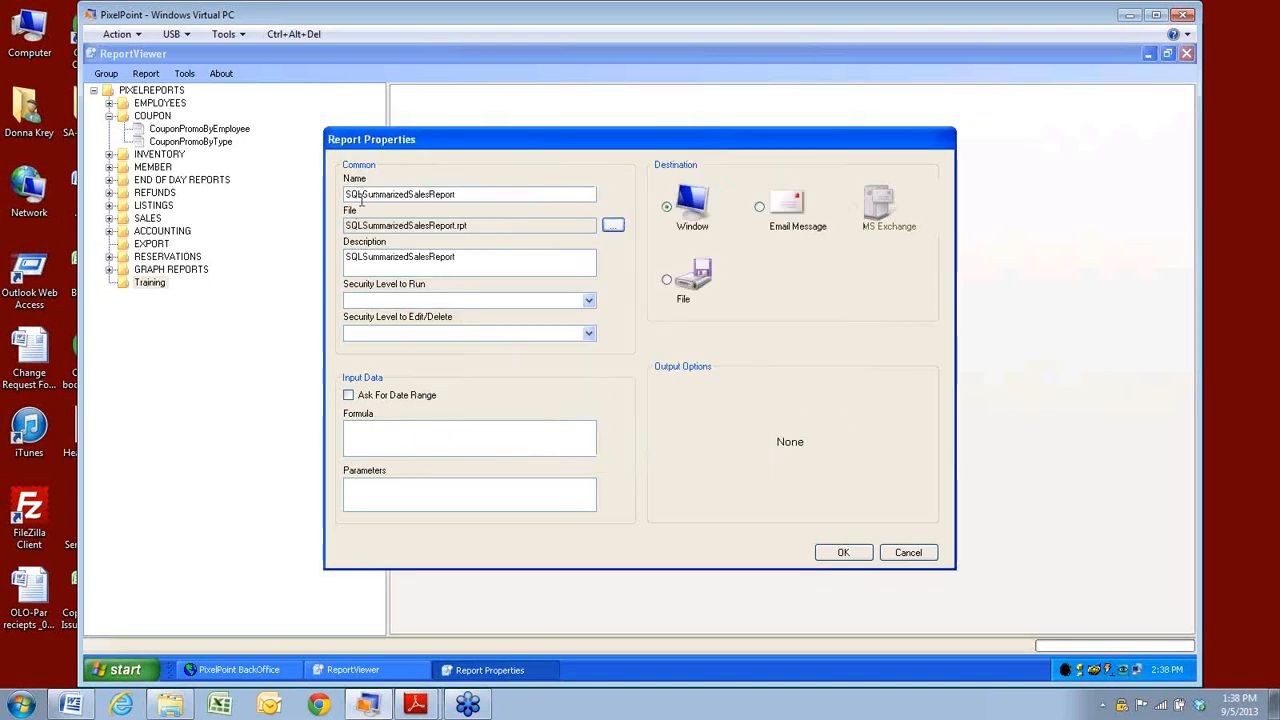
Rename the report to SummarizedSalesReport by removing 'SQL', and tick Ask For Date Range.
drag(363, 197, 345, 199)
key(Delete)
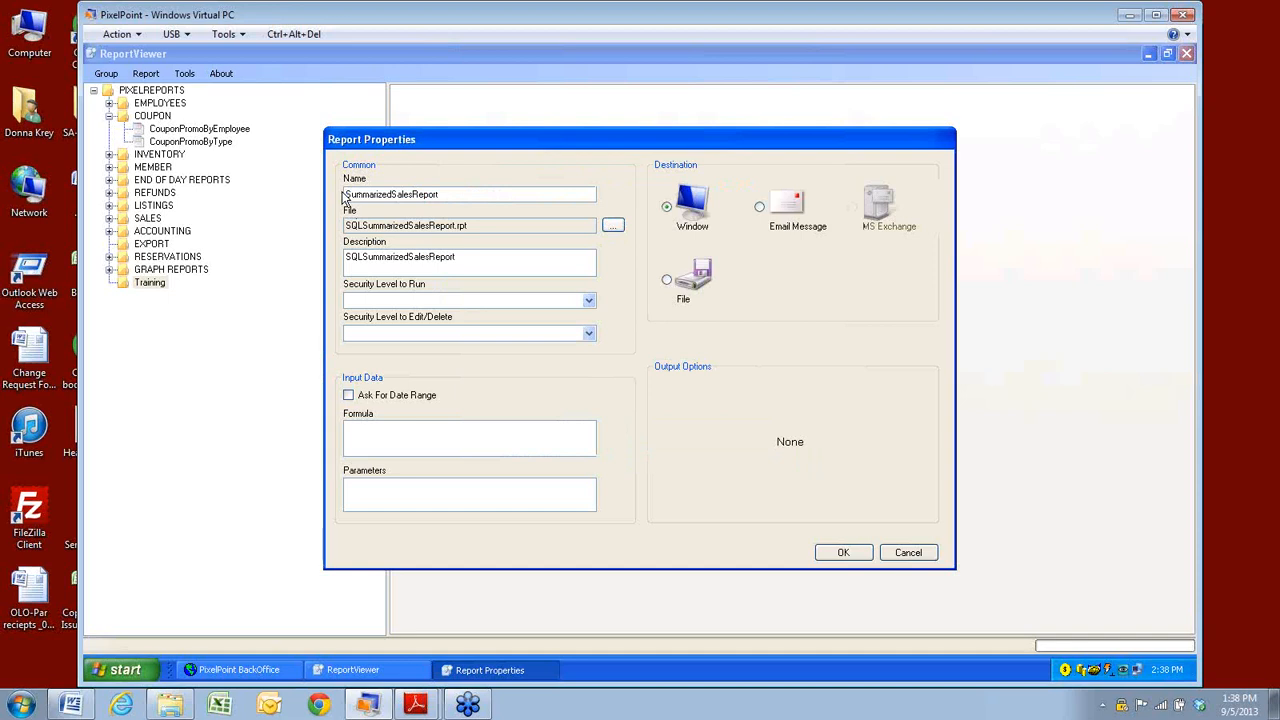
click(589, 302)
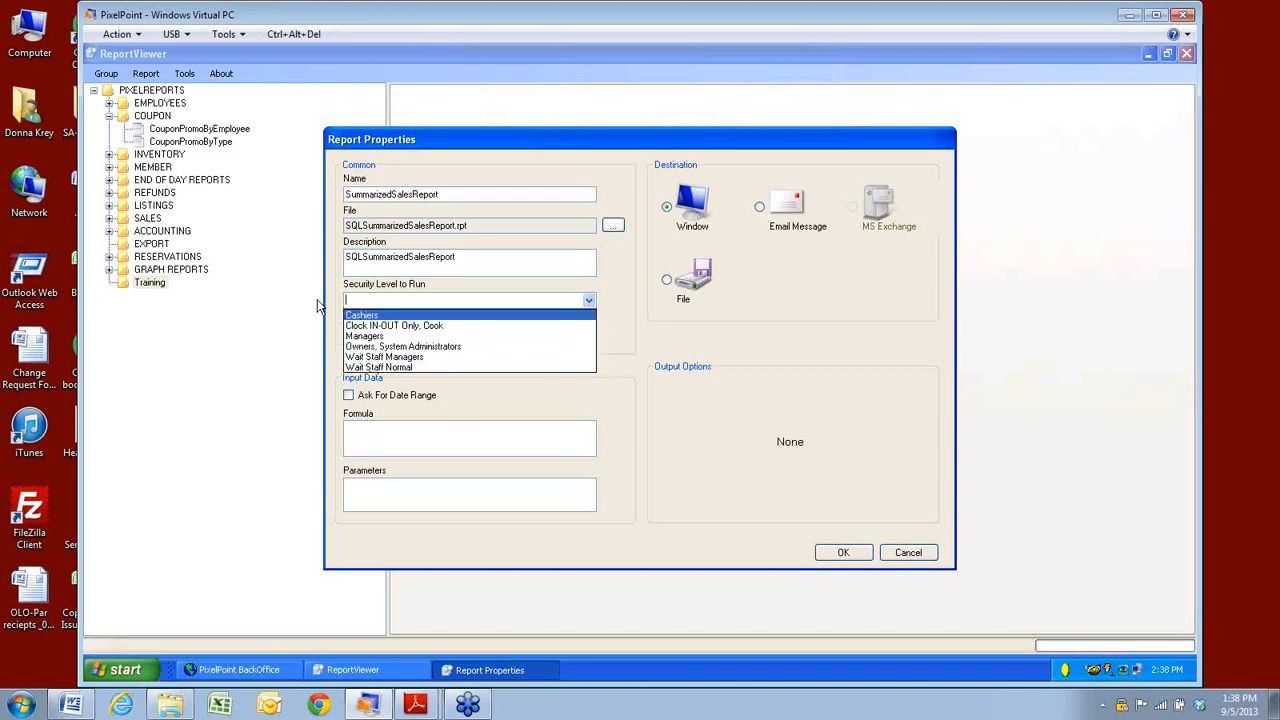
click(314, 343)
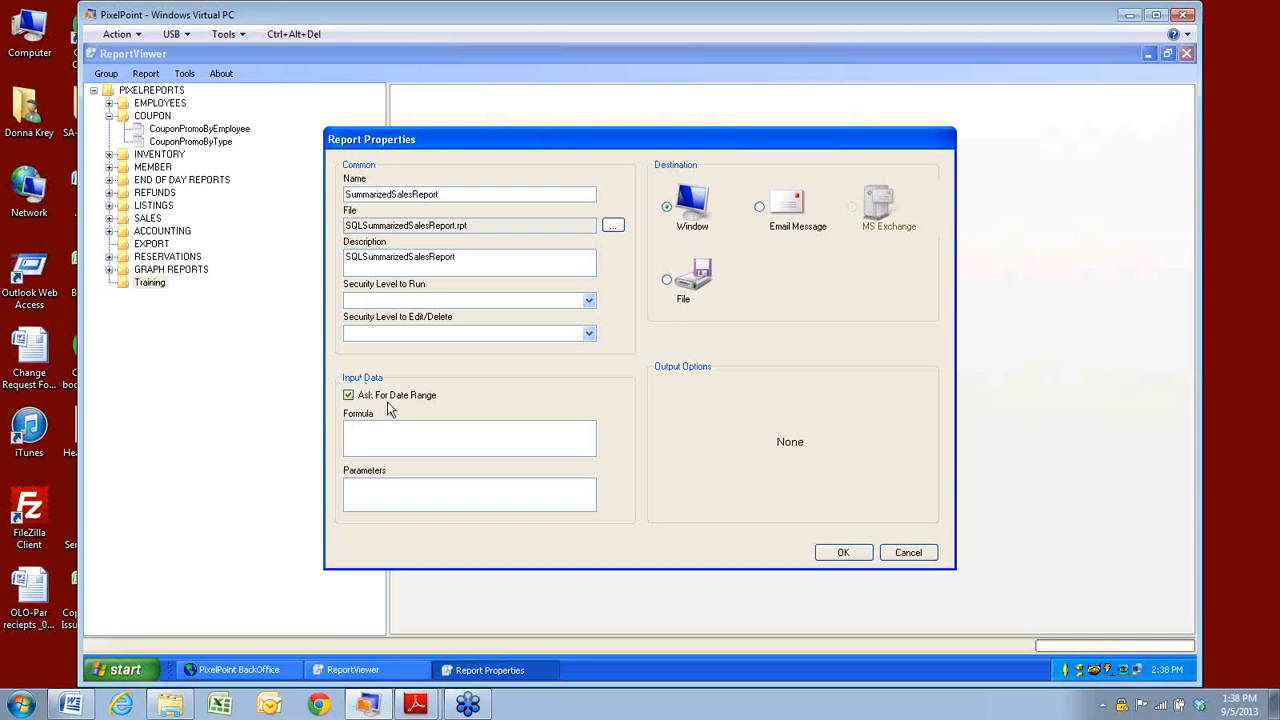
click(373, 445)
click(361, 437)
Save SummarizedSalesReport into Training, toggle the details display off and on, then open Schedule Setup.
click(852, 556)
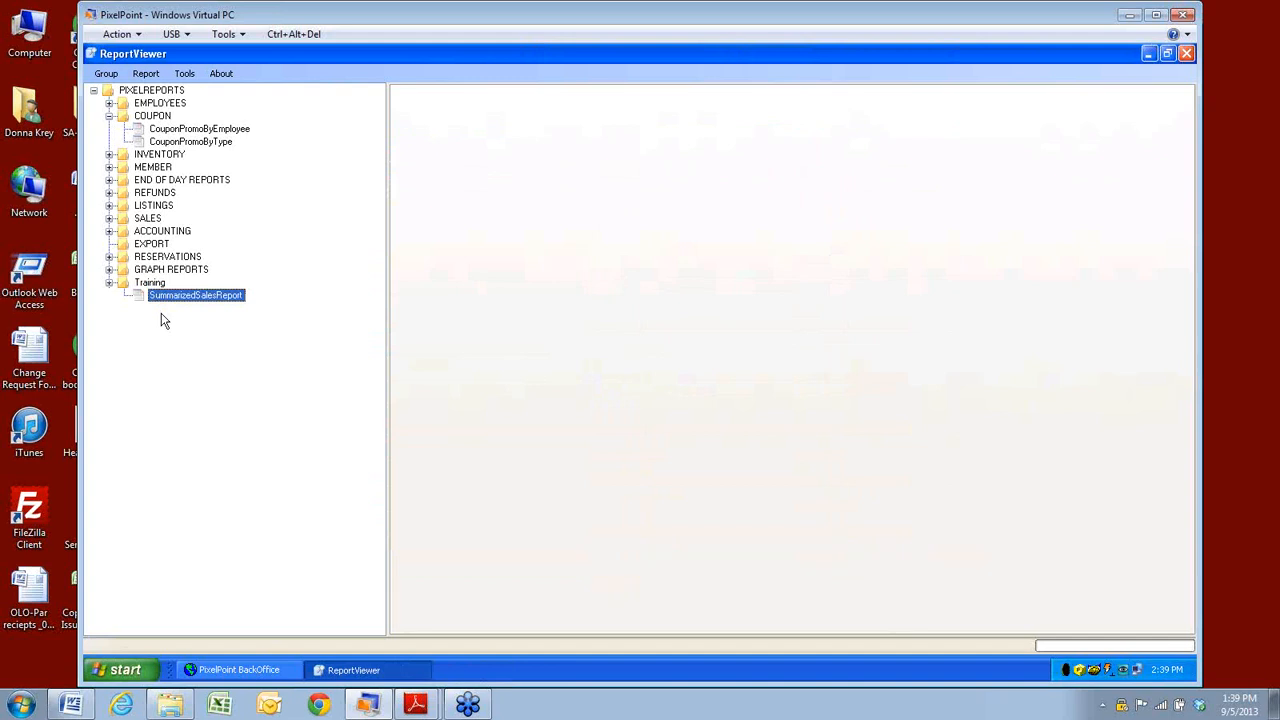
click(146, 74)
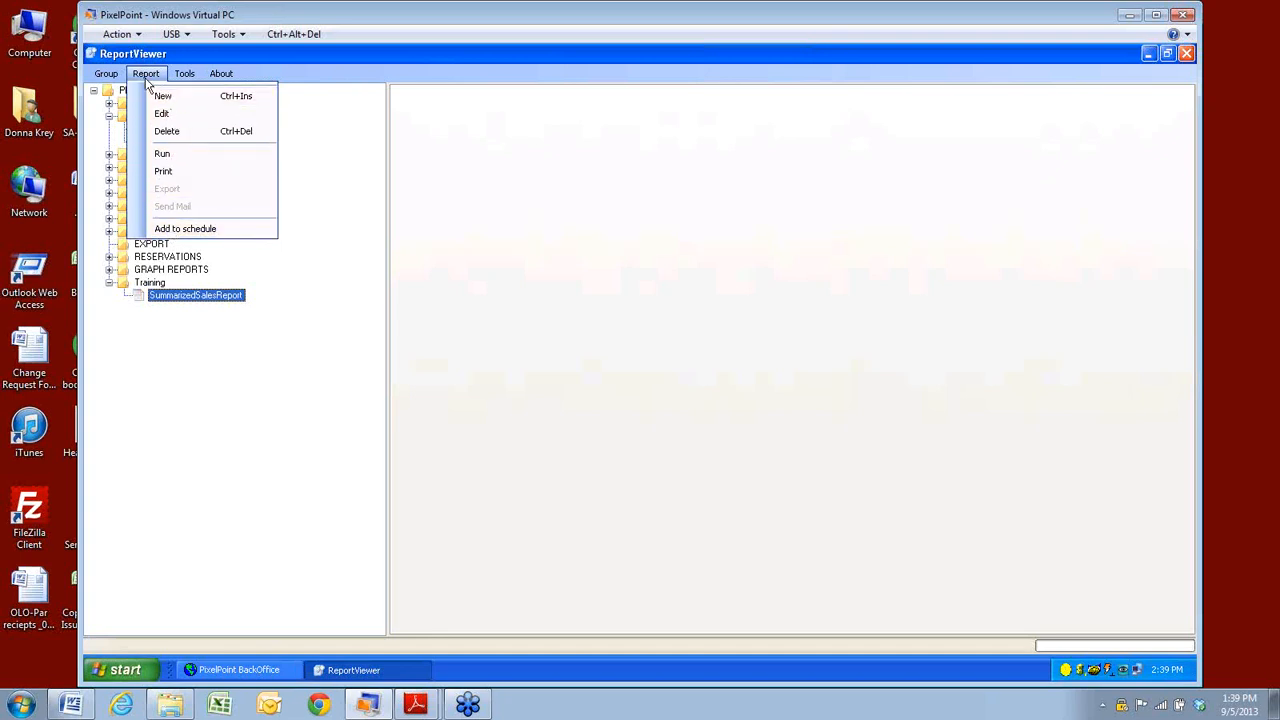
mouse_move(185, 82)
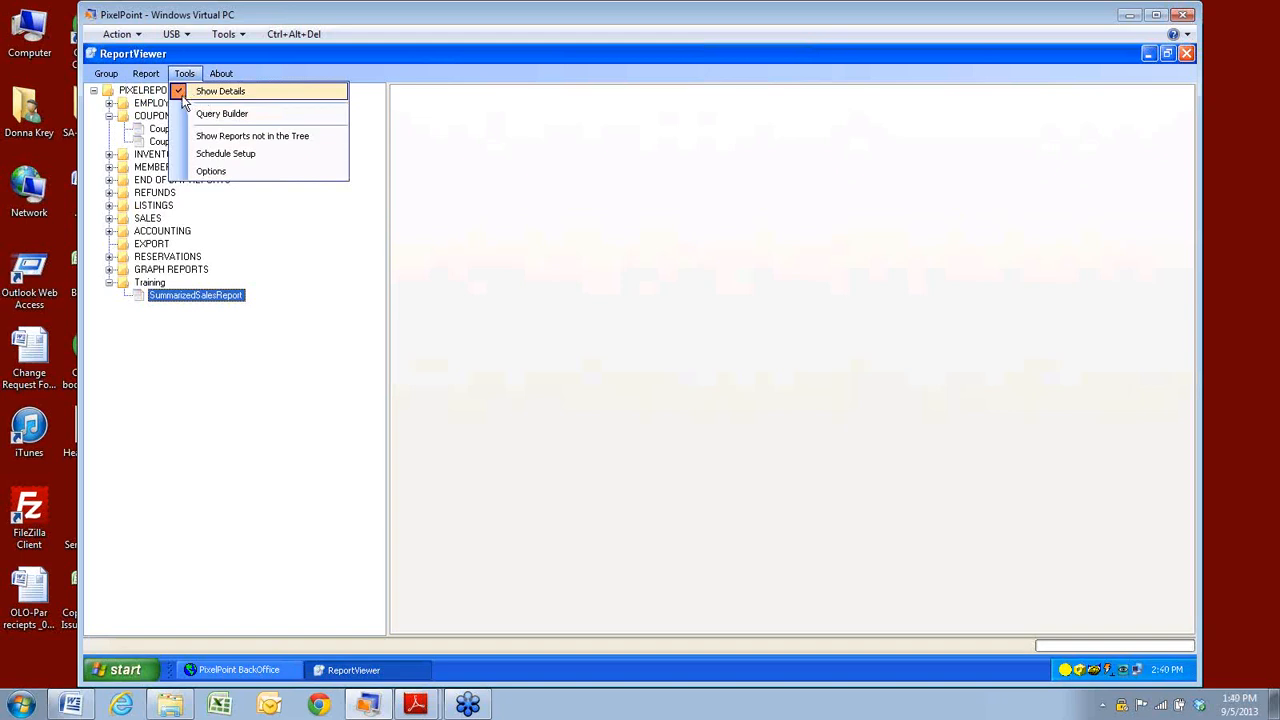
click(182, 97)
click(184, 73)
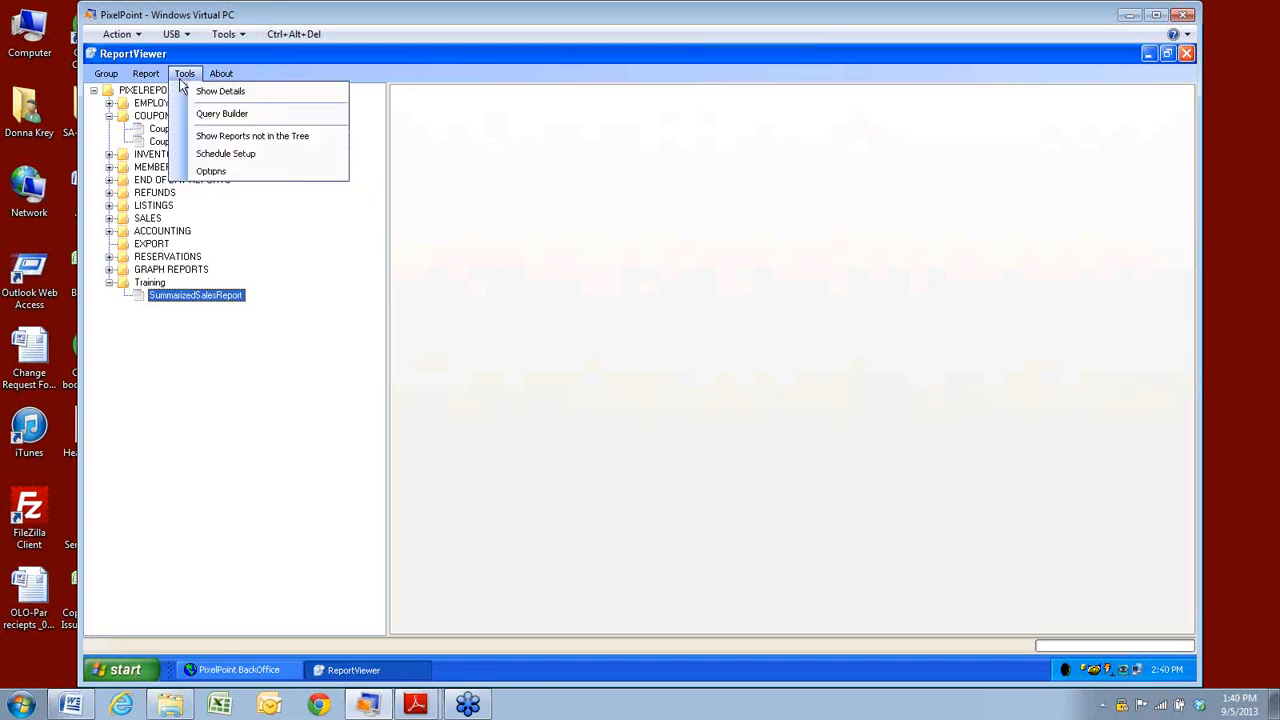
click(183, 91)
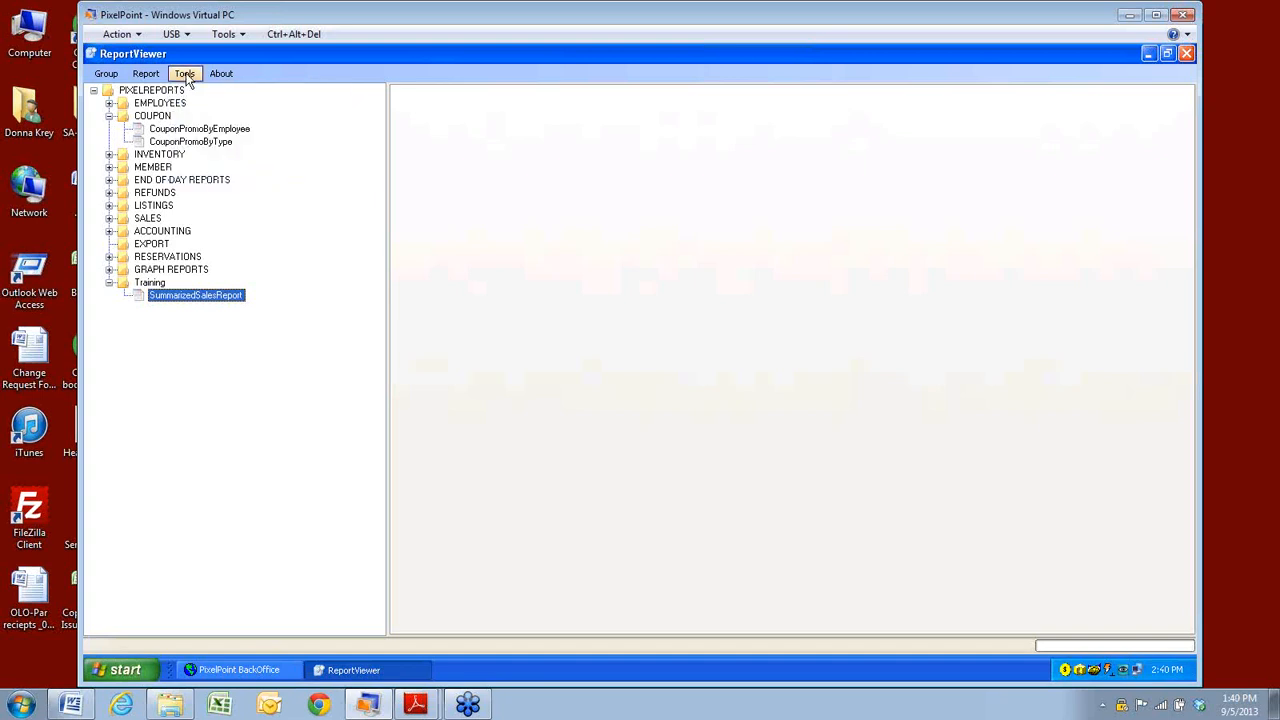
click(185, 74)
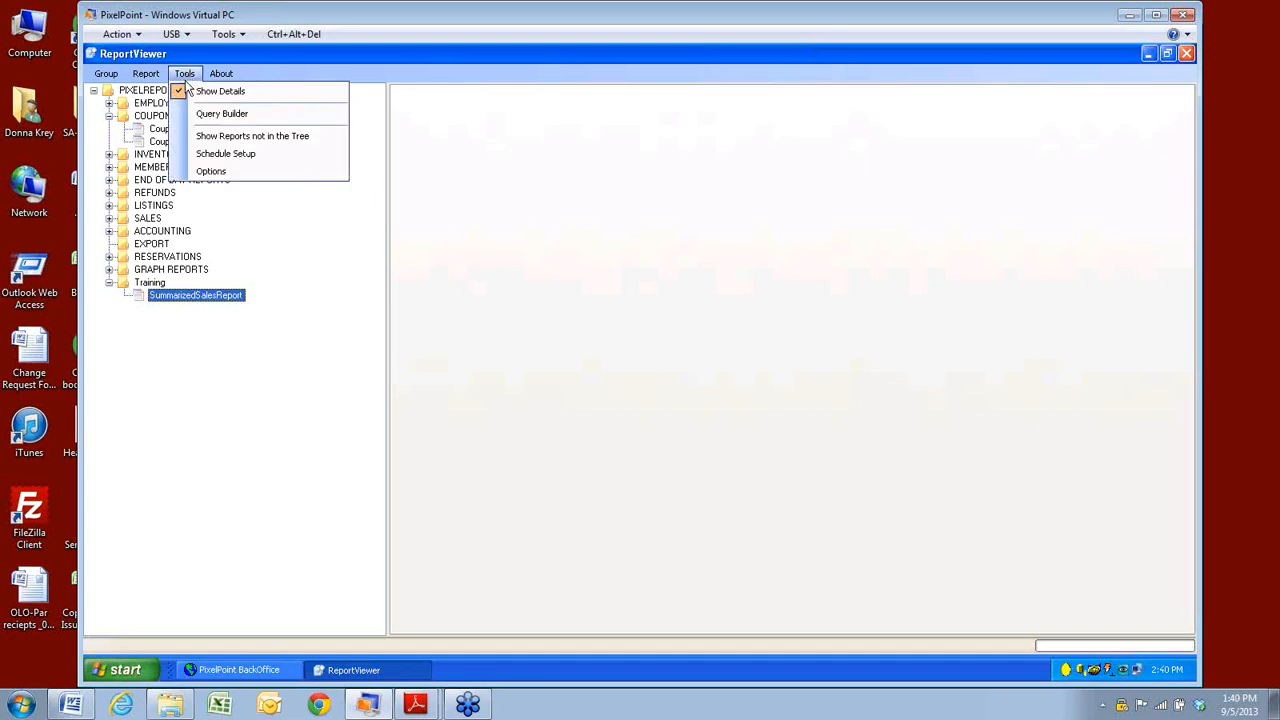
click(207, 154)
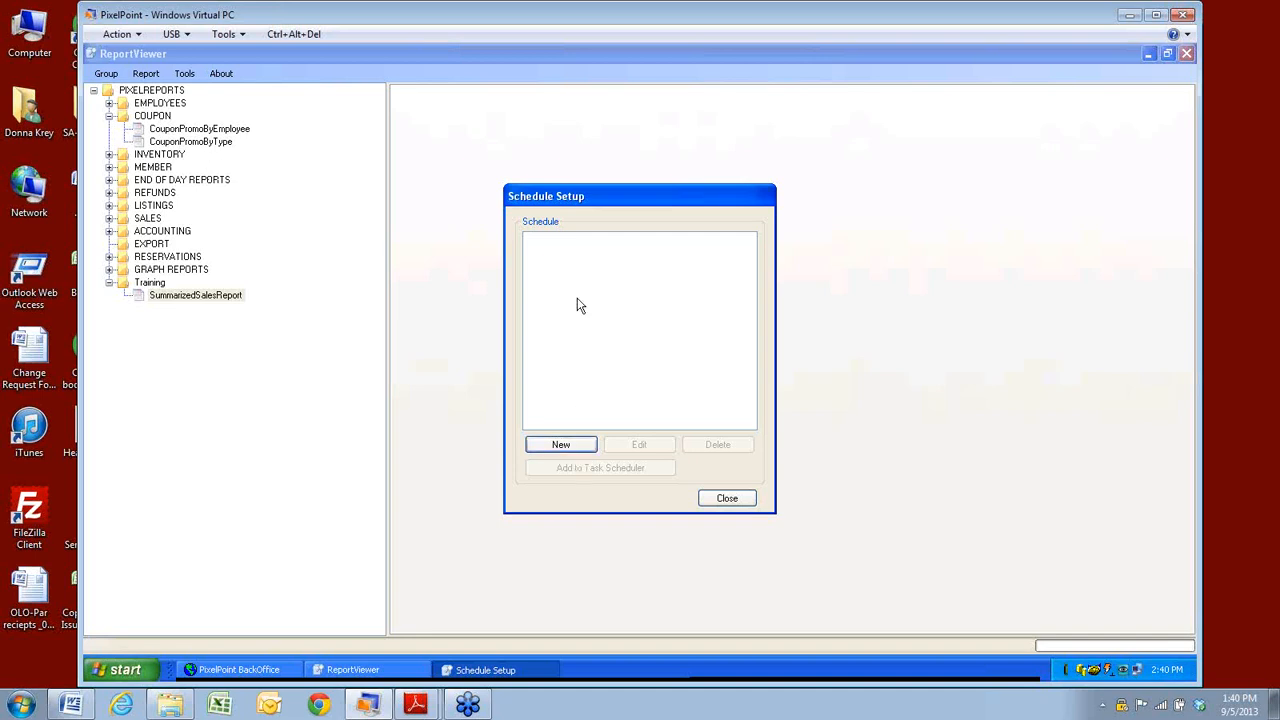
Start a schedule named 'EOD Reports', then clear the name and cancel it.
click(563, 444)
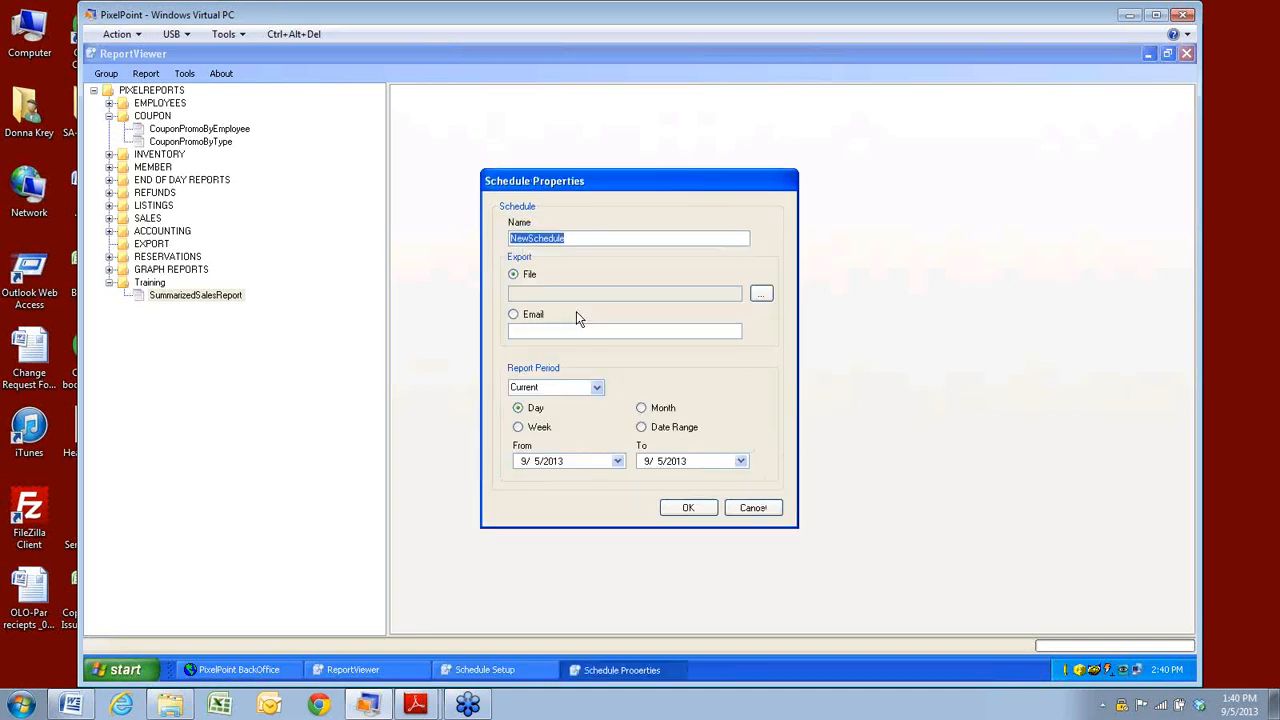
text(EOD Reports)
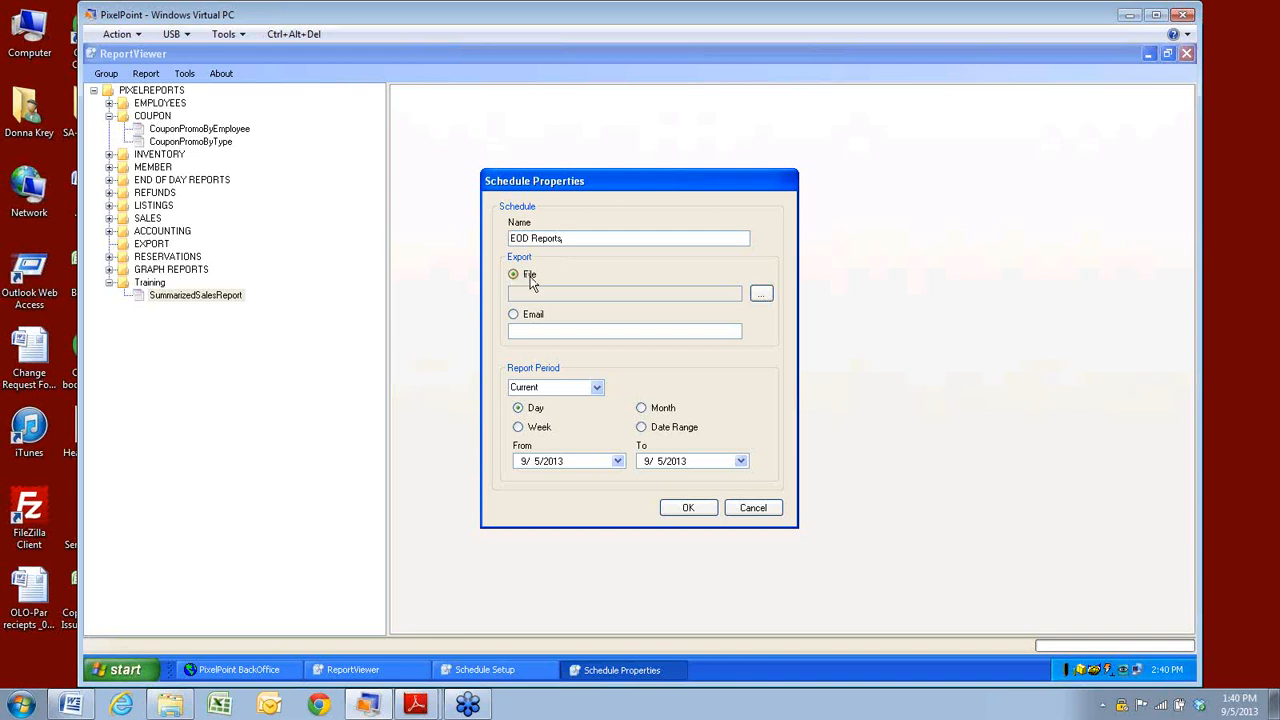
click(765, 297)
mouse_move(759, 239)
key(BackSpace)
key(BackSpace)
drag(531, 236, 430, 229)
key(BackSpace)
click(750, 508)
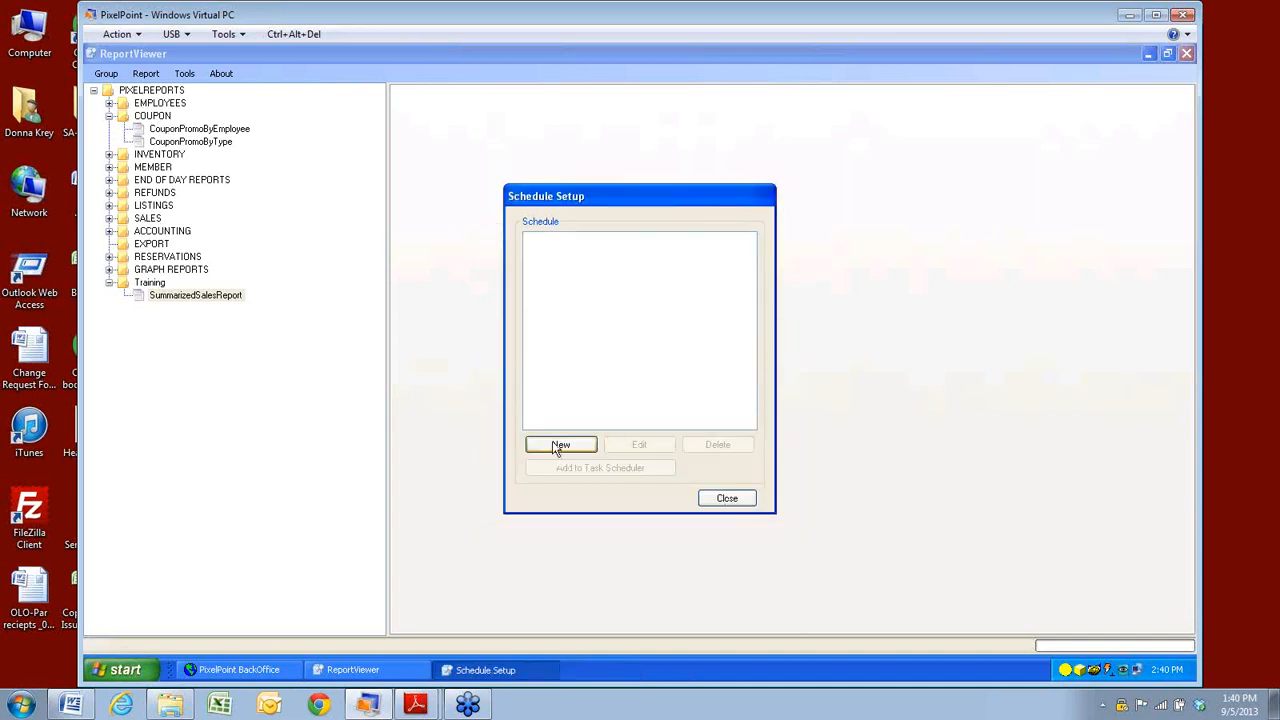
Start a new schedule again and choose a user folder on C: as the export folder.
click(560, 445)
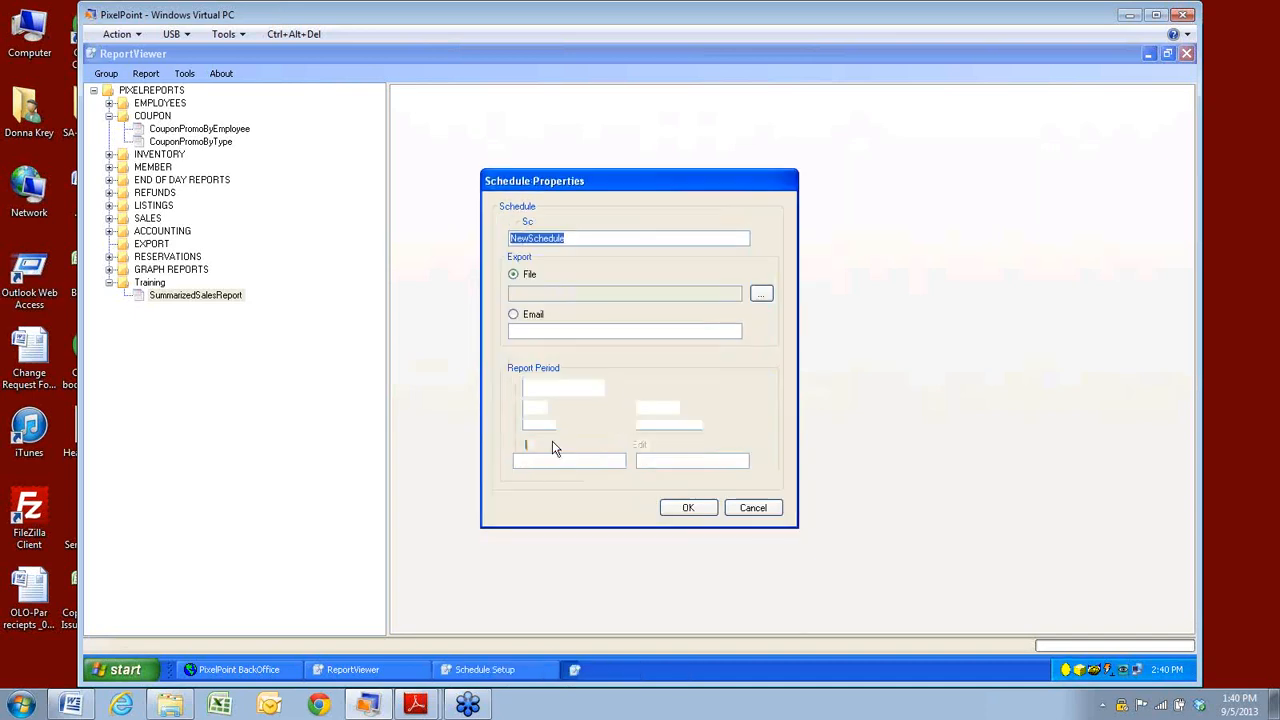
click(567, 239)
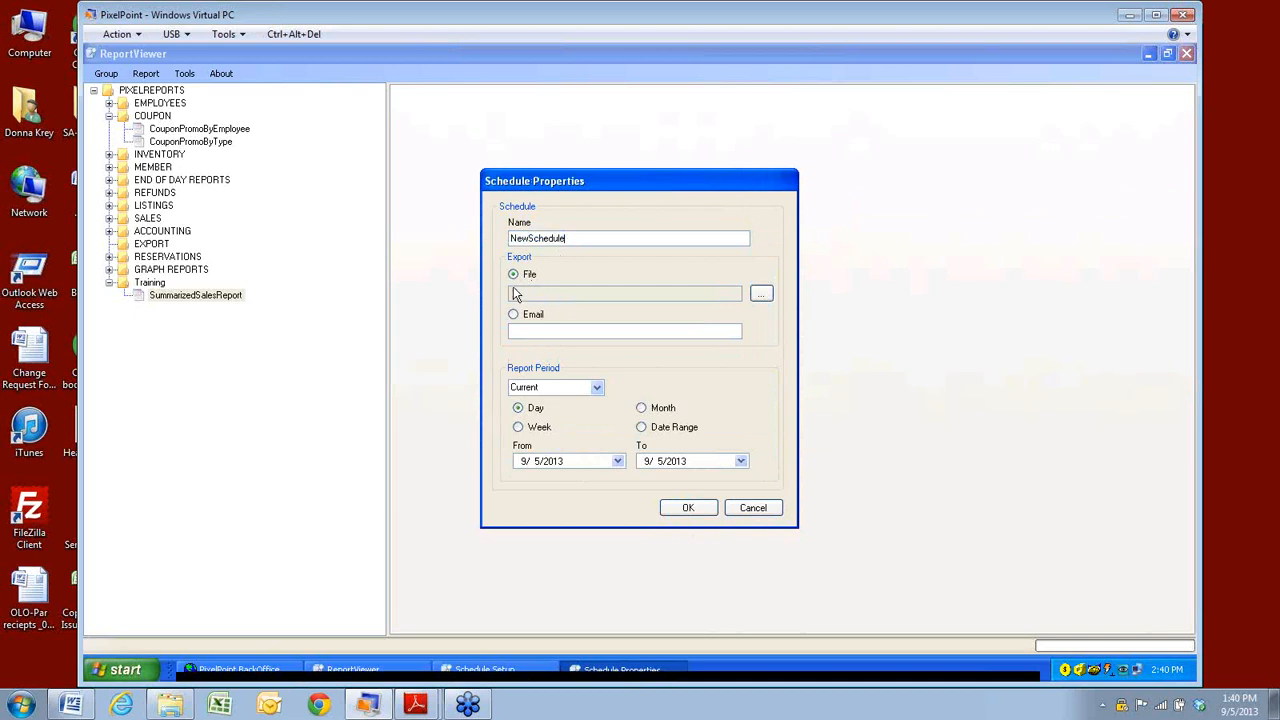
click(757, 297)
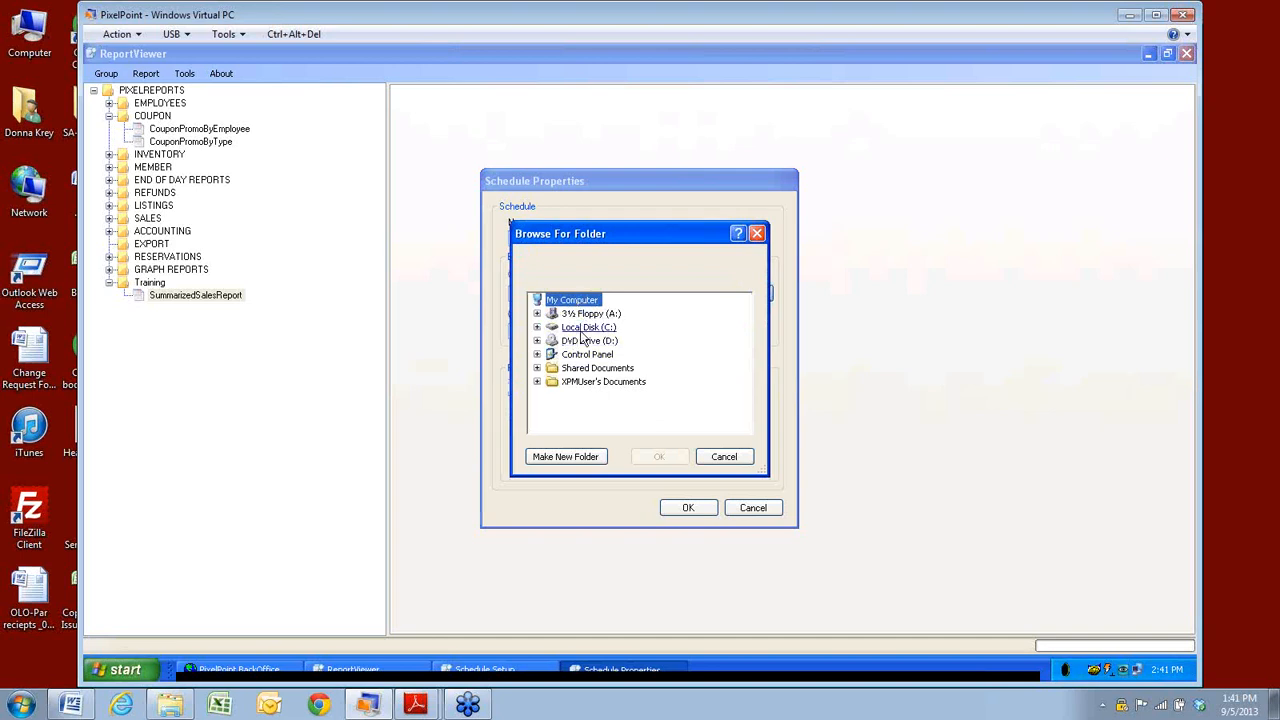
click(537, 327)
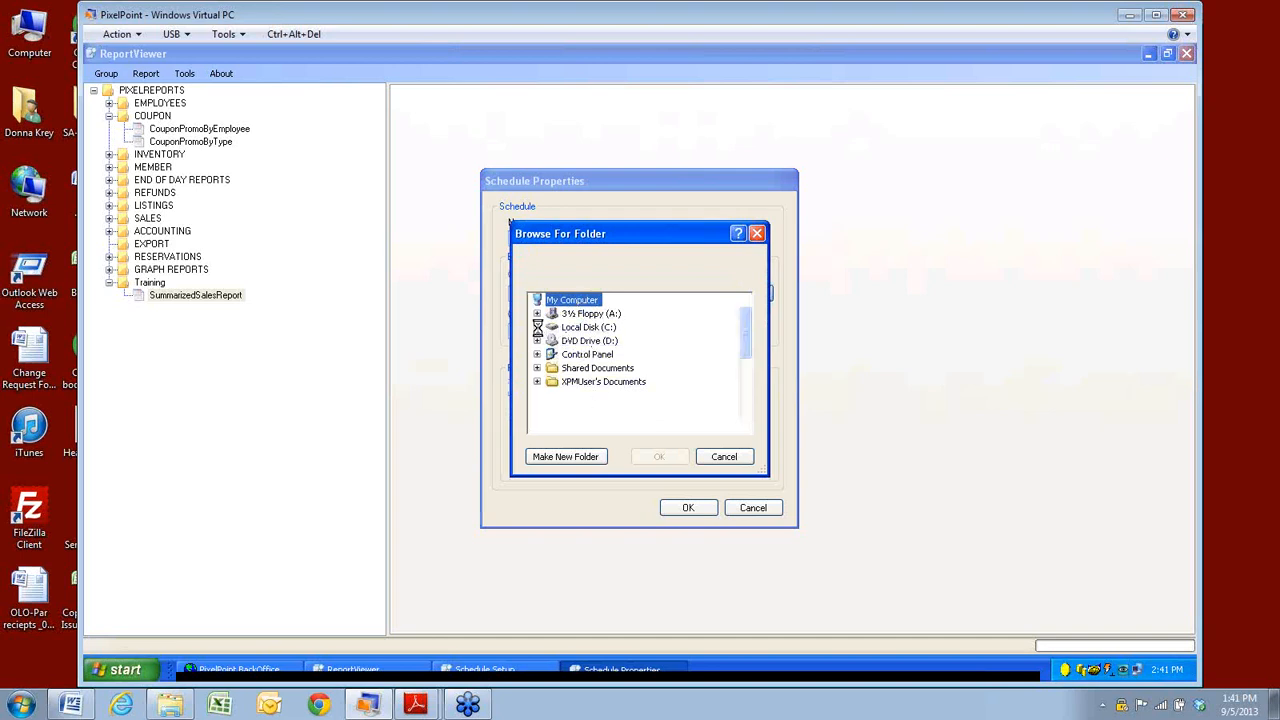
double_click(588, 368)
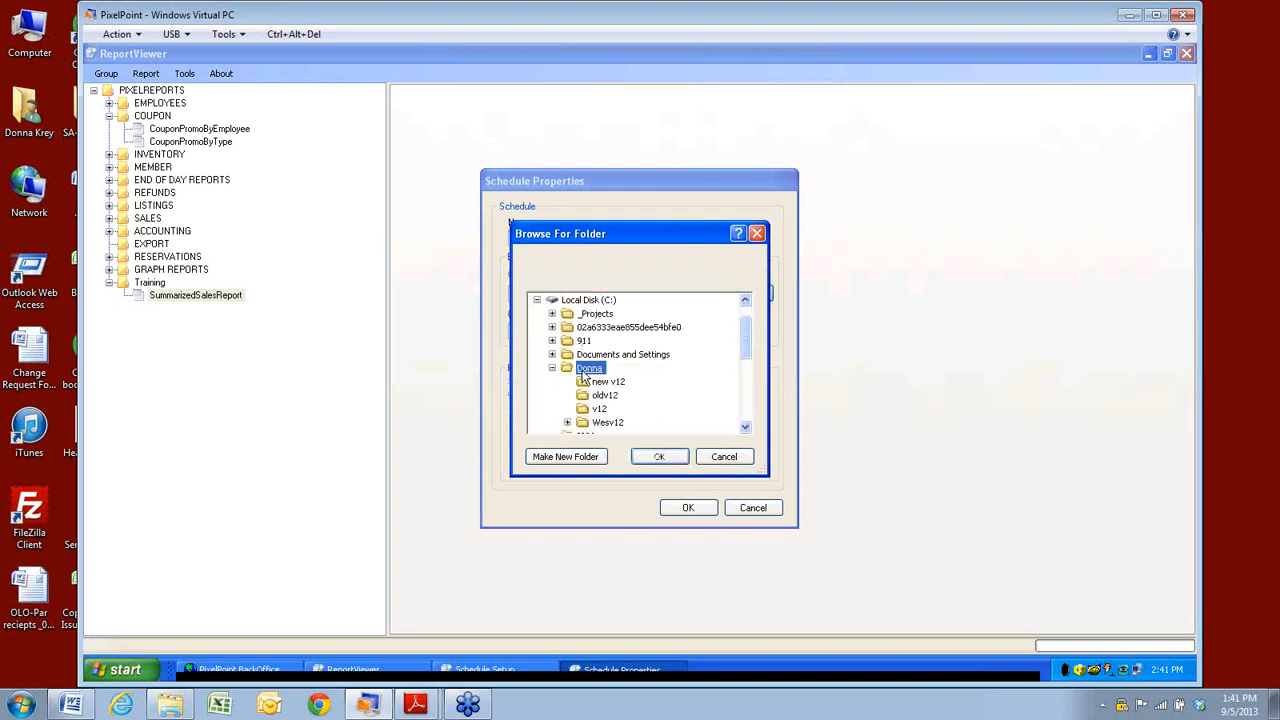
click(659, 460)
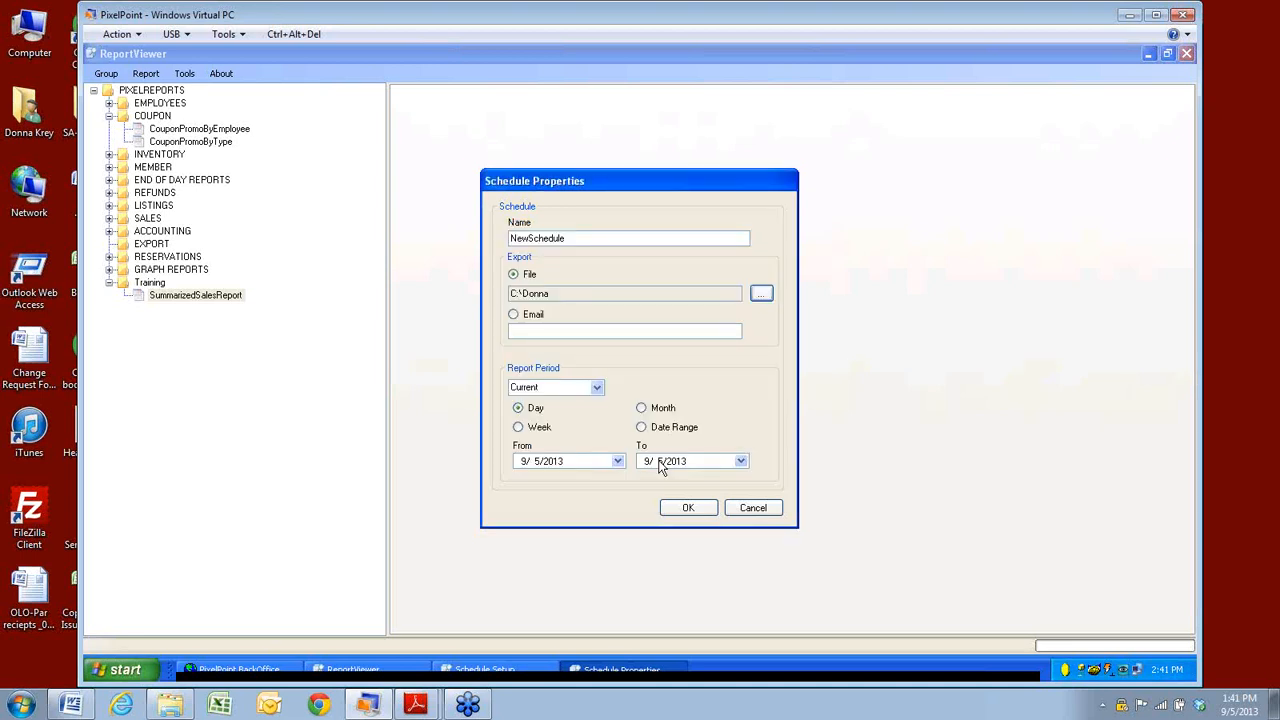
Switch delivery to Email, enter the recipient's e-mail address, keep Current period, and save.
click(513, 316)
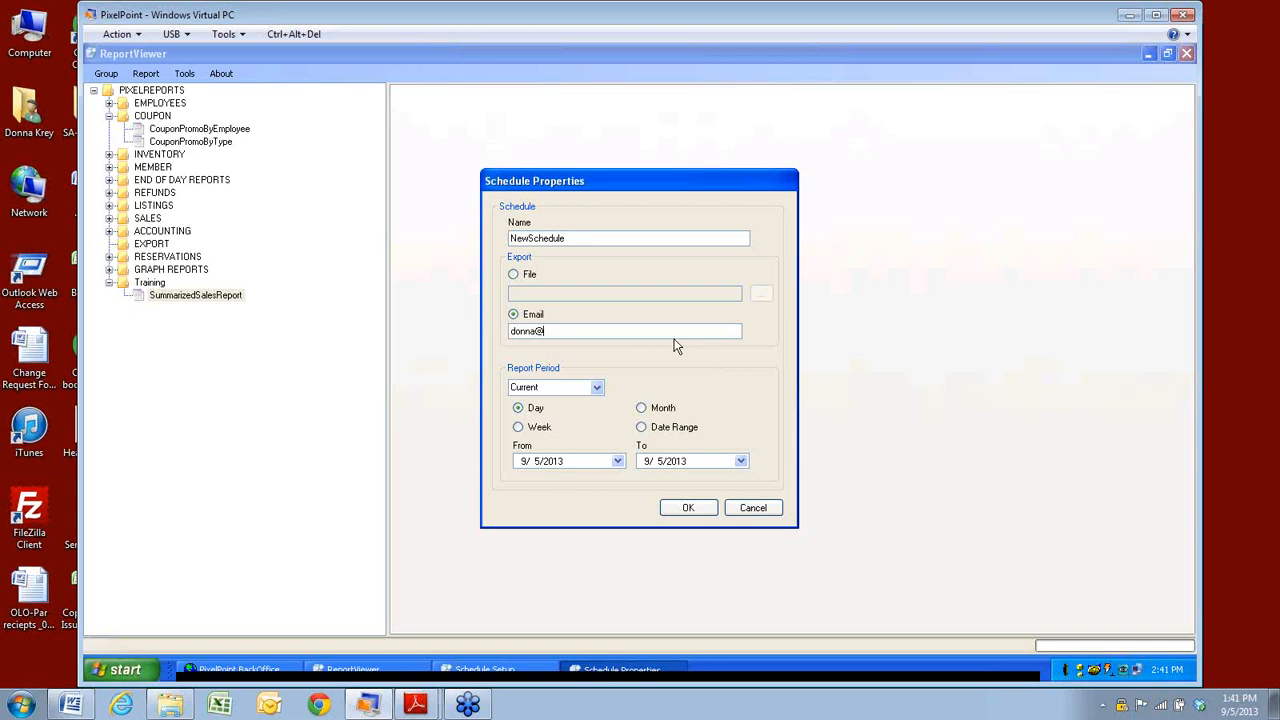
click(597, 389)
click(598, 389)
click(695, 514)
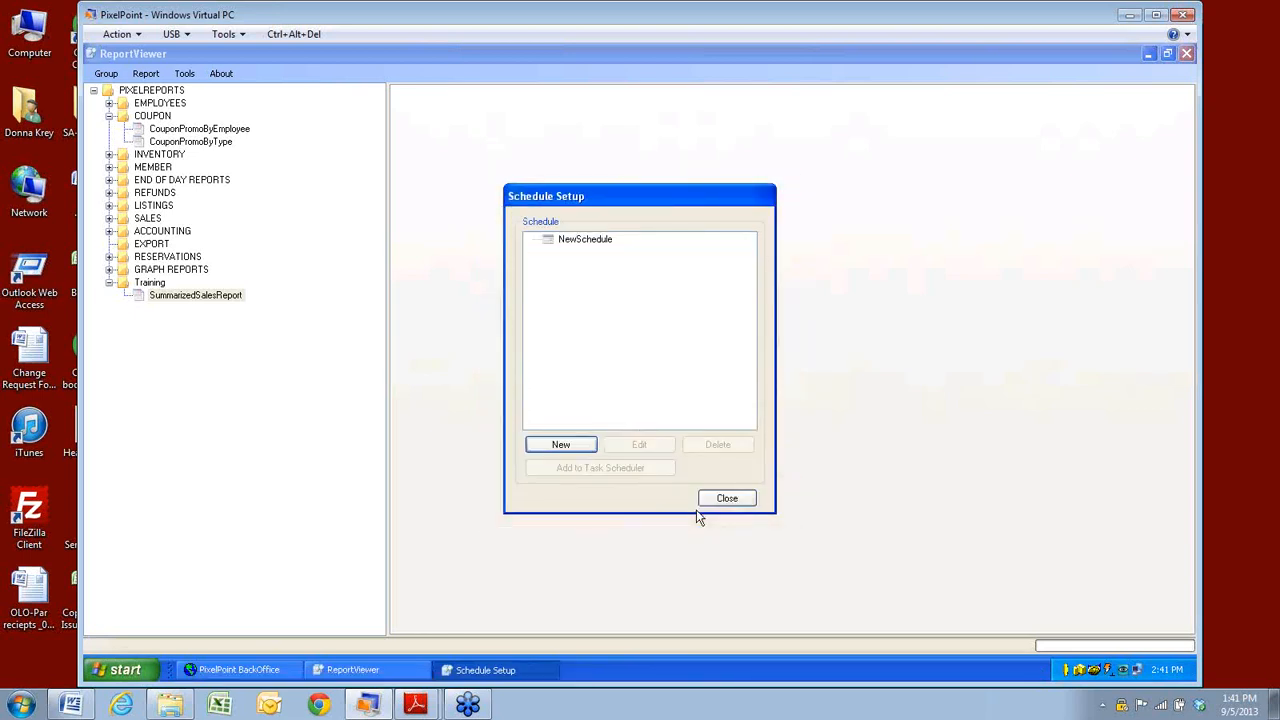
Close Schedule Setup and add SummarizedSalesReport to NewSchedule via Report > Add to schedule.
click(739, 502)
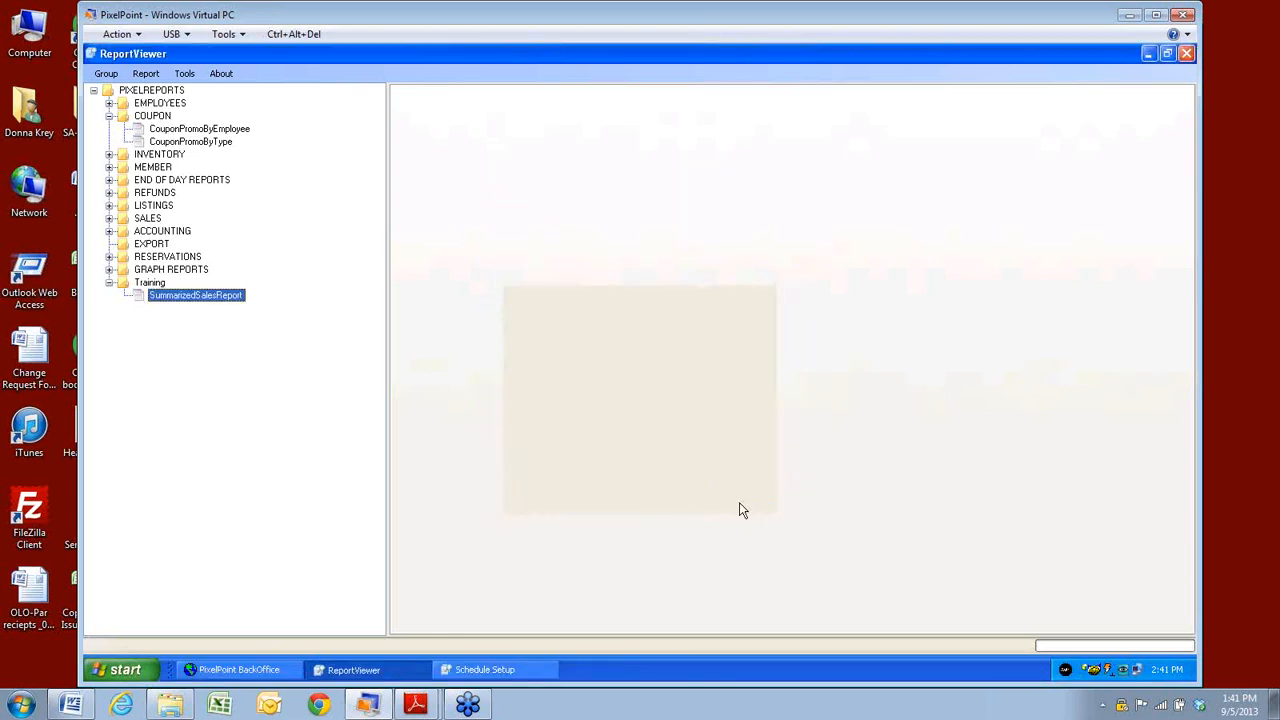
click(184, 75)
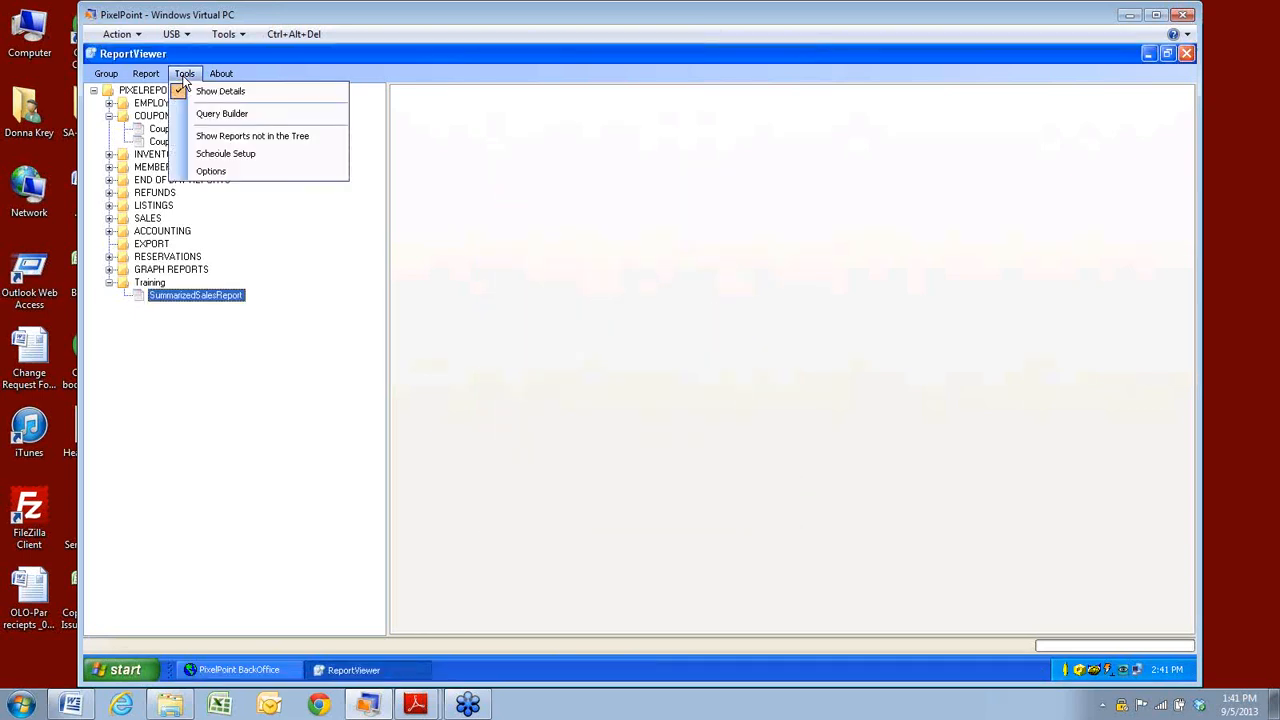
mouse_move(146, 74)
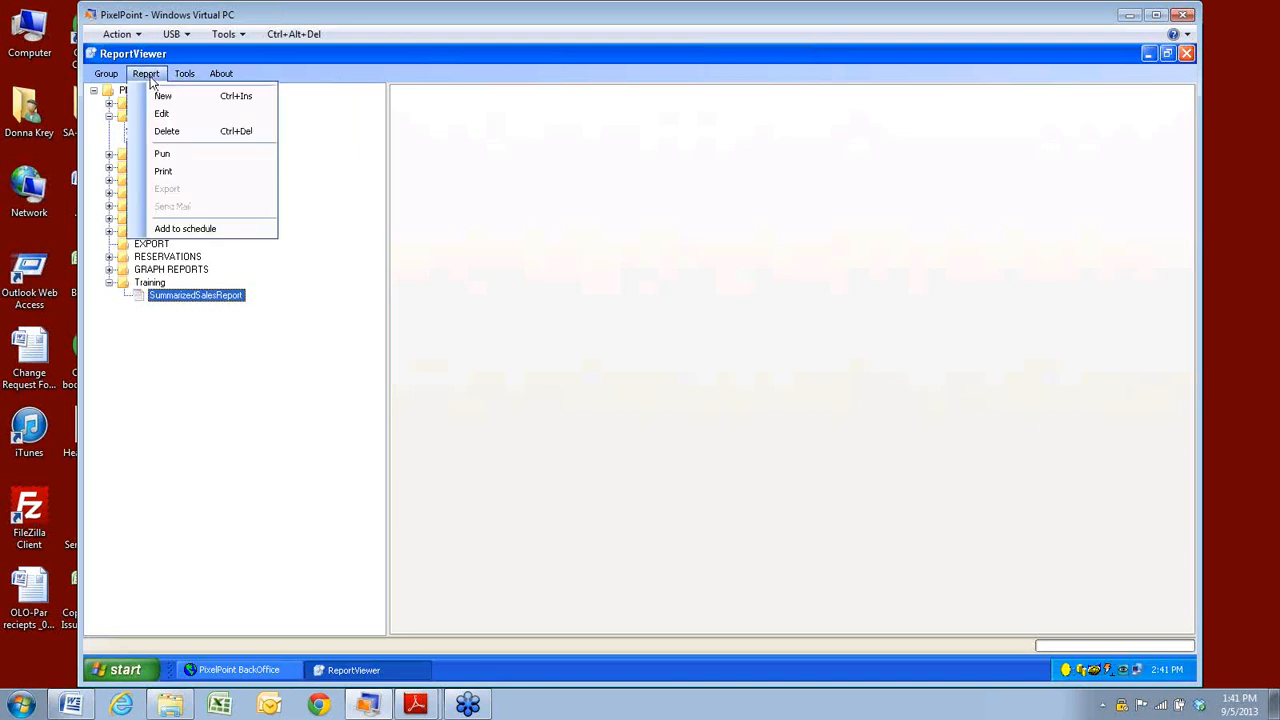
click(168, 232)
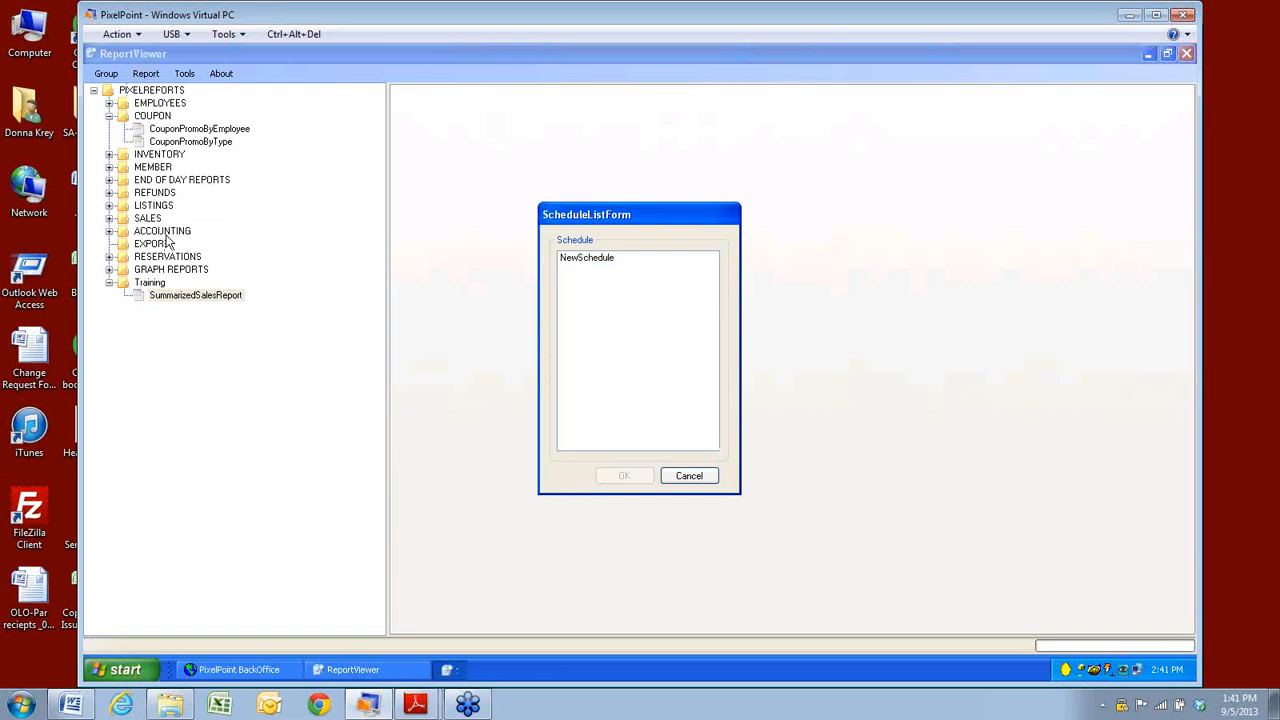
click(584, 262)
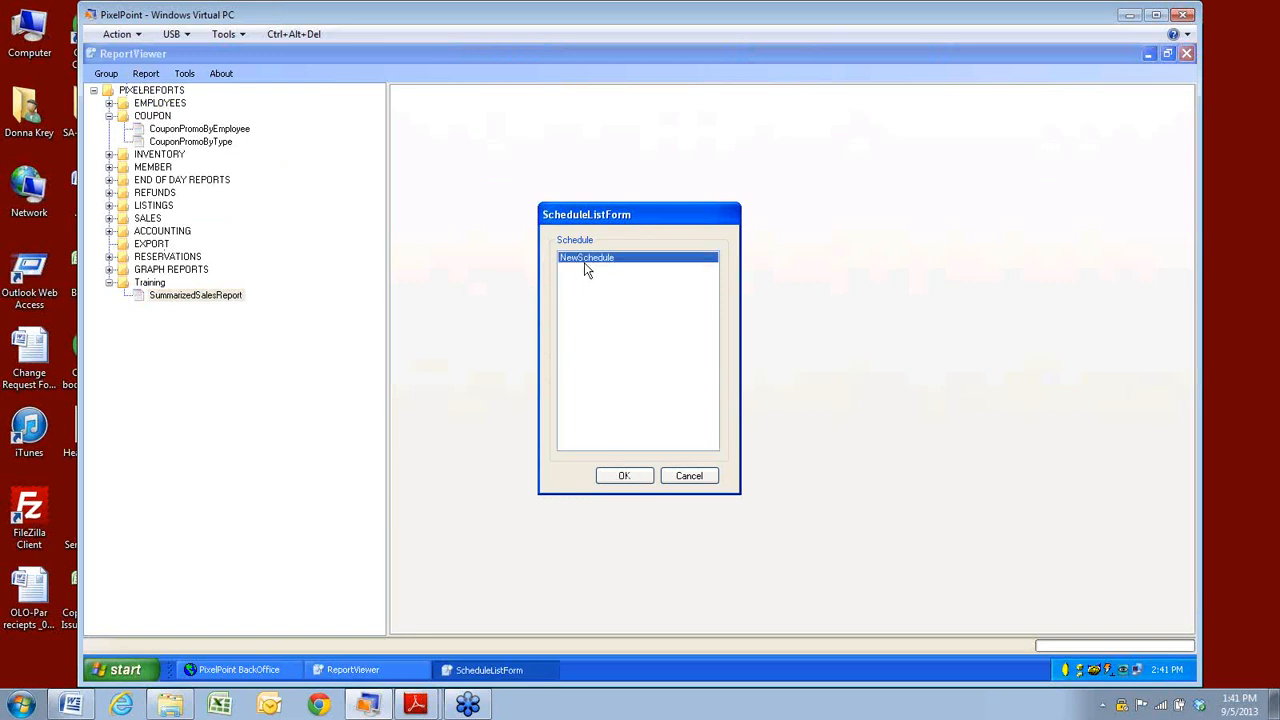
click(623, 478)
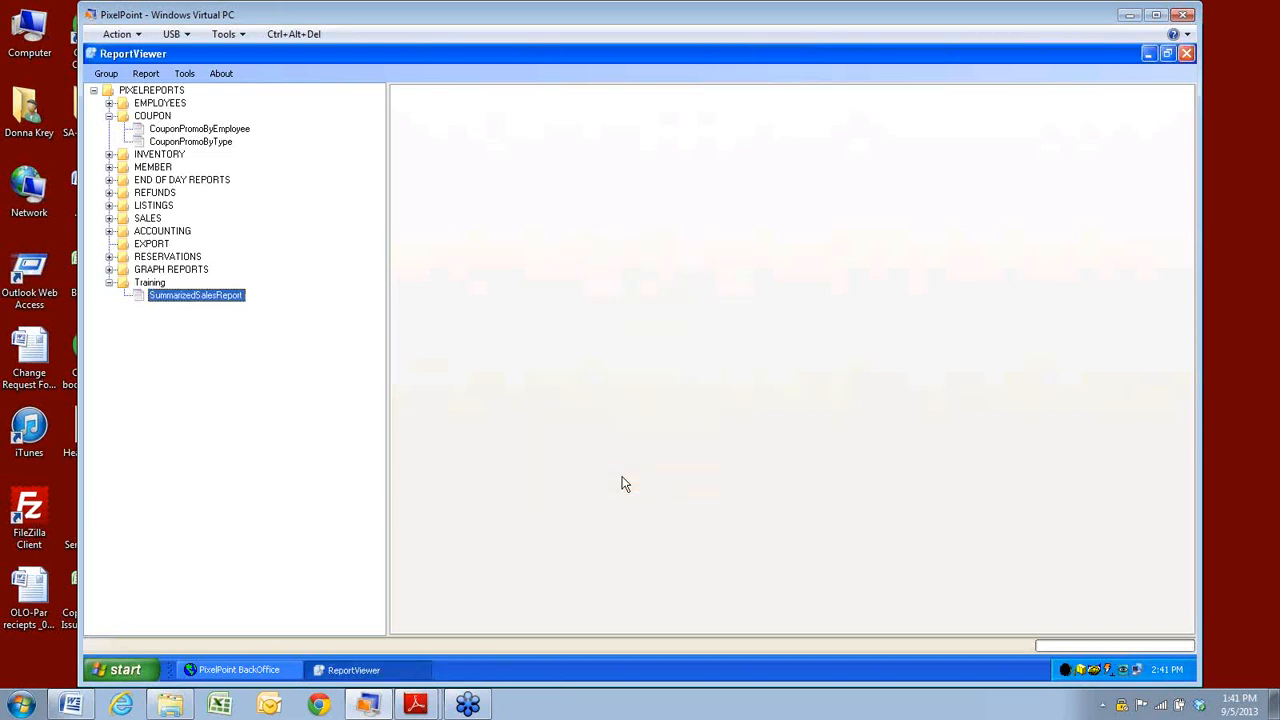
Reopen Schedule Setup and check SummarizedSalesReport is listed under NewSchedule.
click(185, 75)
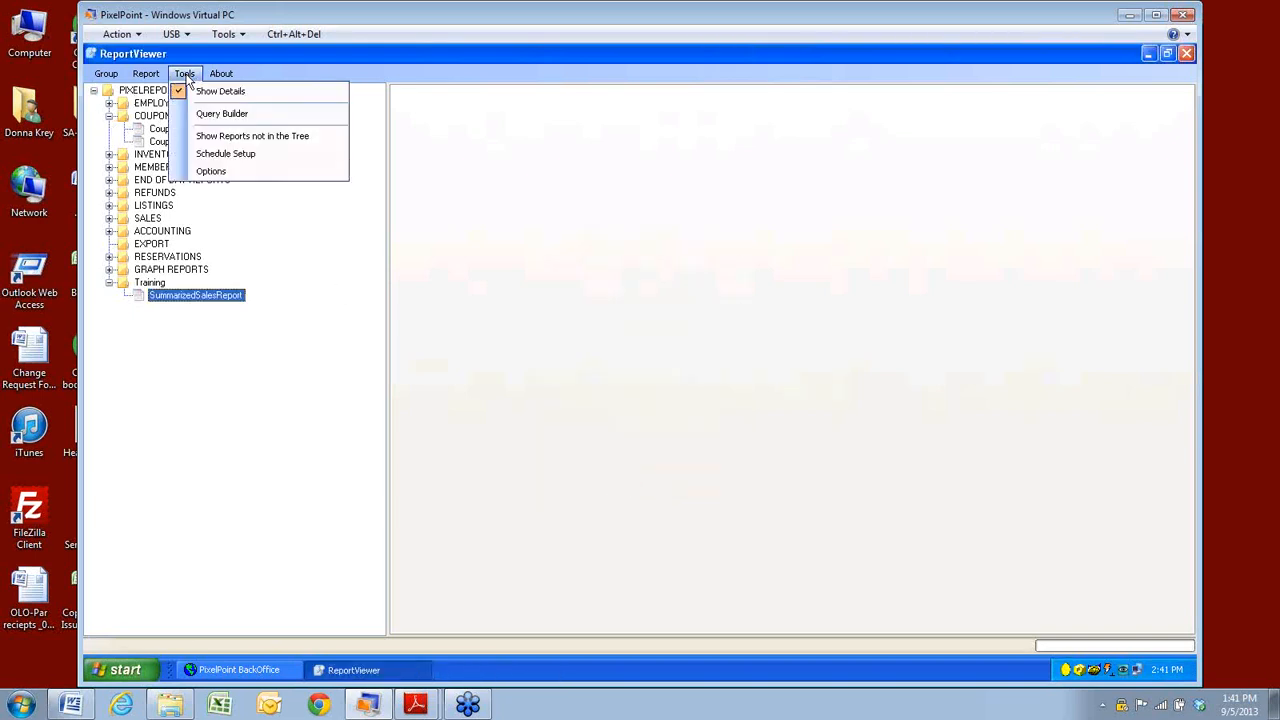
click(230, 155)
click(595, 251)
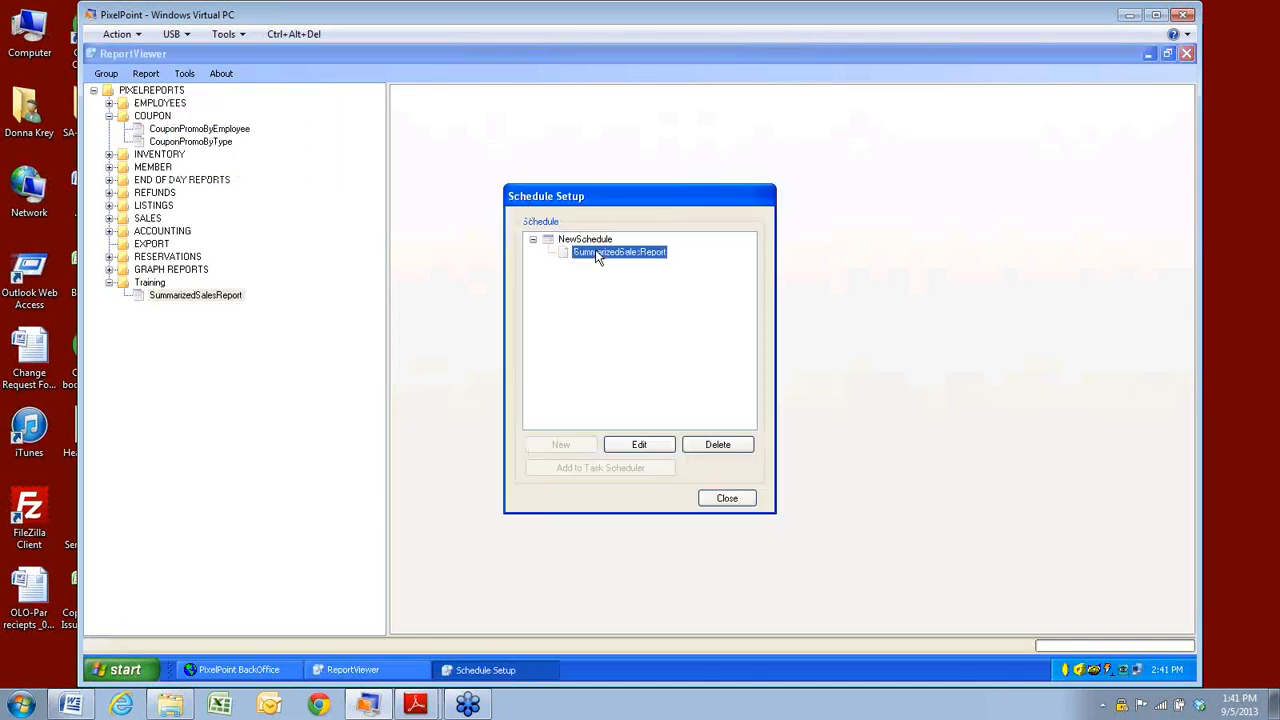
click(585, 241)
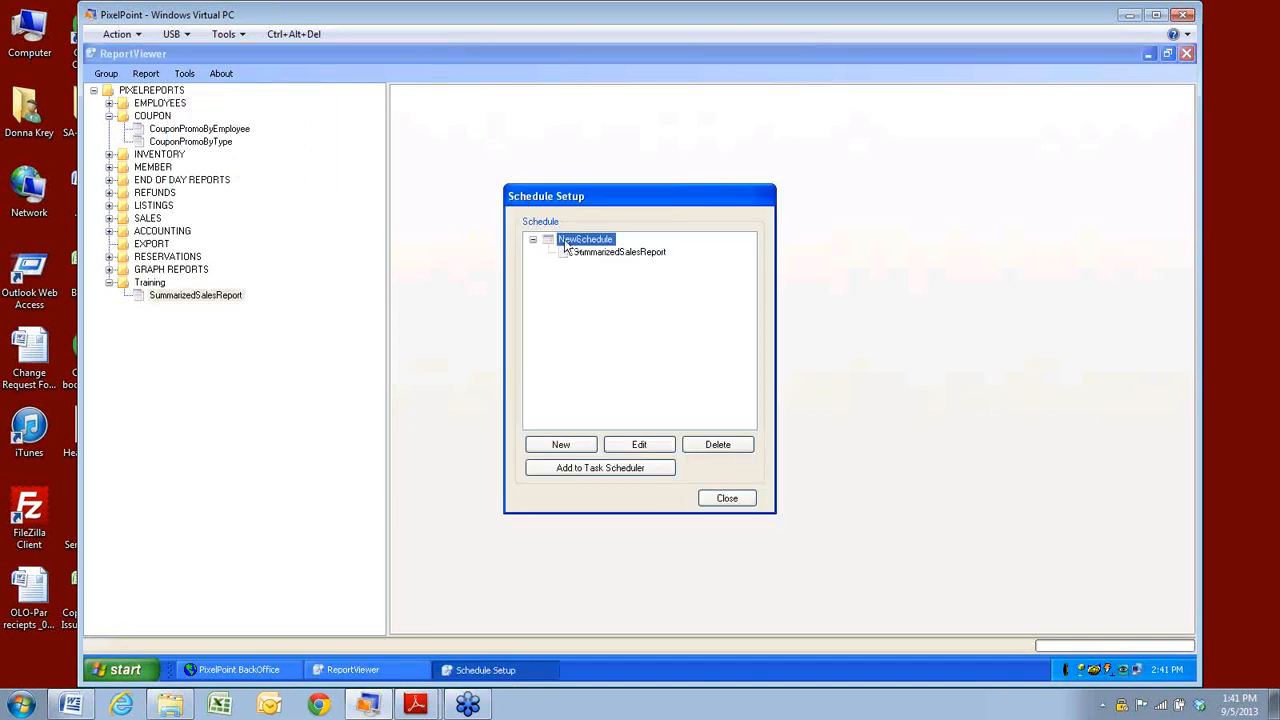
click(650, 447)
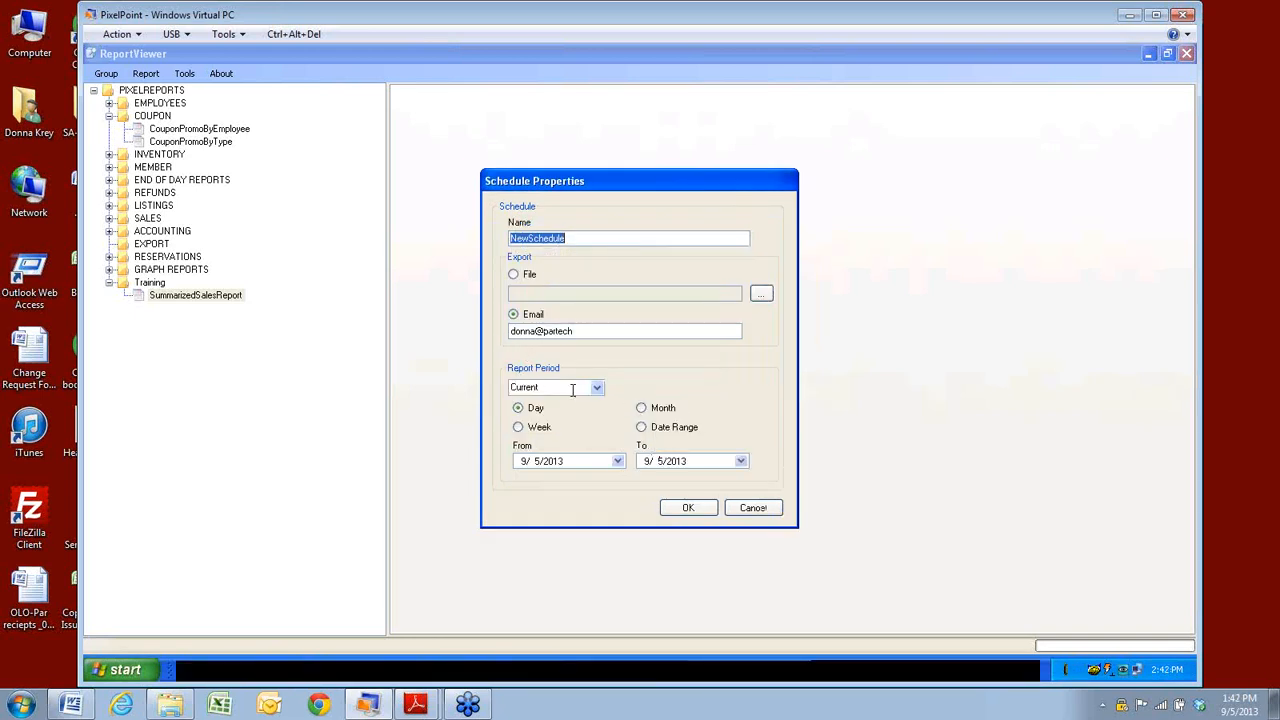
click(518, 426)
click(595, 388)
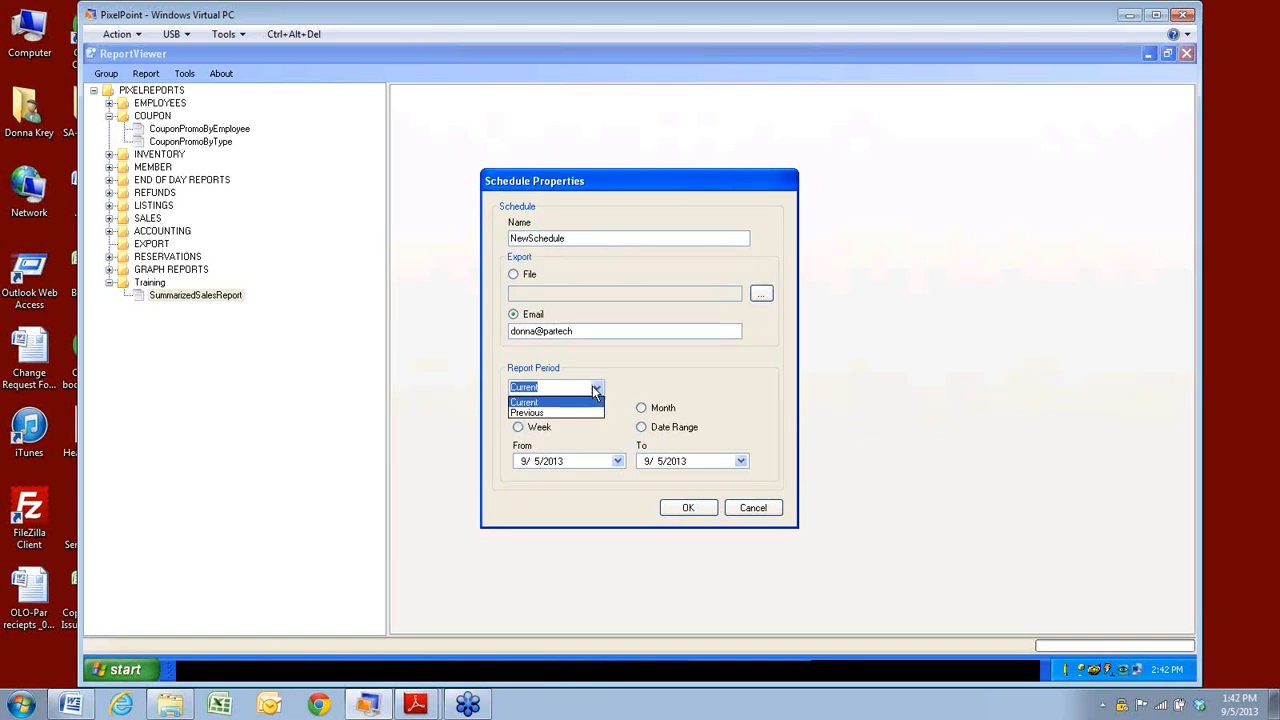
click(595, 389)
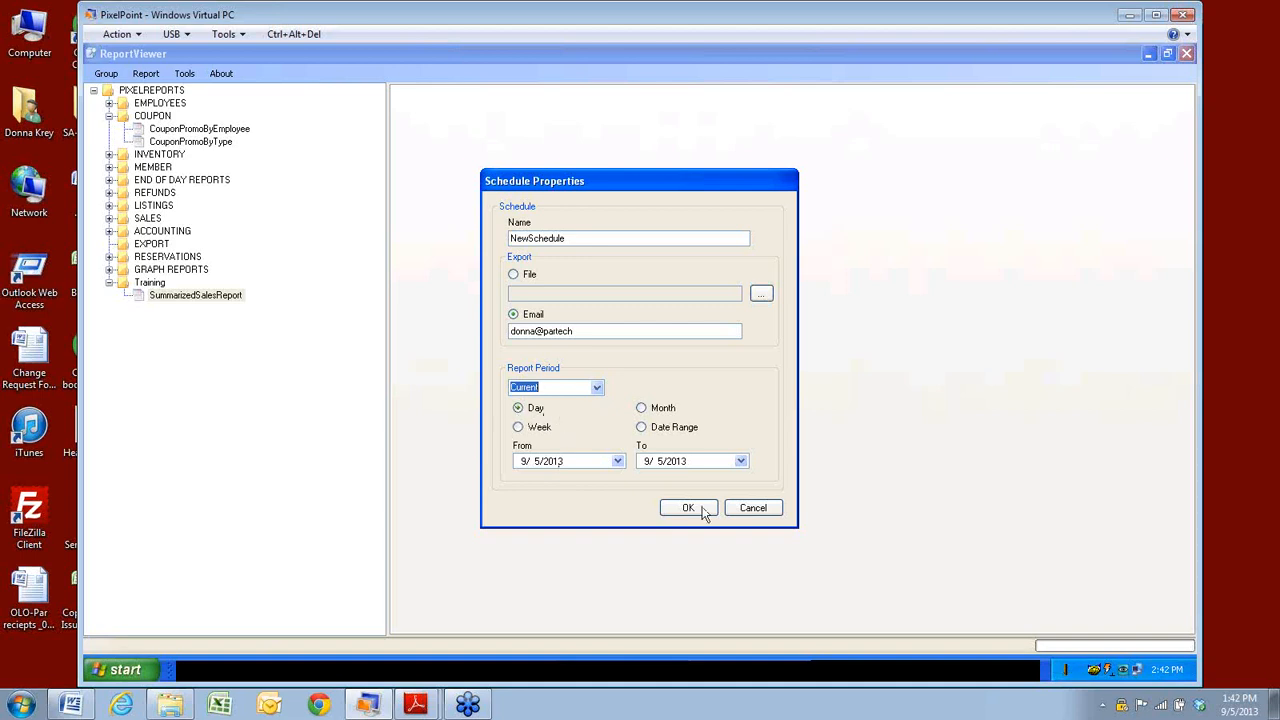
click(749, 509)
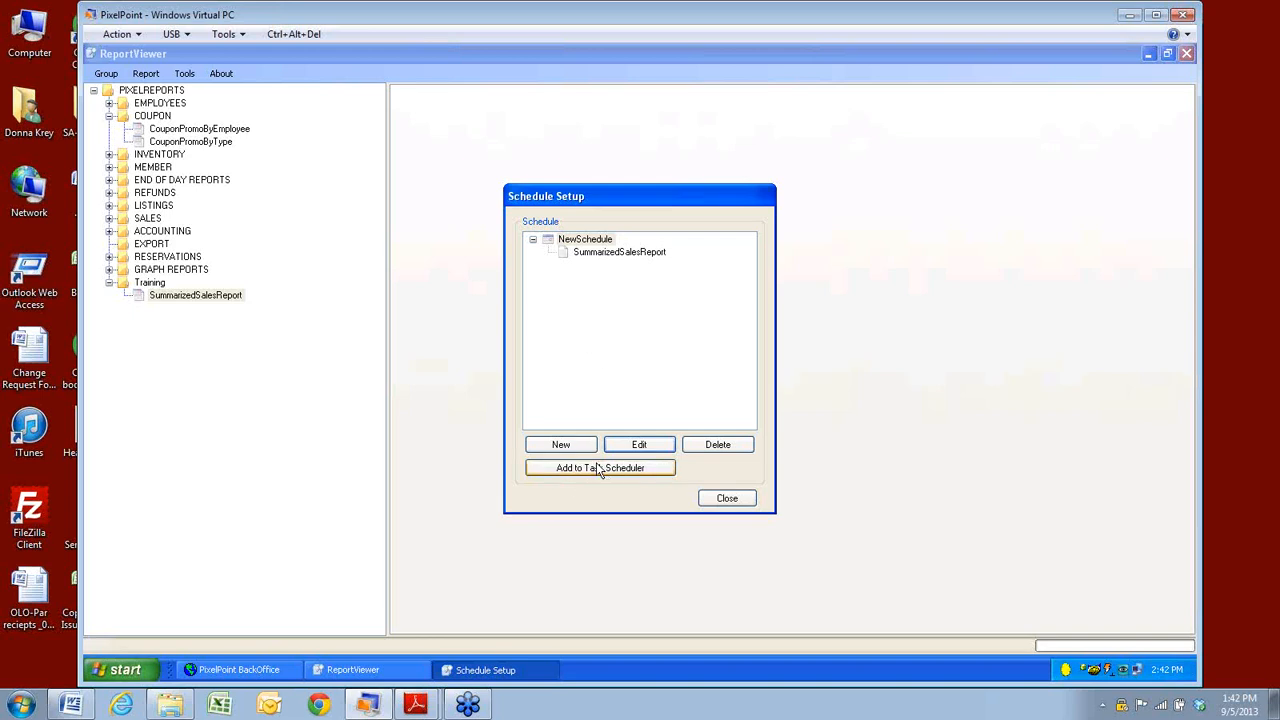
Add NewSchedule to Task Scheduler with only Sunday ticked under Days of week.
click(591, 471)
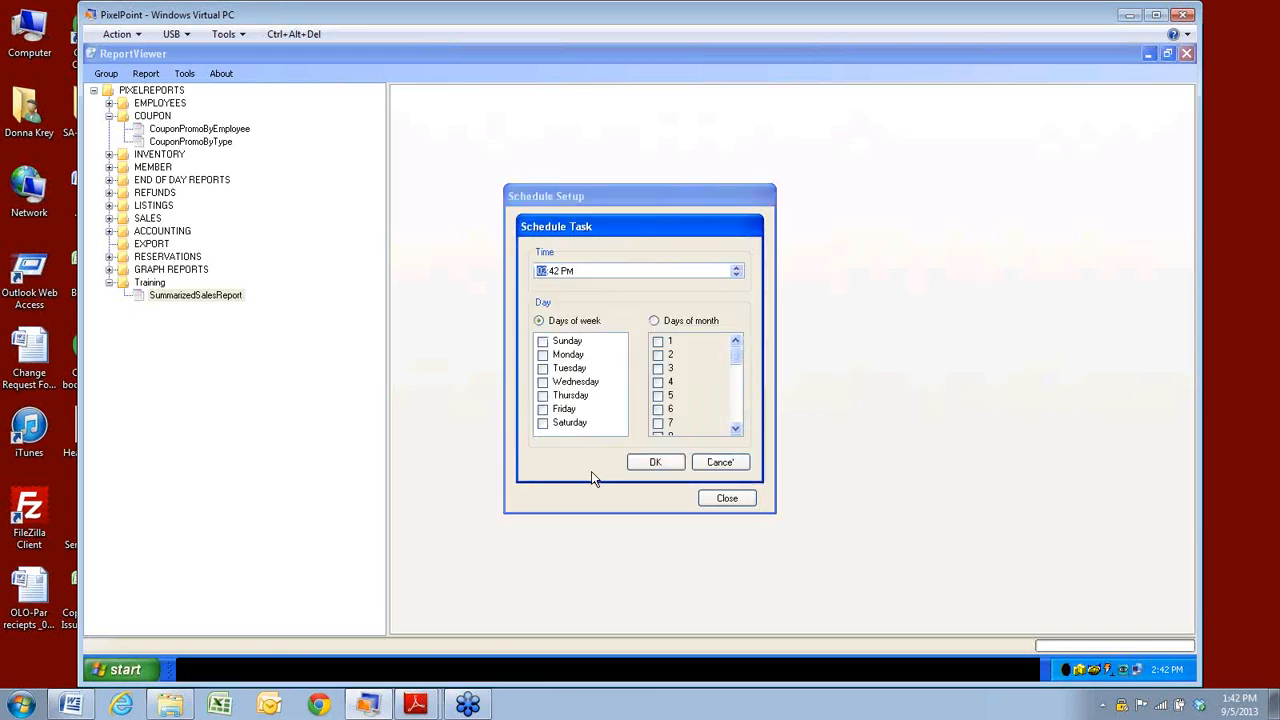
click(568, 270)
click(542, 341)
click(542, 355)
click(542, 368)
click(542, 382)
click(542, 395)
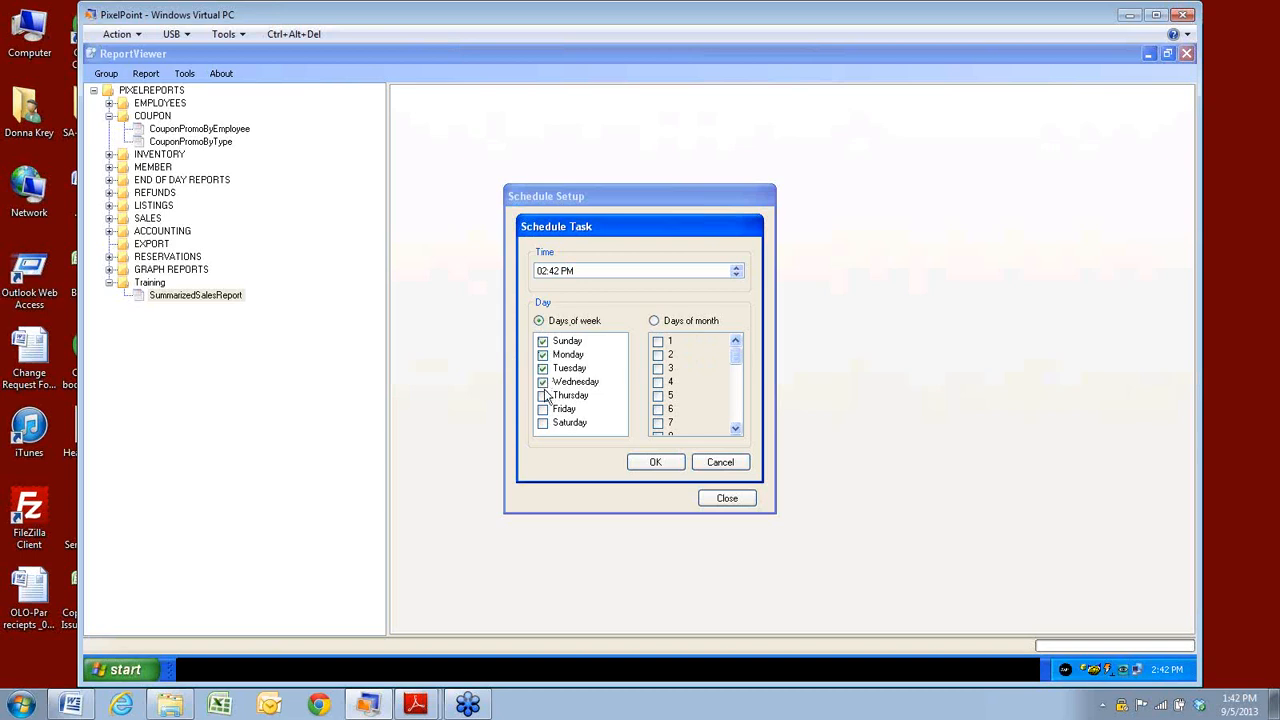
click(542, 409)
click(542, 423)
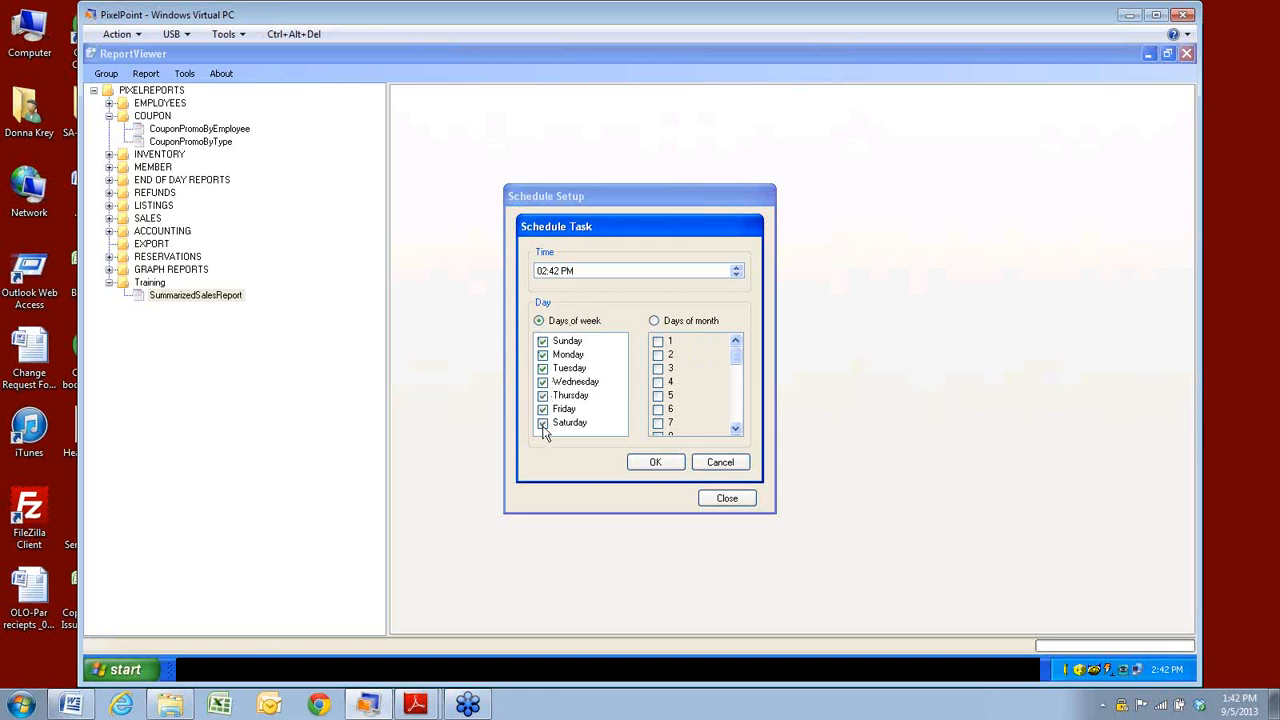
click(542, 355)
click(542, 368)
click(542, 382)
click(542, 395)
click(542, 409)
click(542, 423)
Set the run time hour to 3 and create the scheduled task.
click(587, 270)
click(544, 274)
text(3)
click(656, 464)
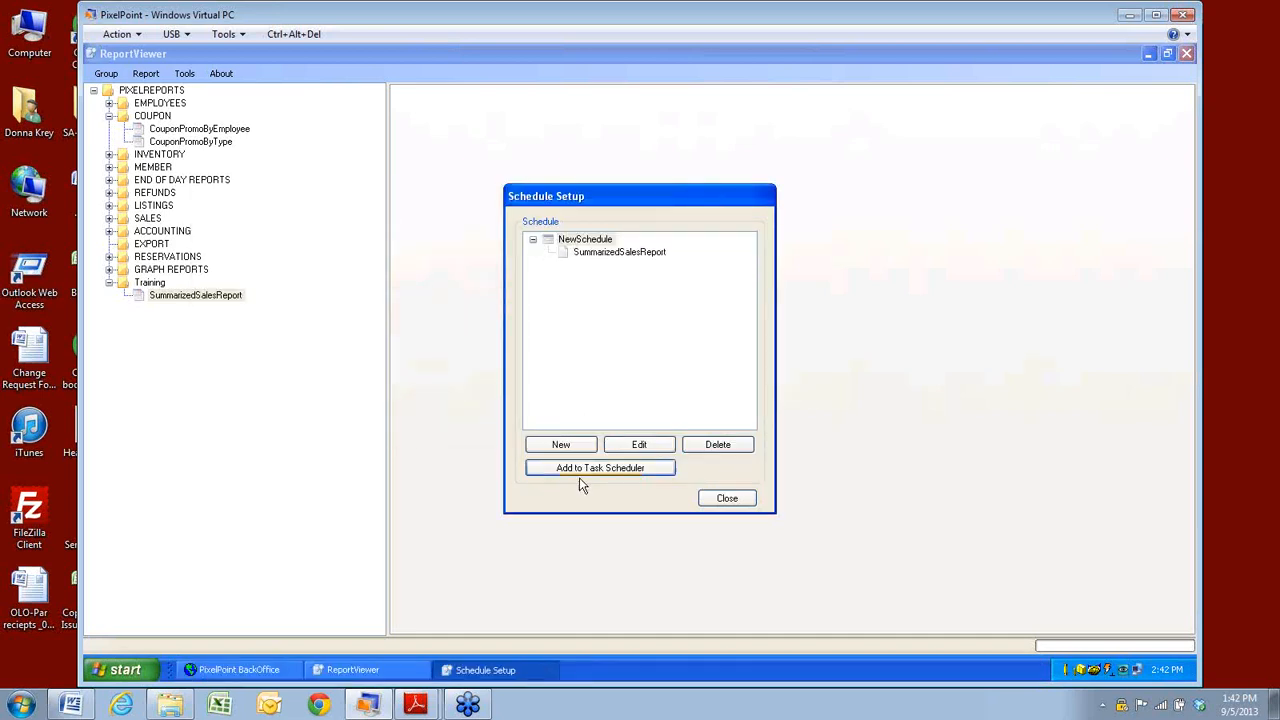
click(132, 677)
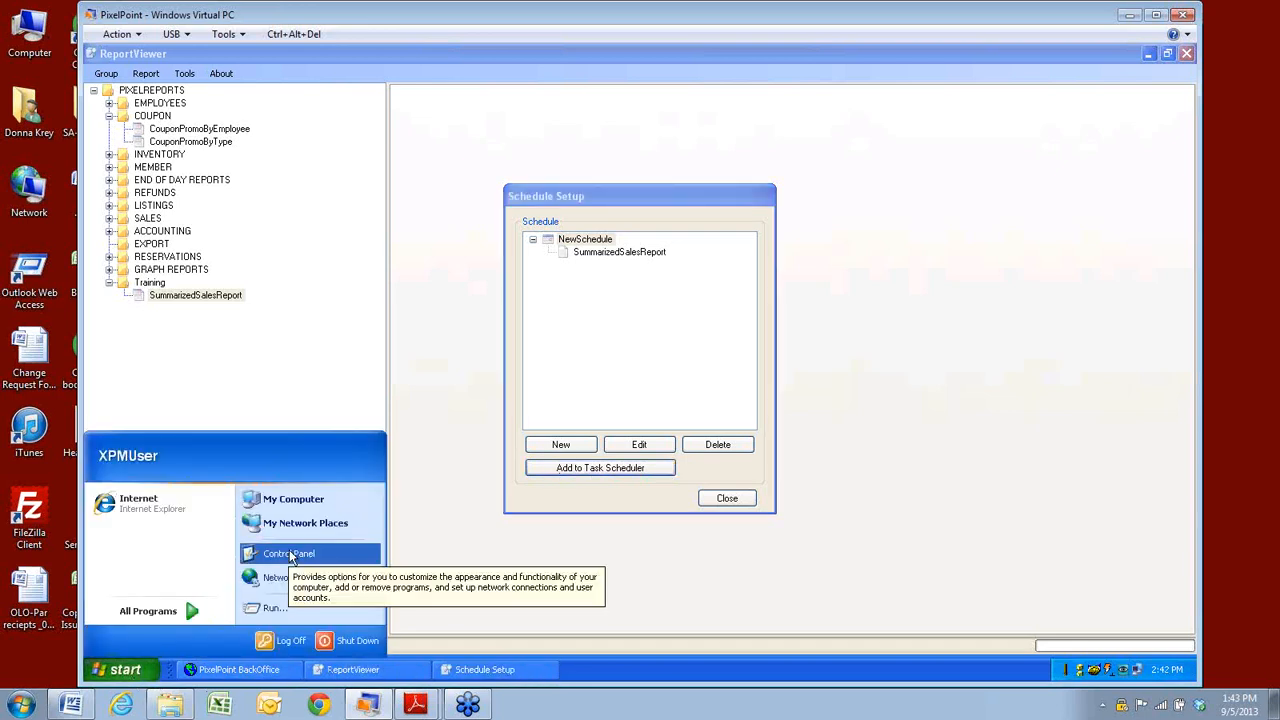
click(289, 552)
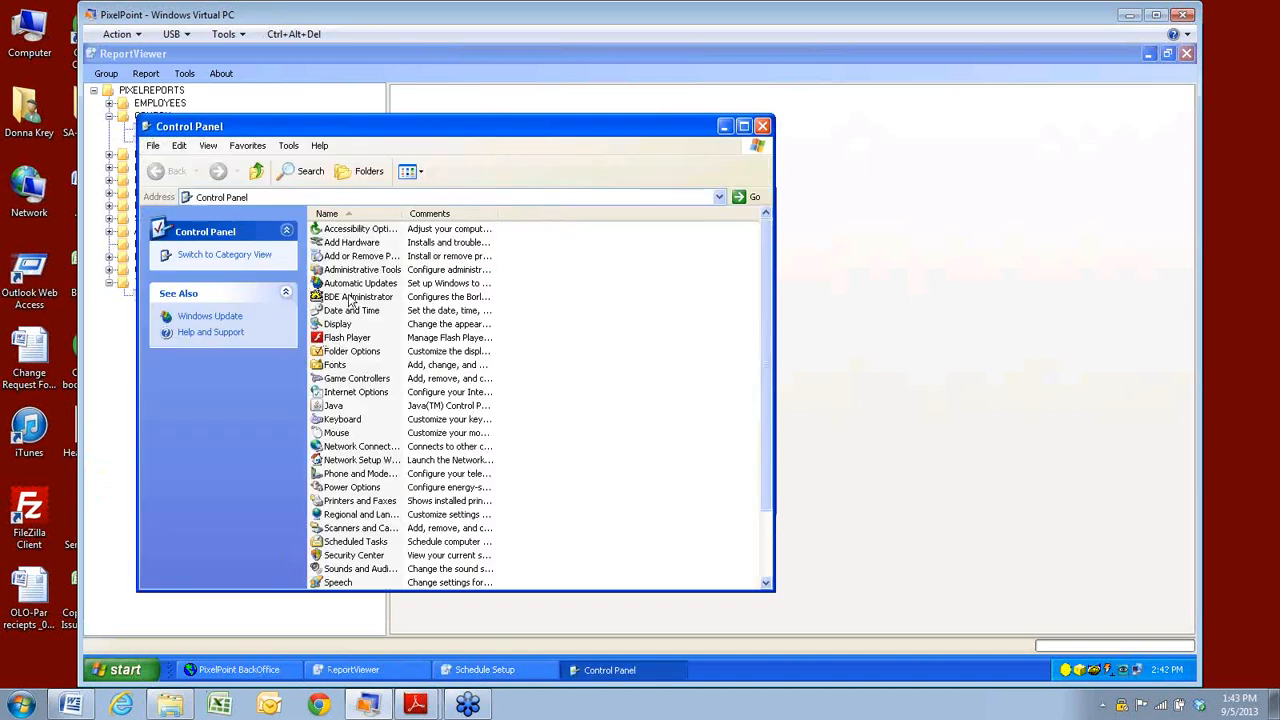
click(349, 542)
double_click(349, 542)
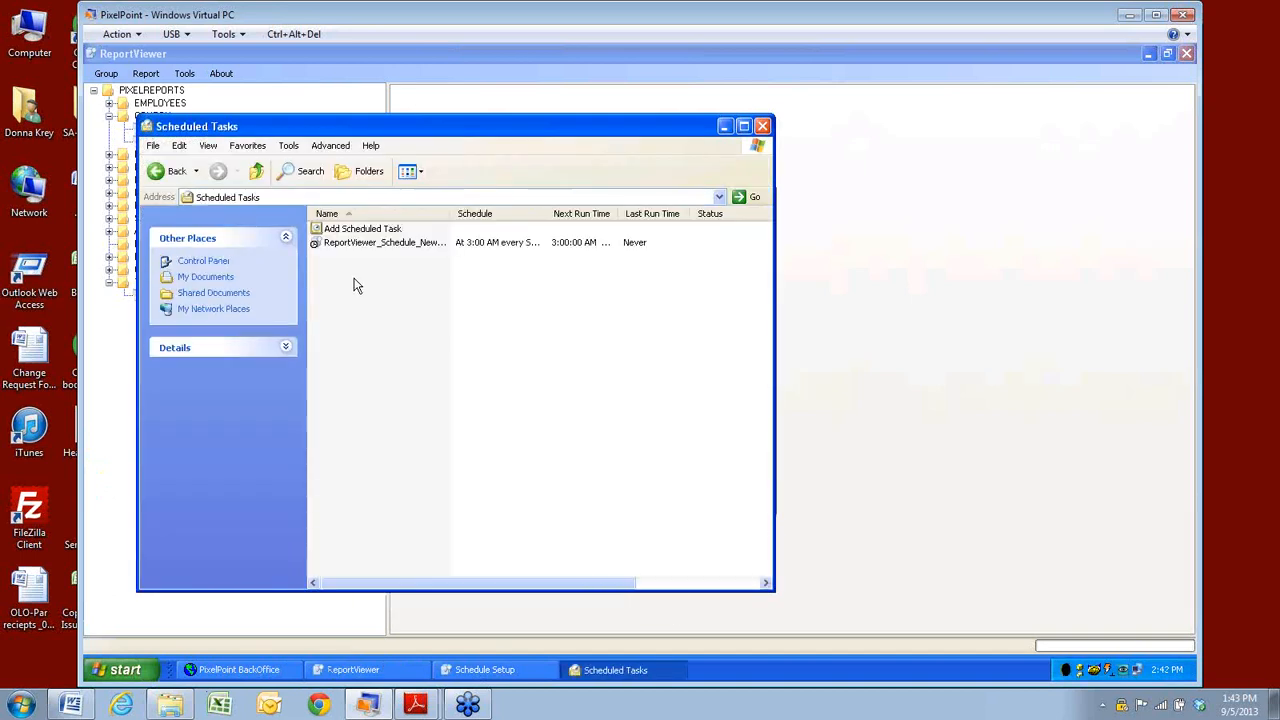
click(345, 244)
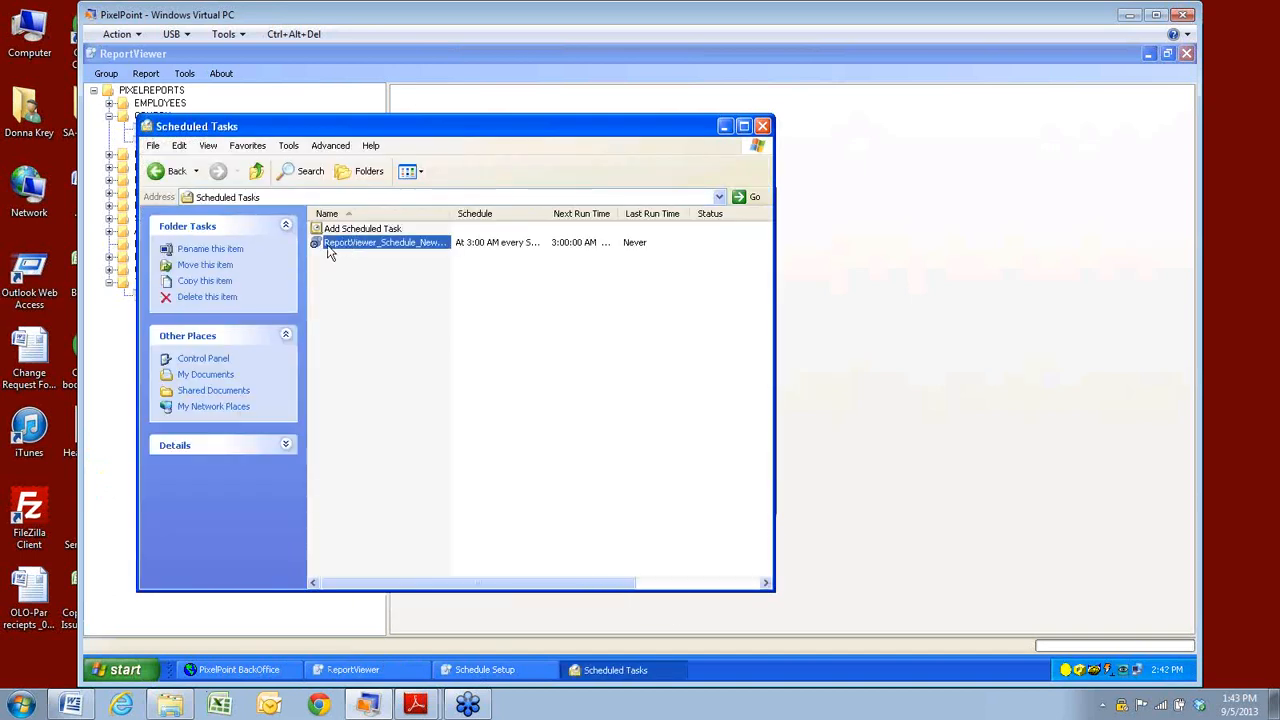
right_click(387, 249)
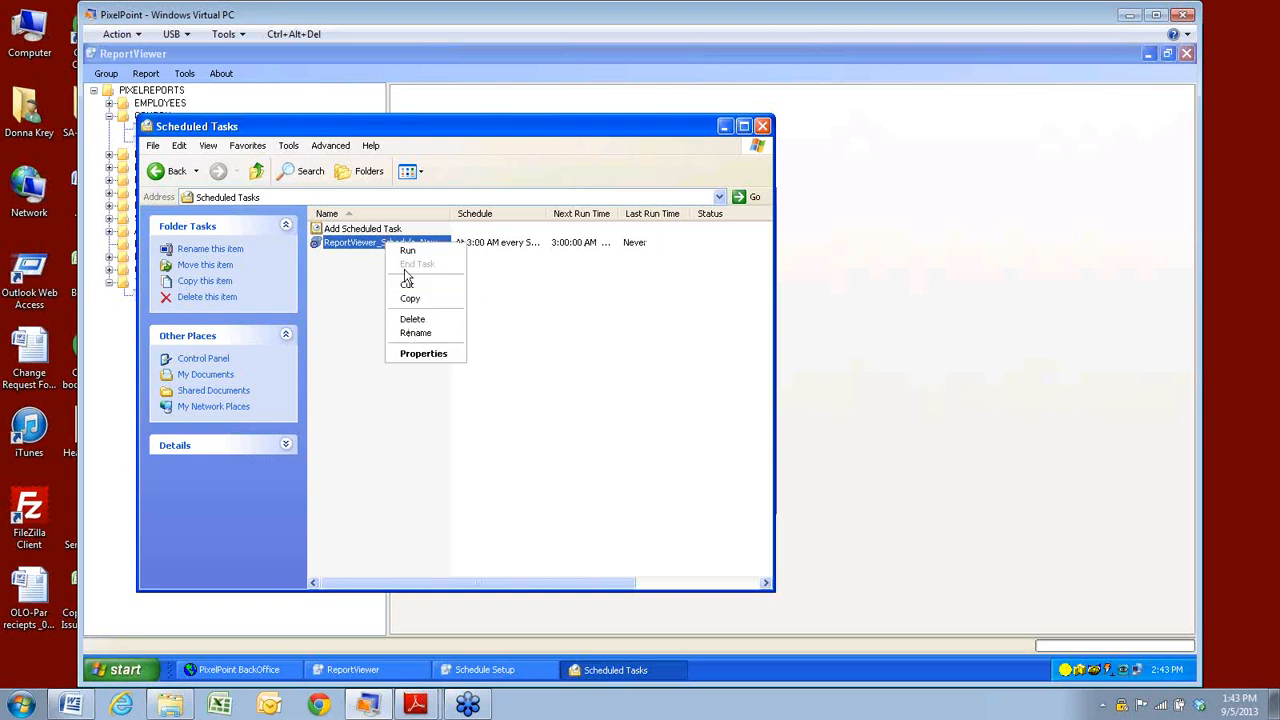
click(368, 246)
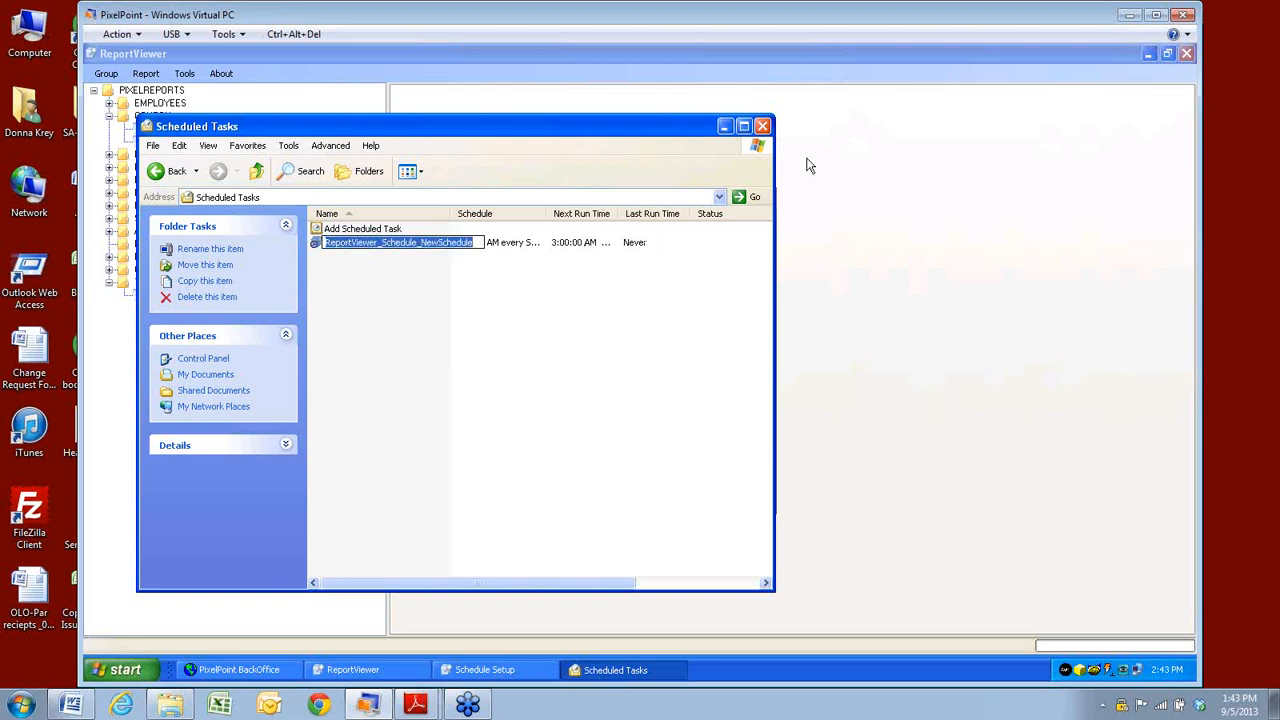
click(762, 127)
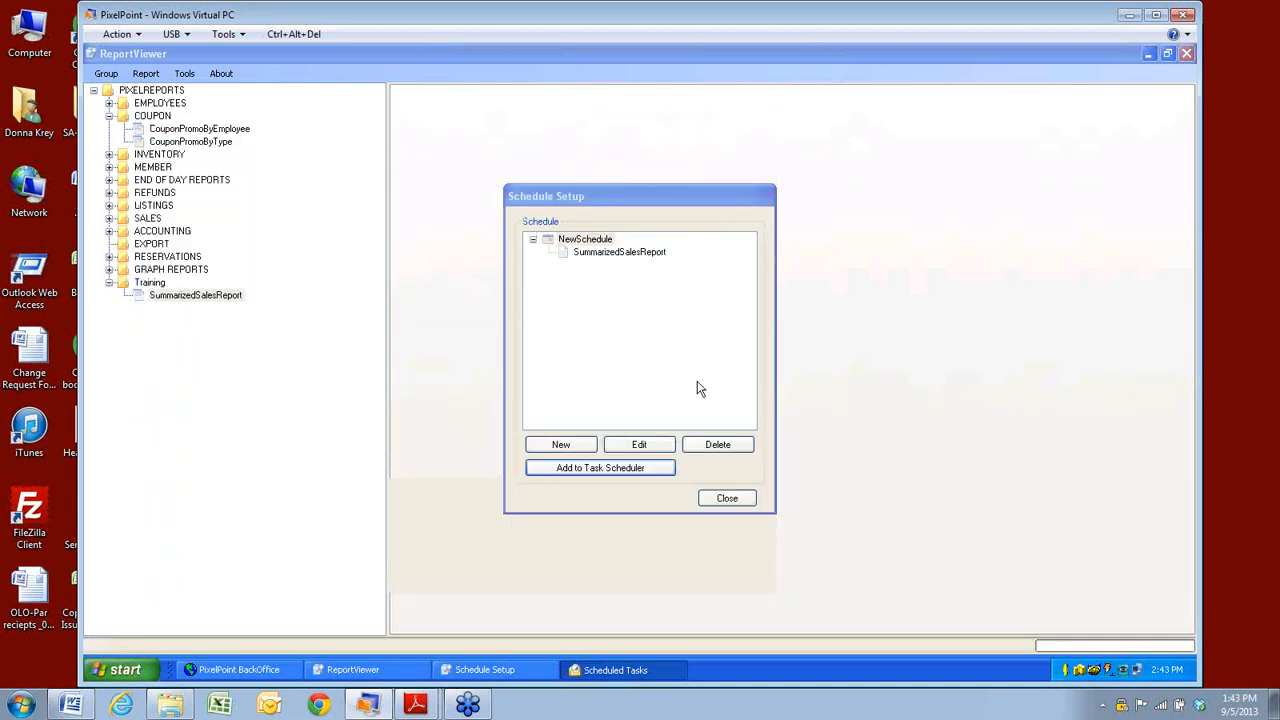
Close Schedule Setup and find Show Reports not in the Tree in the Tools menu.
click(750, 498)
click(185, 74)
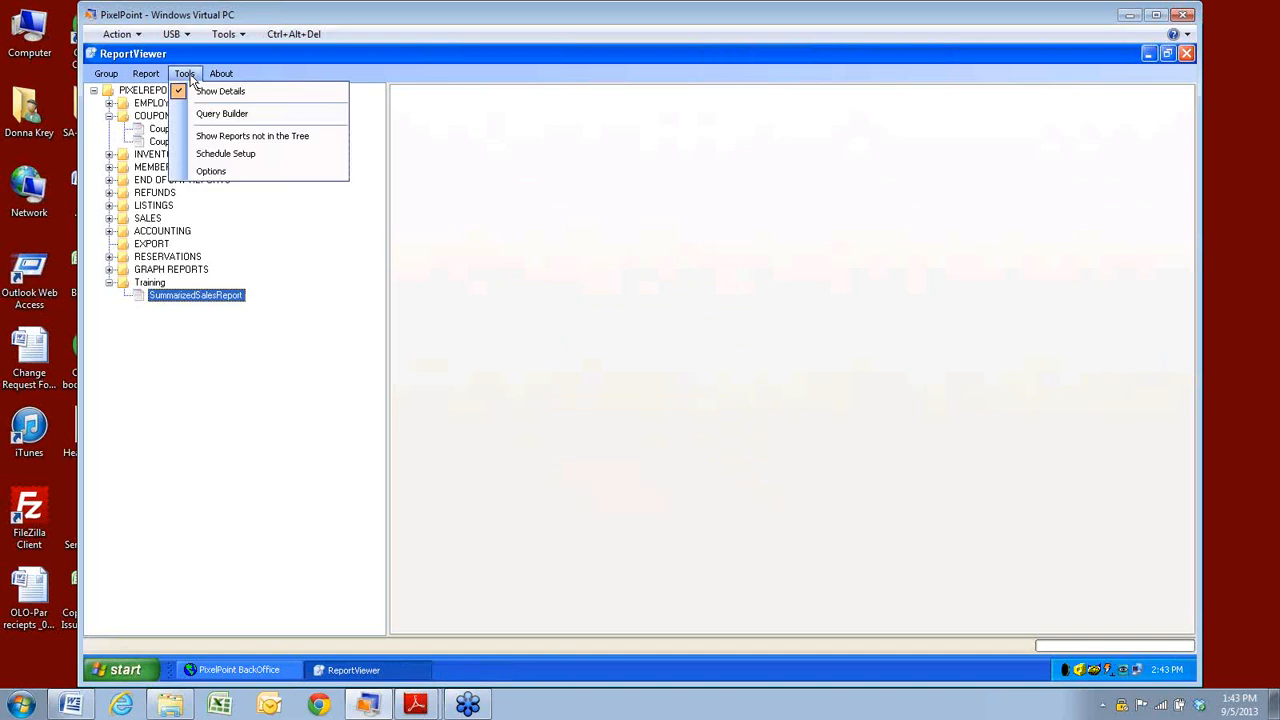
click(250, 137)
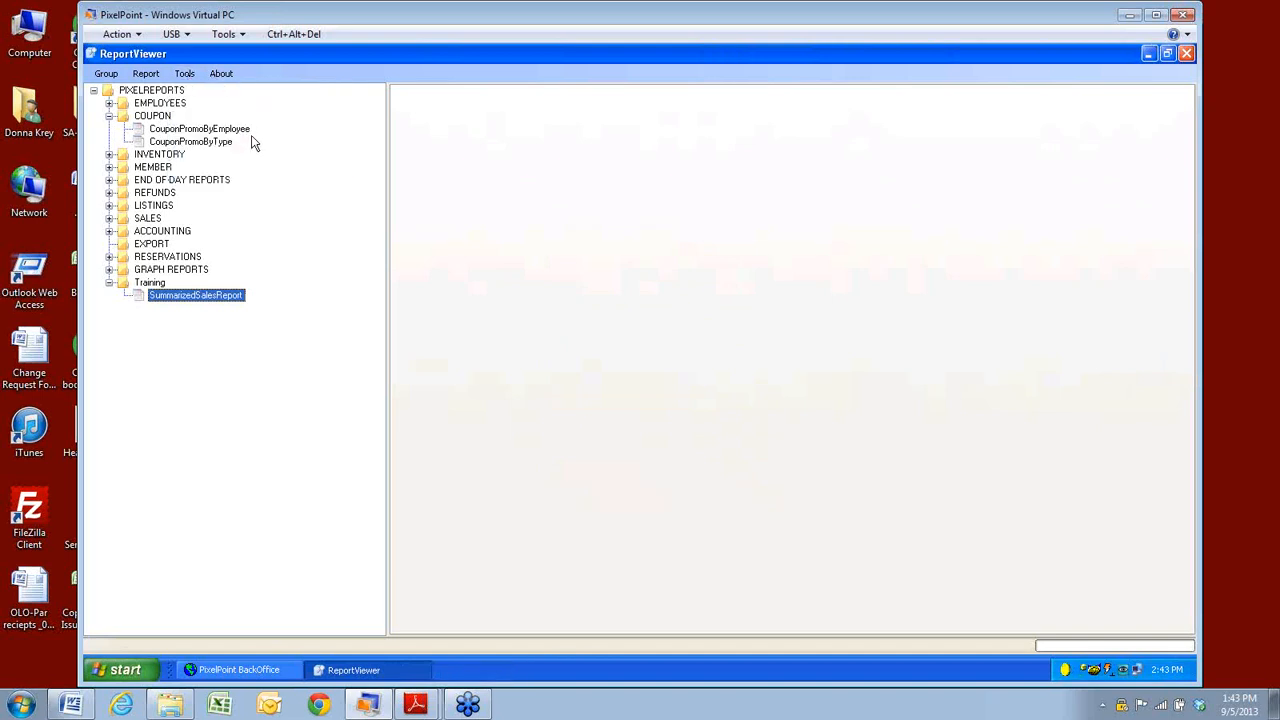
click(184, 76)
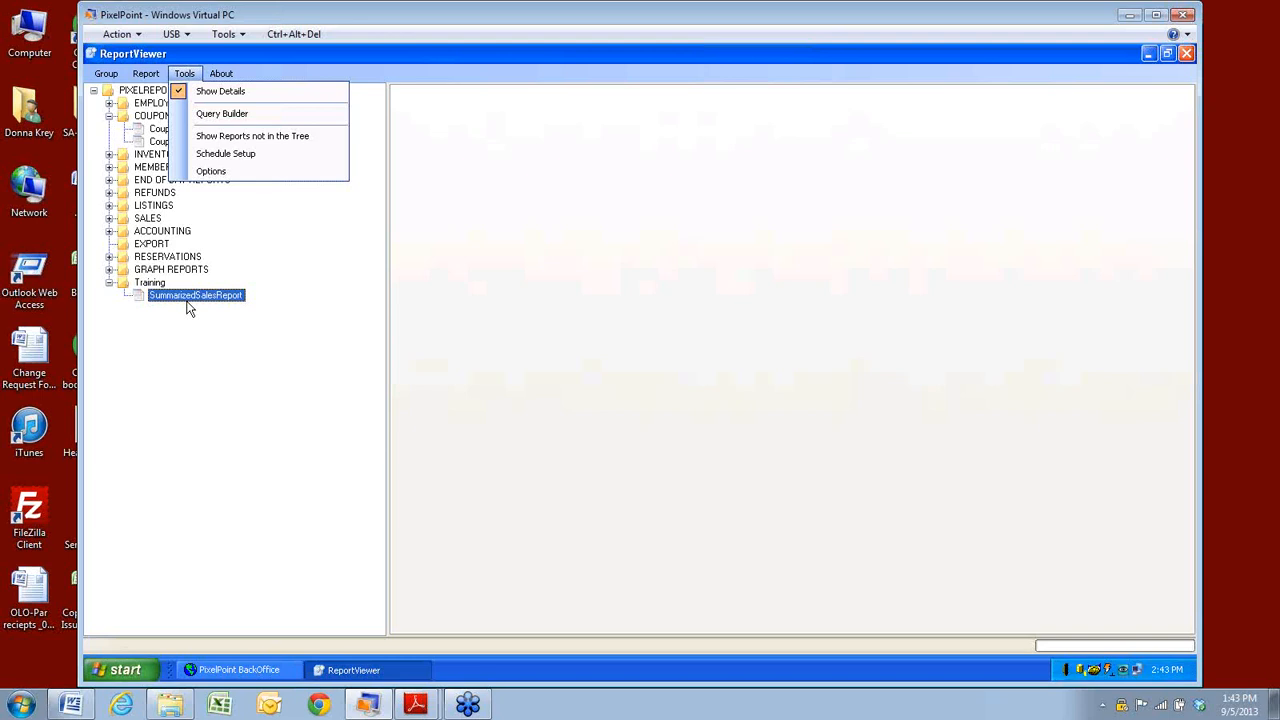
List reports not in the tree and preview SQLEmployeeActualVsSchedule, which reports missing parameter values.
click(213, 140)
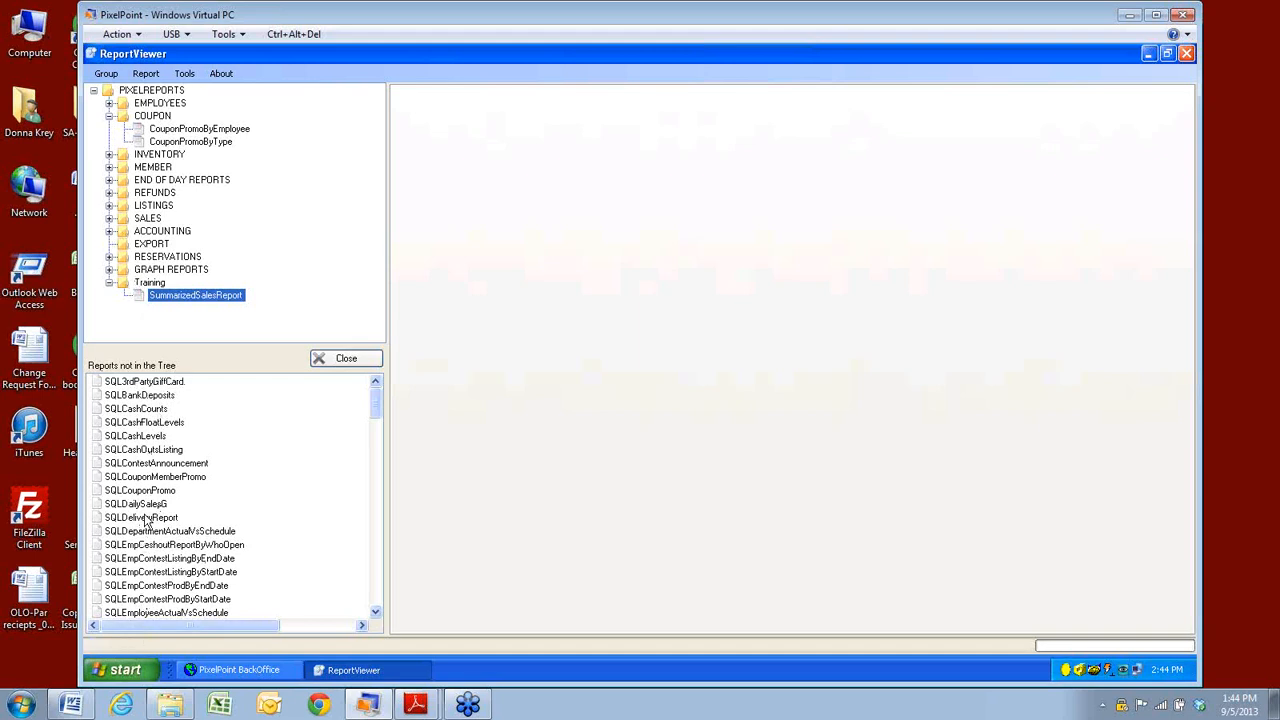
click(148, 505)
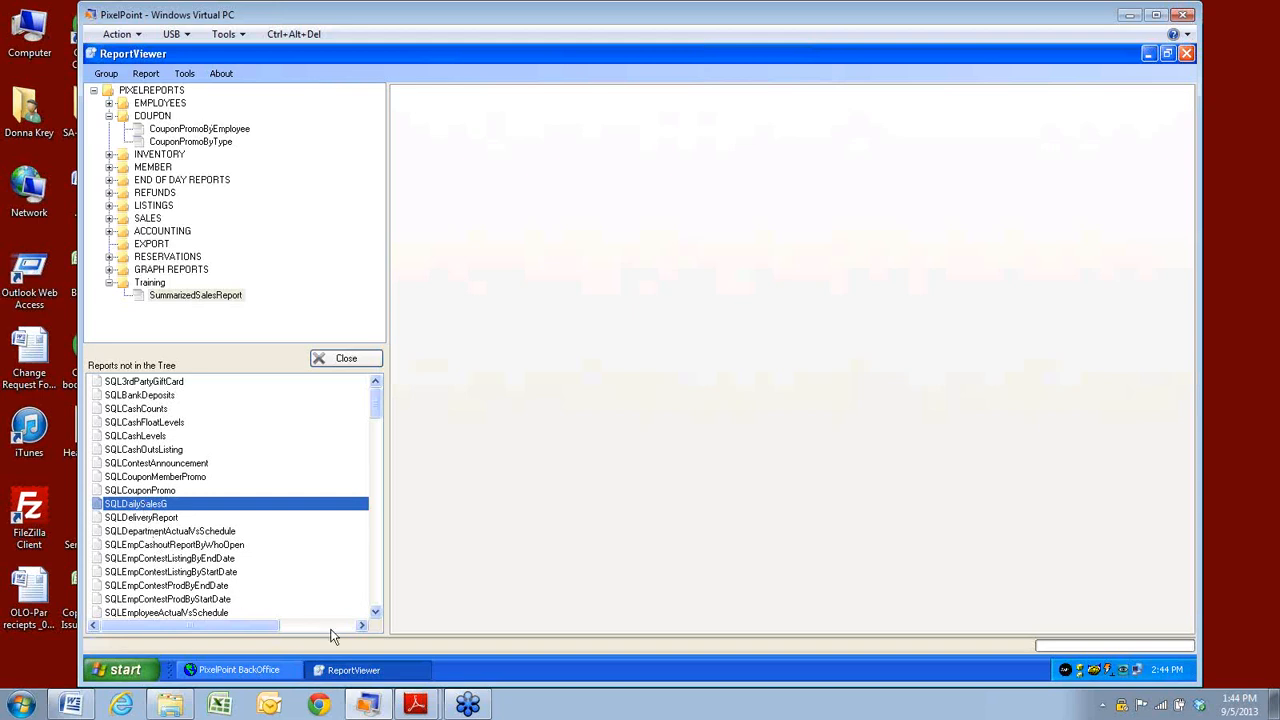
click(376, 614)
click(376, 614)
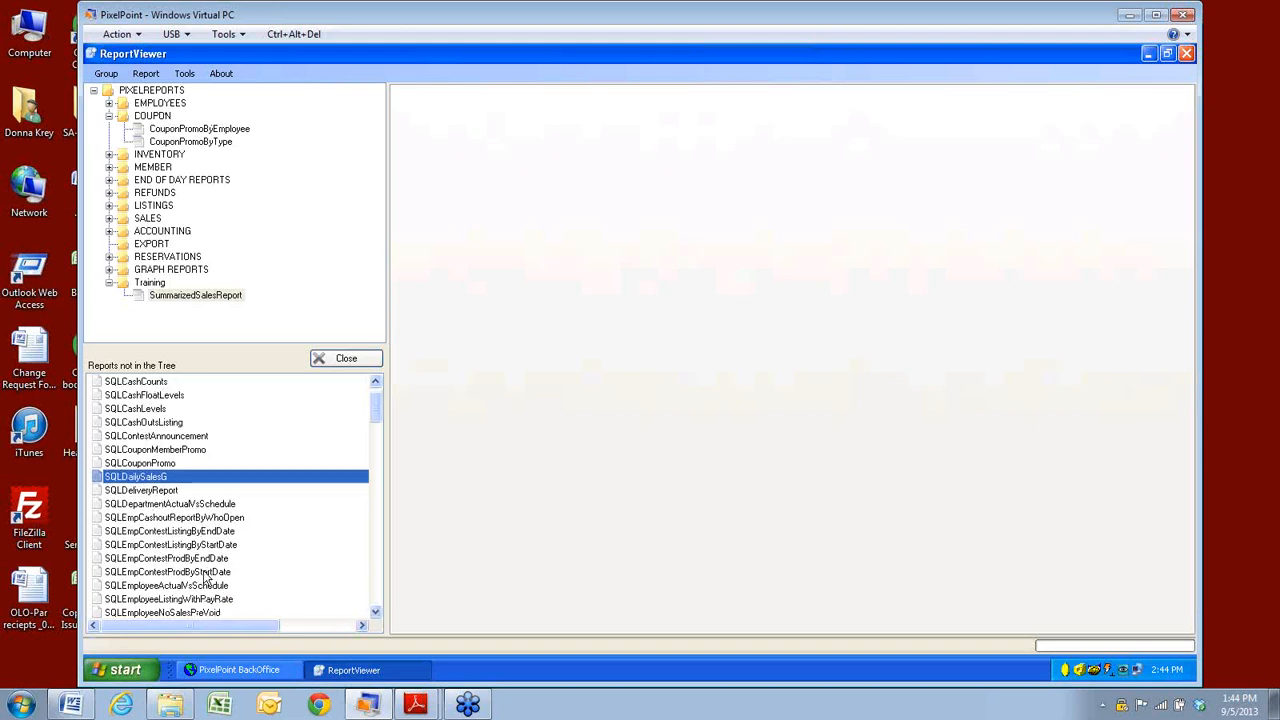
click(143, 586)
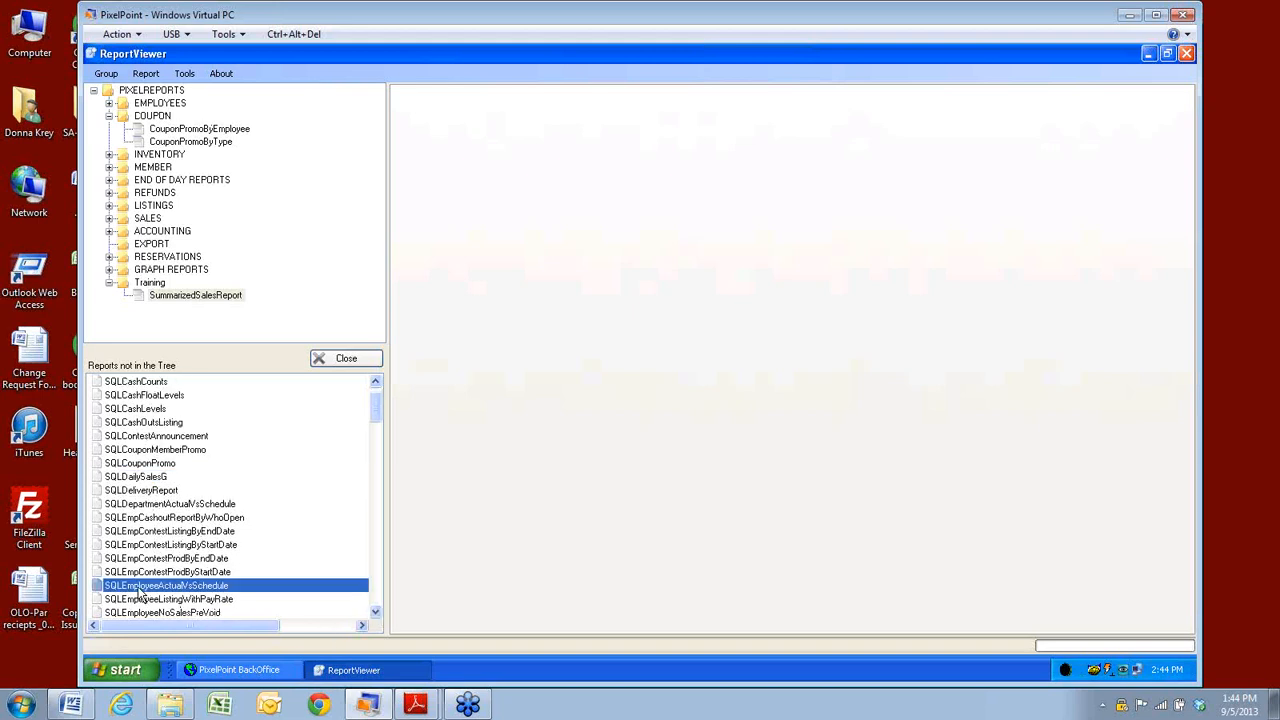
right_click(144, 591)
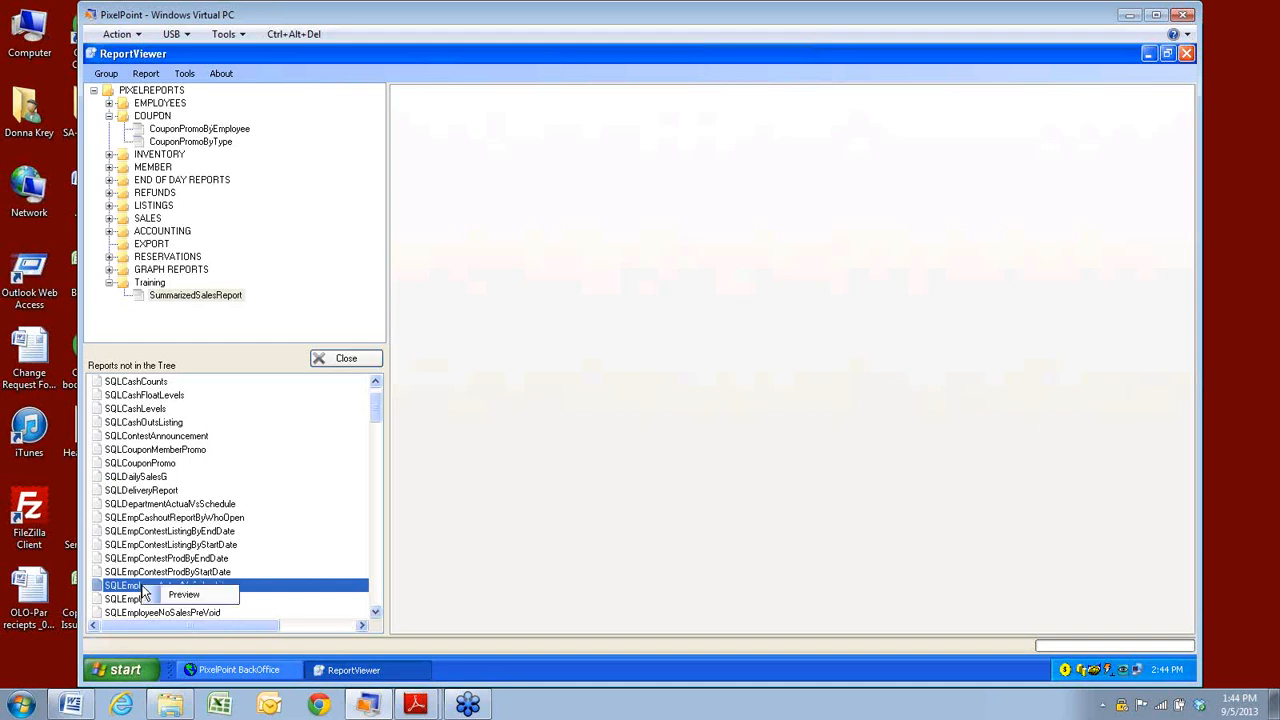
click(189, 595)
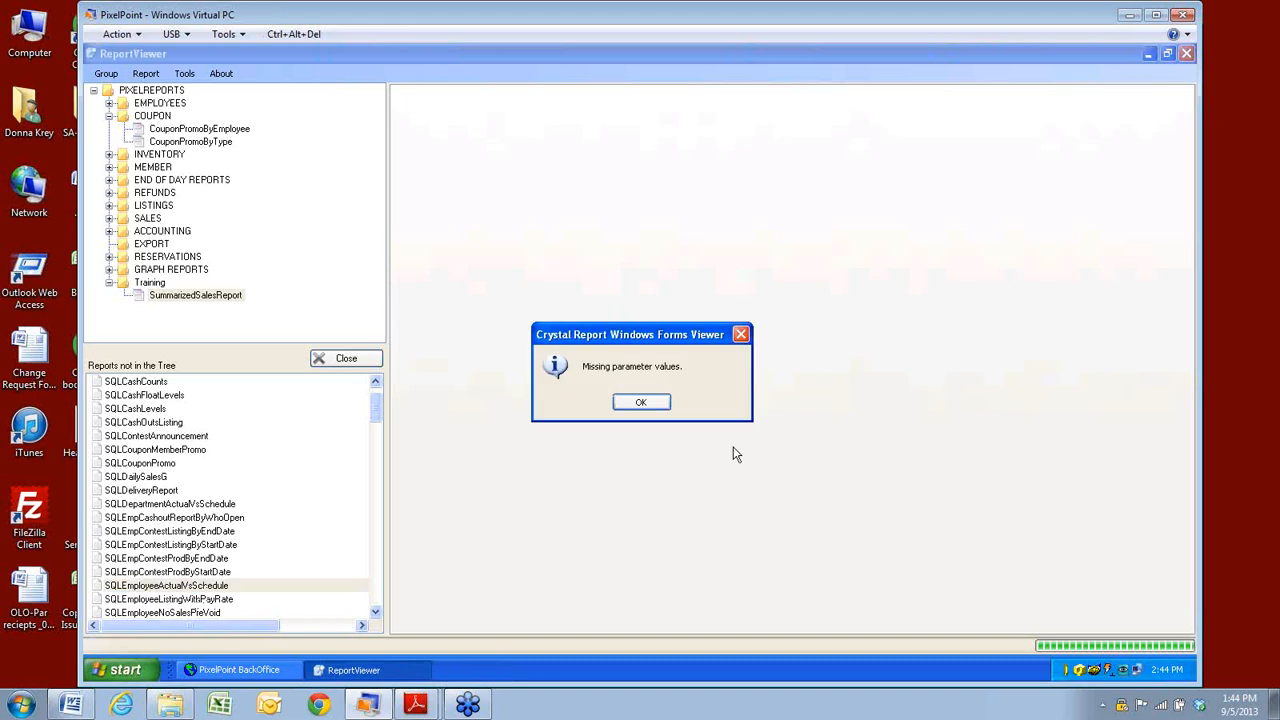
Dismiss the message and set StartDate 9/2/2013 and EndDate 9/7/2013.
click(646, 404)
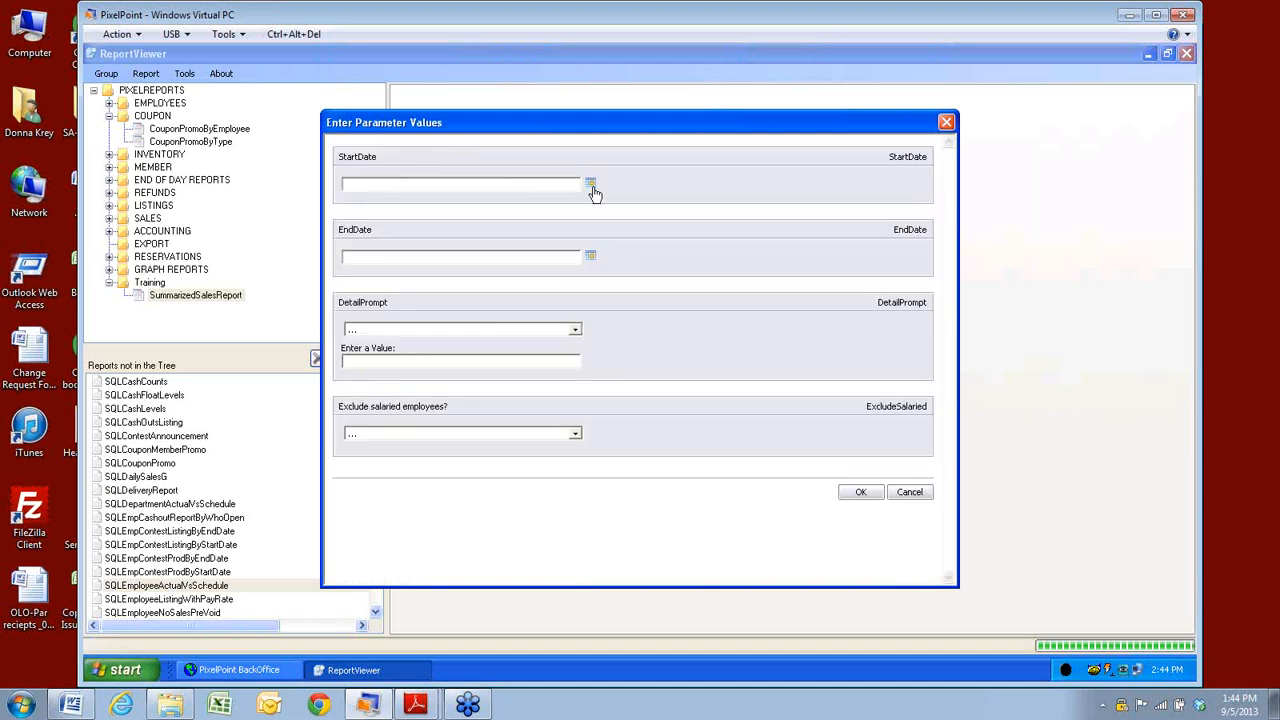
click(591, 186)
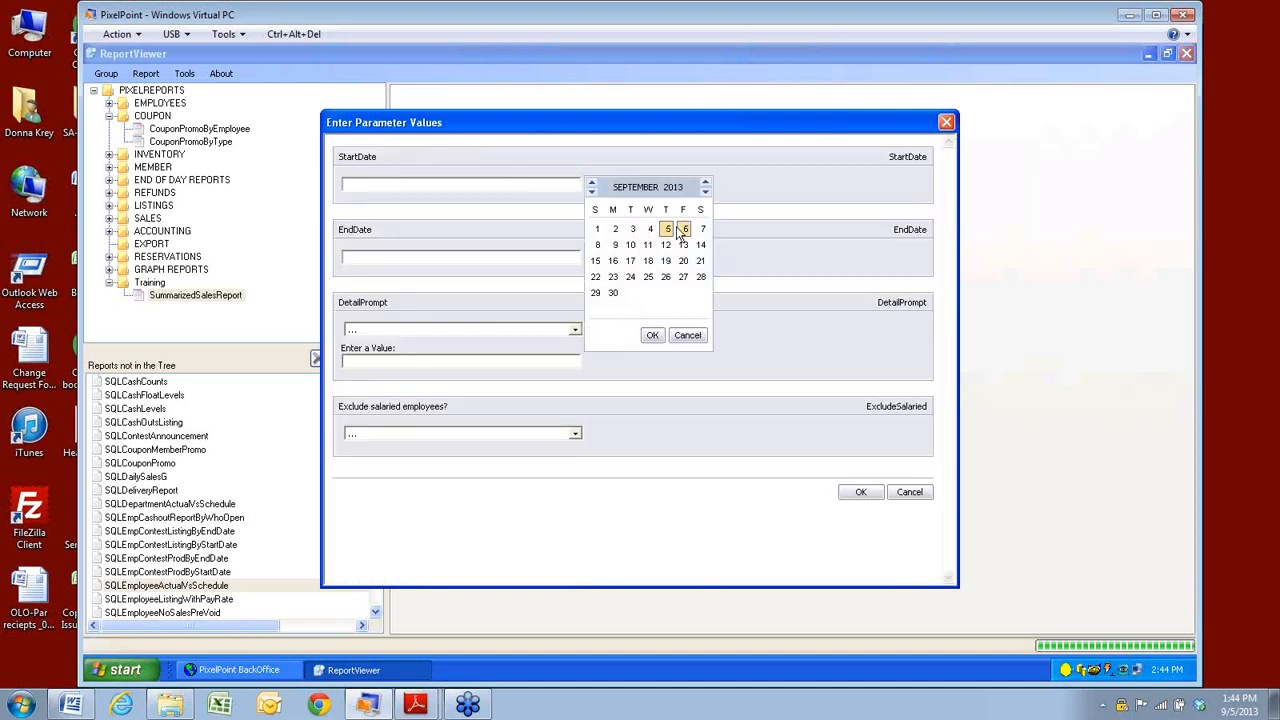
click(614, 231)
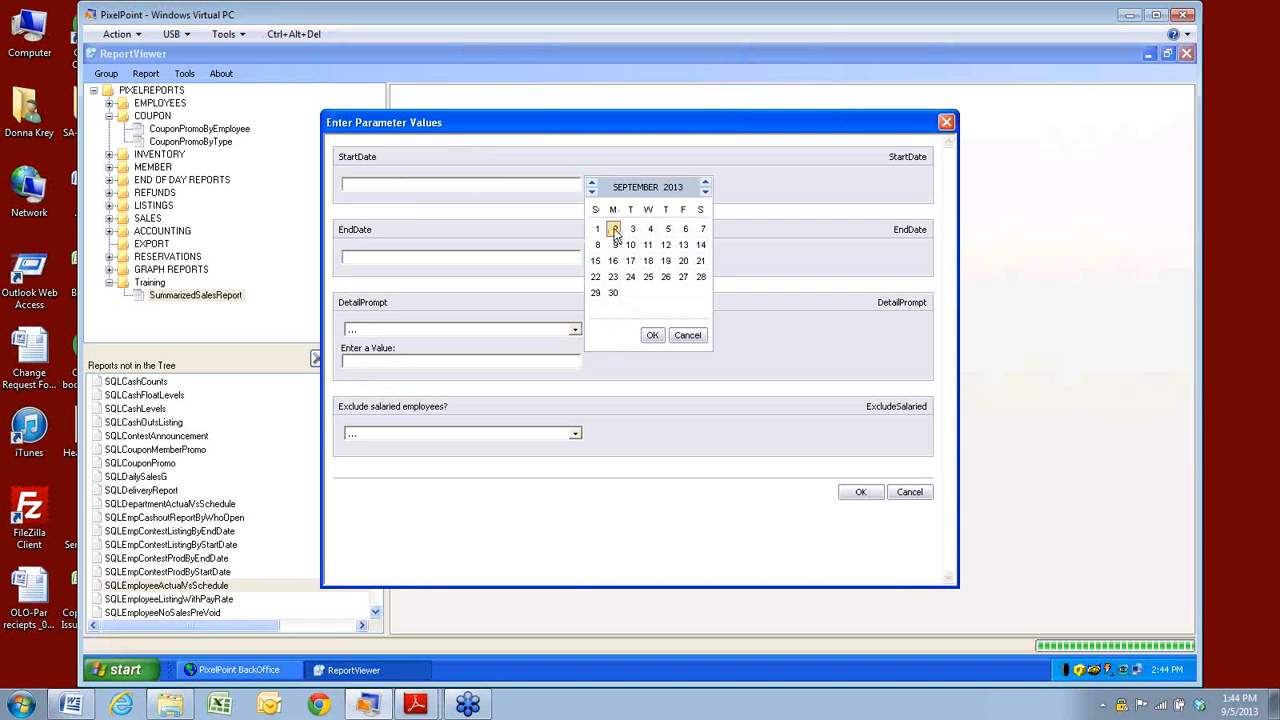
click(652, 335)
click(590, 256)
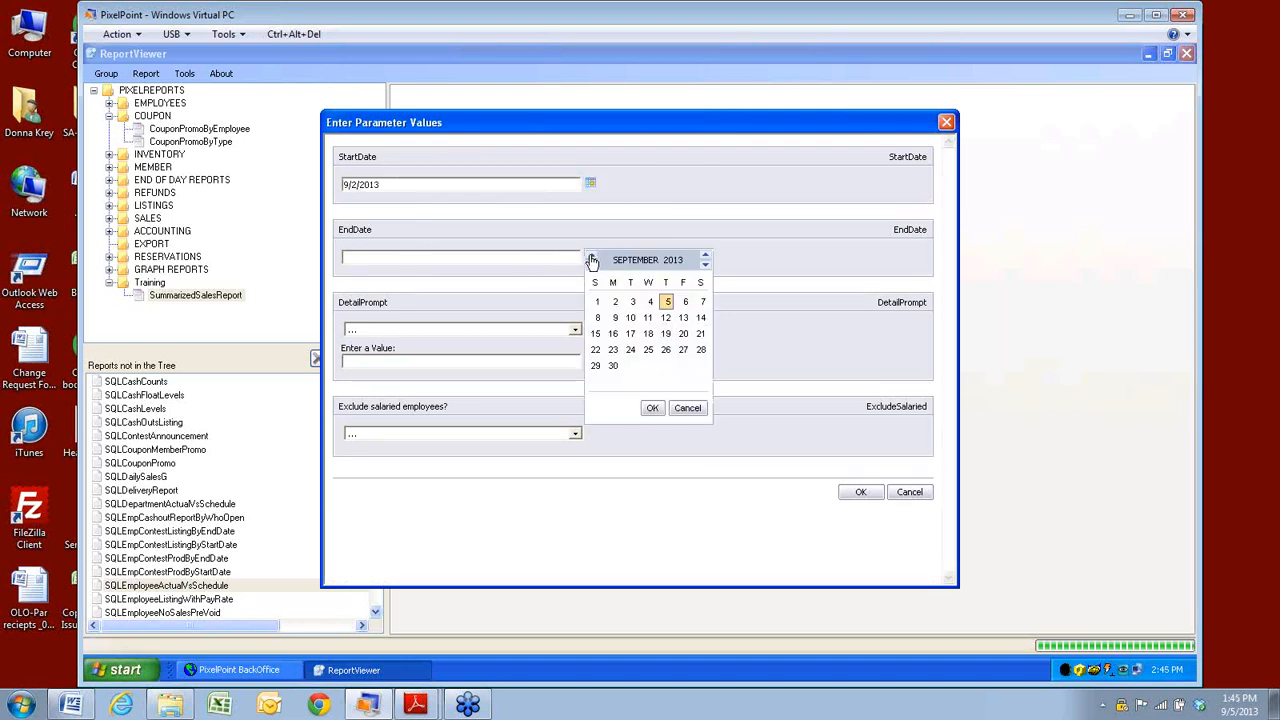
click(701, 301)
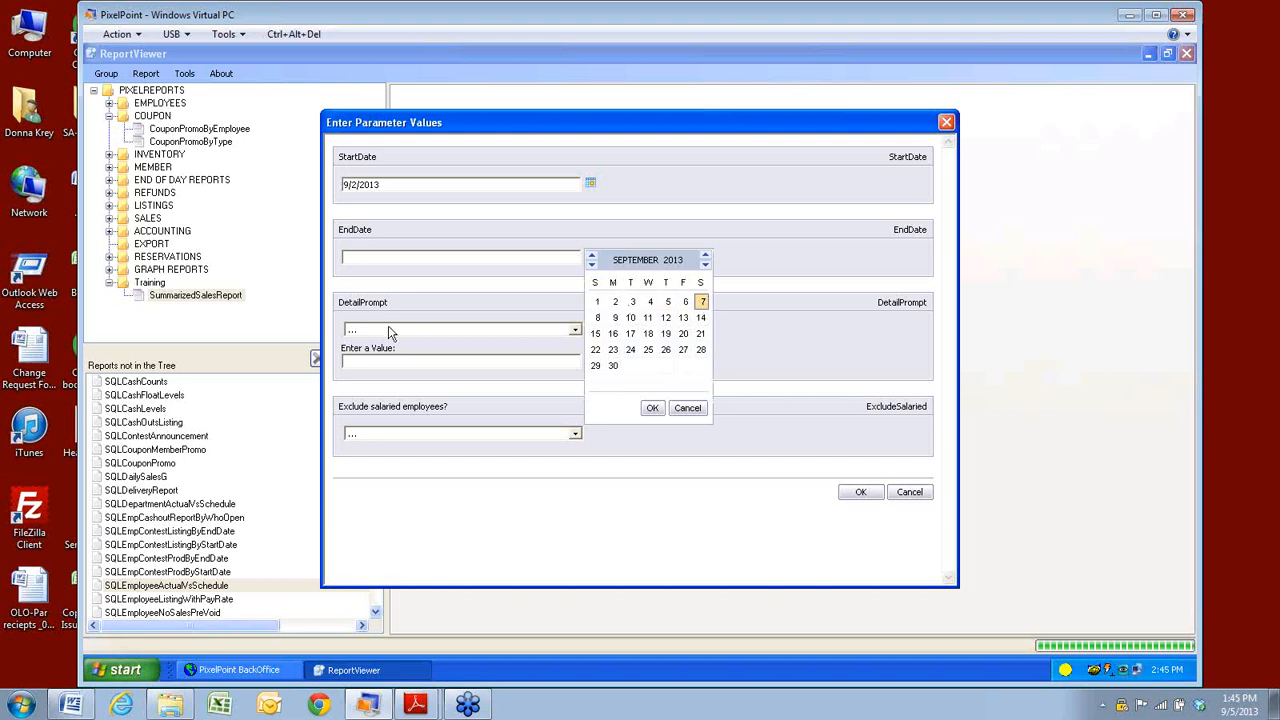
click(652, 407)
Set DetailPrompt to 1, exclude salaried employees, and run the report.
click(575, 330)
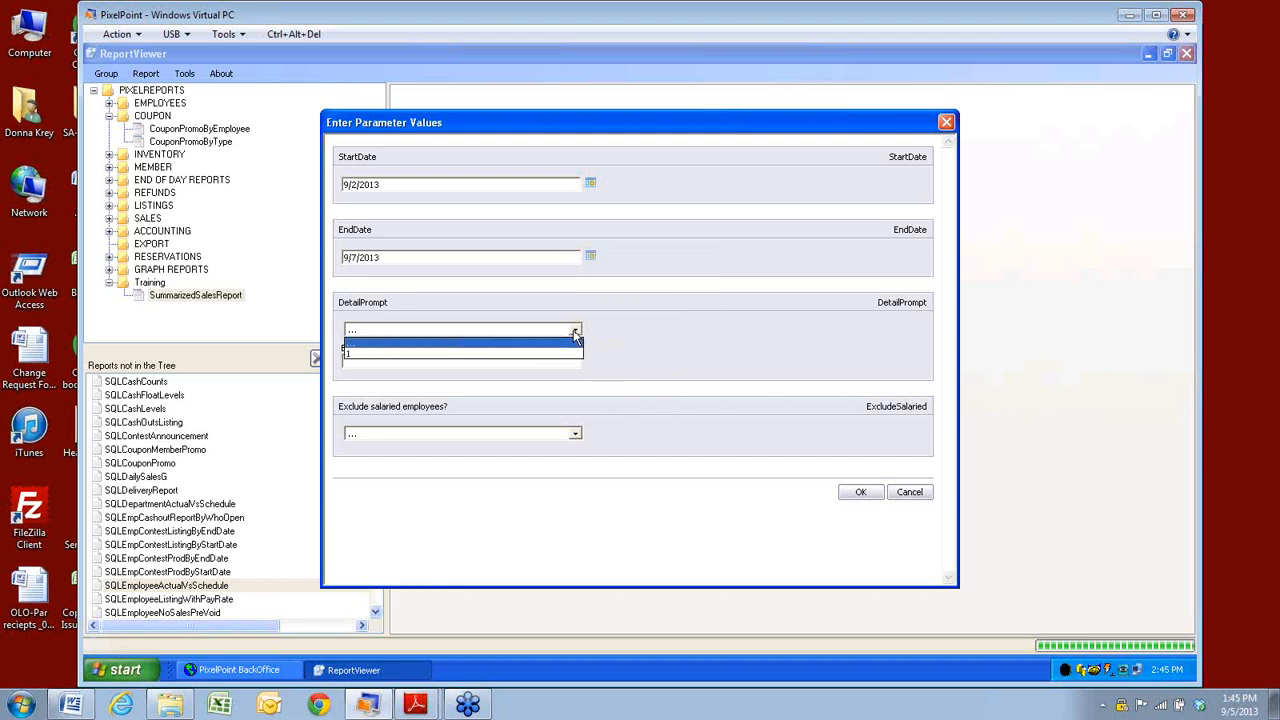
click(382, 354)
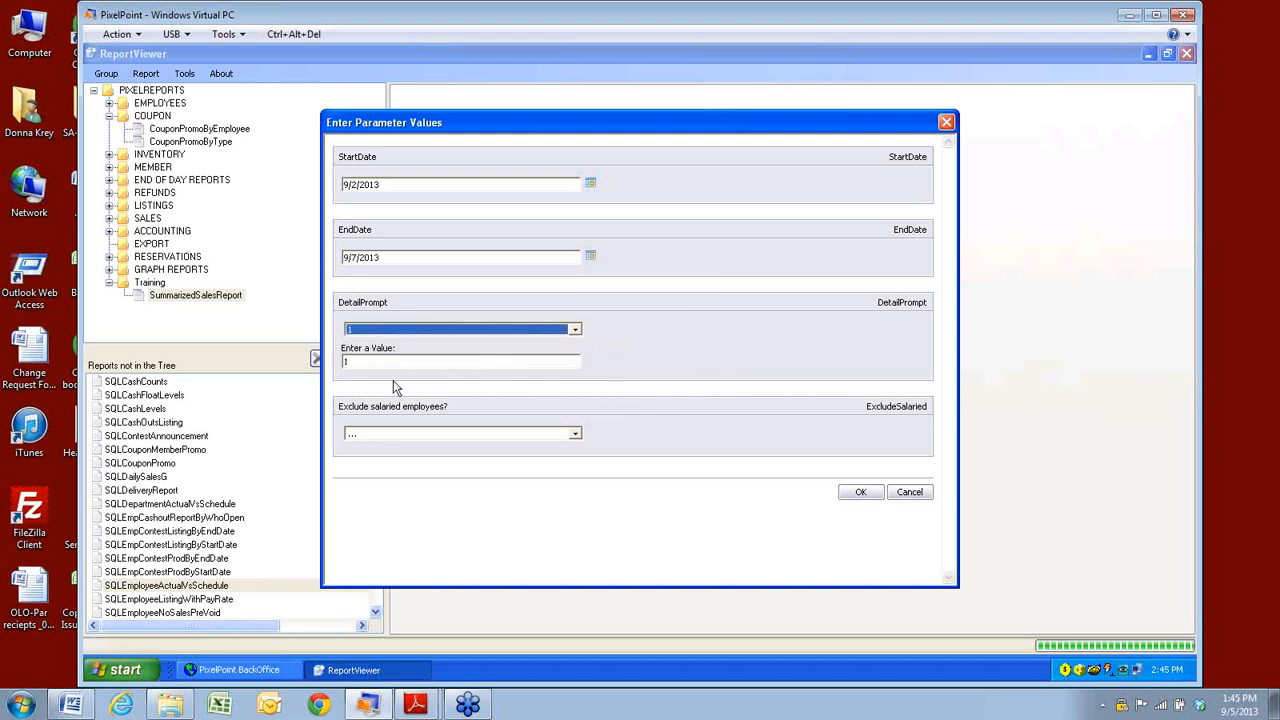
click(575, 433)
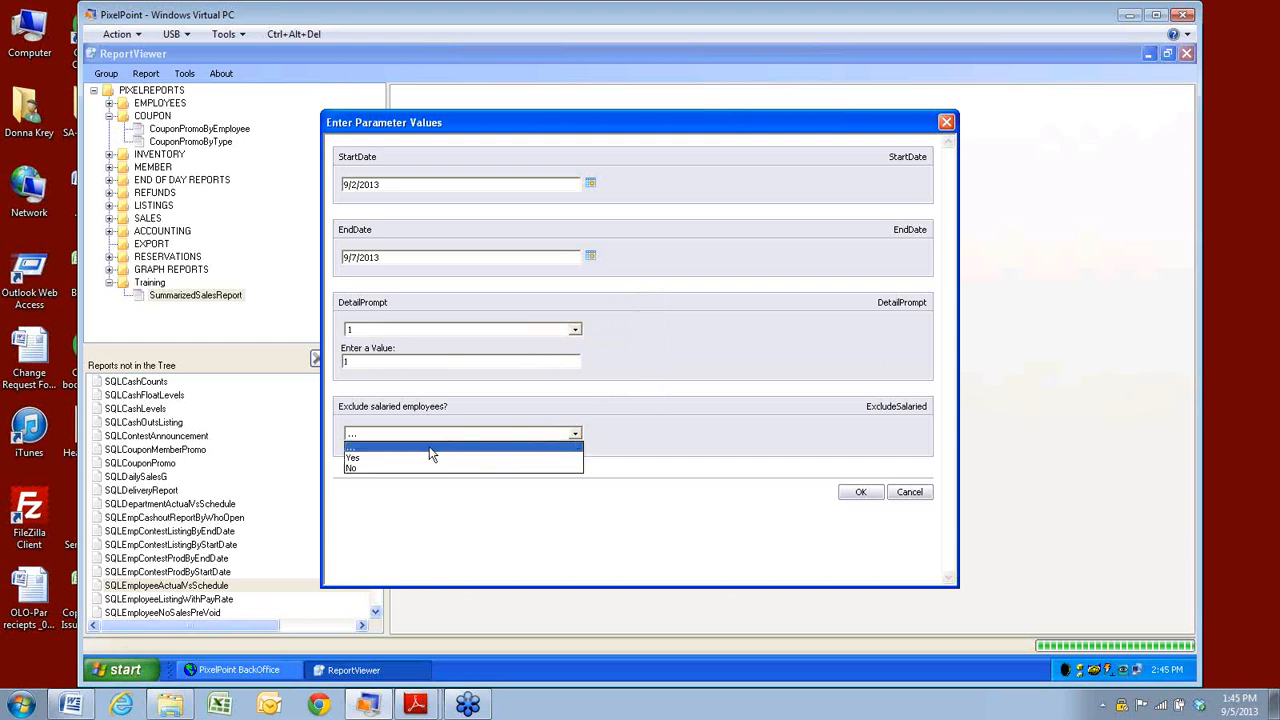
click(356, 459)
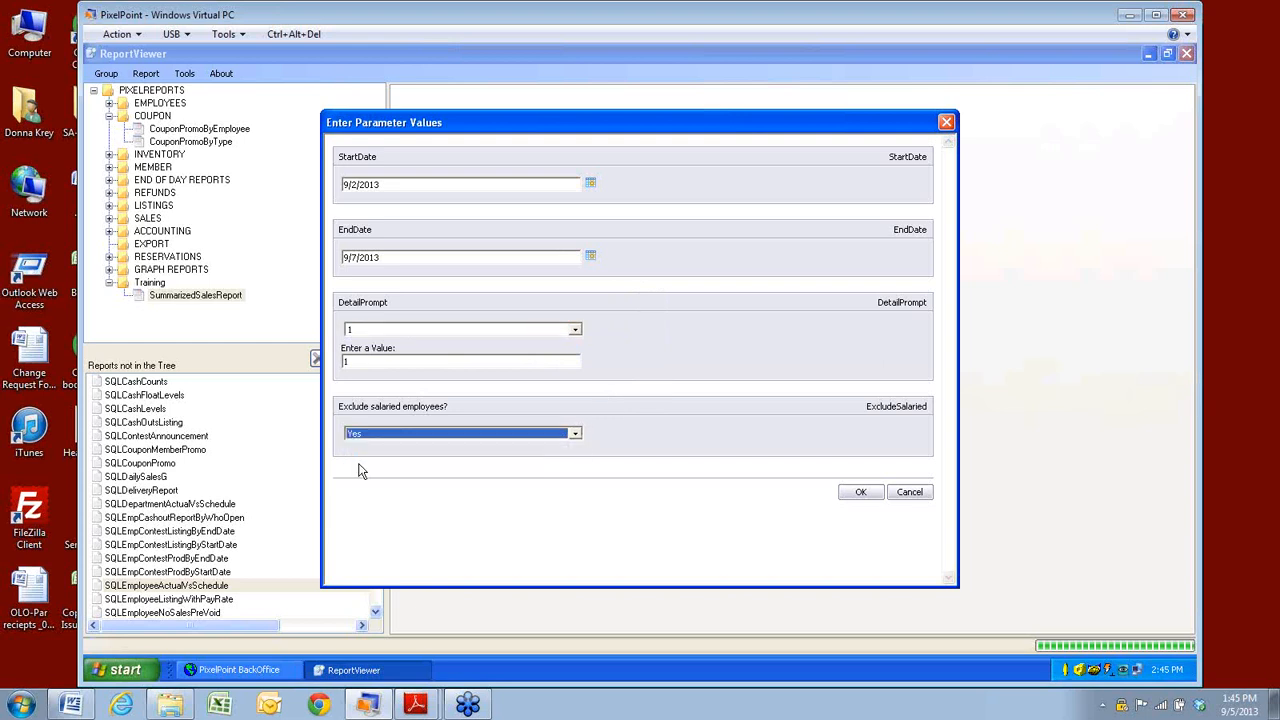
click(860, 493)
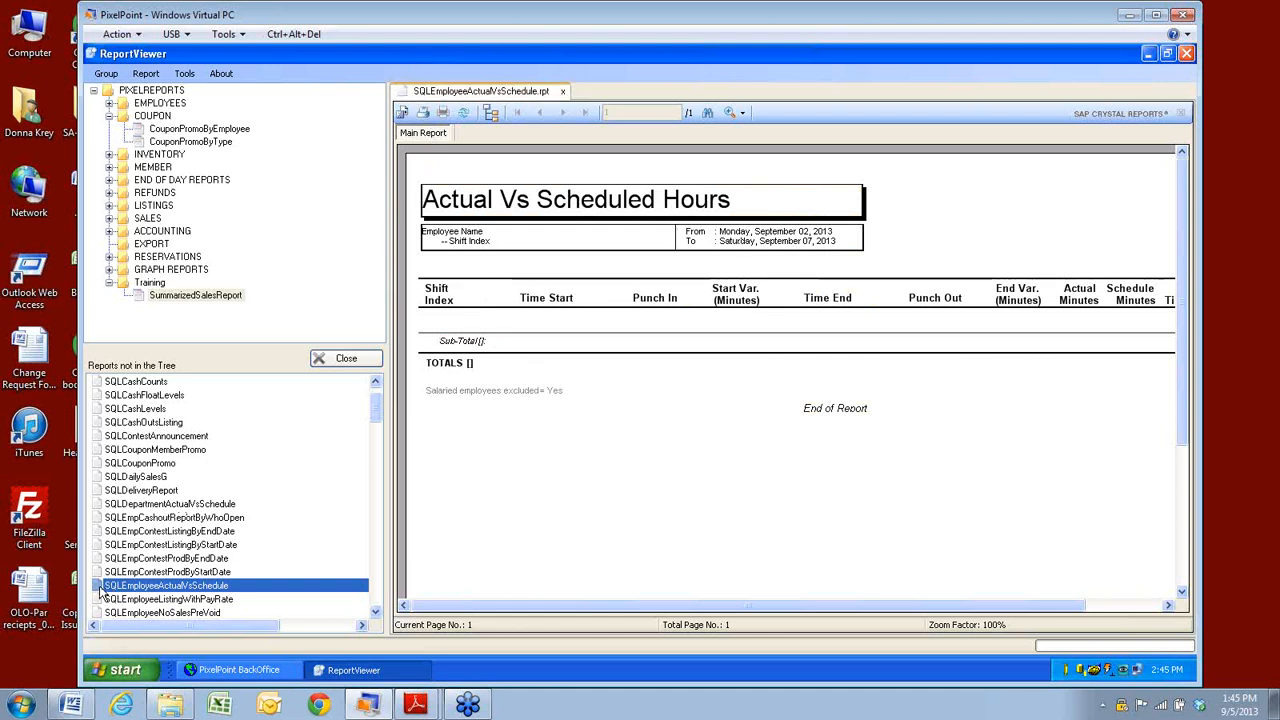
Drag SQLEmployeeActualVsSchedule from Reports not in the Tree onto the Training folder.
drag(117, 425, 145, 283)
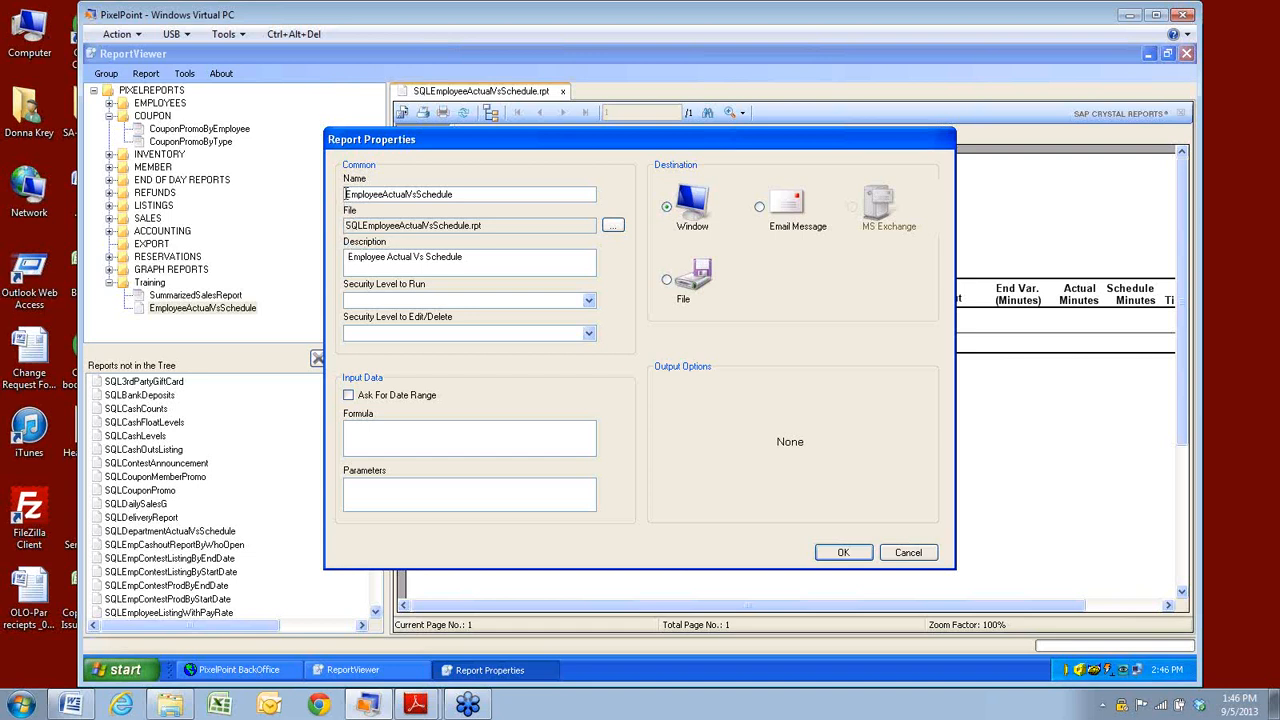
Enable Ask For Date Range in EmployeeActualVsSchedule's Report Properties and confirm with OK.
click(481, 257)
click(346, 398)
click(844, 553)
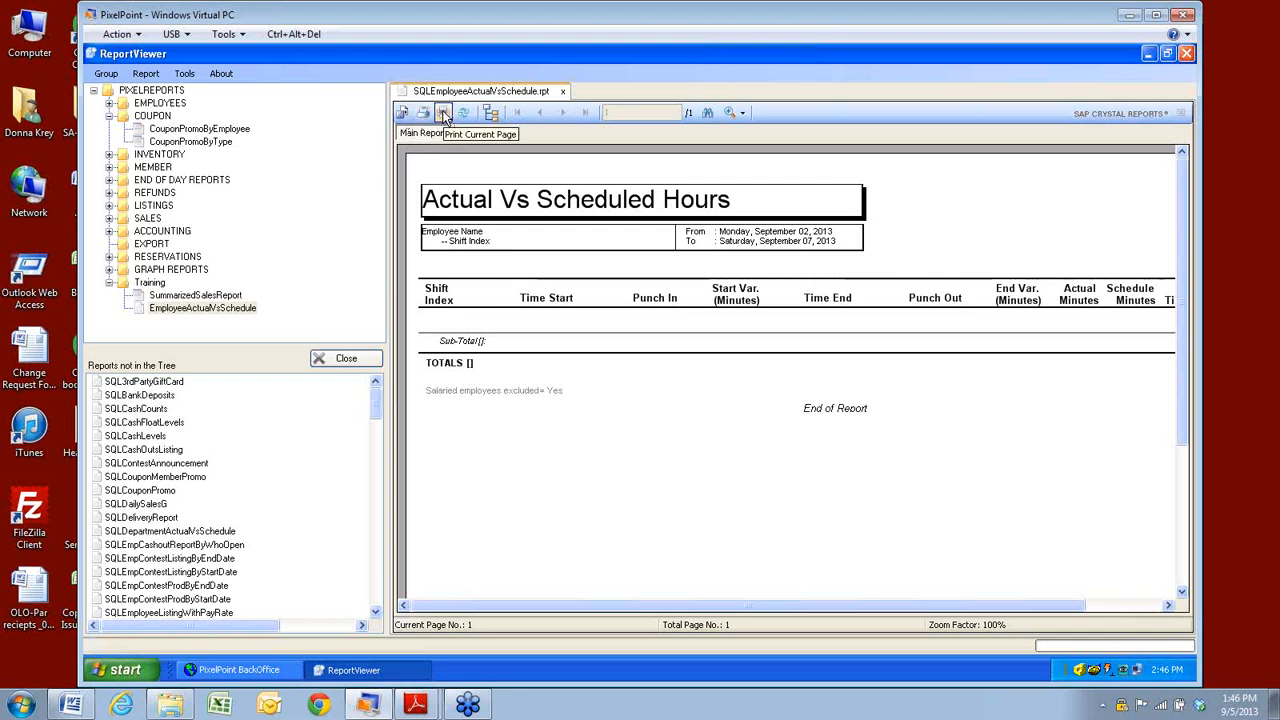
click(493, 115)
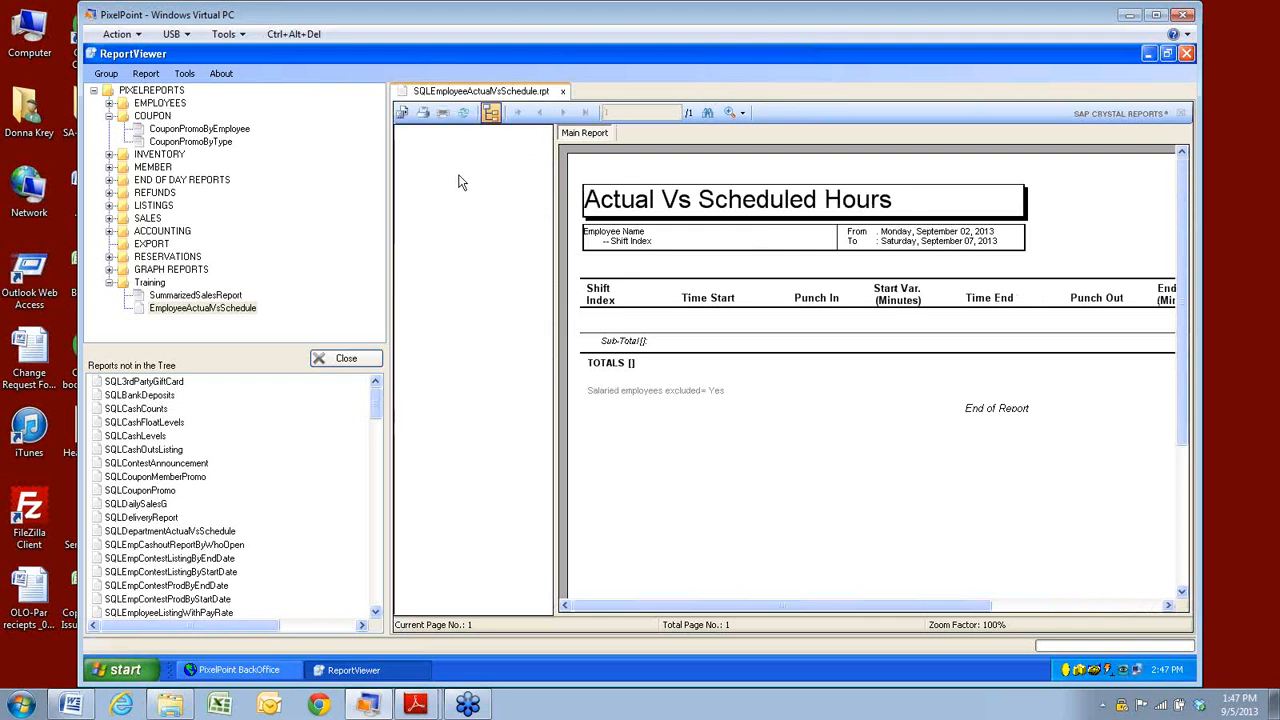
click(492, 114)
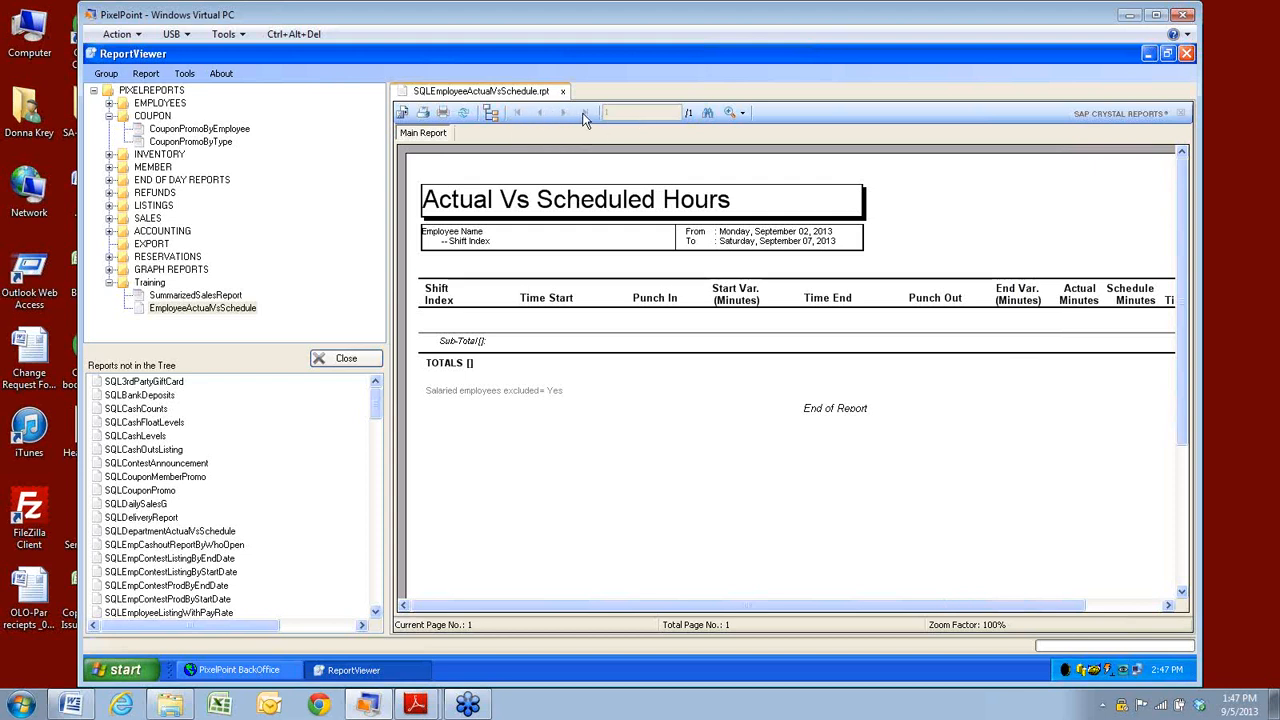
click(708, 113)
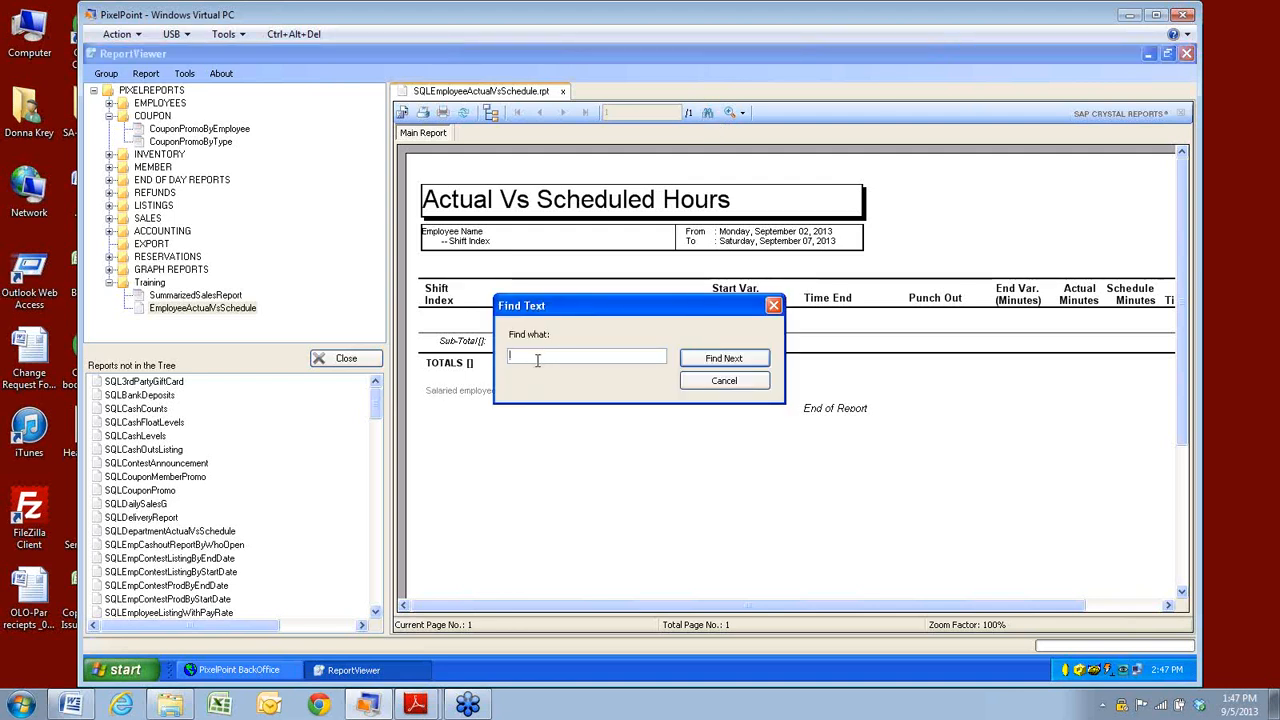
text(punch time)
key(Return)
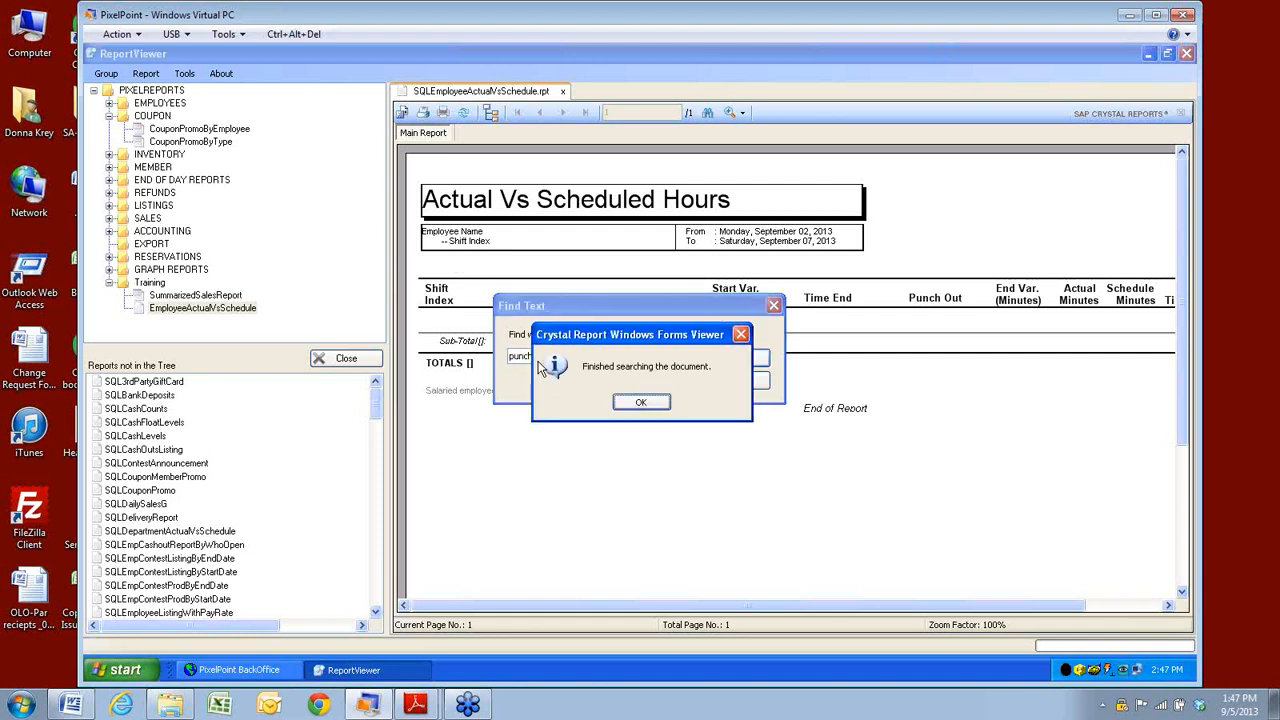
click(664, 402)
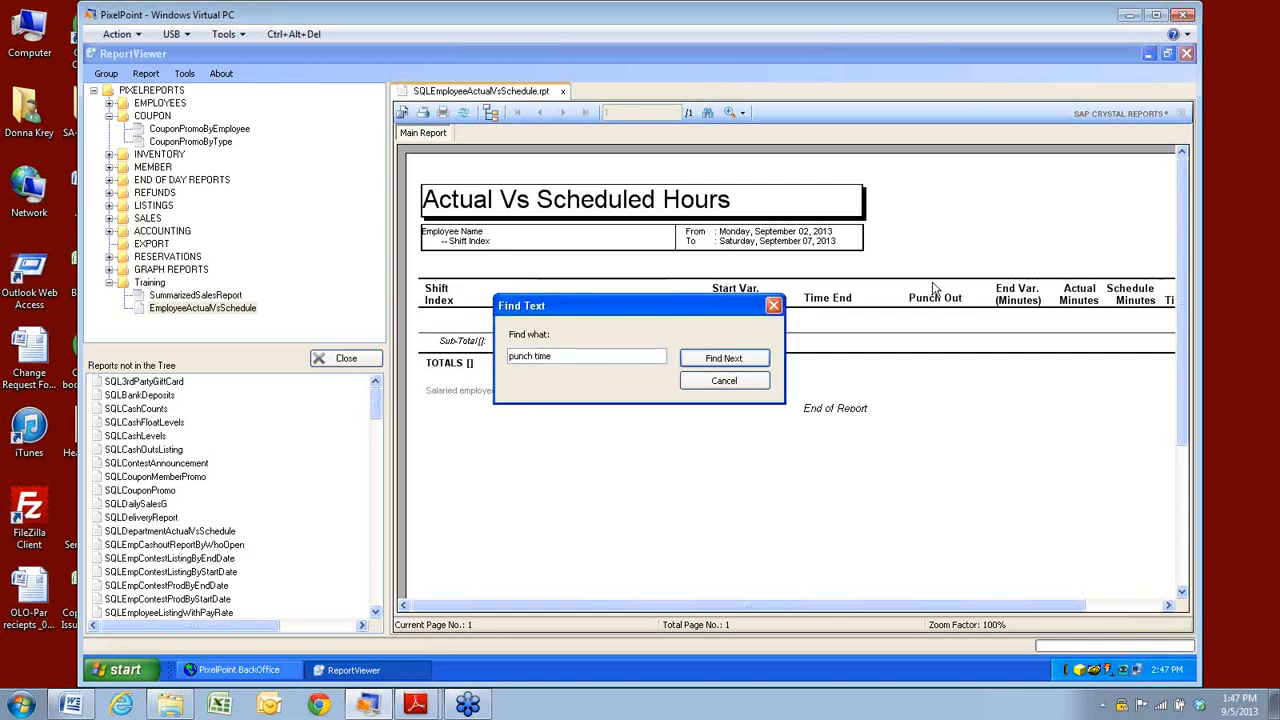
click(750, 385)
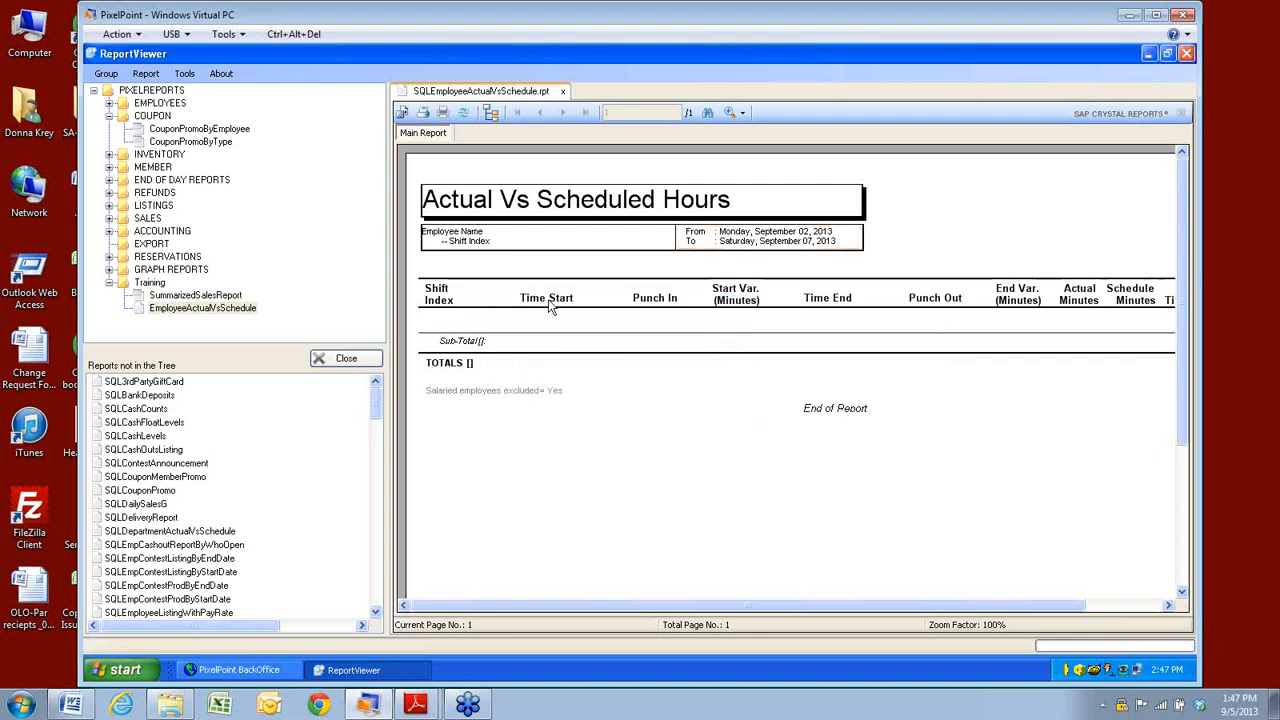
click(736, 116)
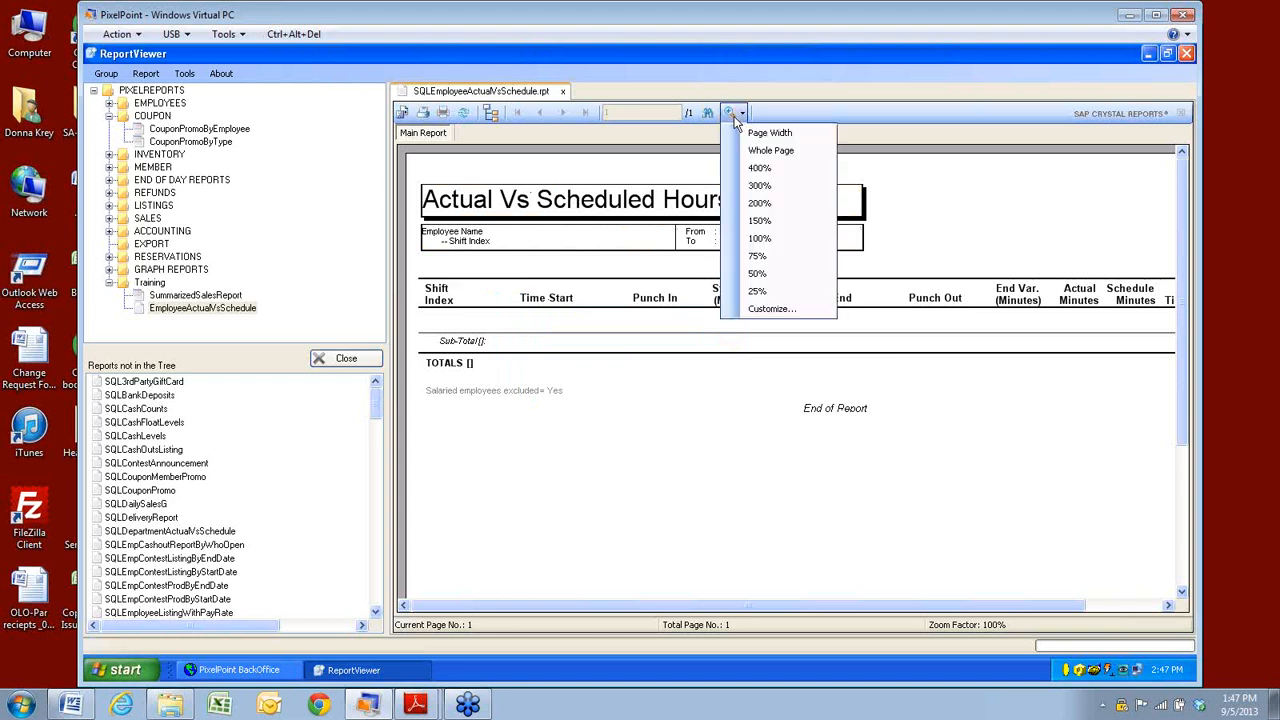
click(740, 528)
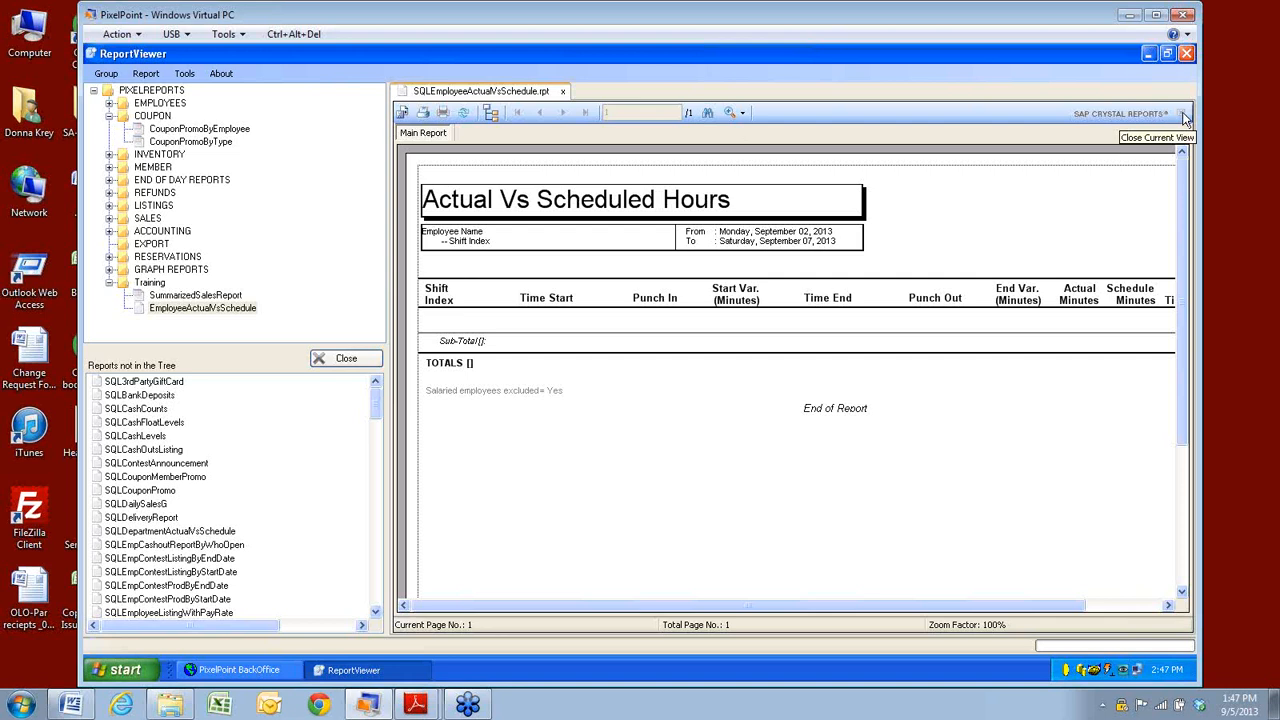
Launch SalesSummary from the SALES folder and accept the 9/5/2013 date range.
click(109, 219)
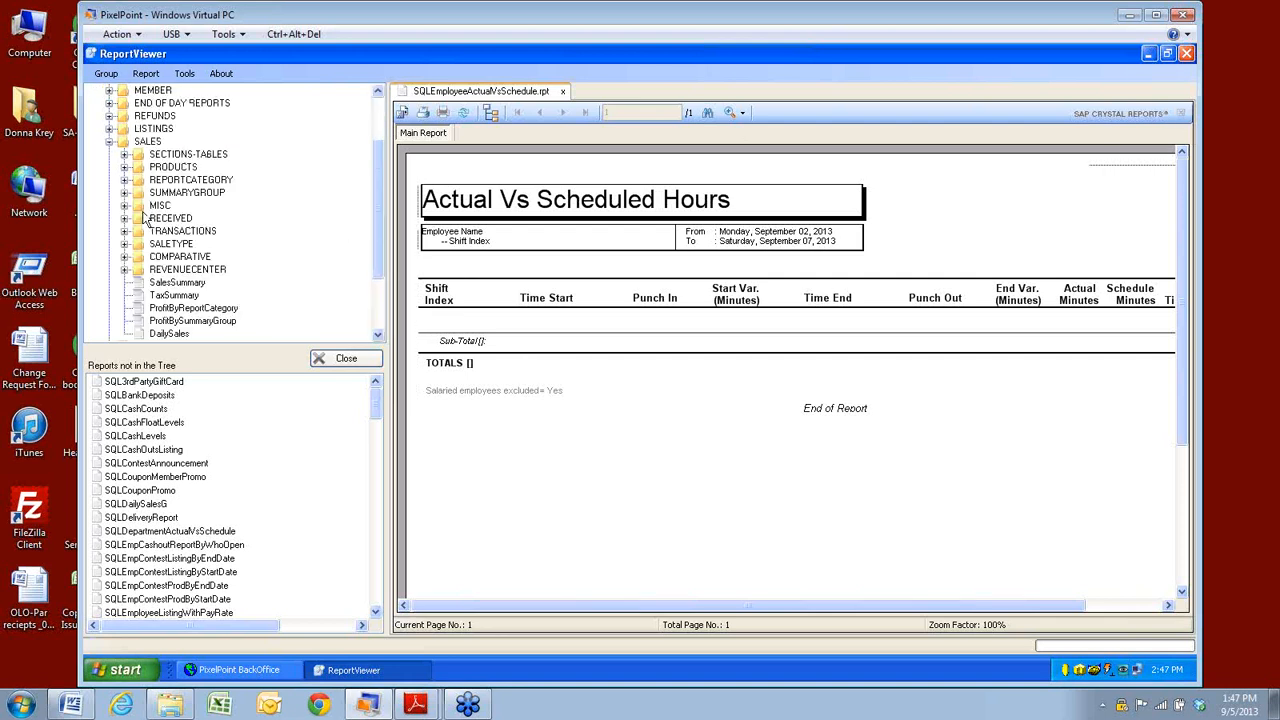
click(150, 143)
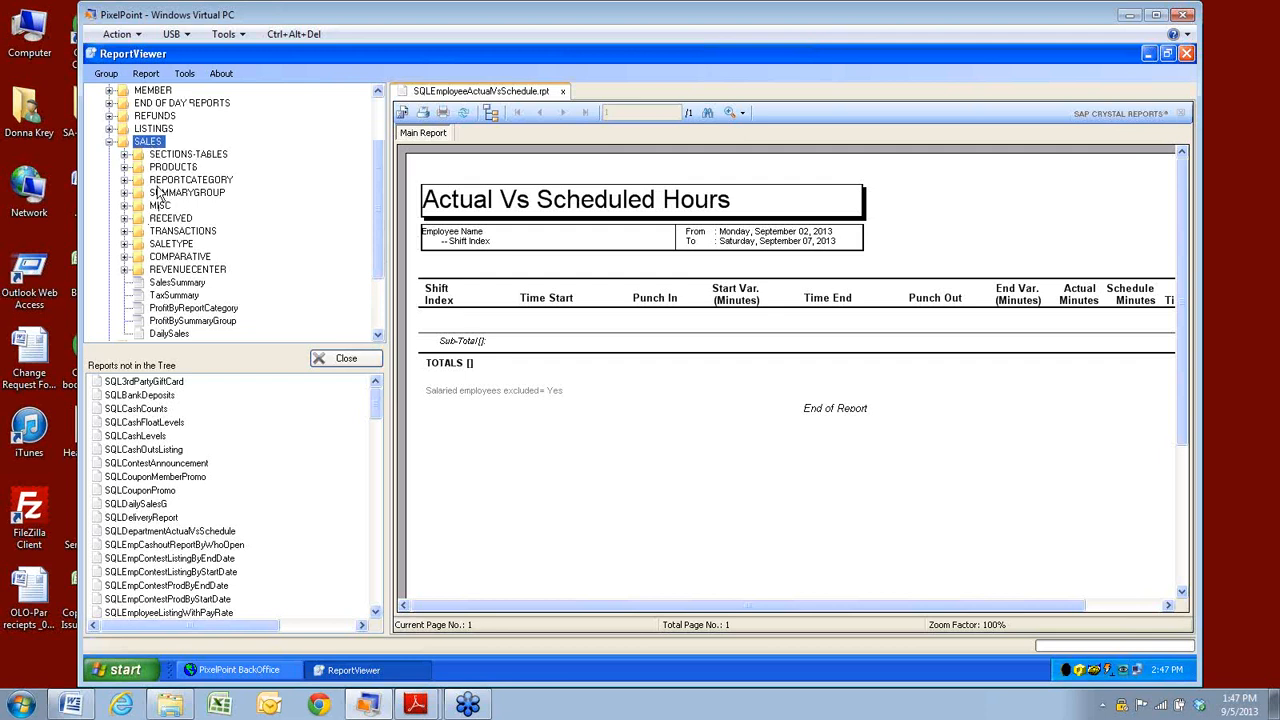
click(172, 284)
double_click(168, 288)
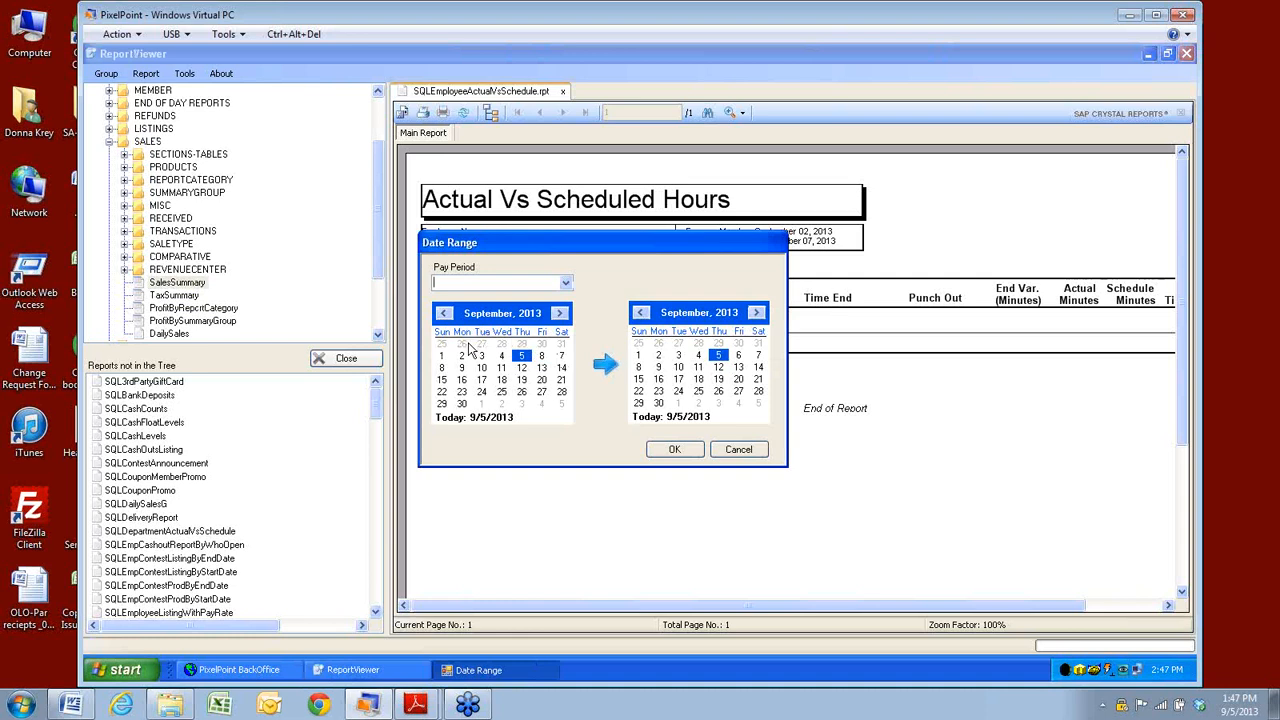
click(657, 454)
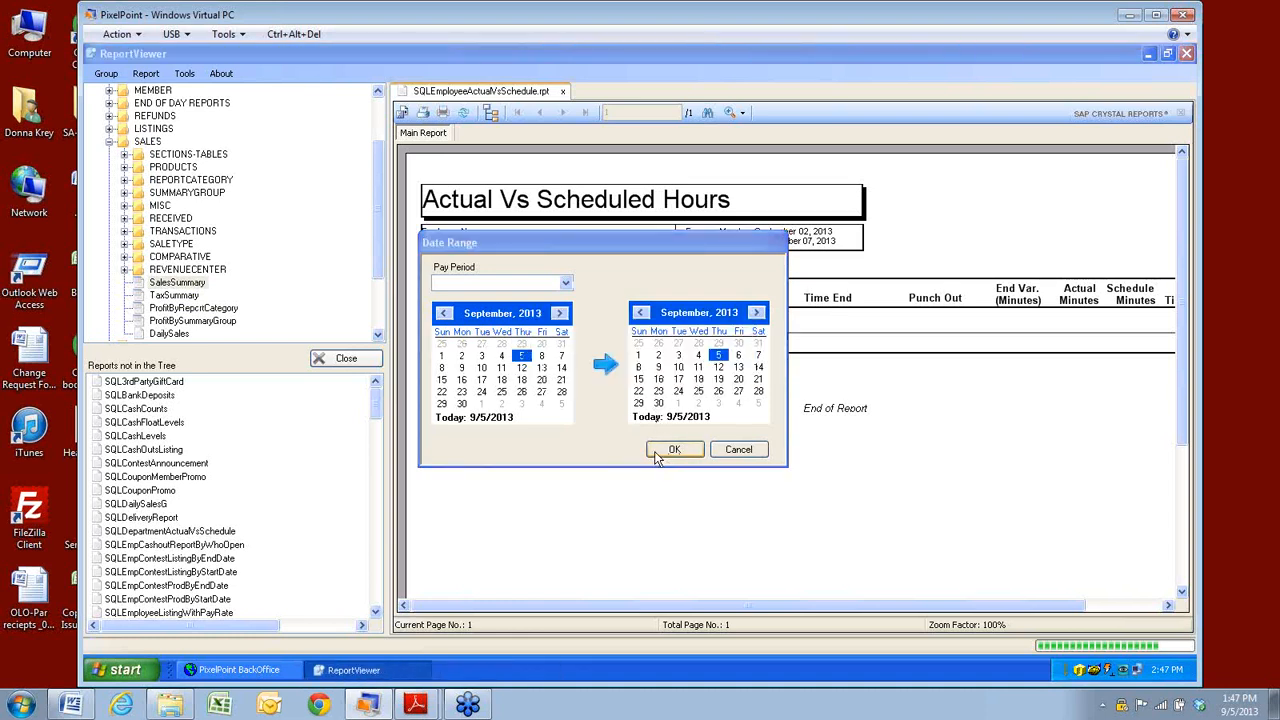
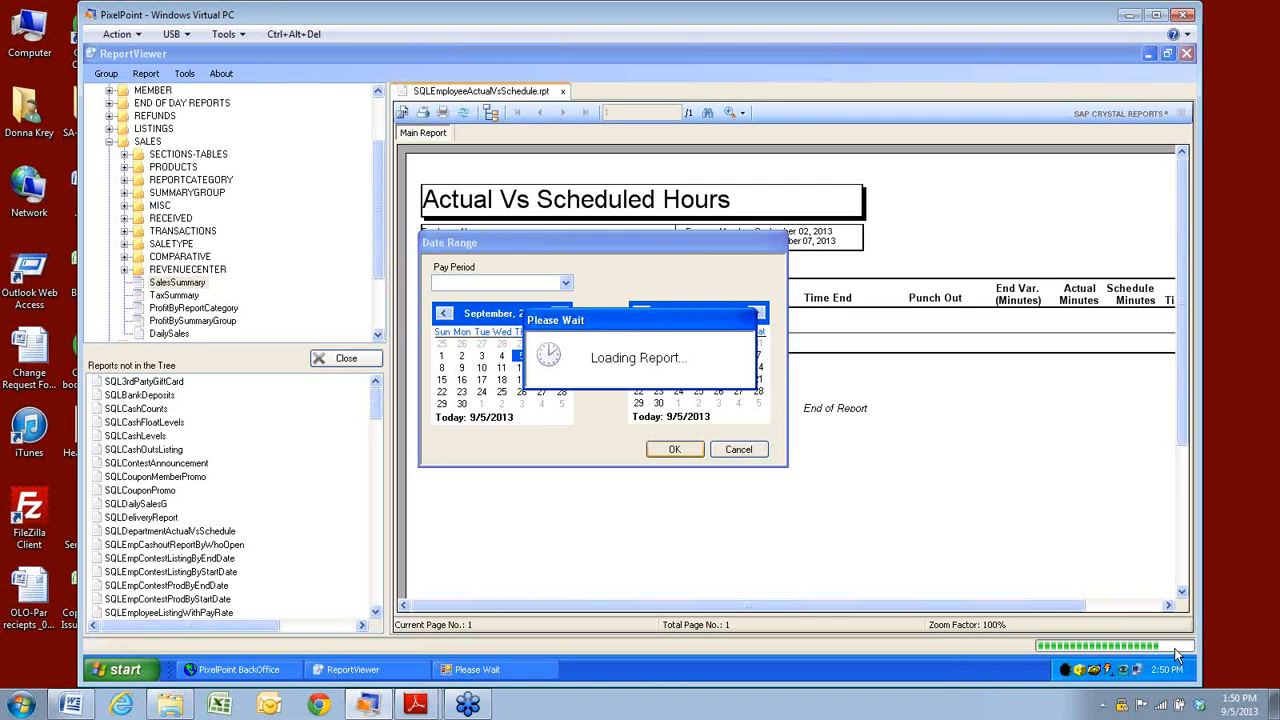
Force-quit the frozen ReportViewer.exe process through Task Manager.
right_click(705, 681)
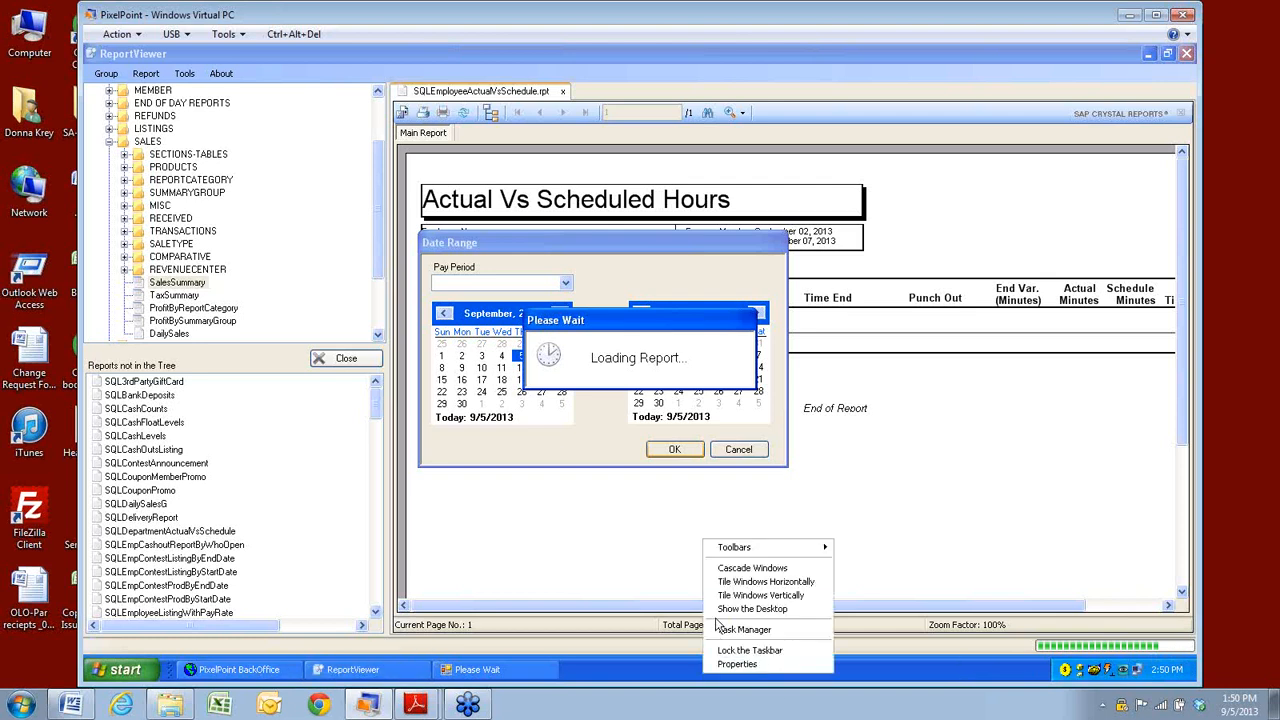
click(733, 640)
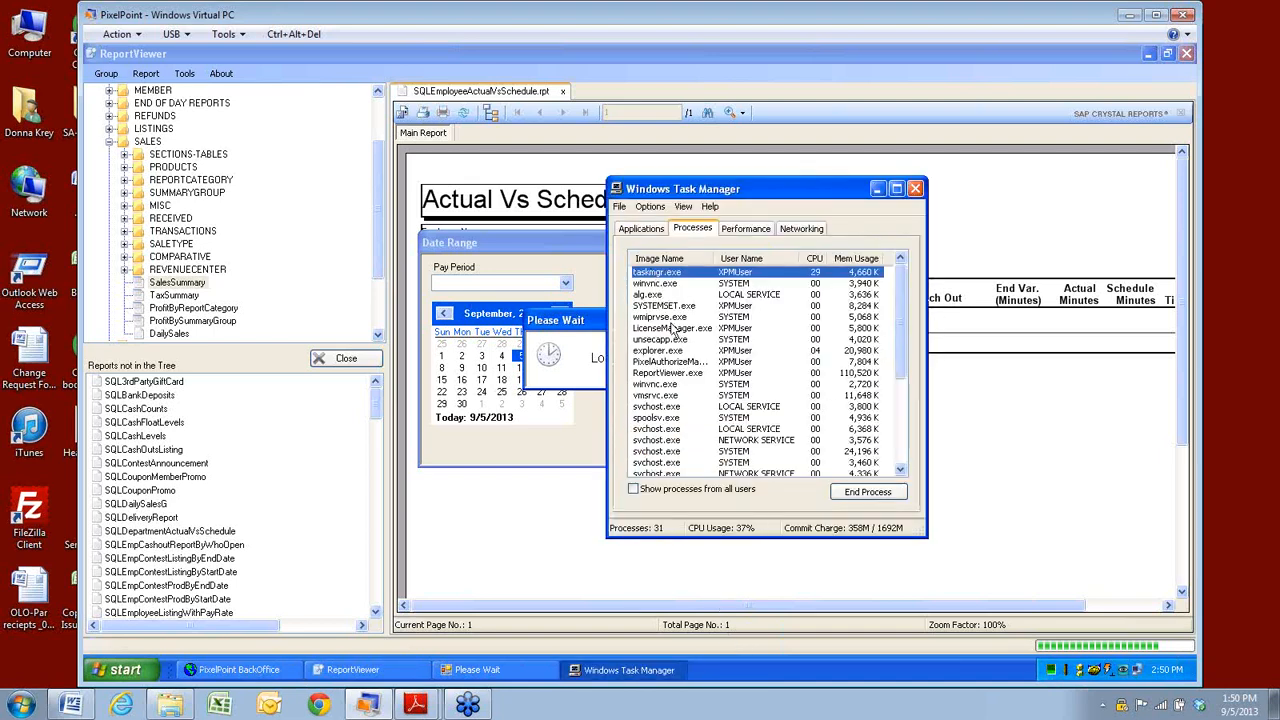
click(675, 373)
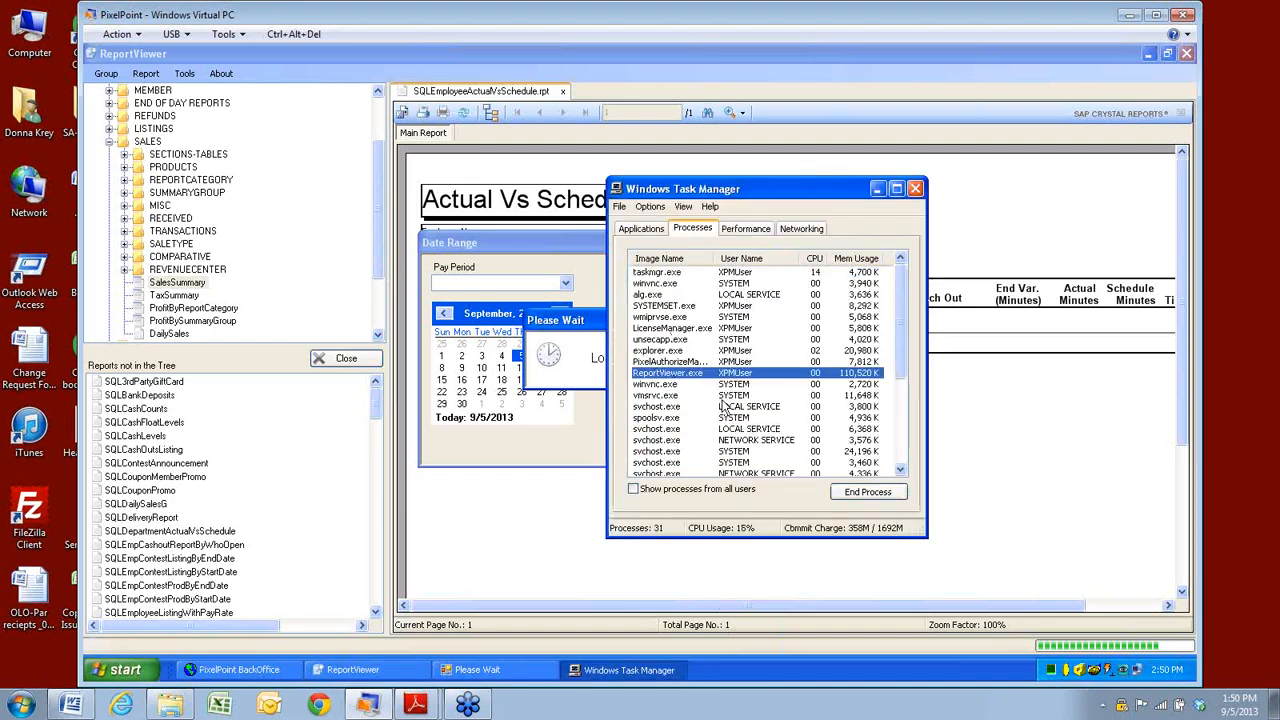
click(866, 492)
click(610, 416)
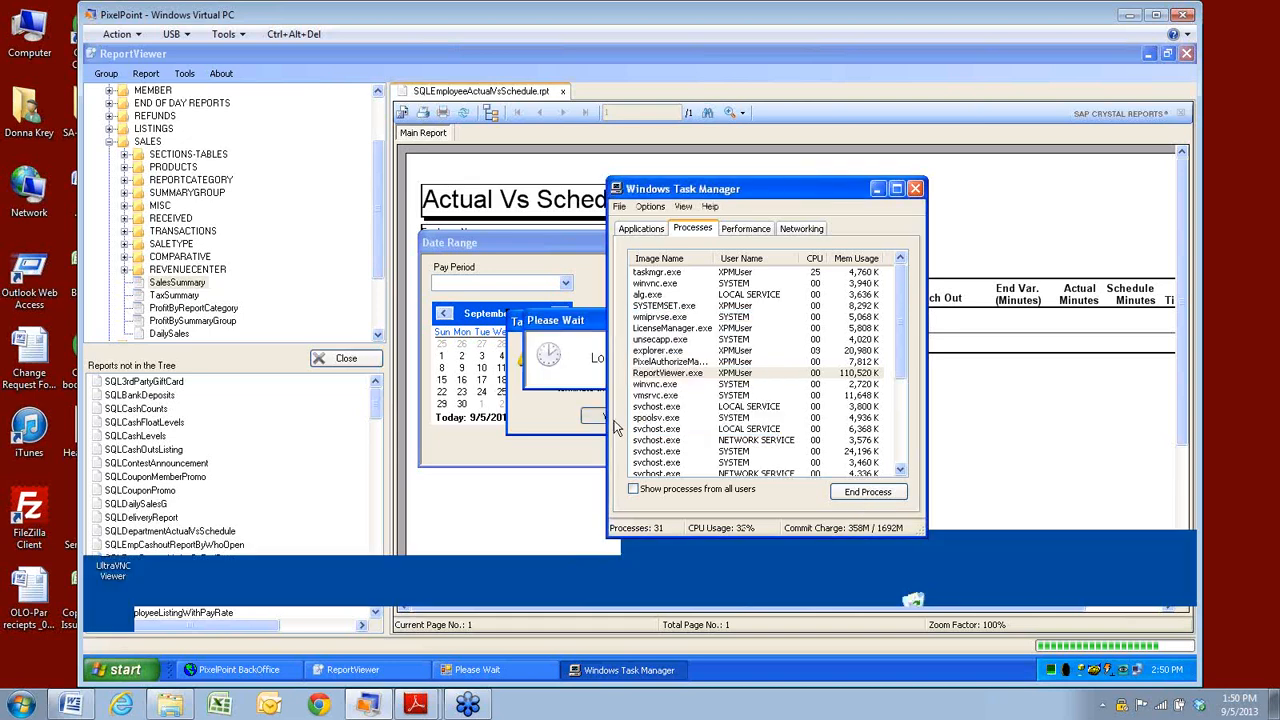
Relaunch ReportViewer from its desktop shortcut and log back in.
click(878, 189)
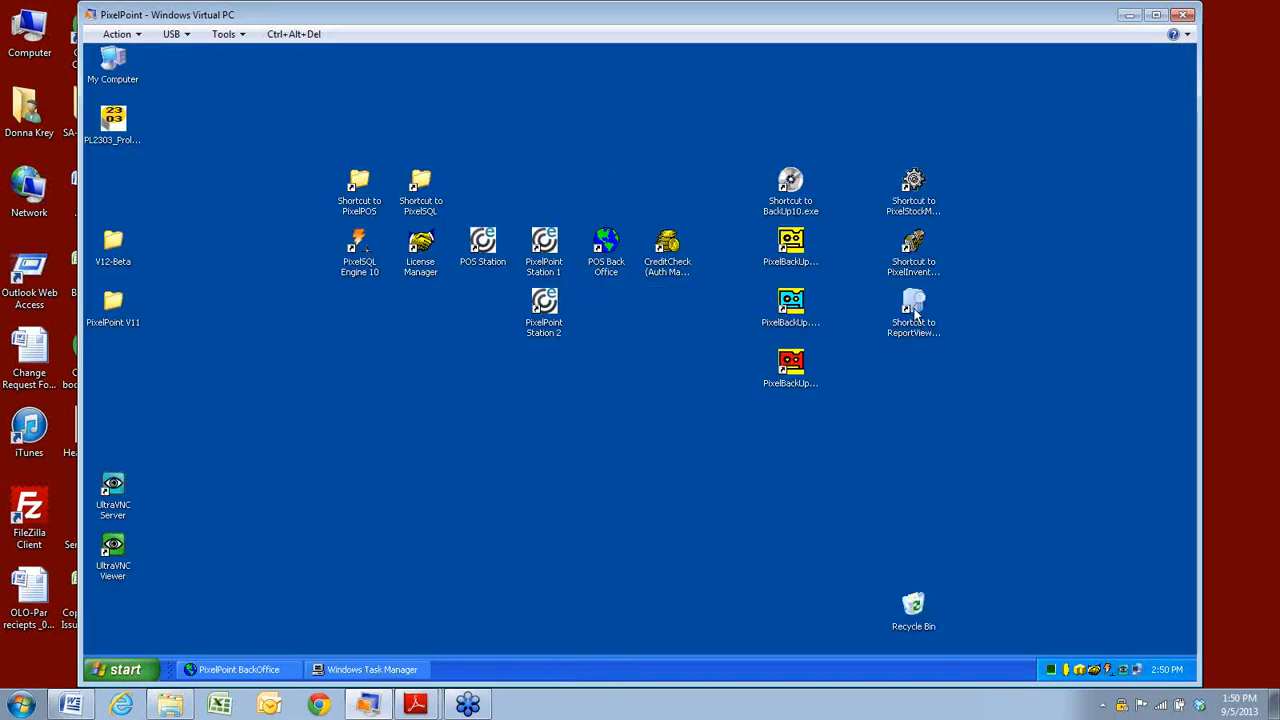
double_click(914, 308)
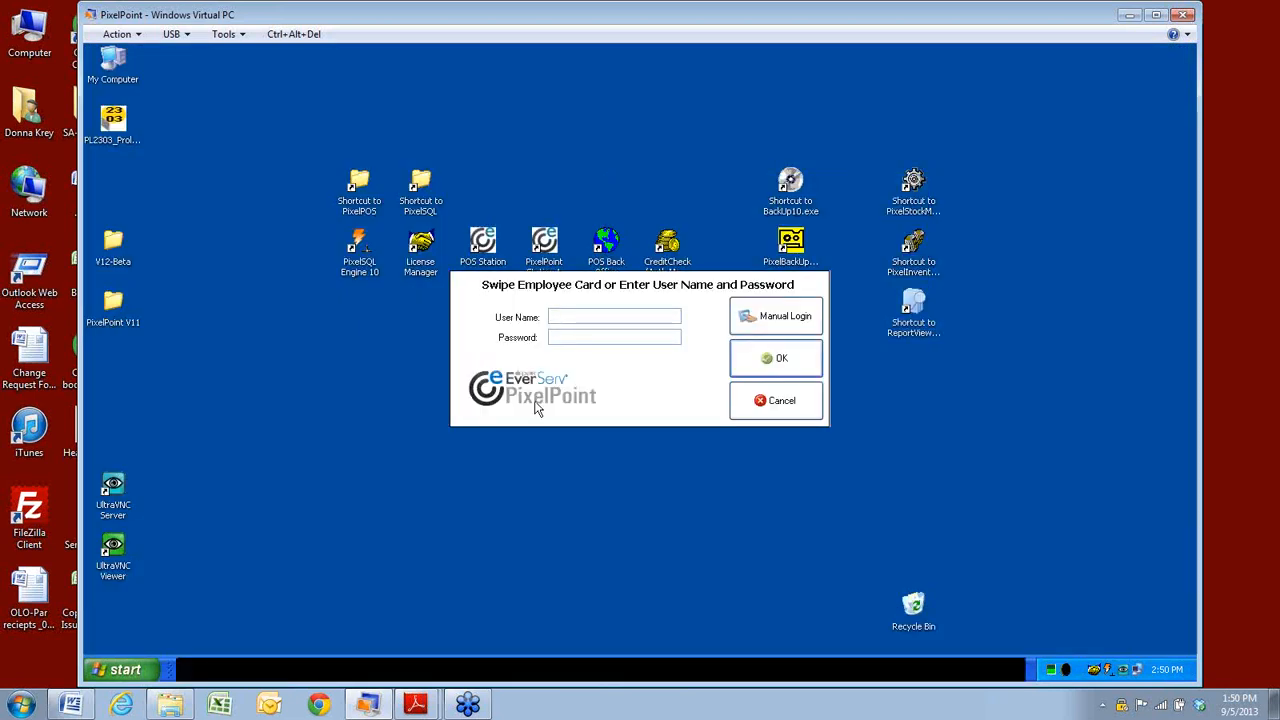
click(574, 337)
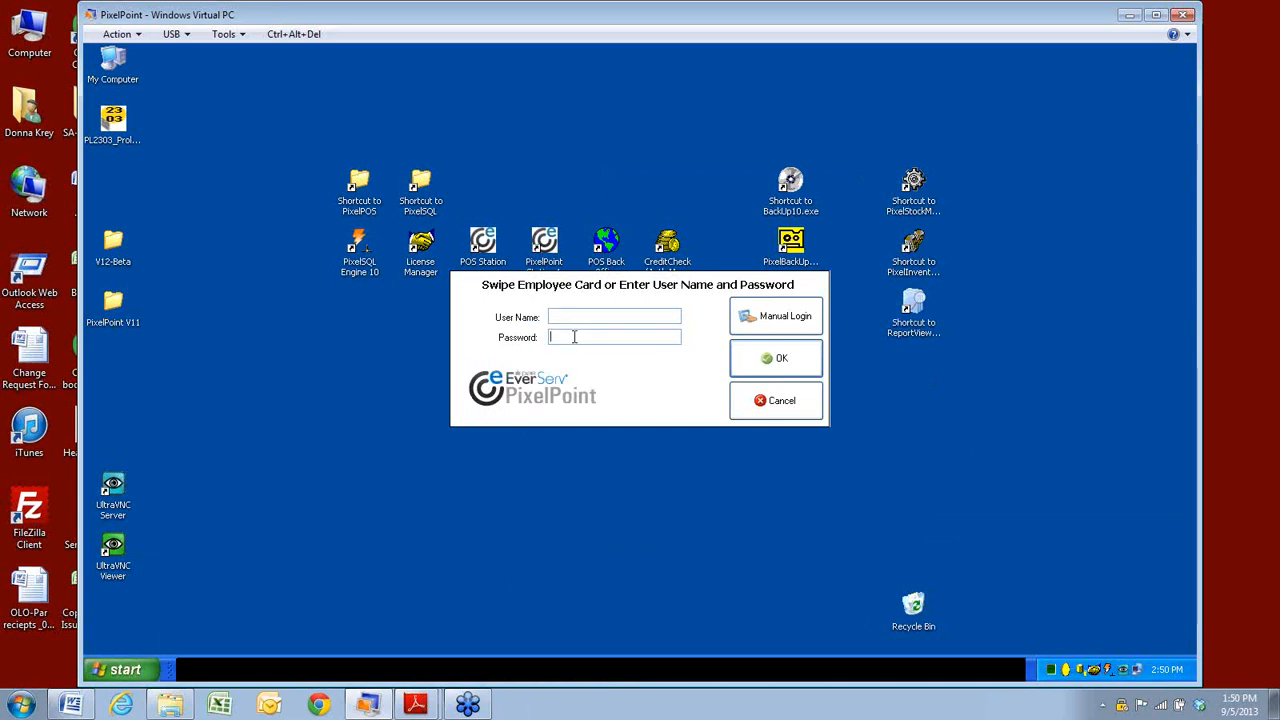
key(Return)
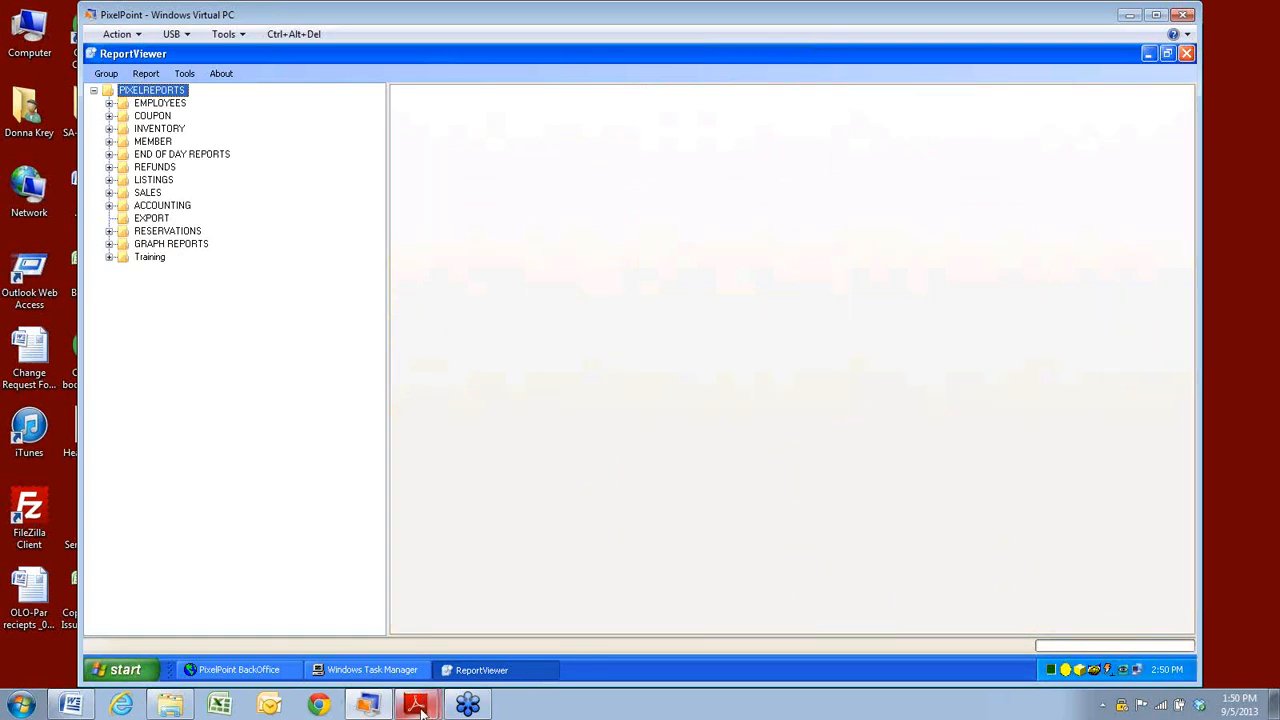
Open the Query Builder from ReportViewer's Tools menu.
mouse_move(412, 700)
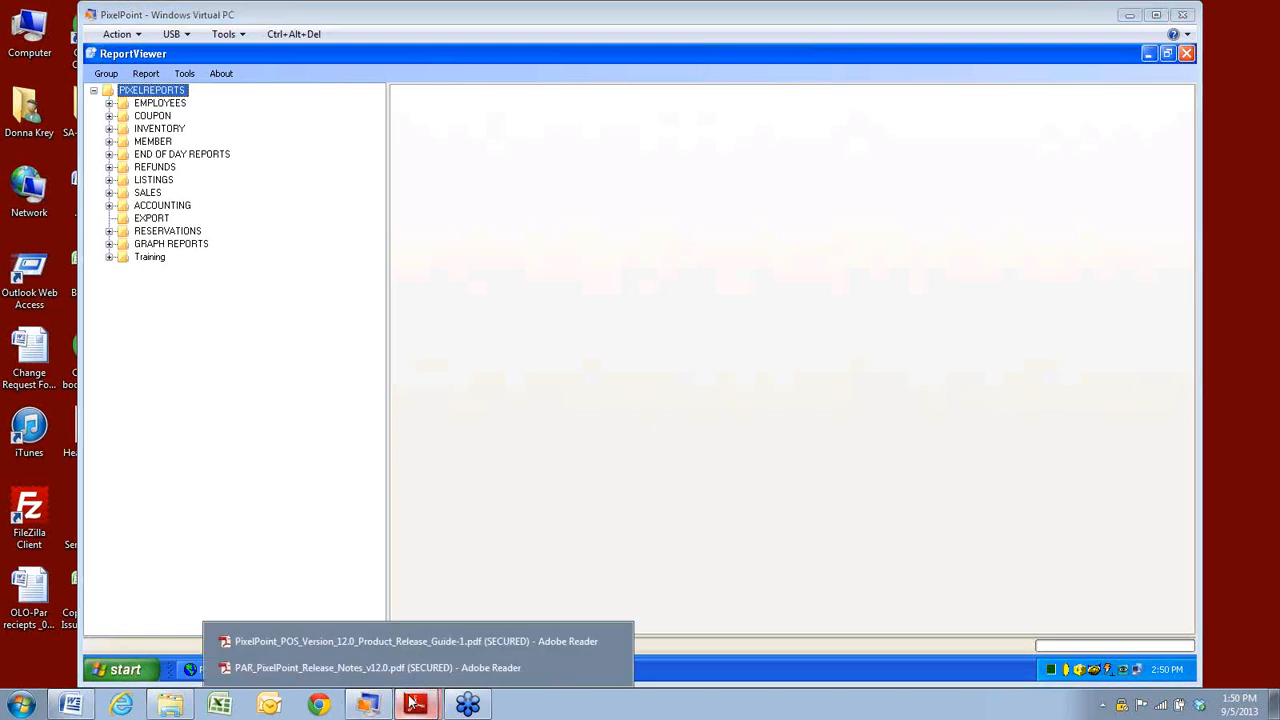
click(193, 73)
click(209, 117)
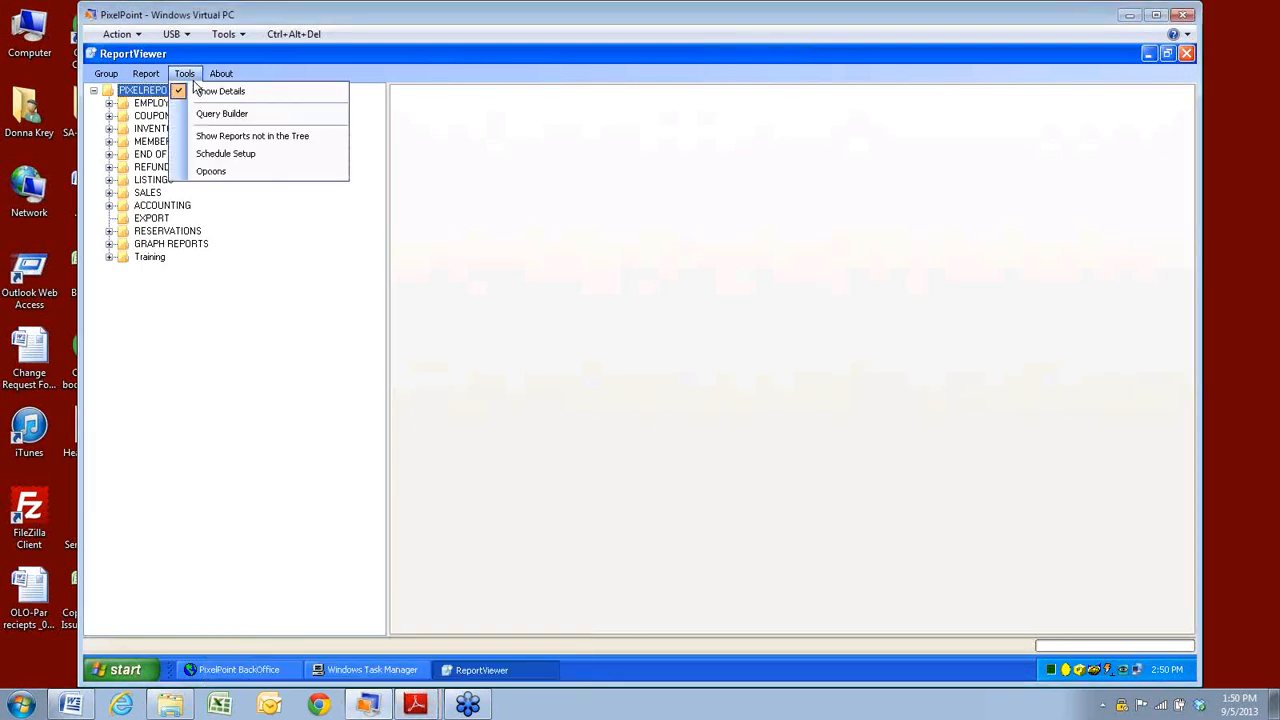
click(207, 116)
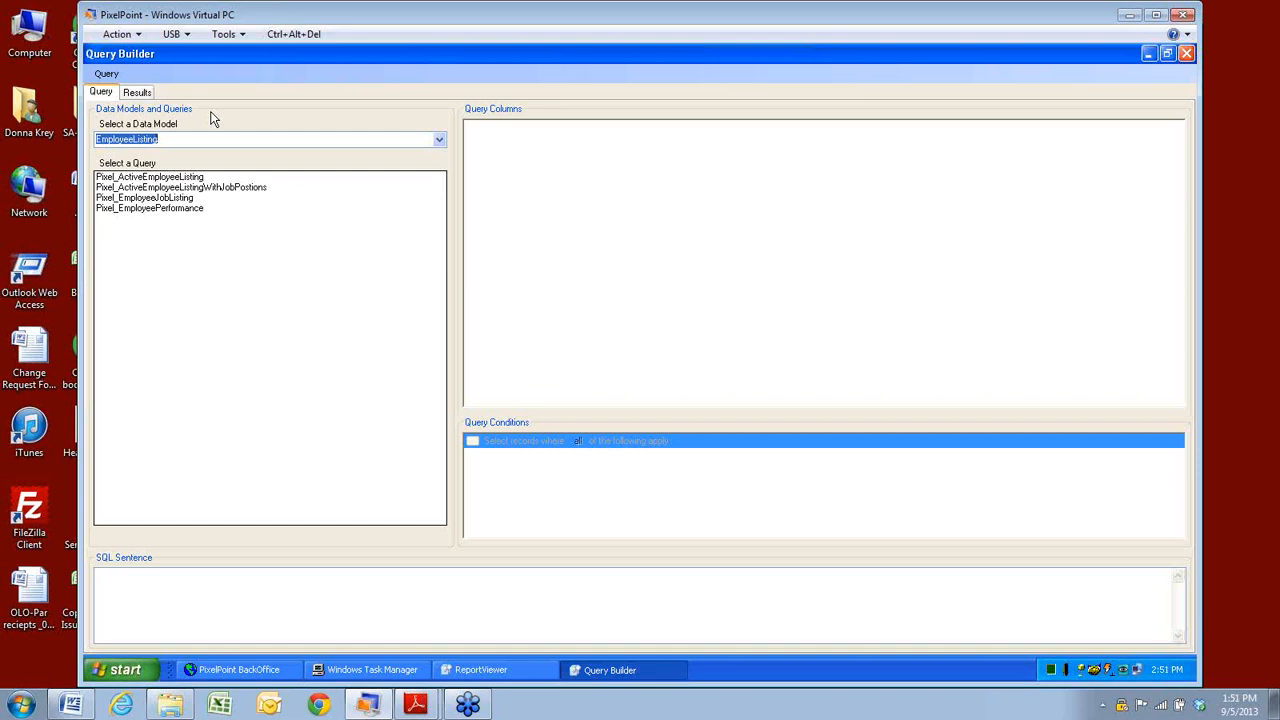
Glance at the Results tab, then load Pixel_ActiveEmployeeListing in the Query view.
click(137, 91)
click(104, 94)
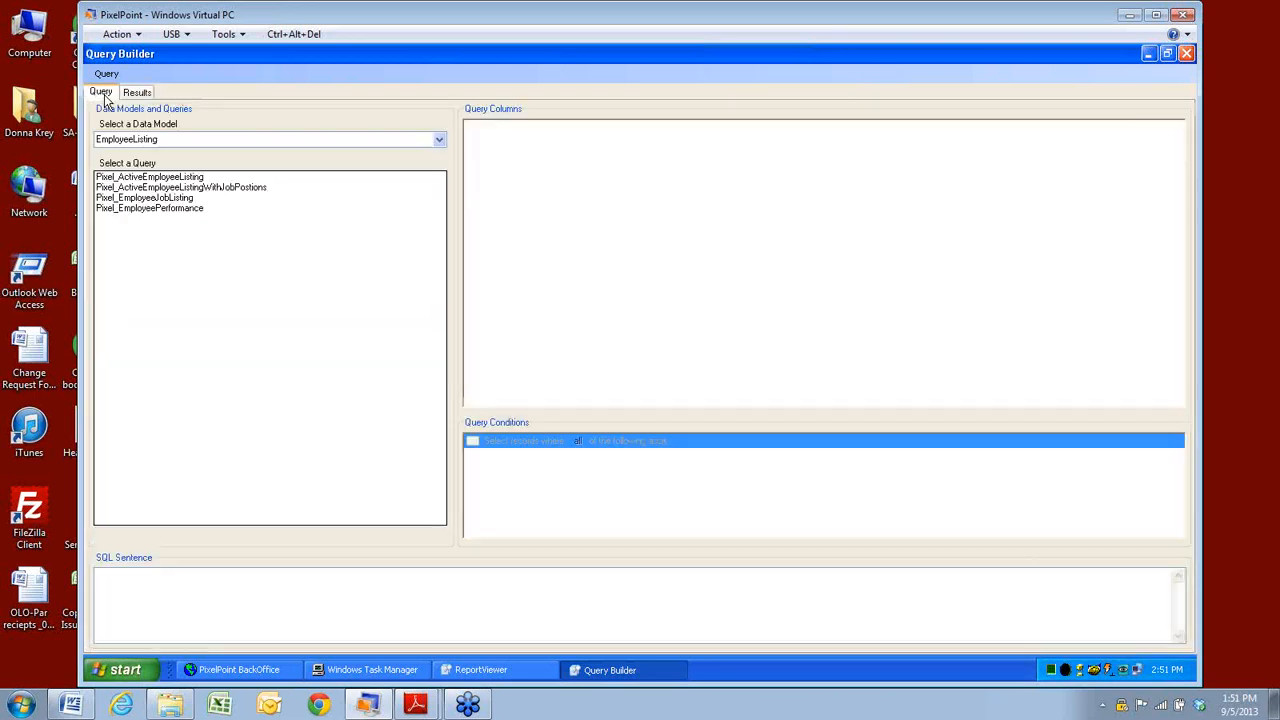
click(126, 181)
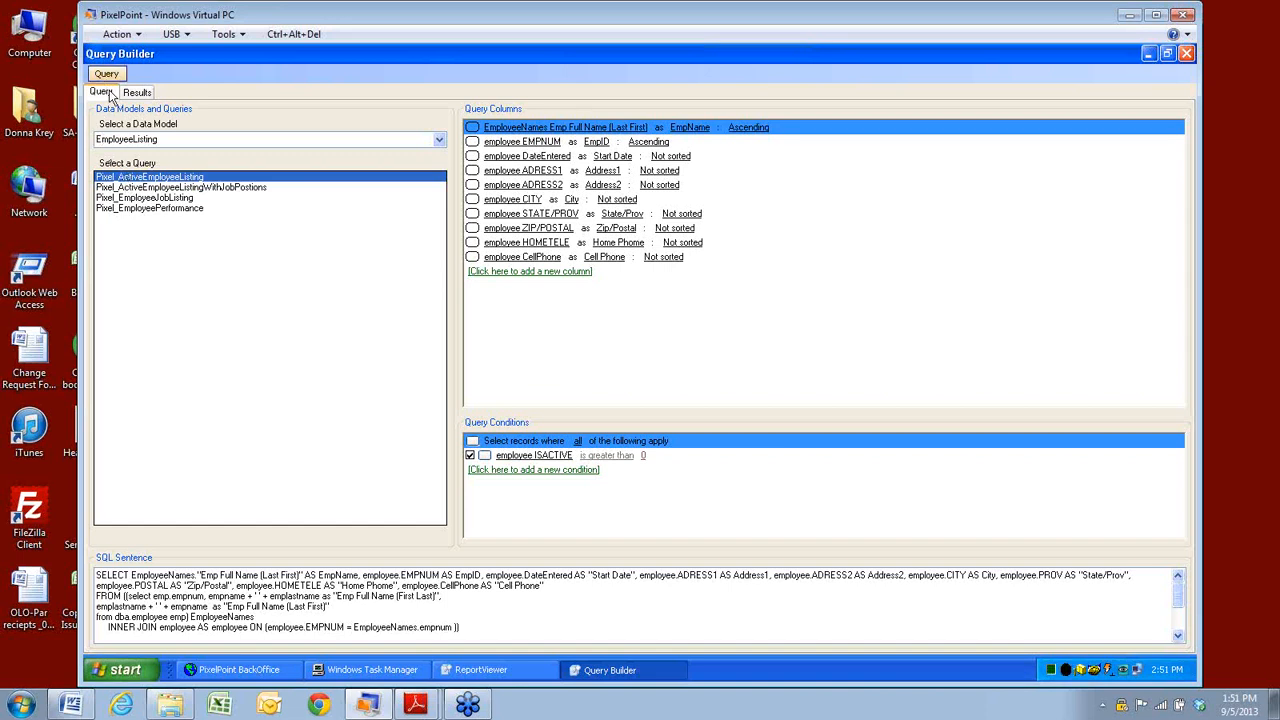
Switch the Data Model to EmployeePunchPayroll, then back to EmployeeListing.
click(440, 141)
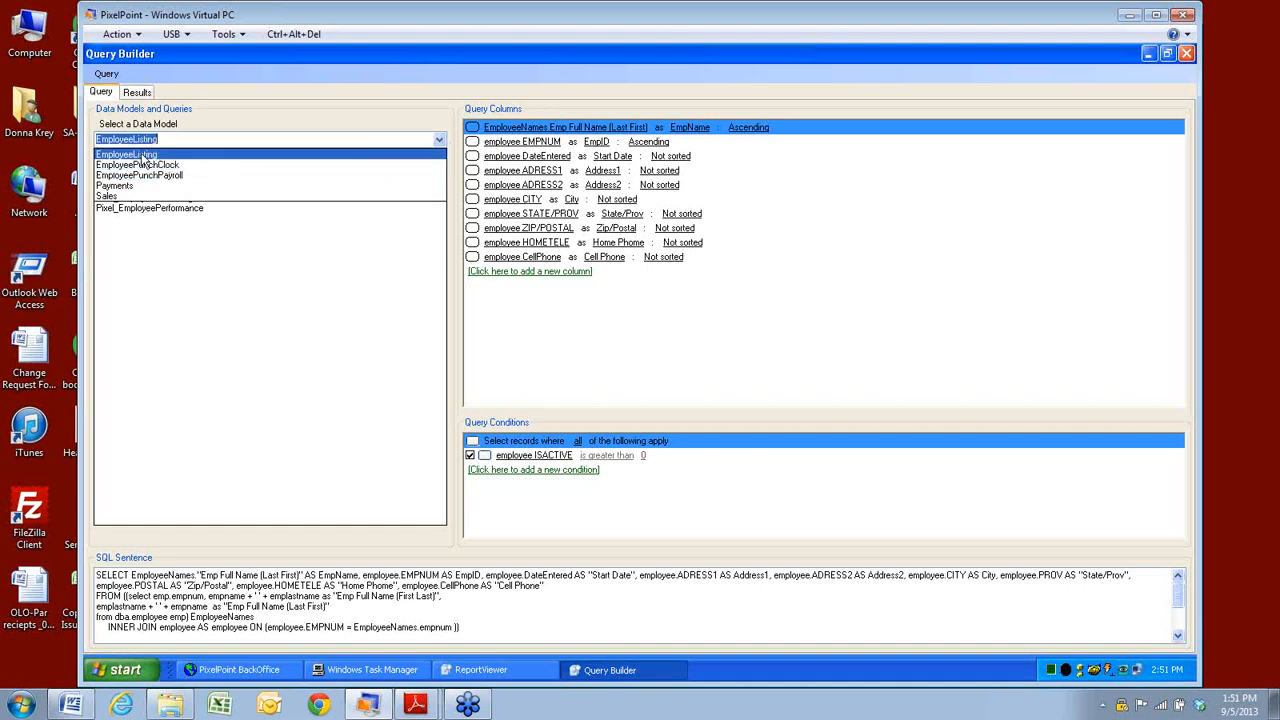
click(140, 166)
click(437, 140)
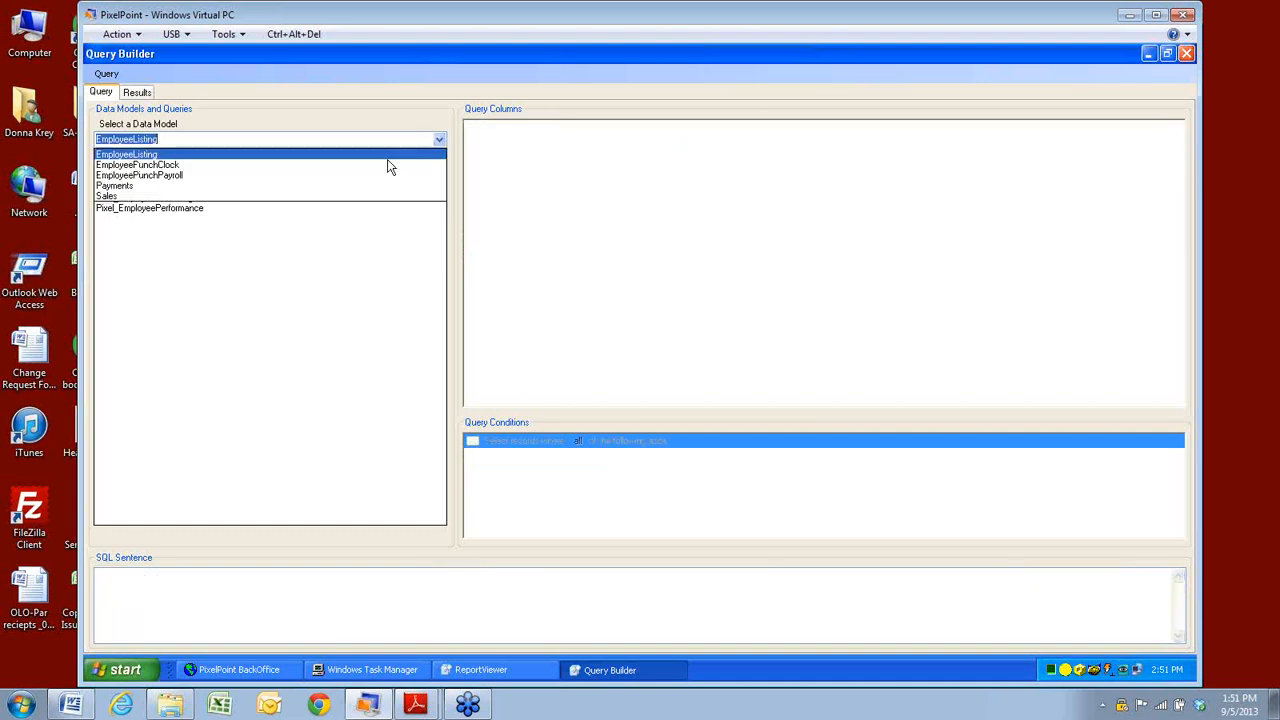
click(180, 176)
click(437, 139)
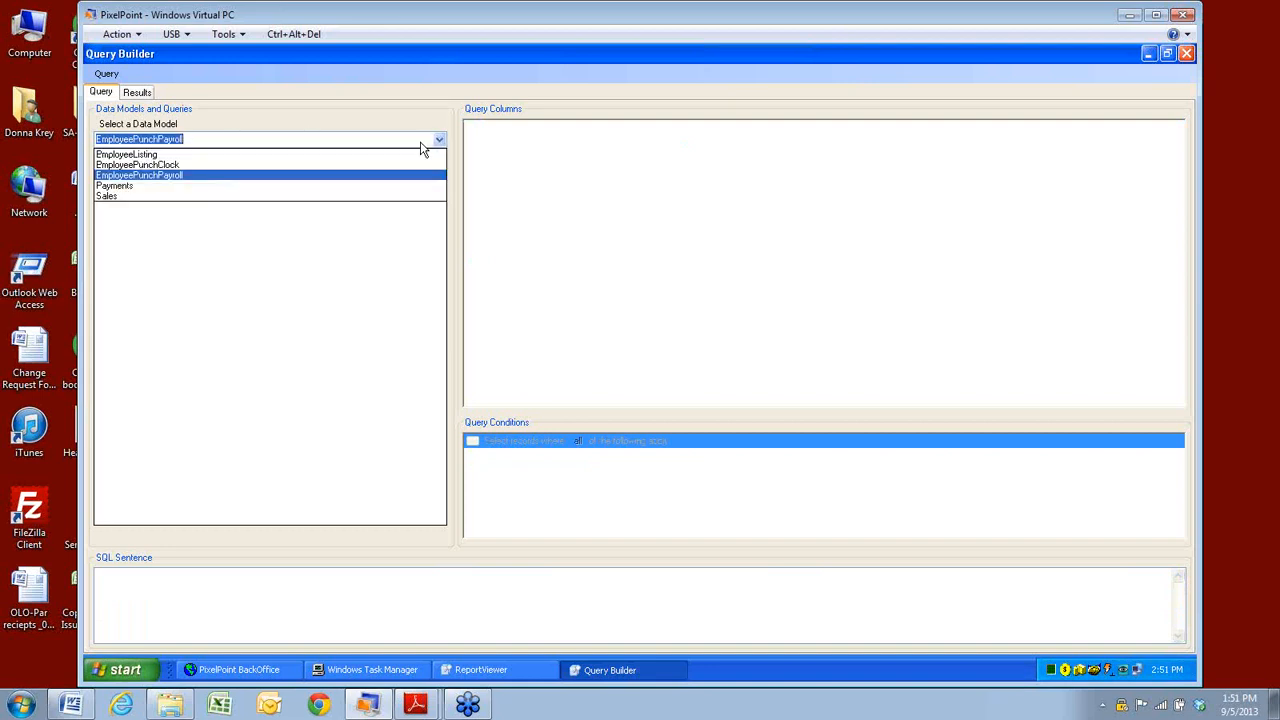
click(128, 176)
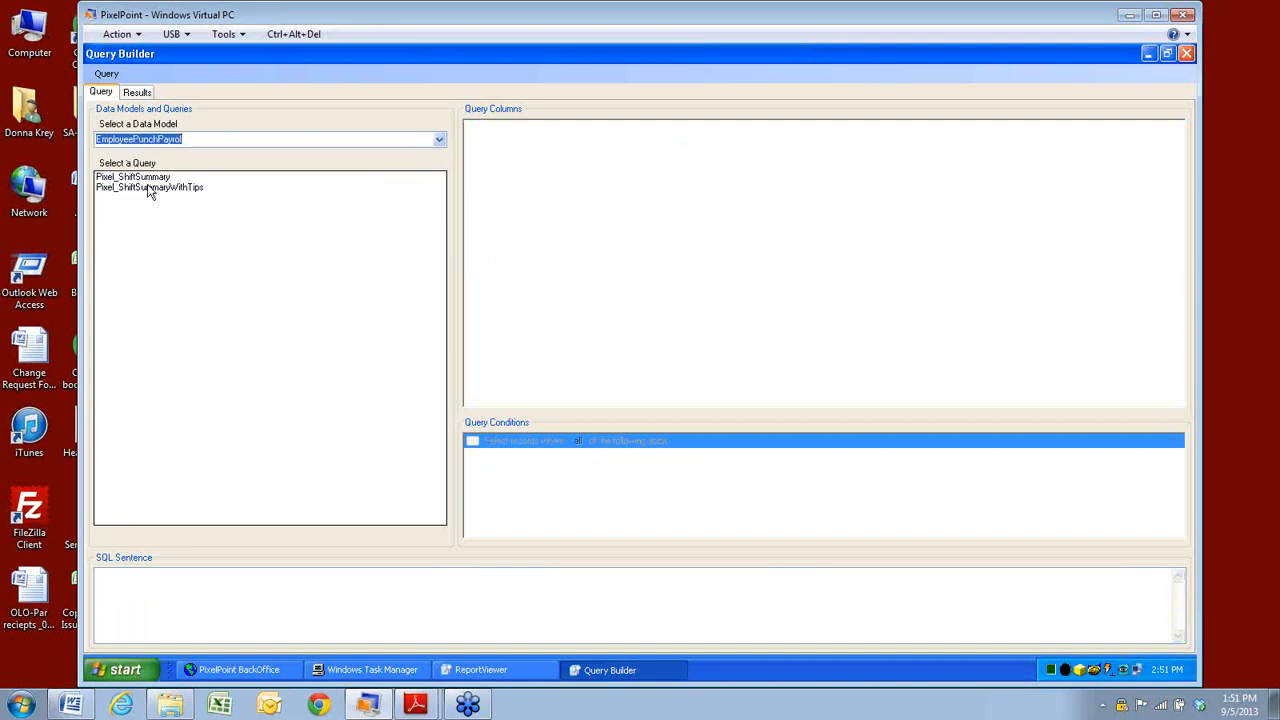
click(443, 146)
click(160, 152)
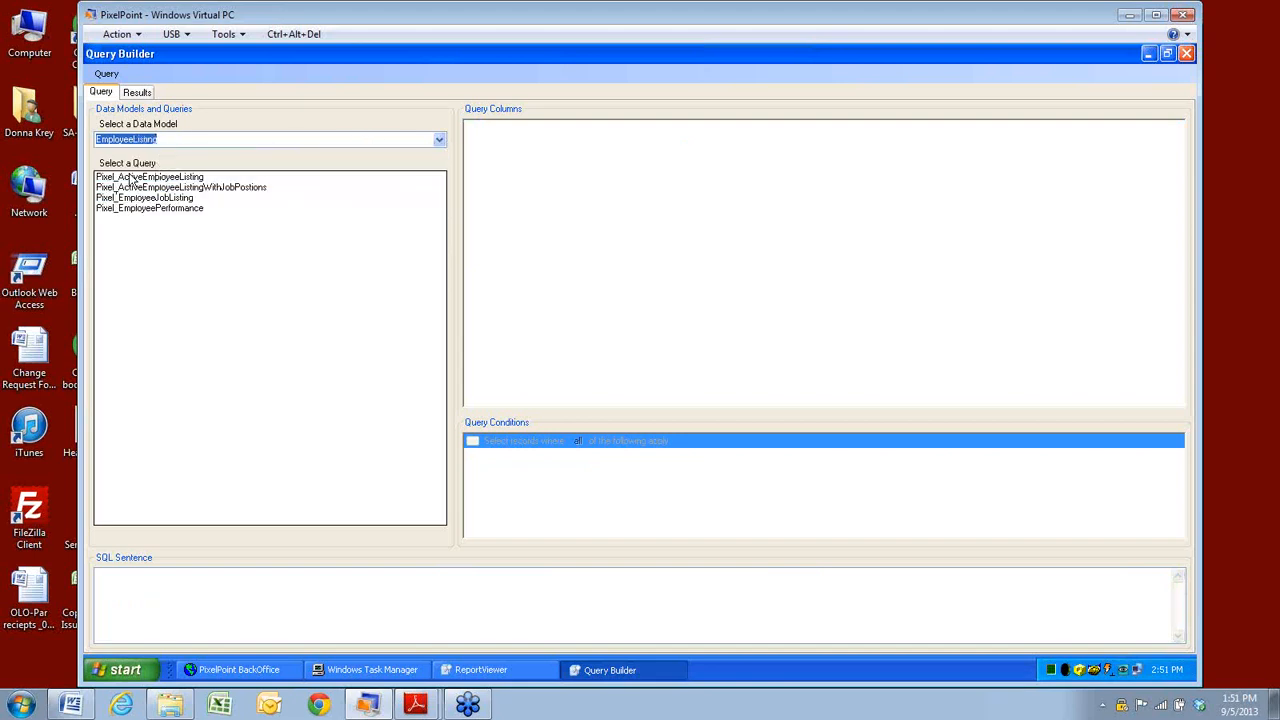
Step through the four EmployeeListing queries, ending back on Pixel_ActiveEmployeeListing.
click(133, 177)
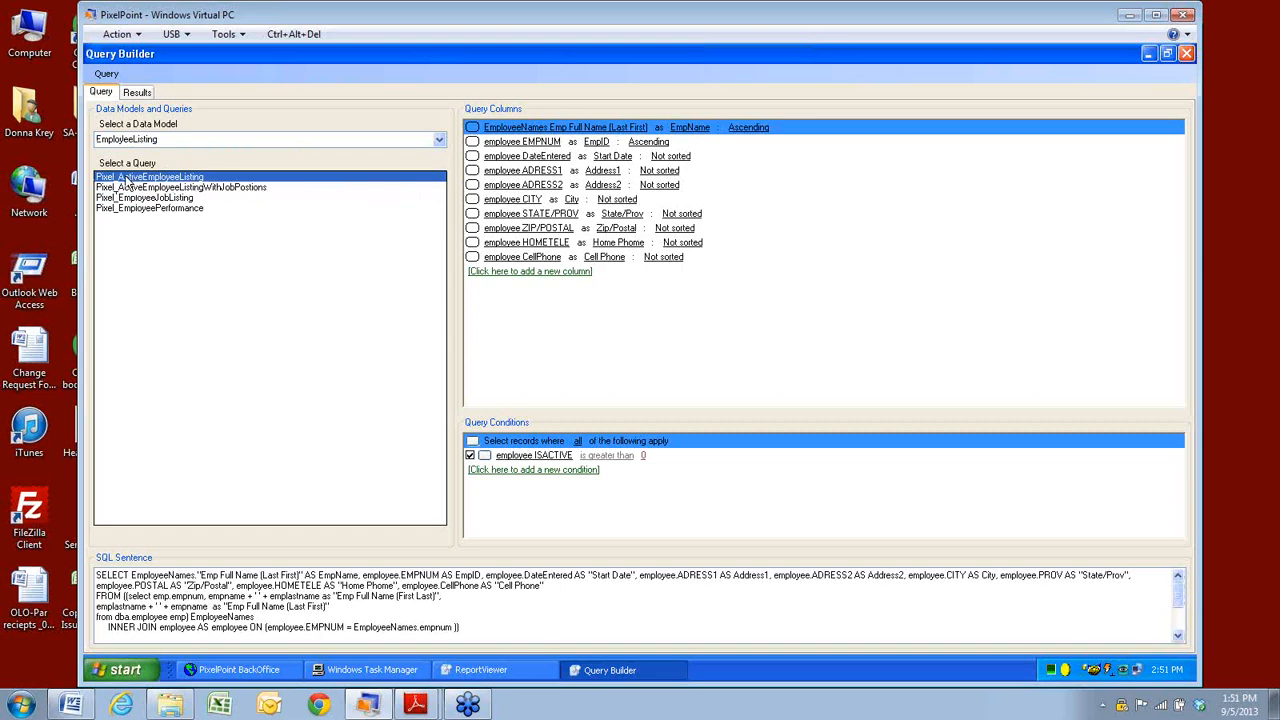
click(158, 188)
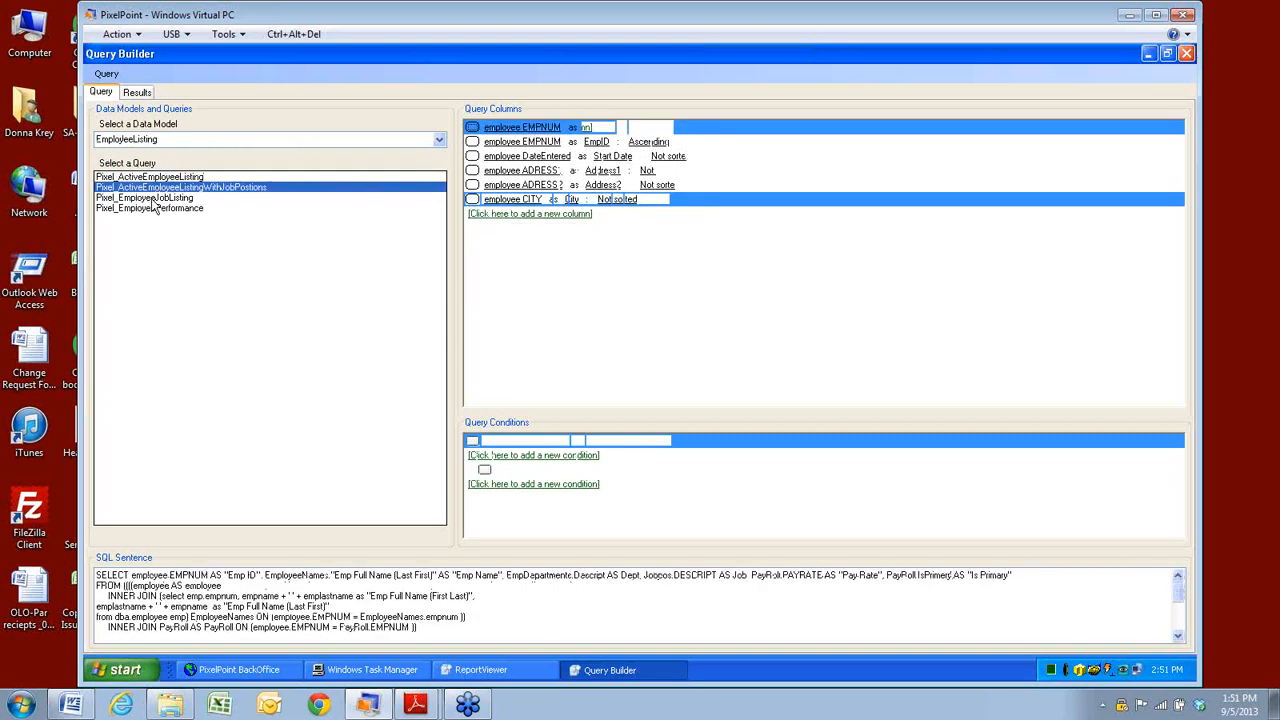
click(153, 198)
click(150, 208)
click(155, 178)
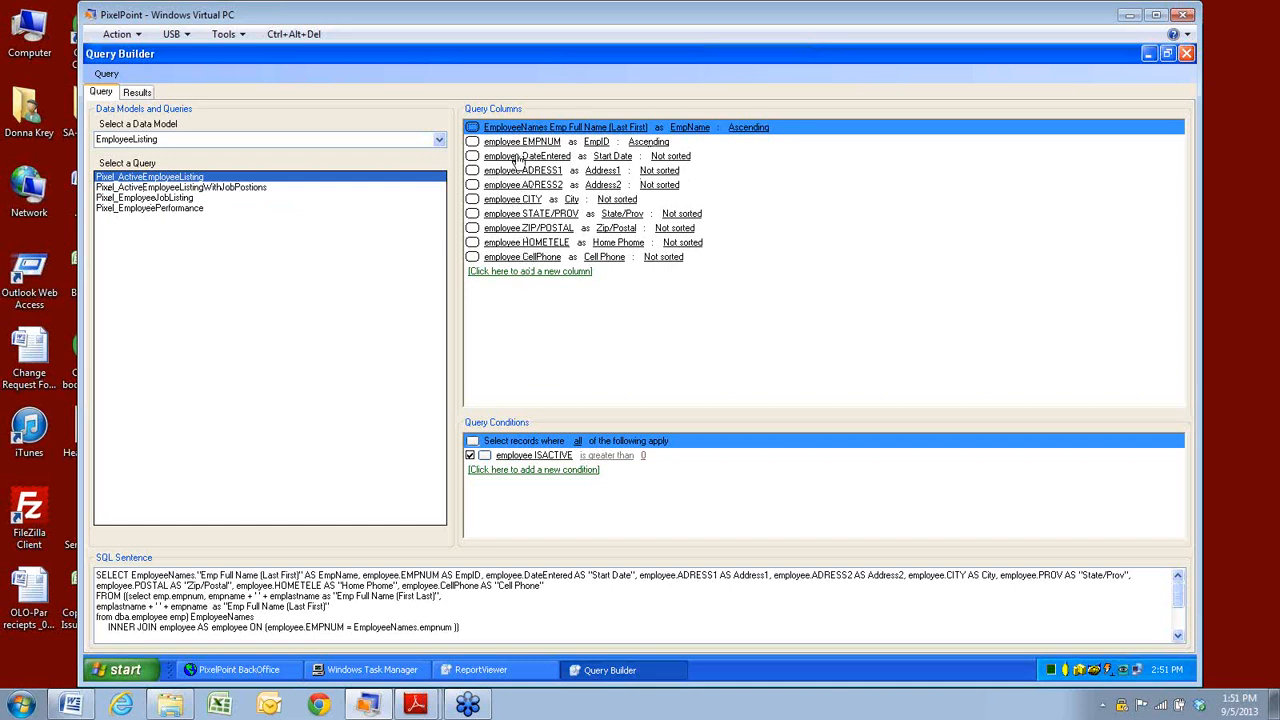
click(504, 272)
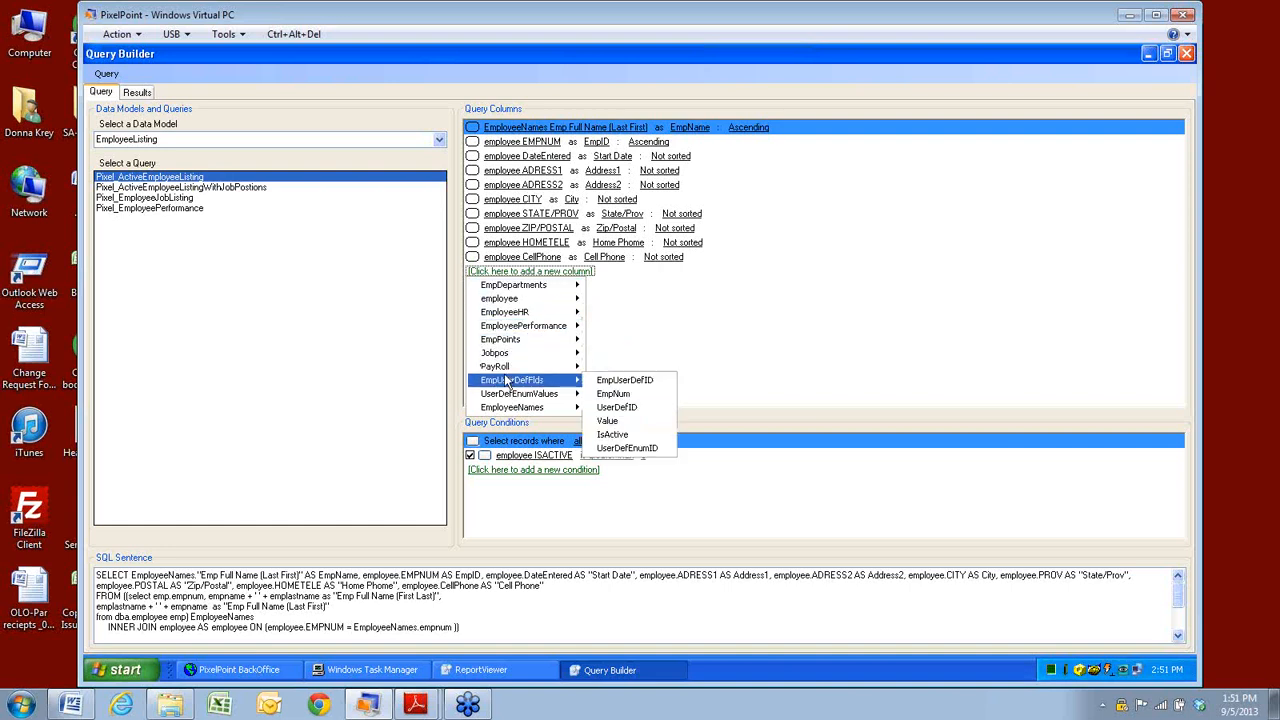
Add the employee ISCLOCKEDIN column to the query.
mouse_move(505, 371)
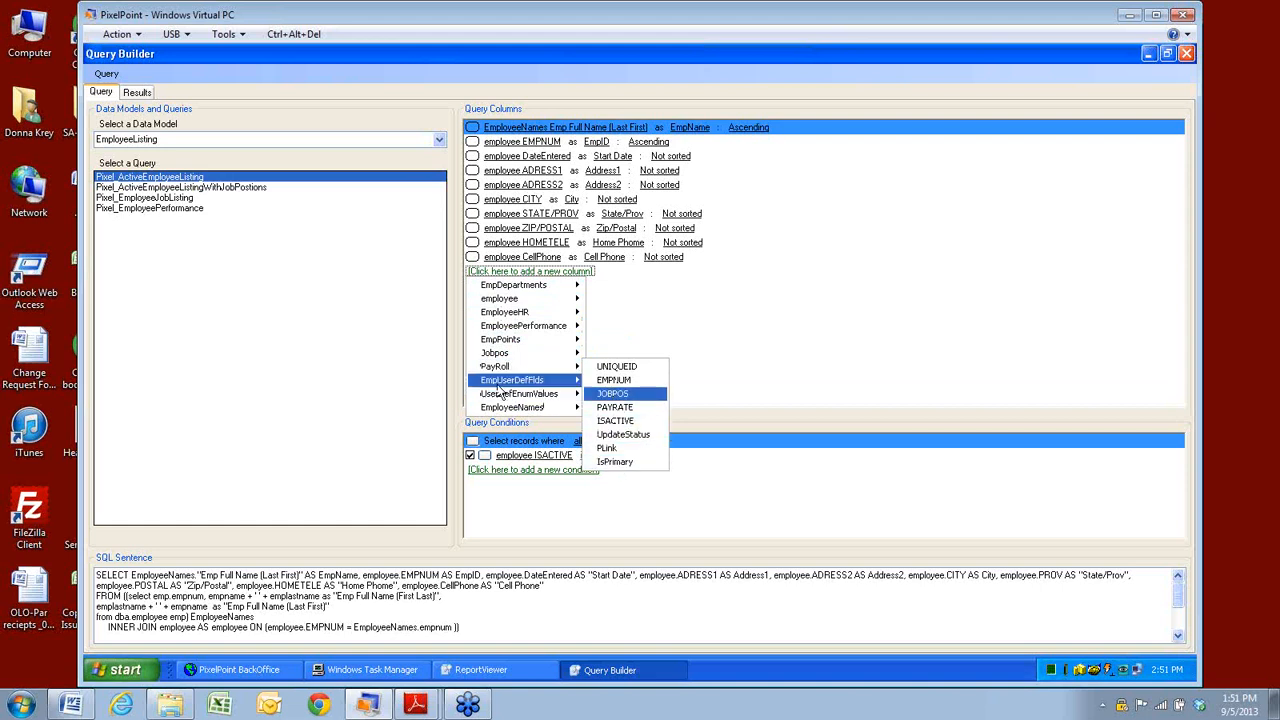
mouse_move(495, 395)
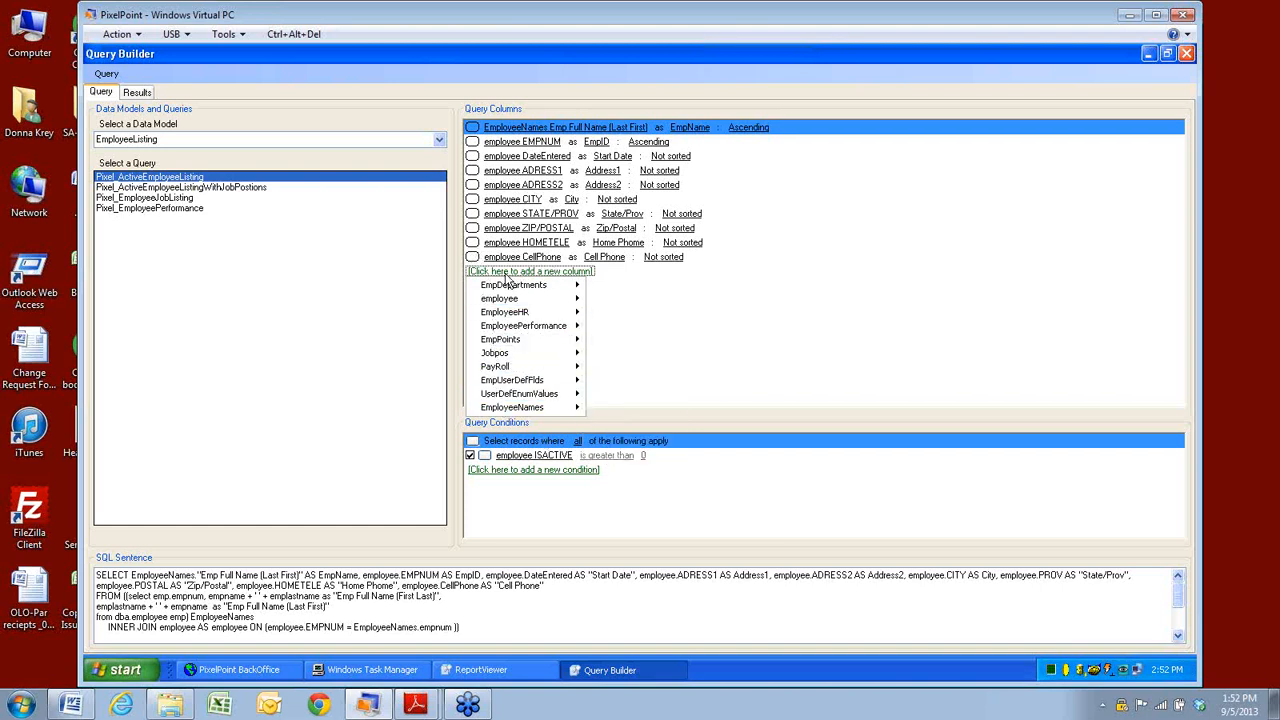
mouse_move(515, 299)
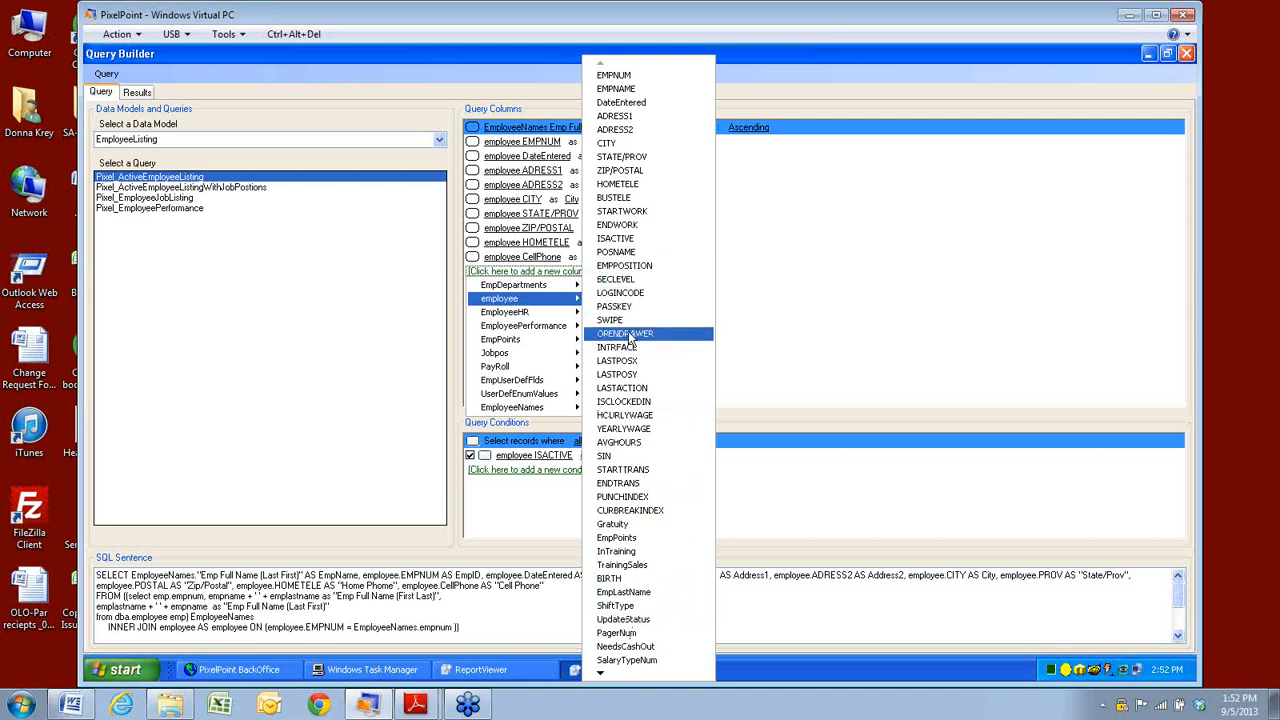
click(623, 402)
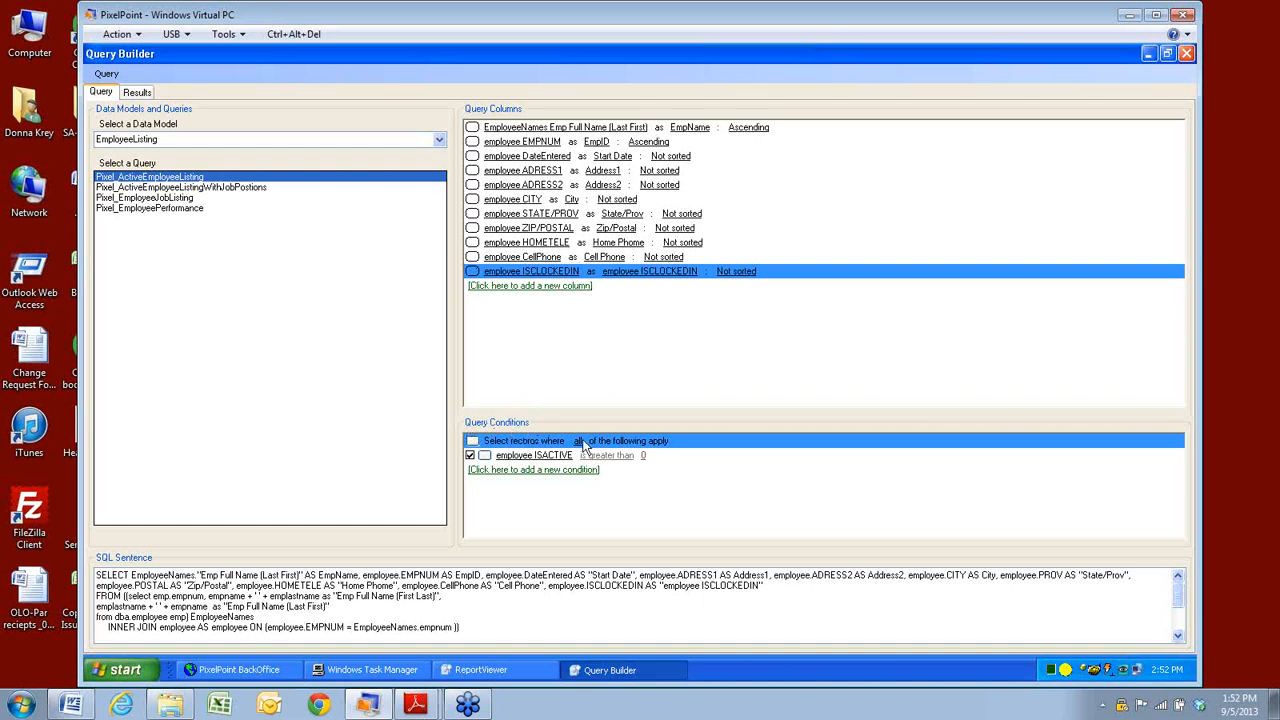
Scroll through the SQL Sentence to confirm it now selects ISCLOCKEDIN.
click(1176, 634)
click(1177, 634)
click(1177, 634)
click(1177, 634)
click(1177, 634)
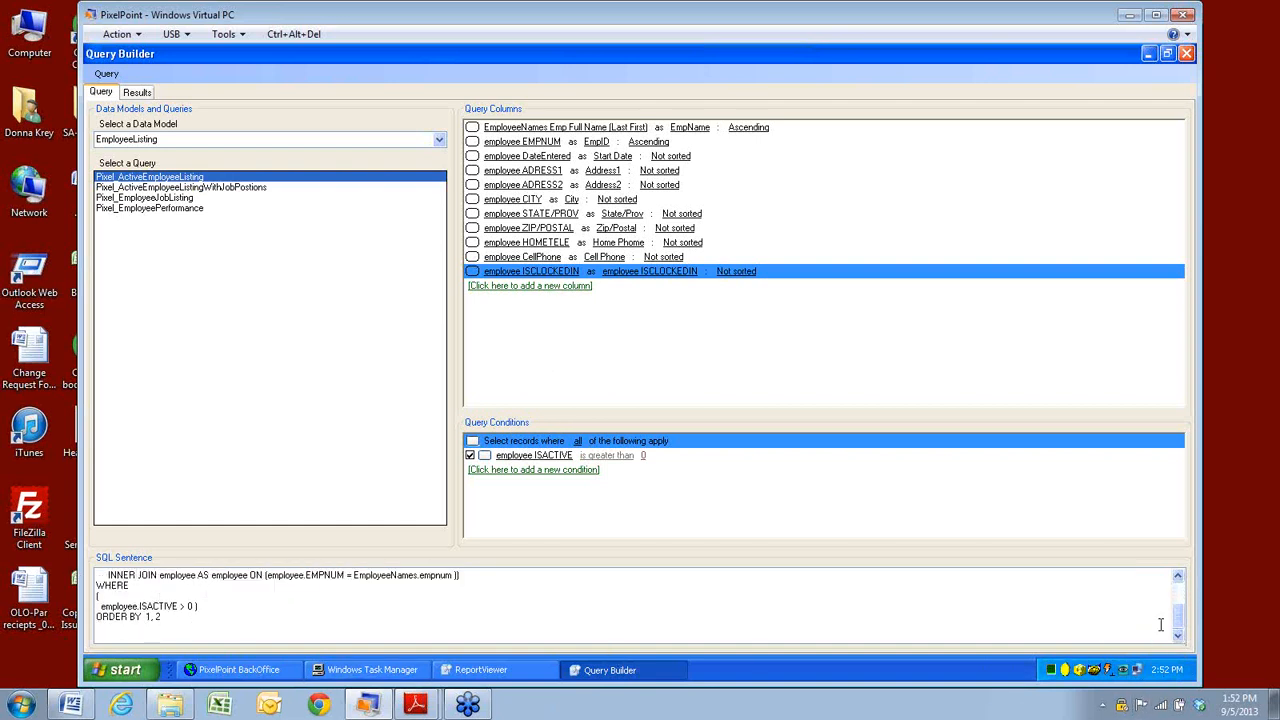
drag(1179, 623, 1179, 588)
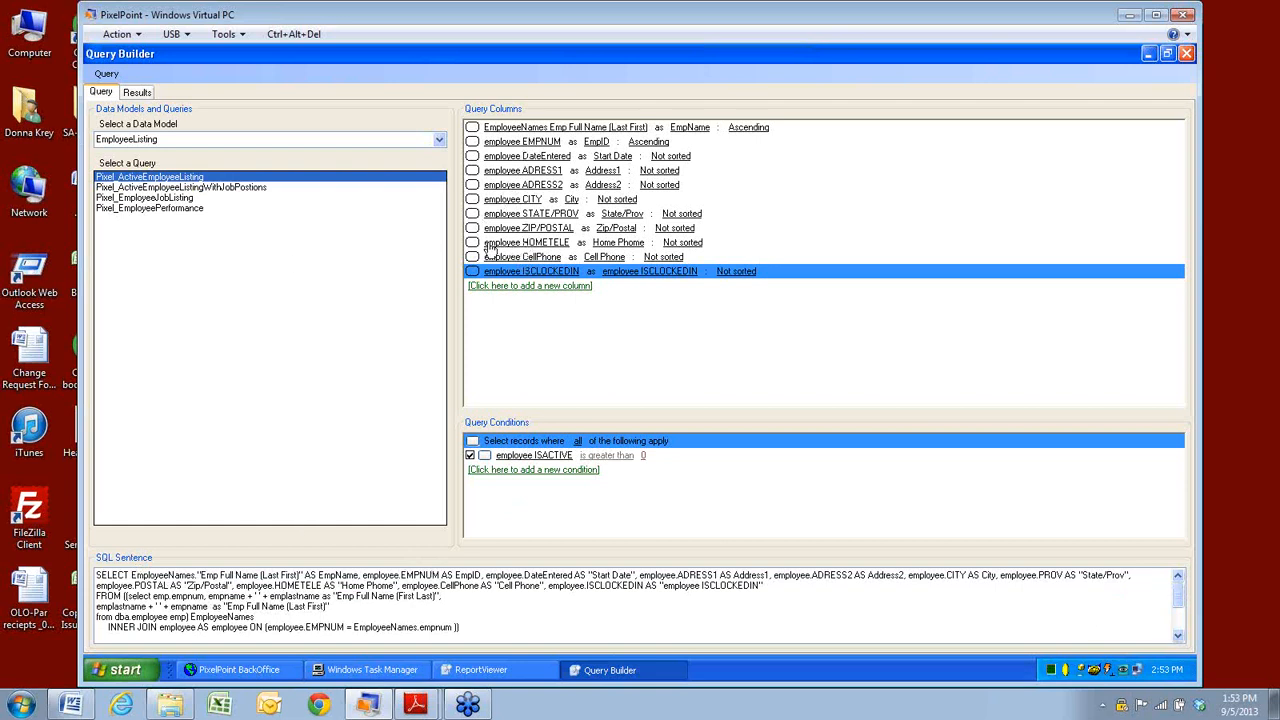
Move the DateEntered column down below ADRESS1 and view the query results.
right_click(474, 160)
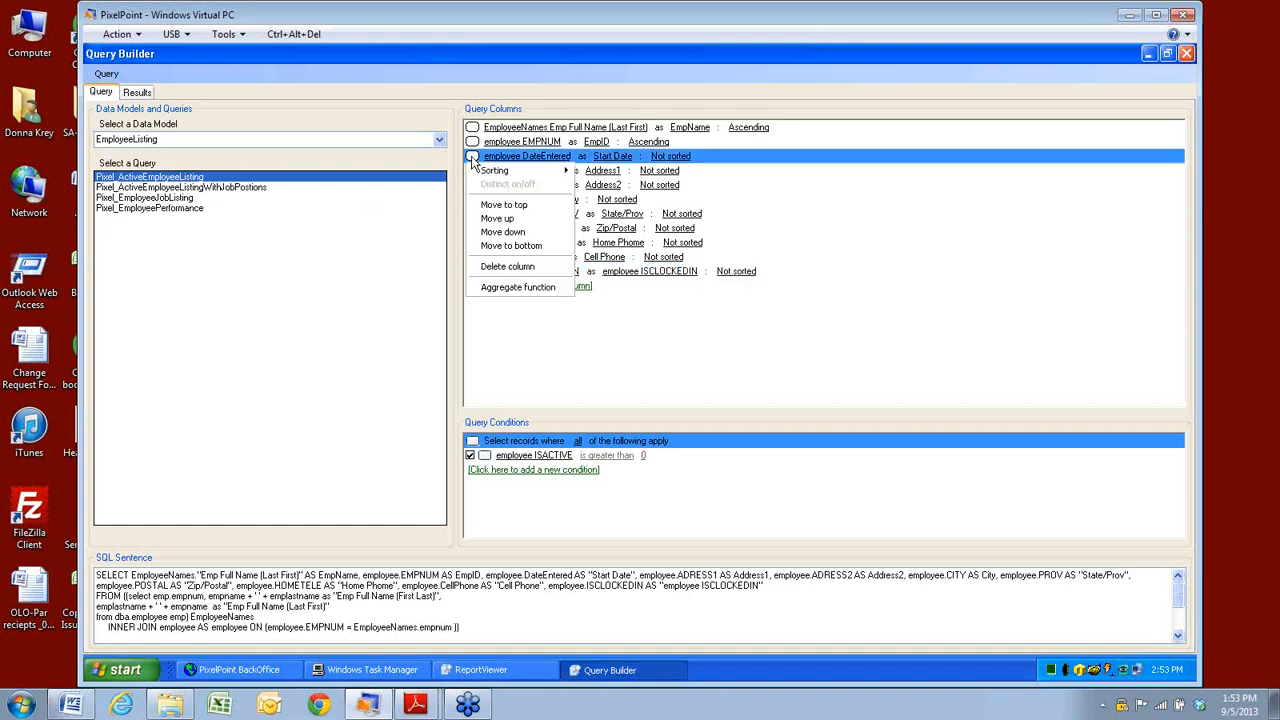
click(505, 236)
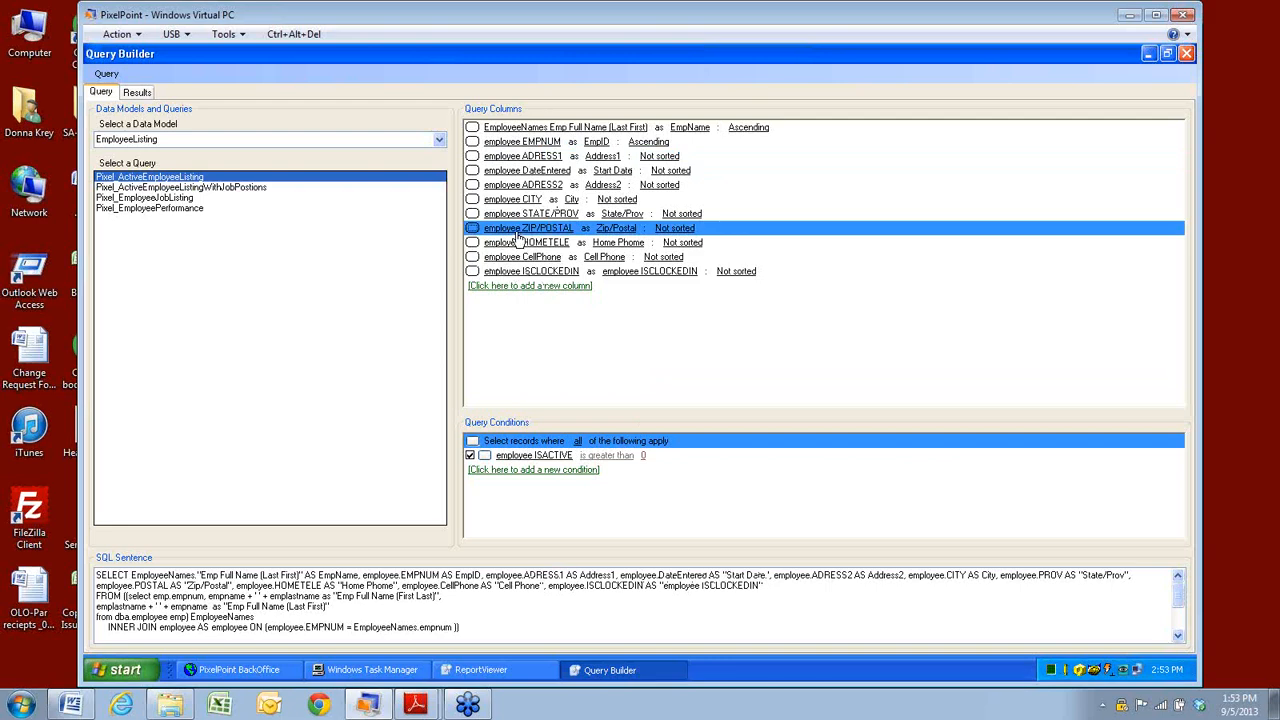
click(133, 93)
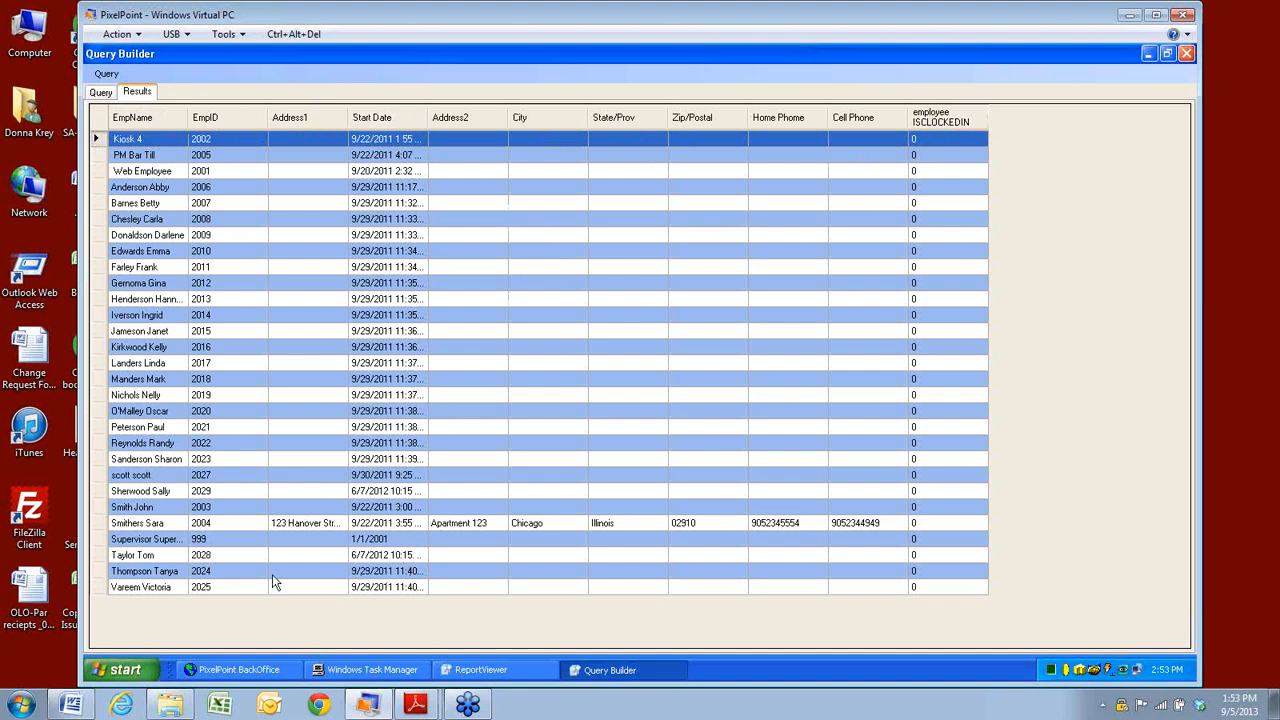
Save the edited Pixel_ActiveEmployeeListing query from the Query menu in design view.
click(100, 92)
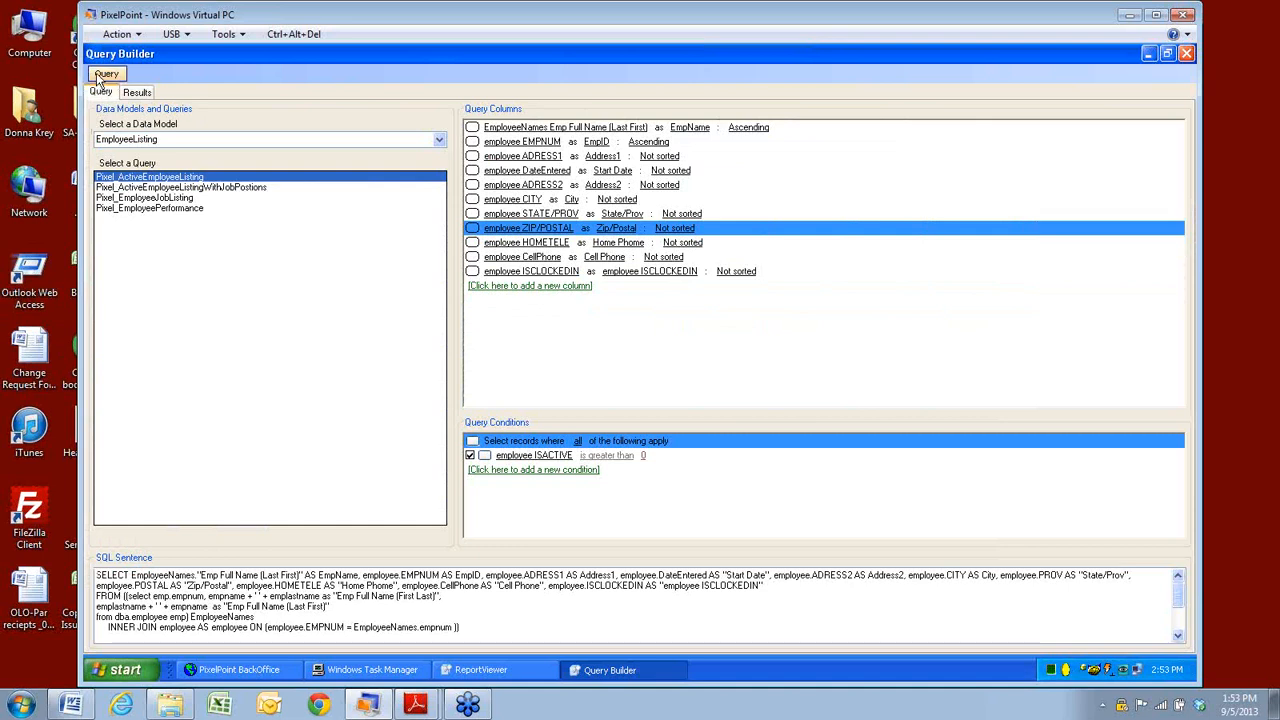
click(100, 76)
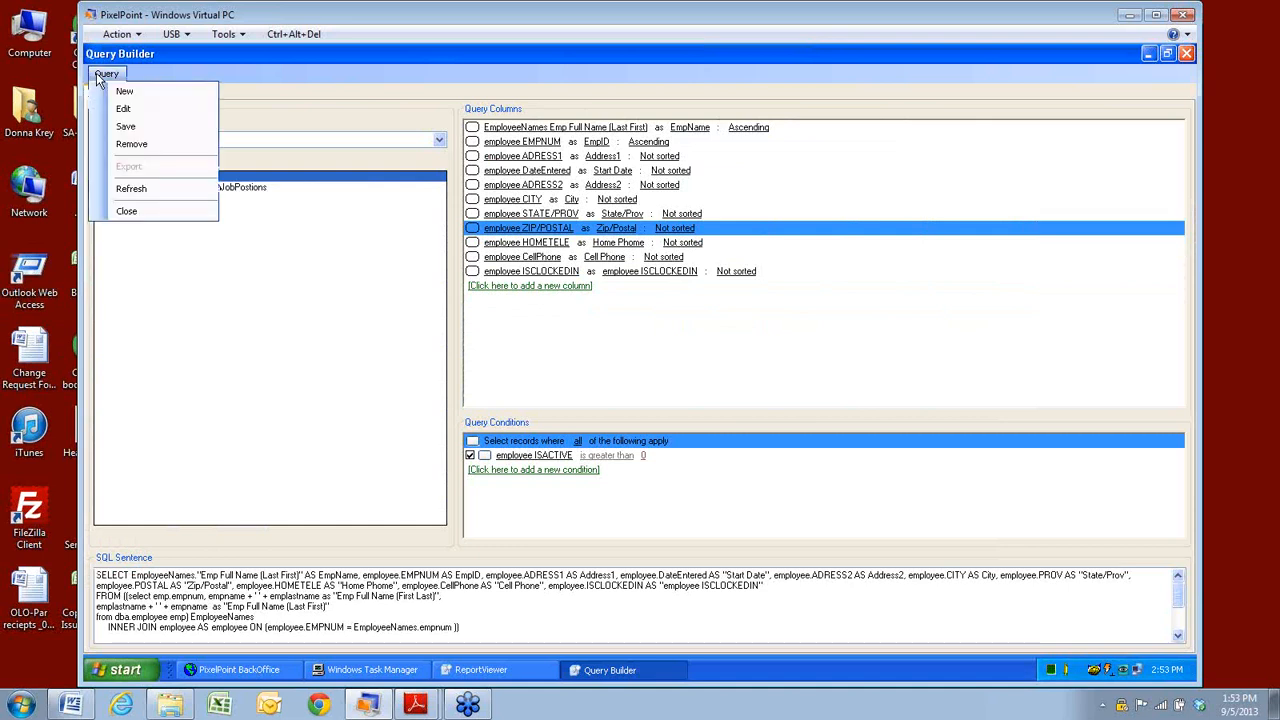
click(129, 130)
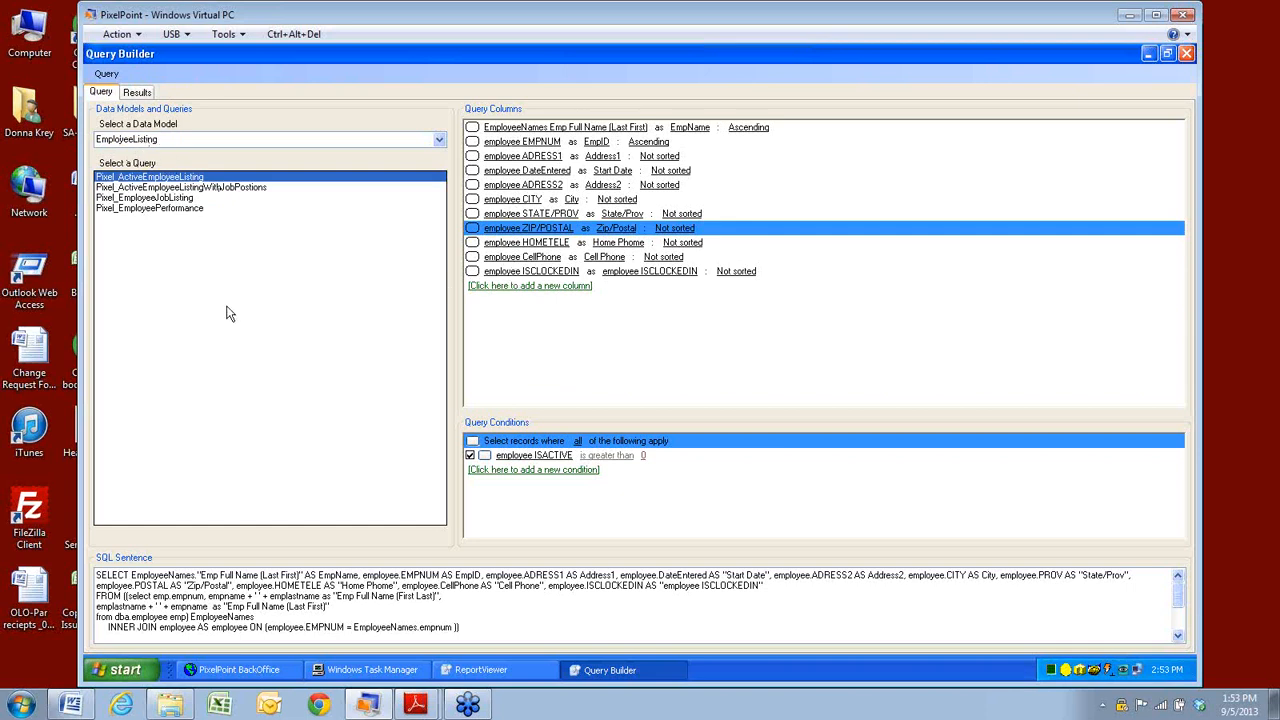
click(106, 74)
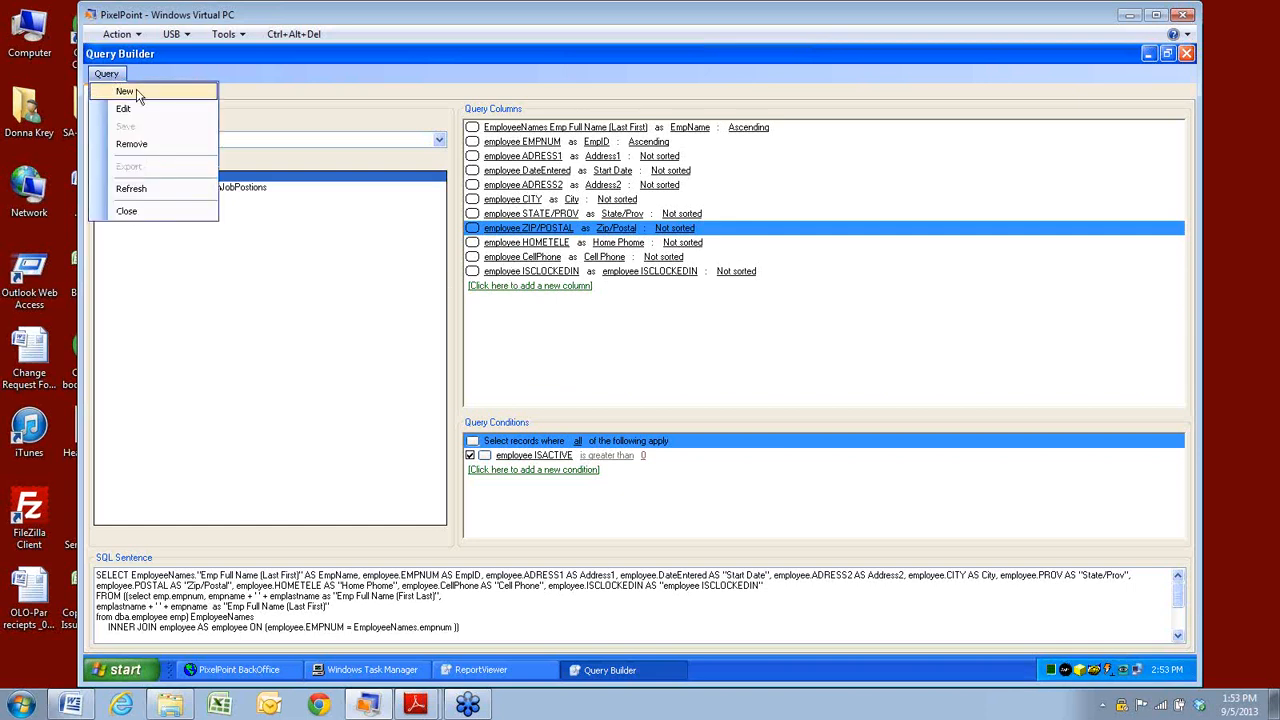
Create a new query named TestEmpList under the EmployeeListing data model.
click(127, 92)
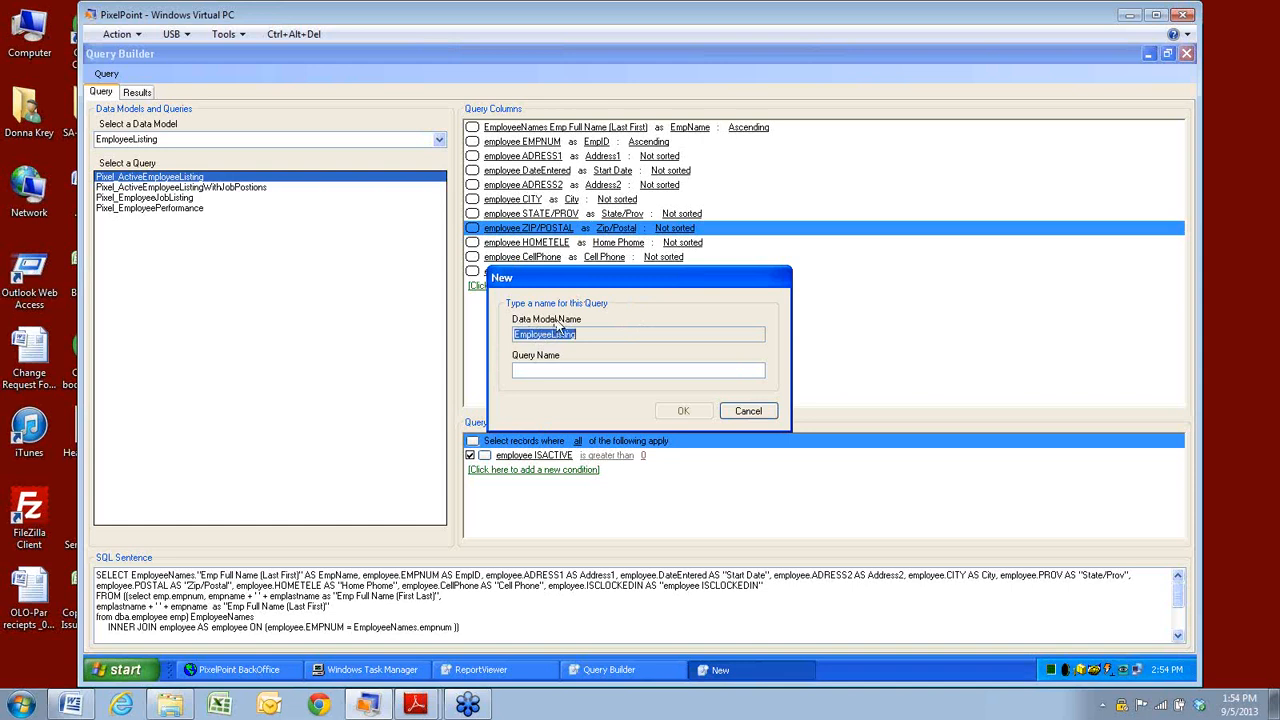
click(543, 369)
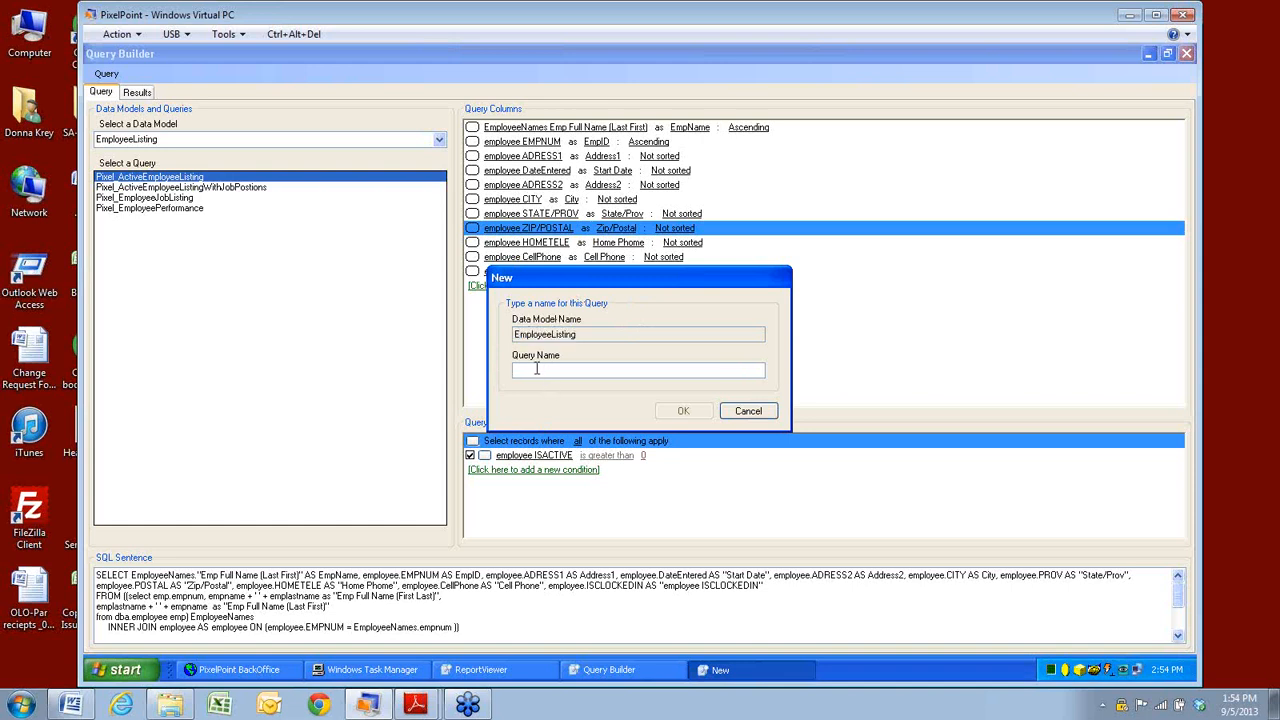
text(TestEmpList)
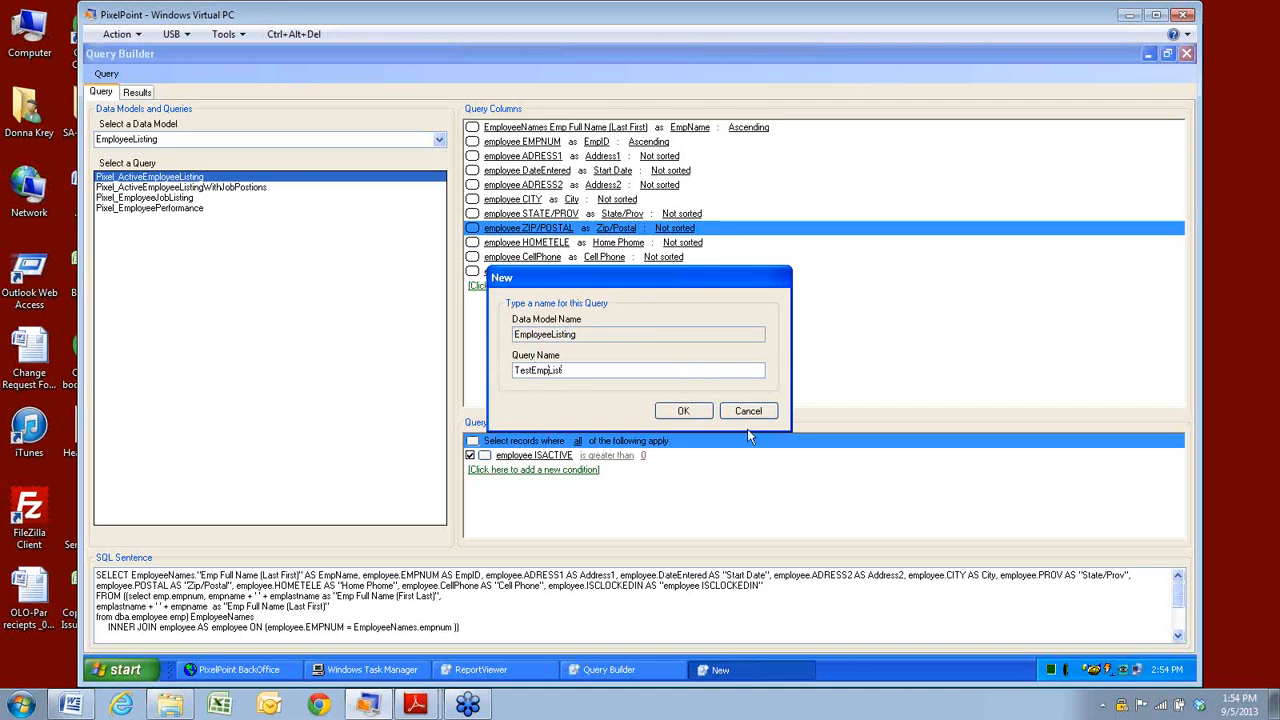
click(681, 411)
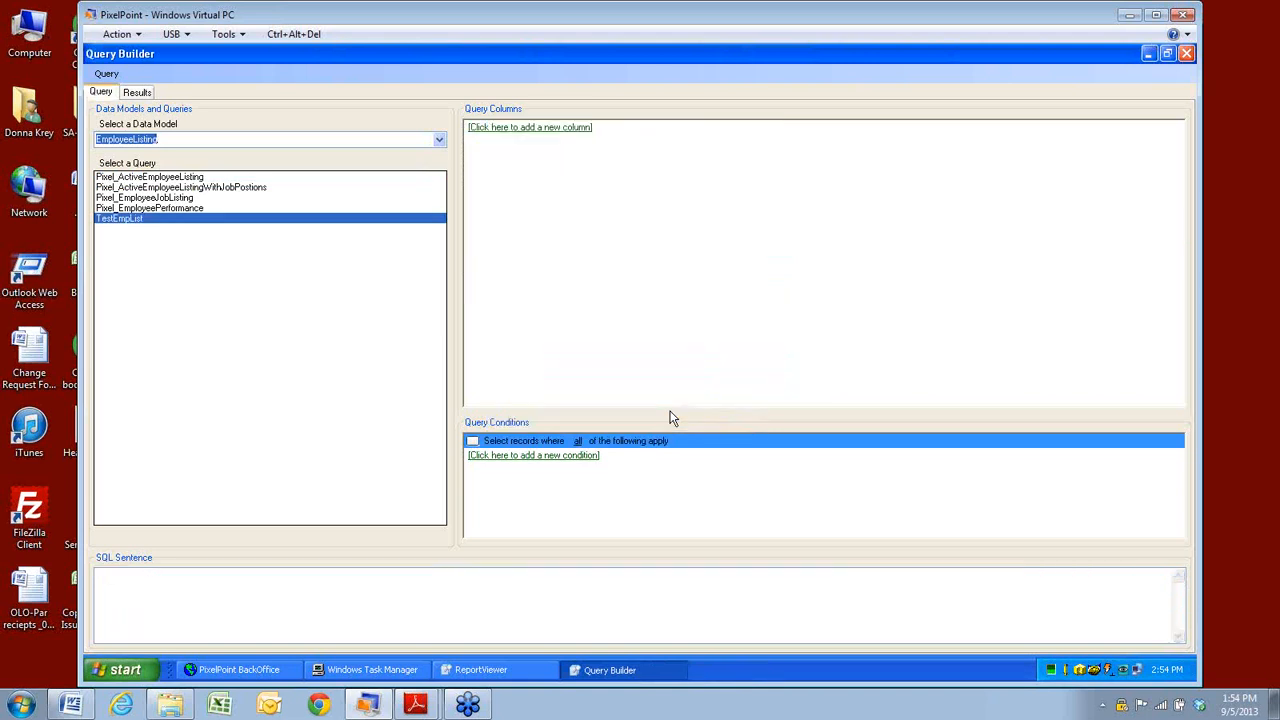
Add employee EMPNAME and POSNAME columns to TestEmpList and view its results.
click(137, 139)
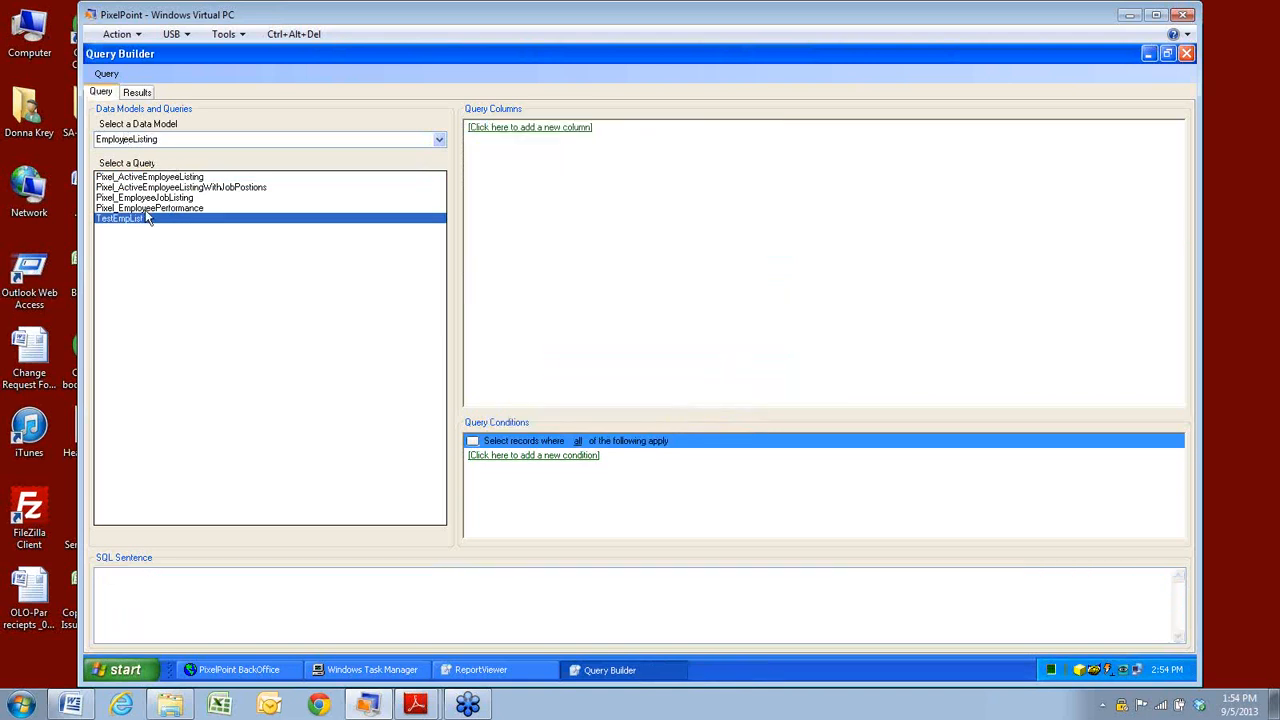
click(484, 128)
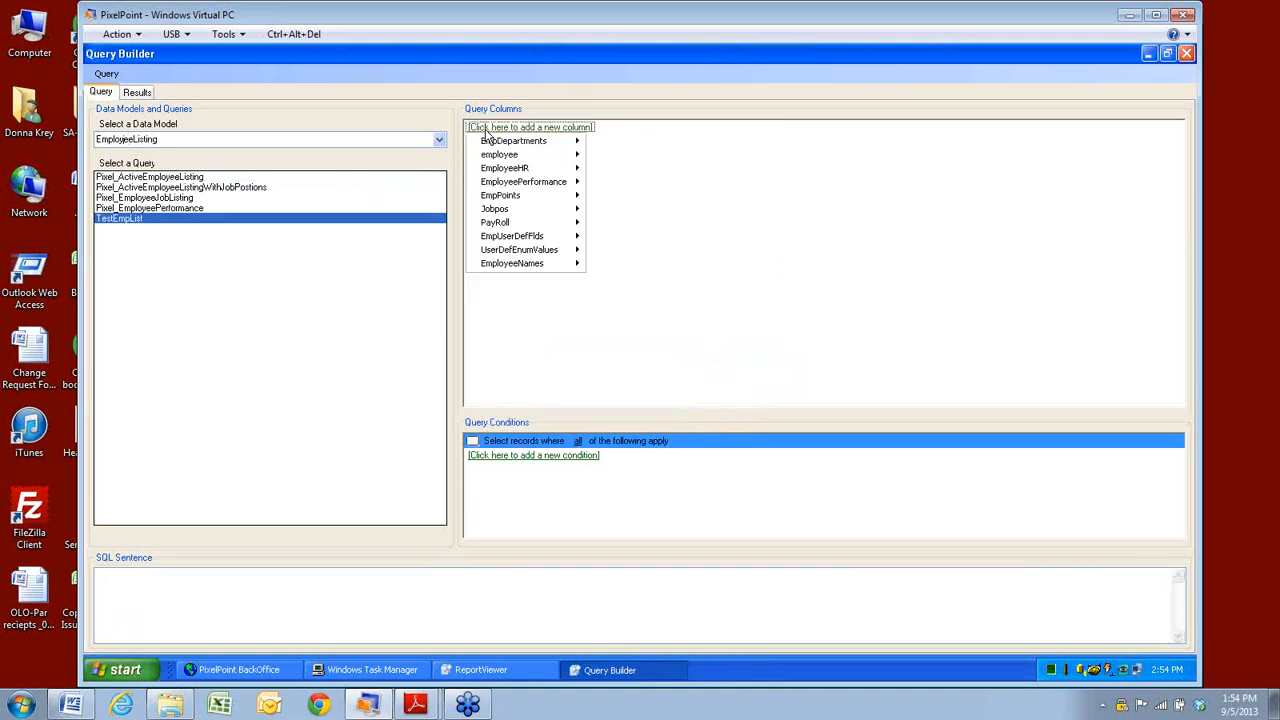
mouse_move(500, 265)
mouse_move(536, 146)
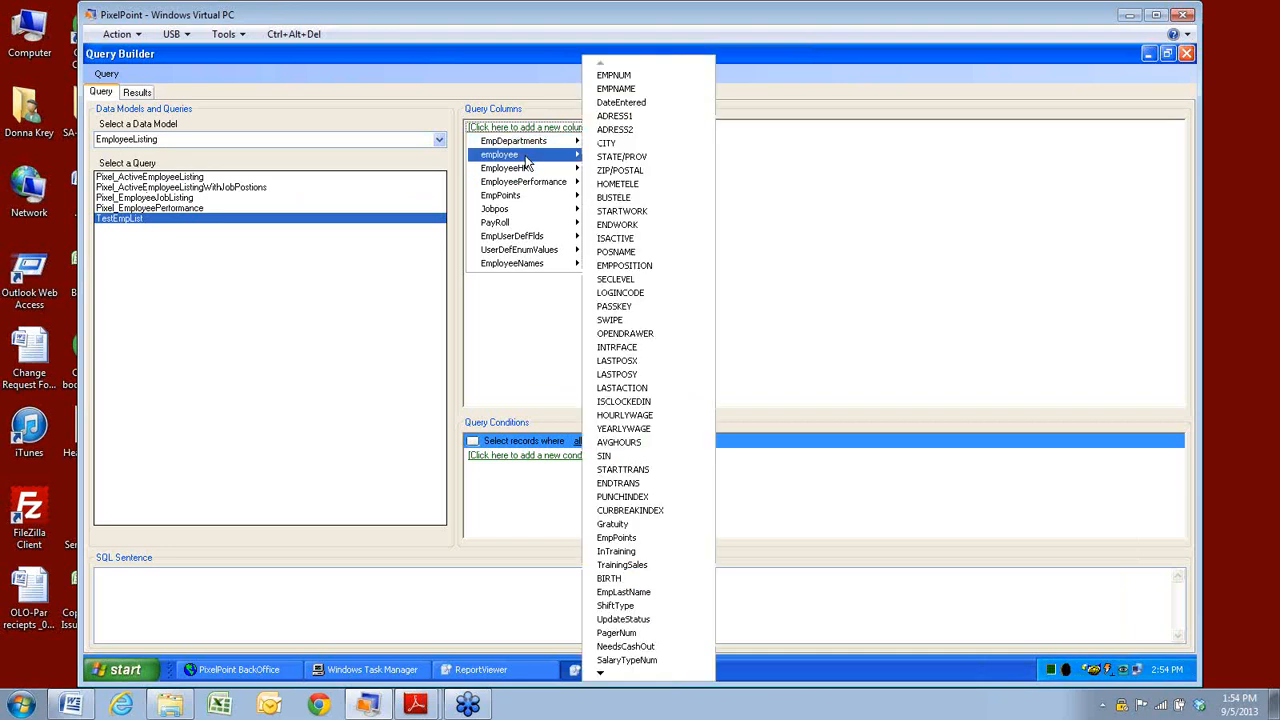
click(615, 88)
click(475, 146)
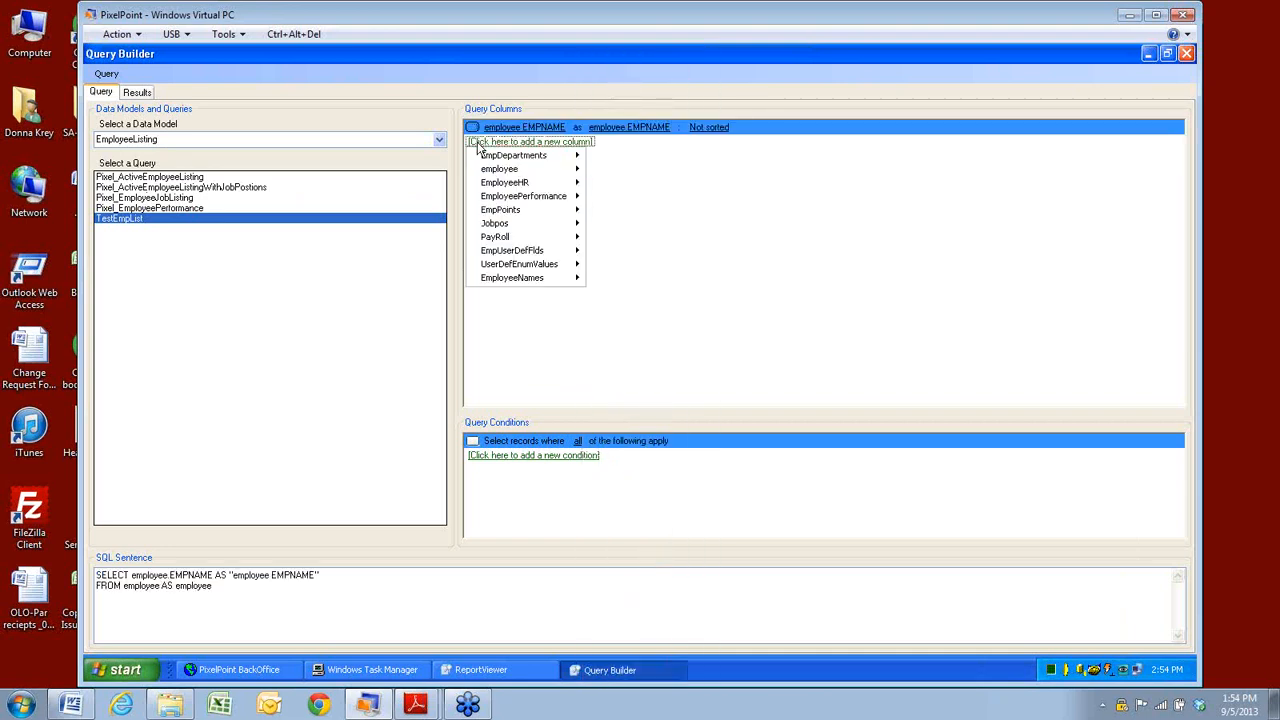
mouse_move(512, 157)
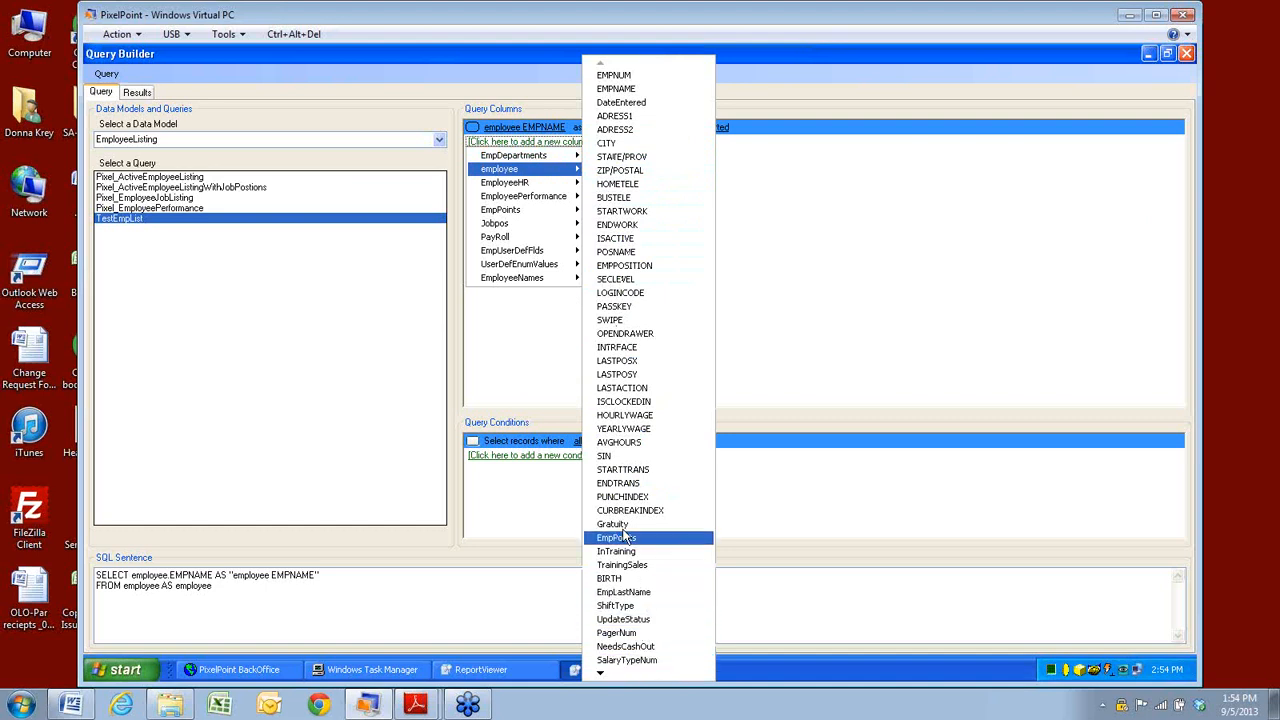
click(615, 252)
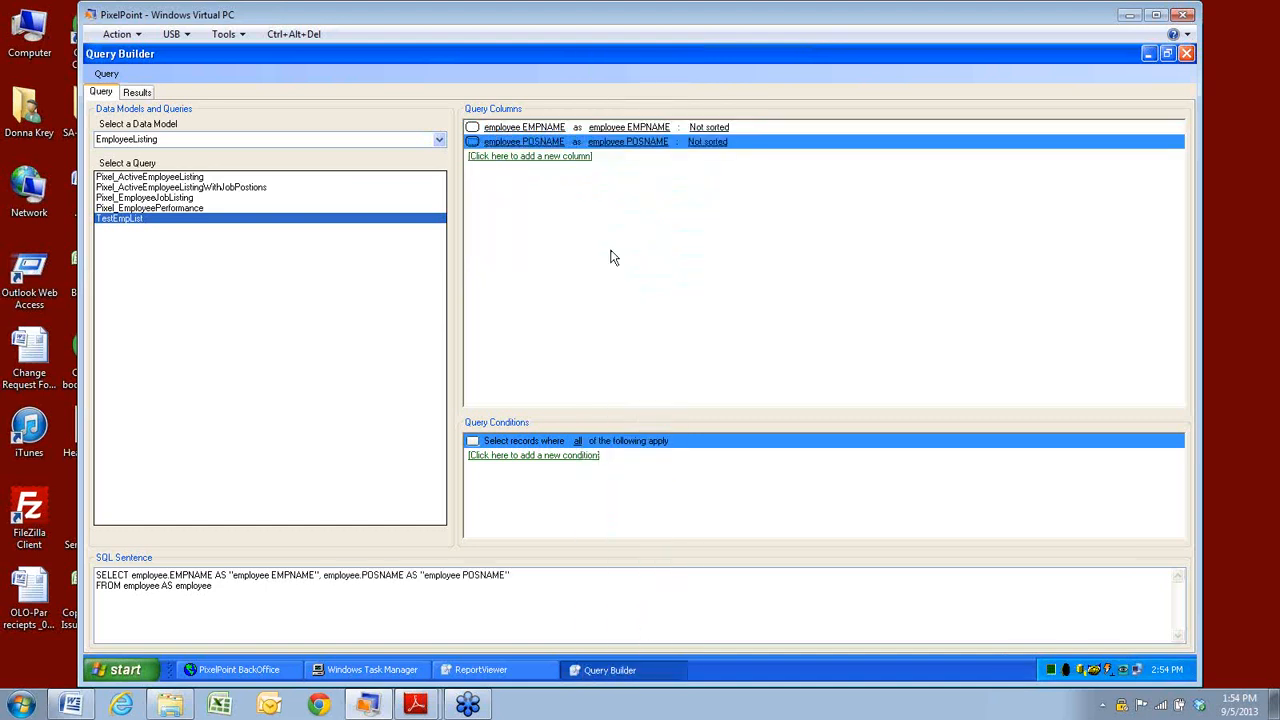
click(140, 92)
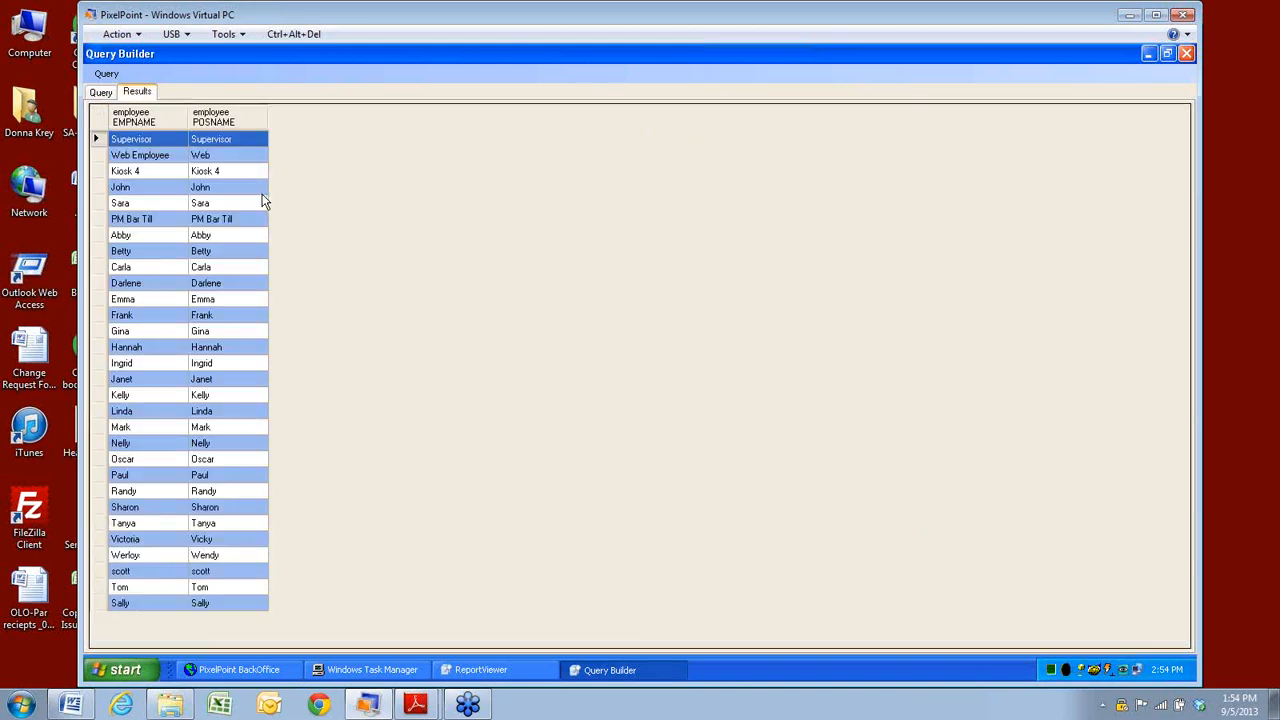
Close the Query Builder saving TestEmpList, then close the report viewer.
click(1187, 55)
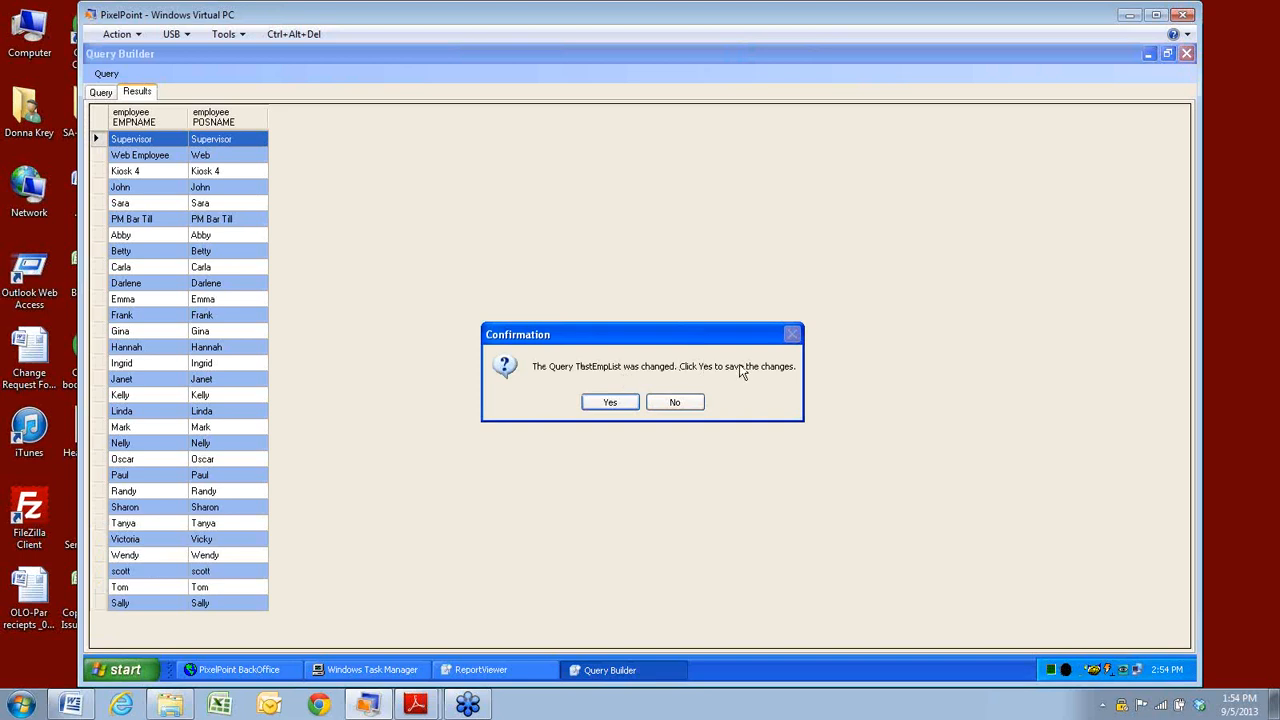
click(607, 410)
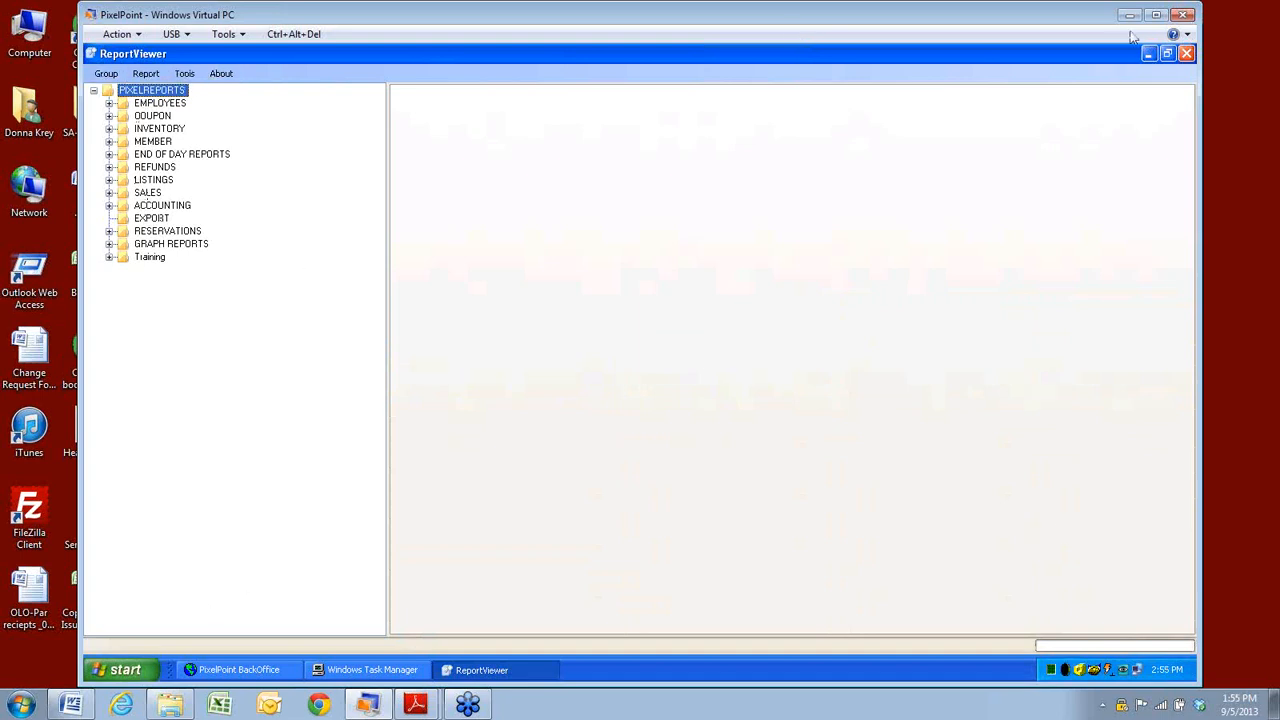
click(1186, 54)
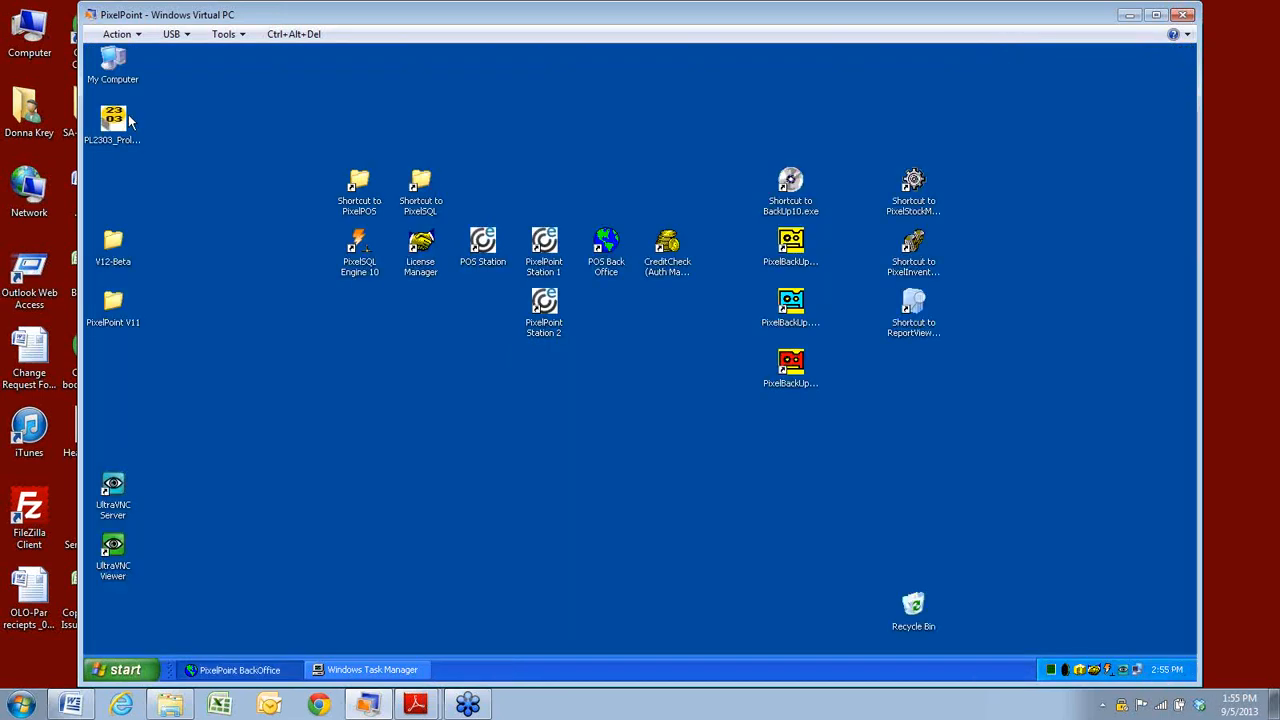
Close Windows Task Manager and restore the BackOffice main window.
click(372, 669)
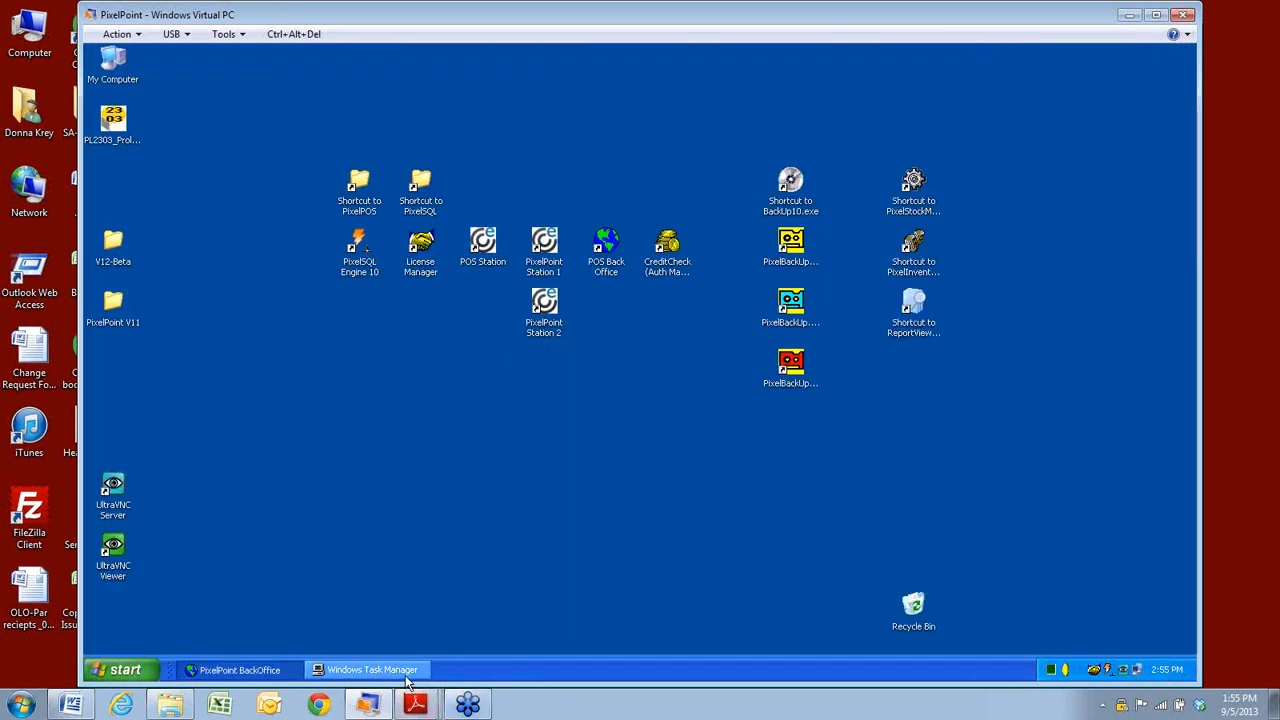
click(915, 188)
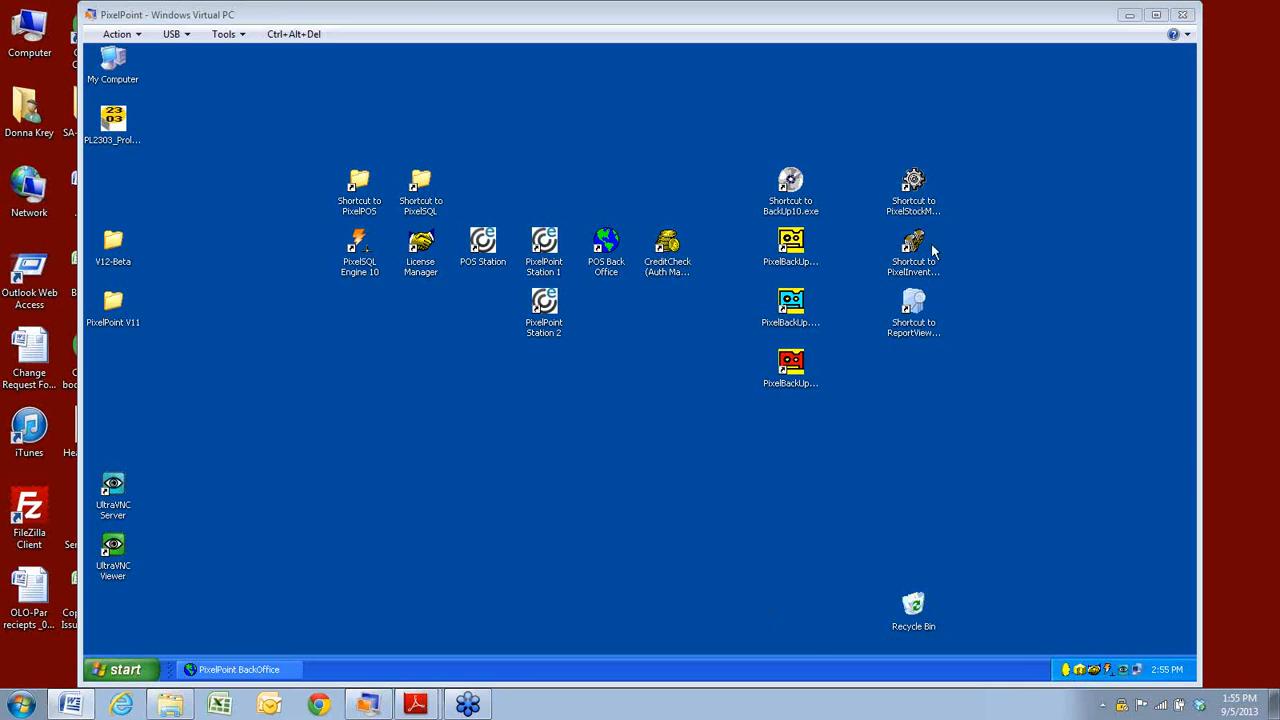
click(230, 670)
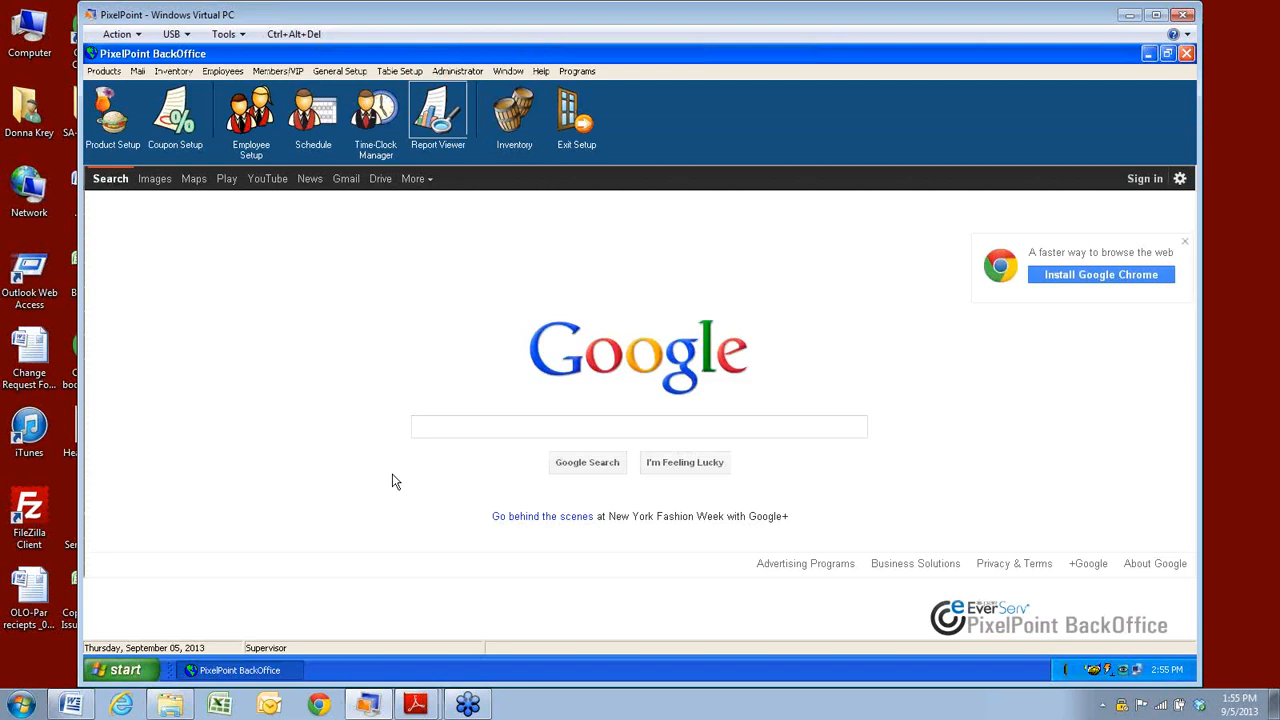
Open Security Level Setup and search its functions for 'Inven'.
click(224, 72)
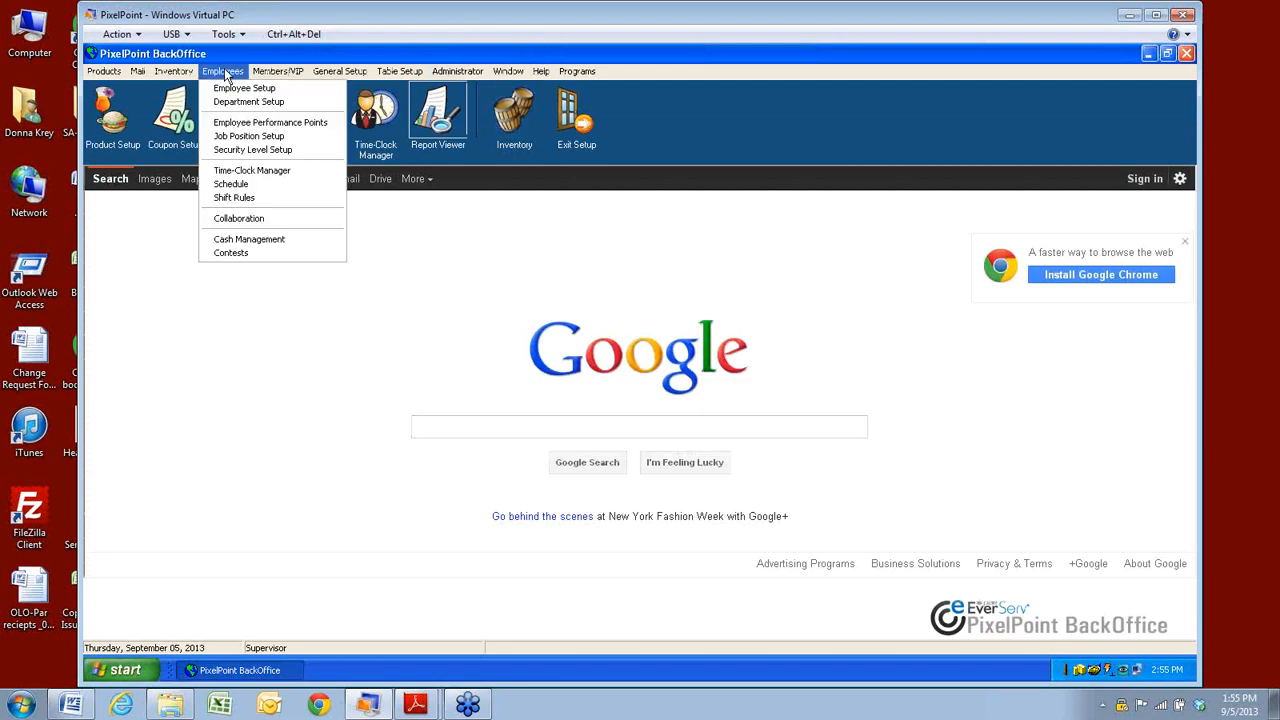
click(225, 151)
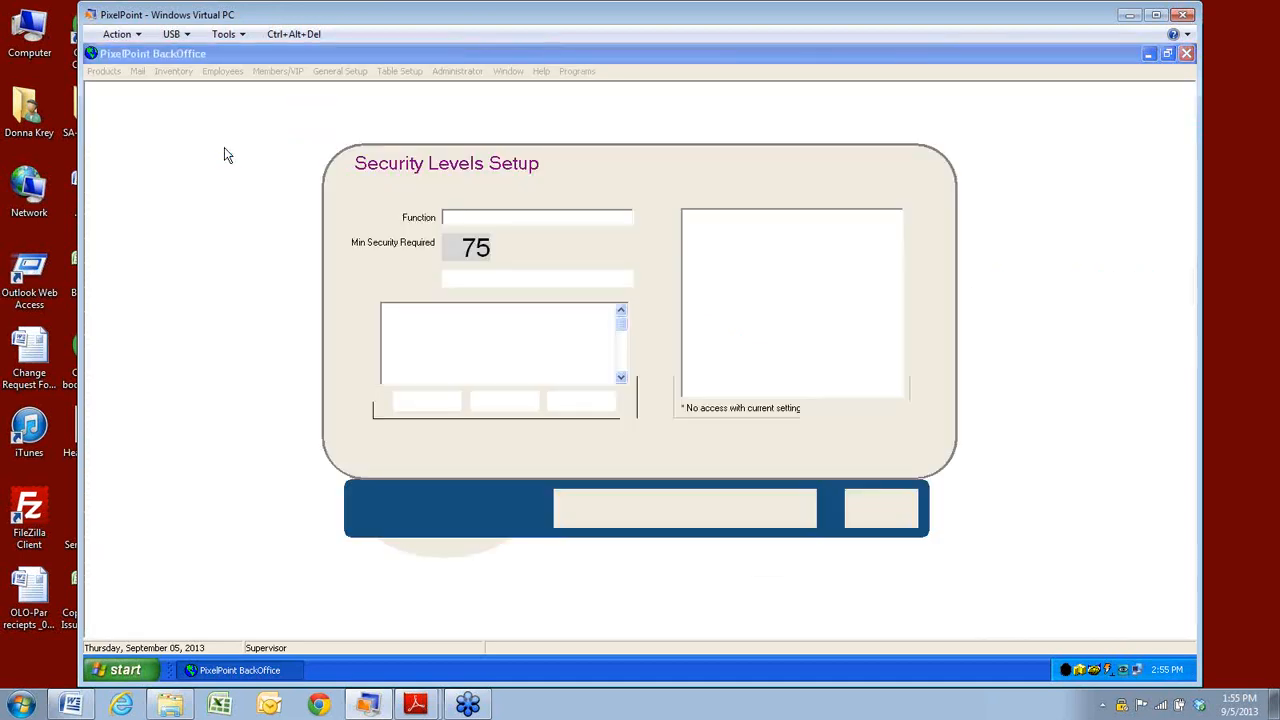
click(720, 518)
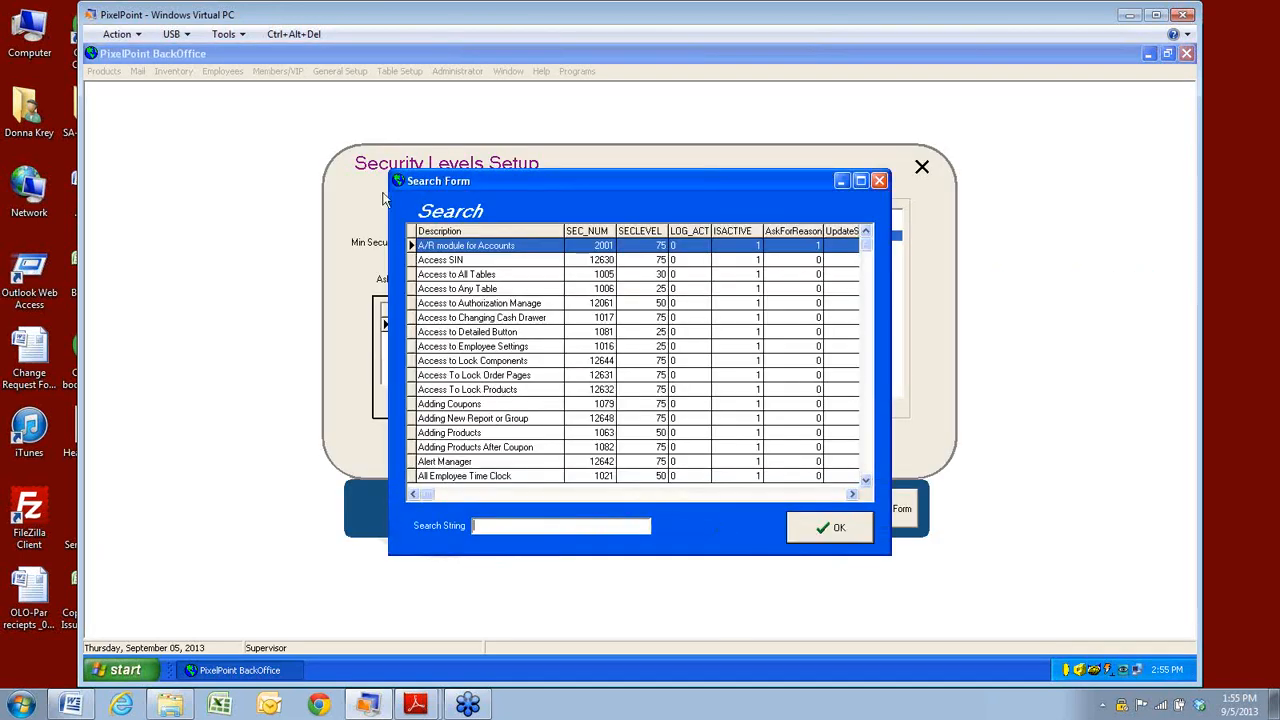
click(513, 526)
text(I)
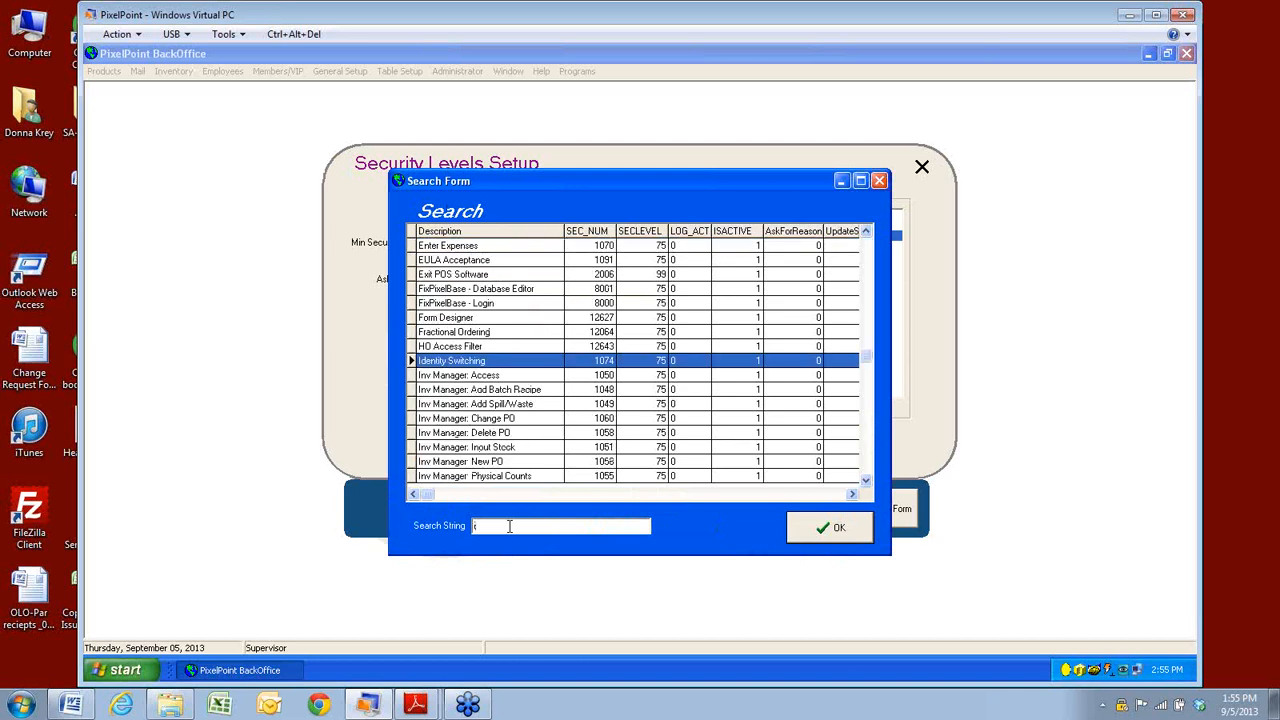
text(nven)
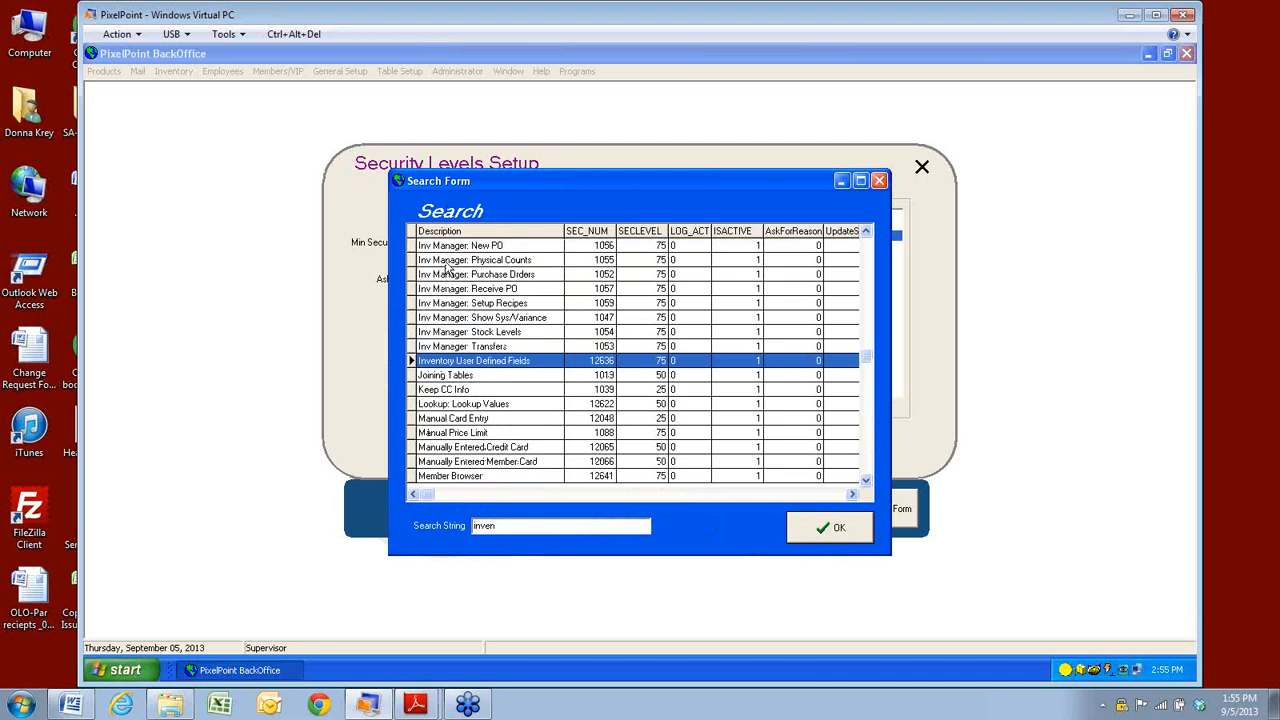
Review the Inv Manager functions' levels (Access through Show Sys/Variance), then close the form.
click(866, 231)
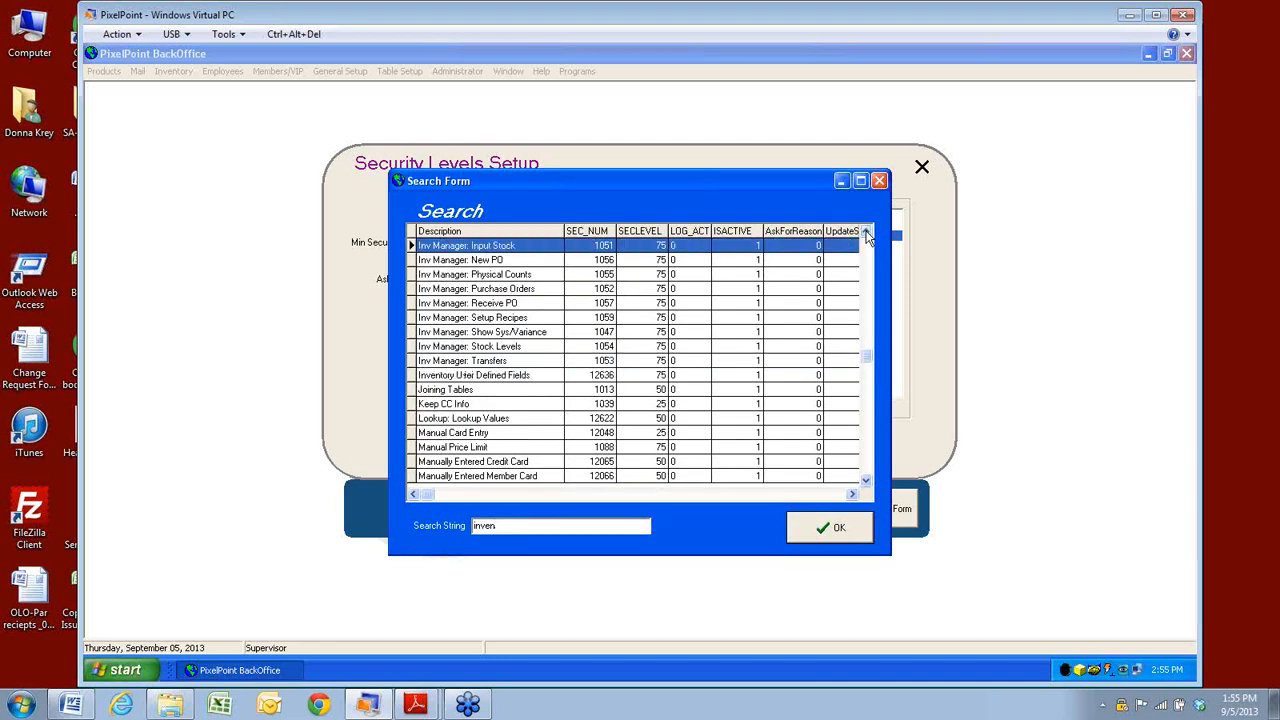
click(866, 231)
click(866, 231)
click(866, 231)
click(866, 231)
click(866, 231)
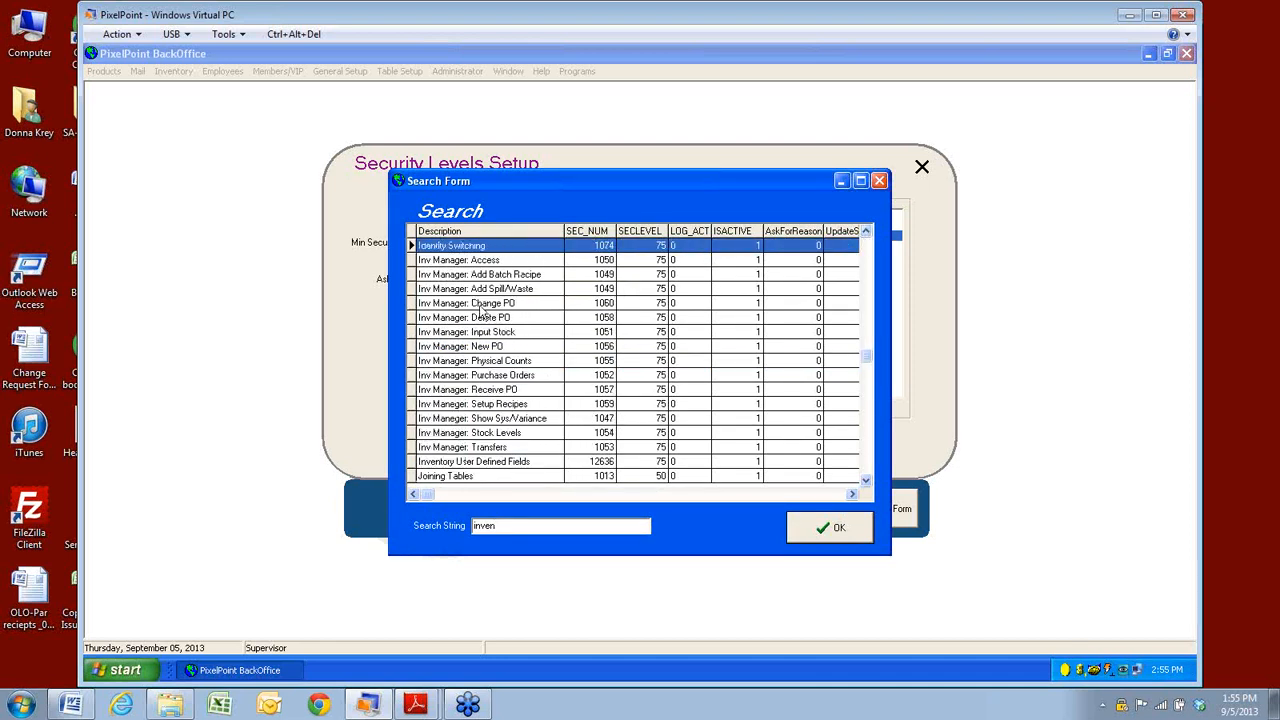
click(470, 262)
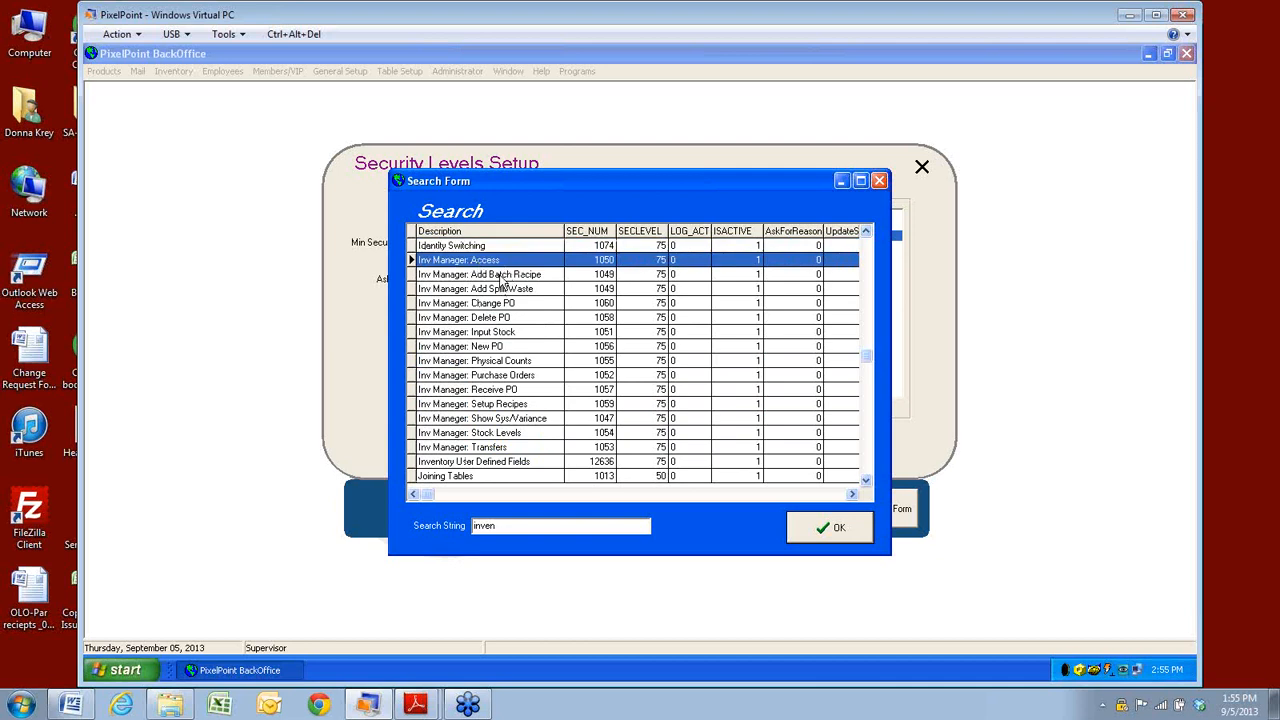
click(502, 276)
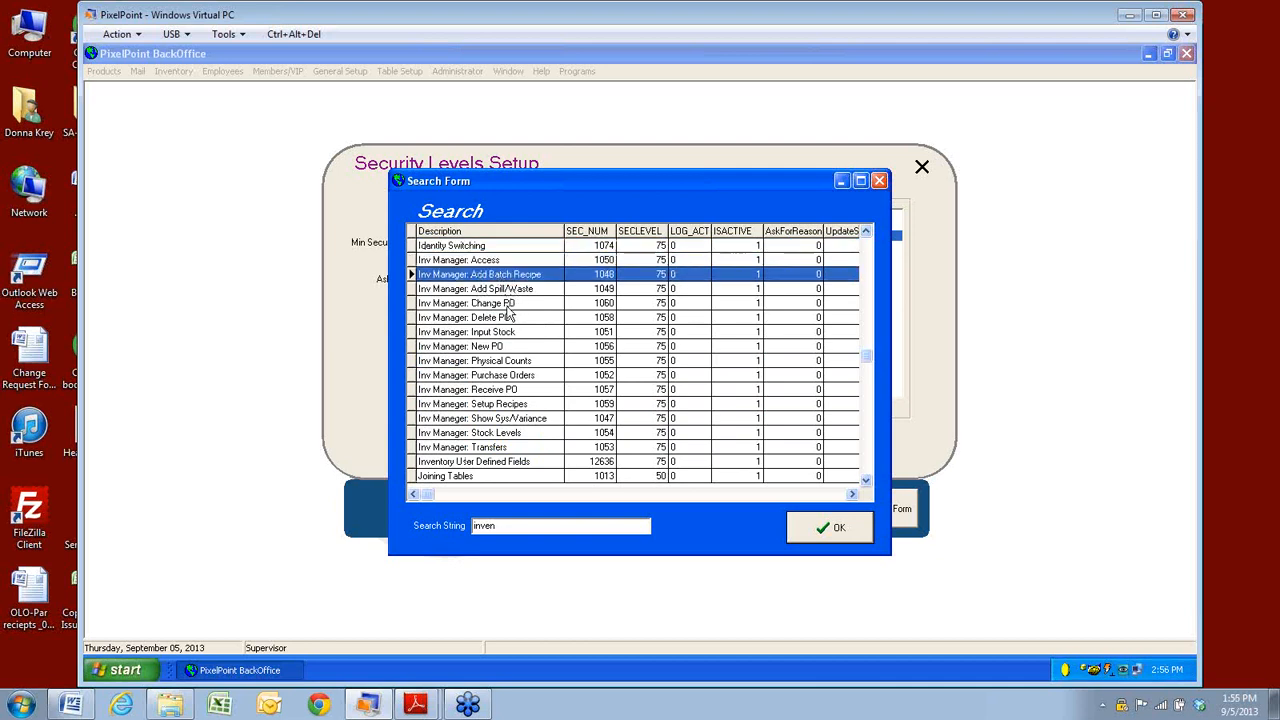
click(500, 335)
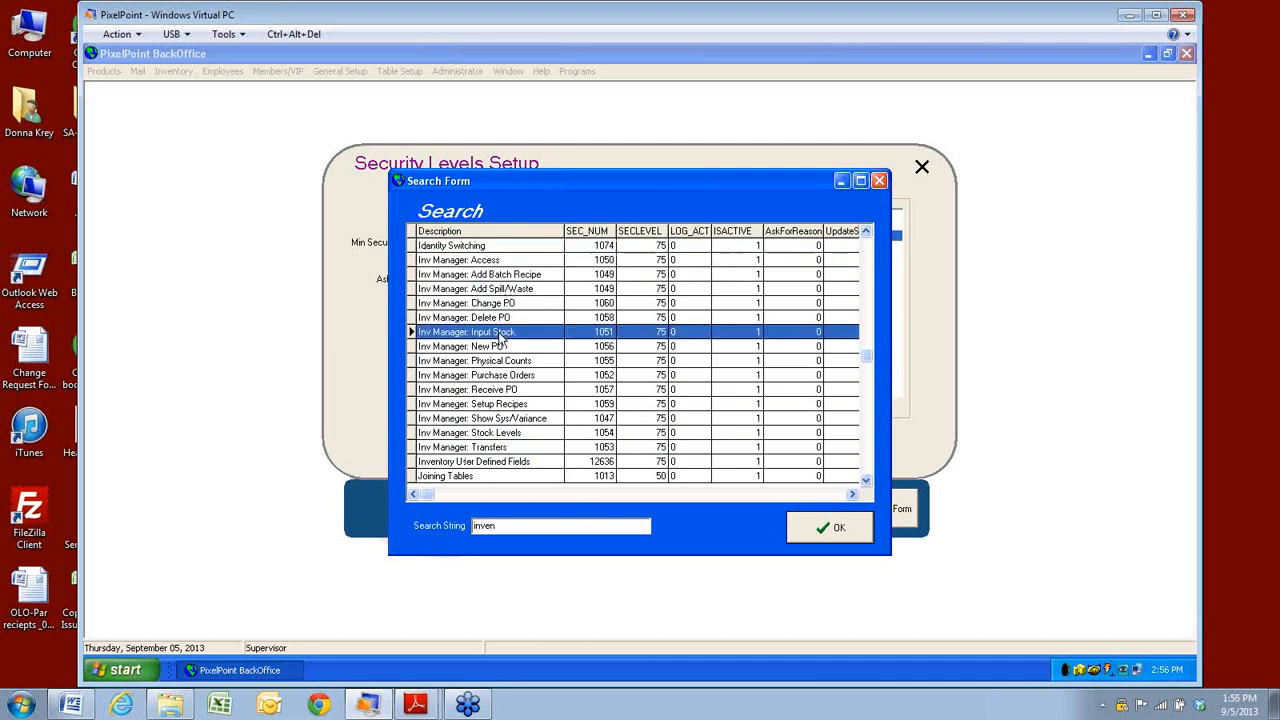
click(535, 364)
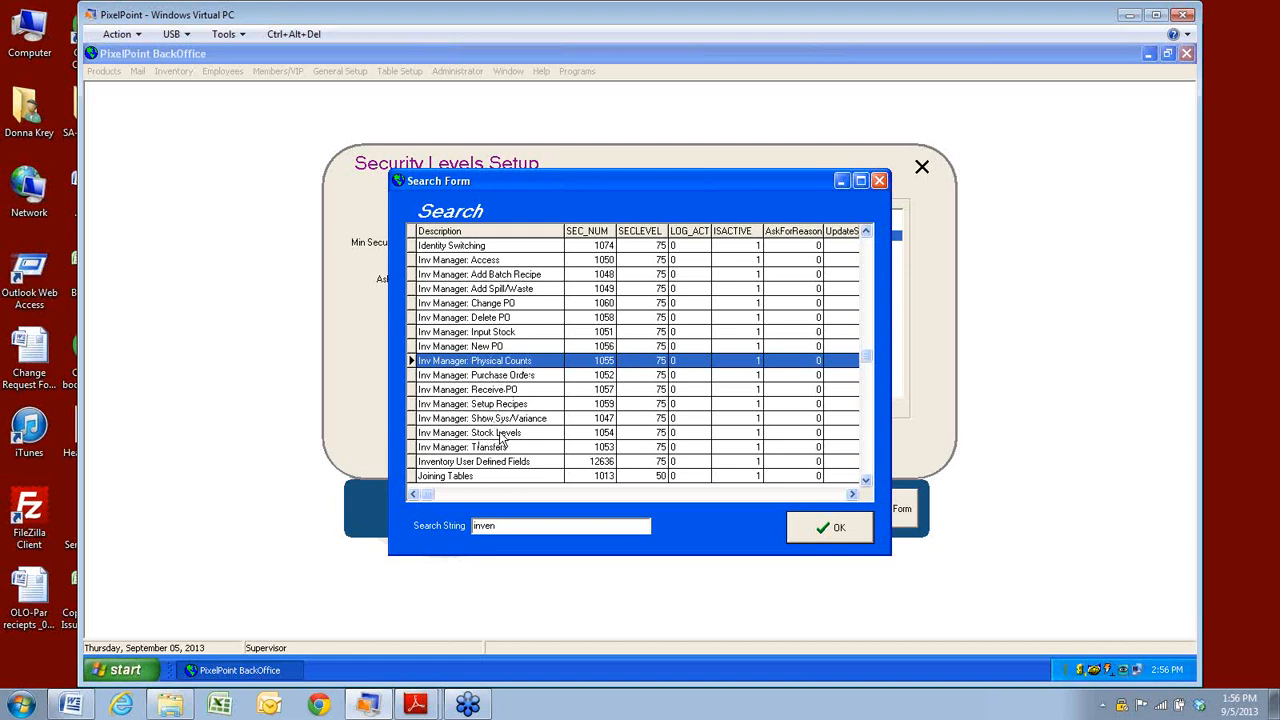
click(498, 419)
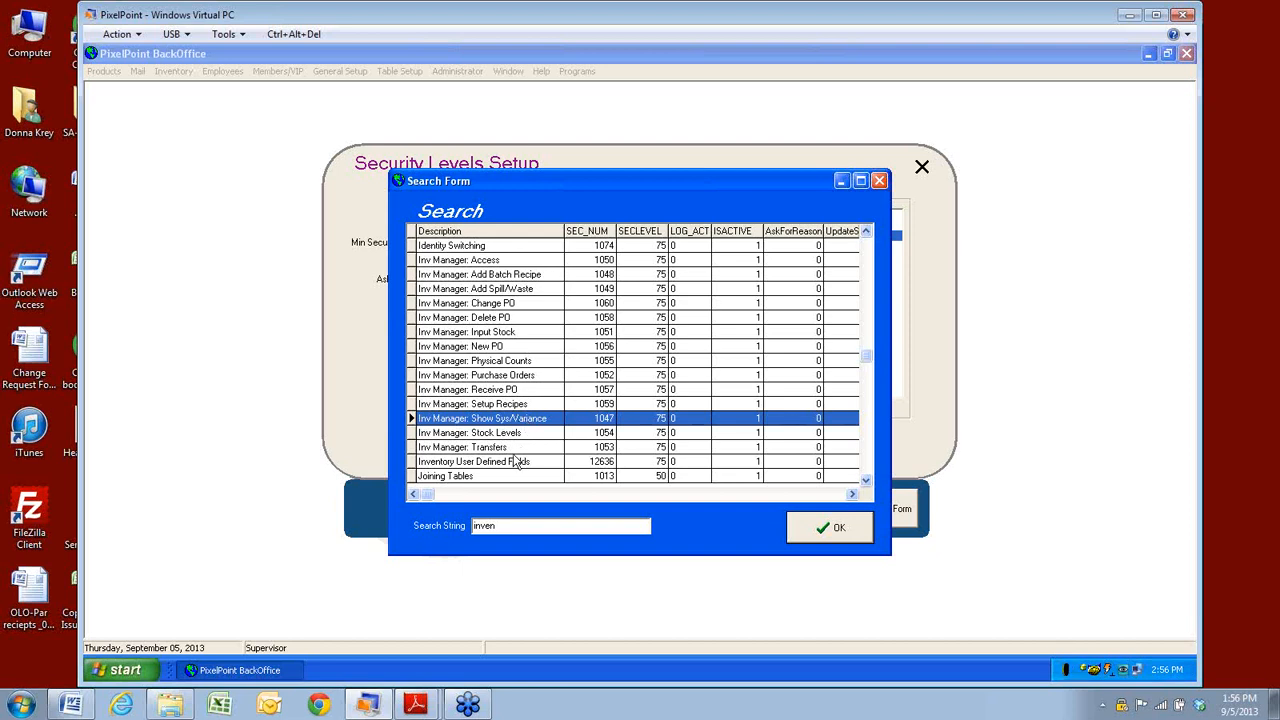
click(843, 536)
click(886, 509)
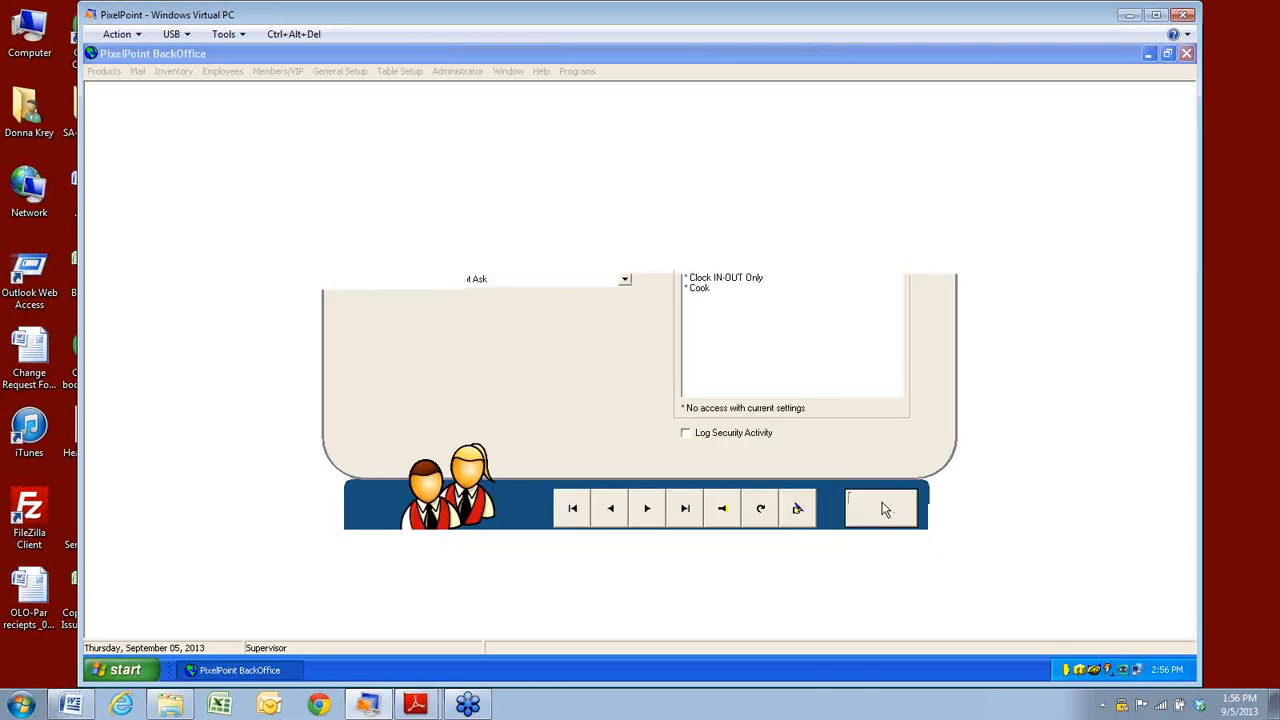
Open Administrator > Policy Setup and search the policies for 'count'.
click(478, 72)
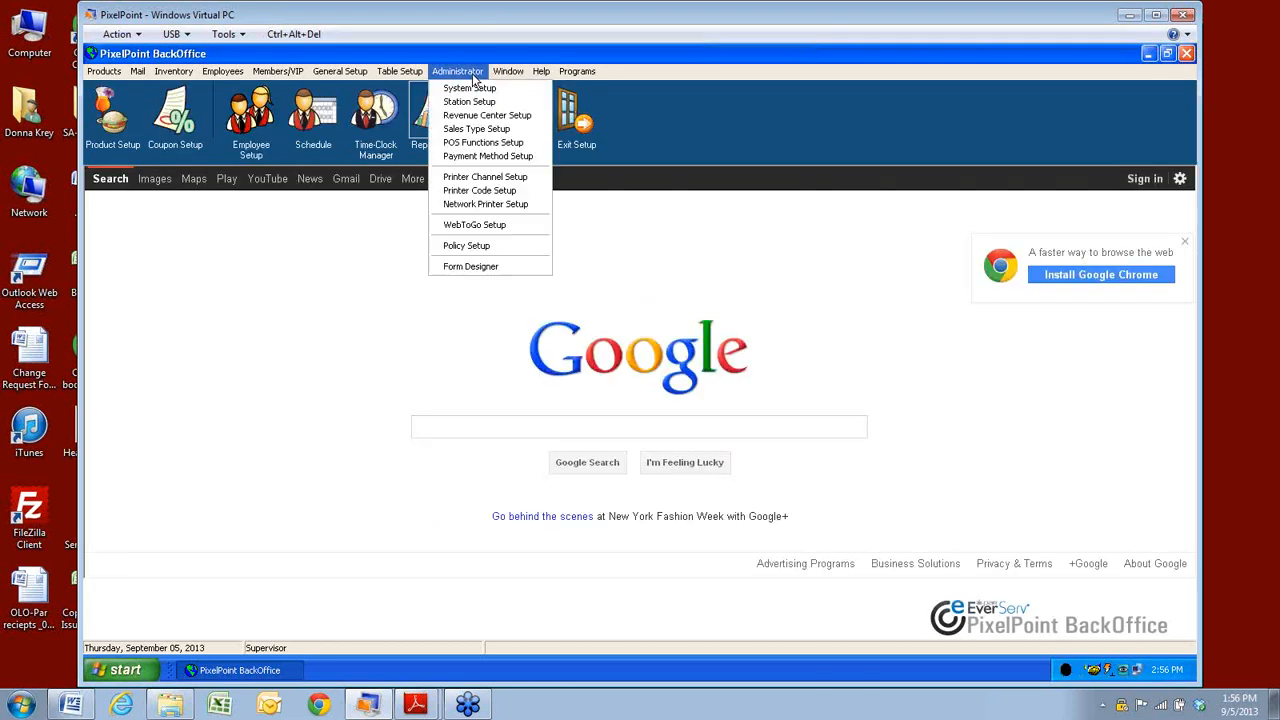
click(485, 246)
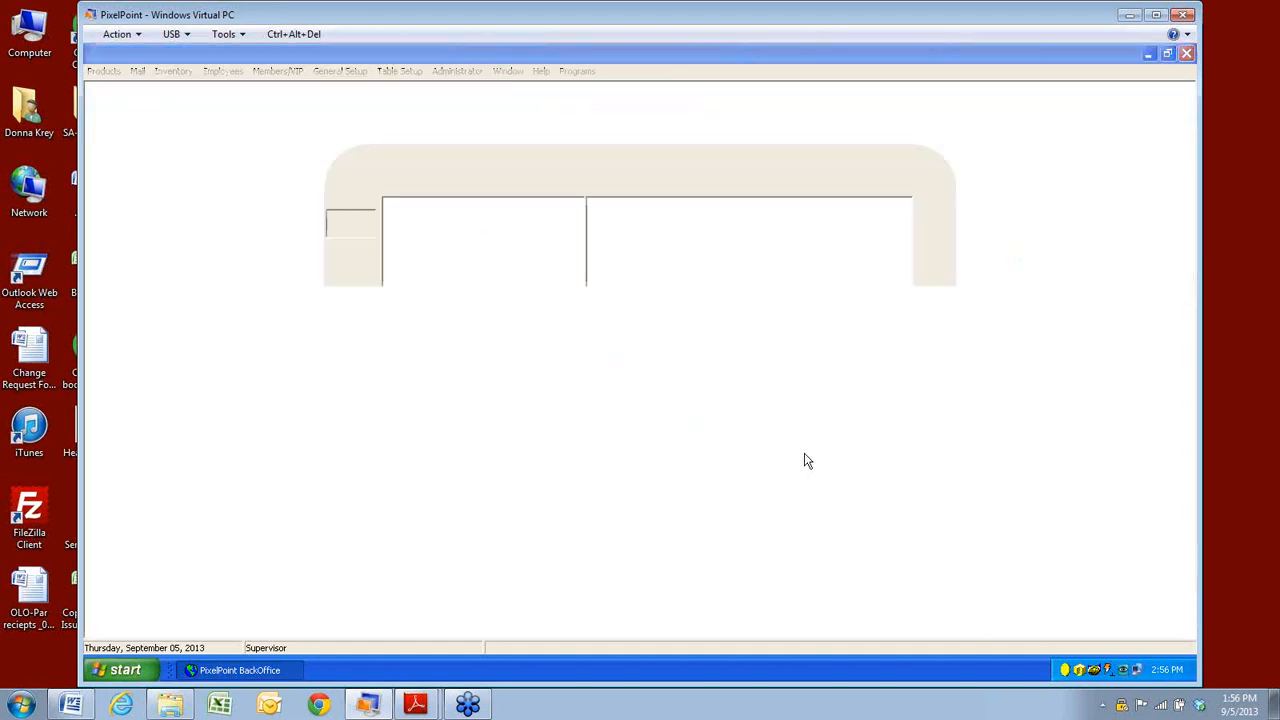
click(862, 412)
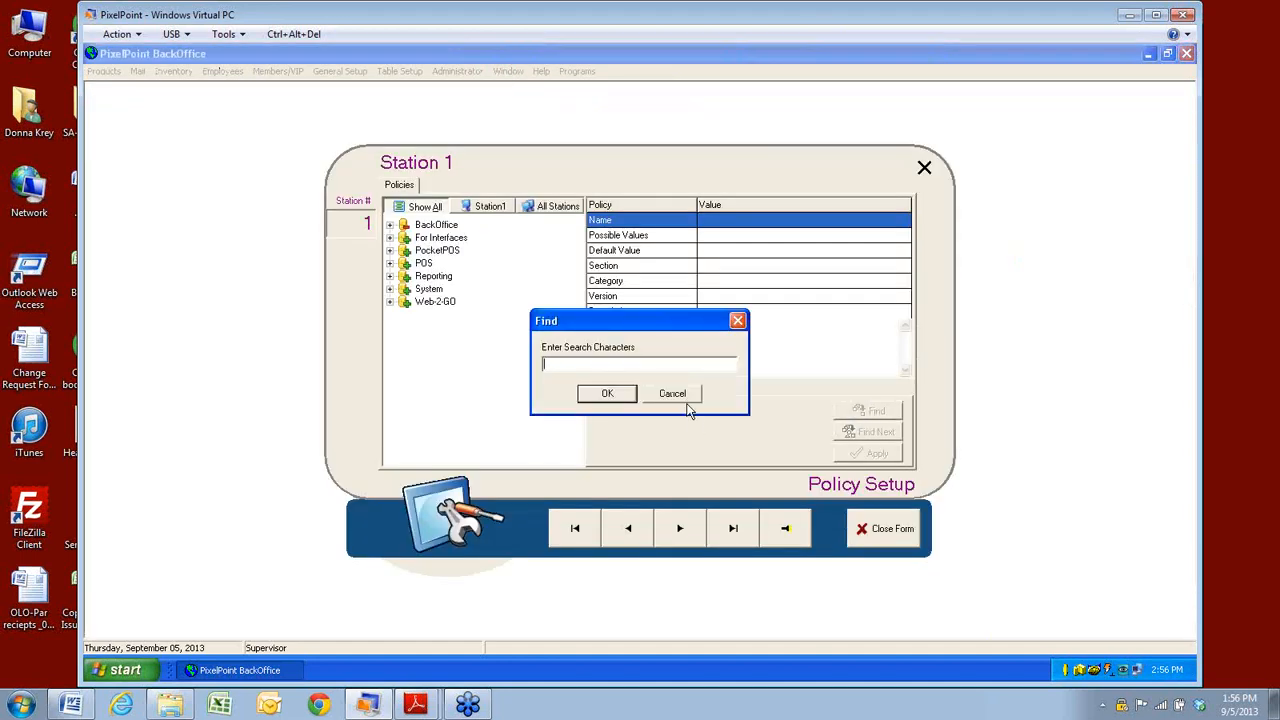
text(w)
text(ount)
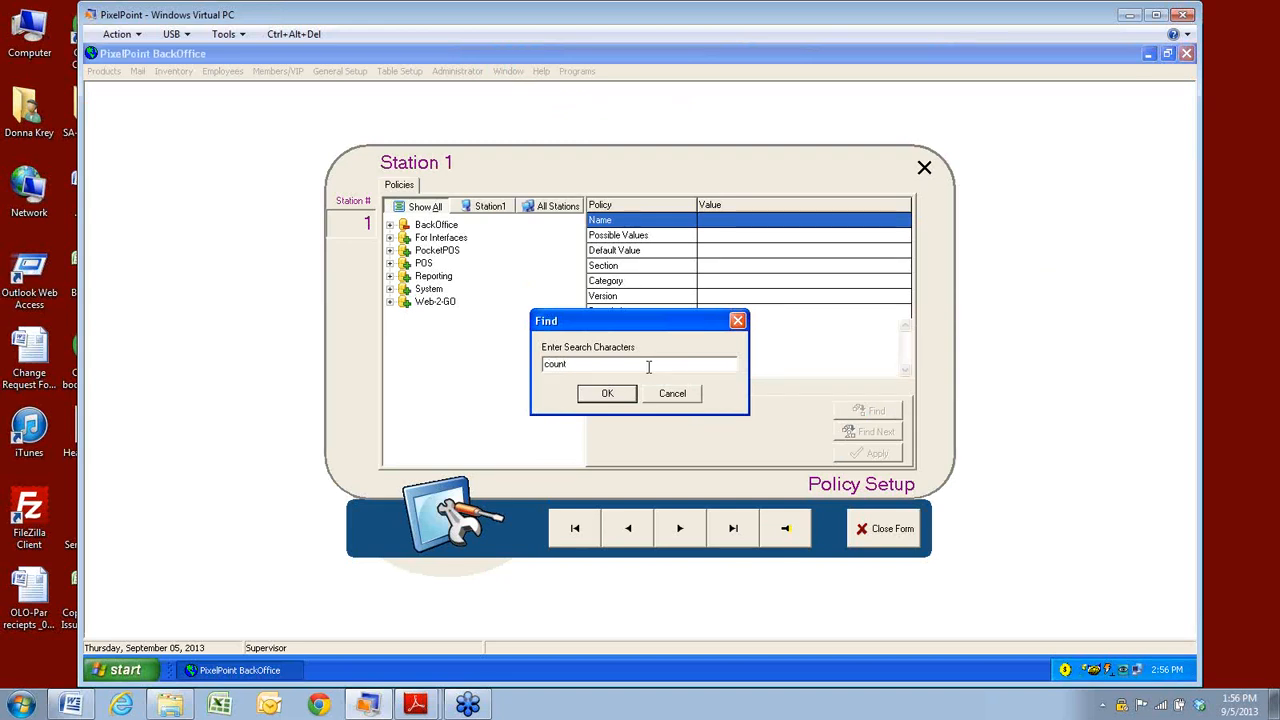
key(Return)
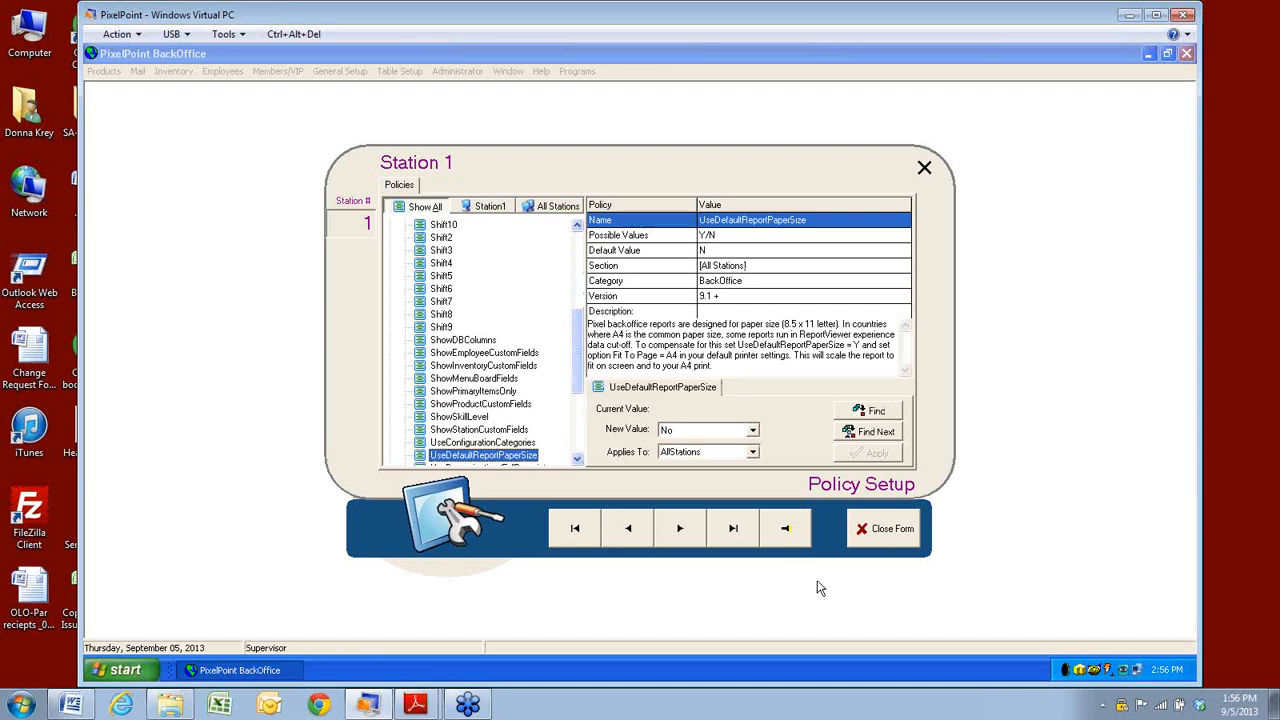
Step through the matching policies like CustomerCountSyncWithSeats and ShowCouponList, then close the form.
click(876, 434)
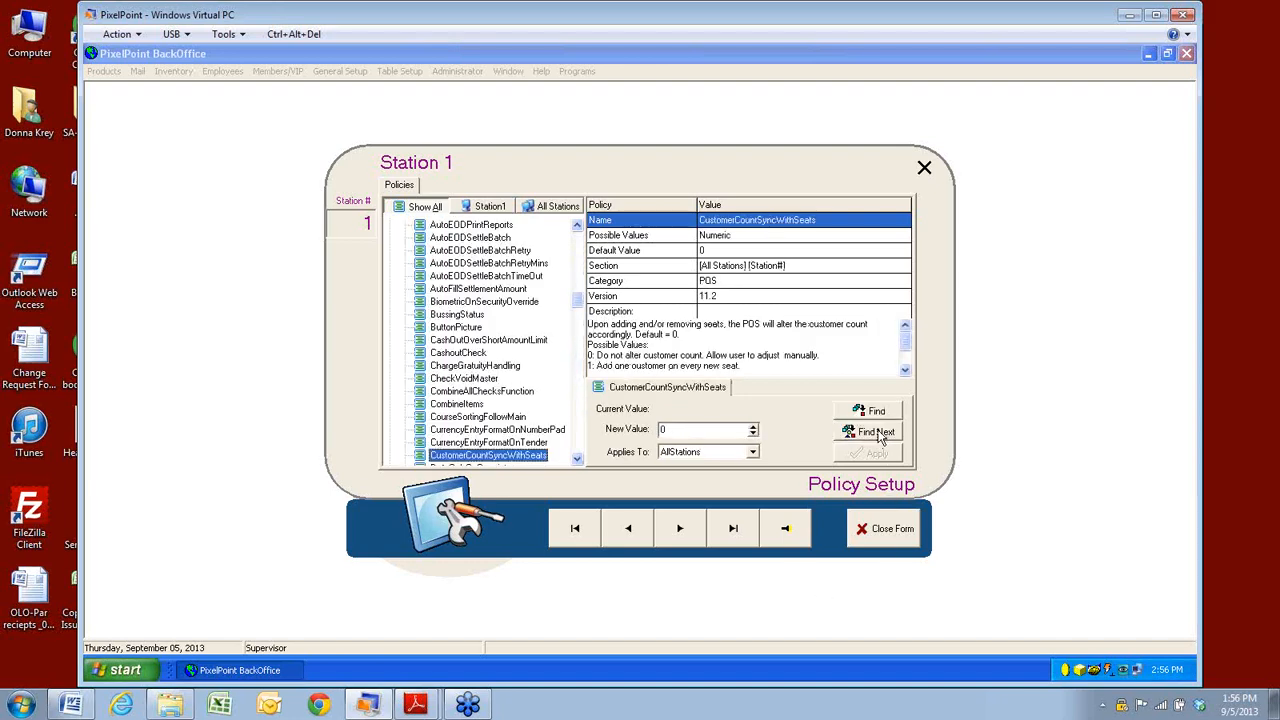
click(897, 445)
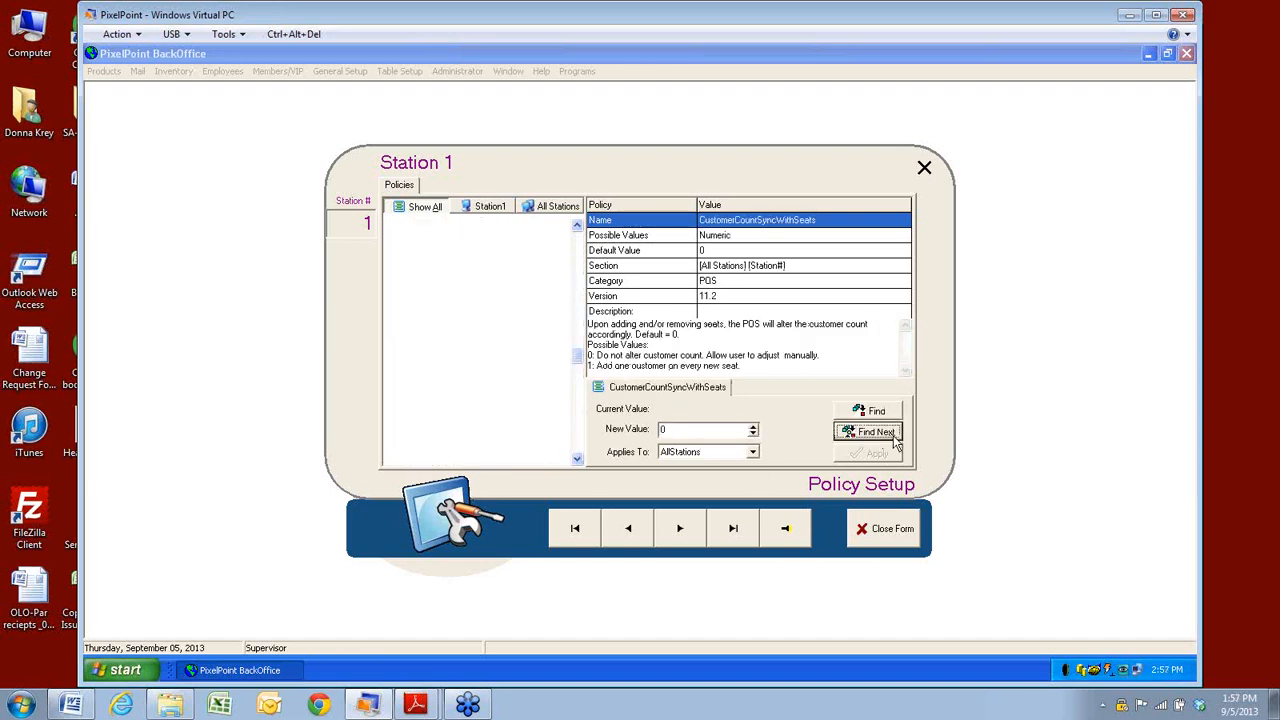
click(893, 435)
click(893, 435)
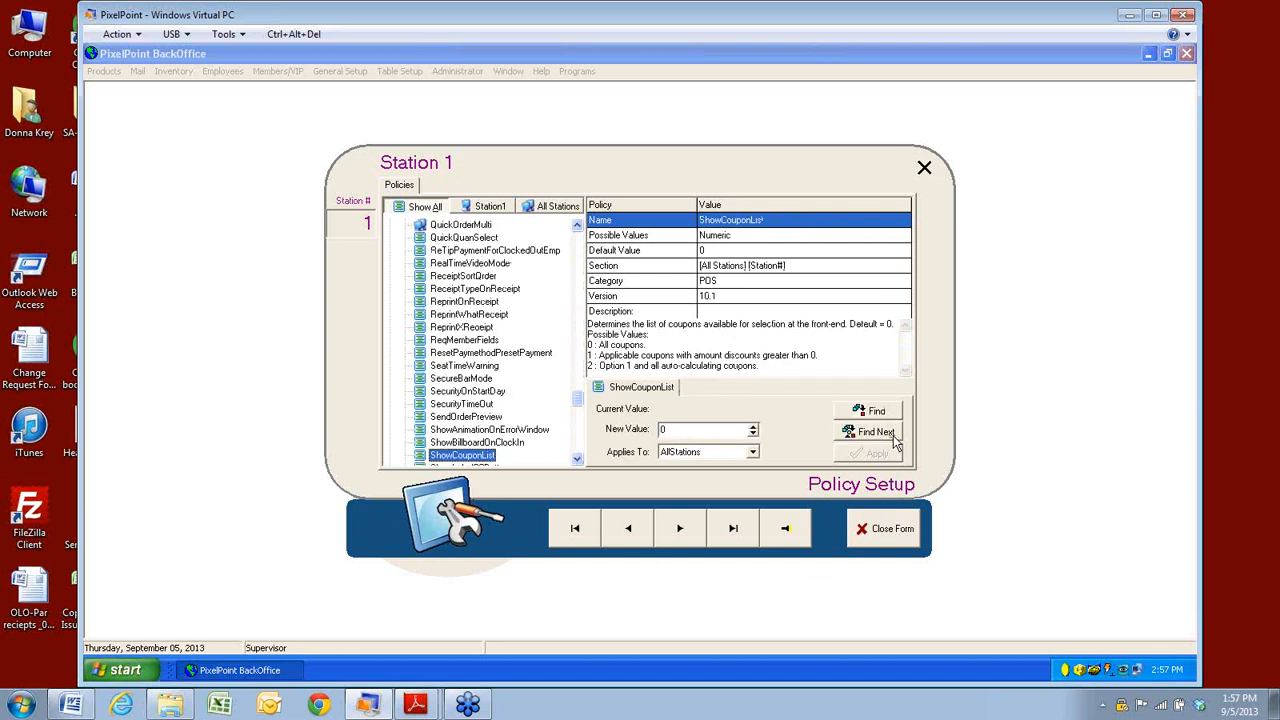
click(893, 435)
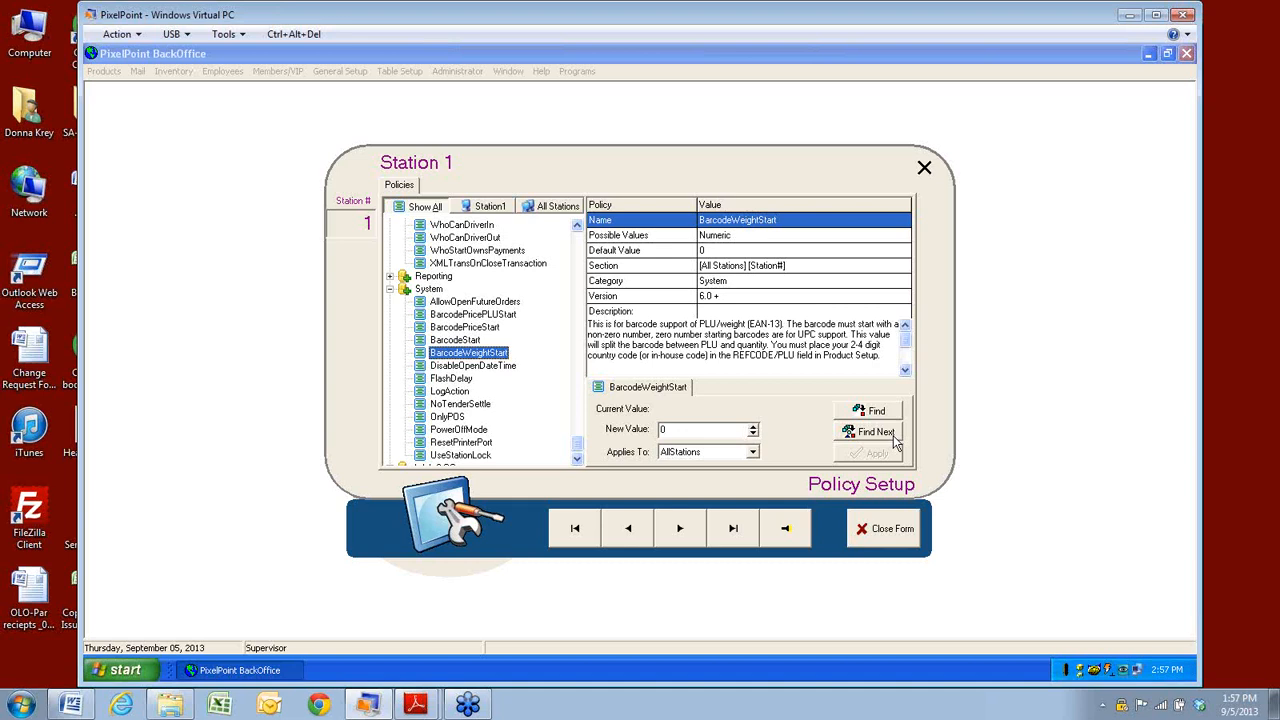
click(884, 529)
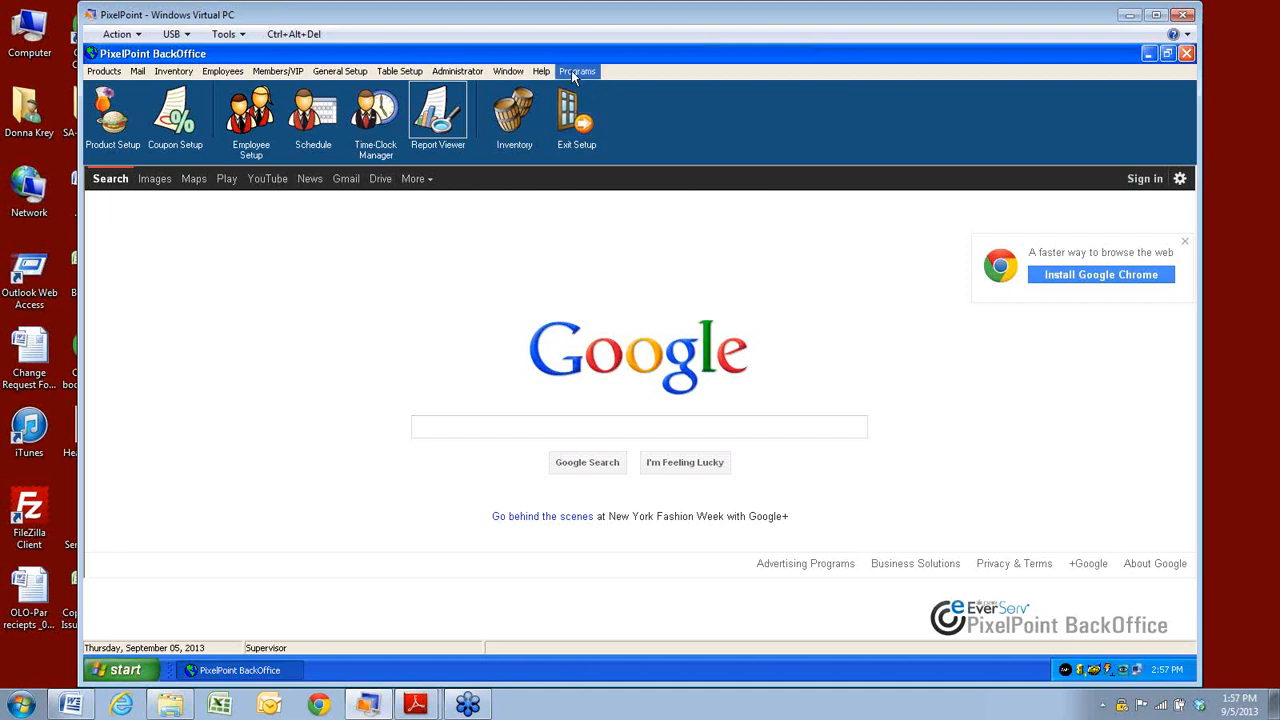
Bring up the System Setup help topic from the Help menu.
click(514, 74)
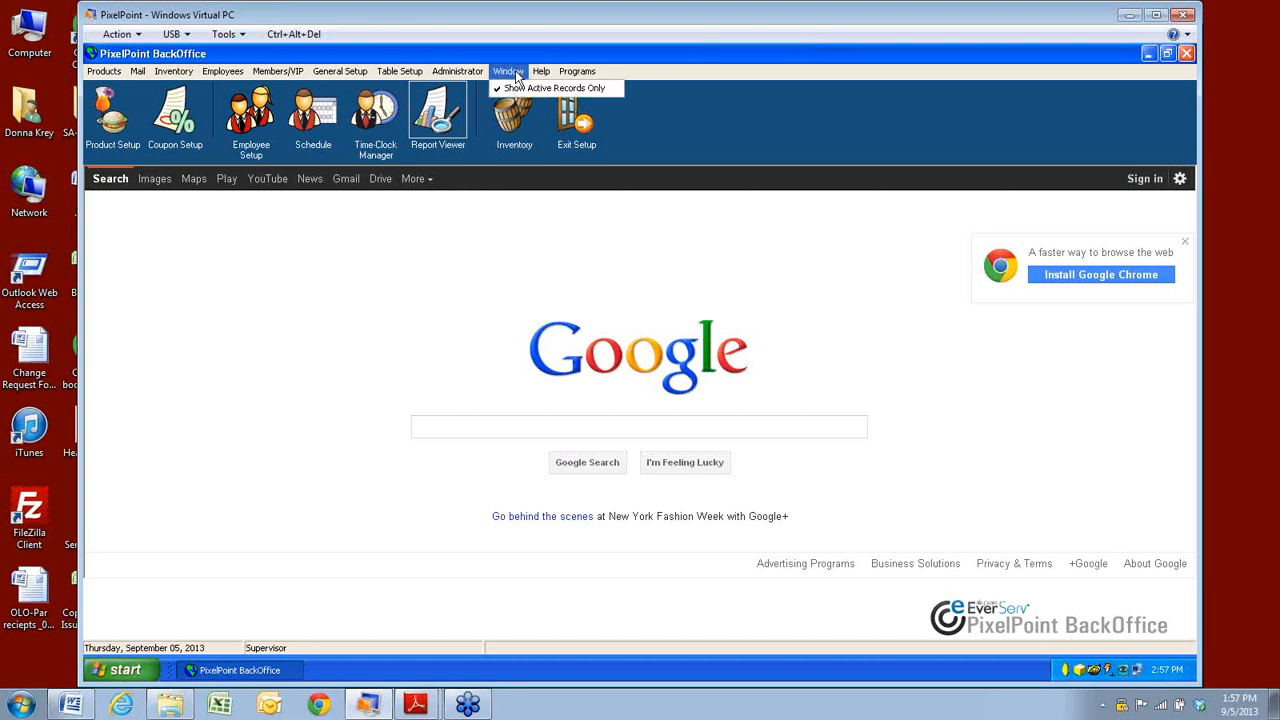
mouse_move(541, 73)
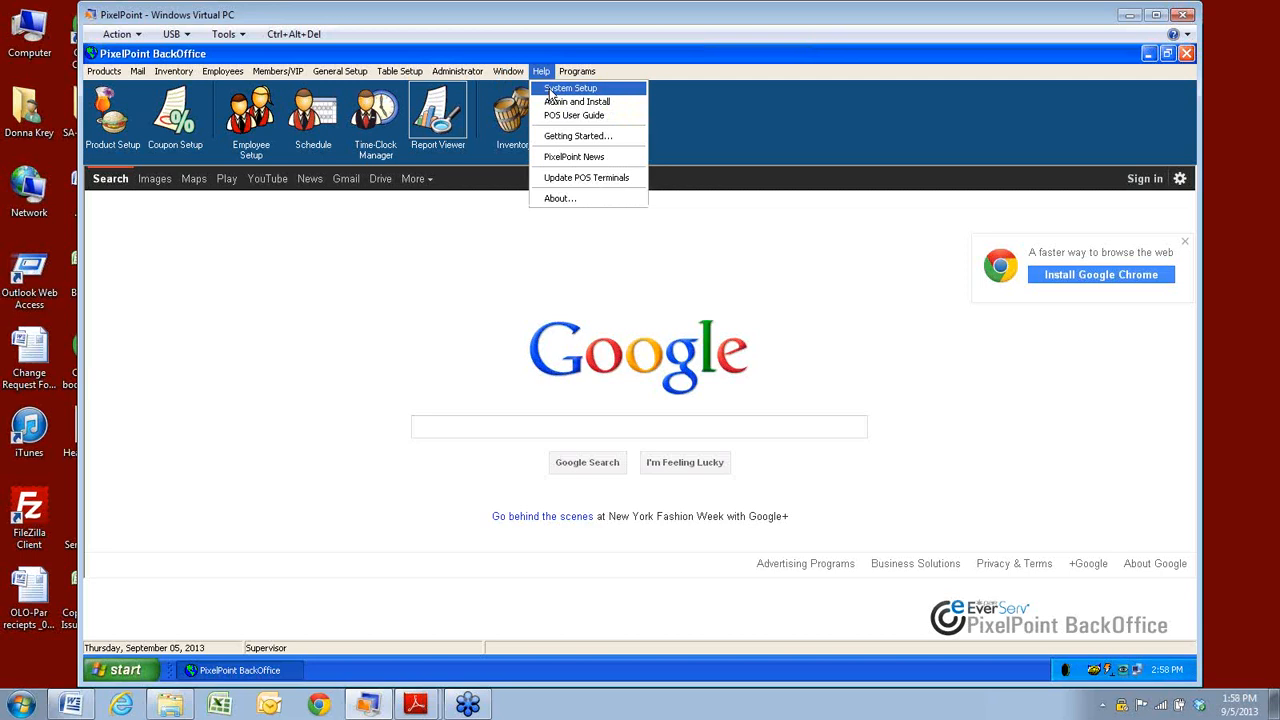
click(550, 89)
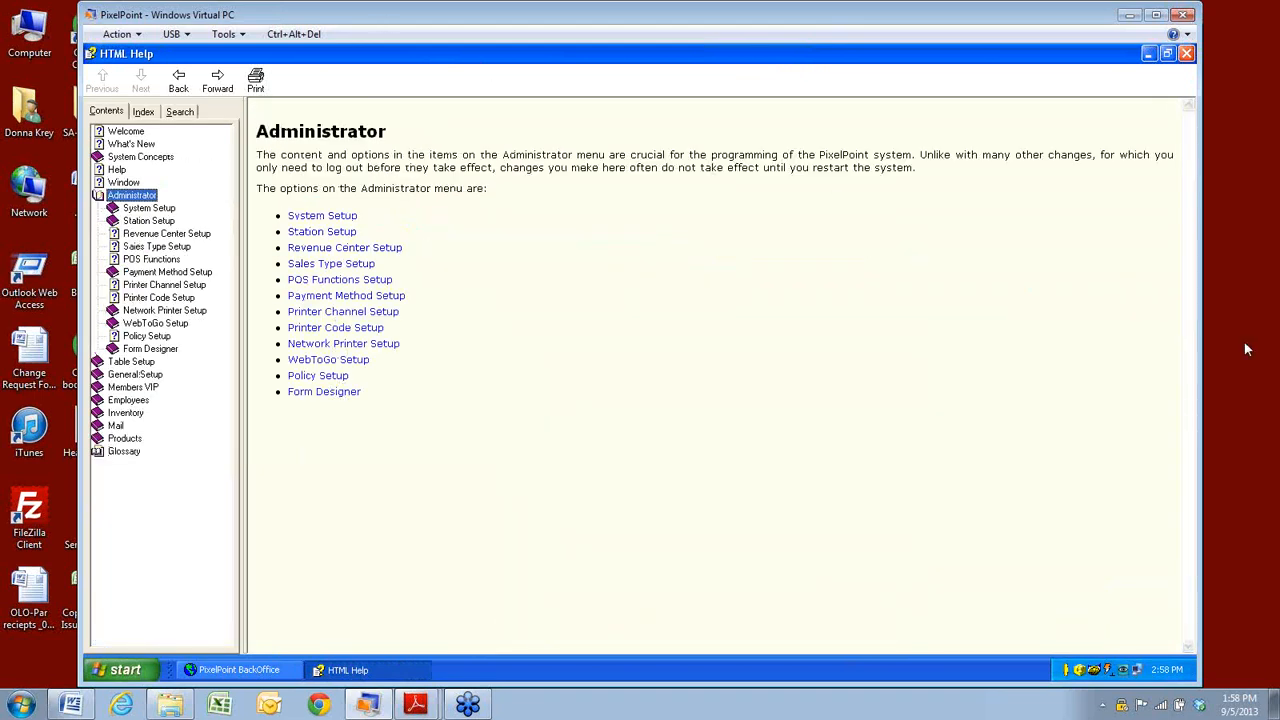
Close the Administrator help window, returning to the BackOffice start page.
click(1187, 54)
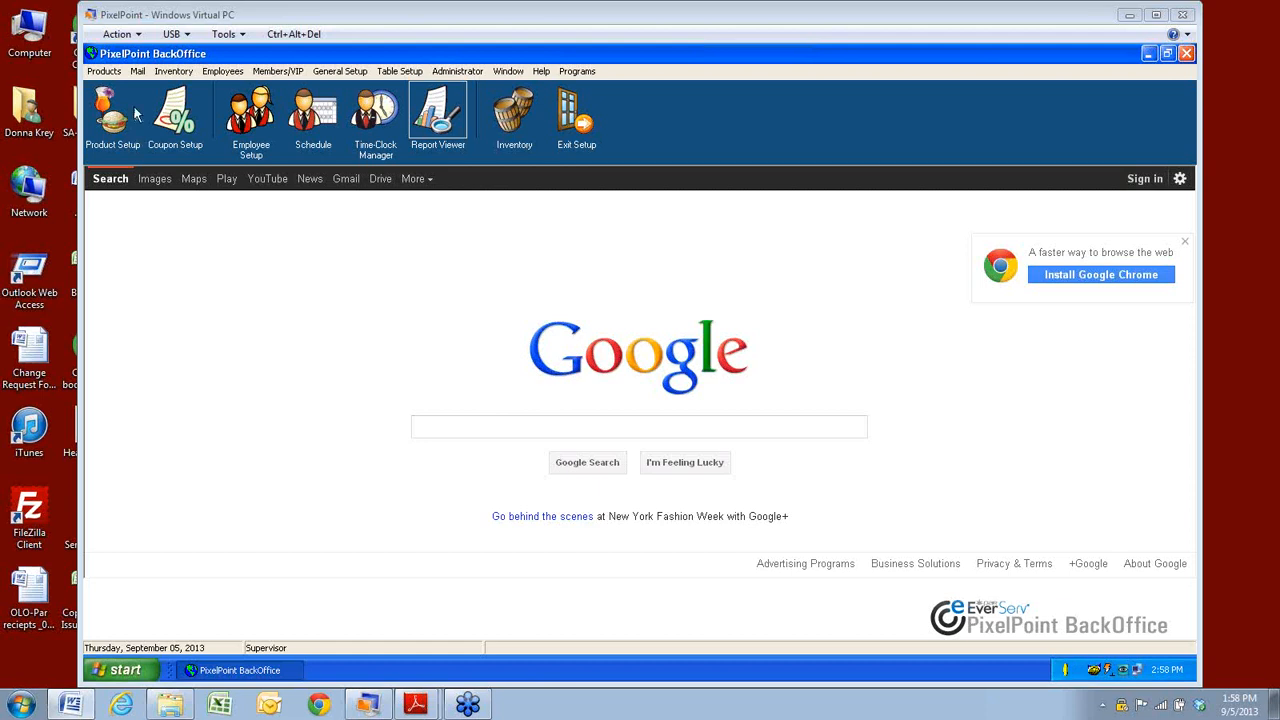
click(105, 73)
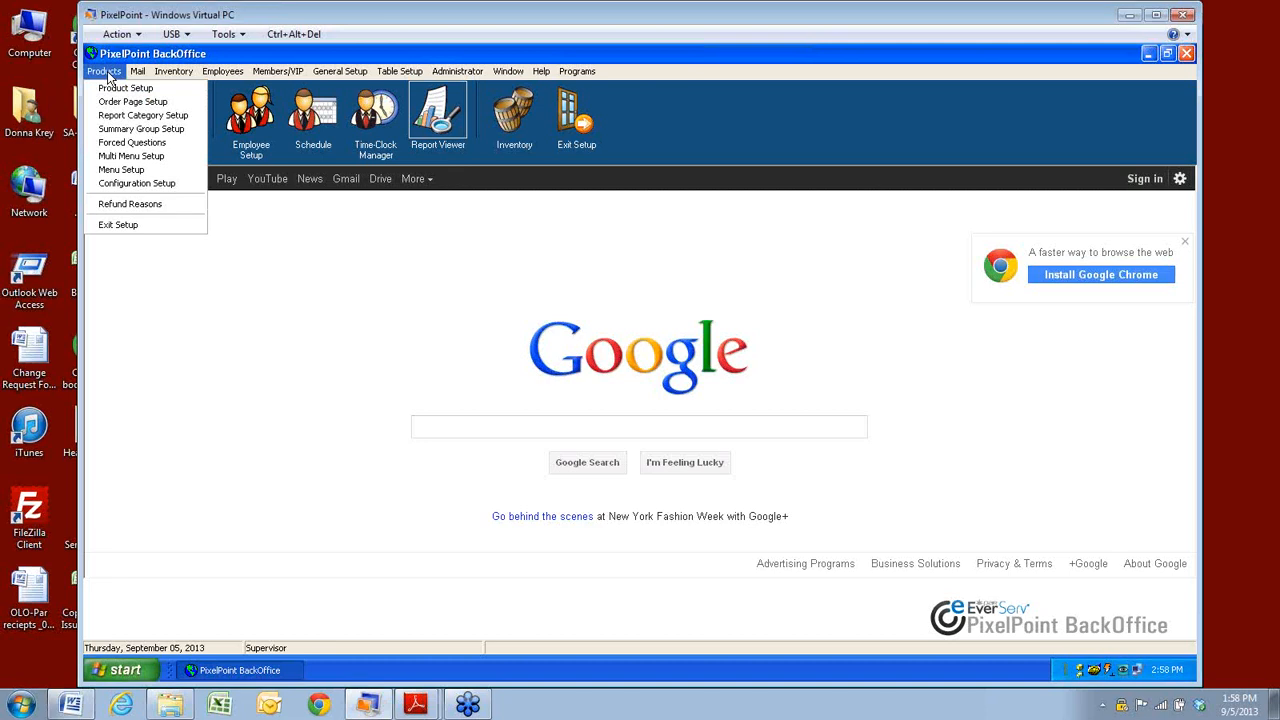
Browse the Products, Inventory, Members/VIP, General Setup, Table Setup and Administrator menus.
mouse_move(172, 78)
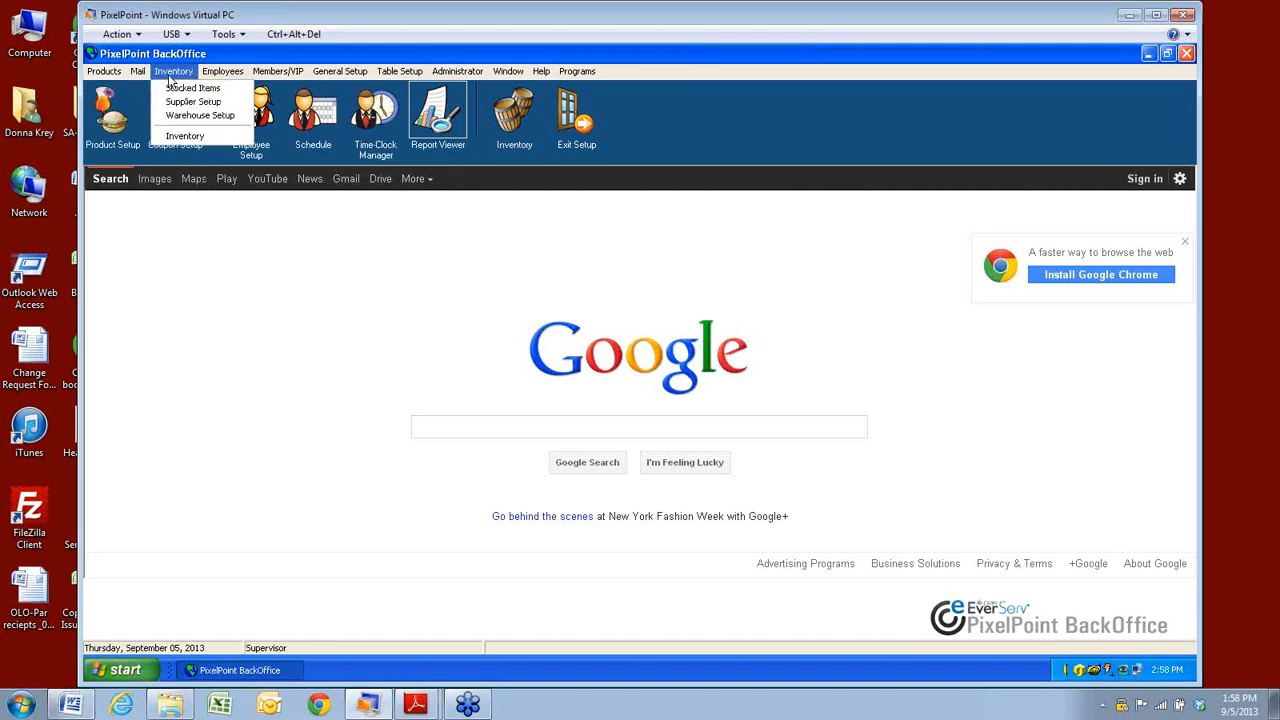
mouse_move(225, 84)
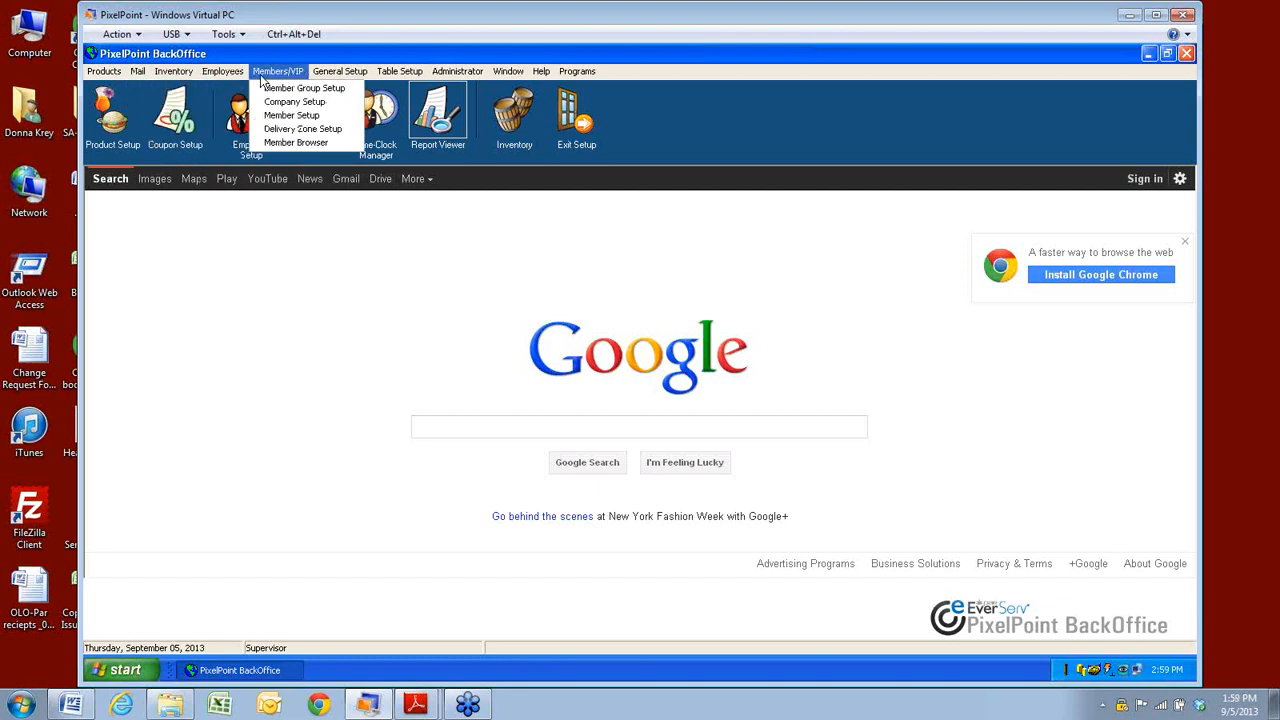
mouse_move(340, 82)
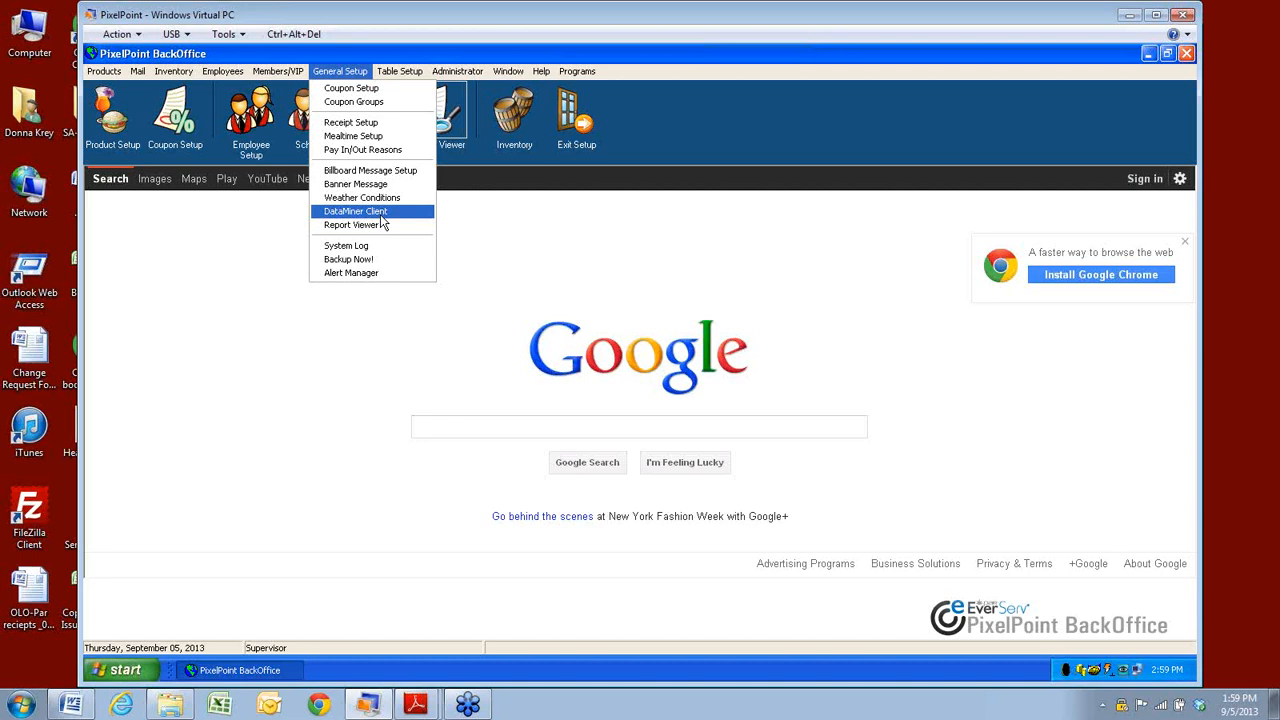
mouse_move(401, 80)
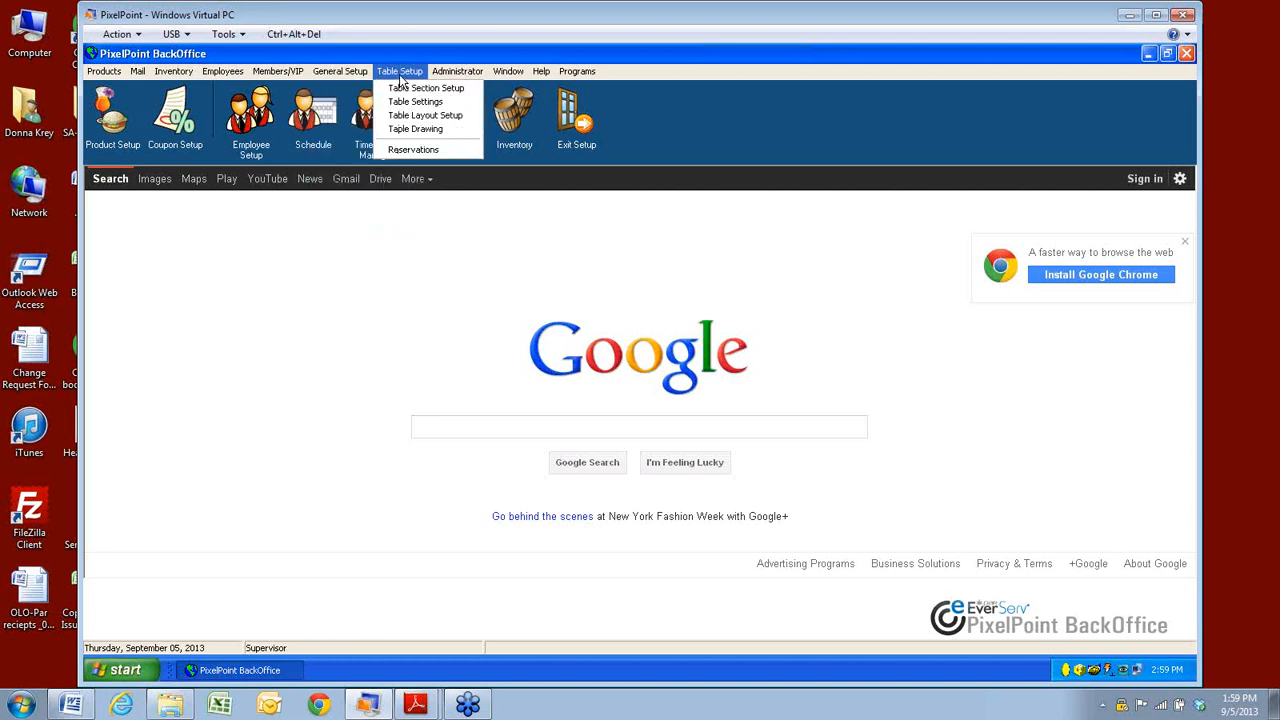
mouse_move(455, 75)
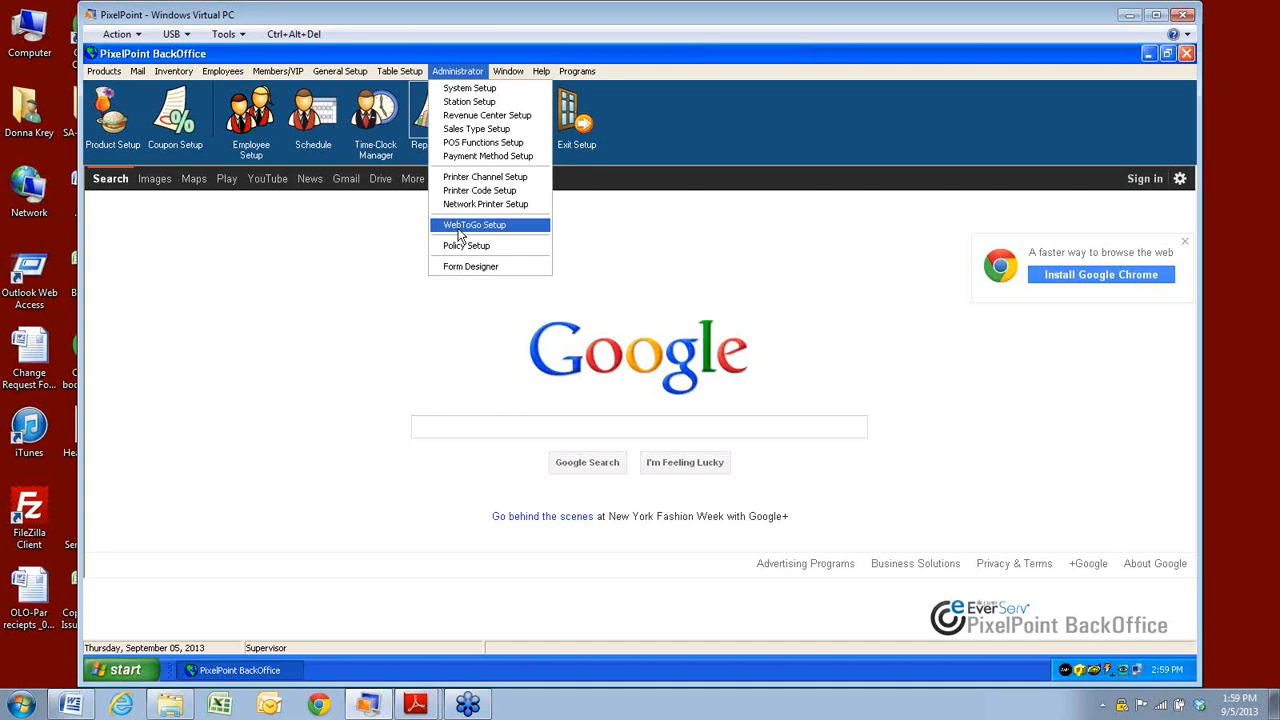
click(482, 72)
click(485, 73)
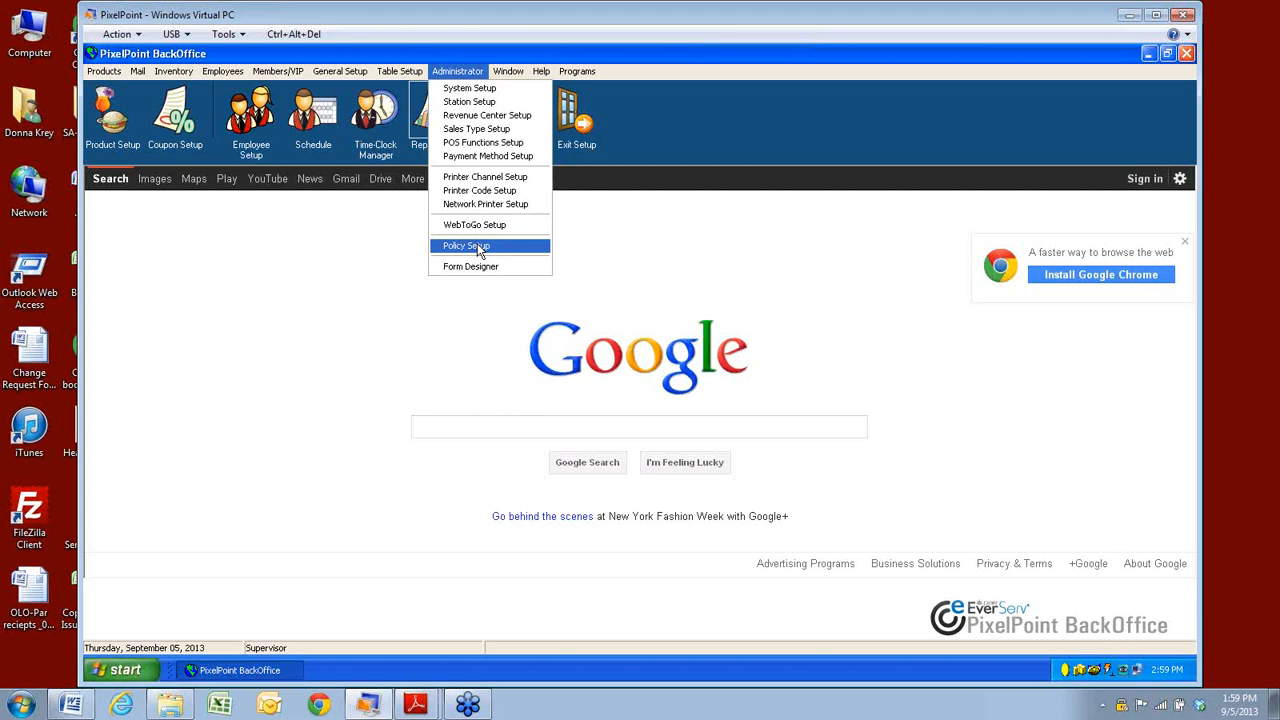
click(464, 72)
click(465, 74)
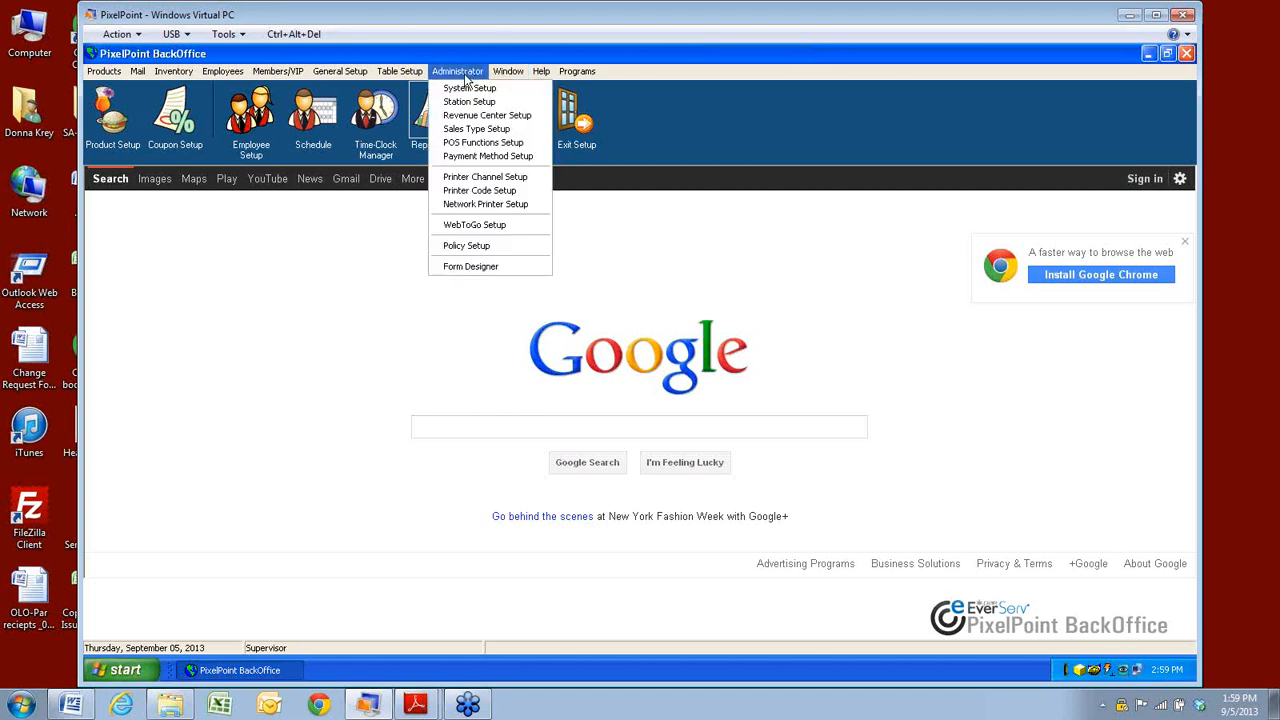
Review the security password settings on System Setup's Security tab, then close the form.
click(464, 89)
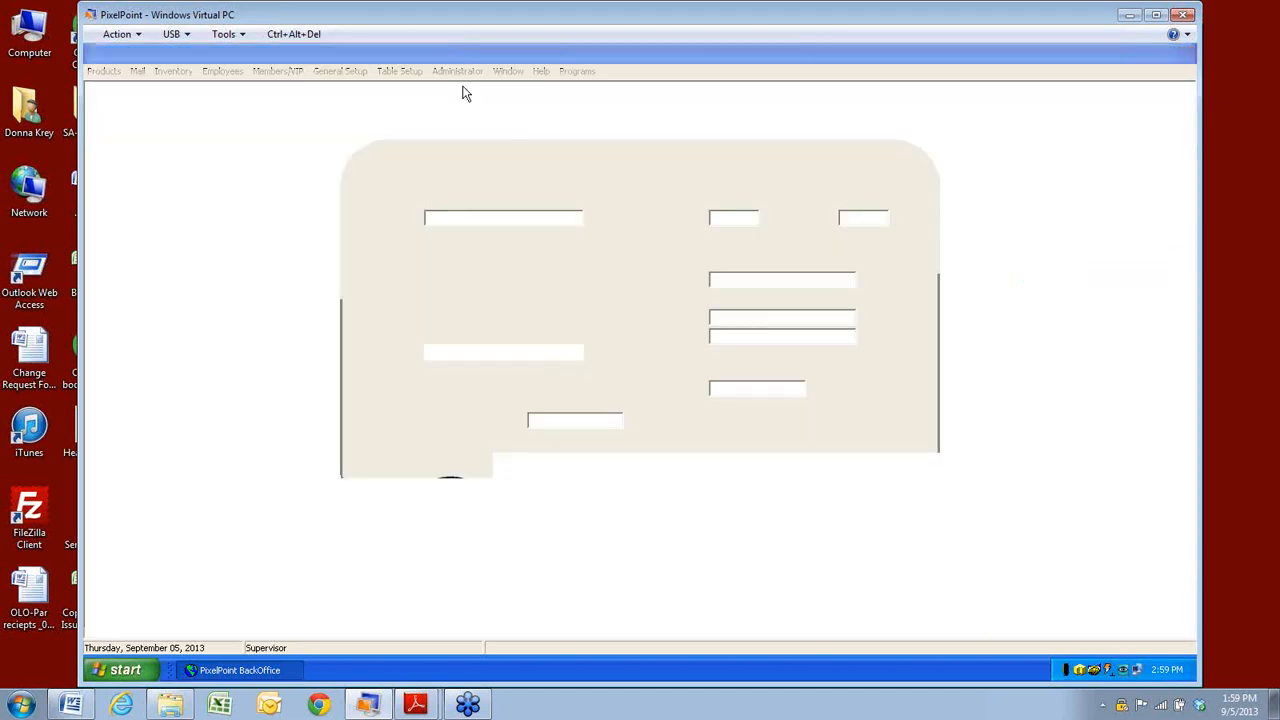
click(869, 185)
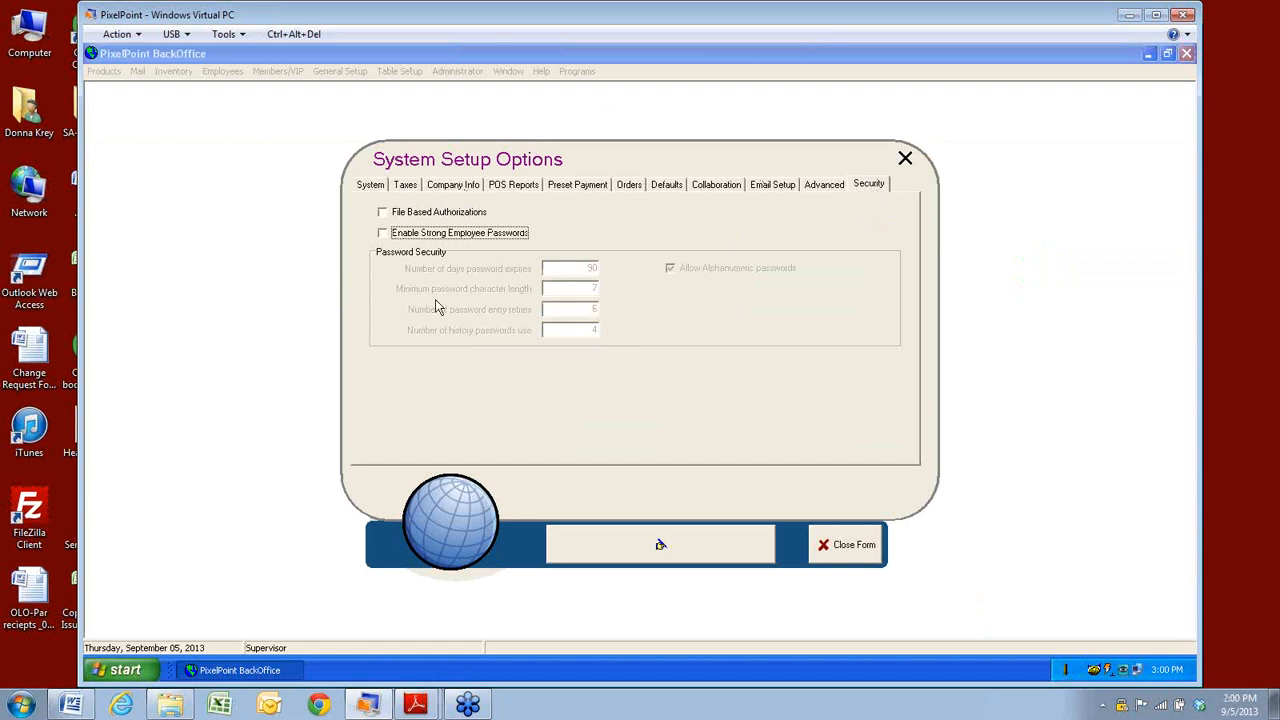
click(843, 546)
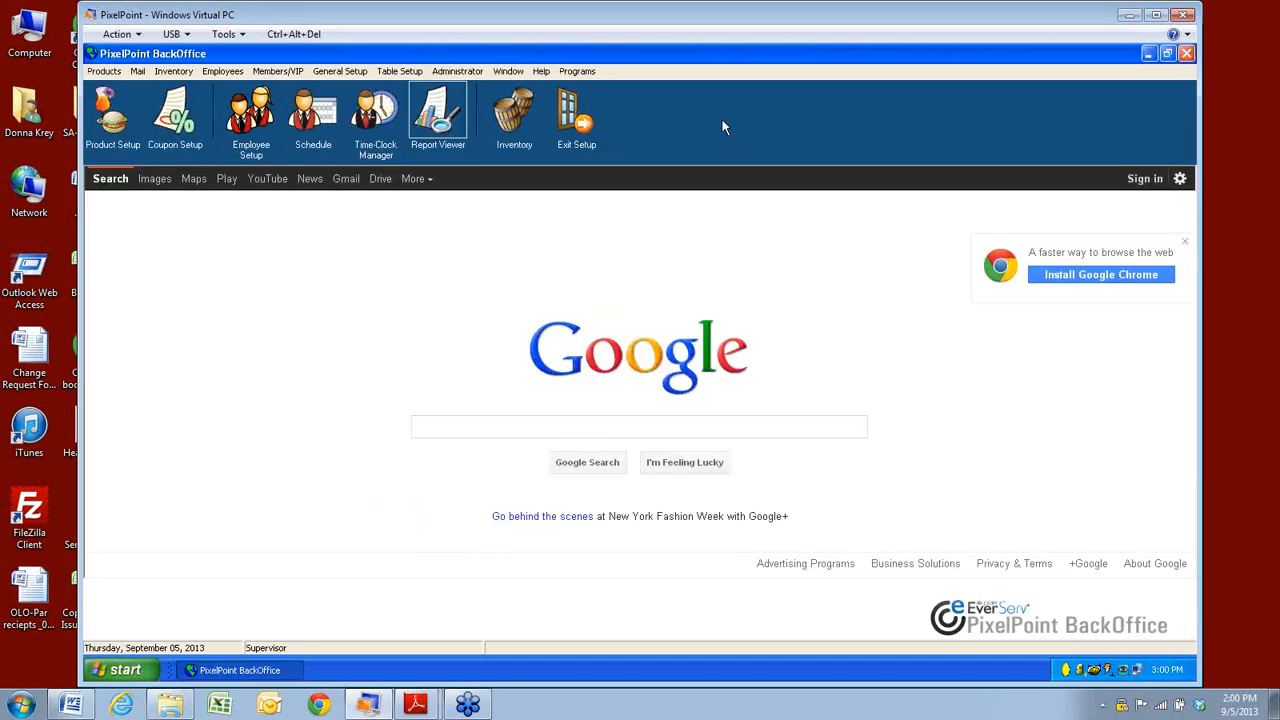
Exit PixelPoint BackOffice to reveal the virtual PC desktop.
click(458, 71)
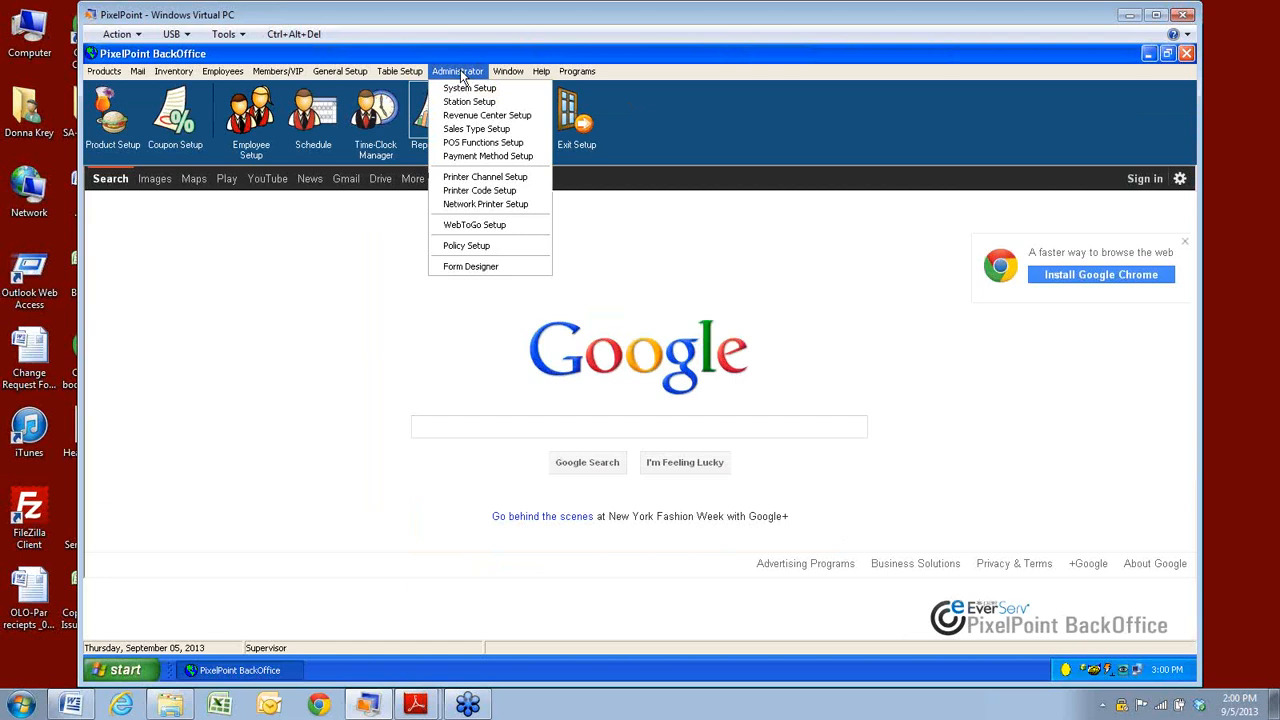
mouse_move(577, 71)
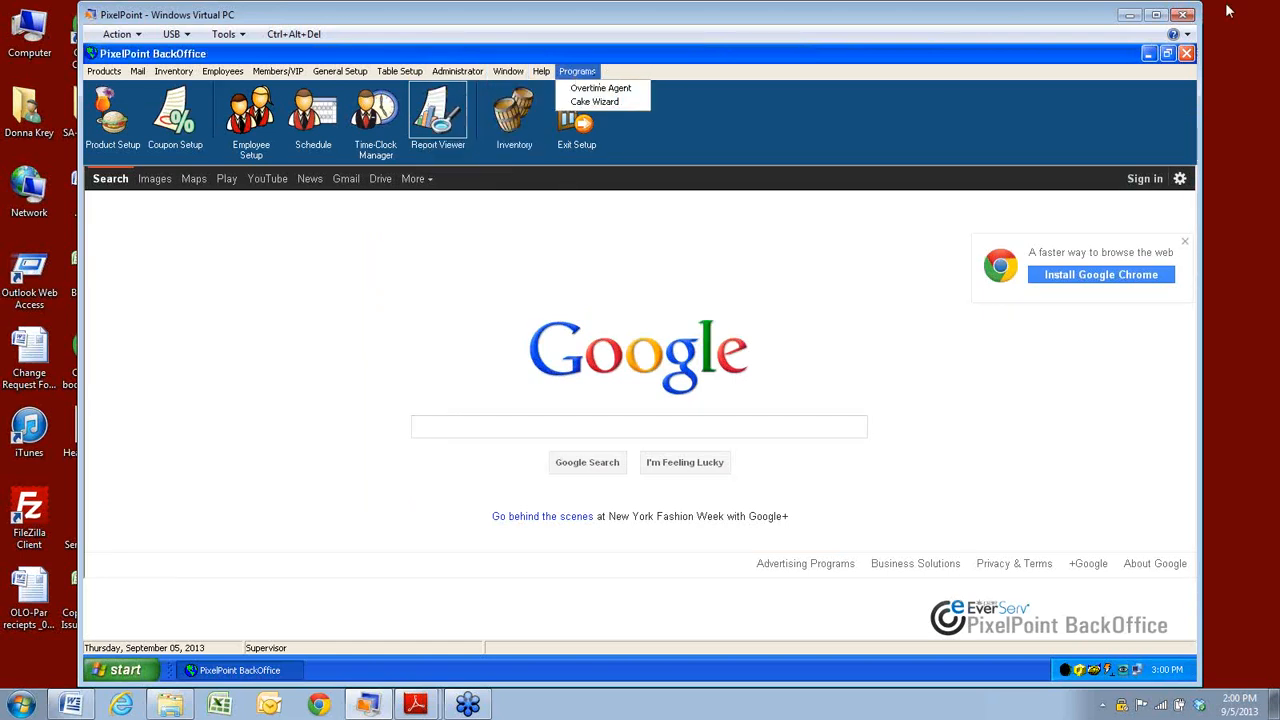
click(1185, 53)
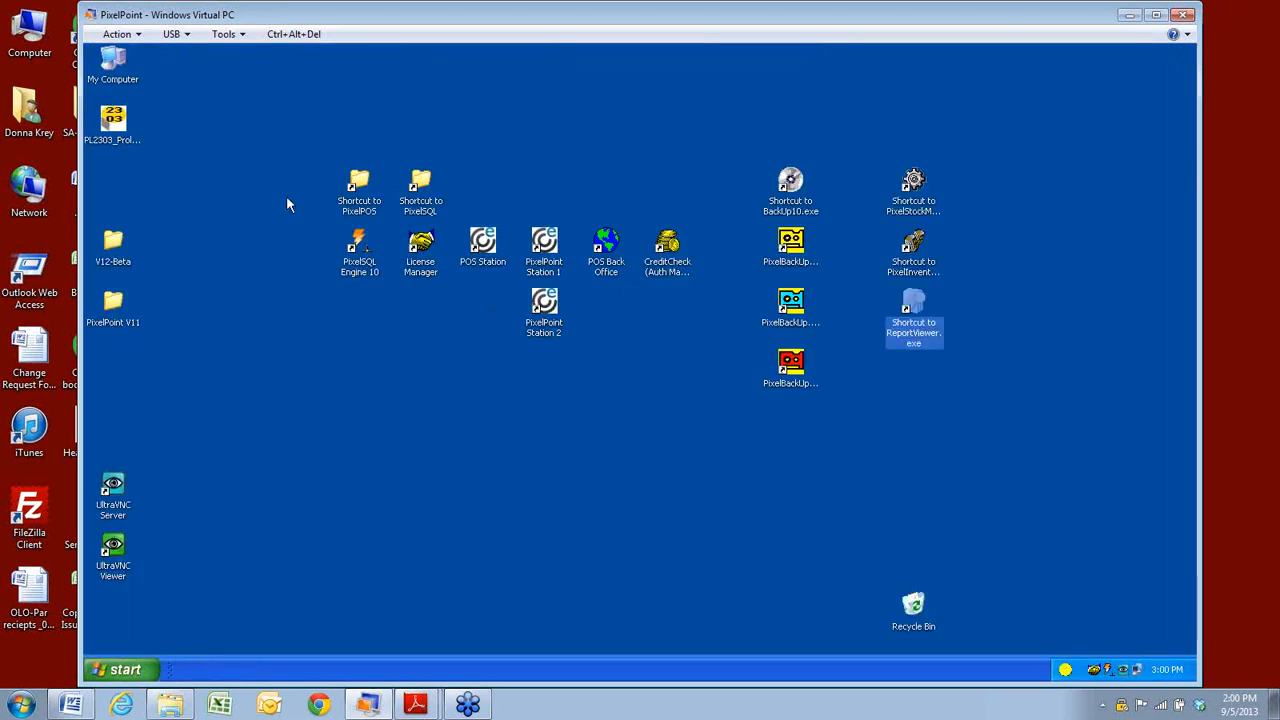
double_click(355, 181)
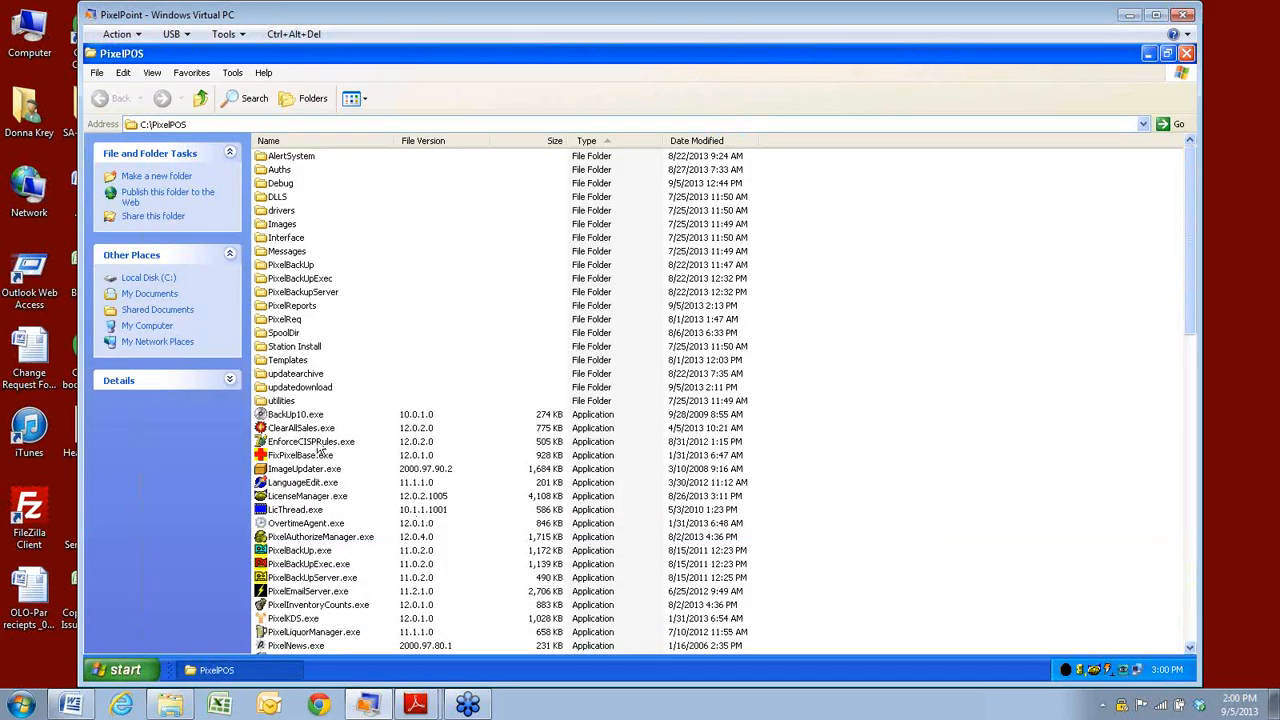
scroll(300, 612, down, 2)
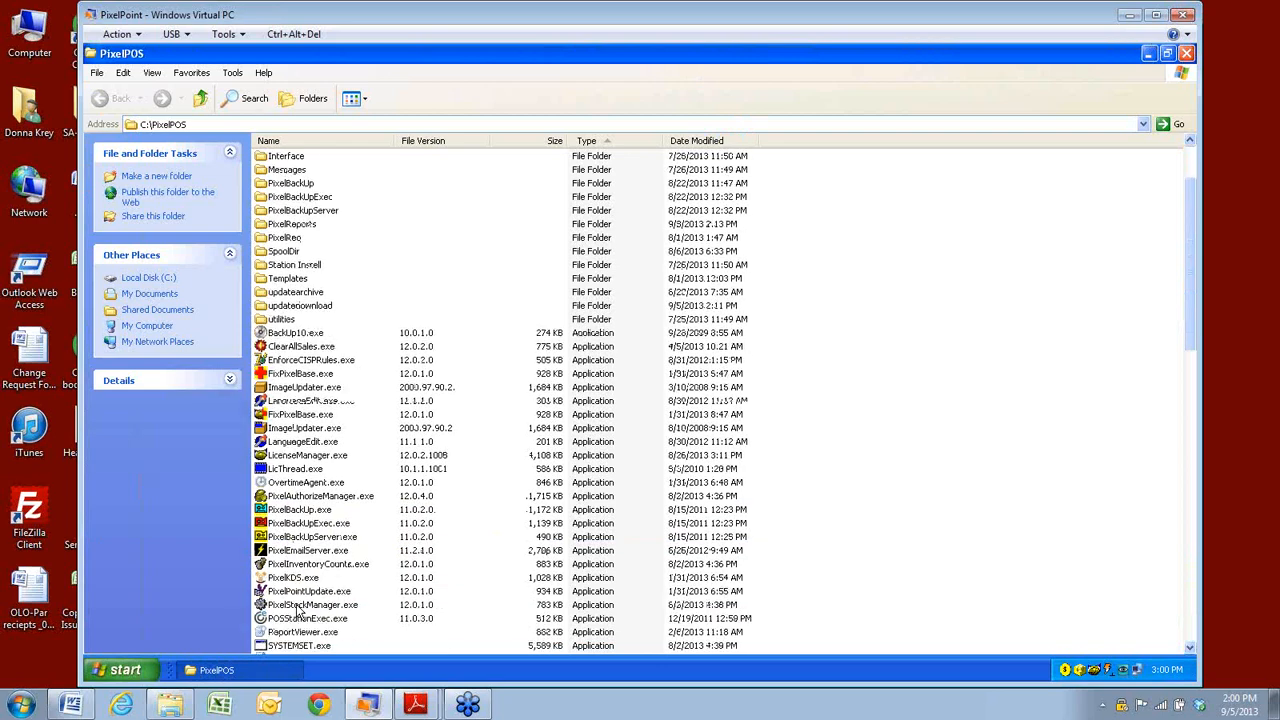
scroll(298, 610, down, 5)
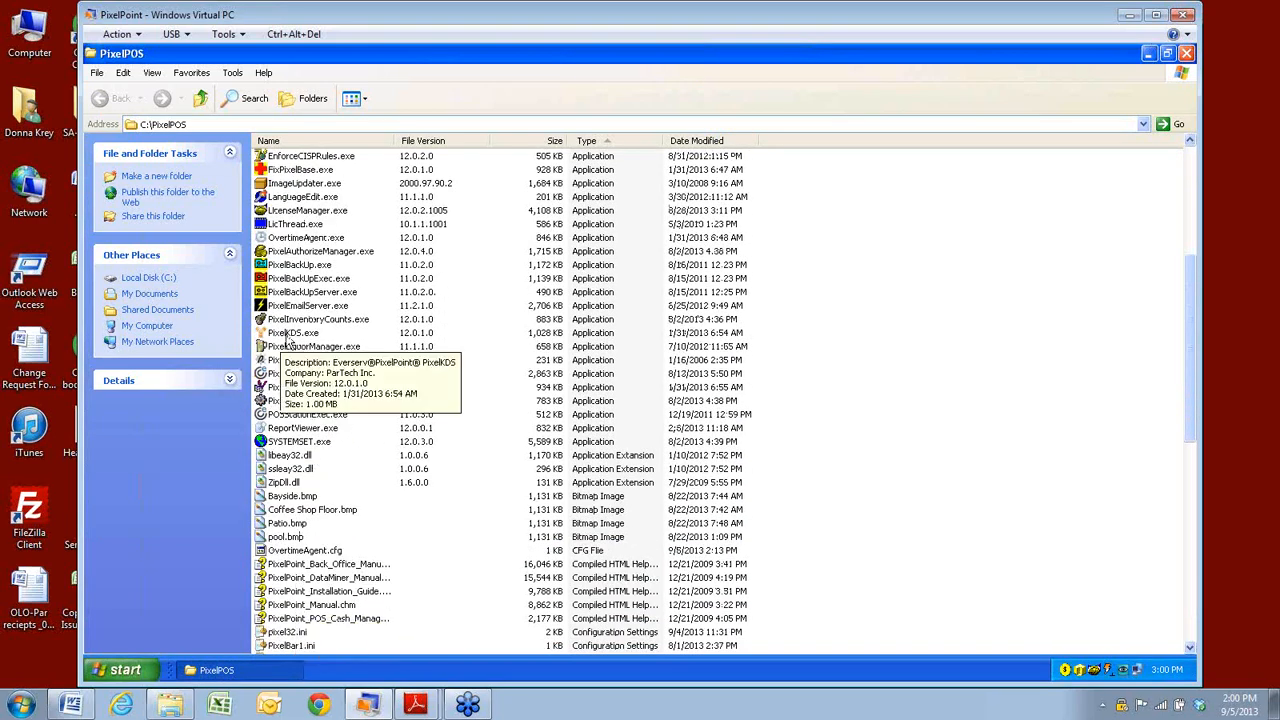
scroll(312, 452, down, 1)
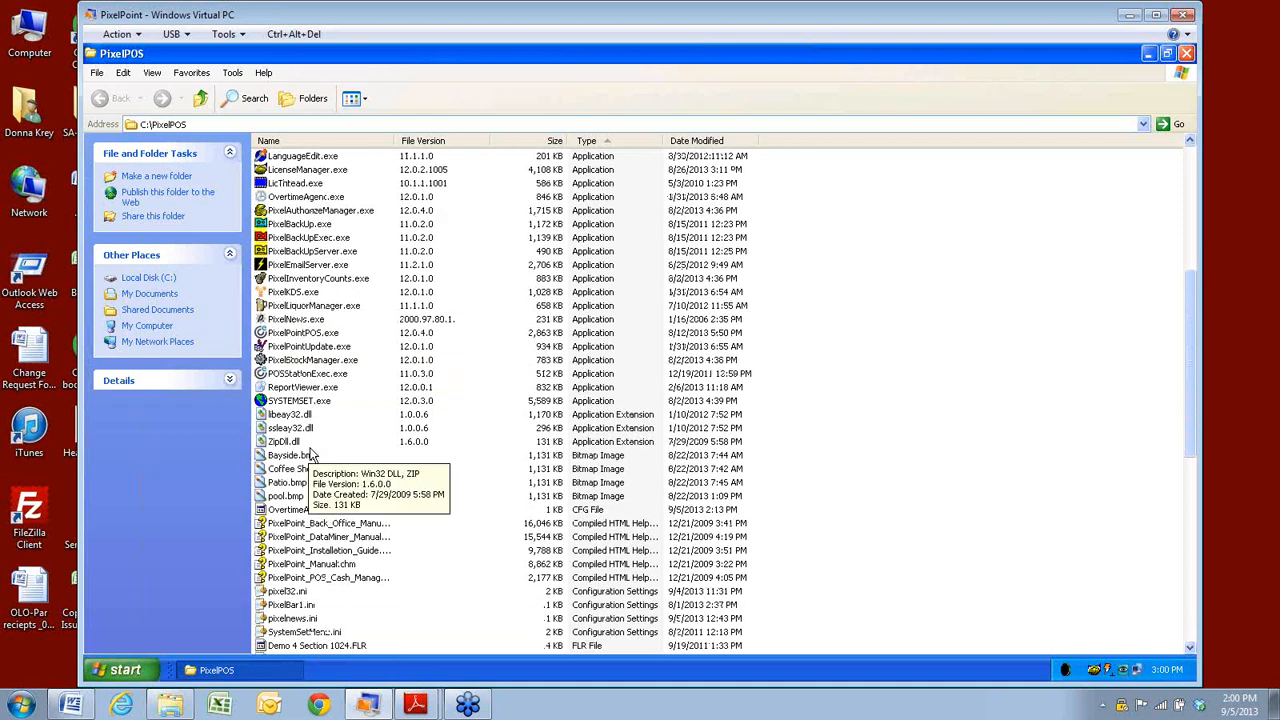
click(308, 197)
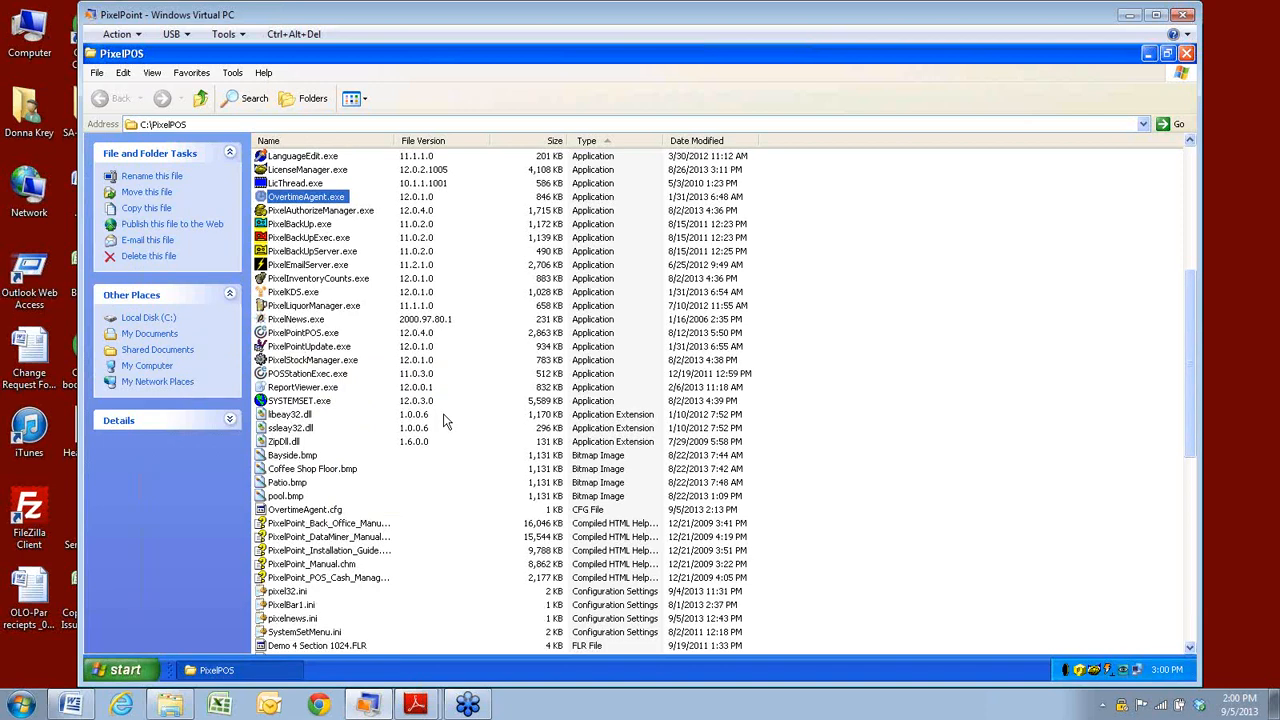
click(1186, 54)
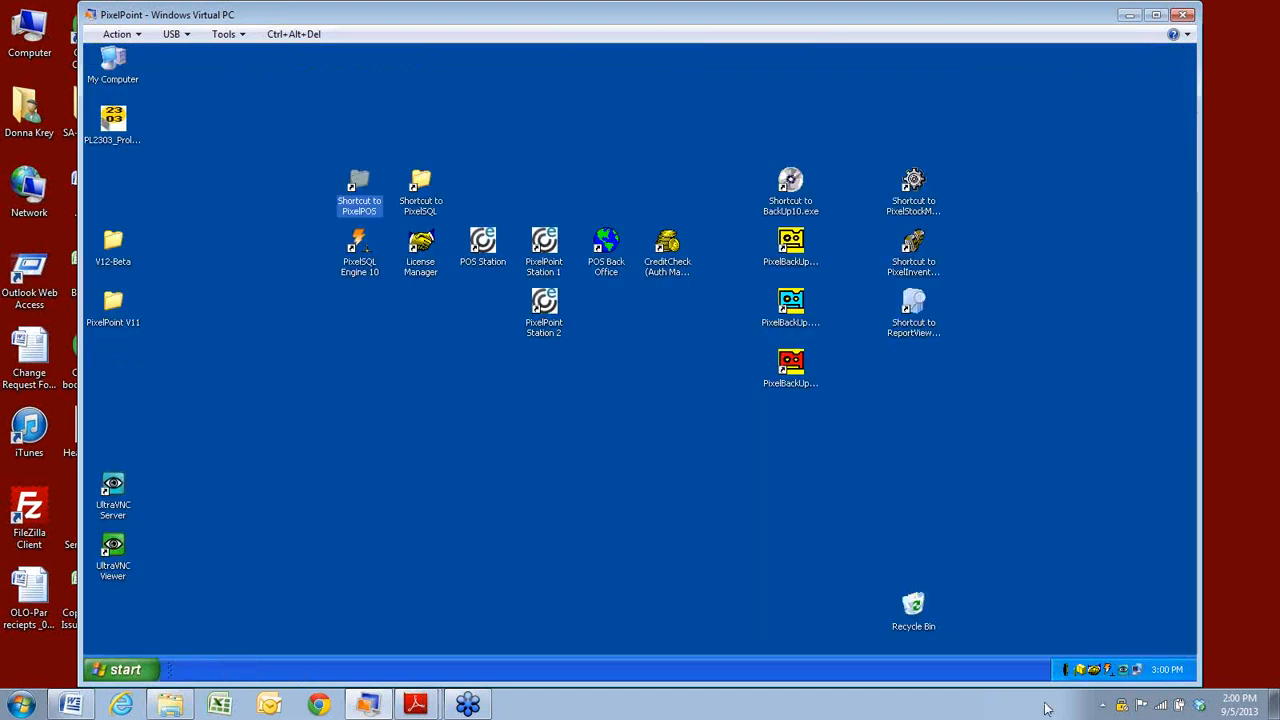